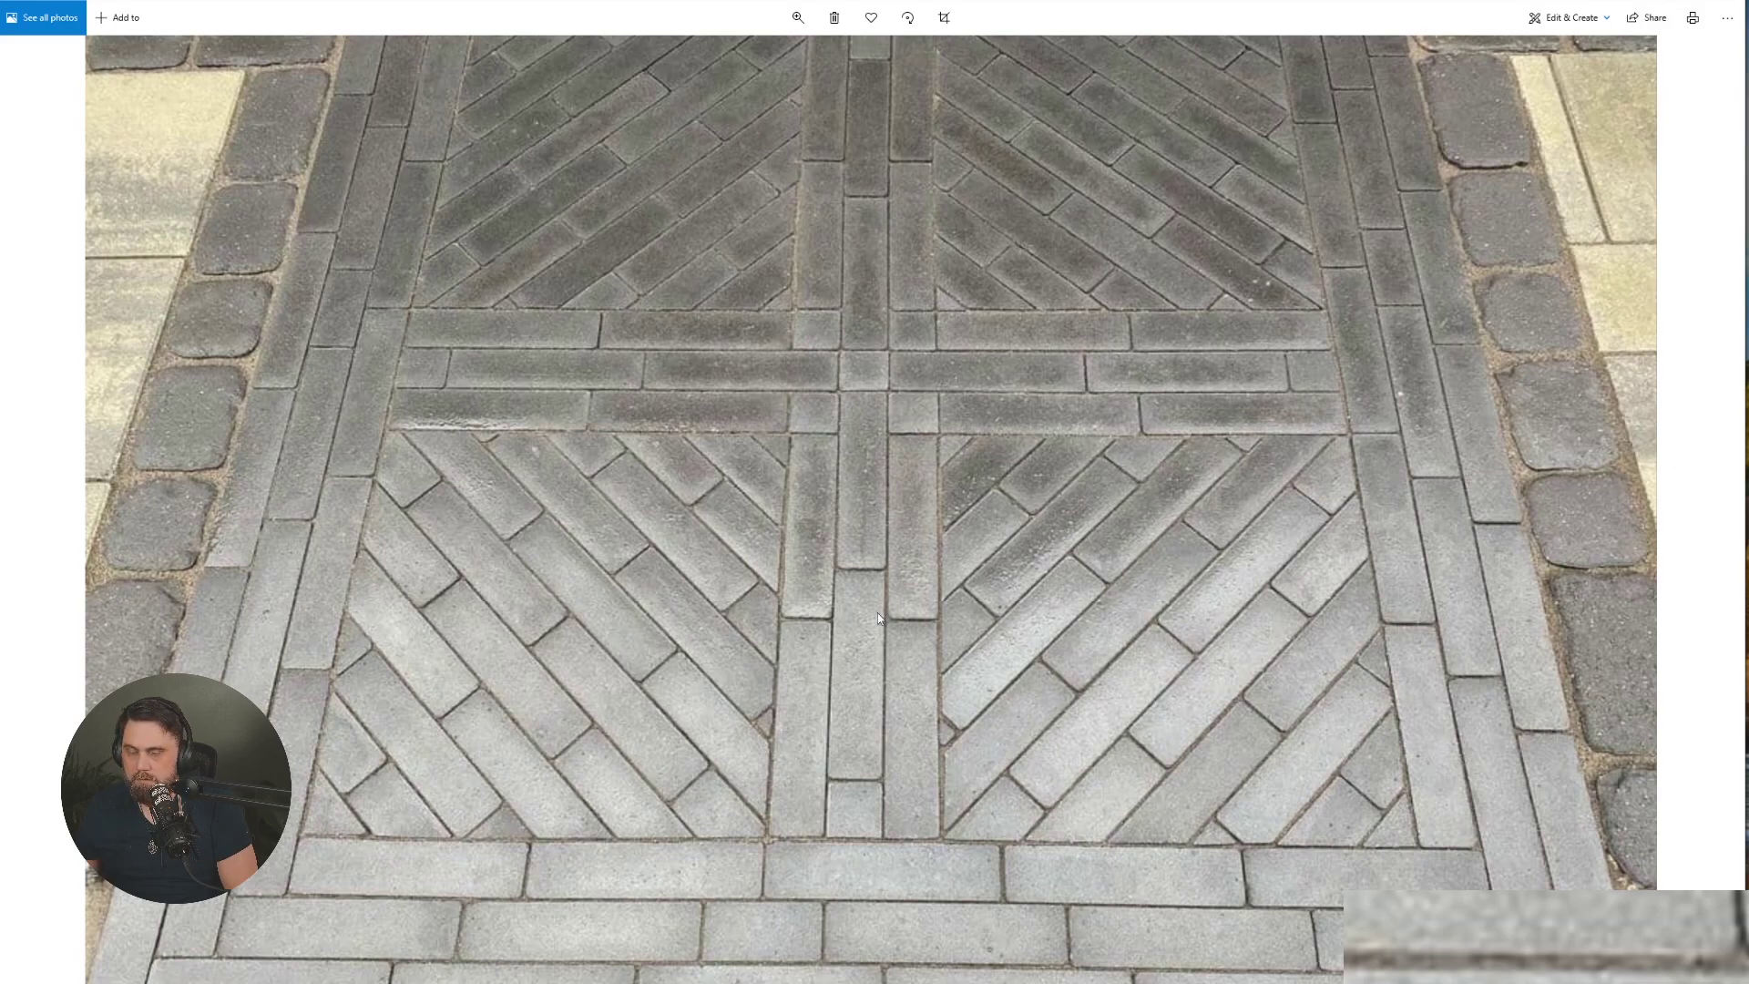
pyautogui.scroll(-2, 878, 619)
pyautogui.press('Right')
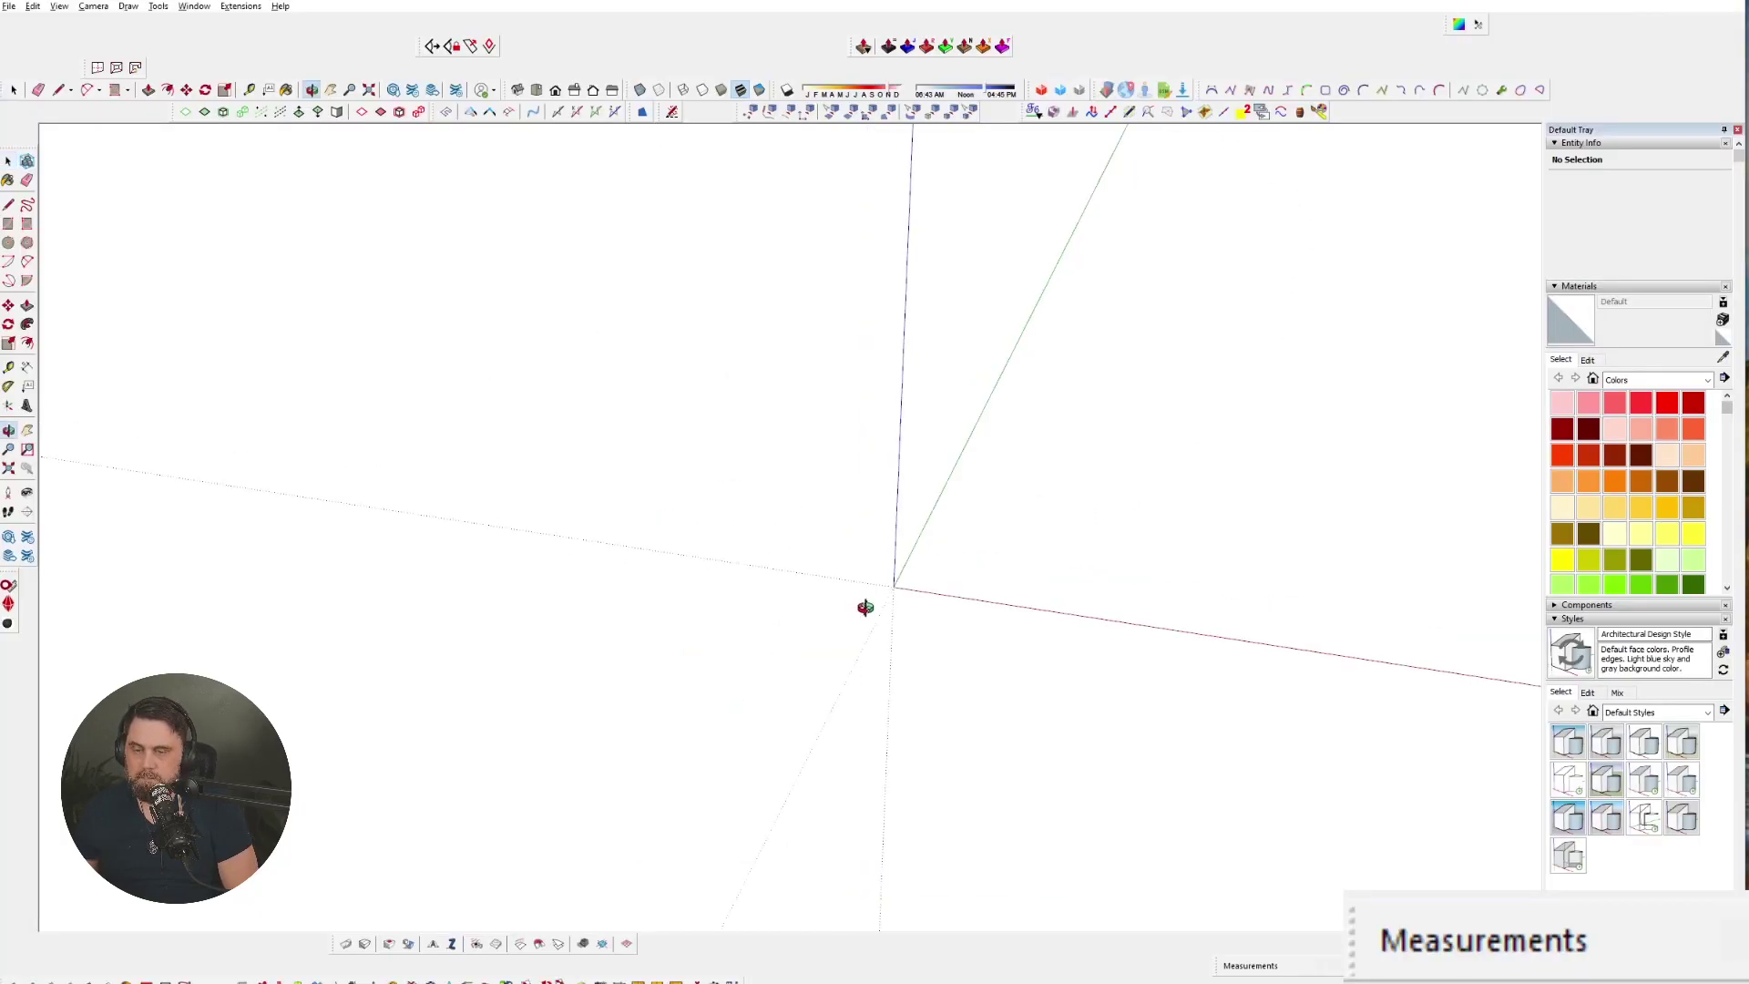
# - Switch the camera to parallel projection and show the model in the standard top view
pyautogui.moveTo(866, 605)
pyautogui.mouseDown(button='middle')
pyautogui.moveTo(906, 718)
pyautogui.moveTo(538, 477)
pyautogui.moveTo(497, 476)
pyautogui.moveTo(559, 527)
pyautogui.moveTo(543, 555)
pyautogui.mouseUp(button='middle')
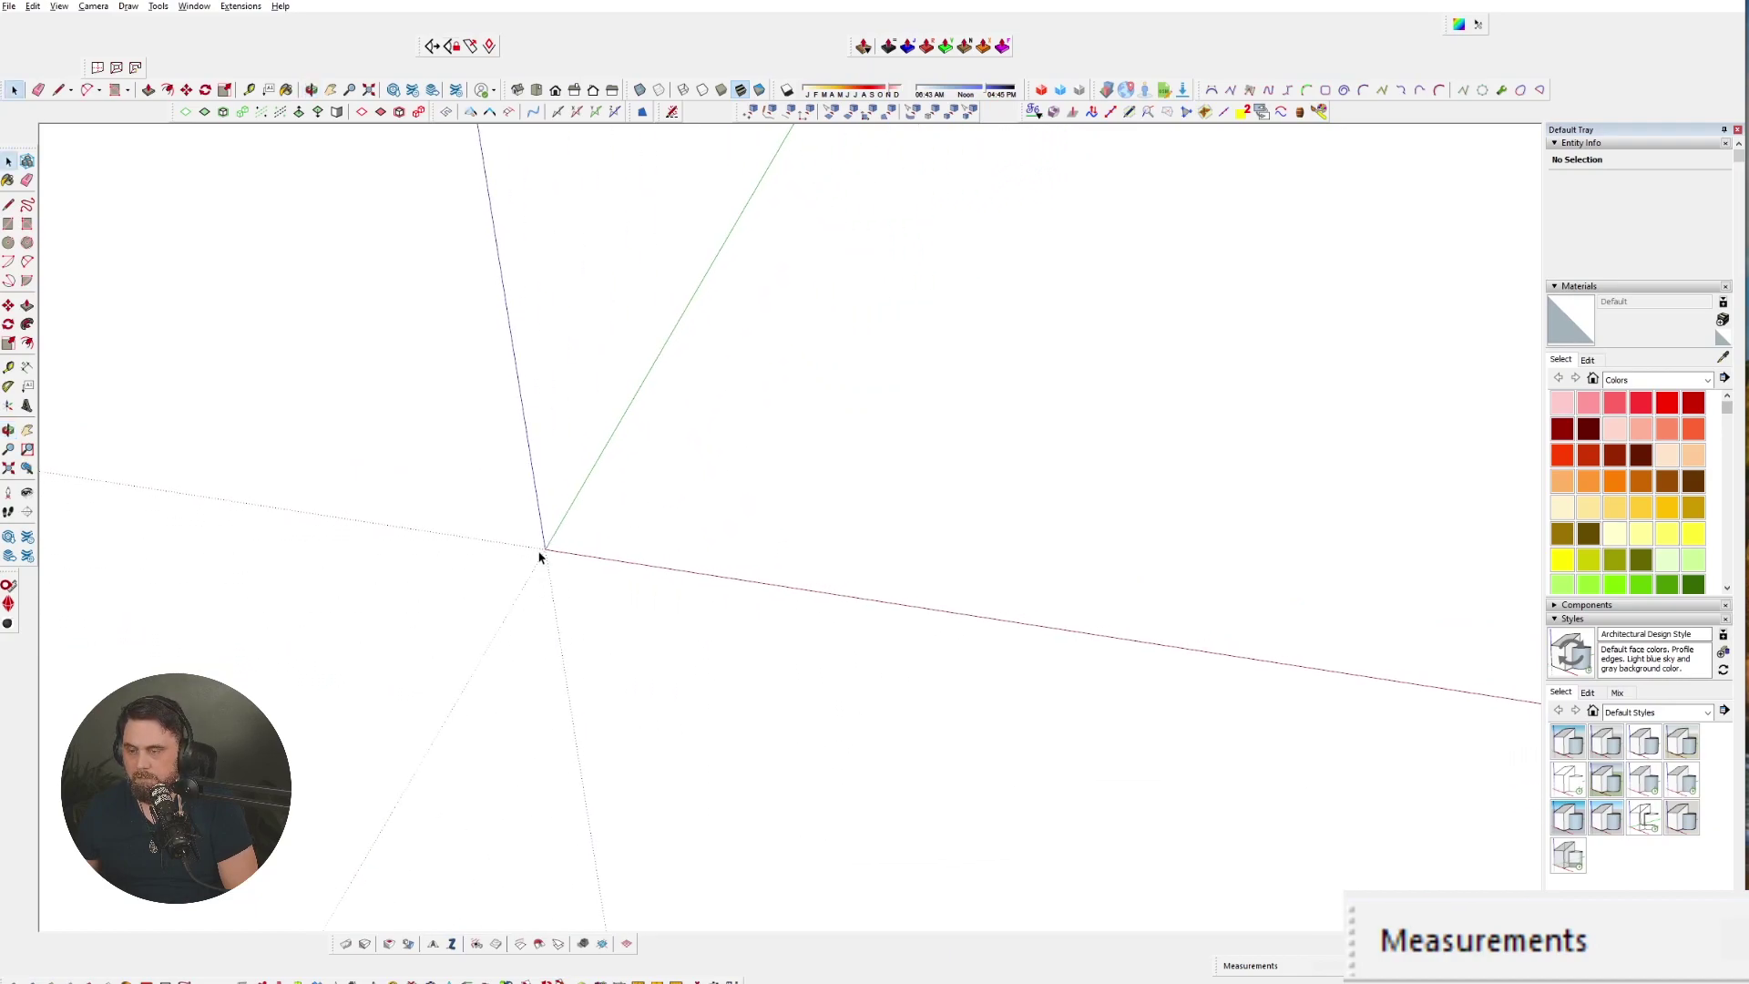
pyautogui.press('l')
pyautogui.click(553, 544)
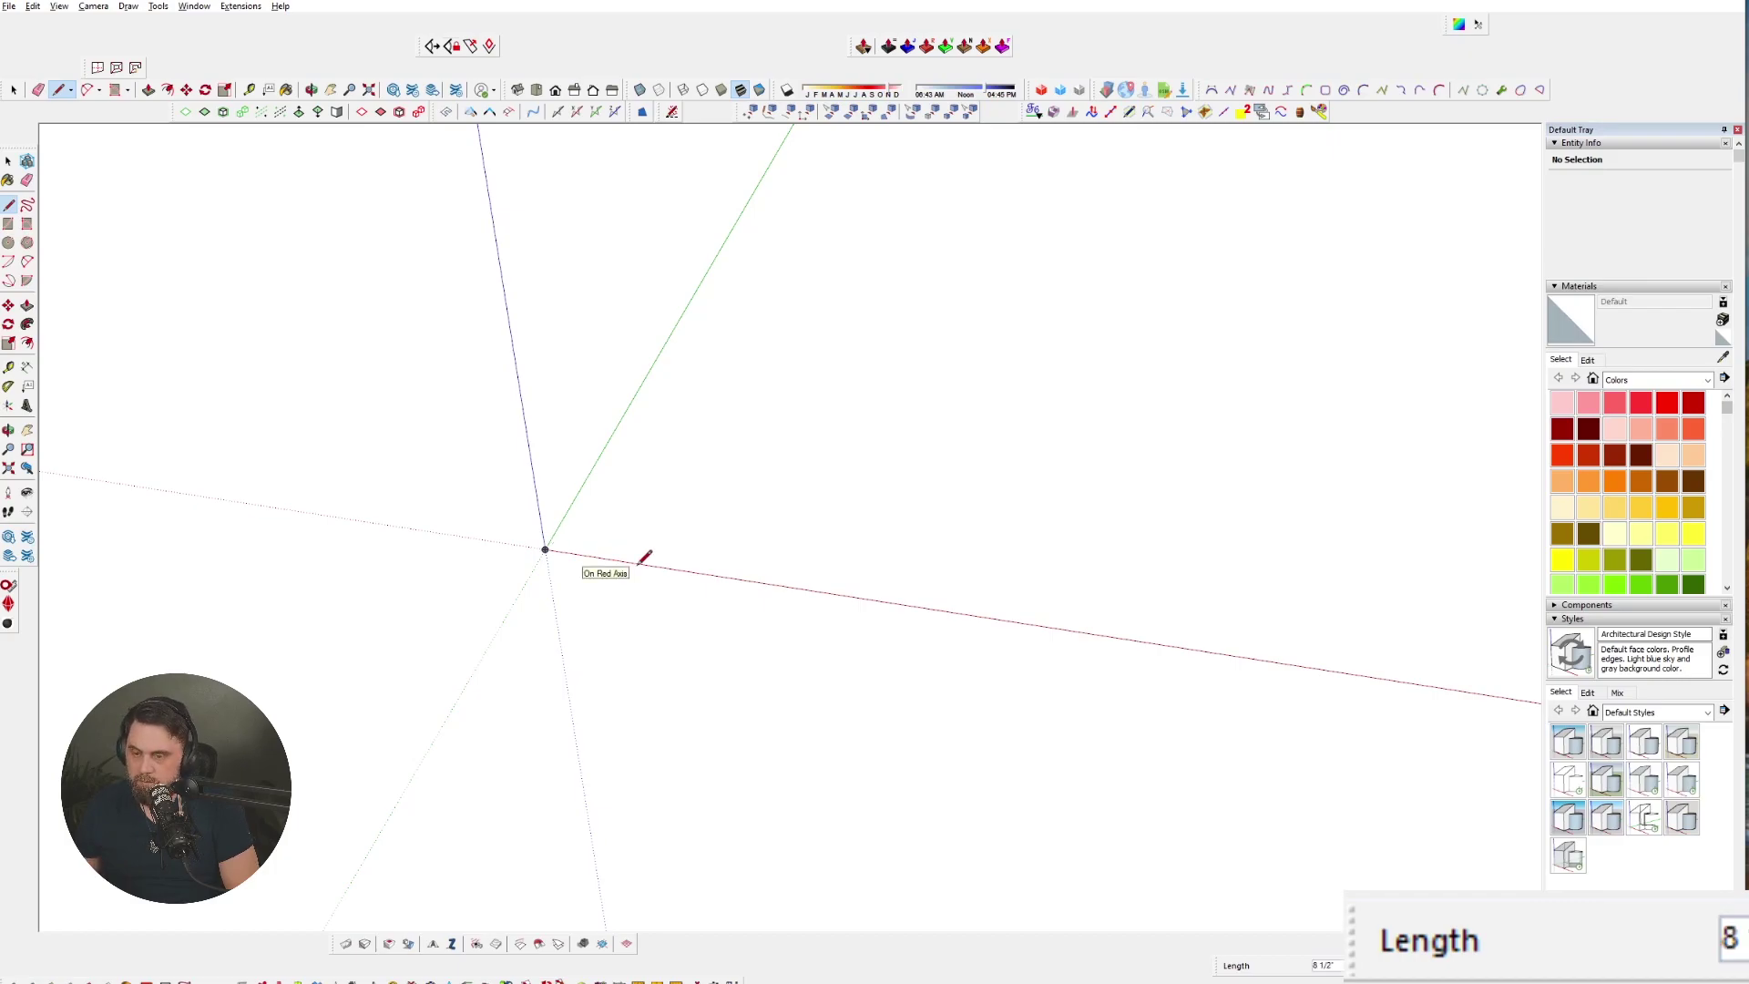
pyautogui.click(93, 6)
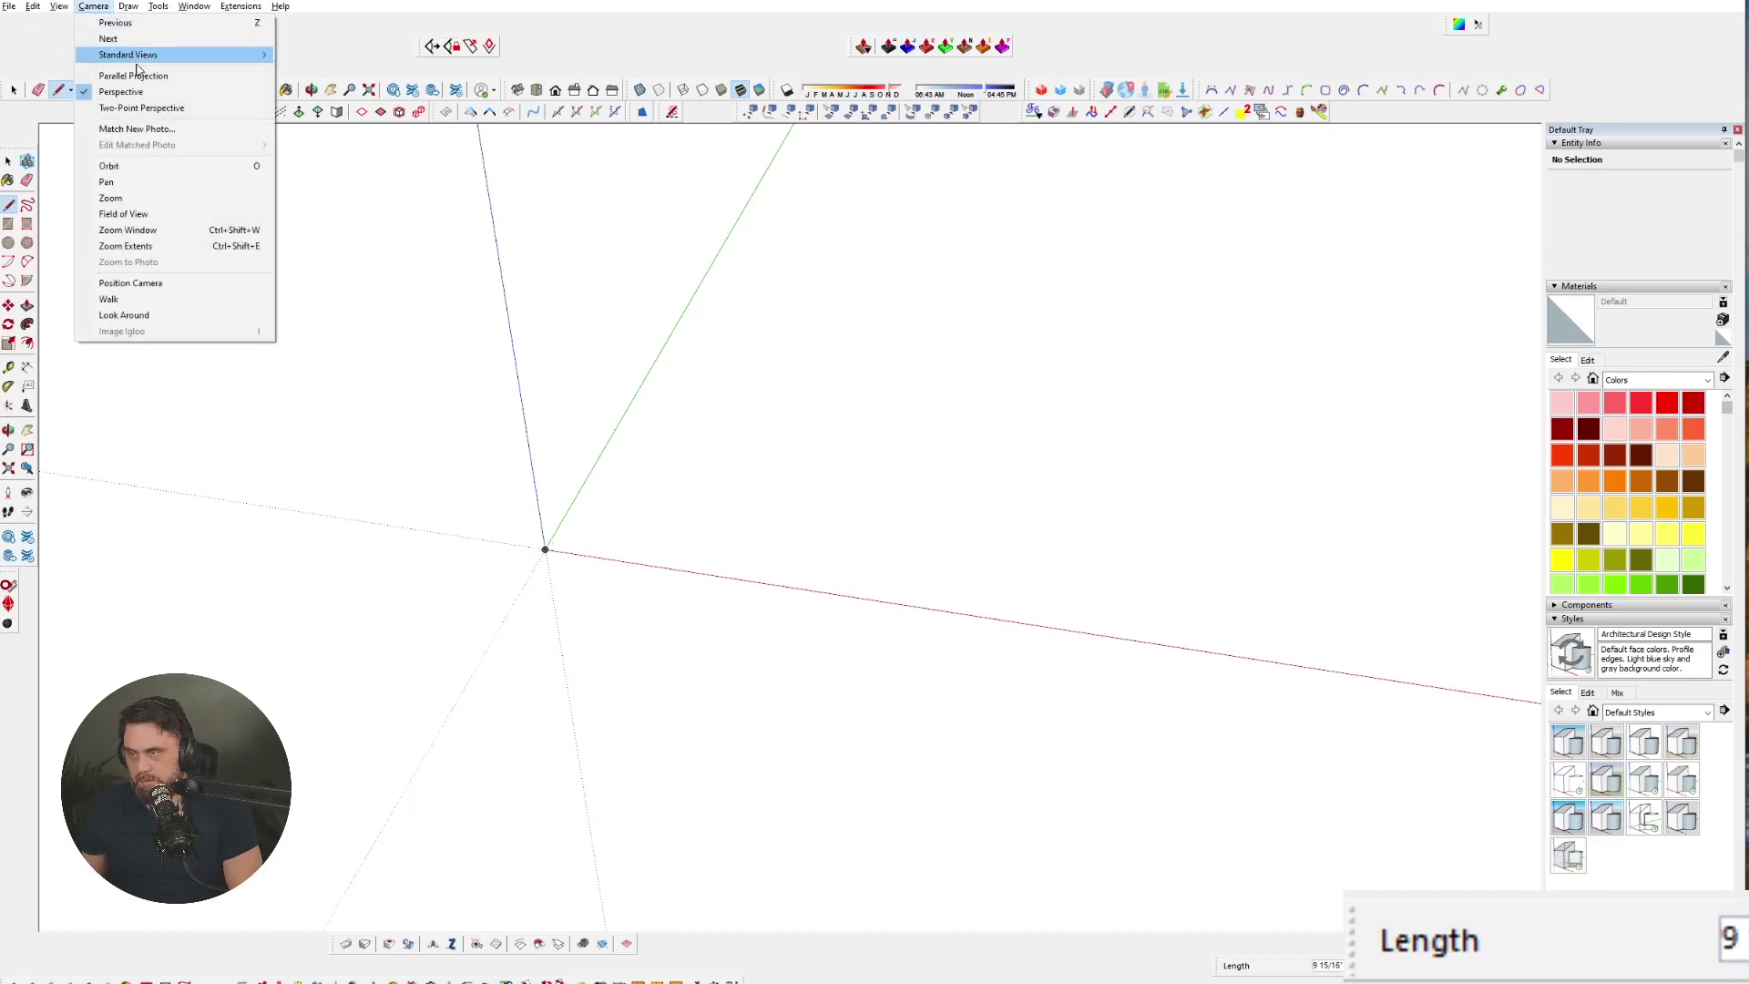
pyautogui.click(137, 77)
pyautogui.click(93, 6)
pyautogui.moveTo(151, 57)
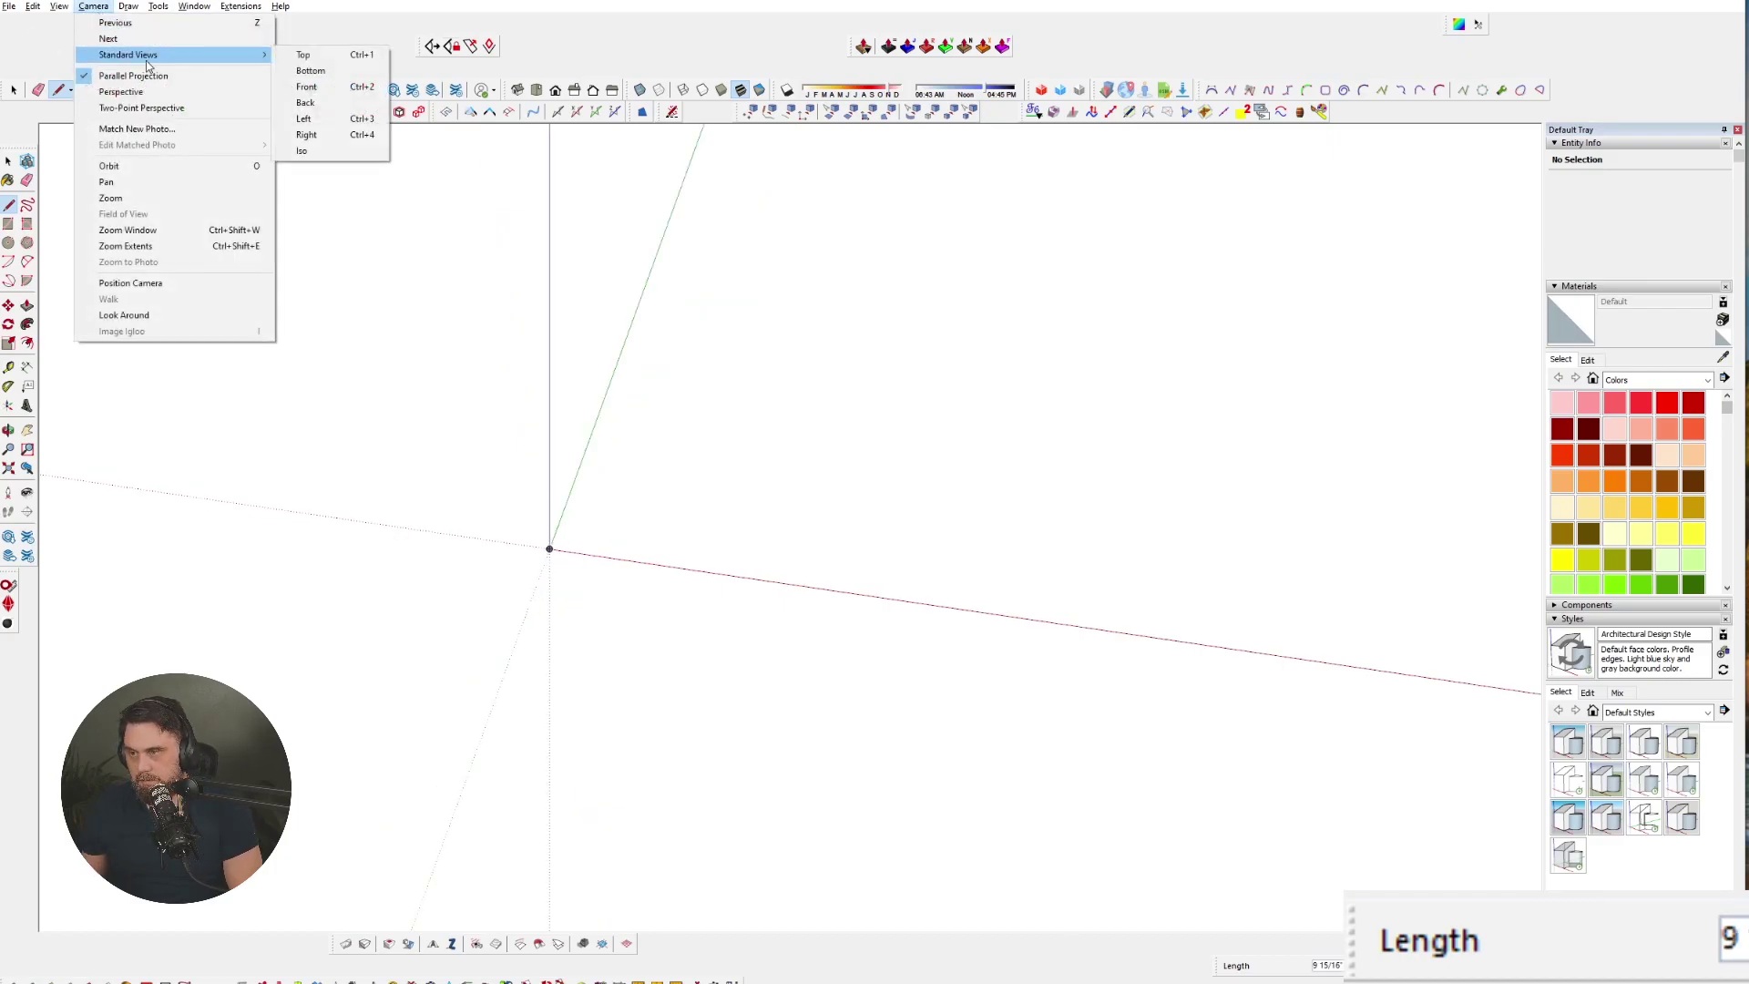
pyautogui.click(304, 56)
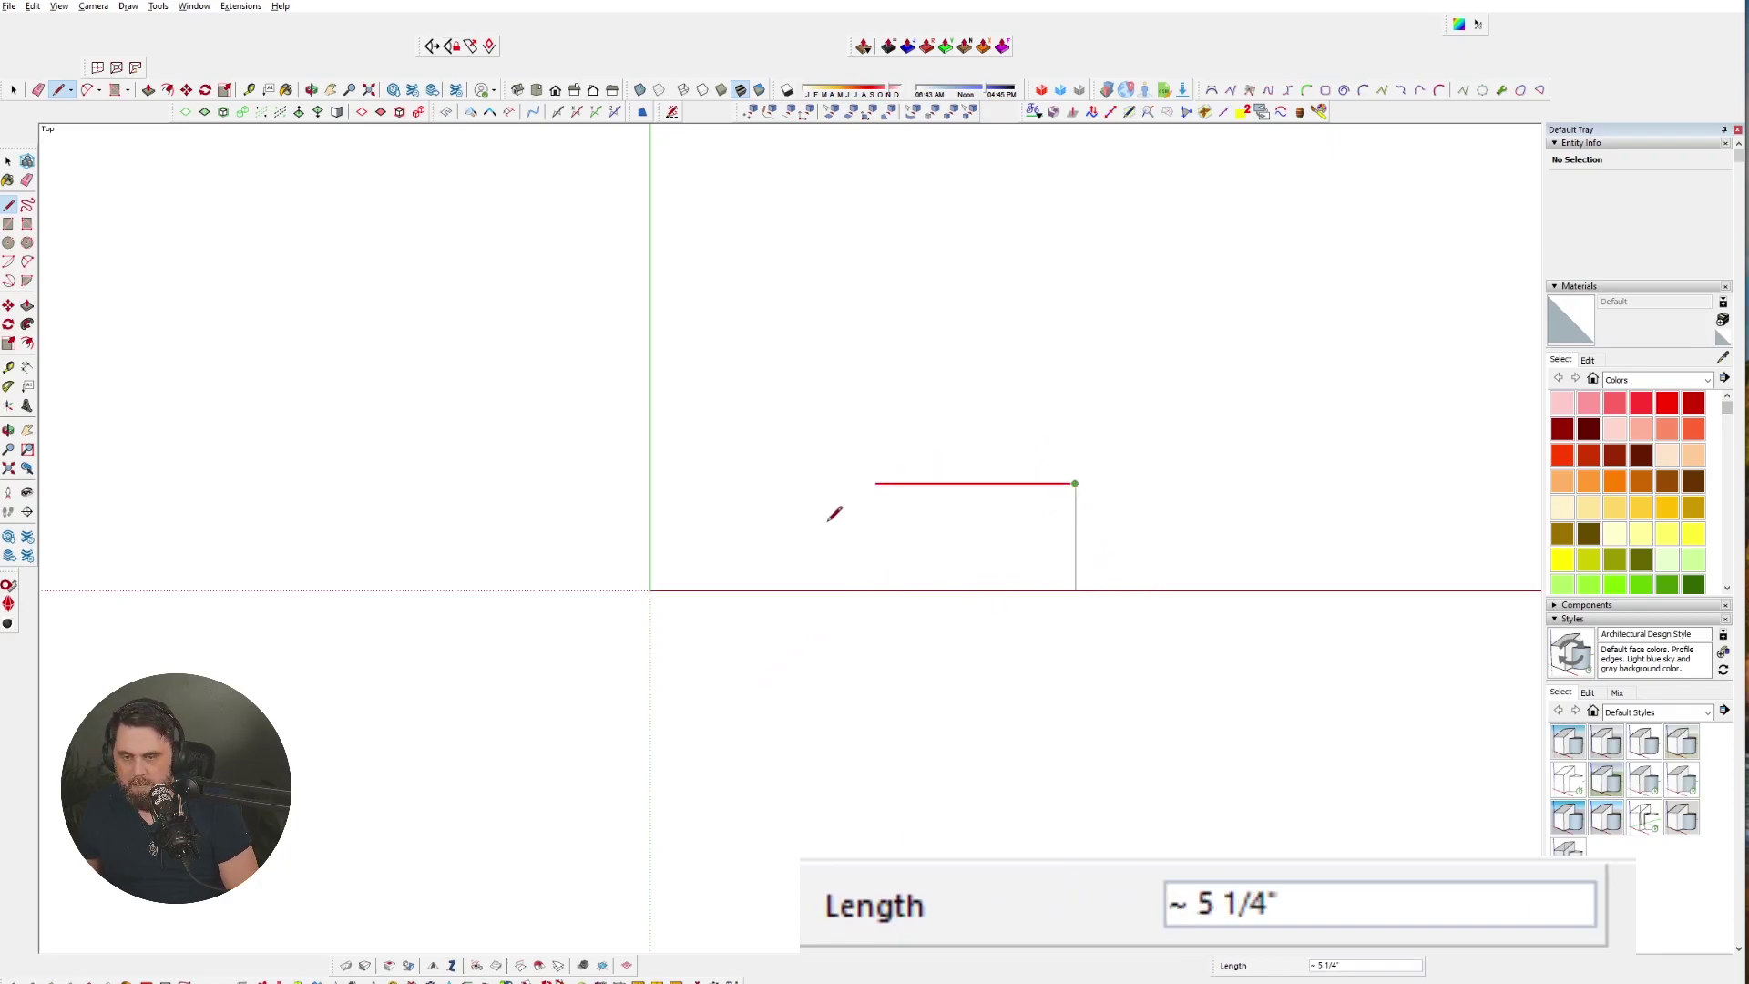
# - Close the rectangular paver outline at the origin by drawing its far long edge and its 2 3/8" short edge
pyautogui.click(652, 578)
pyautogui.click(651, 588)
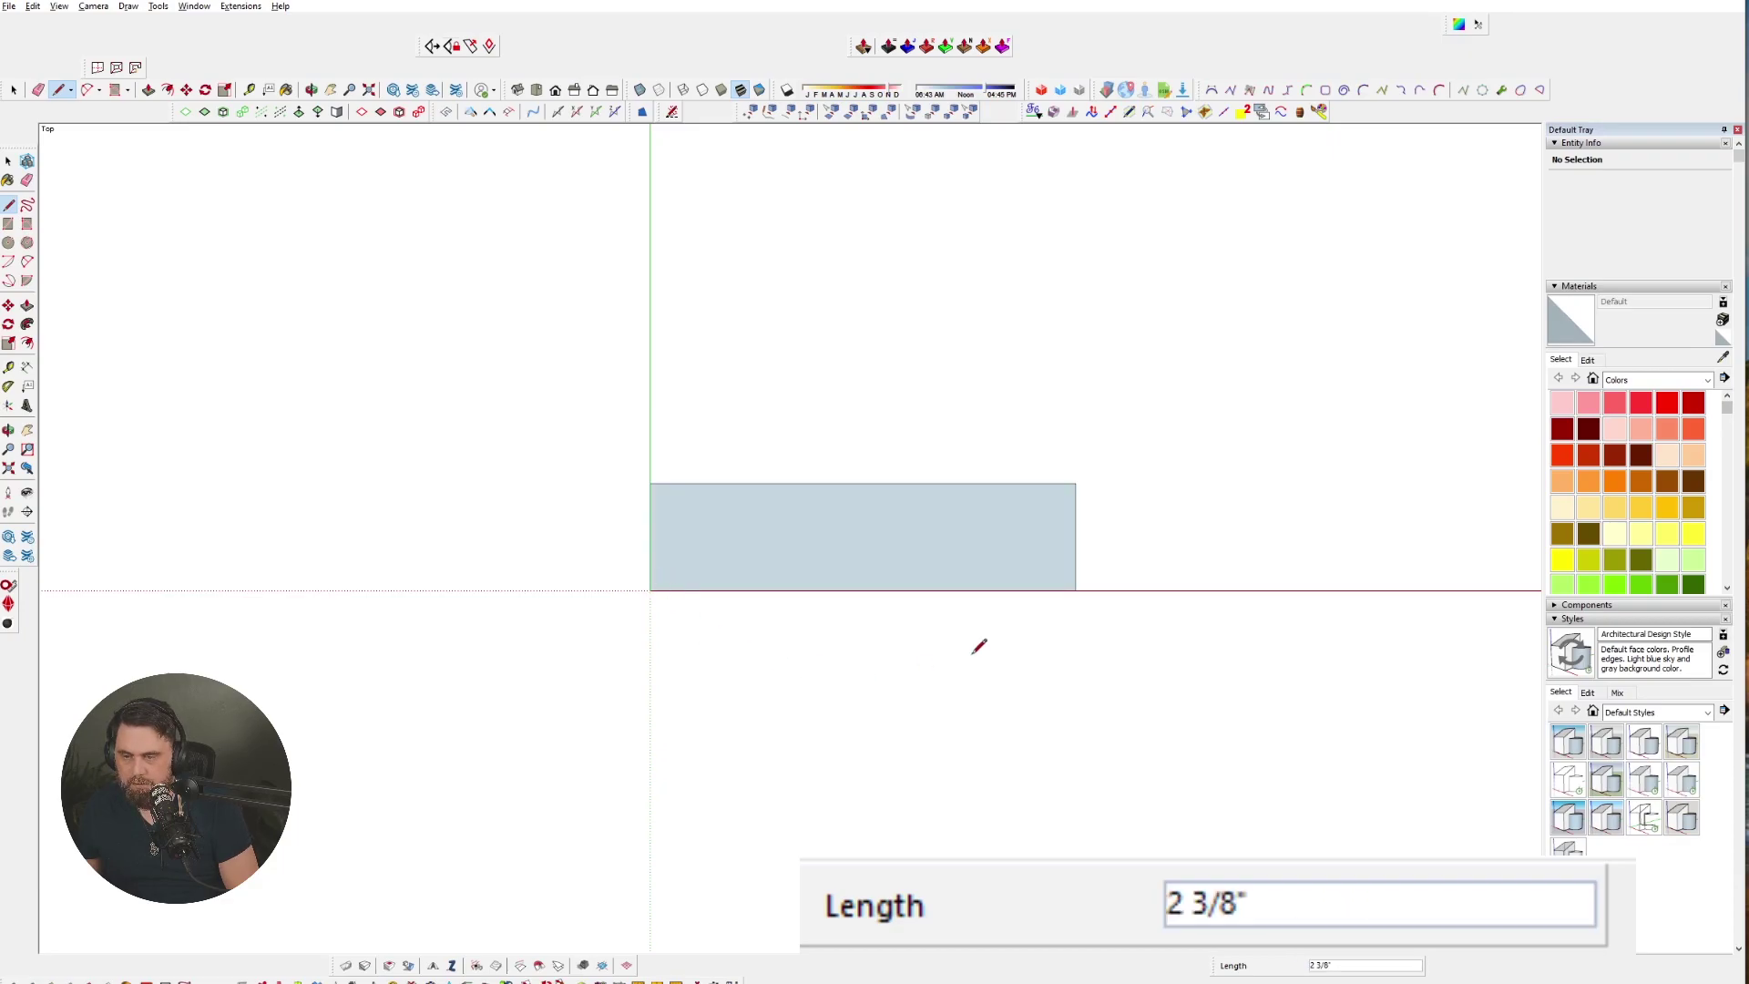
pyautogui.press('space')
# - Turn the paver rectangle into a component with the definition name "Westmount Paver"
pyautogui.click(890, 550)
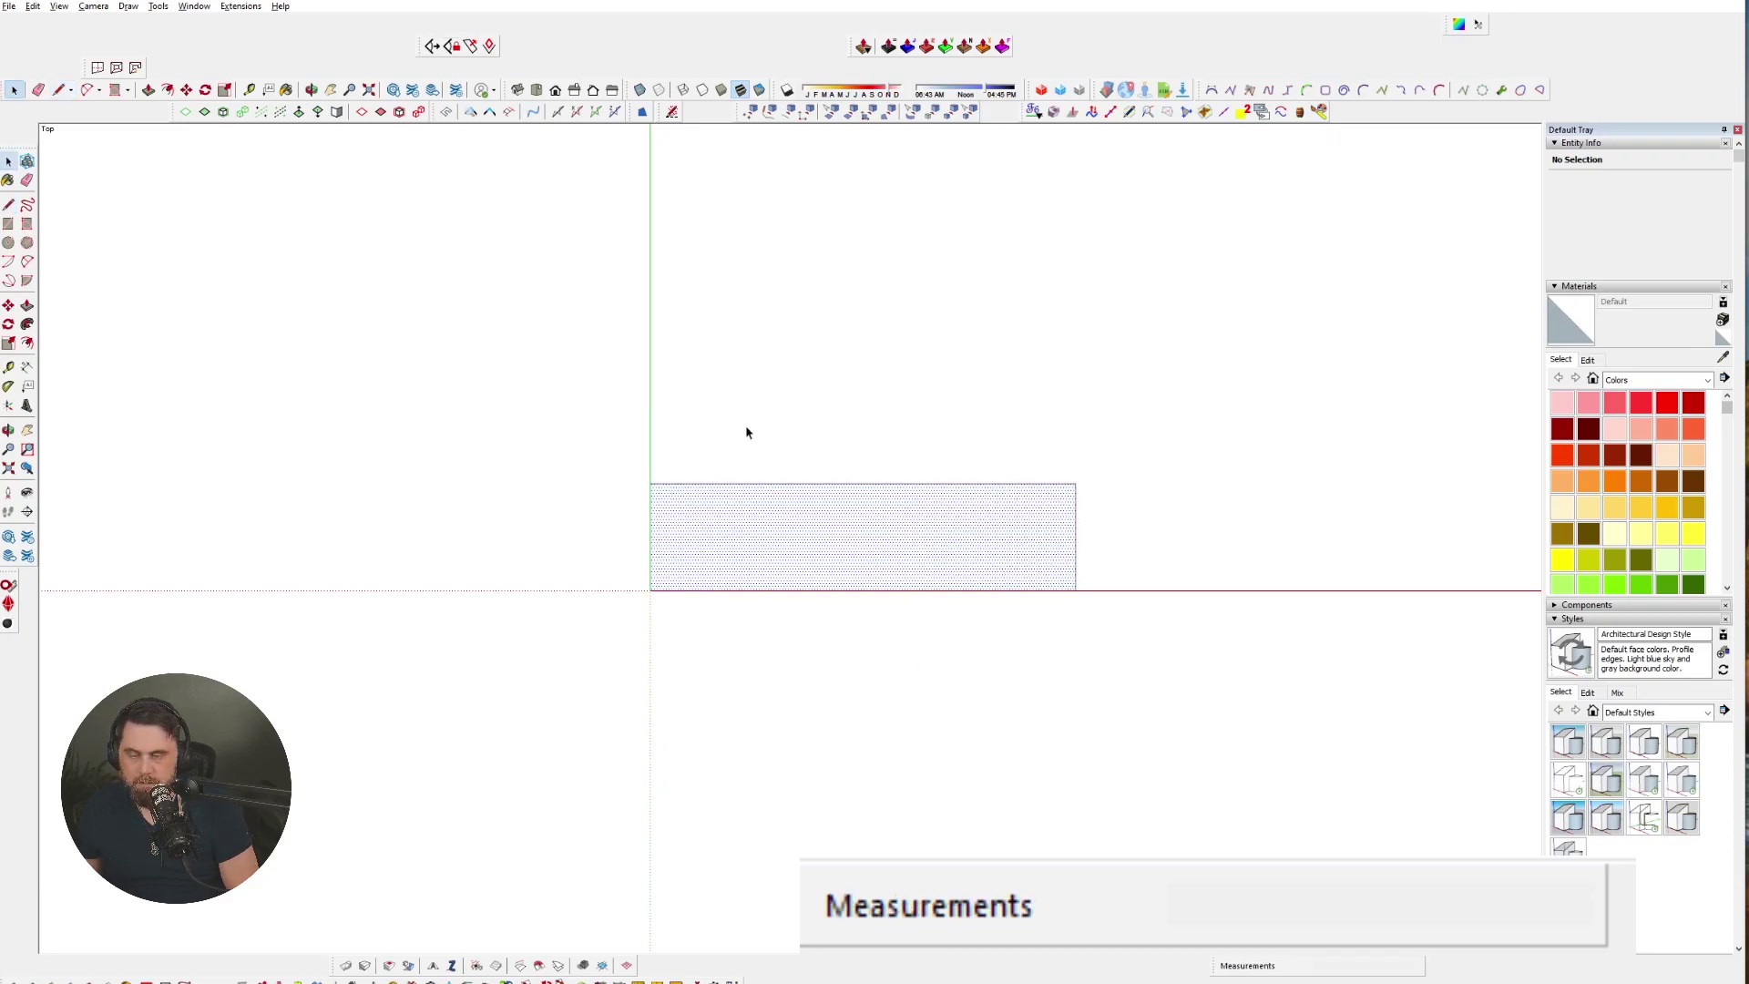
pyautogui.click(729, 566)
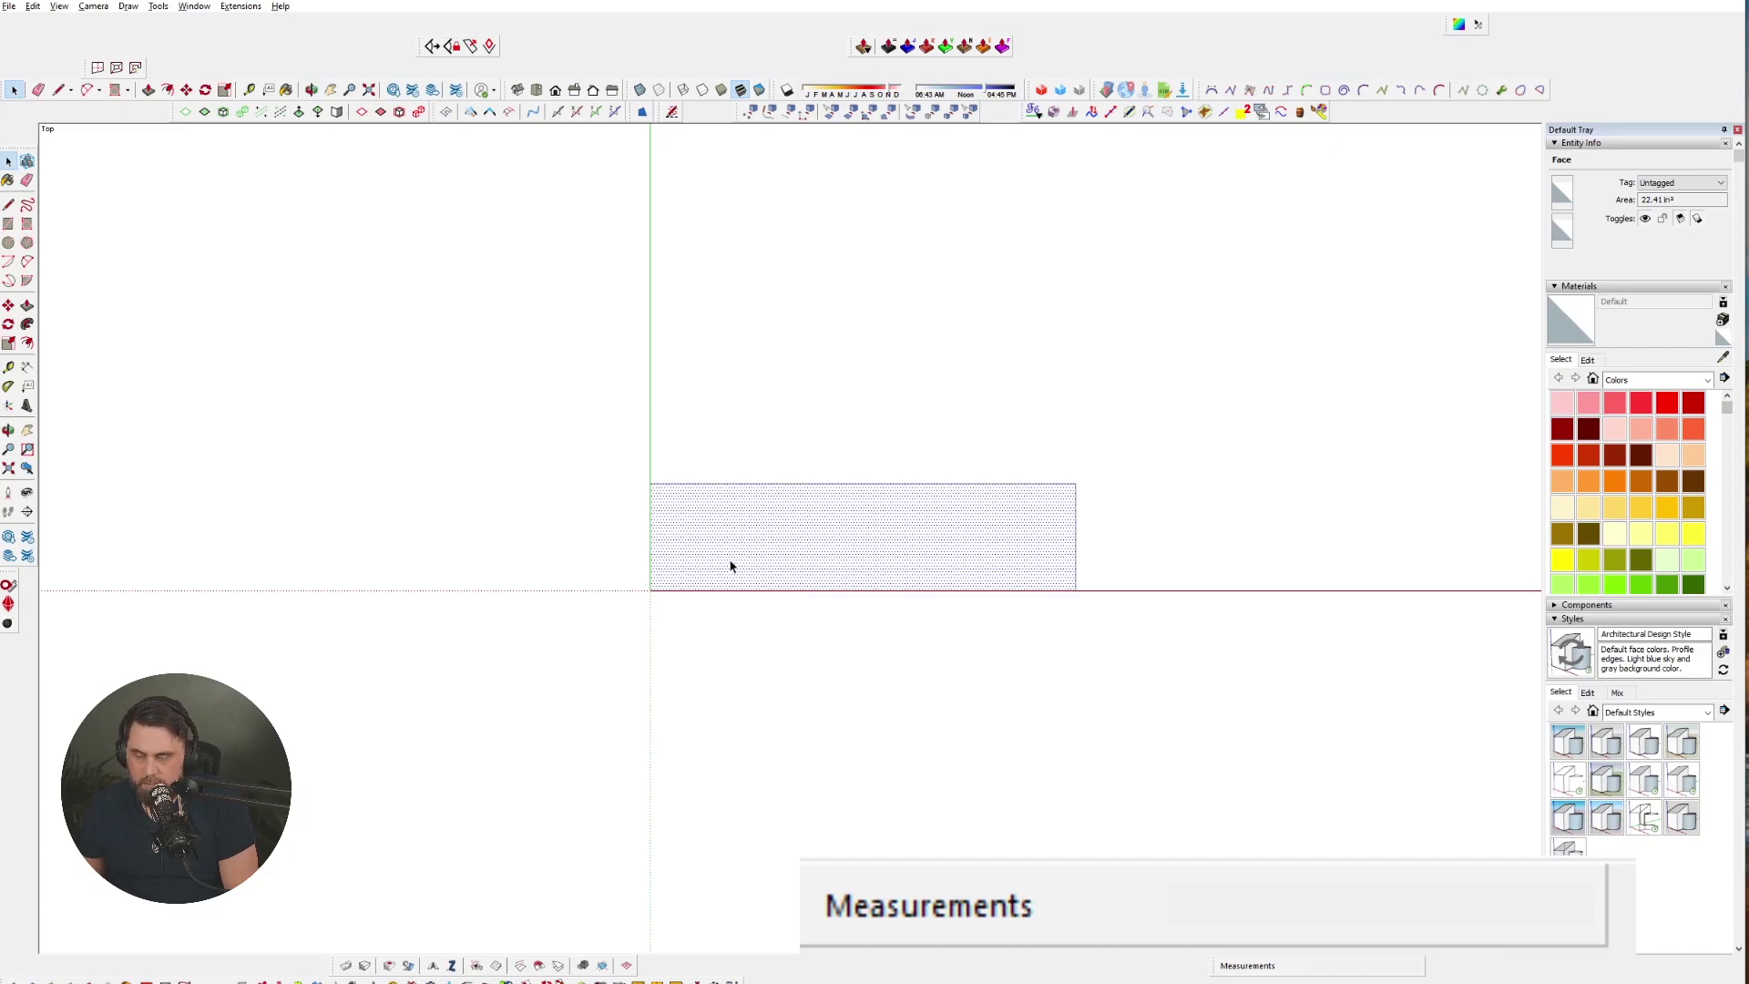
pyautogui.press('g')
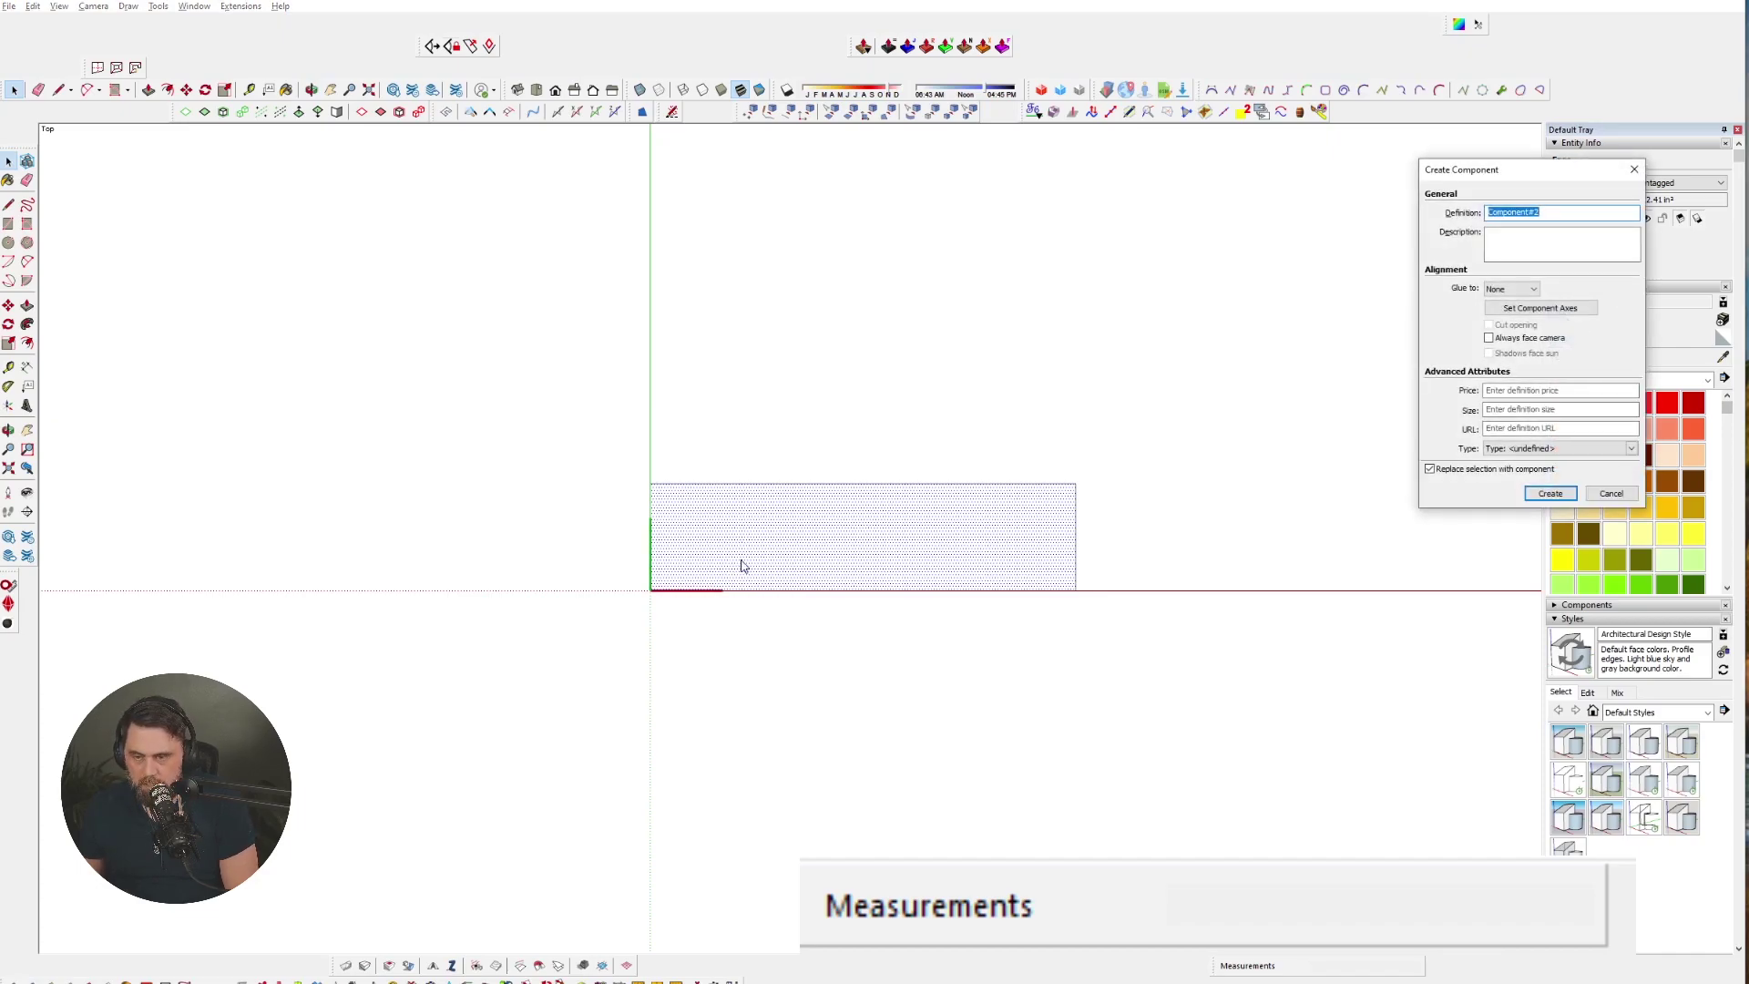
pyautogui.write('Westmount')
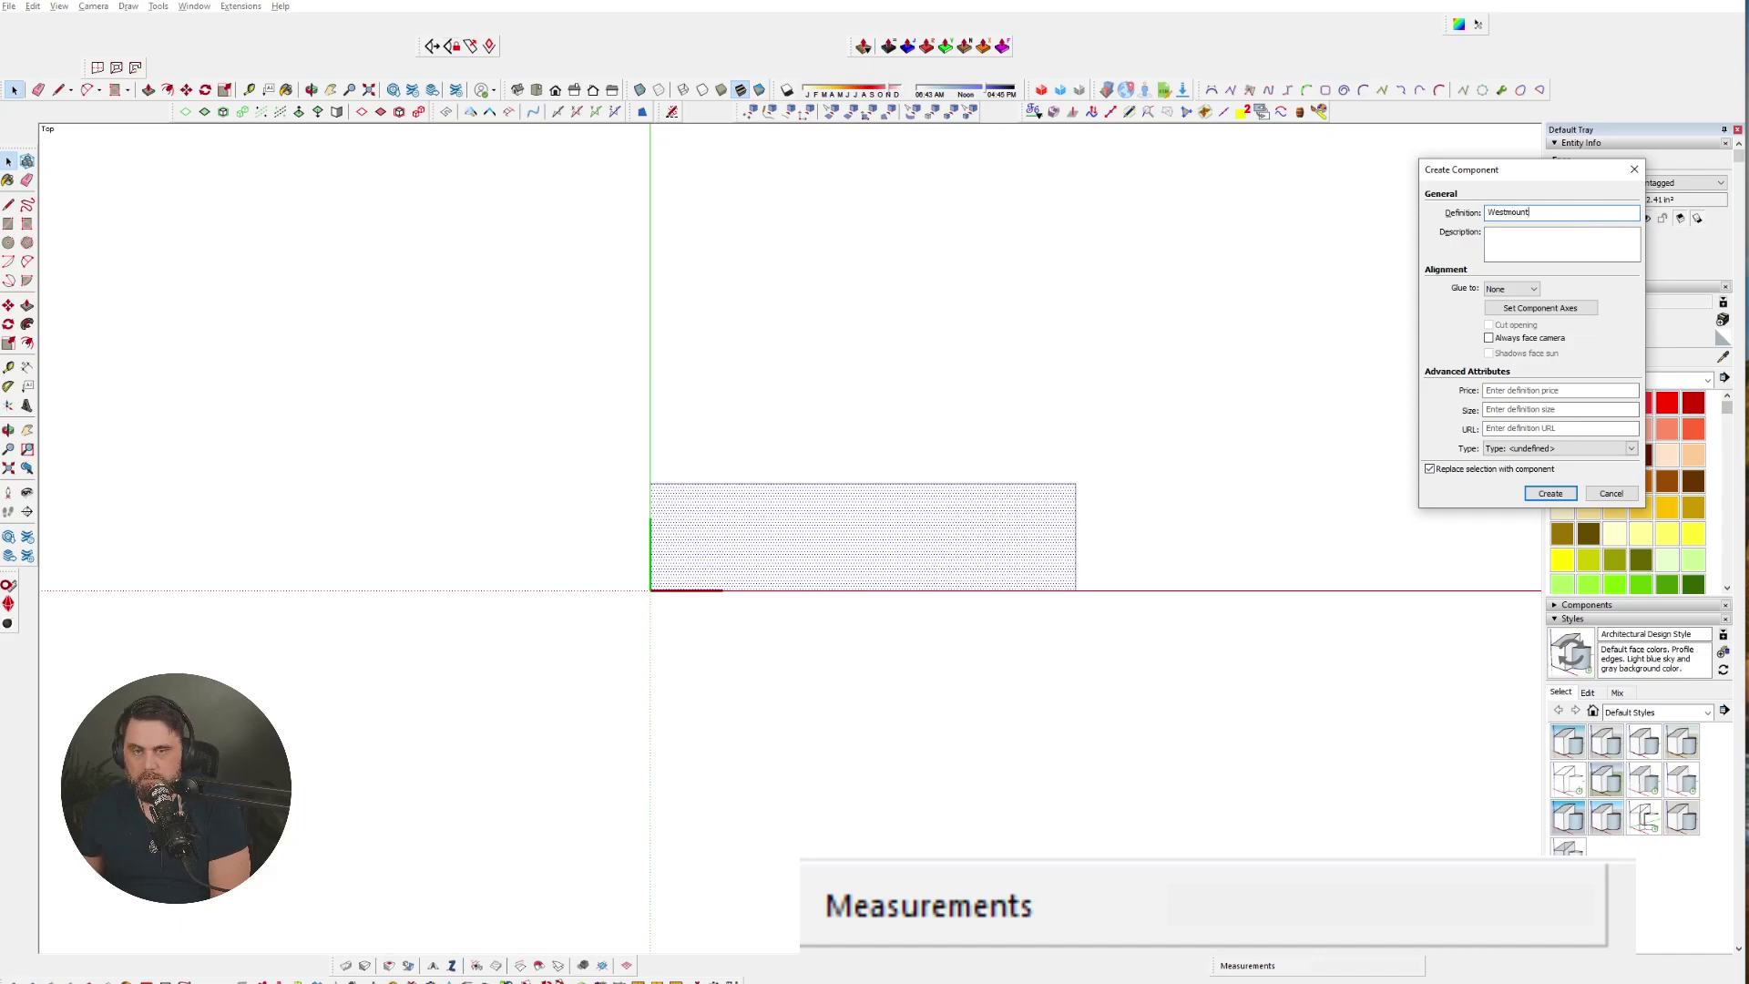
pyautogui.write(' Paver')
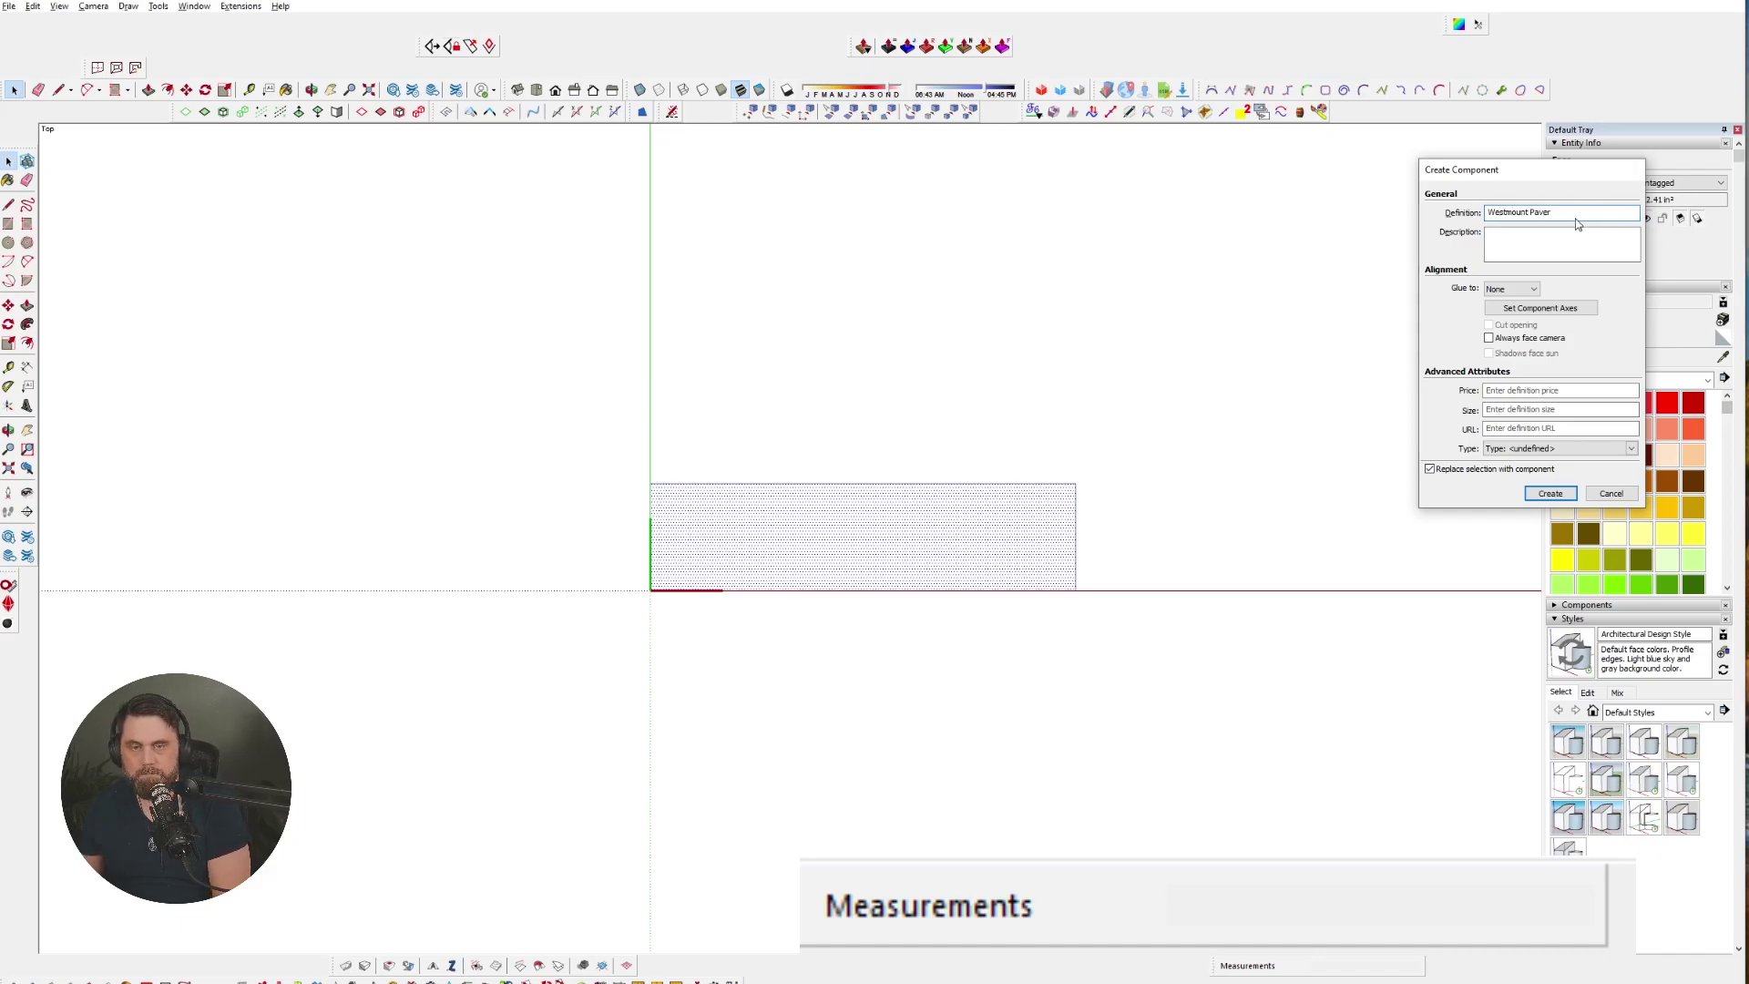
pyautogui.press('Return')
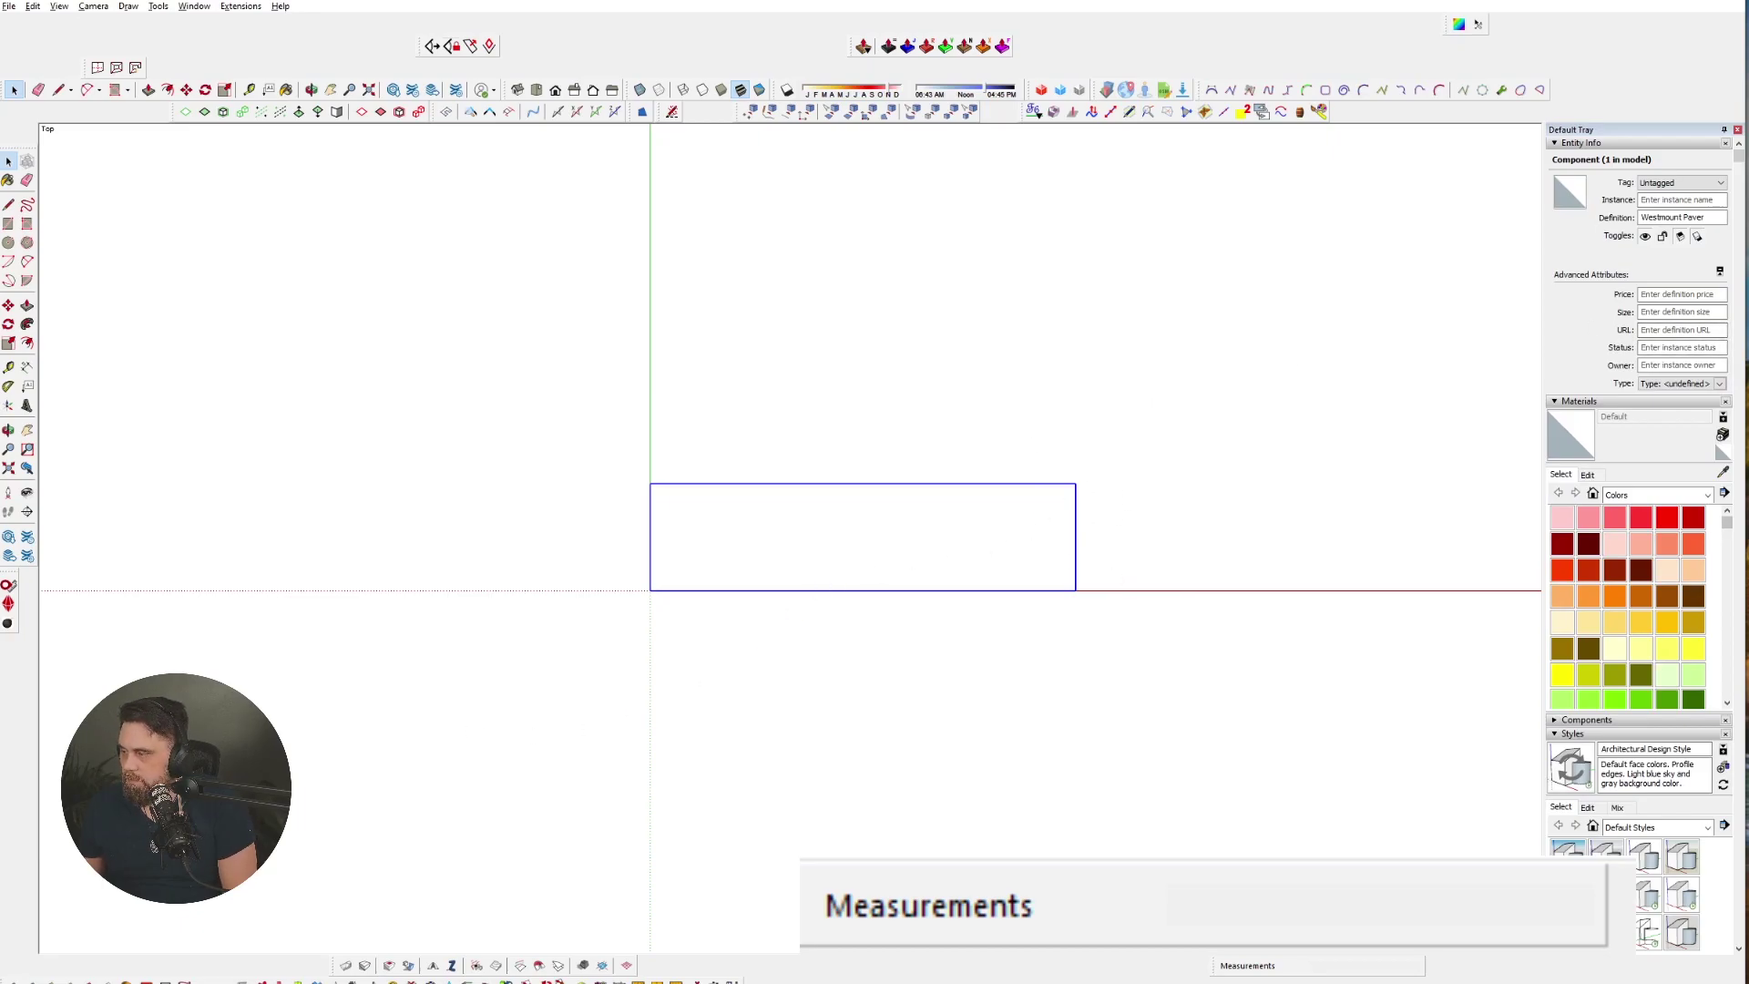
# - Bring up the patio reference photo and switch to Photopea, placing its browser window over the model
pyautogui.moveTo(1138, 980)
pyautogui.mouseDown()
pyautogui.moveTo(1092, 577)
pyautogui.moveTo(964, 149)
pyautogui.moveTo(872, 148)
pyautogui.mouseUp()
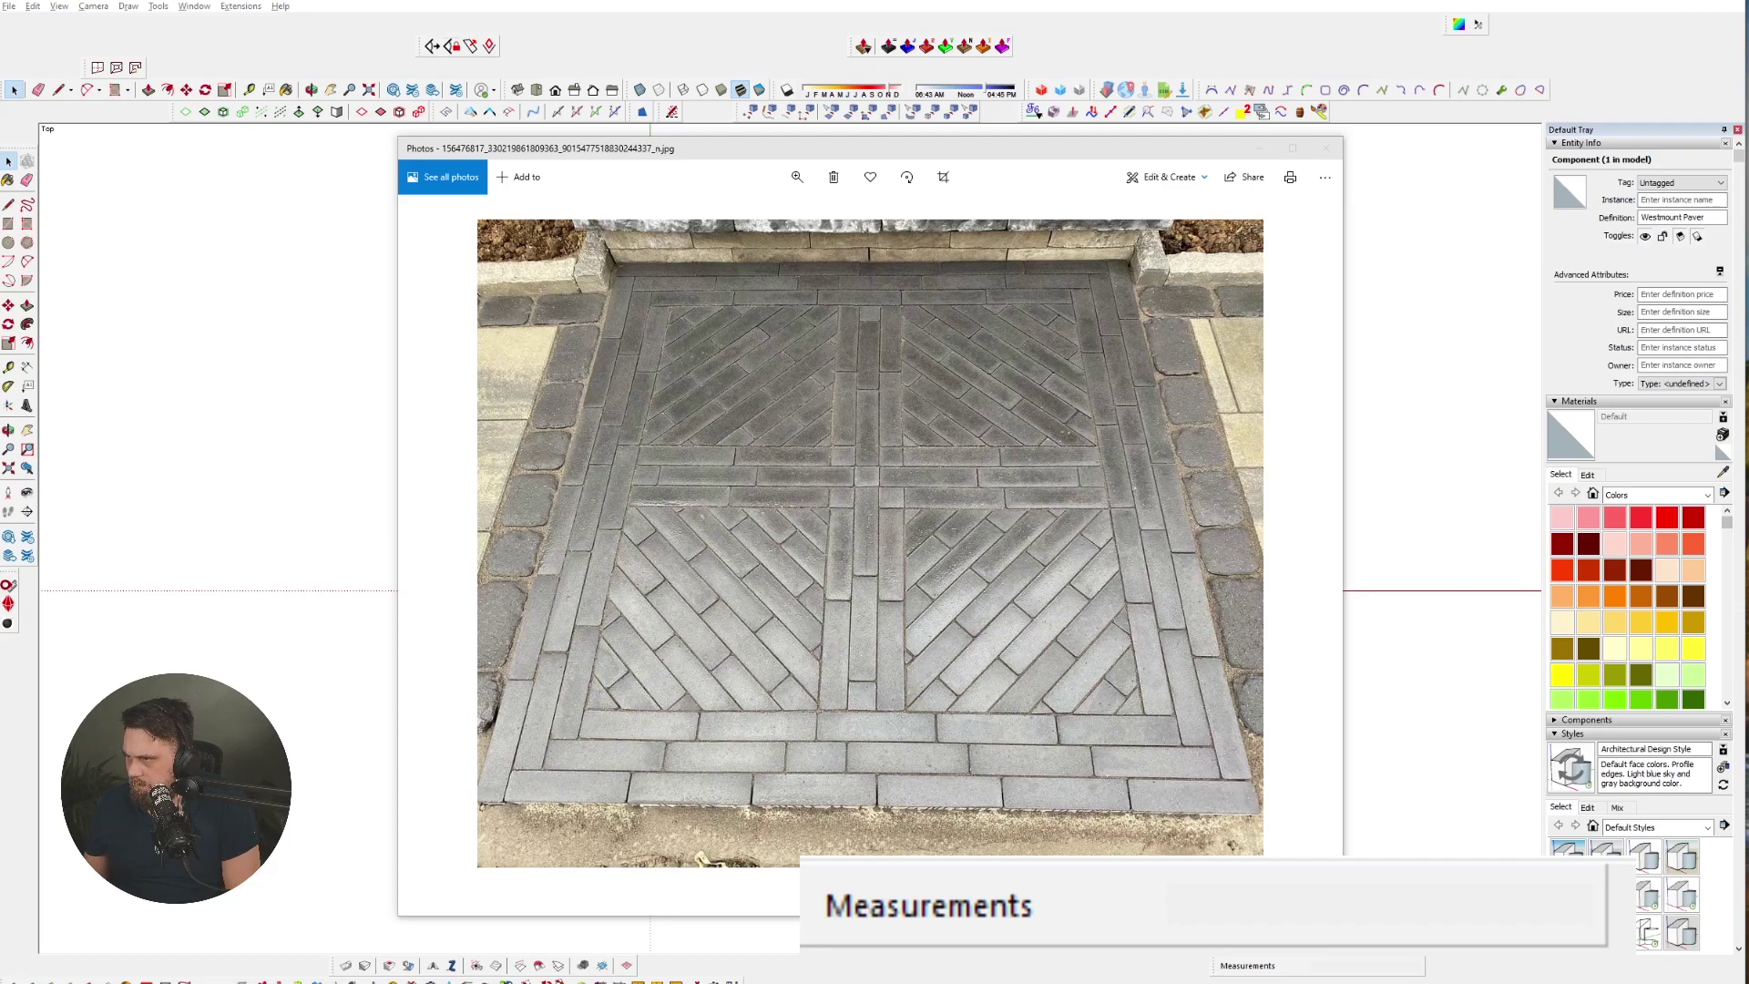
pyautogui.moveTo(0, 387); pyautogui.dragTo(1271, 180)
pyautogui.doubleClick(1271, 181)
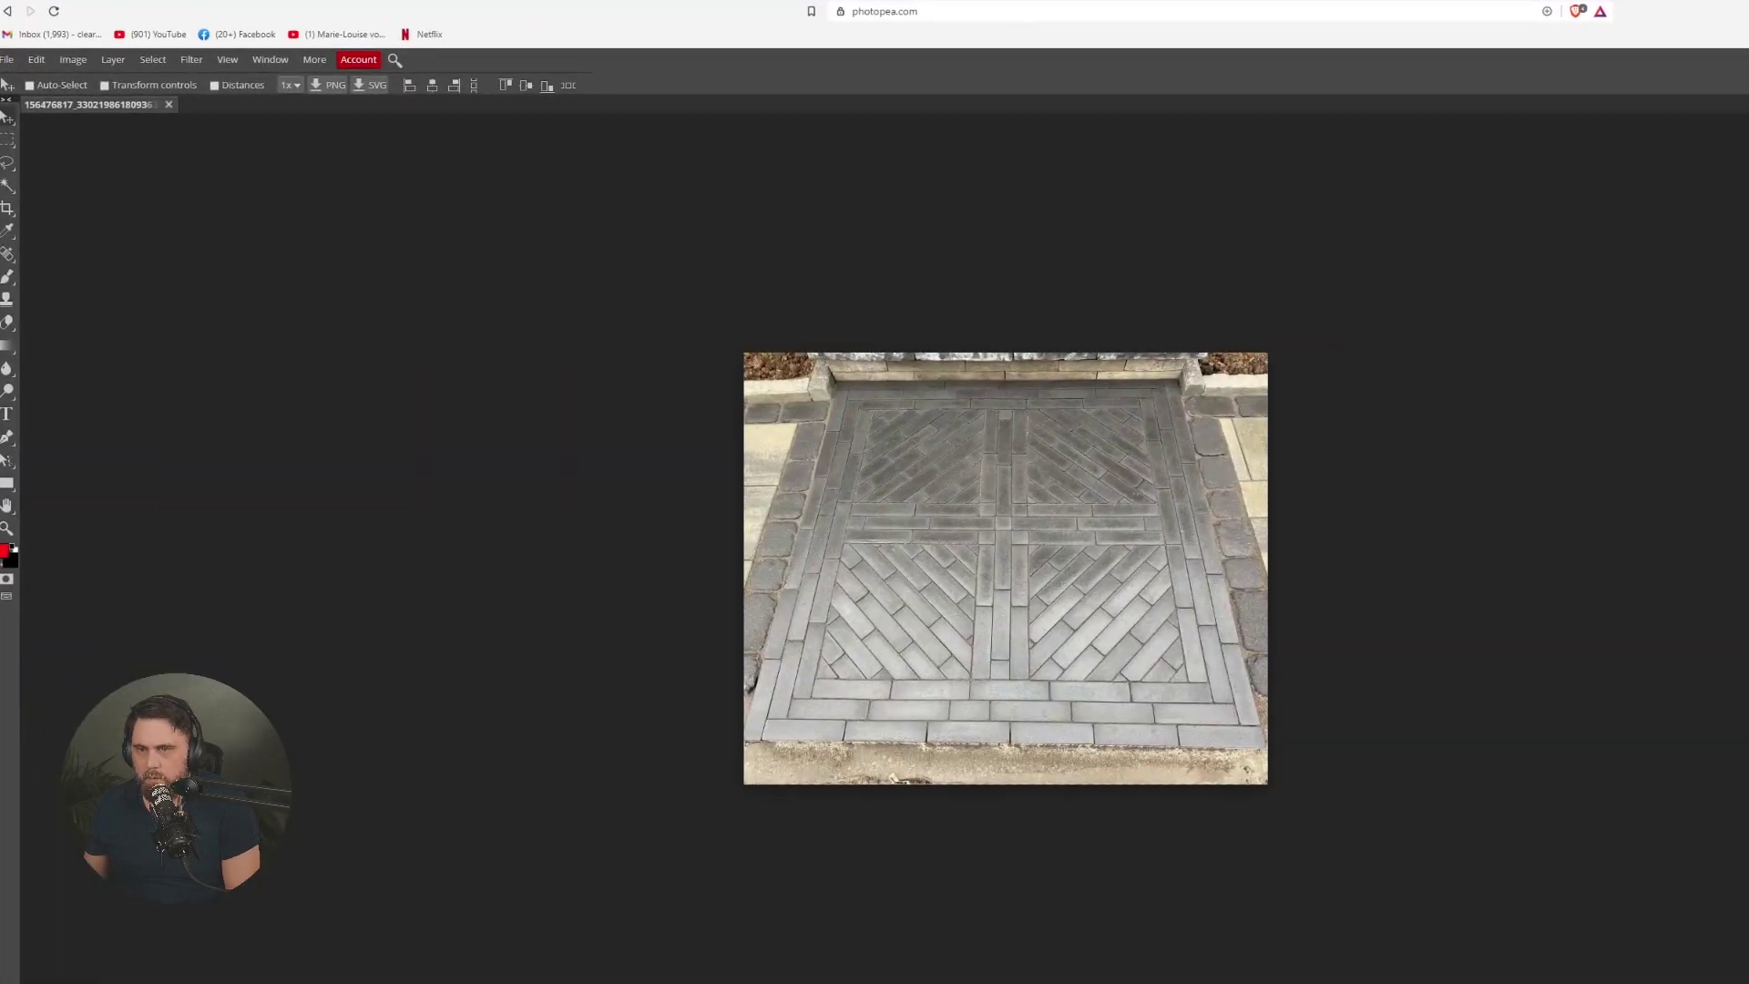
pyautogui.moveTo(393, 0); pyautogui.dragTo(393, 118)
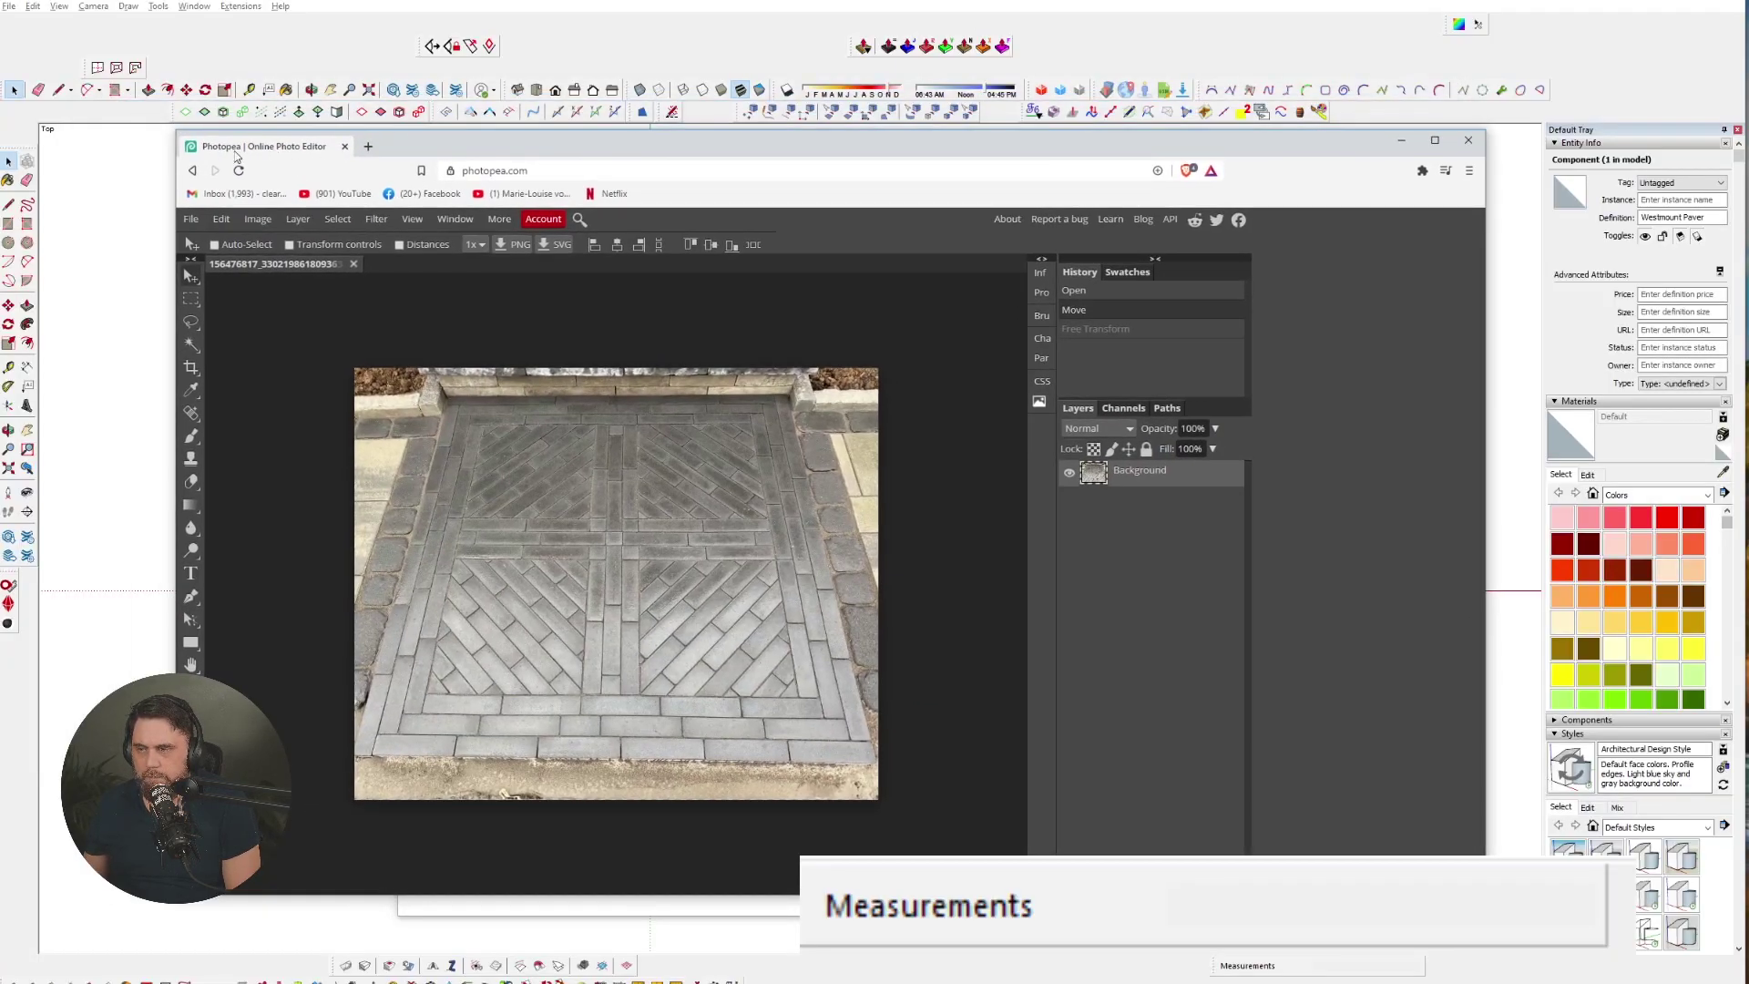
pyautogui.moveTo(656, 153); pyautogui.dragTo(563, 102)
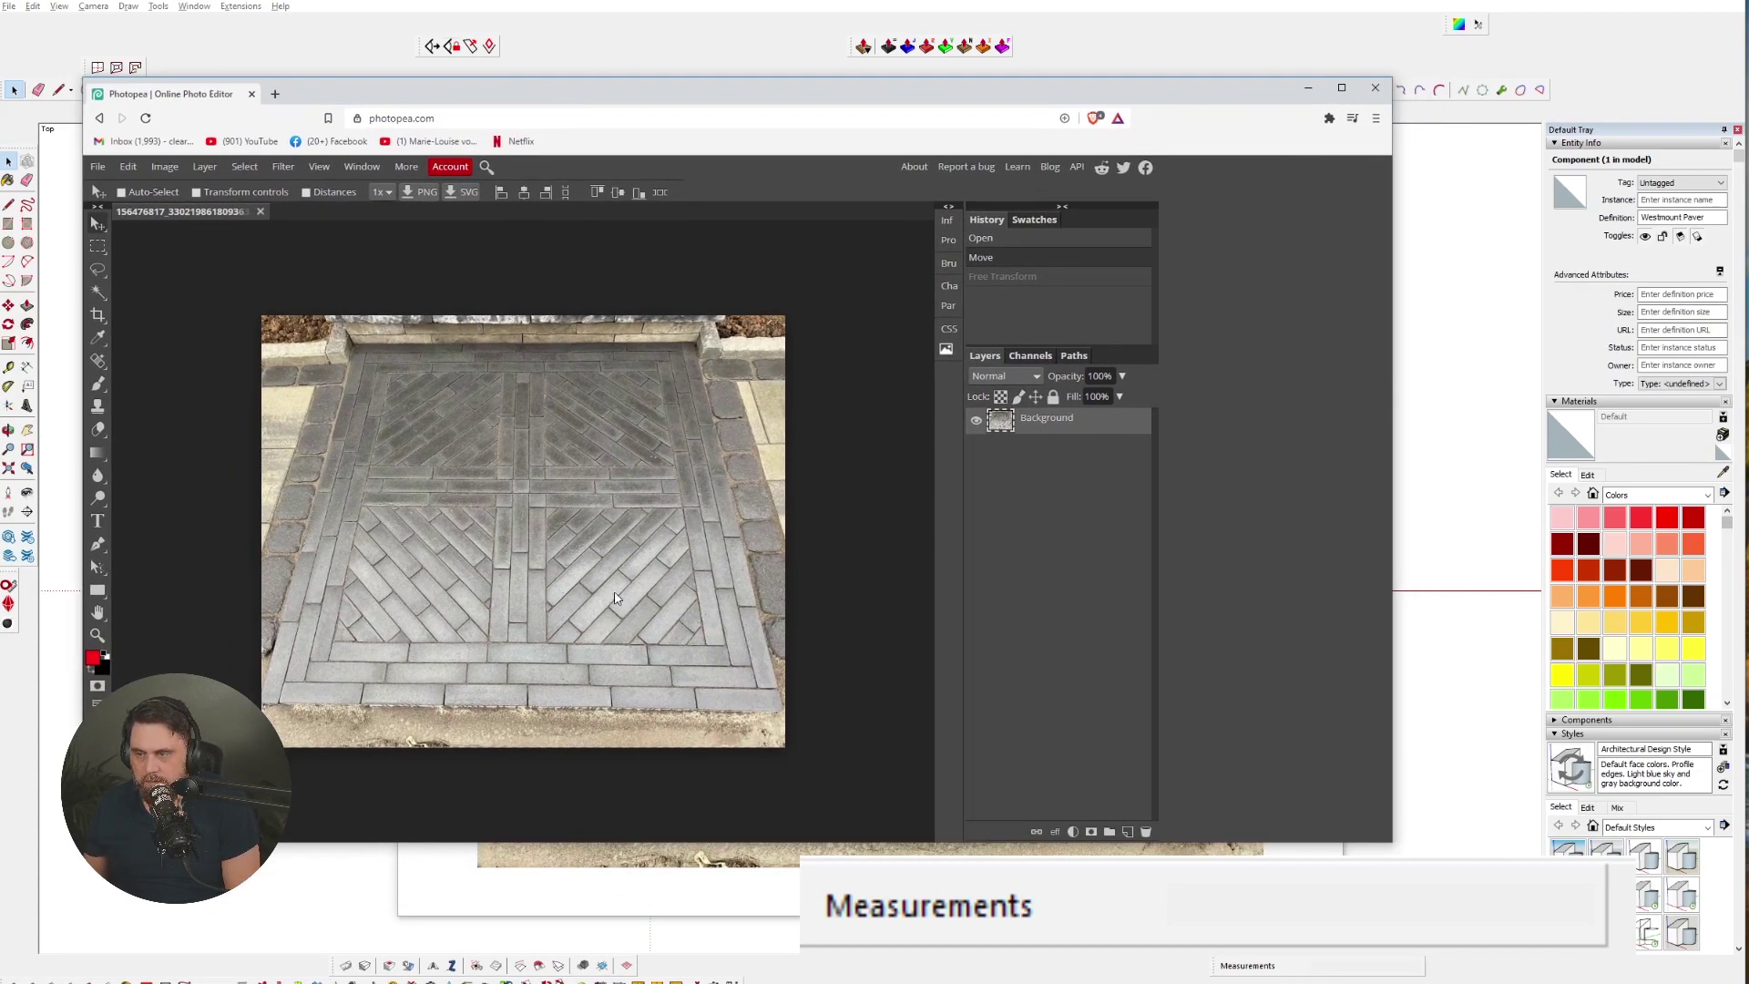
# - Distort the patio photo with Free Transform, pulling its four corners outward to correct the perspective
pyautogui.click(128, 168)
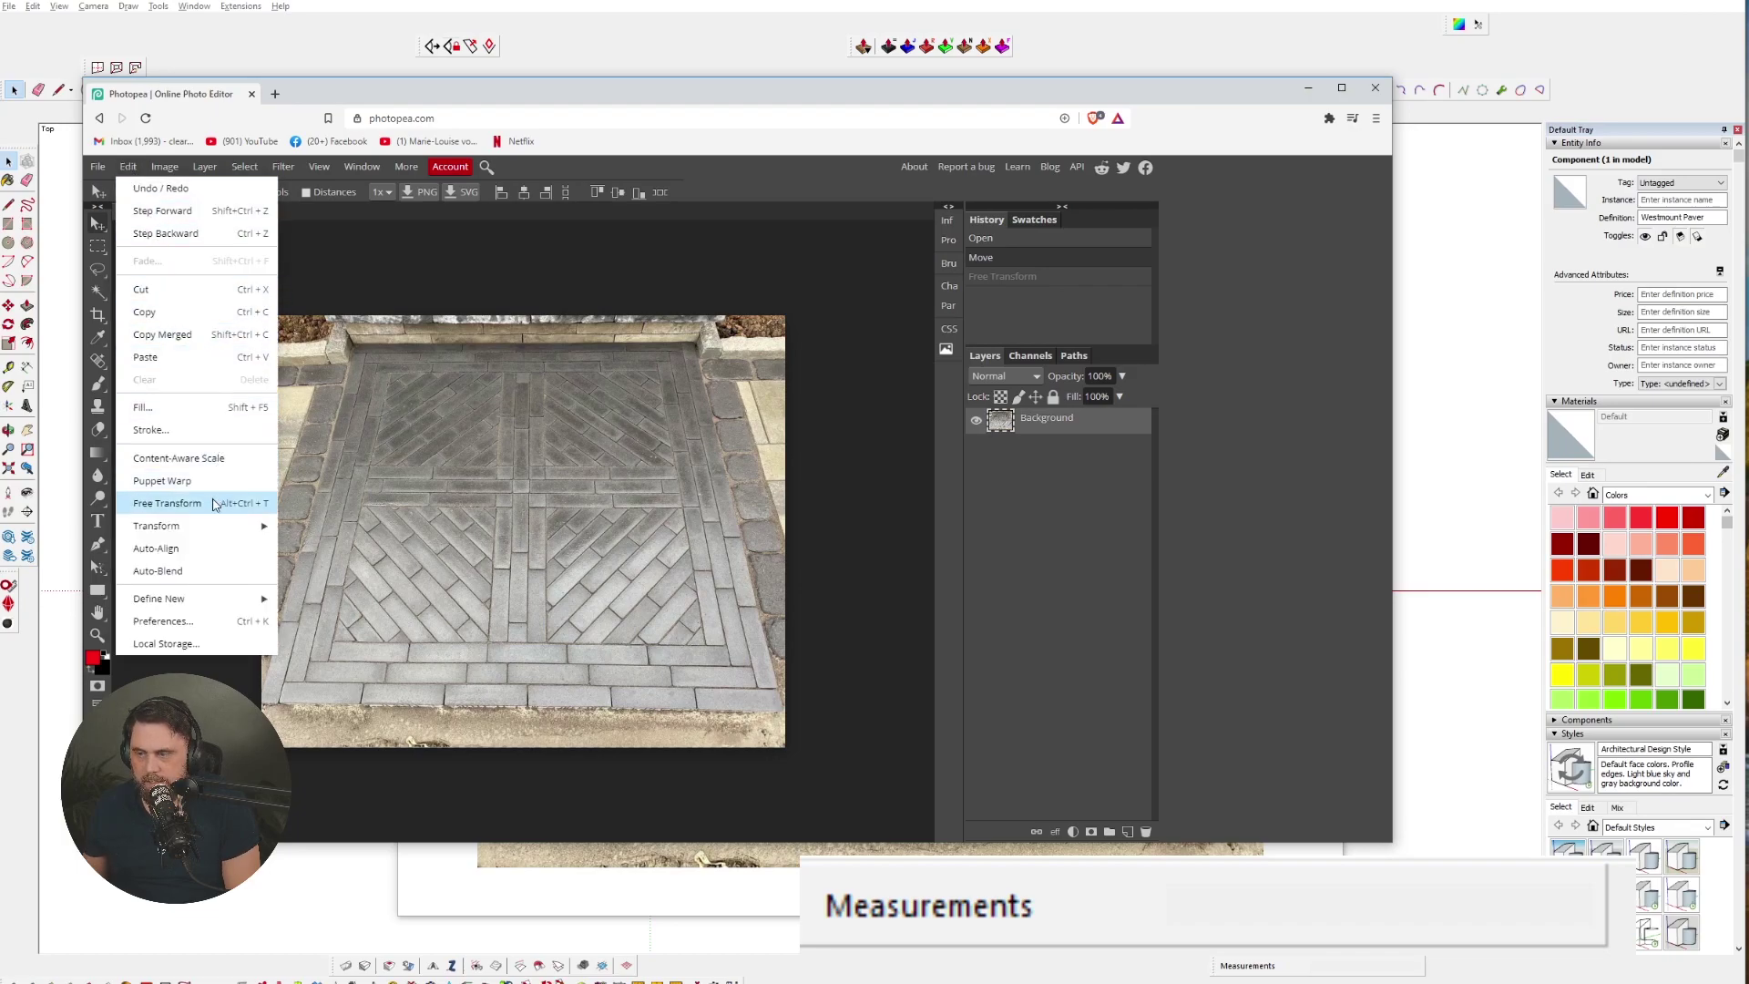
pyautogui.click(166, 503)
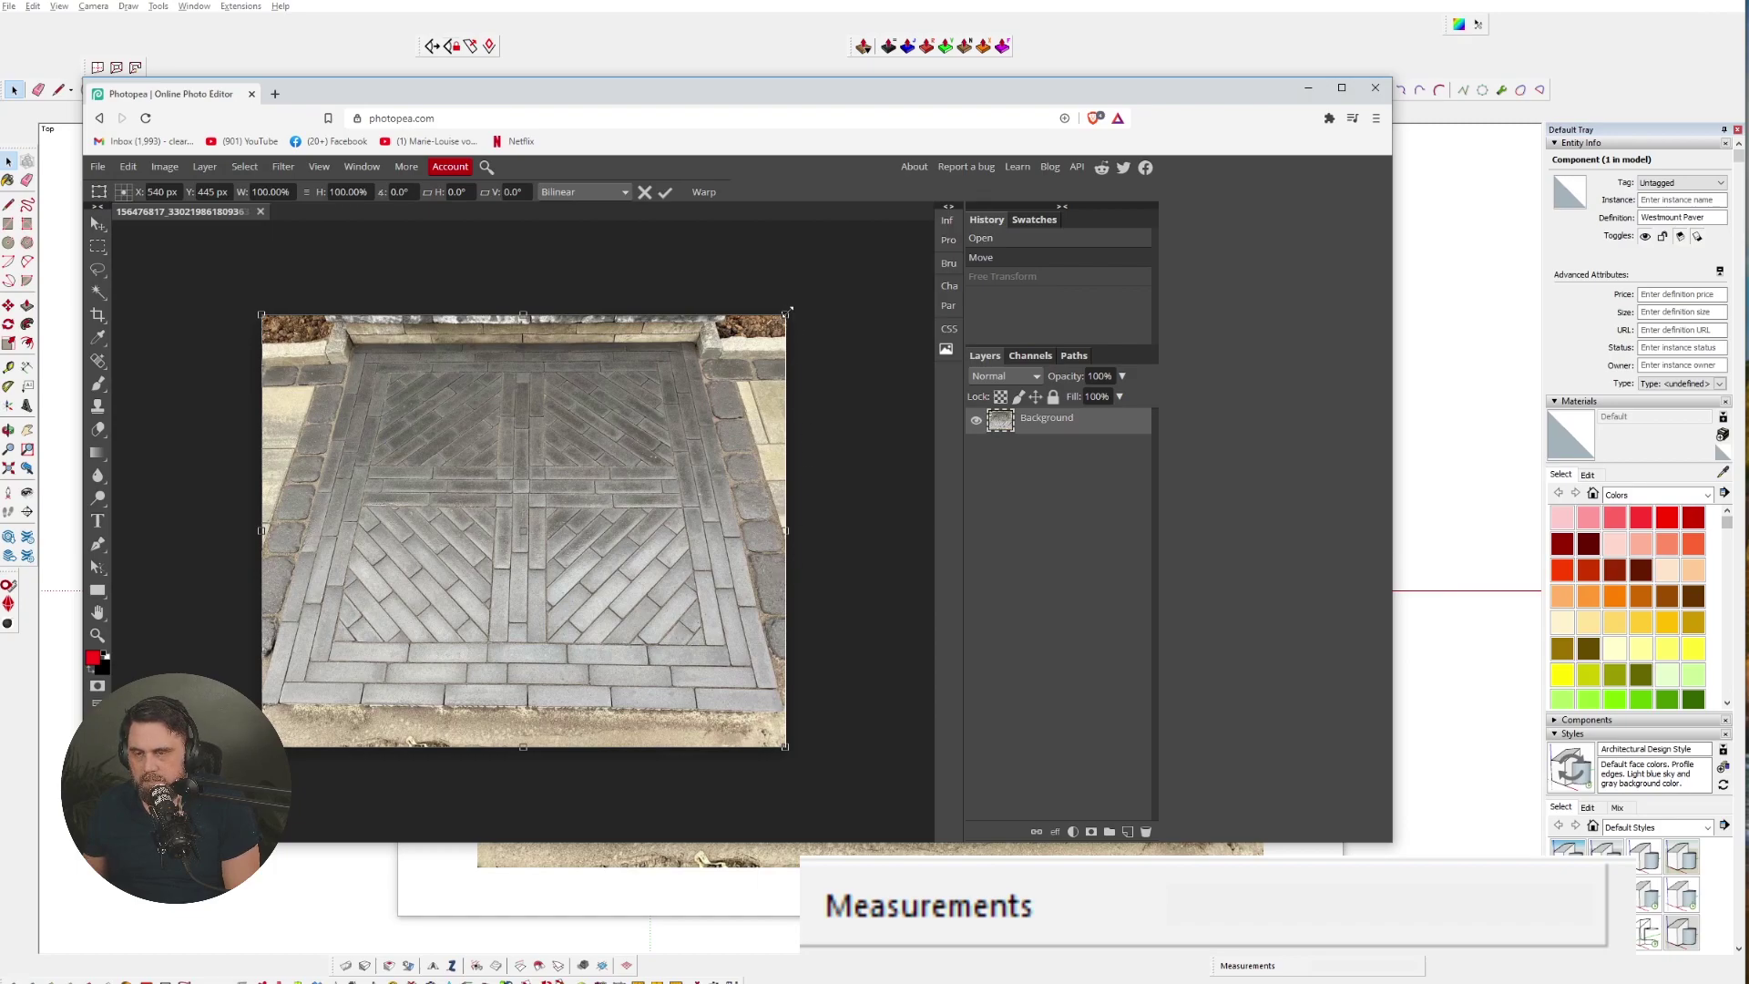
pyautogui.keyDown('ctrl'); pyautogui.moveTo(789, 312); pyautogui.dragTo(915, 273); pyautogui.keyUp('ctrl')
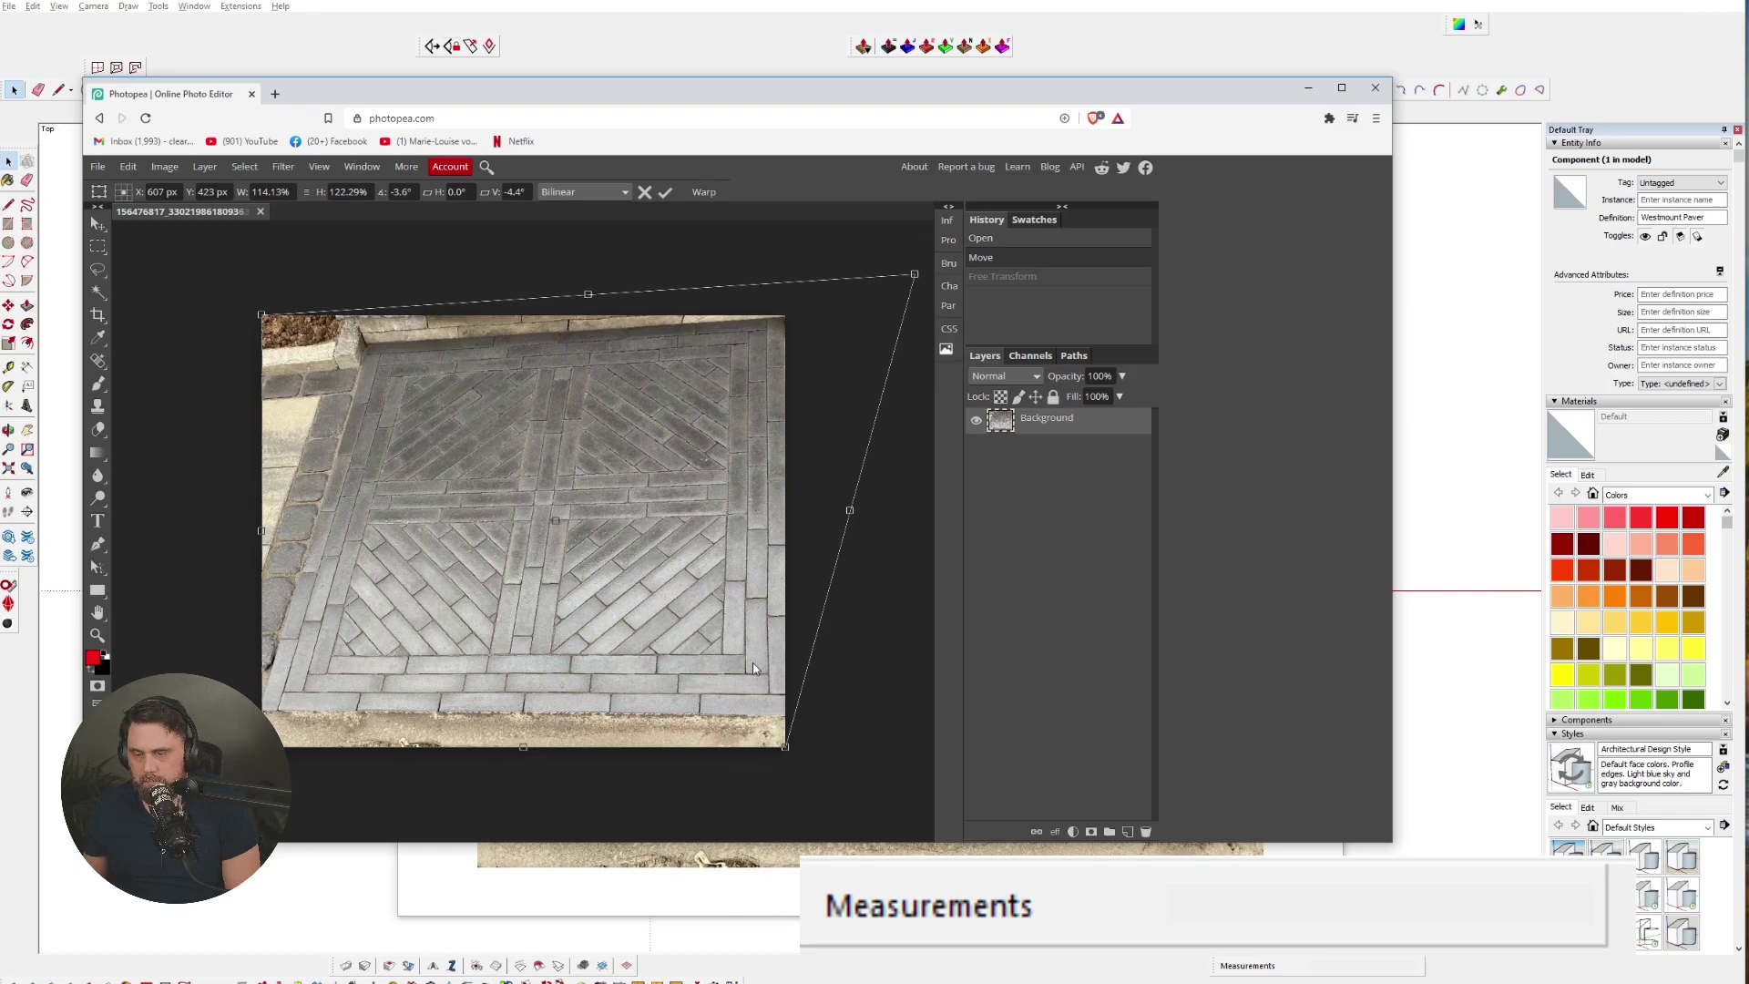
pyautogui.keyDown('ctrl'); pyautogui.moveTo(785, 747); pyautogui.dragTo(785, 779); pyautogui.keyUp('ctrl')
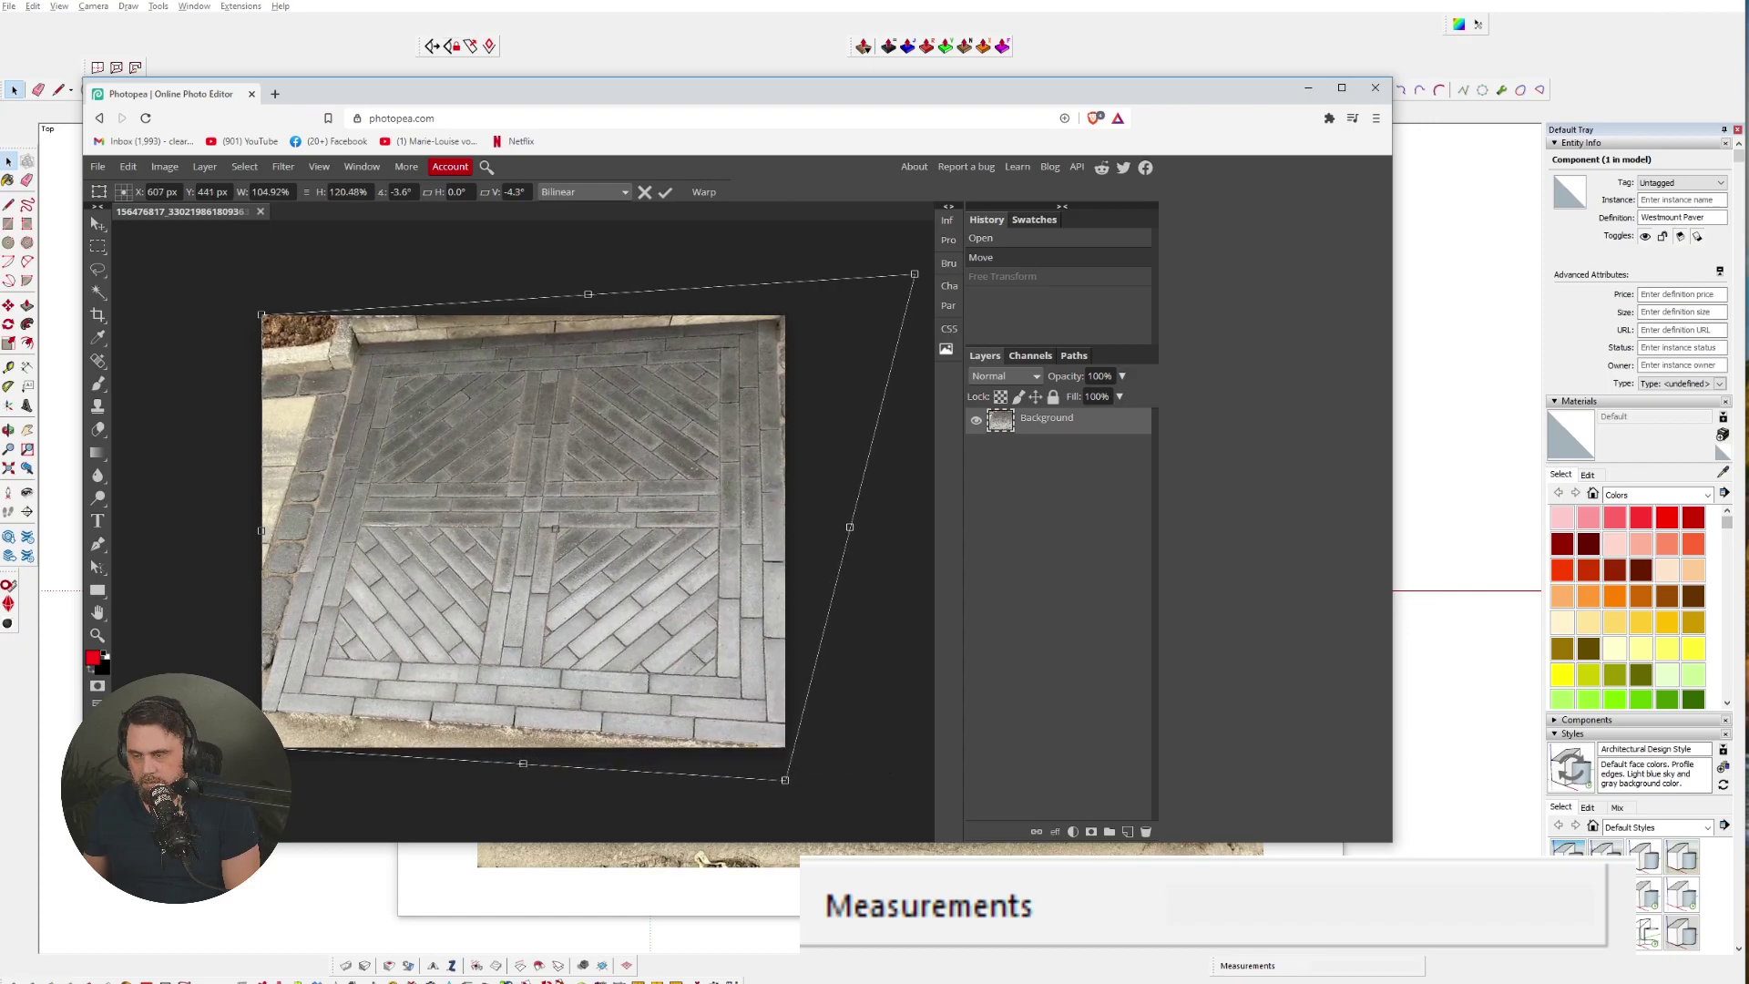
pyautogui.keyDown('ctrl'); pyautogui.moveTo(261, 747); pyautogui.dragTo(261, 786); pyautogui.keyUp('ctrl')
pyautogui.keyDown('ctrl'); pyautogui.moveTo(262, 316); pyautogui.dragTo(105, 247); pyautogui.keyUp('ctrl')
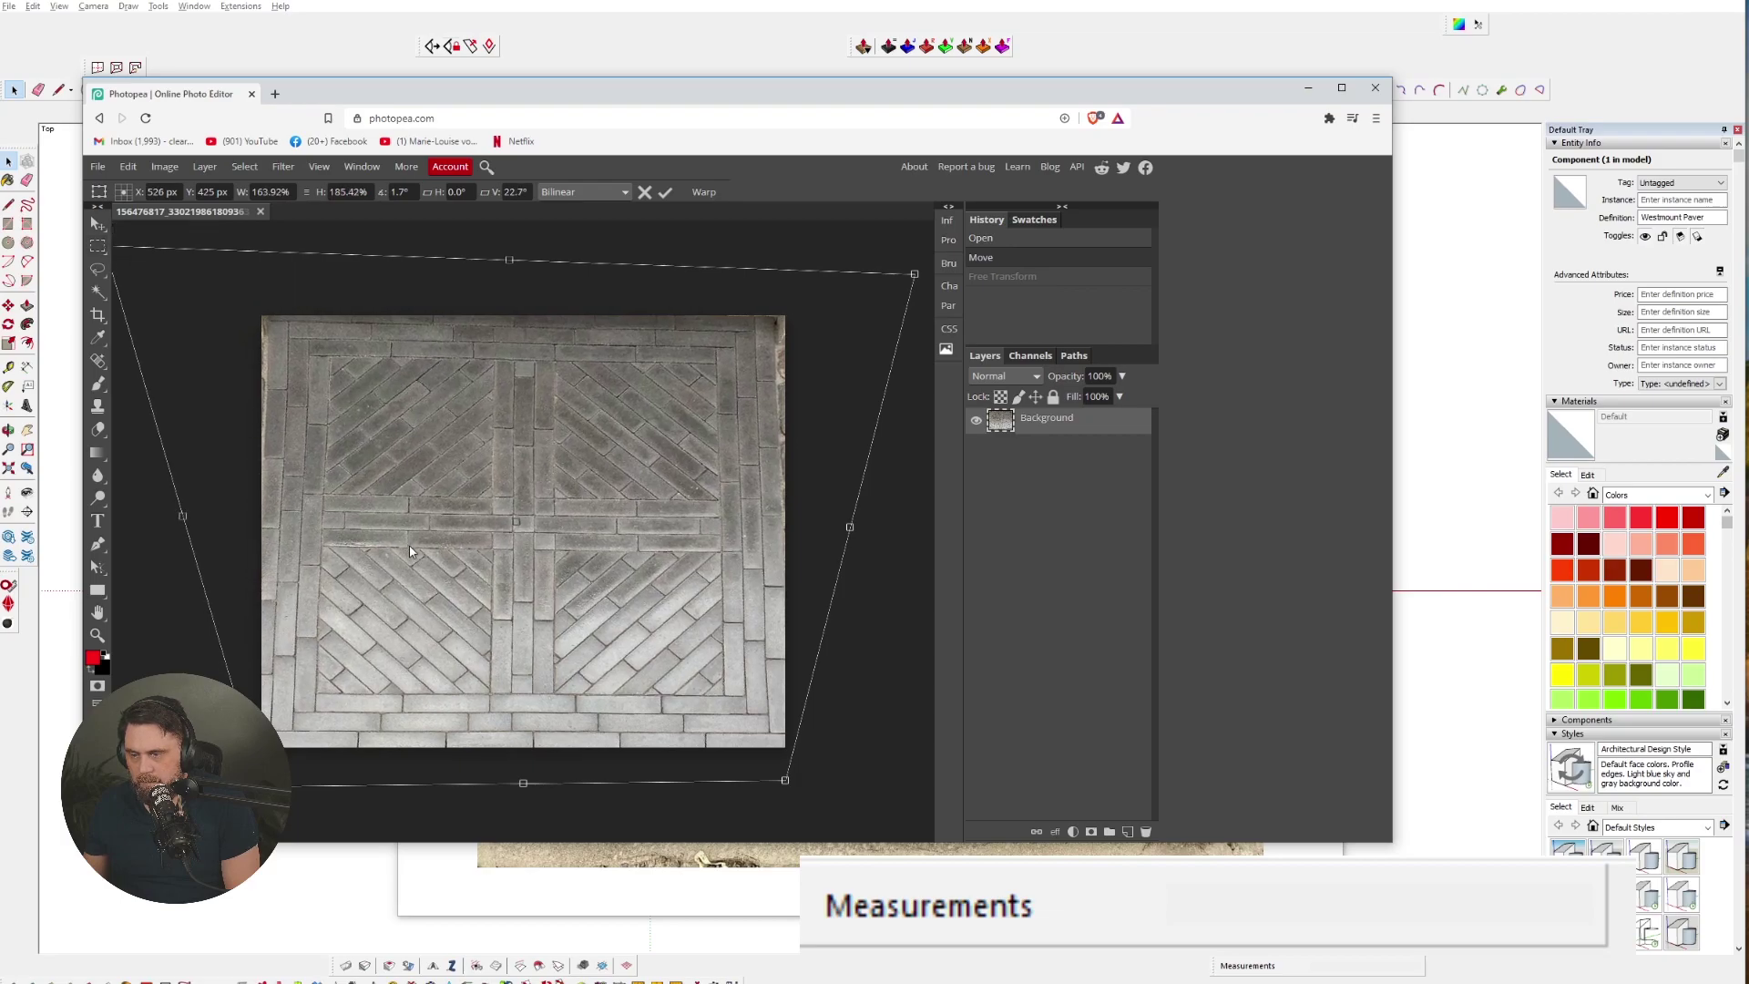
# - Fine-tune the photo's two upper corners to level the paving rows, using a horizontal guide, and apply the transform
pyautogui.scroll(-2, 410, 551)
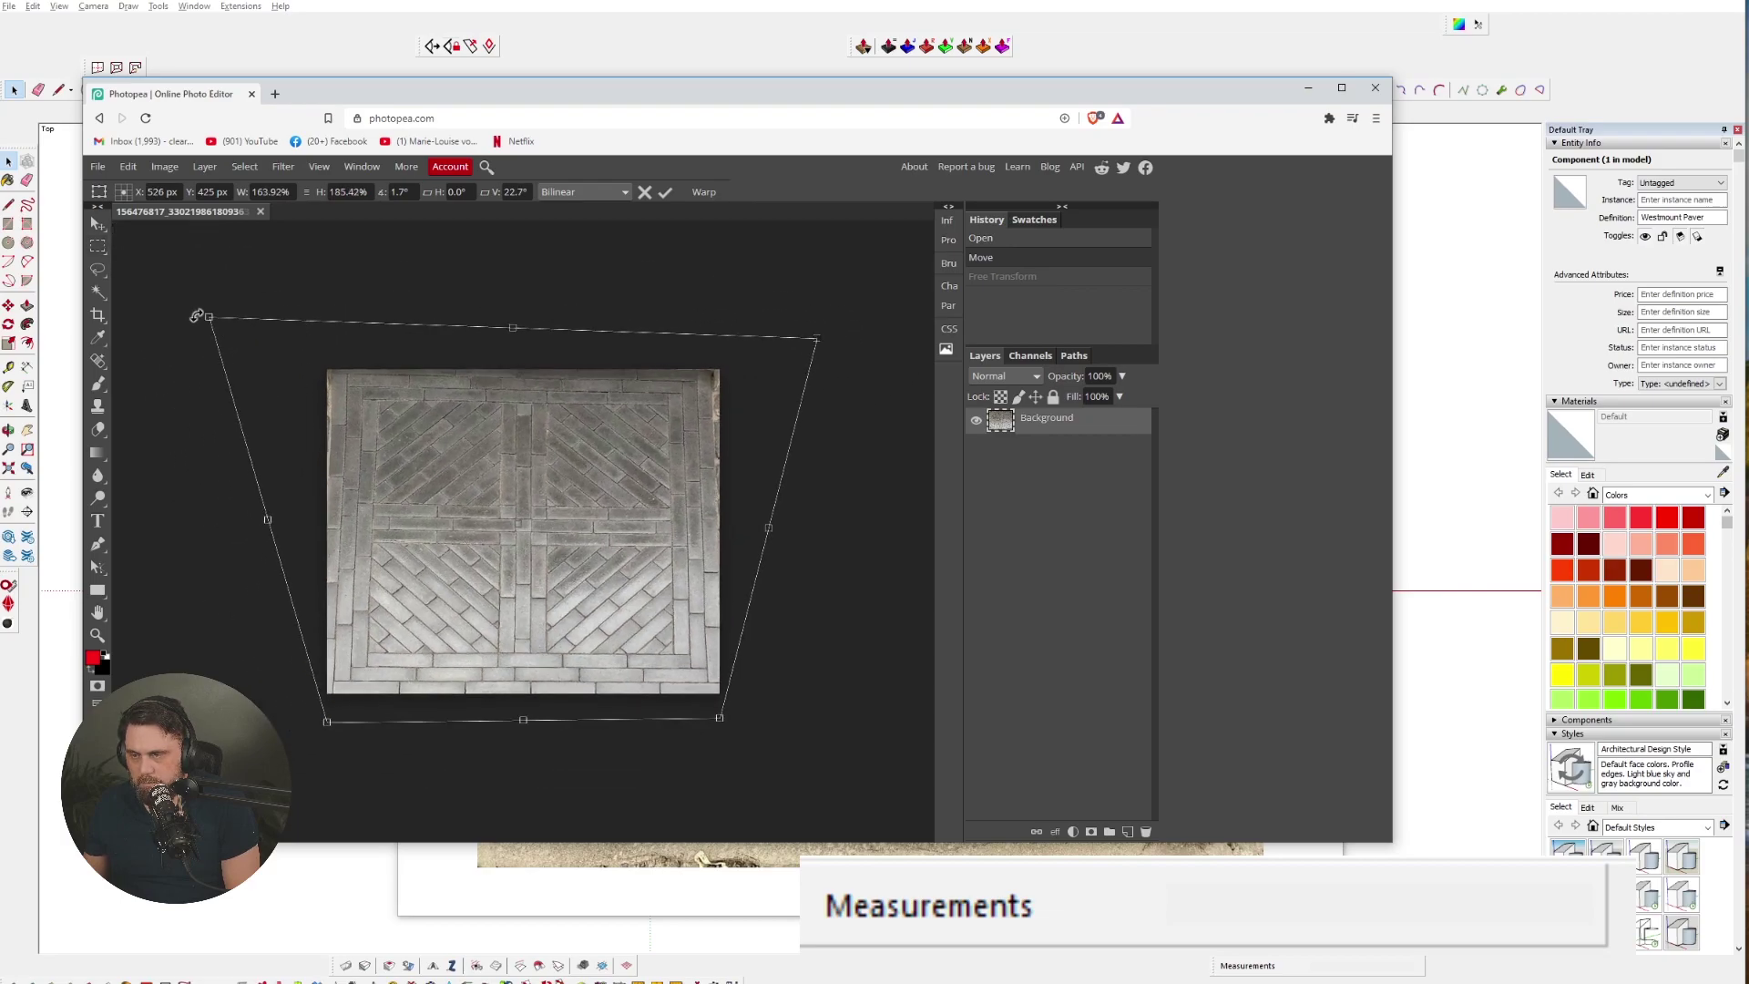
pyautogui.keyDown('ctrl'); pyautogui.moveTo(202, 316); pyautogui.dragTo(198, 312); pyautogui.keyUp('ctrl')
pyautogui.keyDown('ctrl'); pyautogui.moveTo(817, 338); pyautogui.dragTo(829, 331); pyautogui.keyUp('ctrl')
pyautogui.keyDown('ctrl'); pyautogui.moveTo(196, 311); pyautogui.dragTo(208, 329); pyautogui.keyUp('ctrl')
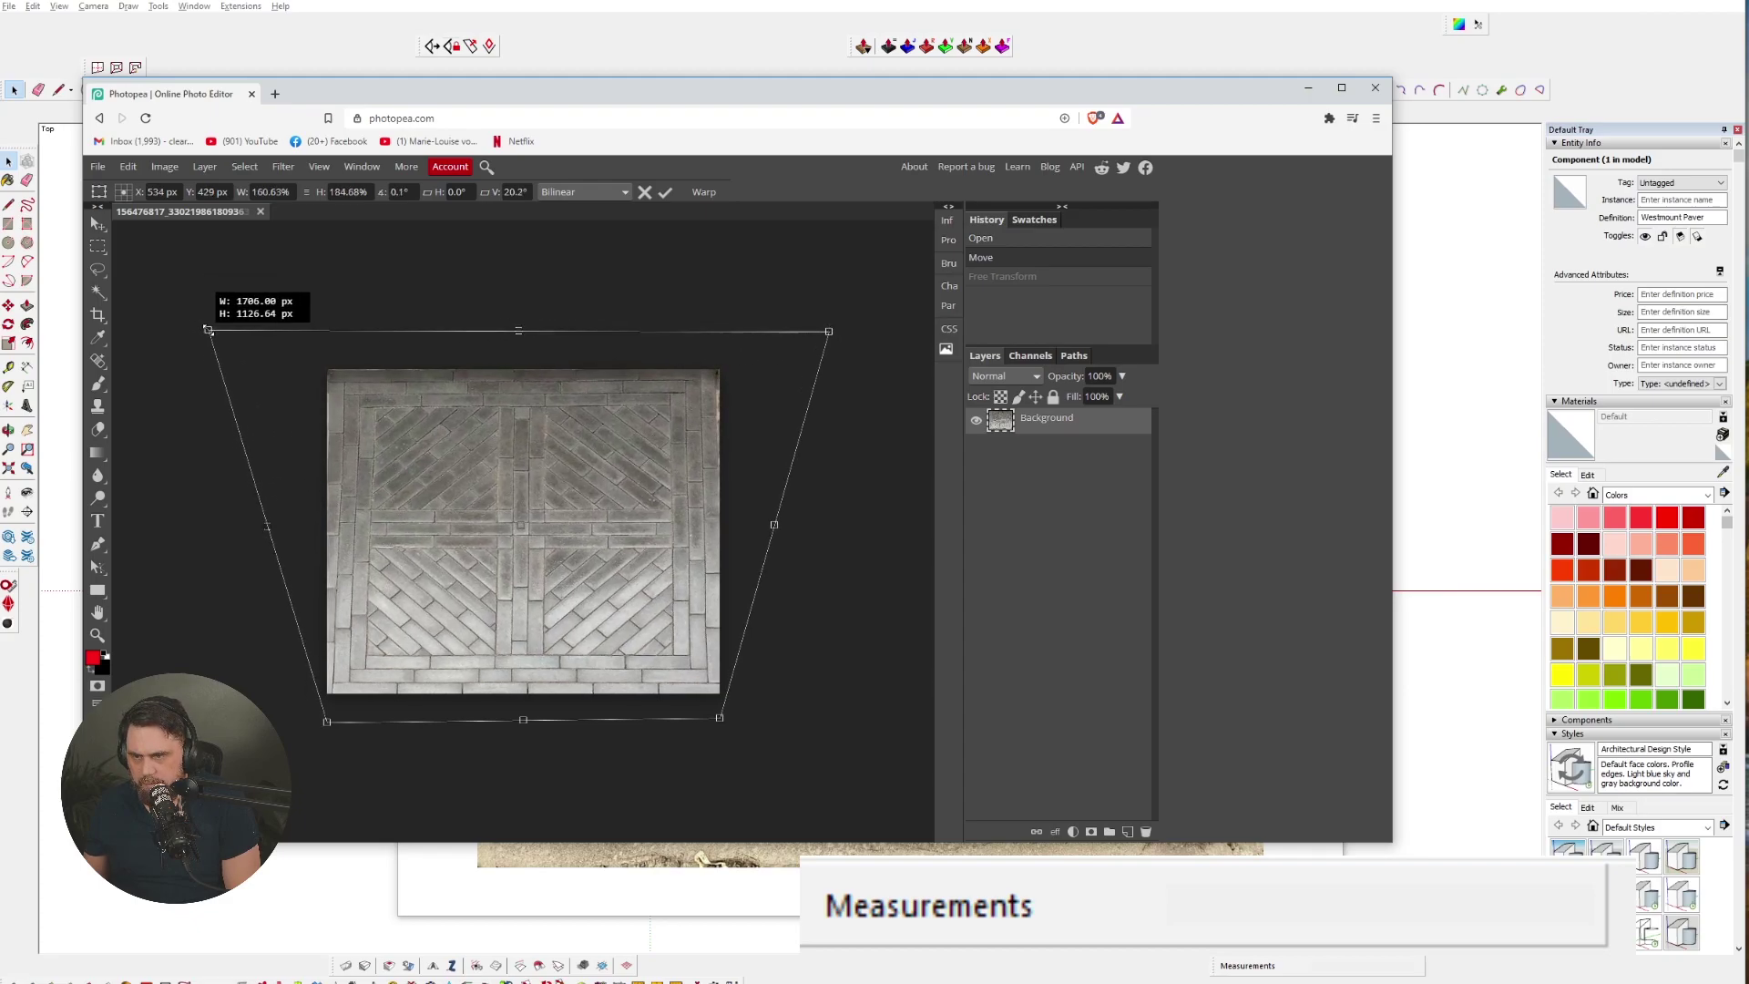
pyautogui.press('Return')
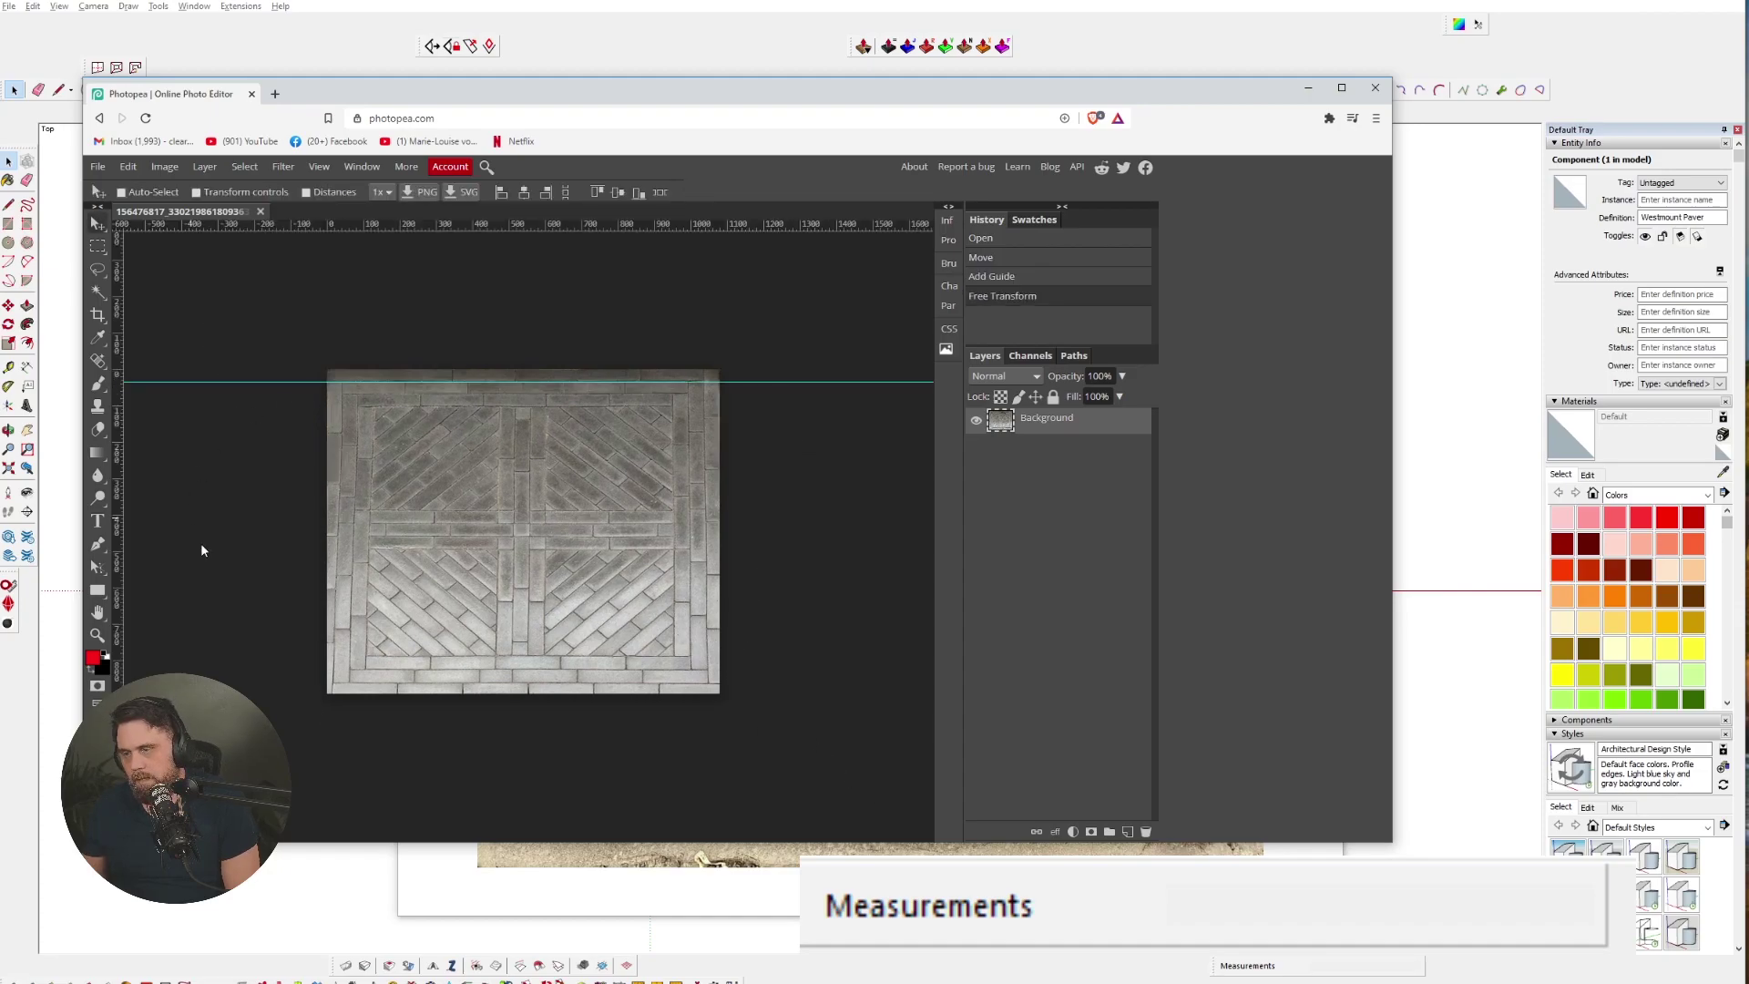
# - Apply a second Free Transform to the photo, moving both lower corners inward and raising the lower edge slightly
pyautogui.scroll(5, 337, 683)
pyautogui.scroll(-2, 429, 641)
pyautogui.scroll(-4, 433, 628)
pyautogui.scroll(2, 401, 659)
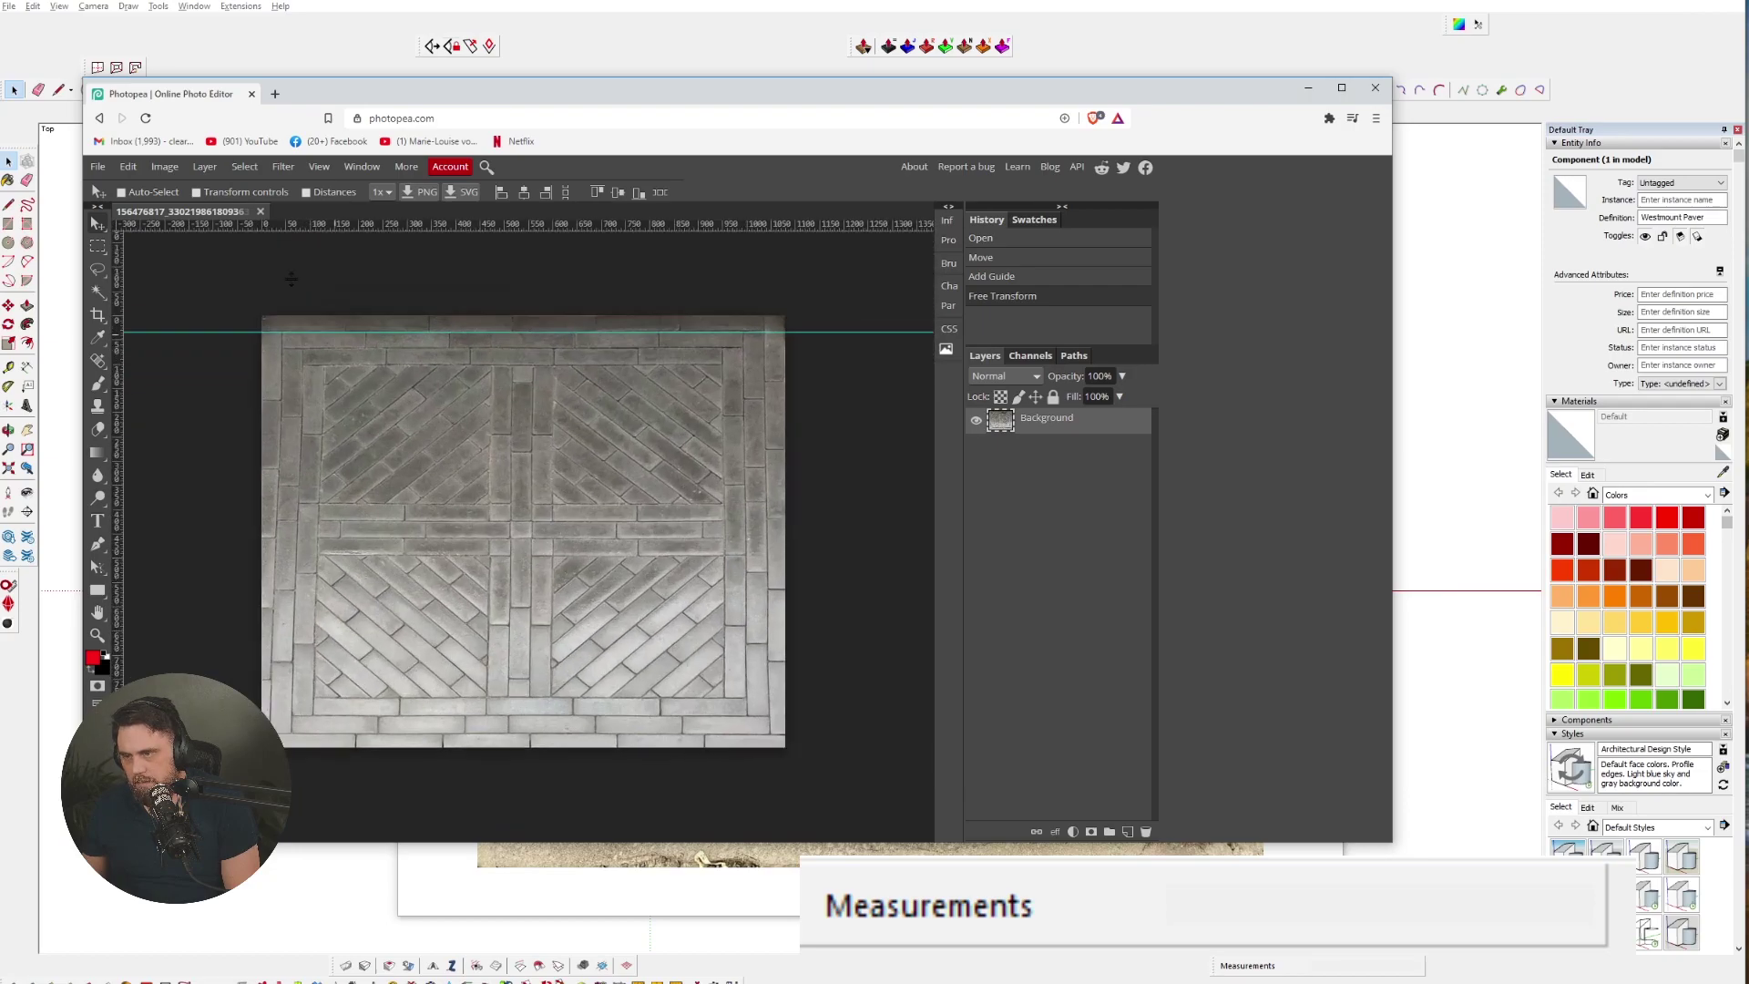
pyautogui.click(140, 169)
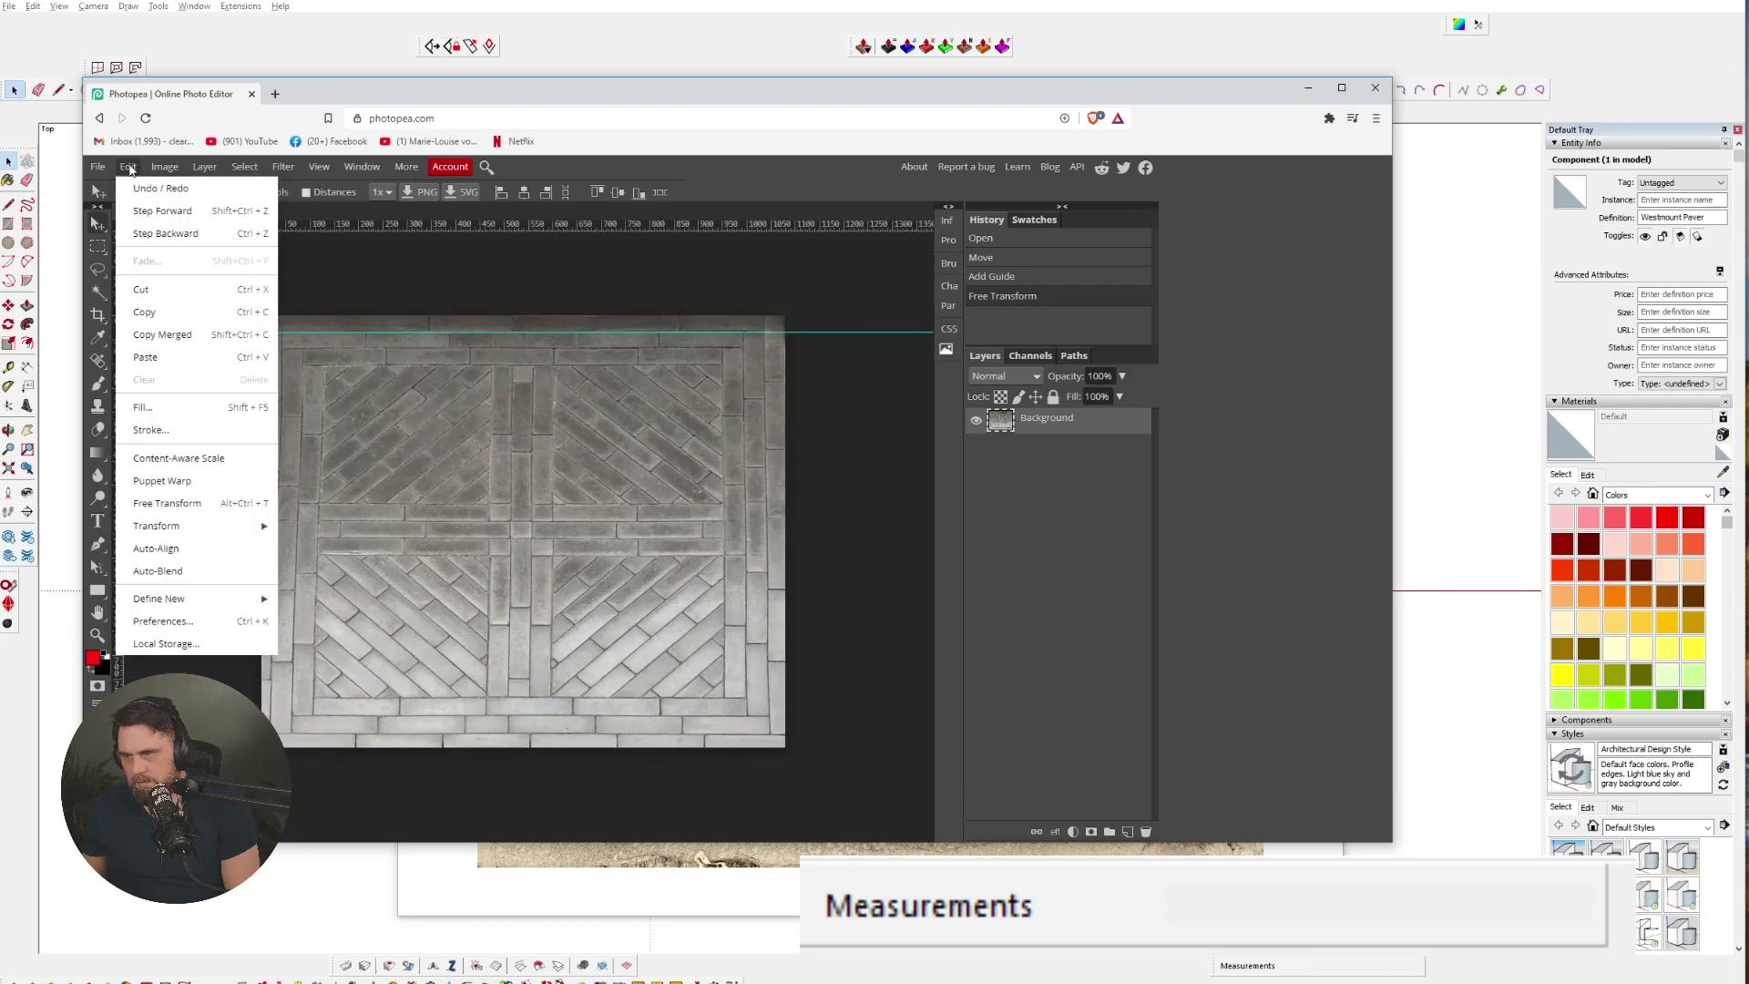
pyautogui.click(172, 504)
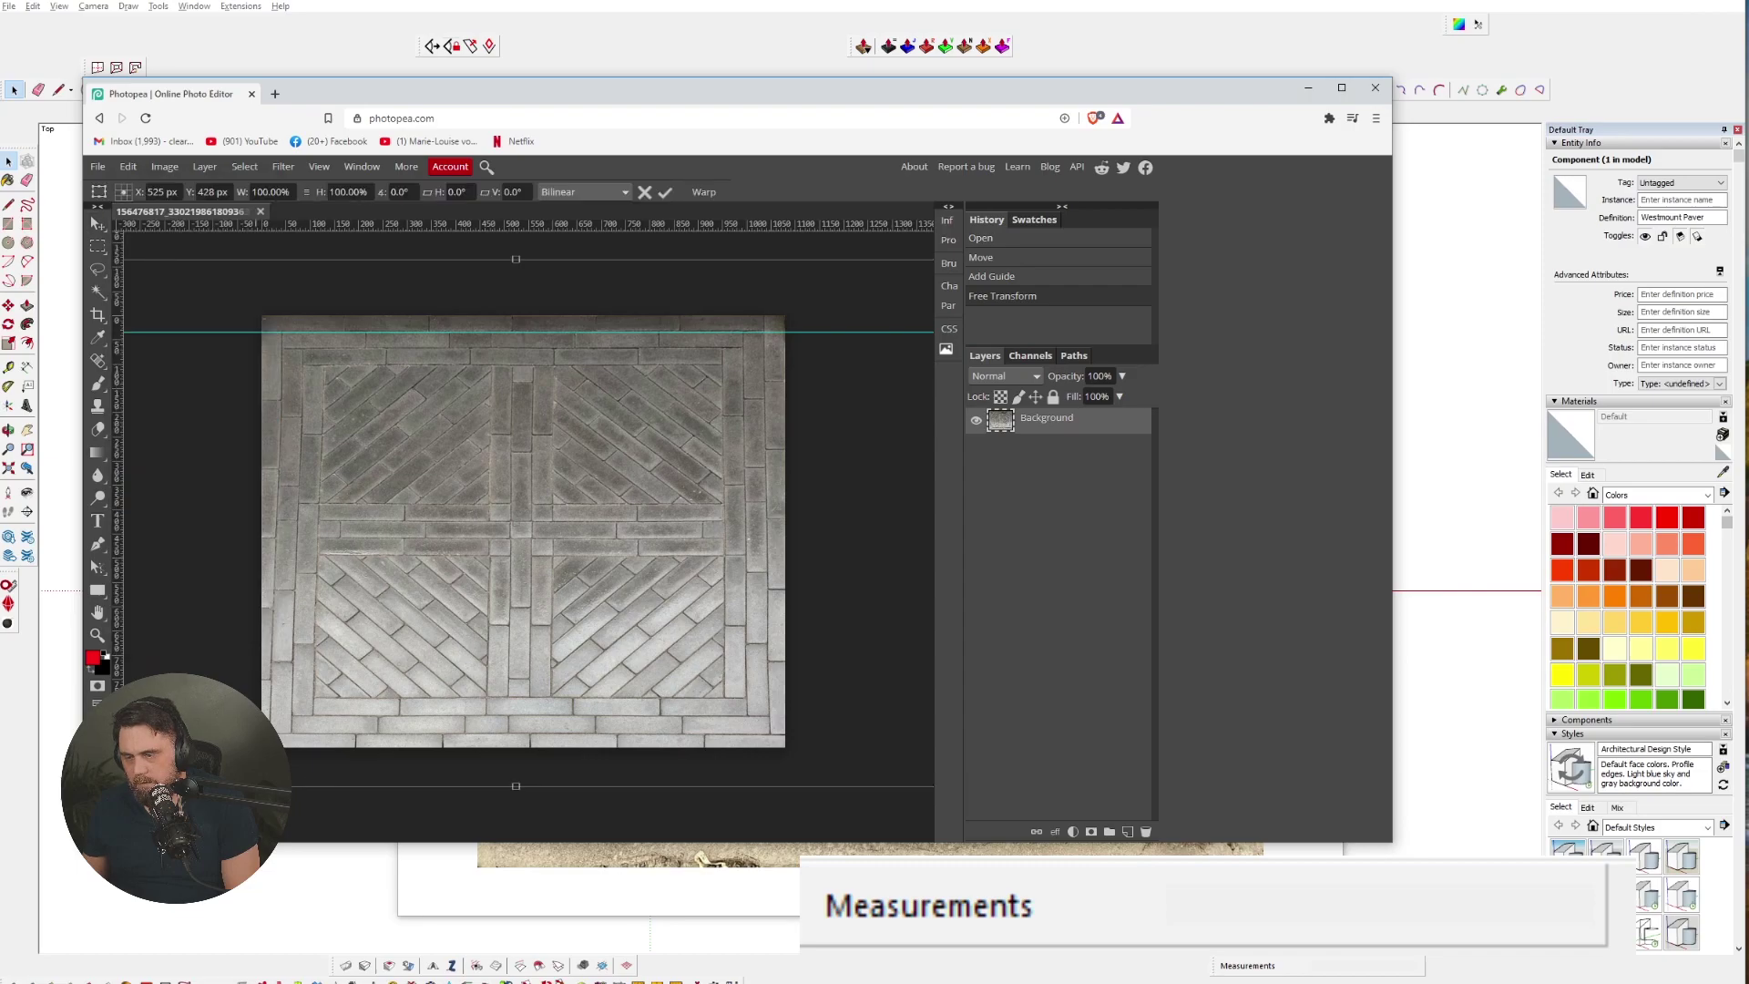
pyautogui.scroll(-2, 510, 662)
pyautogui.keyDown('ctrl'); pyautogui.moveTo(202, 722); pyautogui.dragTo(215, 724); pyautogui.keyUp('ctrl')
pyautogui.keyDown('ctrl'); pyautogui.moveTo(834, 723); pyautogui.dragTo(819, 718); pyautogui.keyUp('ctrl')
pyautogui.moveTo(517, 722); pyautogui.dragTo(517, 716)
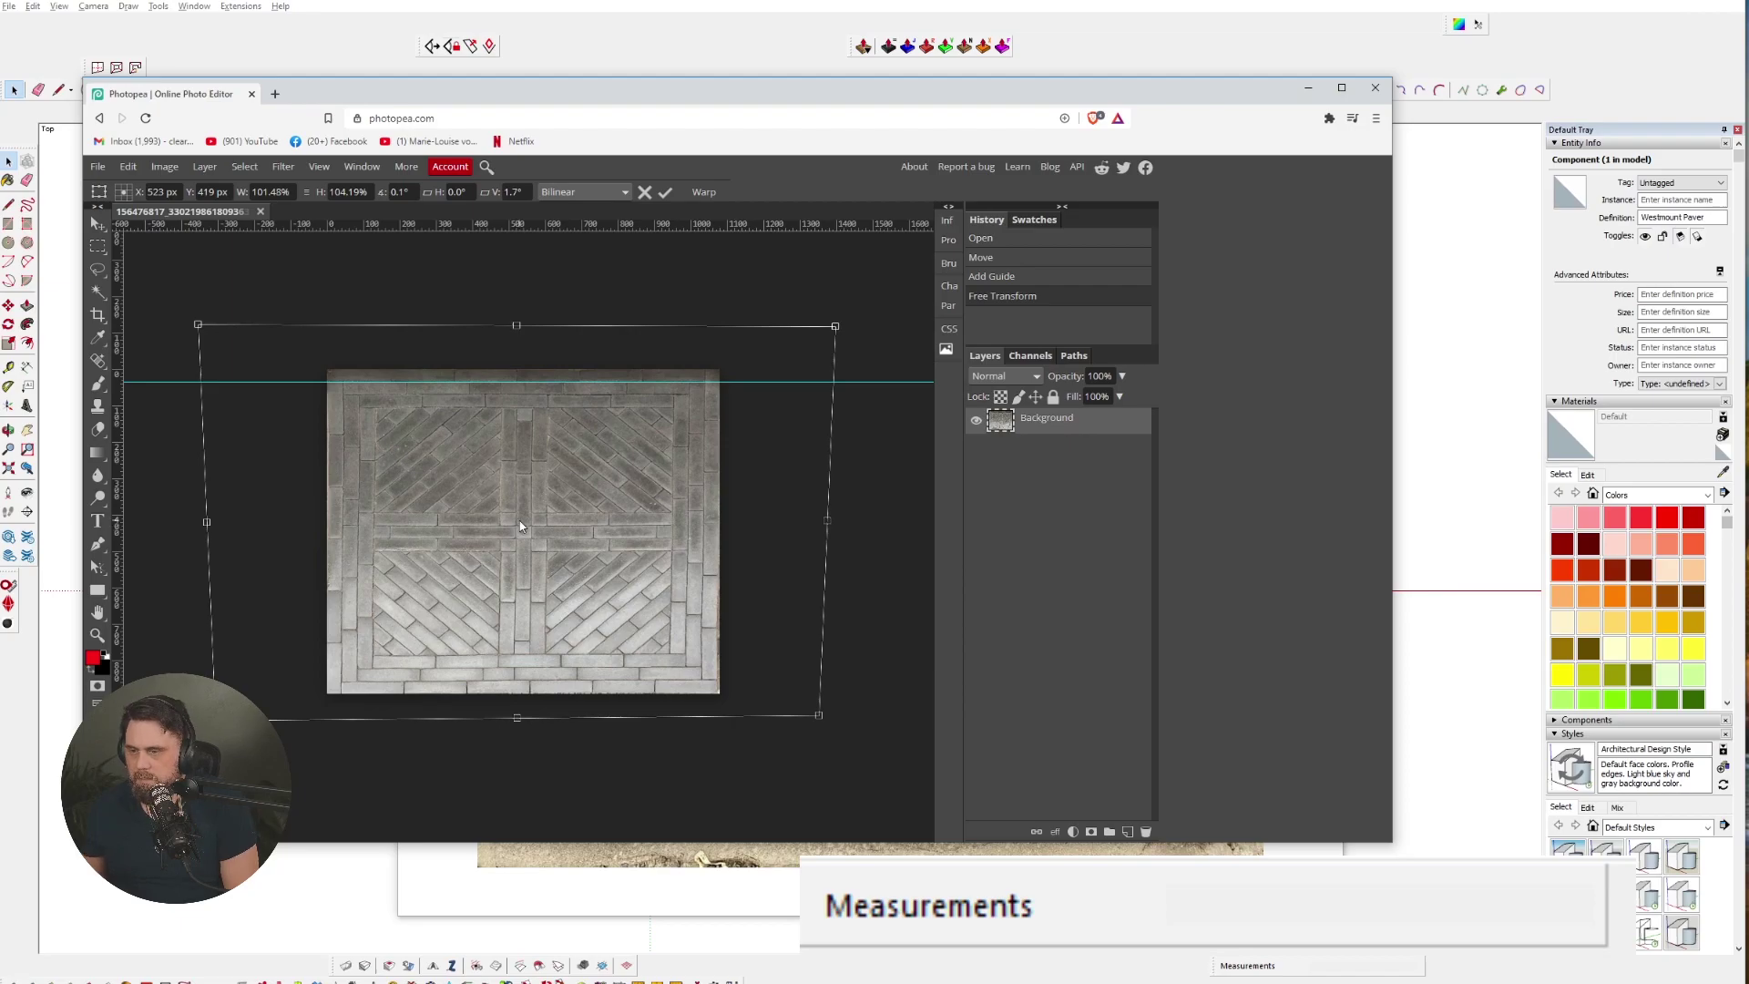
pyautogui.press('Return')
# - Crop the canvas around the straightened patio photo by adjusting its width
pyautogui.press('c')
pyautogui.moveTo(720, 532); pyautogui.dragTo(722, 532)
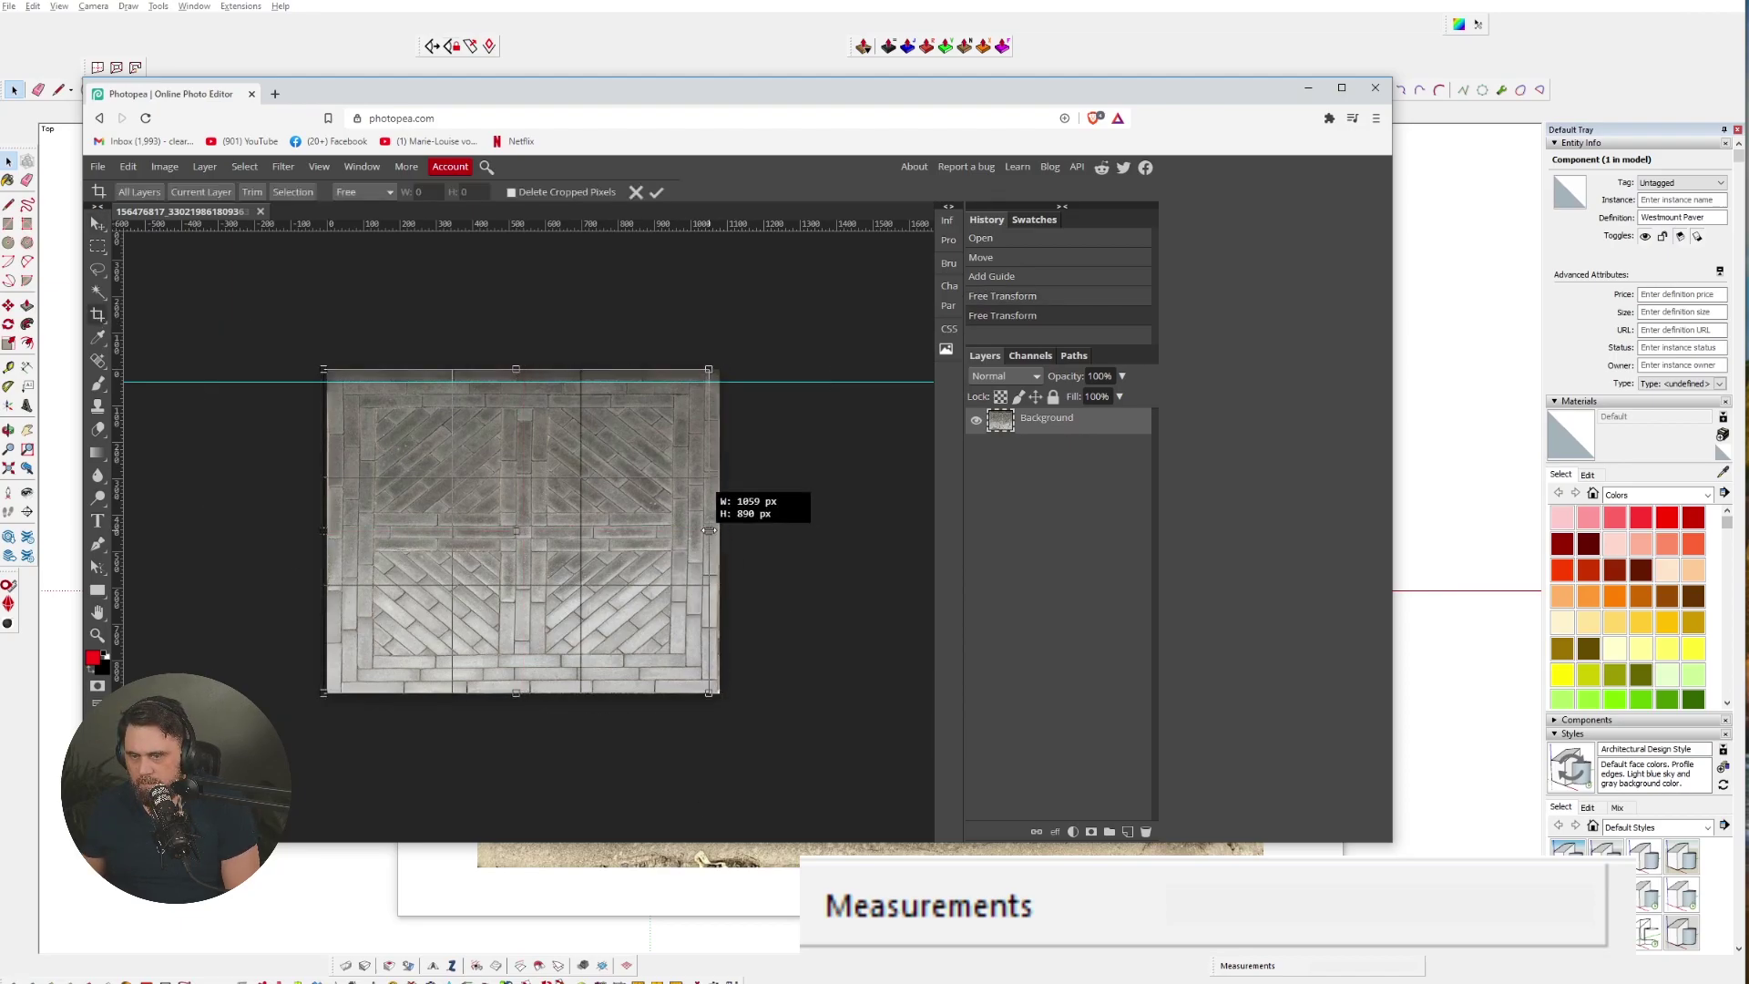
pyautogui.press('Return')
pyautogui.scroll(5, 465, 456)
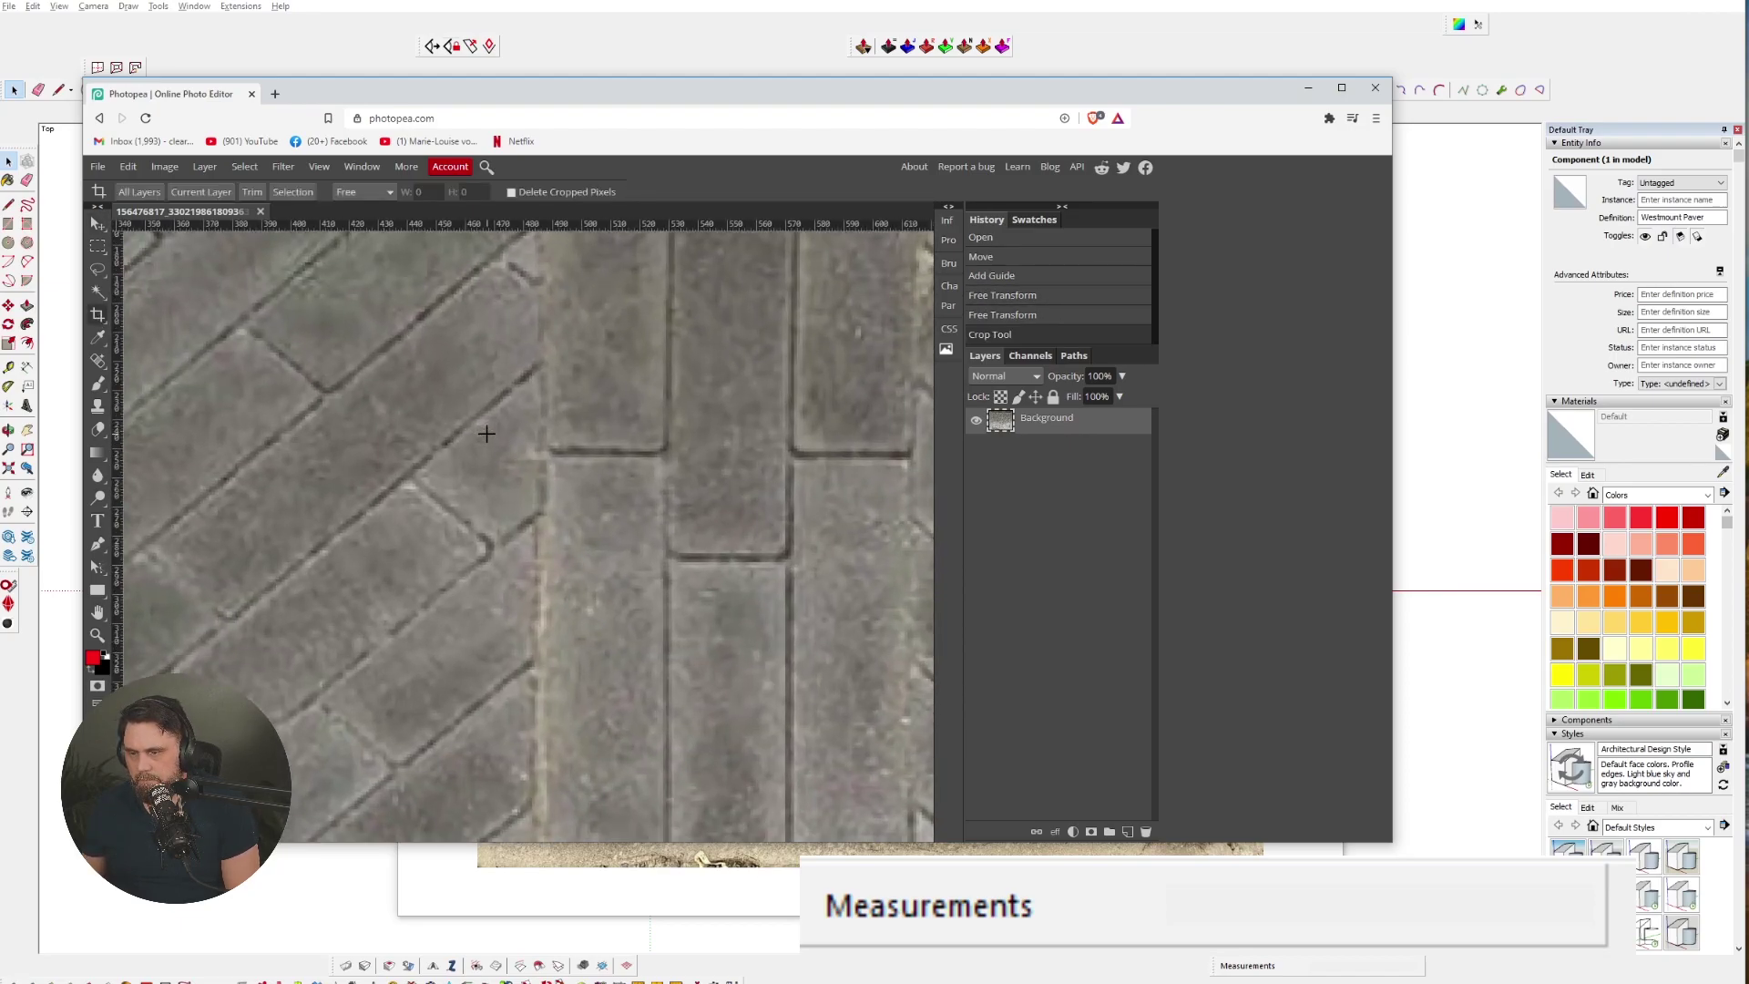
pyautogui.scroll(-5, 487, 437)
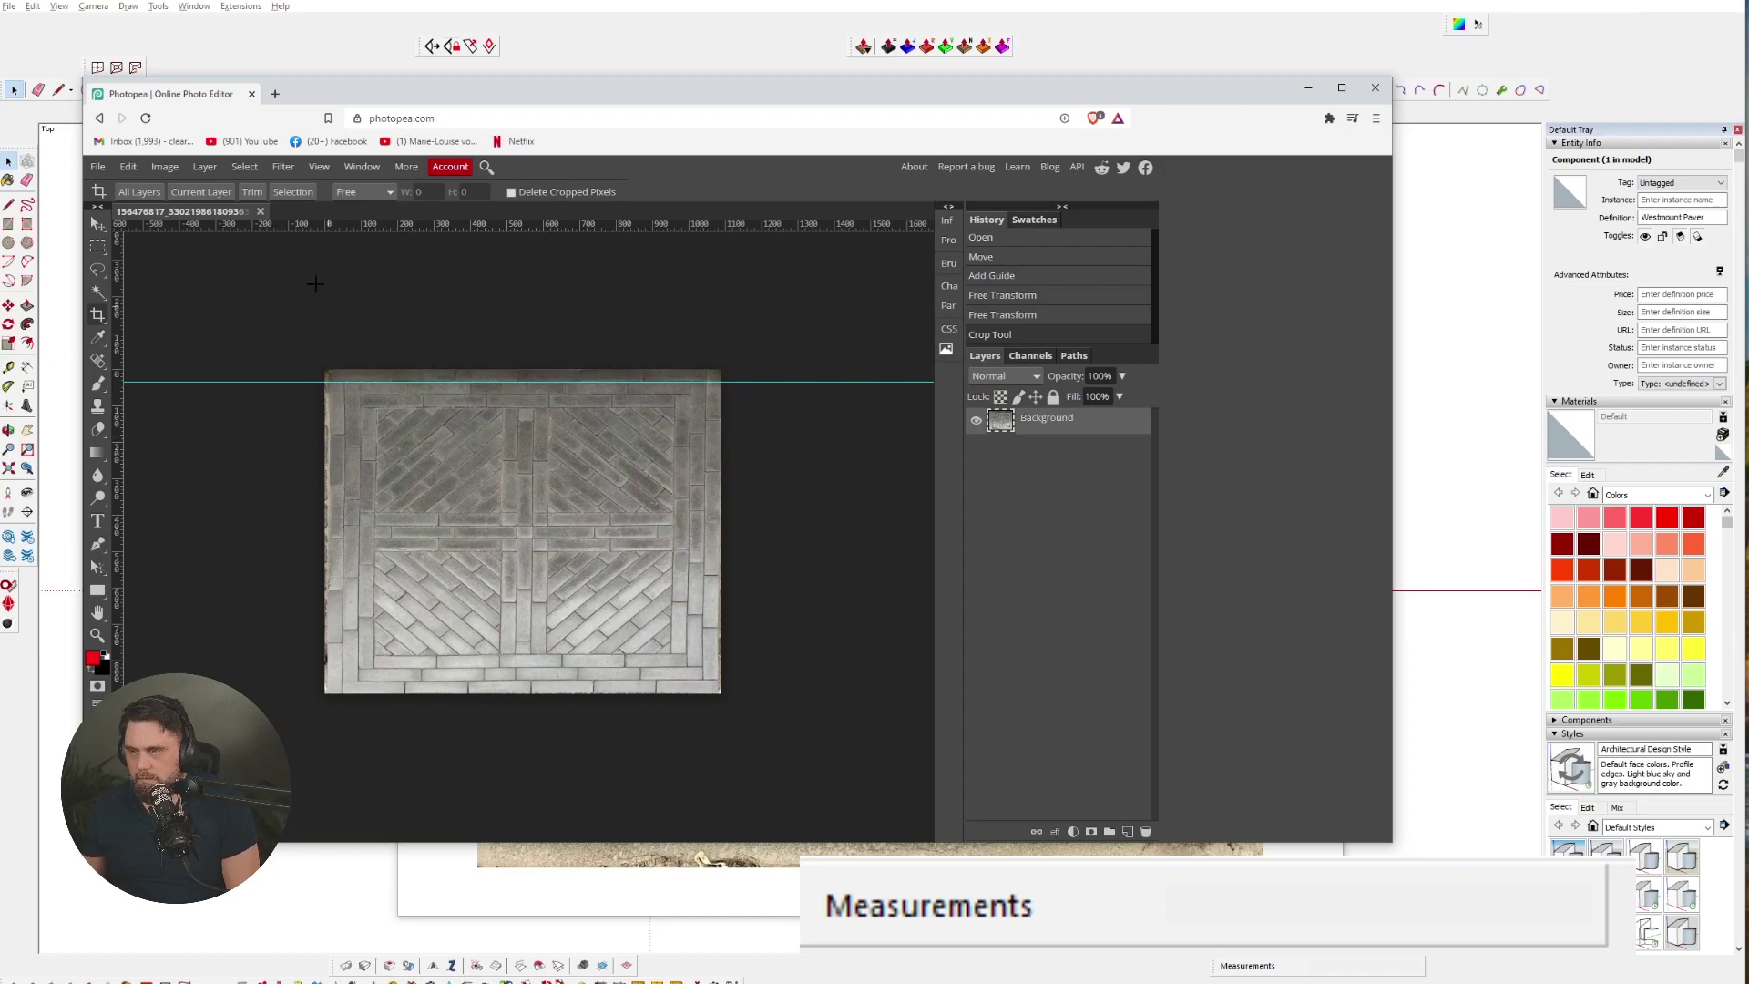
# - Create a new blank project 1000 px wide and 1000 px high
pyautogui.click(107, 168)
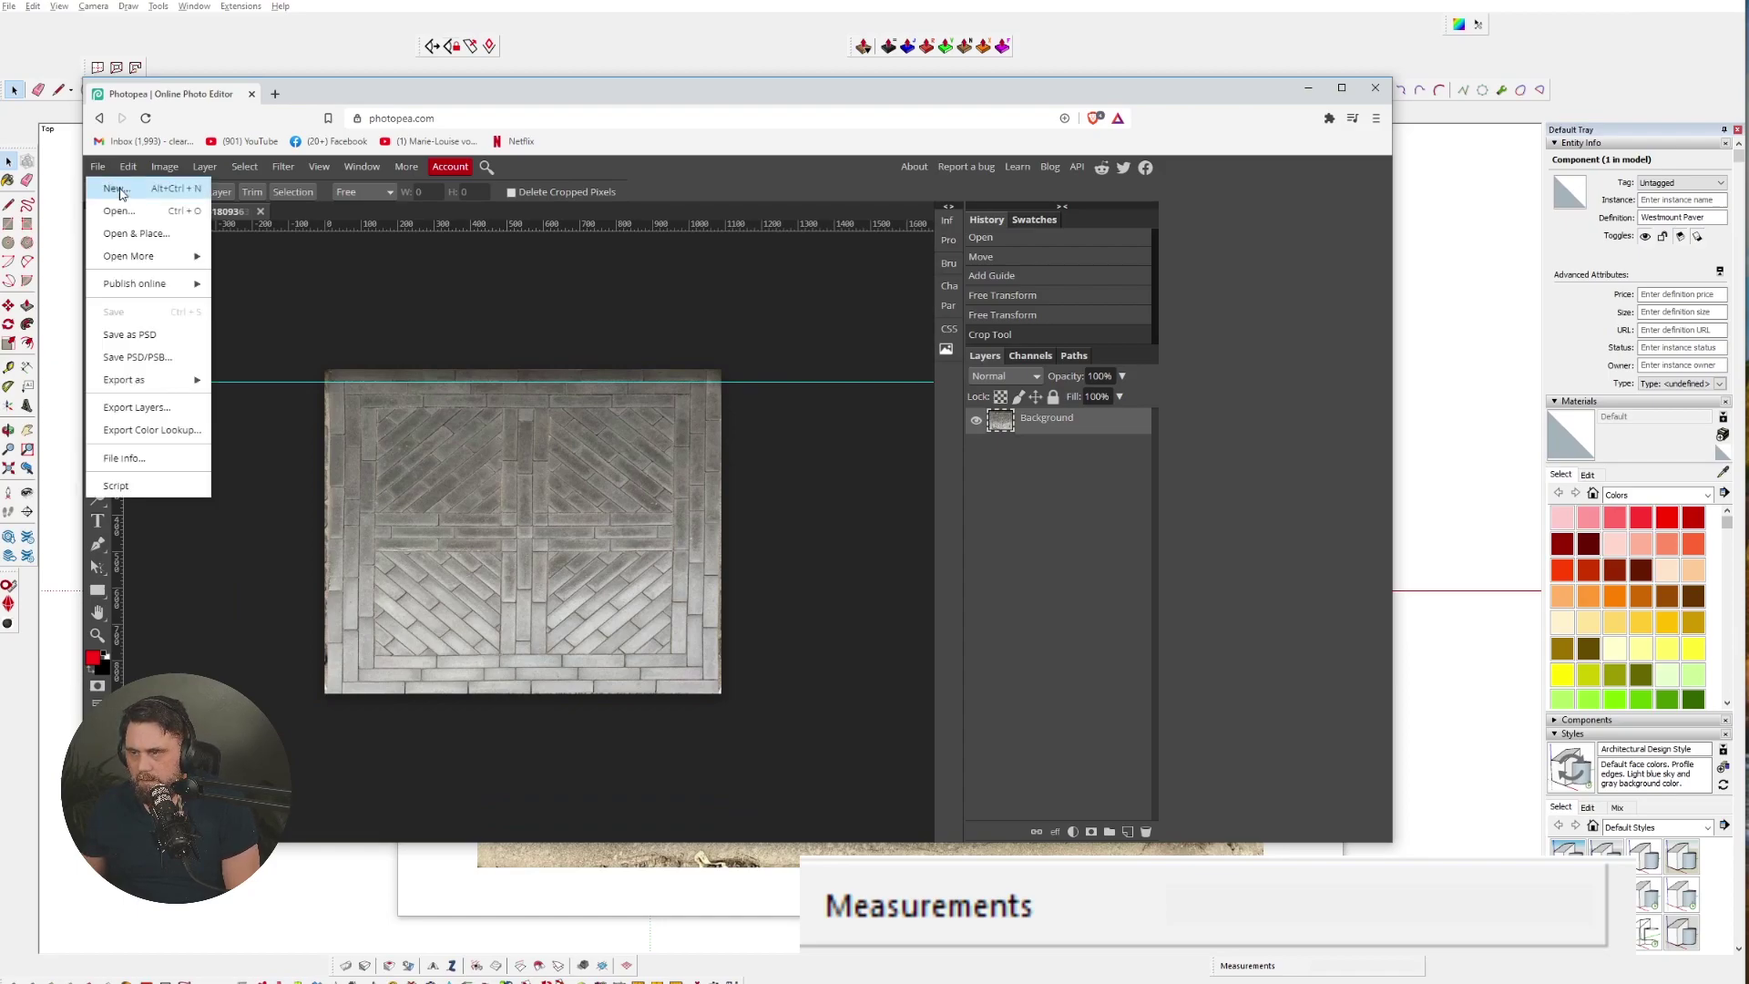
pyautogui.click(118, 184)
pyautogui.press('Tab')
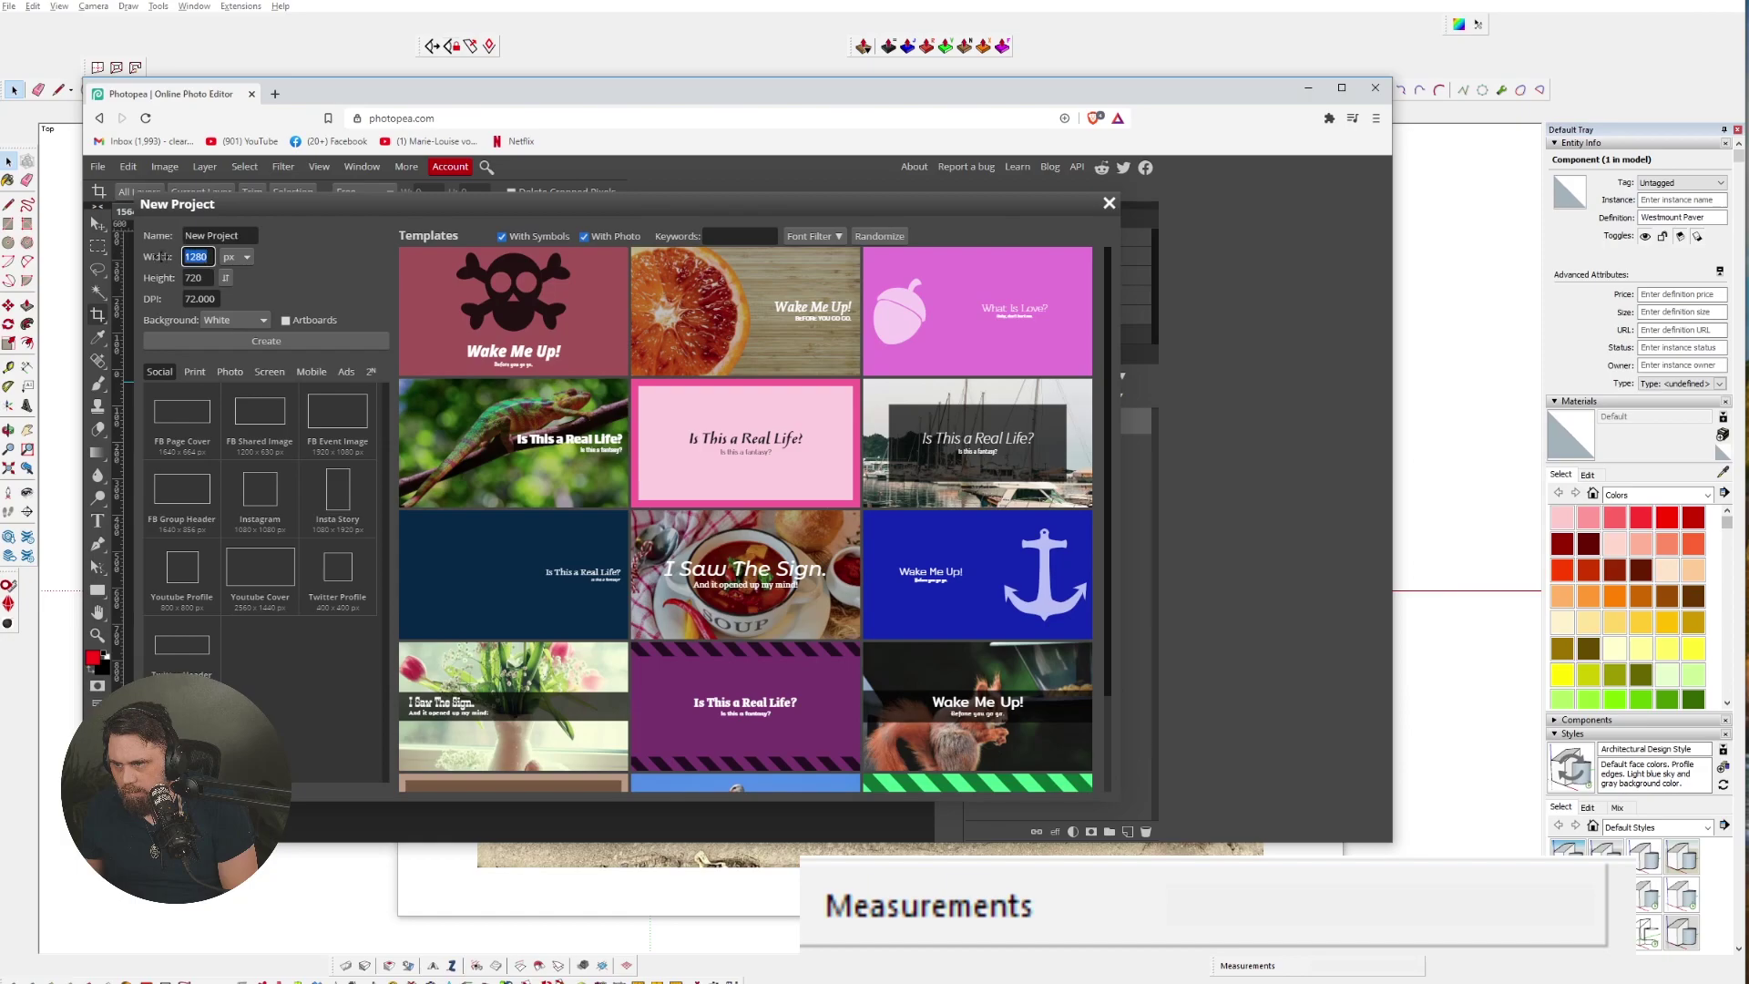
pyautogui.write('1000')
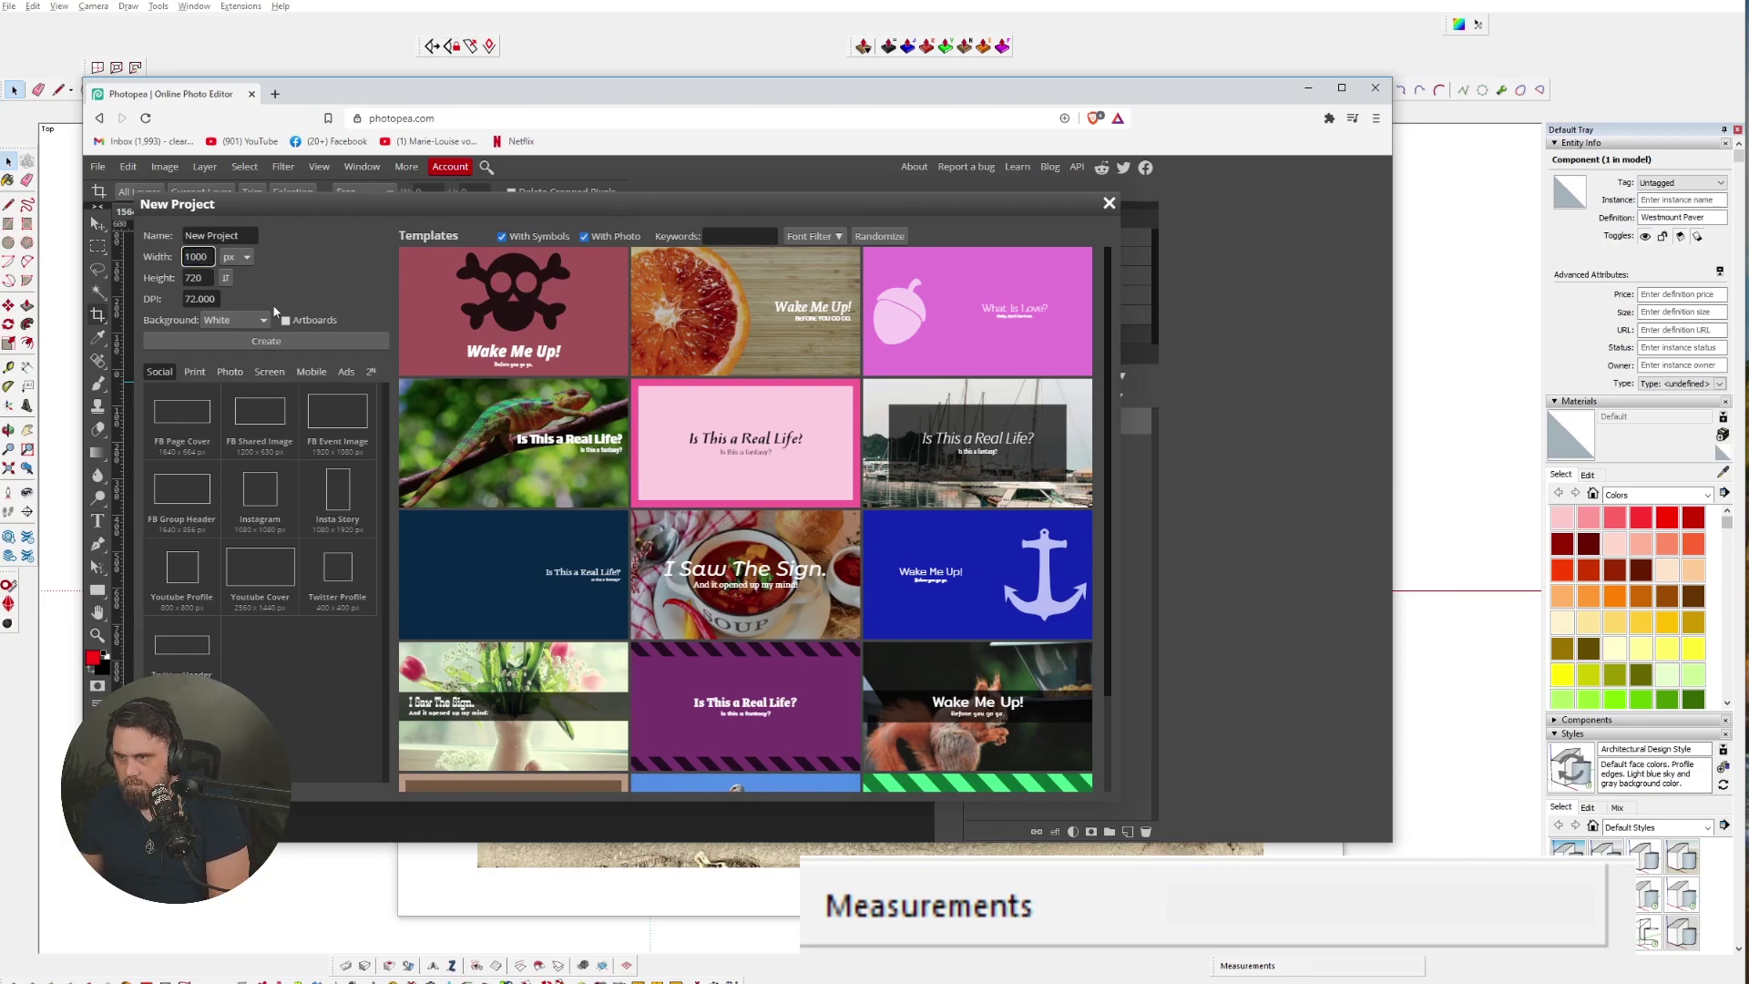
pyautogui.press('Tab')
pyautogui.press('Tab')
pyautogui.write('1000')
pyautogui.press('Tab')
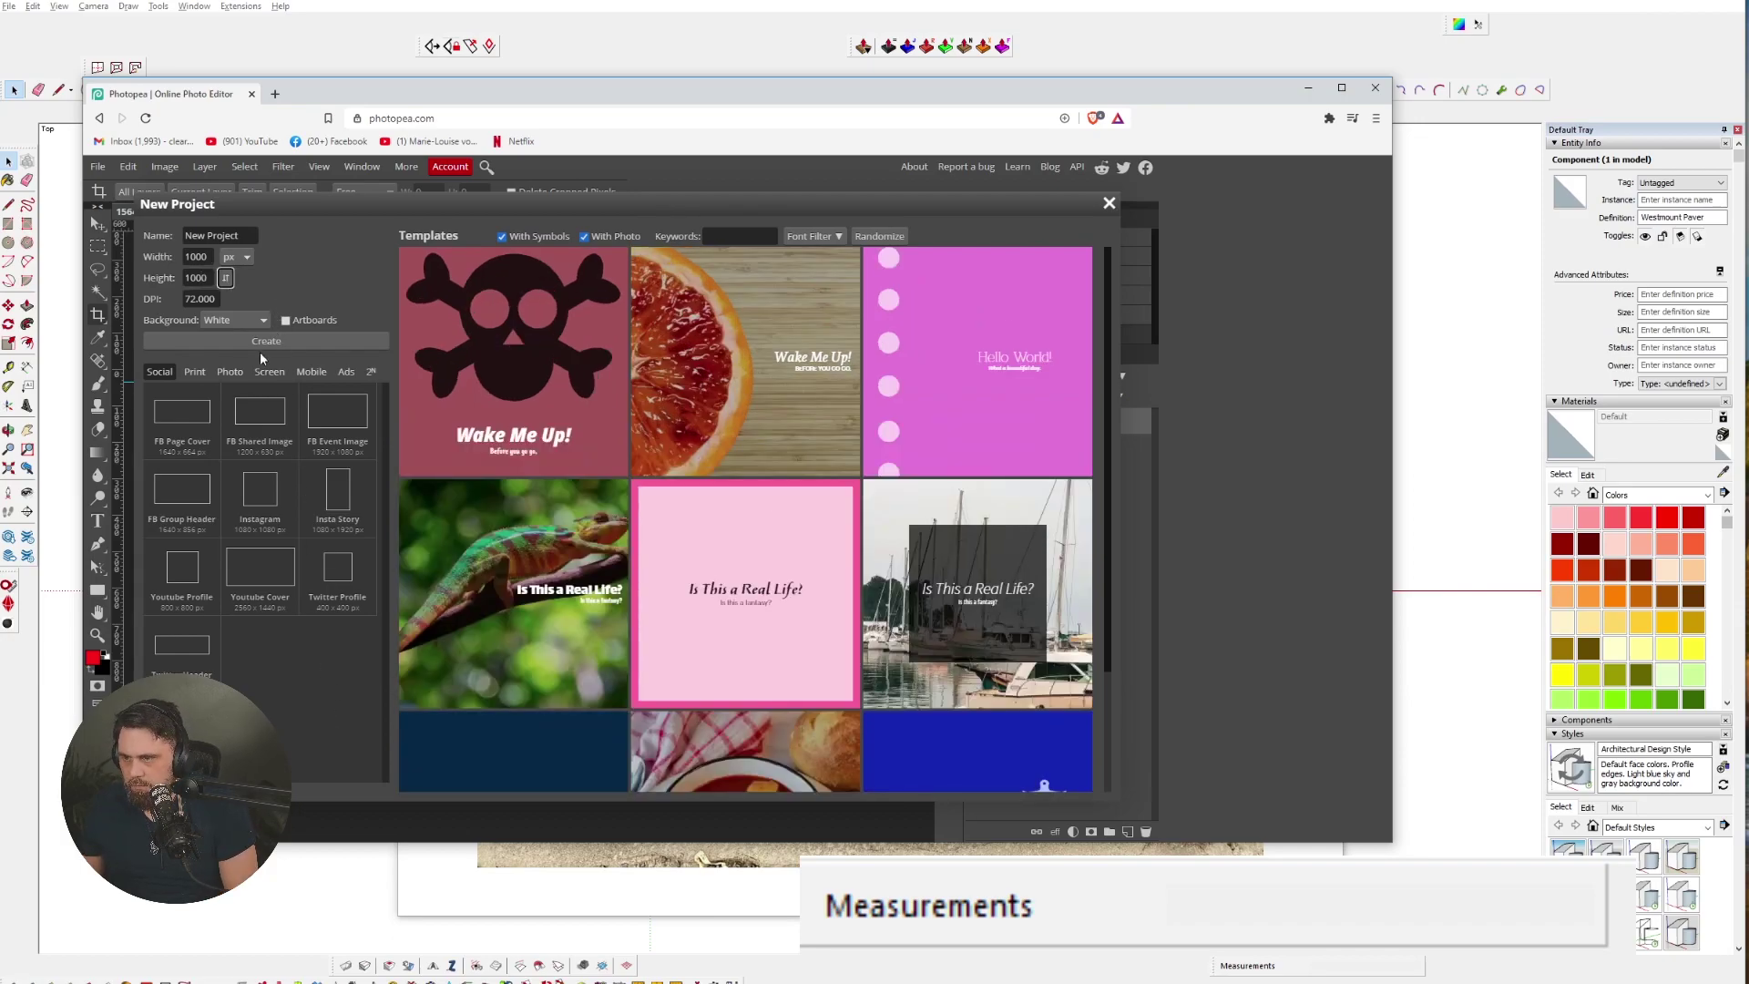
pyautogui.click(261, 346)
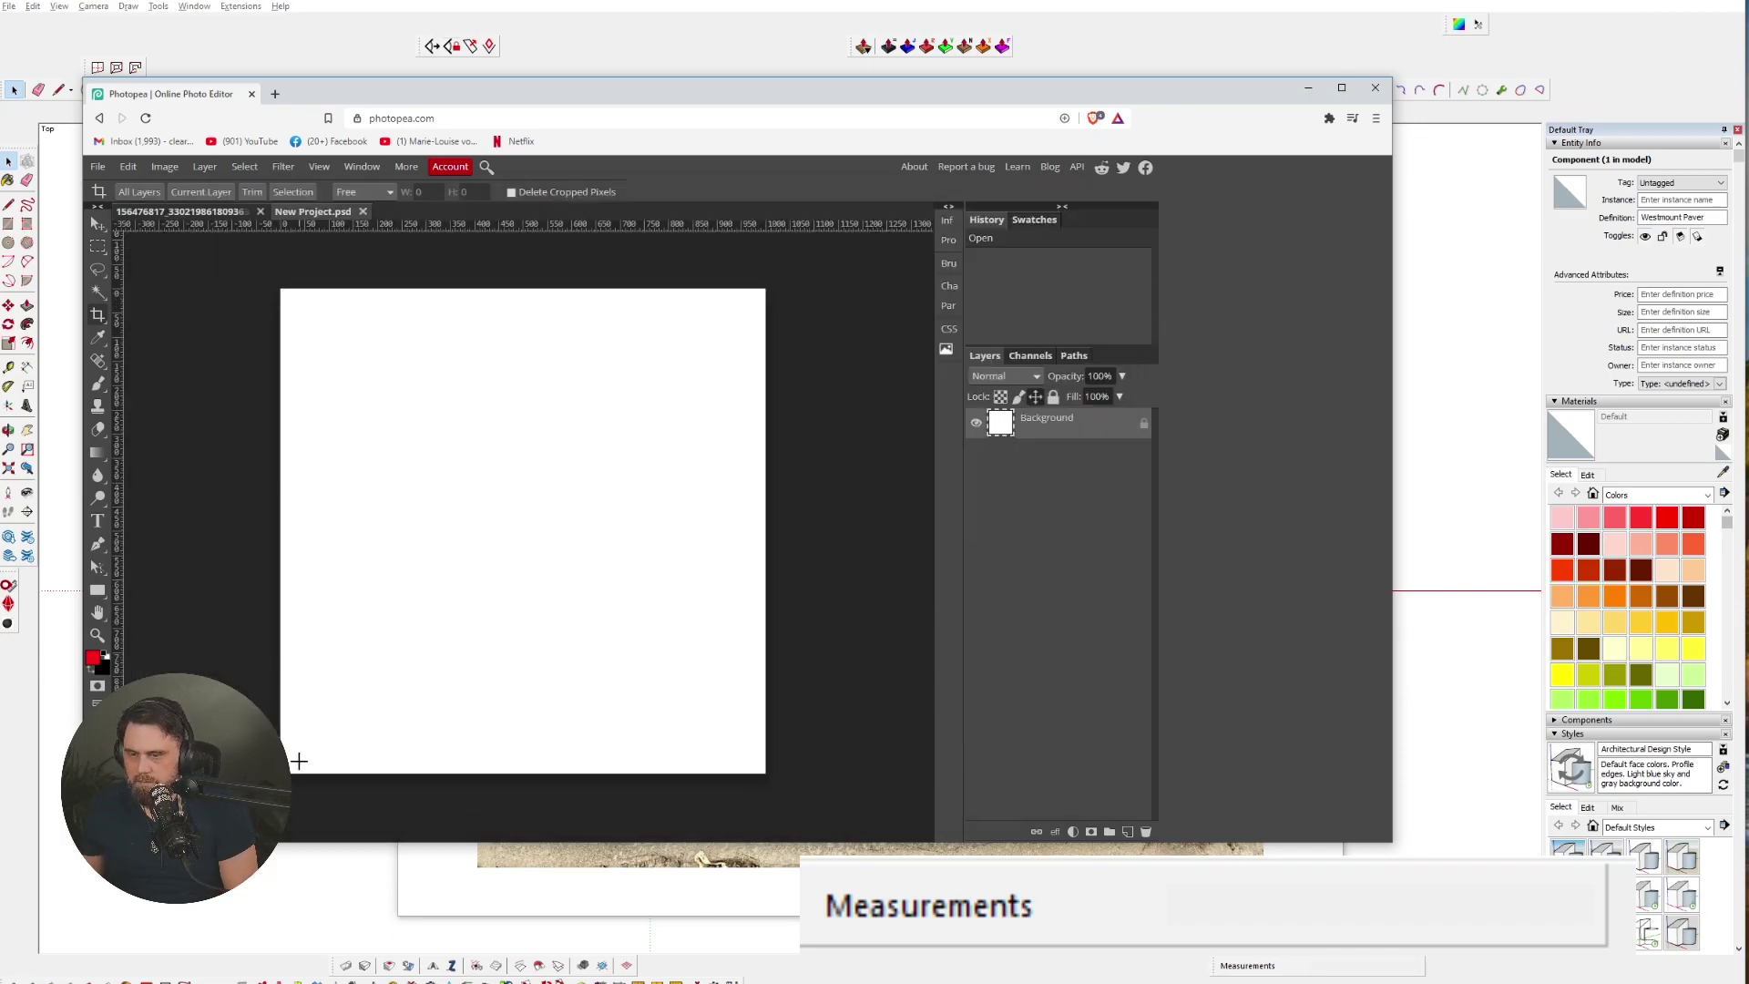
# - Copy the whole straightened patio photo and paste it into the new project, allowing clipboard access
pyautogui.click(182, 211)
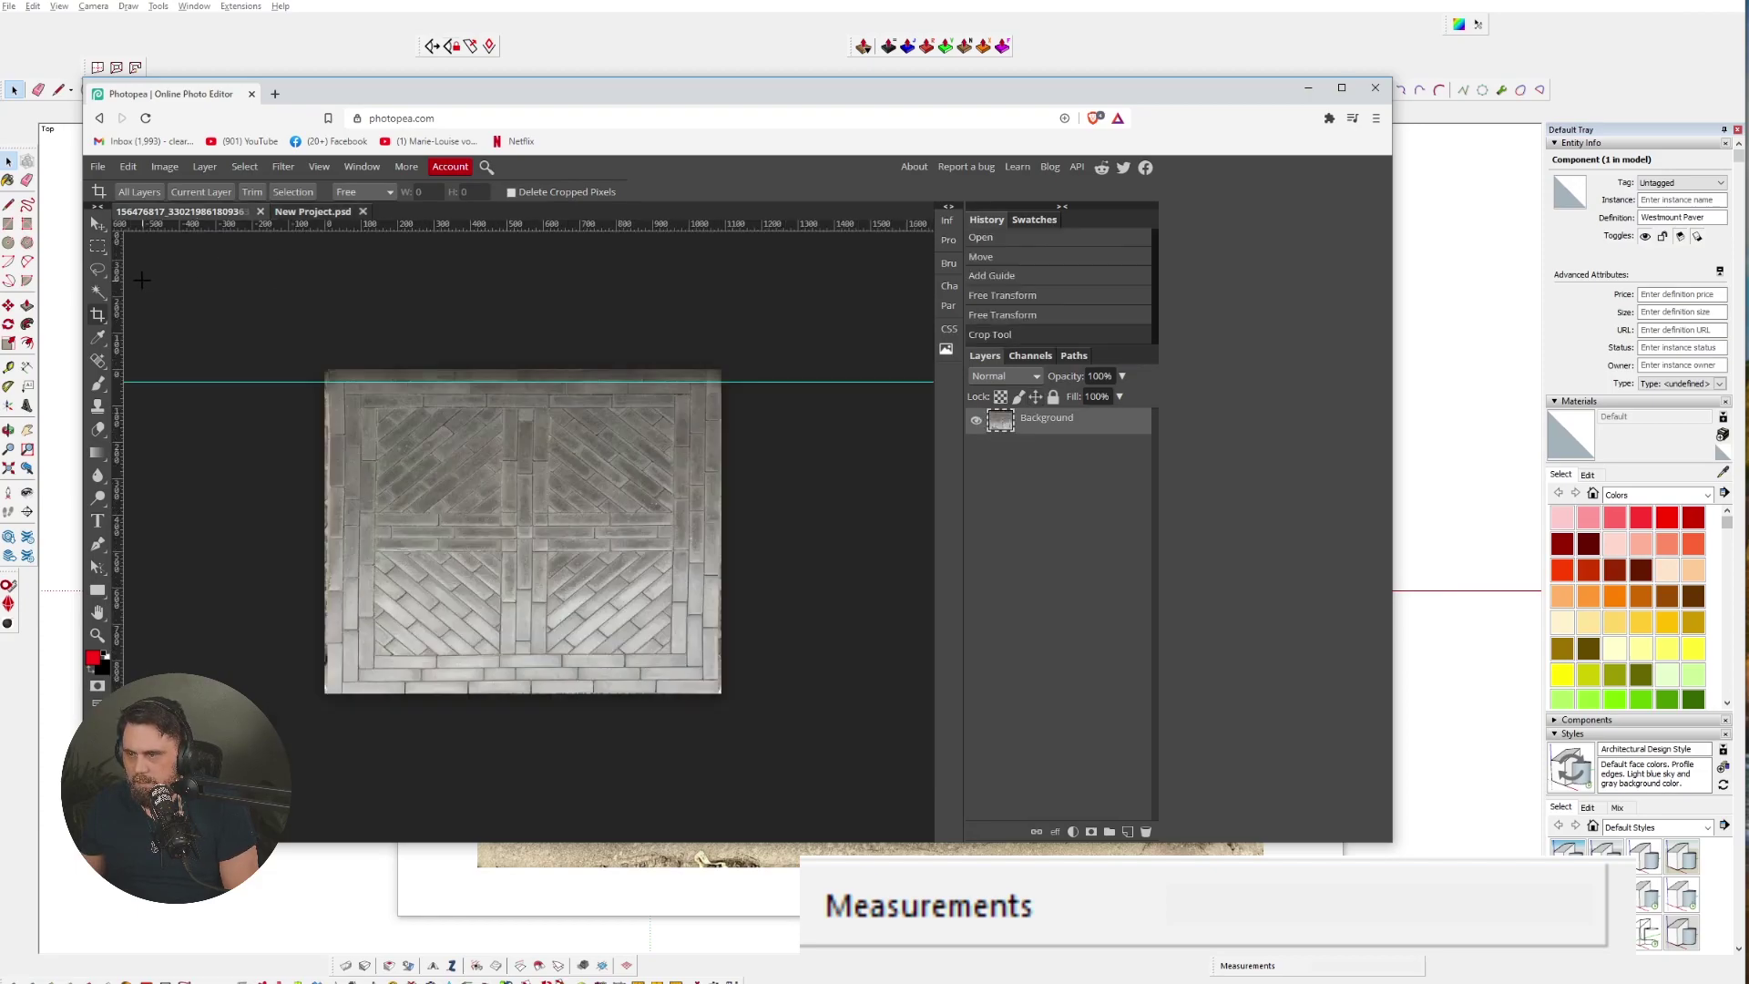
pyautogui.hotkey('ctrl', 'a')
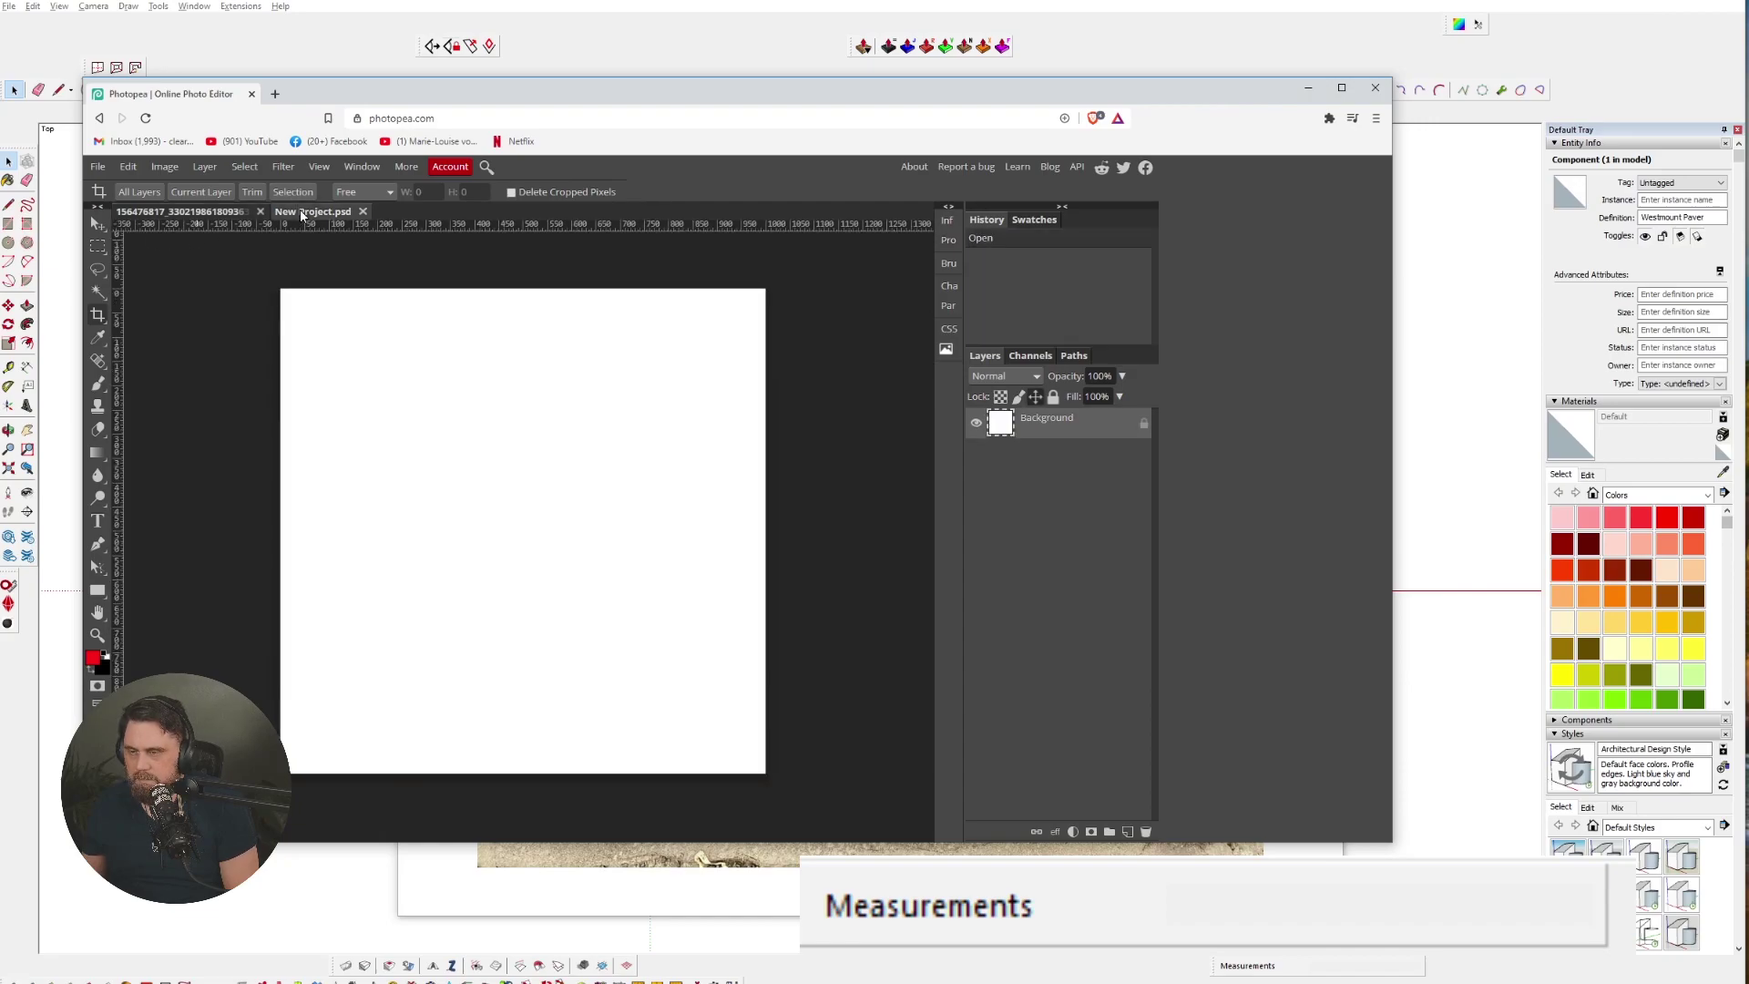
pyautogui.hotkey('ctrl', 'v')
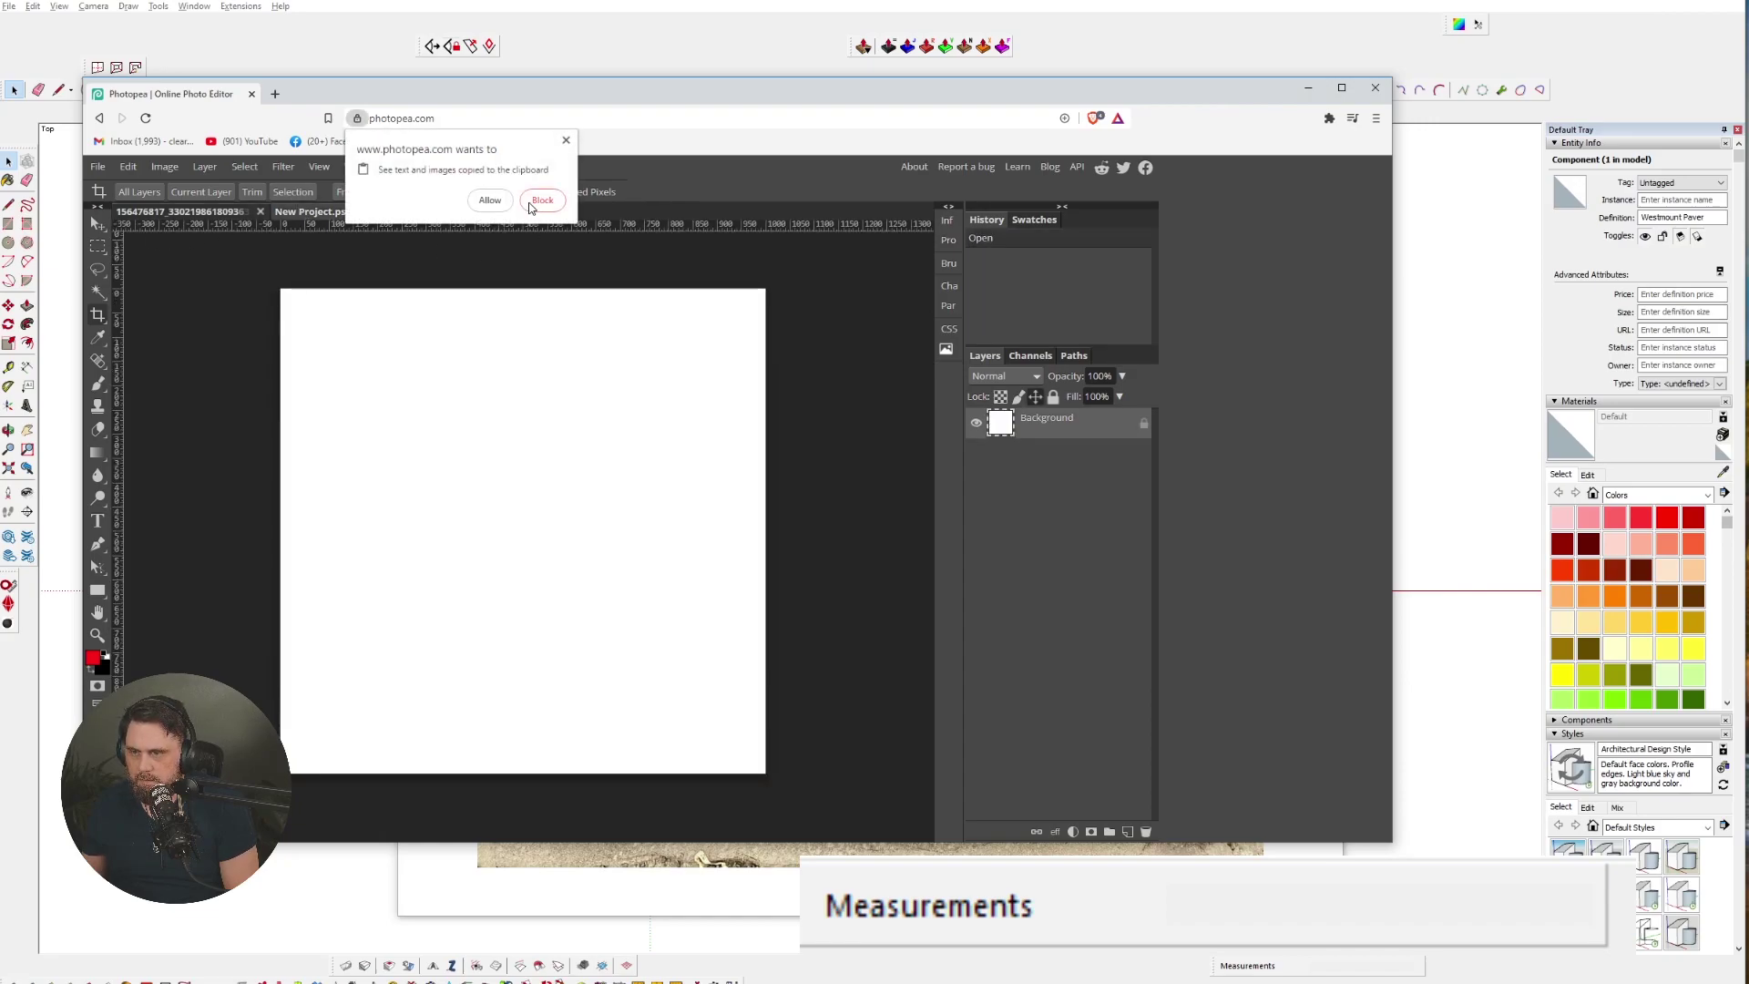
pyautogui.click(489, 200)
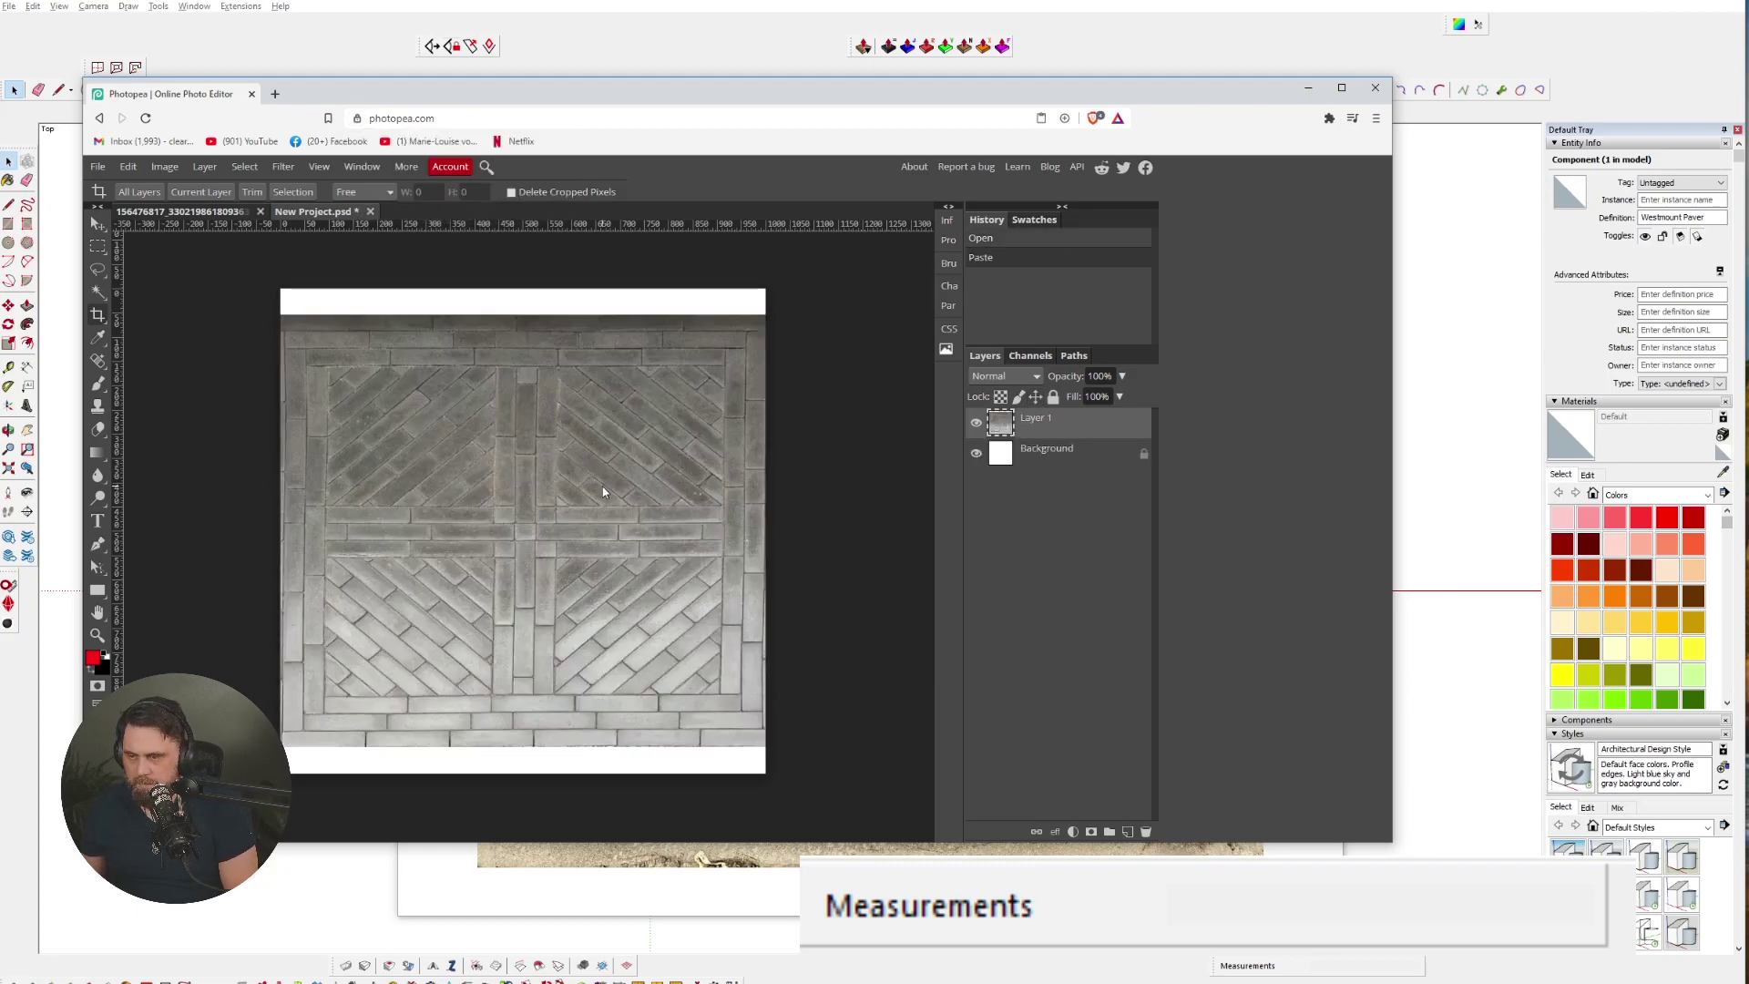
# - Free Transform the pasted photo about its centre, narrowing its width and stretching its height to fit the square canvas
pyautogui.click(127, 167)
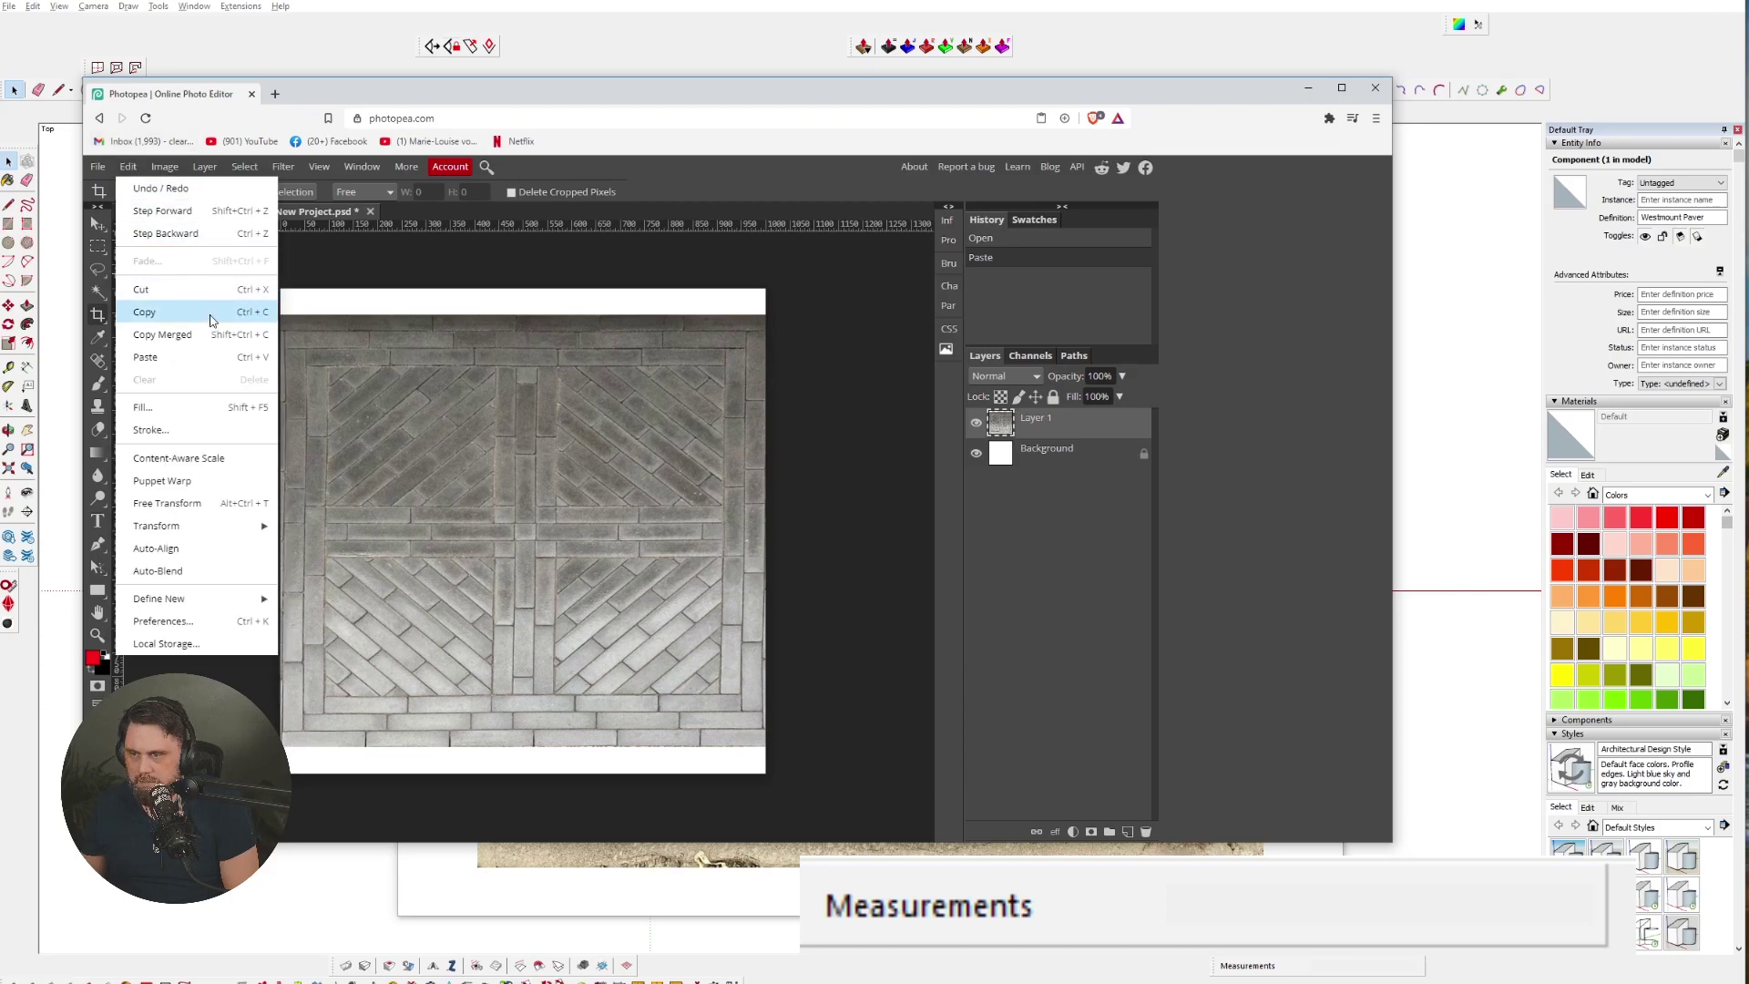
pyautogui.click(197, 504)
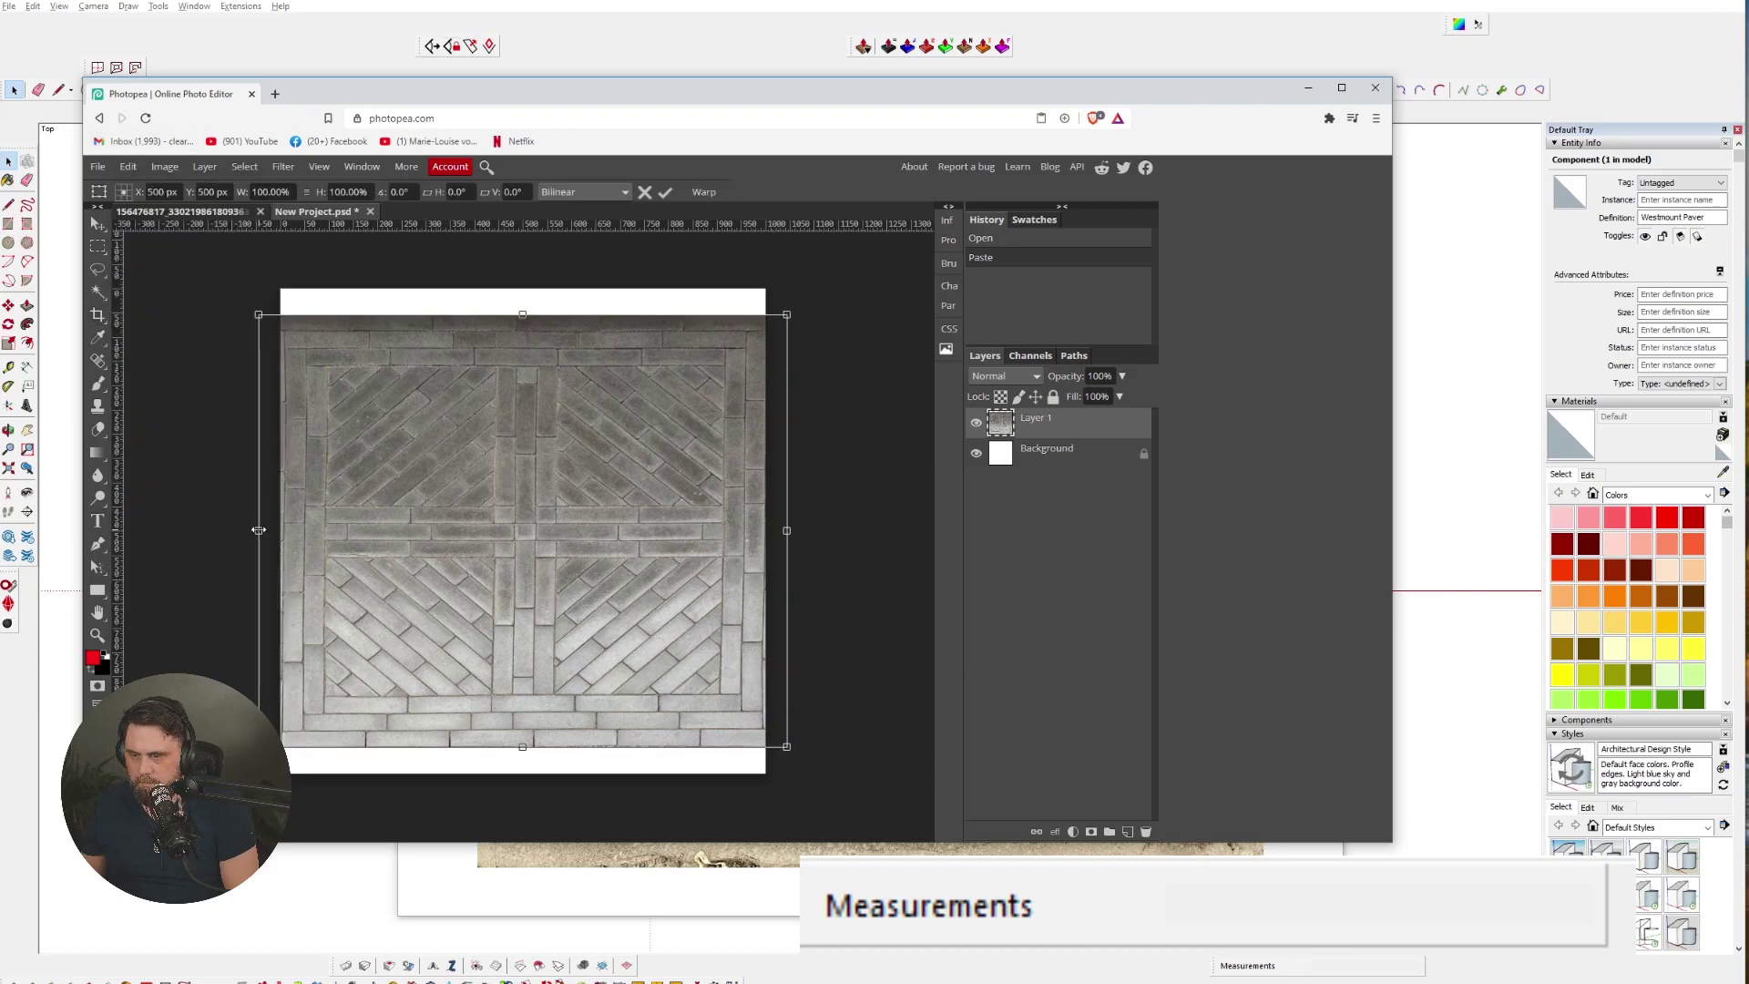
pyautogui.keyDown('alt'); pyautogui.moveTo(258, 530); pyautogui.dragTo(278, 529); pyautogui.keyUp('alt')
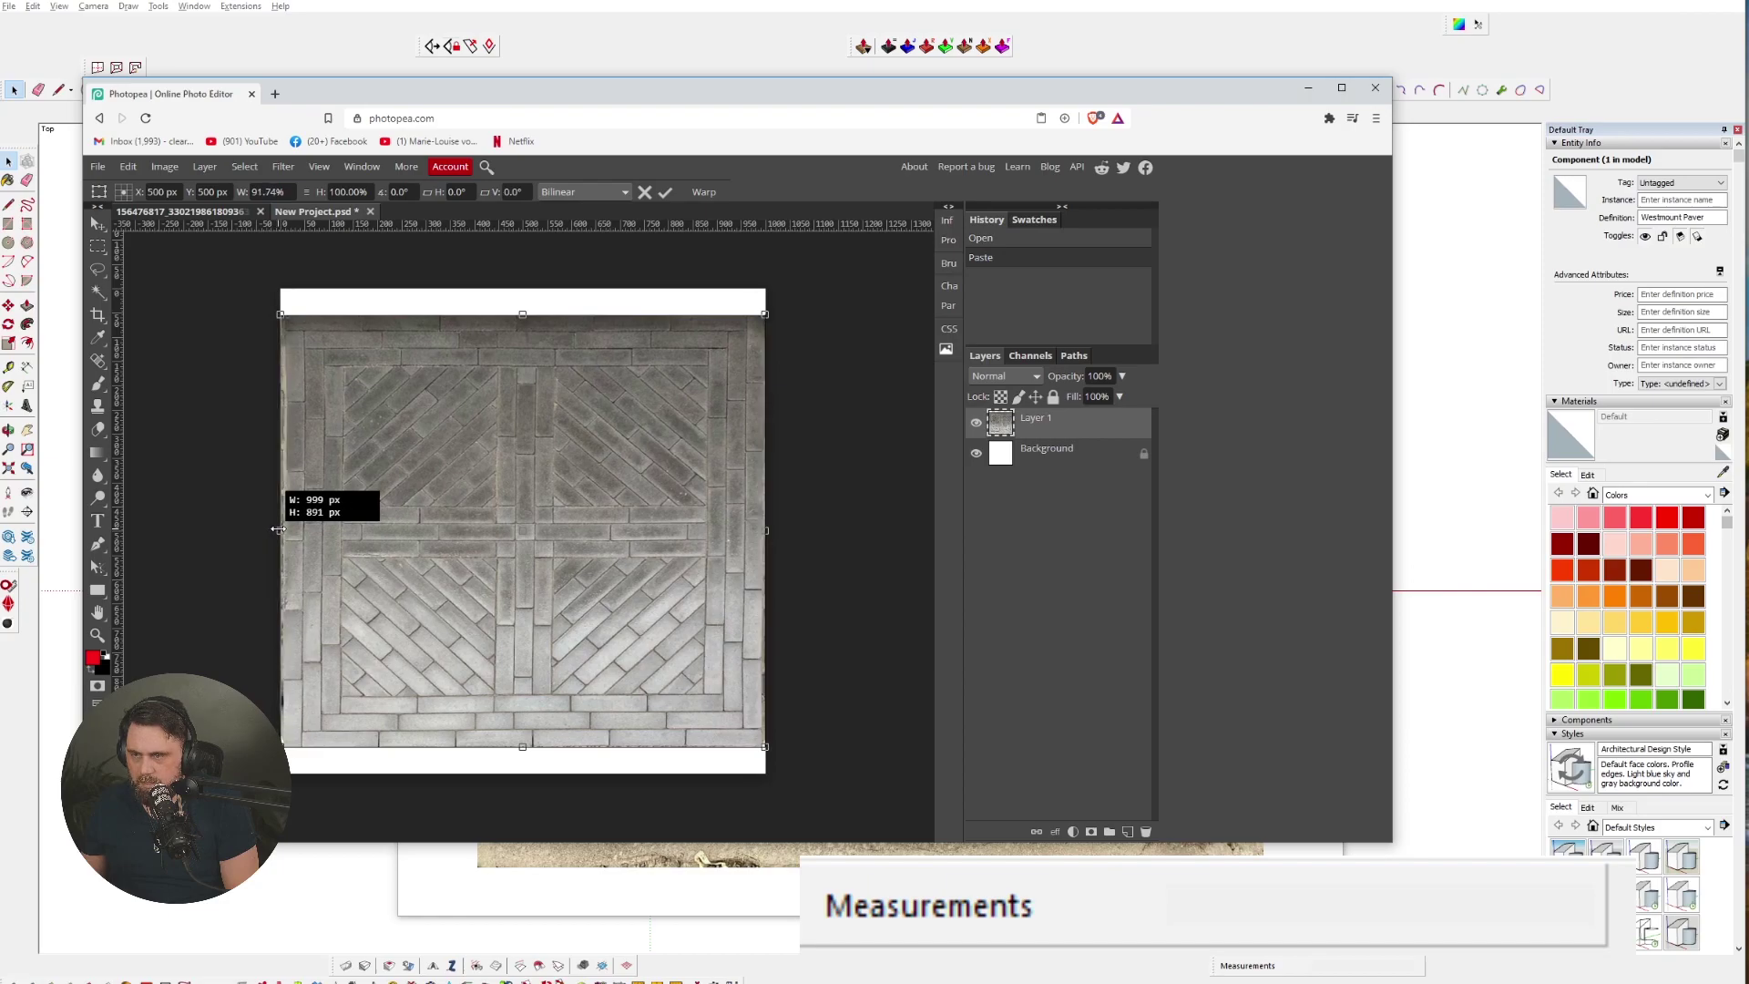
pyautogui.keyDown('alt'); pyautogui.moveTo(522, 746); pyautogui.dragTo(524, 773); pyautogui.keyUp('alt')
# - Add horizontal and vertical guides through the canvas centre, nudge the photo's upper-right corner slightly, and apply the transform
pyautogui.moveTo(664, 224); pyautogui.dragTo(319, 536)
pyautogui.moveTo(118, 426); pyautogui.dragTo(524, 364)
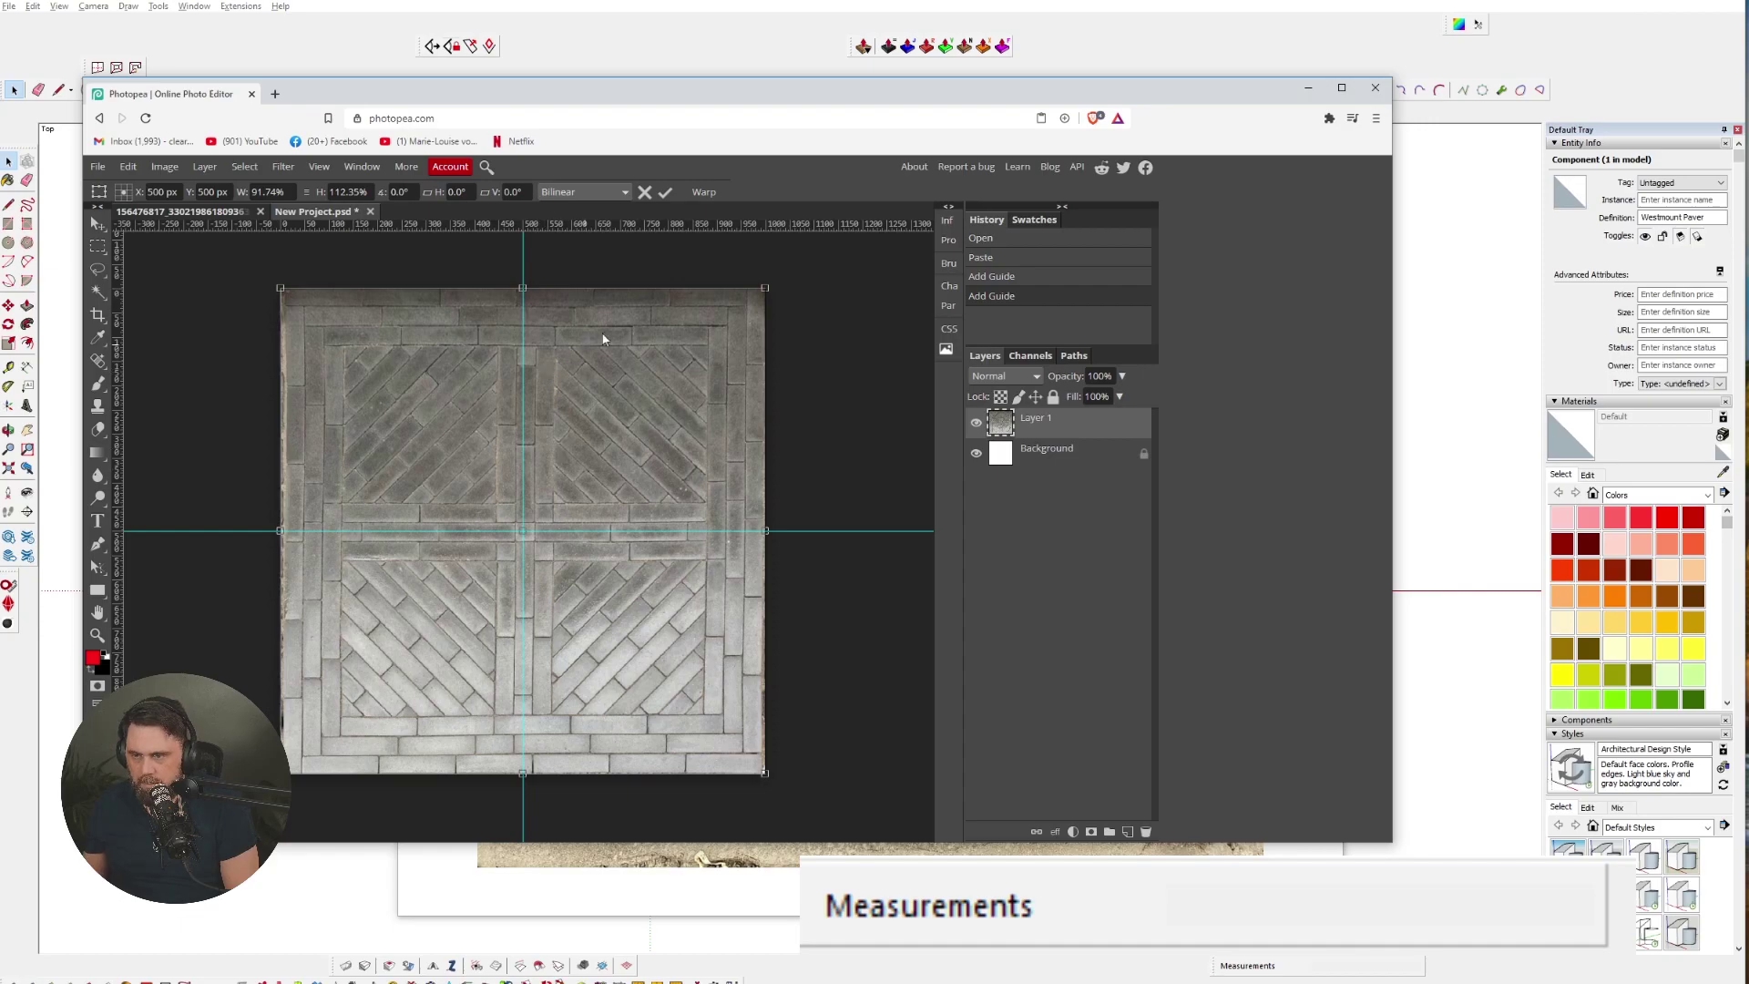
pyautogui.moveTo(765, 285); pyautogui.dragTo(763, 288)
pyautogui.press('Return')
# - Crop the canvas slightly and Free Transform the photo layer again to cover the remaining white edge
pyautogui.click(97, 314)
pyautogui.click(285, 289)
pyautogui.click(128, 167)
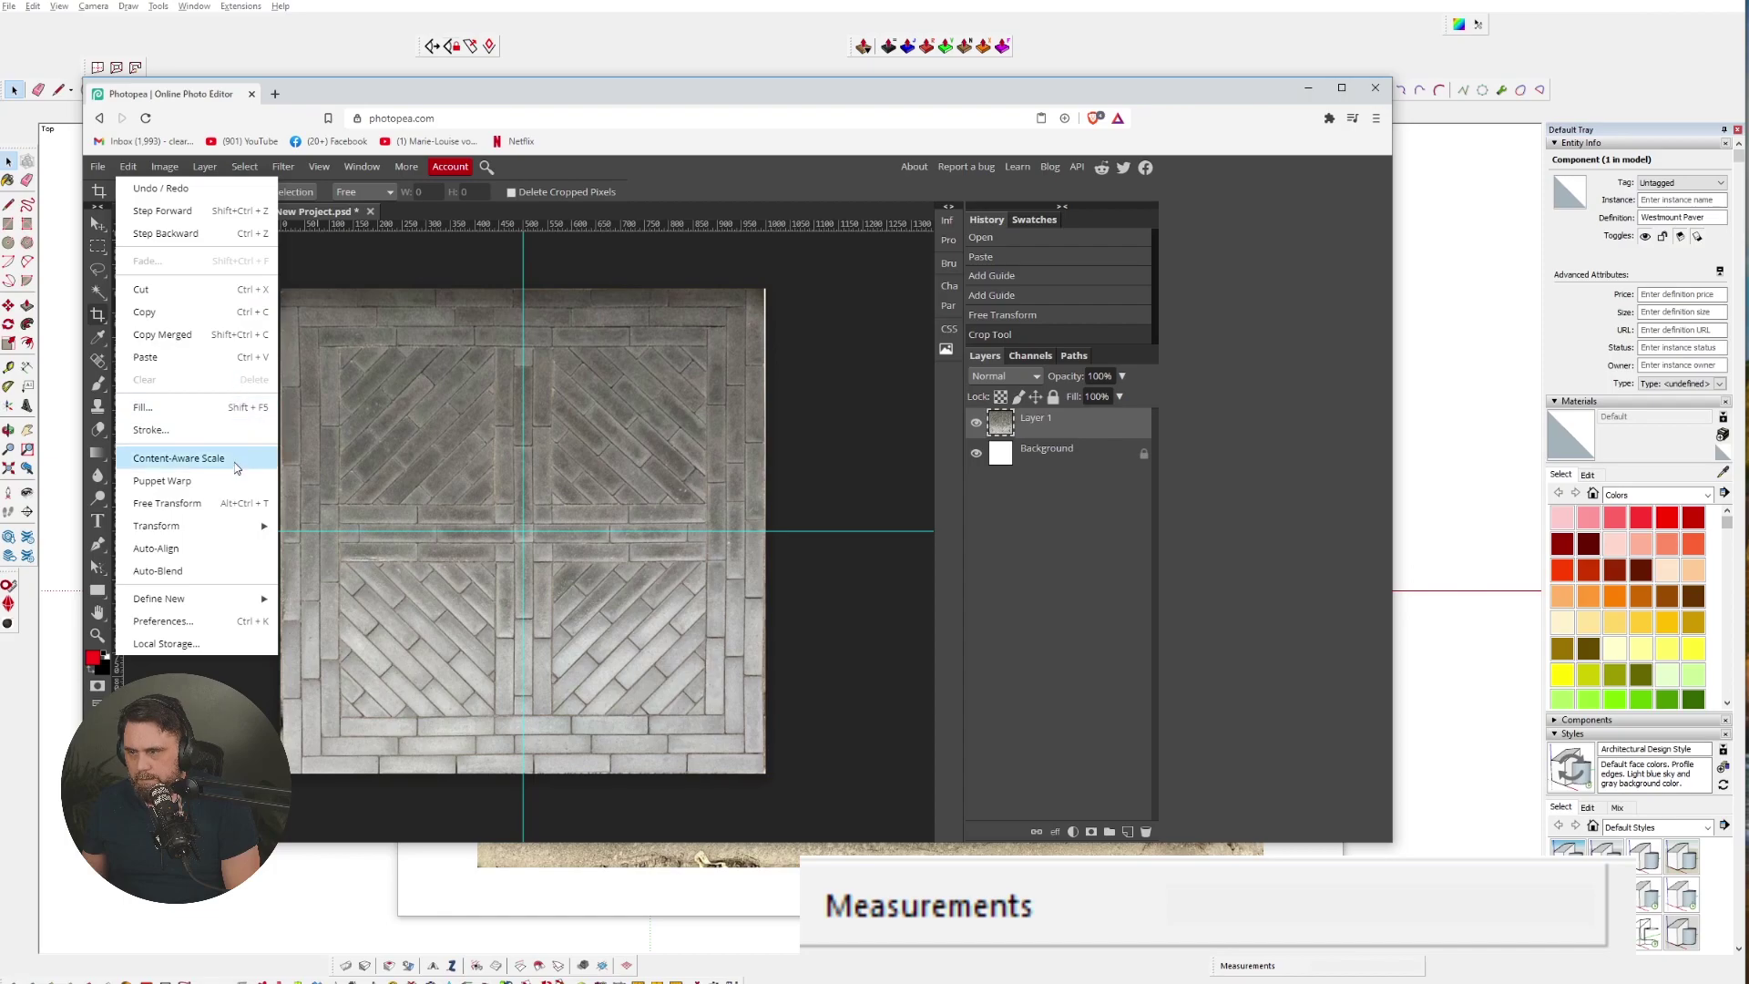
pyautogui.click(224, 503)
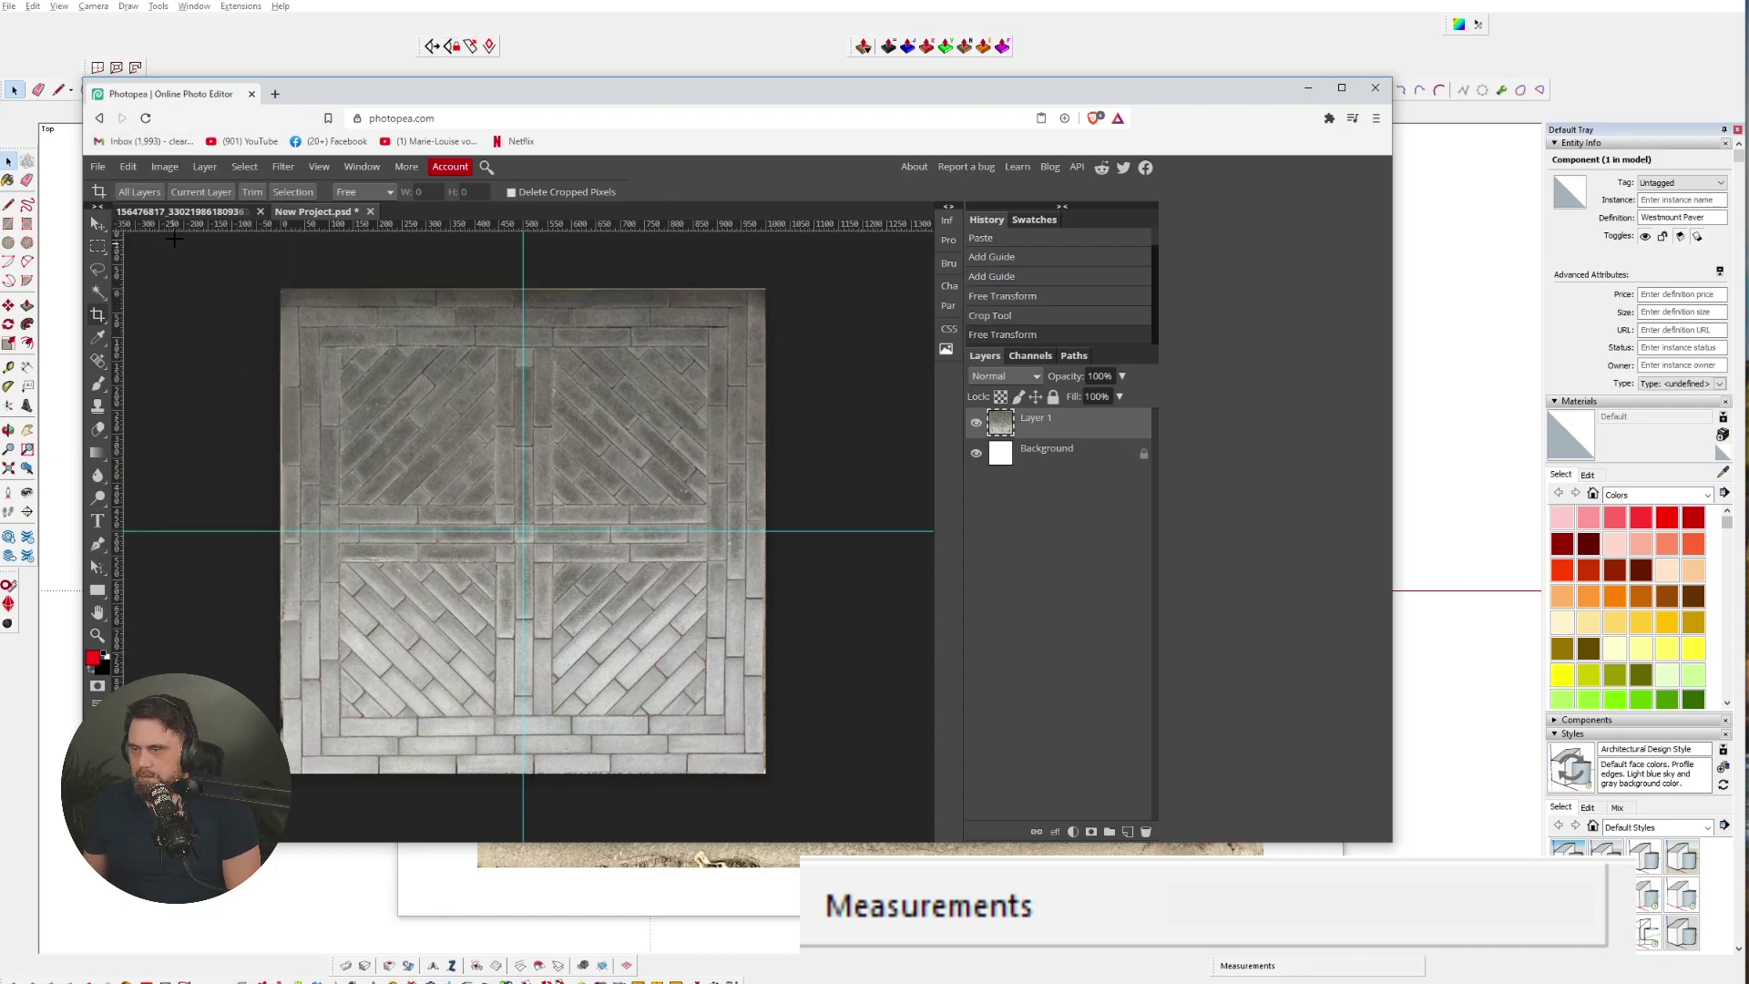
# - Export the square pattern image as a JPG at 1000 × 1000 px and 100% quality
pyautogui.click(98, 167)
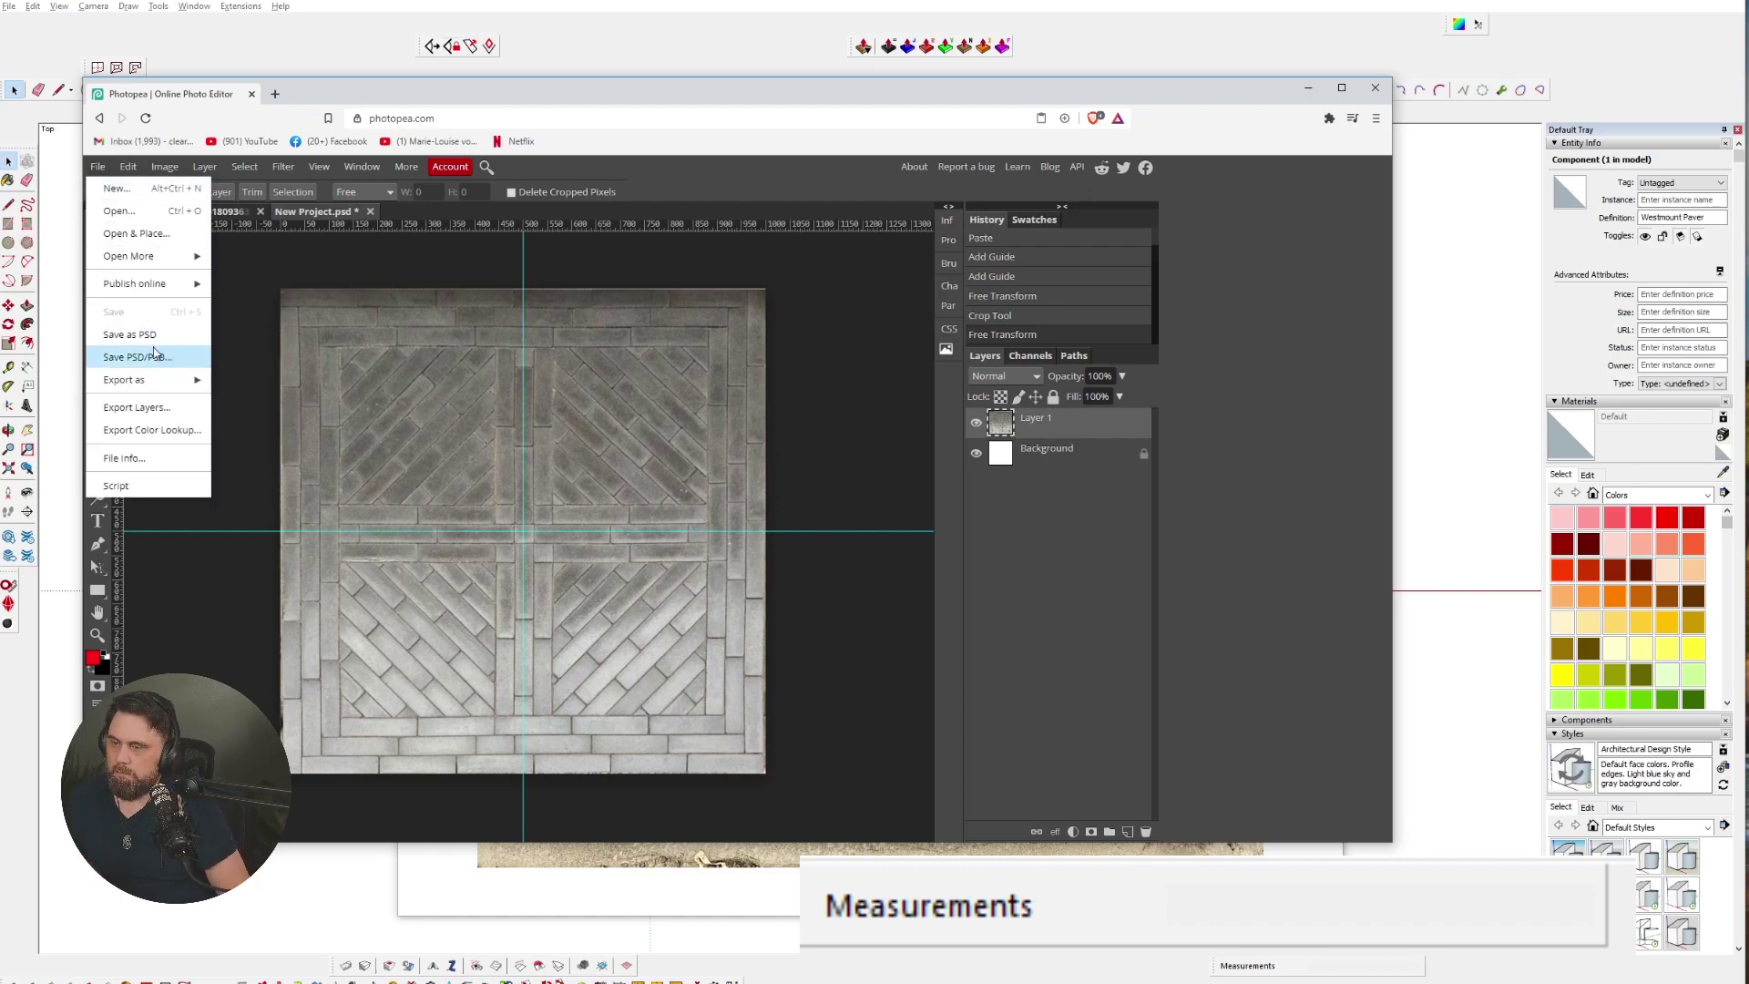
pyautogui.moveTo(181, 393)
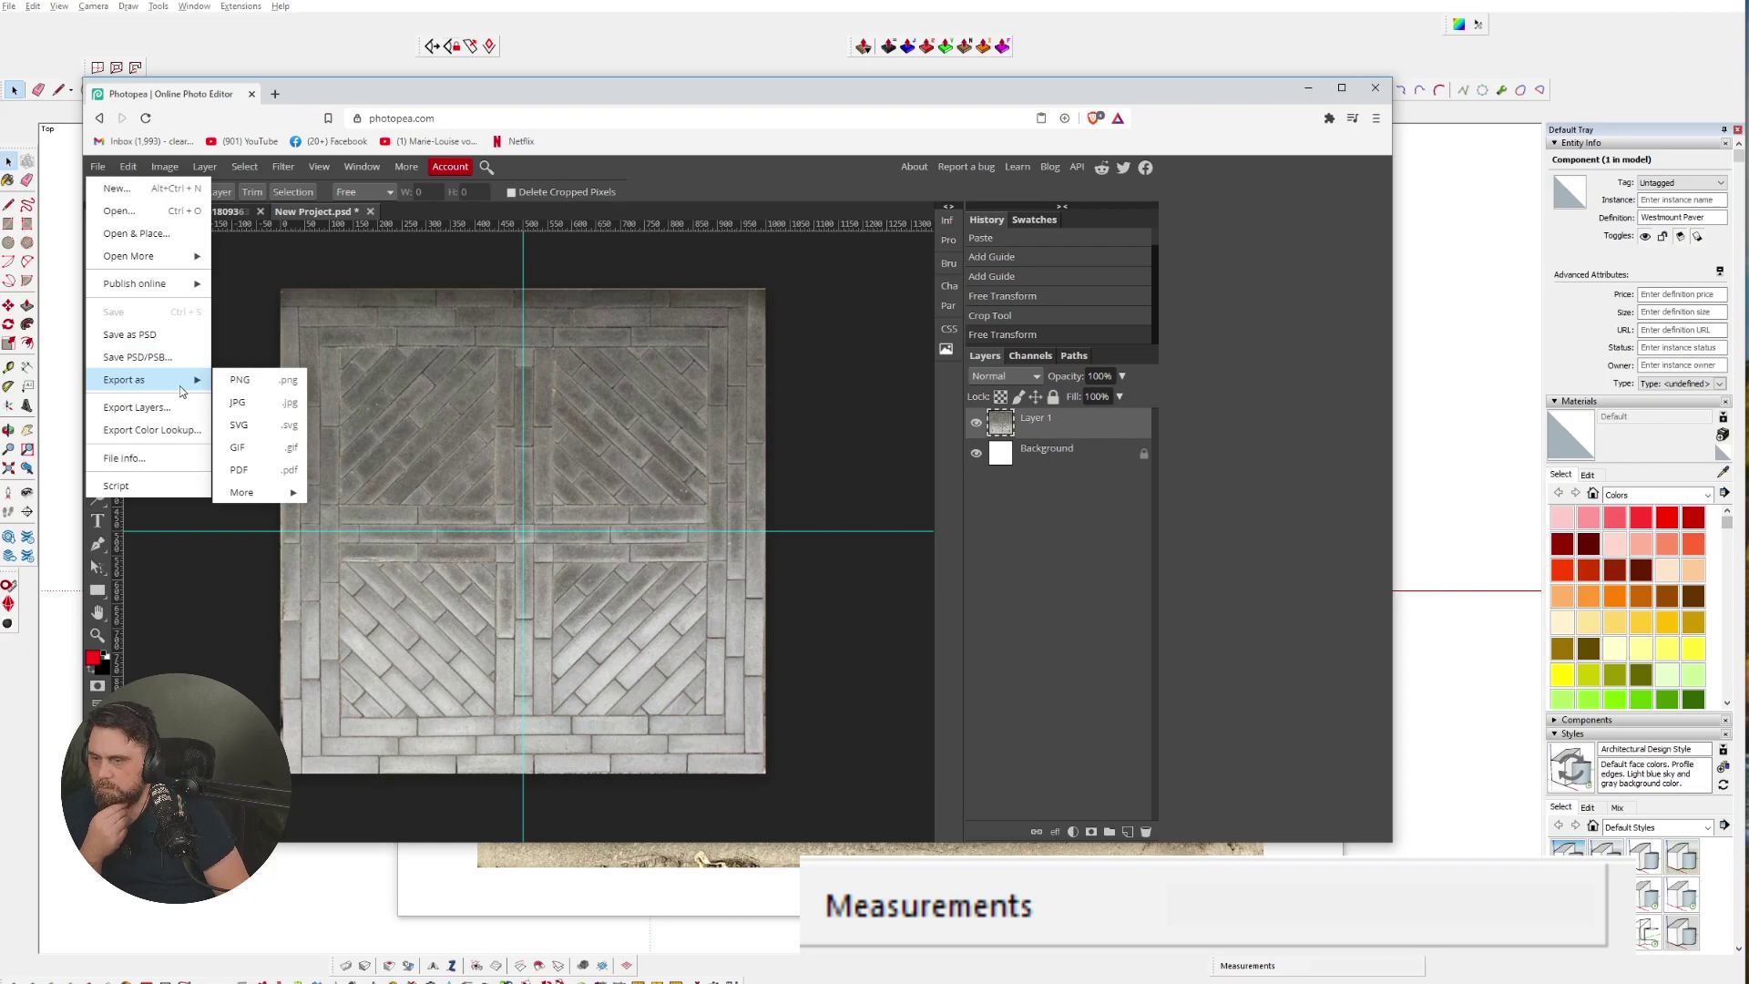
pyautogui.click(229, 401)
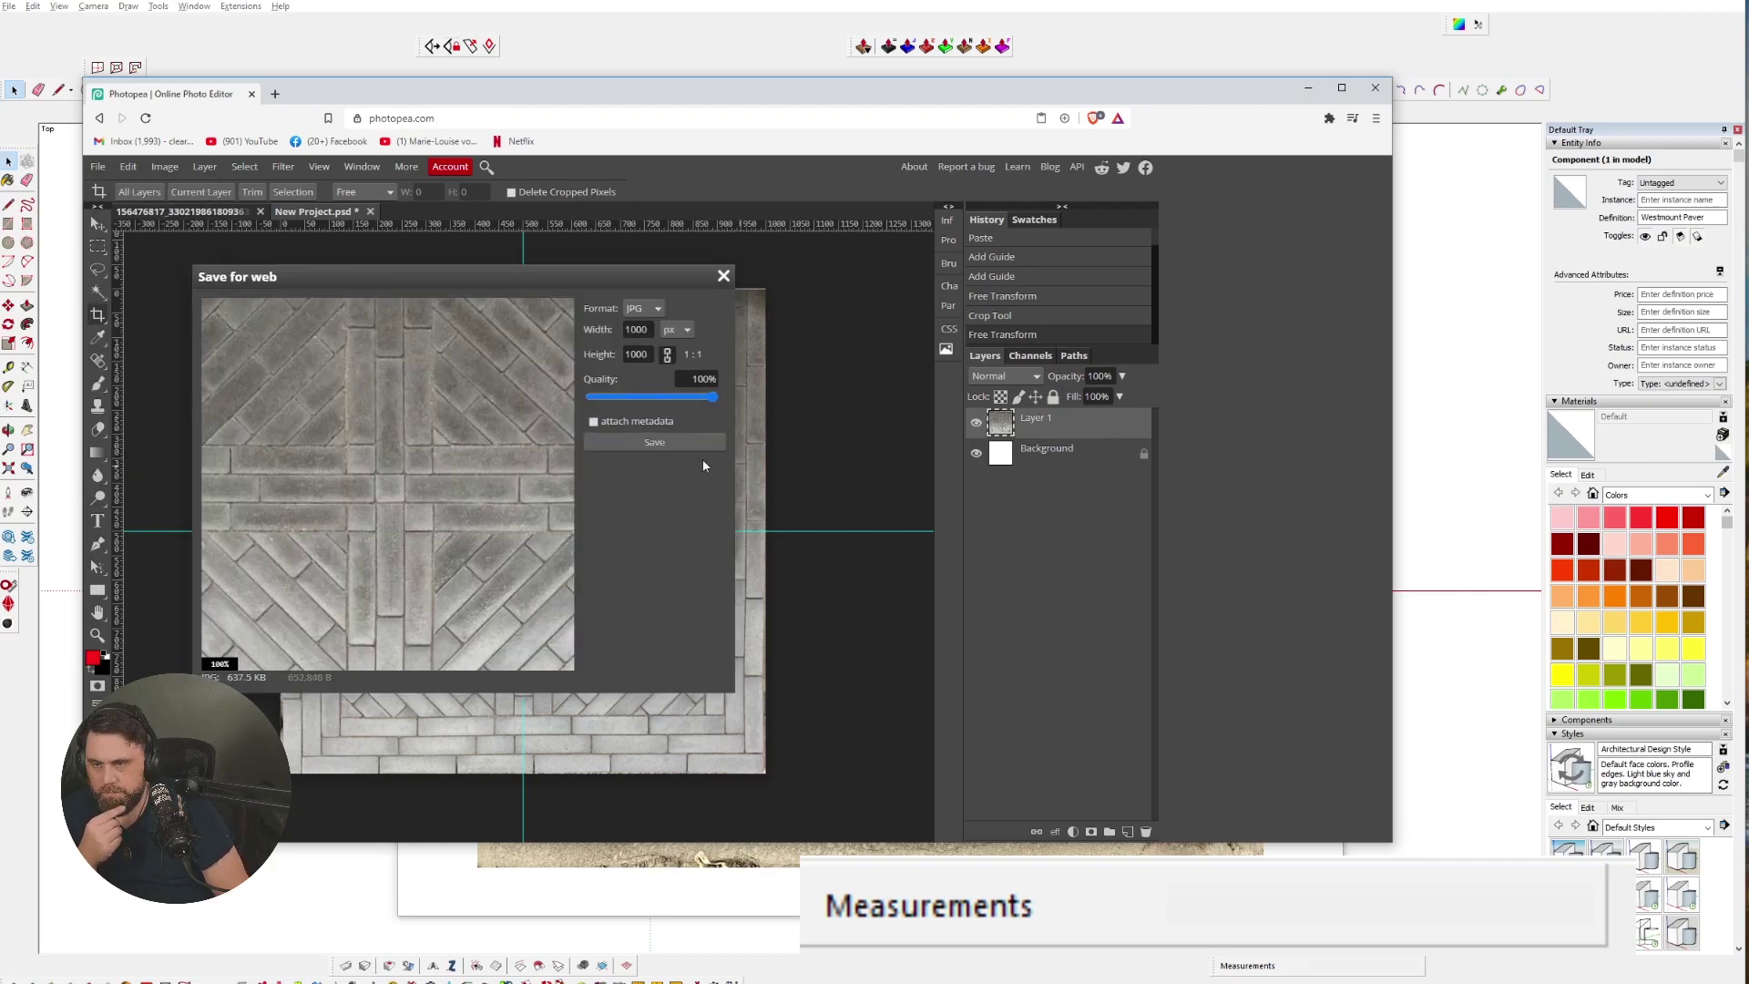
pyautogui.click(654, 442)
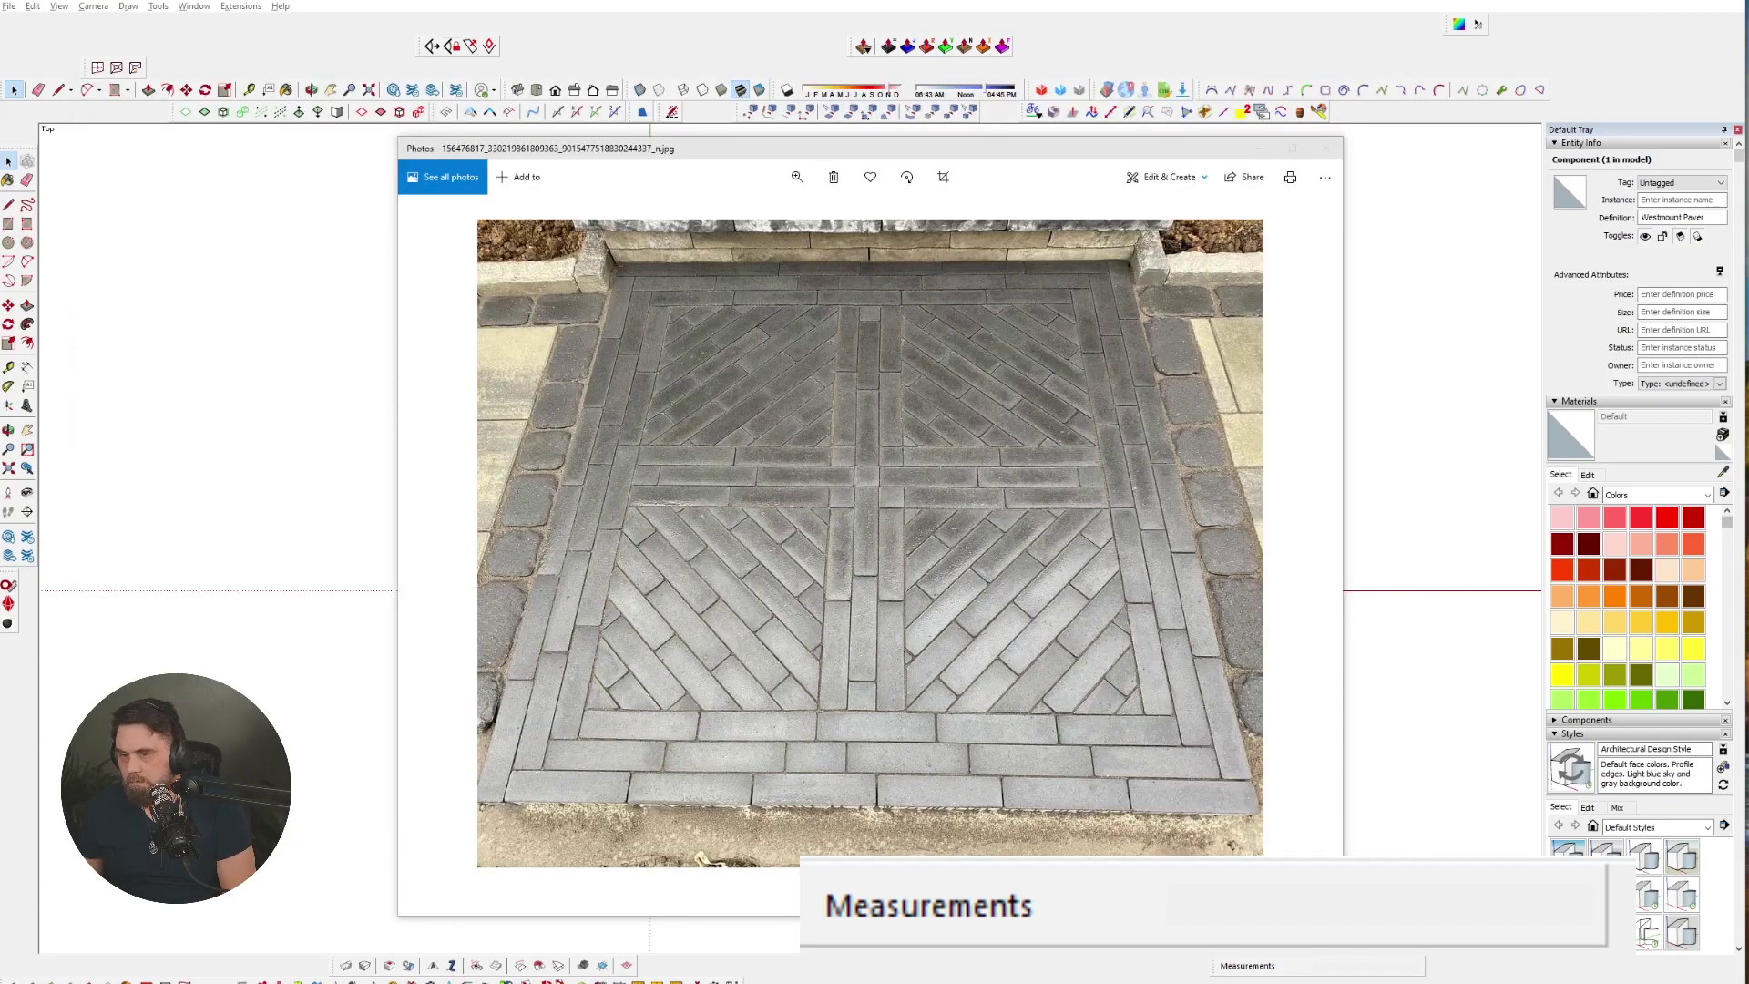
# - Switch to SketchUp and scale the imported Westmount Pattern.jpg image up uniformly to about 1' 11 7/8" square
pyautogui.click(1452, 343)
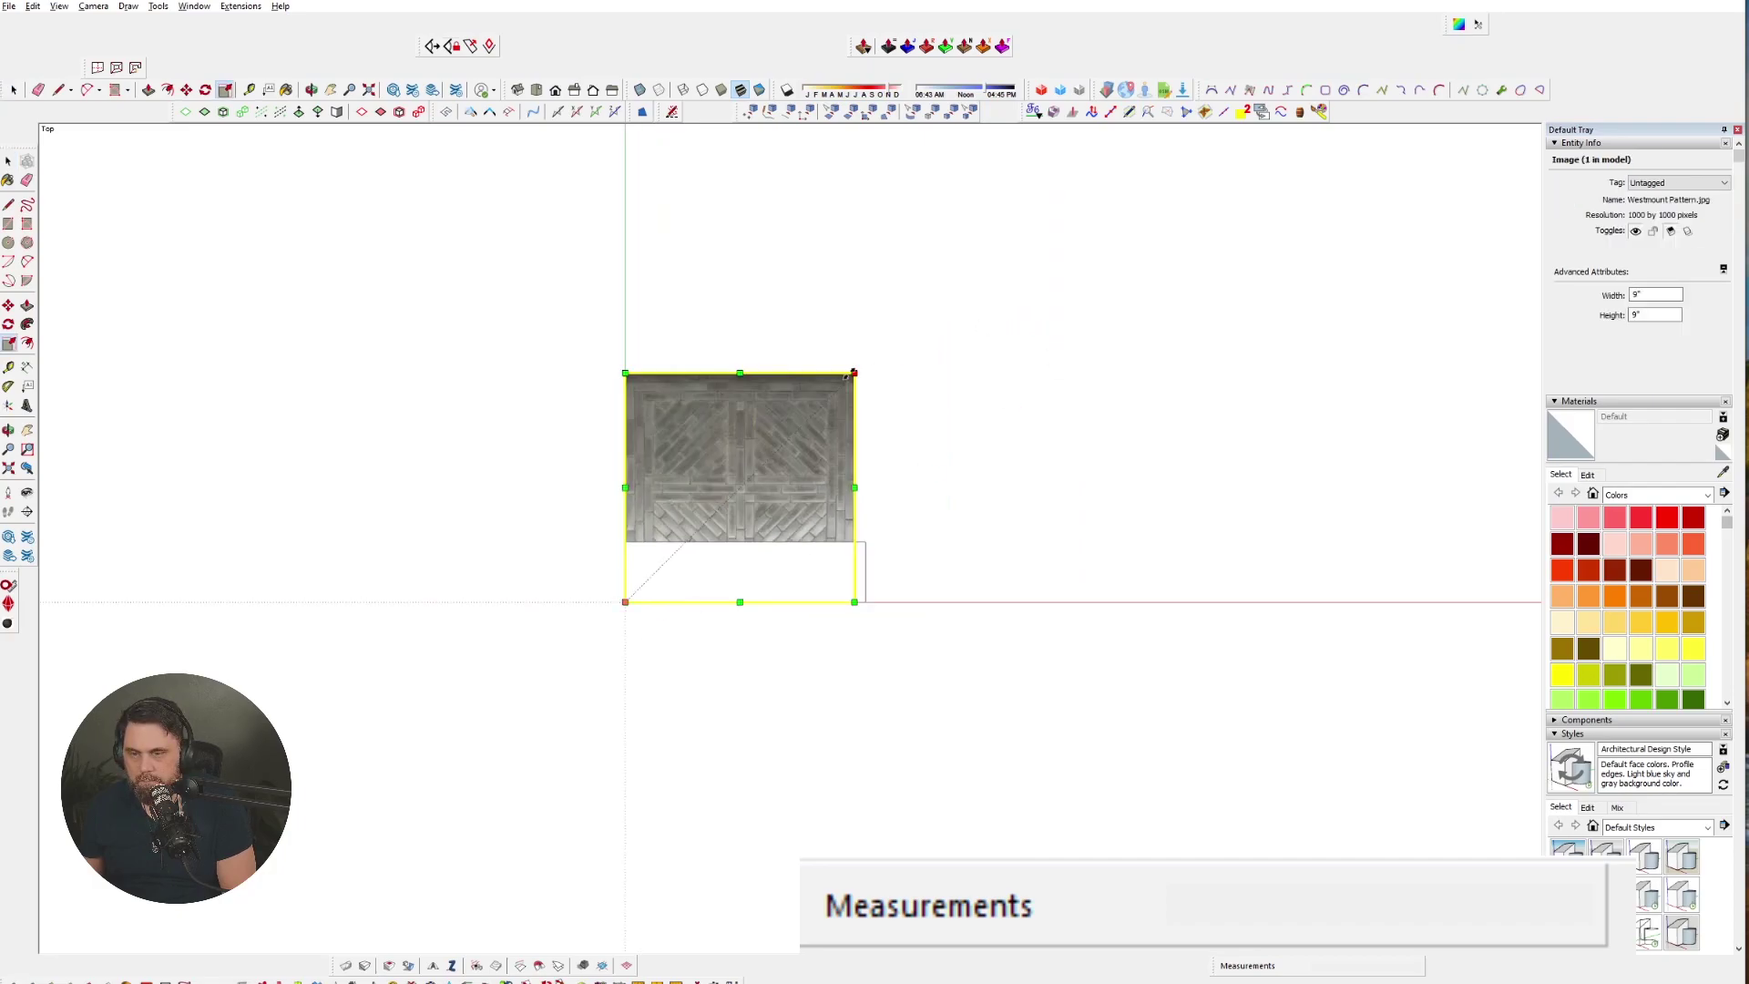
pyautogui.moveTo(853, 372); pyautogui.dragTo(1412, 109)
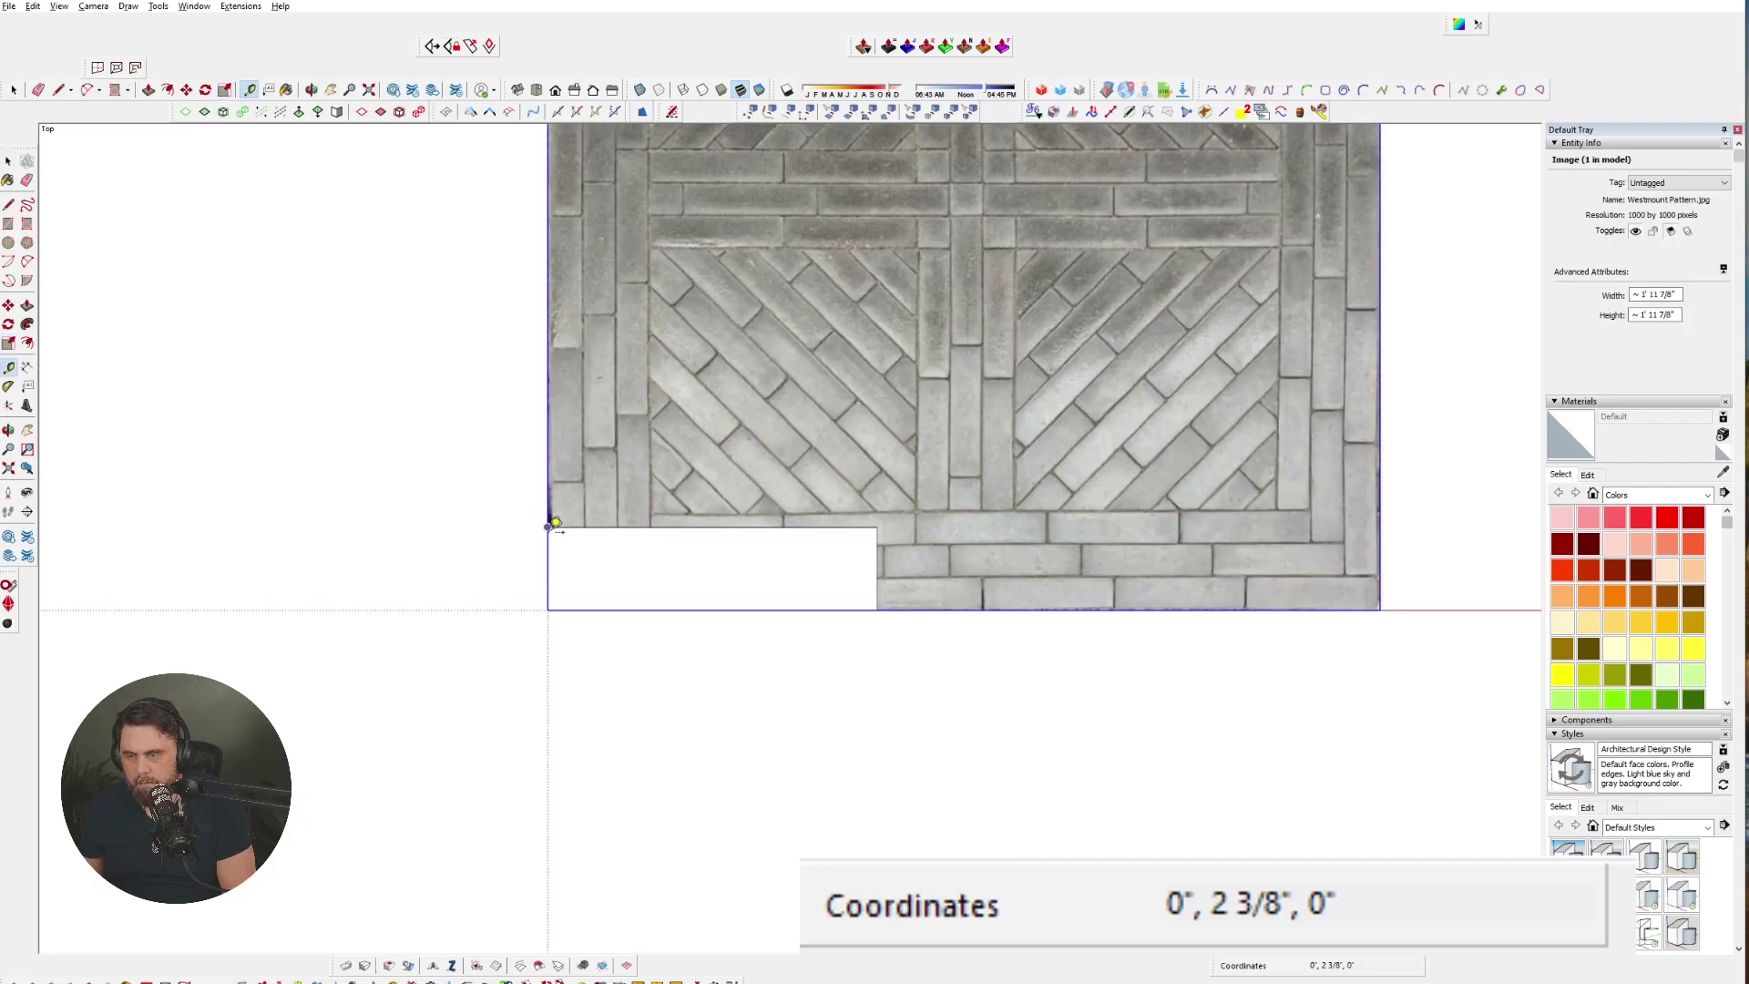
# - Measure the paver component's long edge with the Tape Measure and turn on X-ray display
pyautogui.click(554, 523)
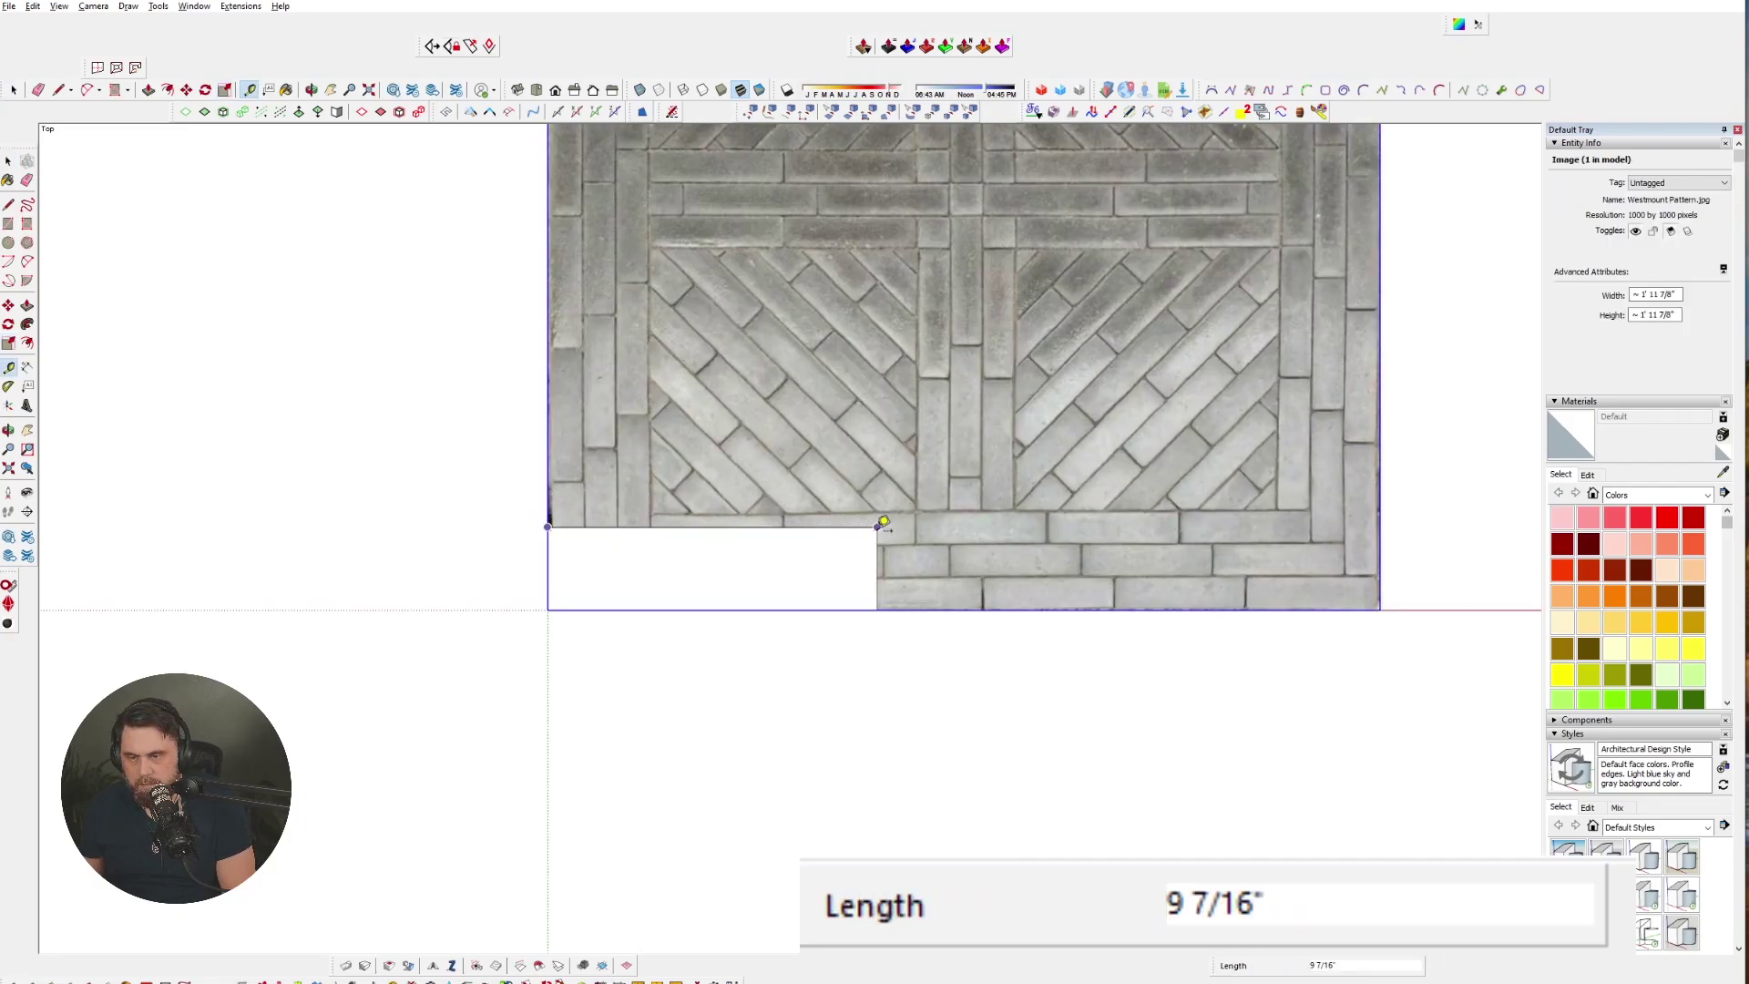
pyautogui.press('space')
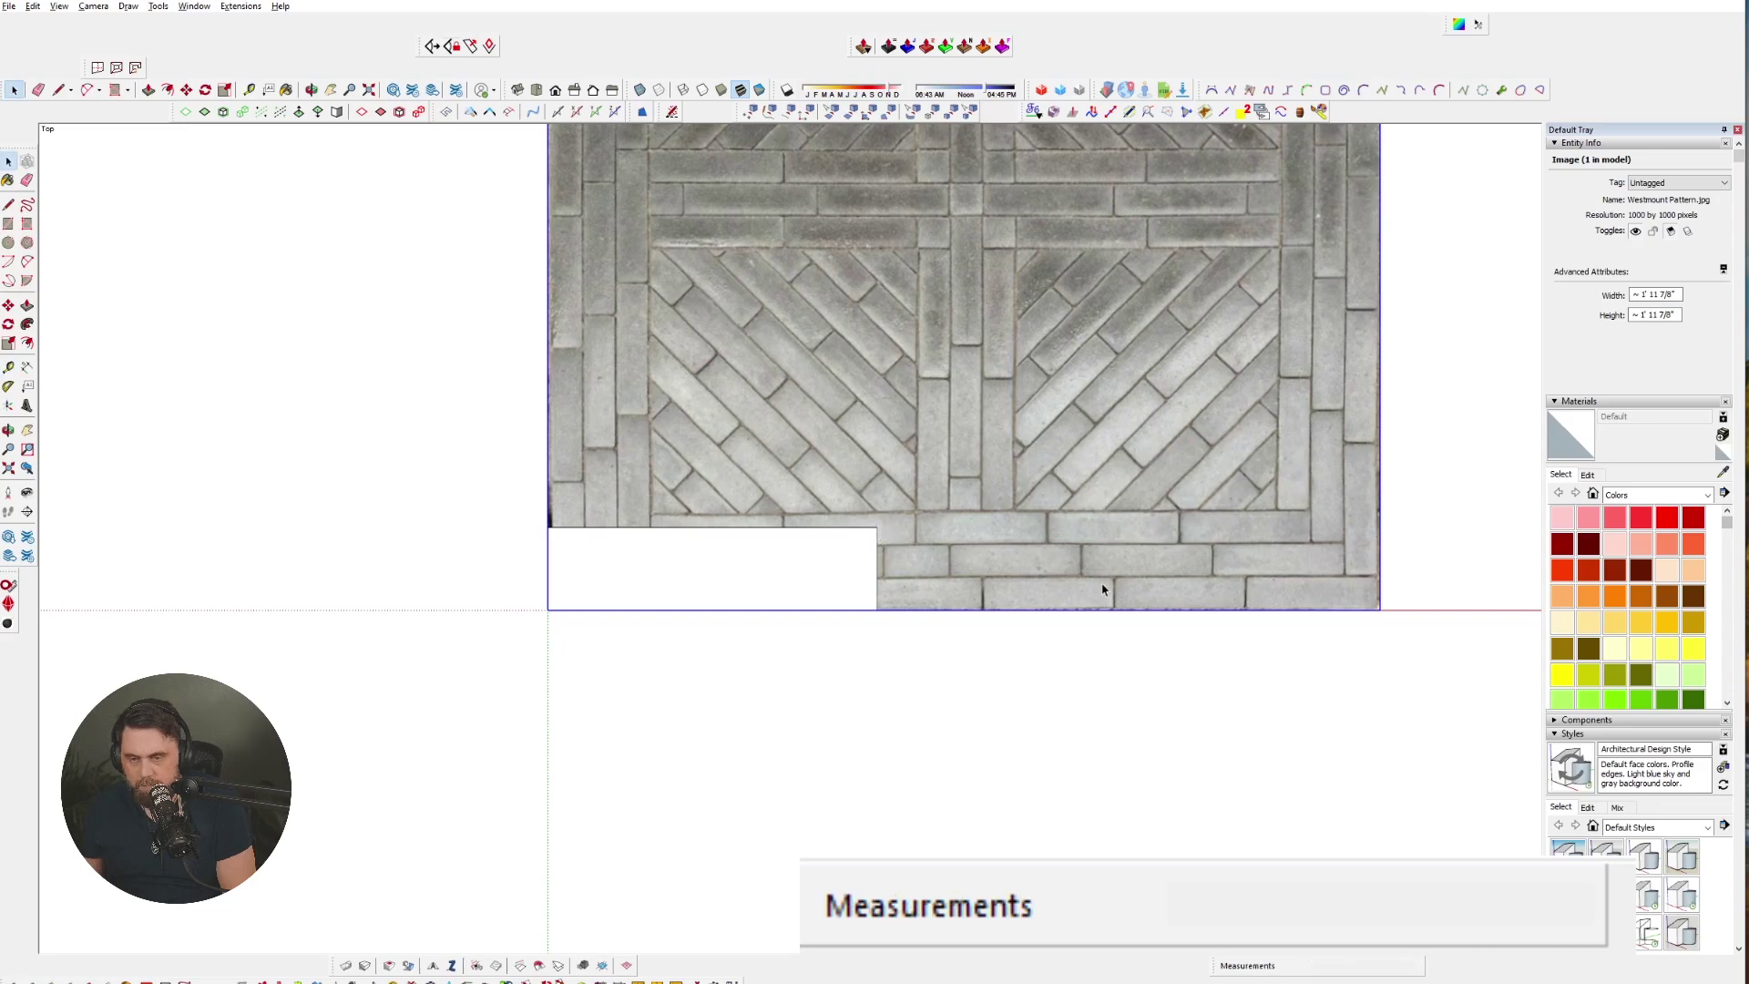
pyautogui.scroll(-3, 670, 749)
pyautogui.press('x')
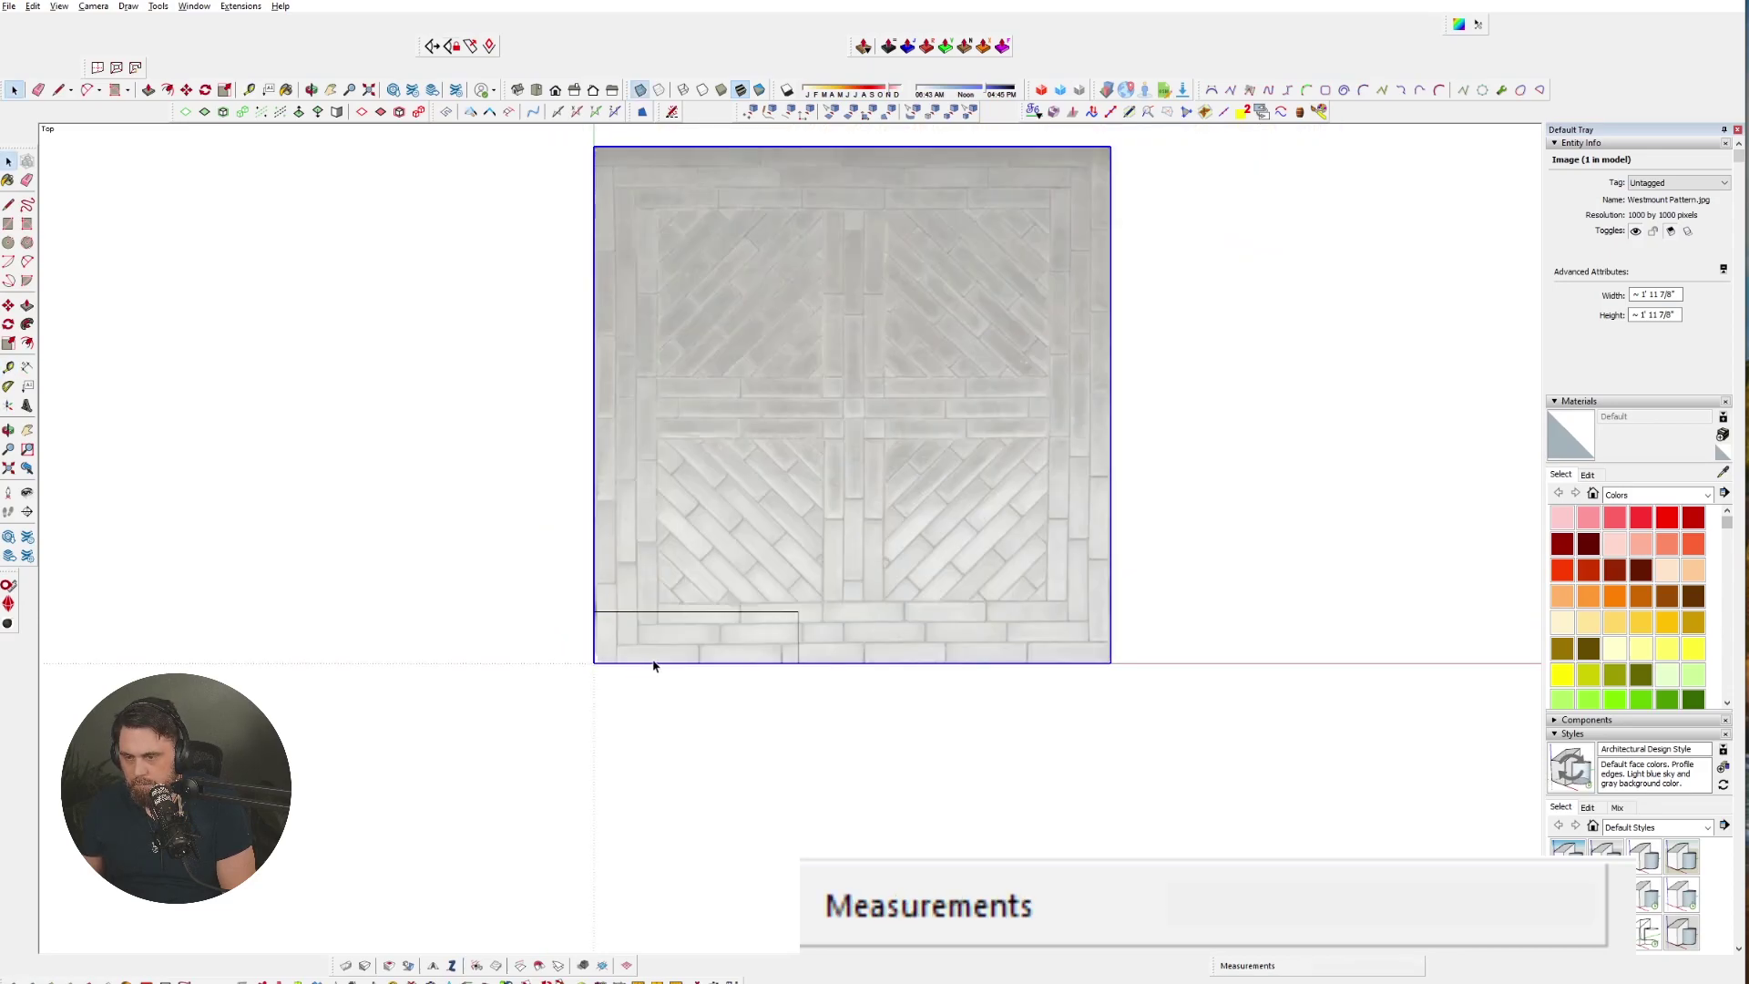
# - Rescale the pattern image with the Tape Measure by setting one bottom-row paver's length to 9 7/16"
pyautogui.scroll(5, 607, 657)
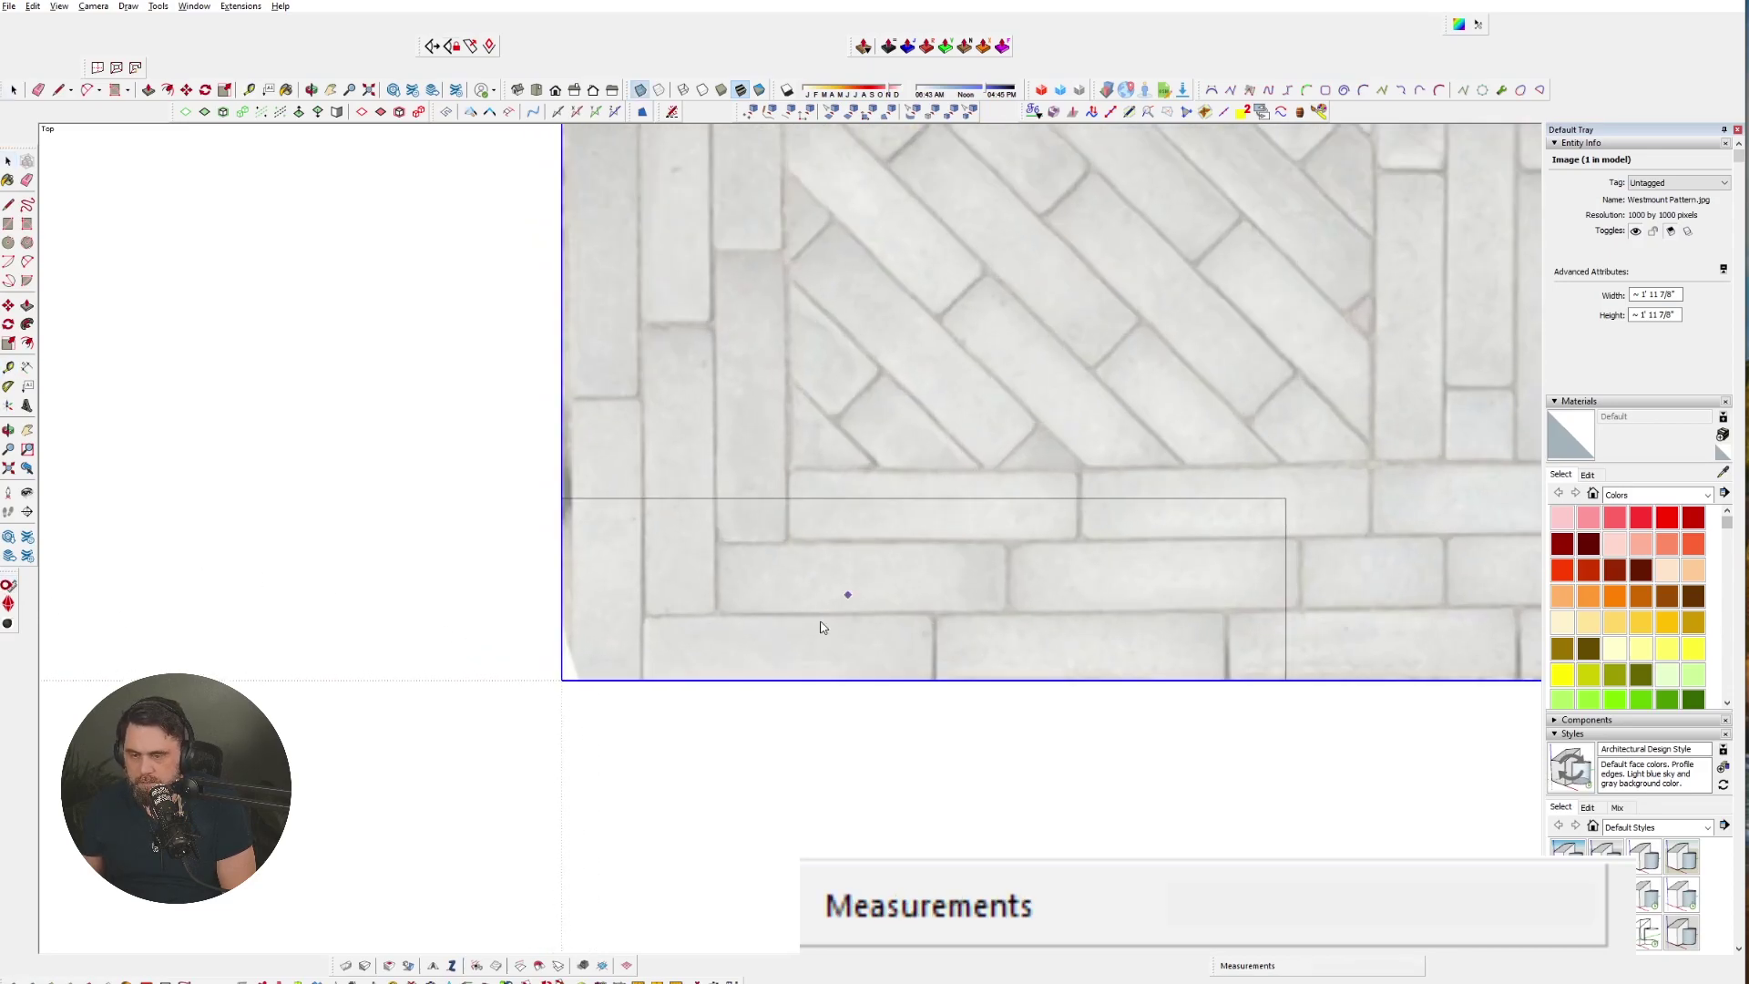
pyautogui.scroll(5, 829, 614)
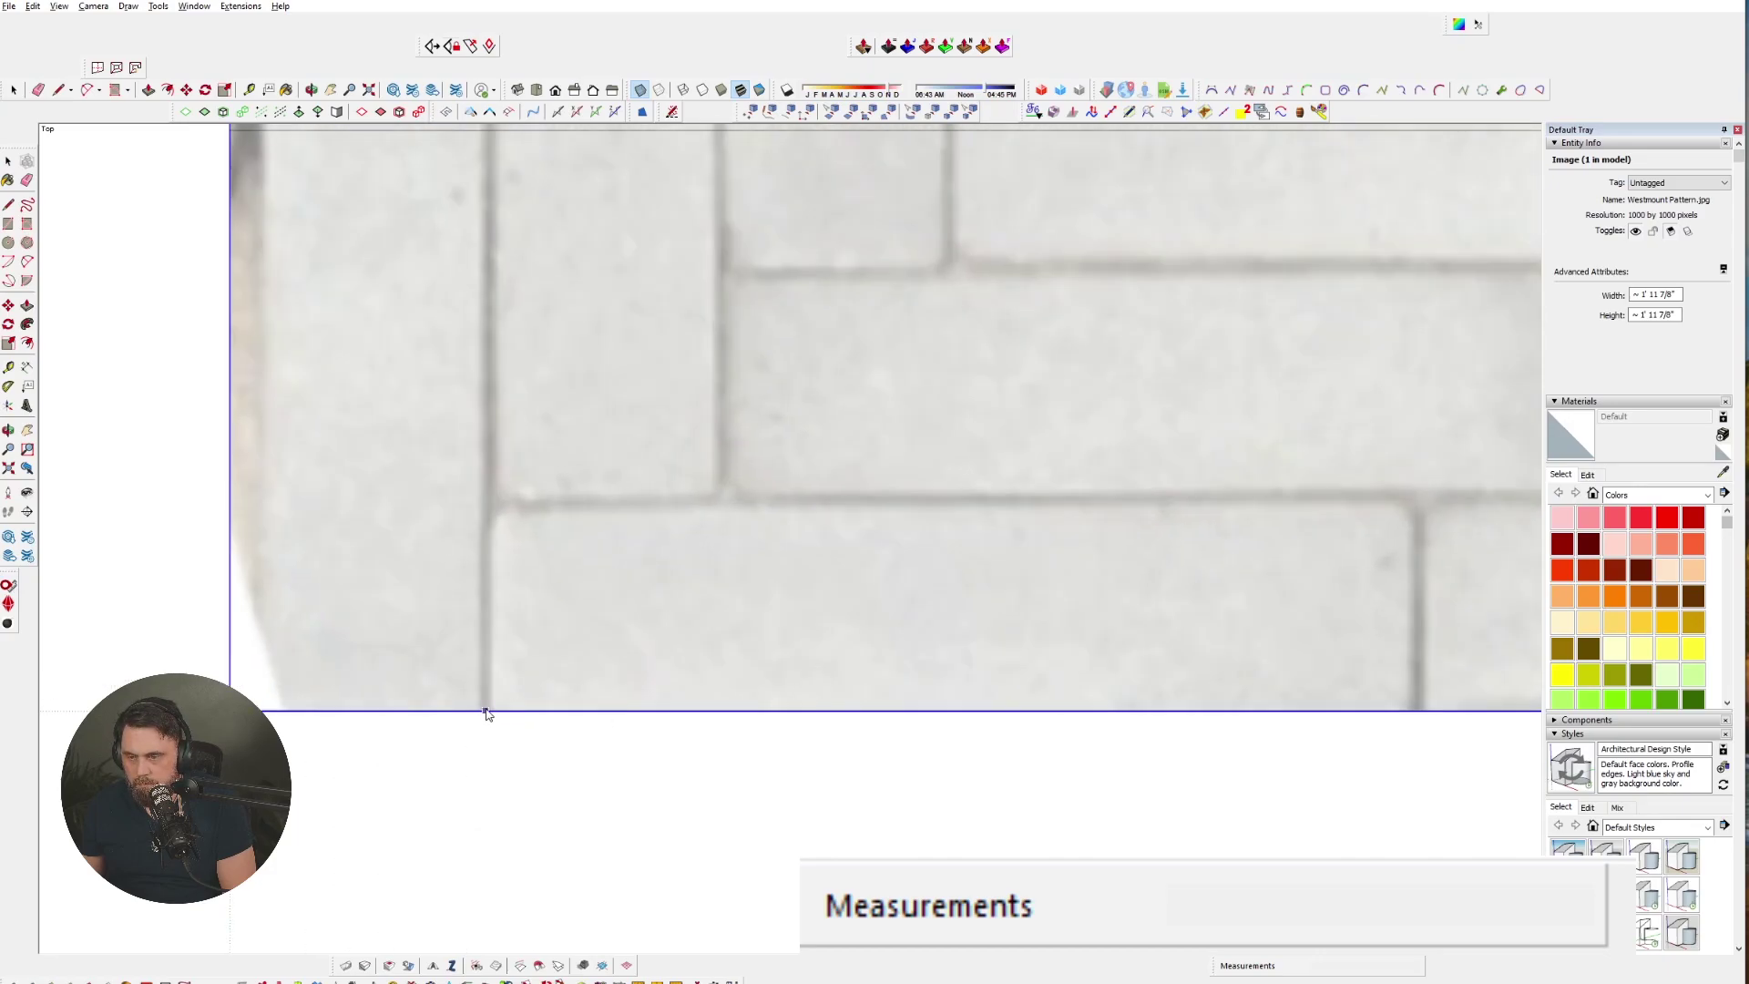
pyautogui.click(486, 711)
pyautogui.scroll(-2, 489, 711)
pyautogui.scroll(3, 1189, 732)
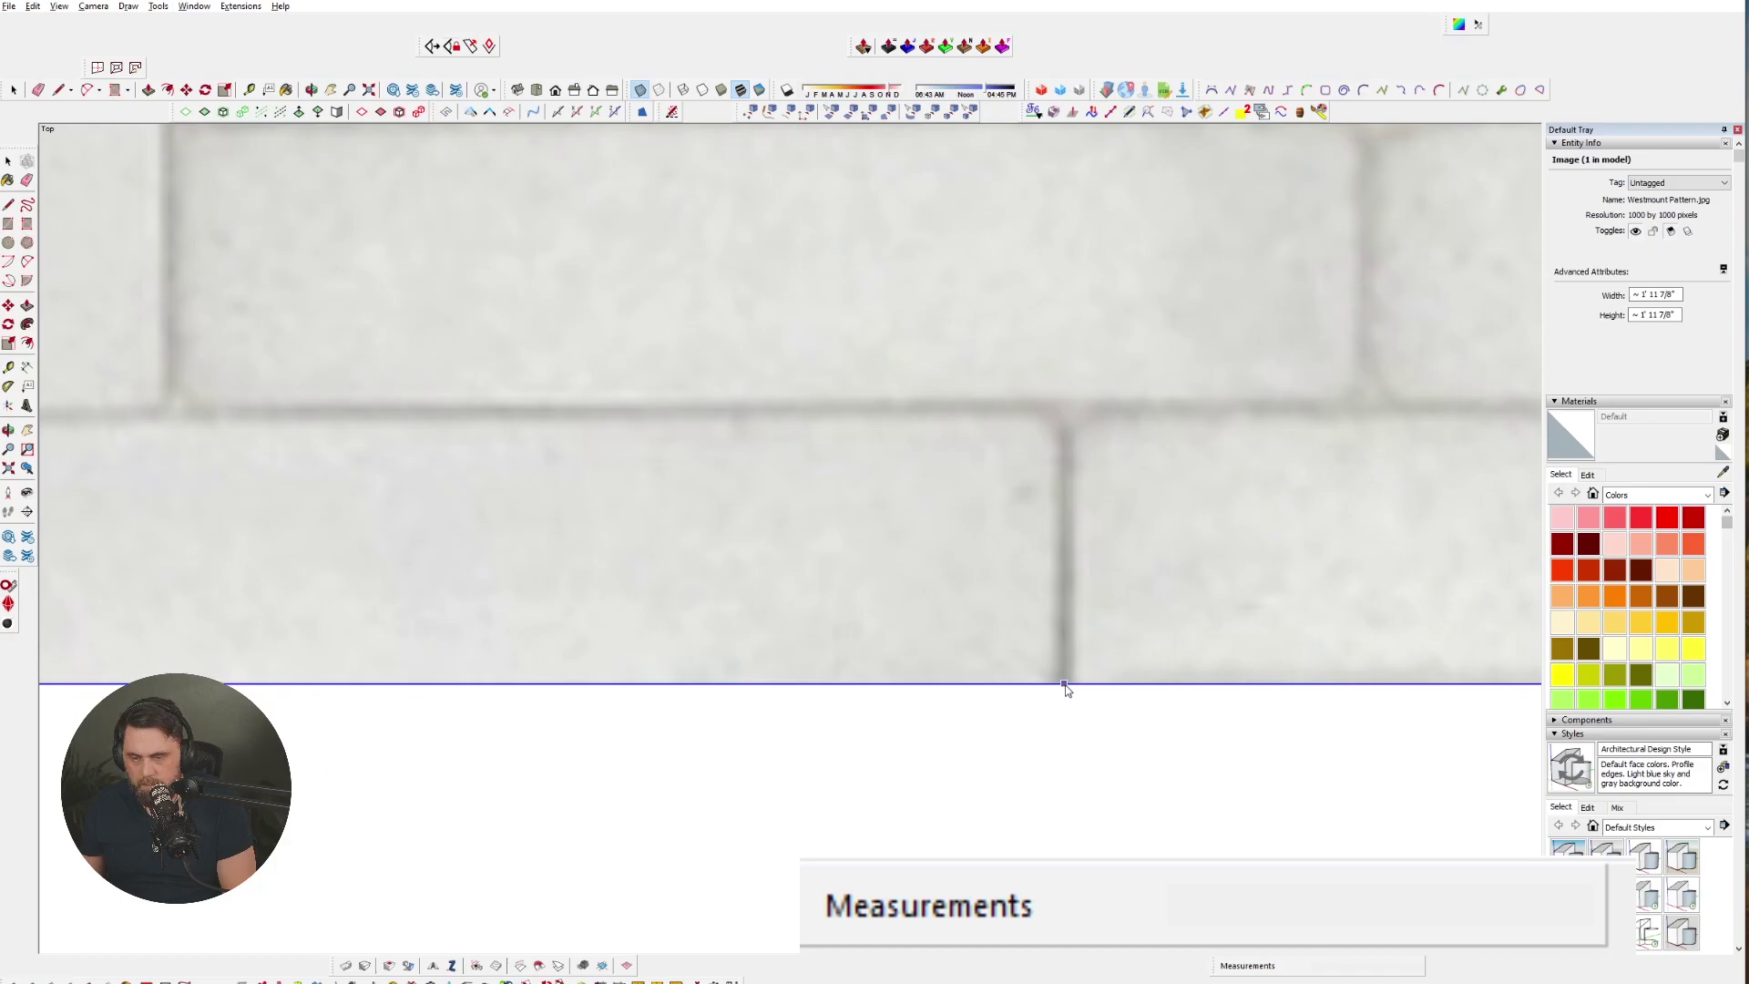
pyautogui.write('9 7/16')
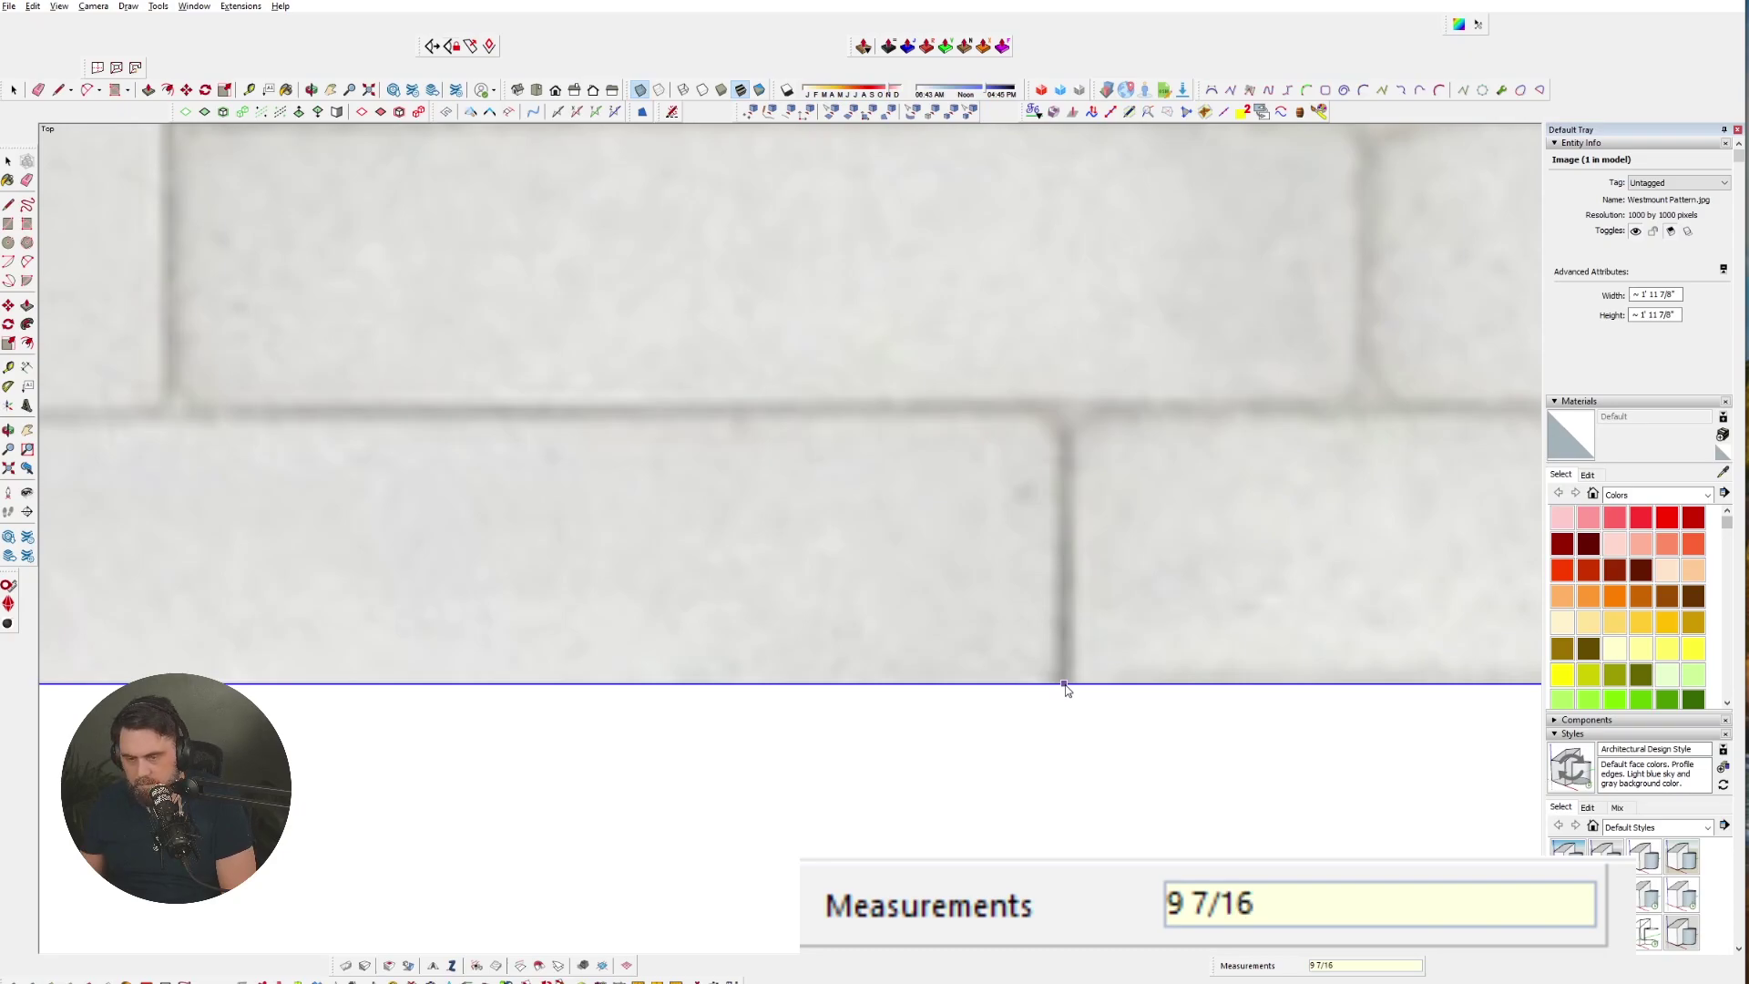
pyautogui.press('Return')
# - Move the Westmount Paver component about 5 7/16" onto the first full paver of the image's second row from the bottom
pyautogui.scroll(-10, 1016, 677)
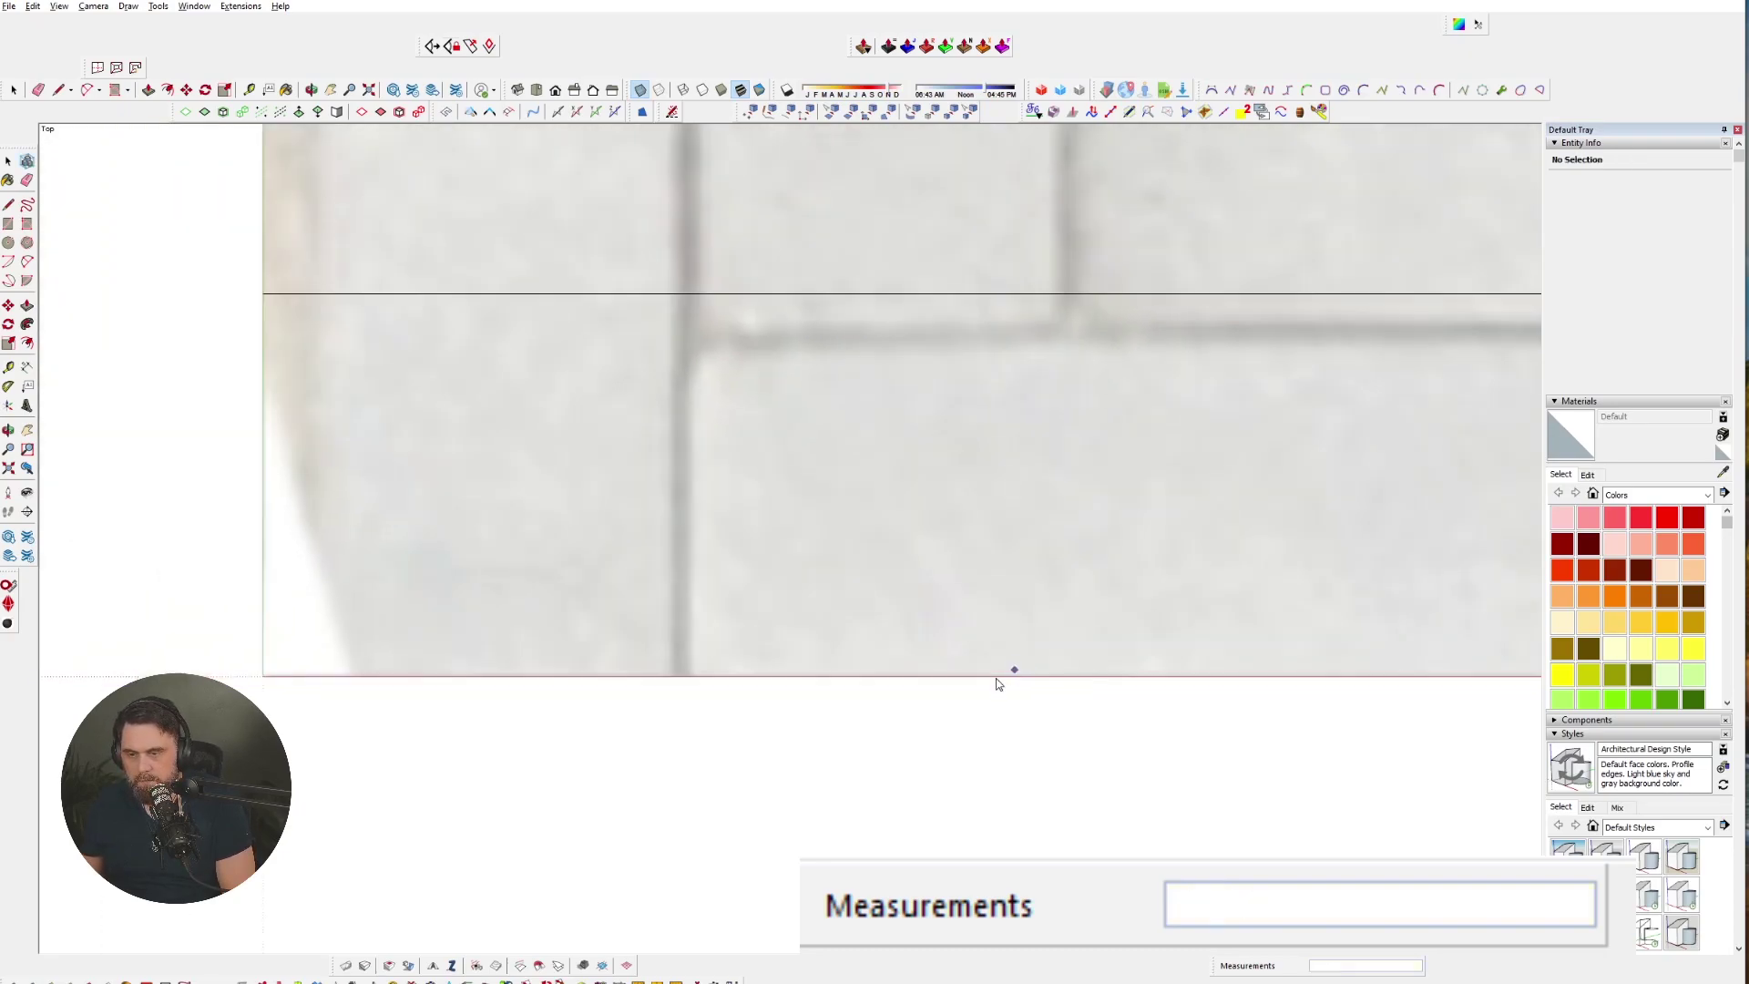
pyautogui.scroll(-1, 648, 689)
pyautogui.press('space')
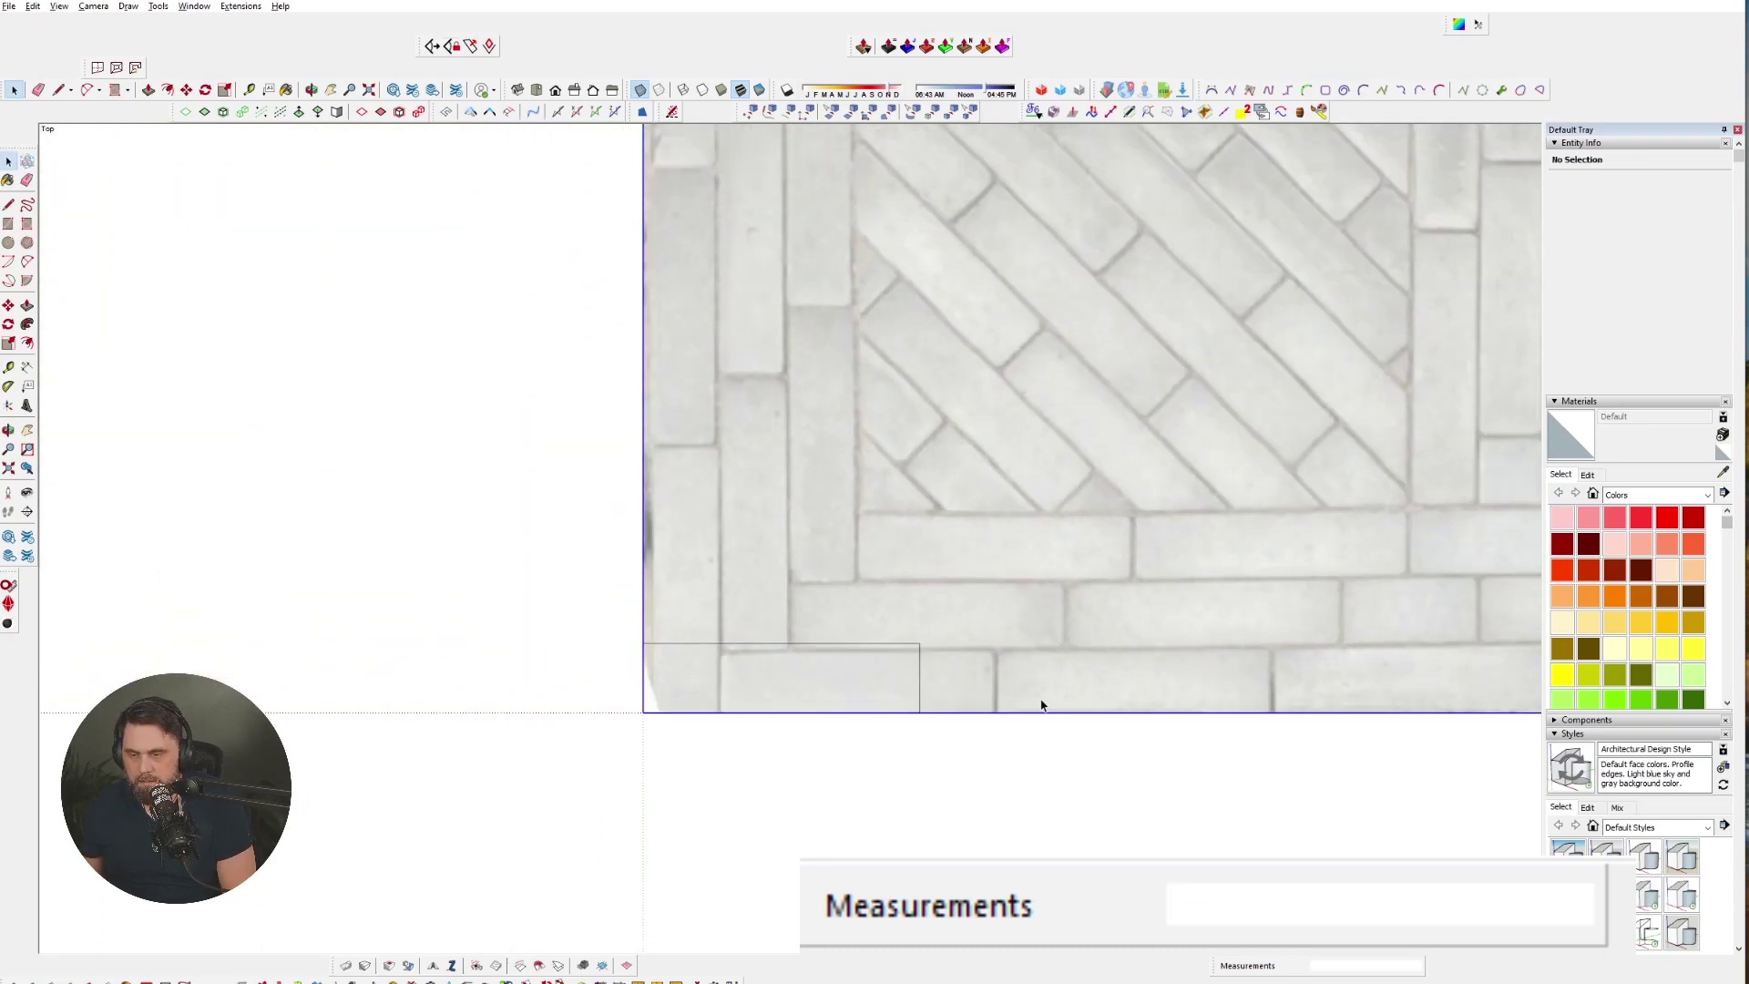
pyautogui.click(860, 697)
pyautogui.scroll(3, 870, 694)
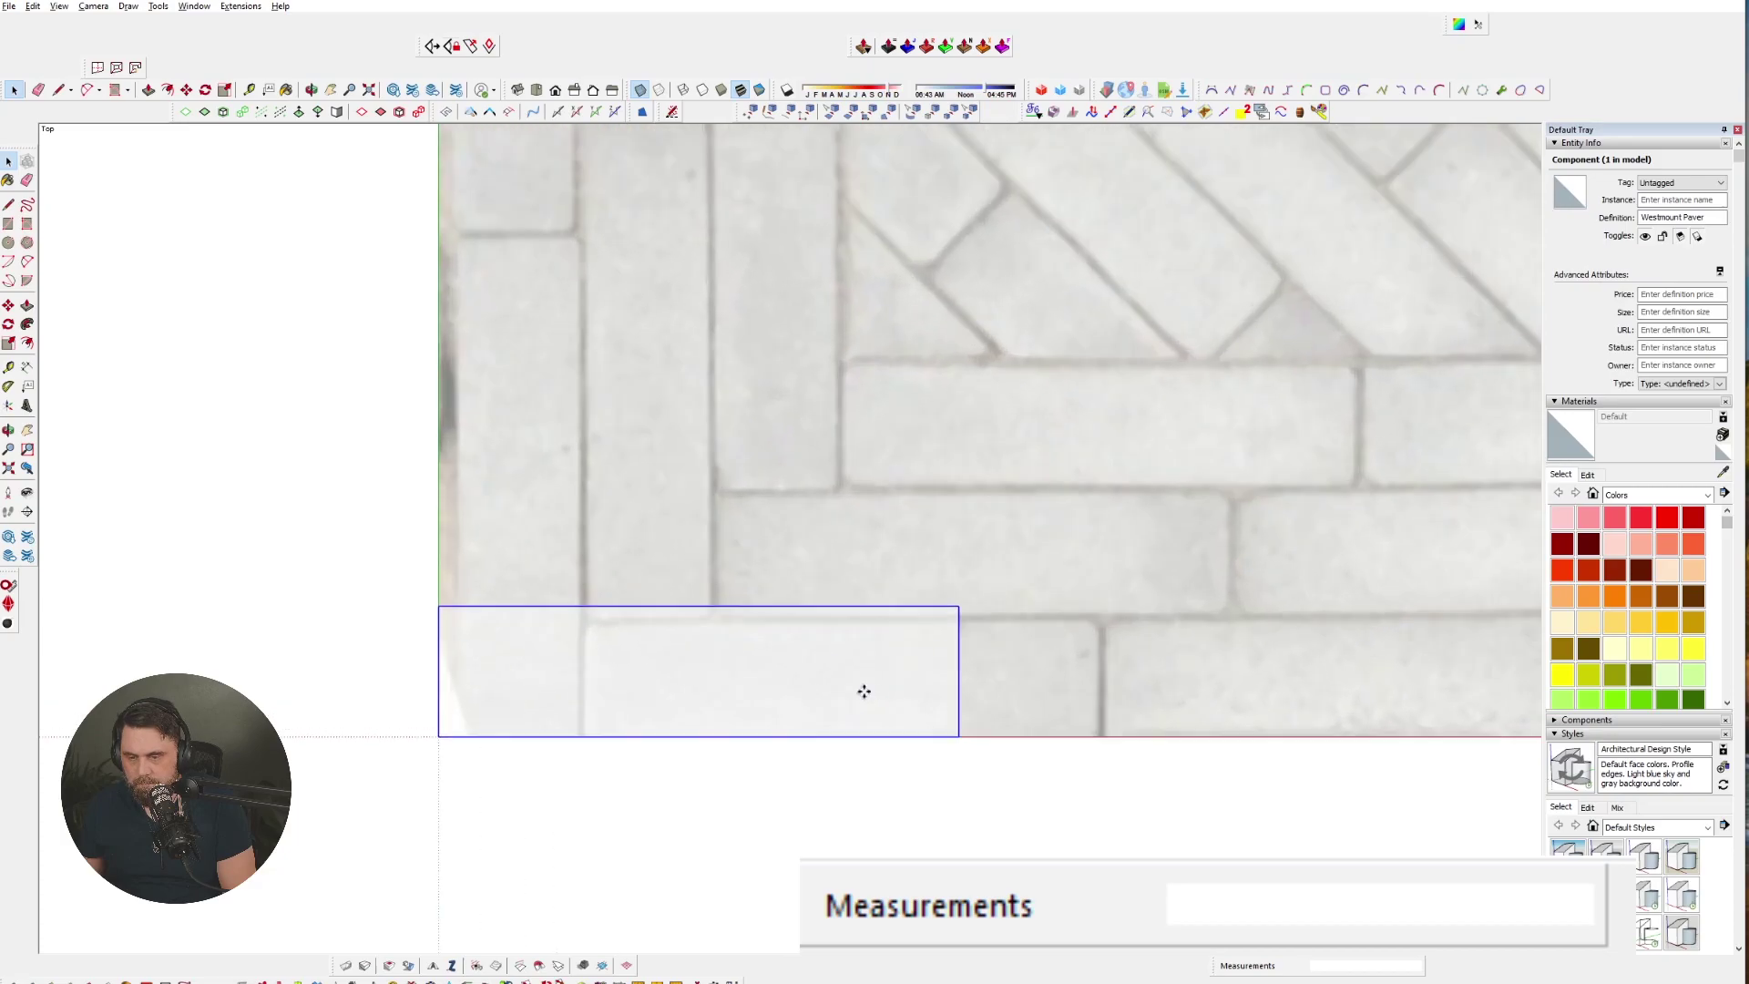
pyautogui.press('m')
pyautogui.click(854, 692)
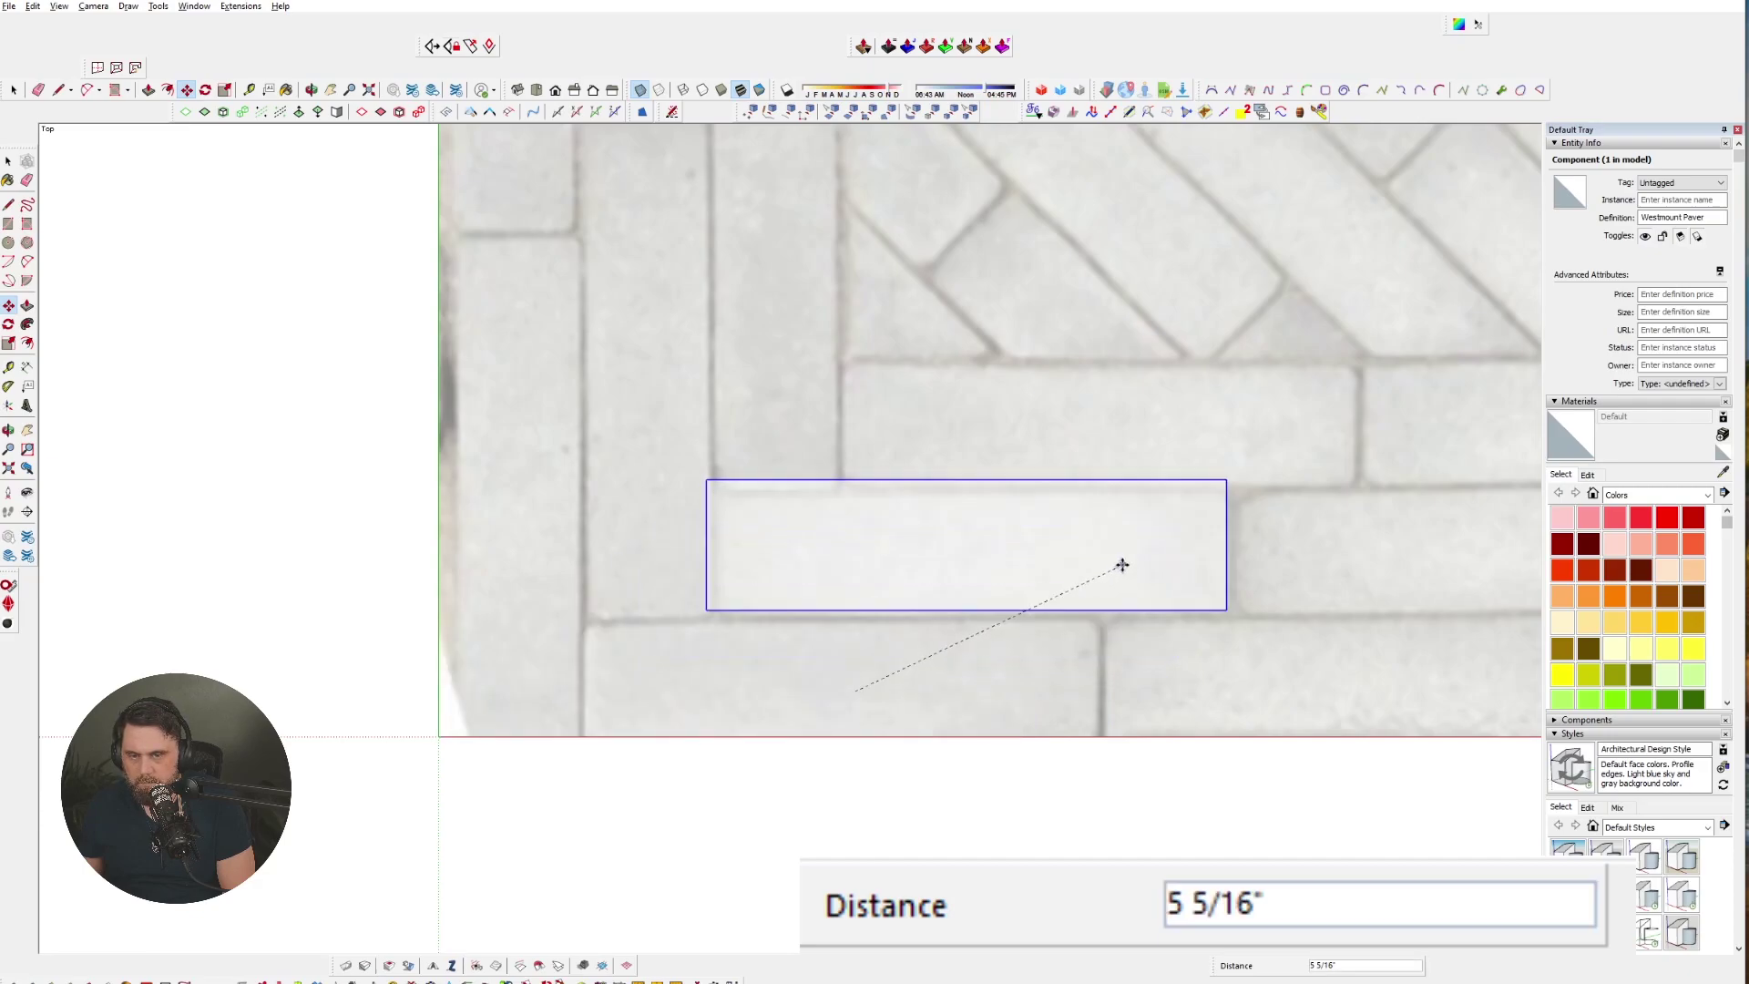
pyautogui.click(1132, 575)
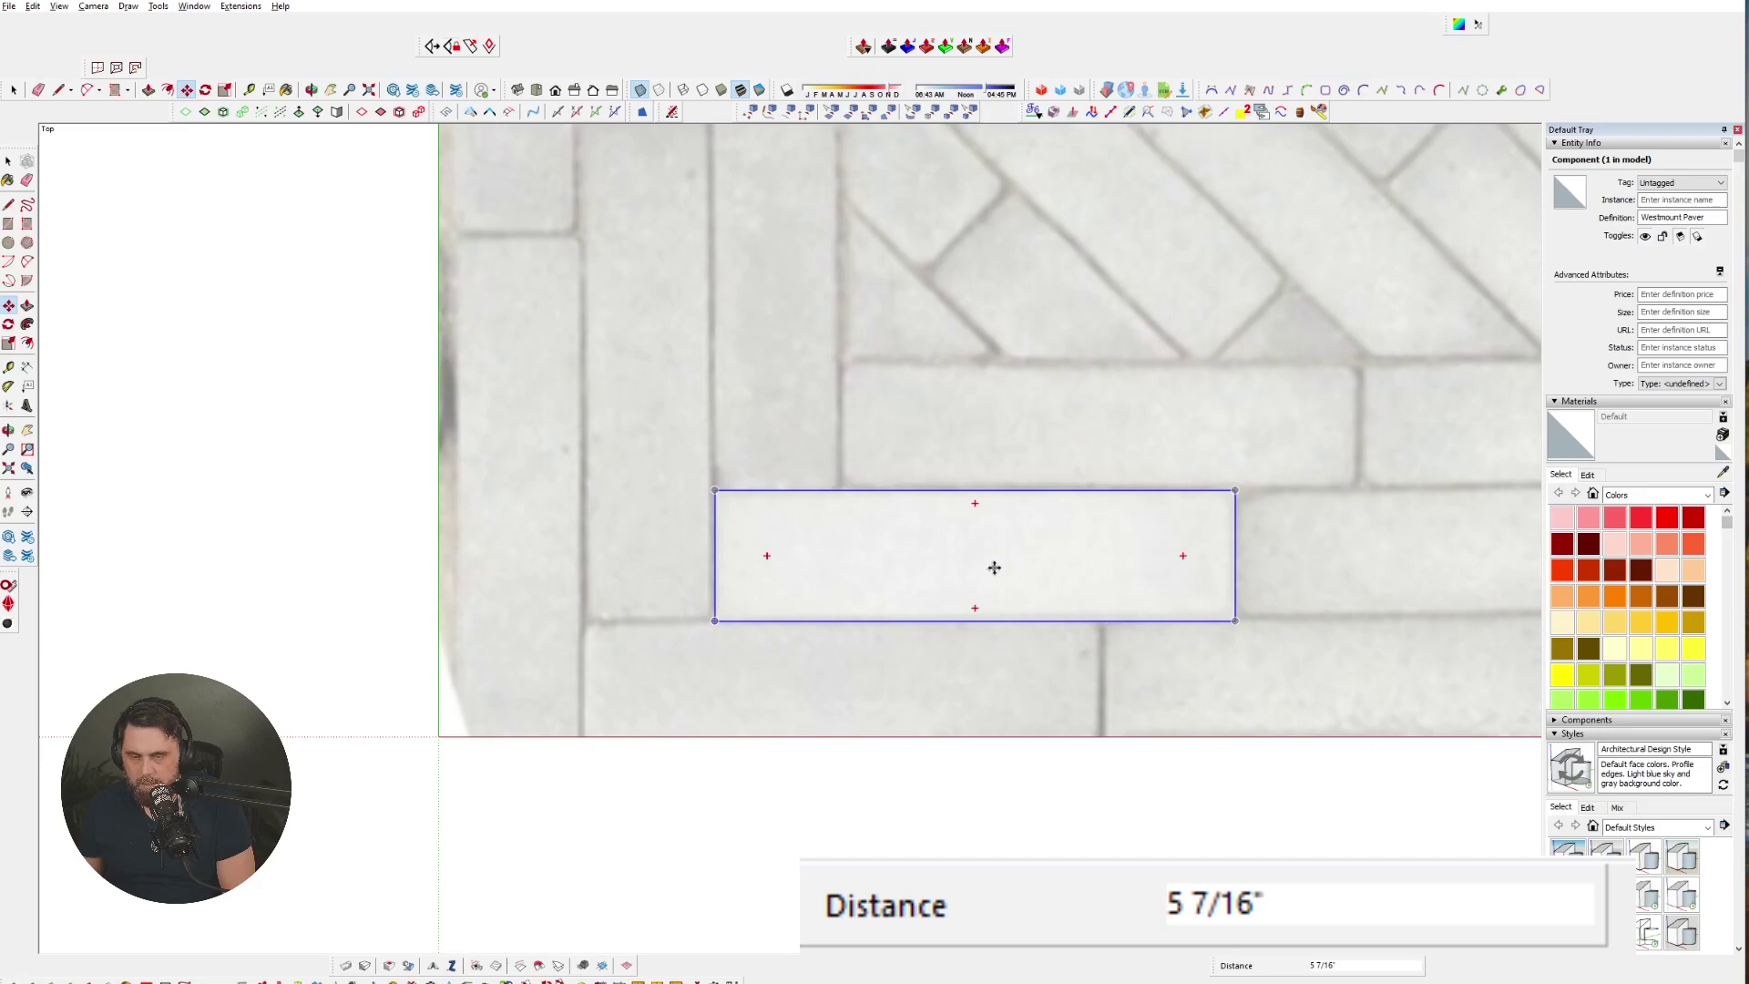
# - Scale the Westmount Paver component's short side to 0.89 along the green axis, about its centre
pyautogui.press('s')
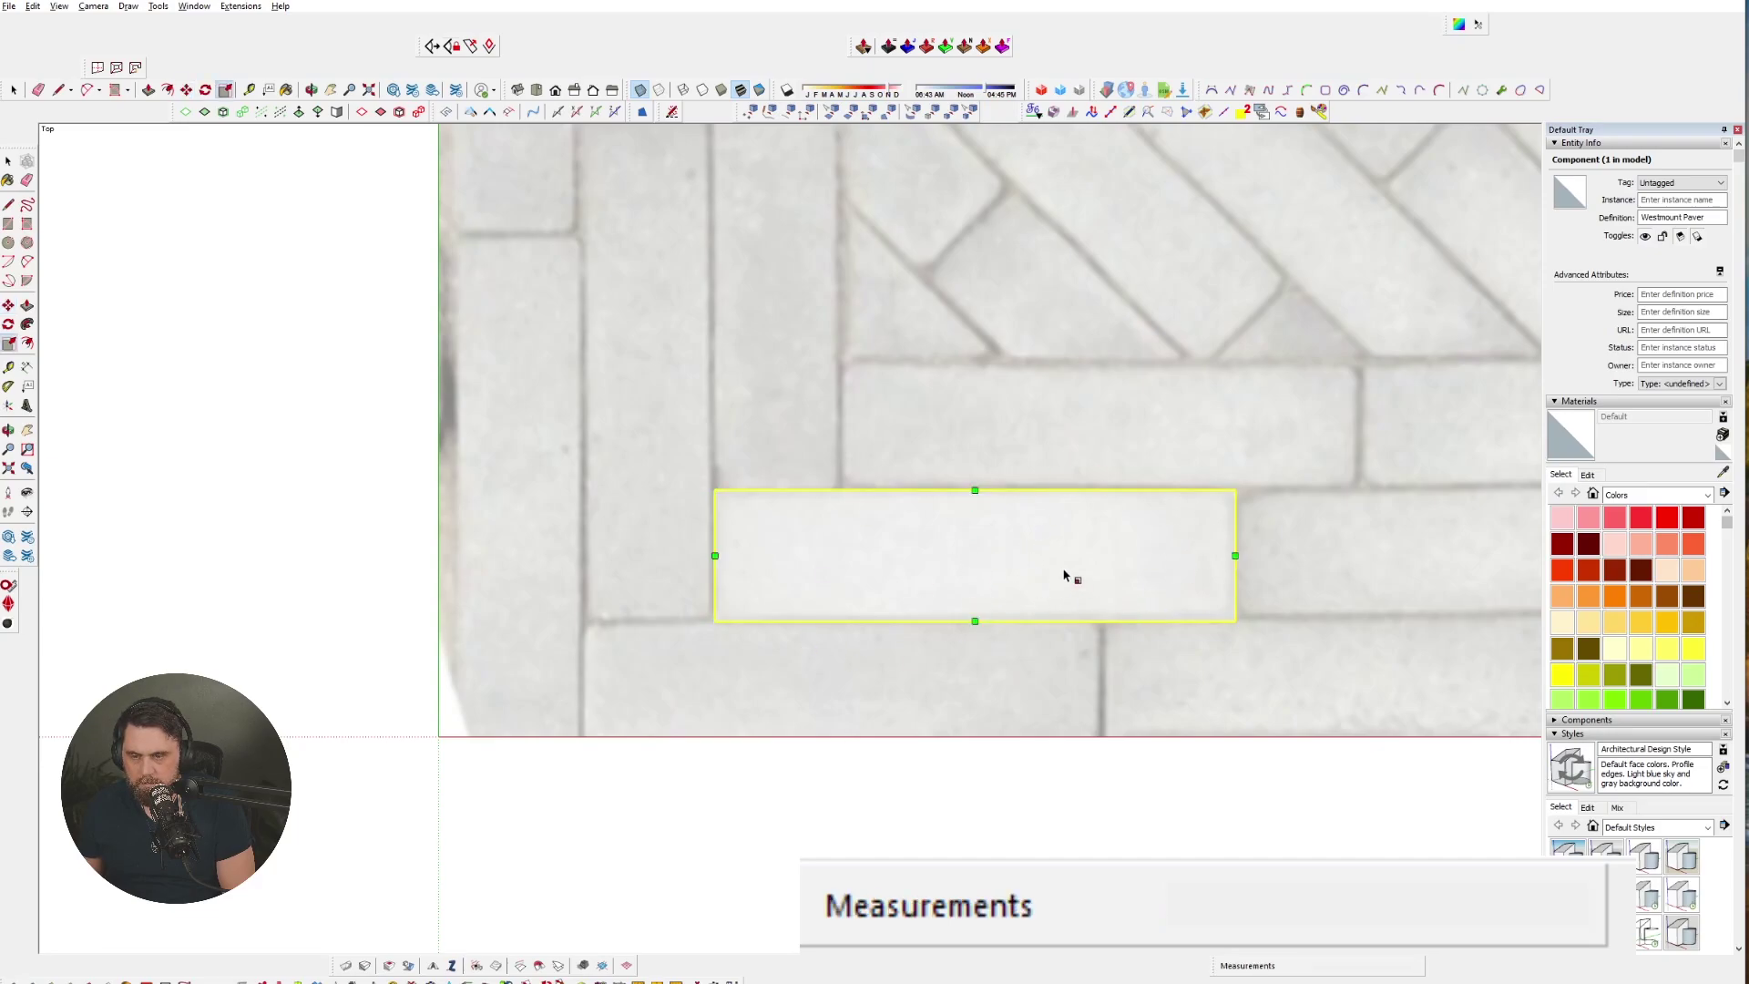
pyautogui.scroll(3, 997, 619)
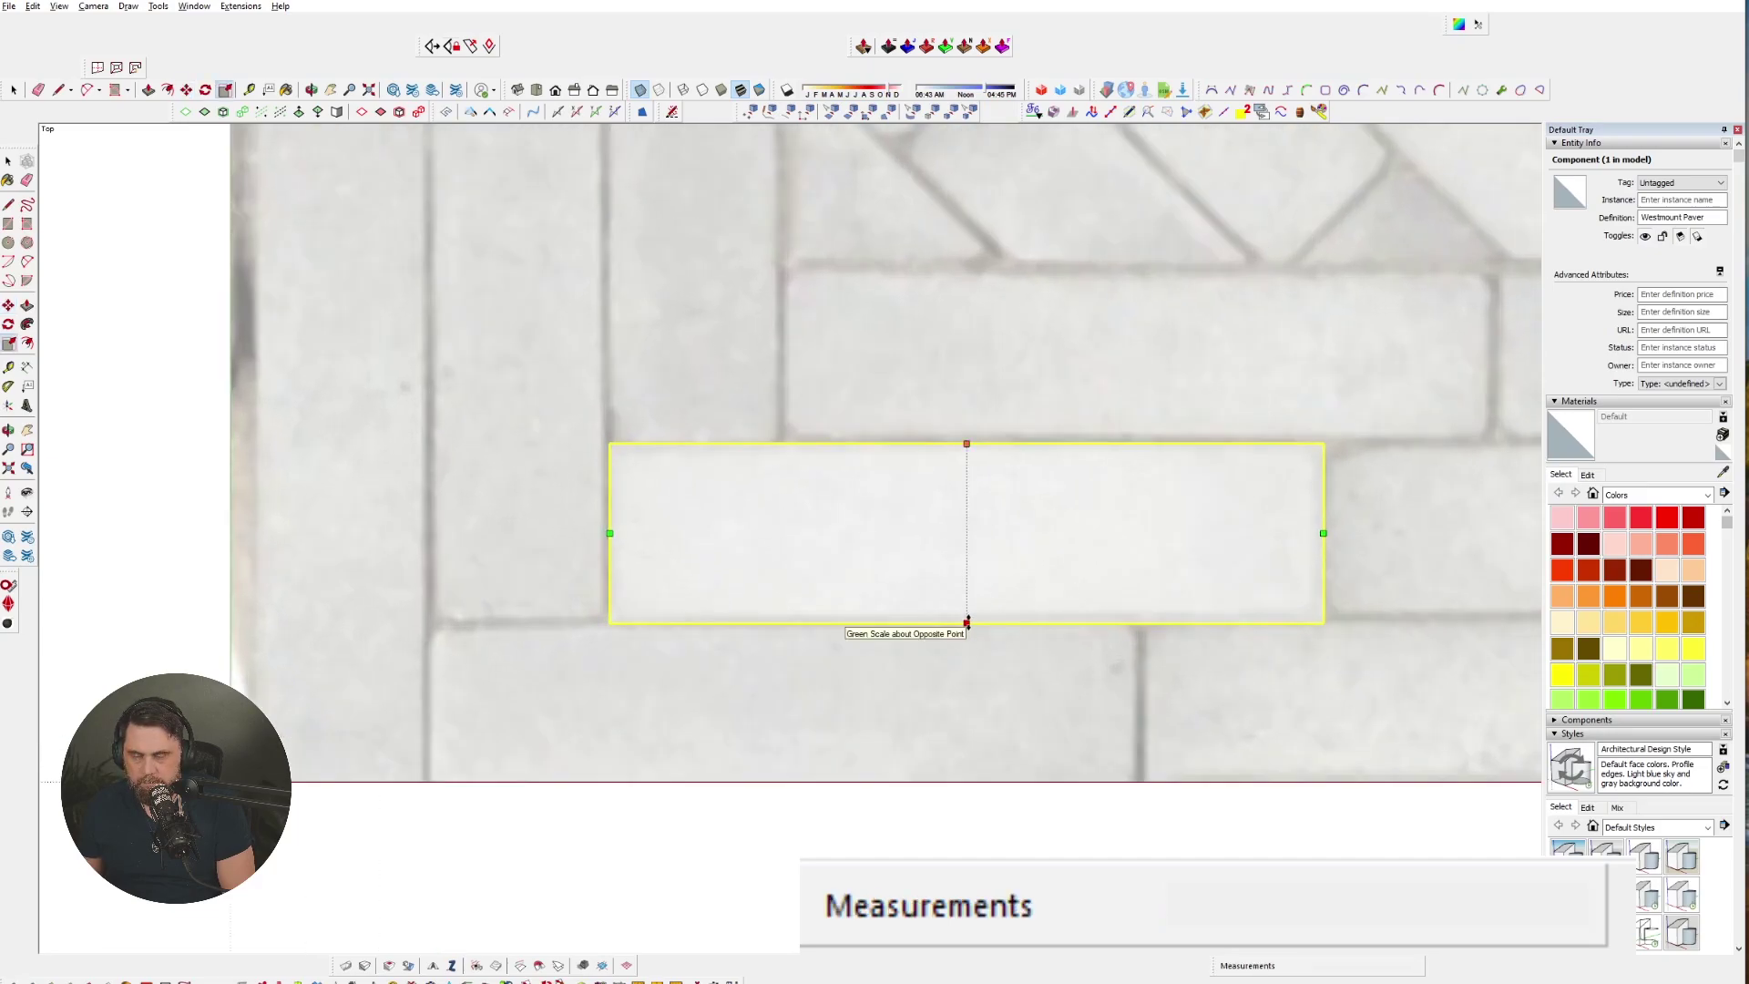
pyautogui.click(970, 622)
pyautogui.press('ctrl')
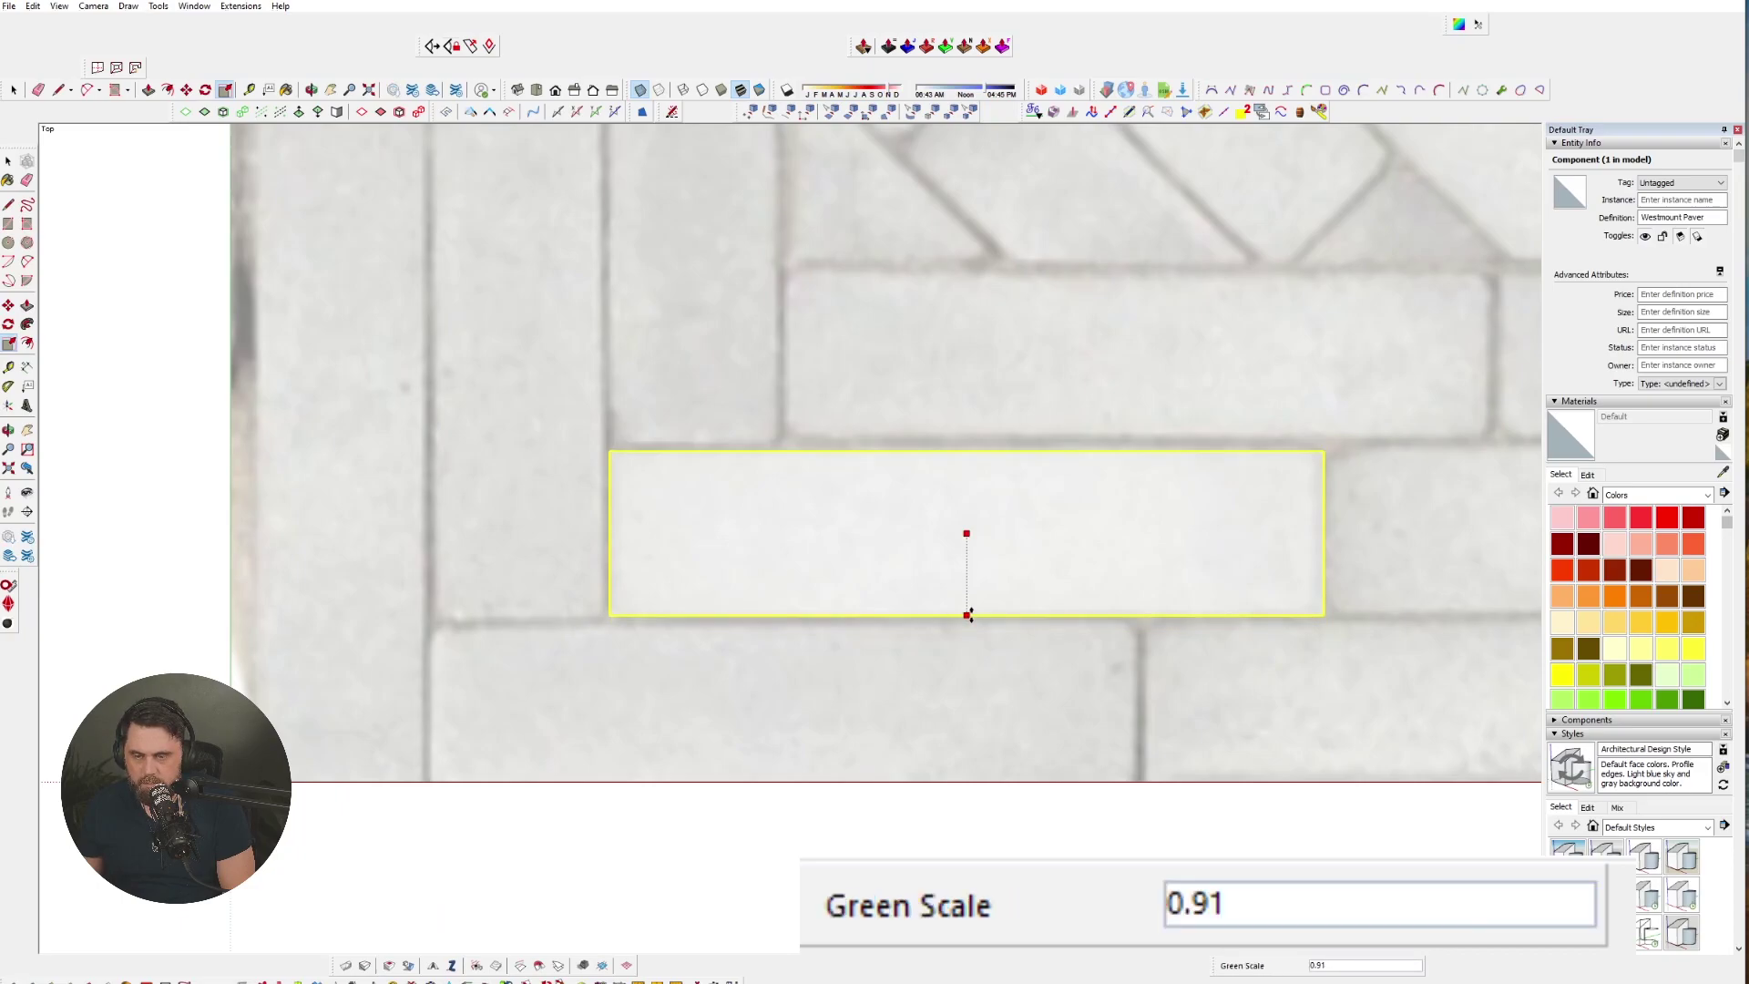
pyautogui.press('Escape')
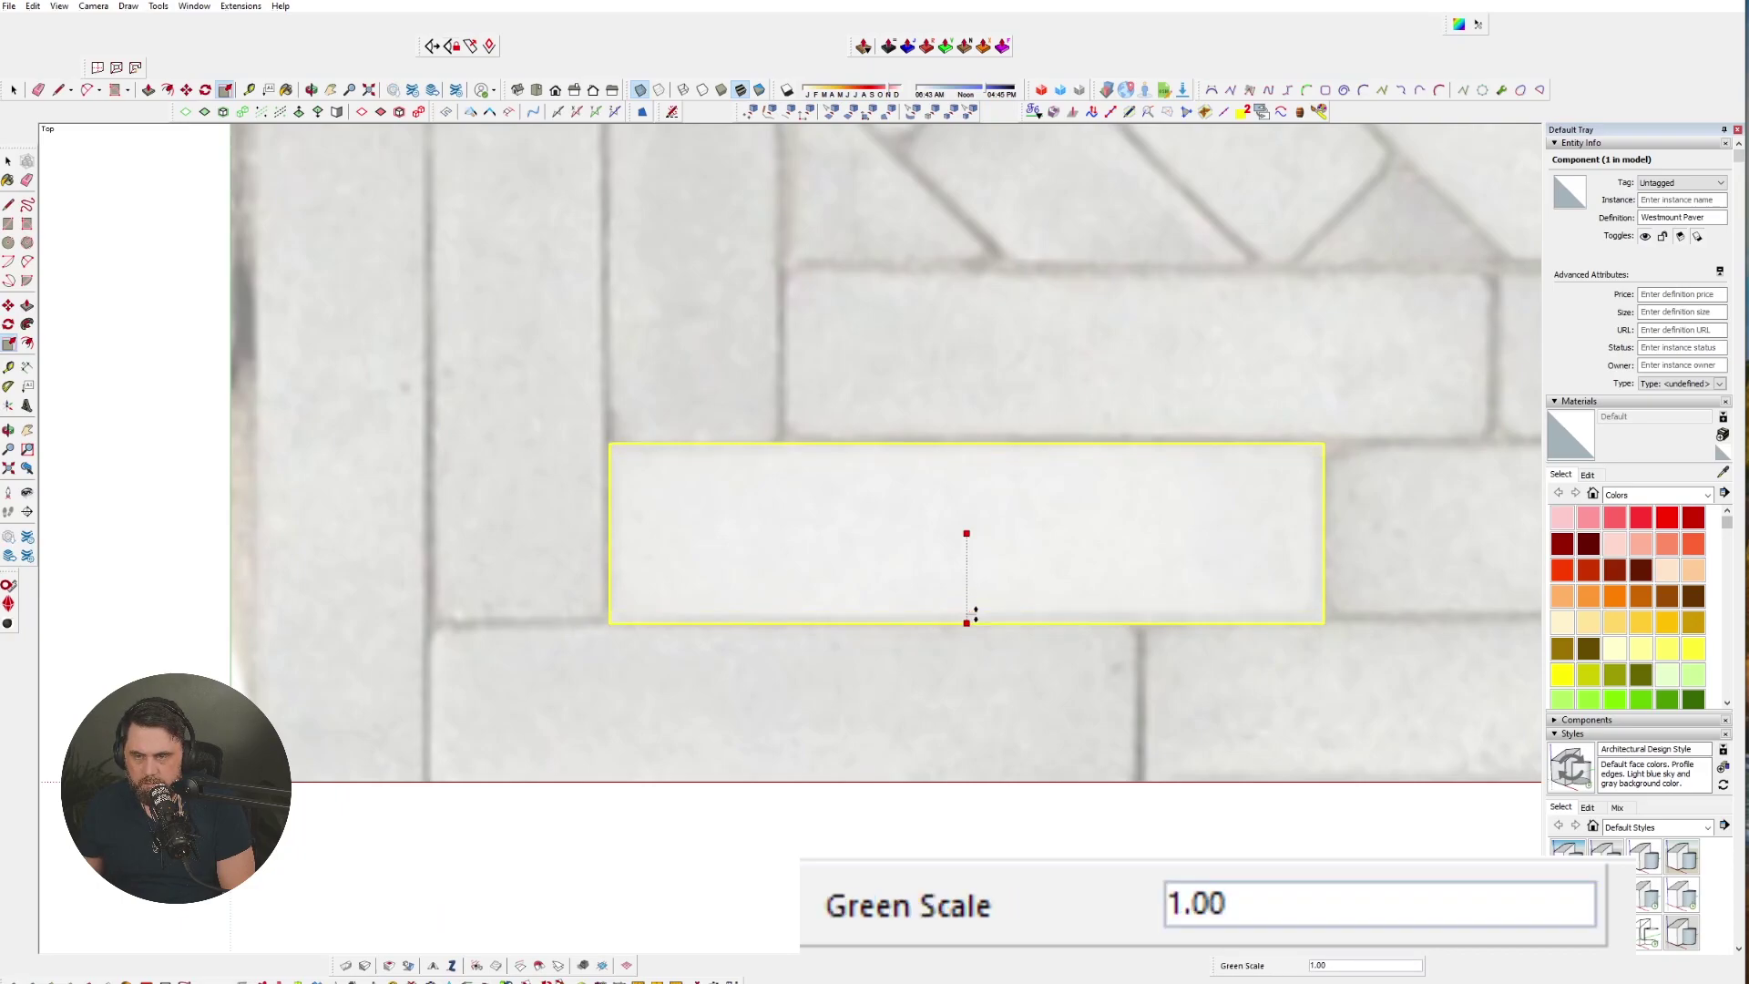
pyautogui.click(975, 616)
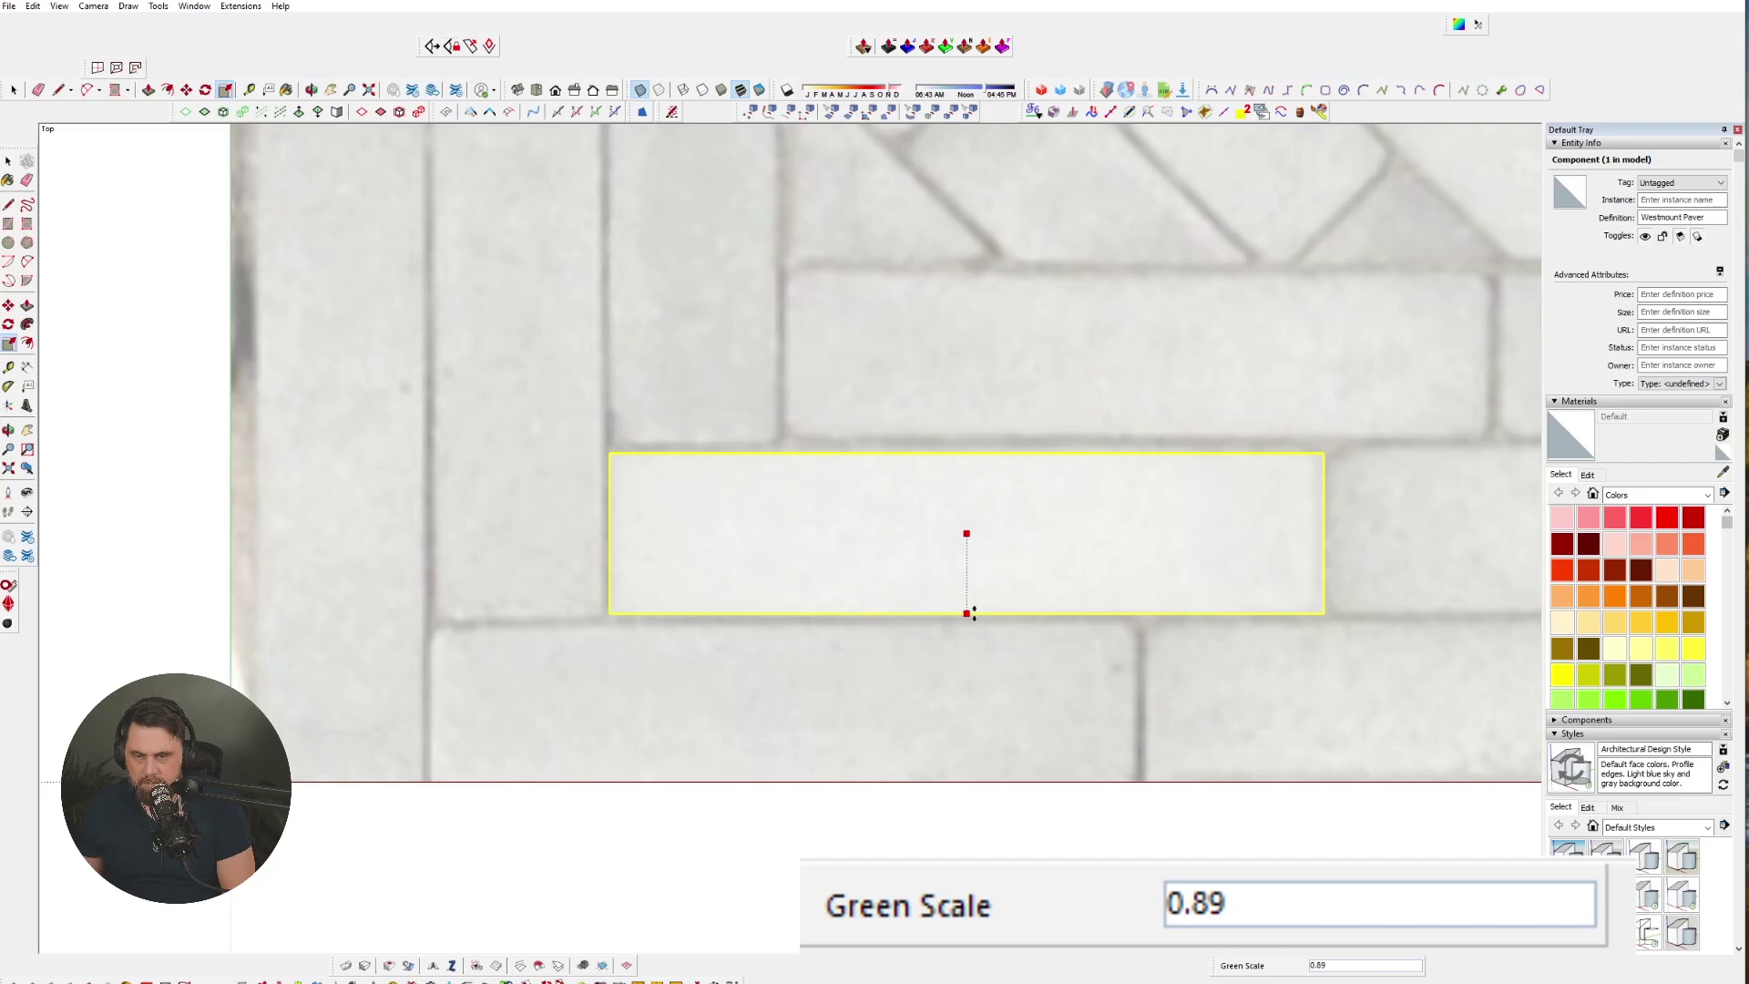
pyautogui.click(973, 613)
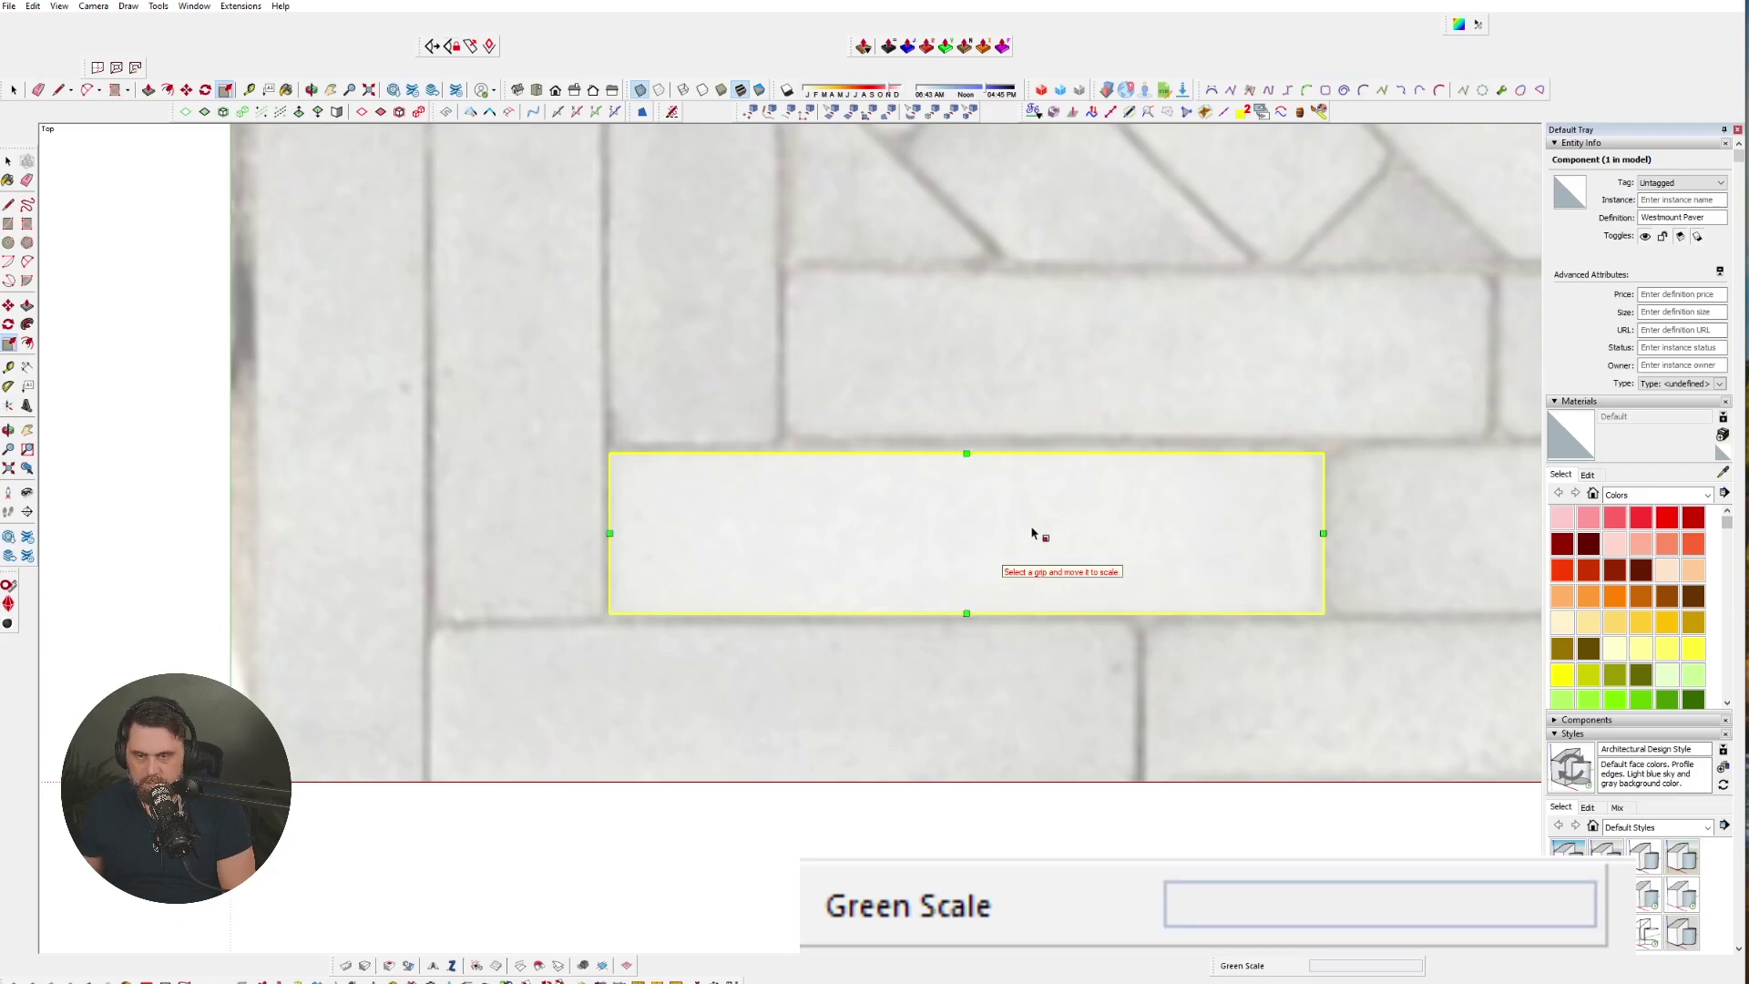
pyautogui.press('space')
pyautogui.click(1085, 509)
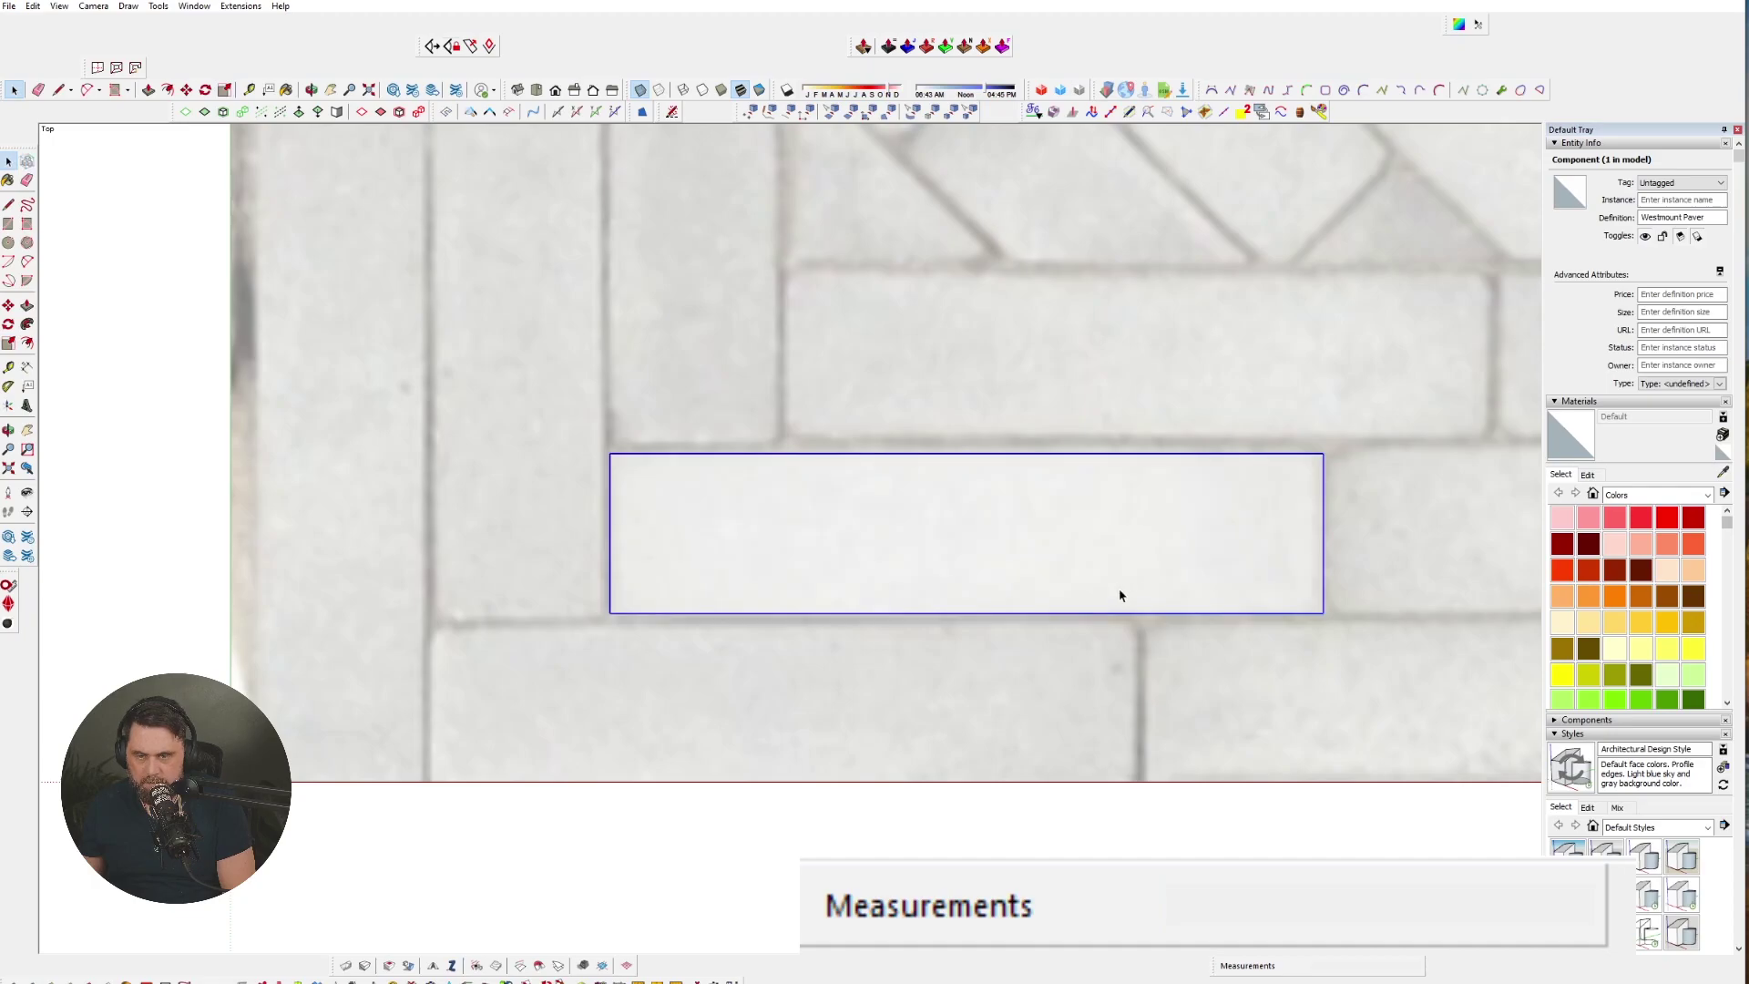
pyautogui.press('s')
pyautogui.press('space')
# - Turn off X-ray display and move the paver about 3 3/16" onto the first horizontal paver in the image's bottom row
pyautogui.scroll(-8, 746, 726)
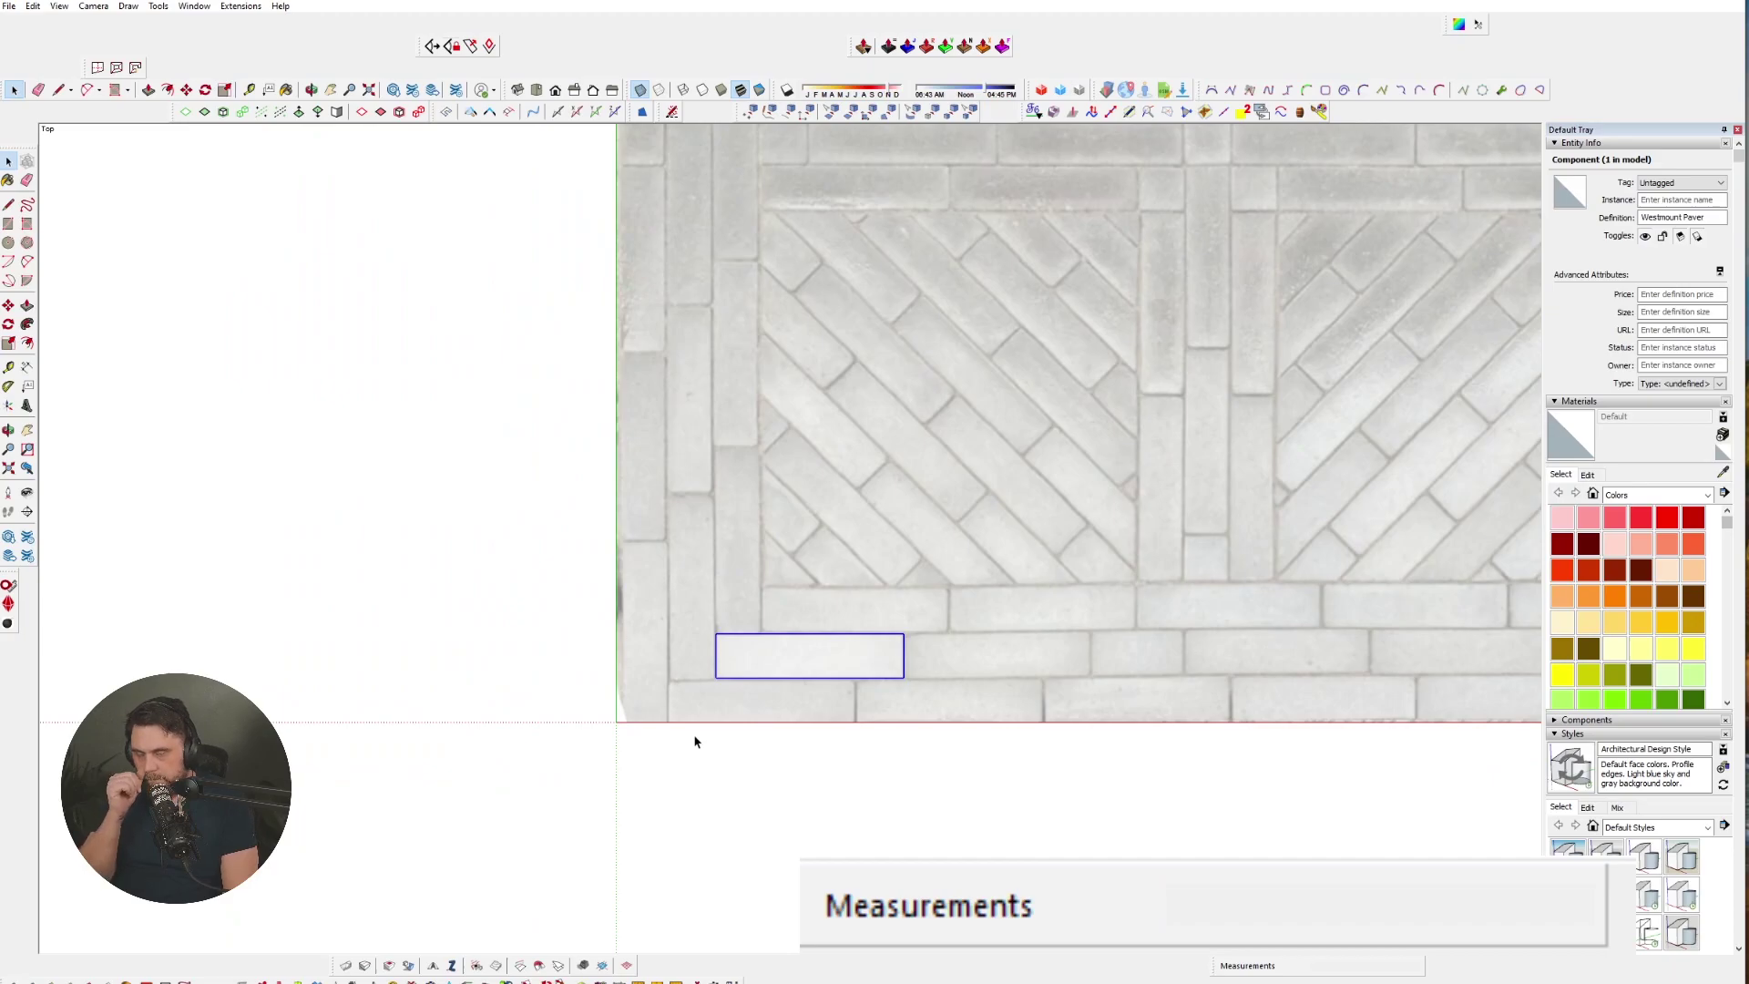
pyautogui.scroll(-4, 696, 738)
pyautogui.scroll(7, 773, 734)
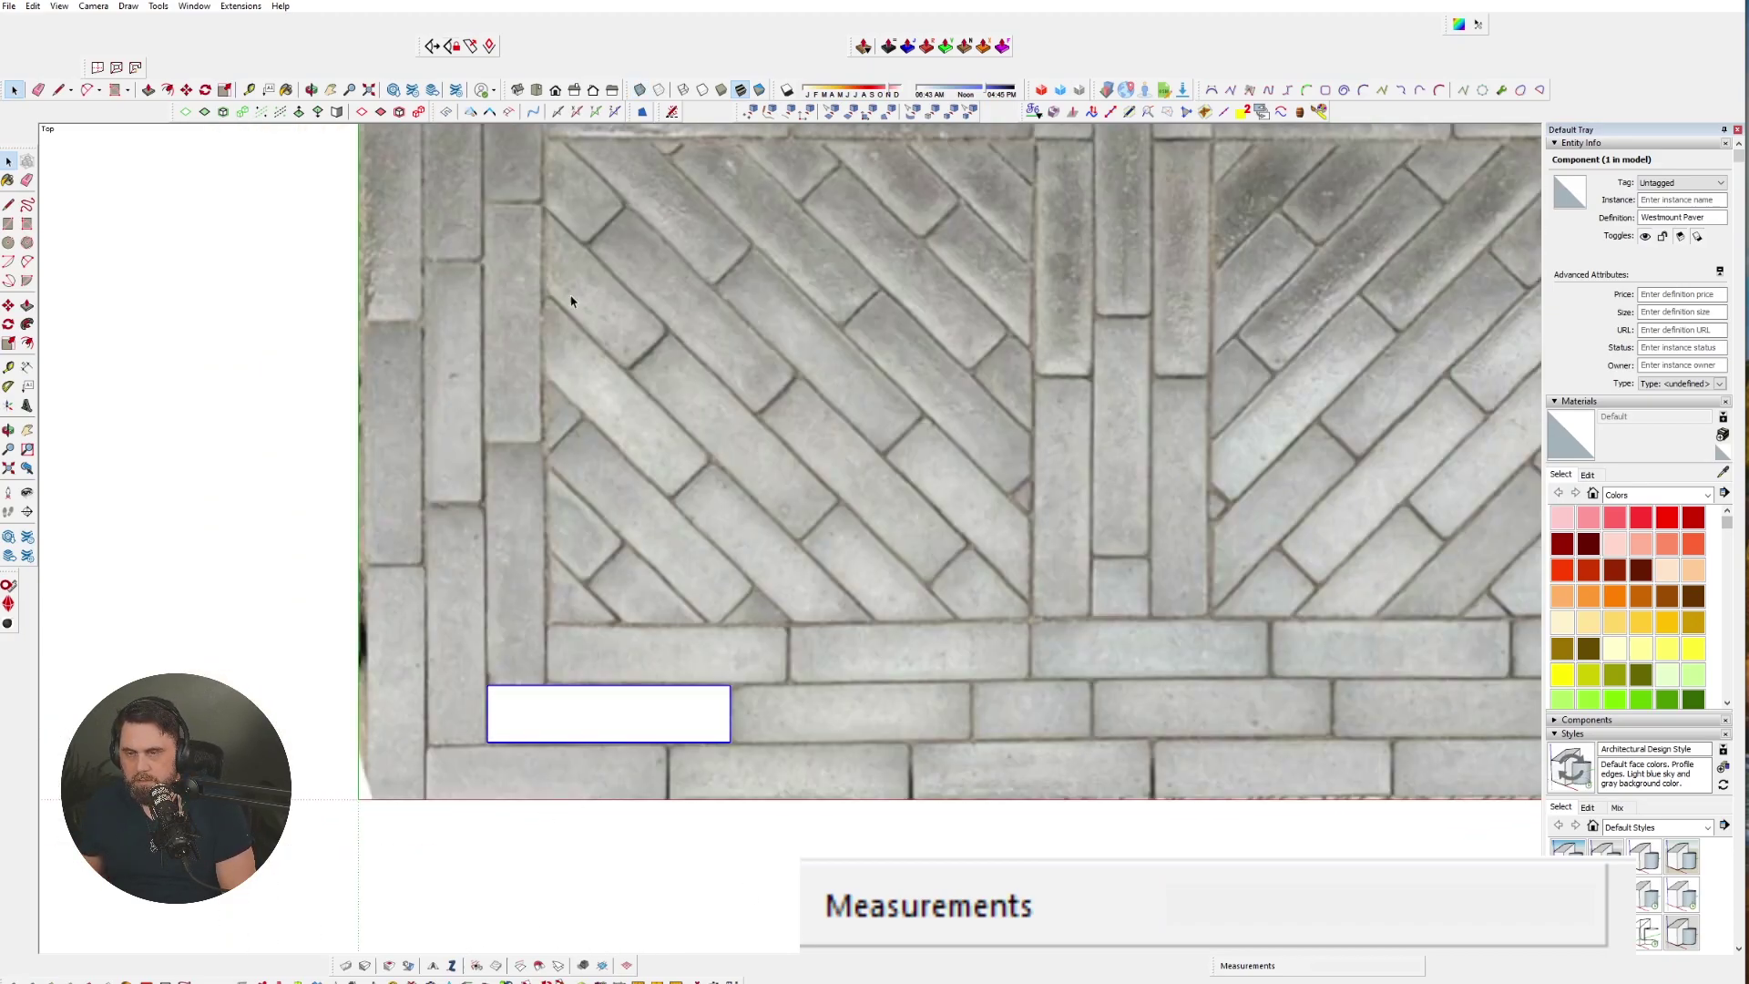
pyautogui.scroll(-5, 665, 574)
pyautogui.keyDown('shift'); pyautogui.moveTo(761, 646); pyautogui.dragTo(723, 810, button='middle'); pyautogui.keyUp('shift')
pyautogui.scroll(3, 573, 777)
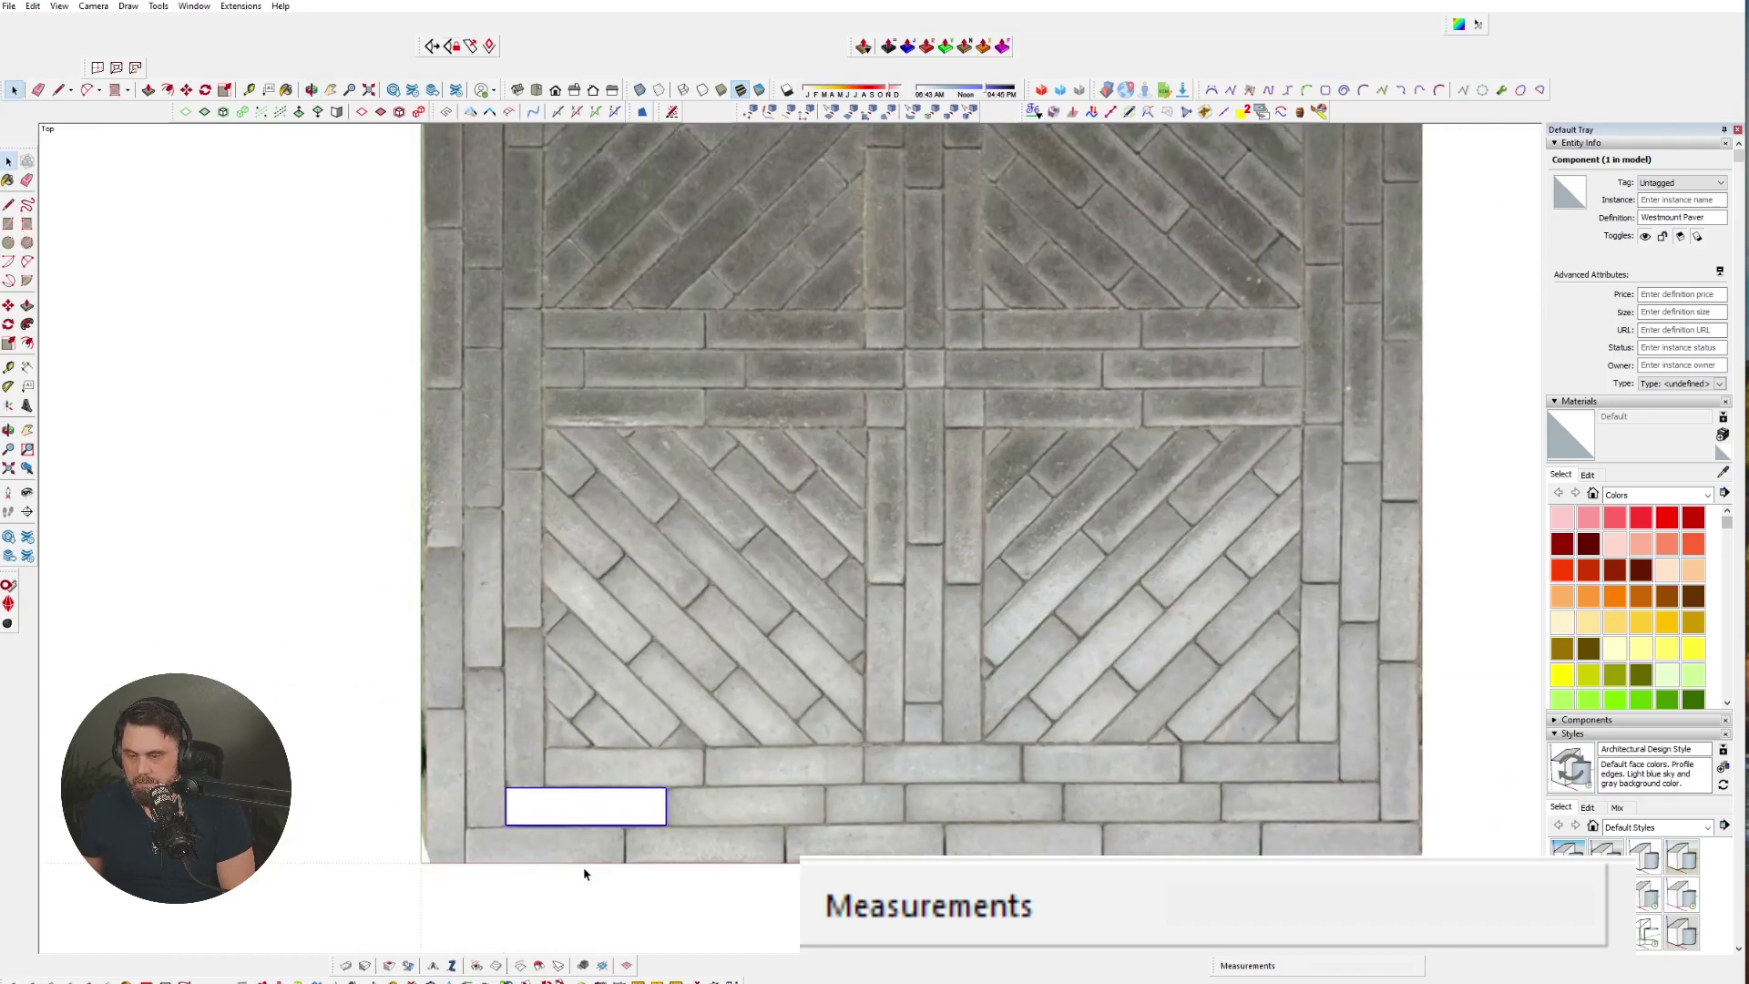
pyautogui.scroll(4, 582, 870)
pyautogui.press('m')
pyautogui.click(654, 797)
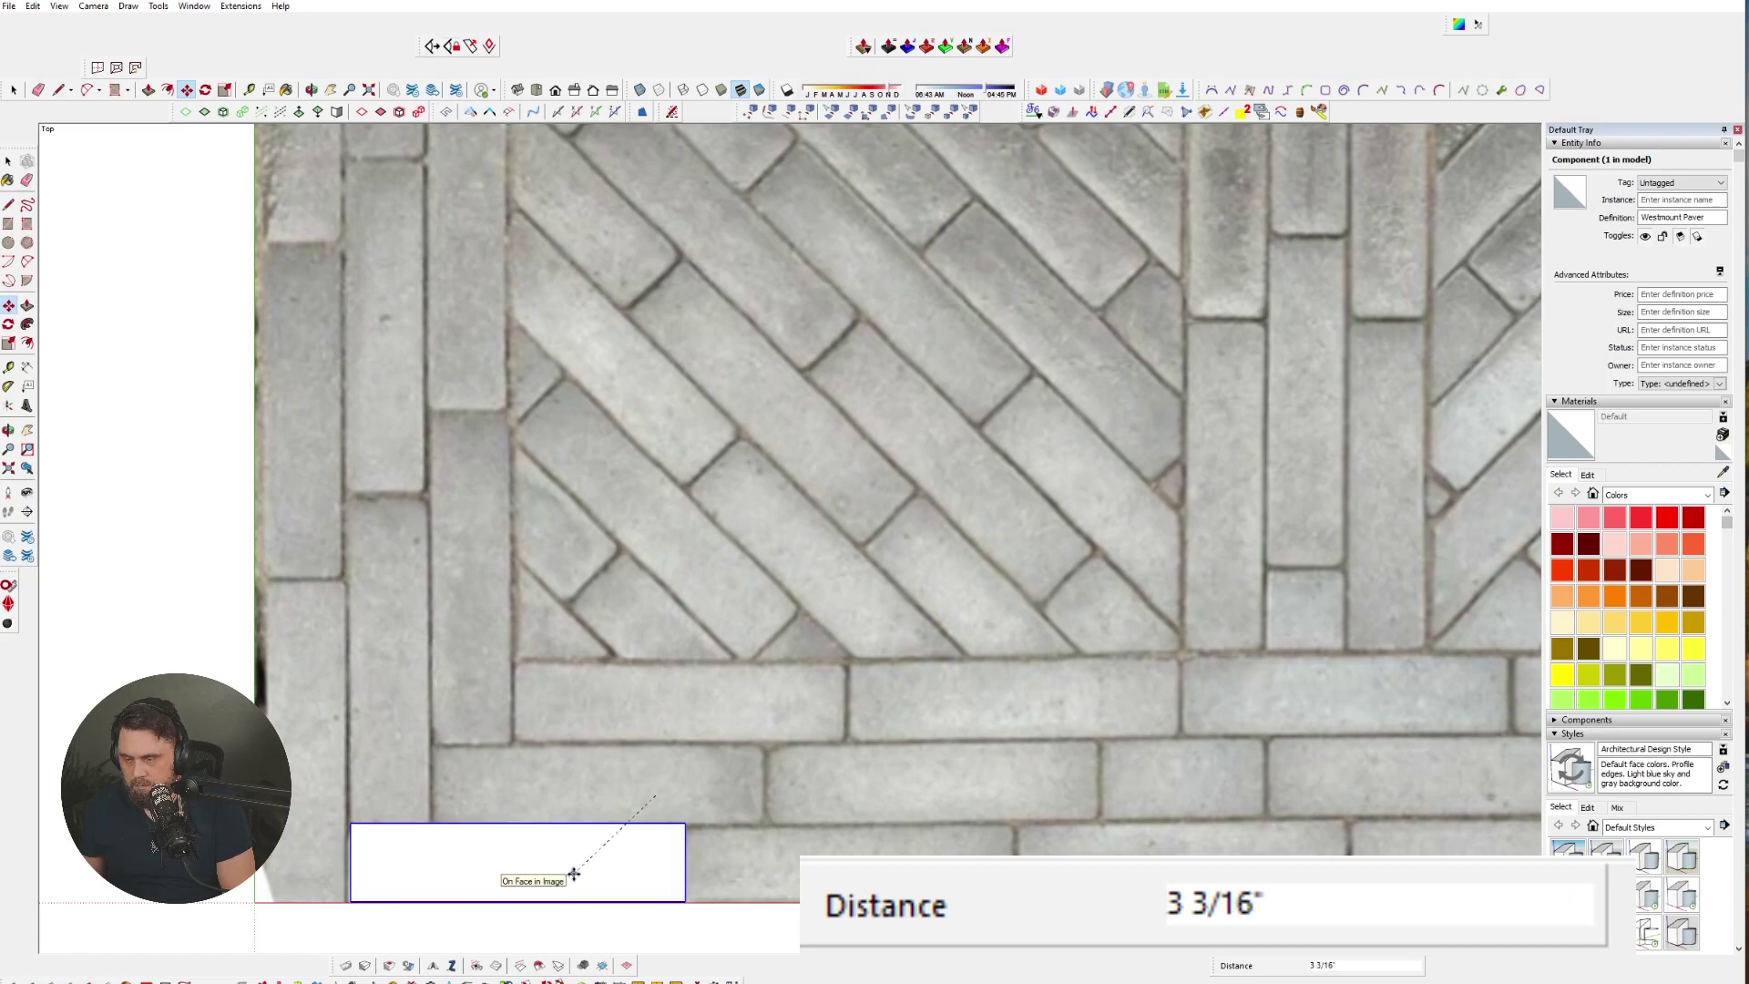
pyautogui.click(569, 873)
# - Rotate a copy of the paver about its lower-left corner until it stands vertical along the green axis
pyautogui.press('q')
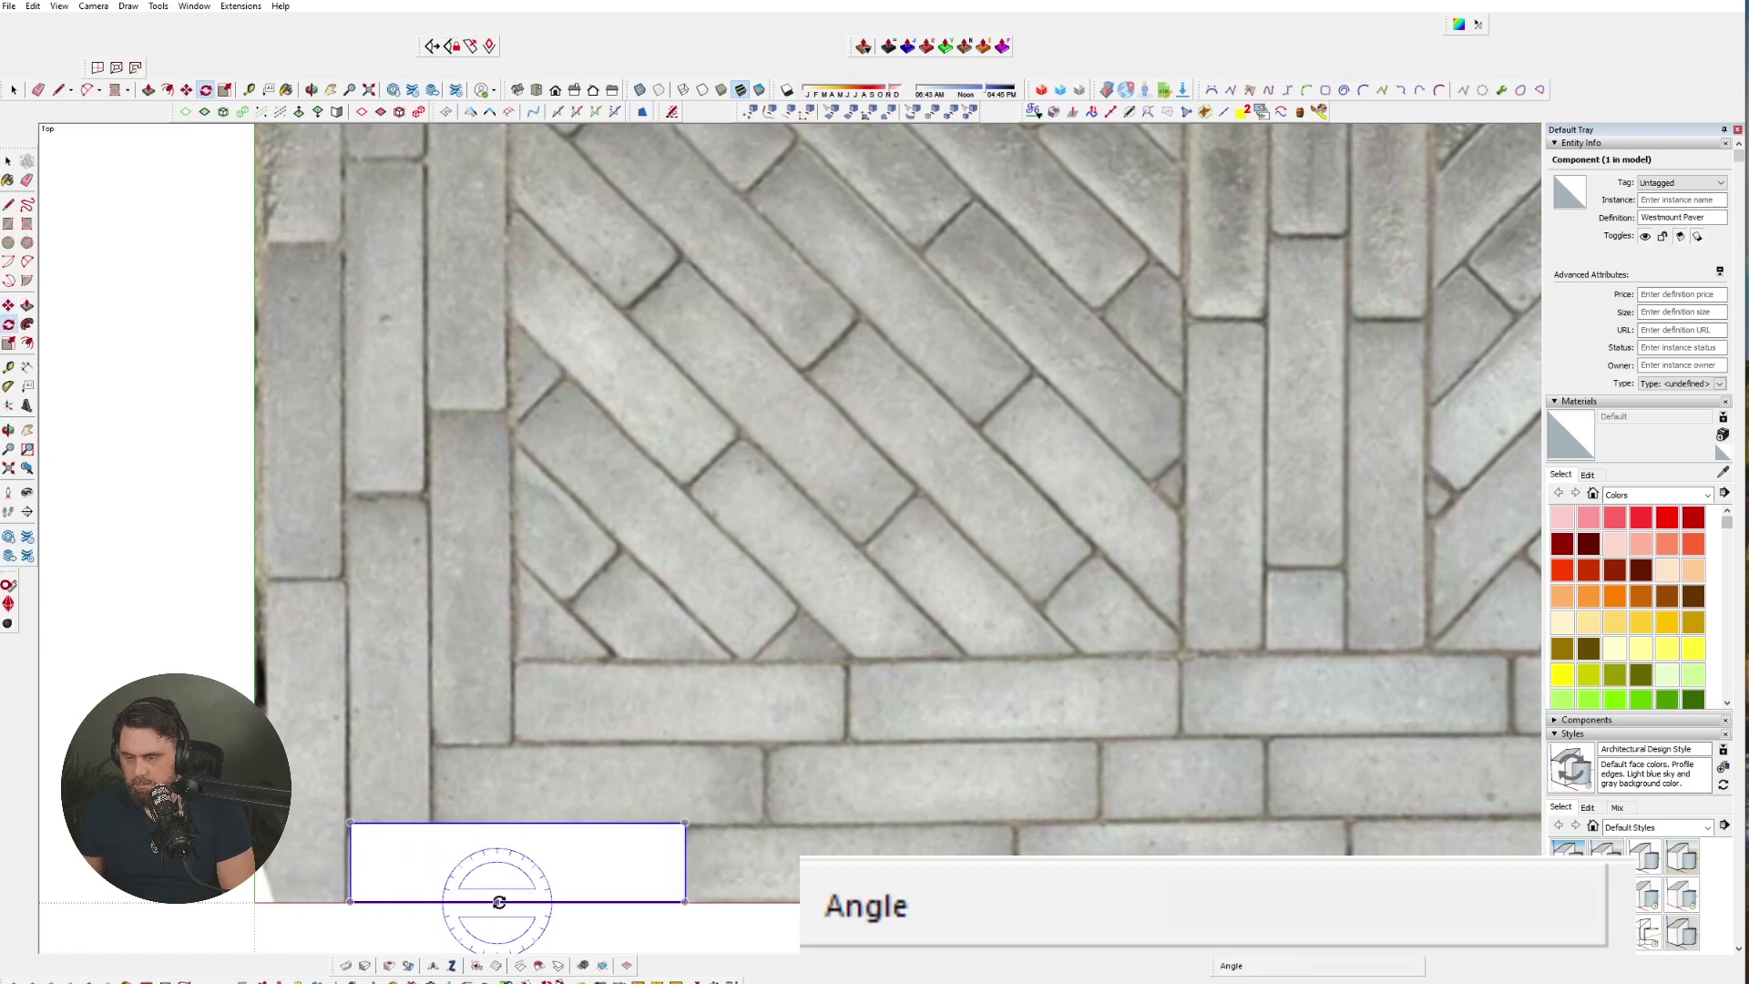
pyautogui.click(352, 902)
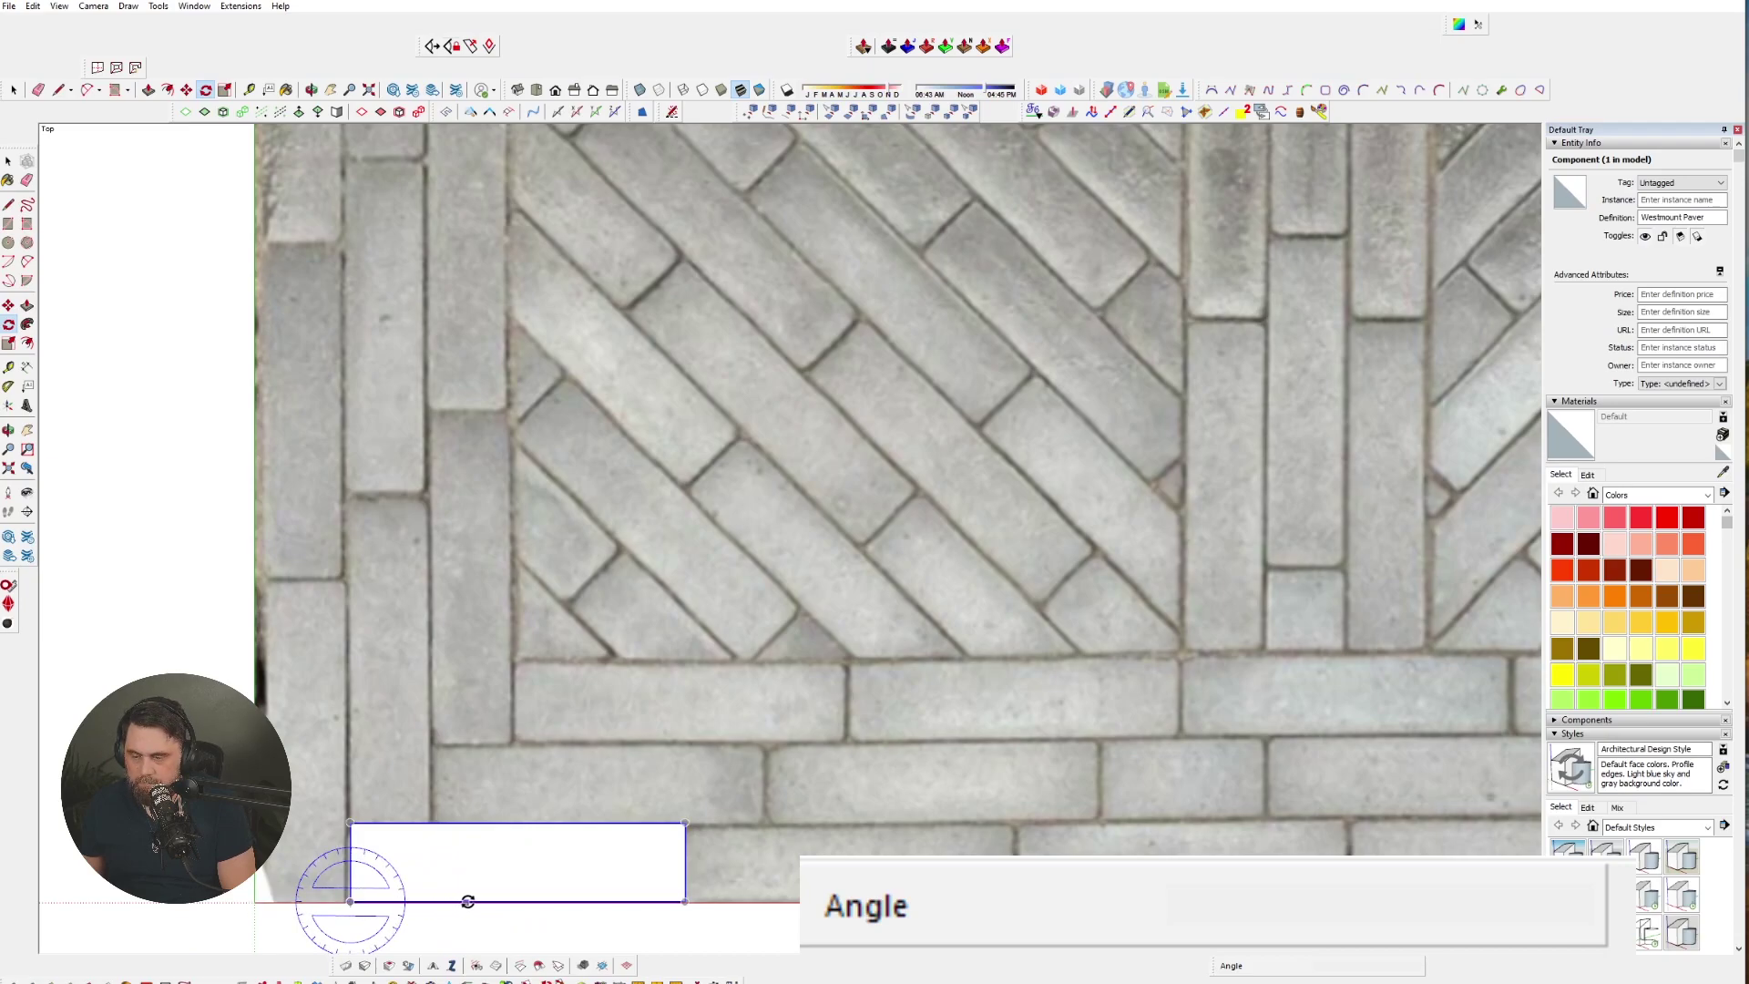
pyautogui.click(683, 902)
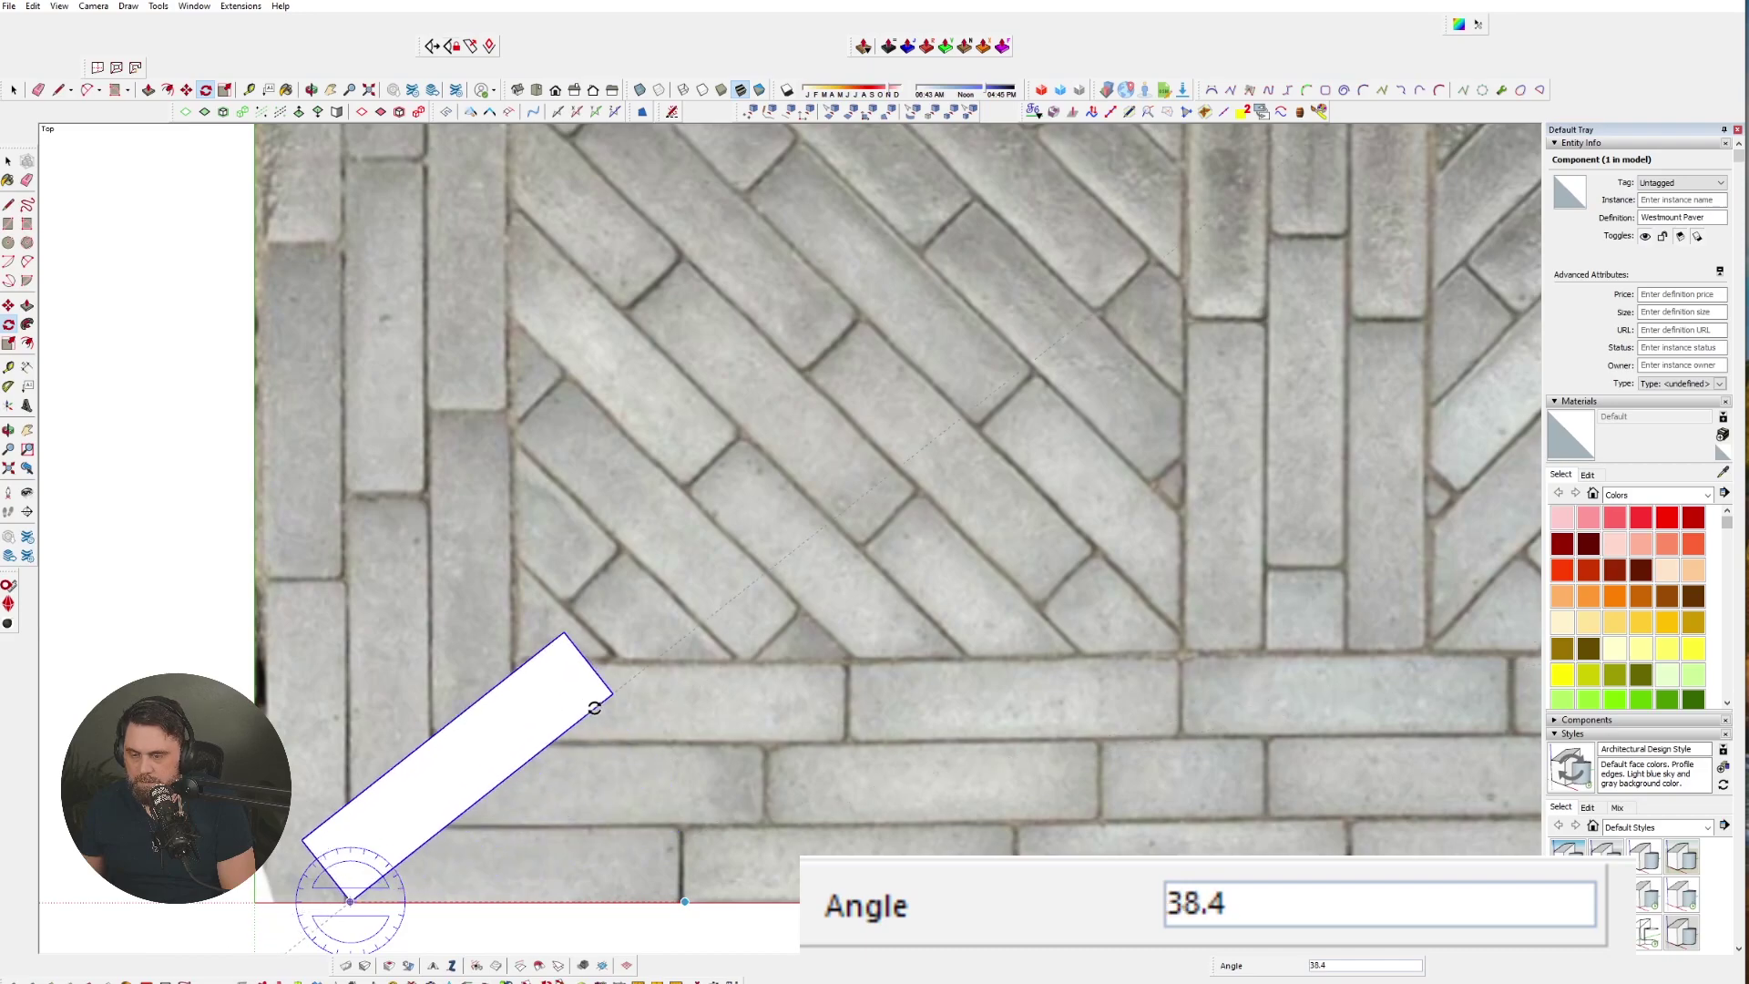
pyautogui.press('ctrl')
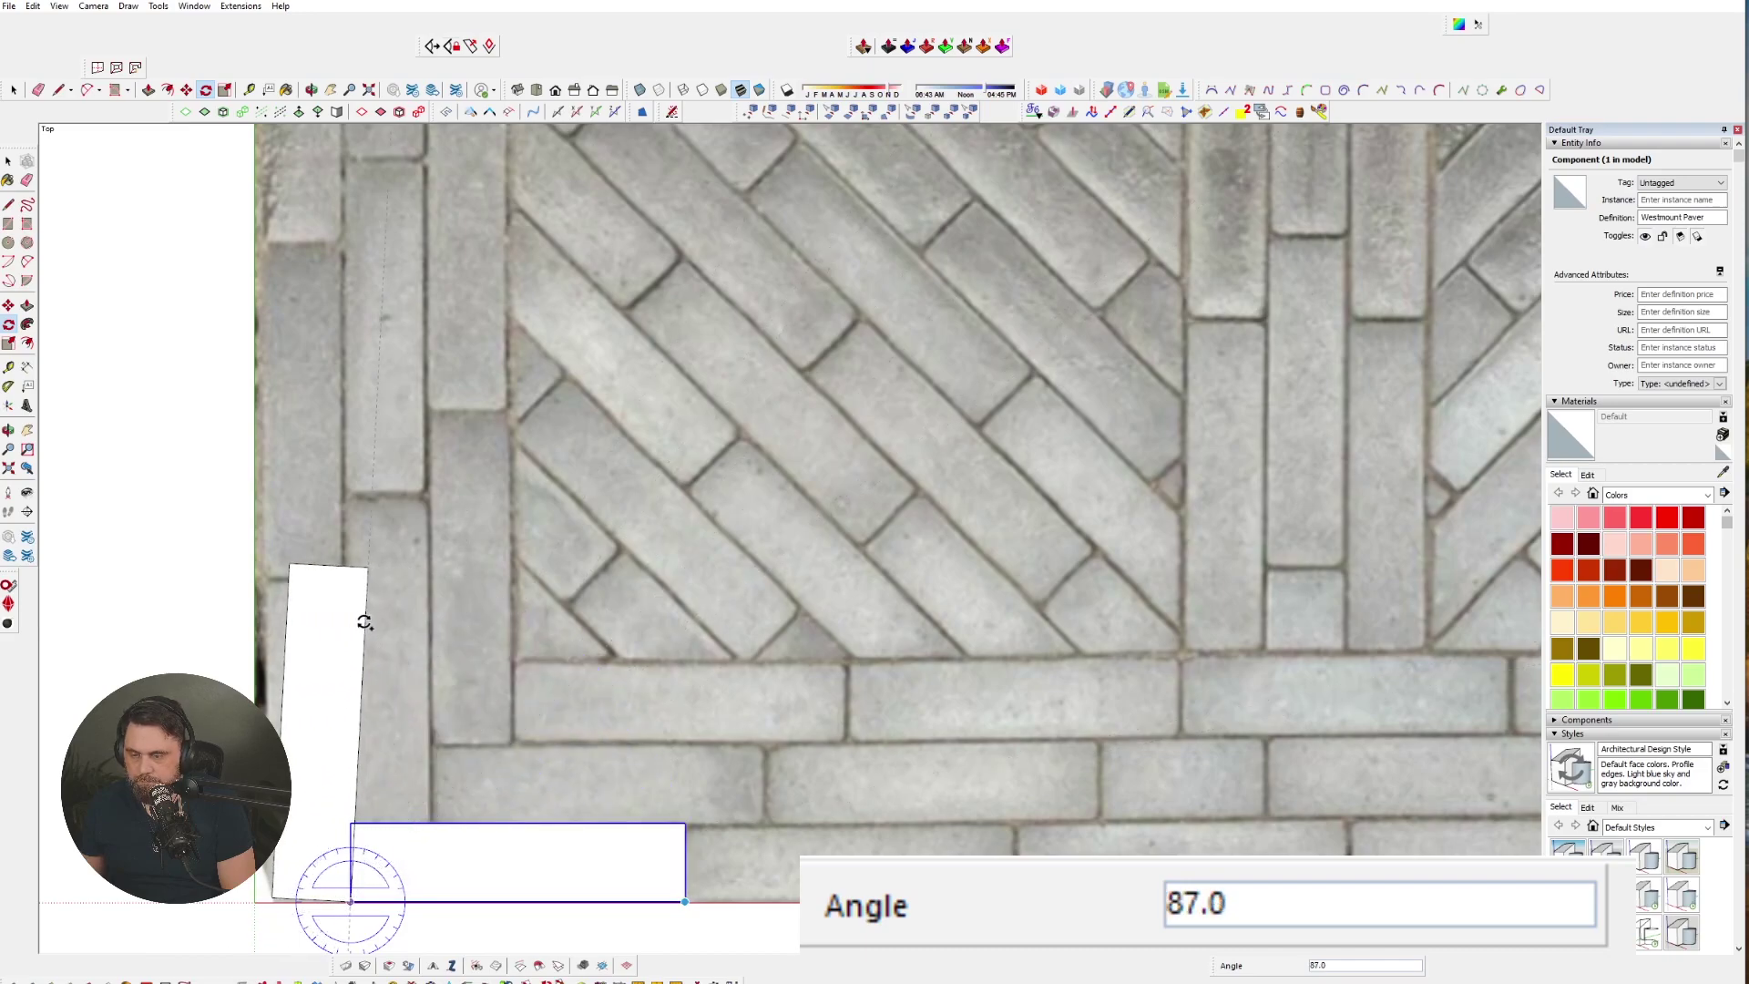
pyautogui.click(348, 622)
# - Move the upright paver about 1/2" left along the red axis so its lower-left corner meets the image's bottom-left corner
pyautogui.scroll(5, 274, 897)
pyautogui.press('m')
pyautogui.click(276, 888)
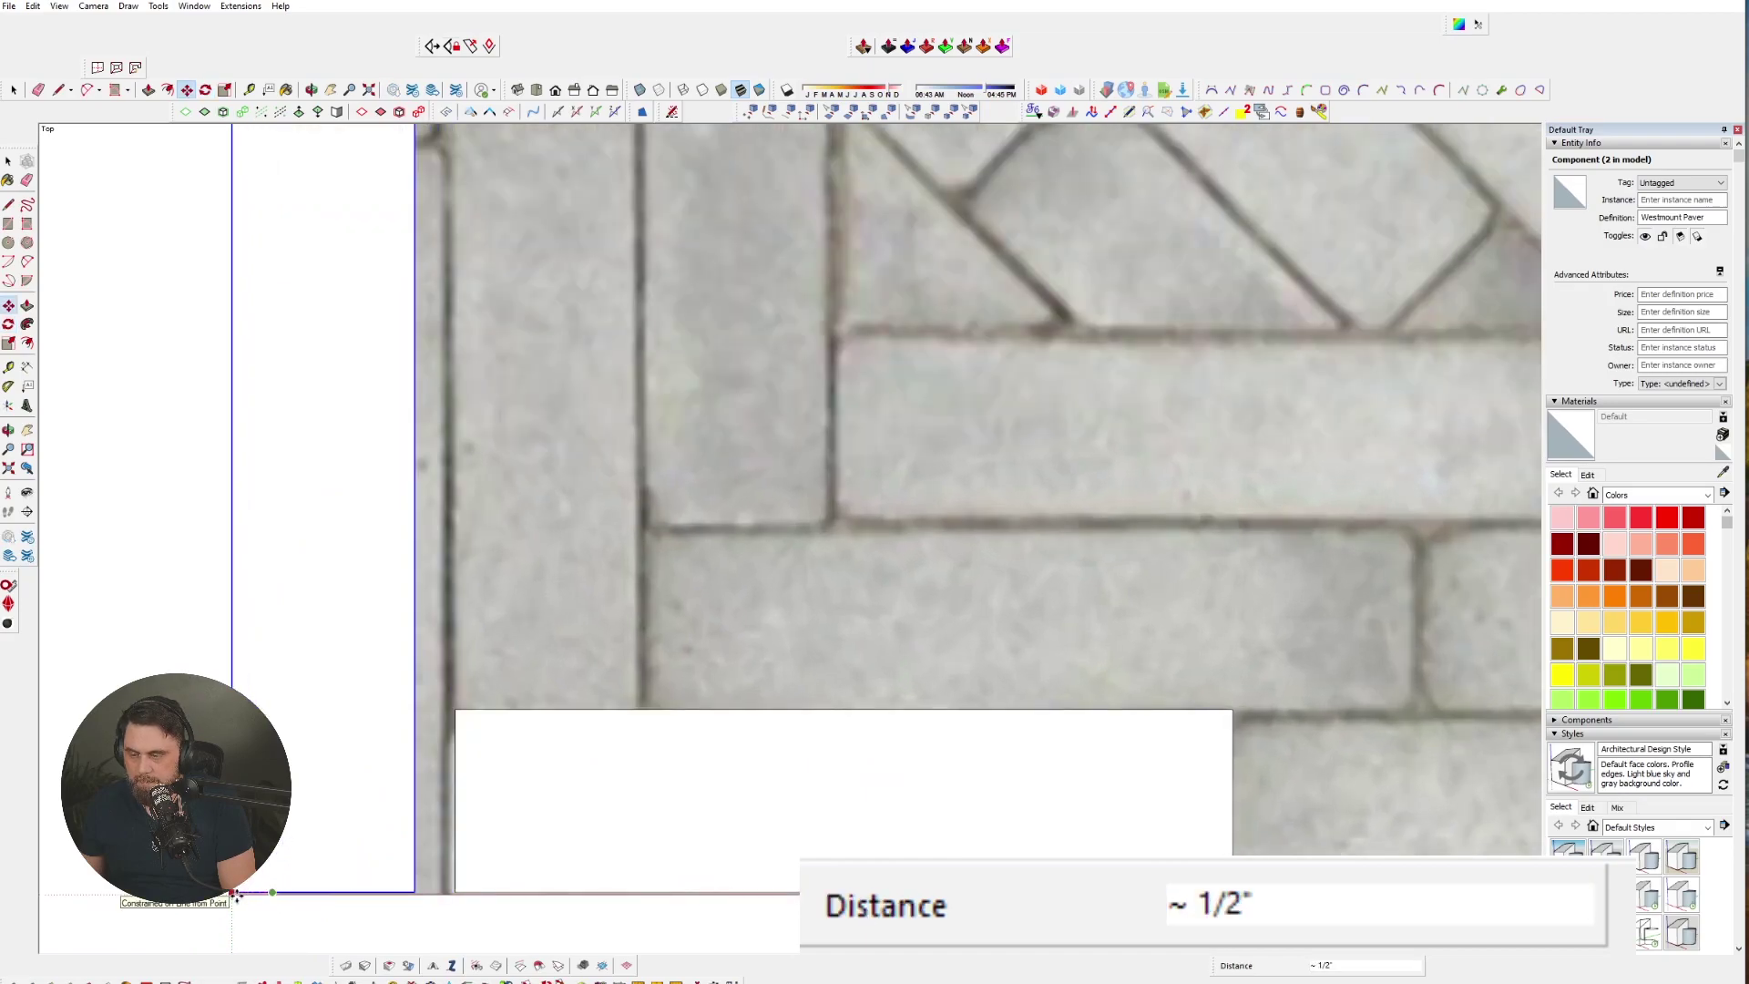
pyautogui.click(231, 892)
# - Try moving the upright paver 3/8" right along the red axis to line up with the image's left column
pyautogui.scroll(-4, 263, 908)
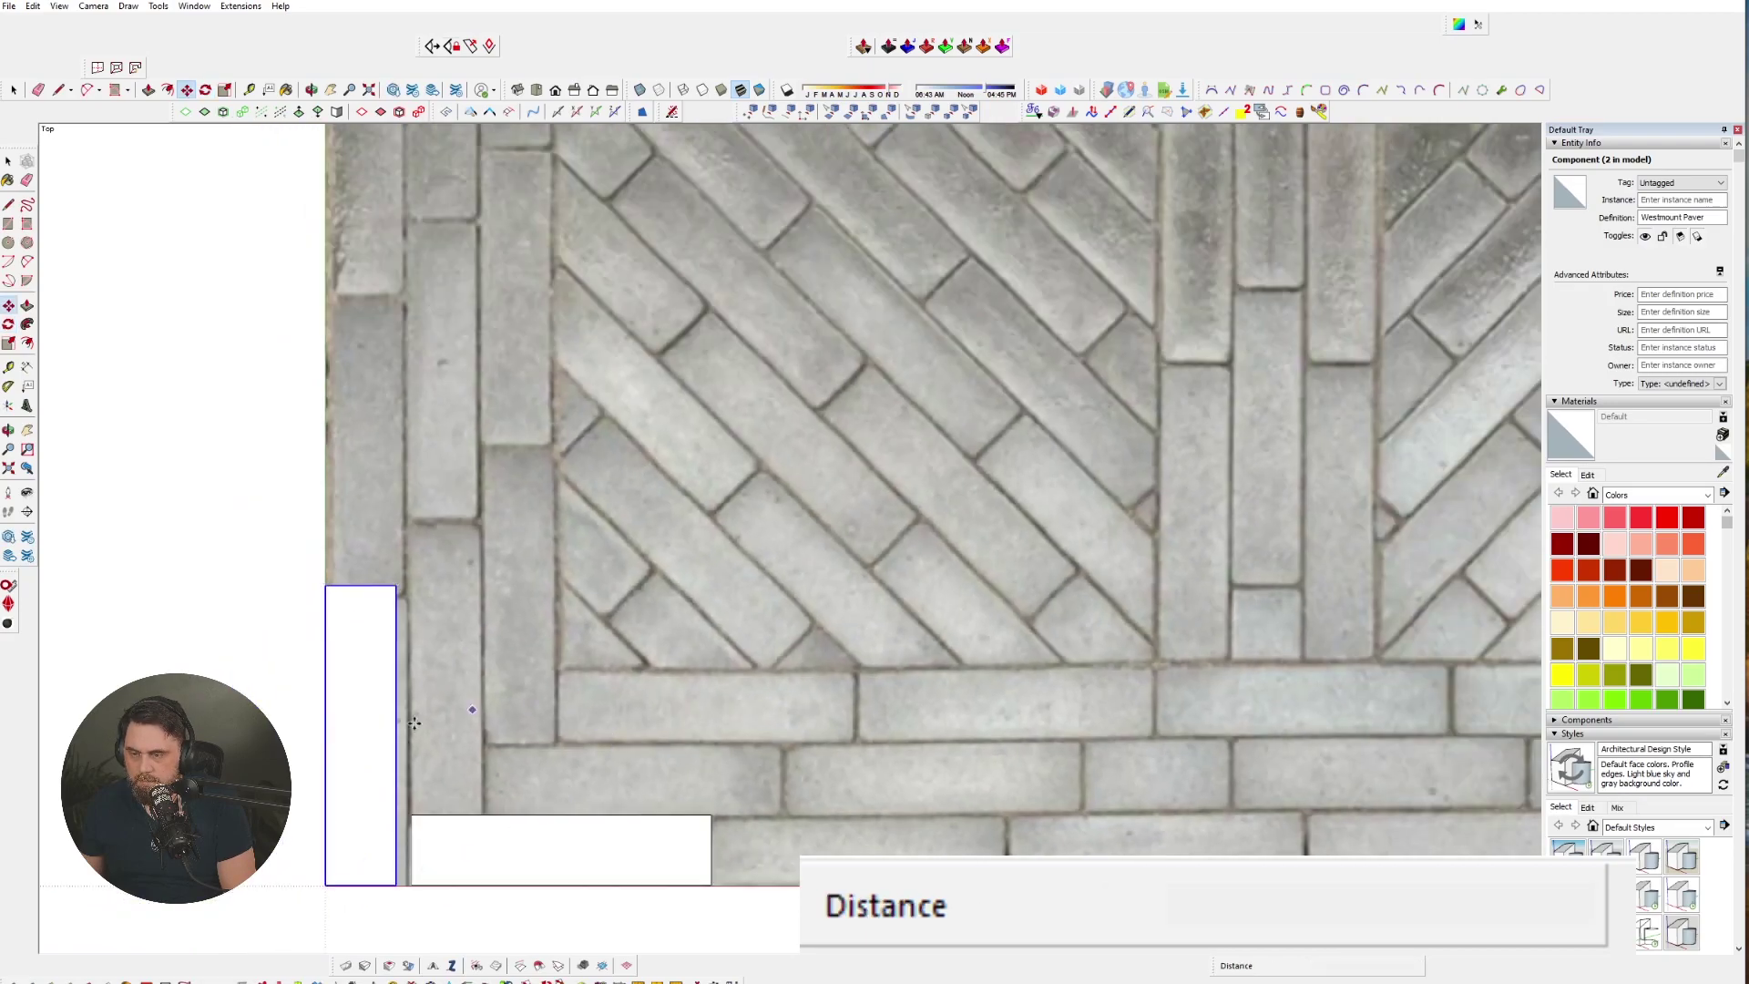
pyautogui.scroll(8, 422, 792)
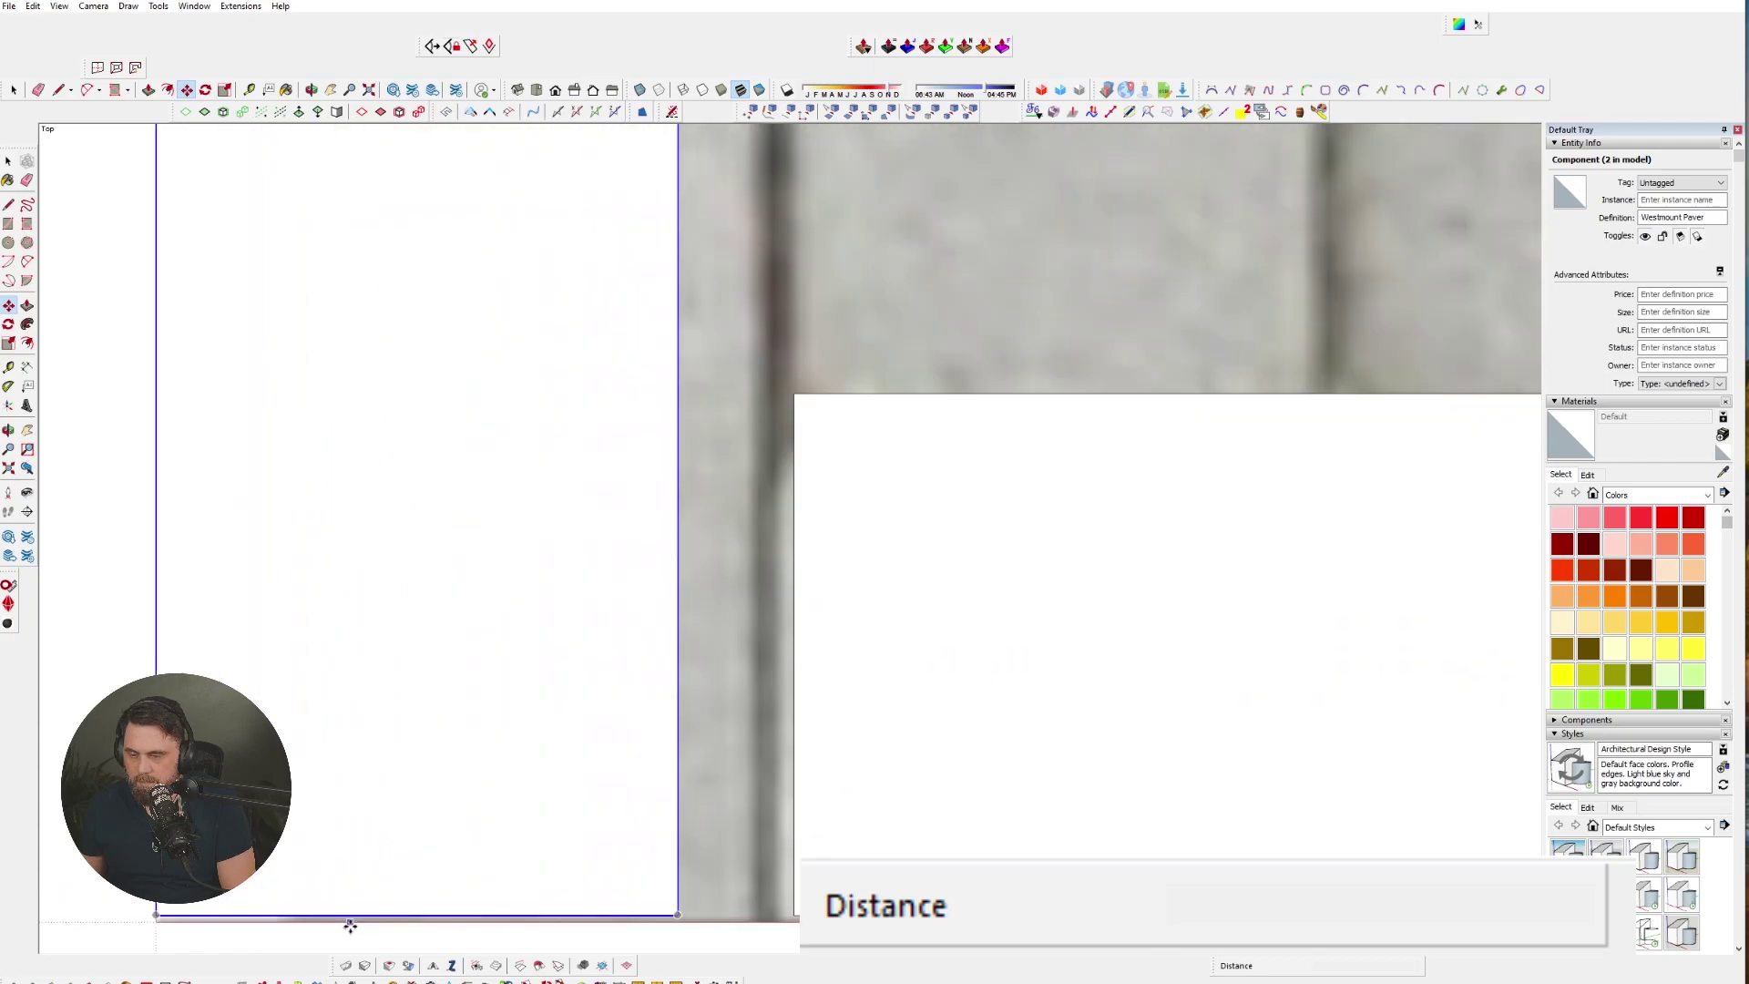
pyautogui.scroll(-1, 414, 717)
pyautogui.click(358, 769)
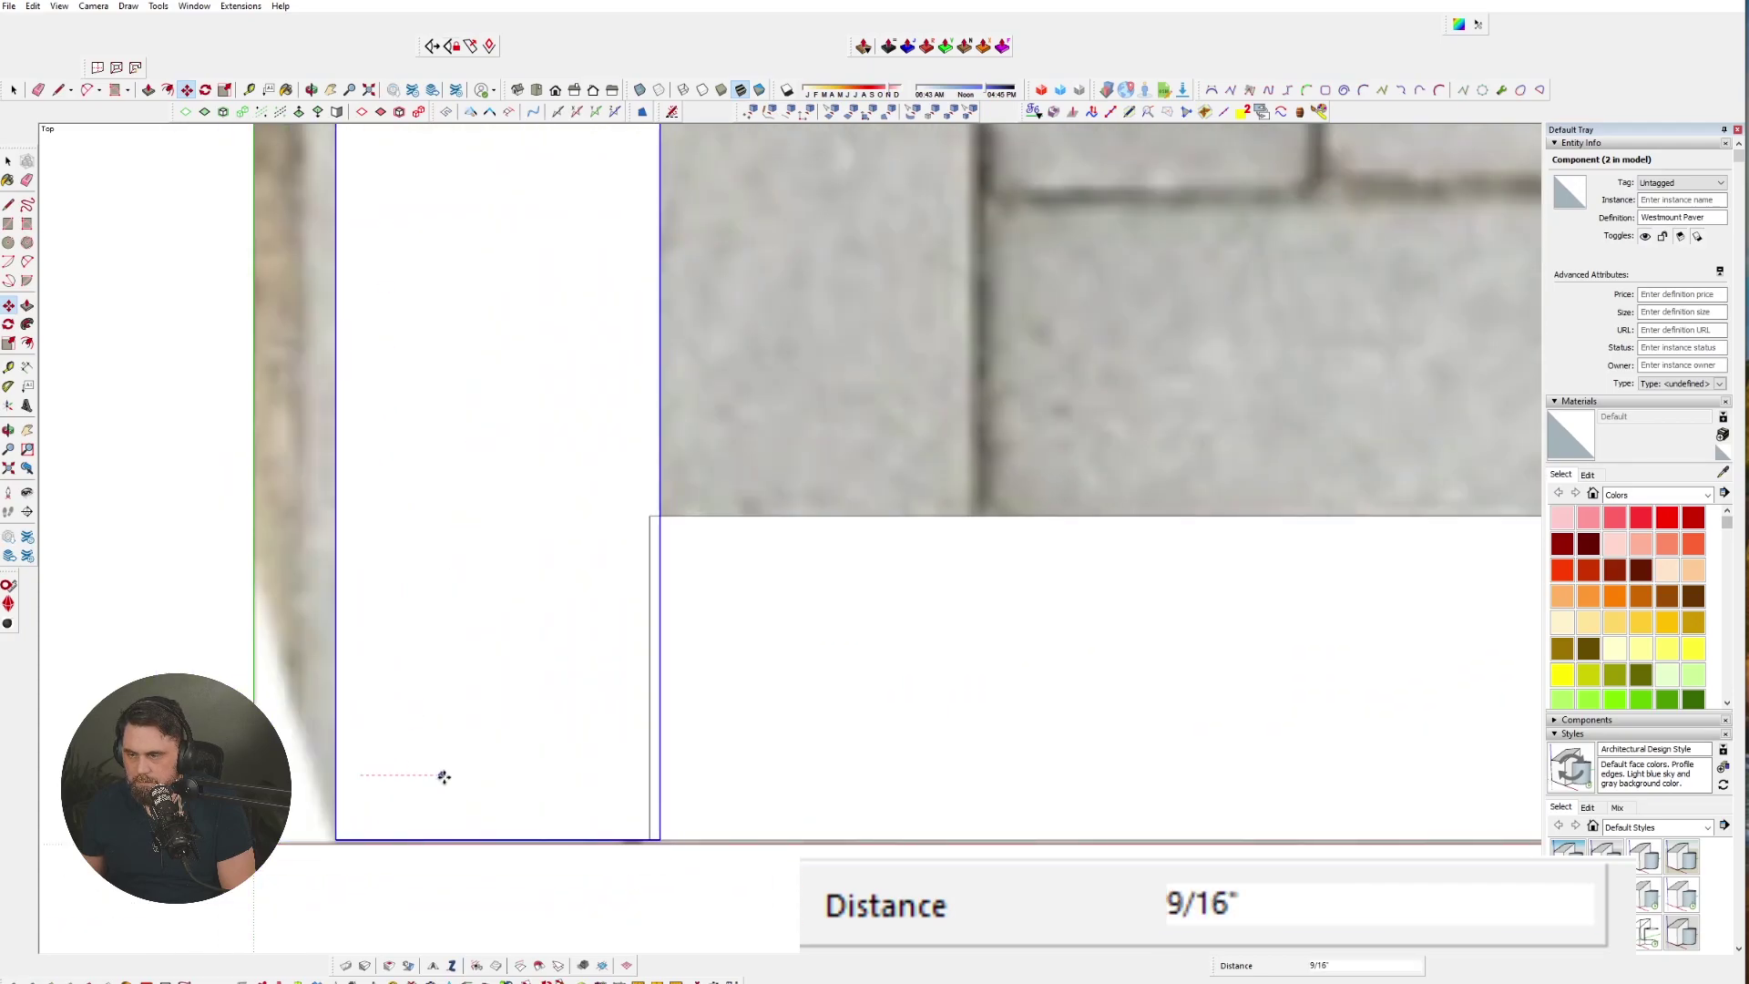
pyautogui.scroll(-2, 444, 775)
pyautogui.scroll(-2, 444, 775)
pyautogui.click(434, 774)
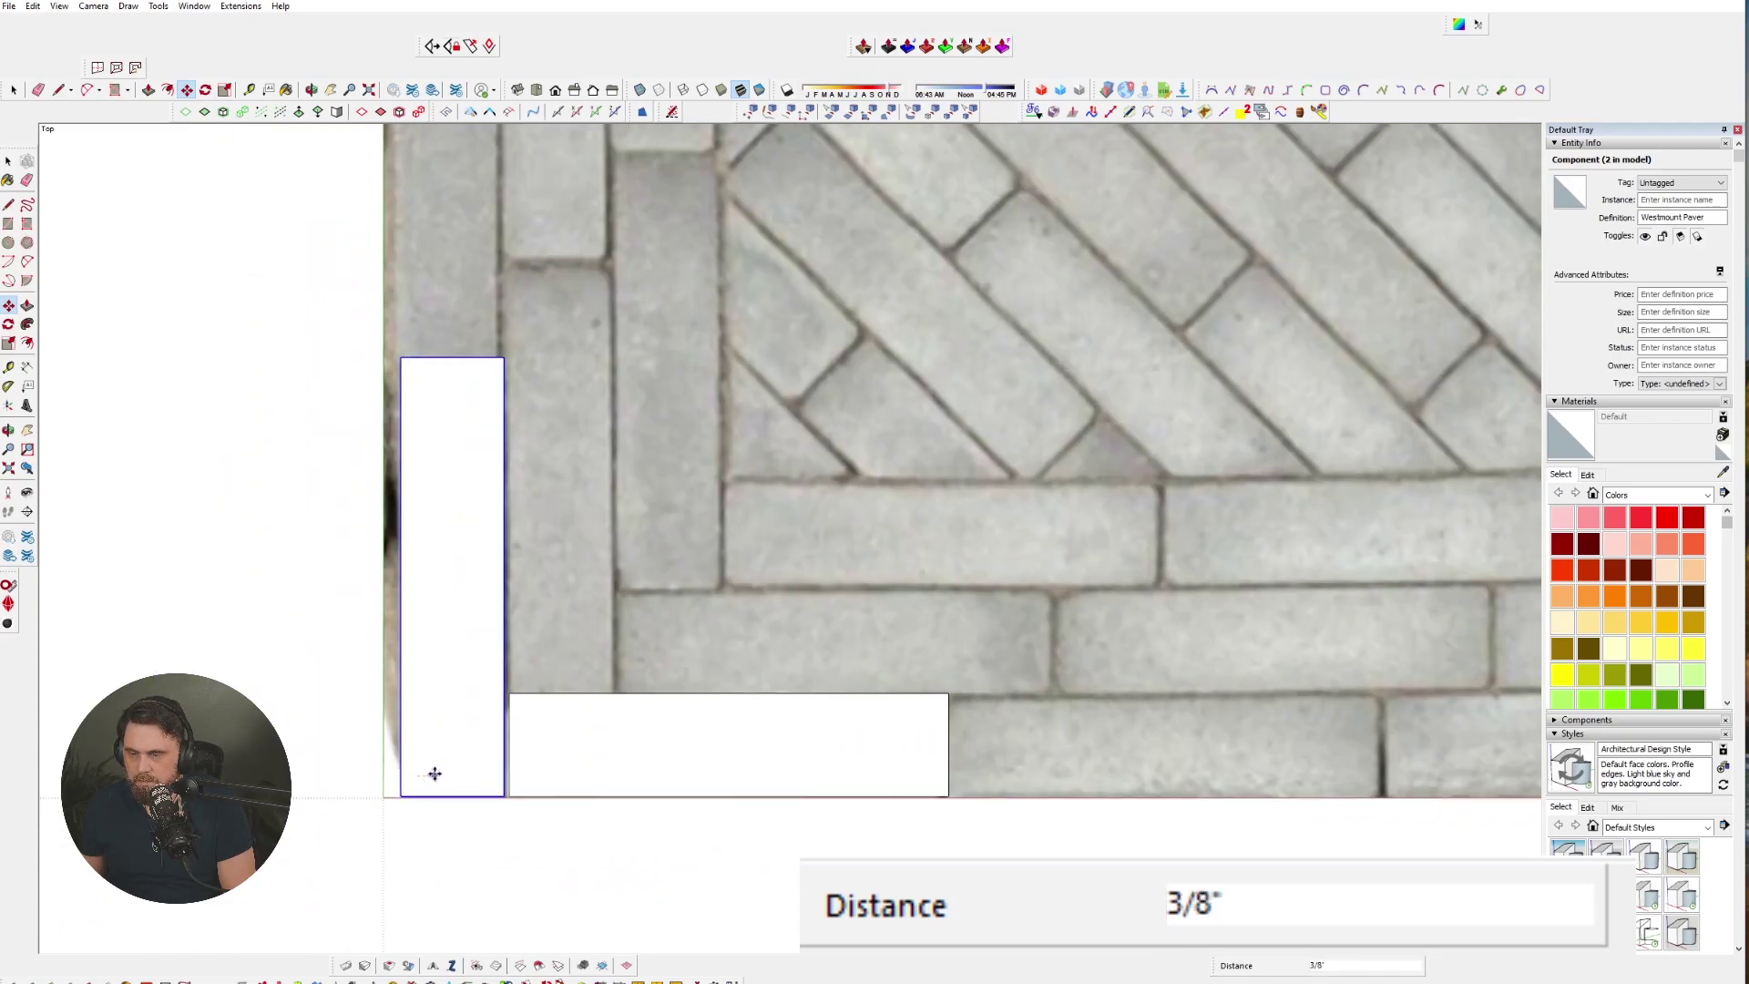
# - Shift the pattern image about 1/2" left along the red axis and snap the upright paver's lower-left corner to the origin
pyautogui.scroll(-2, 523, 781)
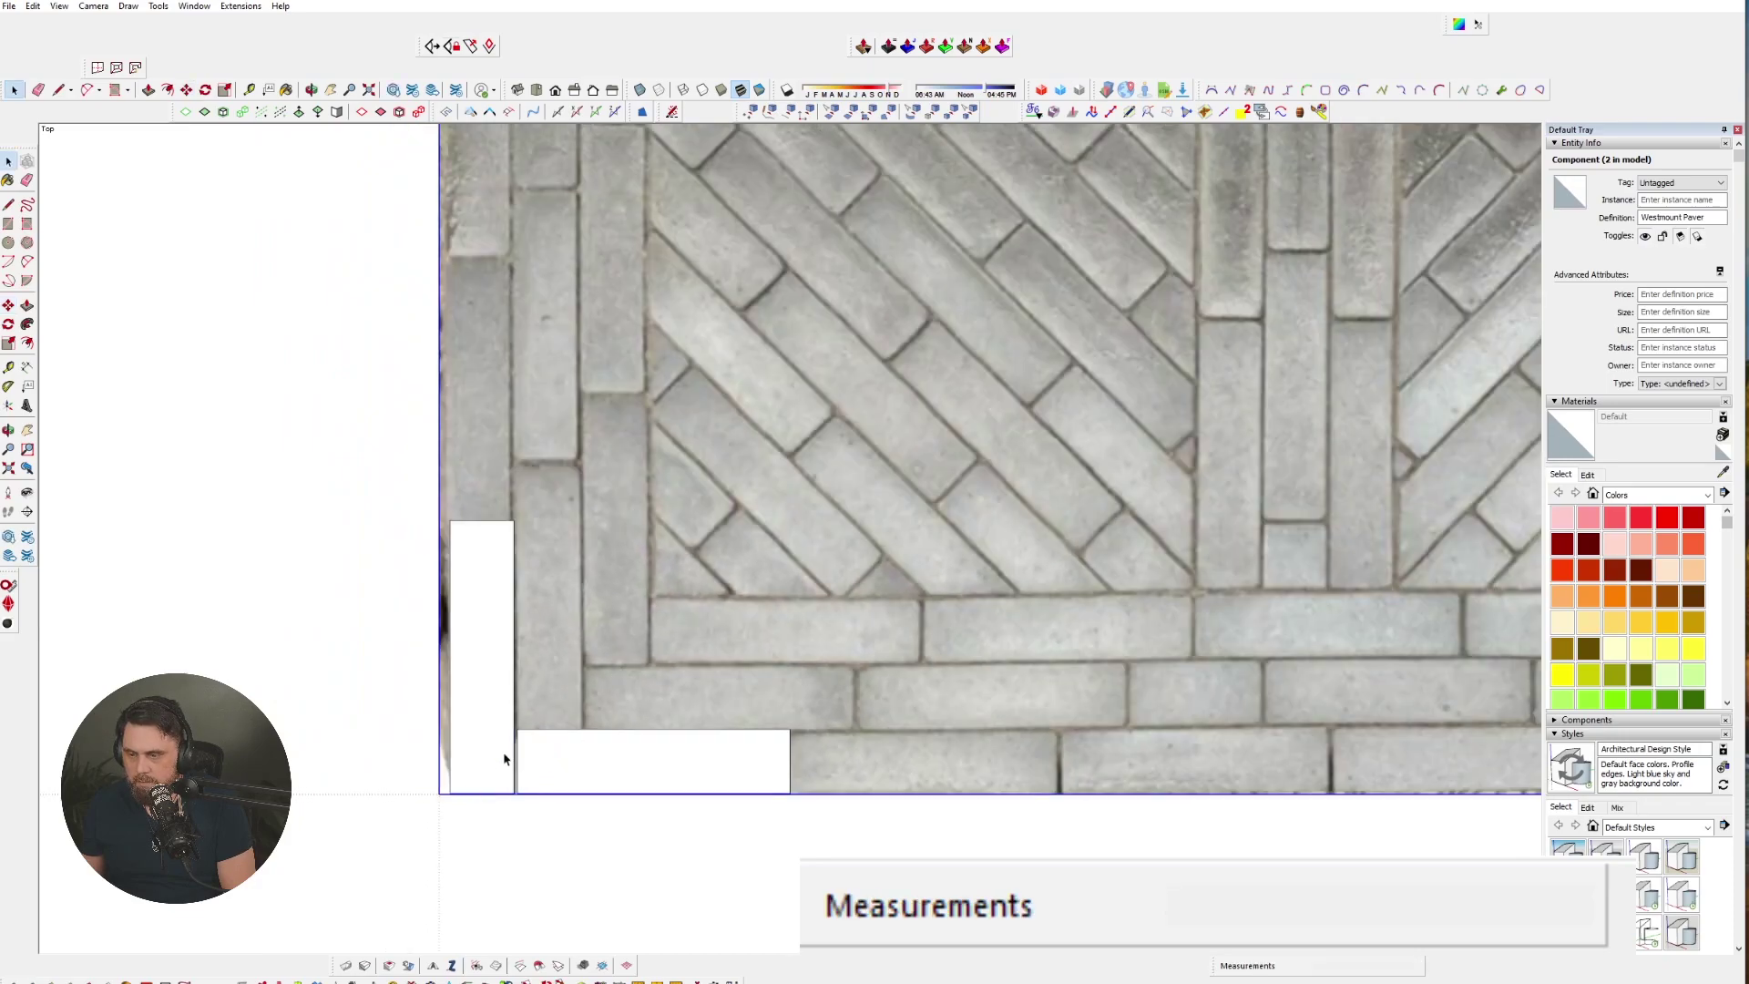
pyautogui.click(637, 693)
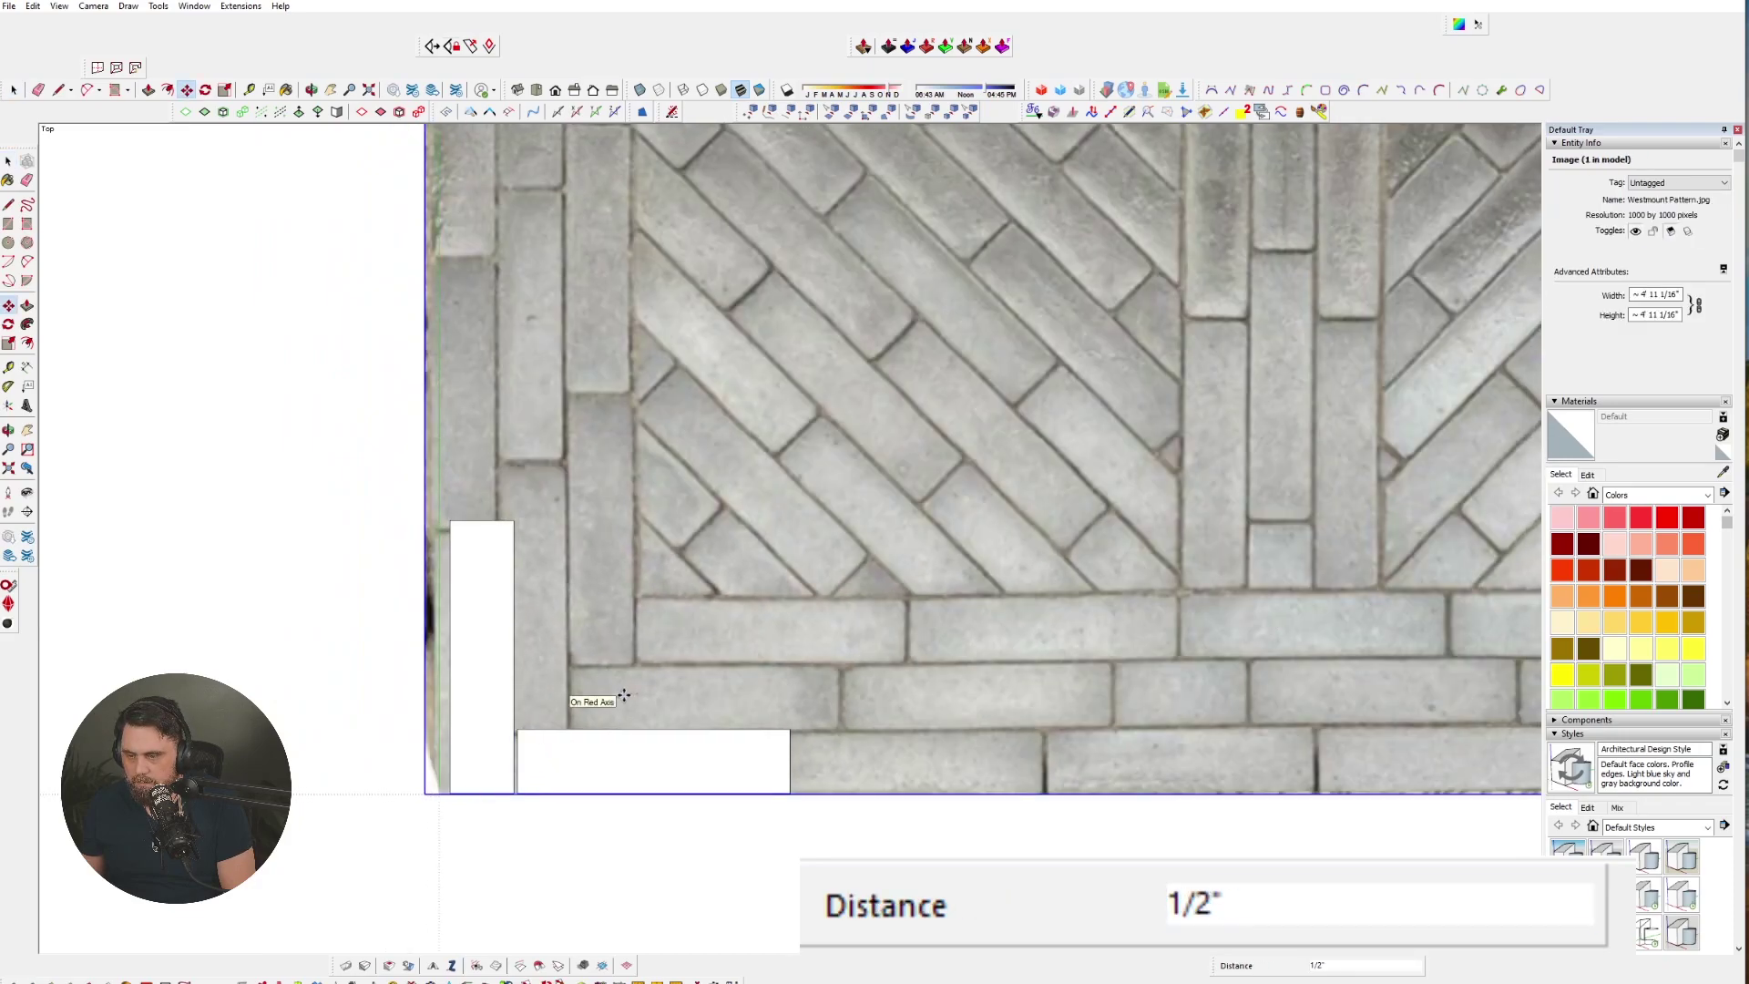
pyautogui.click(513, 749)
pyautogui.scroll(3, 486, 771)
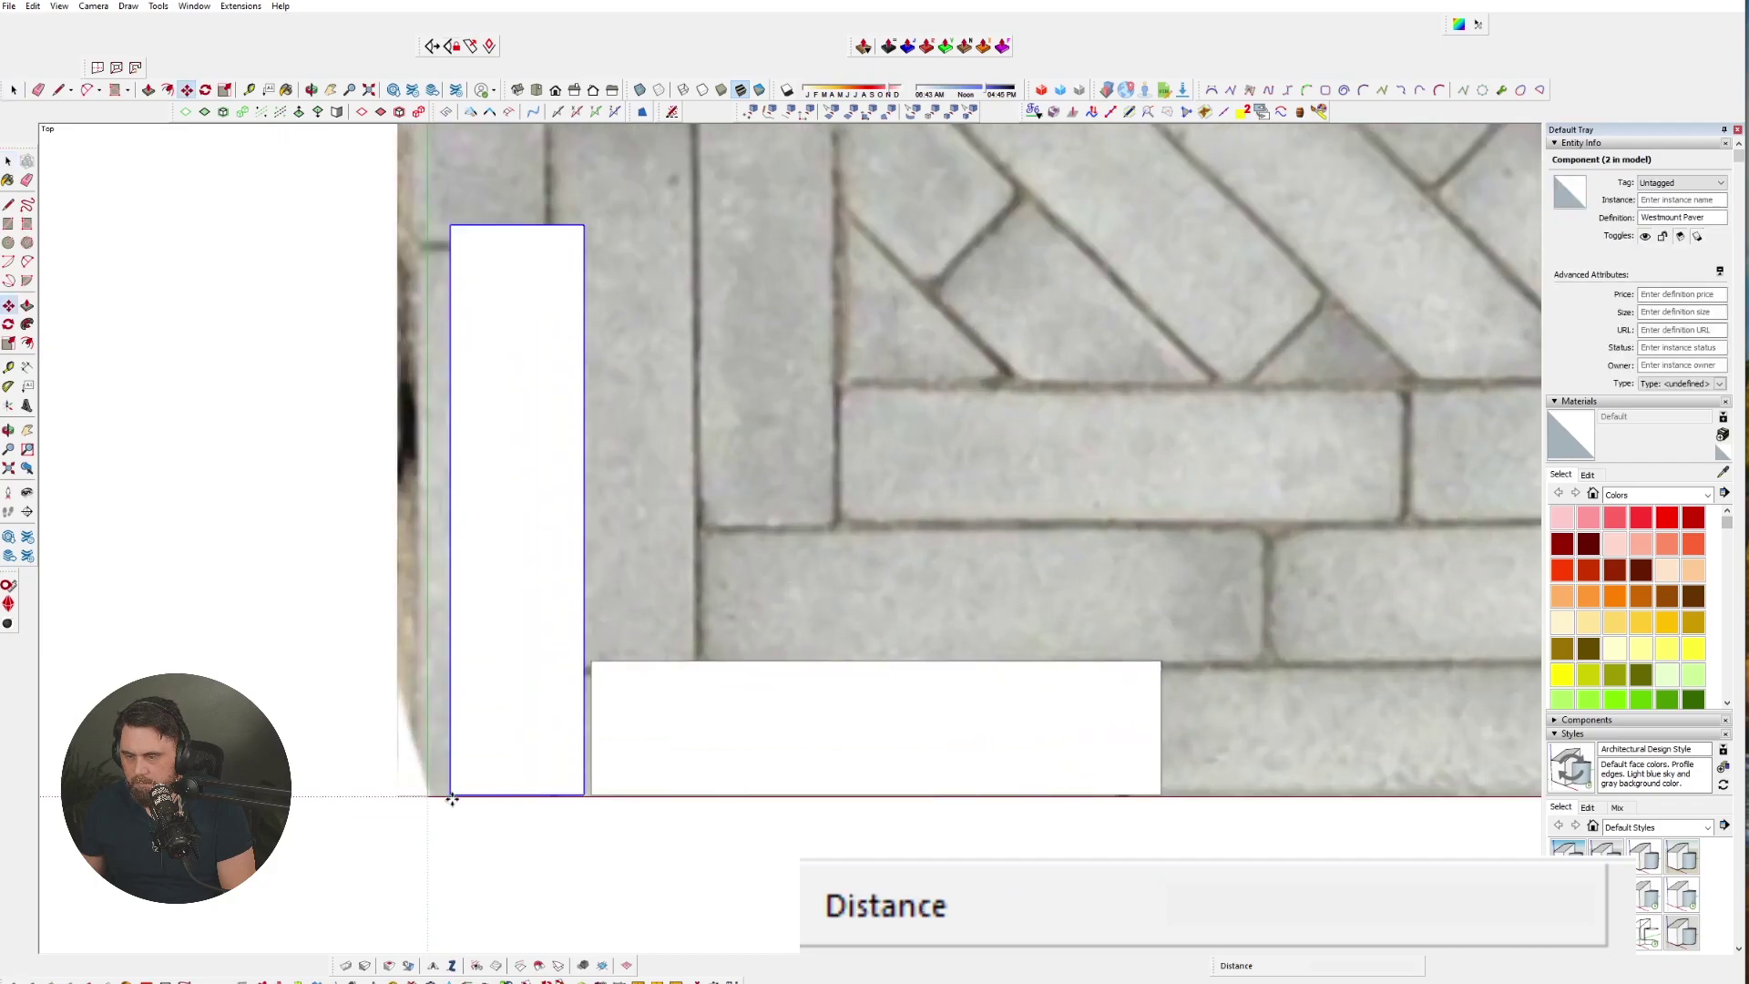
pyautogui.click(453, 798)
pyautogui.click(426, 799)
pyautogui.scroll(-3, 519, 798)
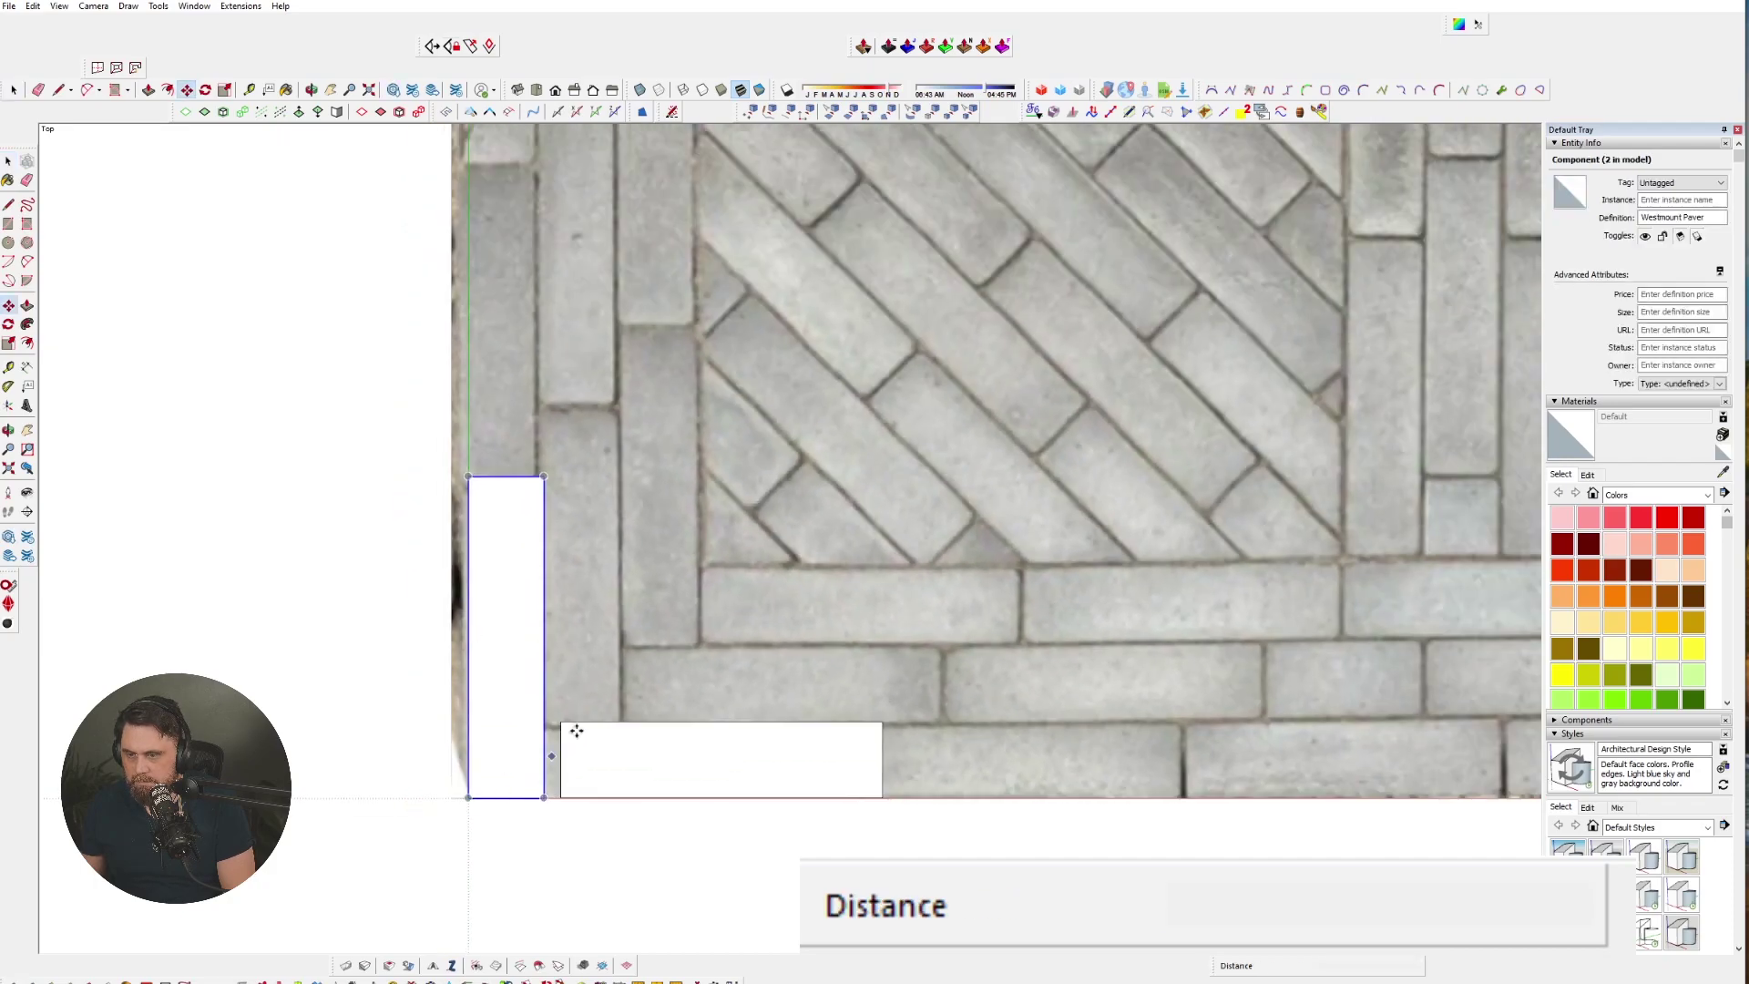
# - Shift the pattern image about 3/16" right to line up with the upright paver, and turn on X-ray display
pyautogui.click(651, 594)
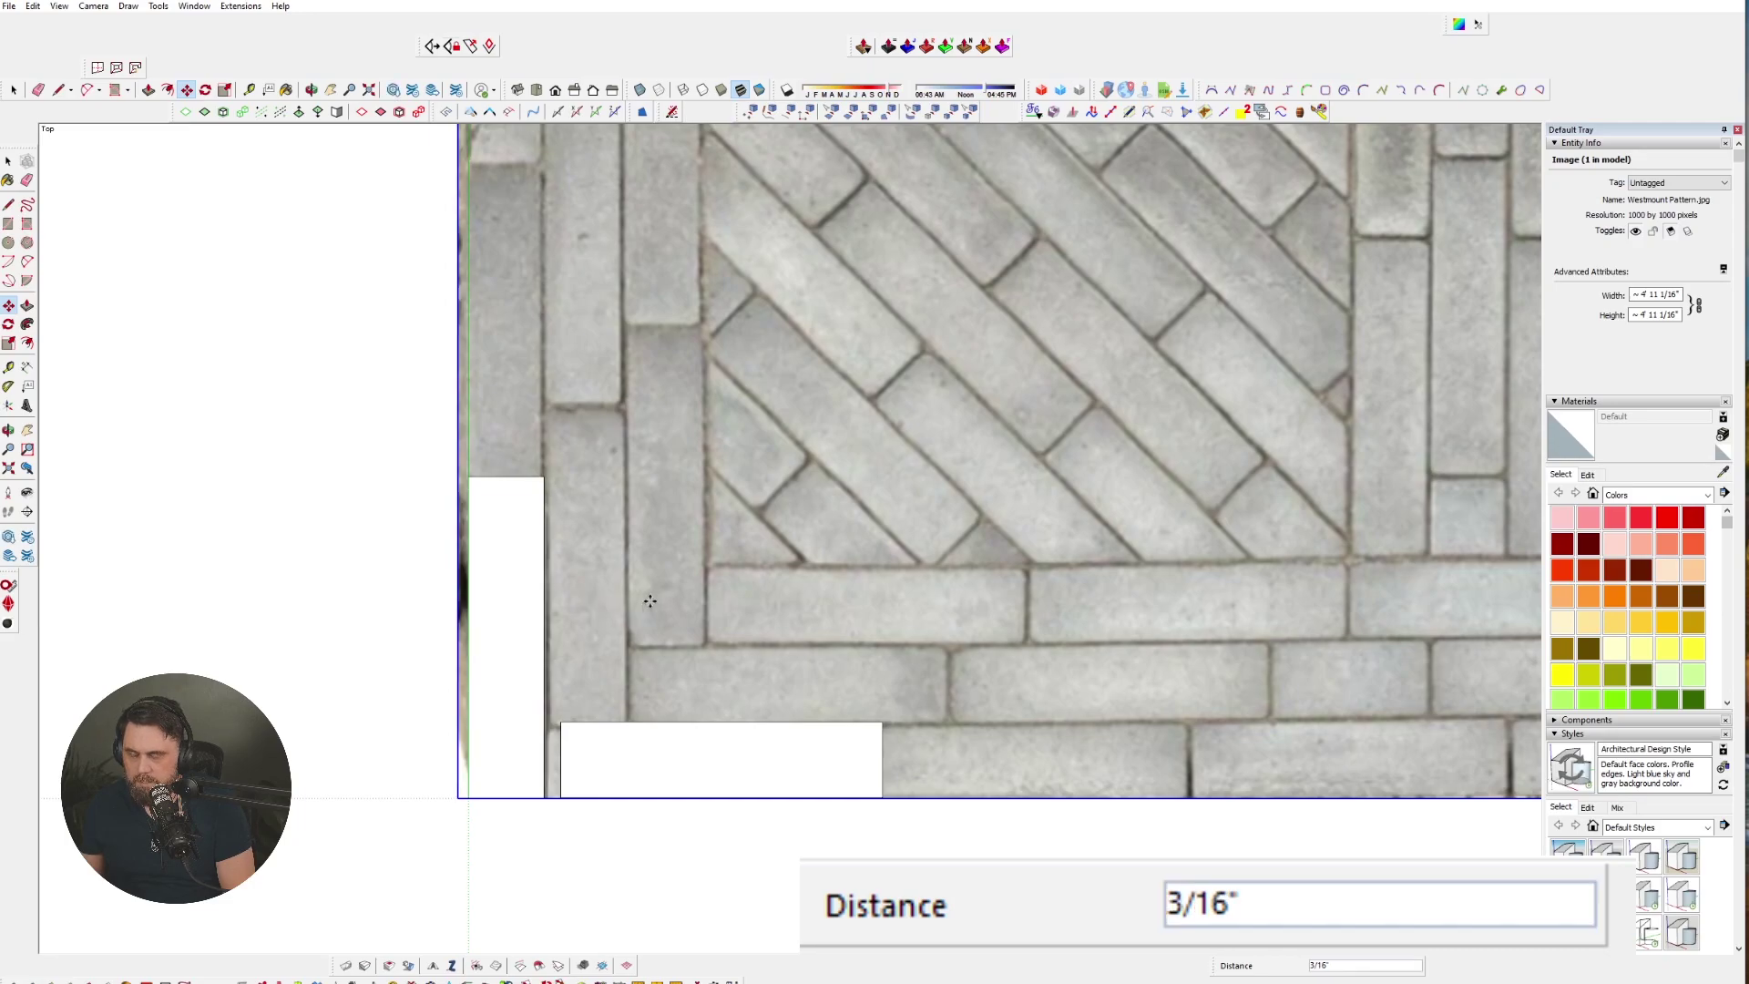
pyautogui.press('x')
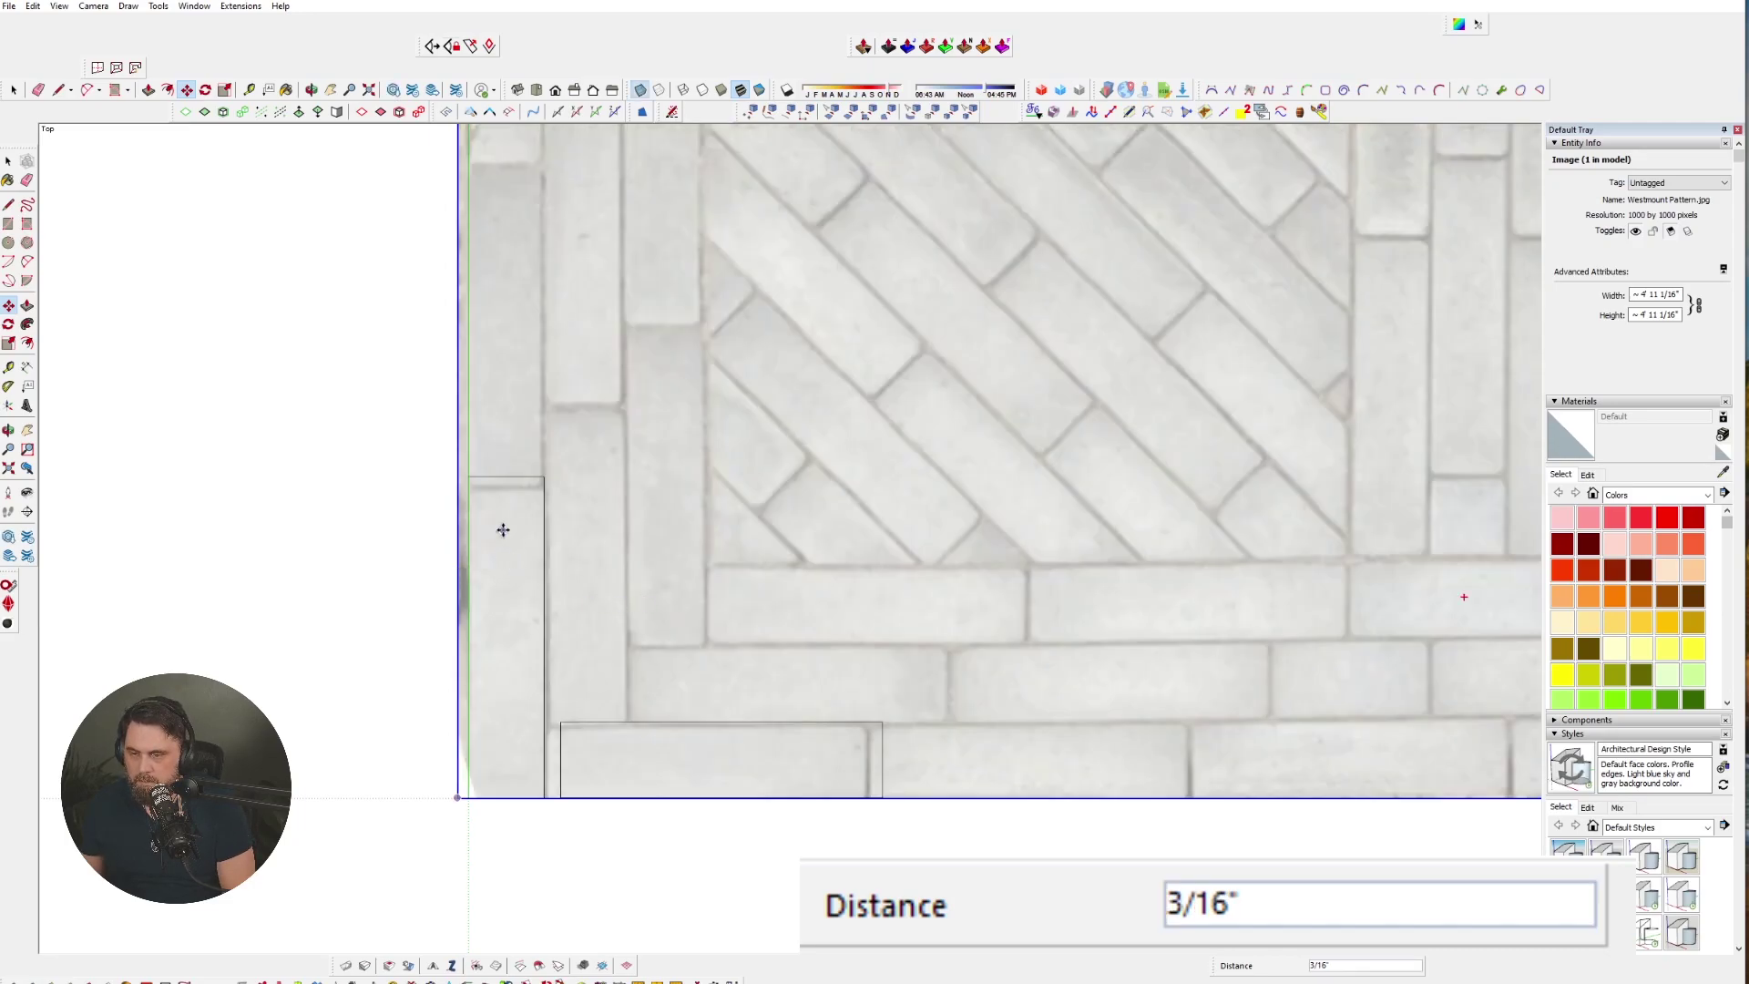
pyautogui.press('space')
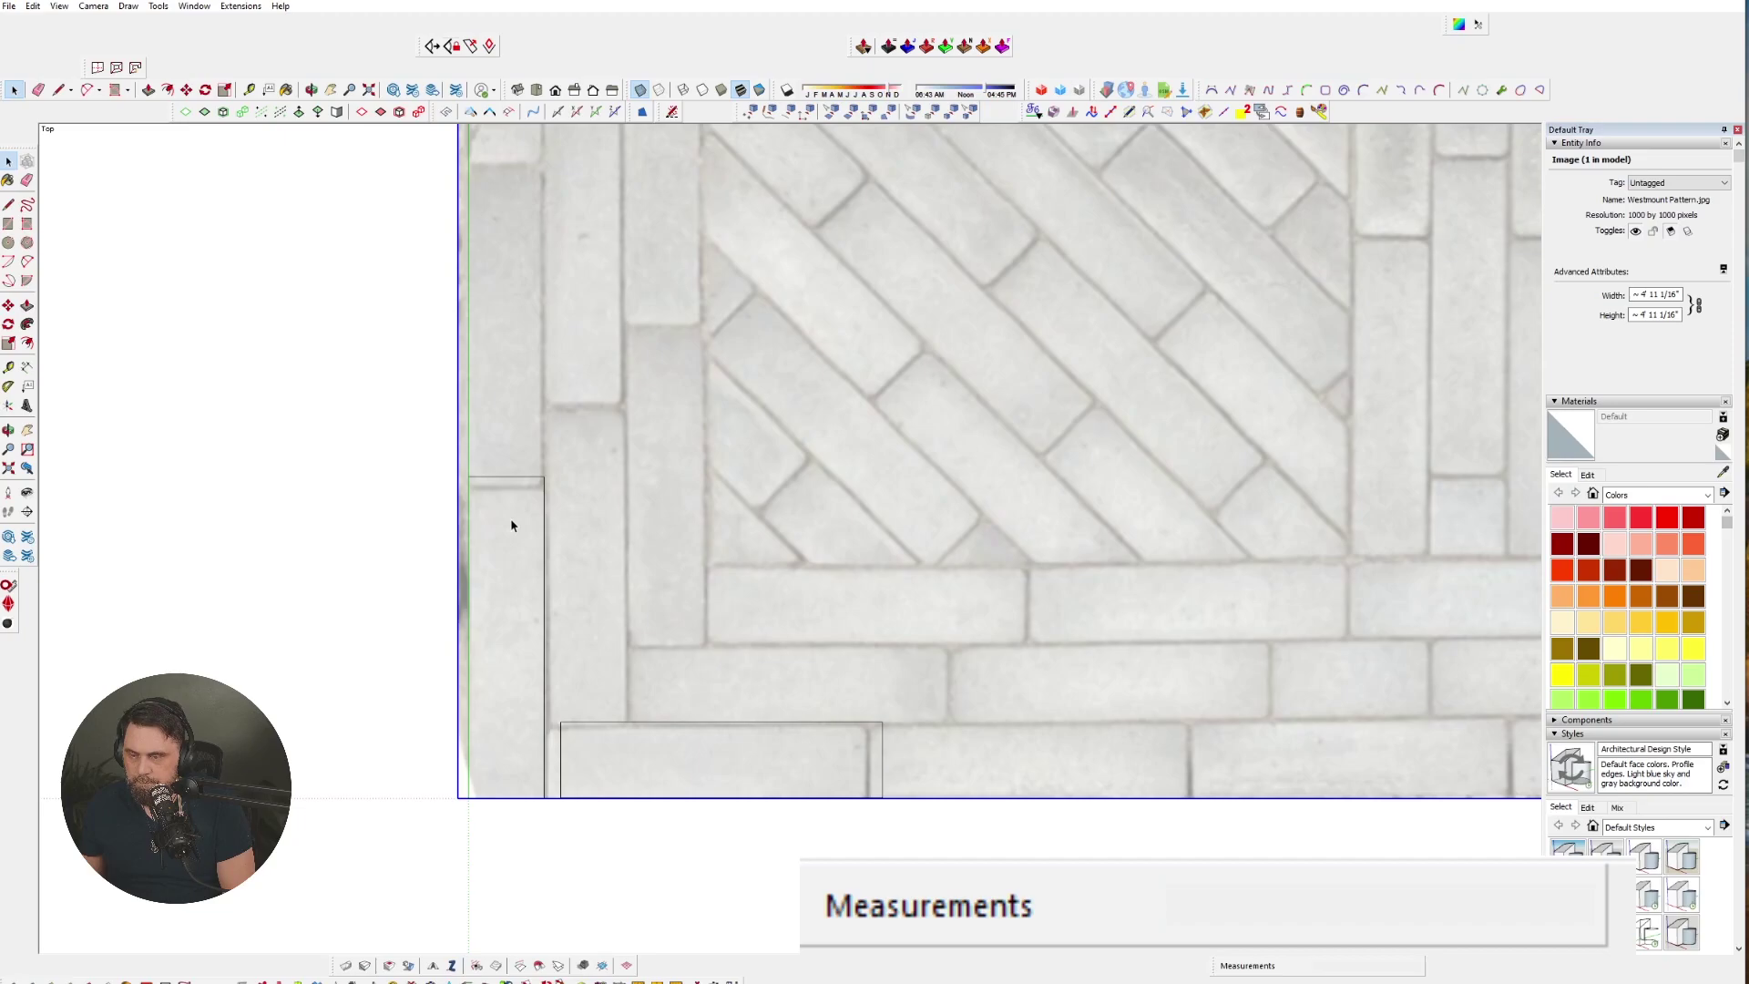
# - Copy the upright paver 9 7/16" up the image's left edge, end to end, and array it 5x
pyautogui.click(511, 525)
pyautogui.press('m')
pyautogui.click(543, 796)
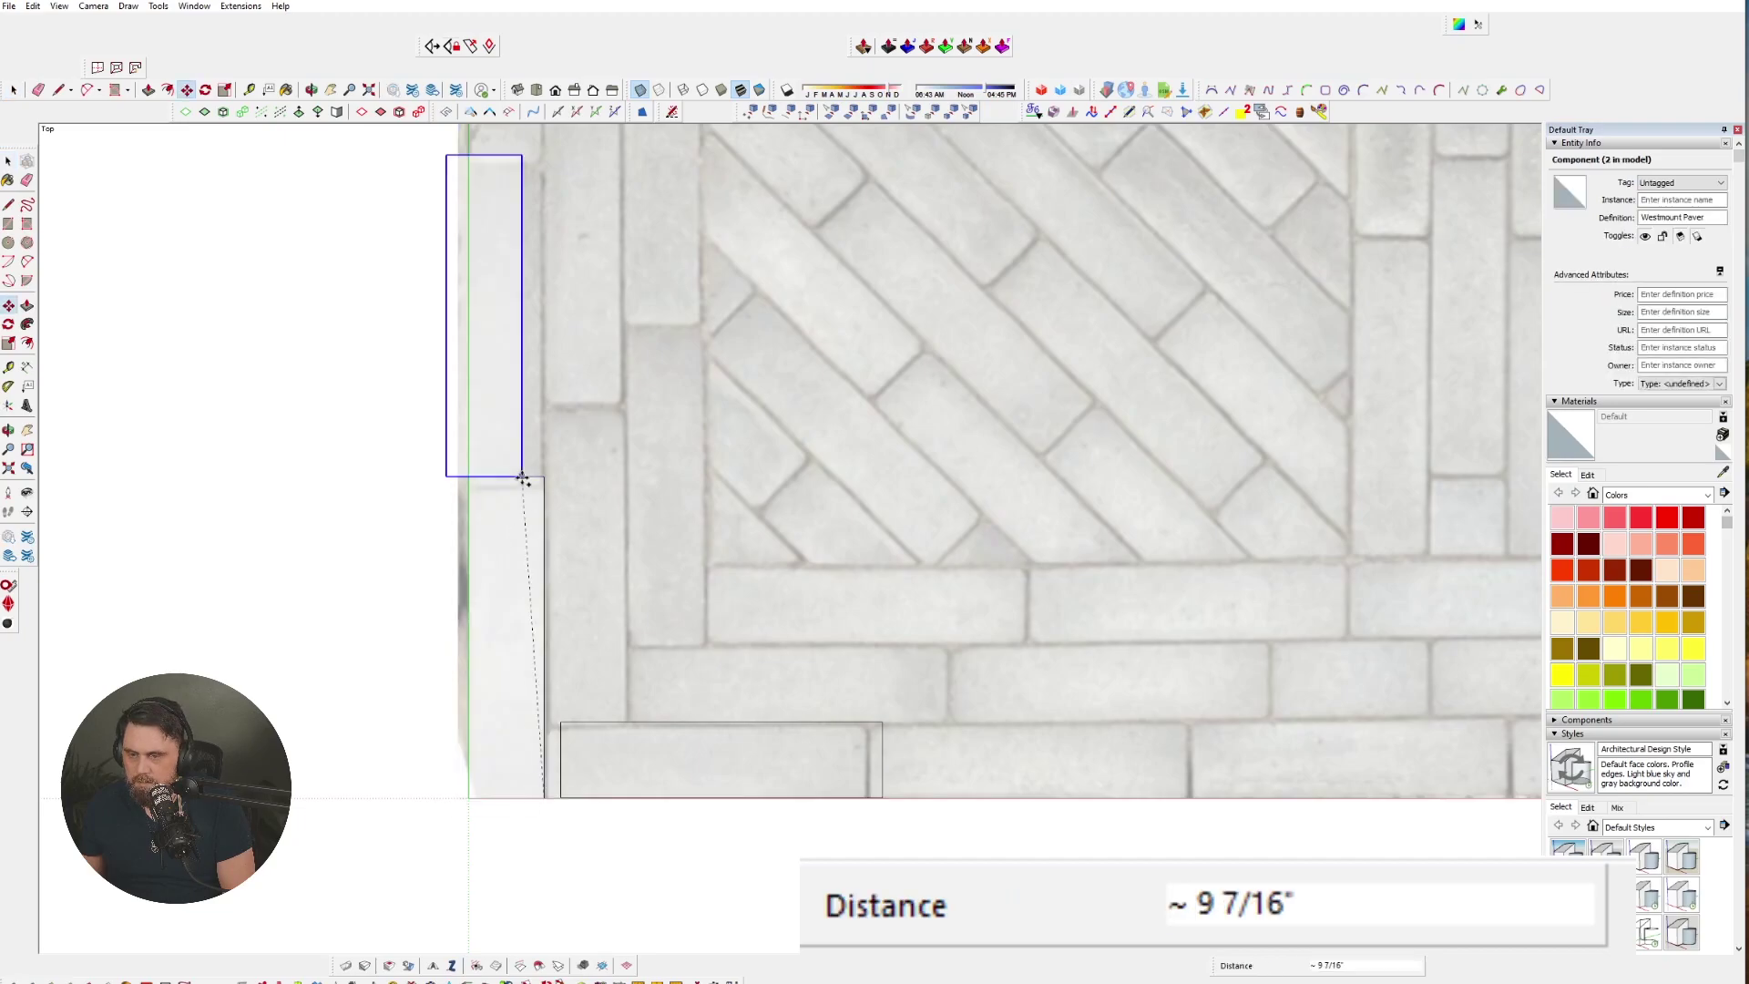
pyautogui.click(544, 476)
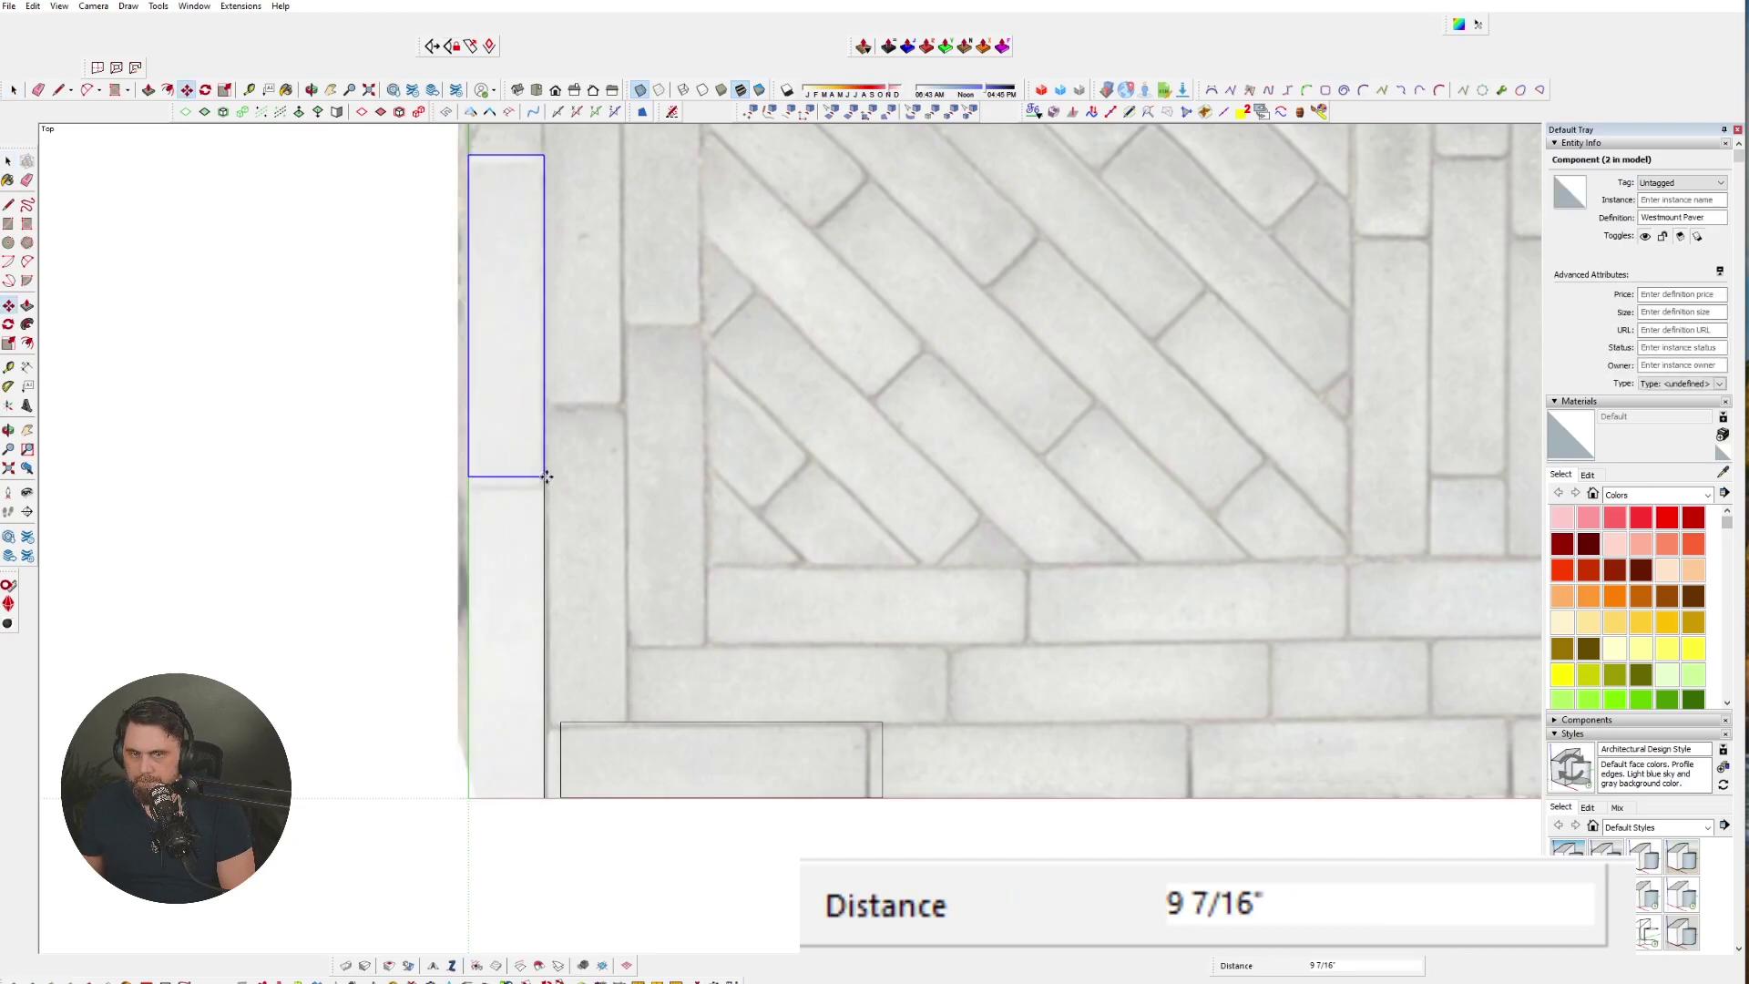
pyautogui.scroll(-5, 543, 792)
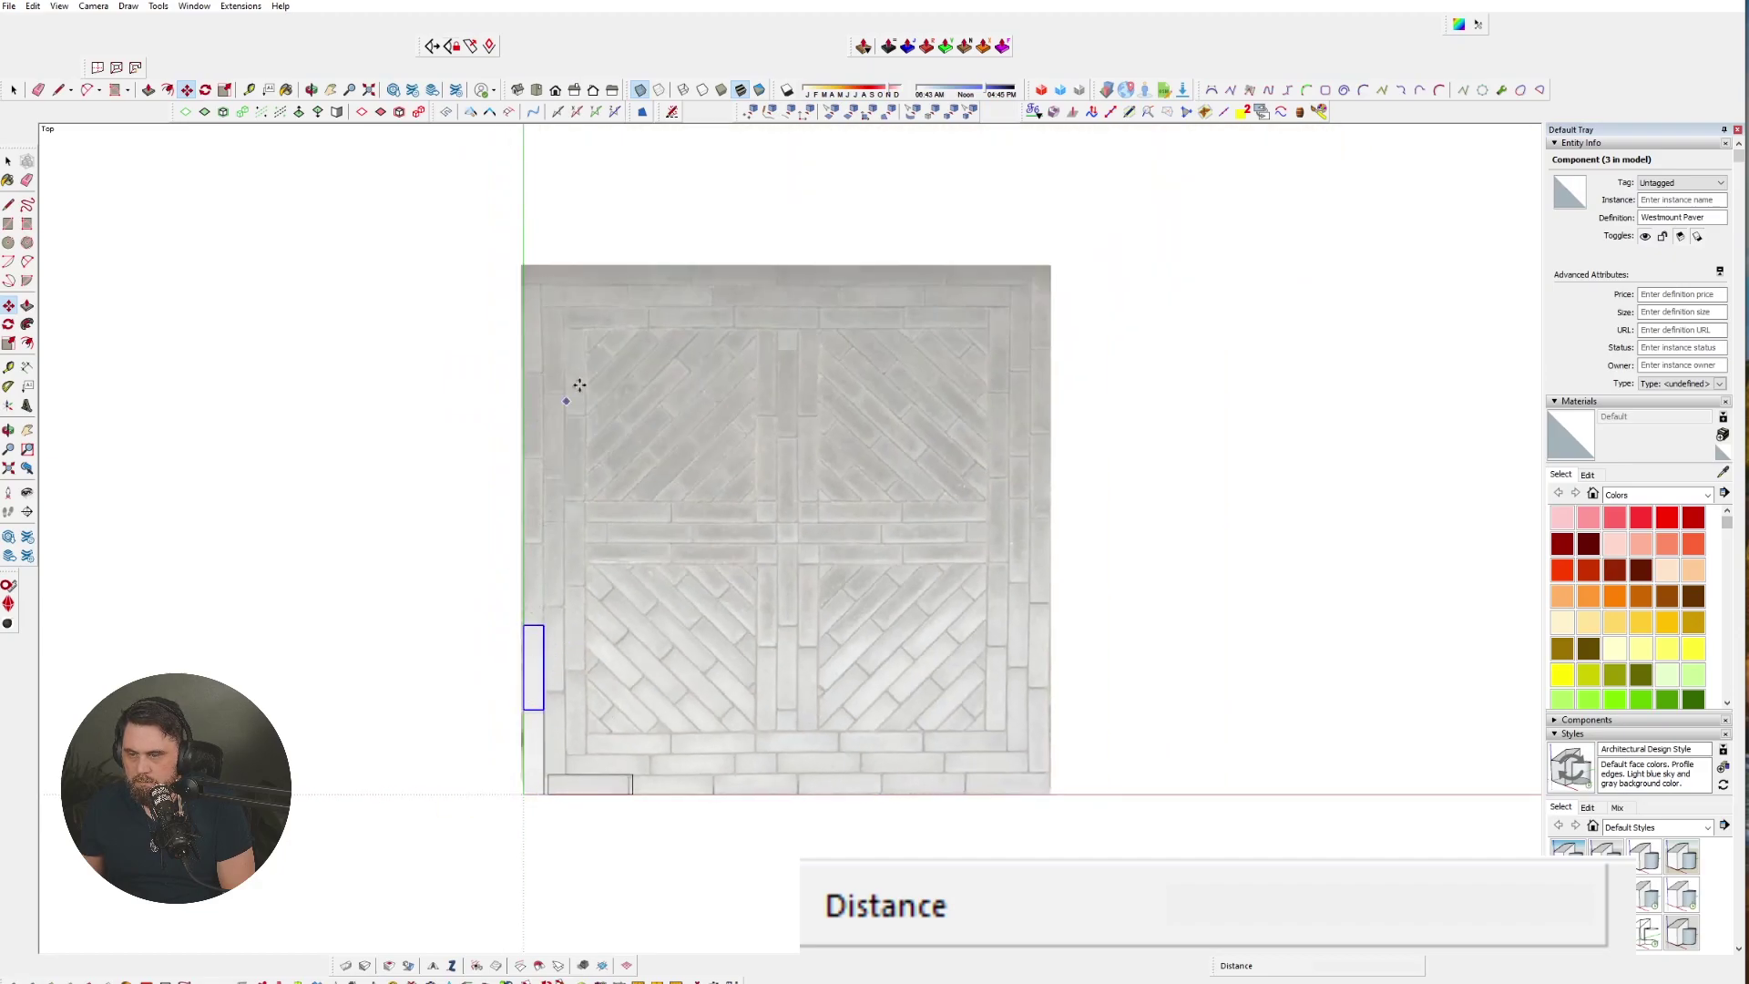
pyautogui.write('5x')
pyautogui.press('Return')
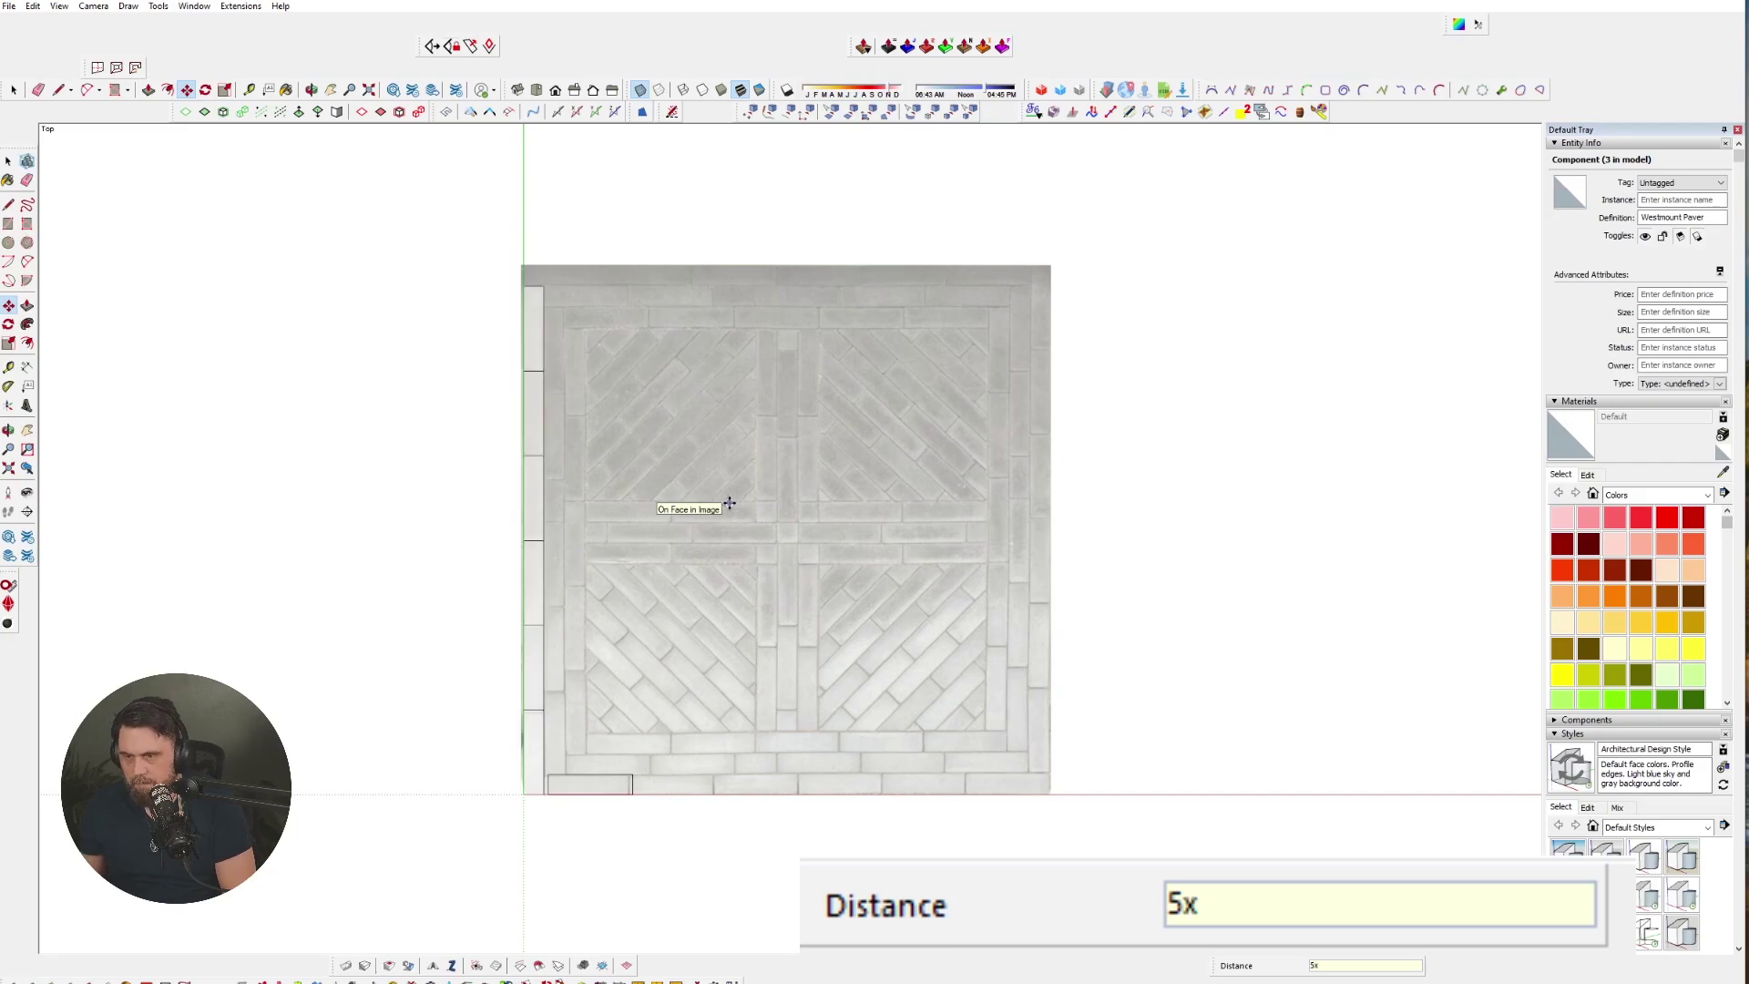
pyautogui.press('space')
# - Rotate a copy of the left column's top paver 90° about its upper-left corner to start the image's top row
pyautogui.scroll(5, 535, 265)
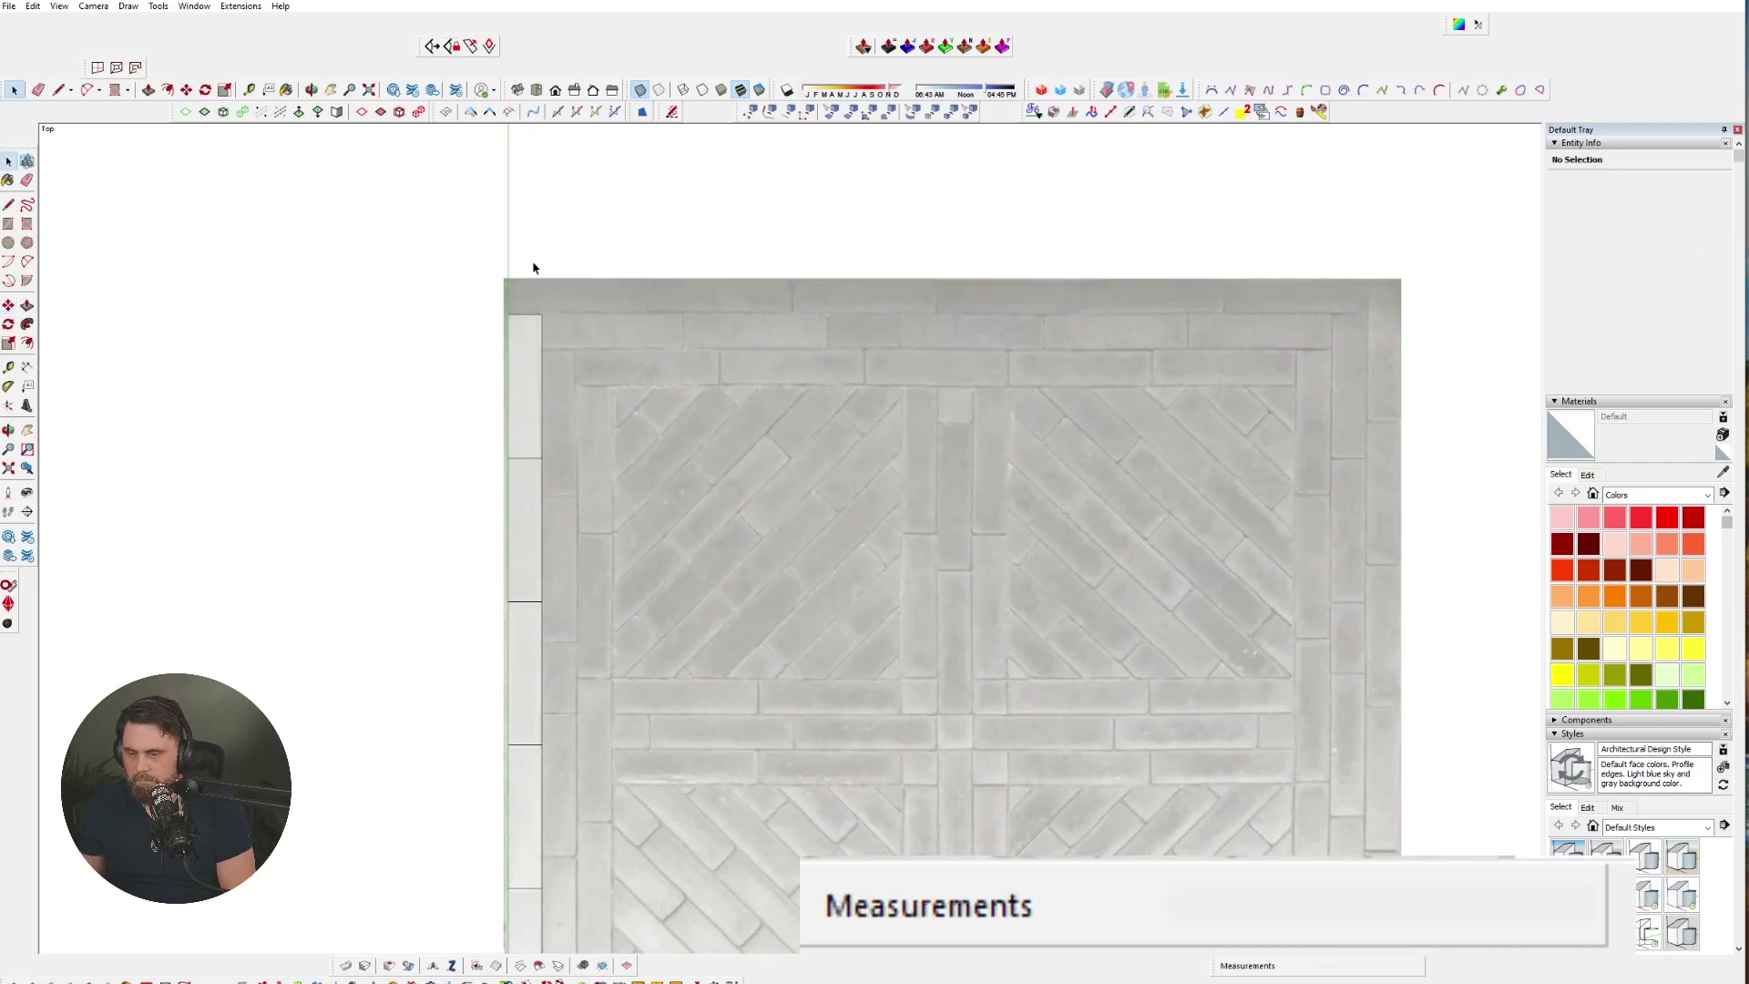
pyautogui.scroll(3, 527, 382)
pyautogui.click(522, 389)
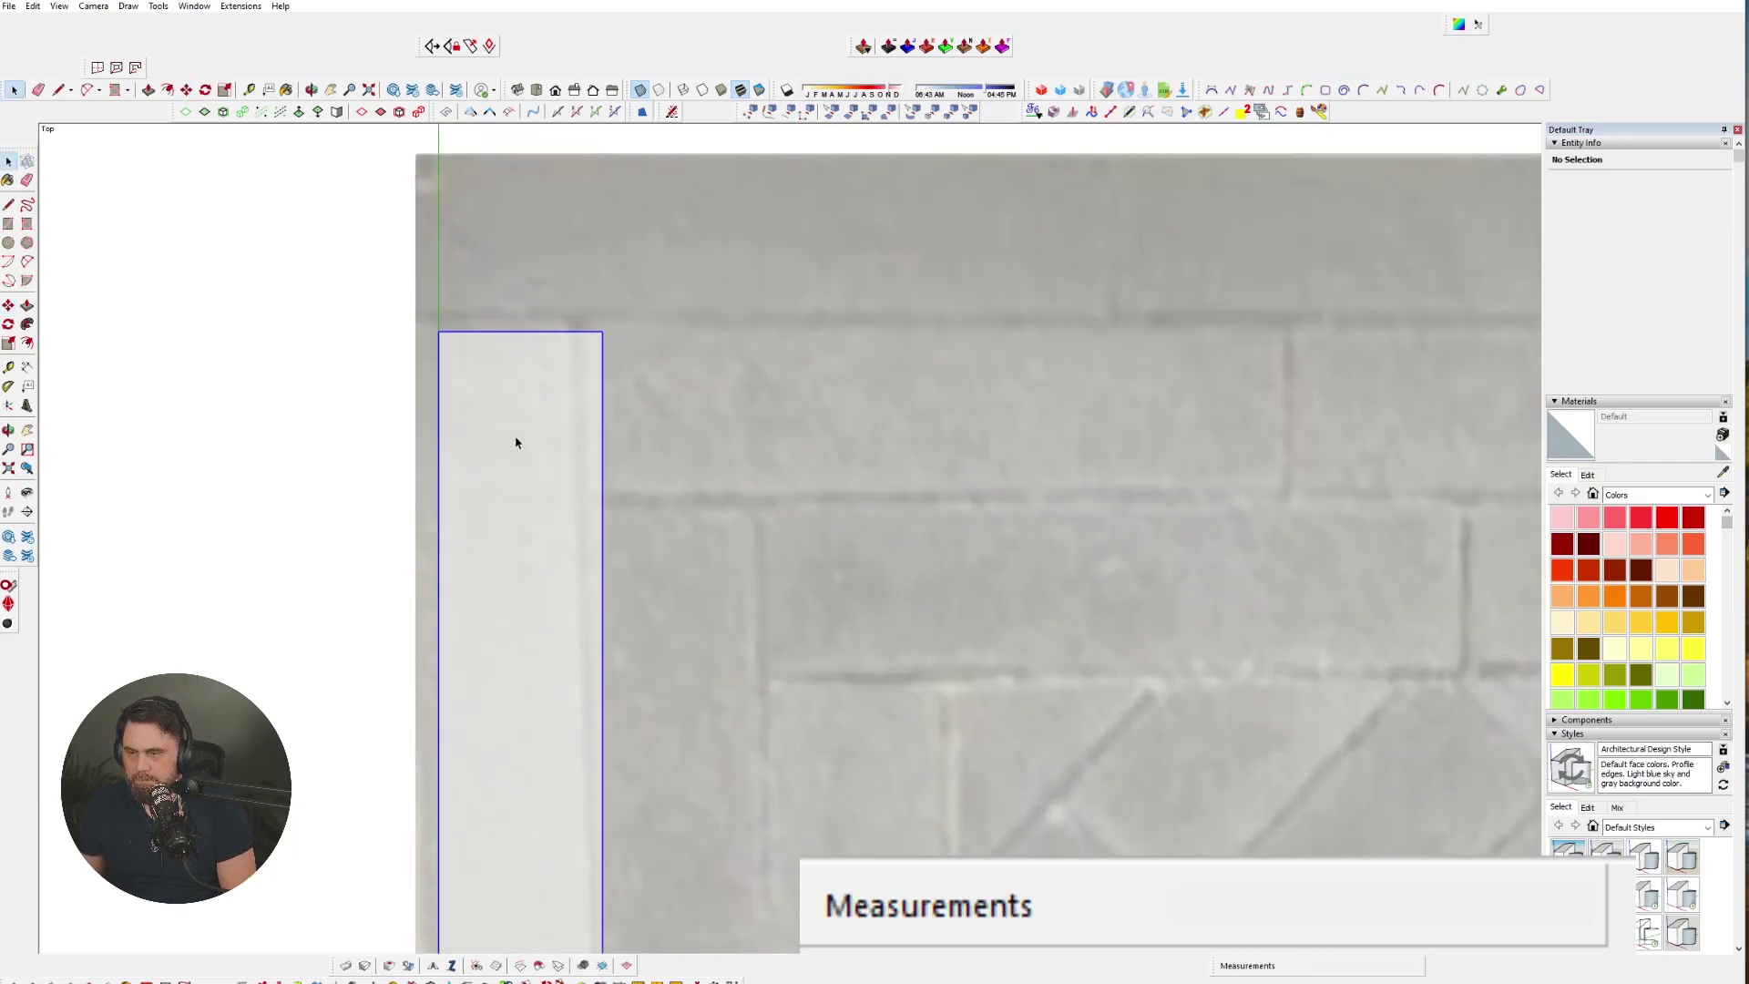
pyautogui.press('q')
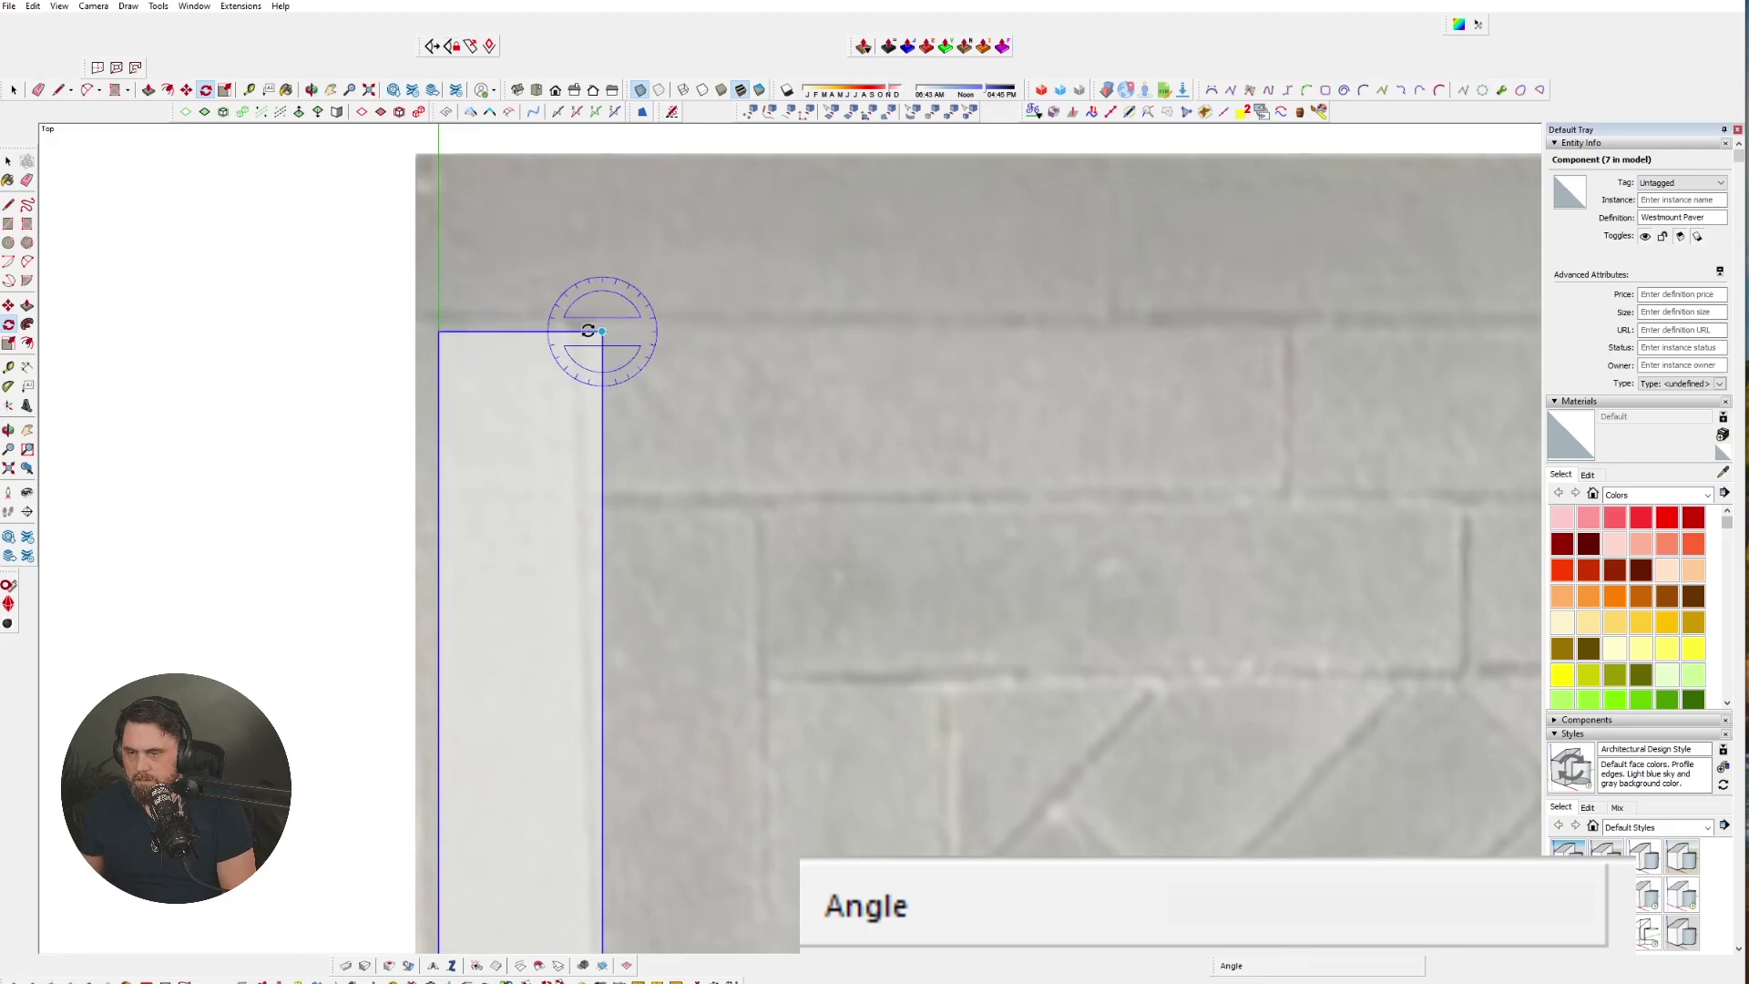
pyautogui.click(438, 331)
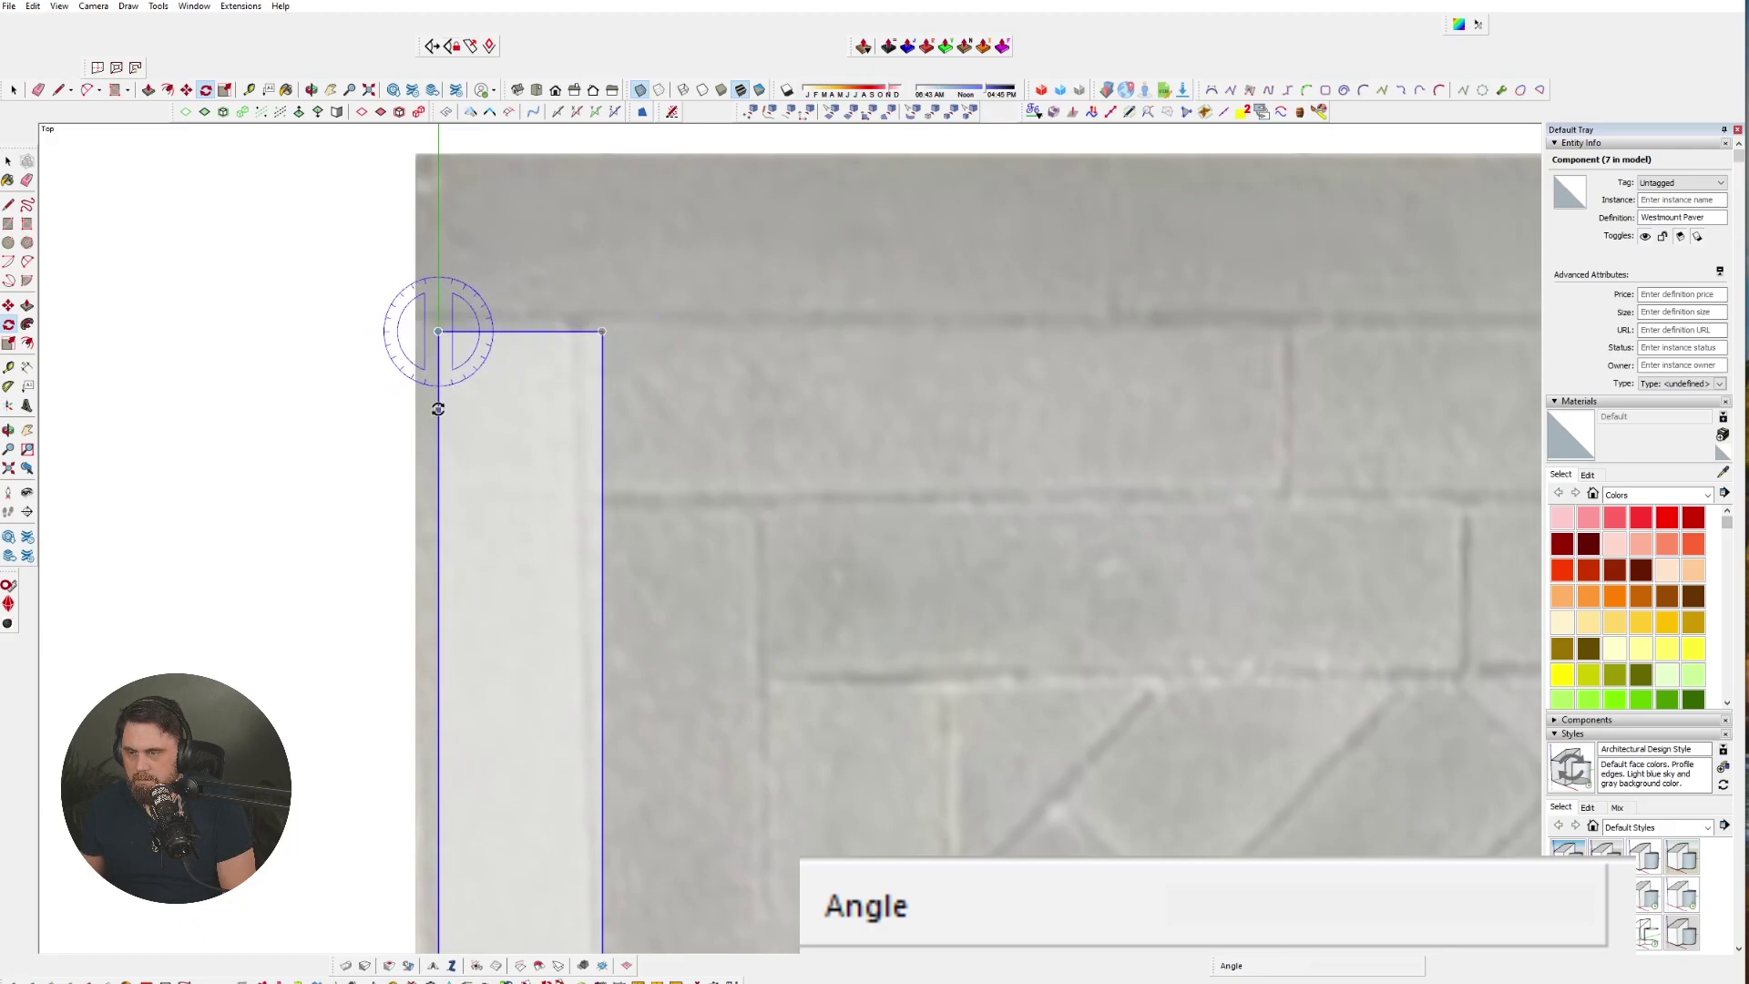
pyautogui.click(438, 477)
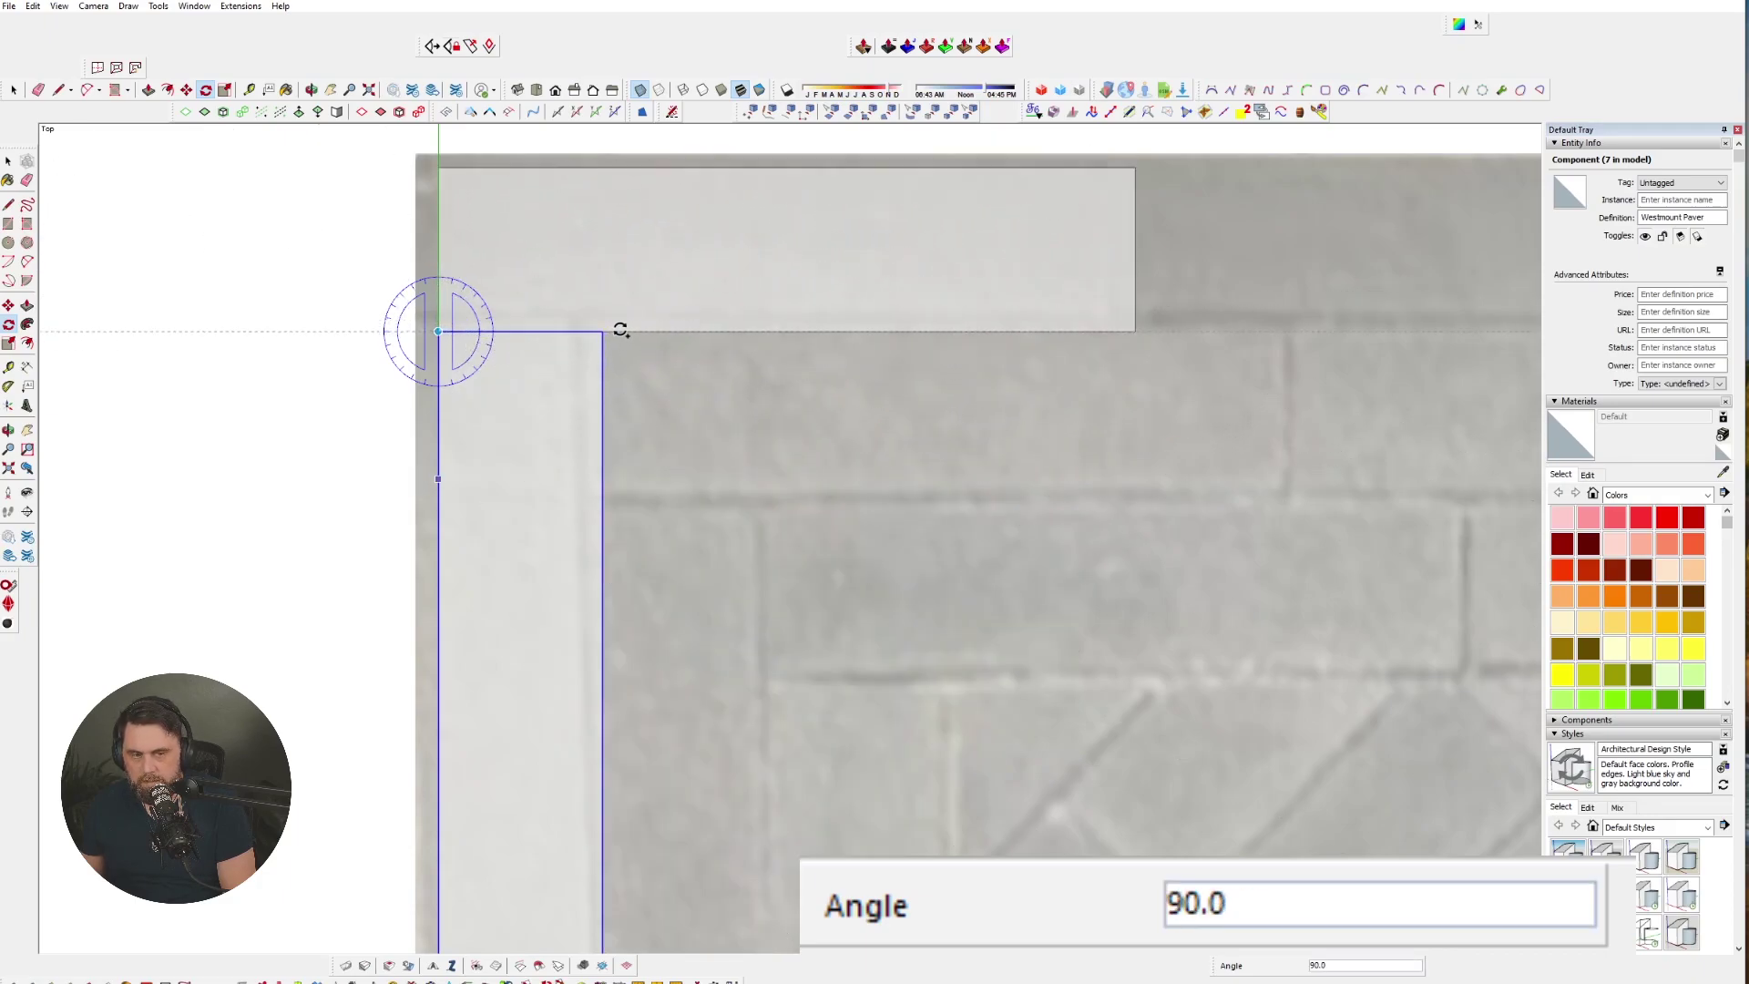
pyautogui.click(621, 330)
pyautogui.scroll(-3, 507, 392)
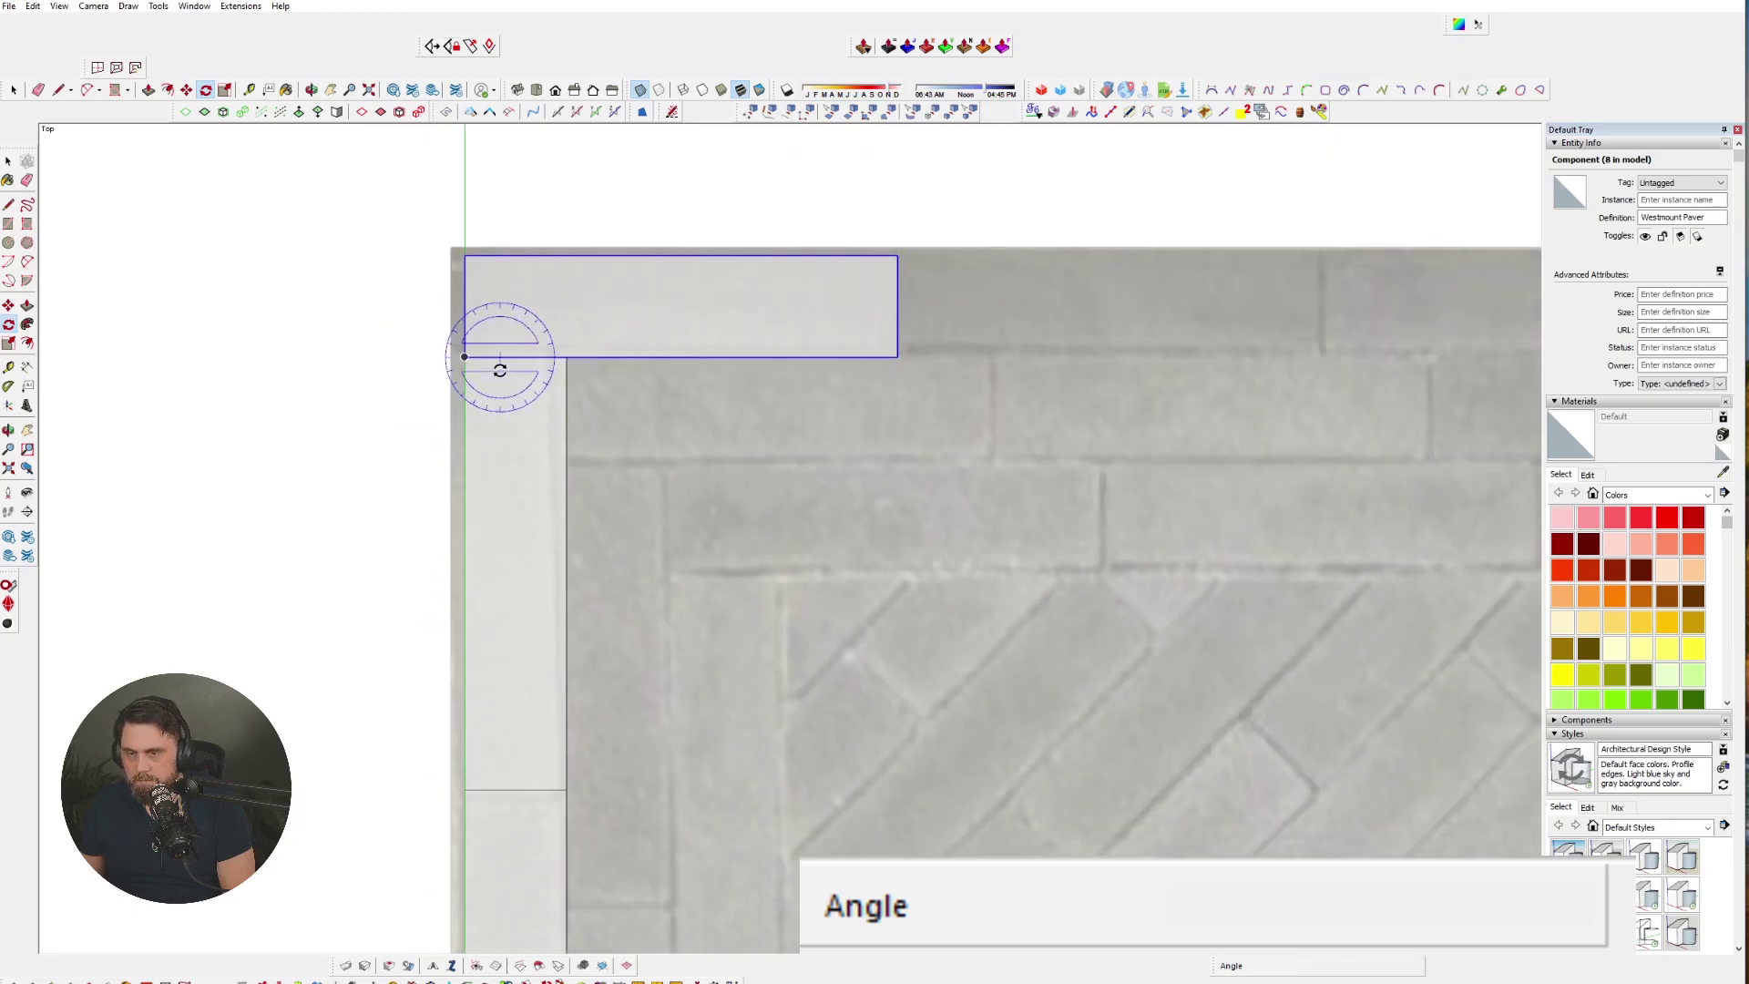
# - Copy the horizontal corner paver one paver length right along the image's top edge, end to end, and array it 5x
pyautogui.press('m')
pyautogui.click(466, 358)
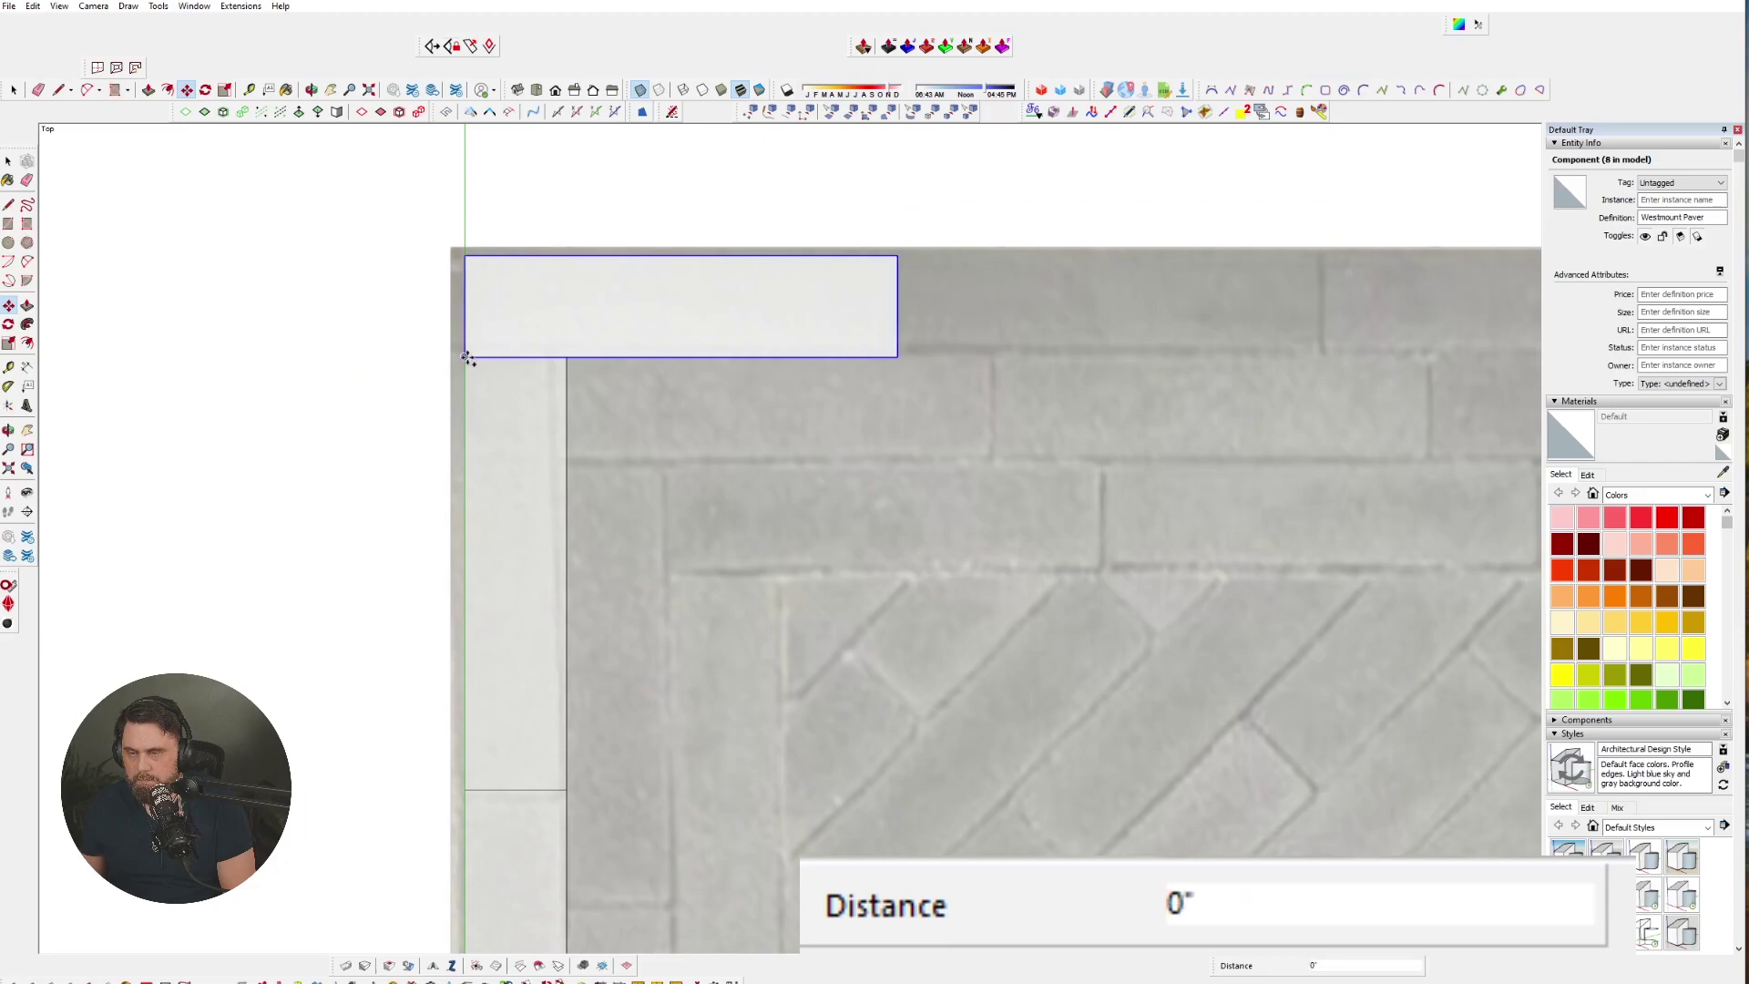
pyautogui.click(898, 359)
pyautogui.scroll(-5, 386, 456)
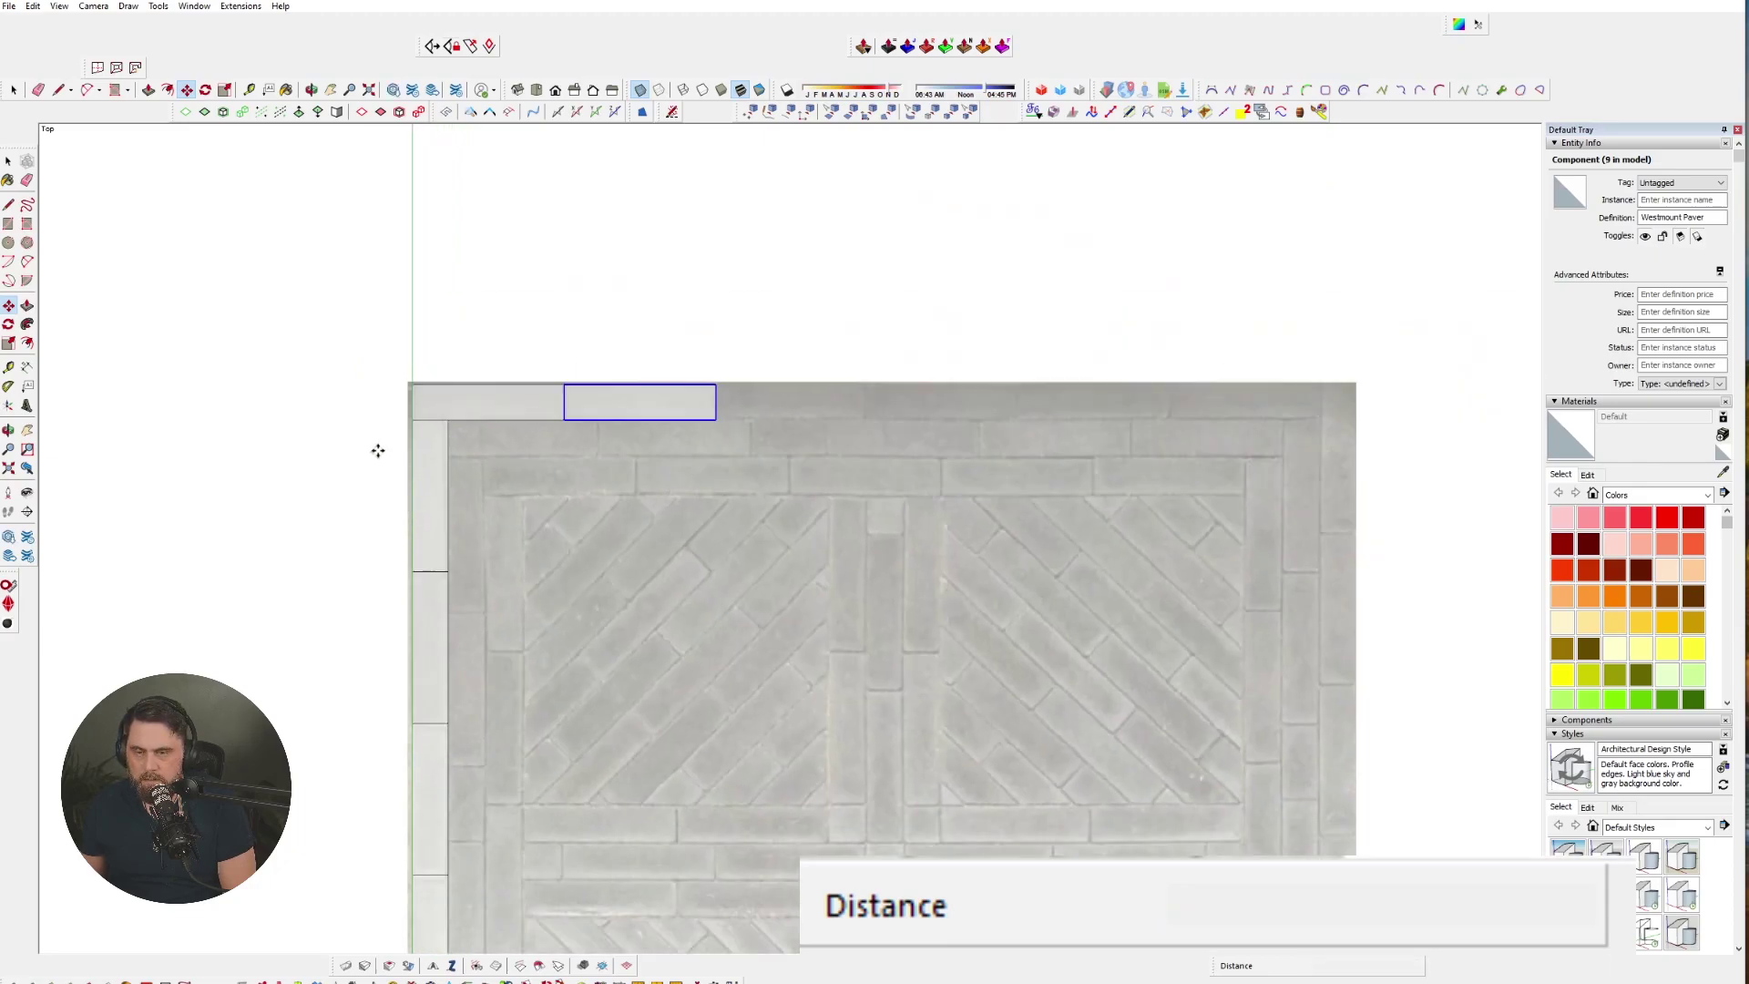
pyautogui.write('5x')
pyautogui.press('Return')
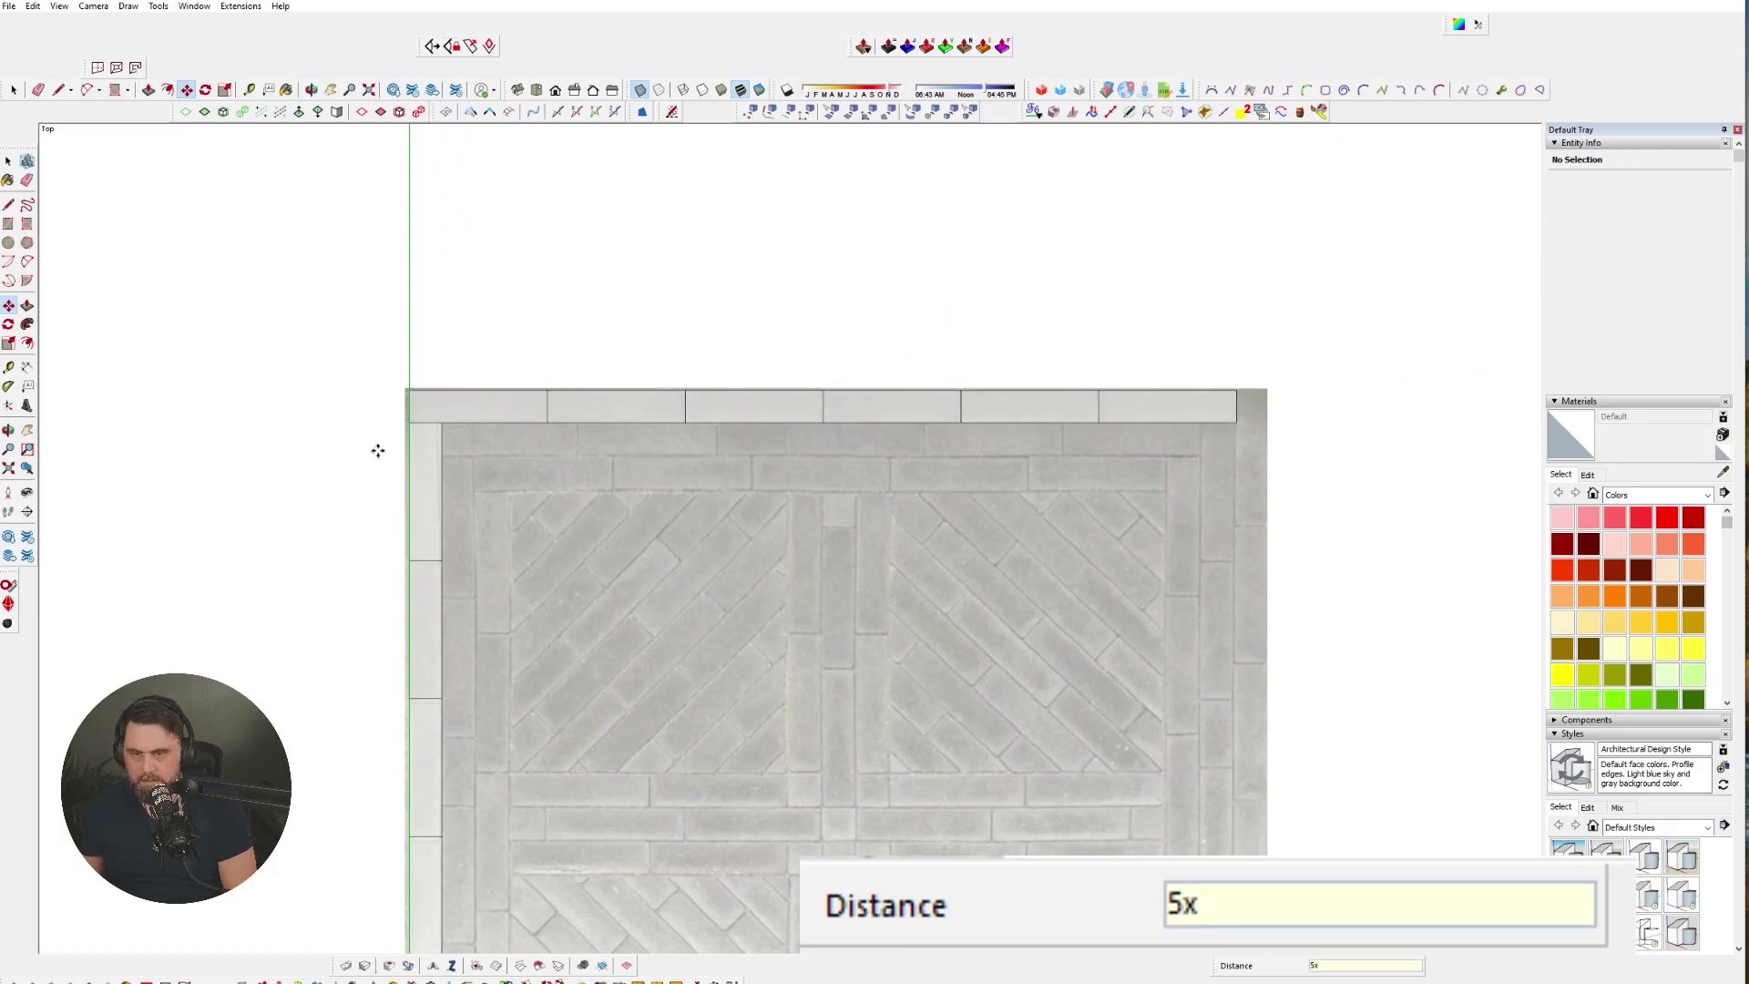
# - Rotate a copy of the top row's last paver a quarter turn about its upper-right corner to start the right column
pyautogui.scroll(10, 1249, 457)
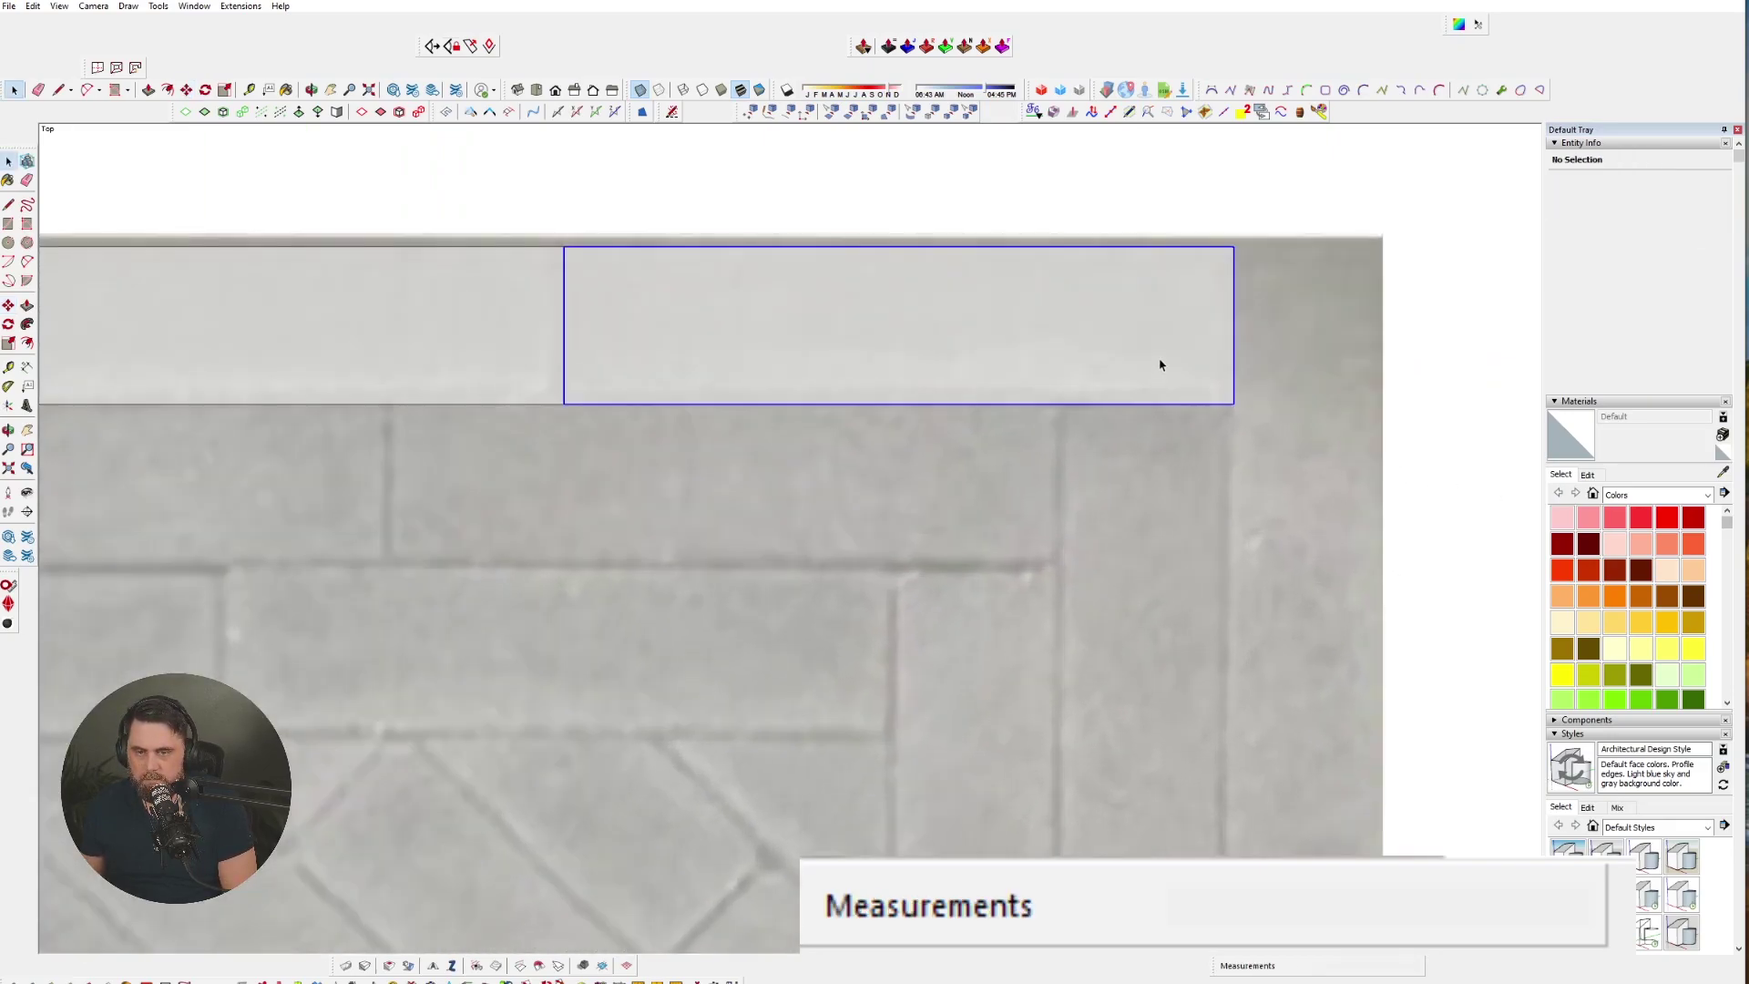
pyautogui.keyDown('shift'); pyautogui.moveTo(1226, 462); pyautogui.dragTo(1017, 446, button='middle'); pyautogui.keyUp('shift')
pyautogui.press('q')
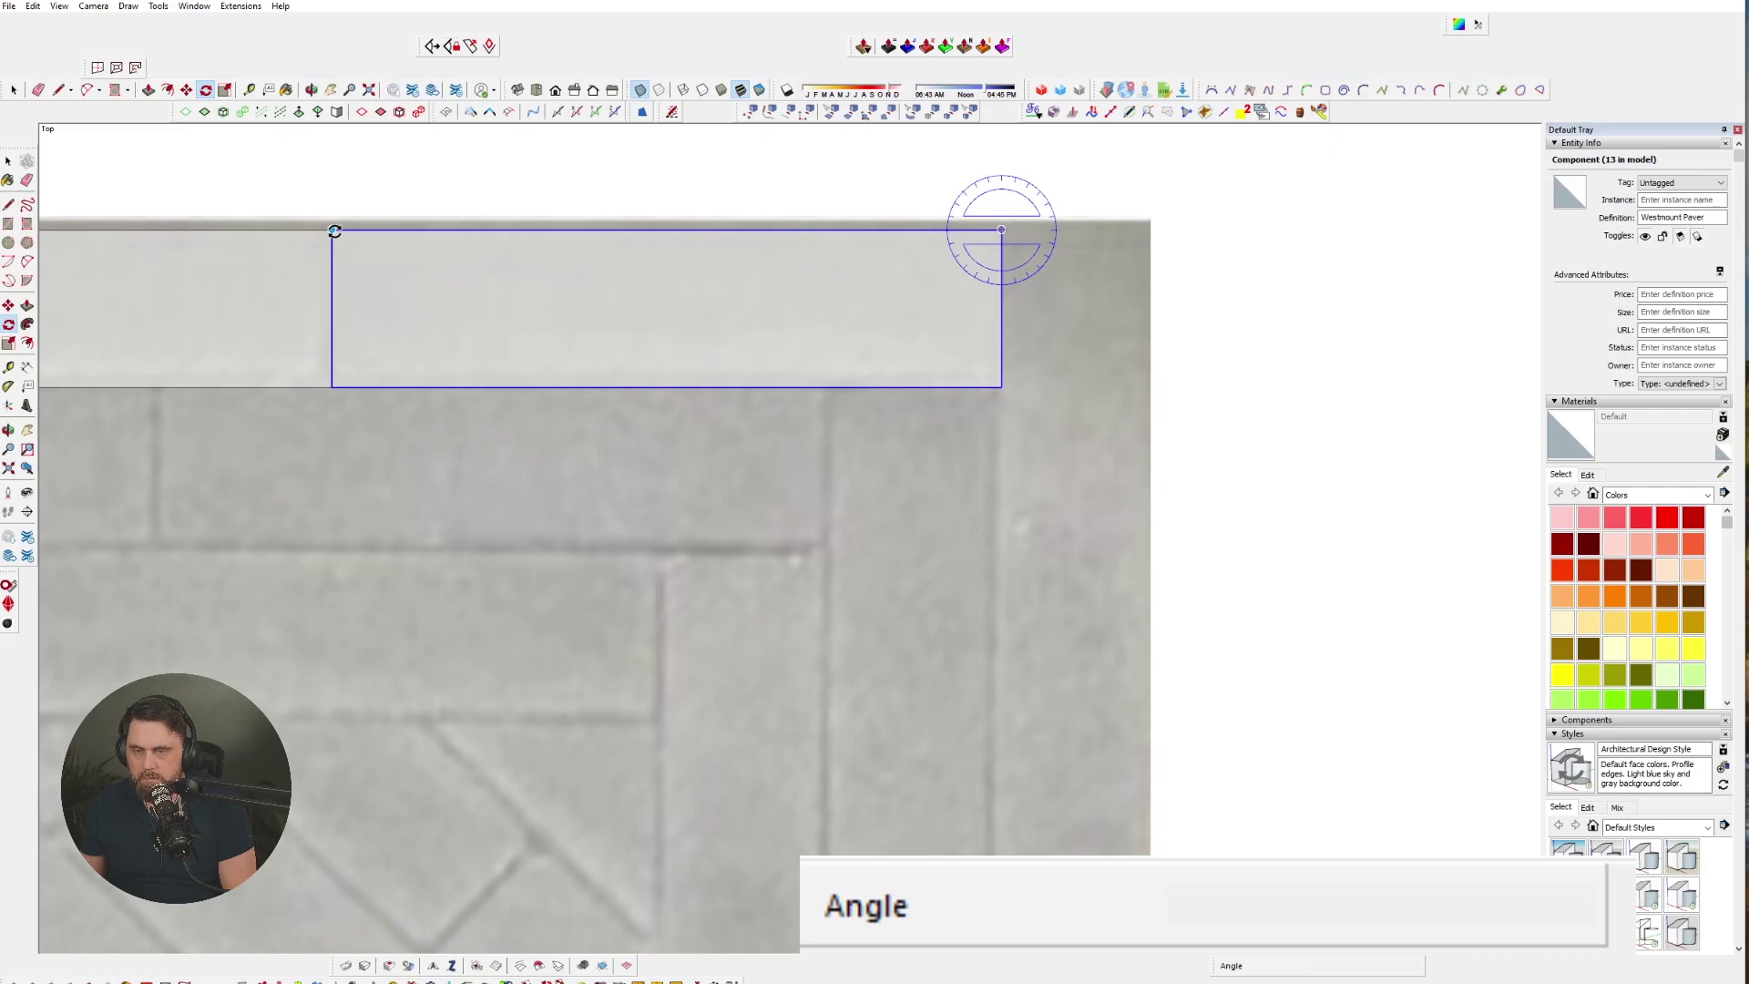
pyautogui.press('space')
pyautogui.press('q')
pyautogui.click(328, 229)
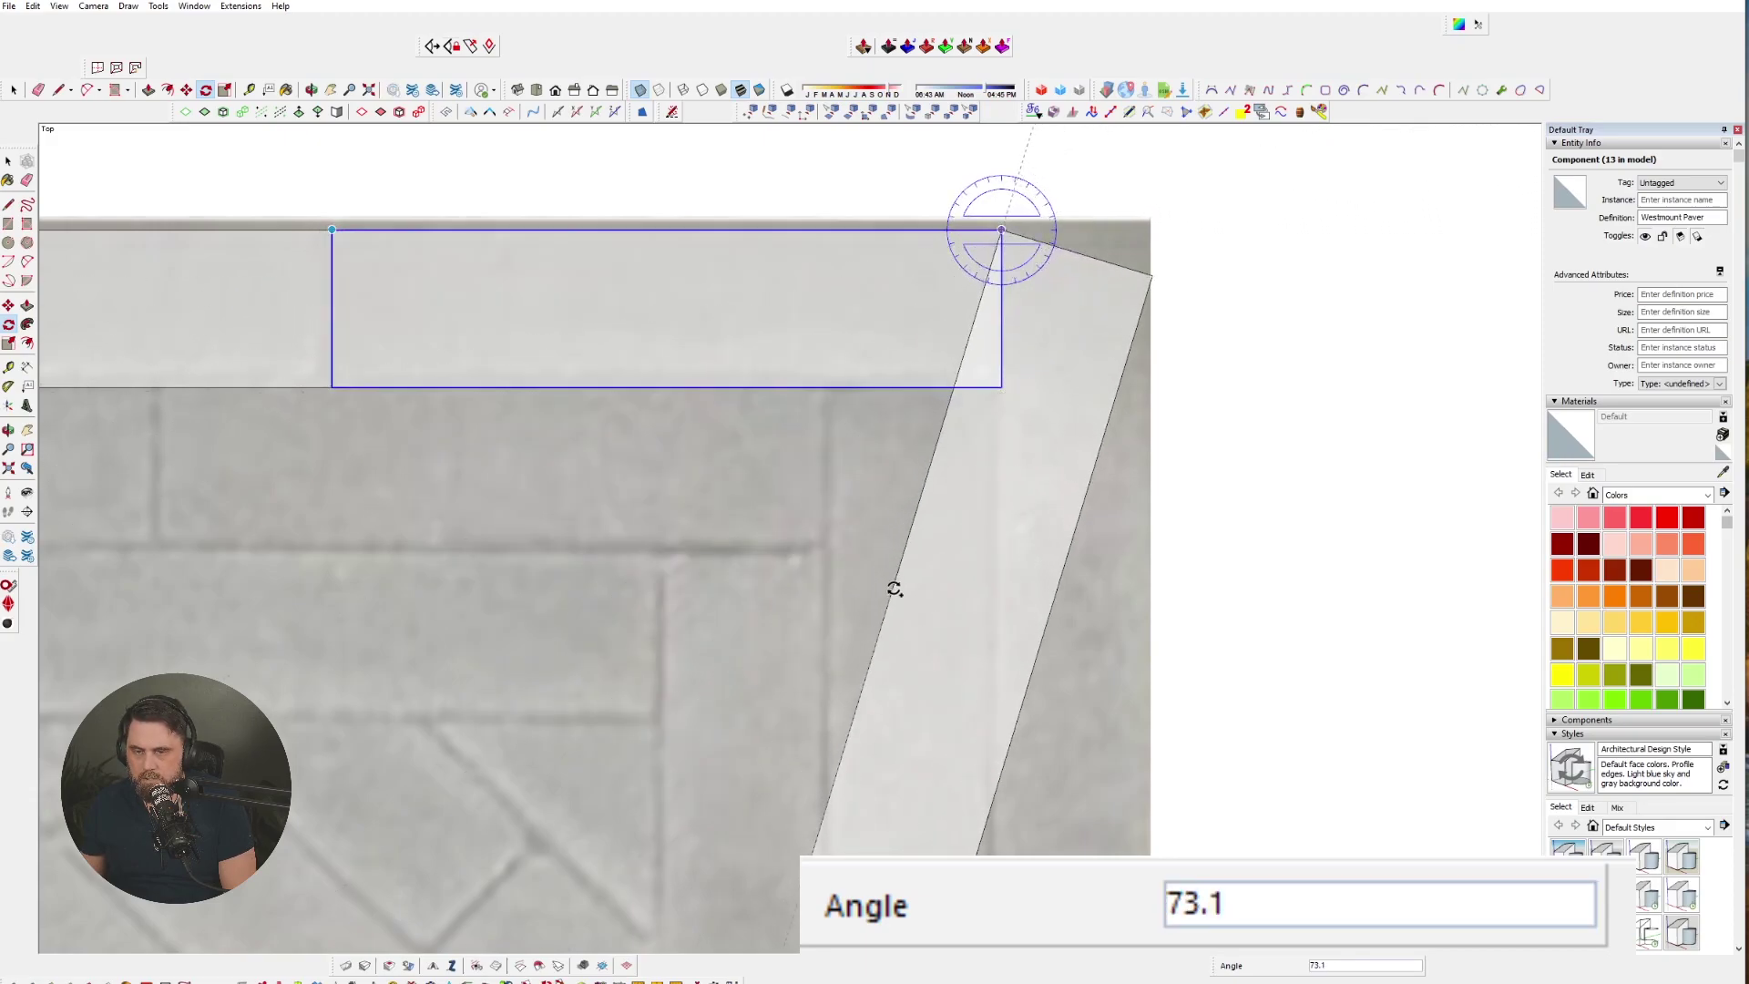
pyautogui.click(1006, 596)
pyautogui.scroll(-6, 832, 261)
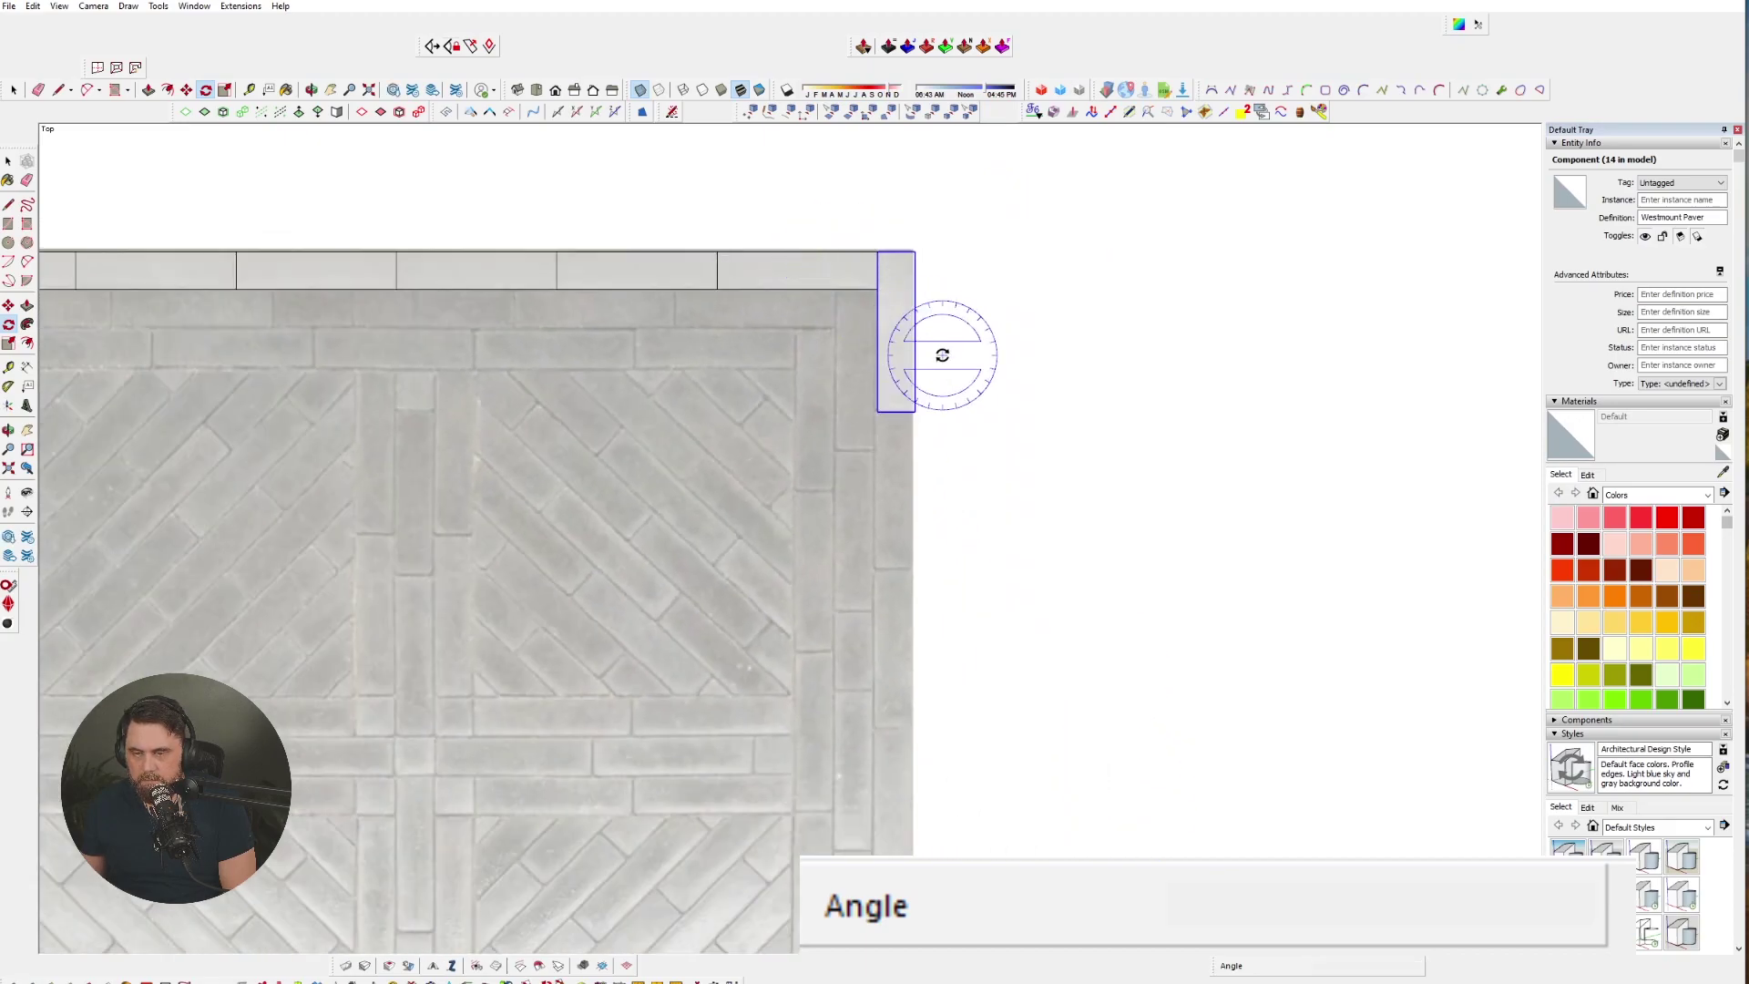
# - Copy the upright corner paver 9 7/16" down the image's right edge, end to end, and array it 5x
pyautogui.scroll(2, 939, 357)
pyautogui.press('m')
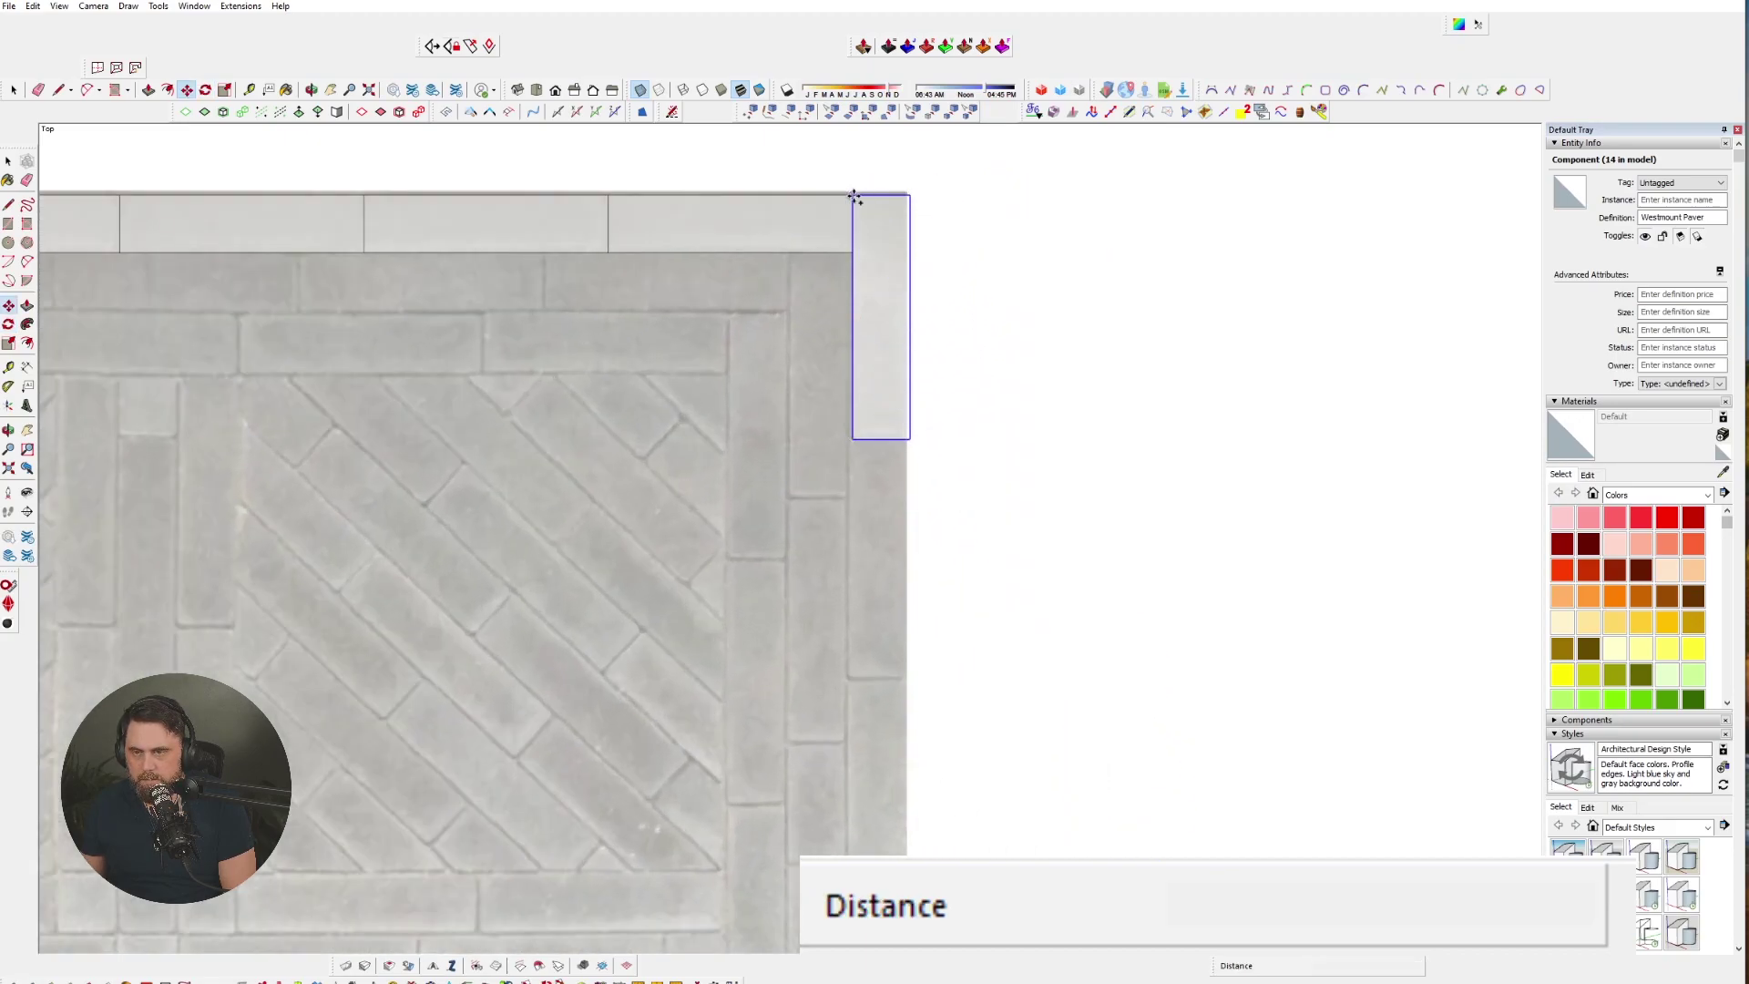
pyautogui.click(854, 196)
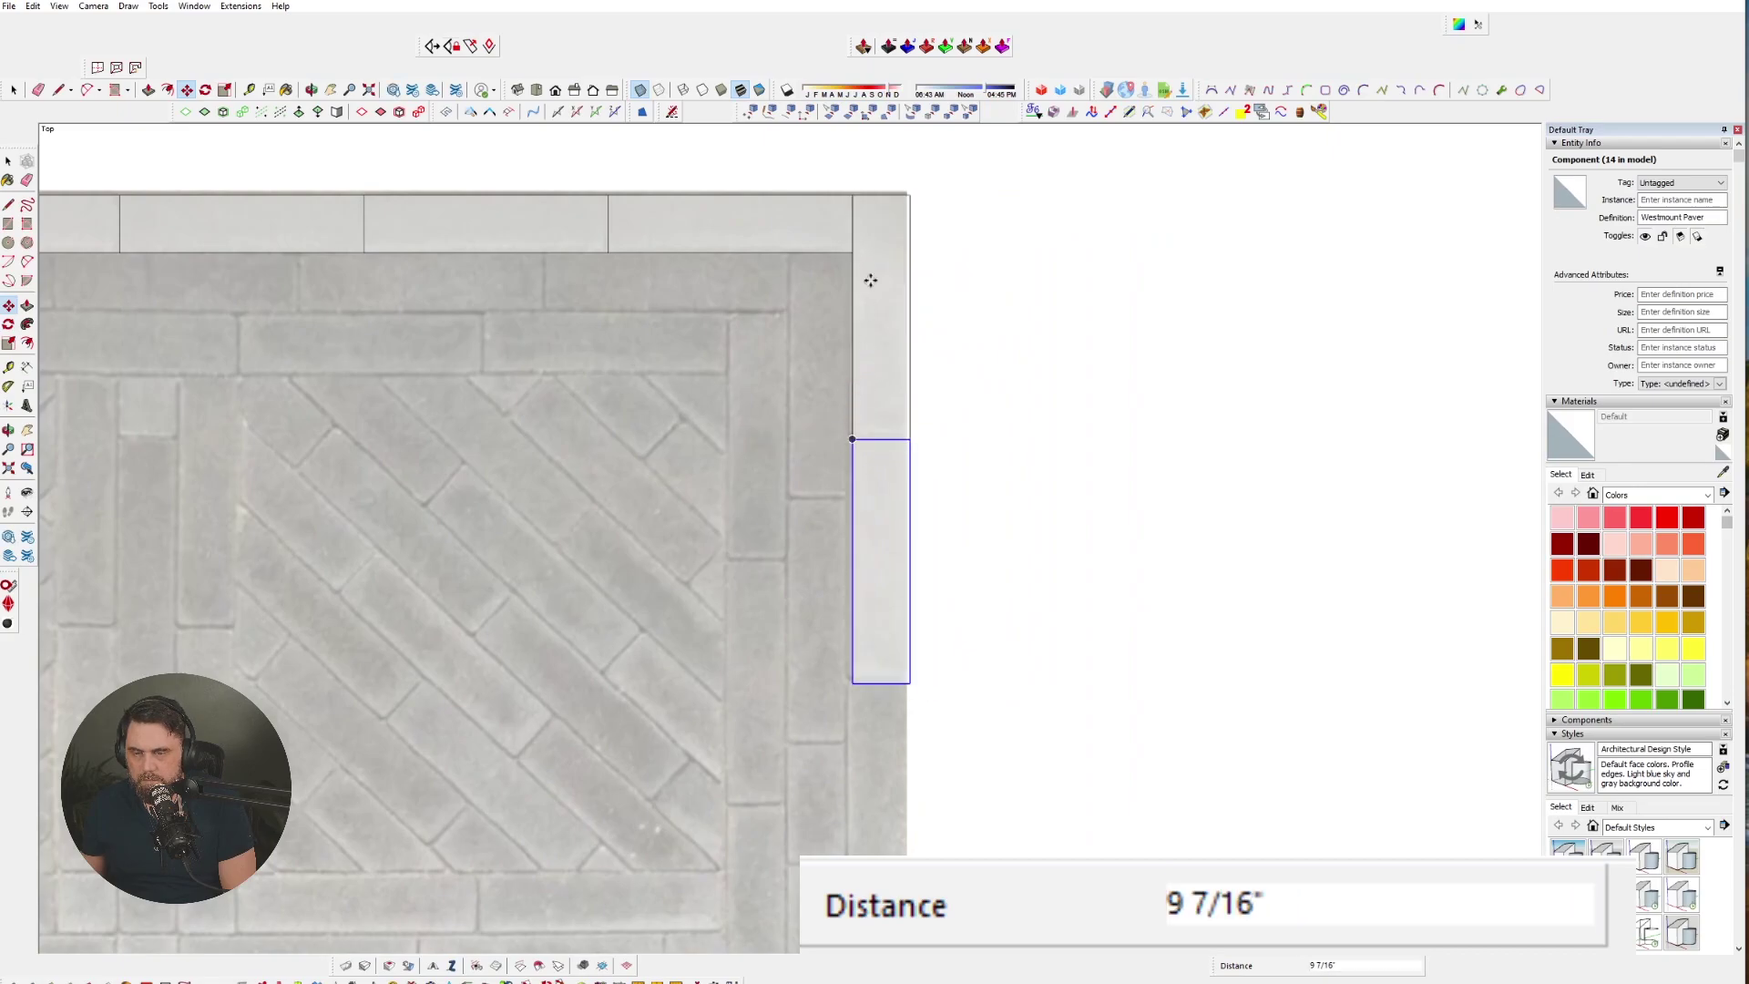
pyautogui.scroll(-5, 870, 311)
pyautogui.press('ctrl')
pyautogui.write('5')
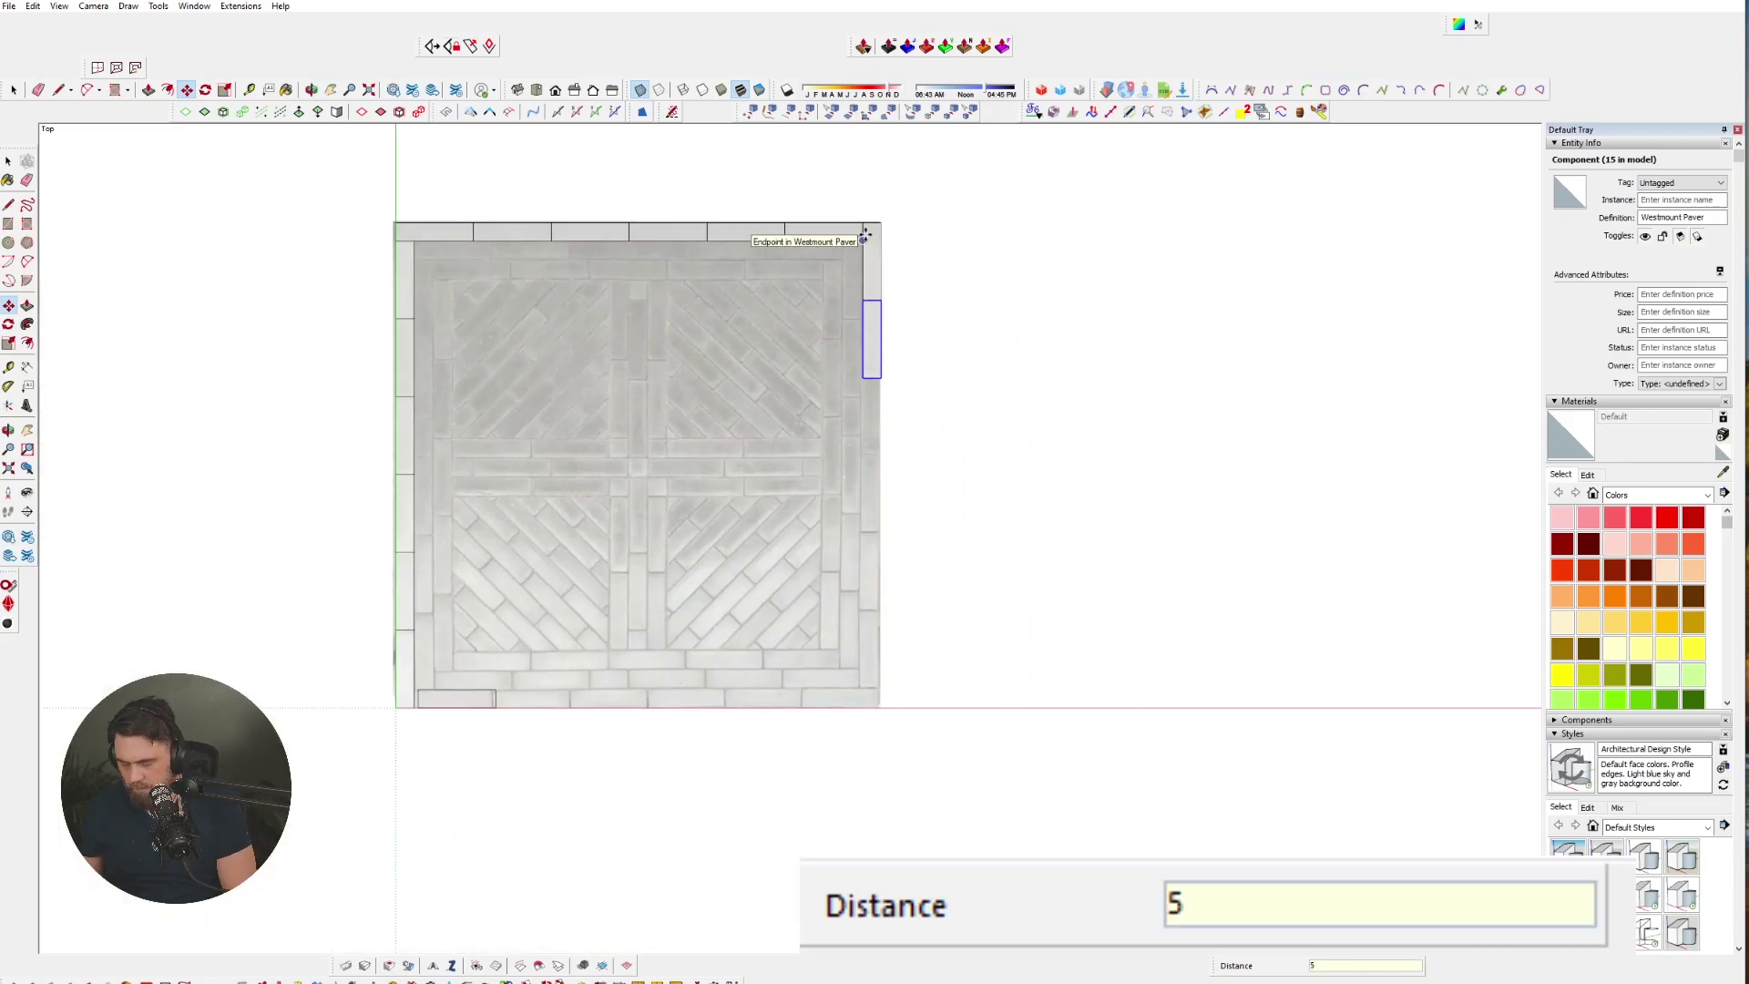
pyautogui.write('x')
pyautogui.press('Return')
# - Rotate a copy of the right column's lowest paver a quarter turn about its lower-right corner to start the bottom row
pyautogui.scroll(2, 847, 704)
pyautogui.scroll(5, 847, 704)
pyautogui.press('q')
pyautogui.click(861, 607)
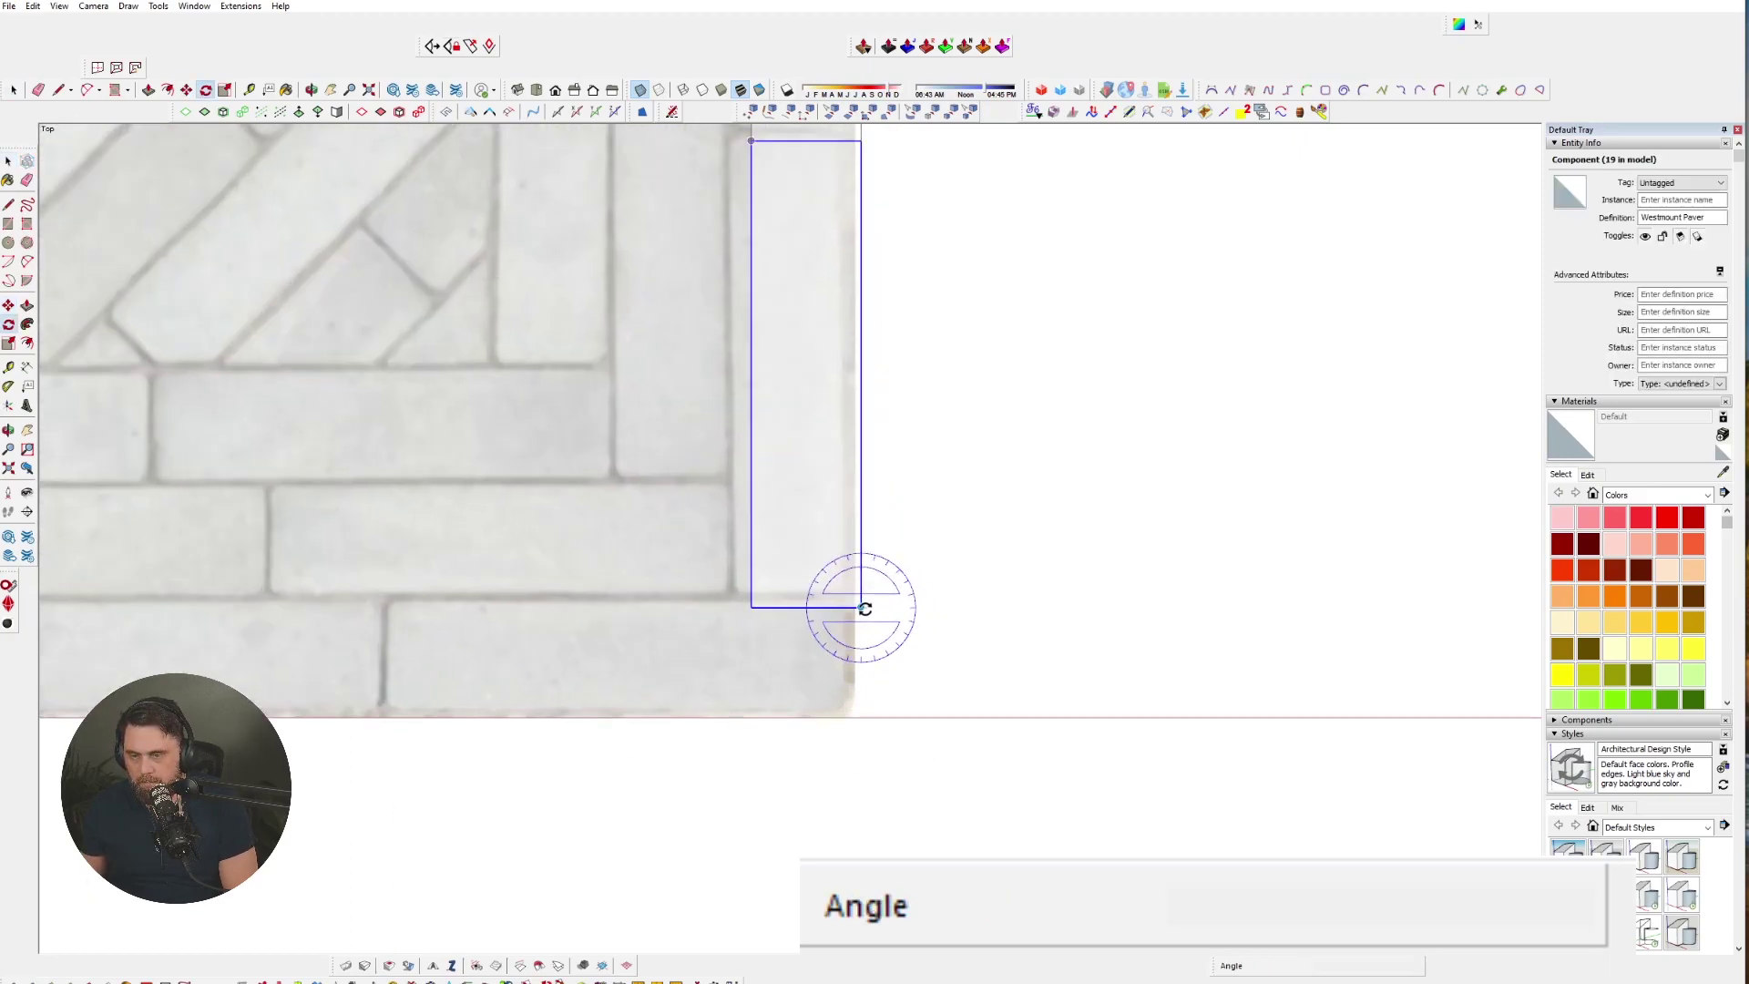
pyautogui.click(860, 522)
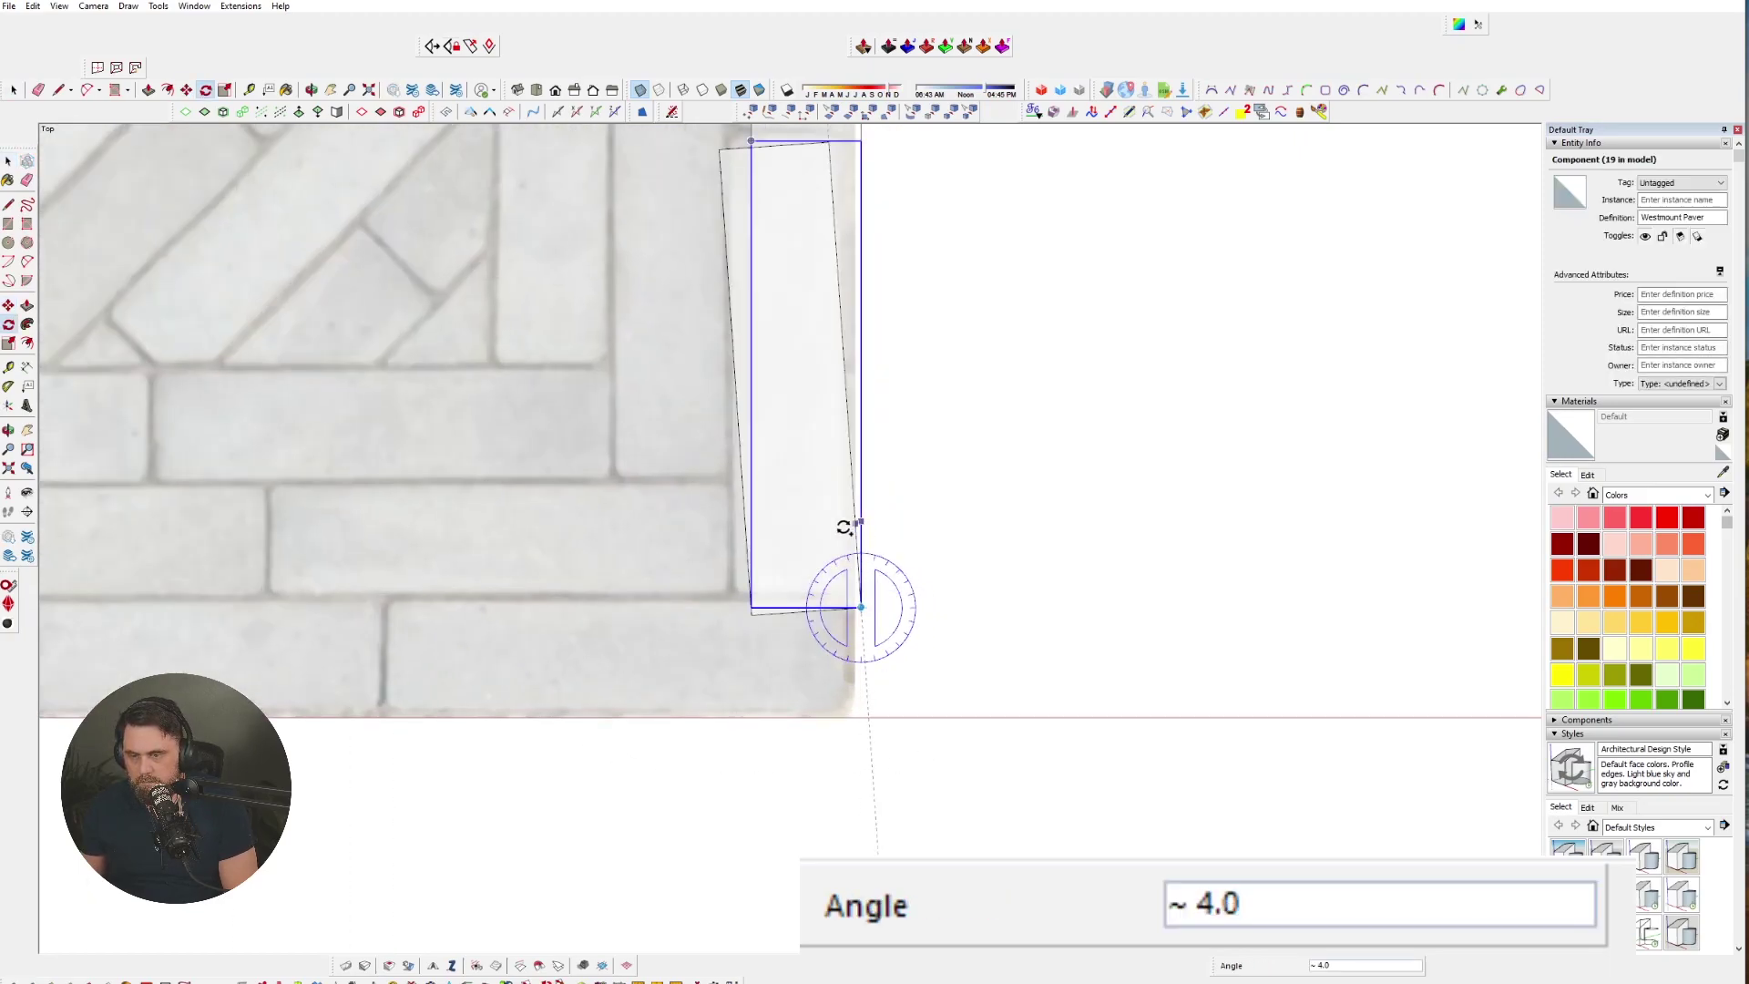
pyautogui.click(813, 608)
pyautogui.scroll(-4, 1048, 609)
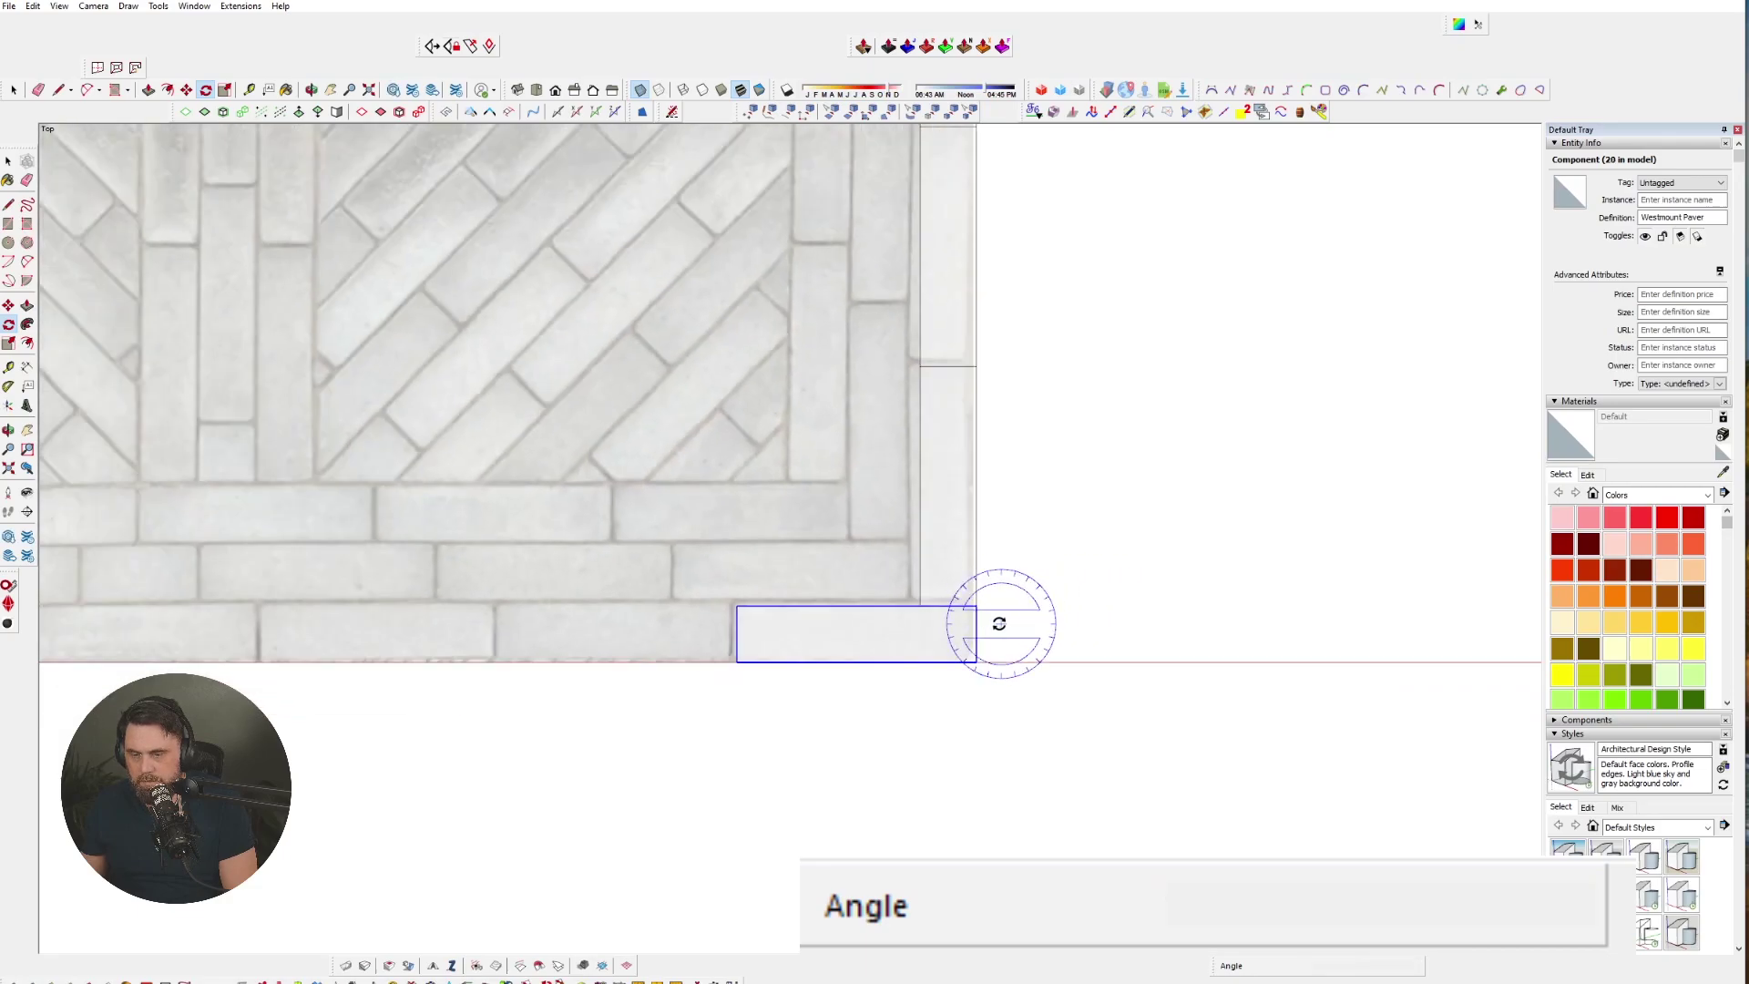
# - Copy the bottom-right corner paver 9 7/16" left along the image's bottom edge, end to end, and array it 5x
pyautogui.press('m')
pyautogui.click(973, 609)
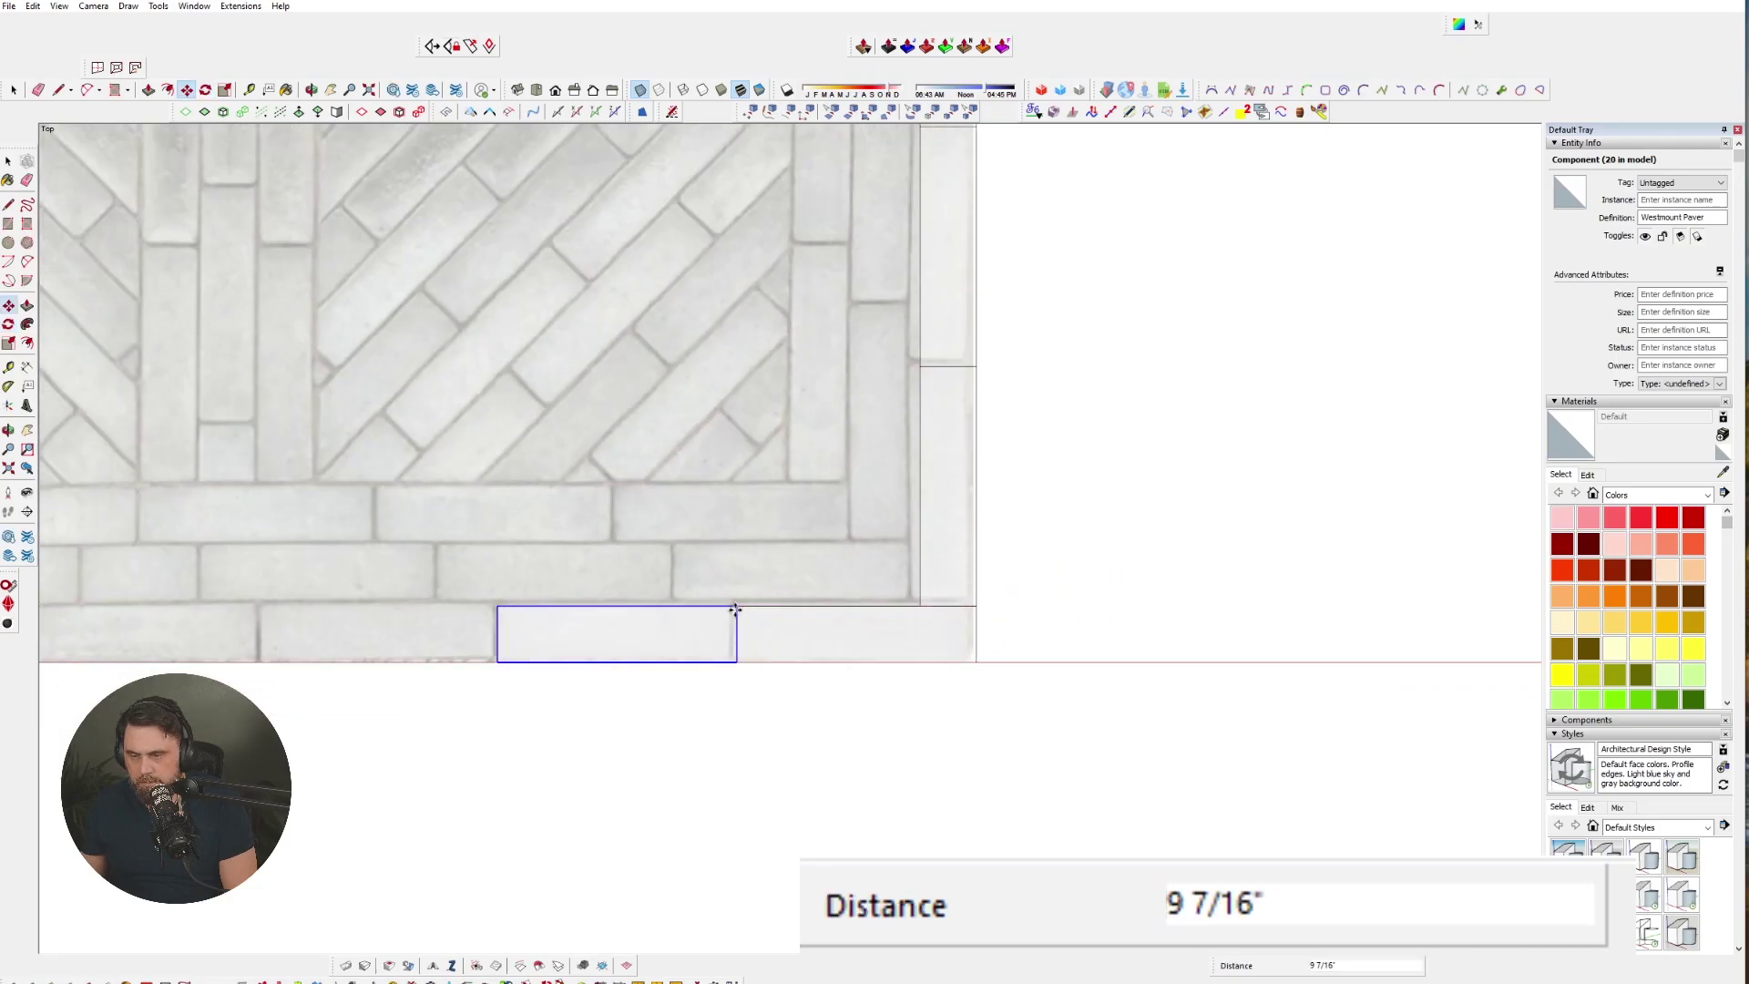
pyautogui.click(734, 609)
pyautogui.scroll(-3, 783, 592)
pyautogui.write('5x')
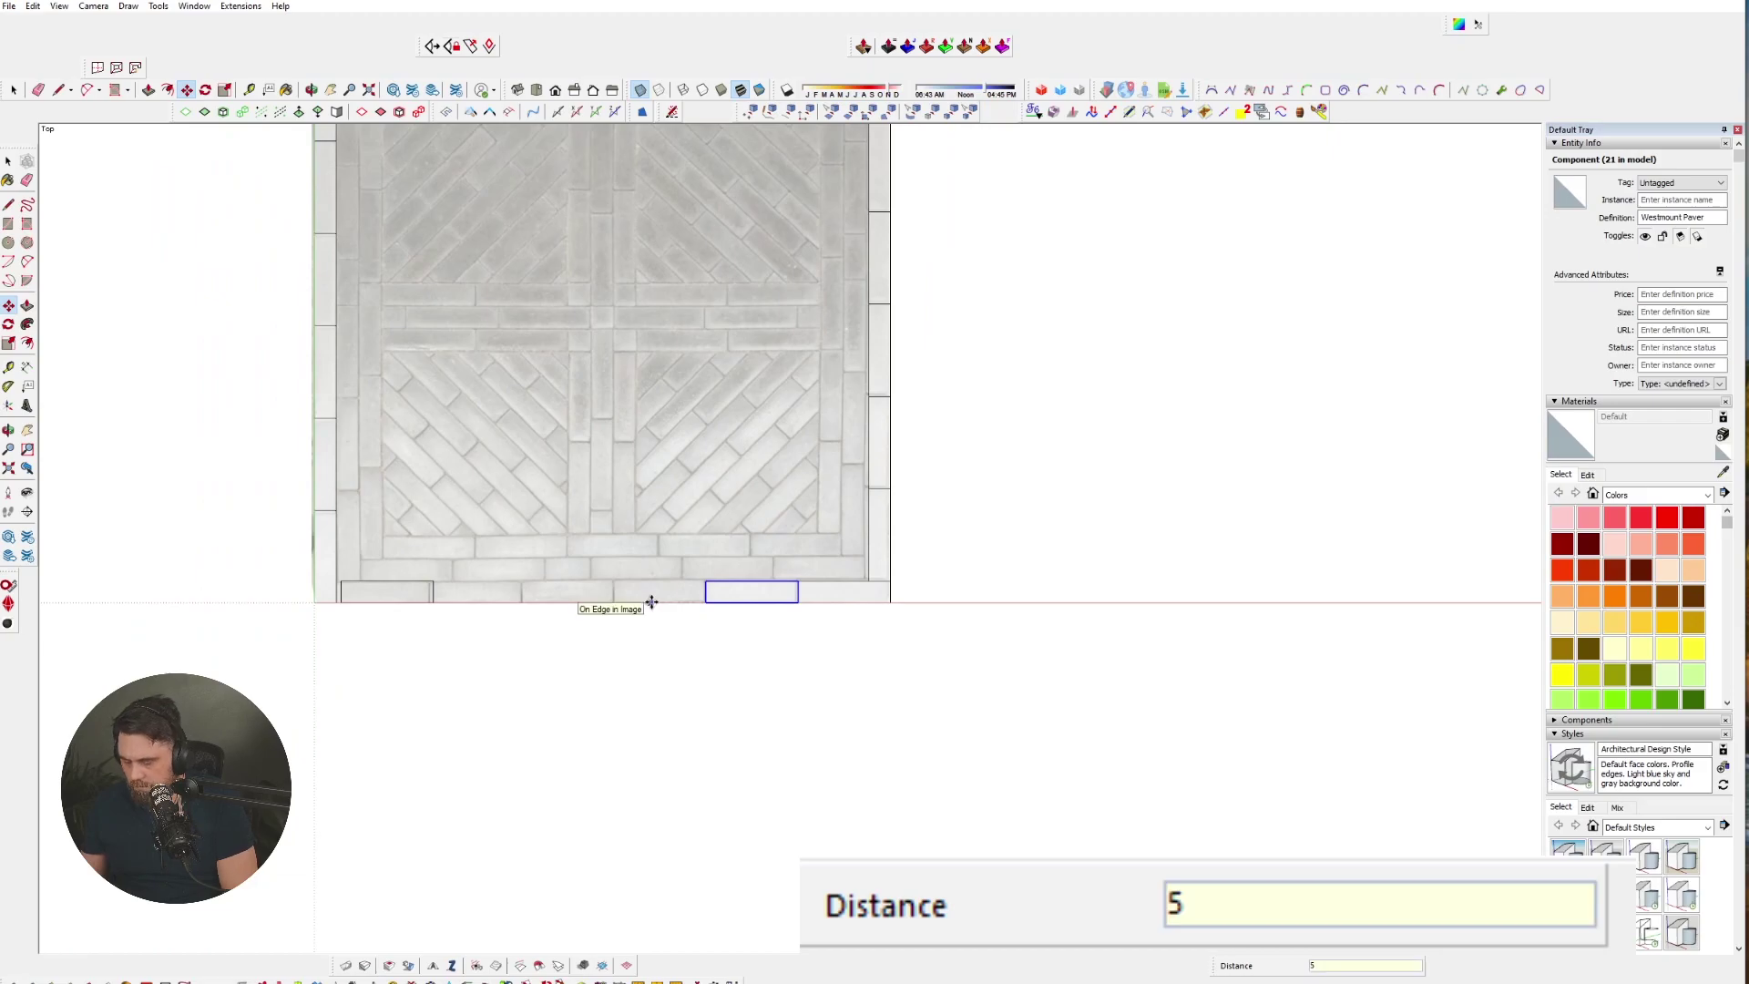
pyautogui.press('Return')
# - Delete the extra paver overlapping the left end of the bottom border row
pyautogui.press('space')
pyautogui.click(406, 594)
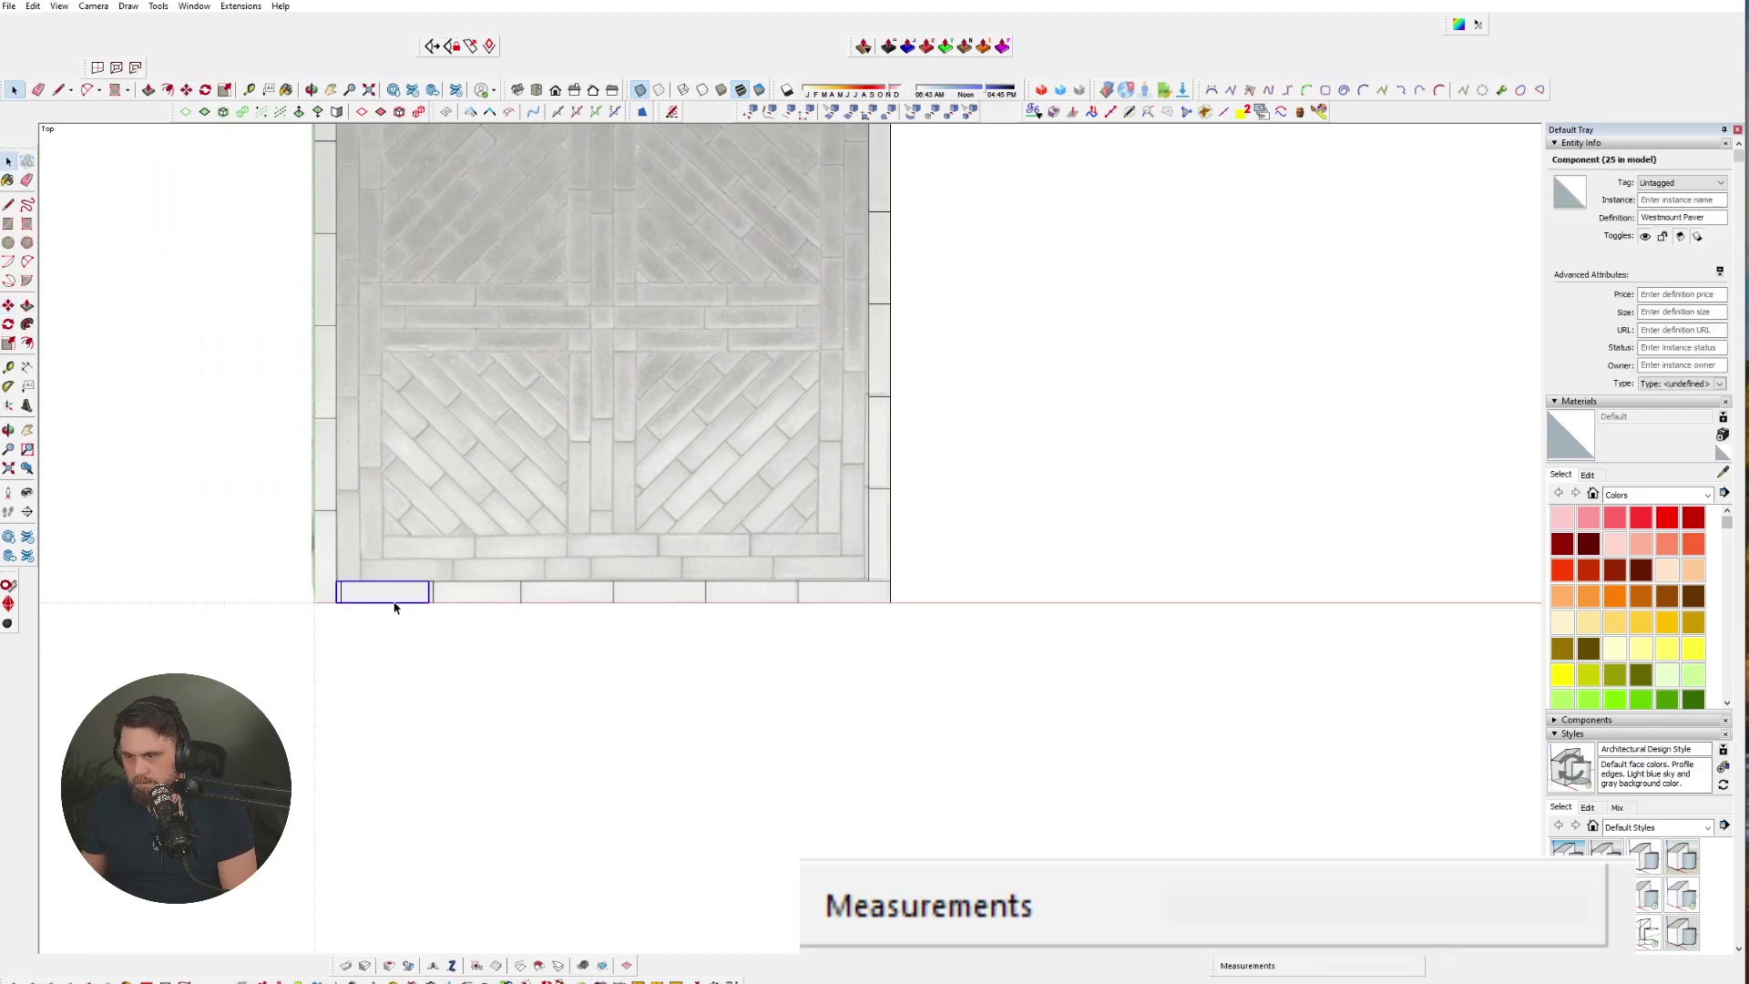
pyautogui.scroll(5, 364, 593)
pyautogui.click(275, 572)
pyautogui.press('Delete')
pyautogui.scroll(-6, 324, 626)
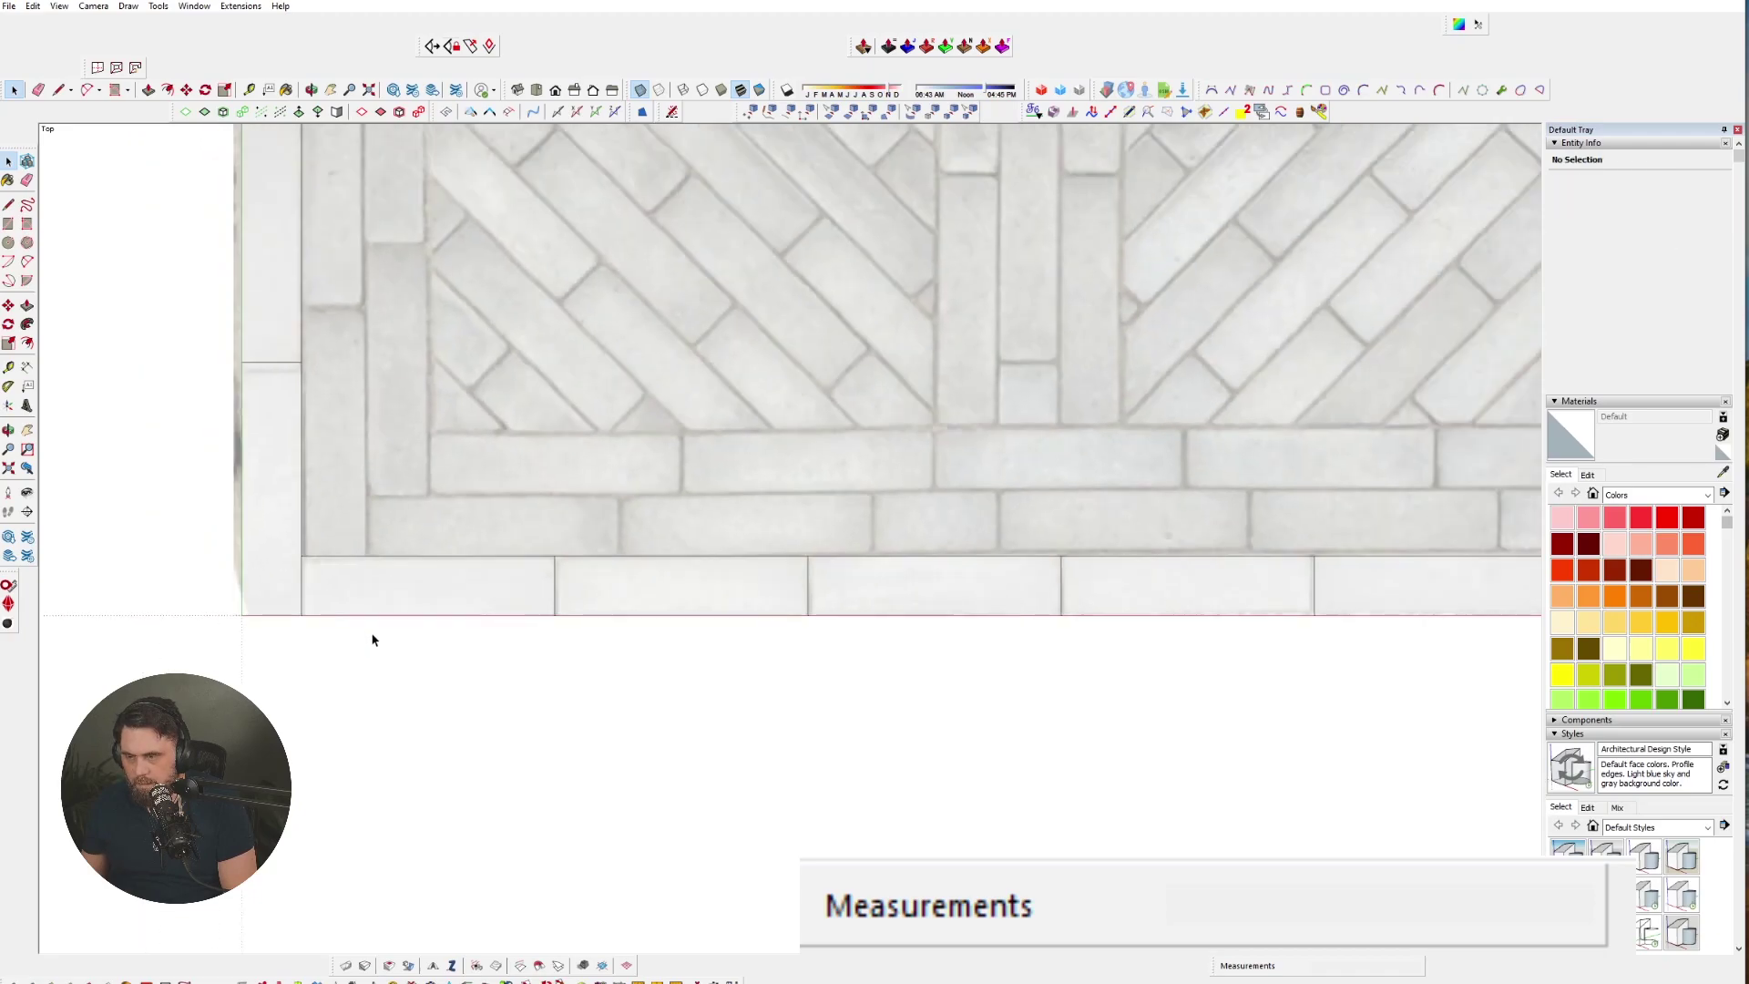
# - Copy the right column's top paver diagonally inward about 3 1/8", snapping it to the border's inner upper-right corner
pyautogui.scroll(4, 708, 293)
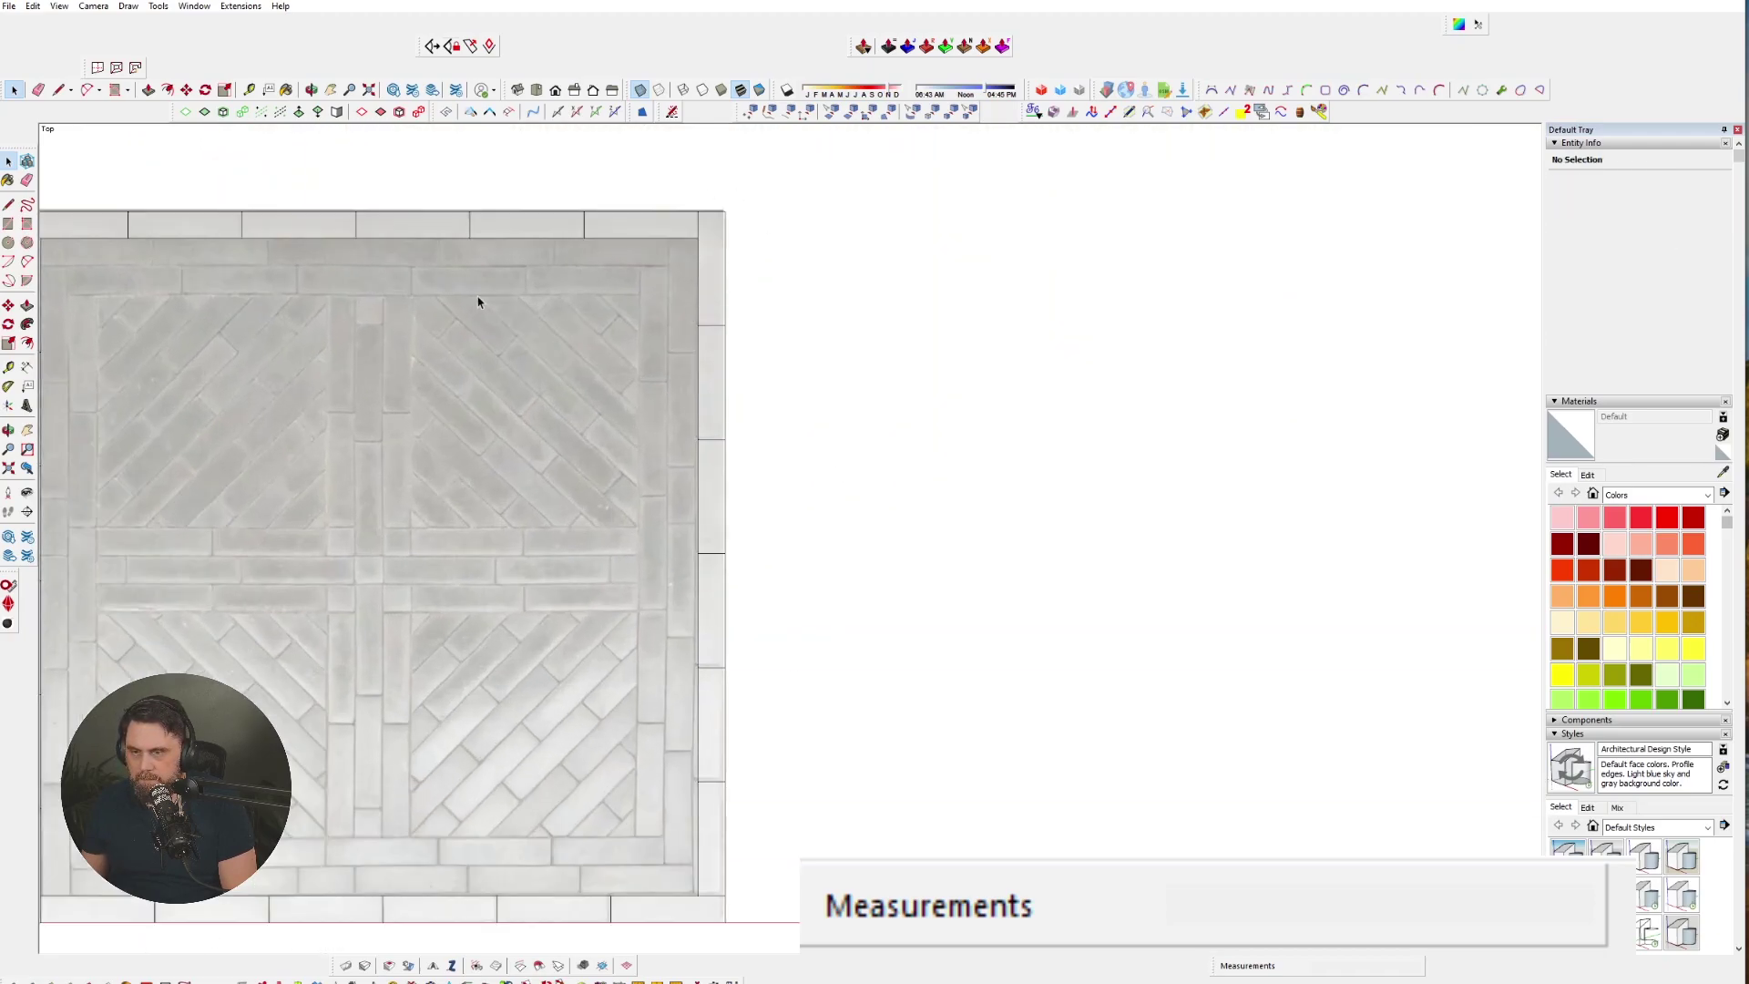
pyautogui.scroll(-2, 707, 277)
pyautogui.scroll(3, 723, 220)
pyautogui.scroll(3, 706, 292)
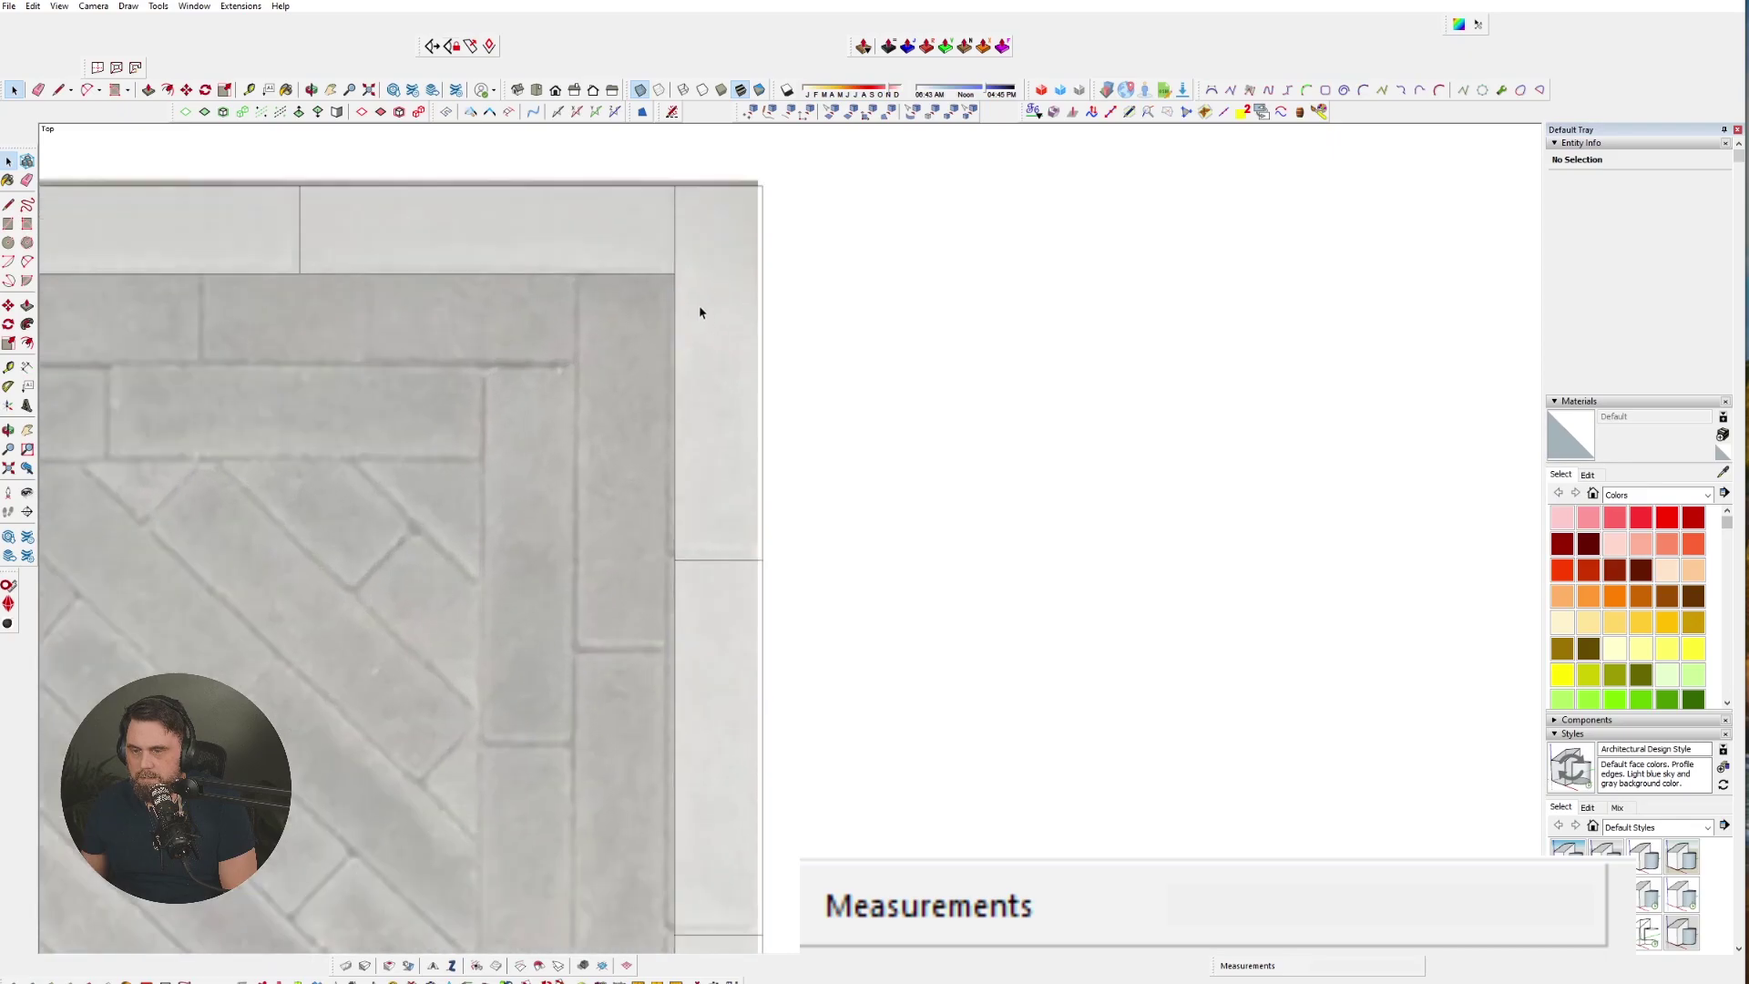
pyautogui.click(719, 371)
pyautogui.scroll(-2, 714, 301)
pyautogui.press('m')
pyautogui.click(745, 277)
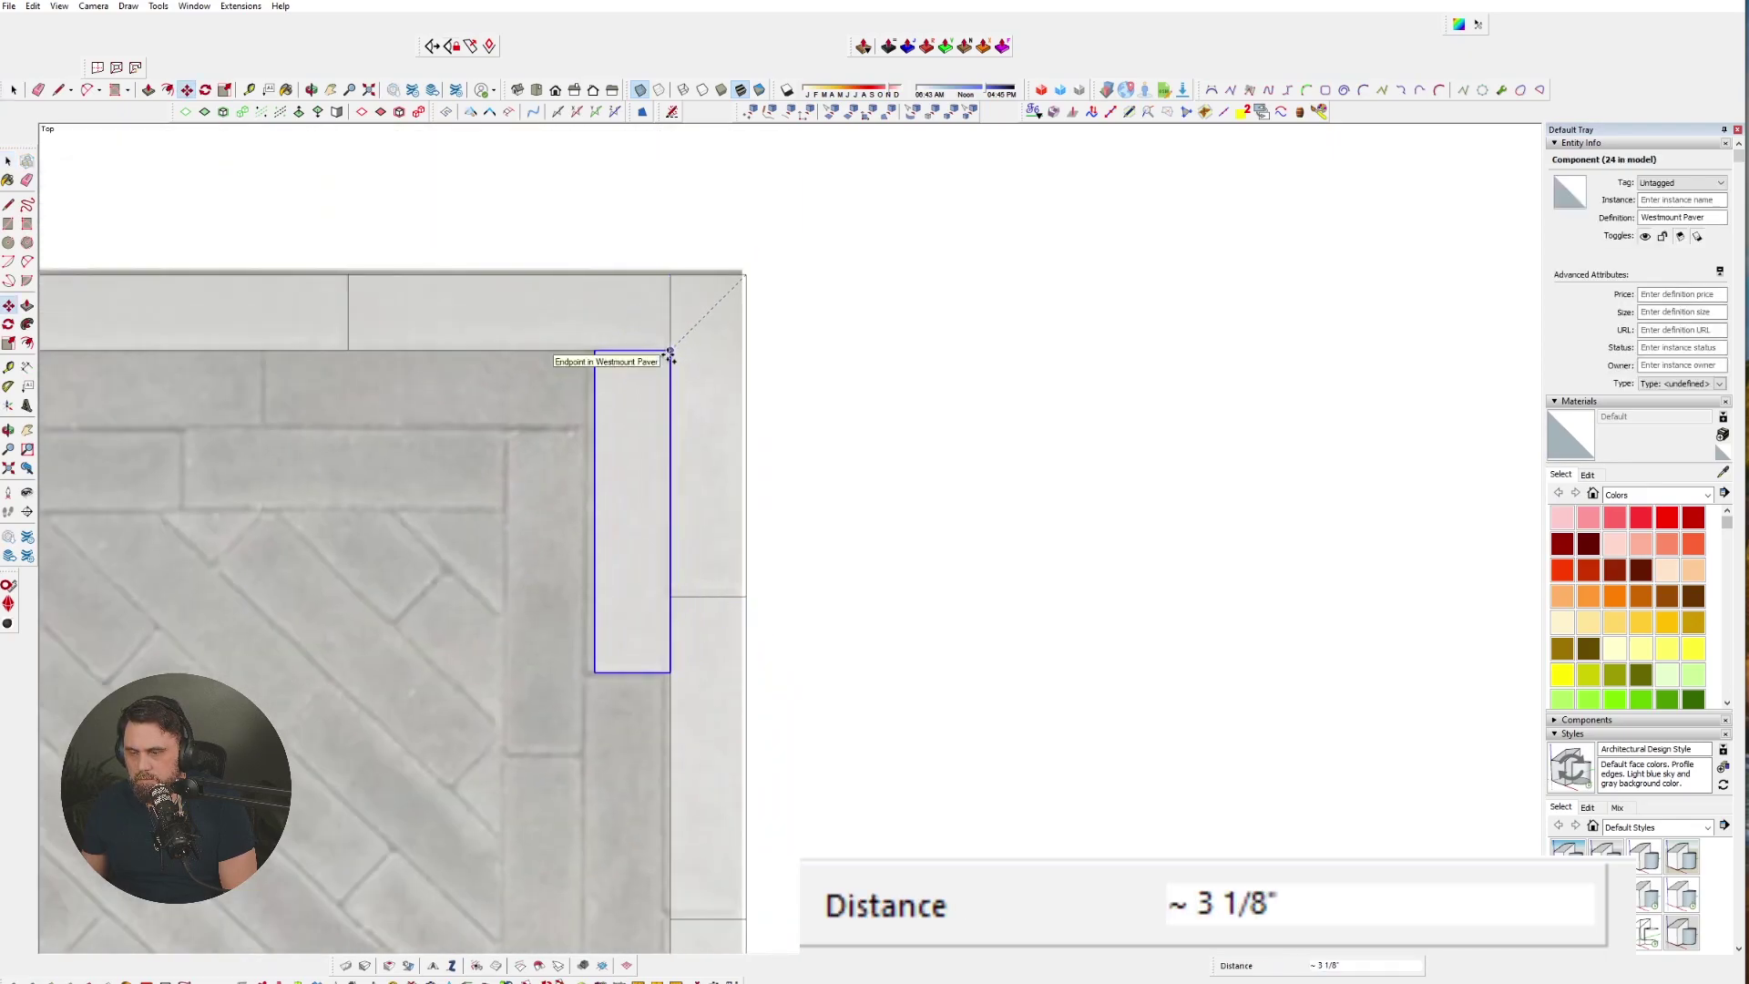
pyautogui.scroll(4, 670, 355)
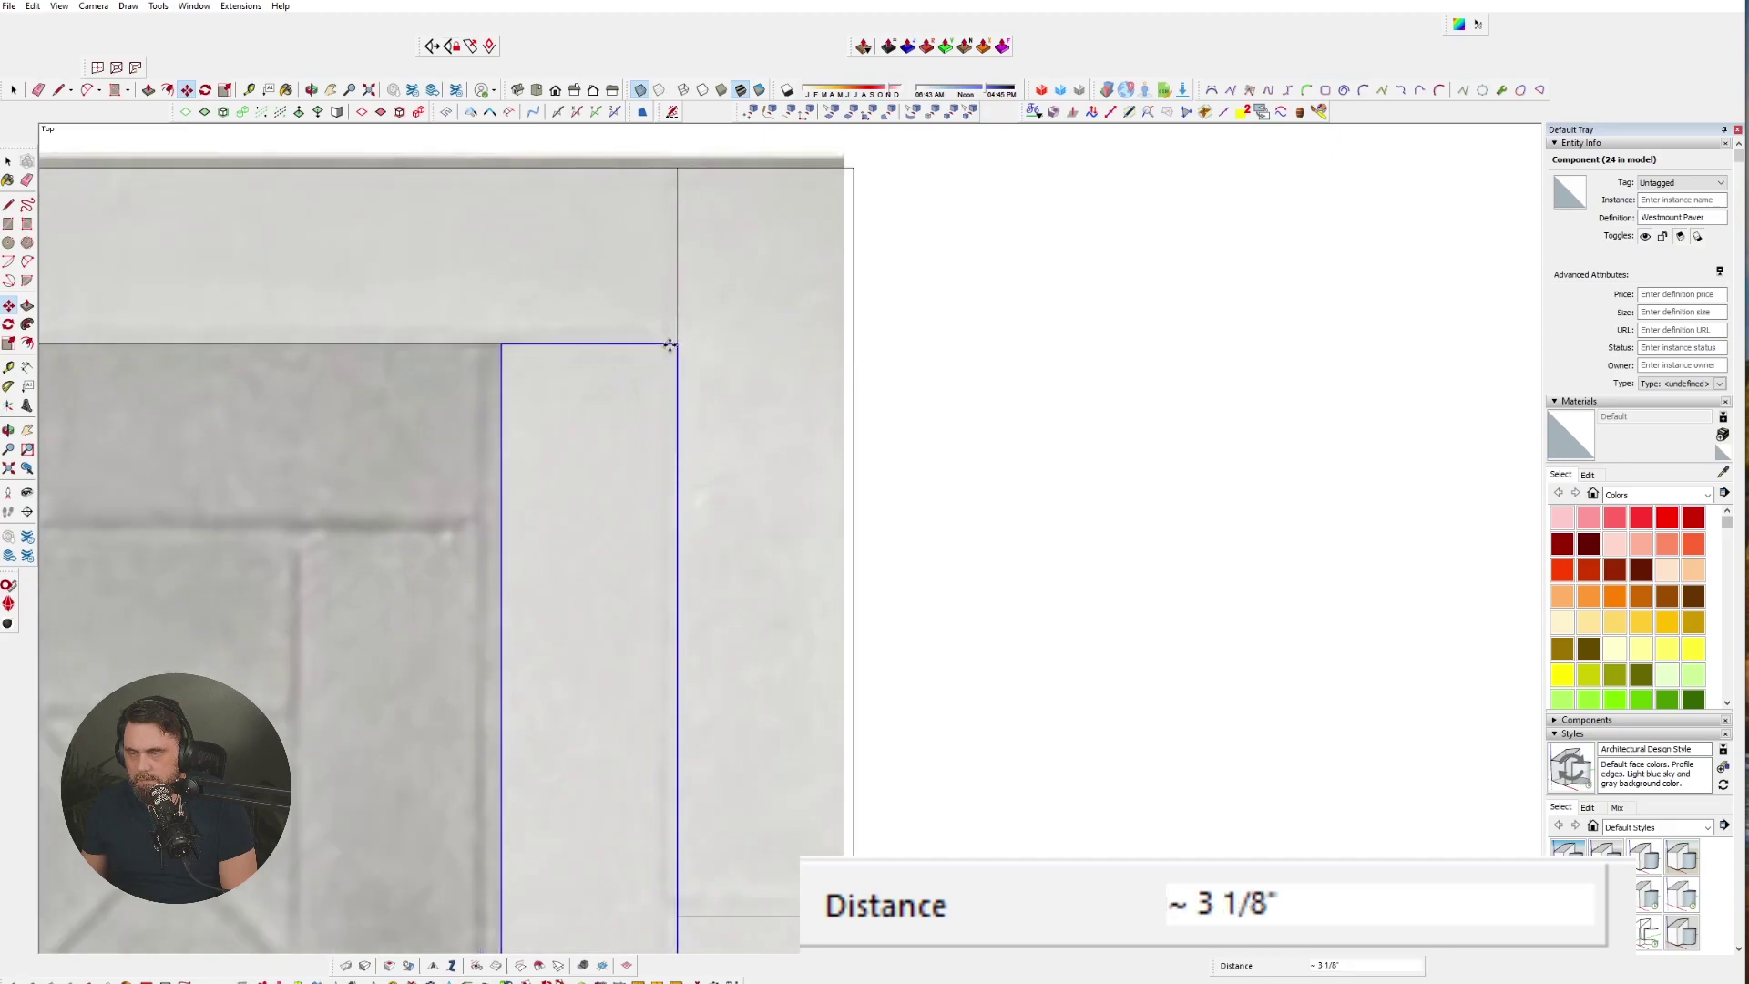
pyautogui.click(671, 345)
pyautogui.scroll(-2, 661, 323)
pyautogui.press('q')
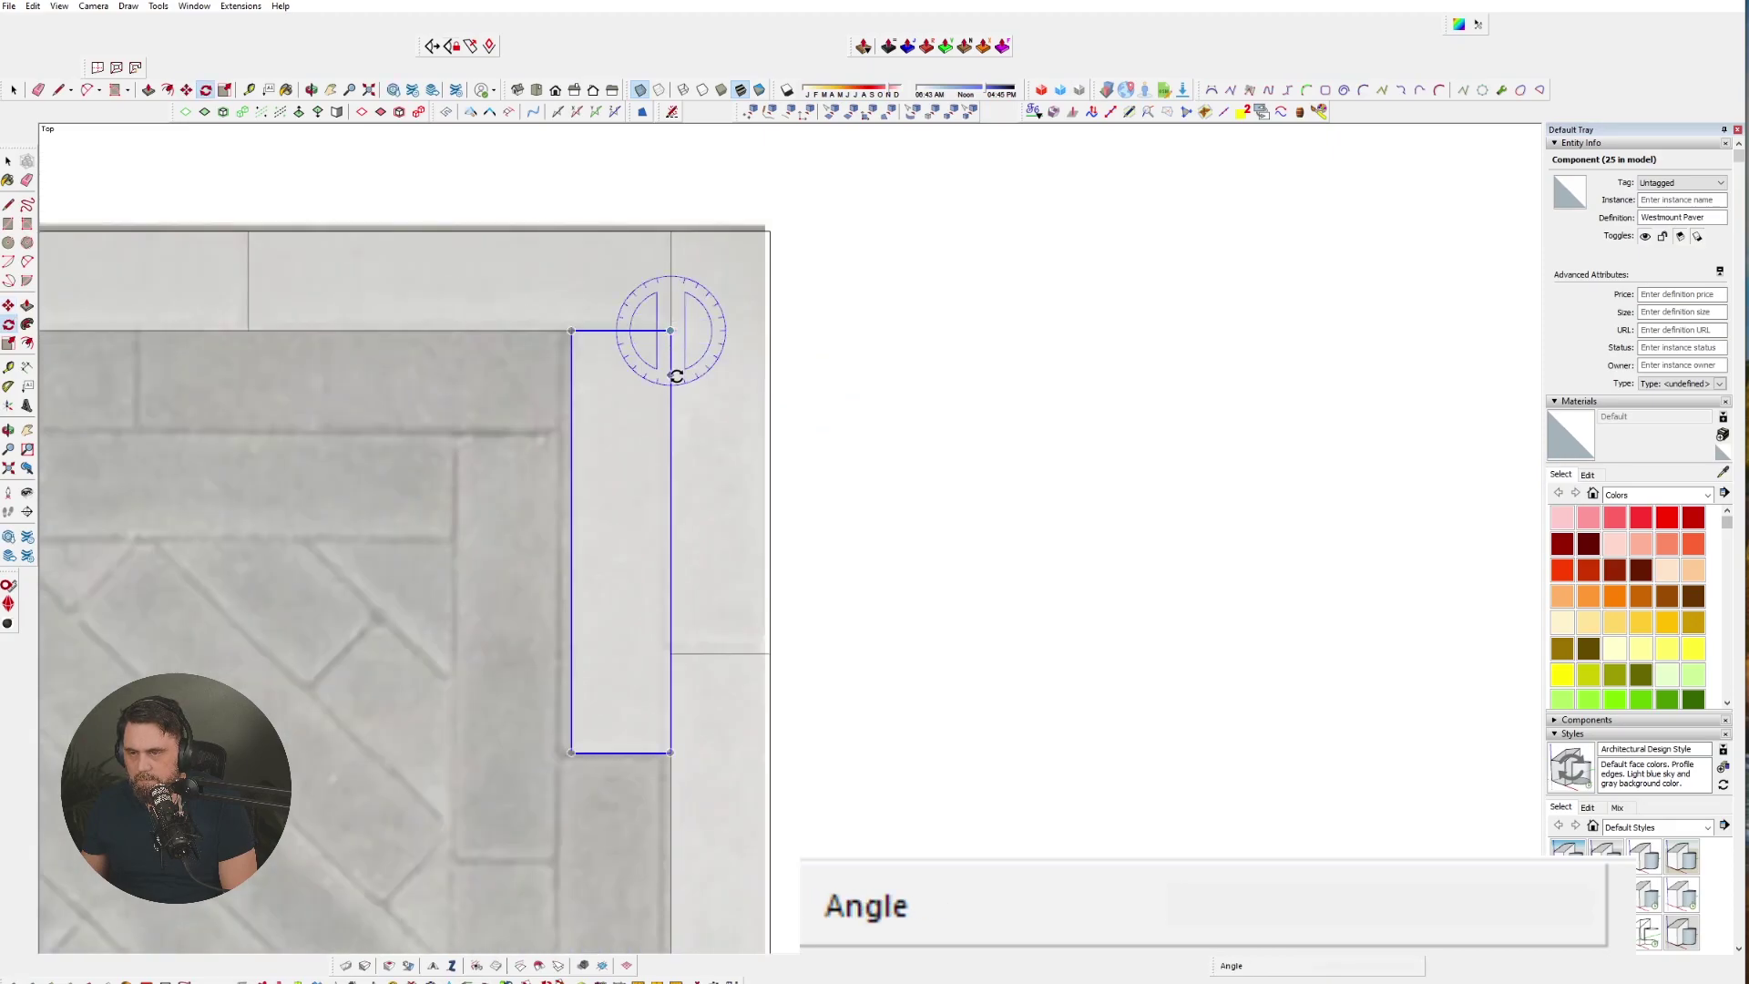
pyautogui.click(675, 376)
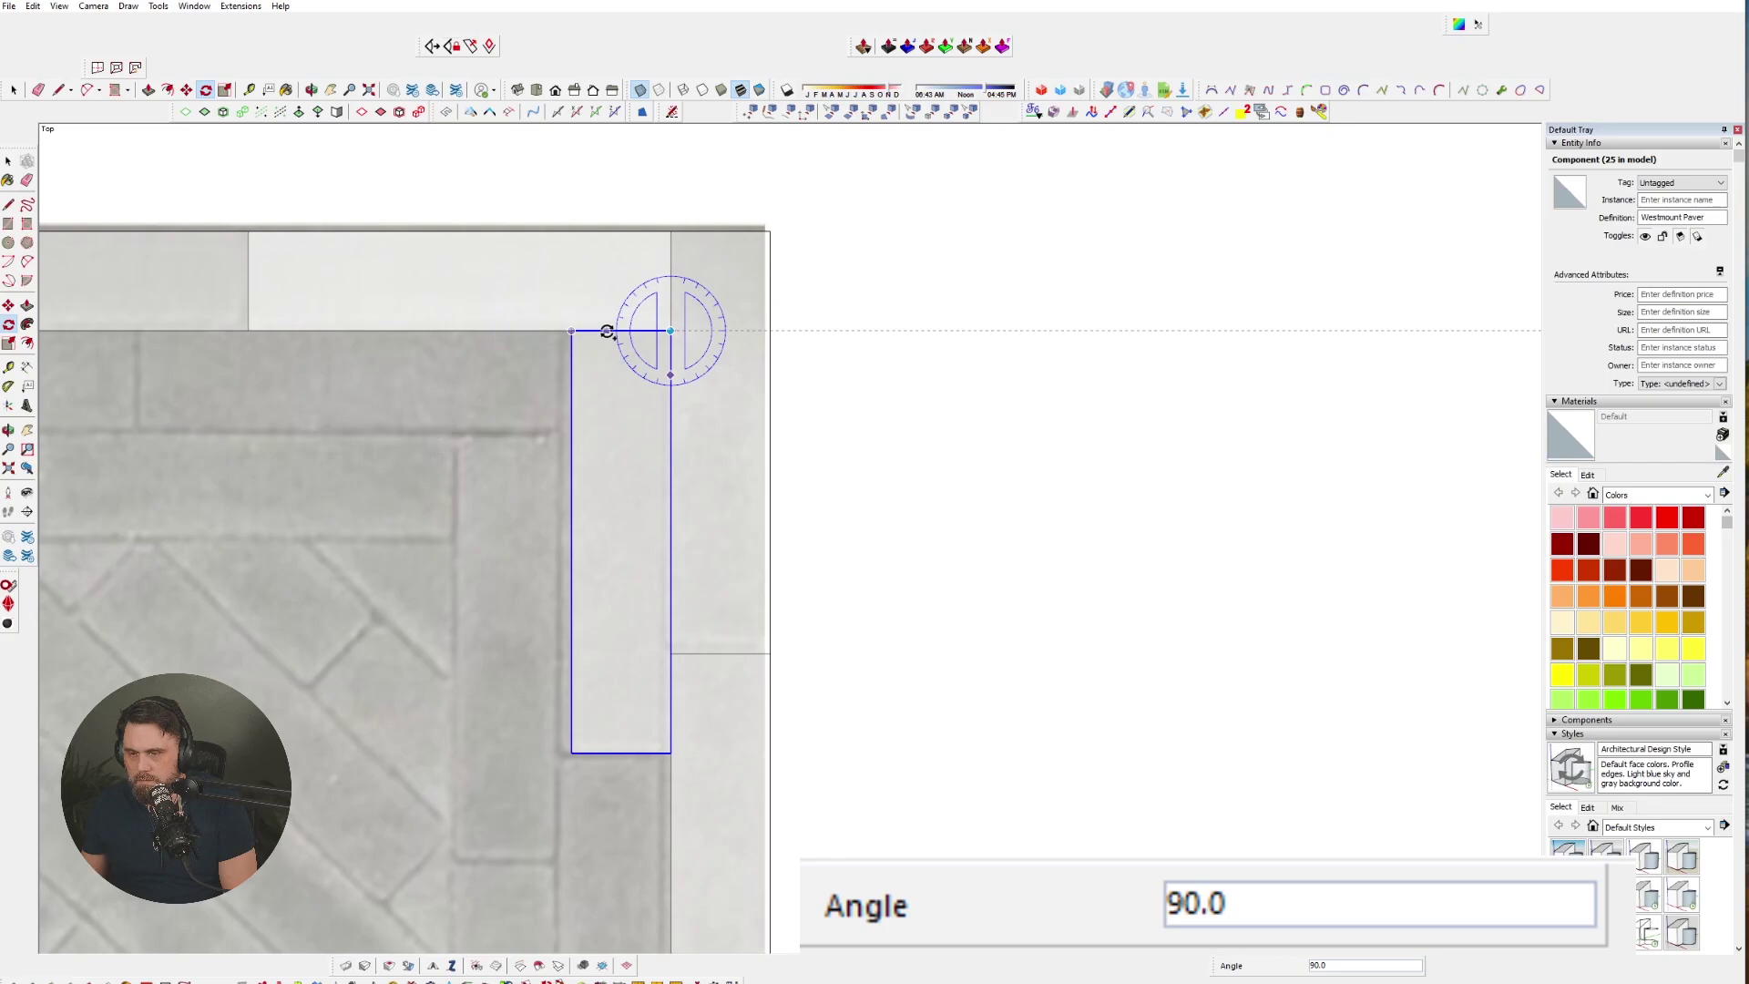
pyautogui.click(608, 332)
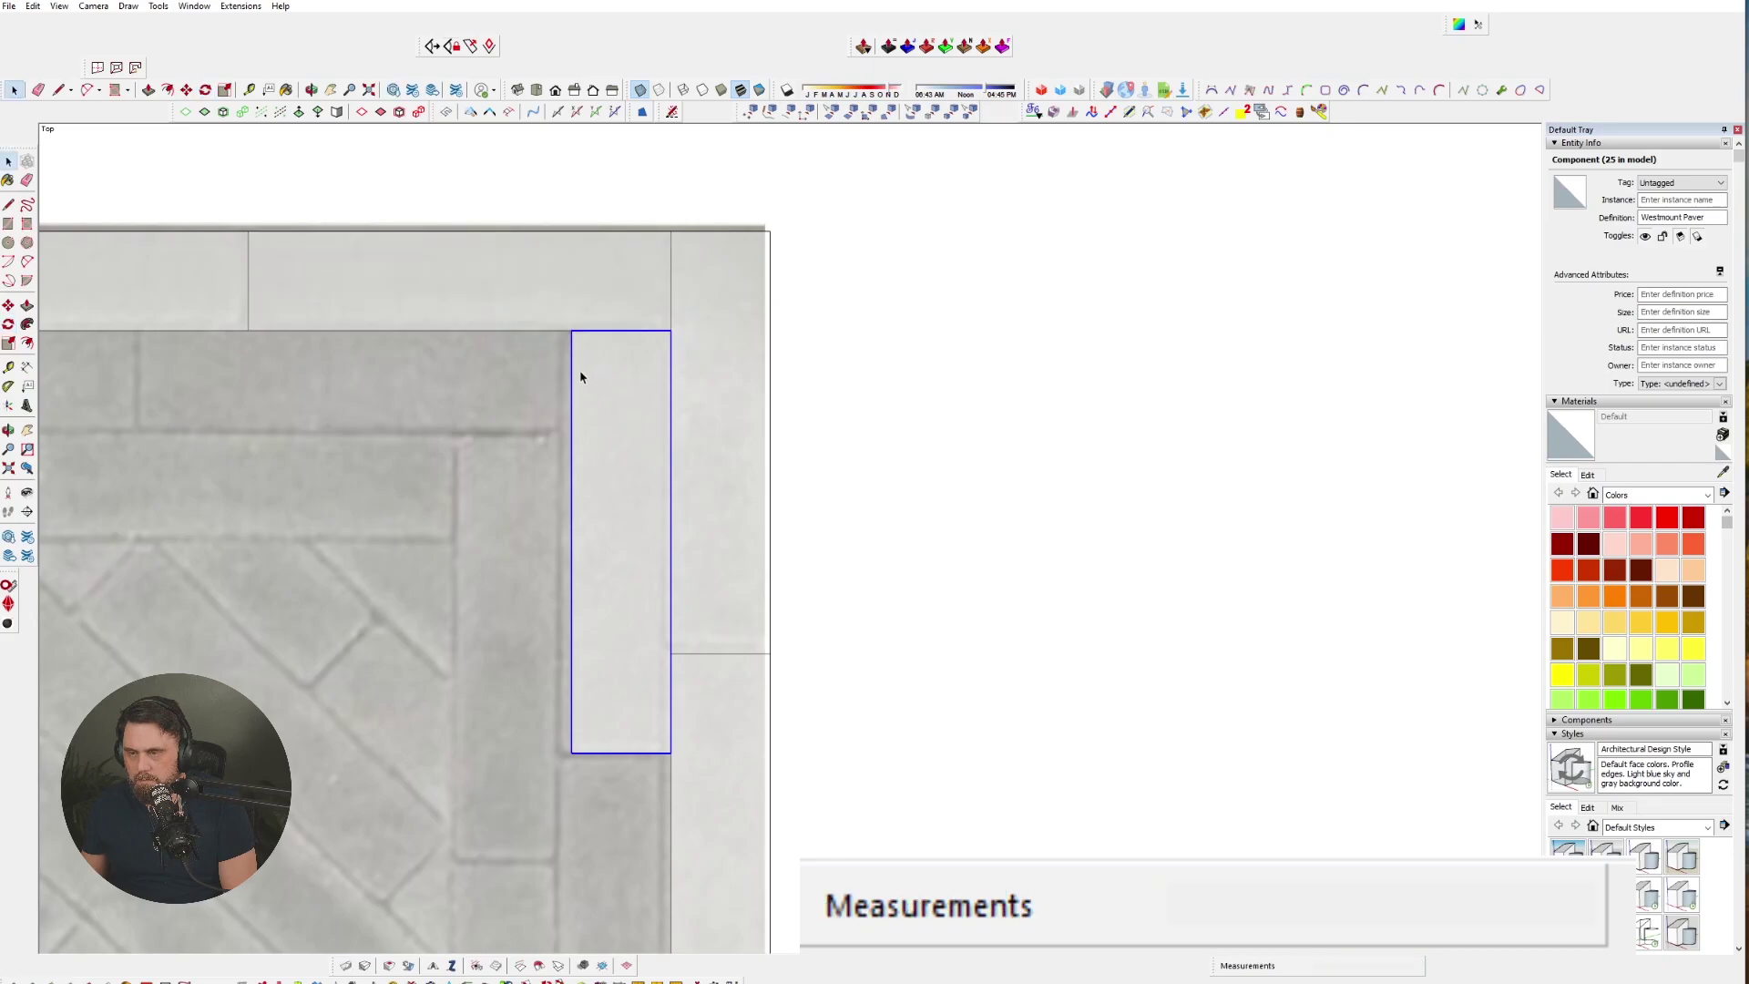
# - Rotate a copy of the inner upright paver 90° about its upper-left corner to start the second row below the top border
pyautogui.click(572, 437)
pyautogui.click(521, 332)
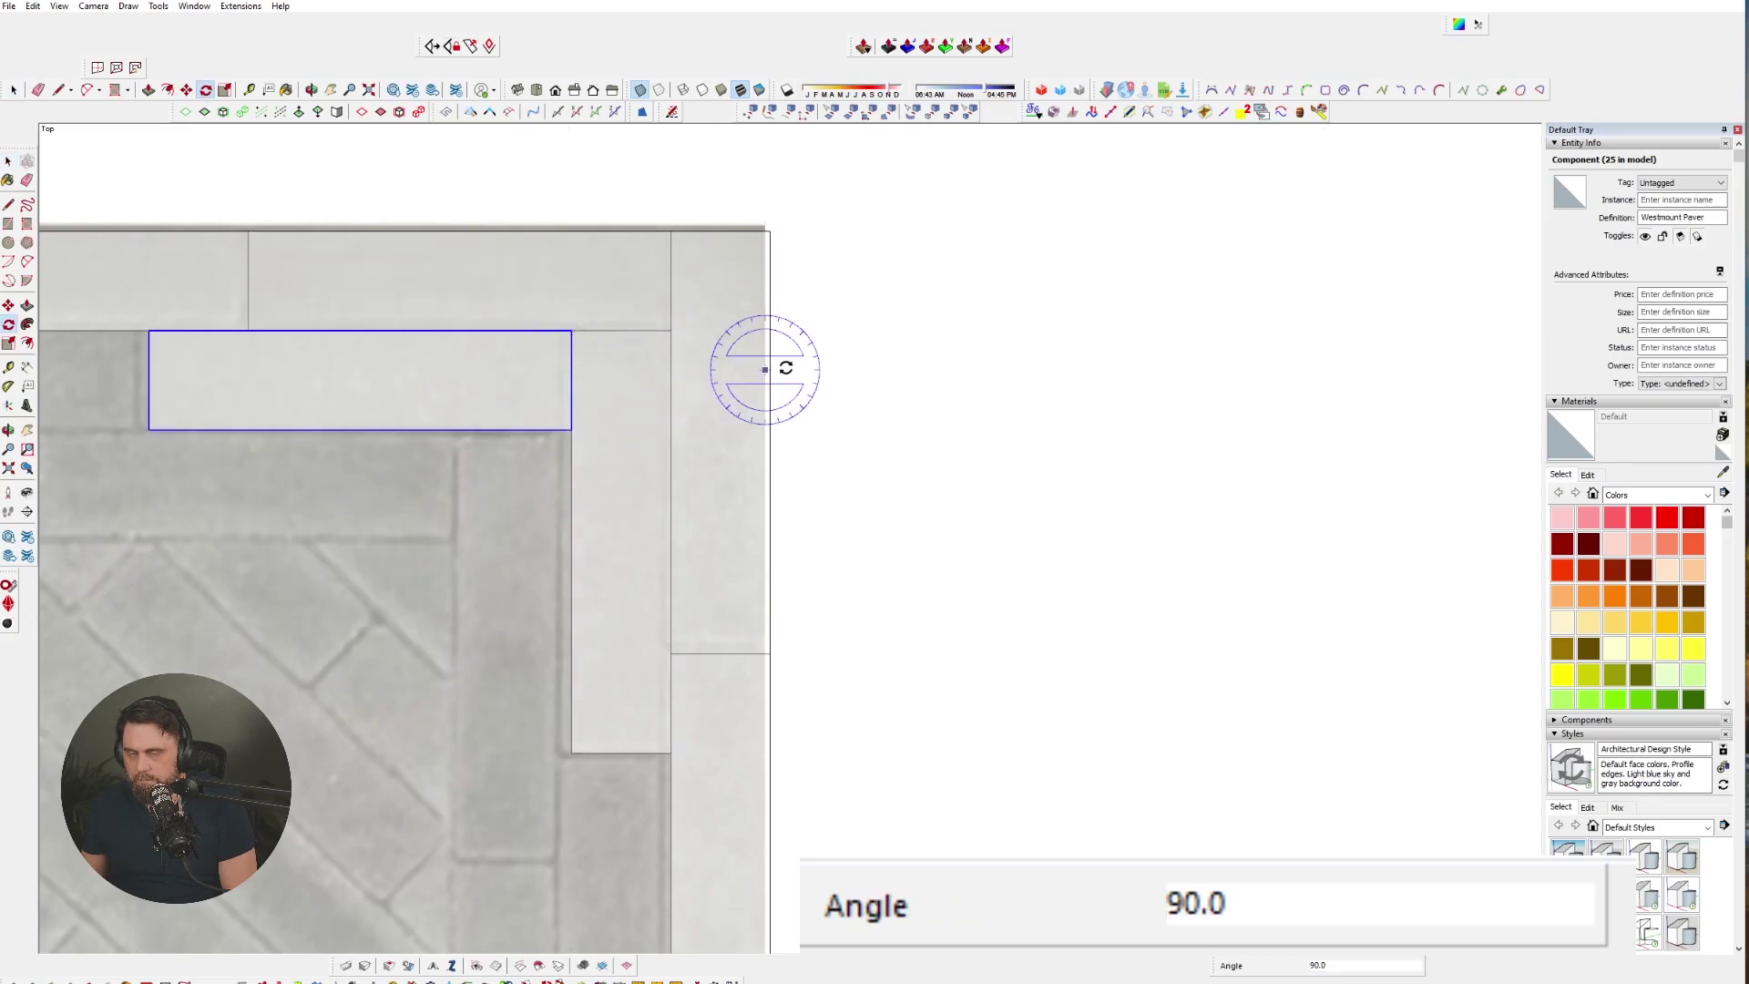
pyautogui.scroll(-3, 847, 363)
pyautogui.scroll(-1, 856, 363)
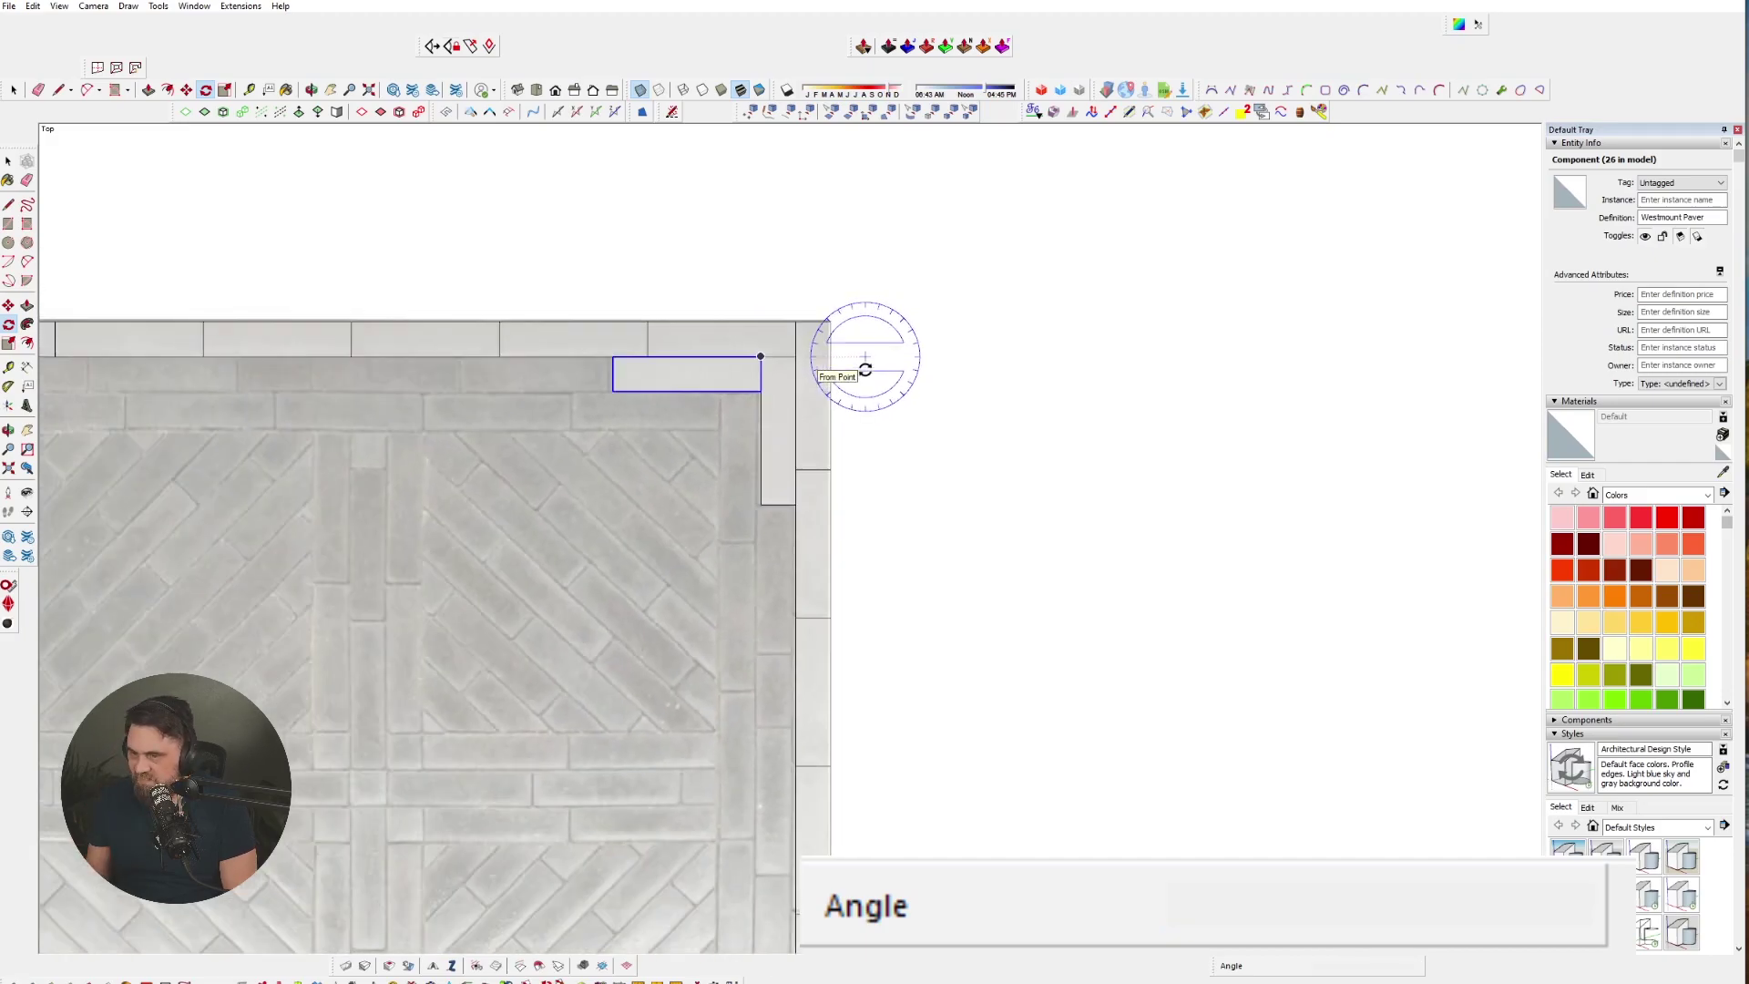
# - Copy the second row's horizontal paver 9 7/16" left, end to end, and array it 5x
pyautogui.press('h')
pyautogui.moveTo(762, 401); pyautogui.dragTo(970, 457)
pyautogui.press('q')
pyautogui.scroll(2, 957, 416)
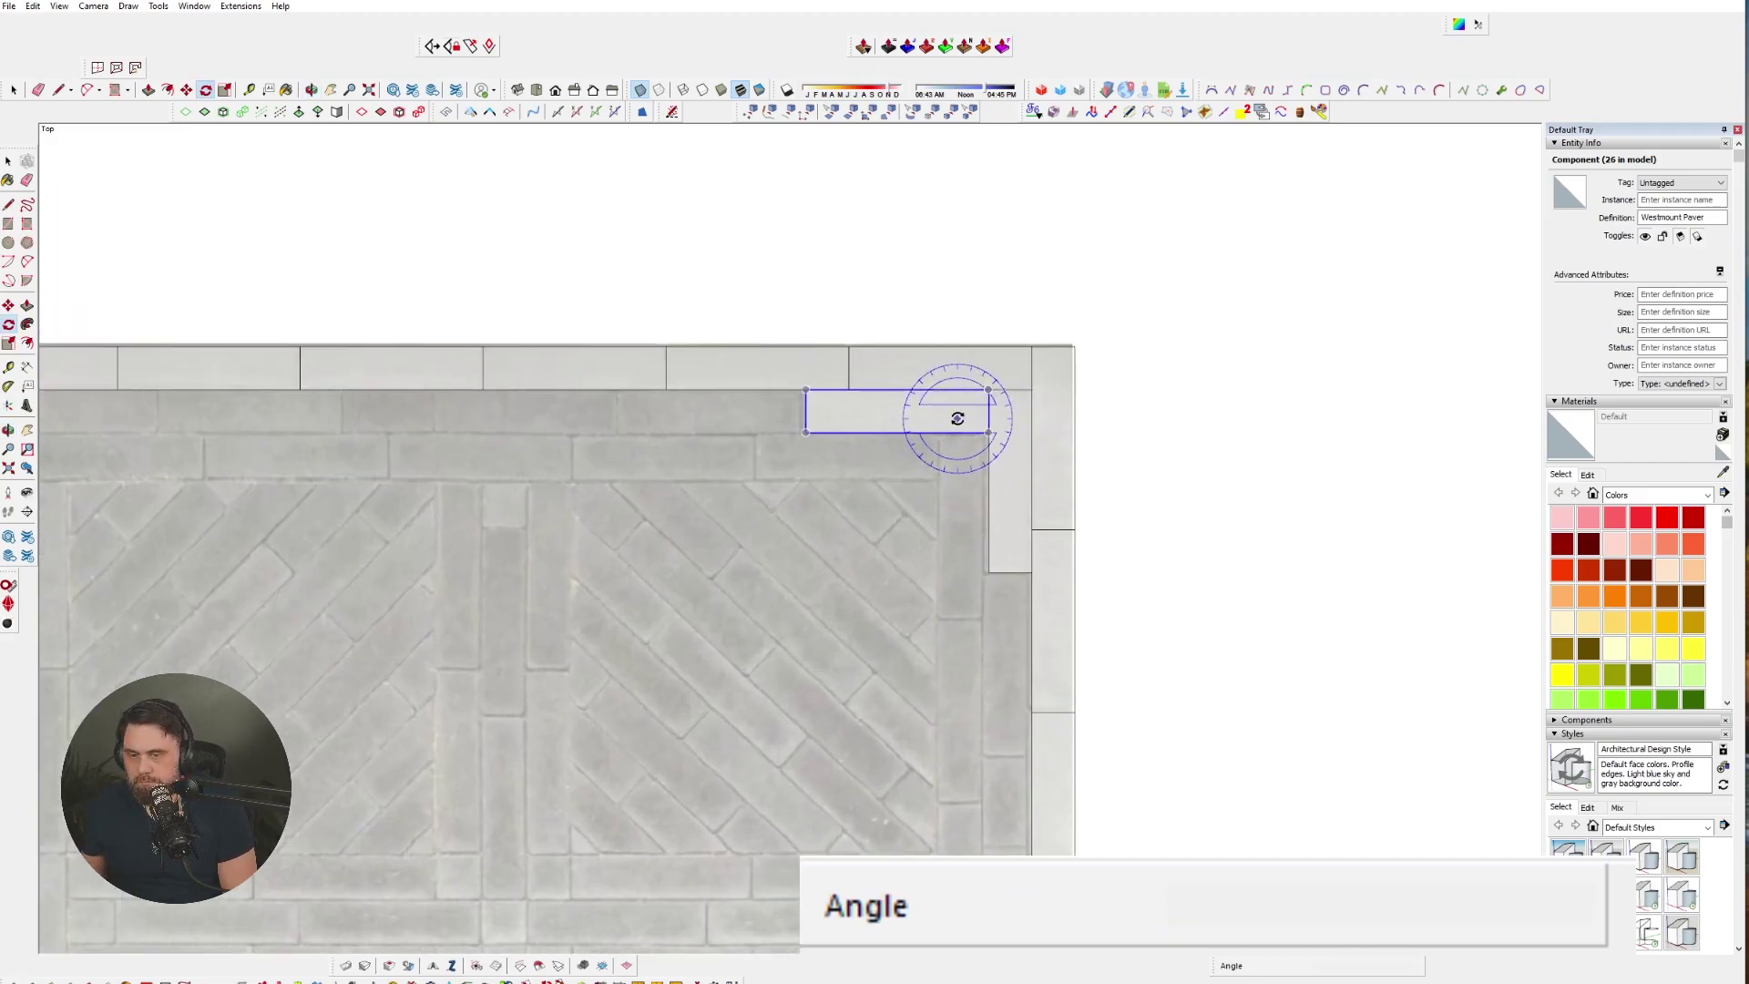
pyautogui.press('m')
pyautogui.click(990, 388)
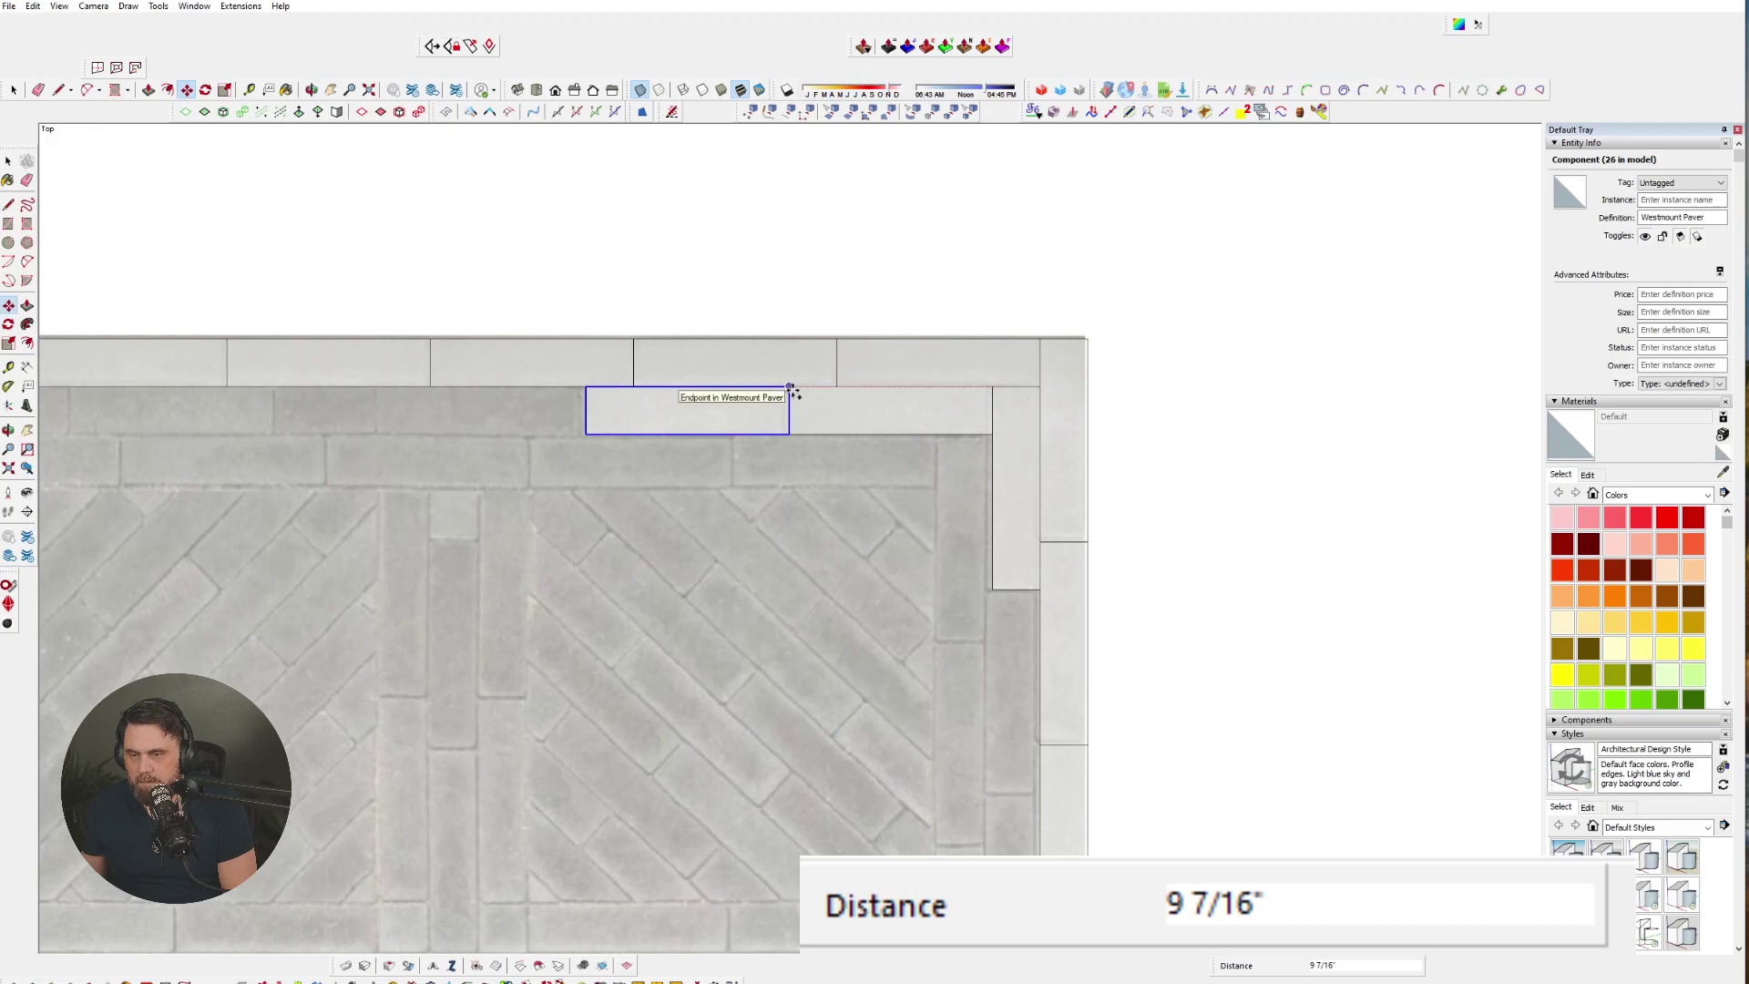
pyautogui.click(793, 390)
pyautogui.scroll(-1, 968, 414)
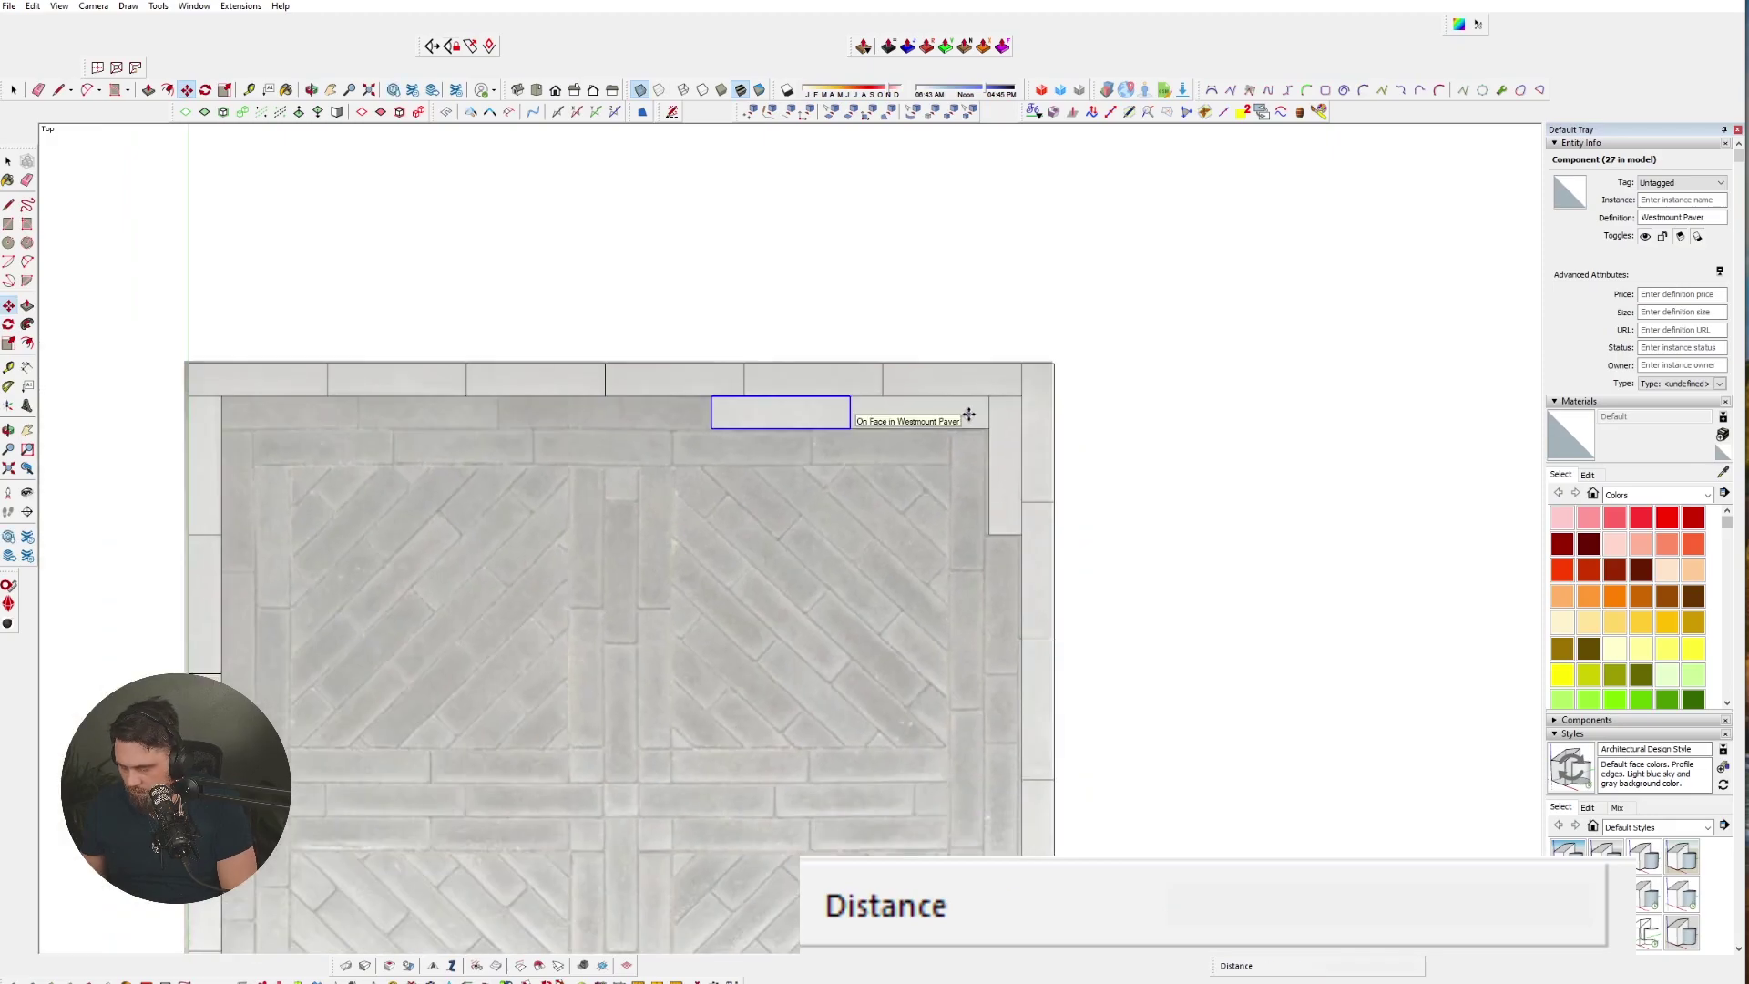
pyautogui.write('4x')
pyautogui.press('Return')
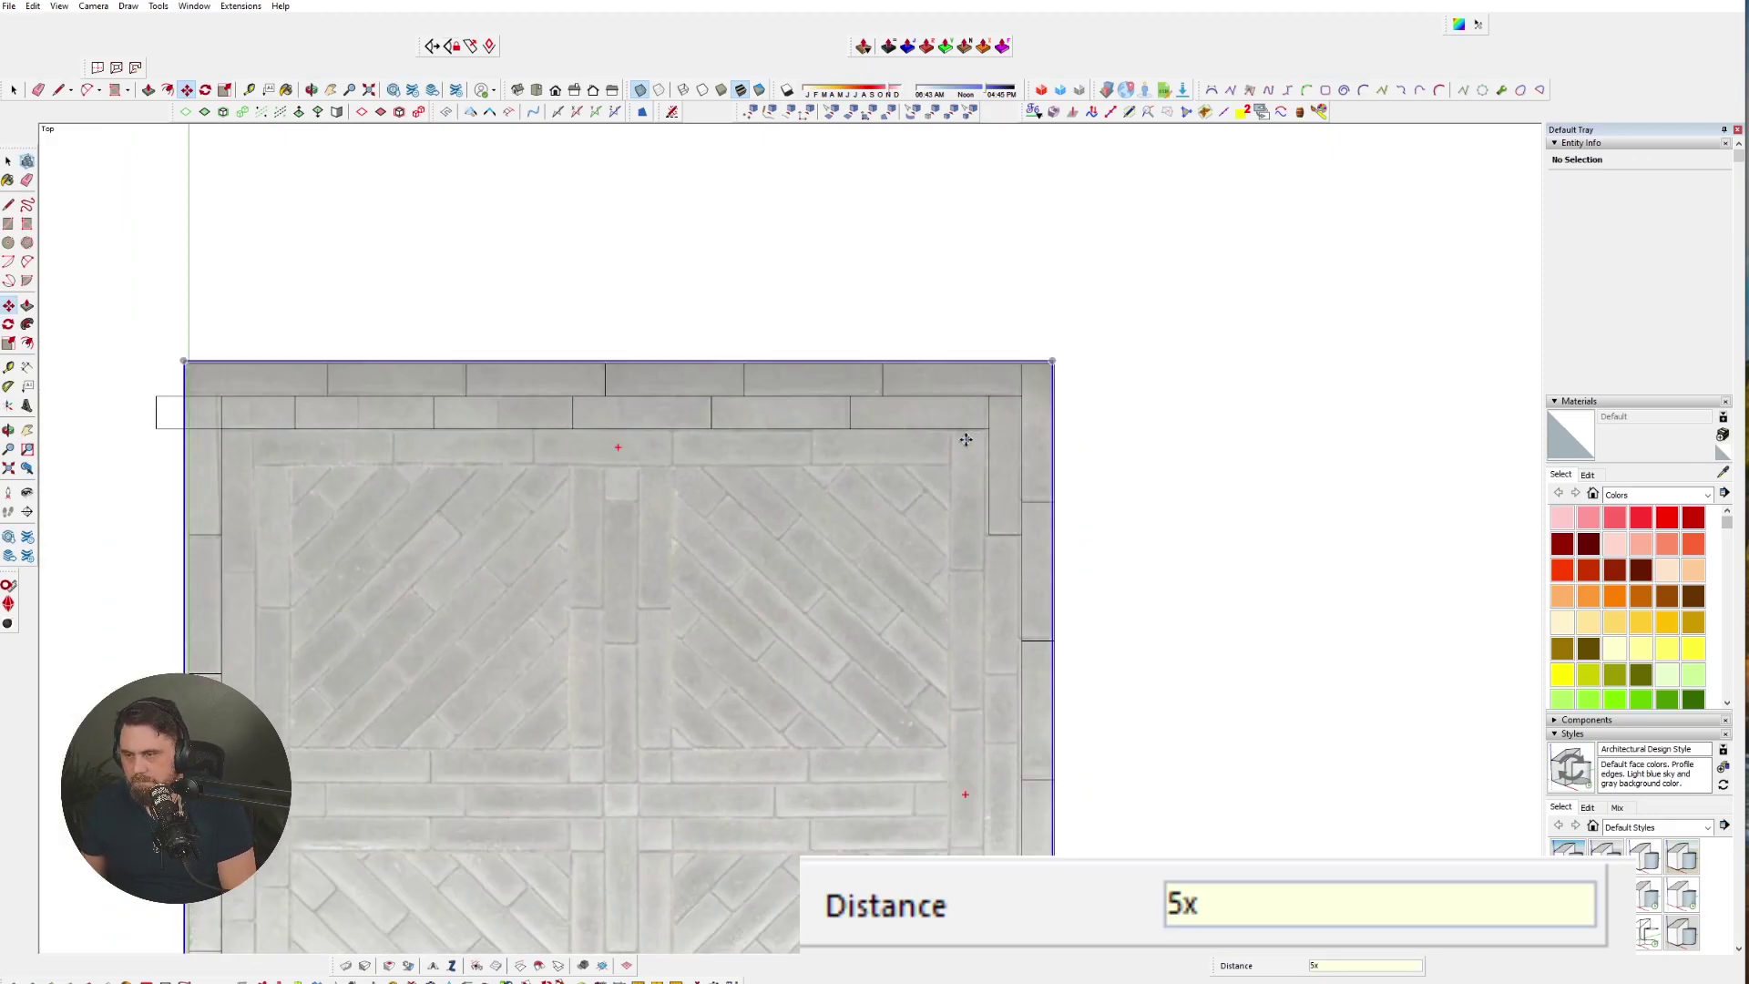
# - Delete the paver overhanging the second row's left end, and the second paver from the left among those remaining
pyautogui.press('space')
pyautogui.click(169, 414)
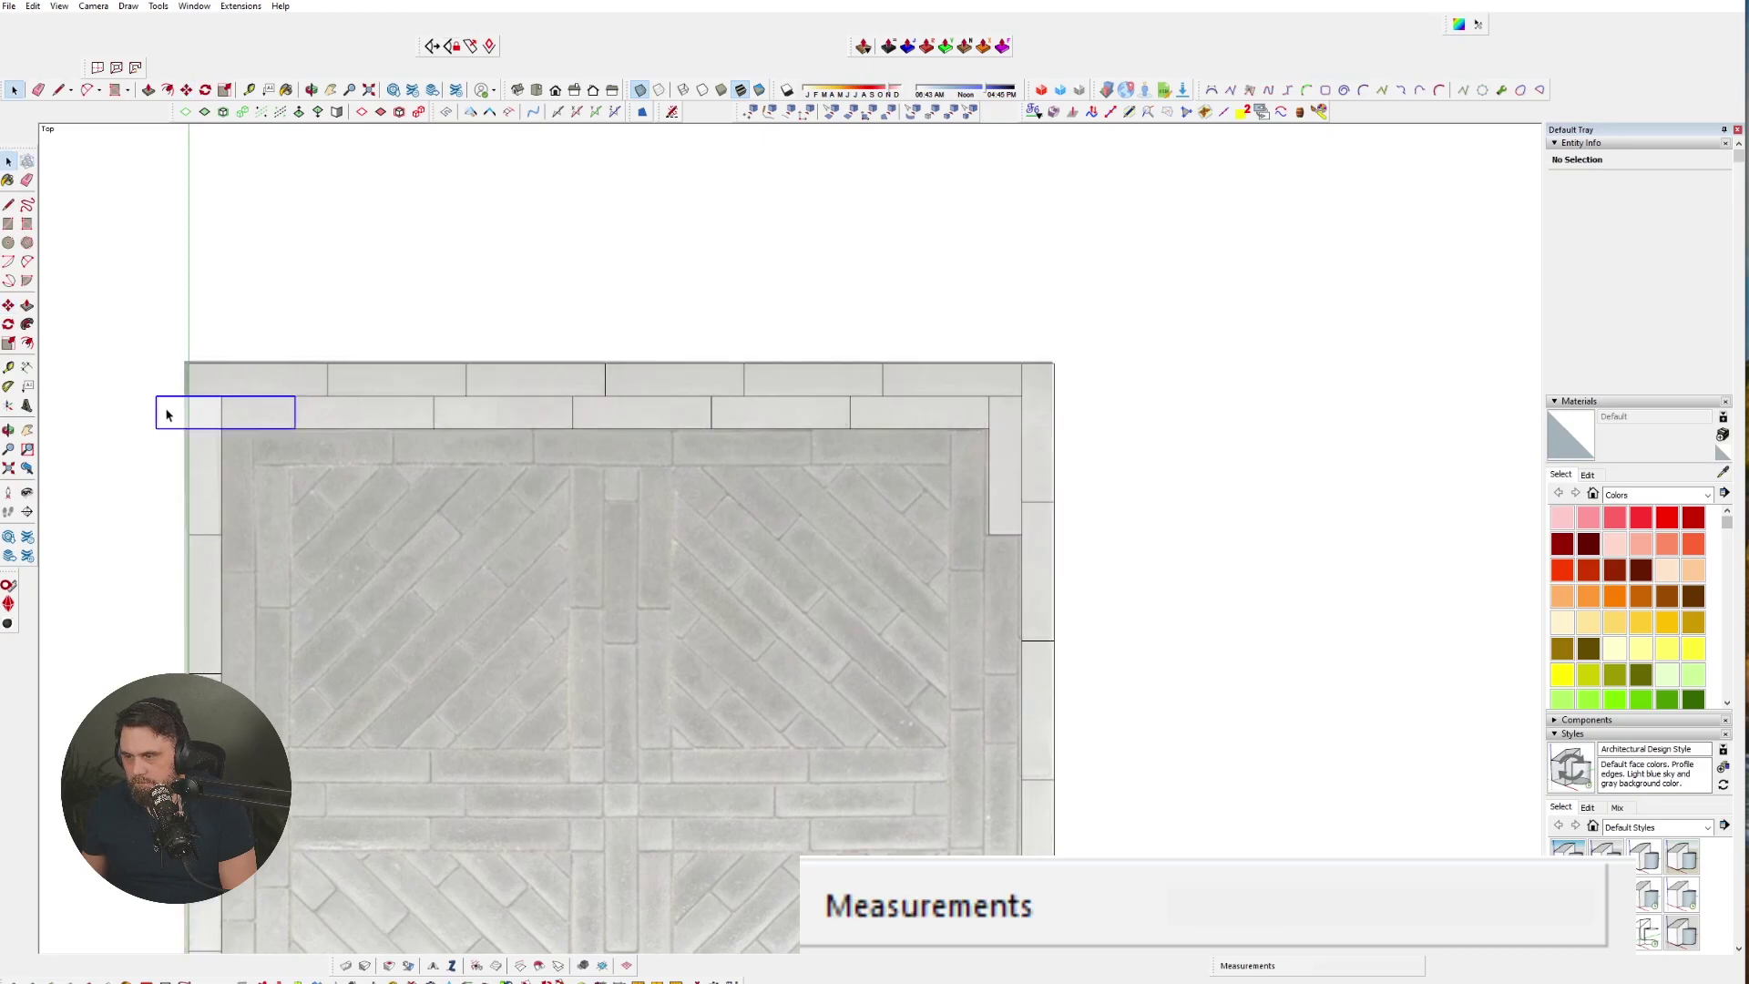
pyautogui.scroll(5, 161, 414)
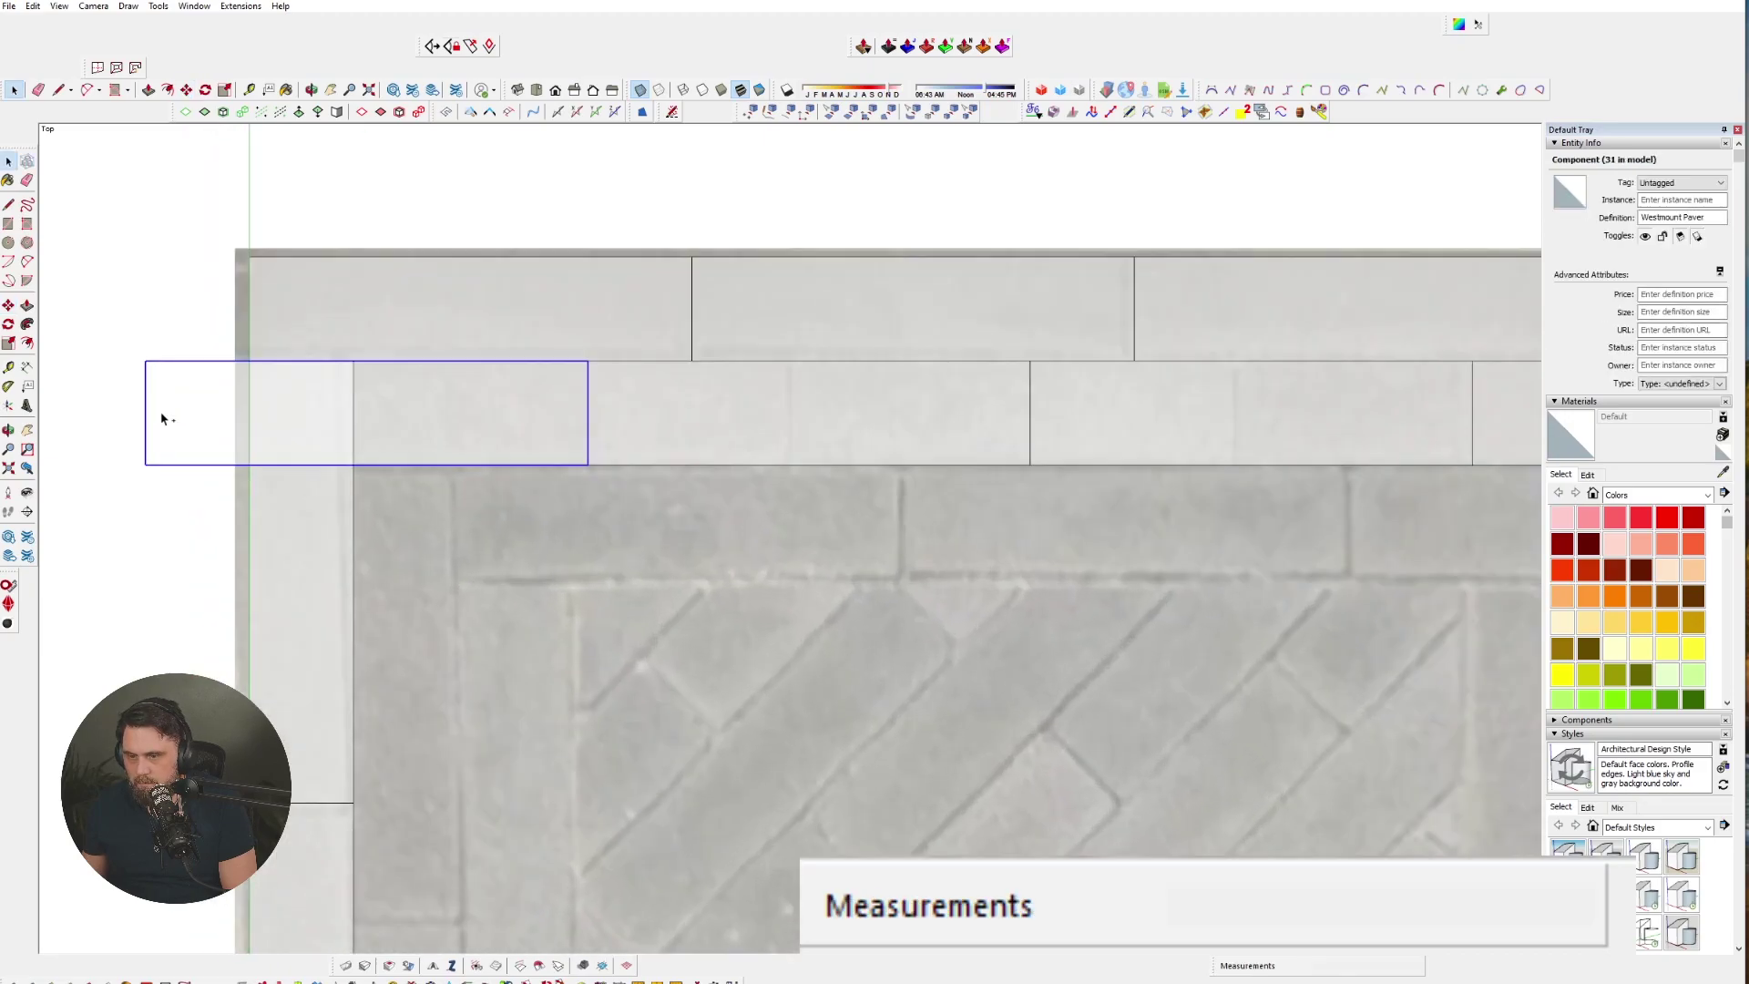
pyautogui.press('Escape')
pyautogui.scroll(-5, 168, 418)
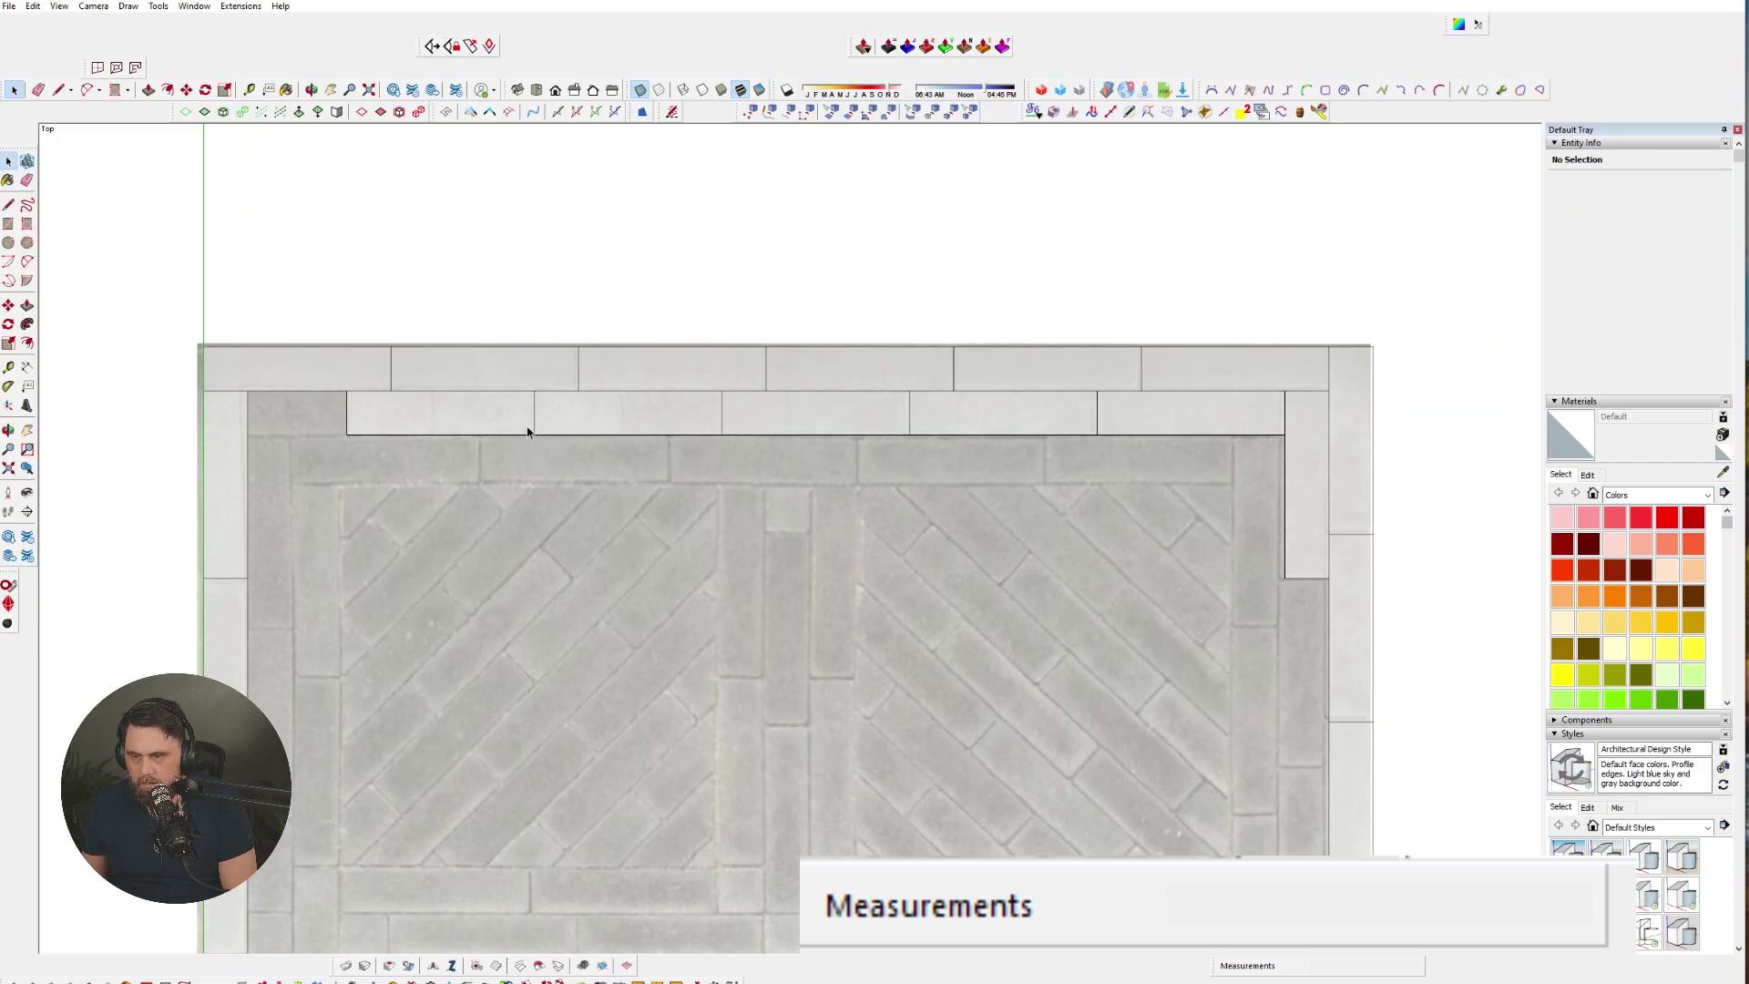
pyautogui.press('Delete')
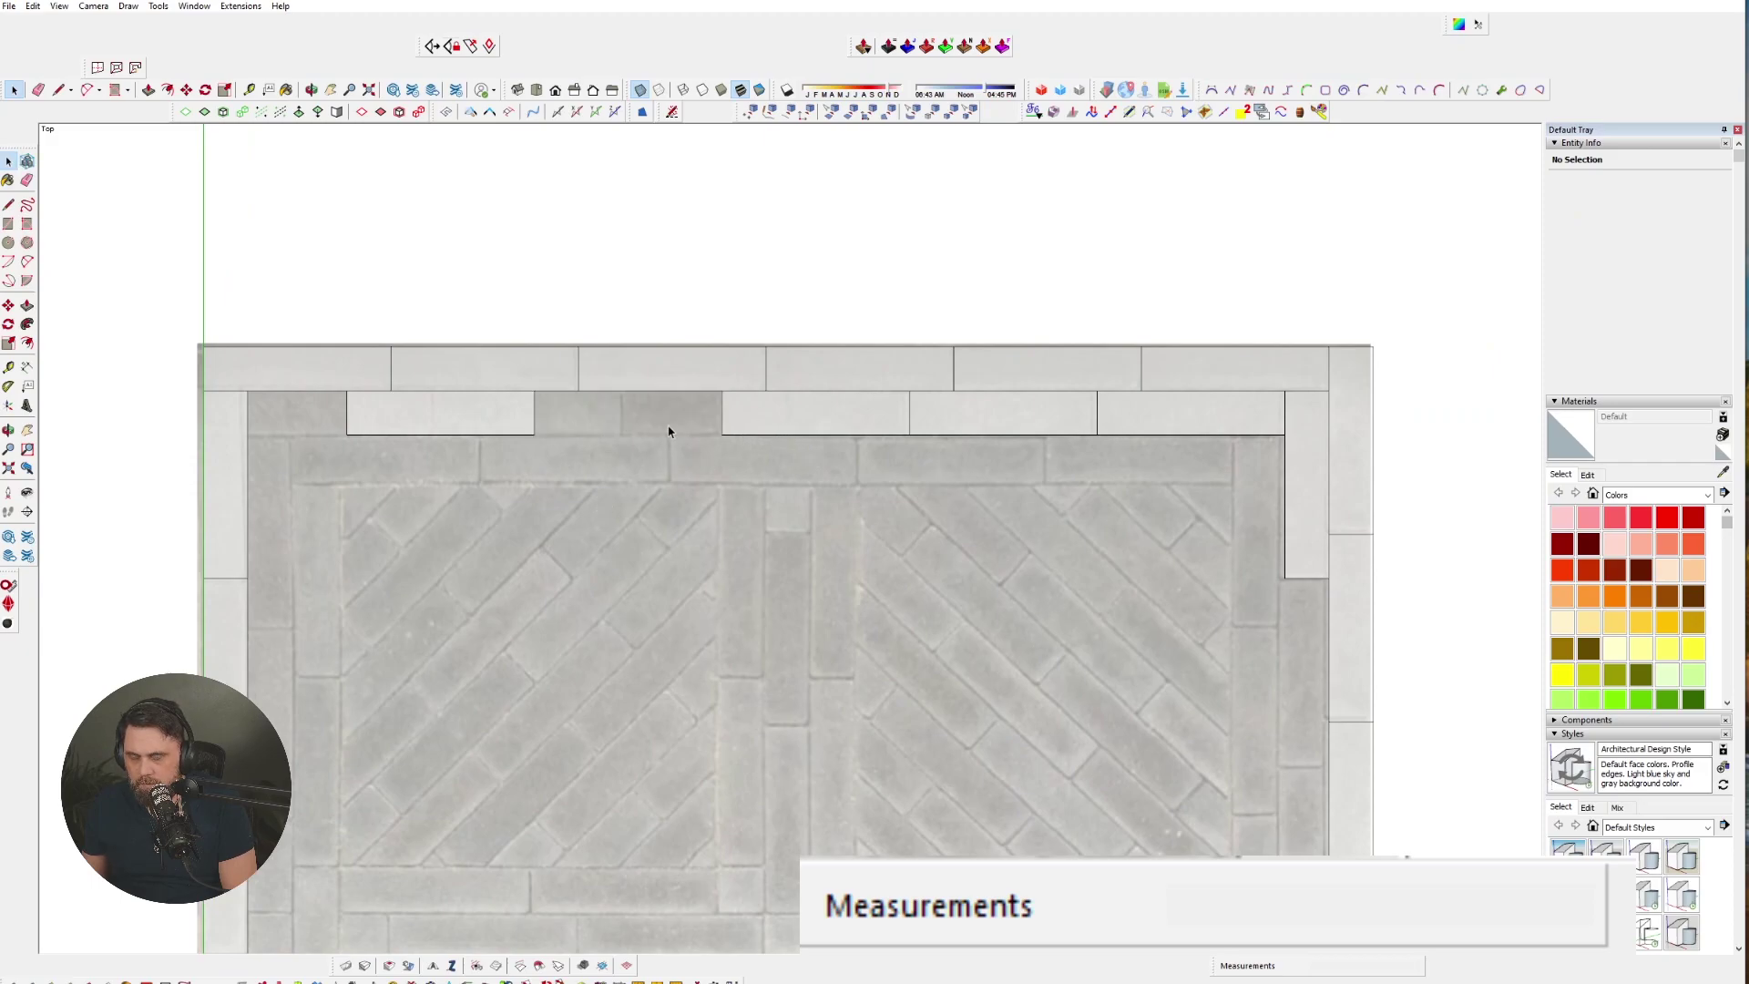
# - Move the second row's leftmost paver into the inner upper-left corner and copy it right, end to end
pyautogui.scroll(3, 690, 436)
pyautogui.scroll(-4, 697, 415)
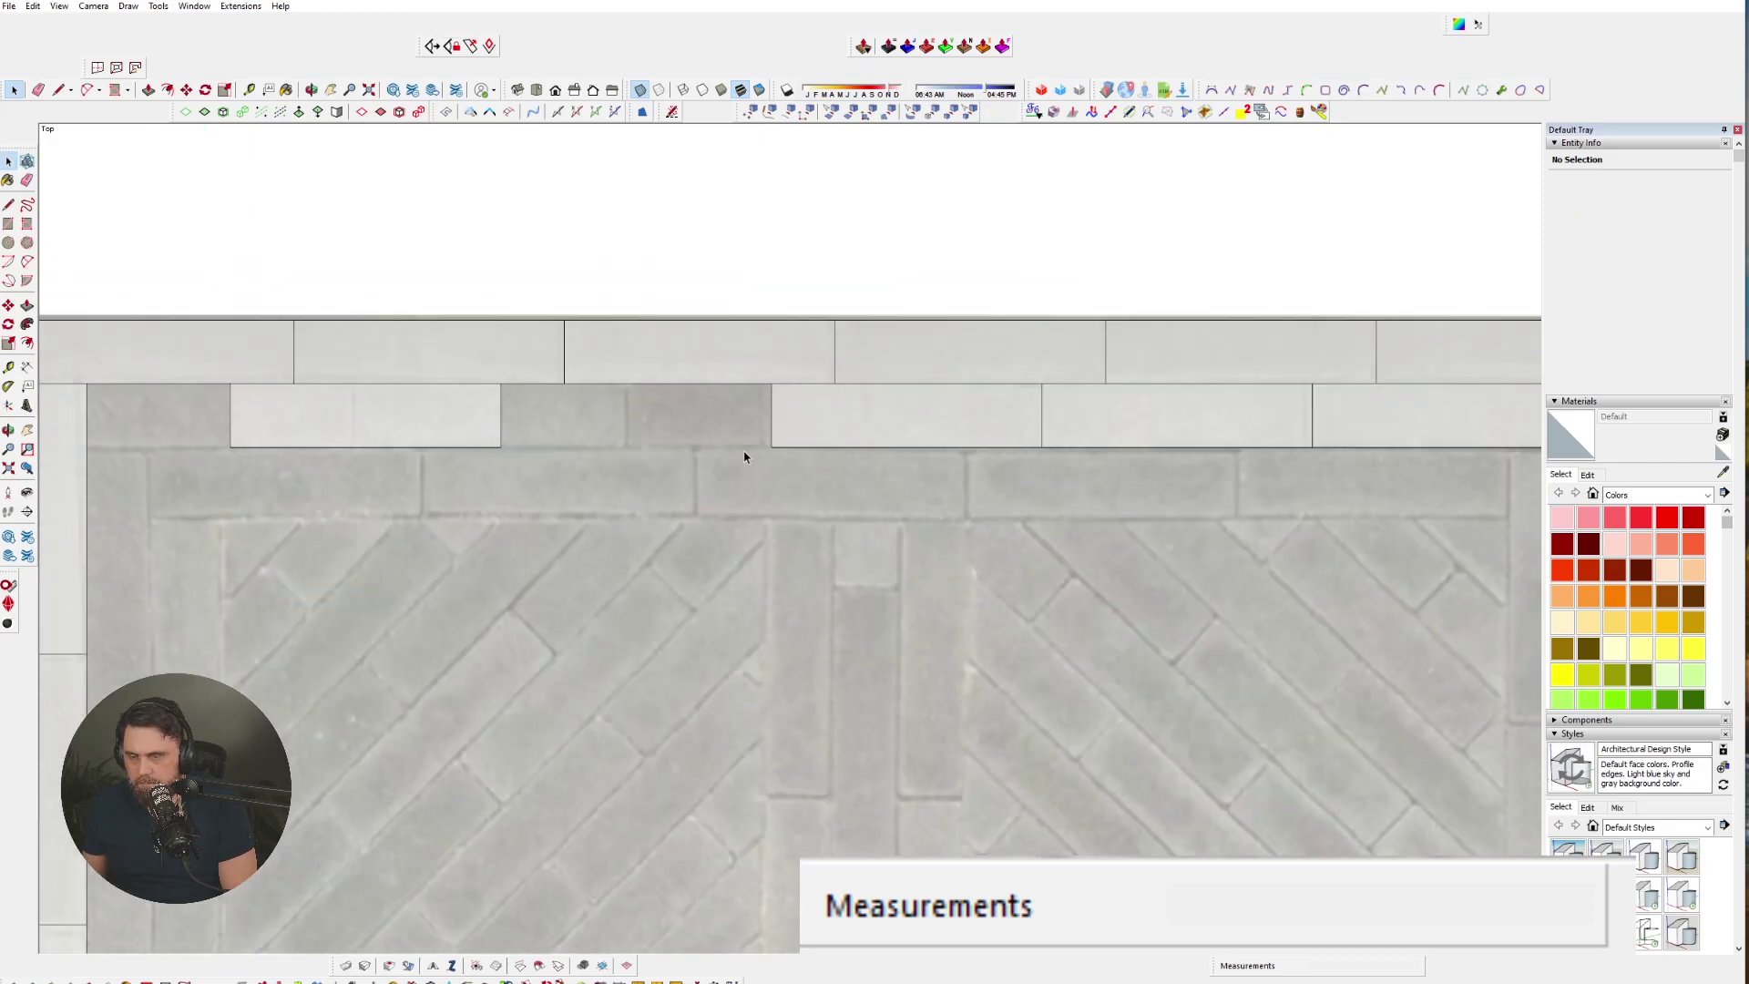
pyautogui.scroll(3, 313, 430)
pyautogui.press('m')
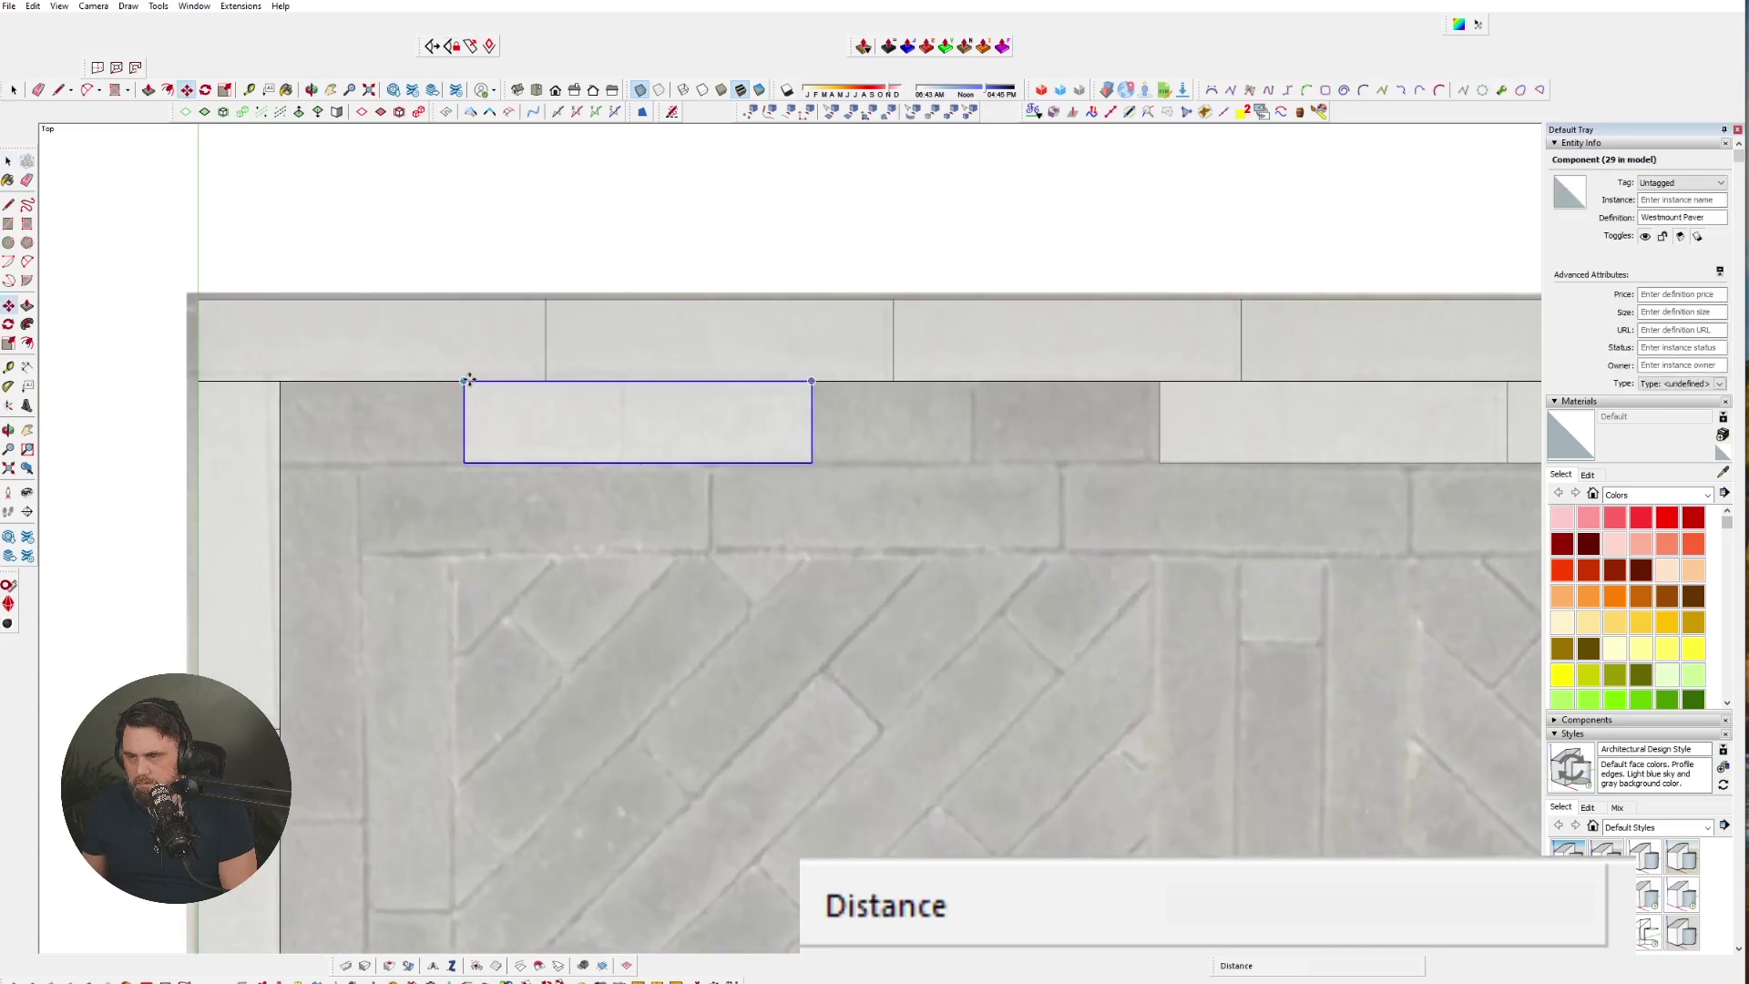
pyautogui.click(462, 380)
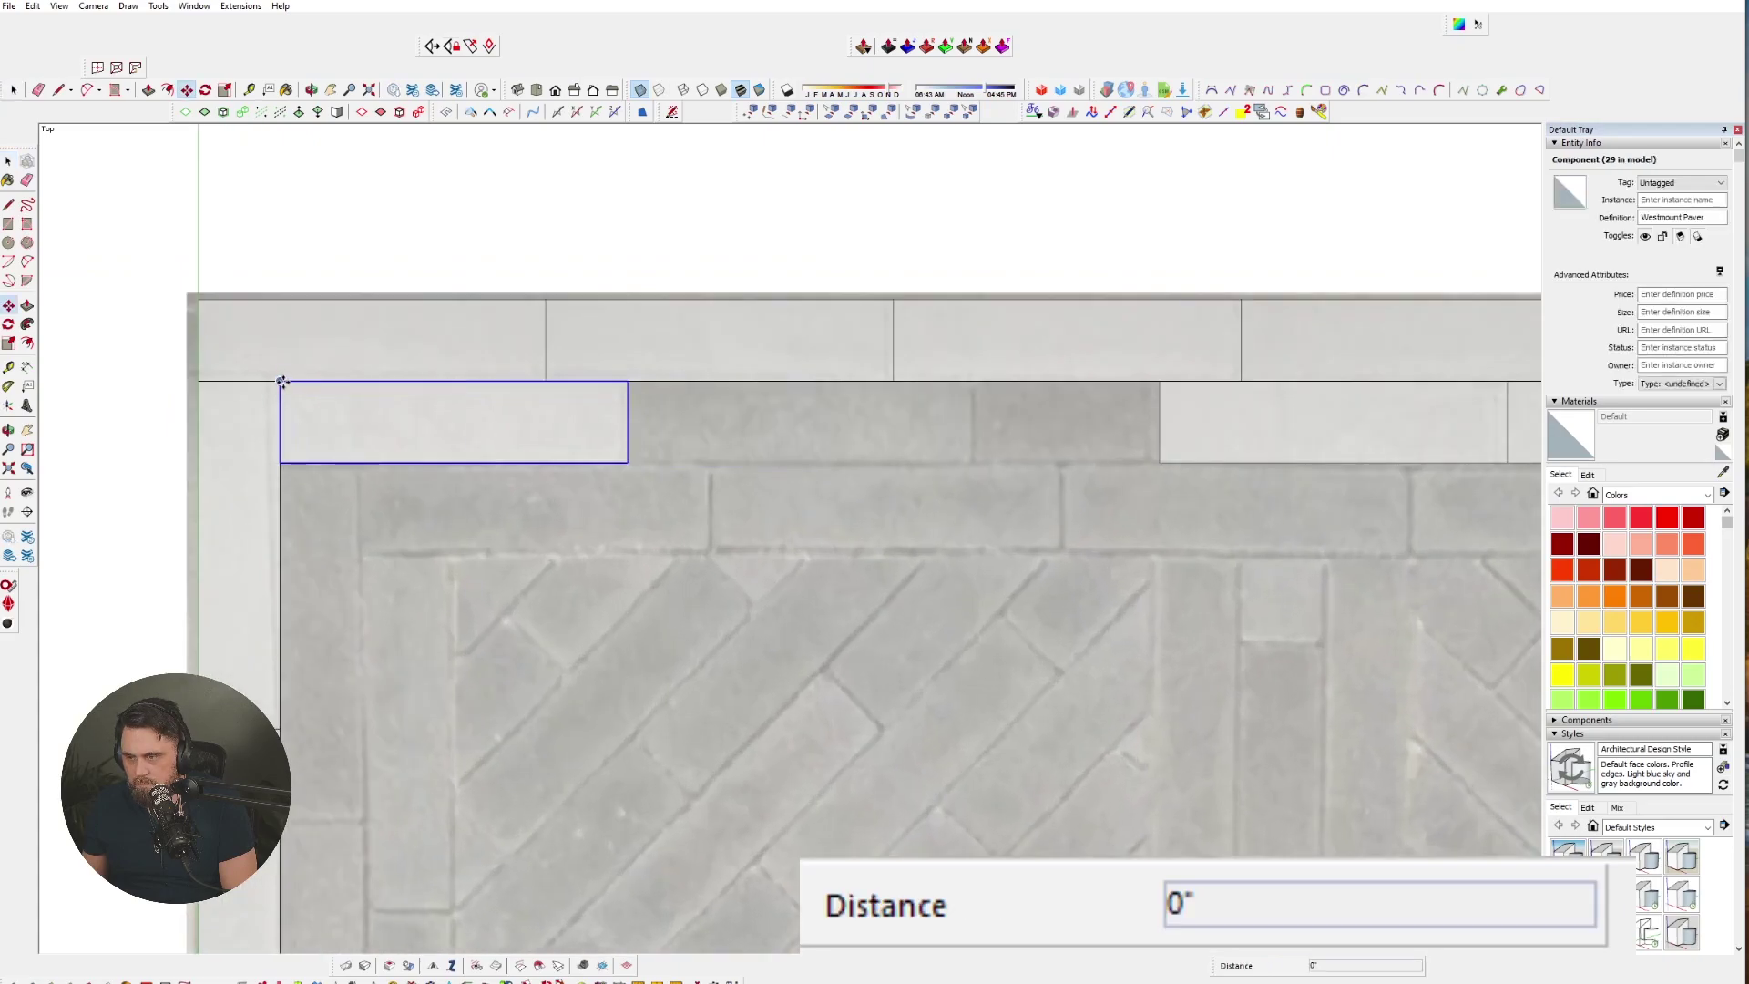
pyautogui.click(628, 381)
pyautogui.scroll(-1, 591, 433)
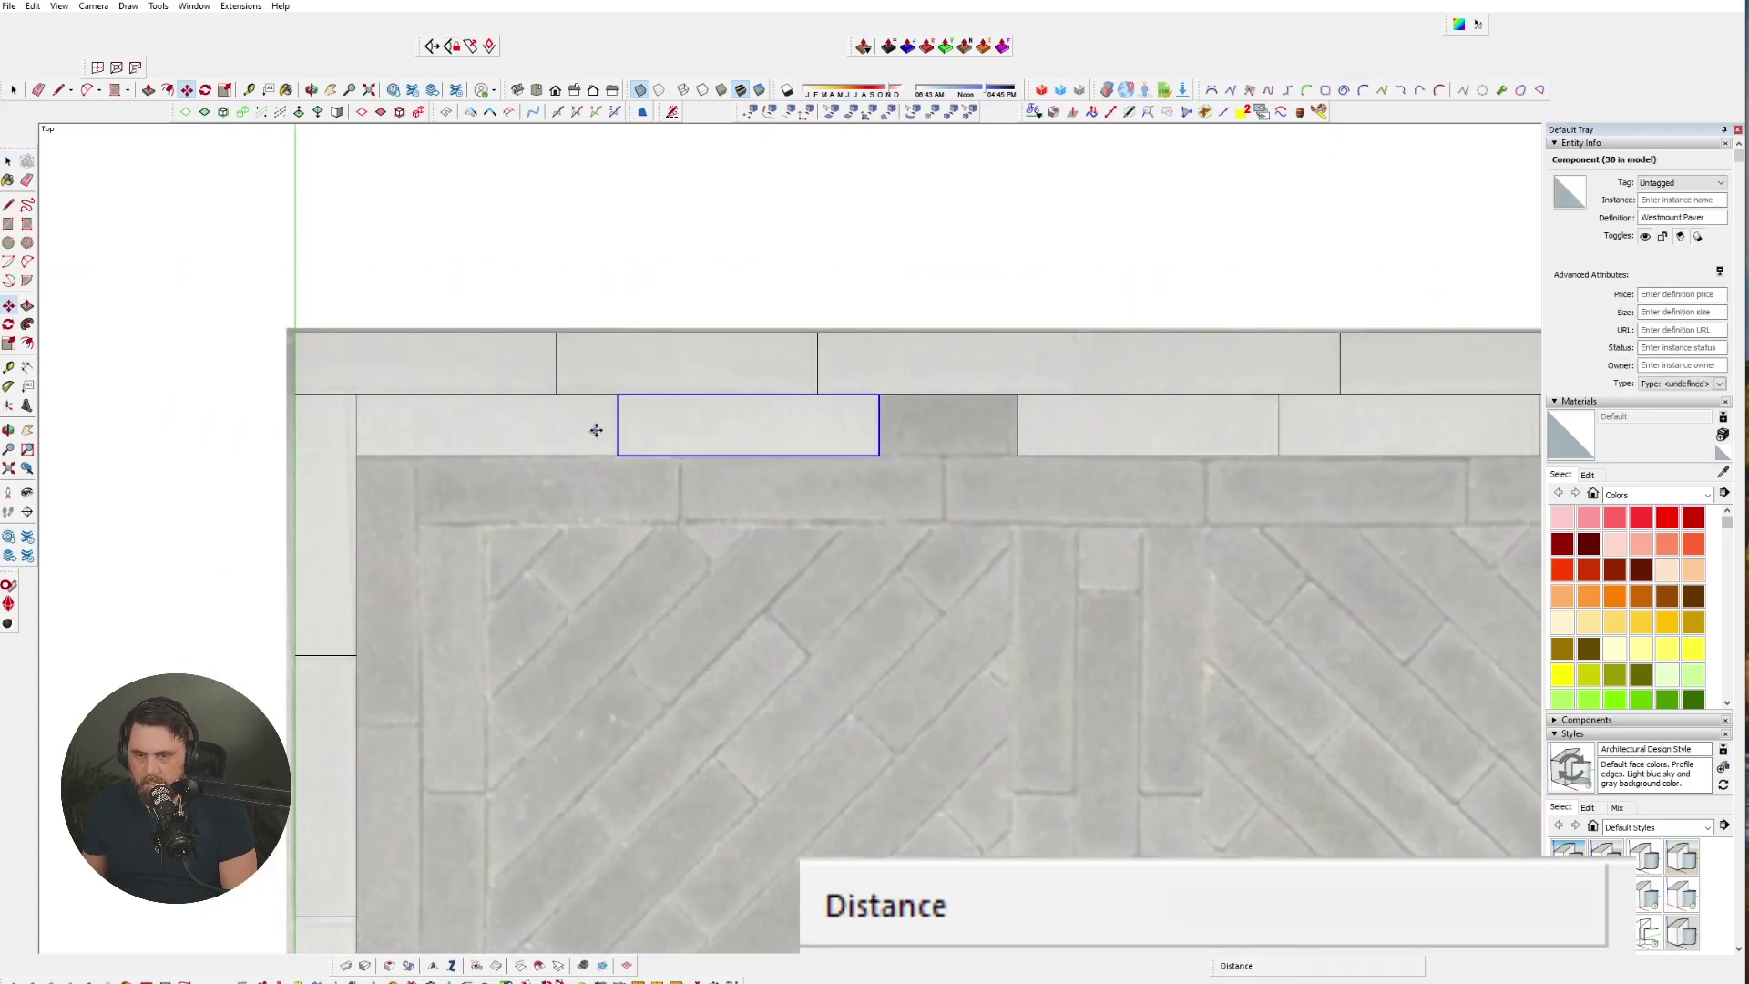
# - Copy the paver into the remaining gap in the second row and scale it to fit between its neighbours
pyautogui.click(616, 395)
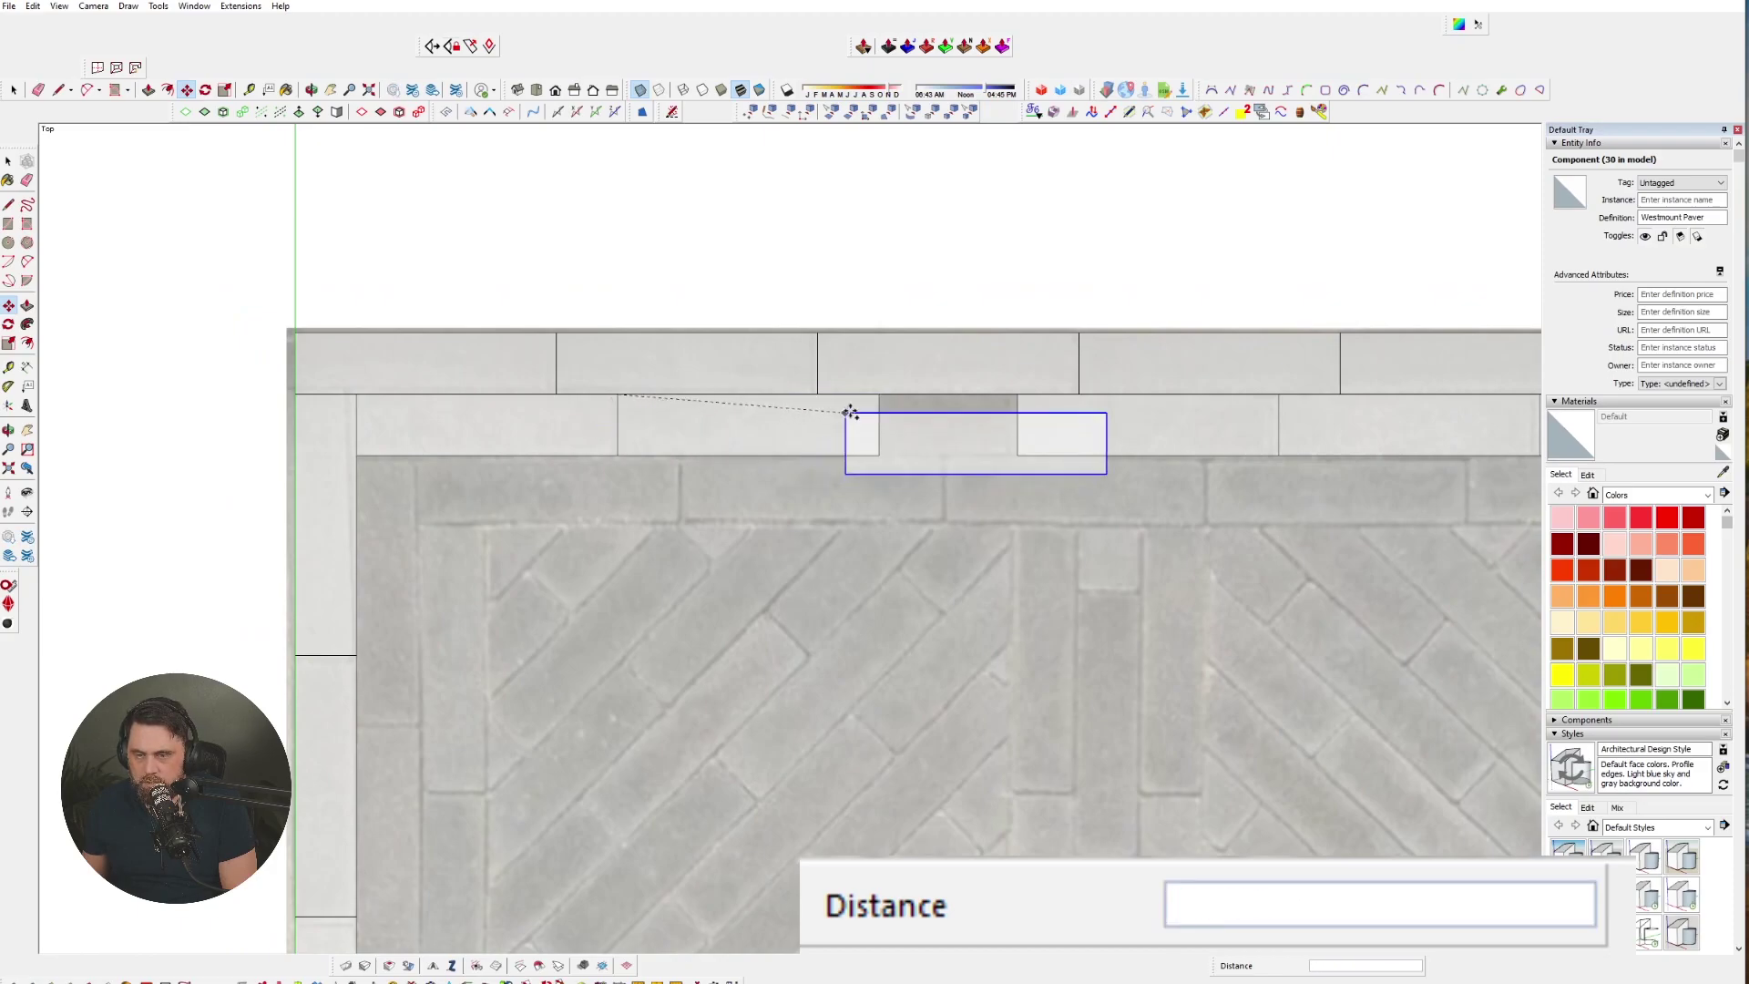
pyautogui.click(1148, 434)
pyautogui.press('s')
pyautogui.moveTo(1143, 424); pyautogui.dragTo(1017, 394)
pyautogui.press('space')
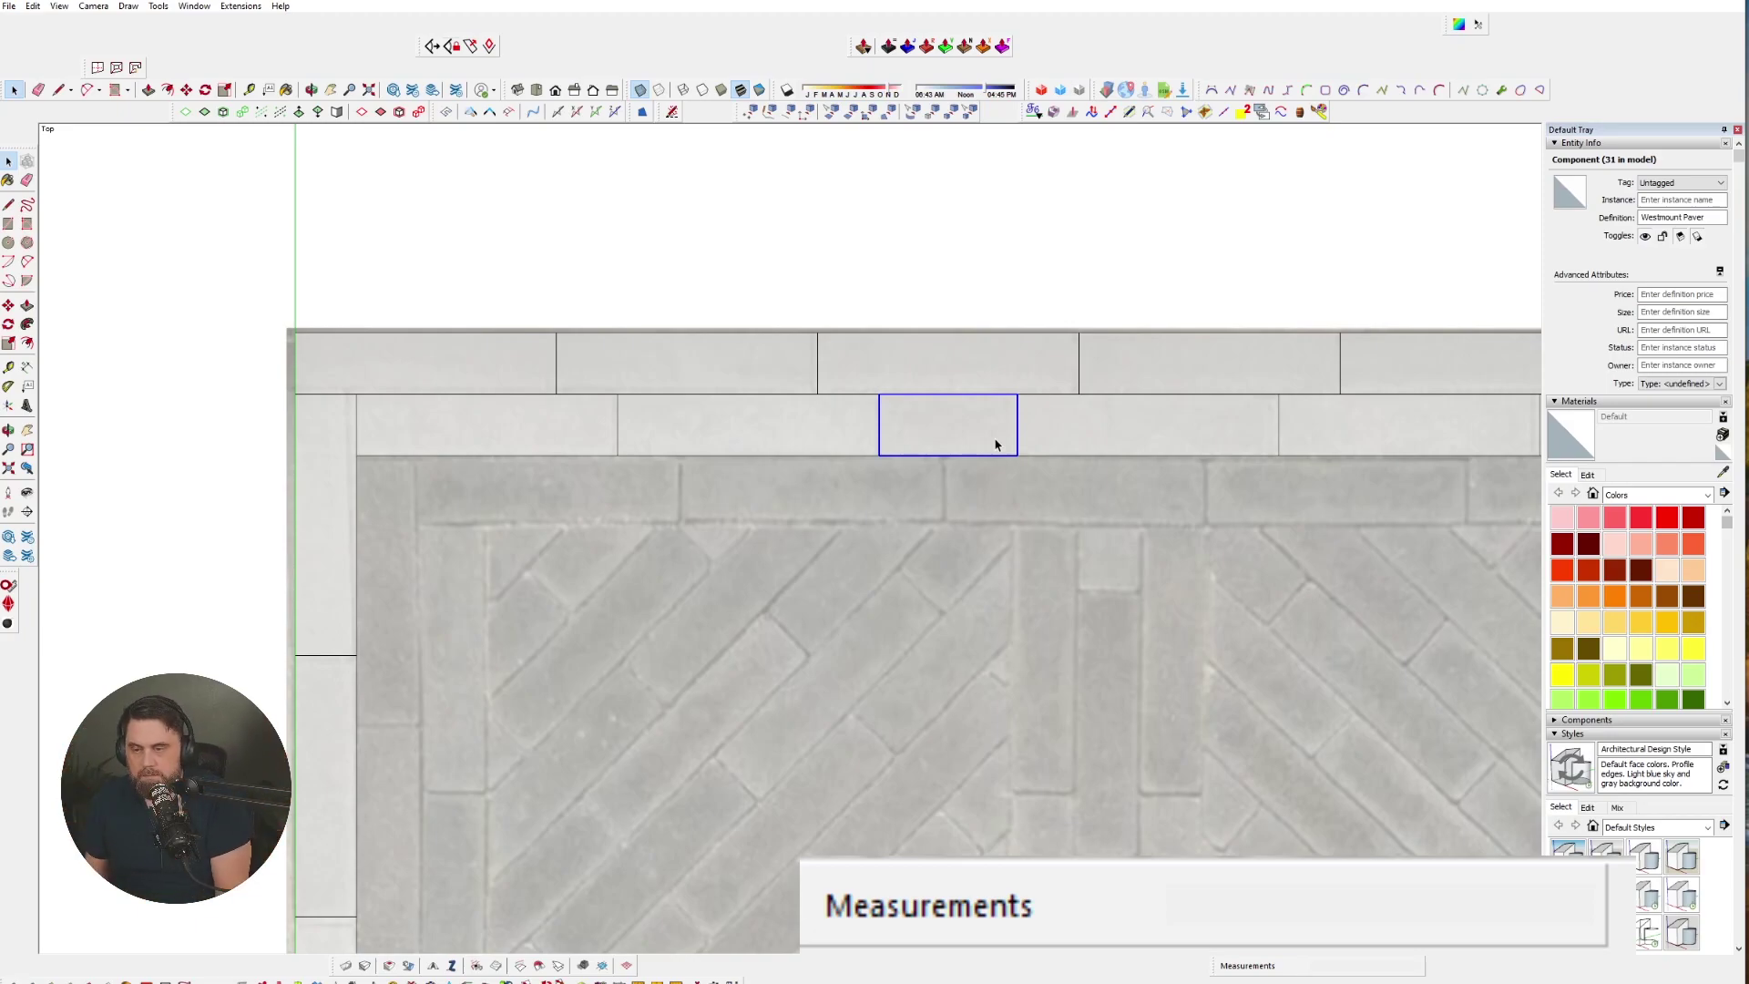
# - Copy the left column's top paver diagonally inward about 3 1/8" under the second row, and copy it down end to end
pyautogui.click(414, 453)
pyautogui.click(328, 449)
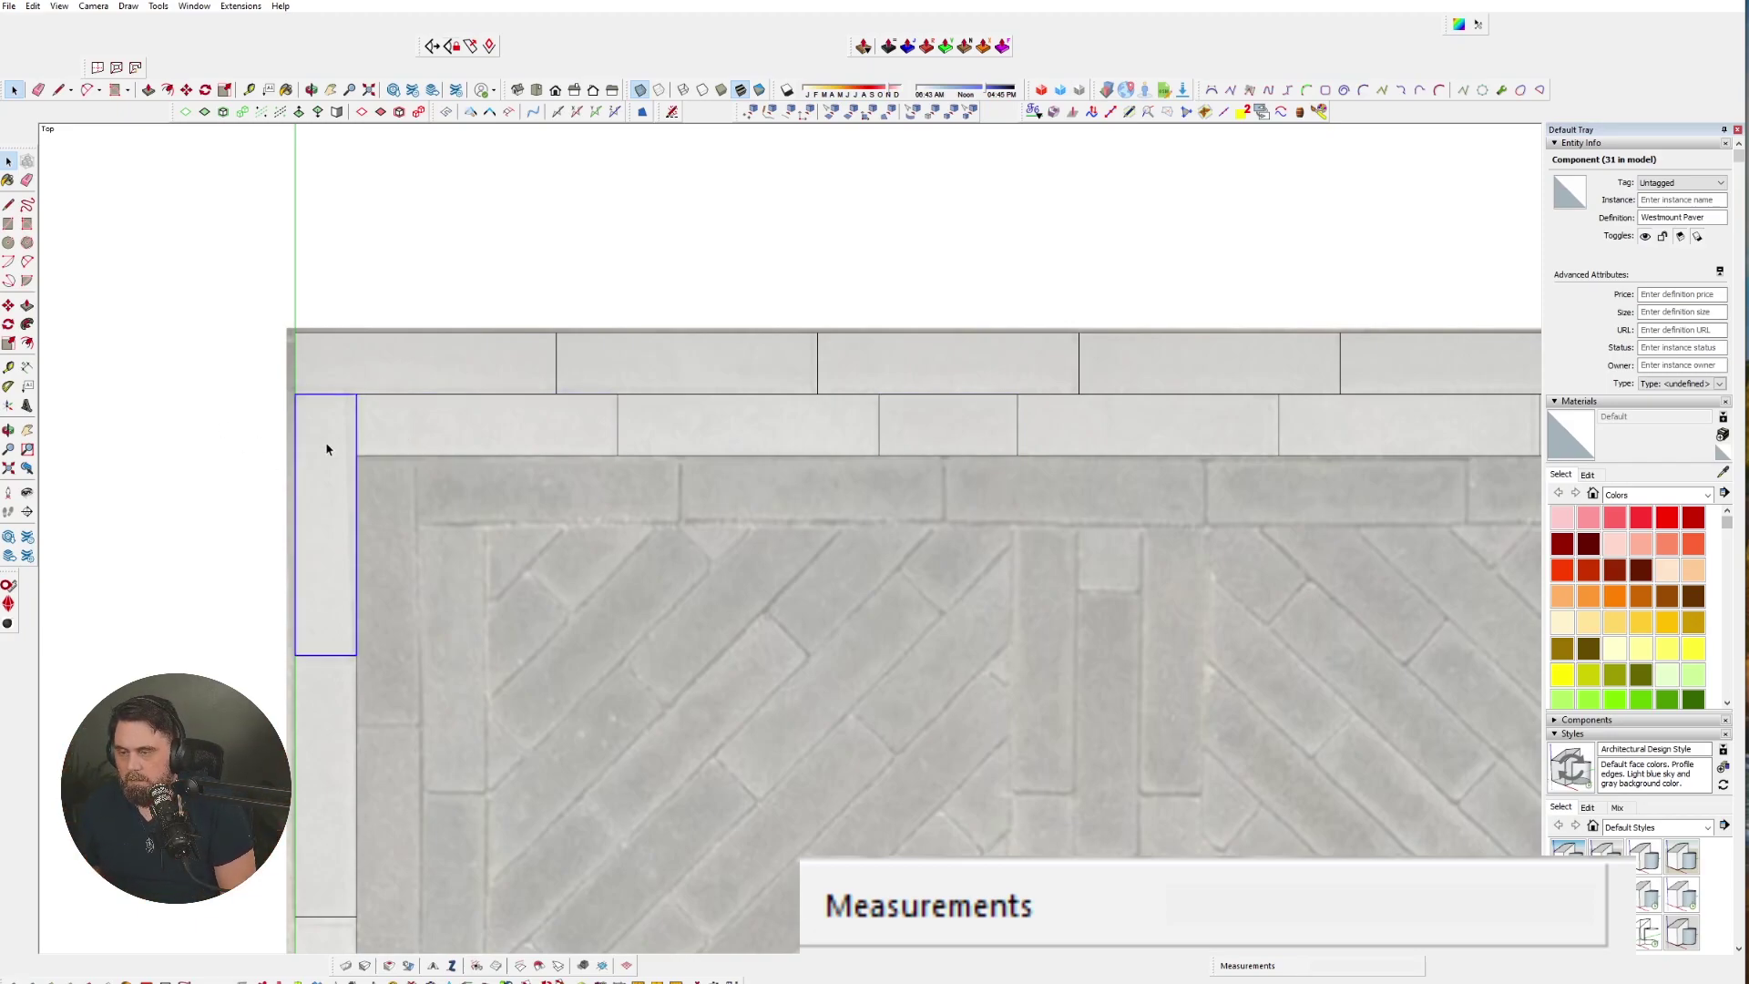
pyautogui.press('m')
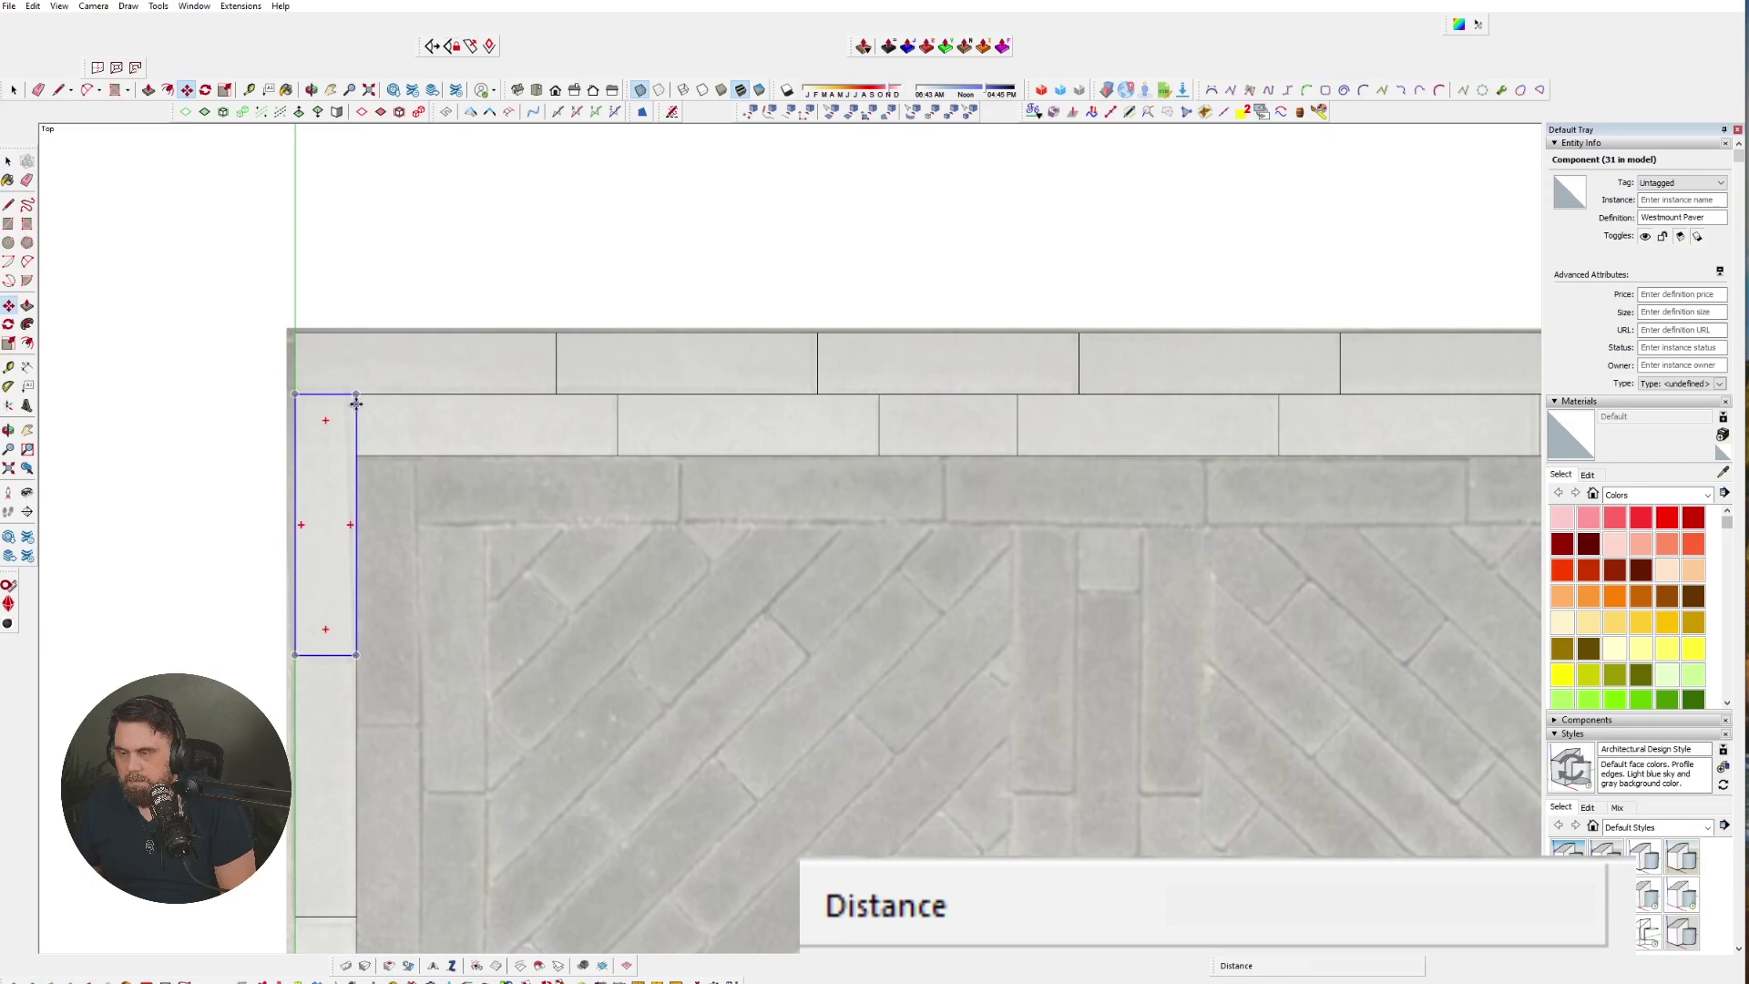
pyautogui.click(295, 394)
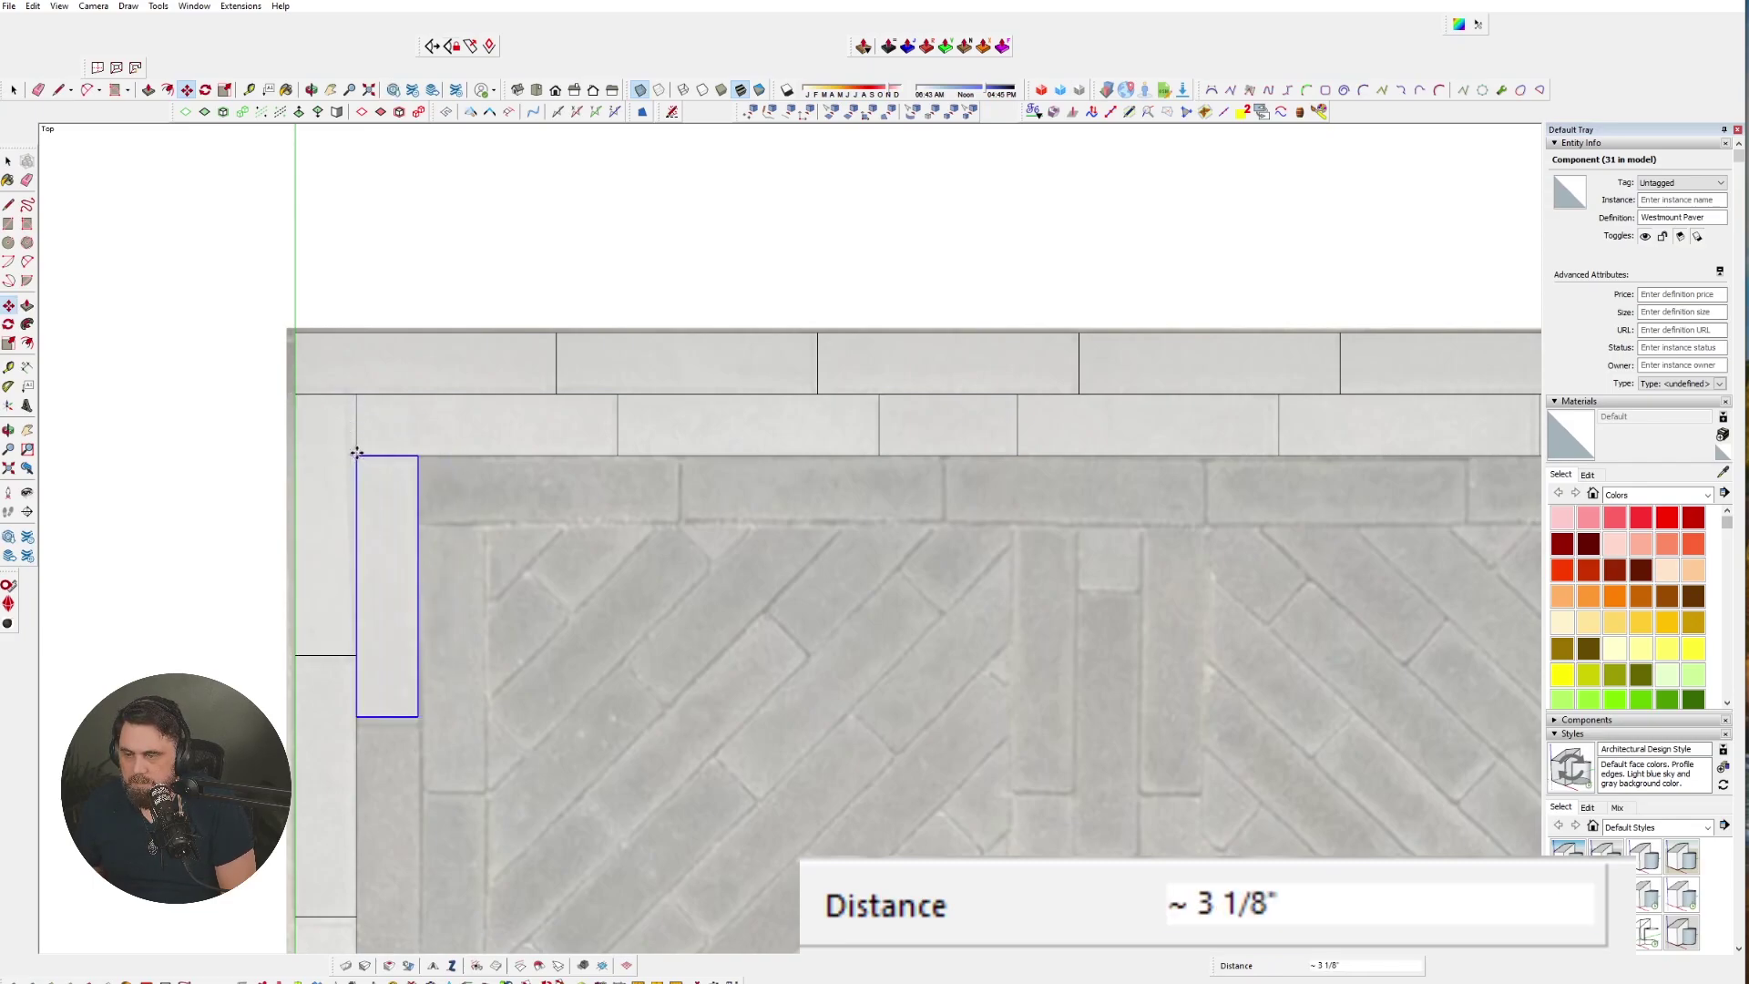
pyautogui.click(357, 453)
pyautogui.scroll(-1, 428, 405)
pyautogui.click(420, 450)
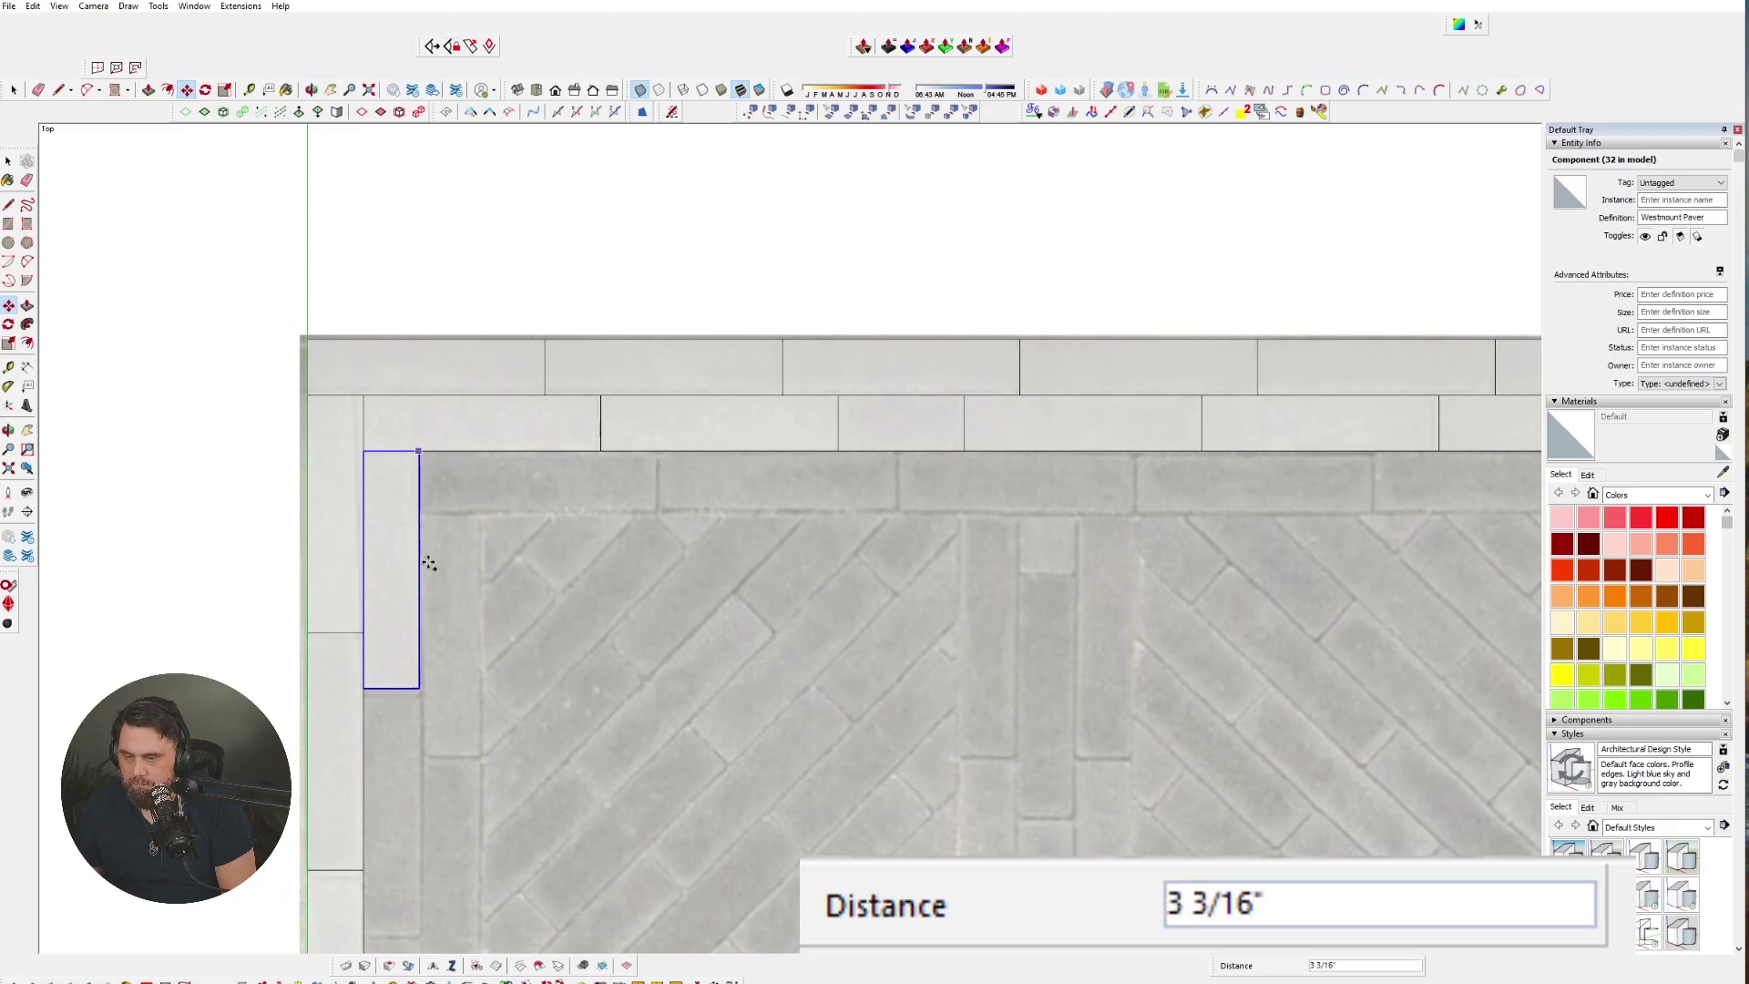
pyautogui.click(422, 670)
pyautogui.scroll(-4, 469, 326)
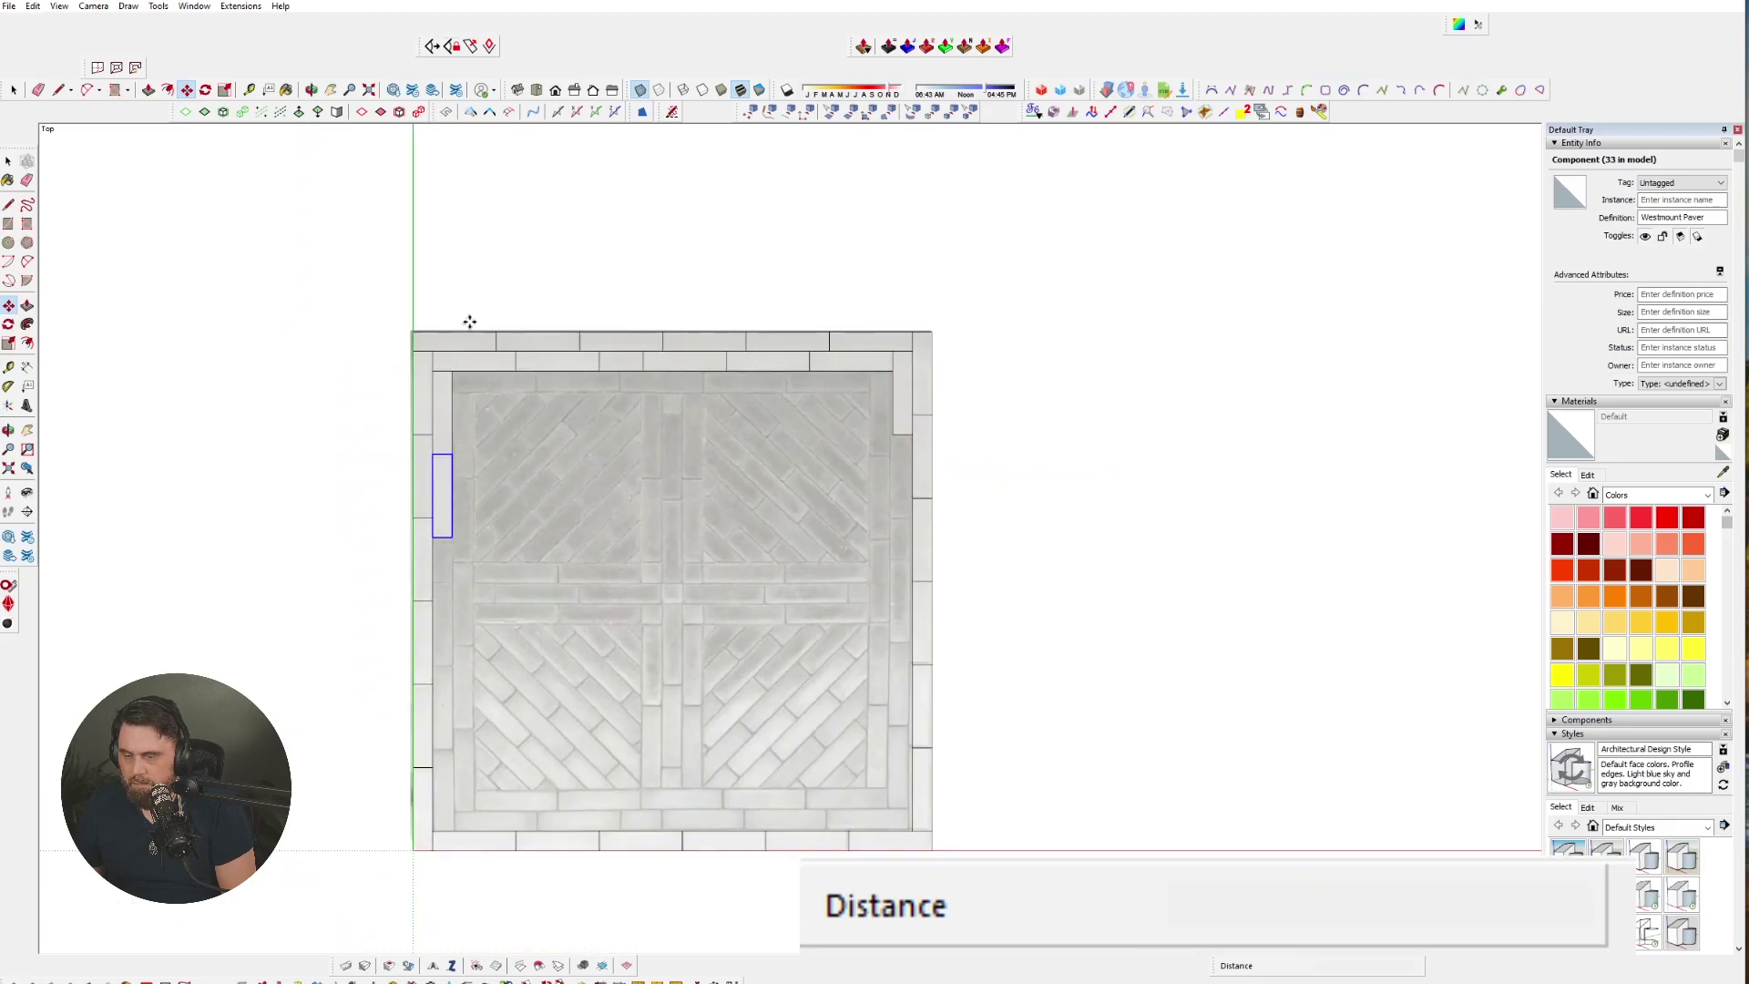
# - Copy the inner left paver about 2' 9 5/16" down to the column's lower end and array it 2x
pyautogui.scroll(3, 470, 510)
pyautogui.click(426, 447)
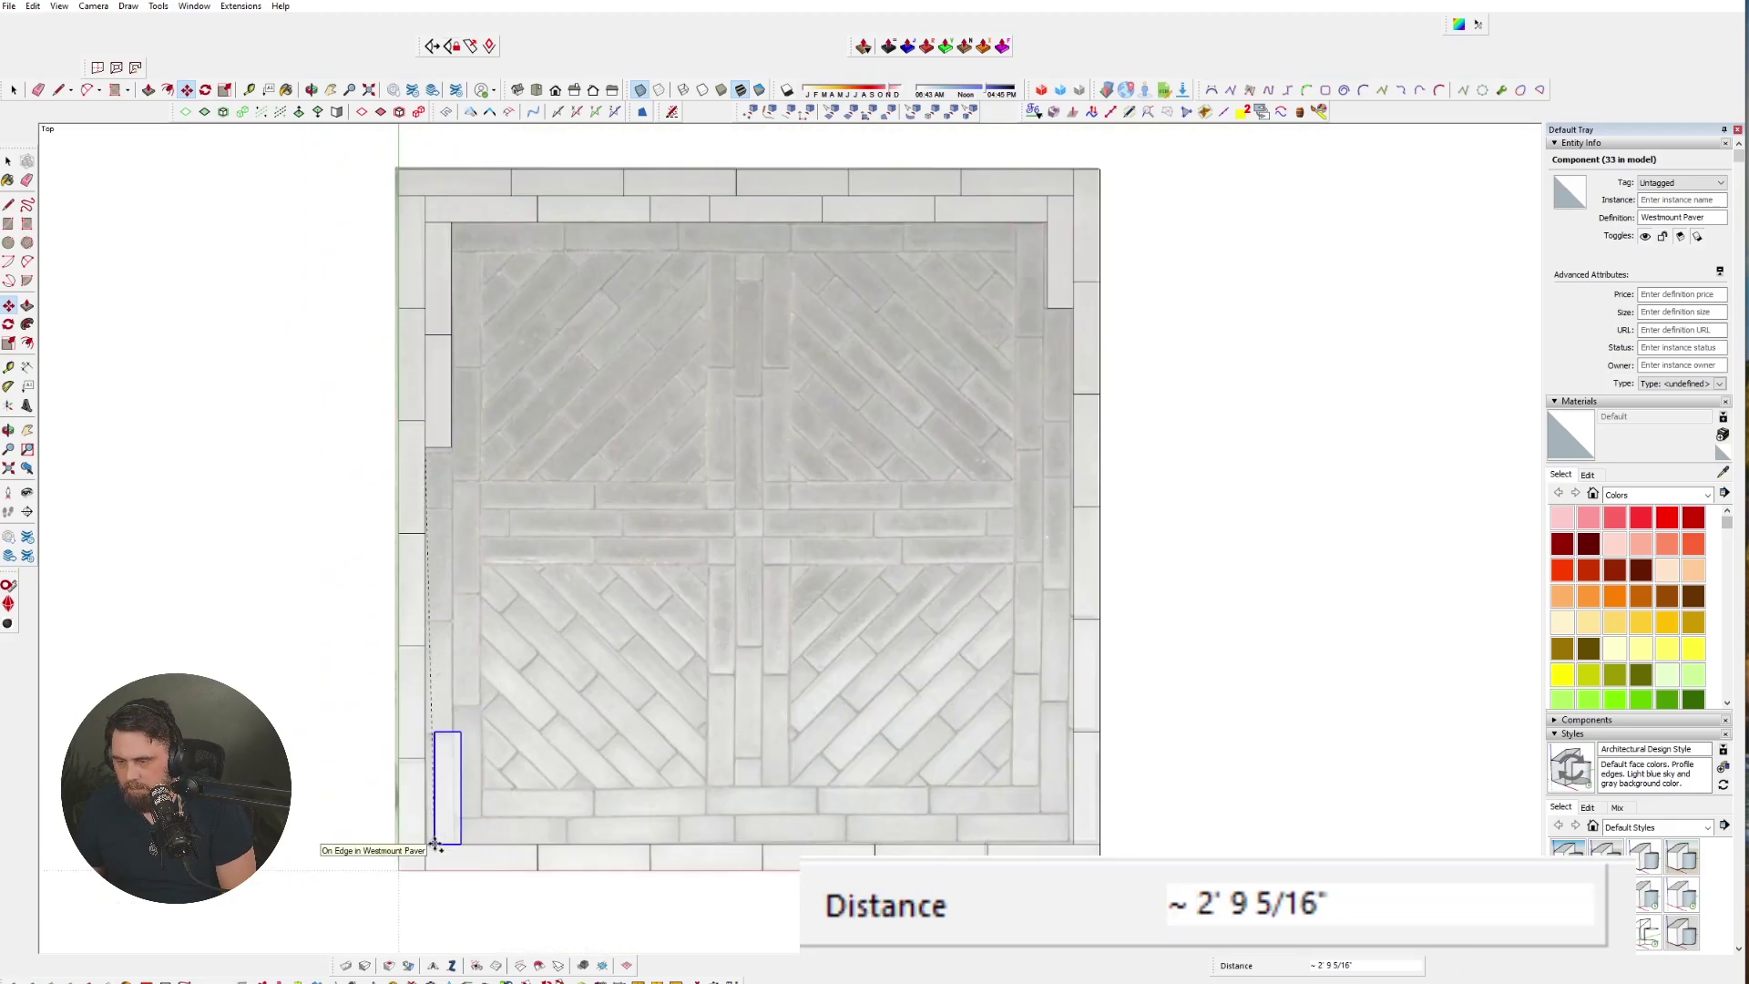
pyautogui.write('2x')
pyautogui.press('Return')
# - Scale the inner left column's filler paver to close the remaining gap
pyautogui.scroll(3, 428, 729)
pyautogui.press('s')
pyautogui.click(430, 528)
pyautogui.press('Return')
pyautogui.press('space')
# - Fill the inner right column with copies of its top paver, arrayed 3x, and scale one paver to close the gap
pyautogui.scroll(-2, 857, 325)
pyautogui.scroll(1, 857, 326)
pyautogui.click(798, 339)
pyautogui.press('m')
pyautogui.click(807, 282)
pyautogui.scroll(-4, 784, 337)
pyautogui.click(793, 740)
pyautogui.click(793, 666)
pyautogui.write('3x')
pyautogui.press('Return')
pyautogui.press('s')
pyautogui.moveTo(787, 439); pyautogui.dragTo(787, 455)
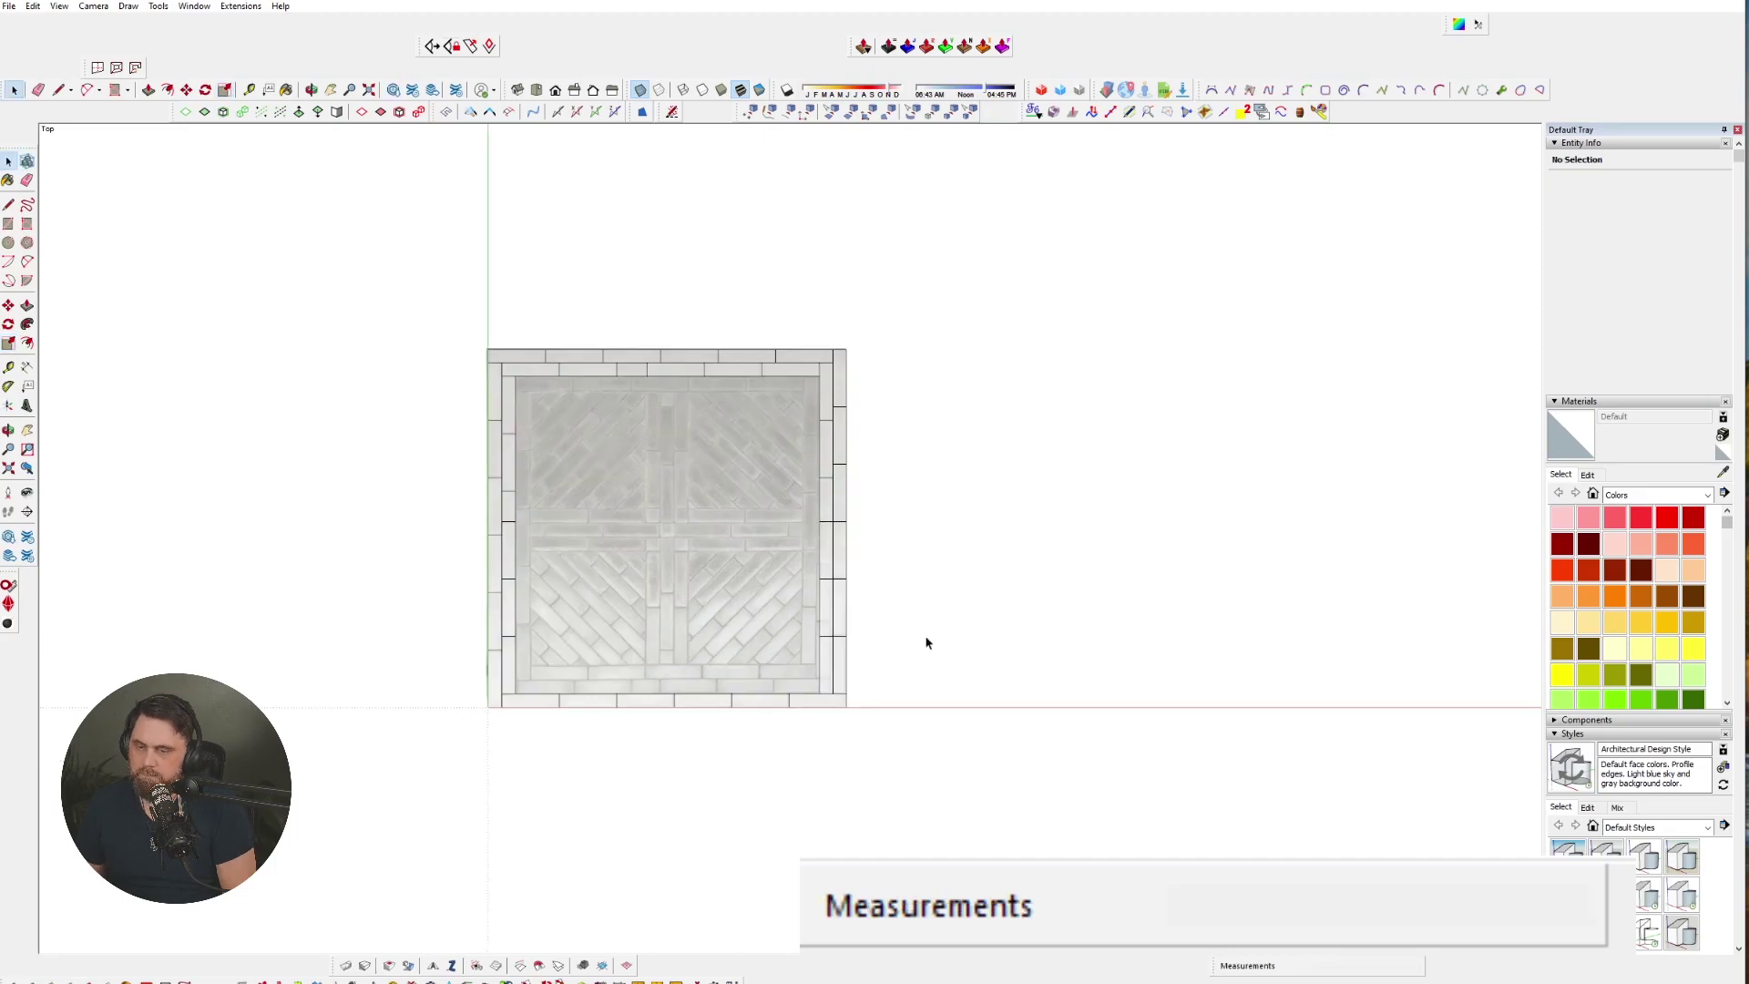
# - Copy a bottom border paver diagonally inward, snapping it to the second ring's lower-left corner
pyautogui.scroll(8, 511, 686)
pyautogui.click(555, 811)
pyautogui.press('m')
pyautogui.click(401, 872)
pyautogui.click(524, 749)
pyautogui.scroll(-5, 438, 774)
# - Copy the second ring's bottom paver 9 7/16" right, and copy it again about 2' 7 1/16" to the row's right end
pyautogui.click(454, 770)
pyautogui.click(622, 770)
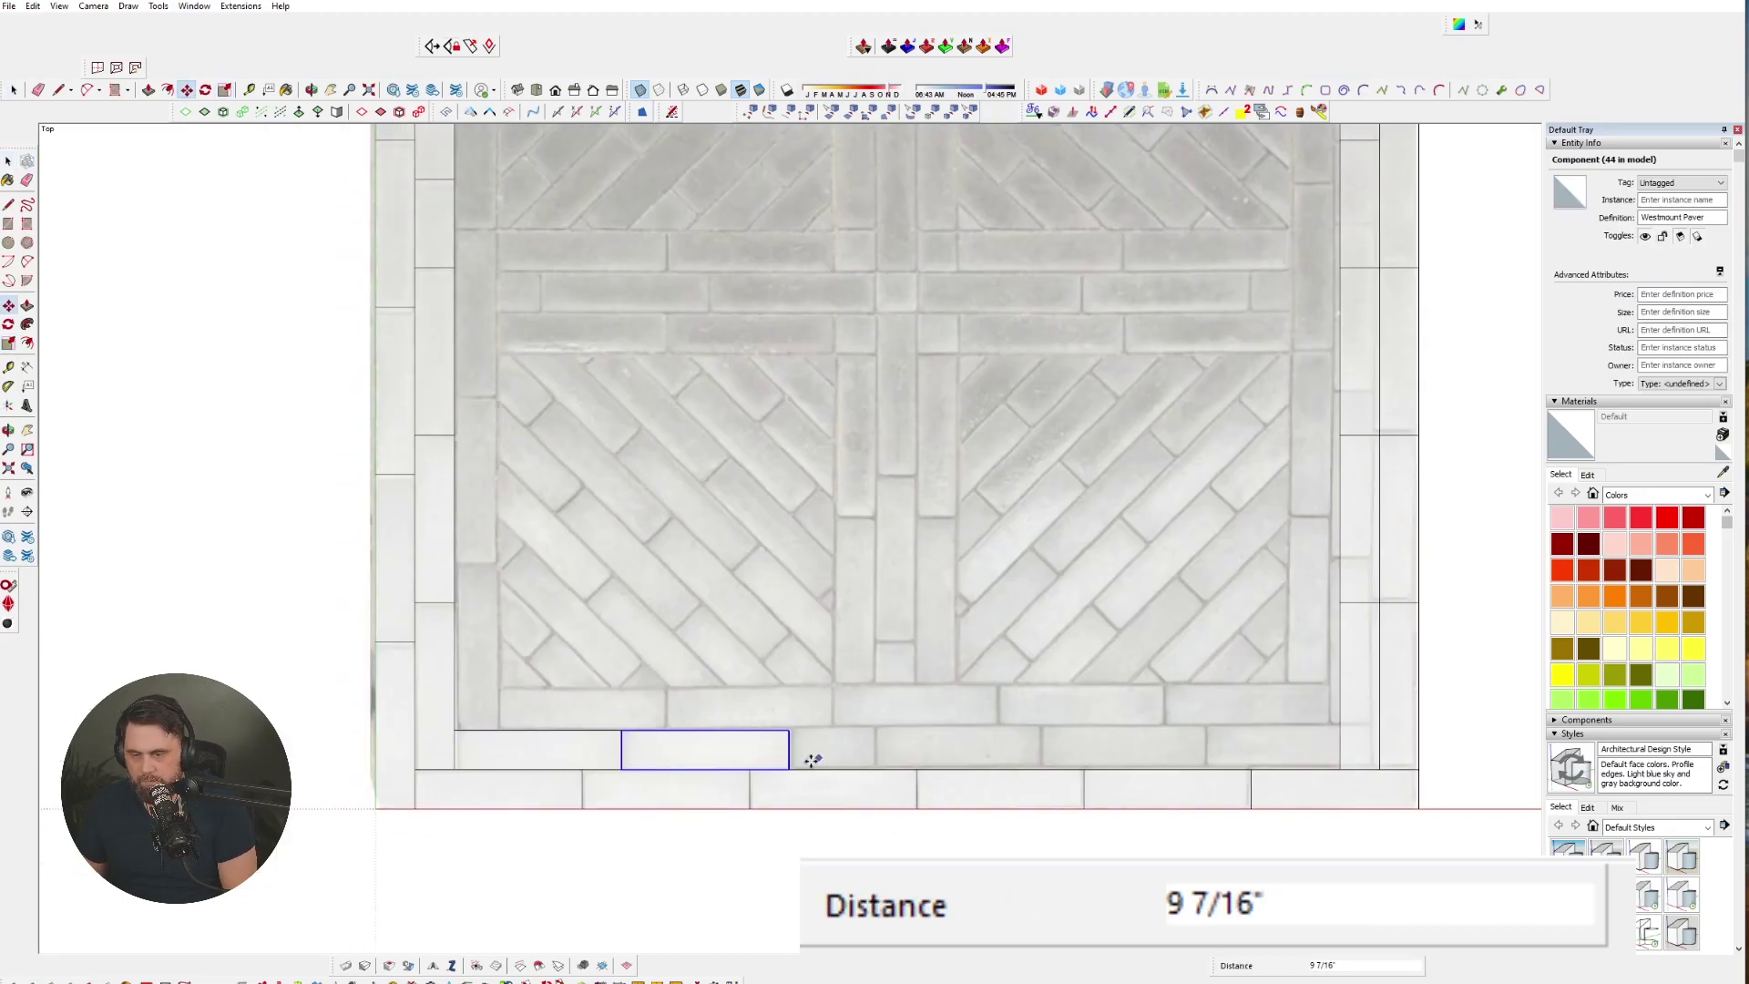
pyautogui.click(789, 770)
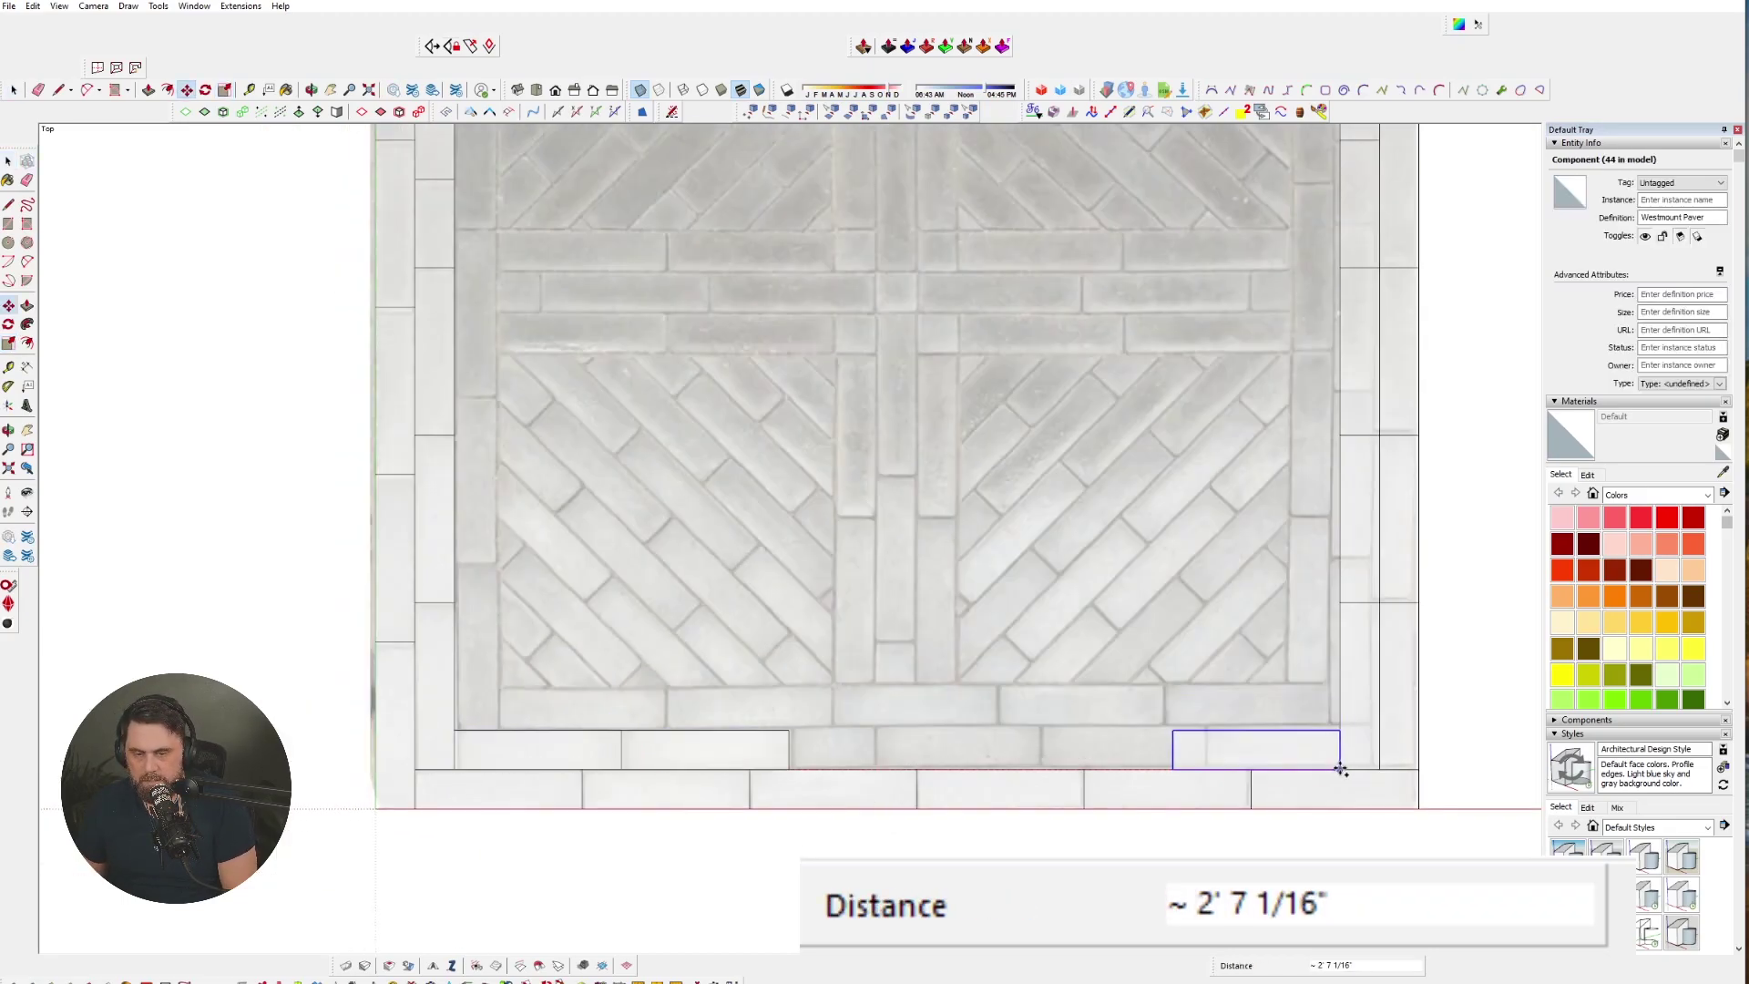
pyautogui.click(1173, 768)
pyautogui.press('space')
# - Scale the short paver in the inner right column to 0.63 of its length
pyautogui.scroll(-1, 1162, 780)
pyautogui.scroll(2, 1306, 213)
pyautogui.keyDown('shift'); pyautogui.moveTo(1307, 213); pyautogui.dragTo(1022, 444, button='middle'); pyautogui.keyUp('shift')
pyautogui.scroll(-1, 1056, 444)
pyautogui.press('Delete')
pyautogui.click(1046, 441)
pyautogui.hotkey('ctrl', 'z')
pyautogui.press('s')
pyautogui.click(1045, 607)
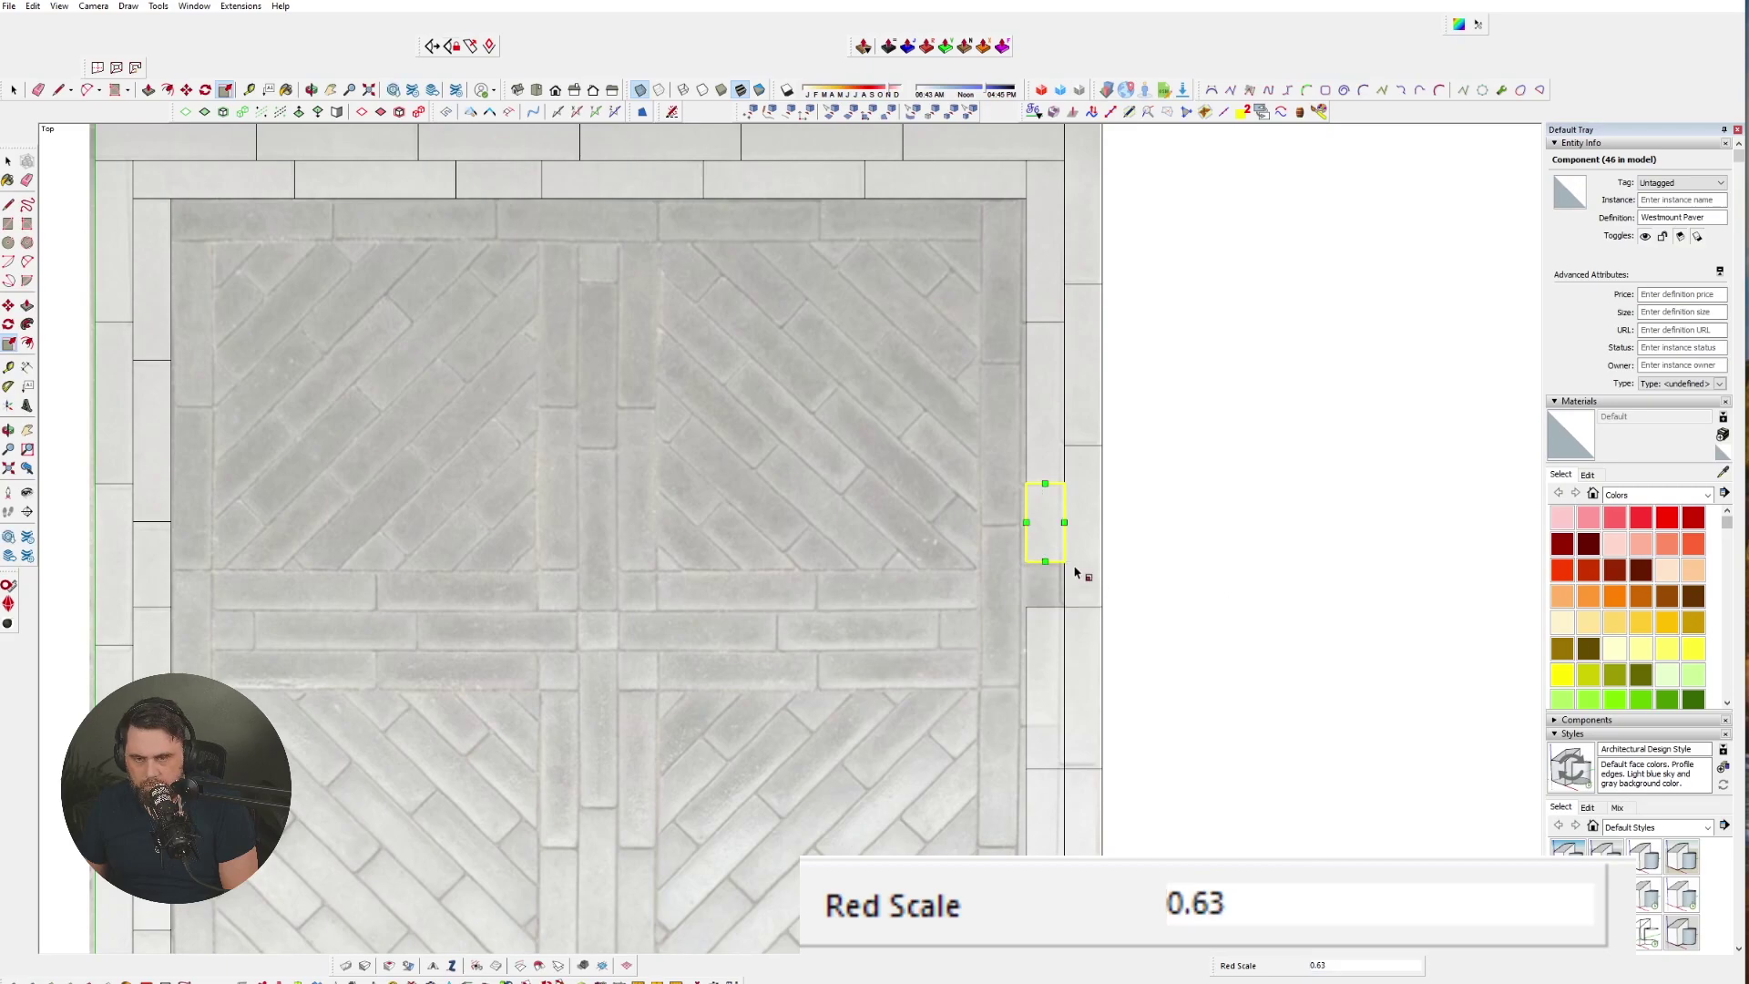
pyautogui.click(1071, 560)
# - Move the inner right column's pavers below the shortened one up, end to end
pyautogui.press('m')
pyautogui.click(1064, 607)
pyautogui.click(1064, 561)
pyautogui.click(1064, 768)
pyautogui.scroll(-2, 1061, 728)
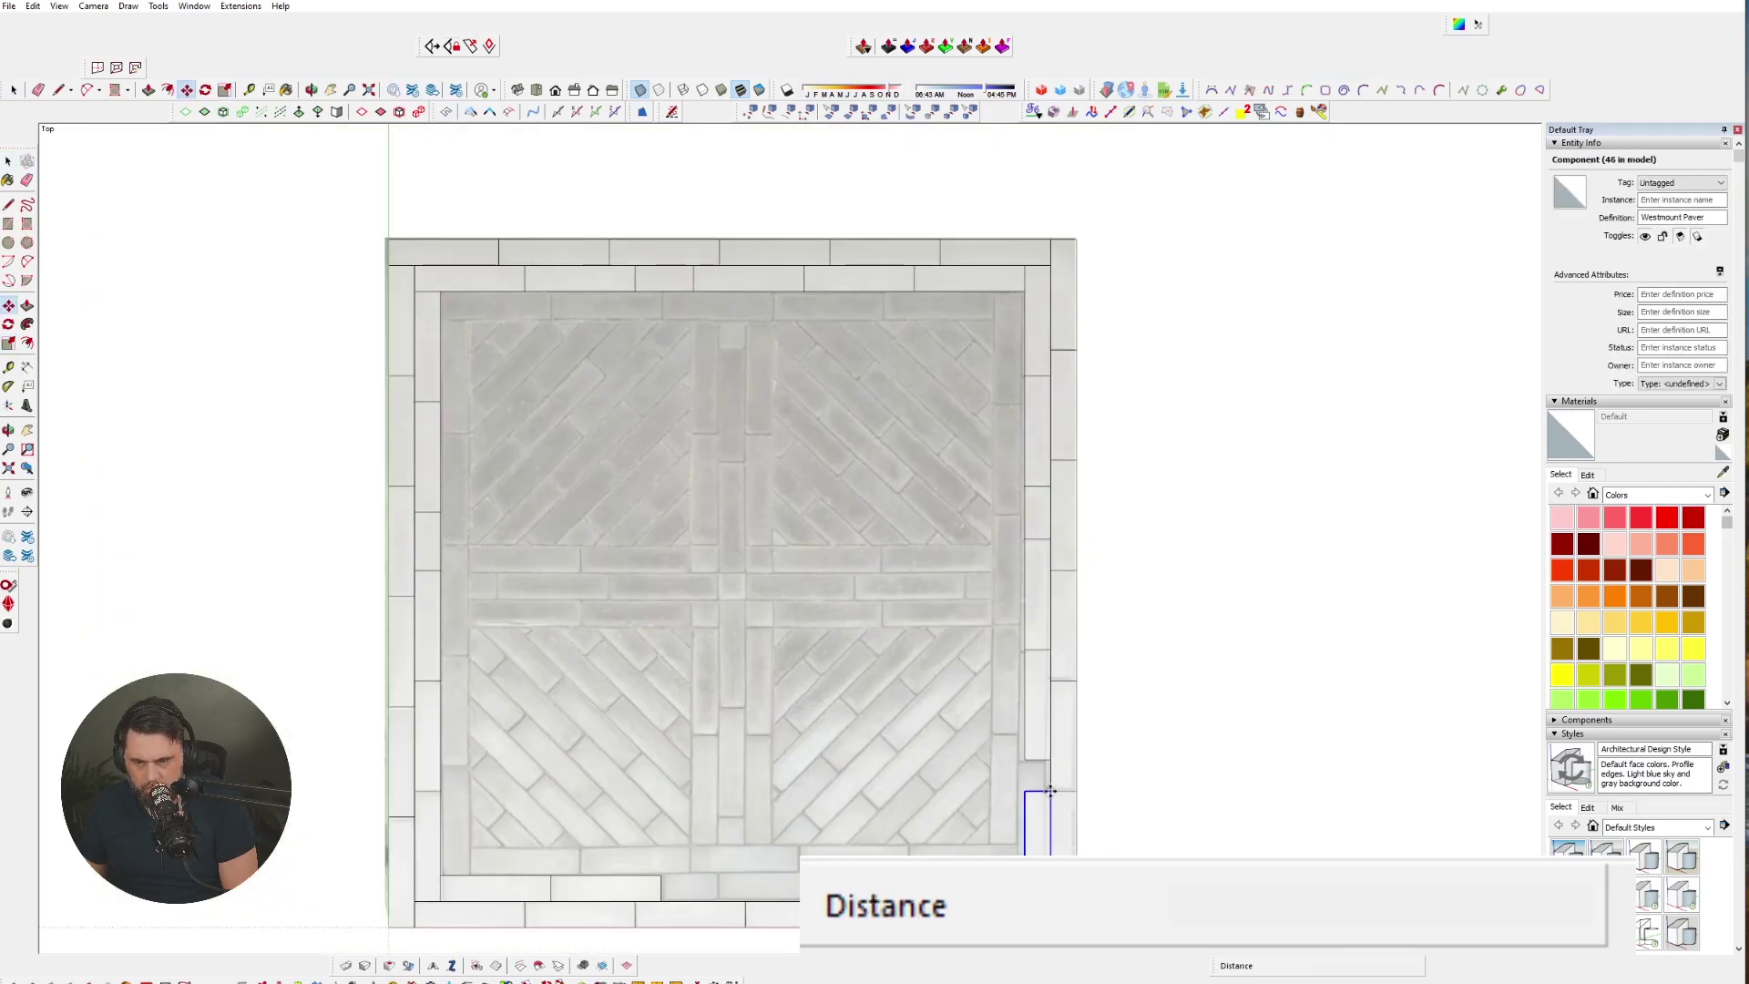
# - Move the inner right column's lowest paver up against its neighbour and shift the bottom row's right paver into the corner
pyautogui.scroll(3, 1047, 737)
pyautogui.press('space')
pyautogui.scroll(2, 1043, 749)
pyautogui.scroll(-3, 1043, 749)
pyautogui.press('m')
pyautogui.click(1047, 598)
pyautogui.click(1065, 402)
pyautogui.scroll(2, 1007, 551)
pyautogui.scroll(-2, 1021, 462)
pyautogui.scroll(3, 1021, 462)
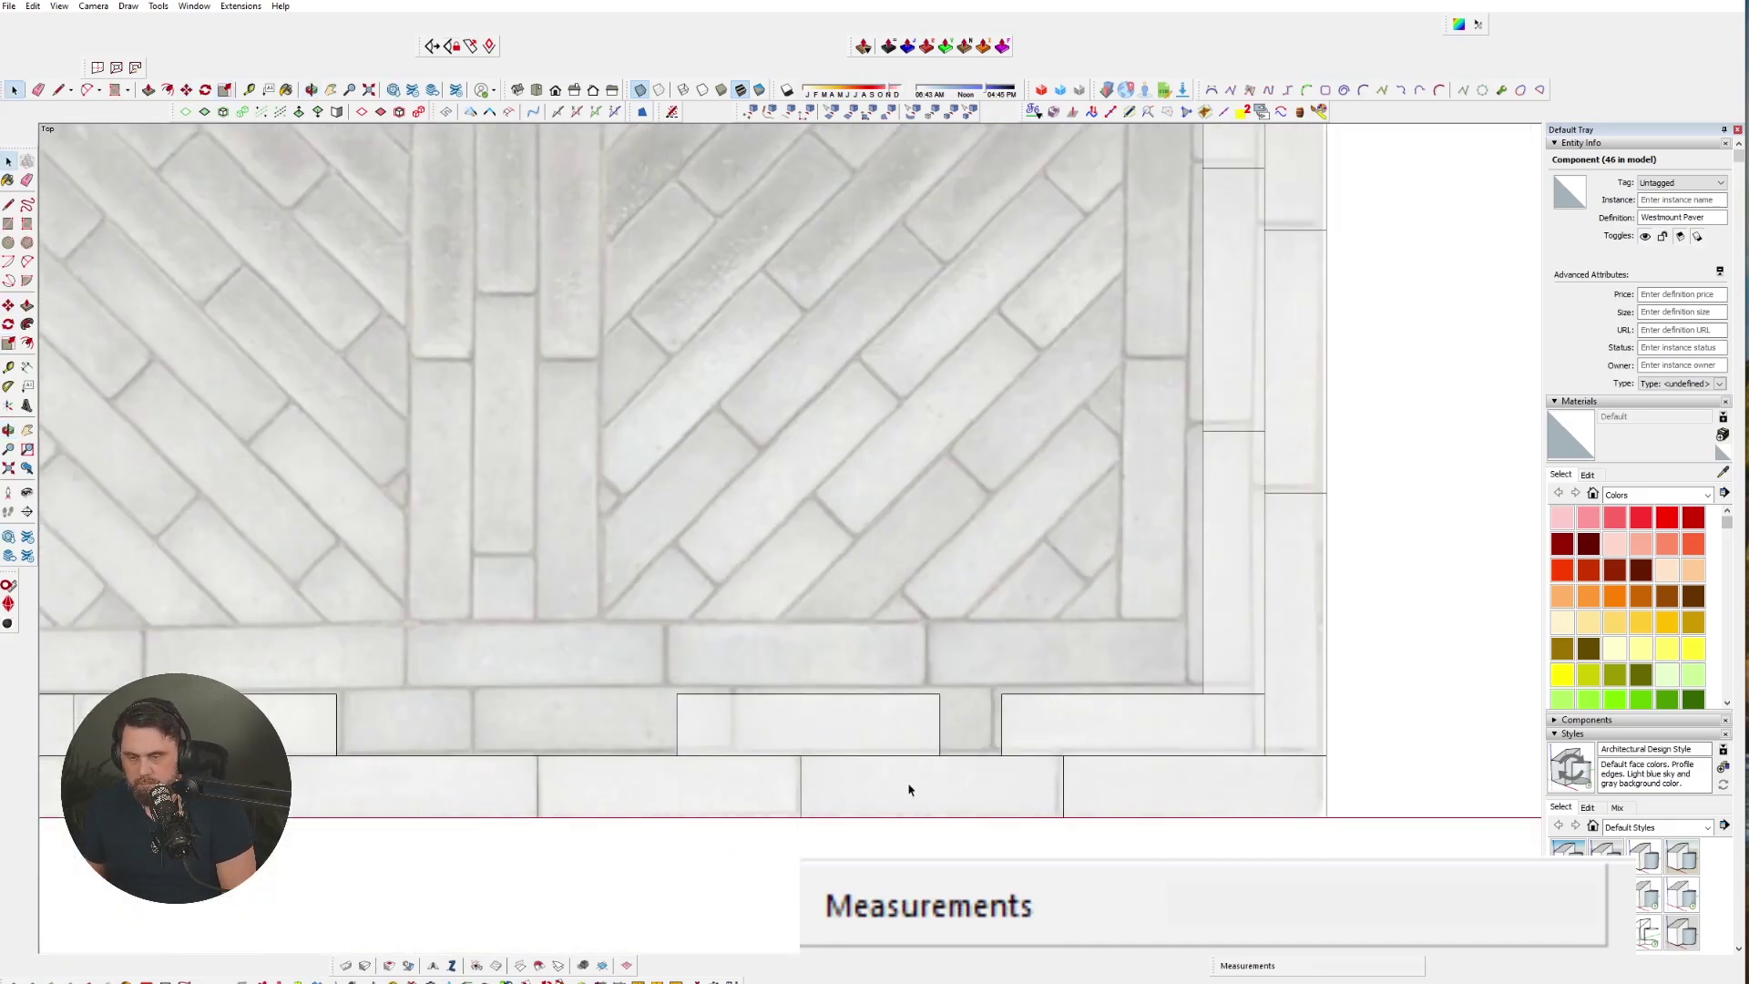
# - Close the gap beside the second ring's lower-right corner paver and extend the bottom row leftward with end-to-end copies
pyautogui.press('m')
pyautogui.press('ctrl')
pyautogui.click(947, 815)
pyautogui.scroll(-1, 781, 756)
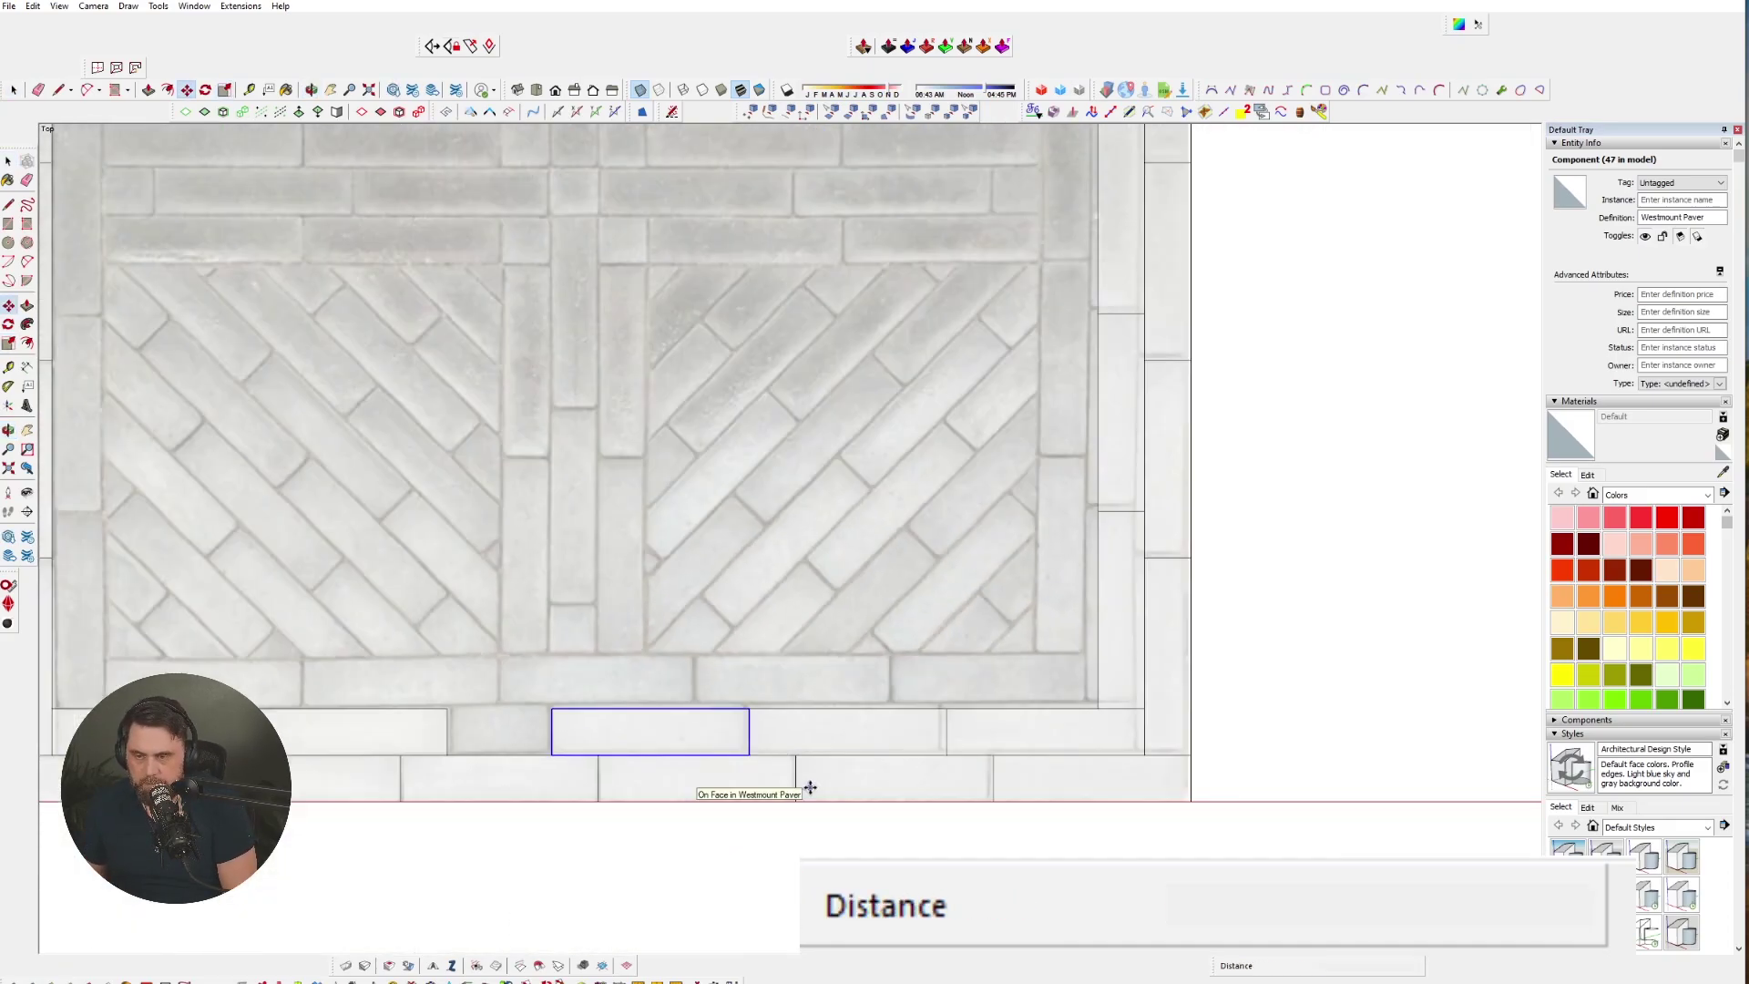
pyautogui.click(750, 752)
pyautogui.click(553, 753)
# - Scale the bottom row's last paver copy to about 0.50 of its length to fill the remaining gap
pyautogui.press('s')
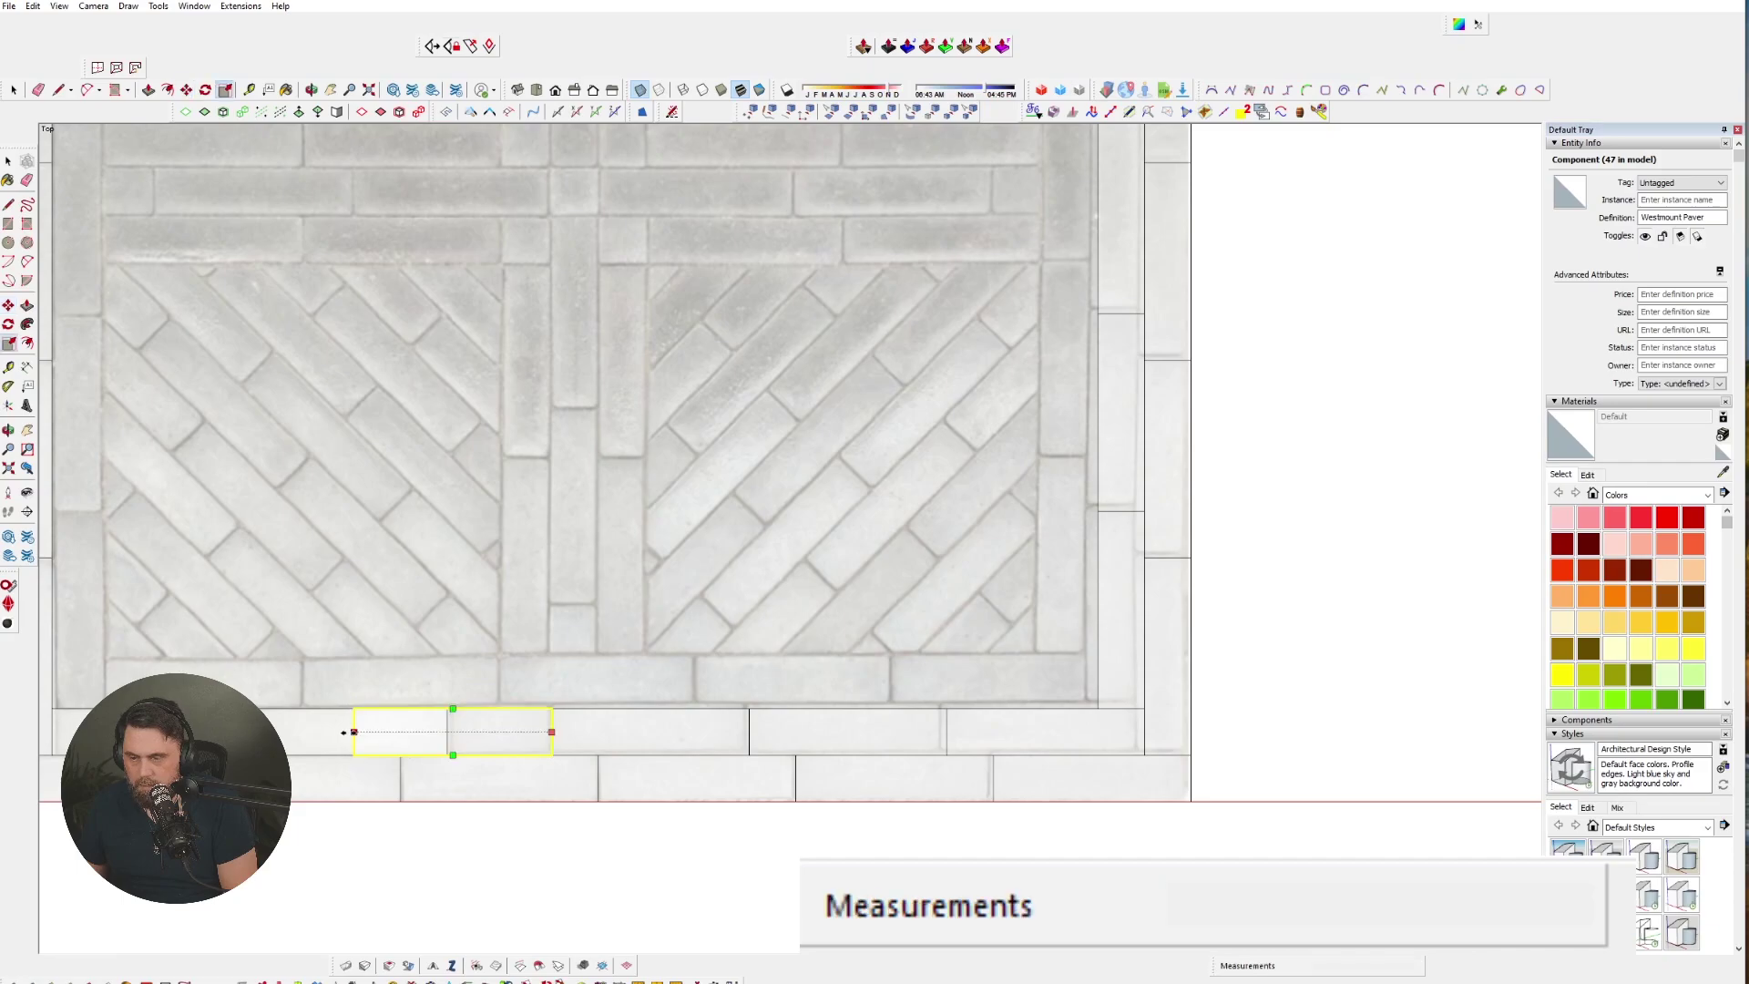
pyautogui.click(356, 732)
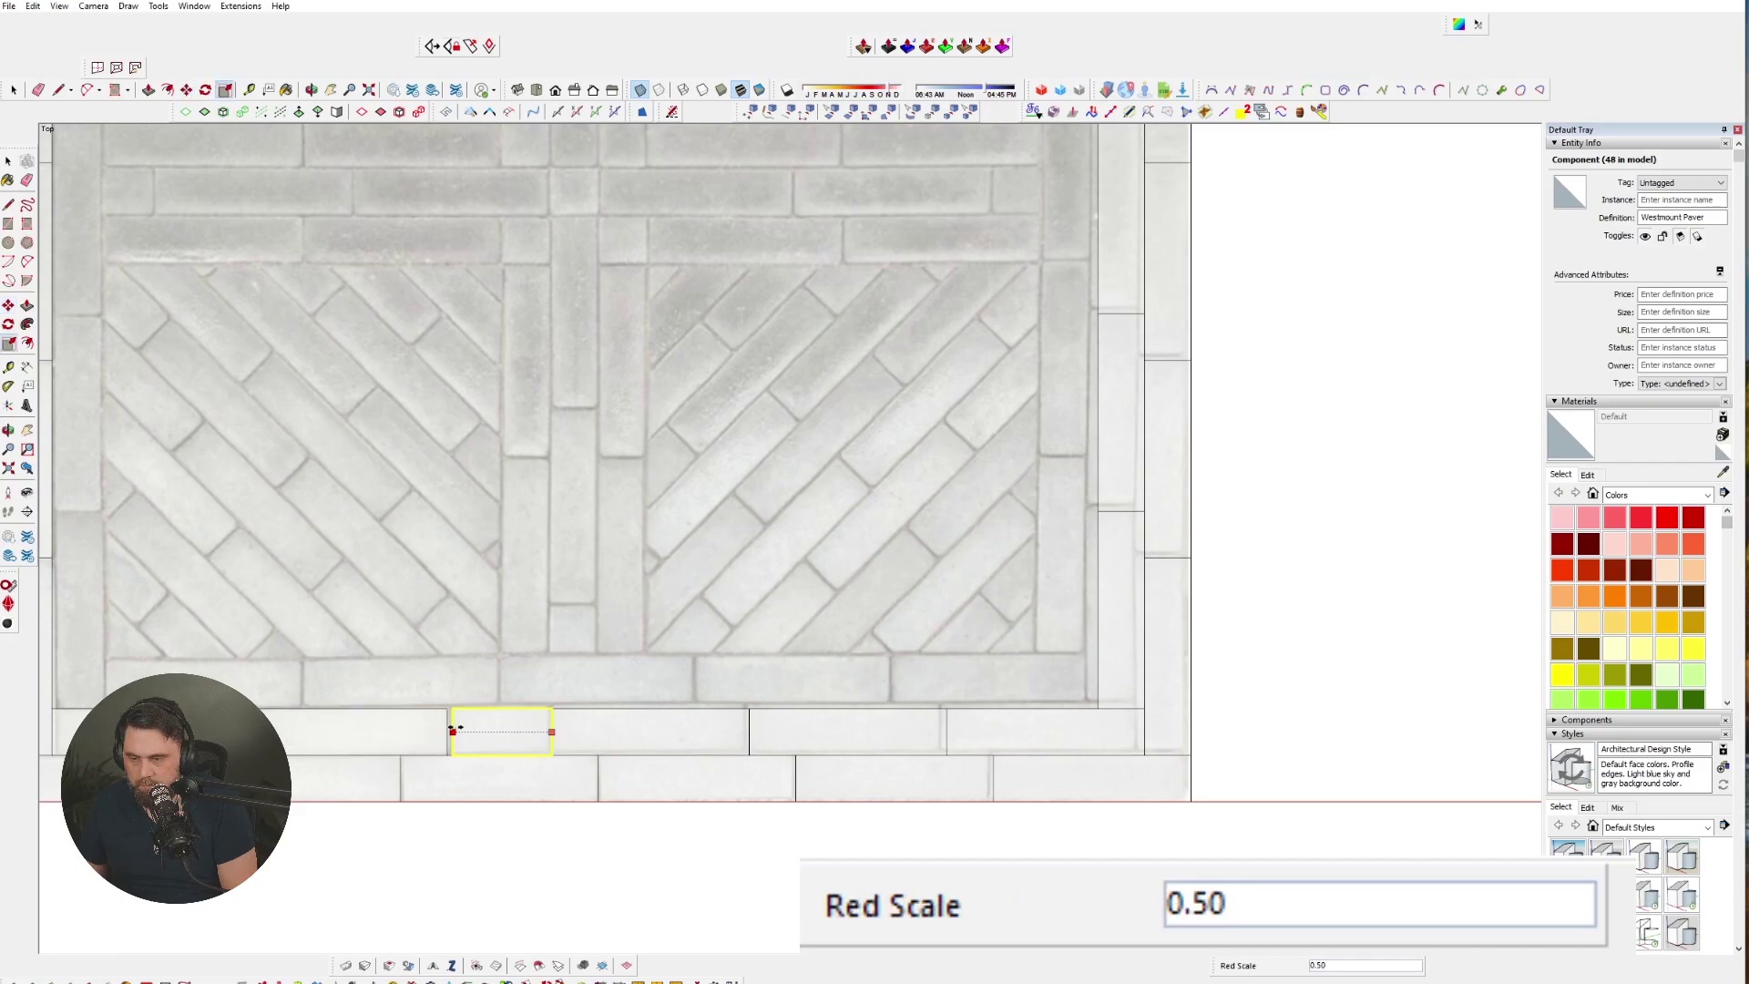
pyautogui.click(447, 732)
pyautogui.scroll(-2, 855, 735)
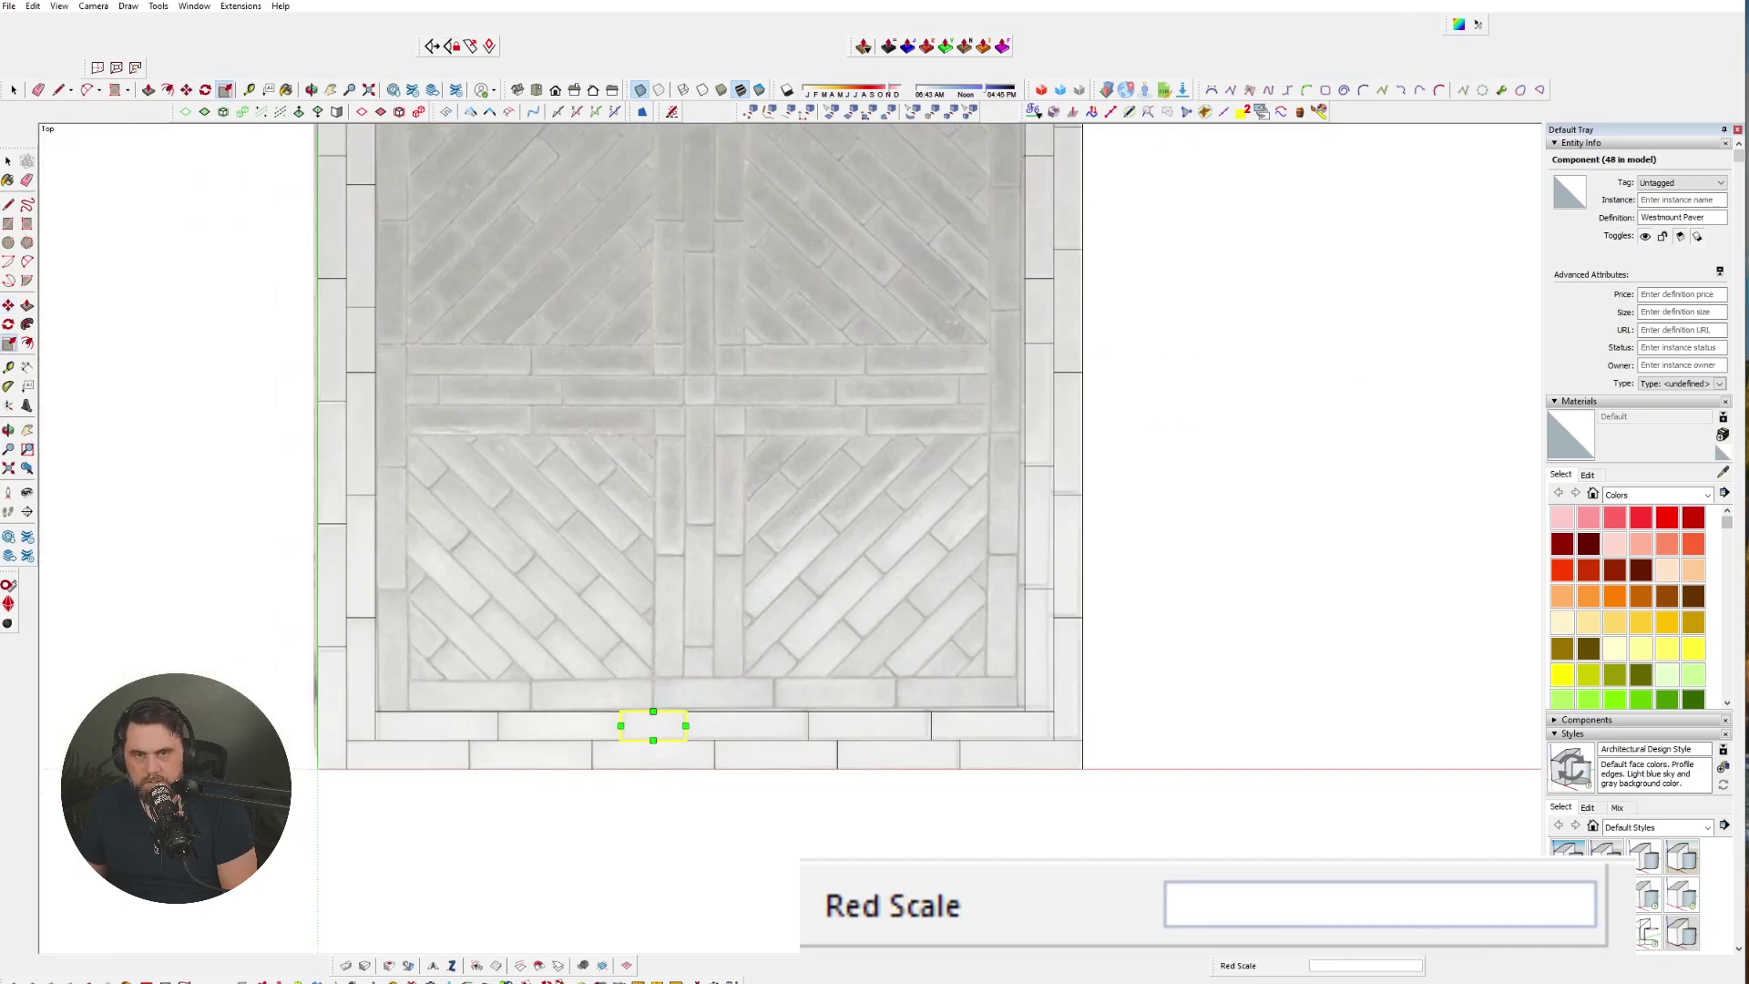
# - Copy the second row's left paver diagonally inward to start the third ring, and lay copies rightward end to end
pyautogui.scroll(-2, 726, 722)
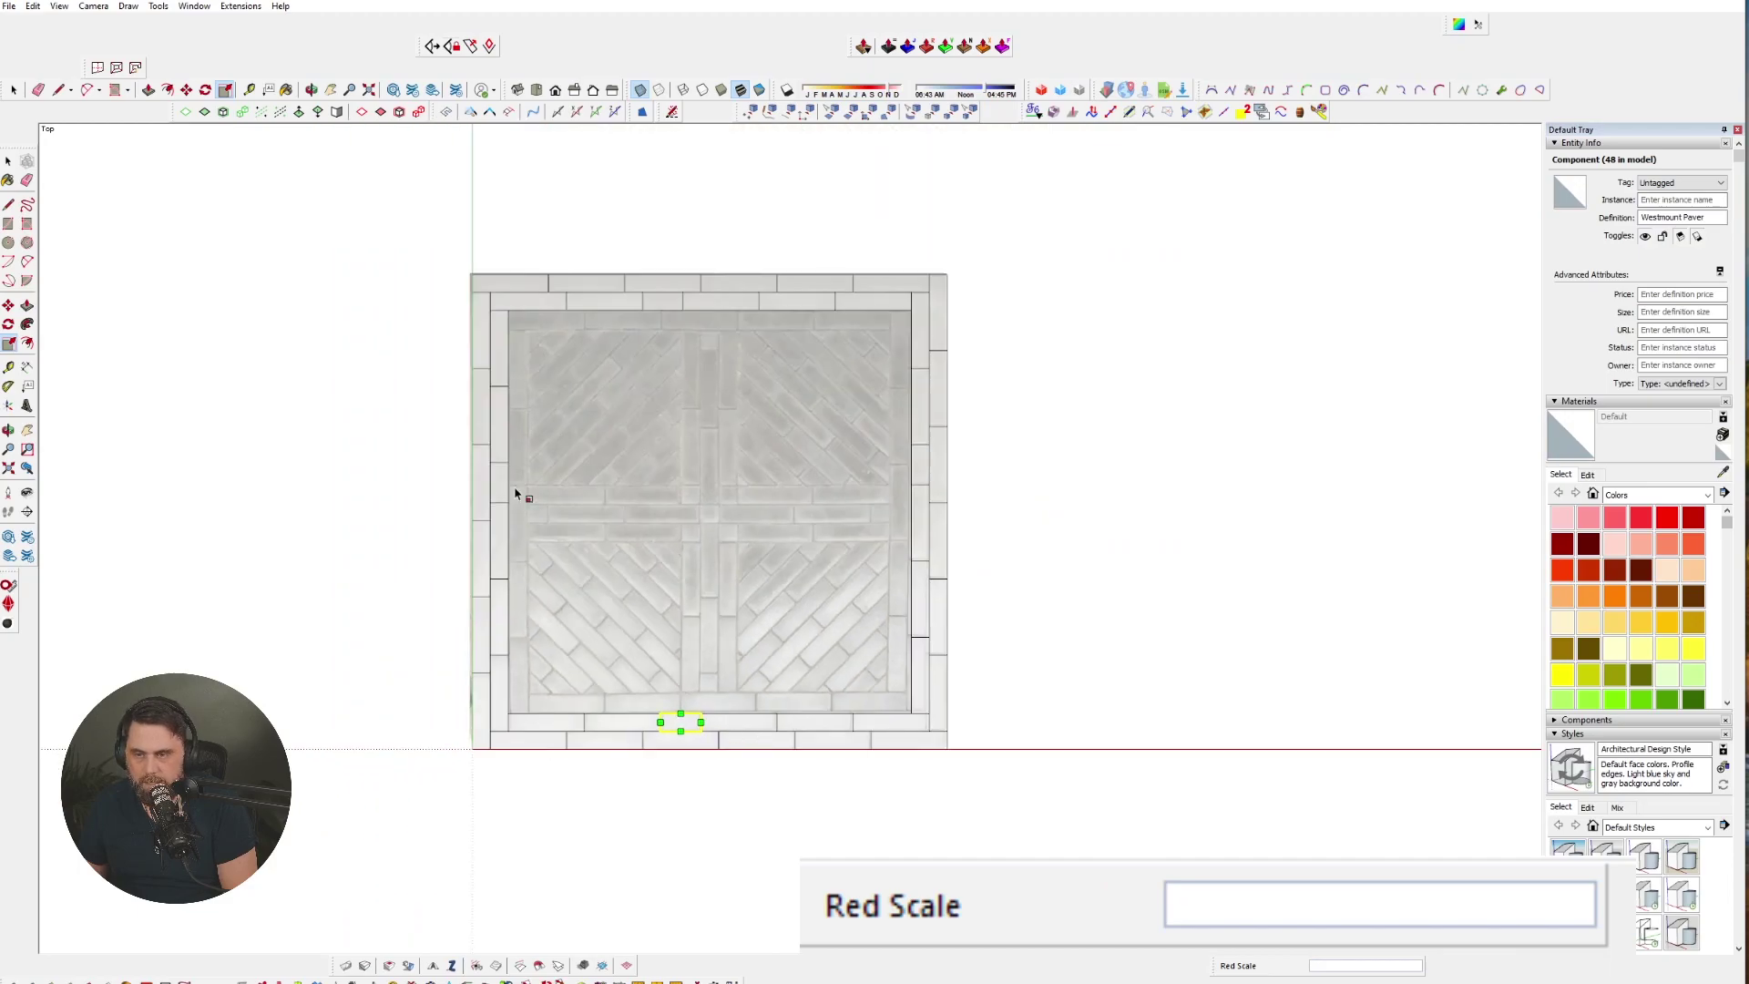
pyautogui.scroll(5, 507, 324)
pyautogui.press('m')
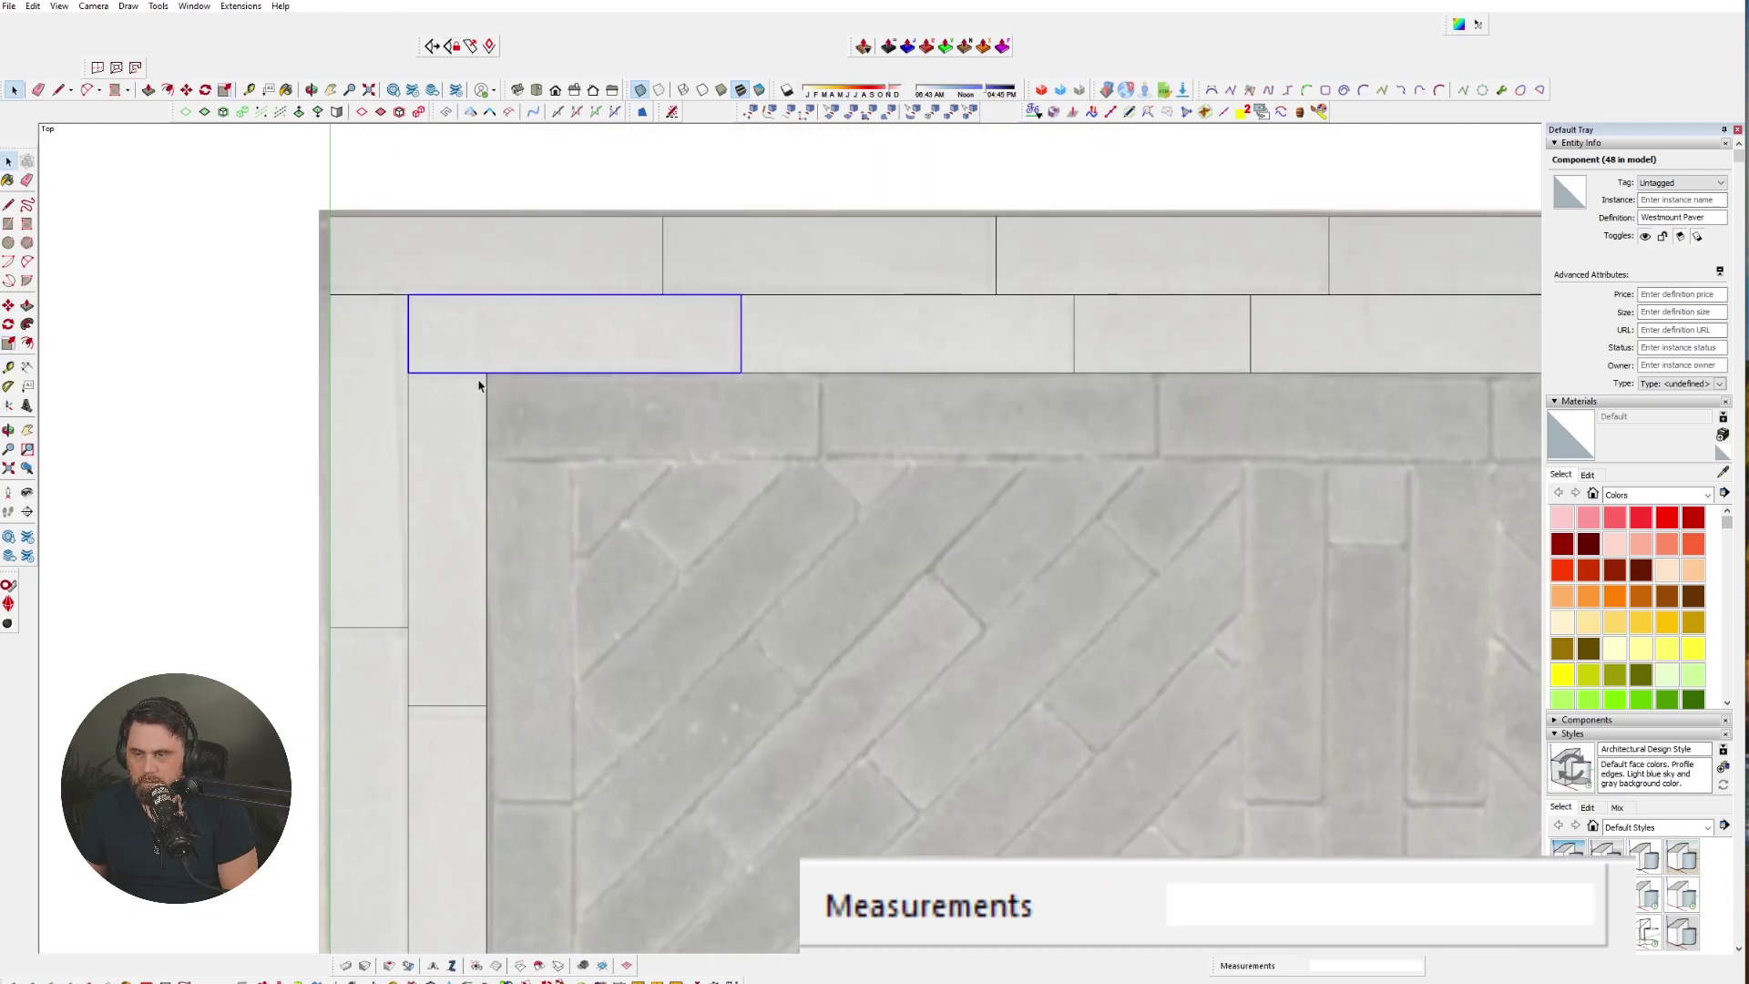
pyautogui.click(407, 296)
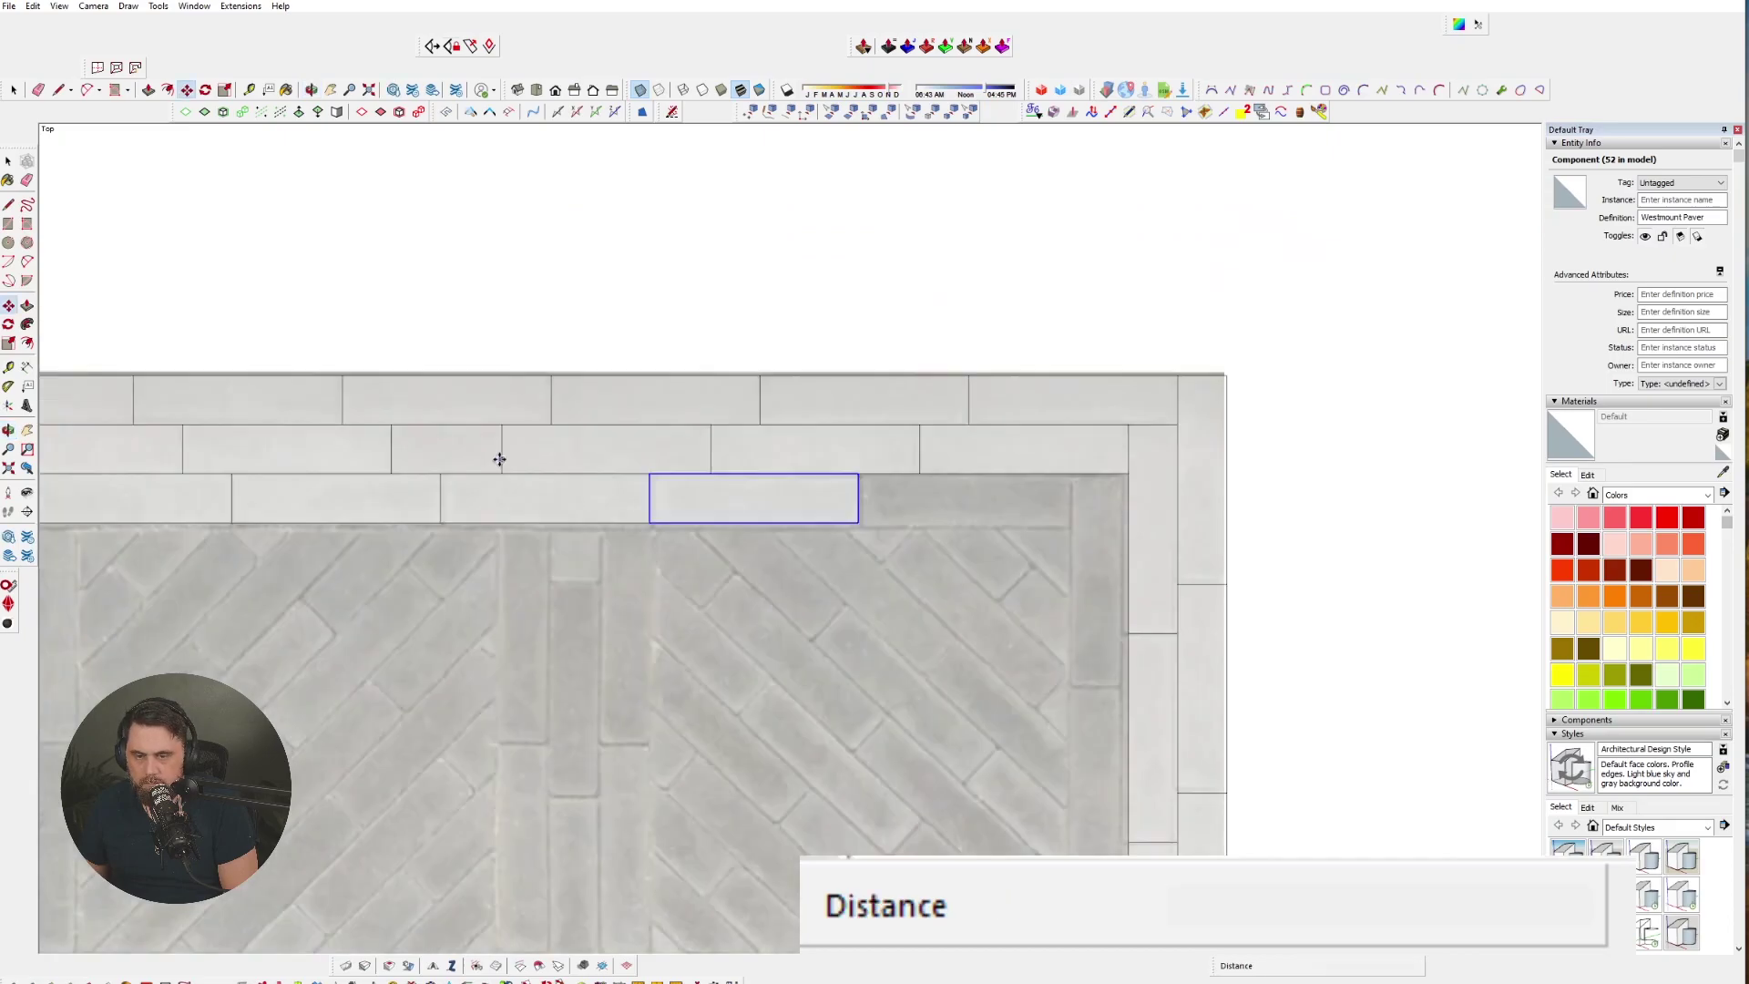
# - Turn a paver copy upright at the third row's right end and array it 4x down the right side
pyautogui.press('q')
pyautogui.click(1067, 523)
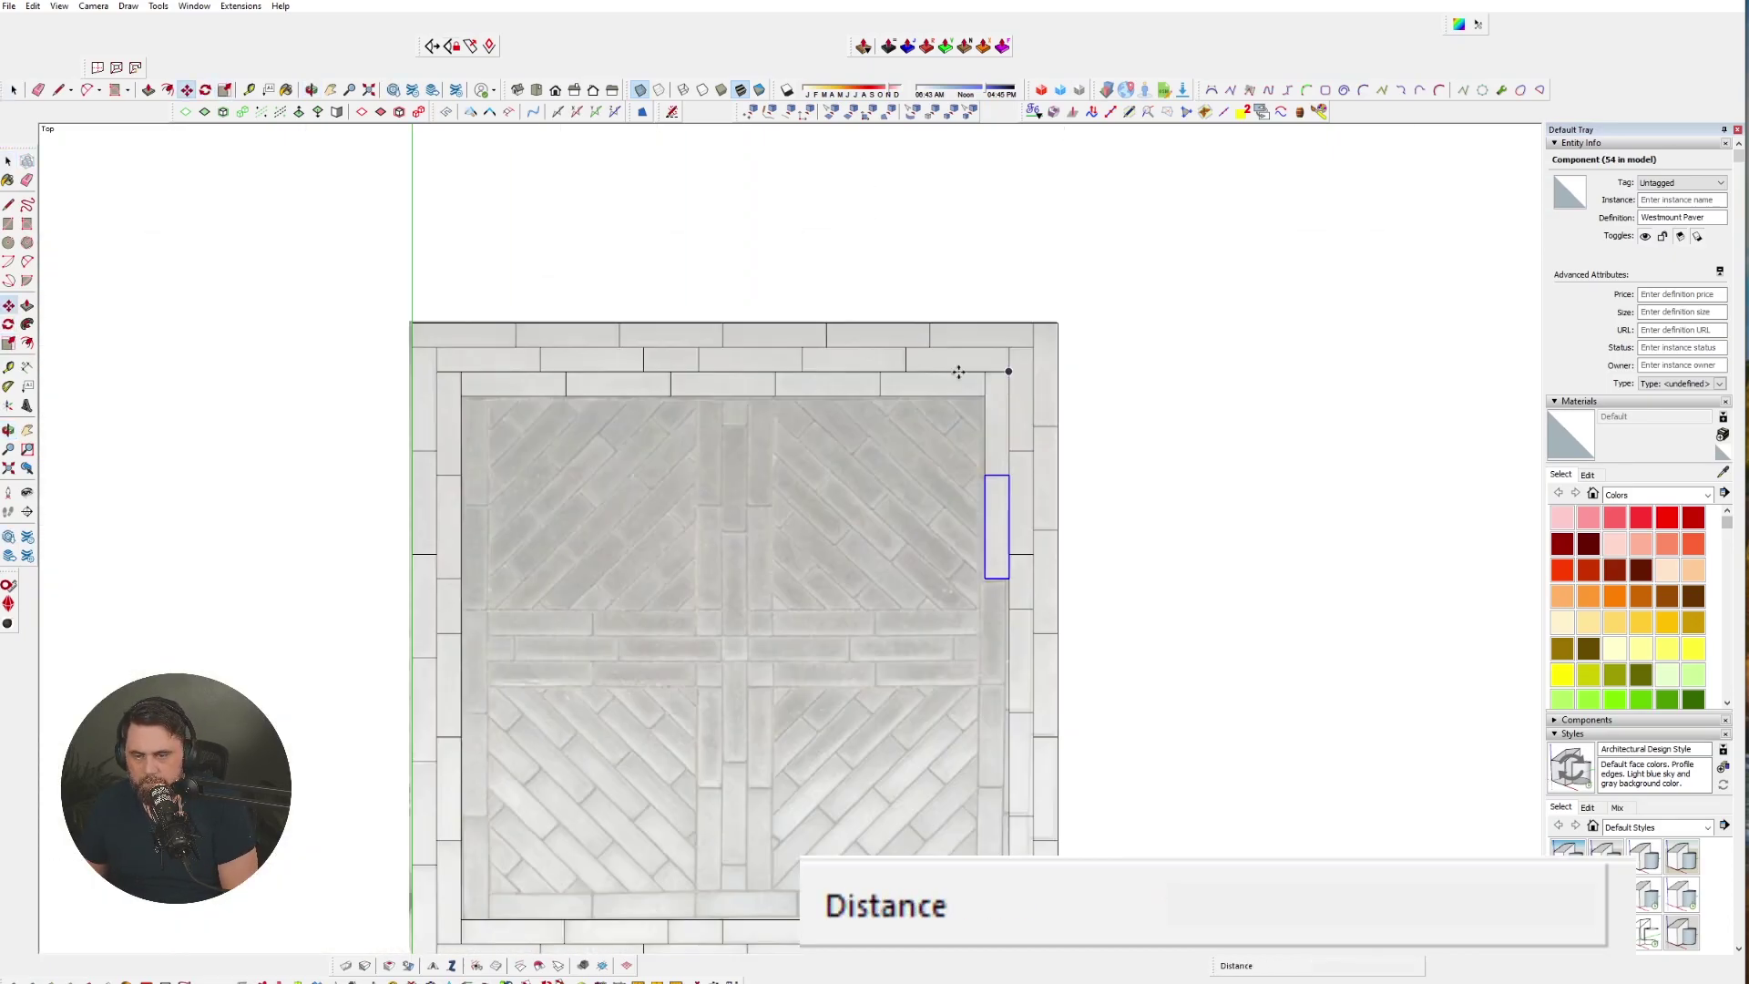
pyautogui.write('4x')
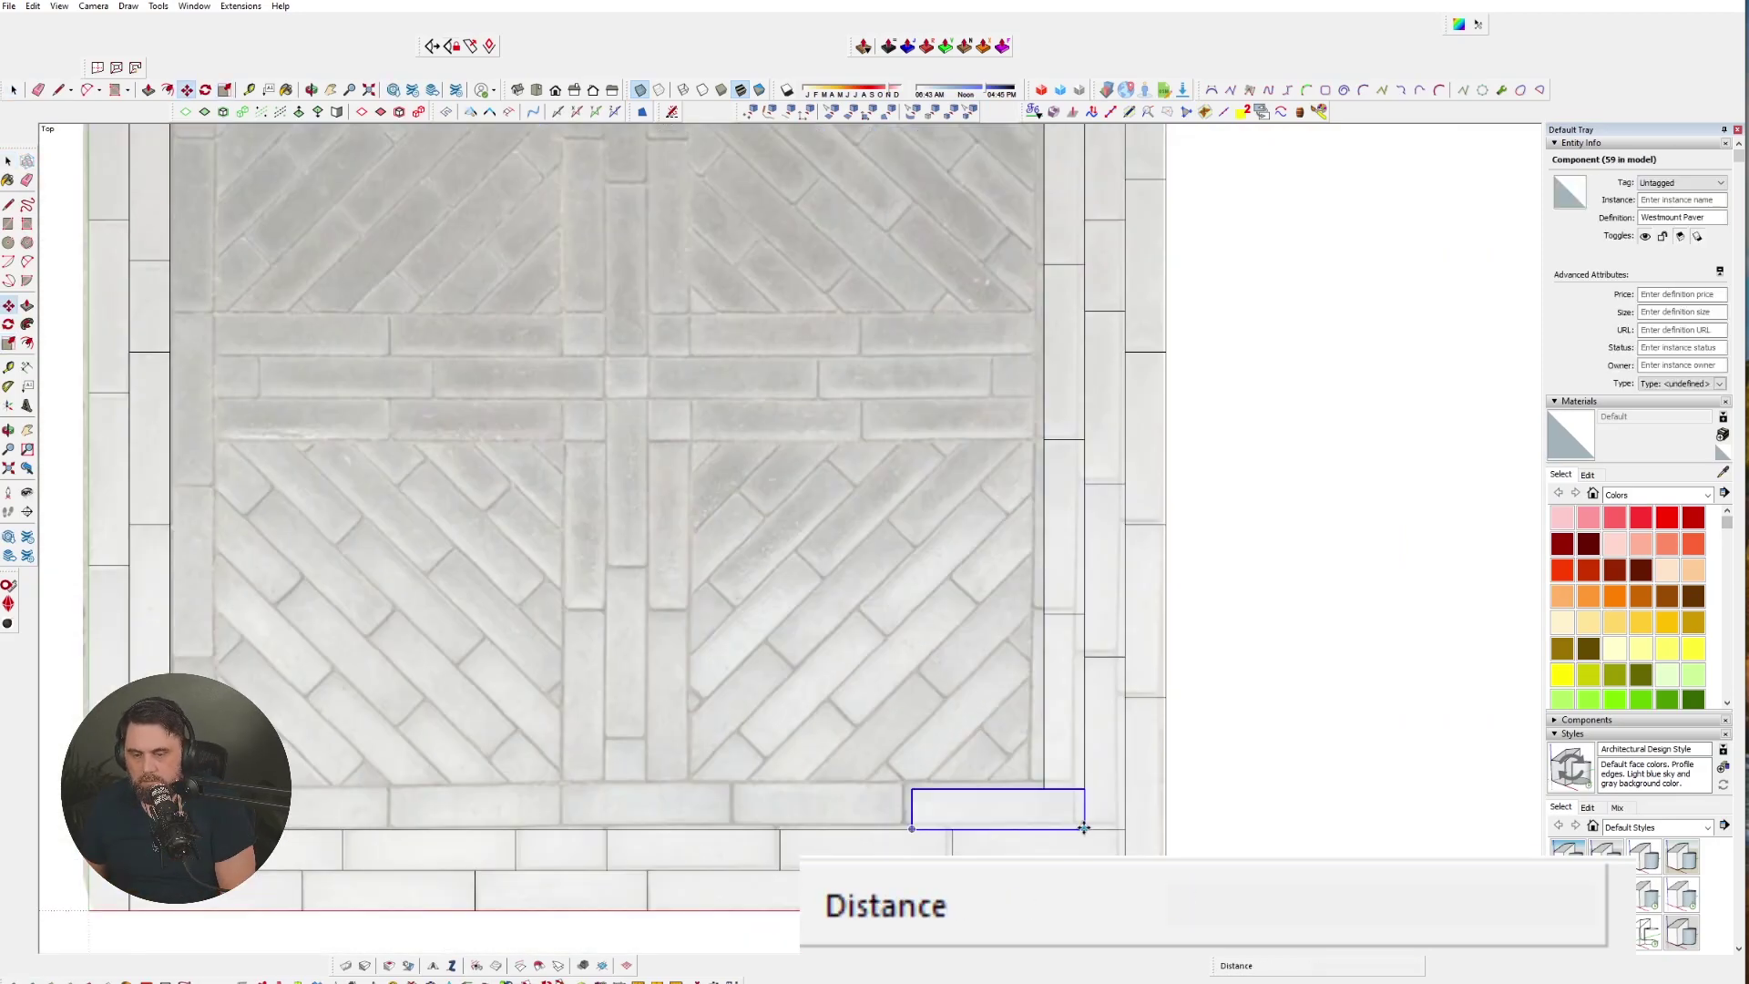
# - Complete the third ring's bottom row and left side with paver copies, scaling the five left-side pavers lengthwise to fit
pyautogui.click(305, 820)
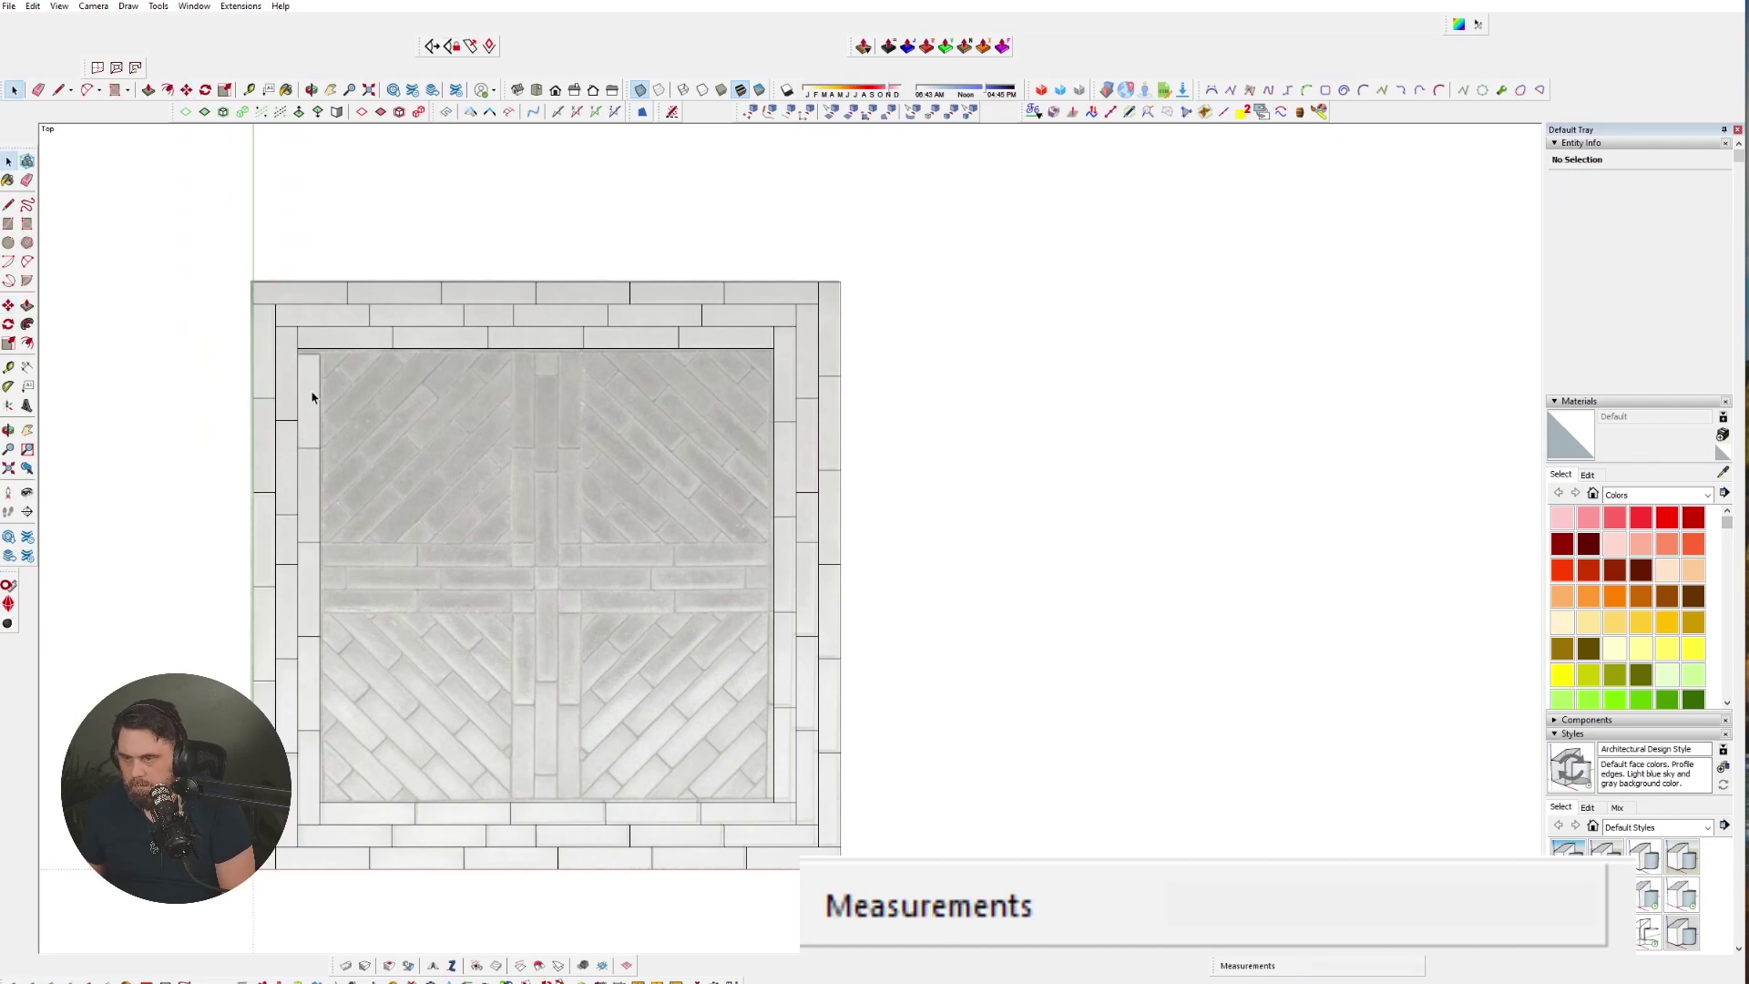
pyautogui.click(308, 348)
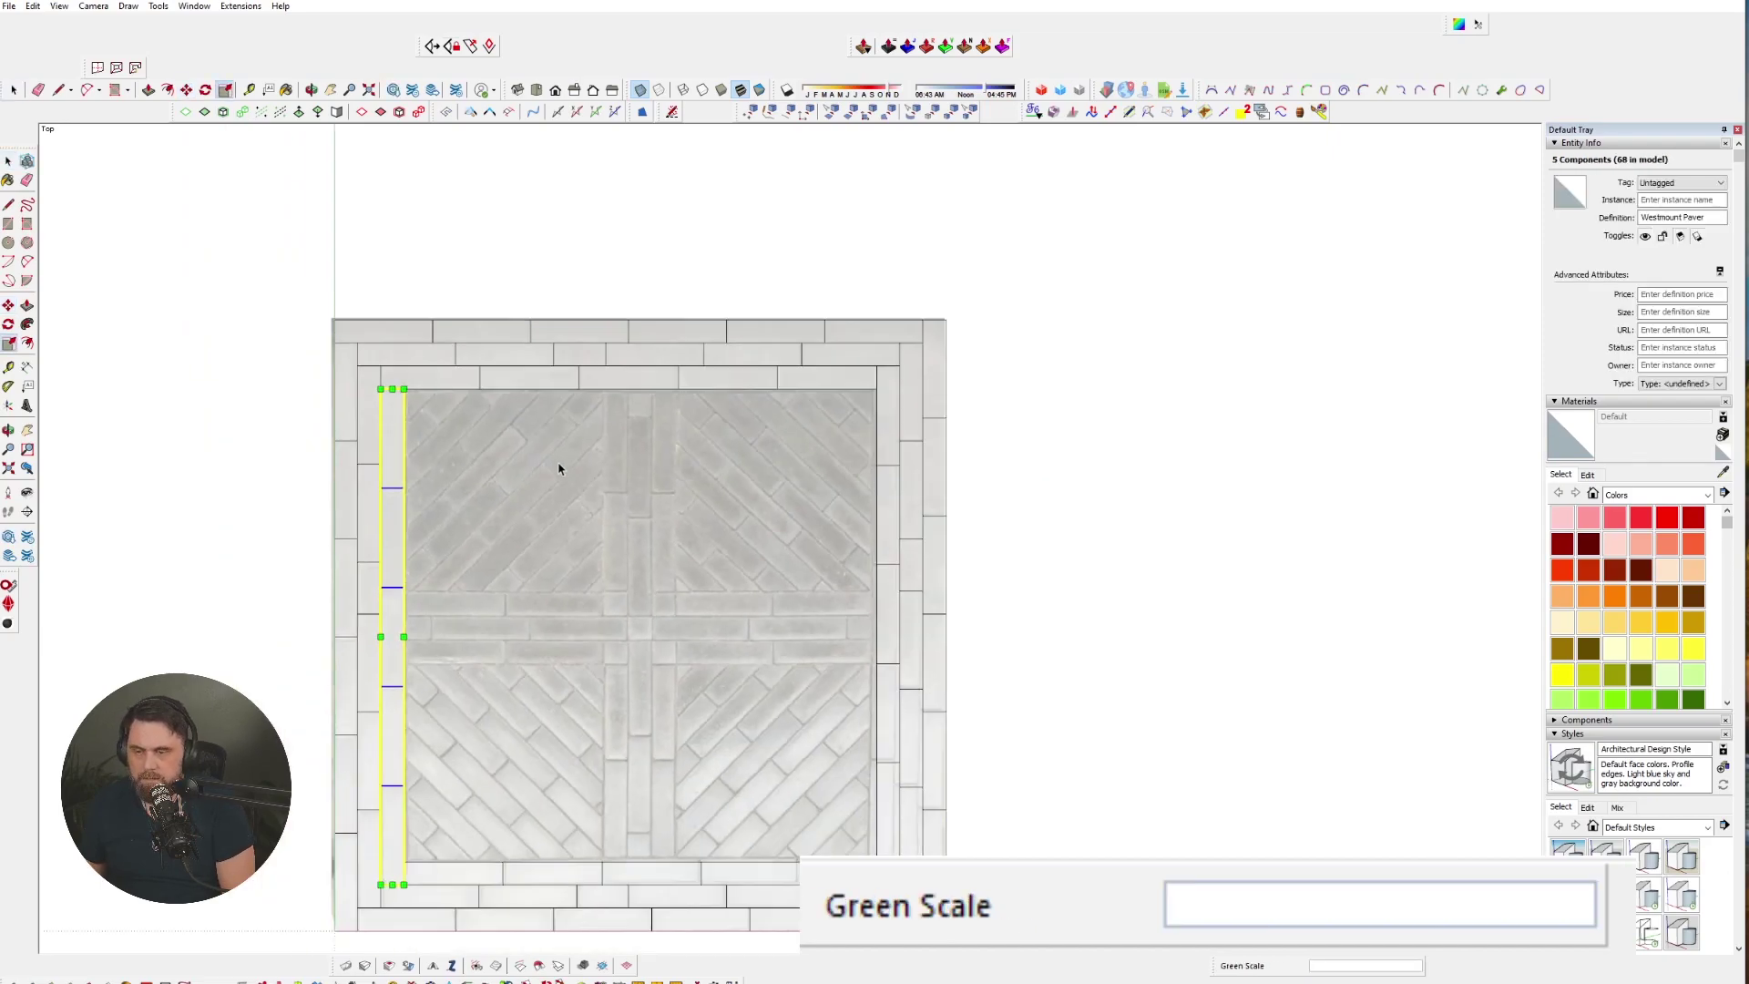
pyautogui.press('space')
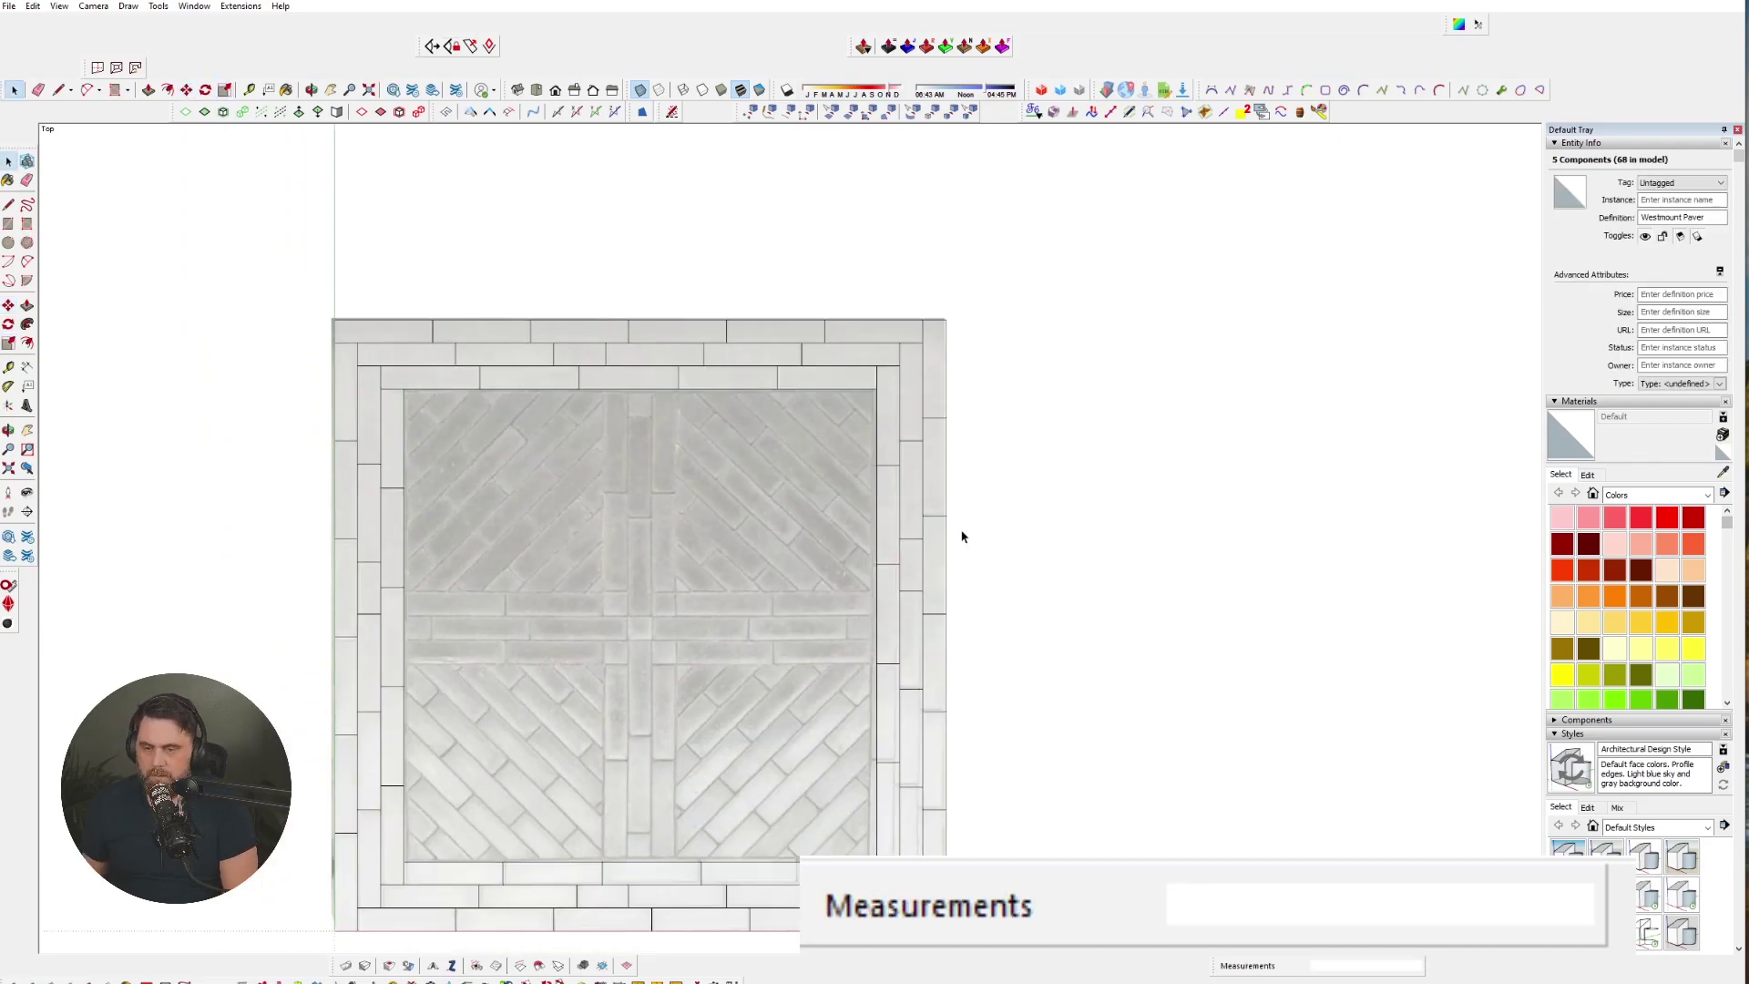
pyautogui.click(962, 536)
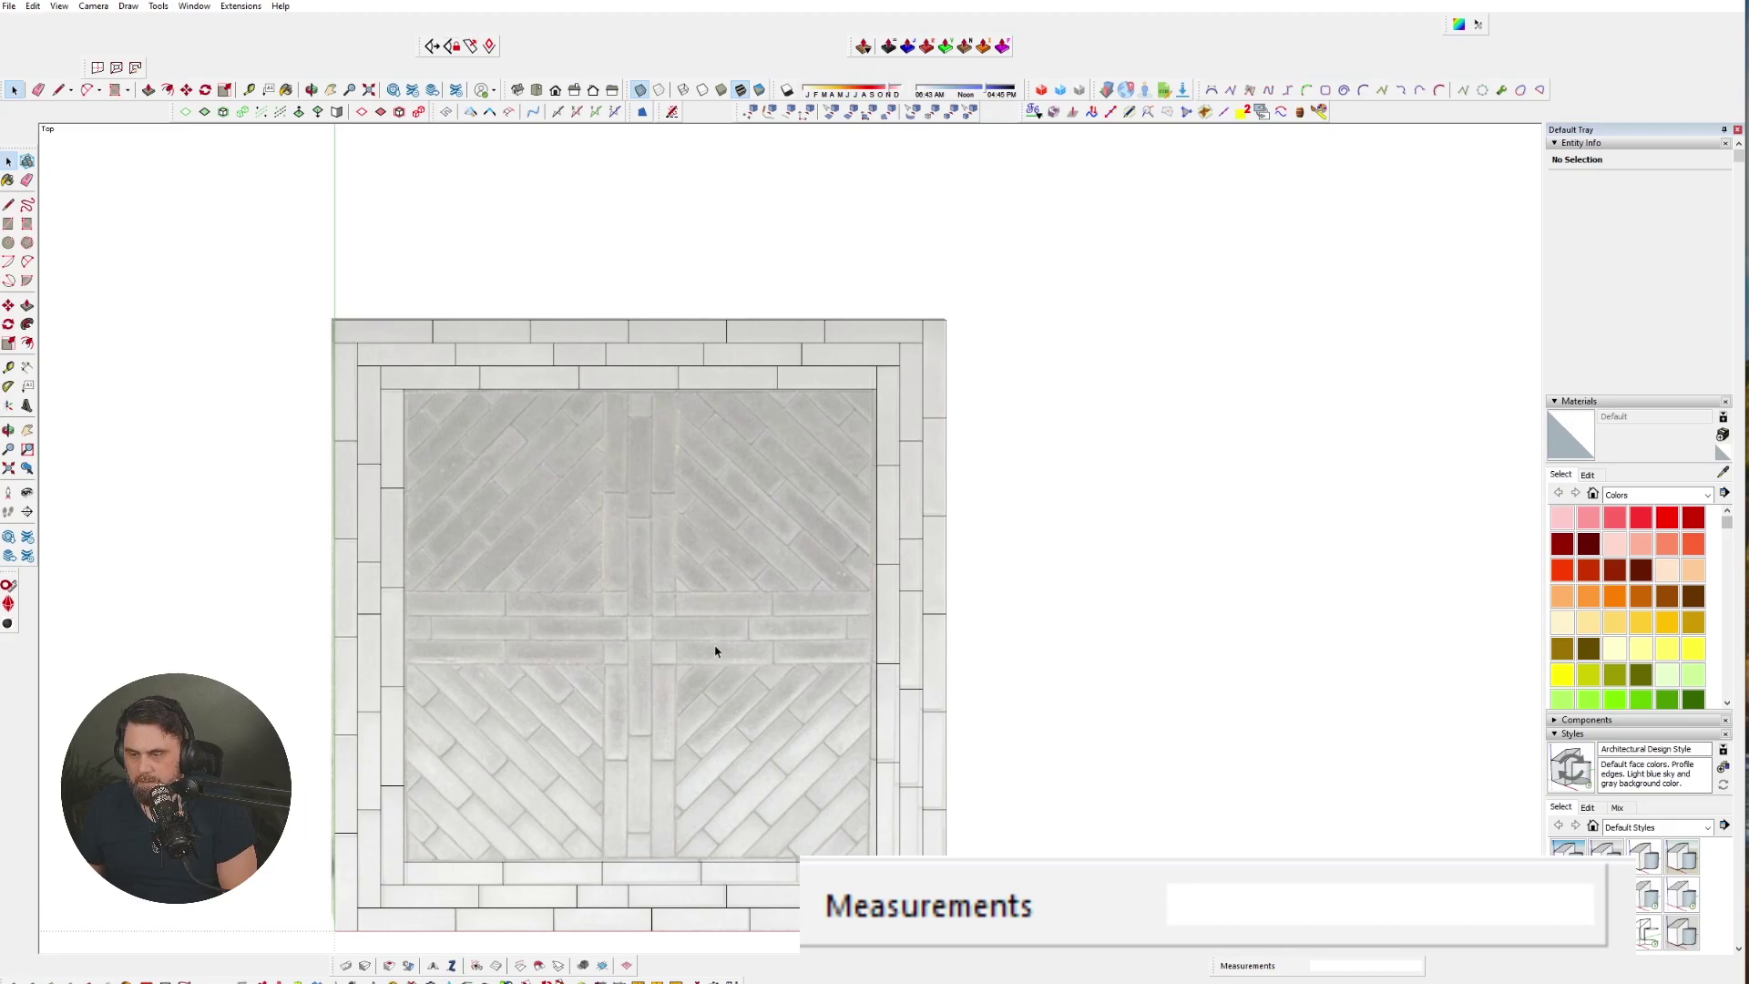
# - Copy the third row's middle paver so its lower-right corner sits on the midpoint of the original's upper edge
pyautogui.scroll(3, 457, 619)
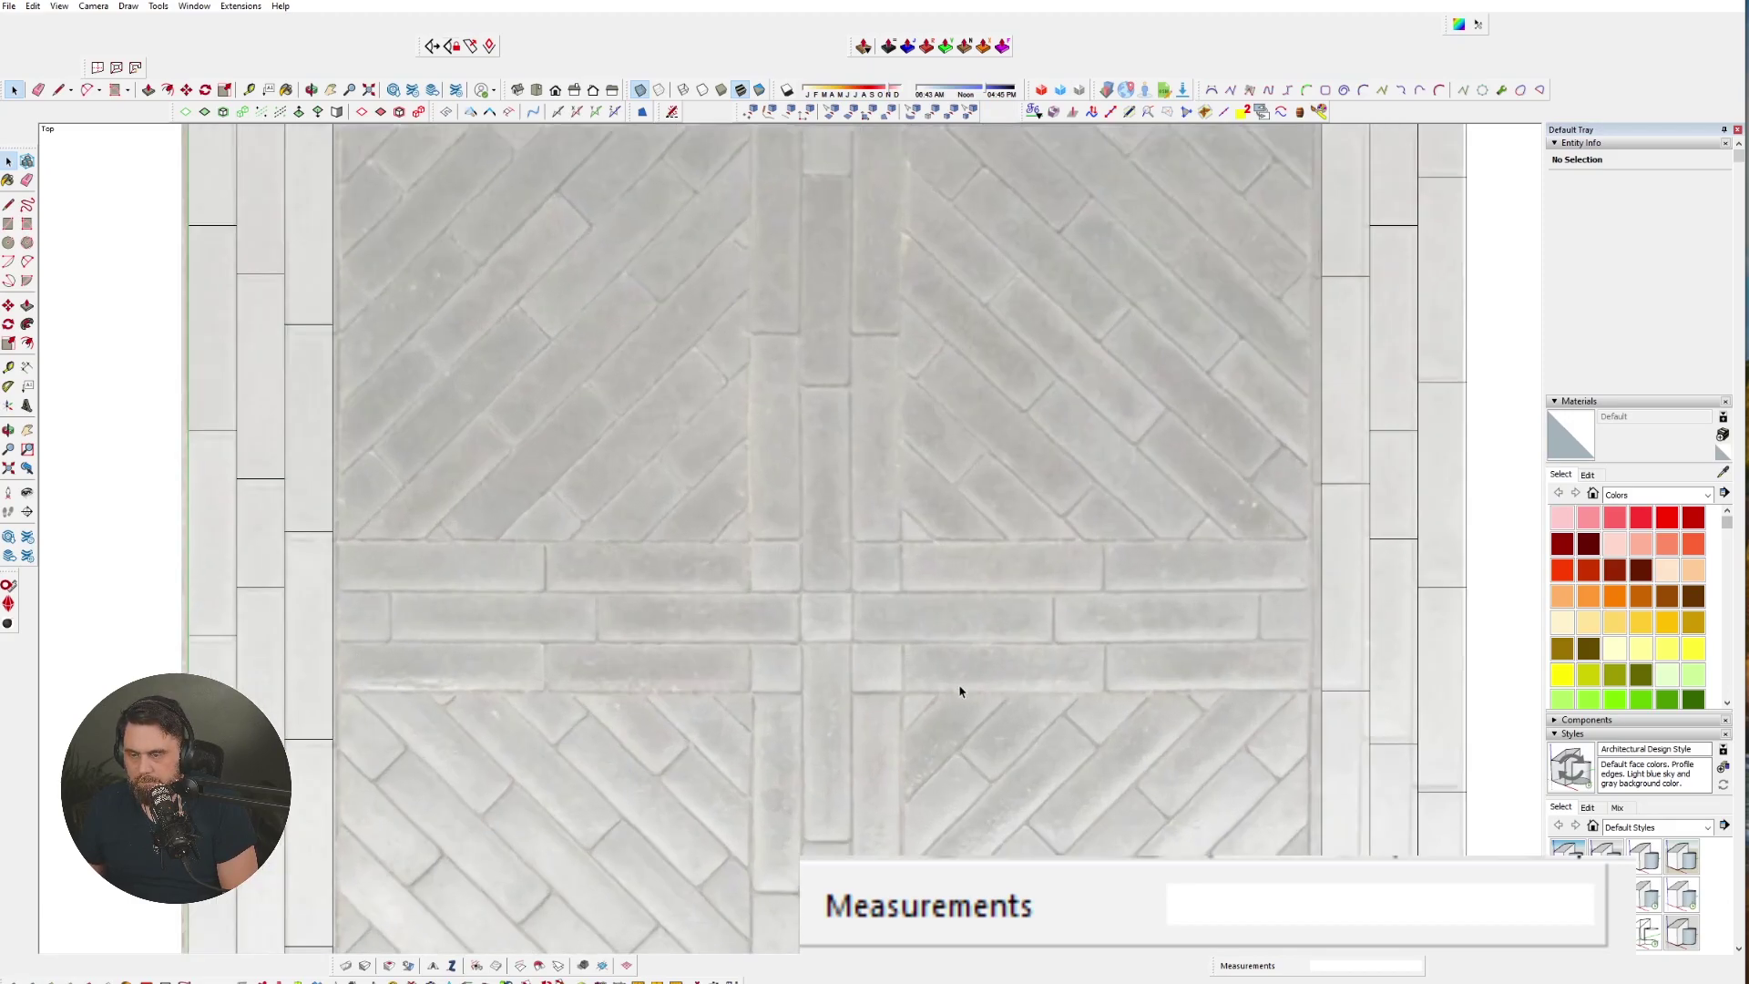
pyautogui.scroll(-3, 787, 503)
pyautogui.scroll(3, 859, 265)
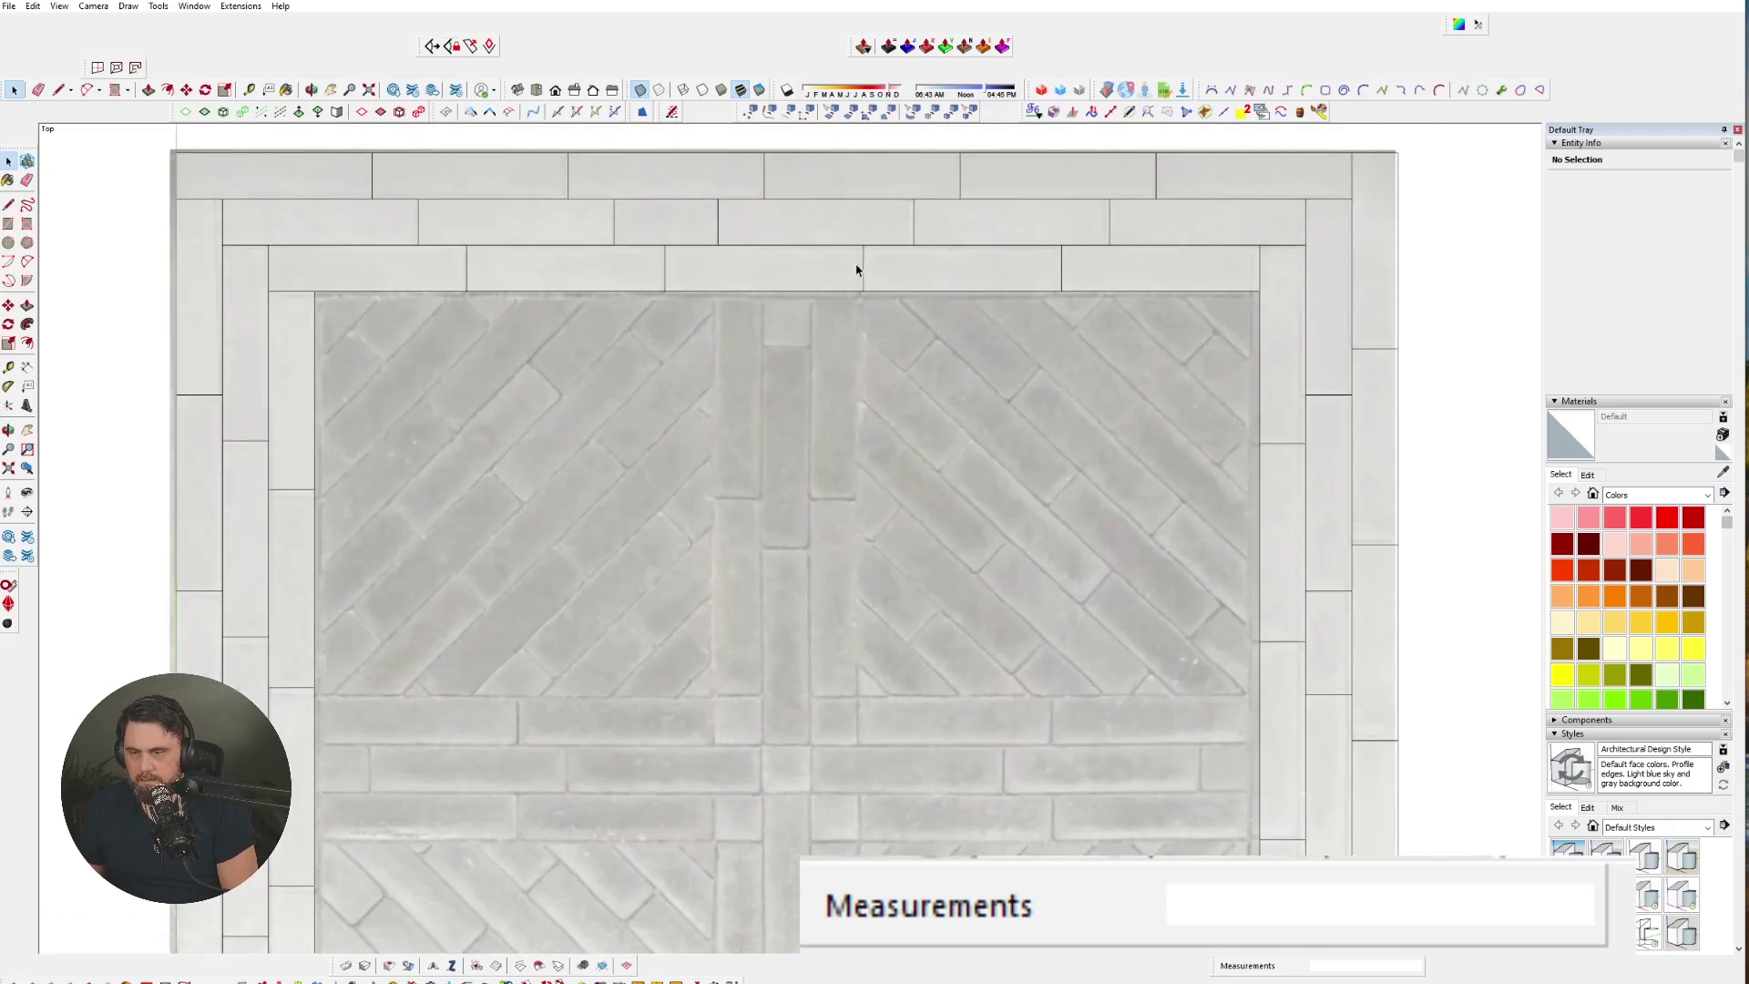
pyautogui.scroll(2, 824, 289)
pyautogui.scroll(-1, 696, 291)
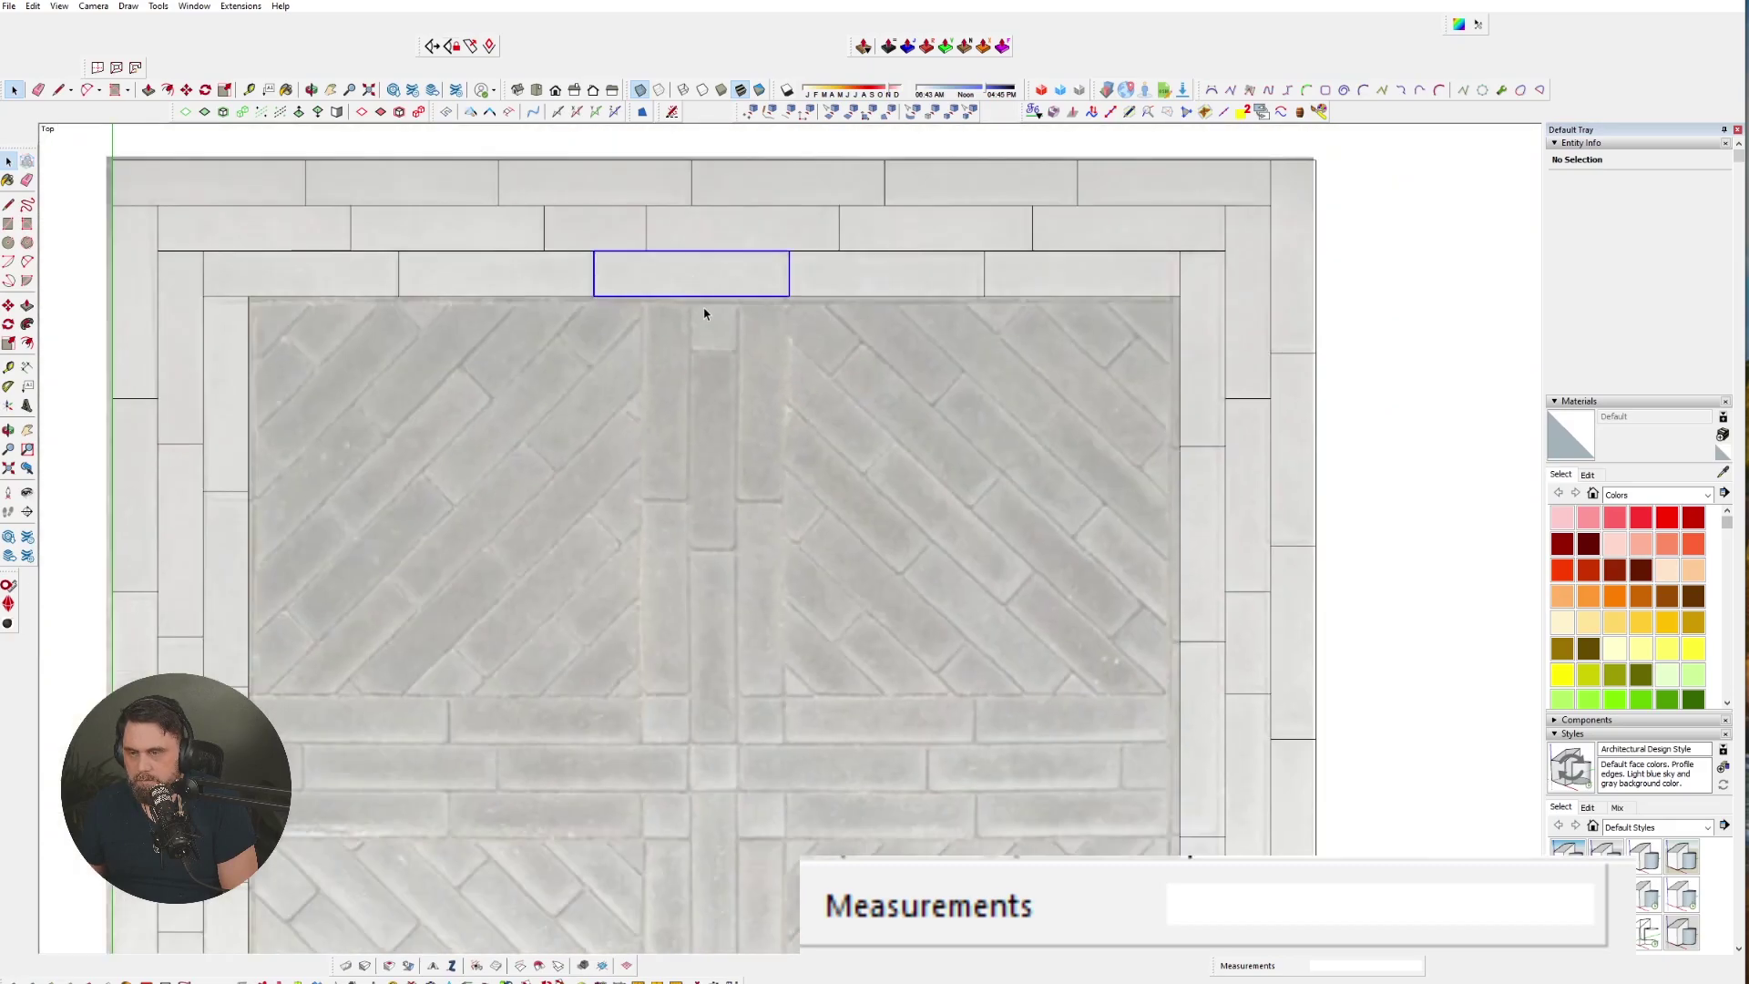
pyautogui.click(688, 289)
pyautogui.scroll(3, 686, 291)
pyautogui.press('m')
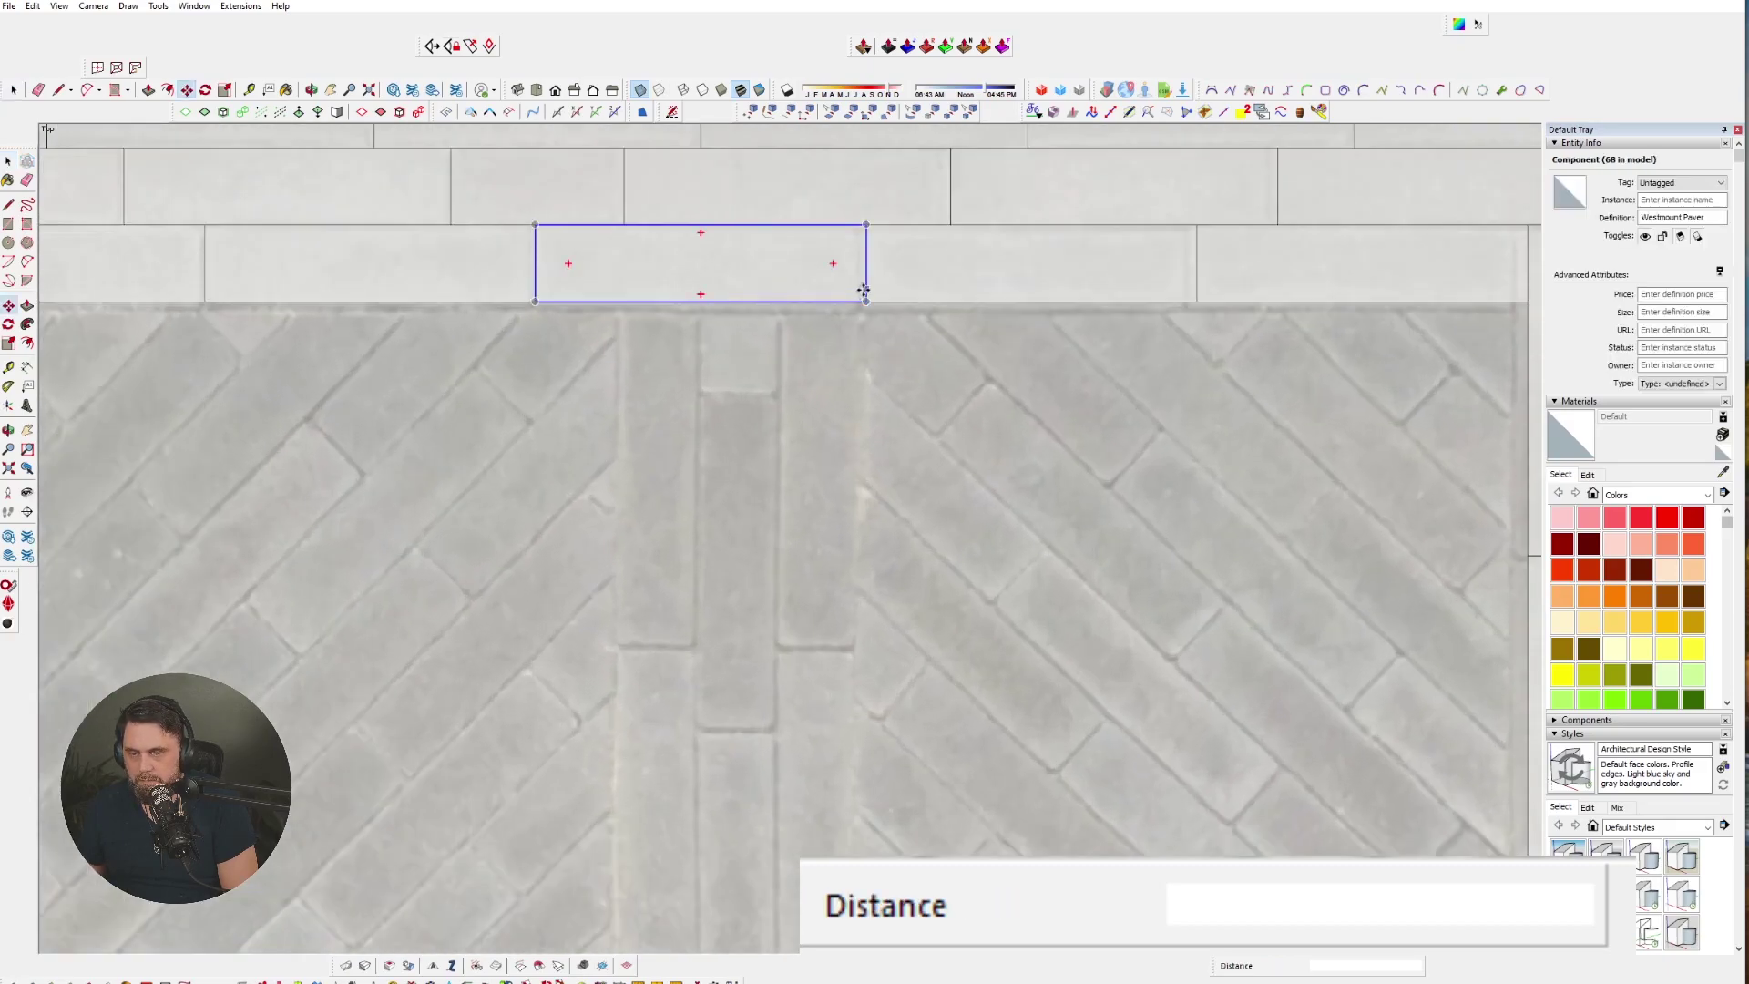
pyautogui.click(866, 301)
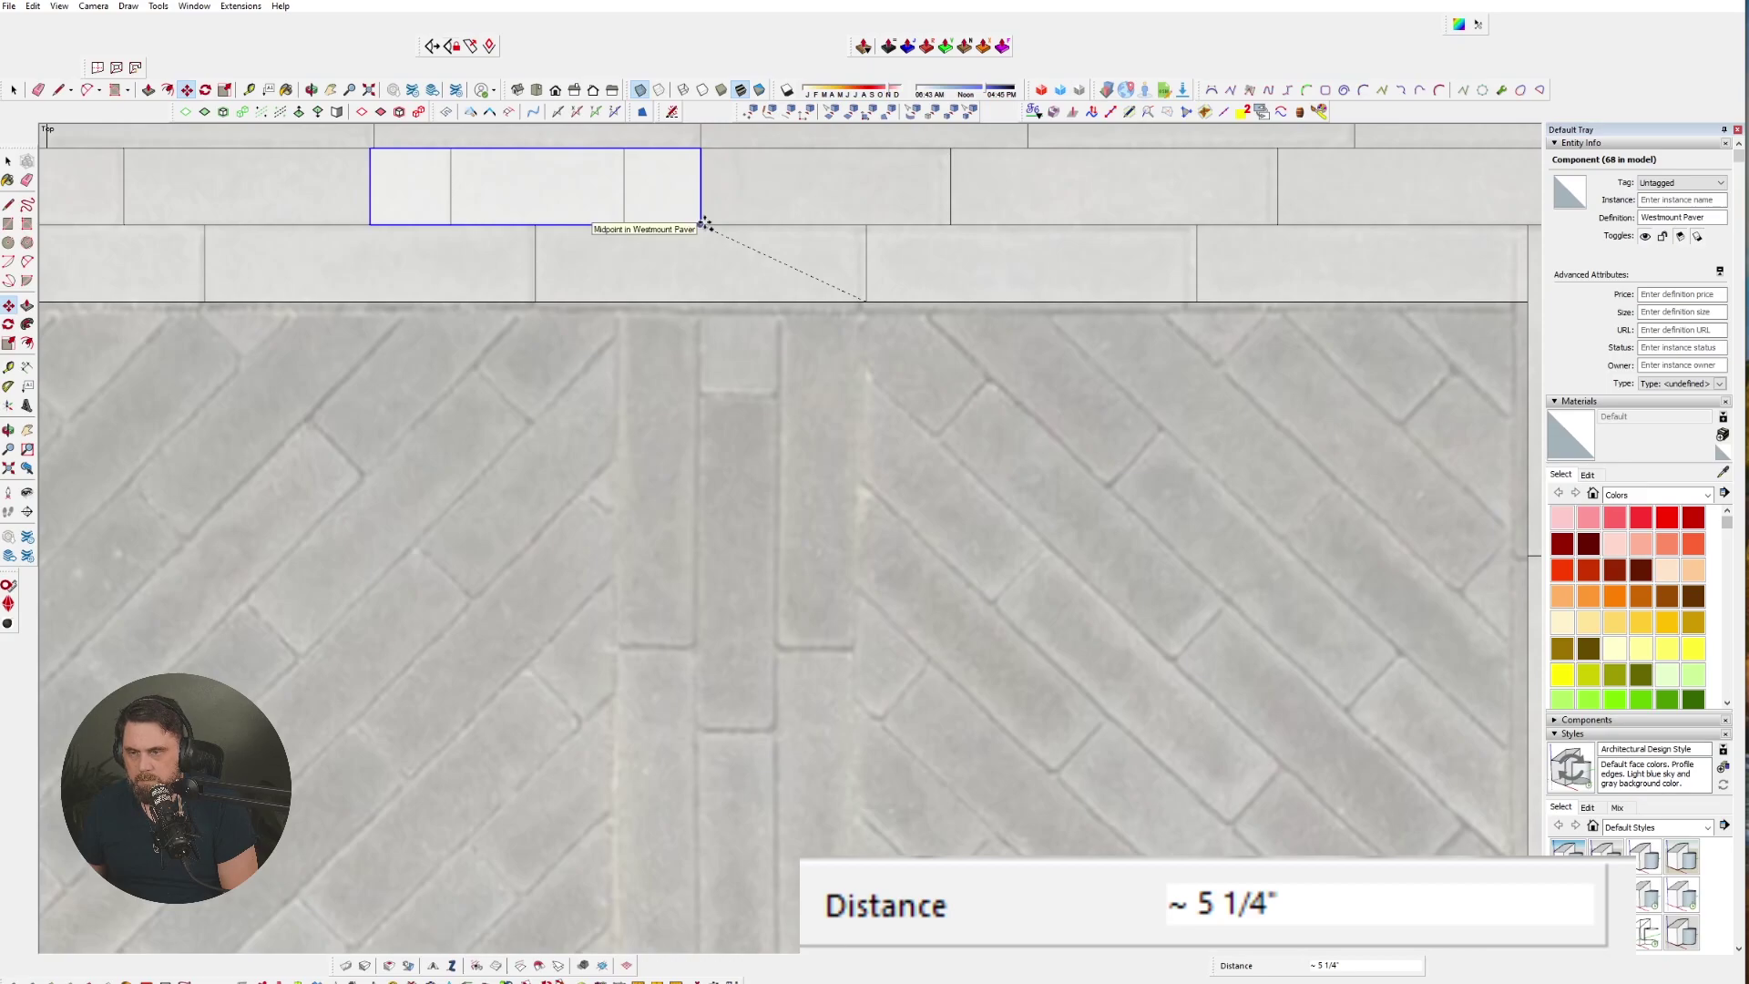
pyautogui.click(702, 223)
# - Rotate the copied paver 90 degrees to stand upright and move it down against the third row's lower edge
pyautogui.press('q')
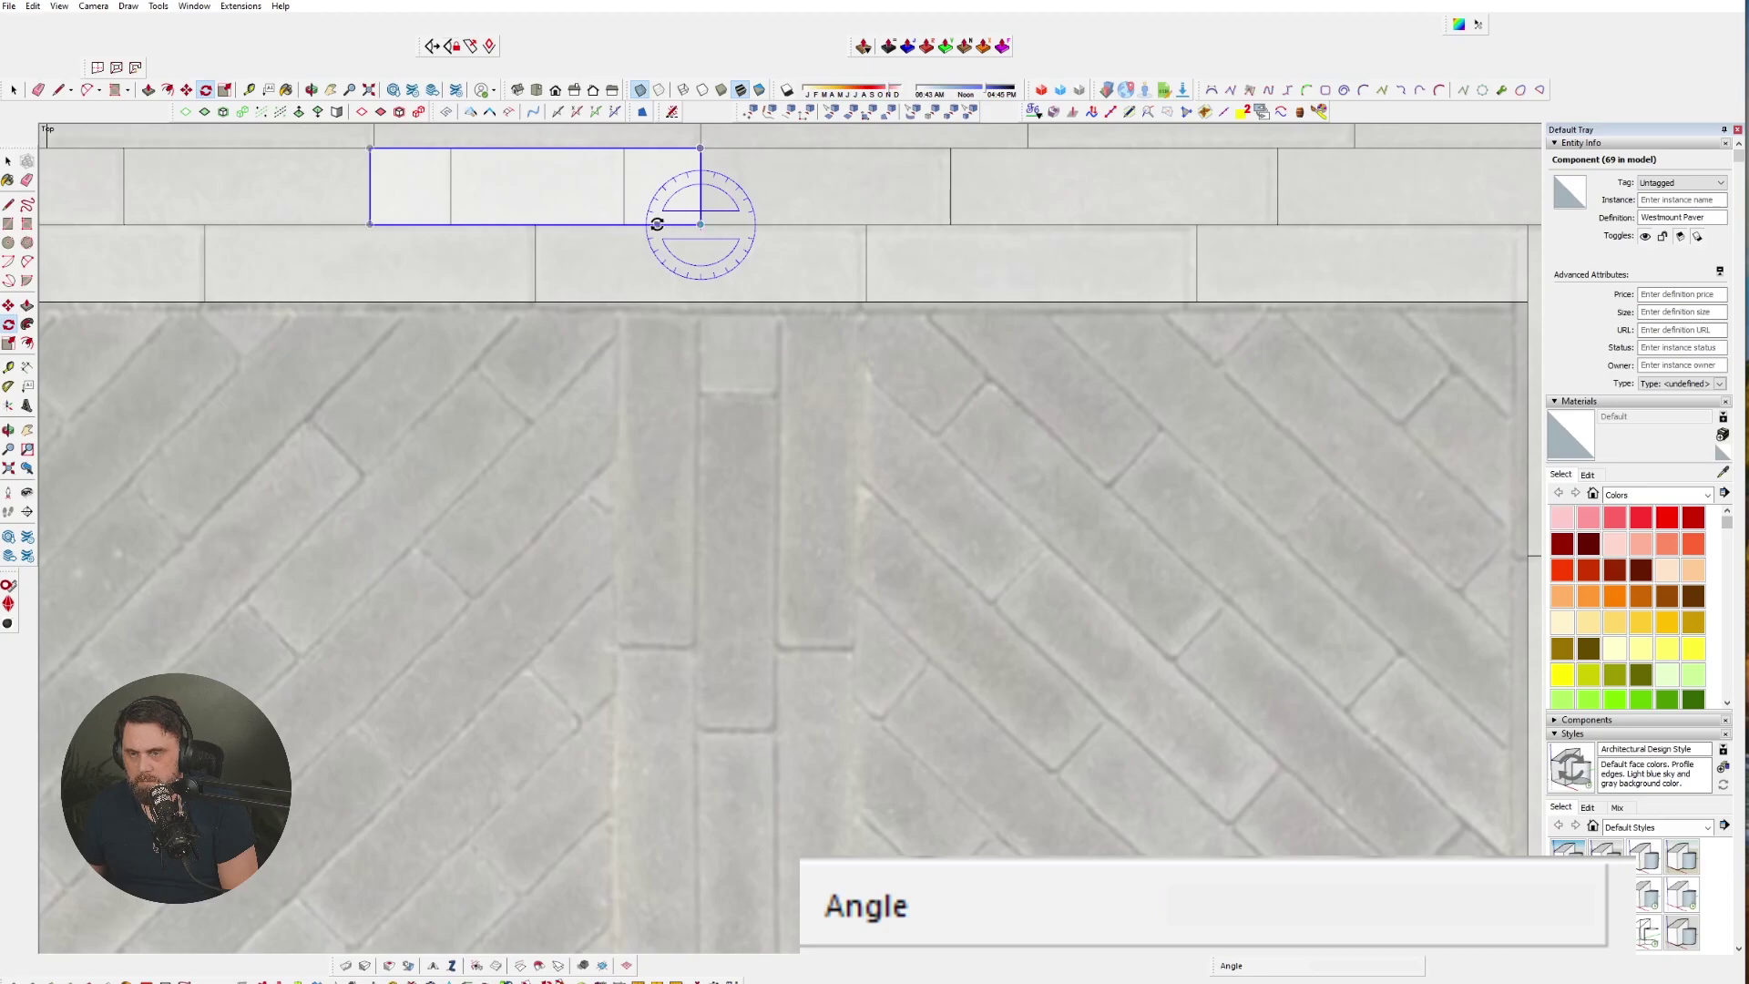
pyautogui.click(657, 223)
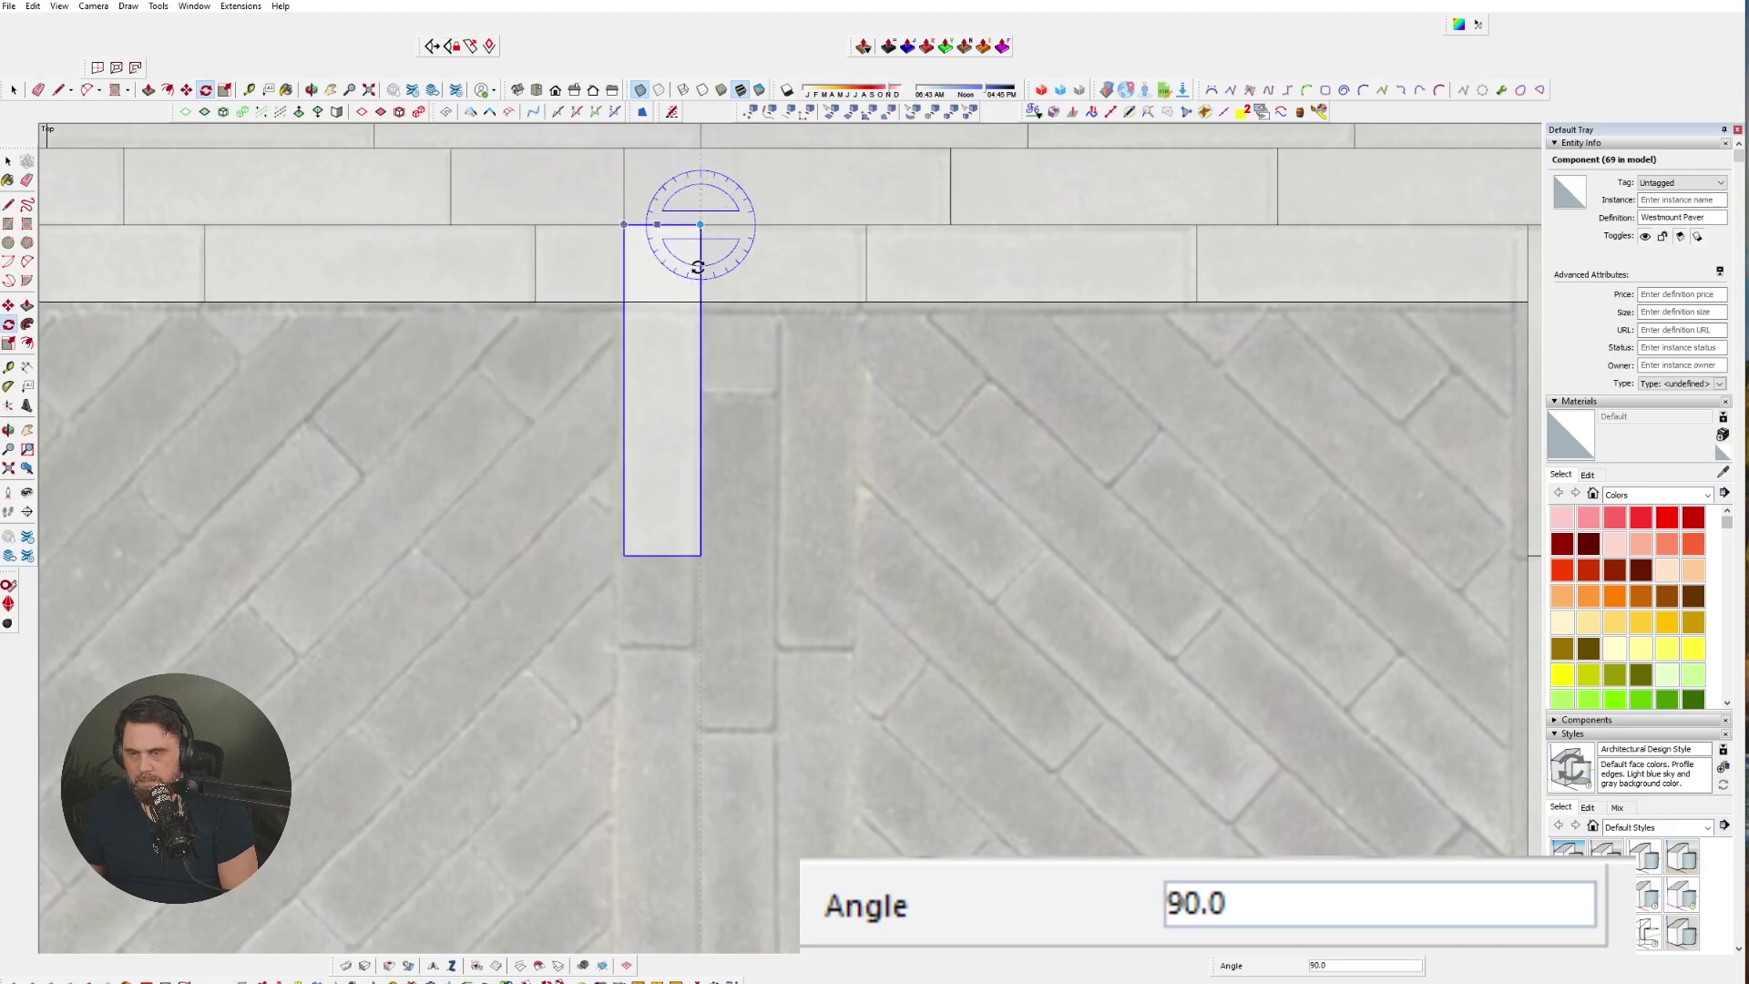
pyautogui.click(698, 267)
pyautogui.press('m')
pyautogui.click(698, 225)
pyautogui.click(700, 301)
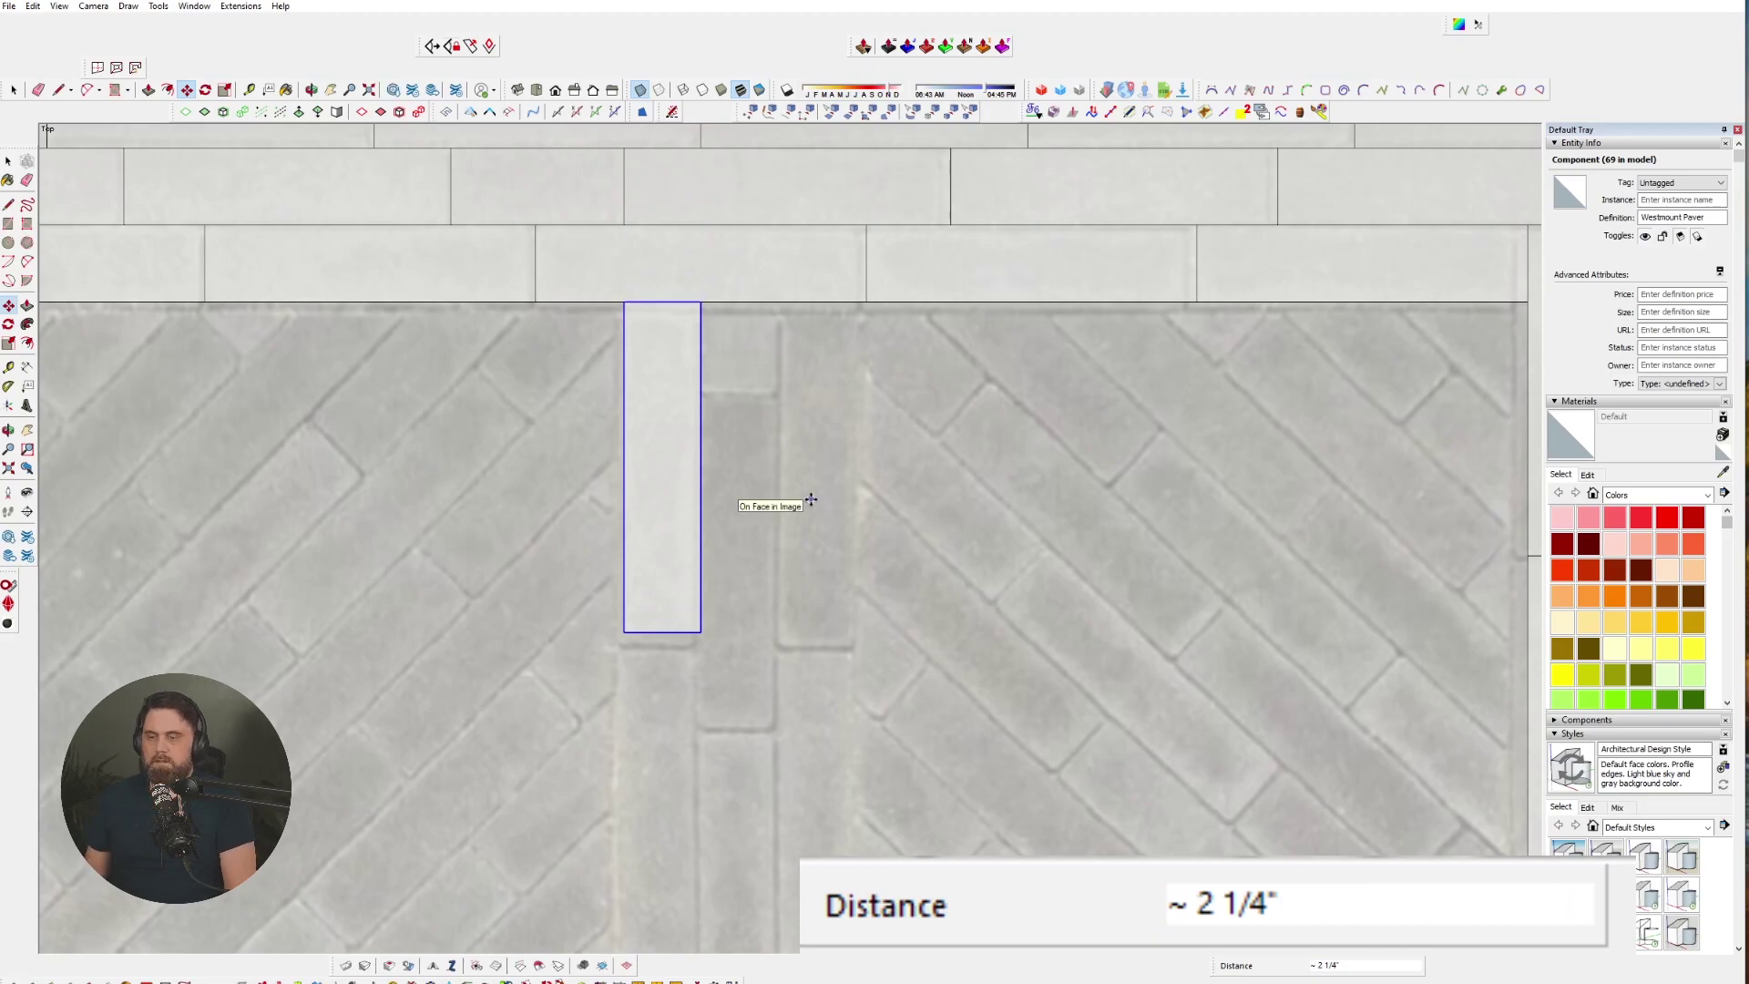
# - Copy the upright paver about 3 3/8" diagonally for the strip's middle column, and copy the left paver across for the right column
pyautogui.click(624, 303)
pyautogui.press('ctrl')
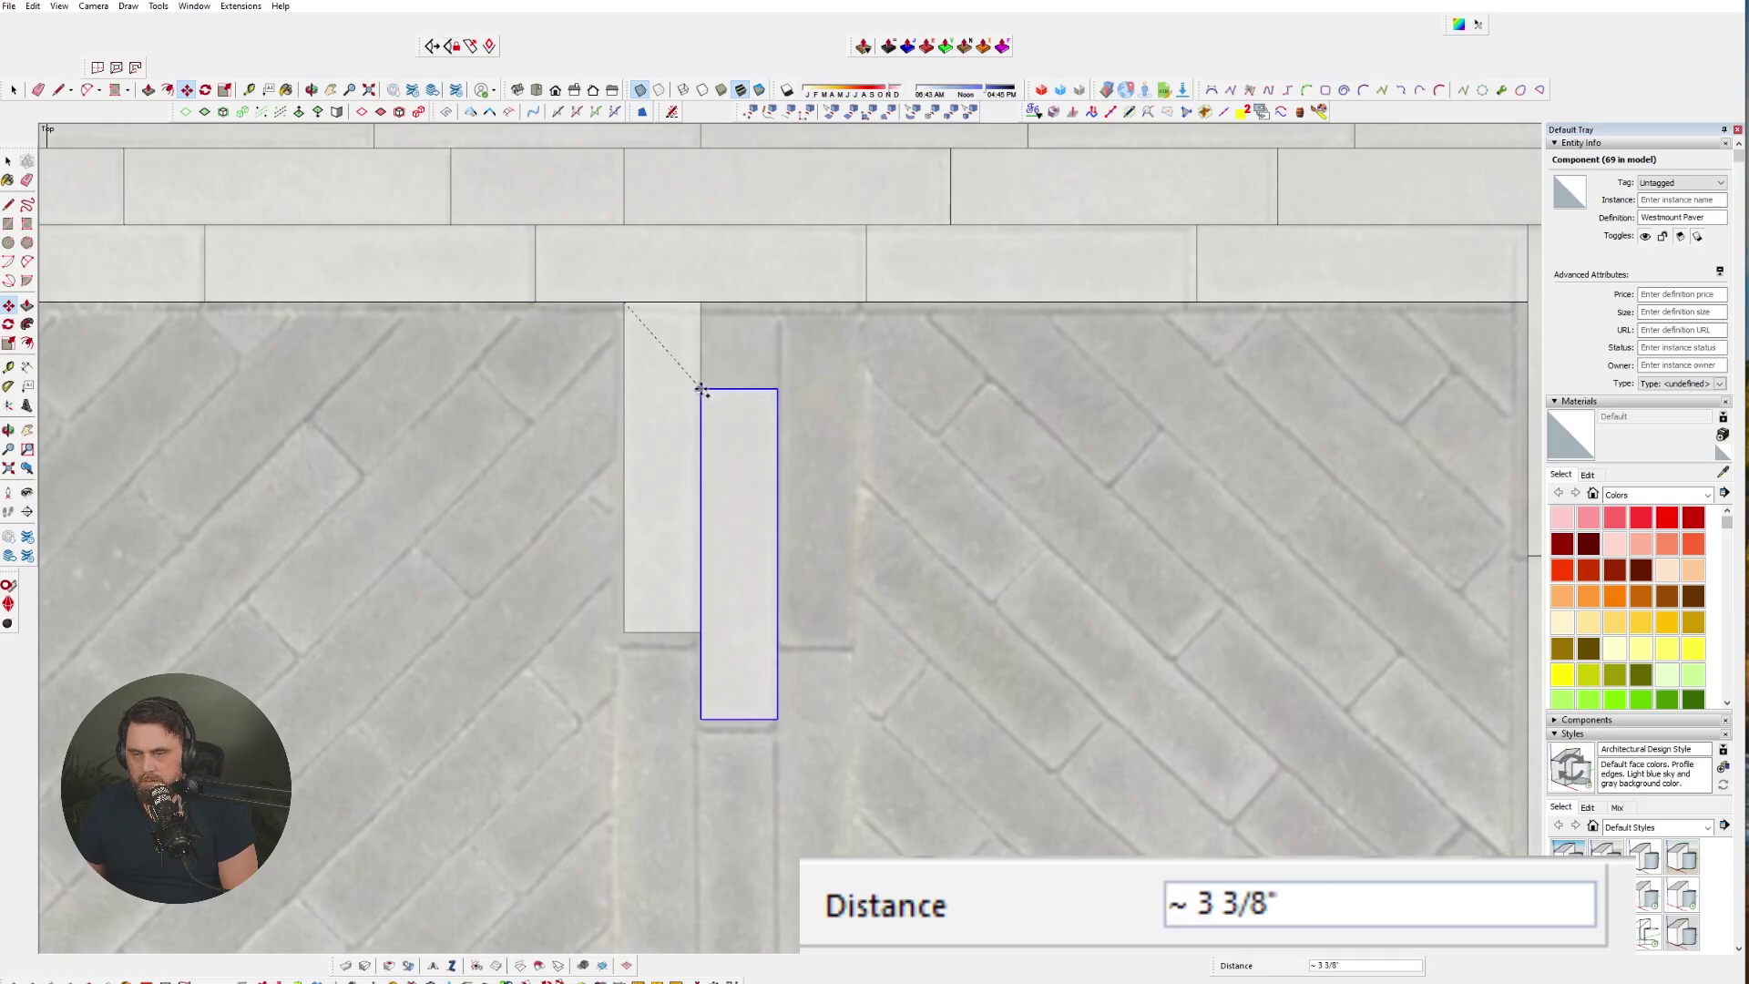
pyautogui.click(634, 283)
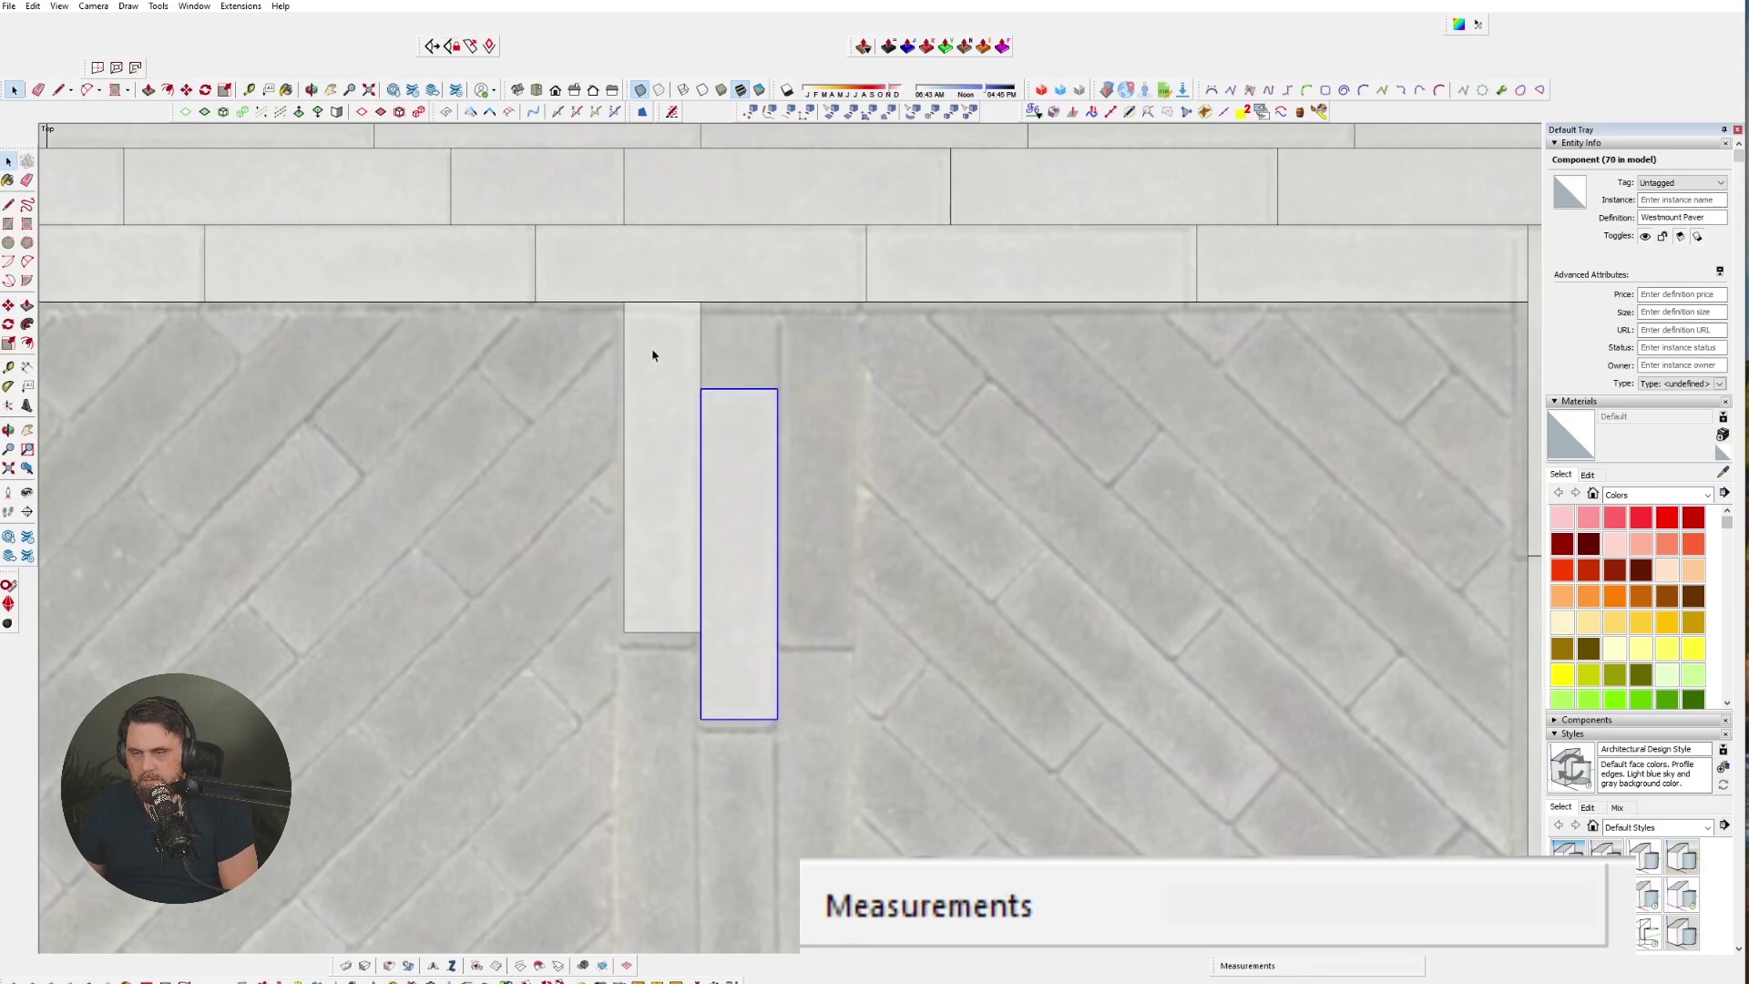
pyautogui.click(625, 399)
pyautogui.click(778, 400)
pyautogui.scroll(-4, 828, 246)
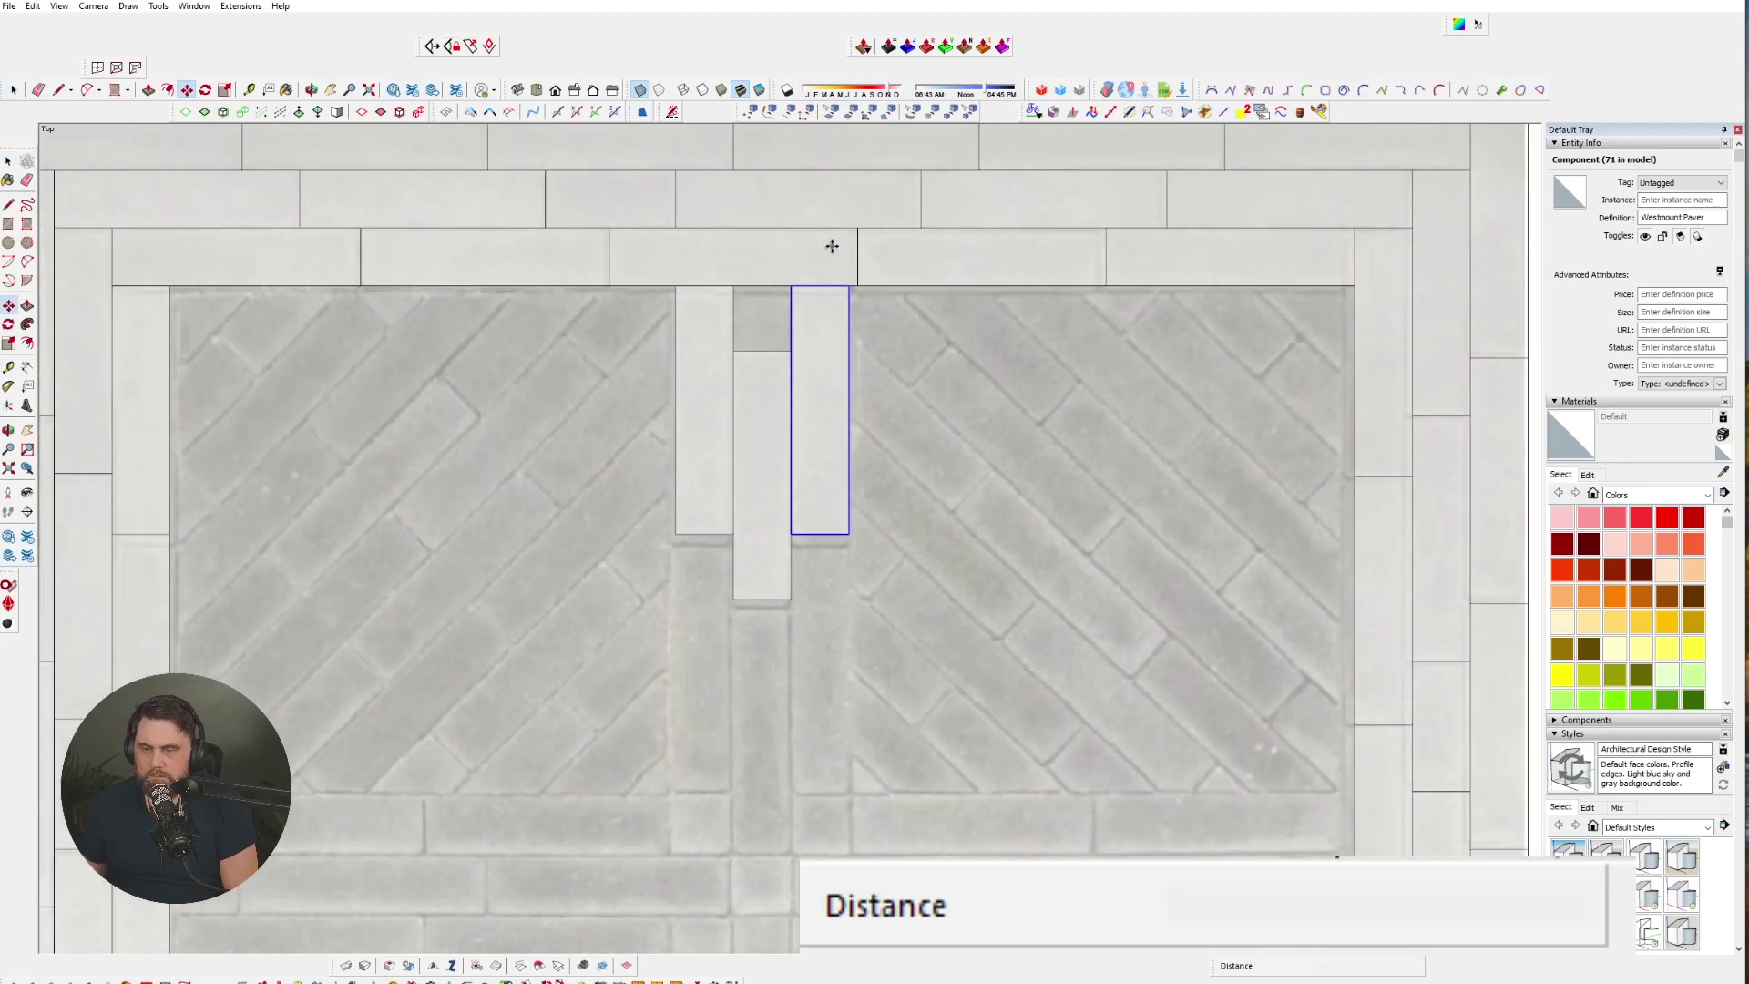
# - Copy the middle column's paver upward end to end and scale it shorter to fill the gap below the third row
pyautogui.click(783, 513)
pyautogui.click(776, 350)
pyautogui.press('s')
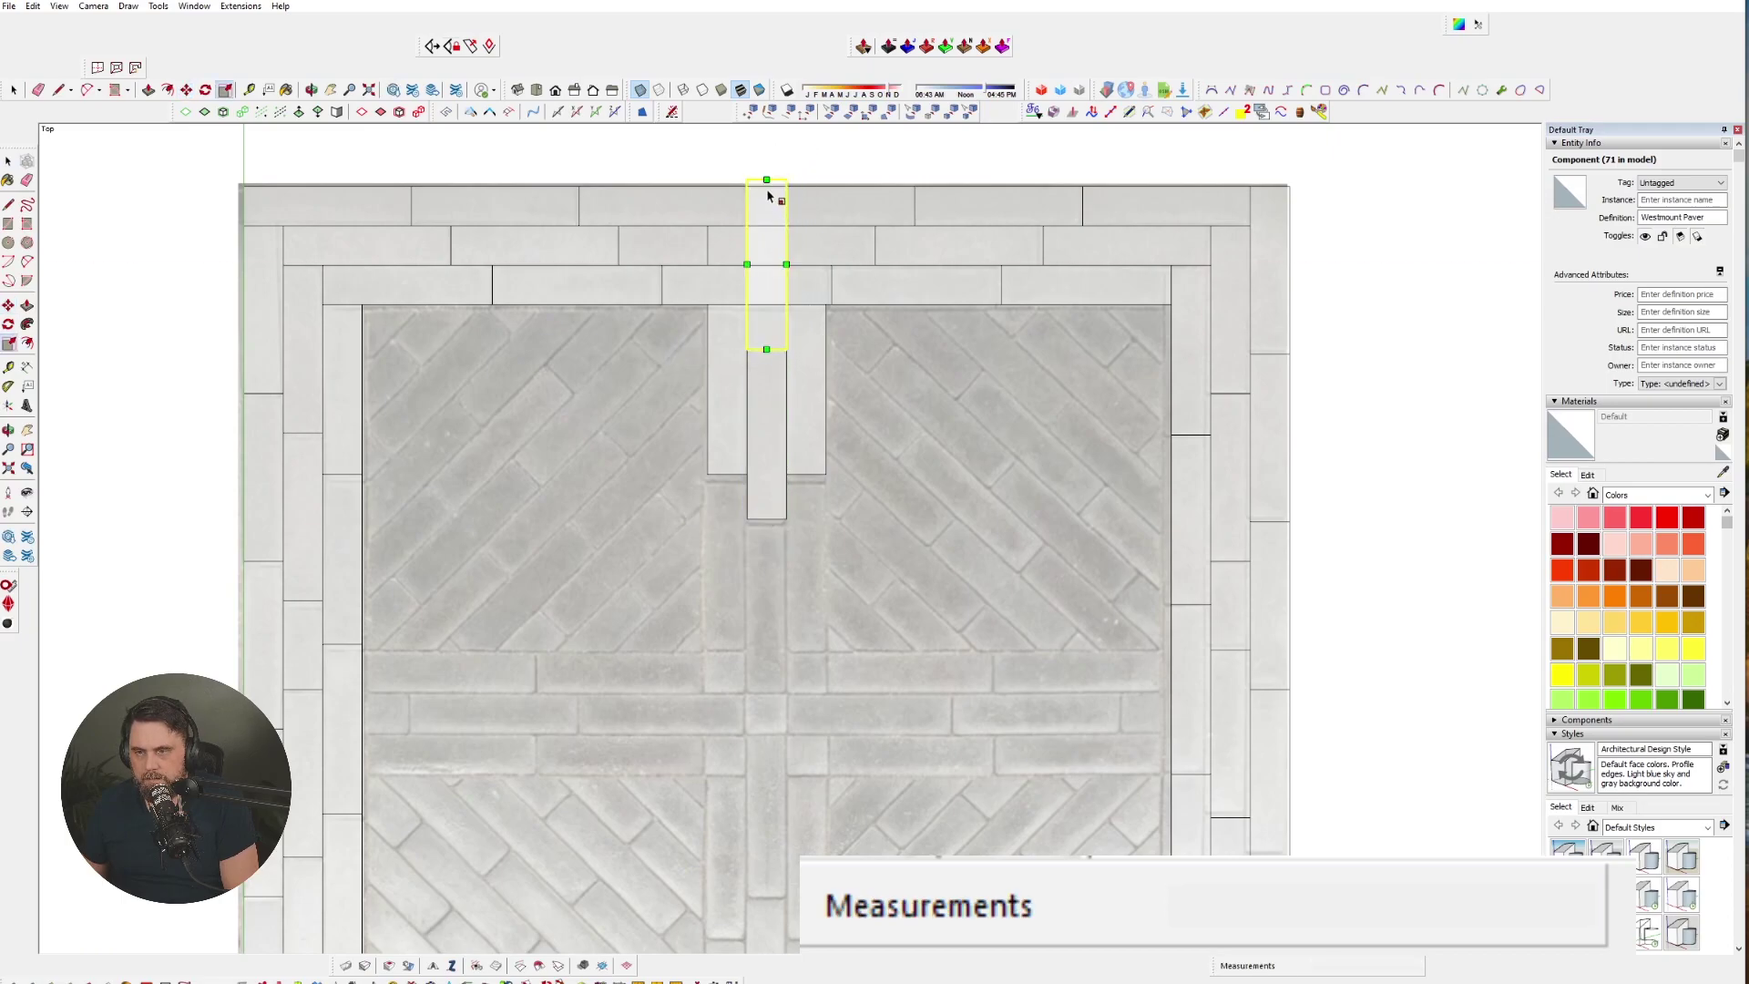
pyautogui.click(766, 179)
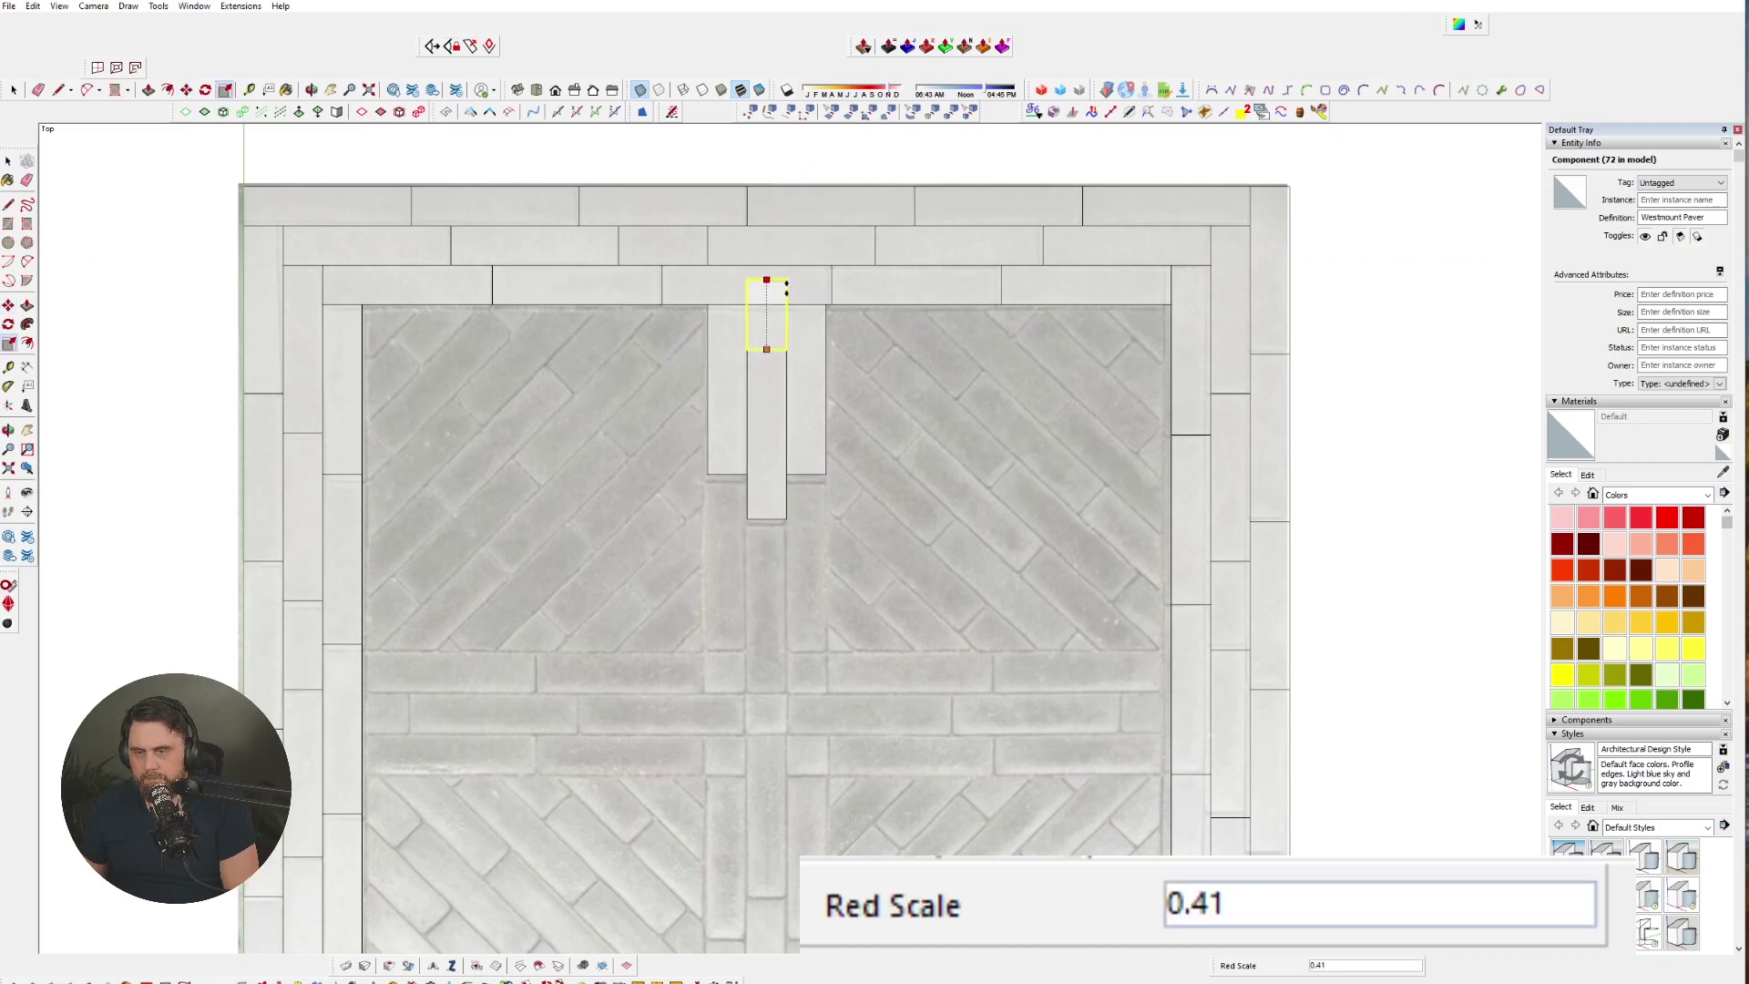
pyautogui.click(766, 305)
# - Copy the full-length pavers of the right, left and middle columns downward end to end, one copy per column
pyautogui.press('m')
pyautogui.click(826, 305)
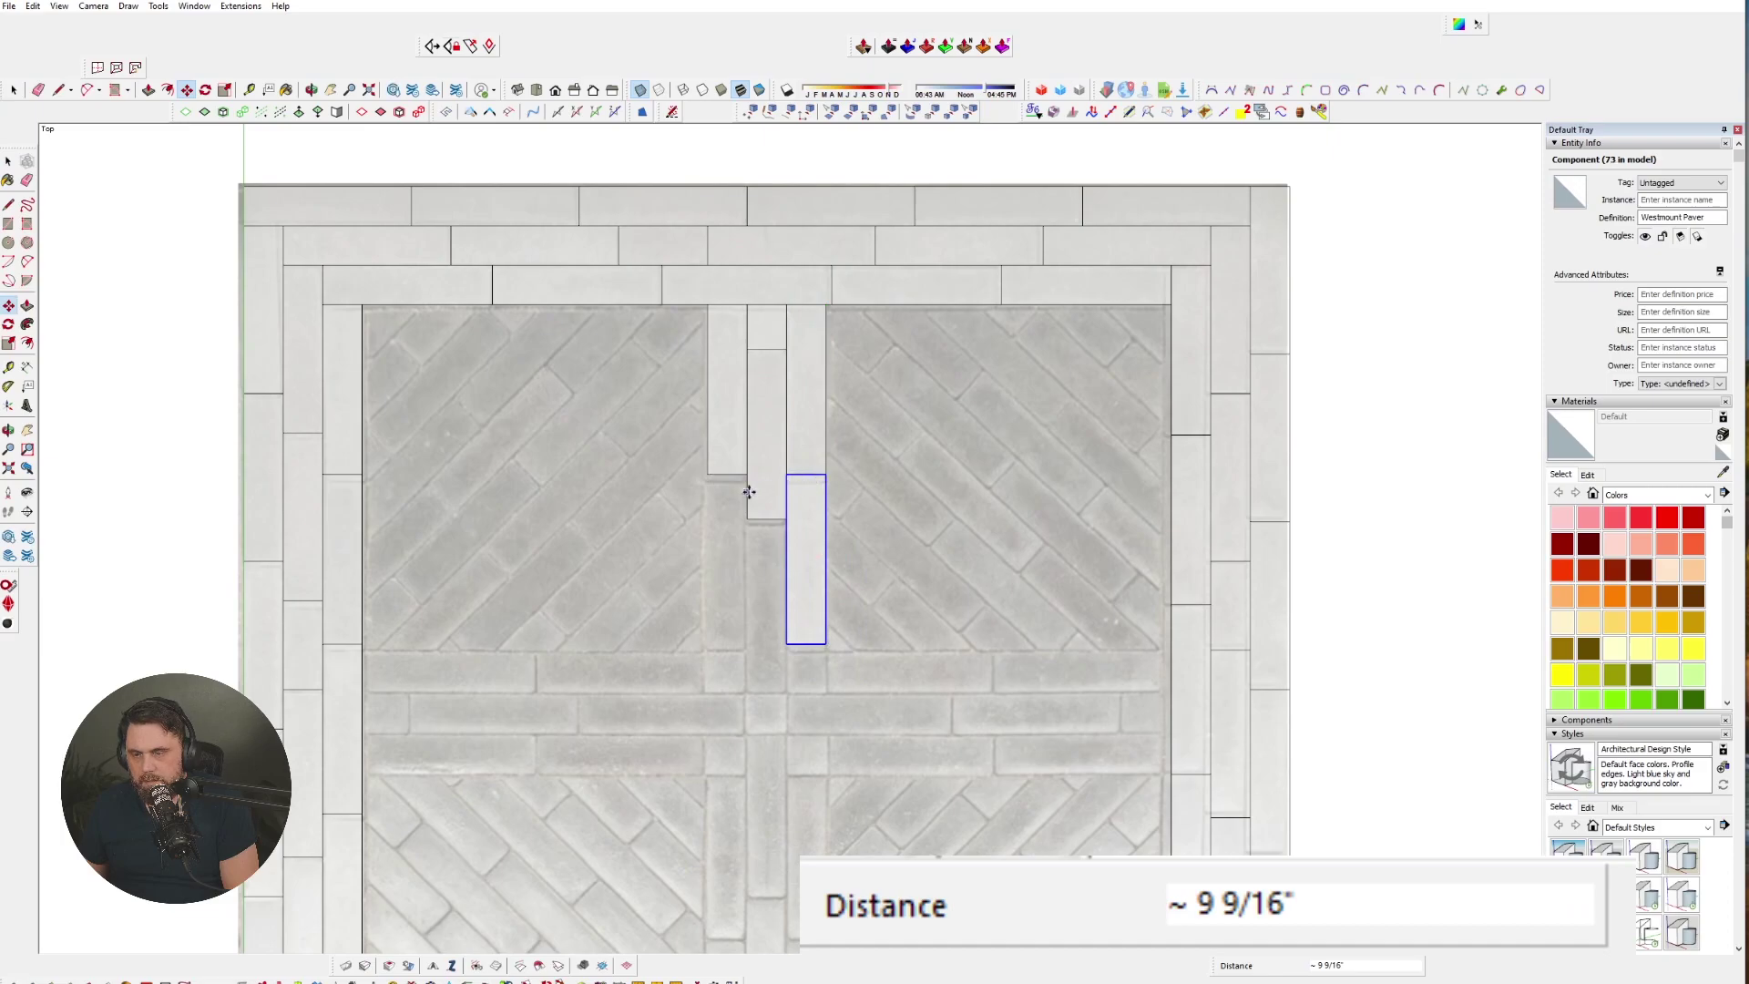
pyautogui.click(749, 491)
pyautogui.click(739, 307)
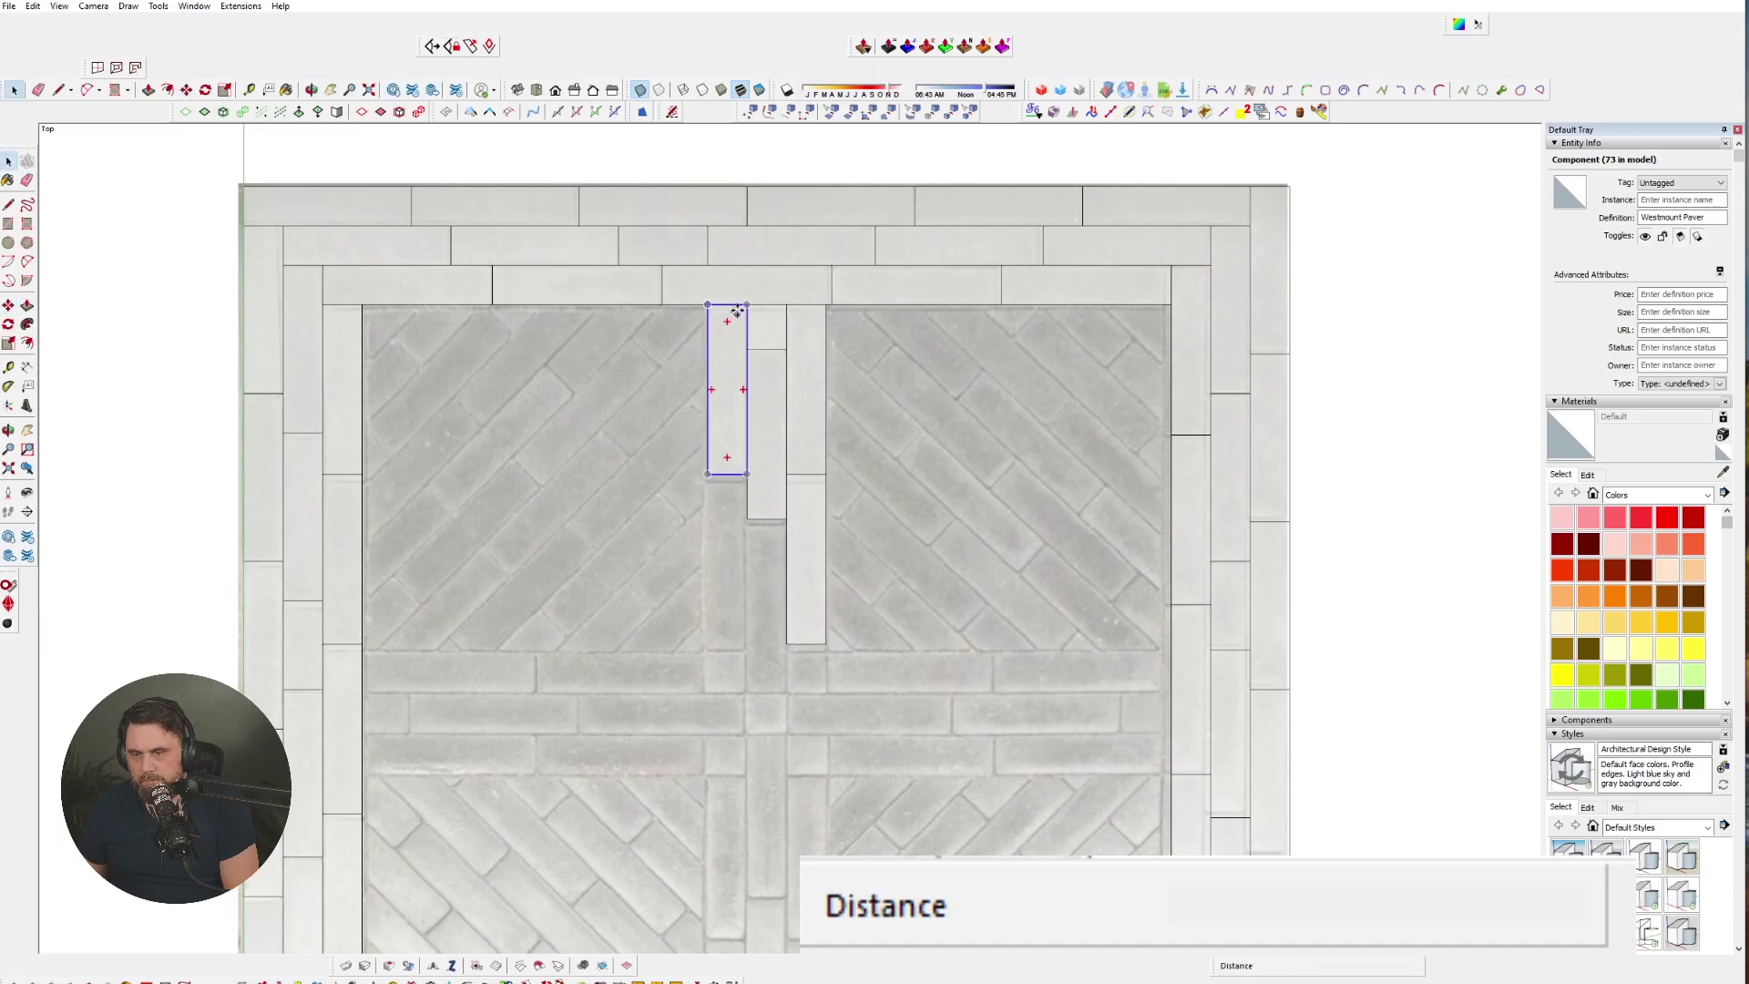
pyautogui.click(744, 475)
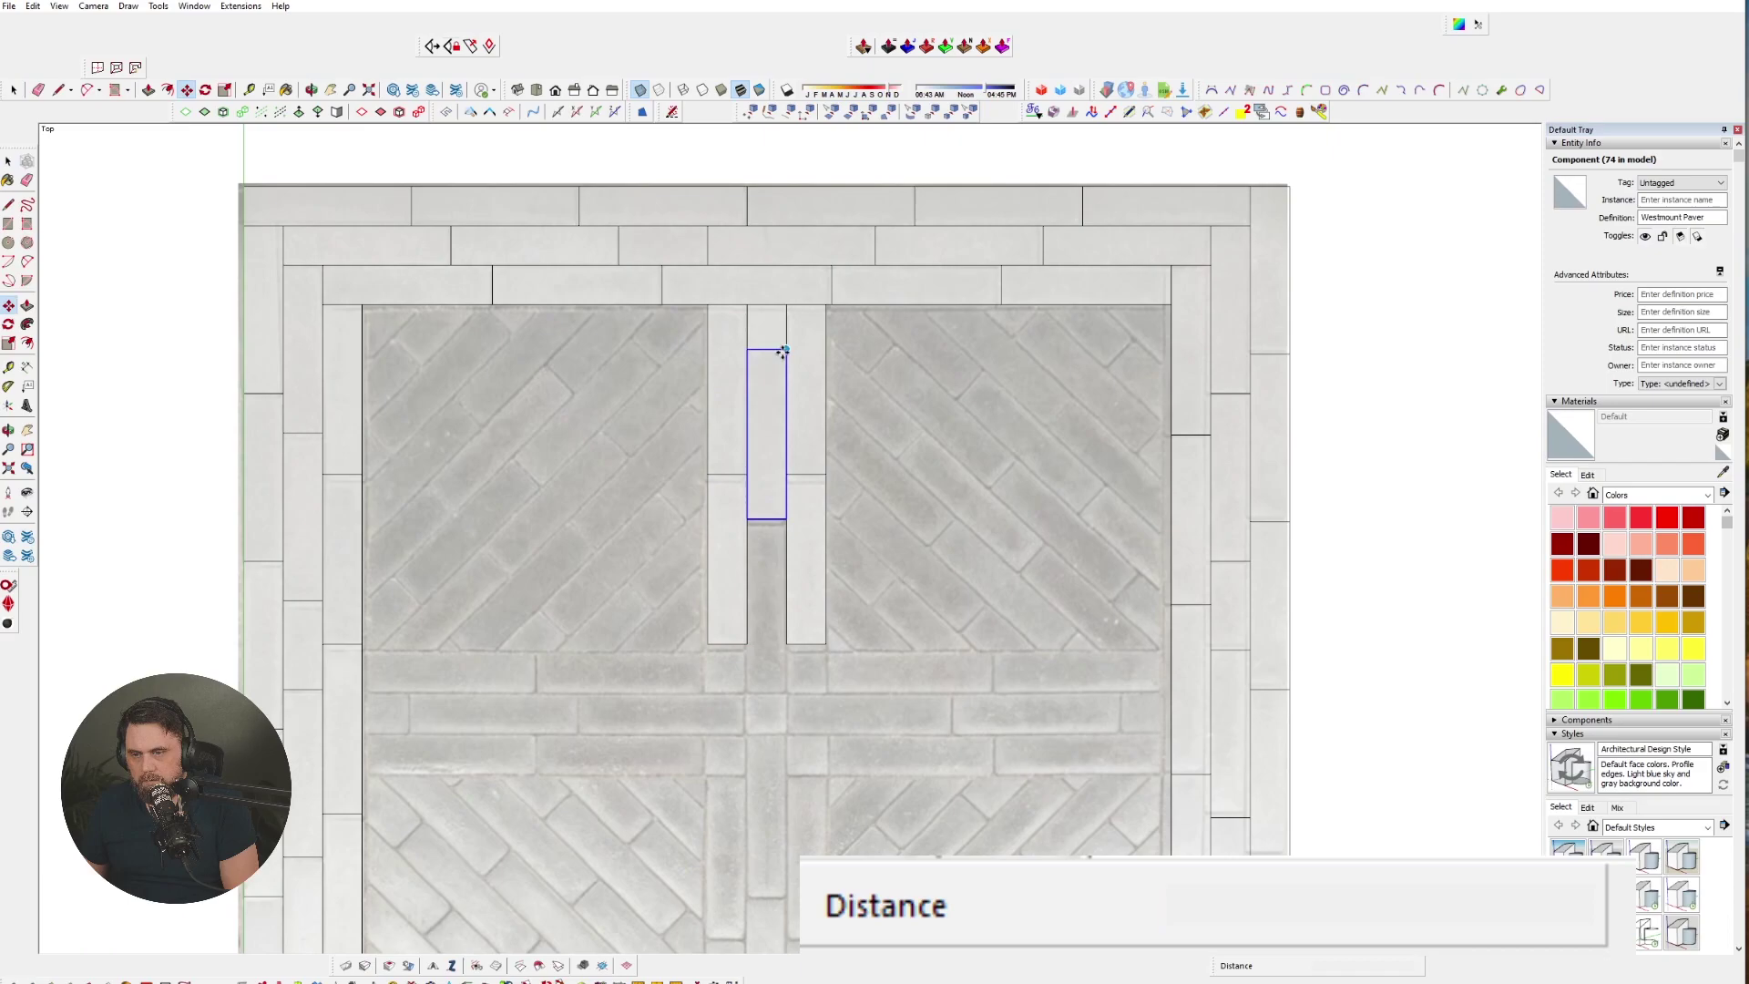
pyautogui.click(782, 350)
pyautogui.click(780, 453)
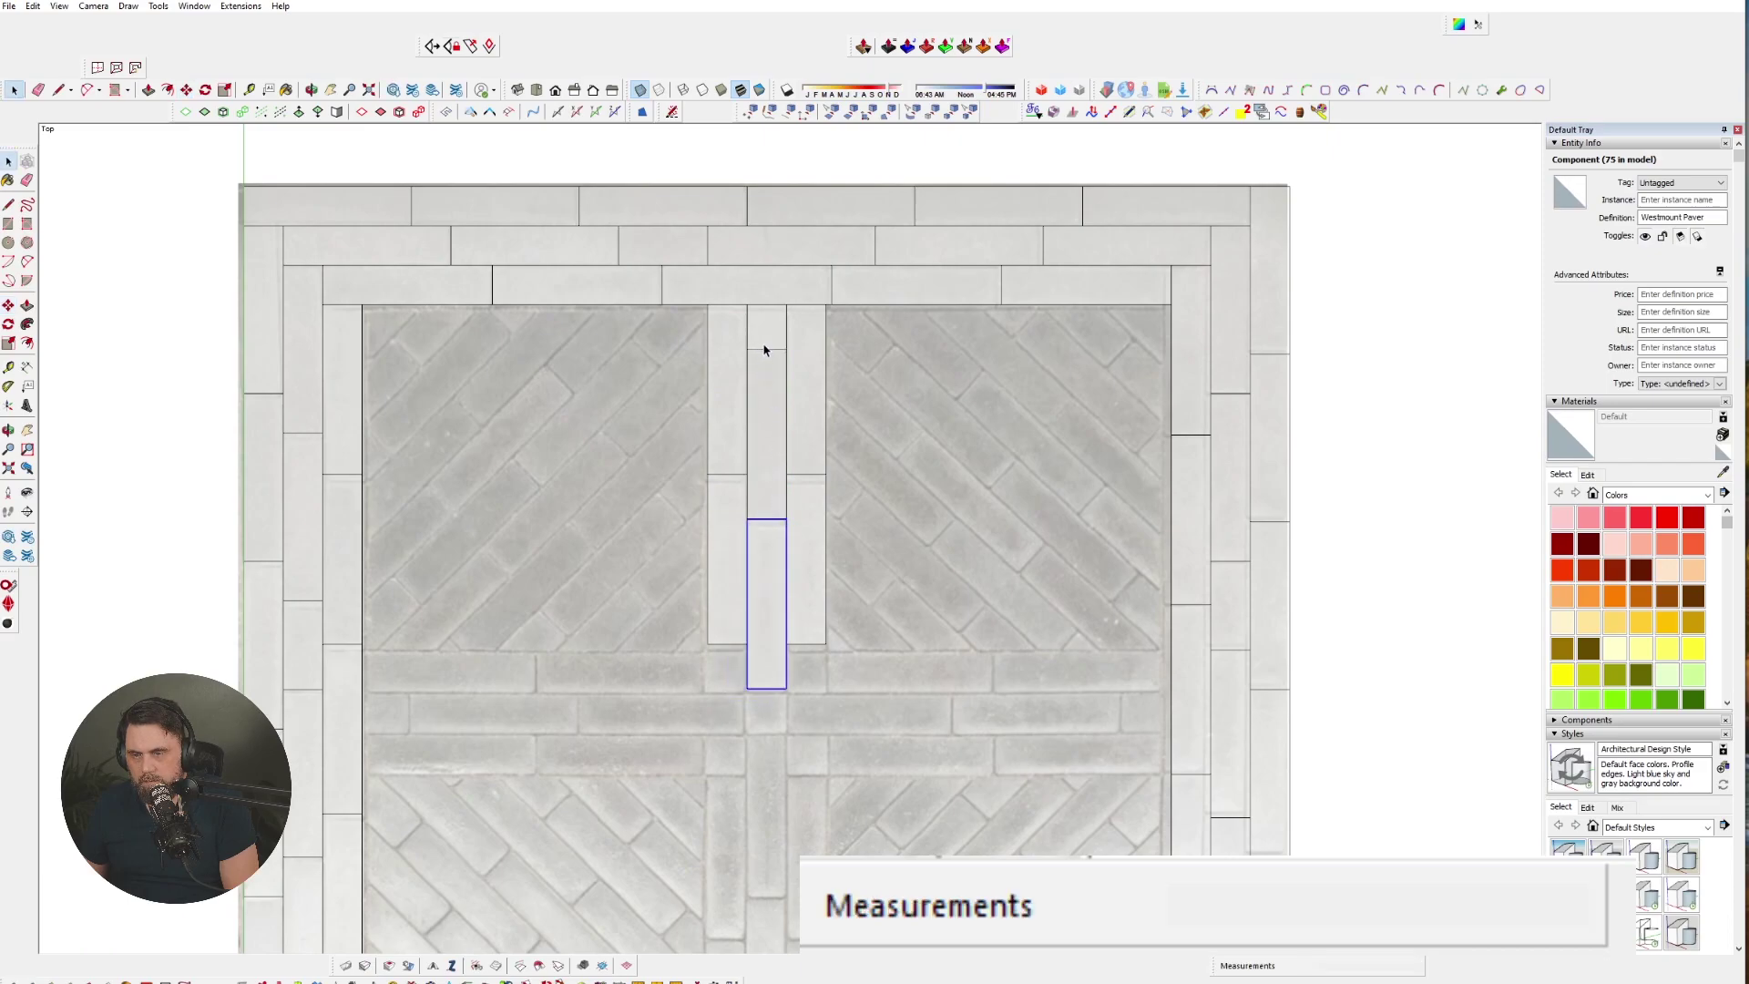
# - Copy the short cut paver to the lower ends of the strip's right and left columns
pyautogui.click(782, 310)
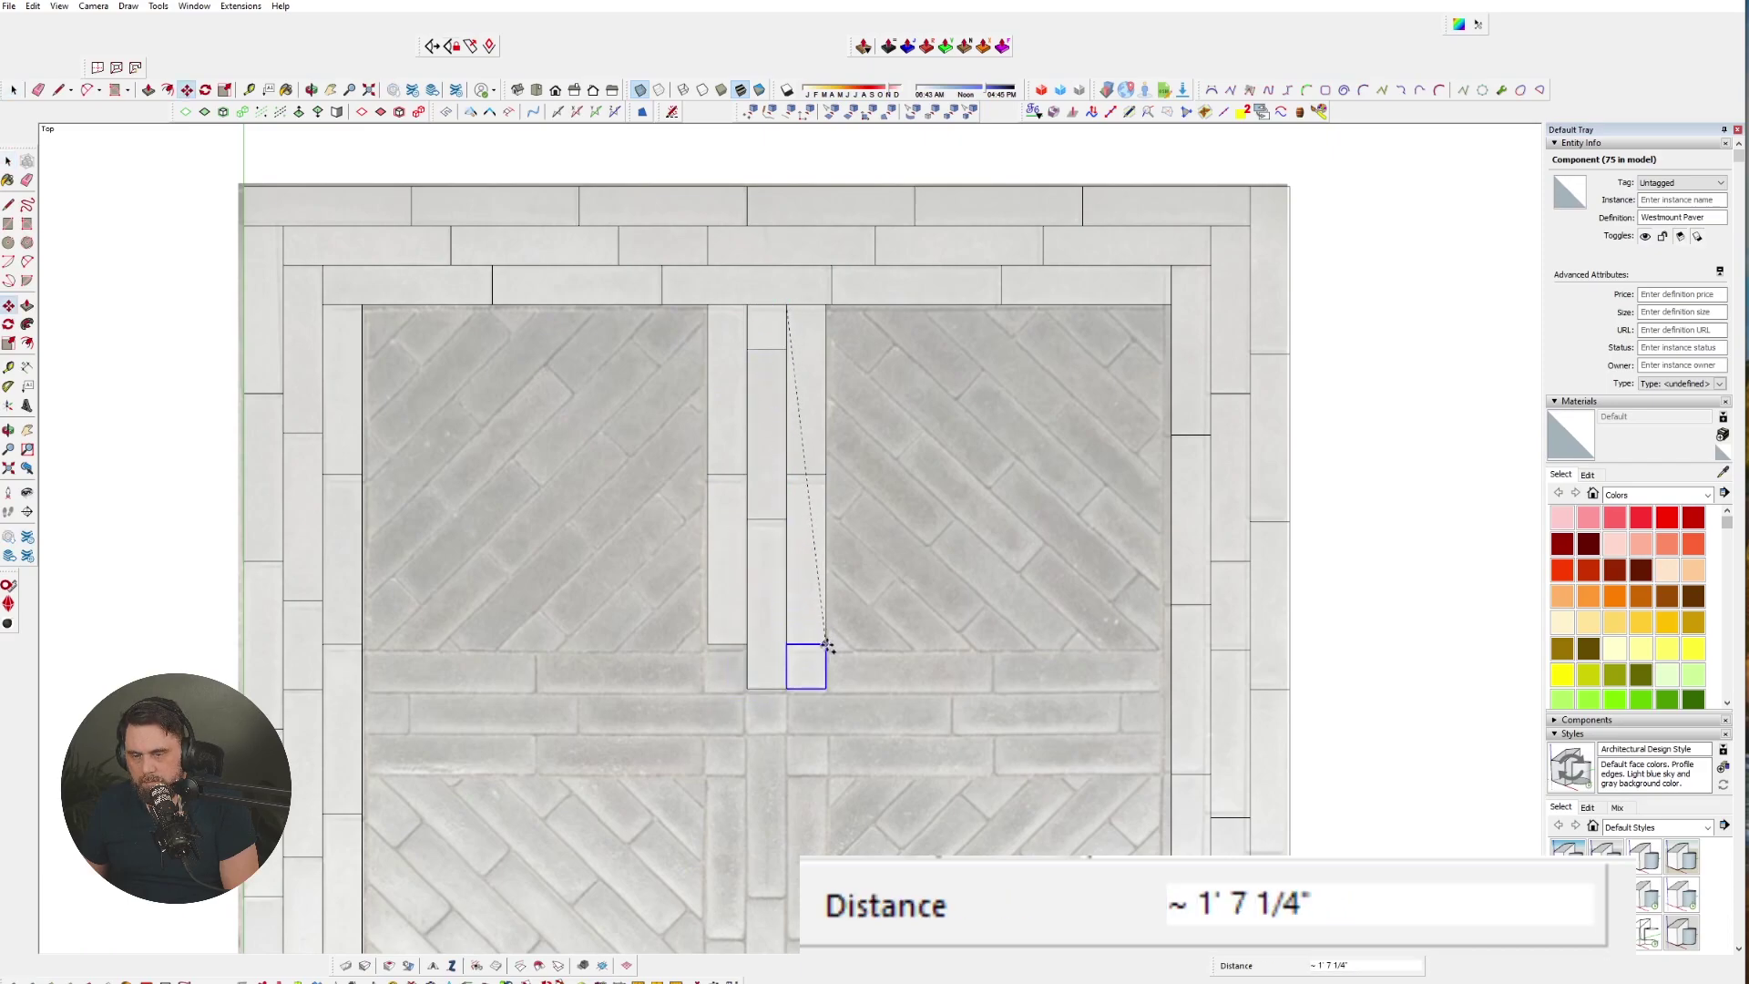
pyautogui.click(825, 648)
pyautogui.click(824, 649)
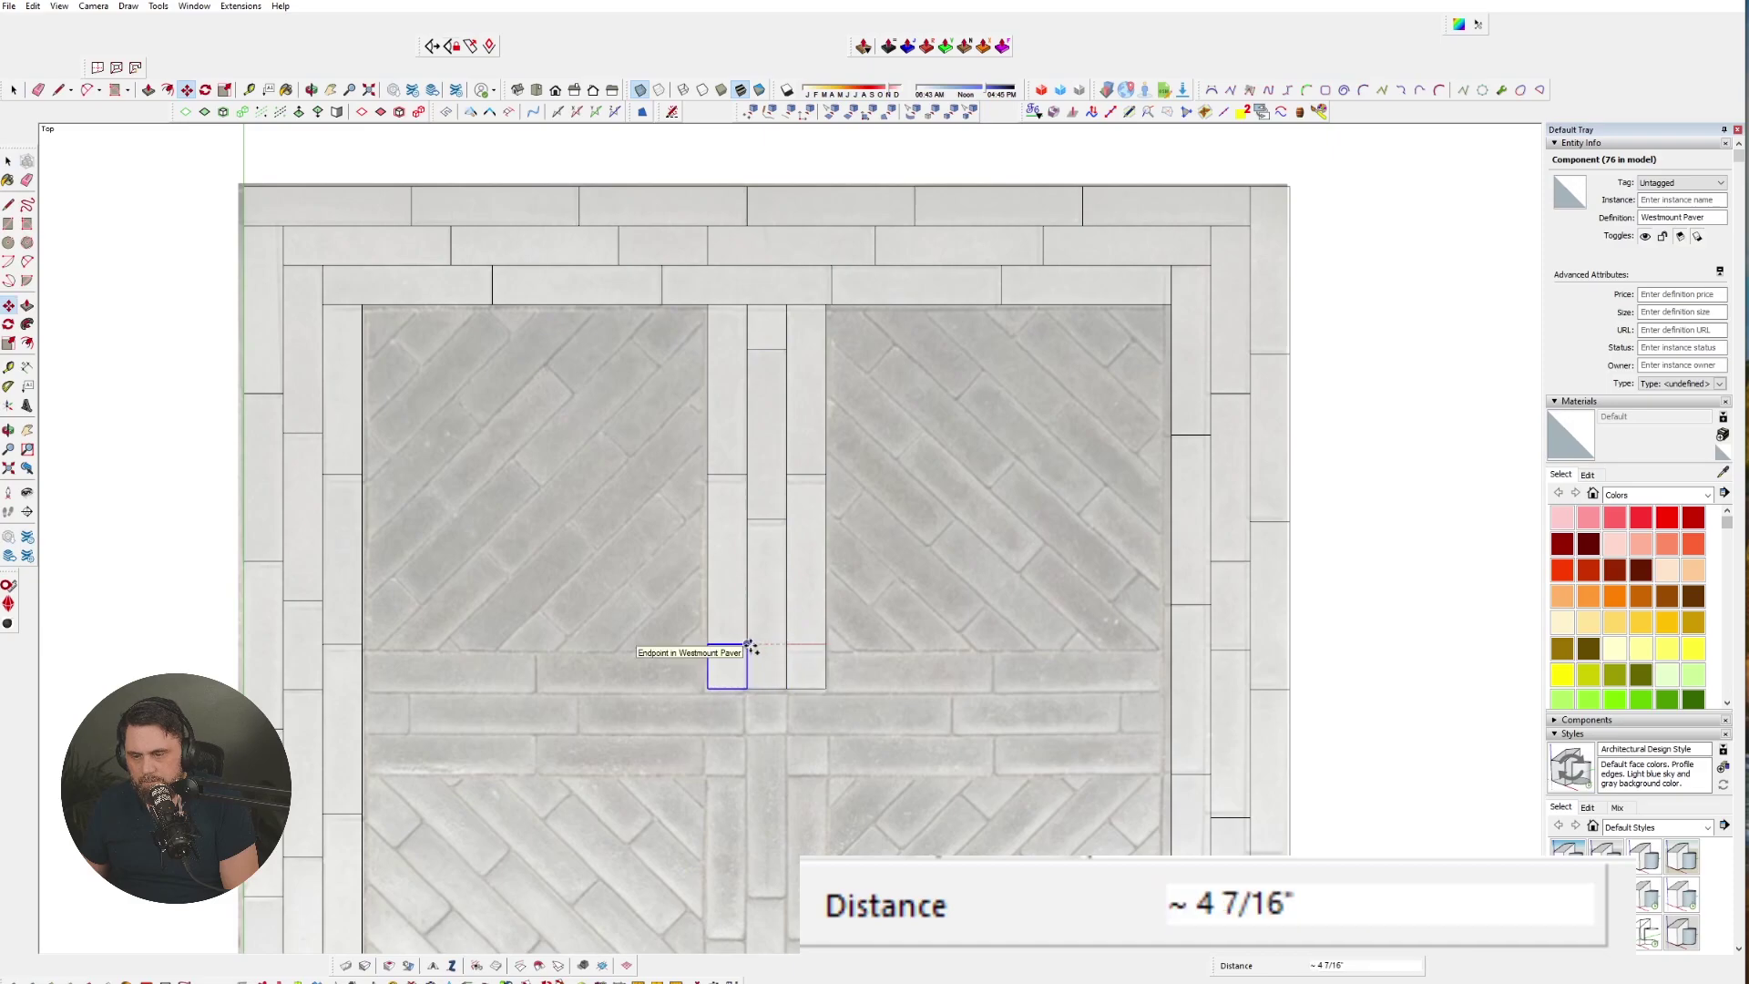
pyautogui.click(746, 650)
pyautogui.press('space')
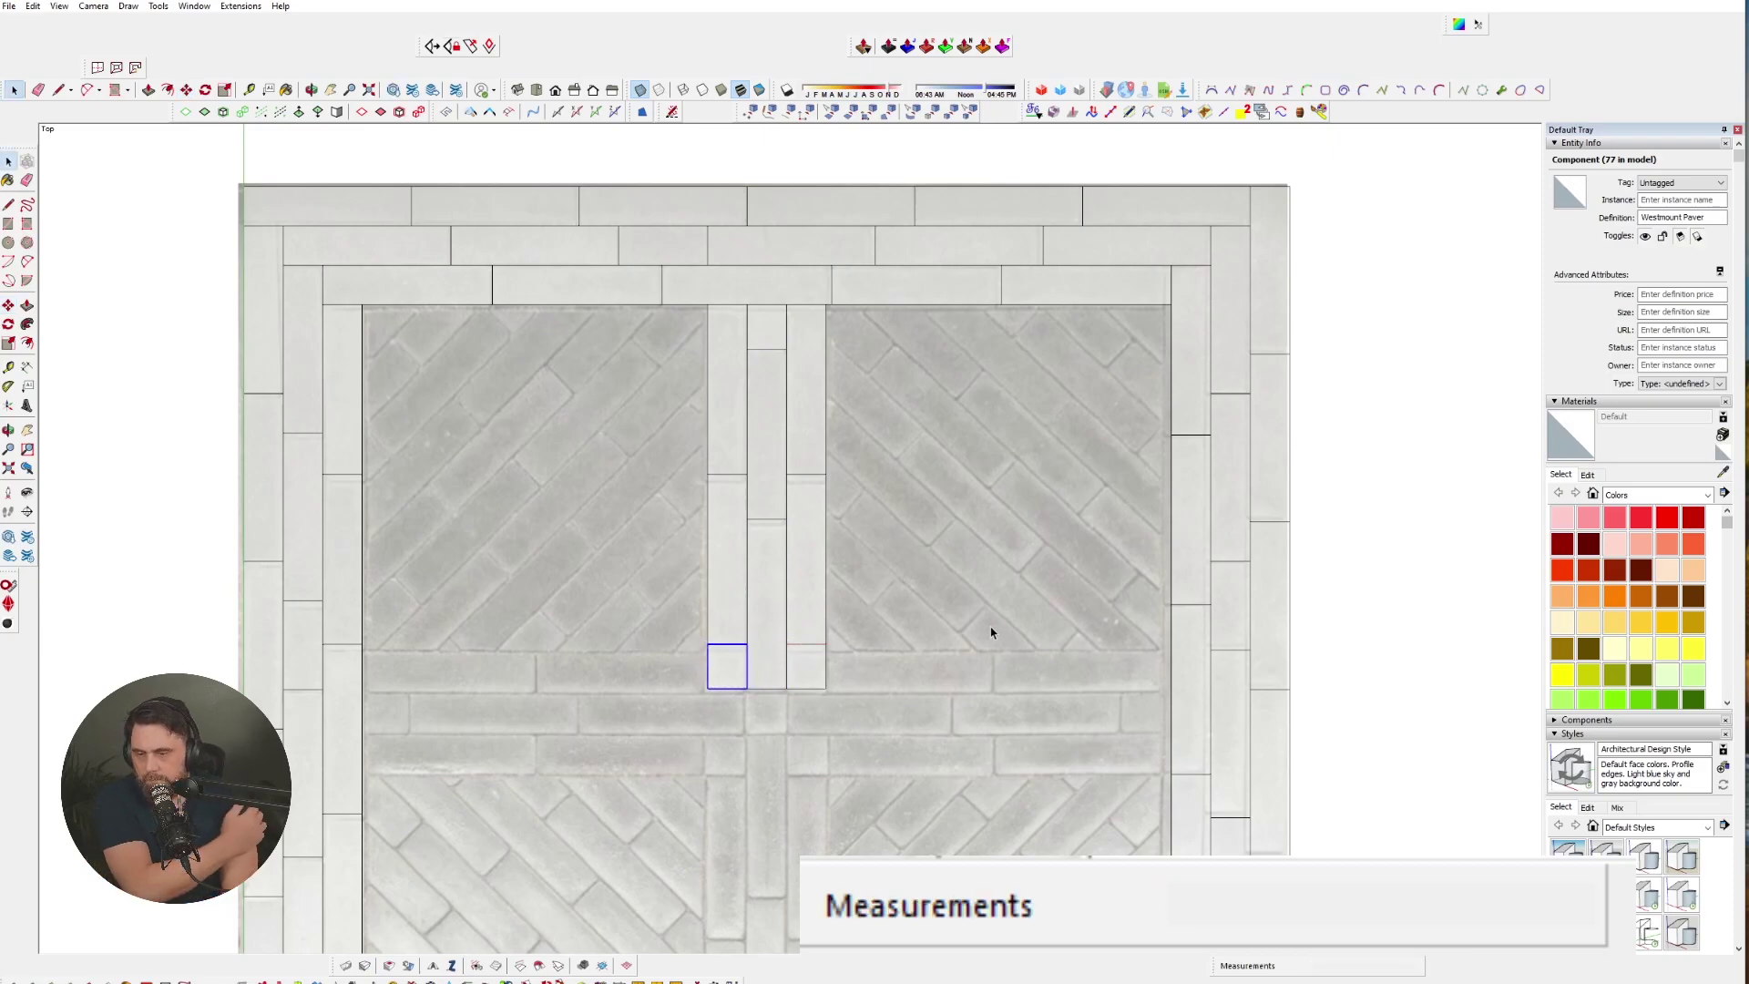
# - Copy the right column's short paver diagonally to the centre of the cross, directly below the middle column
pyautogui.scroll(3, 800, 675)
pyautogui.press('m')
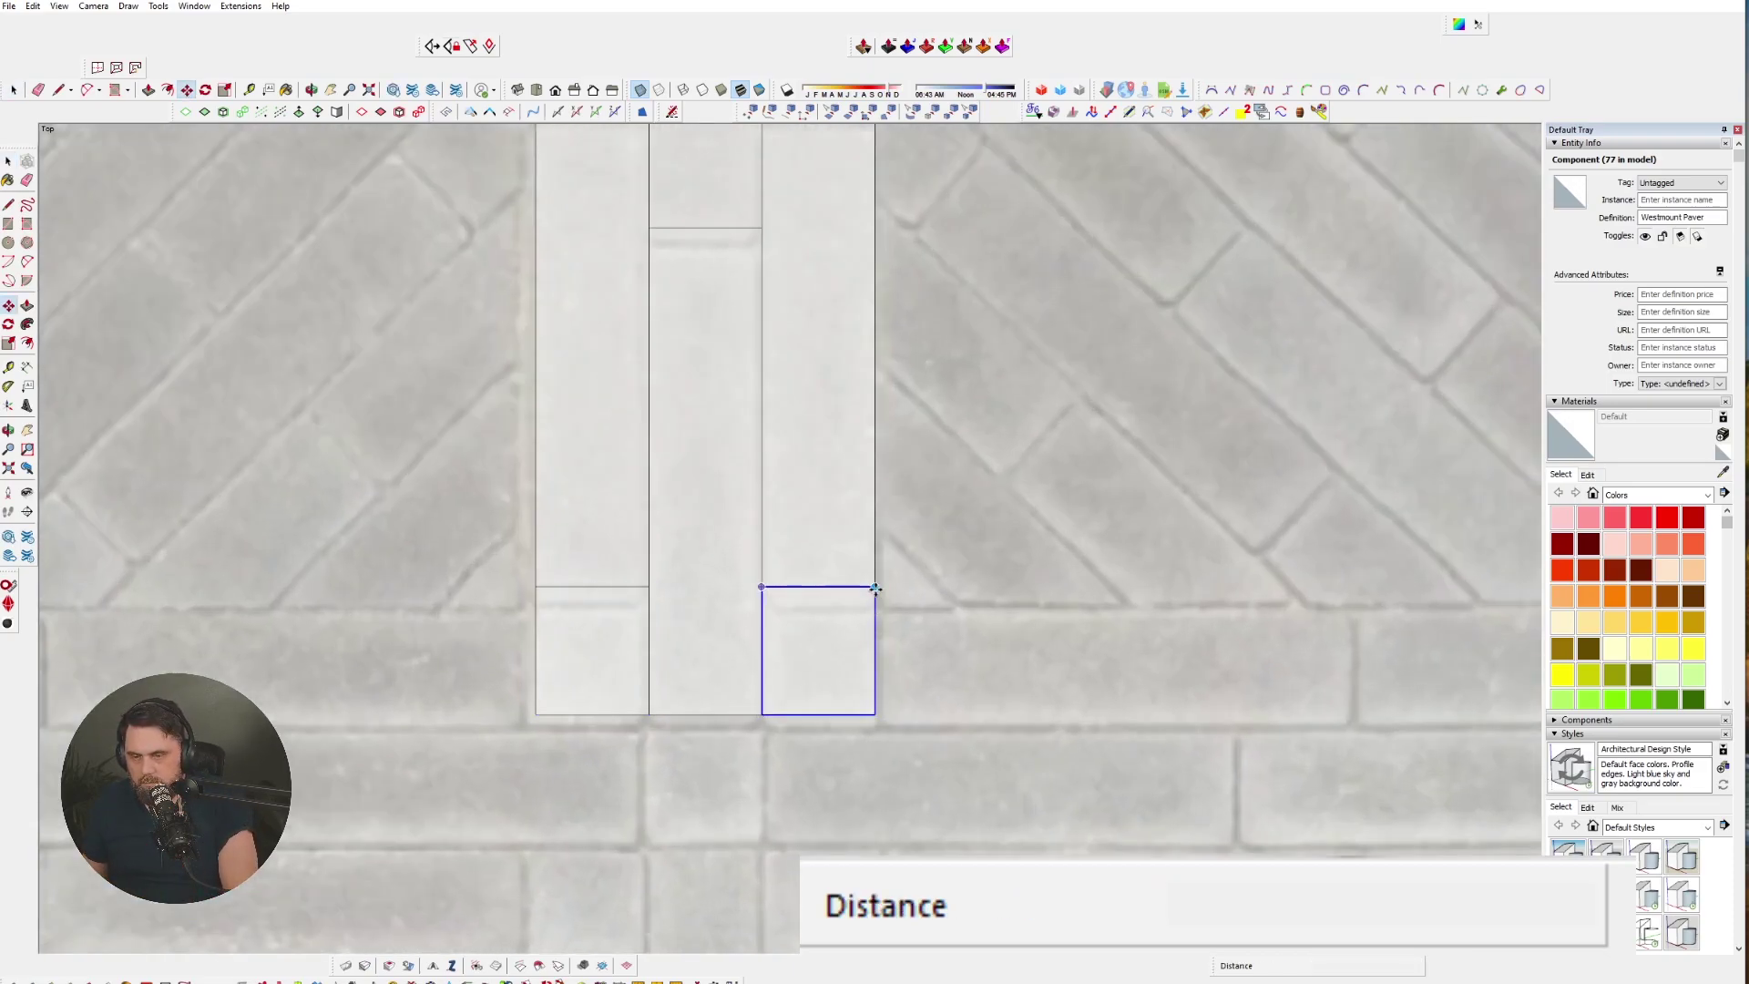
pyautogui.click(873, 590)
pyautogui.click(762, 717)
pyautogui.scroll(-2, 736, 509)
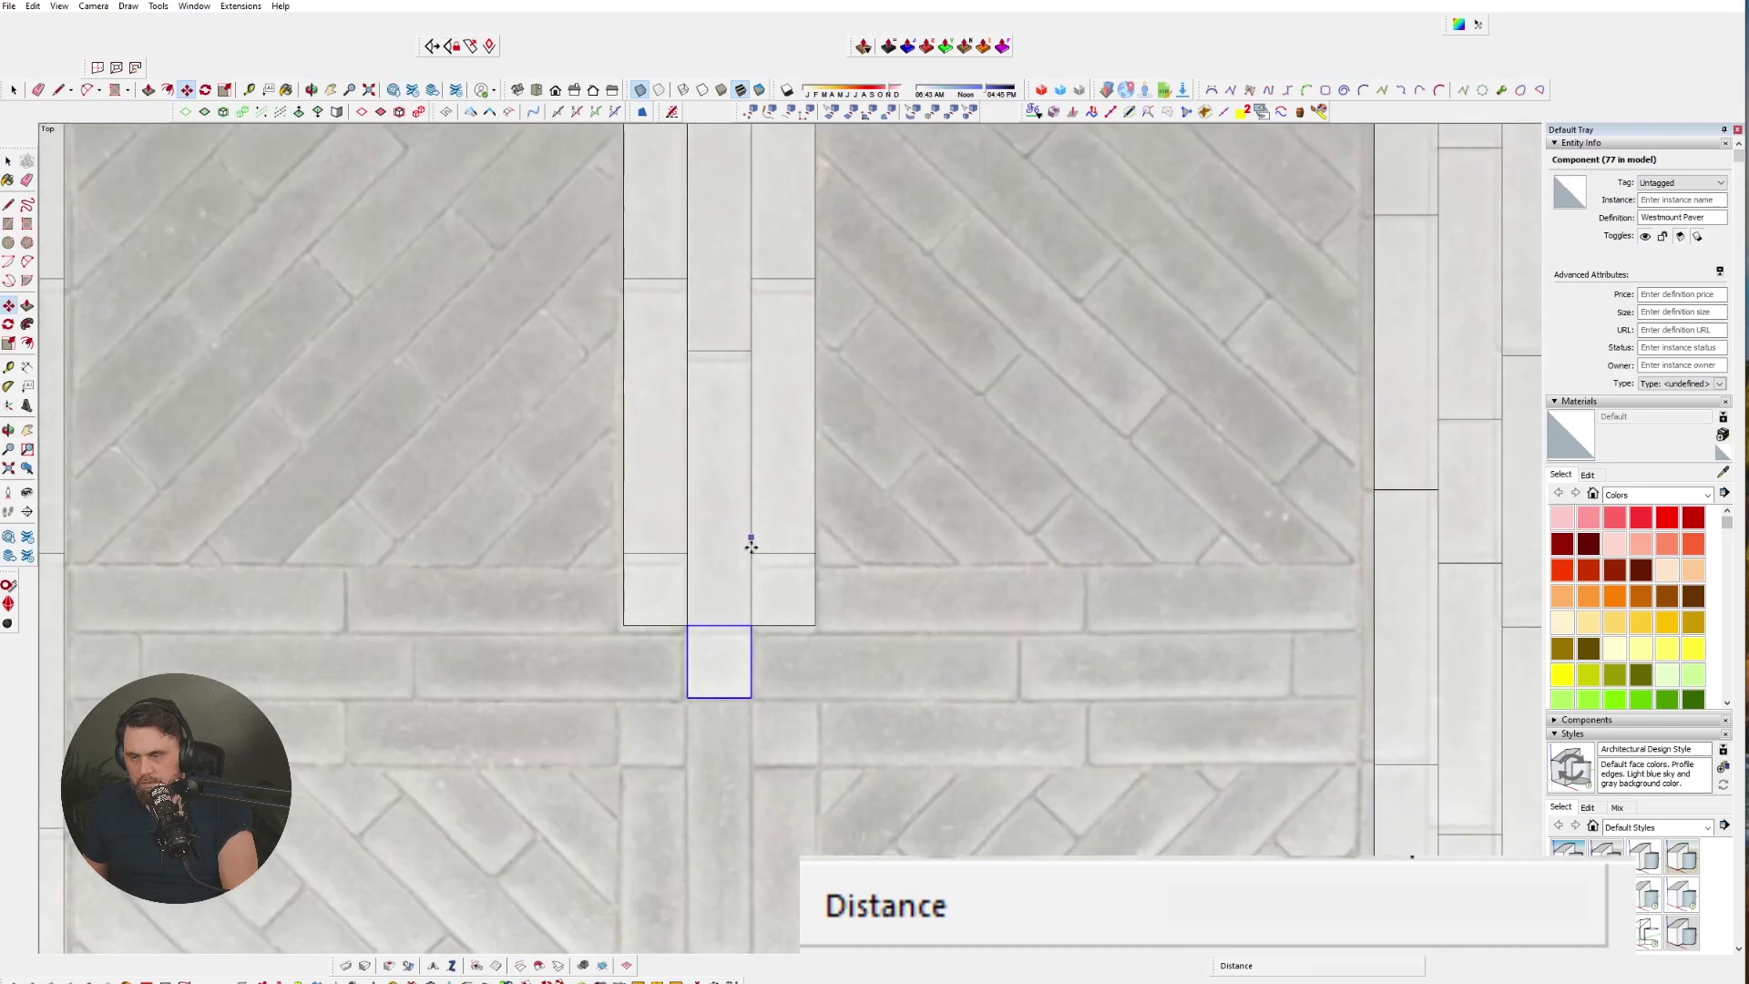
# - Copy the pair of short side pavers straight down to the level just below the centre piece
pyautogui.press('space')
pyautogui.keyDown('shift'); pyautogui.click(645, 592); pyautogui.keyUp('shift')
pyautogui.press('m')
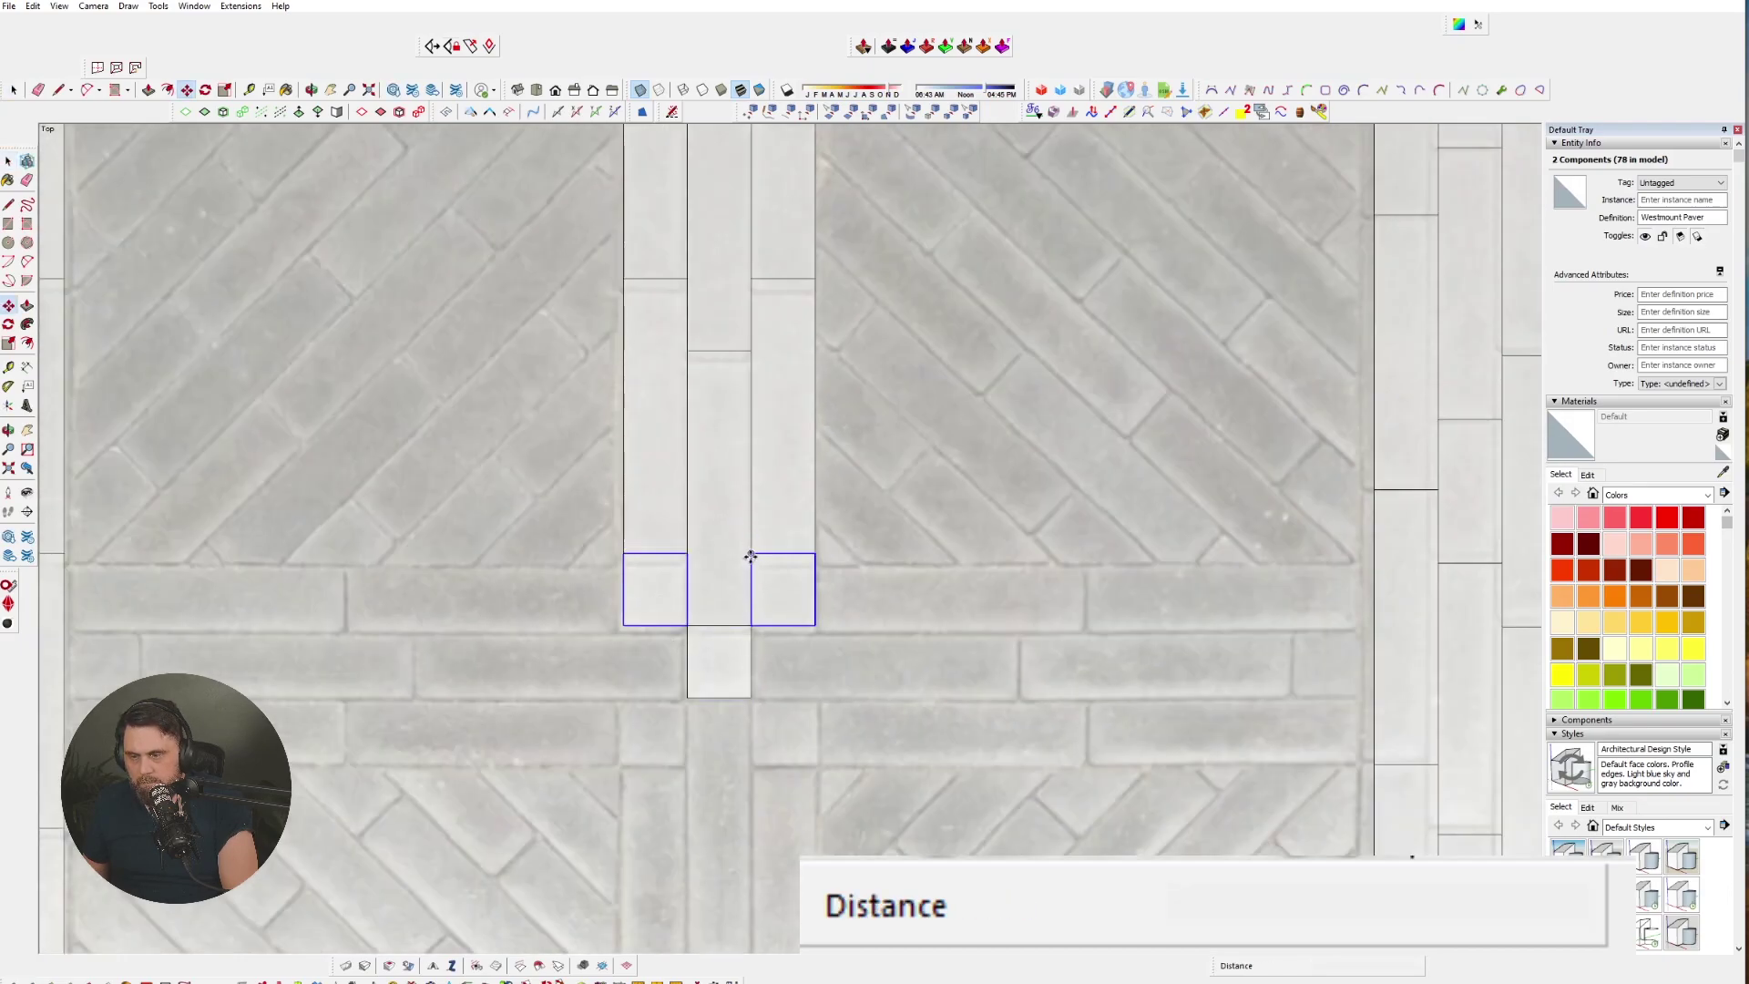
pyautogui.click(751, 553)
pyautogui.click(749, 696)
pyautogui.scroll(-3, 638, 565)
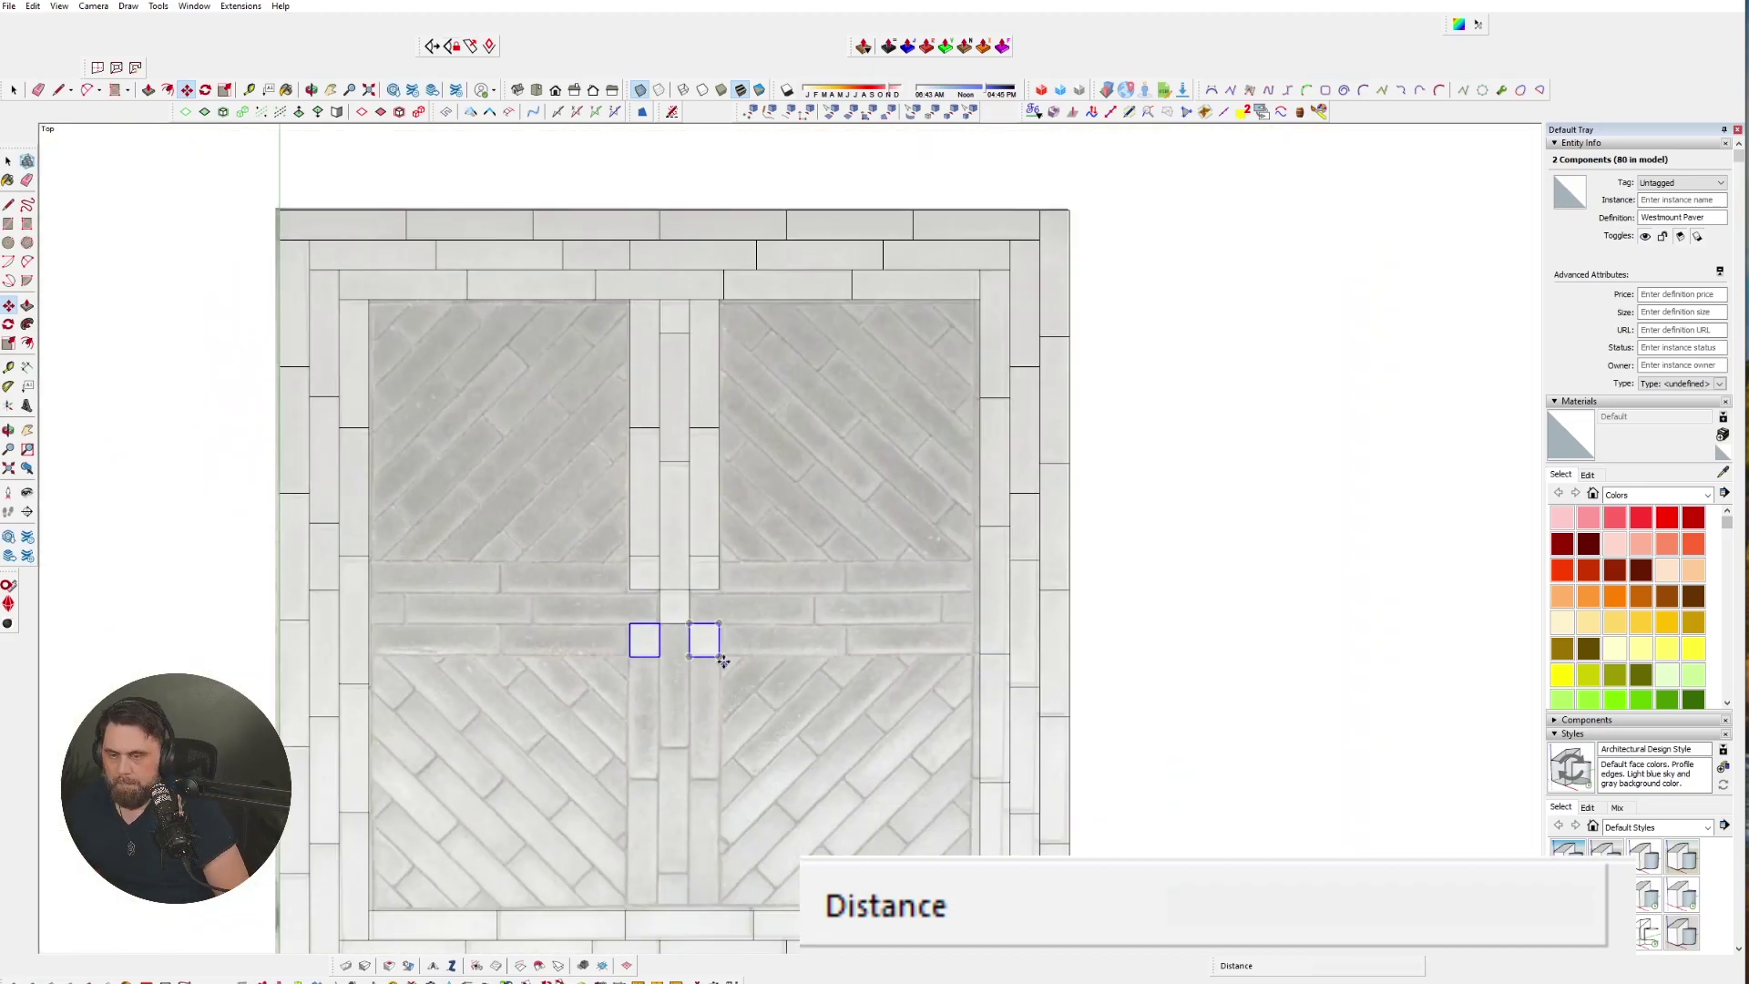
# - Select the three full-length pavers at the lower end of the vertical strip above the centre piece
pyautogui.scroll(2, 671, 622)
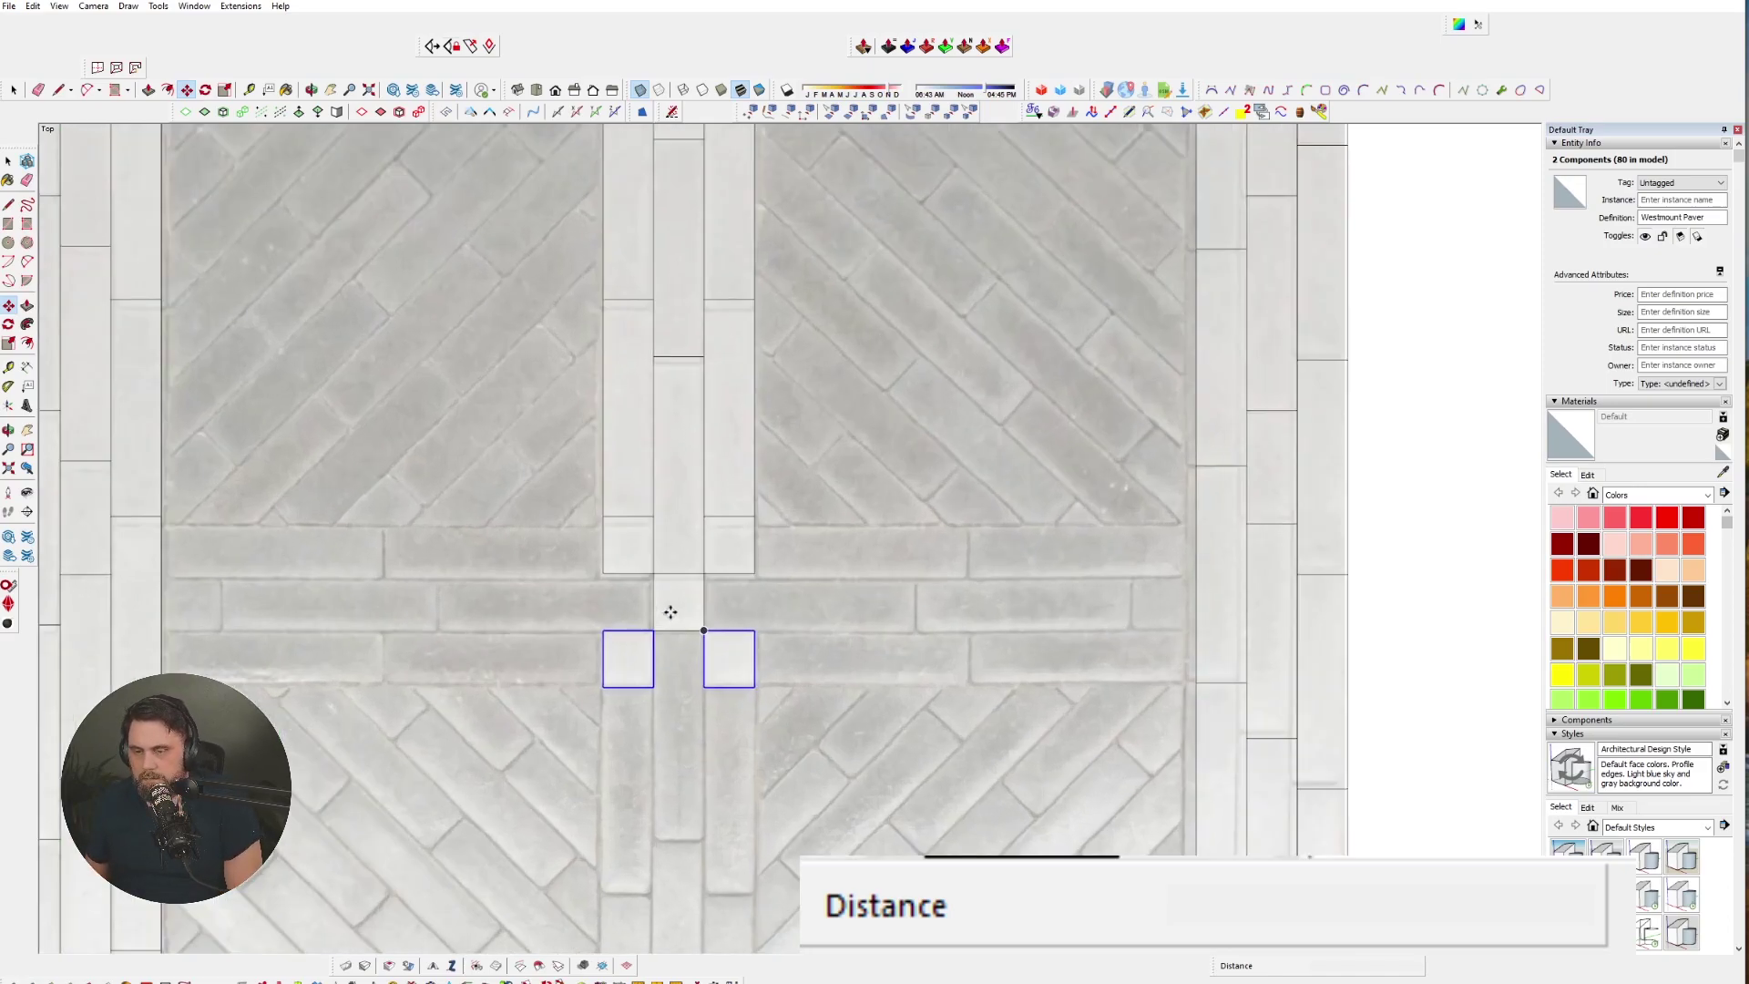
pyautogui.press('space')
pyautogui.click(741, 465)
pyautogui.keyDown('shift'); pyautogui.click(692, 492); pyautogui.keyUp('shift')
pyautogui.keyDown('shift'); pyautogui.click(644, 481); pyautogui.keyUp('shift')
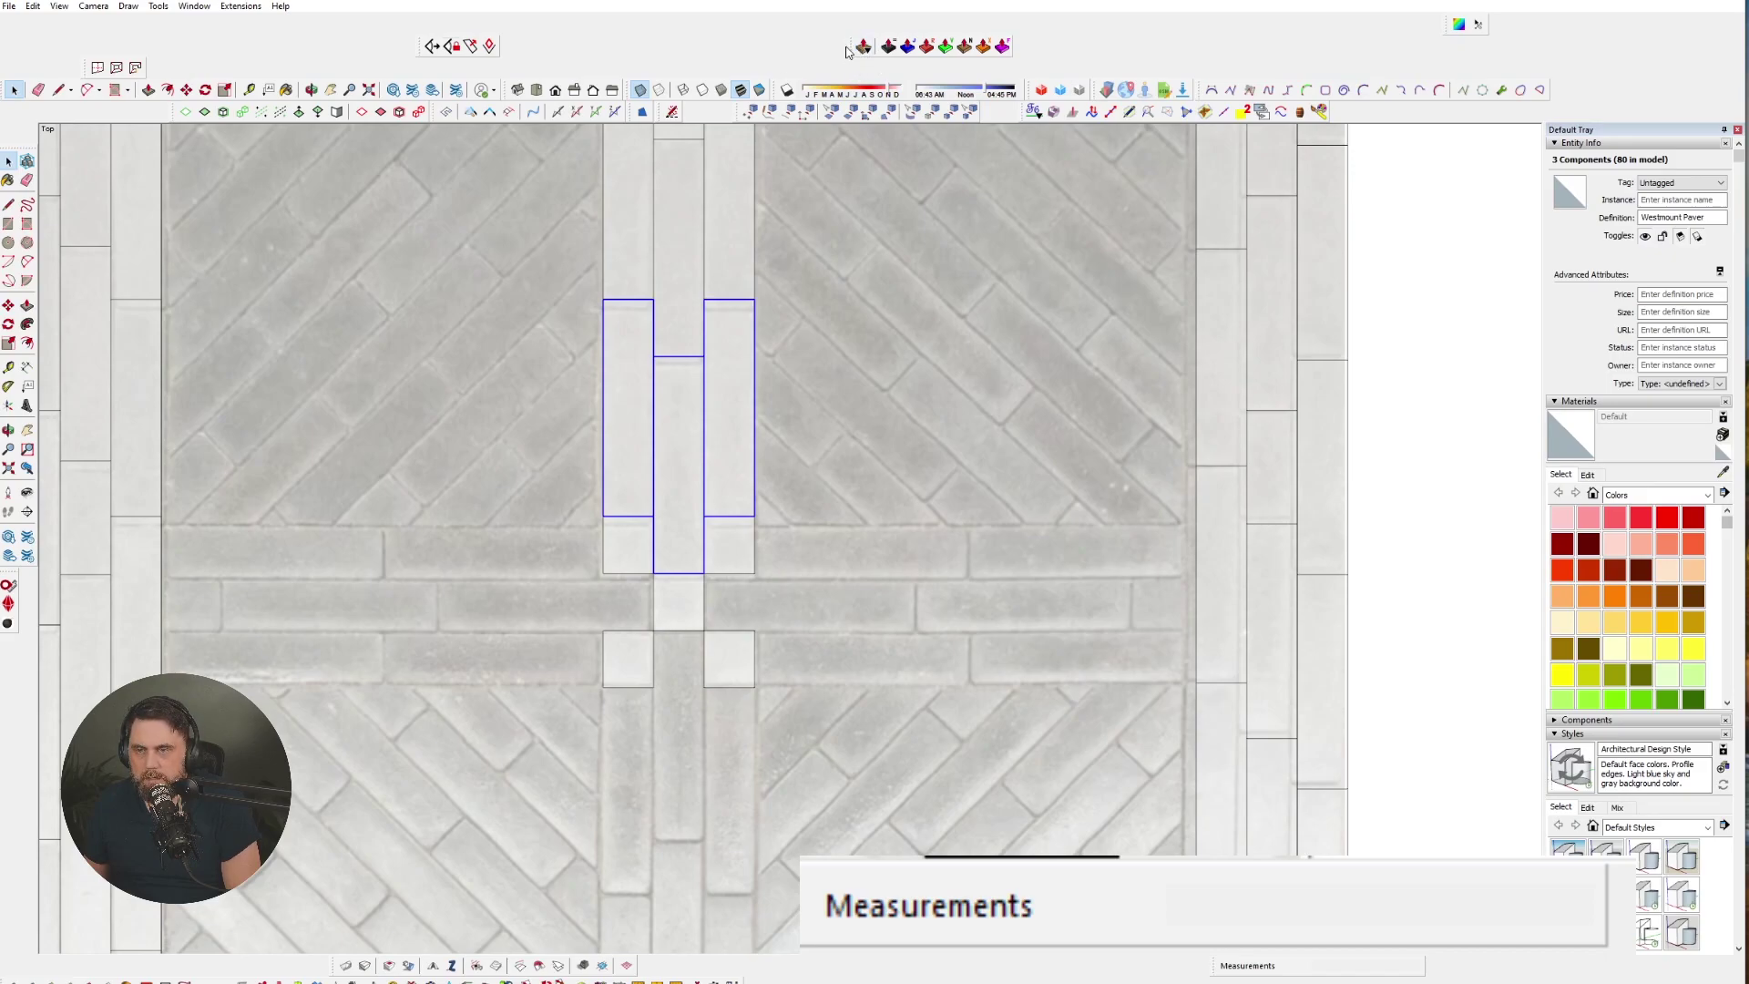
# - Dock the three loosely placed toolbars at the ends of the main toolbar rows to free up drawing space
pyautogui.moveTo(847, 46); pyautogui.dragTo(1567, 100)
pyautogui.moveTo(1444, 22); pyautogui.dragTo(1381, 141)
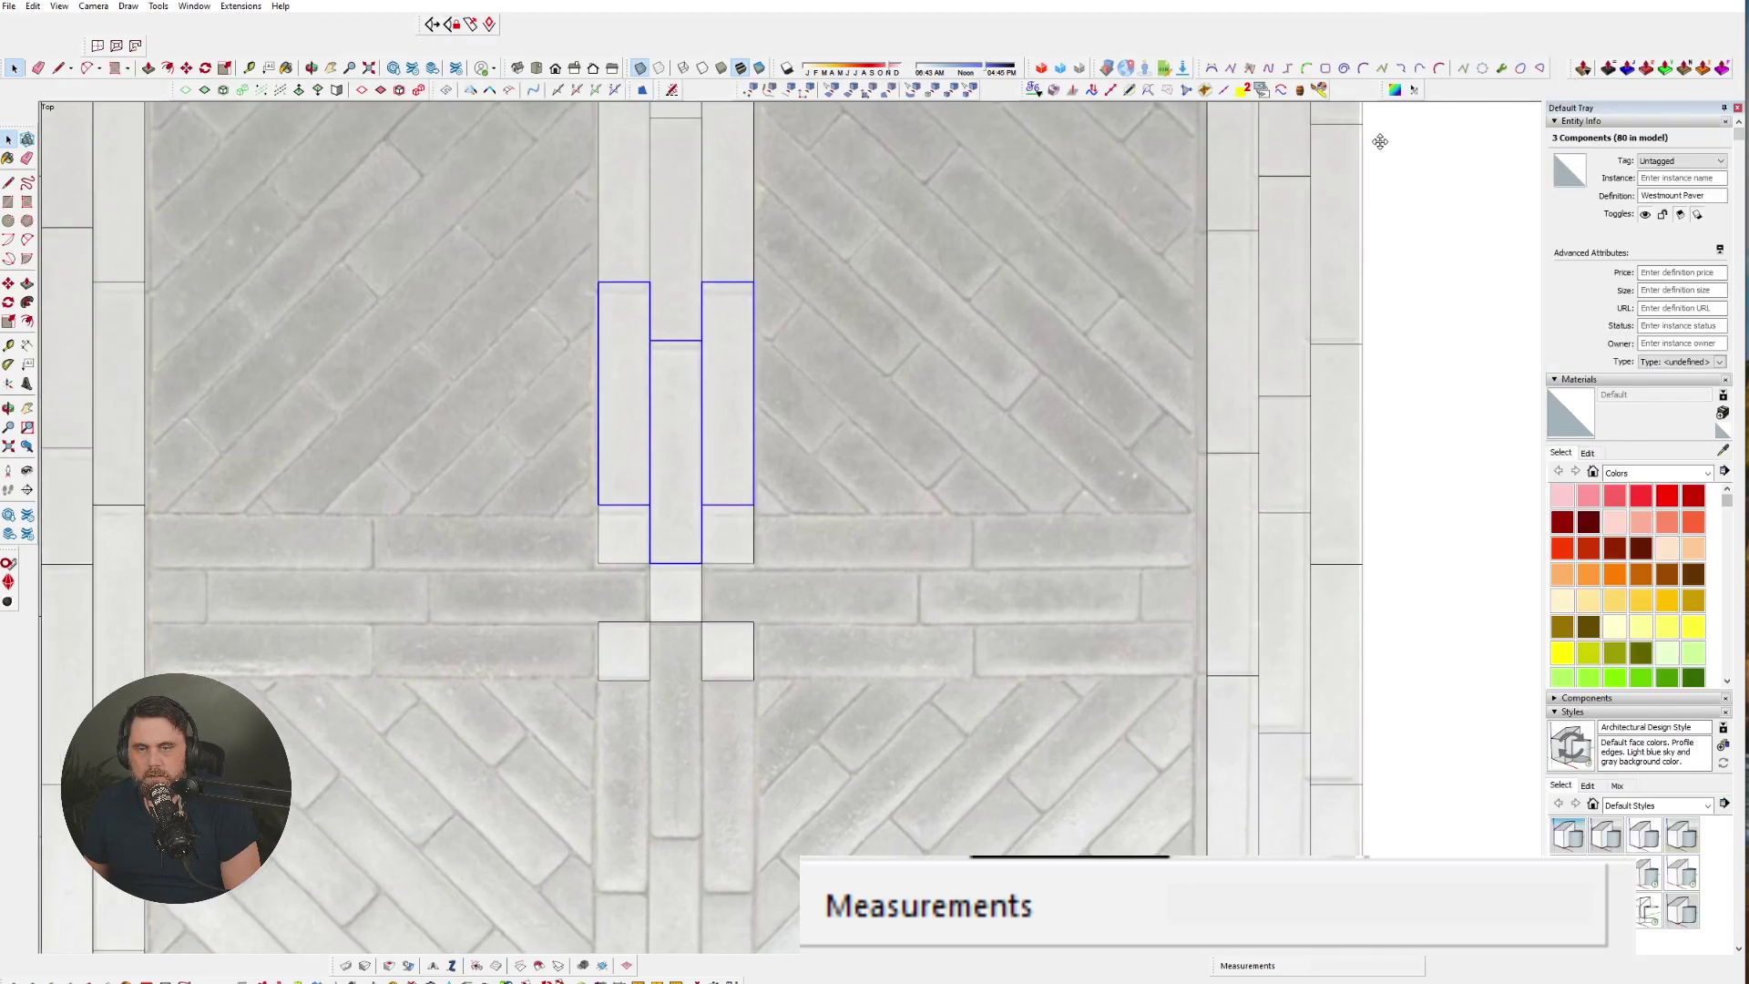
pyautogui.moveTo(416, 24); pyautogui.dragTo(1487, 71)
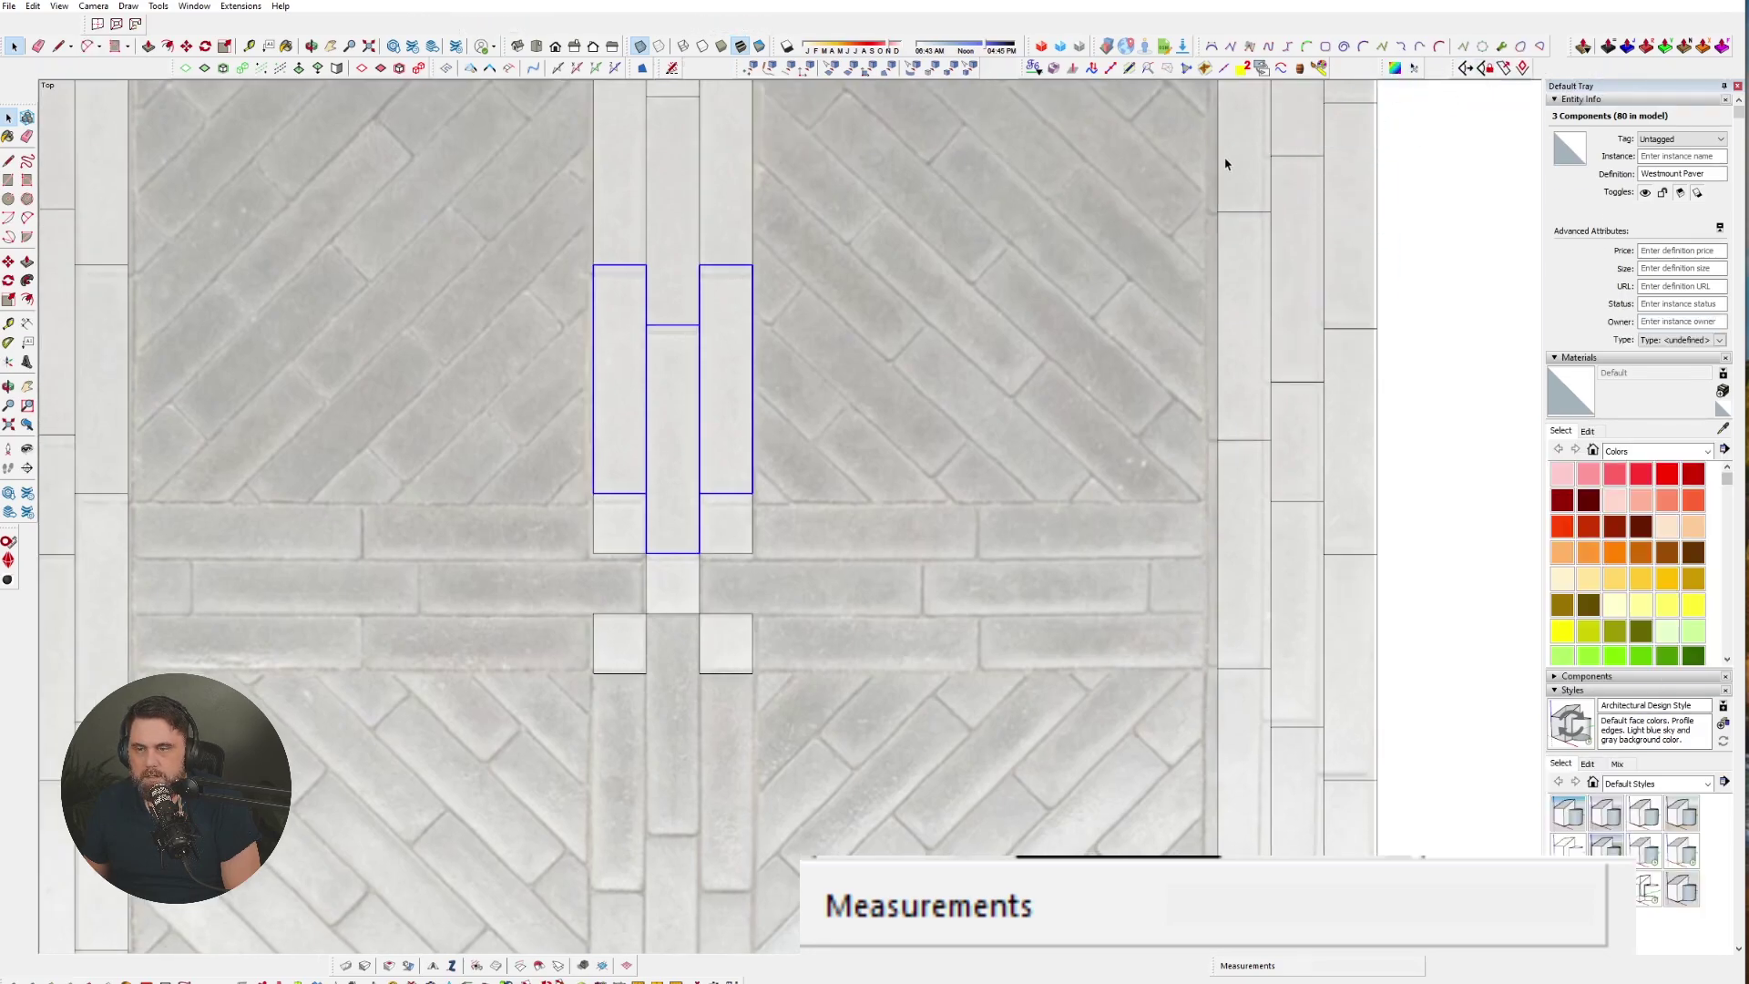
# - Turn on the Curic Mirror toolbar and place it floating over the upper part of the drawing area
pyautogui.rightClick(1366, 78)
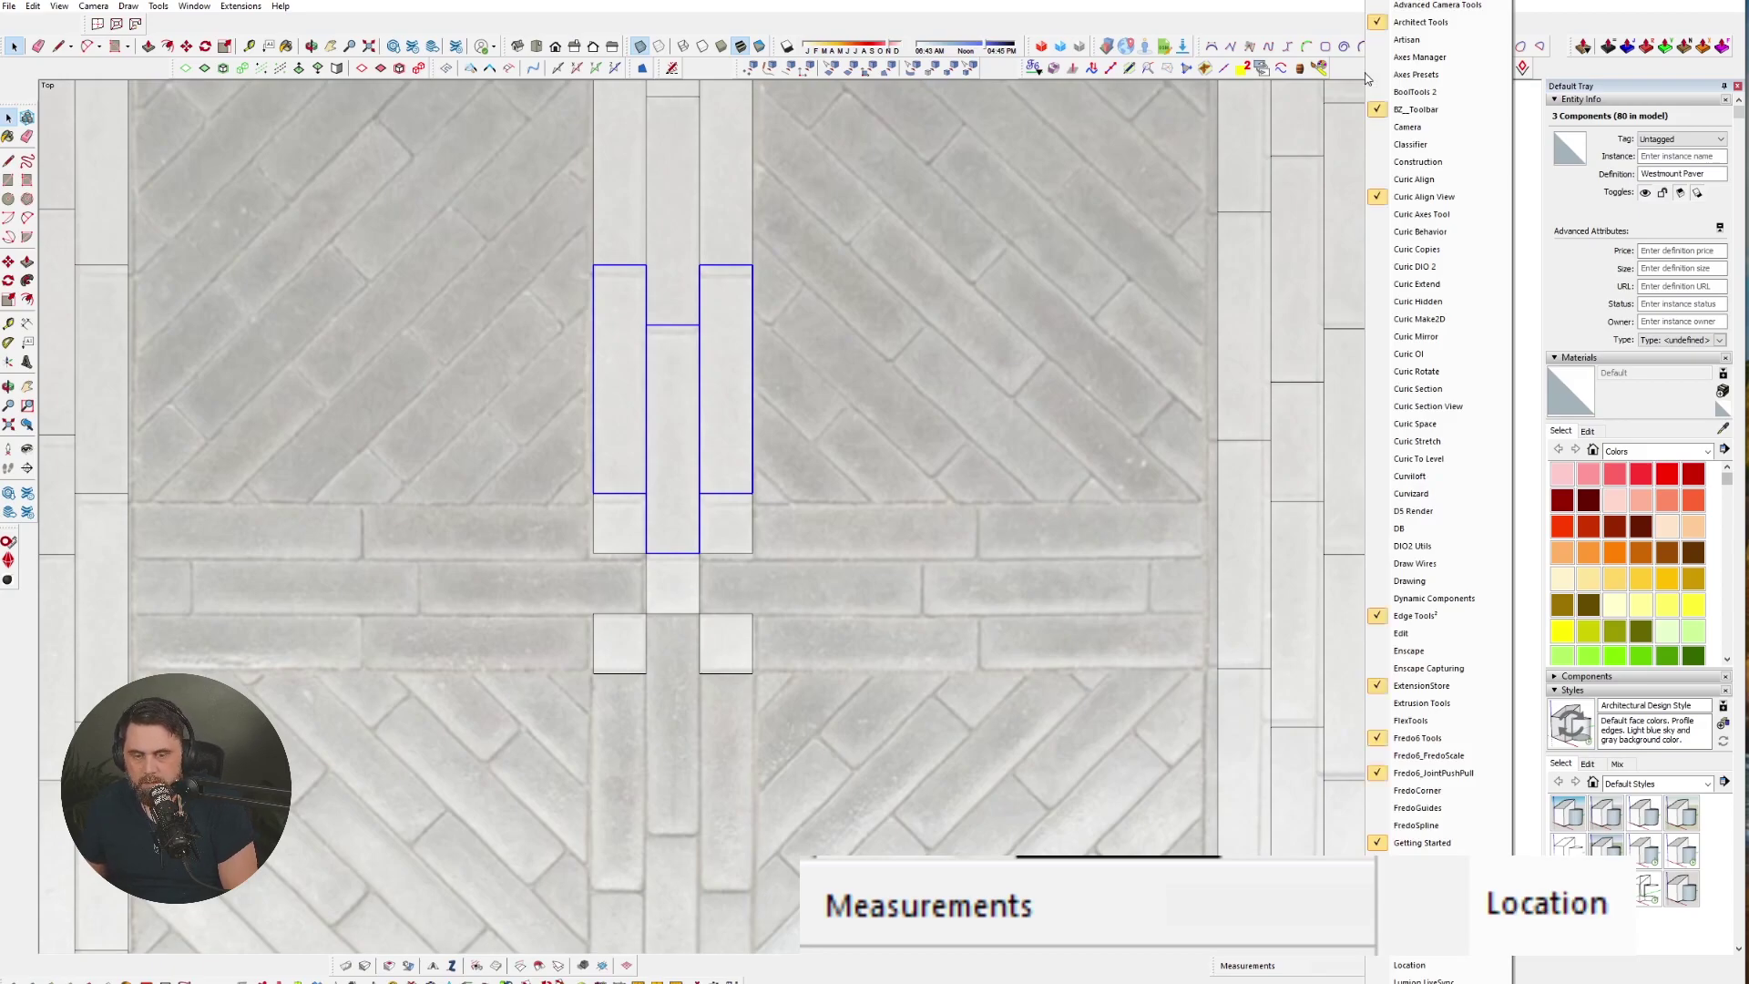
pyautogui.scroll(-6, 1440, 714)
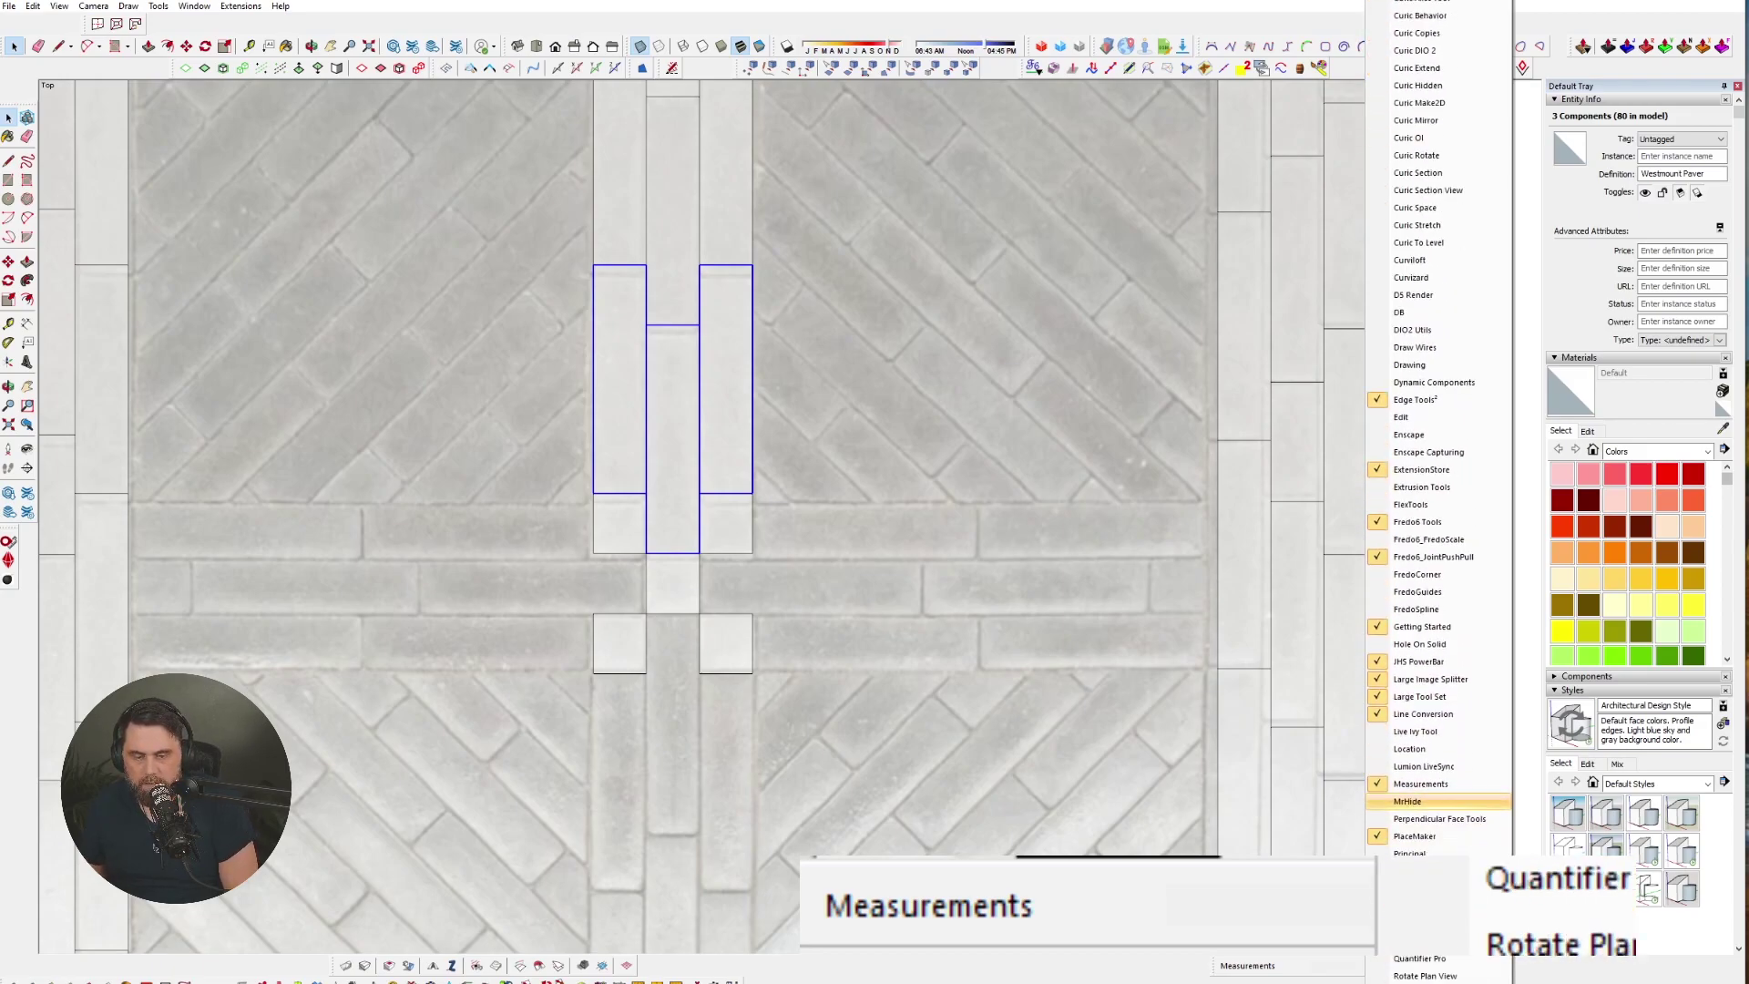
pyautogui.scroll(-8, 1439, 714)
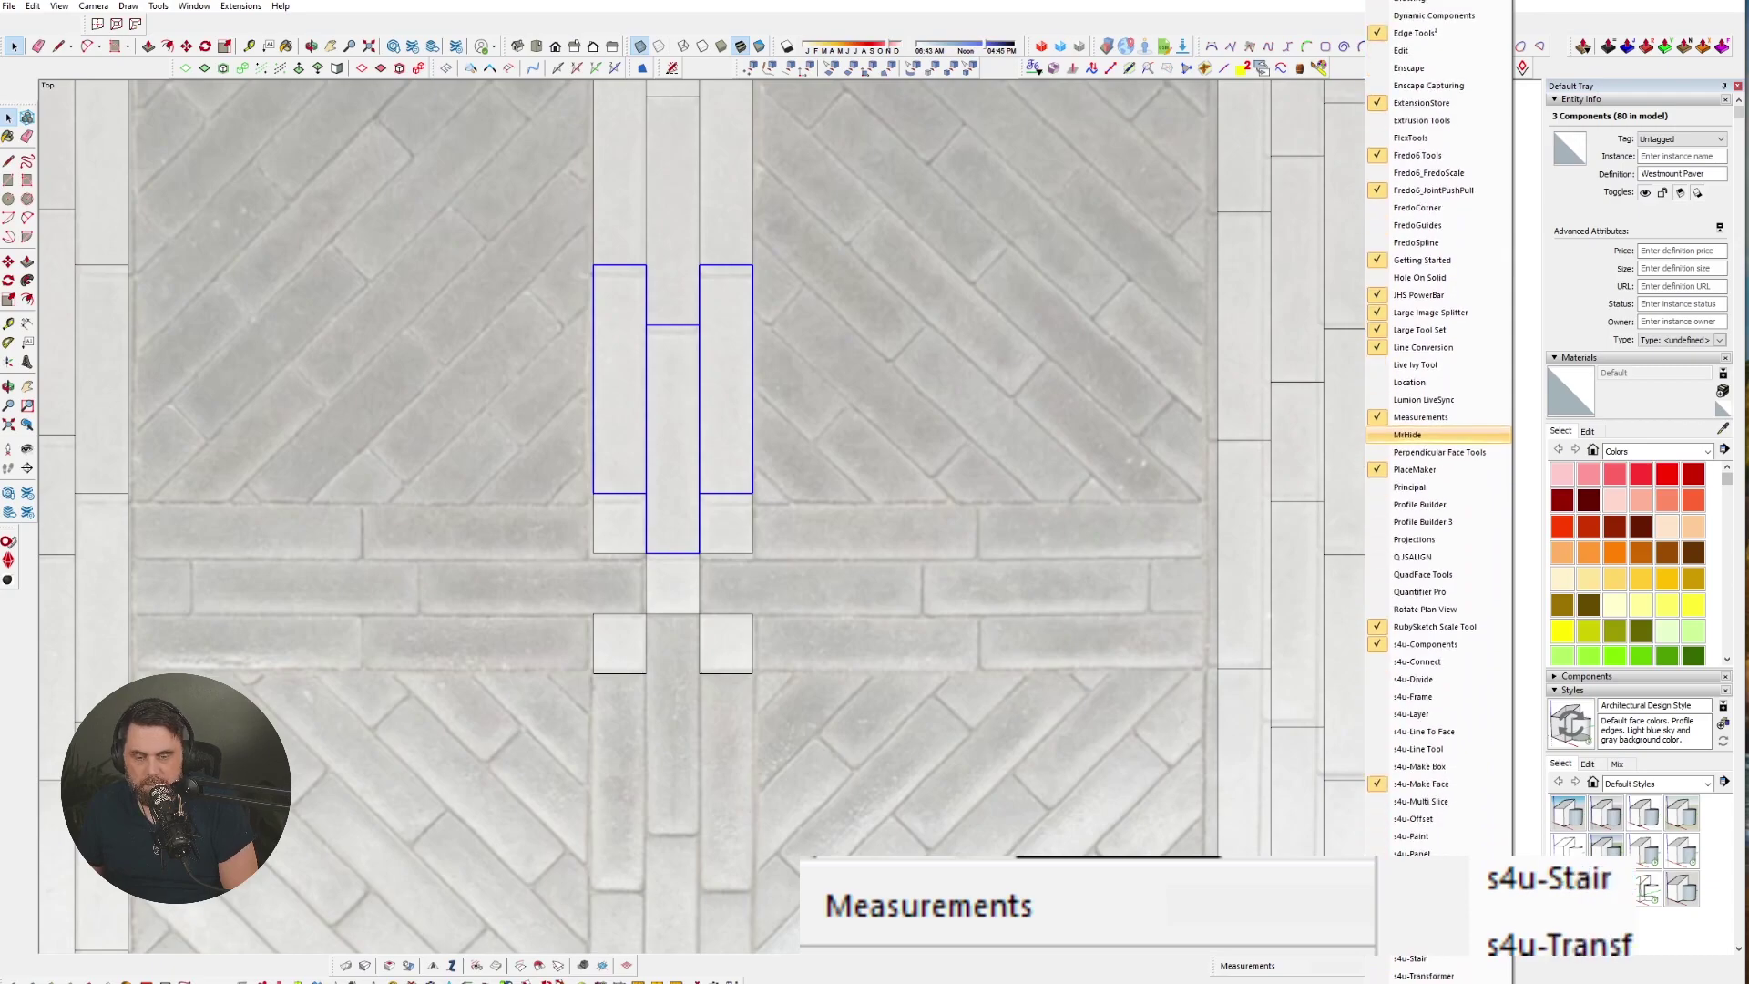
pyautogui.scroll(-1, 1440, 714)
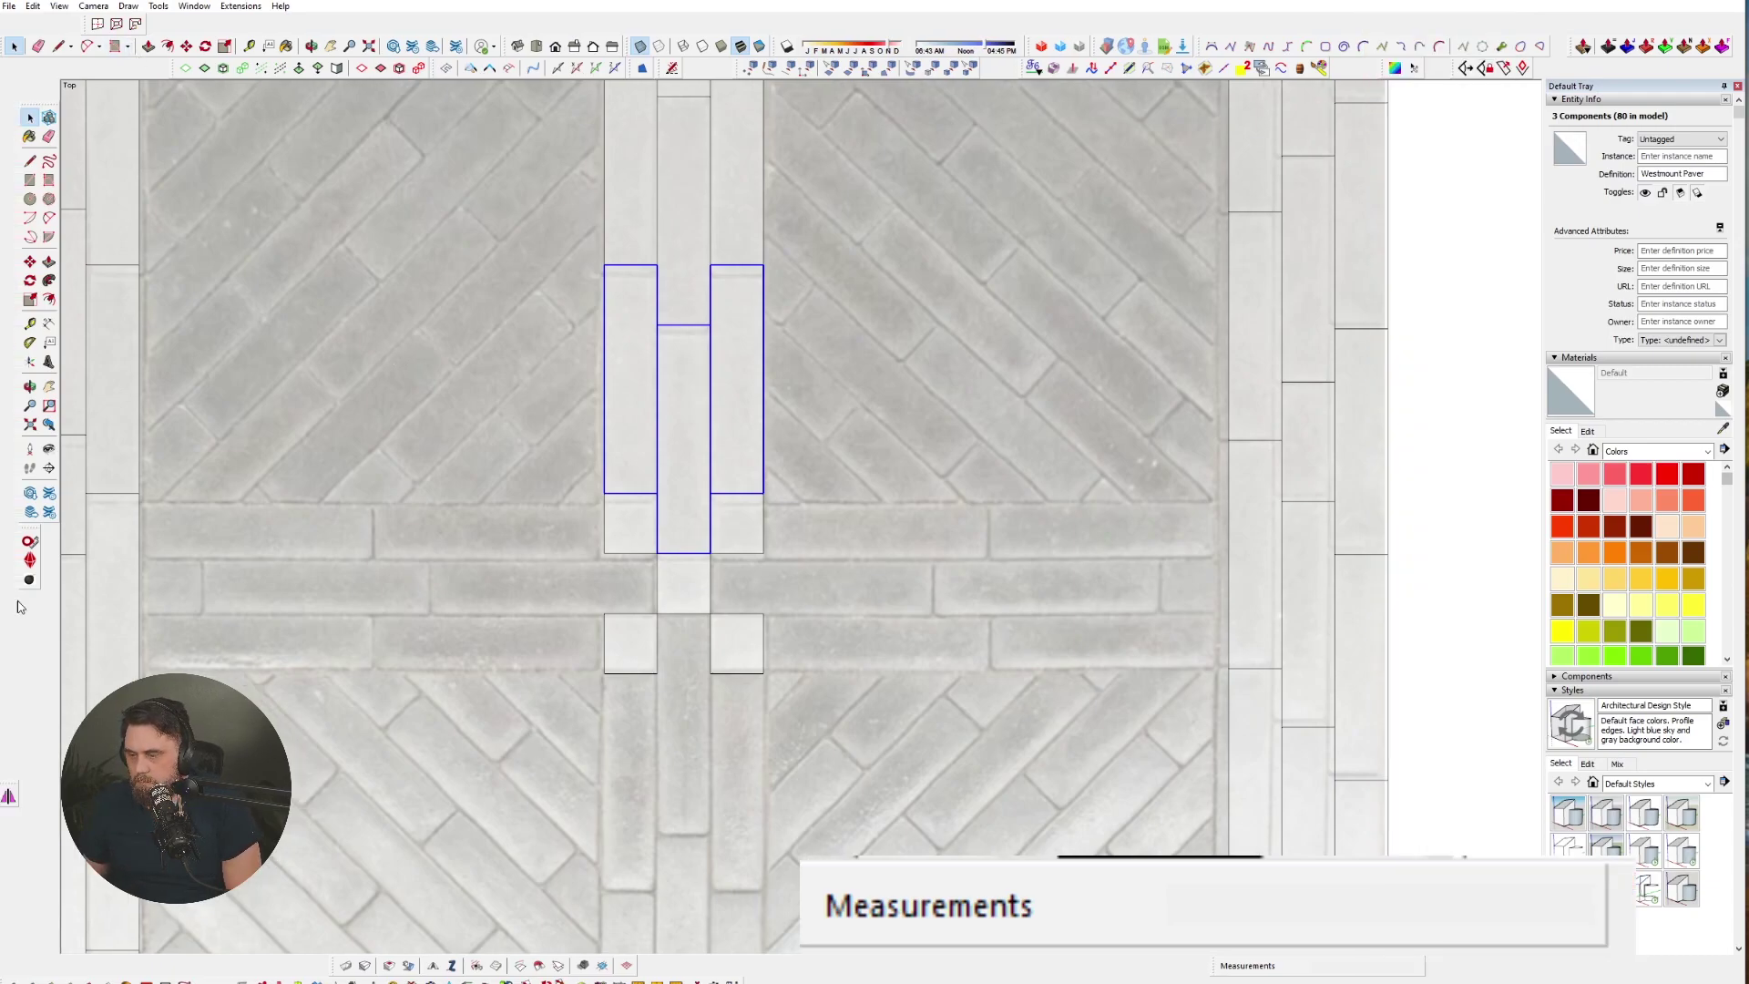
pyautogui.moveTo(15, 782); pyautogui.dragTo(961, 127)
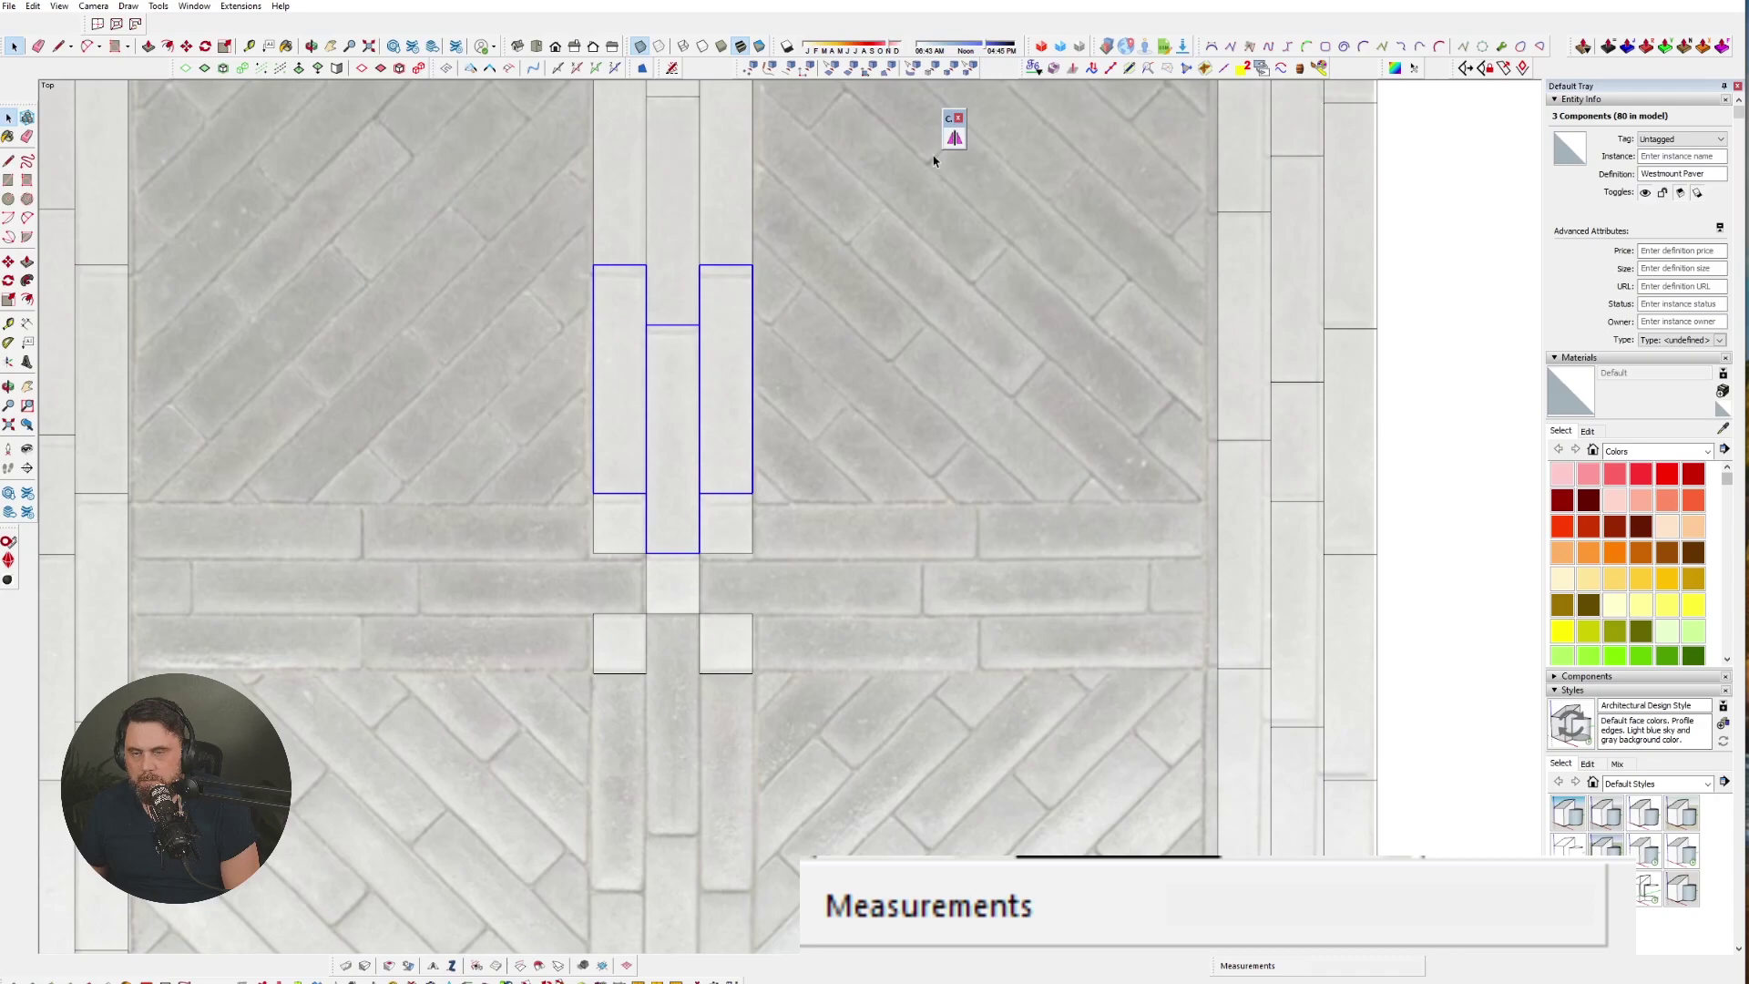
# - Try to mirror the seven pavers of the vertical strip above the centre piece sideways about the centre piece's right edge
pyautogui.scroll(-1, 676, 590)
pyautogui.keyDown('ctrl'); pyautogui.click(717, 289); pyautogui.keyUp('ctrl')
pyautogui.keyDown('ctrl'); pyautogui.click(688, 294); pyautogui.keyUp('ctrl')
pyautogui.keyDown('ctrl'); pyautogui.click(640, 269); pyautogui.keyUp('ctrl')
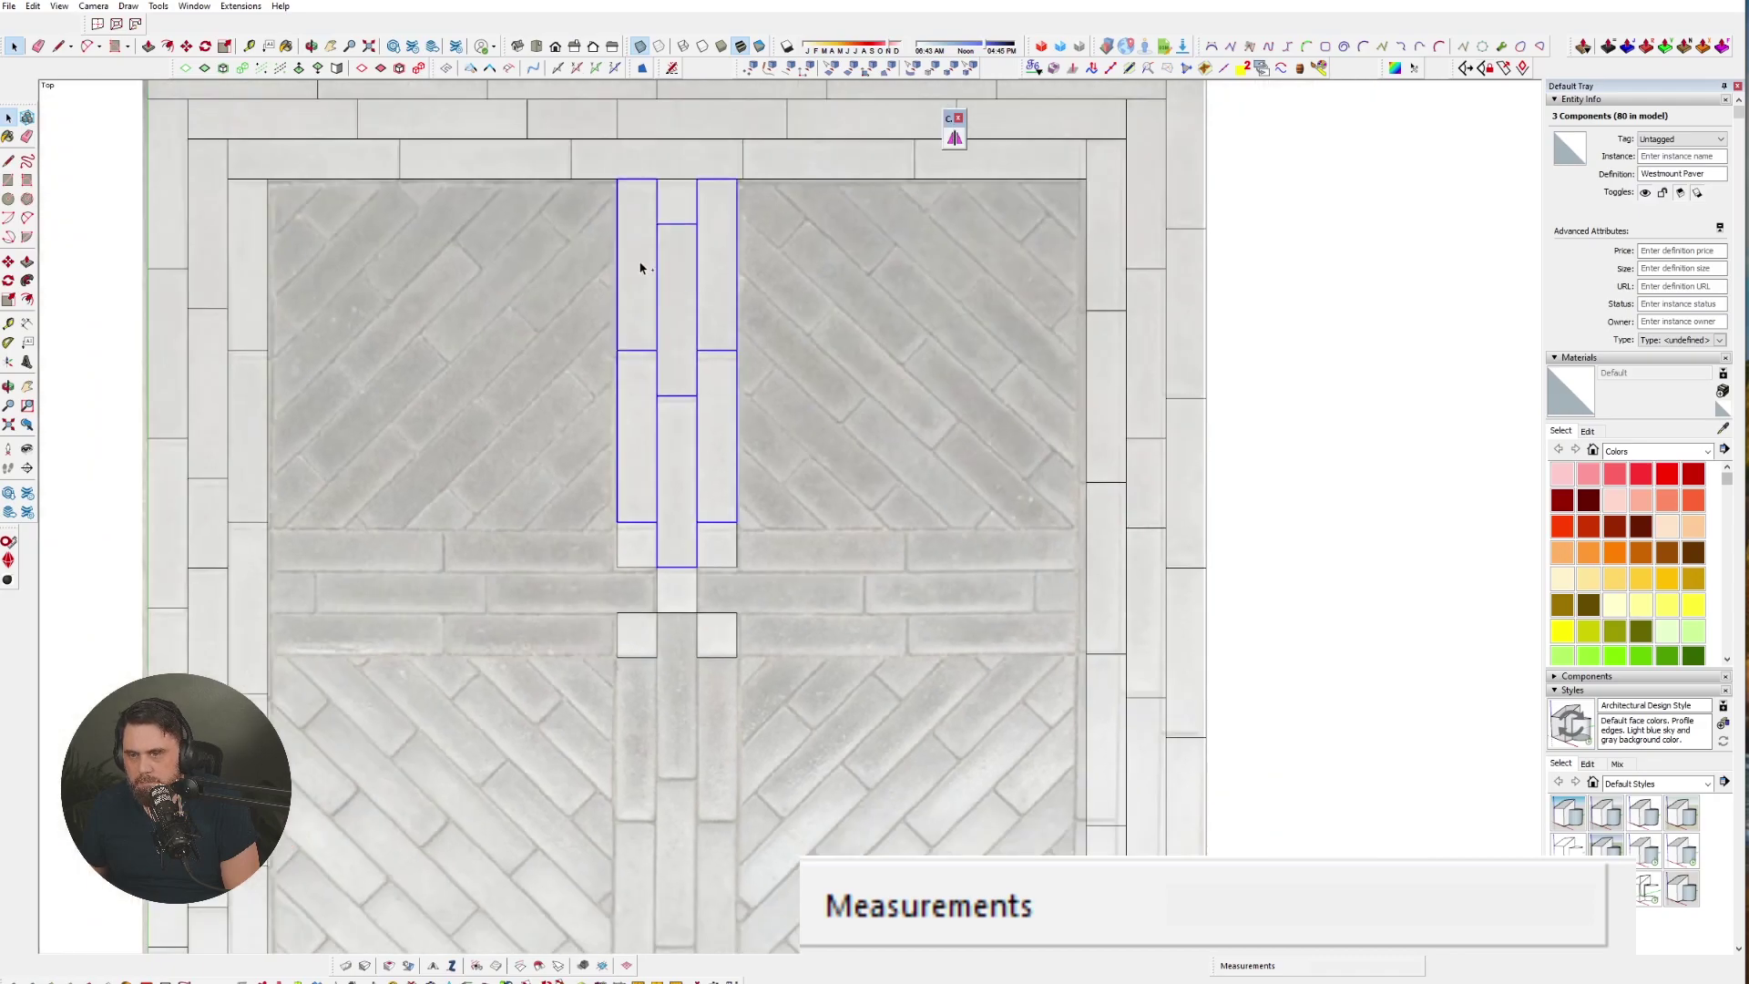
pyautogui.click(955, 139)
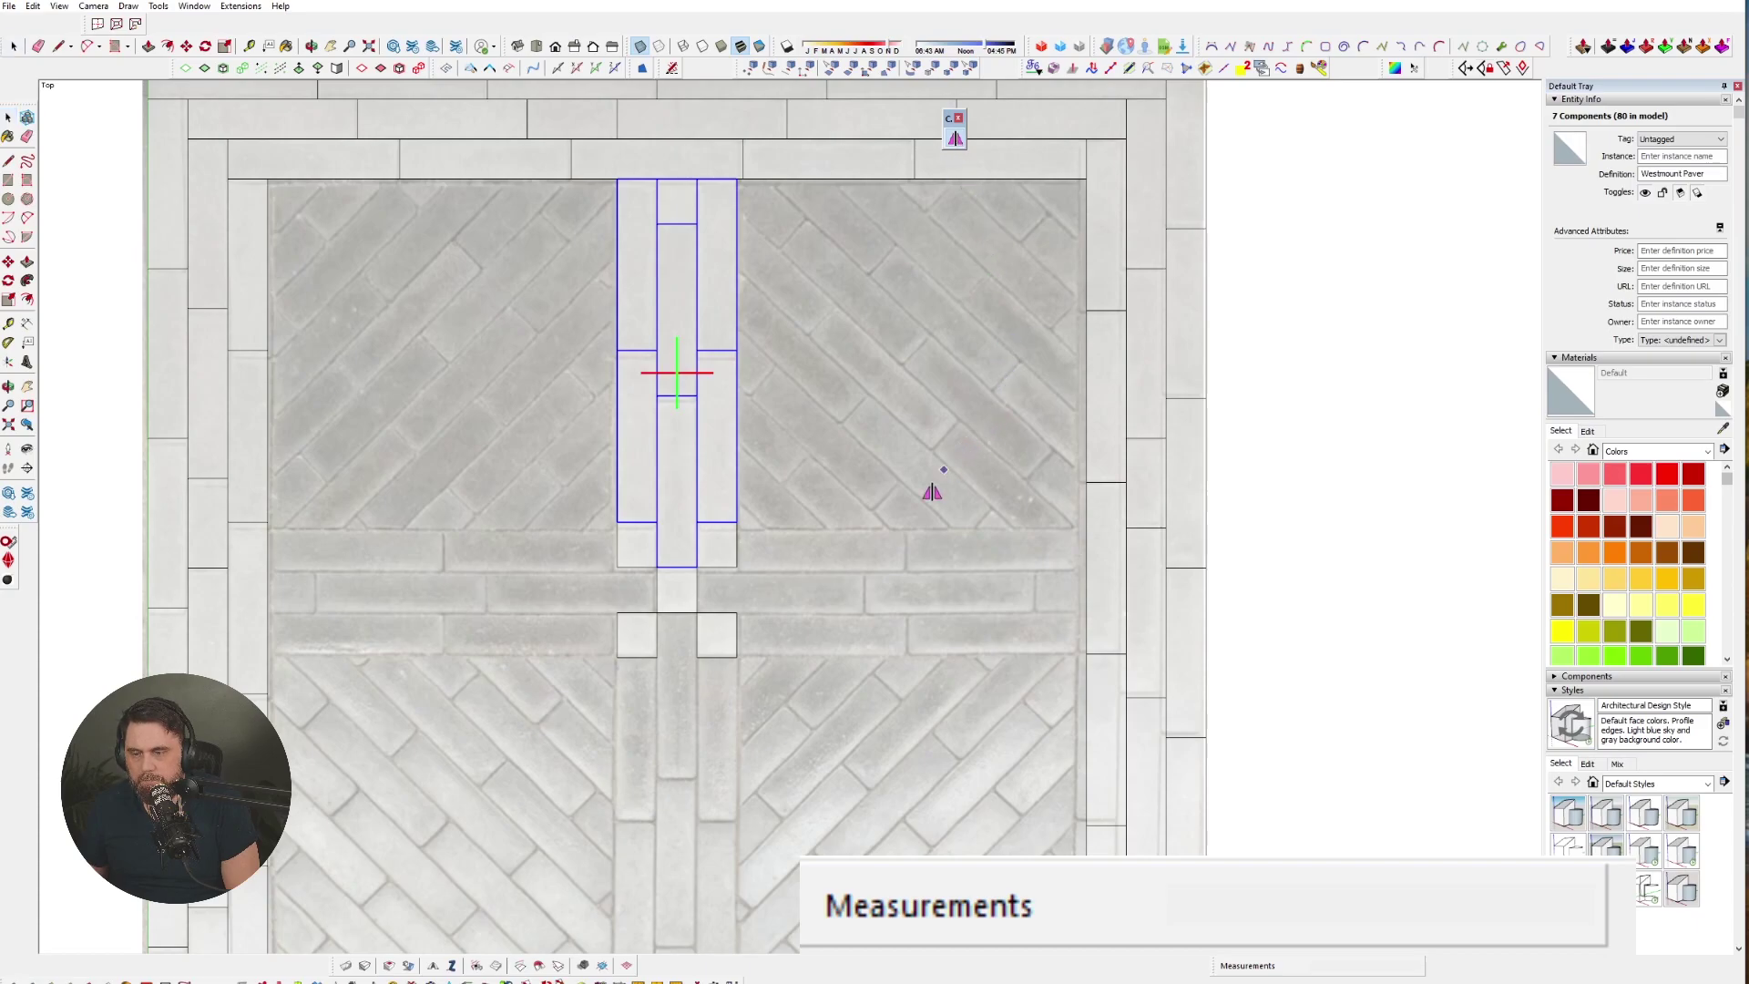
pyautogui.click(697, 612)
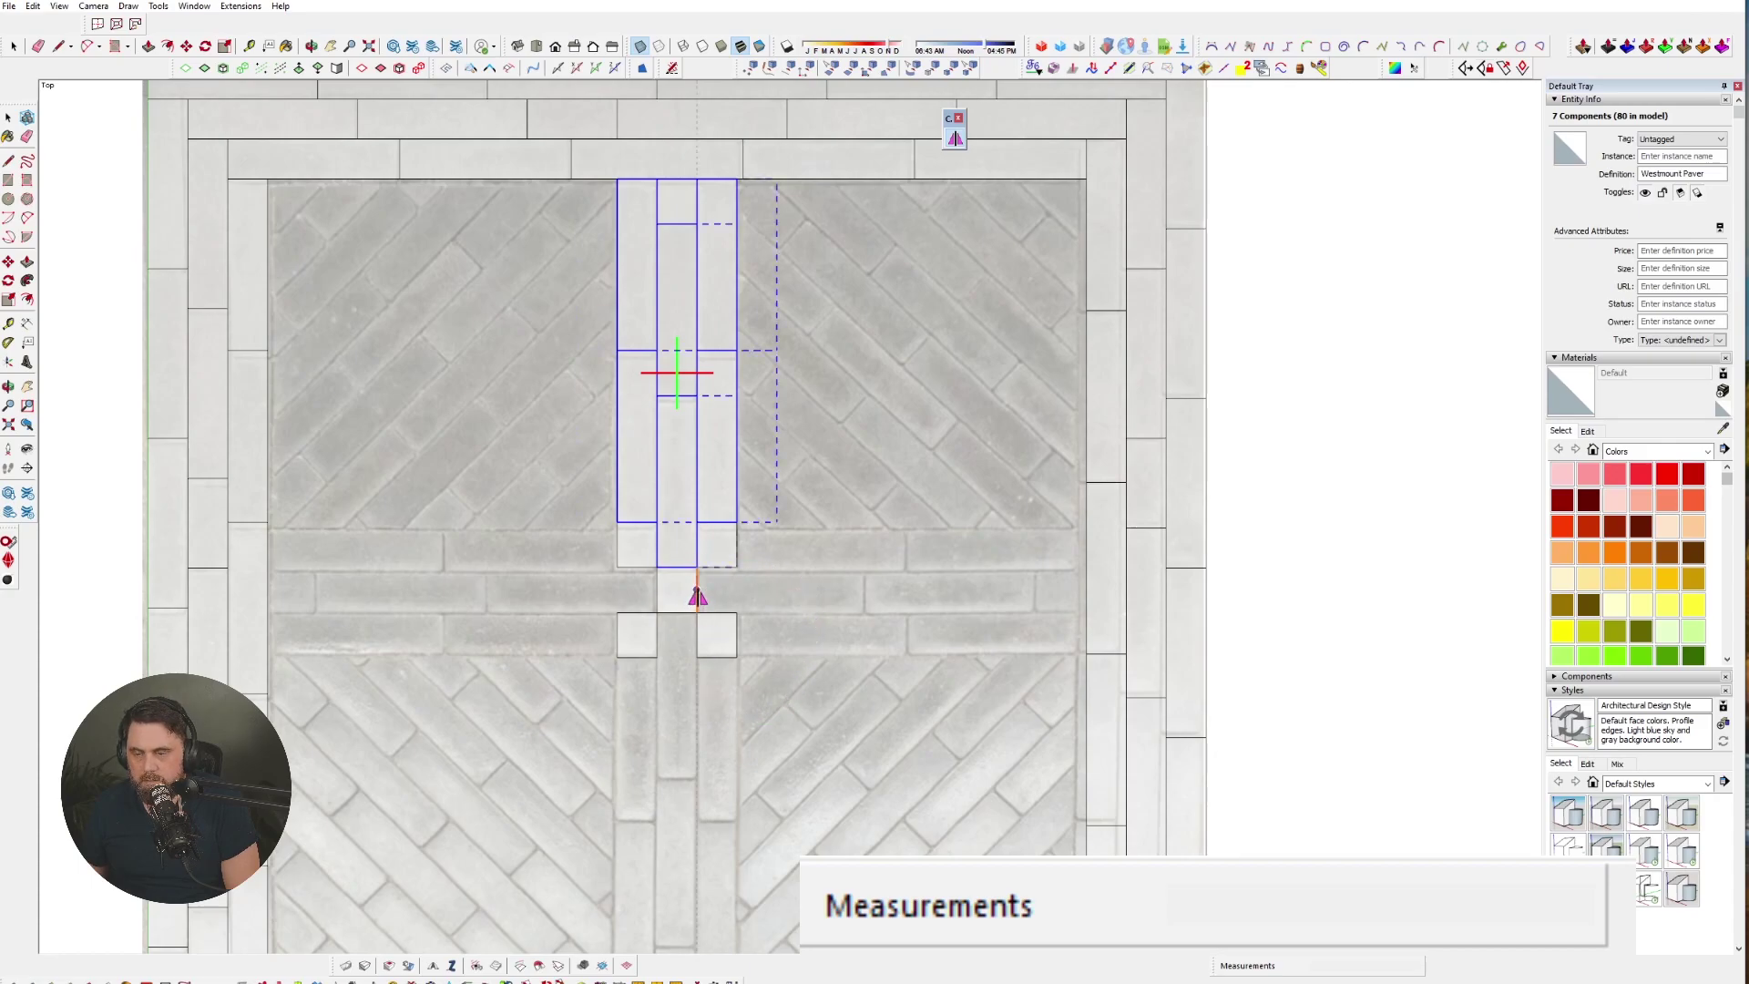
pyautogui.click(698, 594)
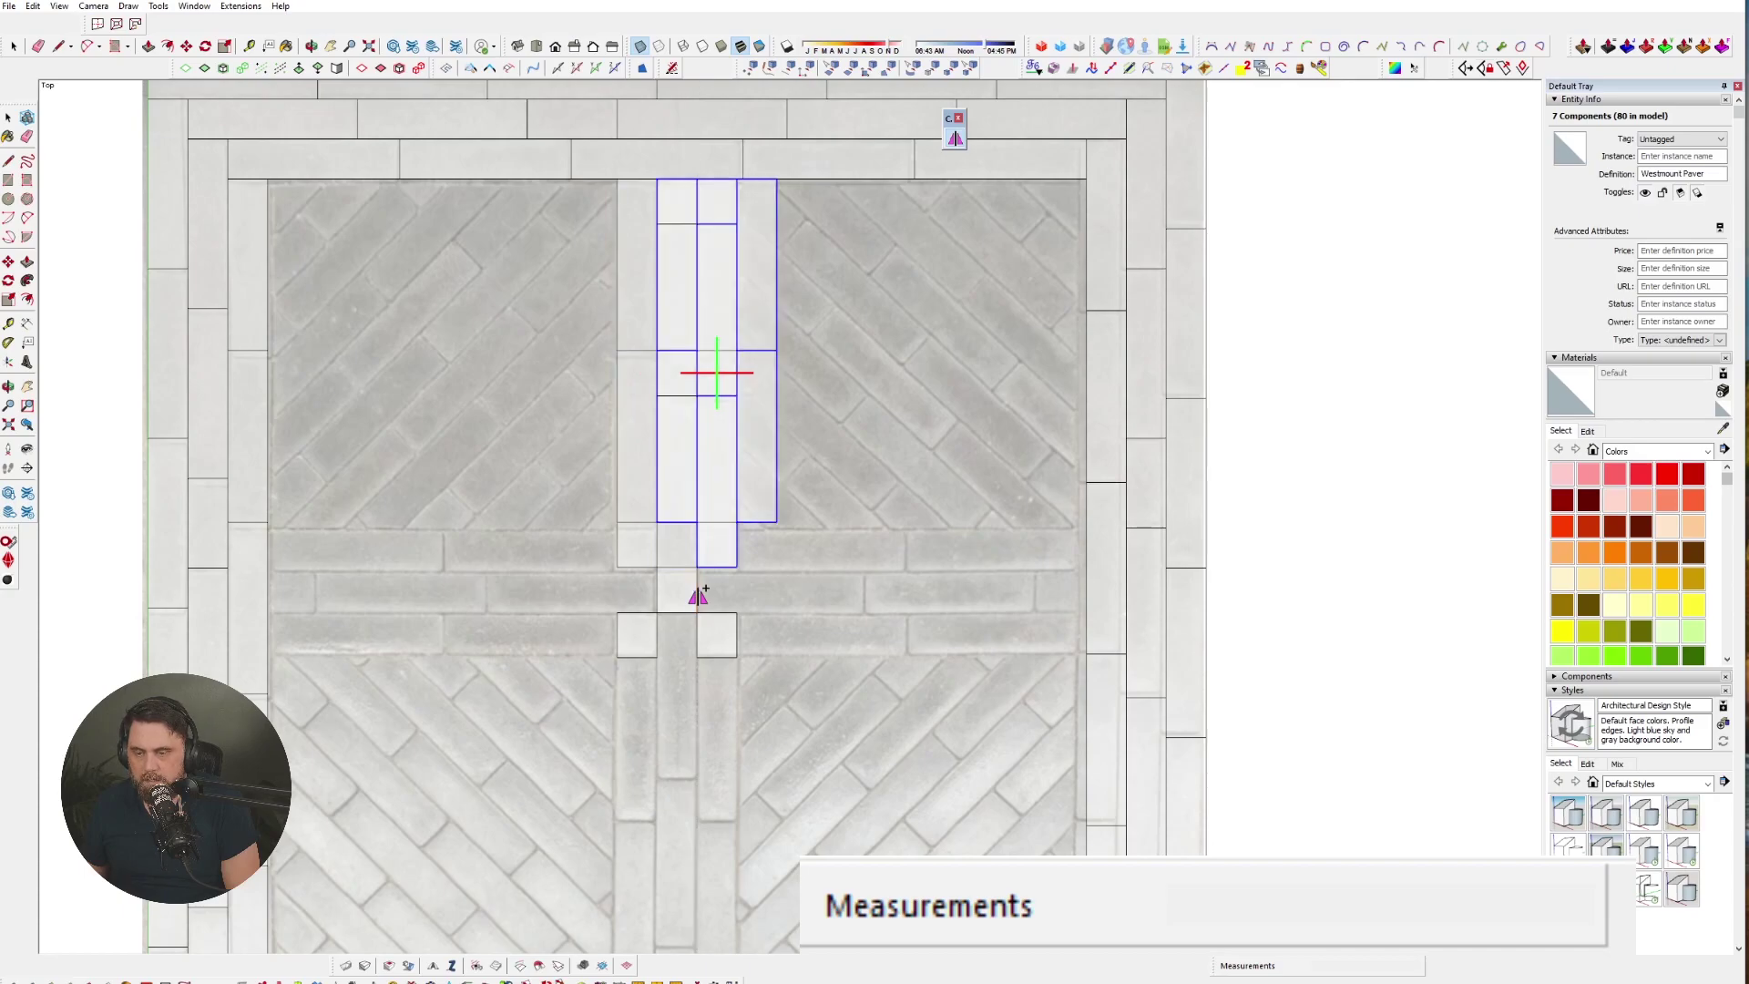
pyautogui.press('space')
# - Try to mirror the upper strip's seven pavers across the centre piece's horizontal midline without keeping the originals
pyautogui.click(712, 482)
pyautogui.keyDown('ctrl'); pyautogui.click(642, 410); pyautogui.keyUp('ctrl')
pyautogui.keyDown('ctrl'); pyautogui.click(635, 296); pyautogui.keyUp('ctrl')
pyautogui.keyDown('ctrl'); pyautogui.click(675, 262); pyautogui.keyUp('ctrl')
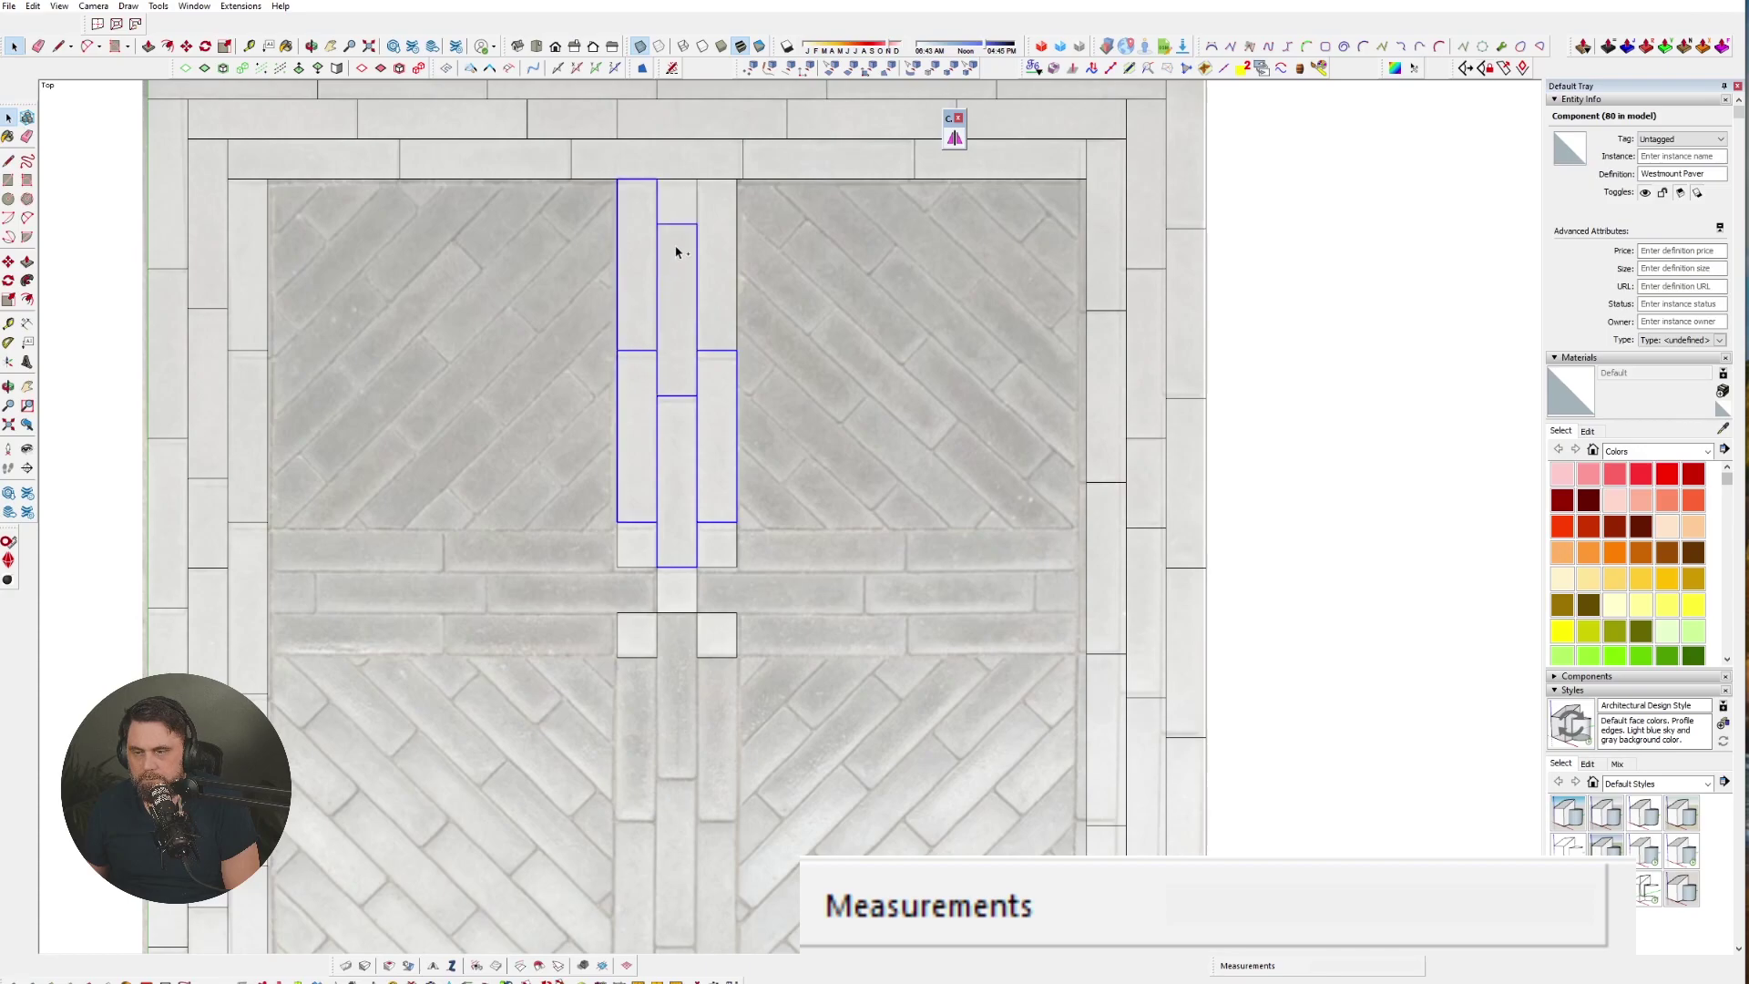
pyautogui.keyDown('ctrl'); pyautogui.click(715, 233); pyautogui.keyUp('ctrl')
pyautogui.click(954, 137)
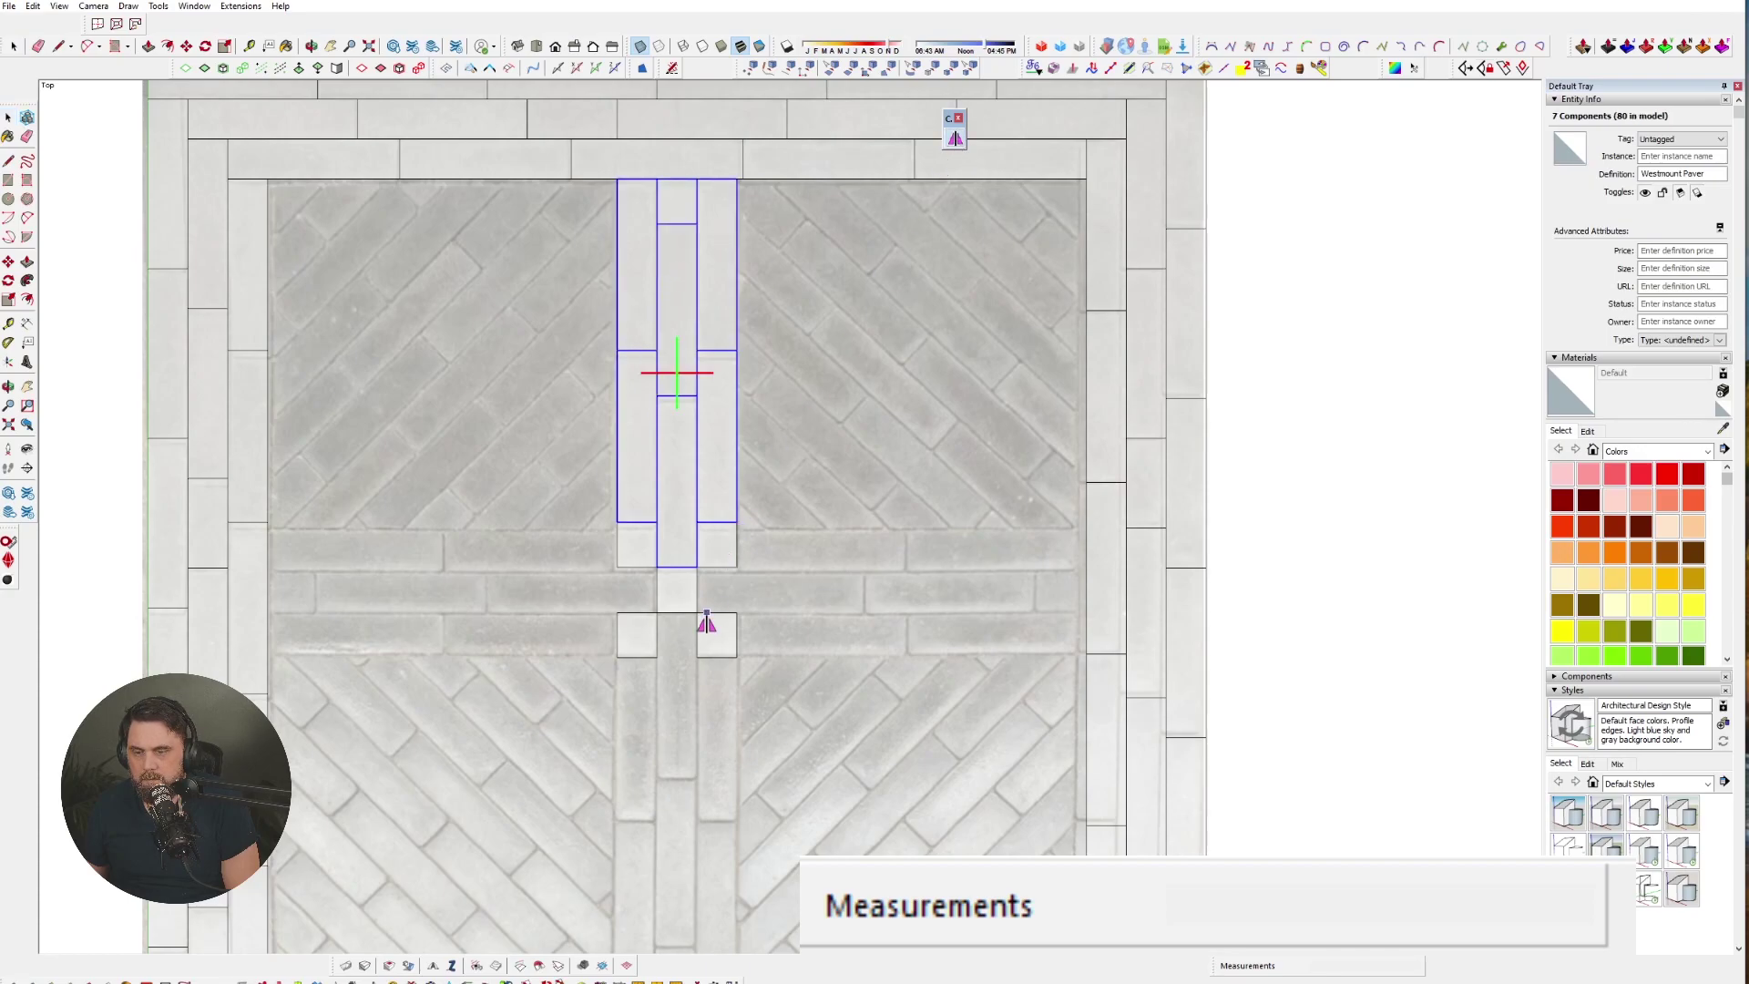
pyautogui.click(697, 591)
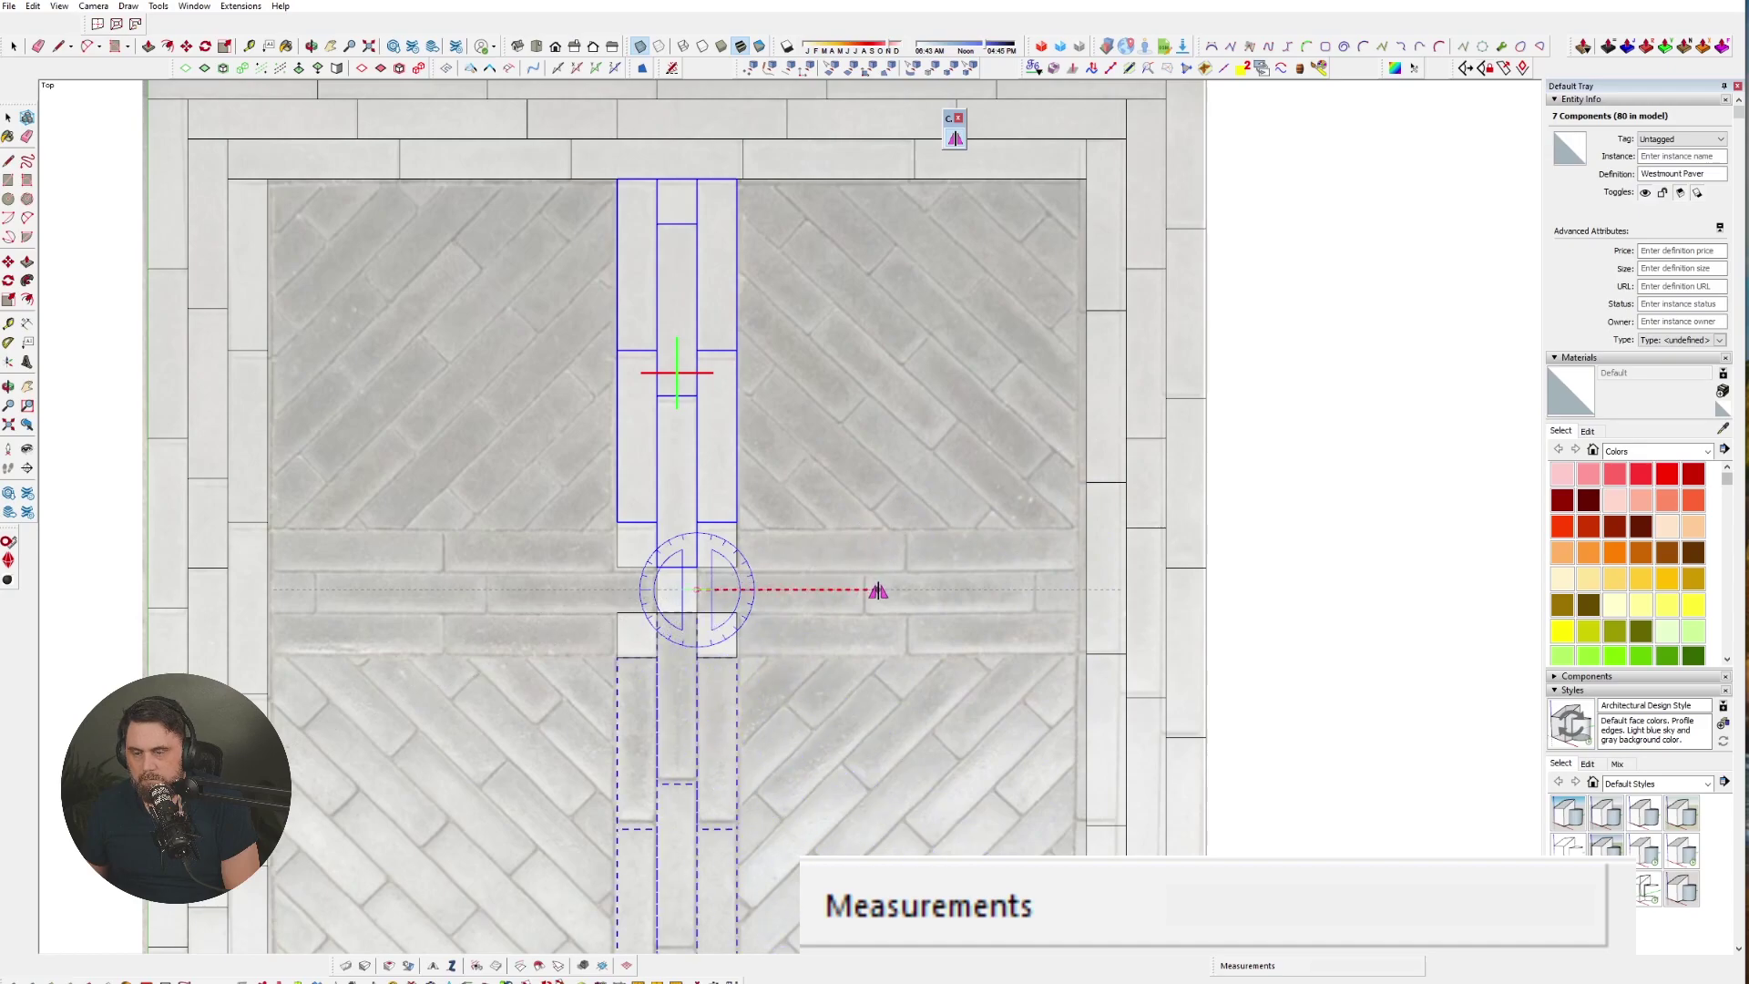
pyautogui.click(880, 591)
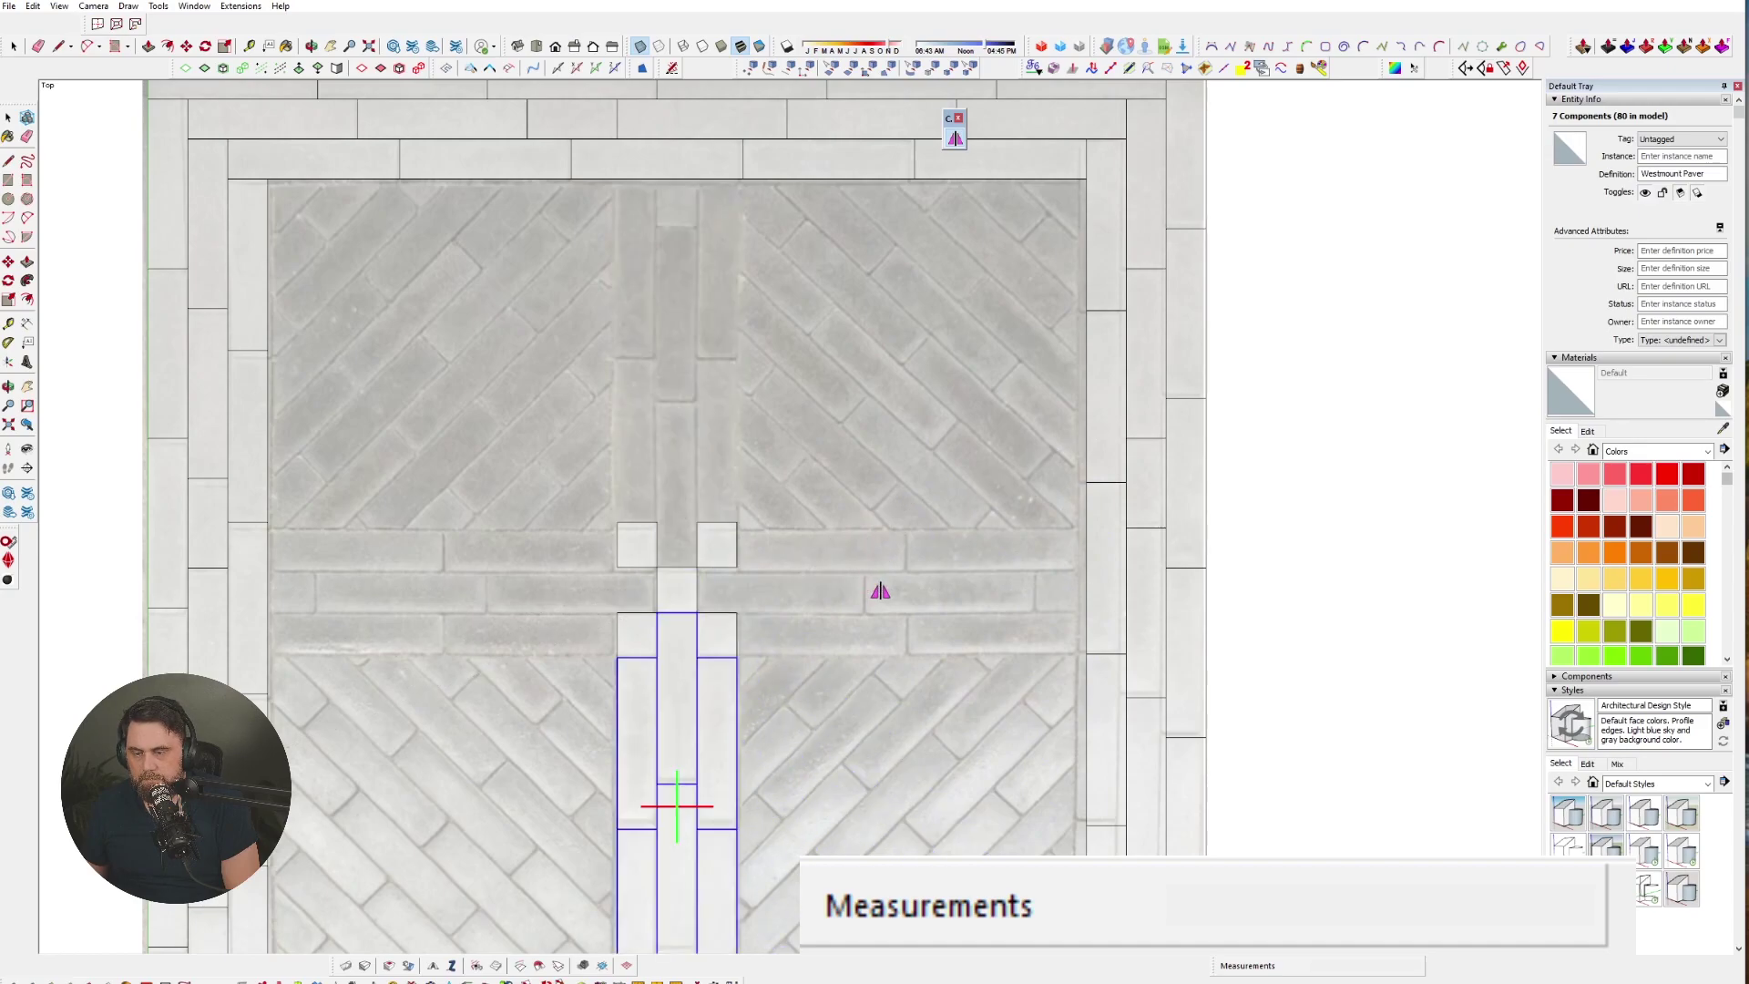
pyautogui.press('space')
# - Mirror the upper strip's seven pavers as a copy across the centre piece's horizontal midline to form the lower strip
pyautogui.click(712, 455)
pyautogui.keyDown('shift'); pyautogui.click(676, 437); pyautogui.keyUp('shift')
pyautogui.keyDown('shift'); pyautogui.click(647, 415); pyautogui.keyUp('shift')
pyautogui.keyDown('shift'); pyautogui.click(642, 319); pyautogui.keyUp('shift')
pyautogui.keyDown('shift'); pyautogui.click(667, 310); pyautogui.keyUp('shift')
pyautogui.keyDown('shift'); pyautogui.click(720, 234); pyautogui.keyUp('shift')
pyautogui.keyDown('shift'); pyautogui.click(675, 210); pyautogui.keyUp('shift')
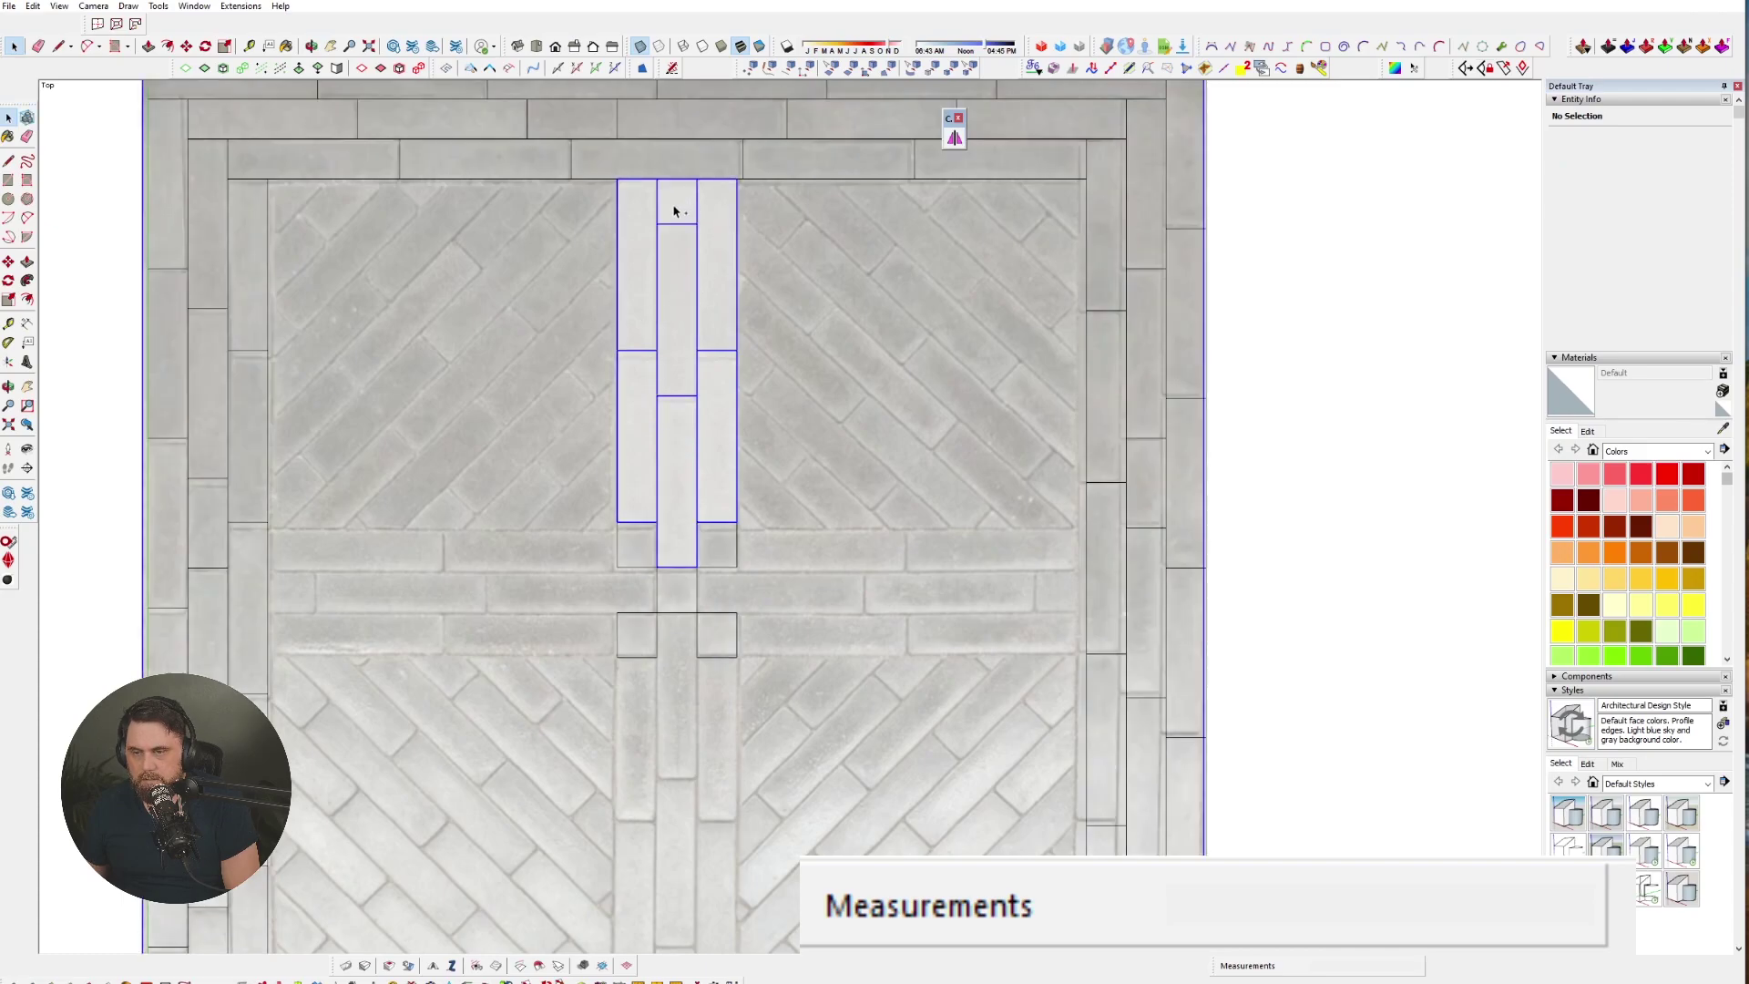
pyautogui.click(954, 138)
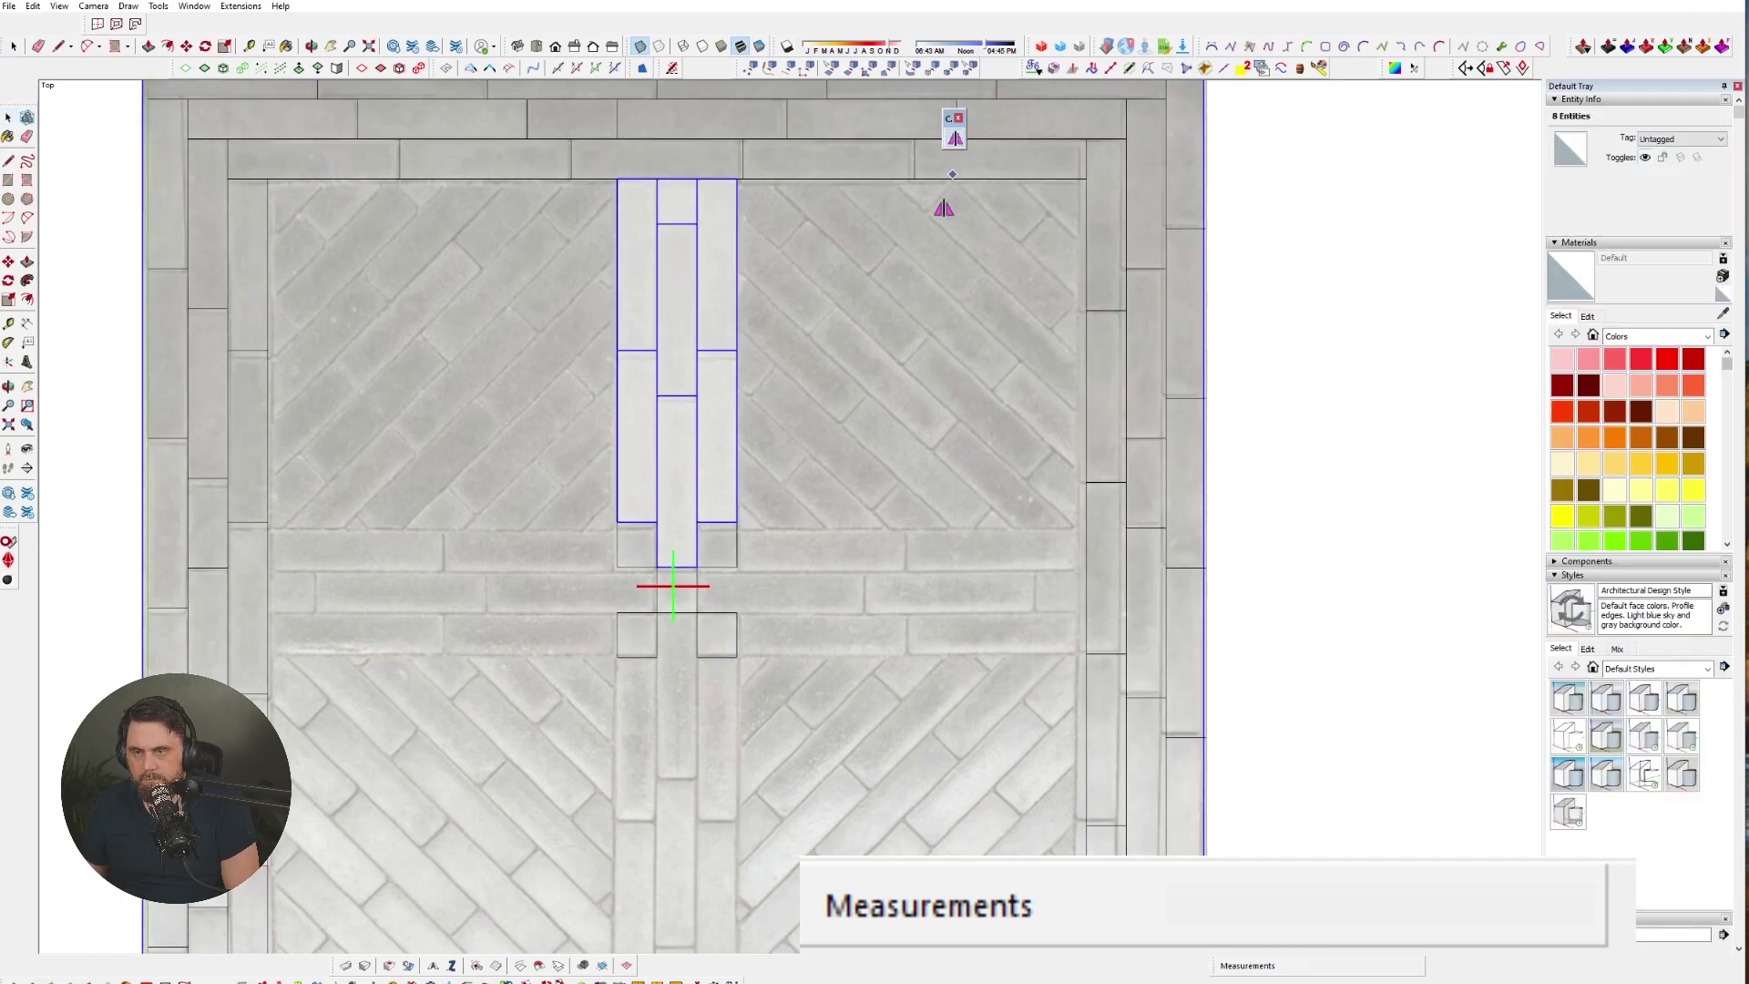
pyautogui.click(698, 590)
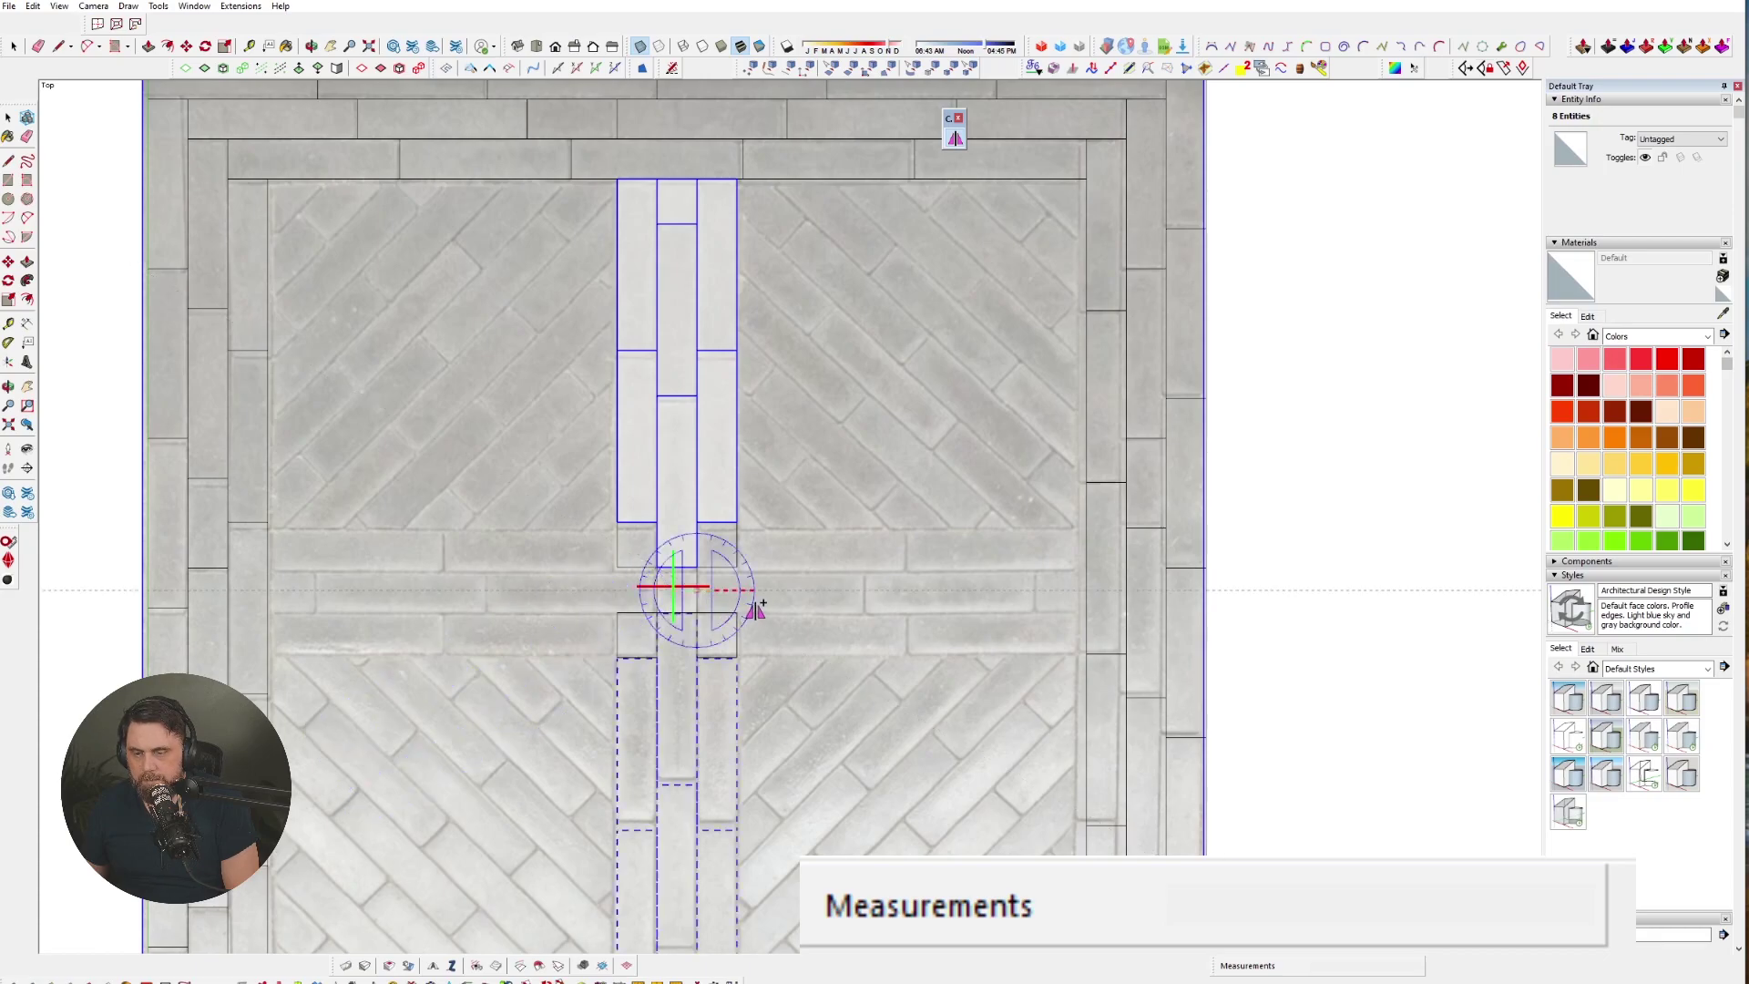
pyautogui.click(1069, 598)
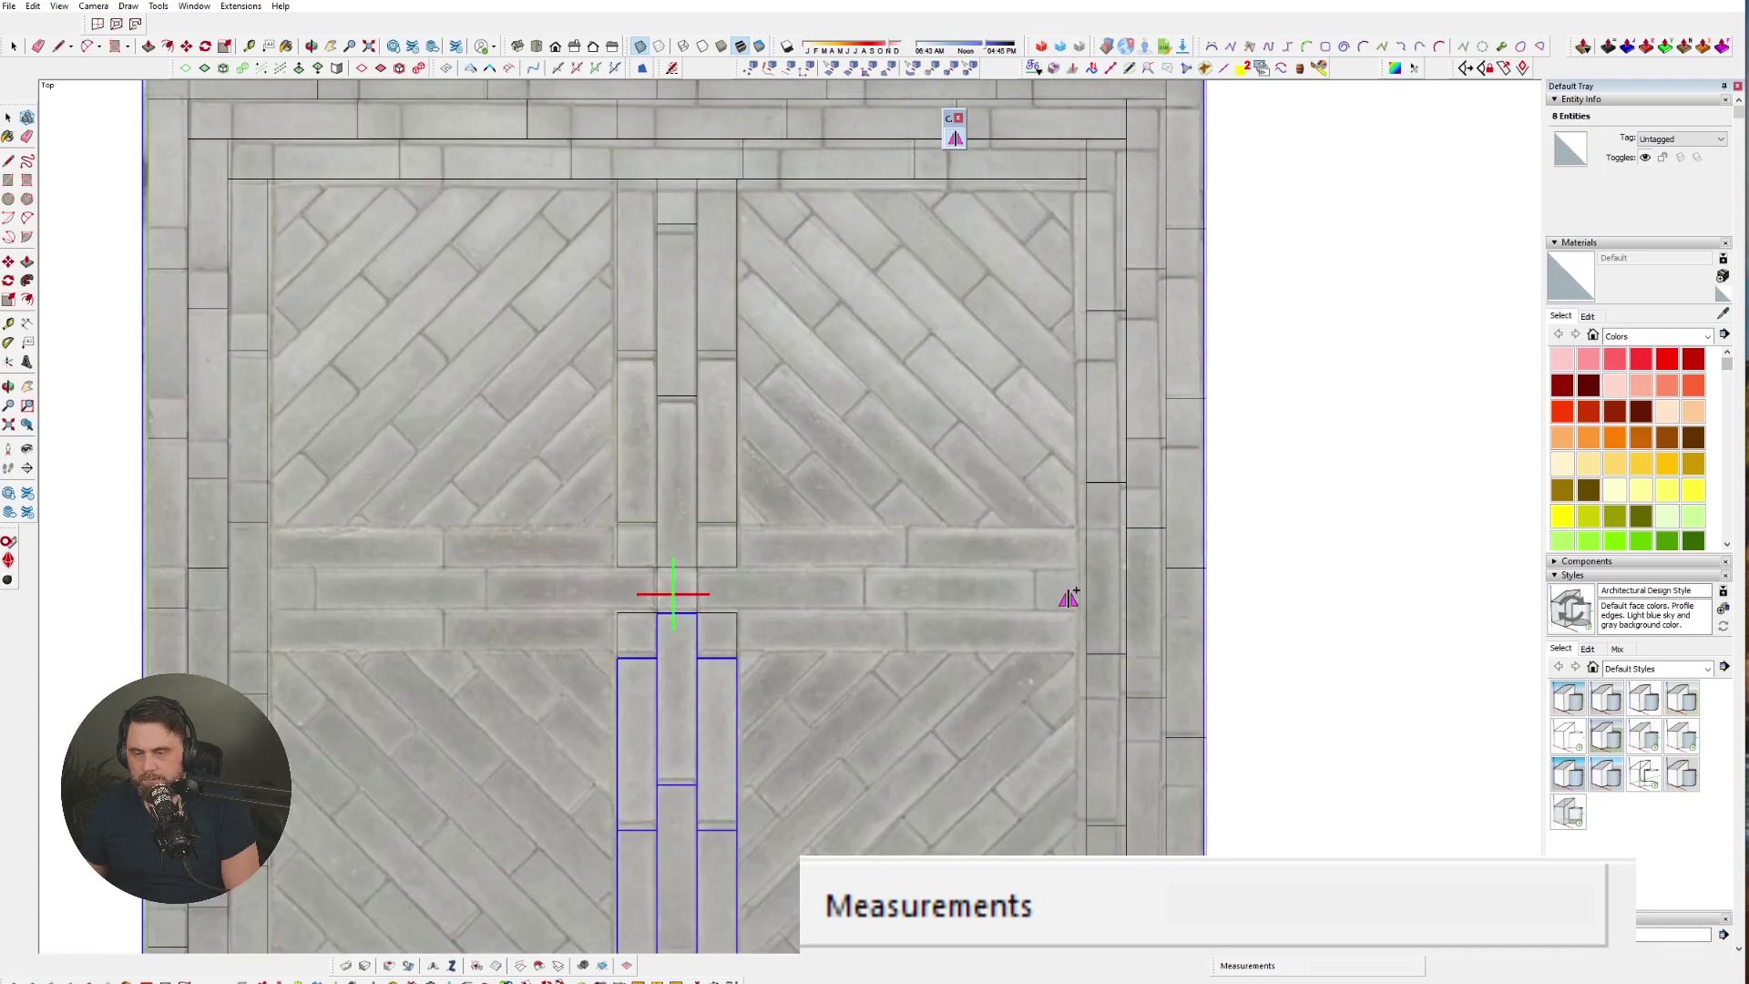
pyautogui.press('space')
# - Move the lower strip's seven pavers and two short side pavers up together until their lower ends meet the border's inner edge
pyautogui.scroll(3, 722, 507)
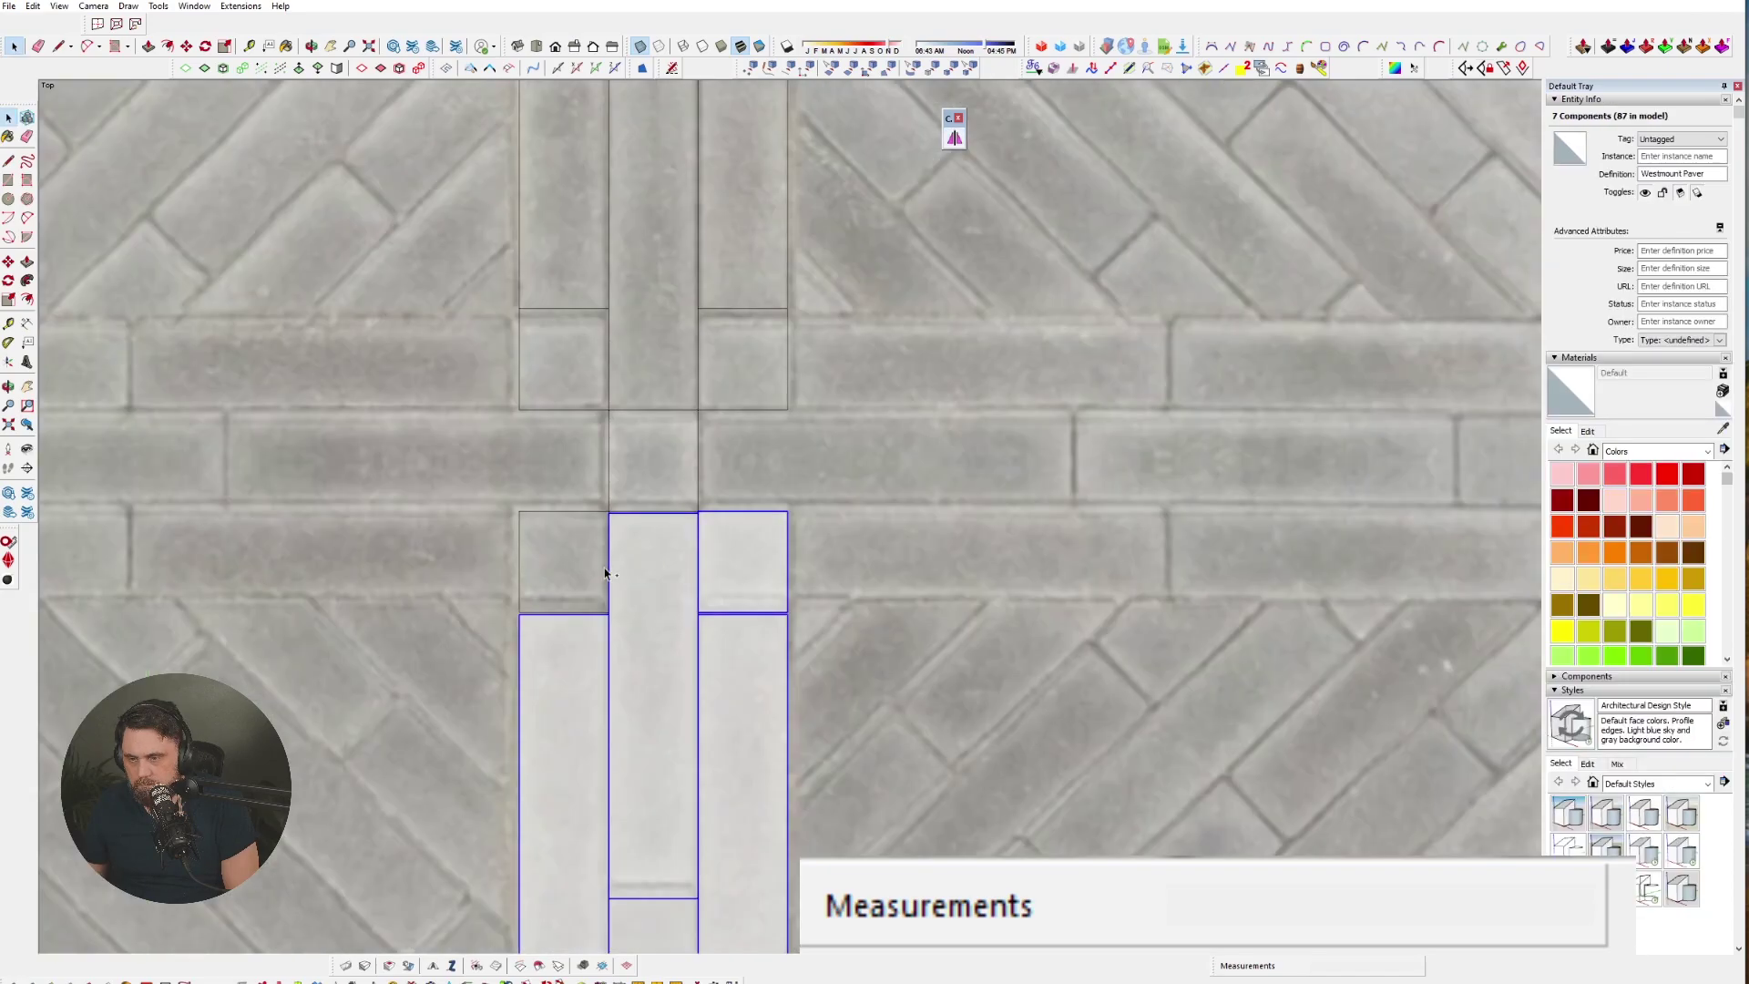
pyautogui.scroll(-5, 729, 476)
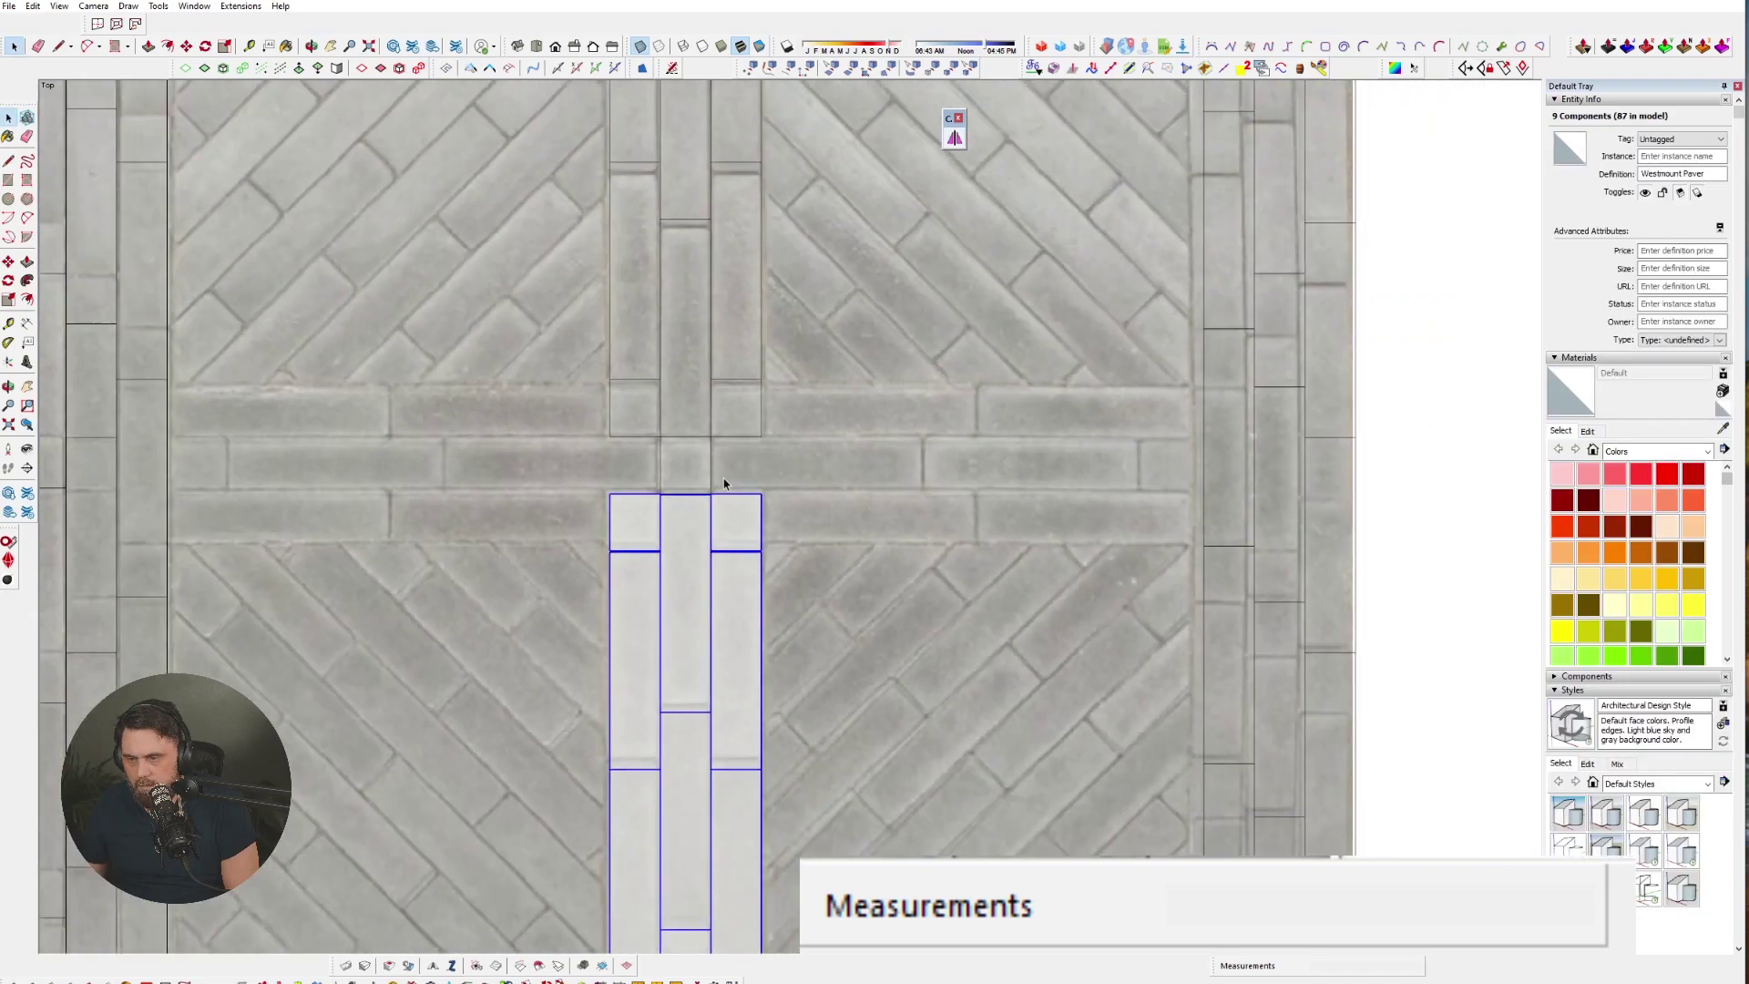
pyautogui.scroll(5, 731, 745)
pyautogui.scroll(2, 729, 740)
pyautogui.press('m')
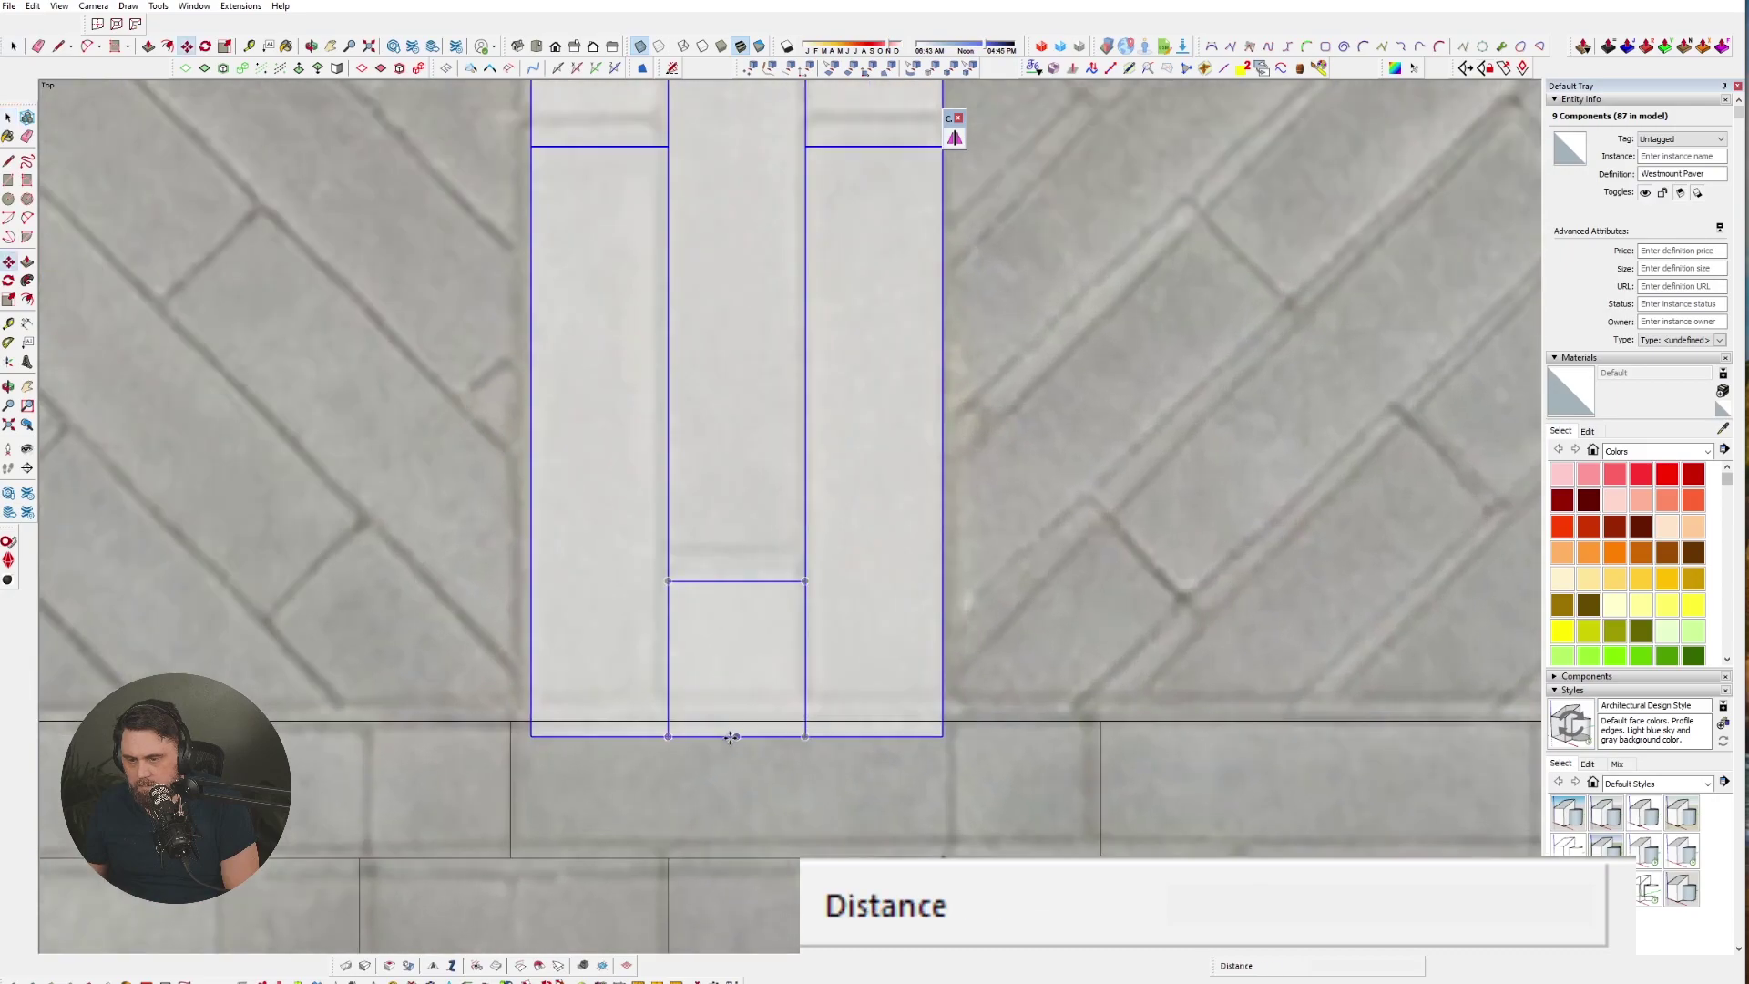
pyautogui.scroll(-3, 704, 795)
pyautogui.scroll(-3, 705, 796)
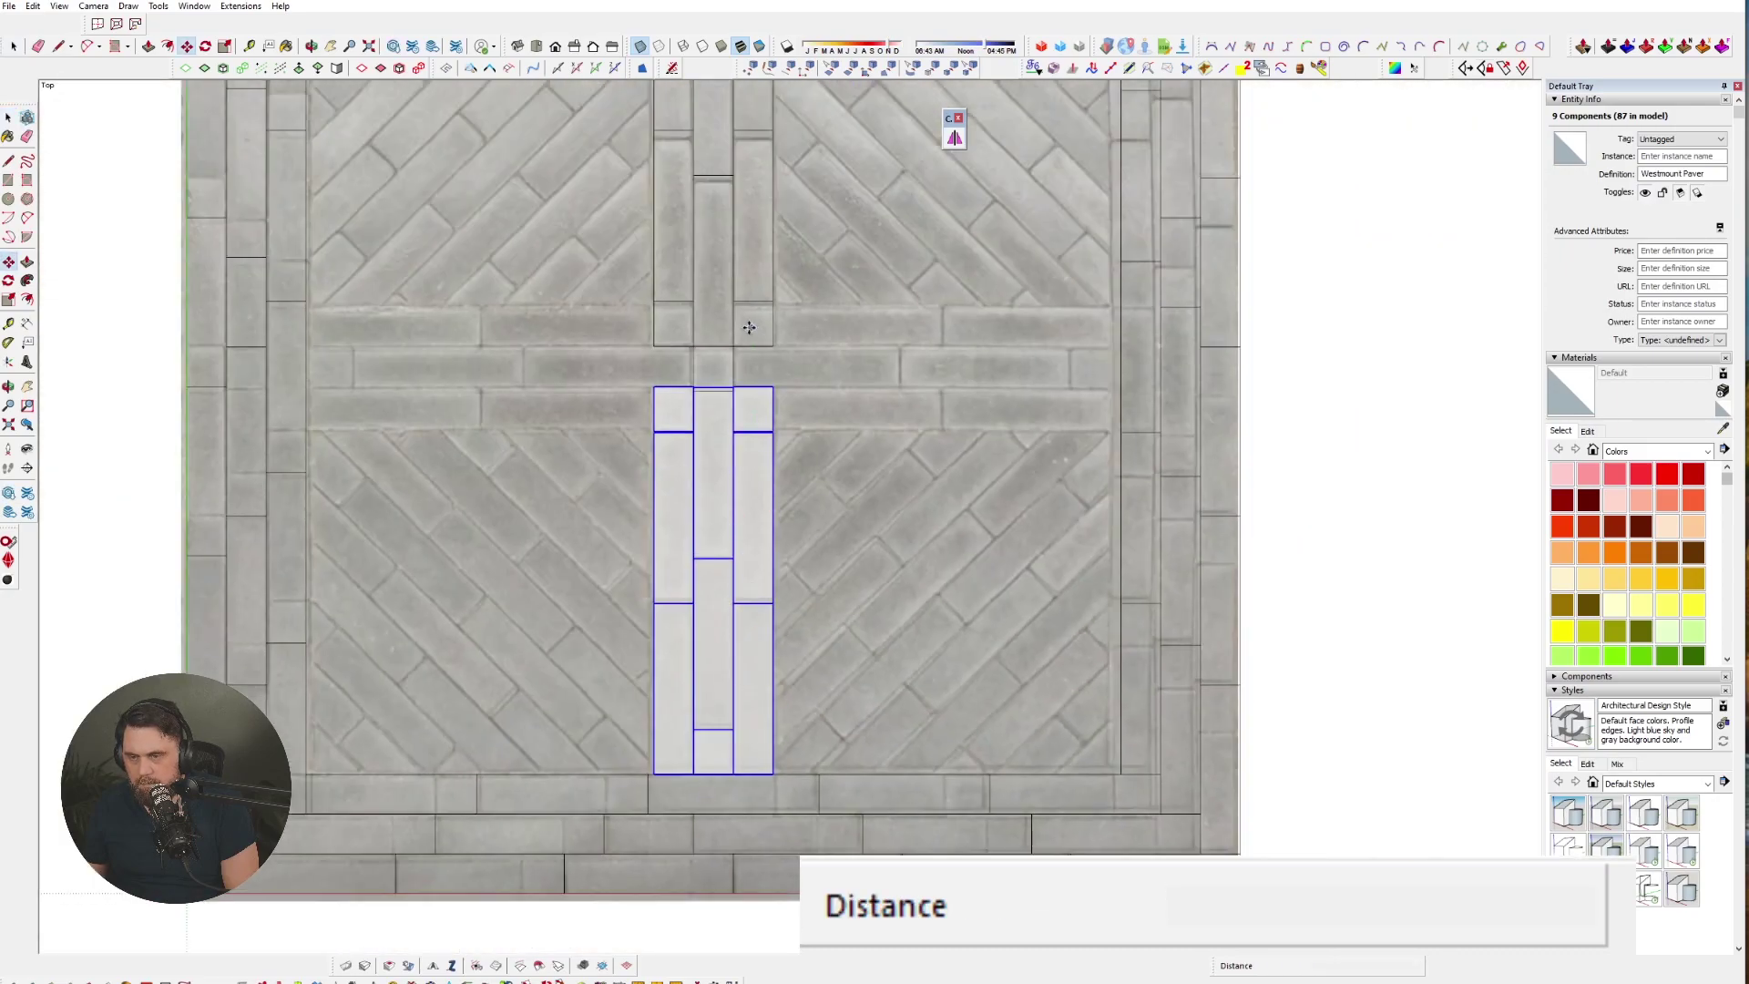
pyautogui.scroll(5, 747, 346)
pyautogui.scroll(-2, 721, 568)
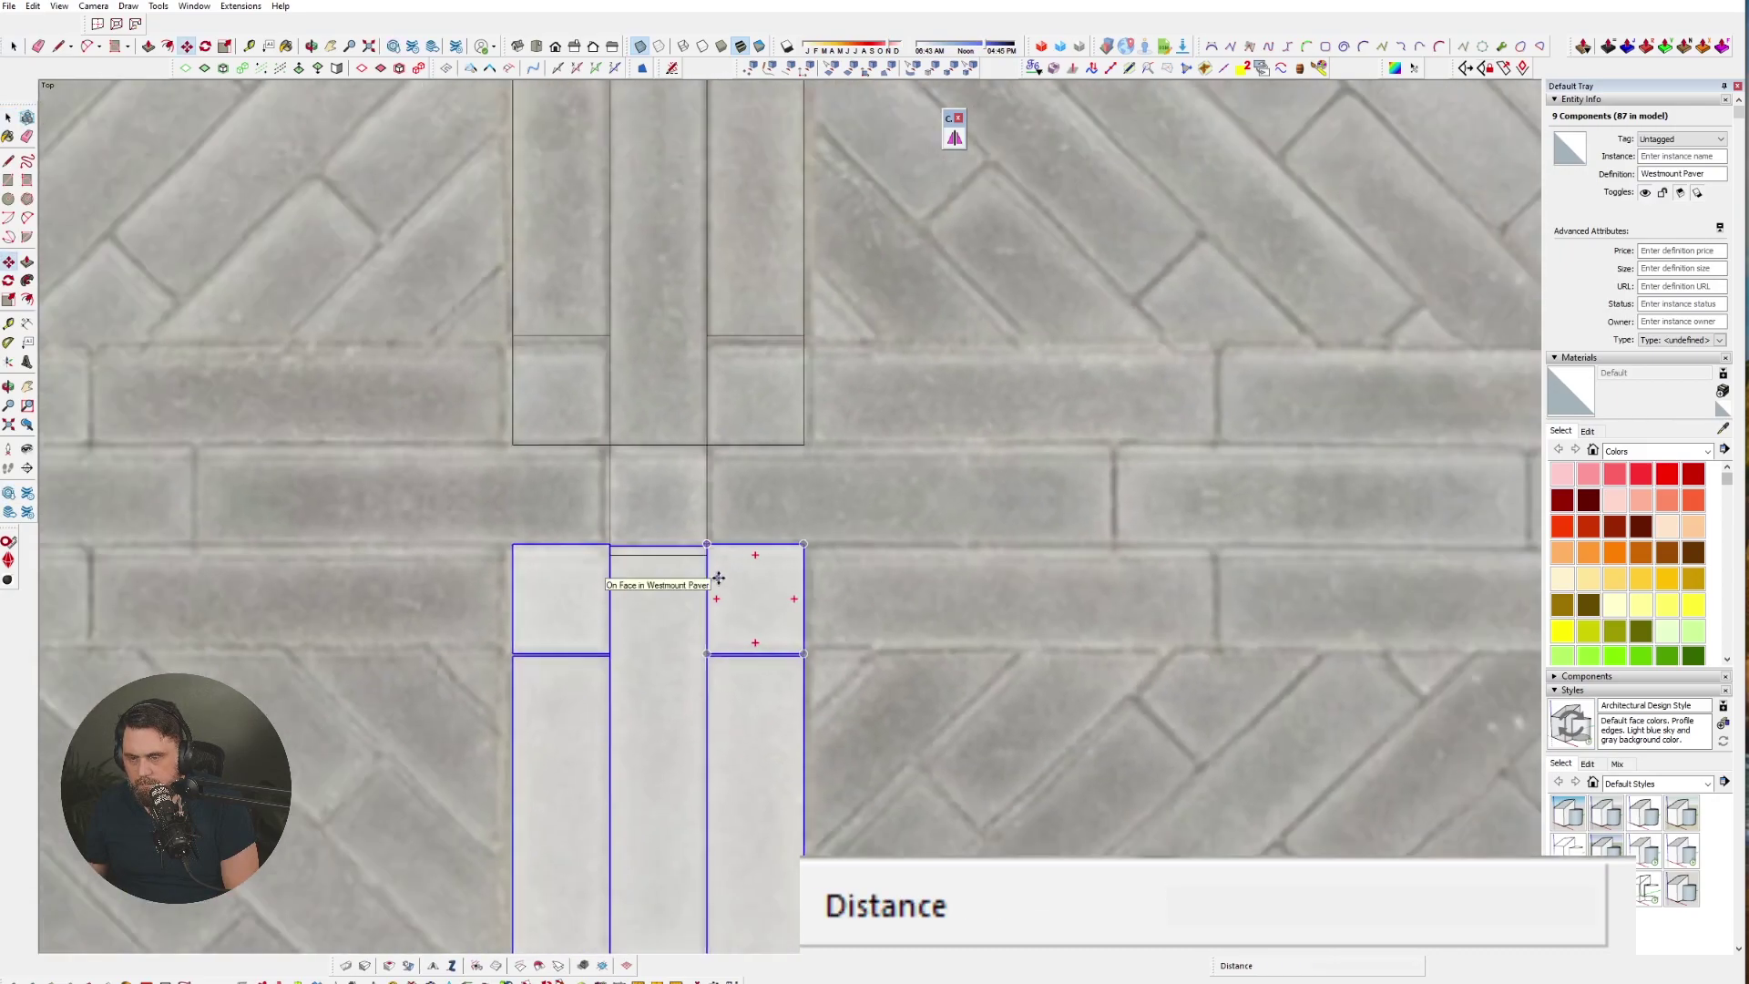
# - Switch off the see-through display so the pavers appear opaque over the reference image
pyautogui.press('space')
pyautogui.click(674, 588)
pyautogui.scroll(-5, 672, 456)
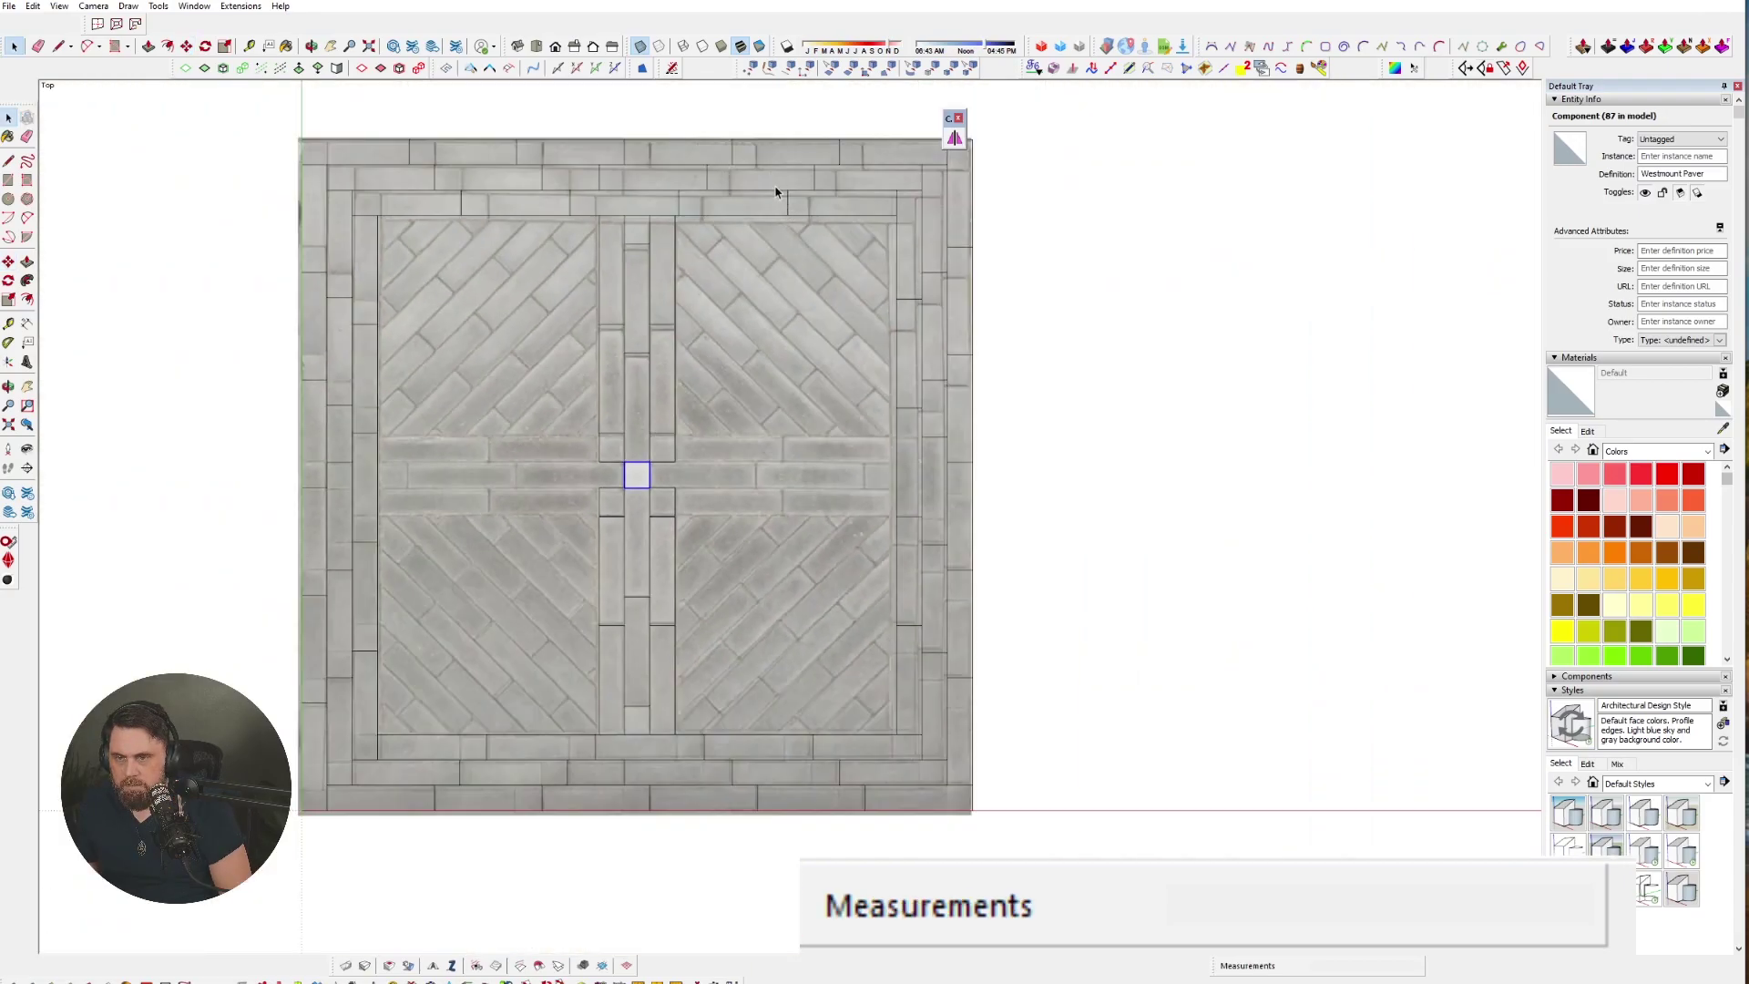
pyautogui.click(775, 186)
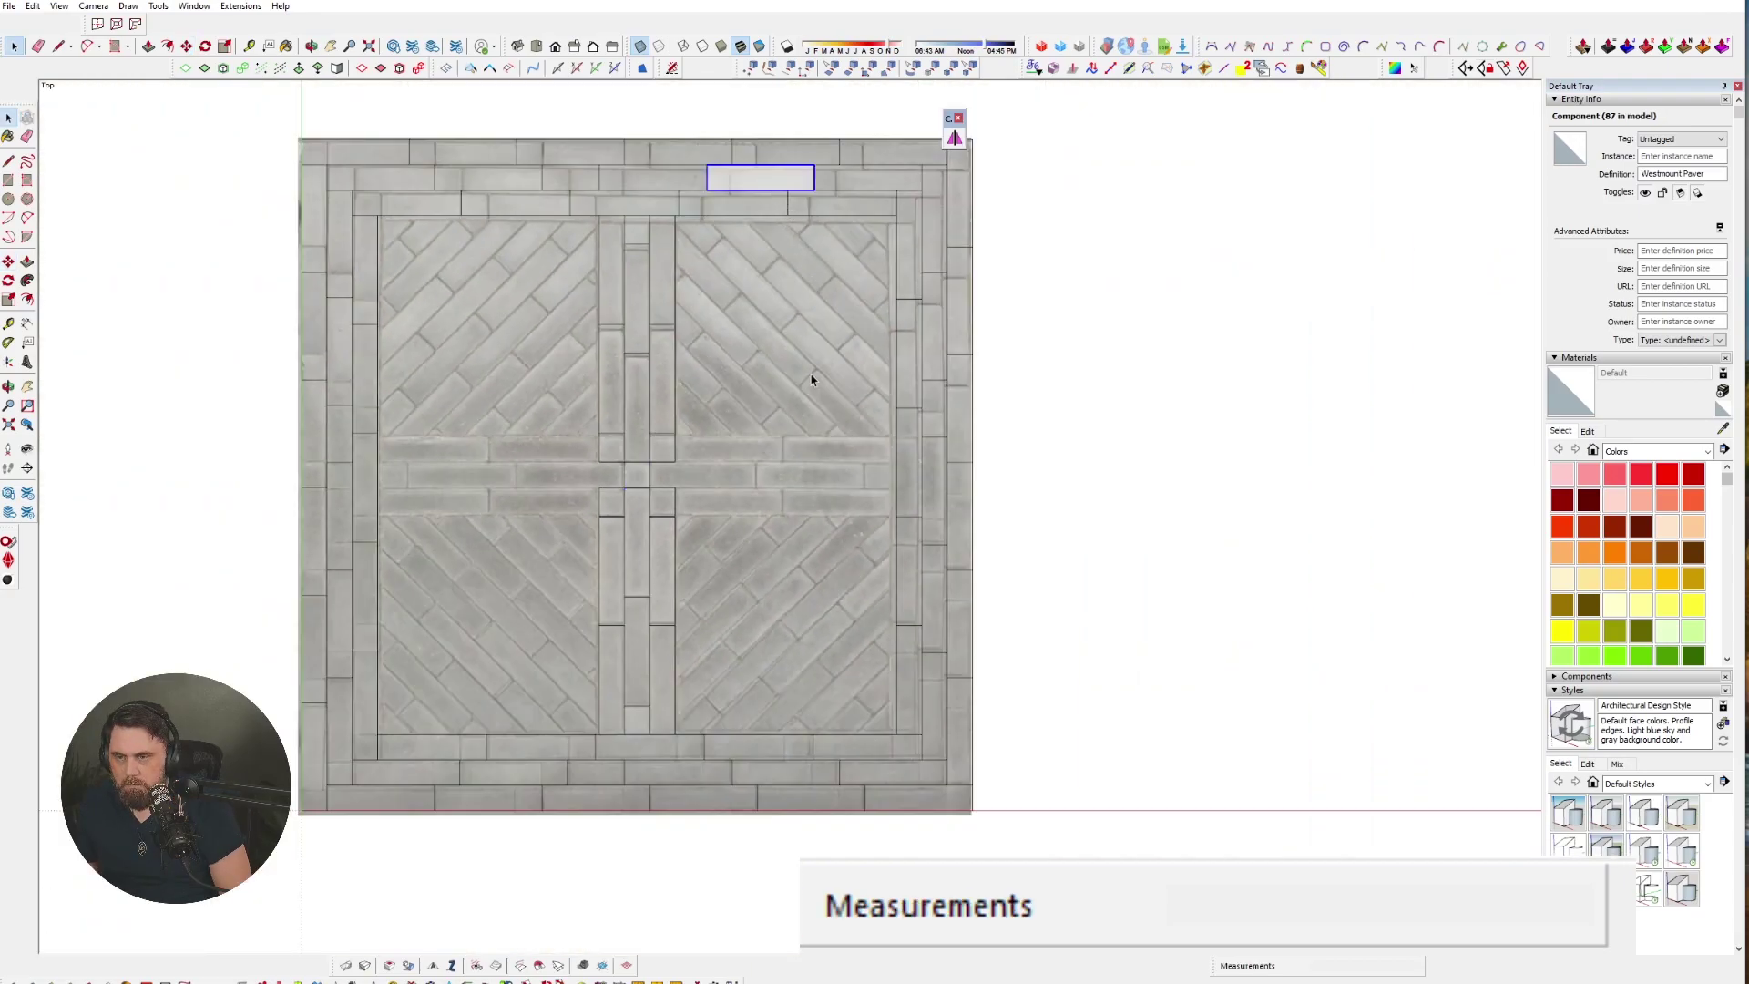
pyautogui.scroll(3, 719, 166)
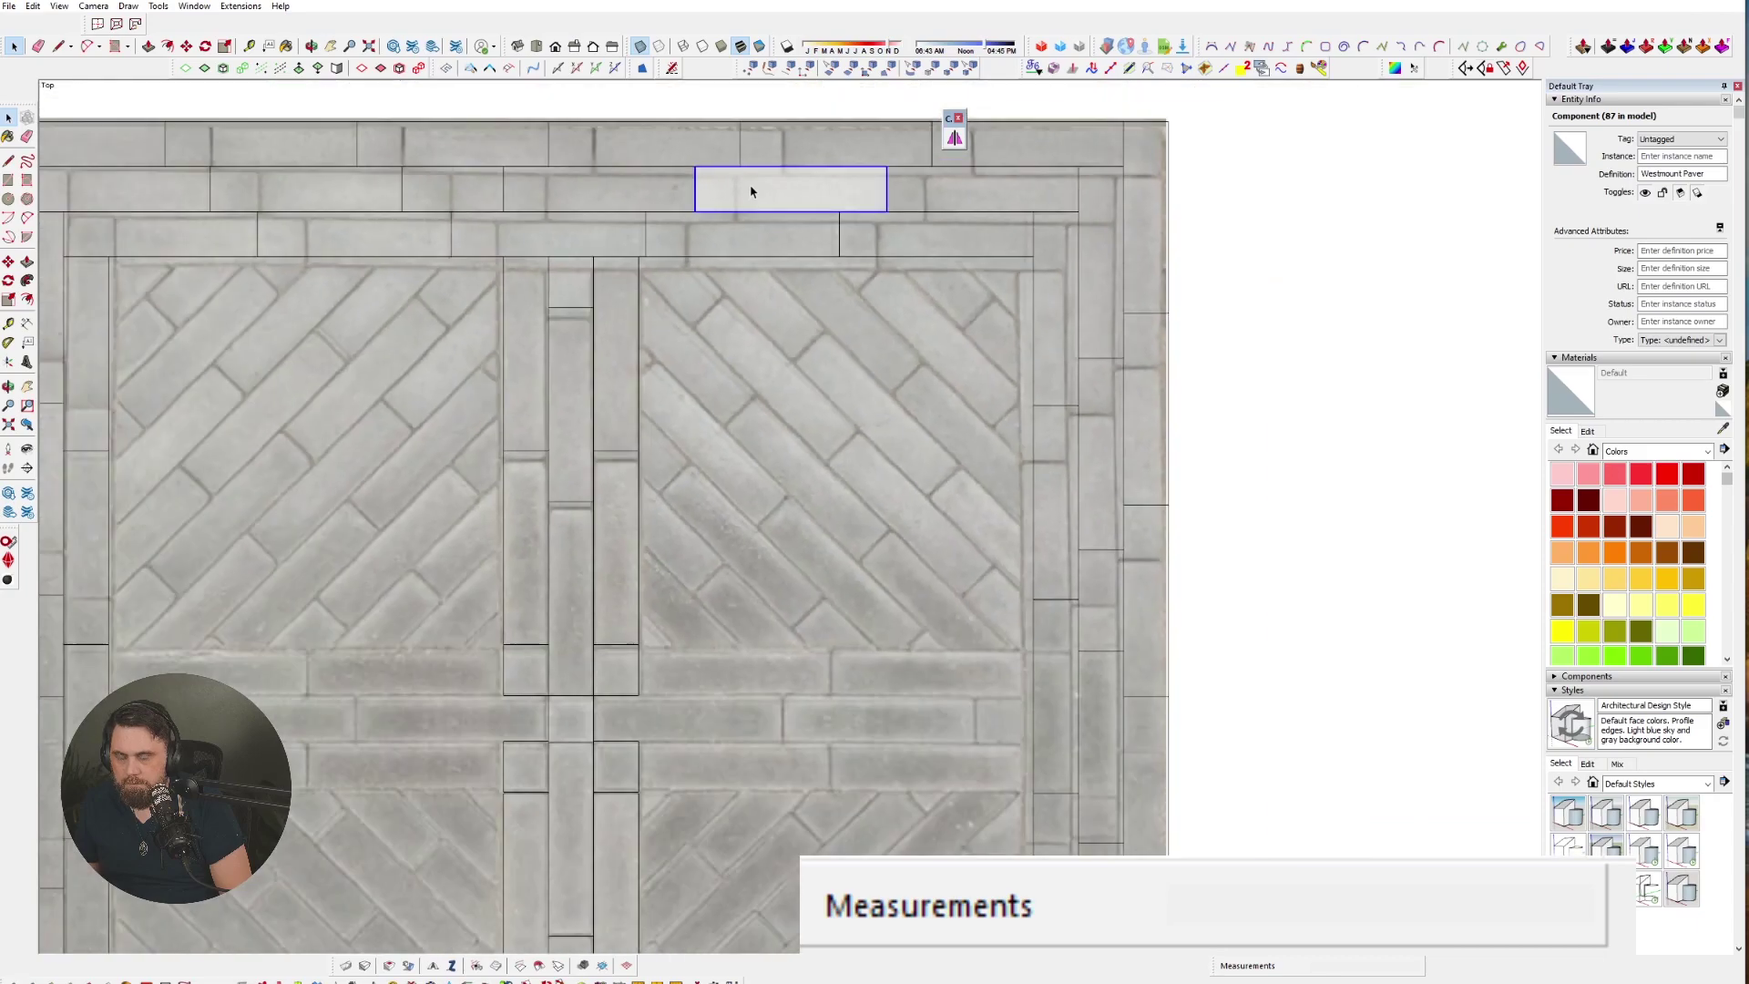
pyautogui.scroll(-2, 751, 192)
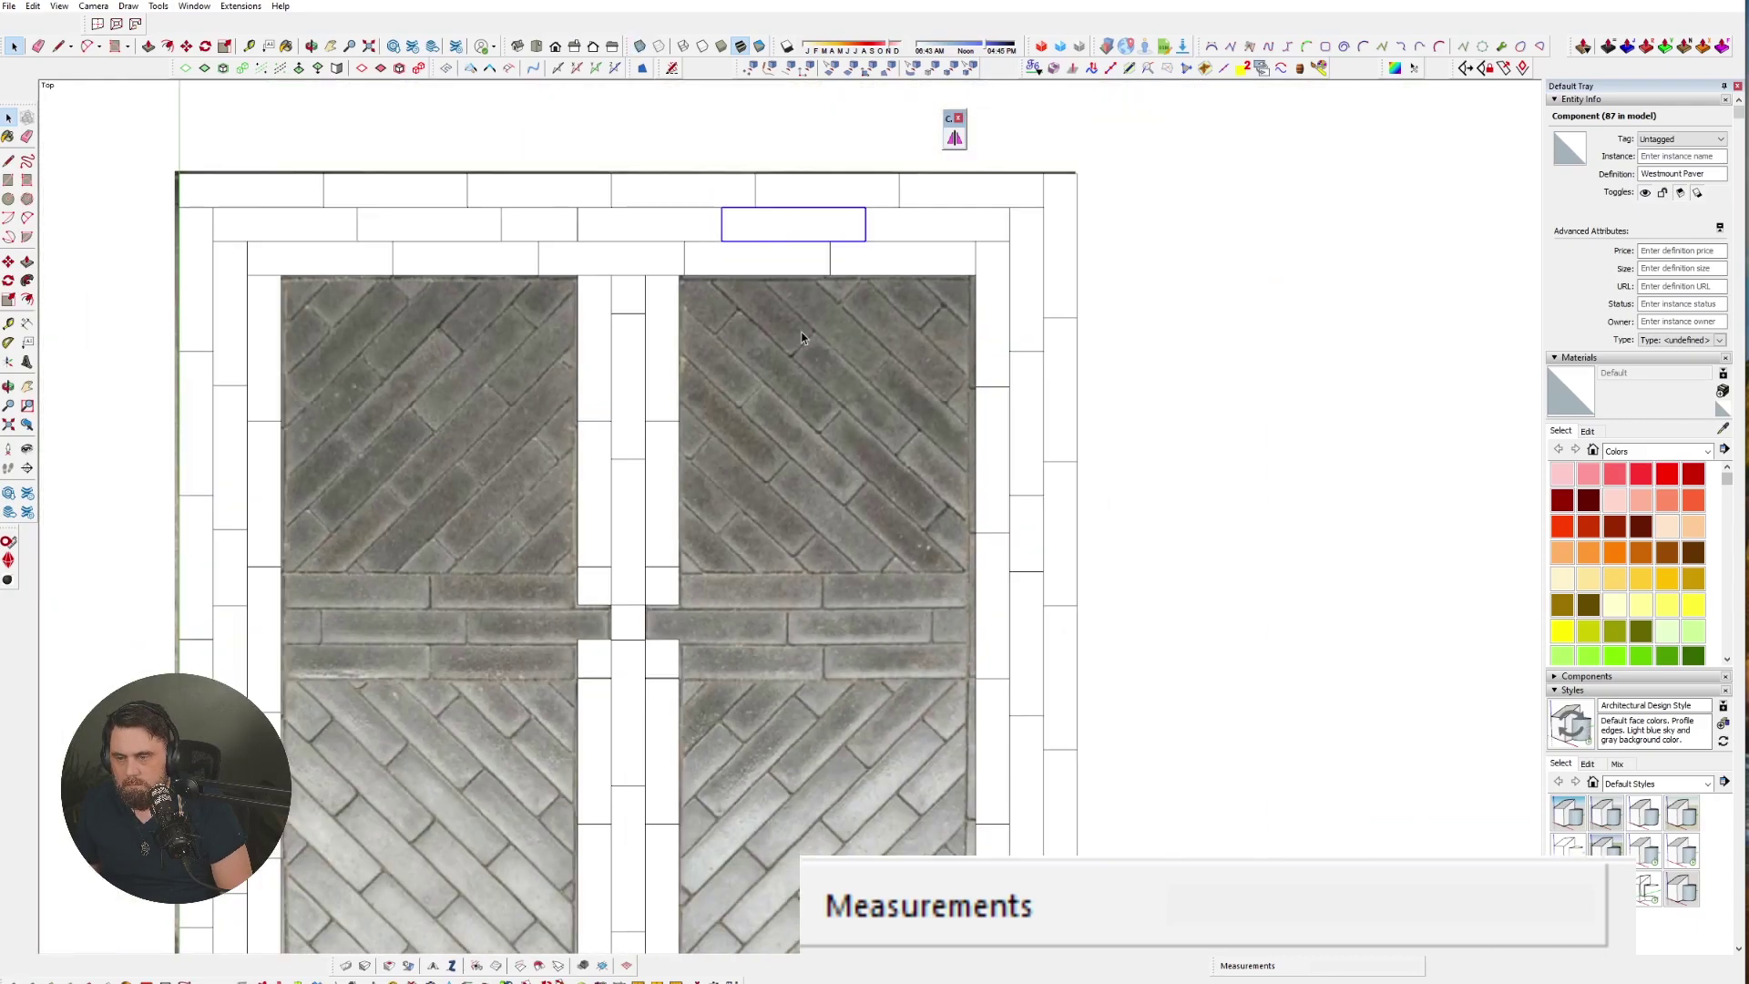
pyautogui.scroll(-2, 802, 338)
pyautogui.scroll(3, 801, 338)
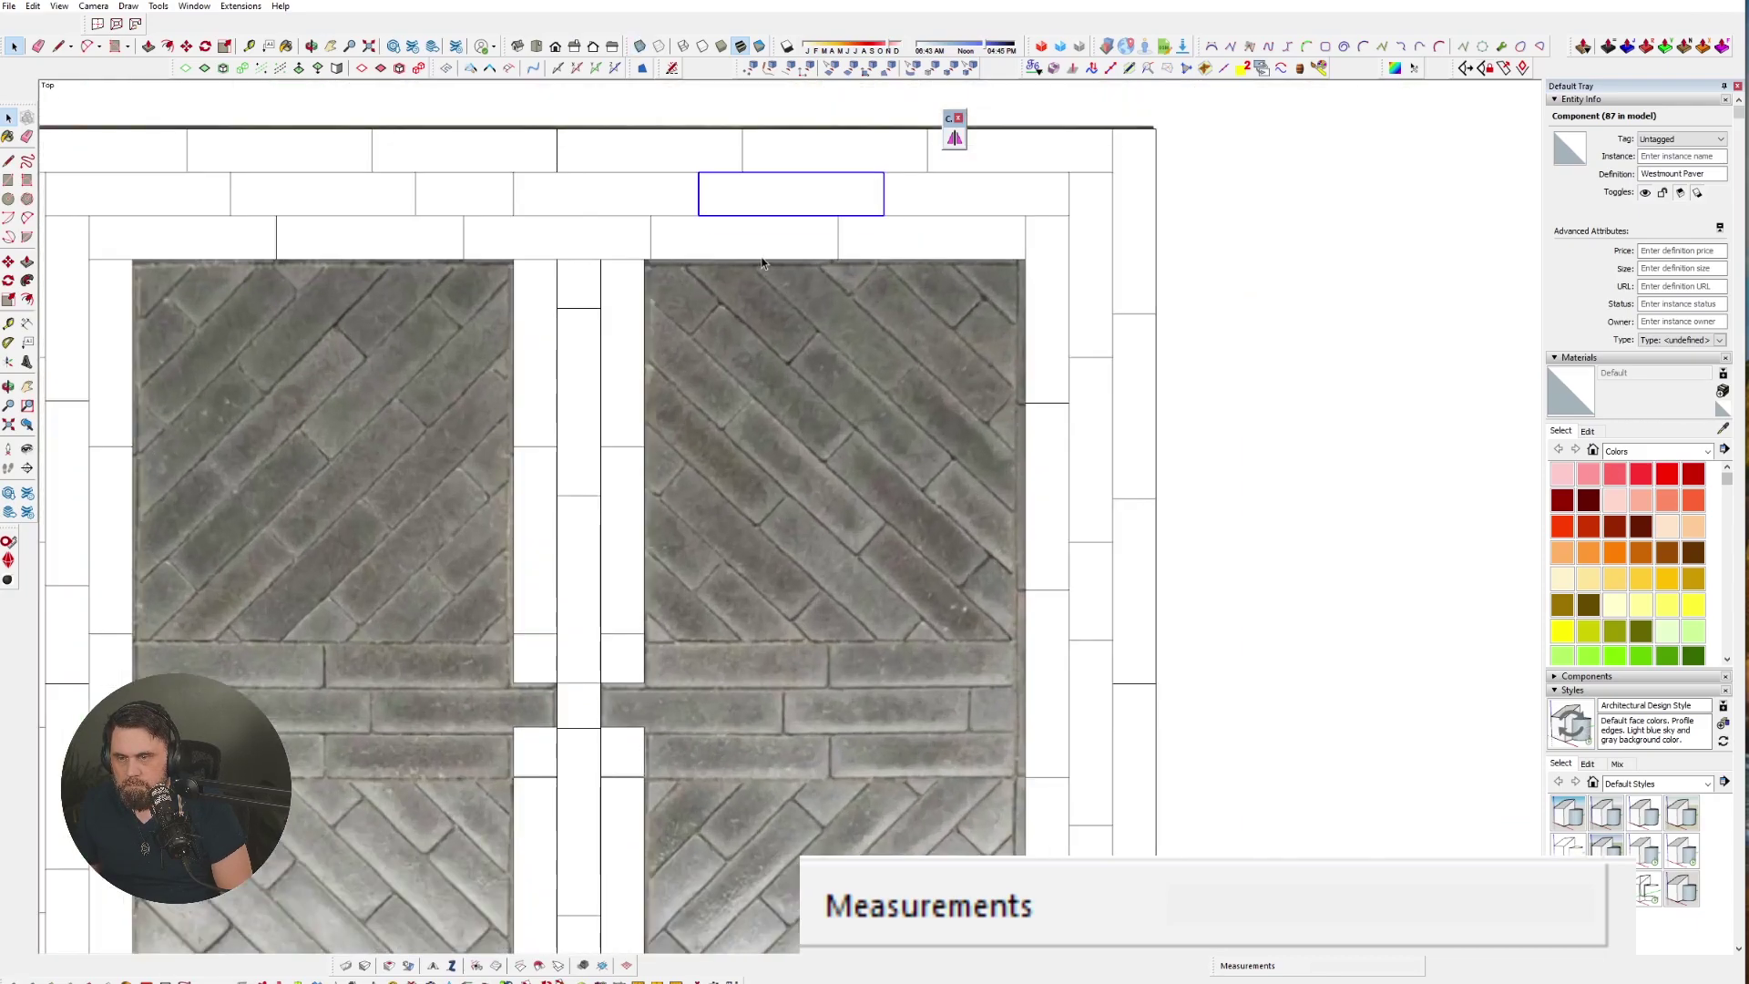
# - Copy a full-length paver from the inner ring's upper row to both sides of the centre piece, starting the cross's middle row
pyautogui.press('m')
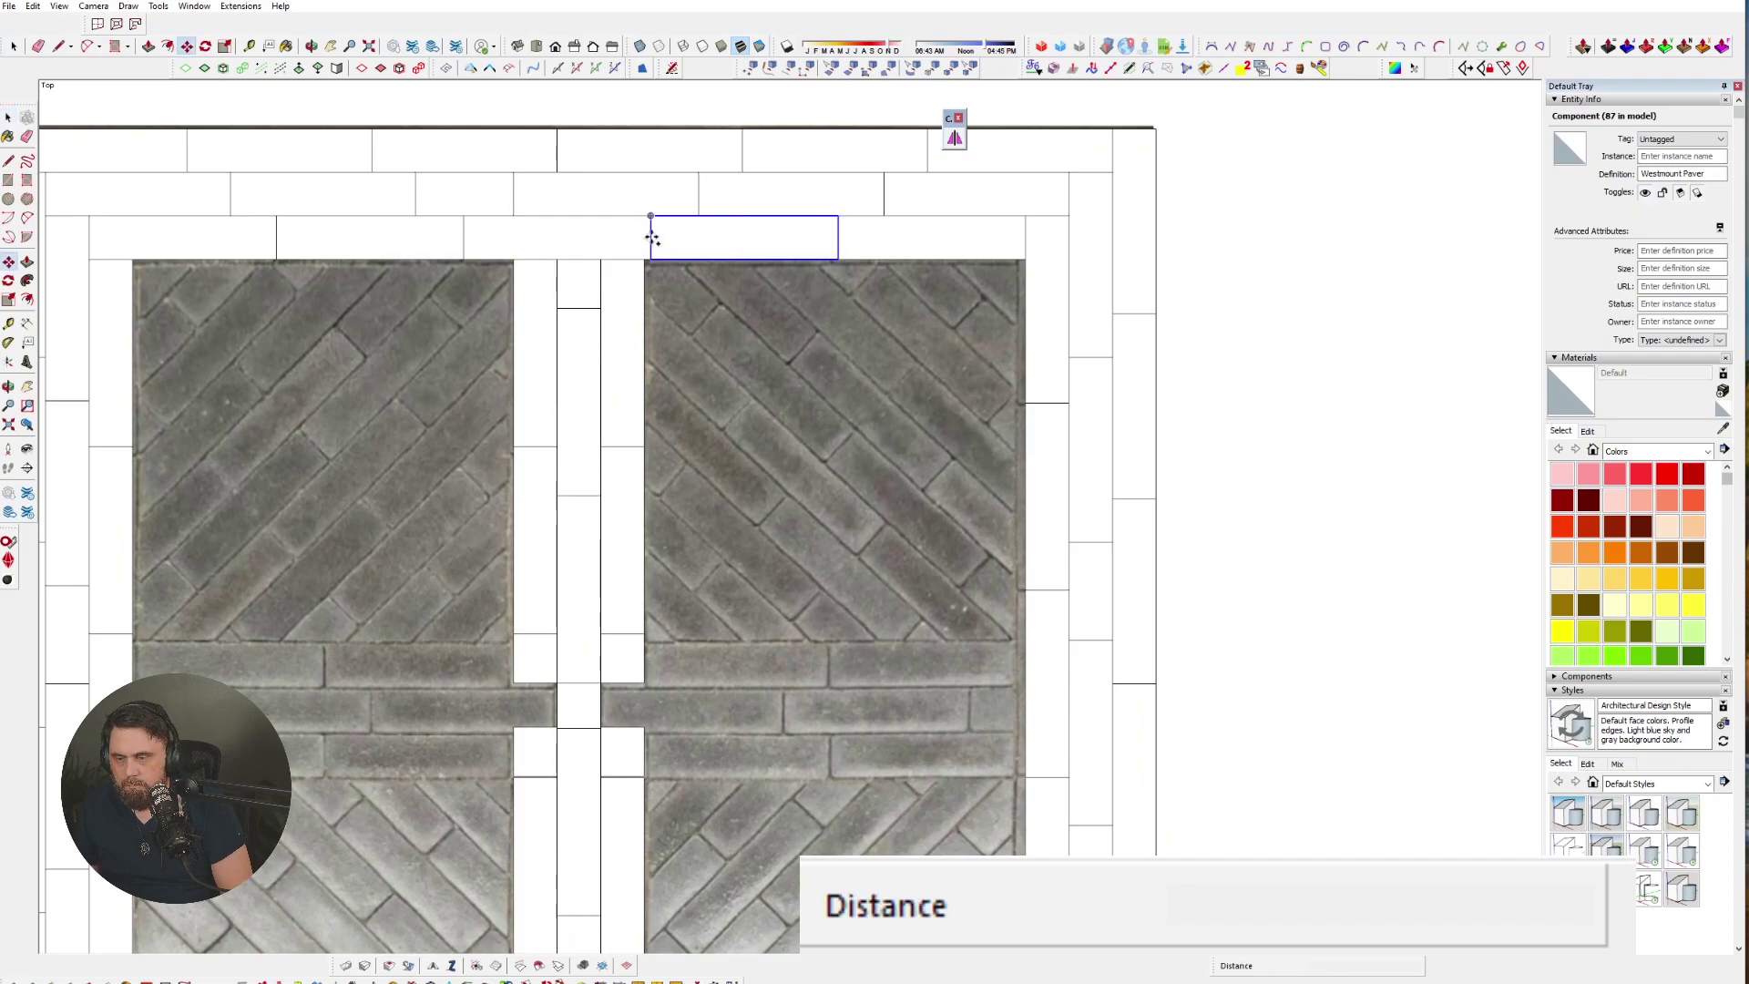
pyautogui.click(652, 220)
pyautogui.click(601, 684)
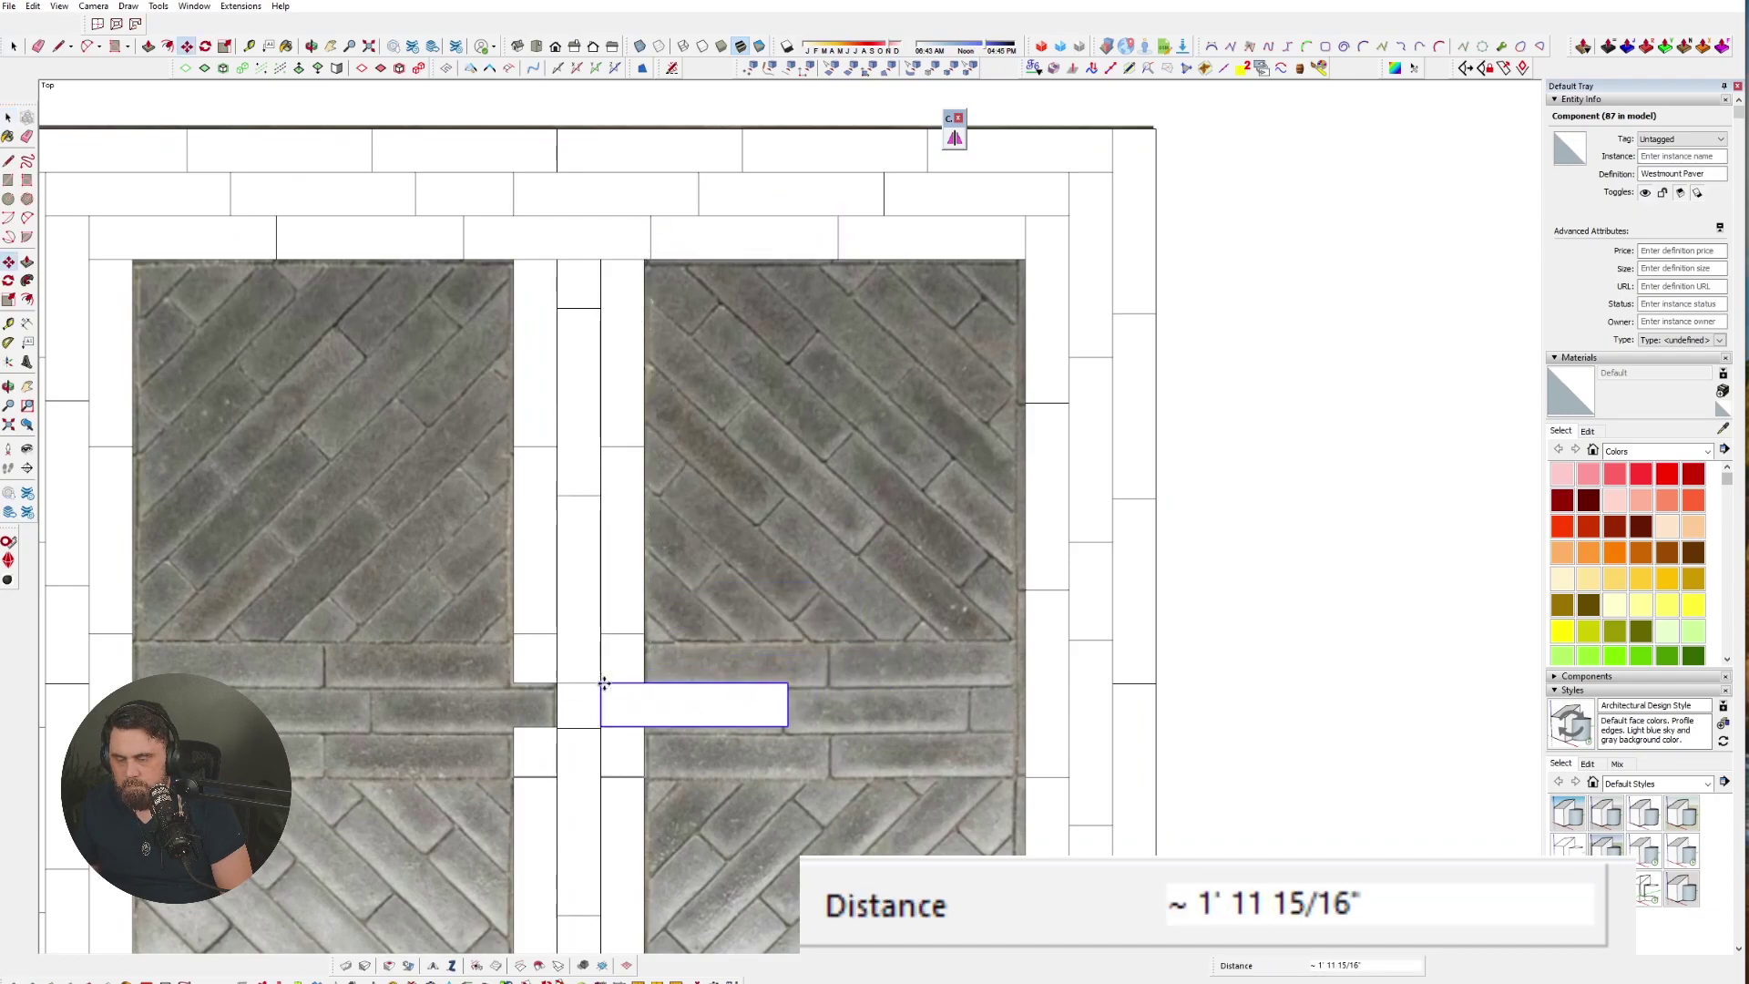
pyautogui.click(788, 683)
pyautogui.press('ctrl')
pyautogui.click(557, 681)
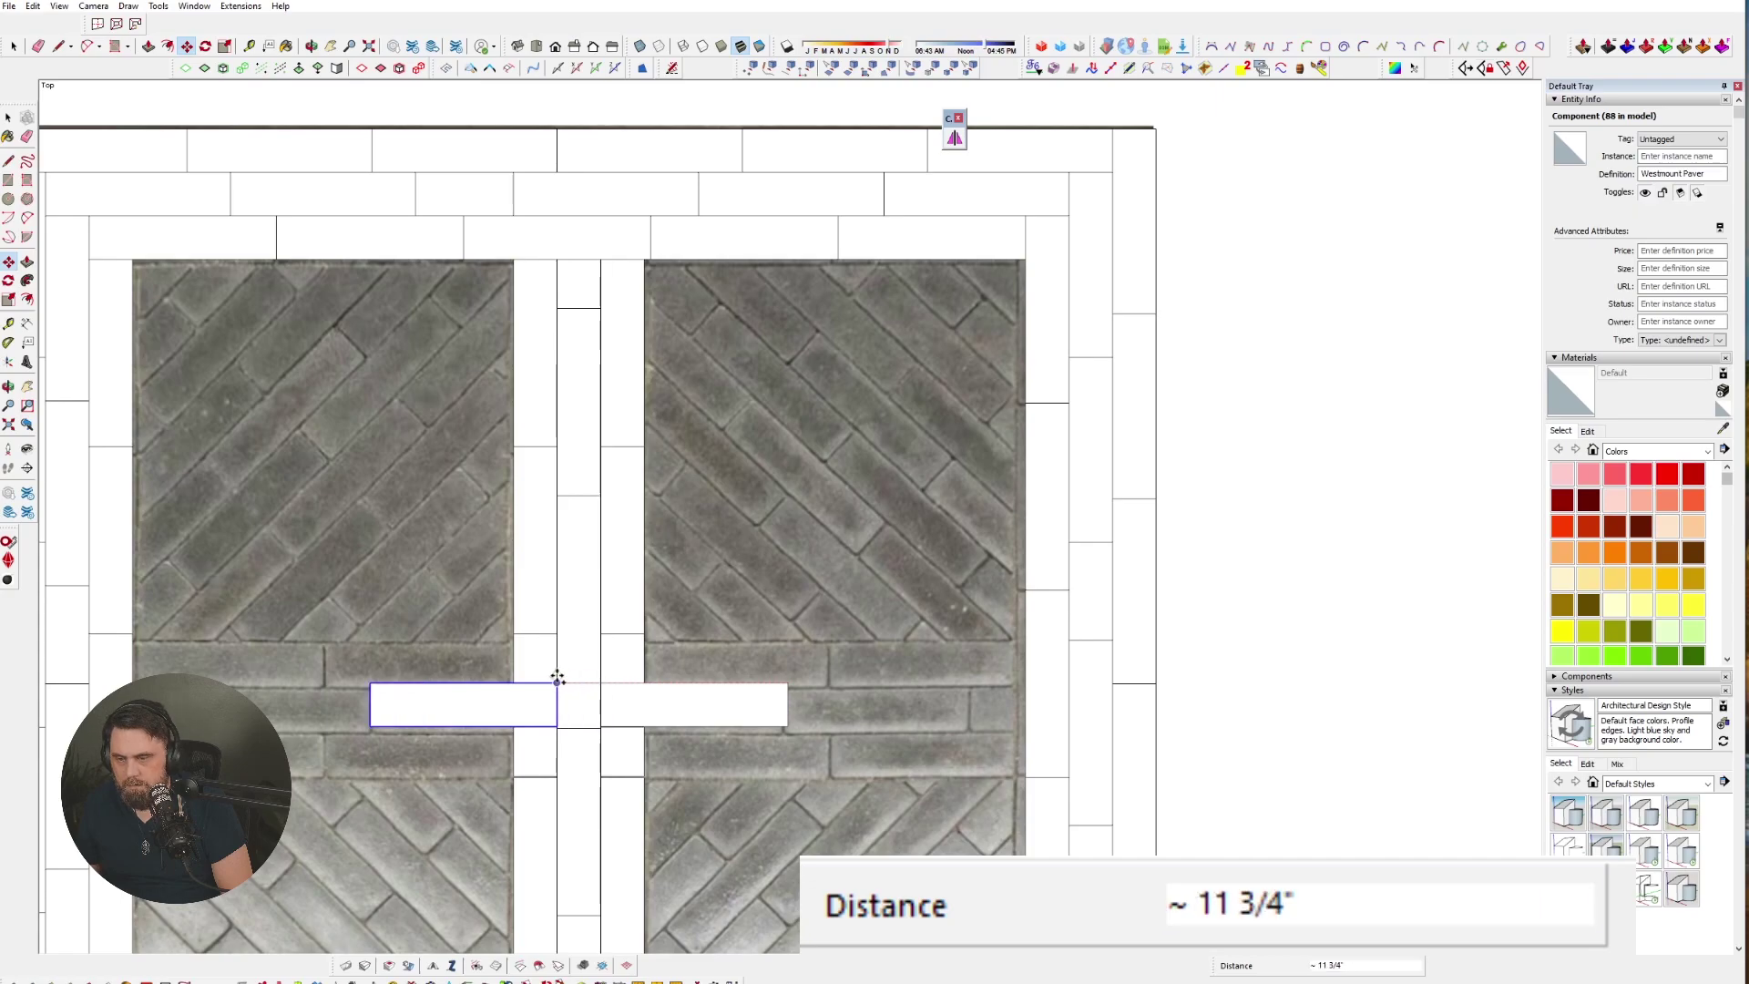
# - Copy the middle row's right paver into the rows directly above and below, each starting against the vertical strip's right column
pyautogui.click(602, 726)
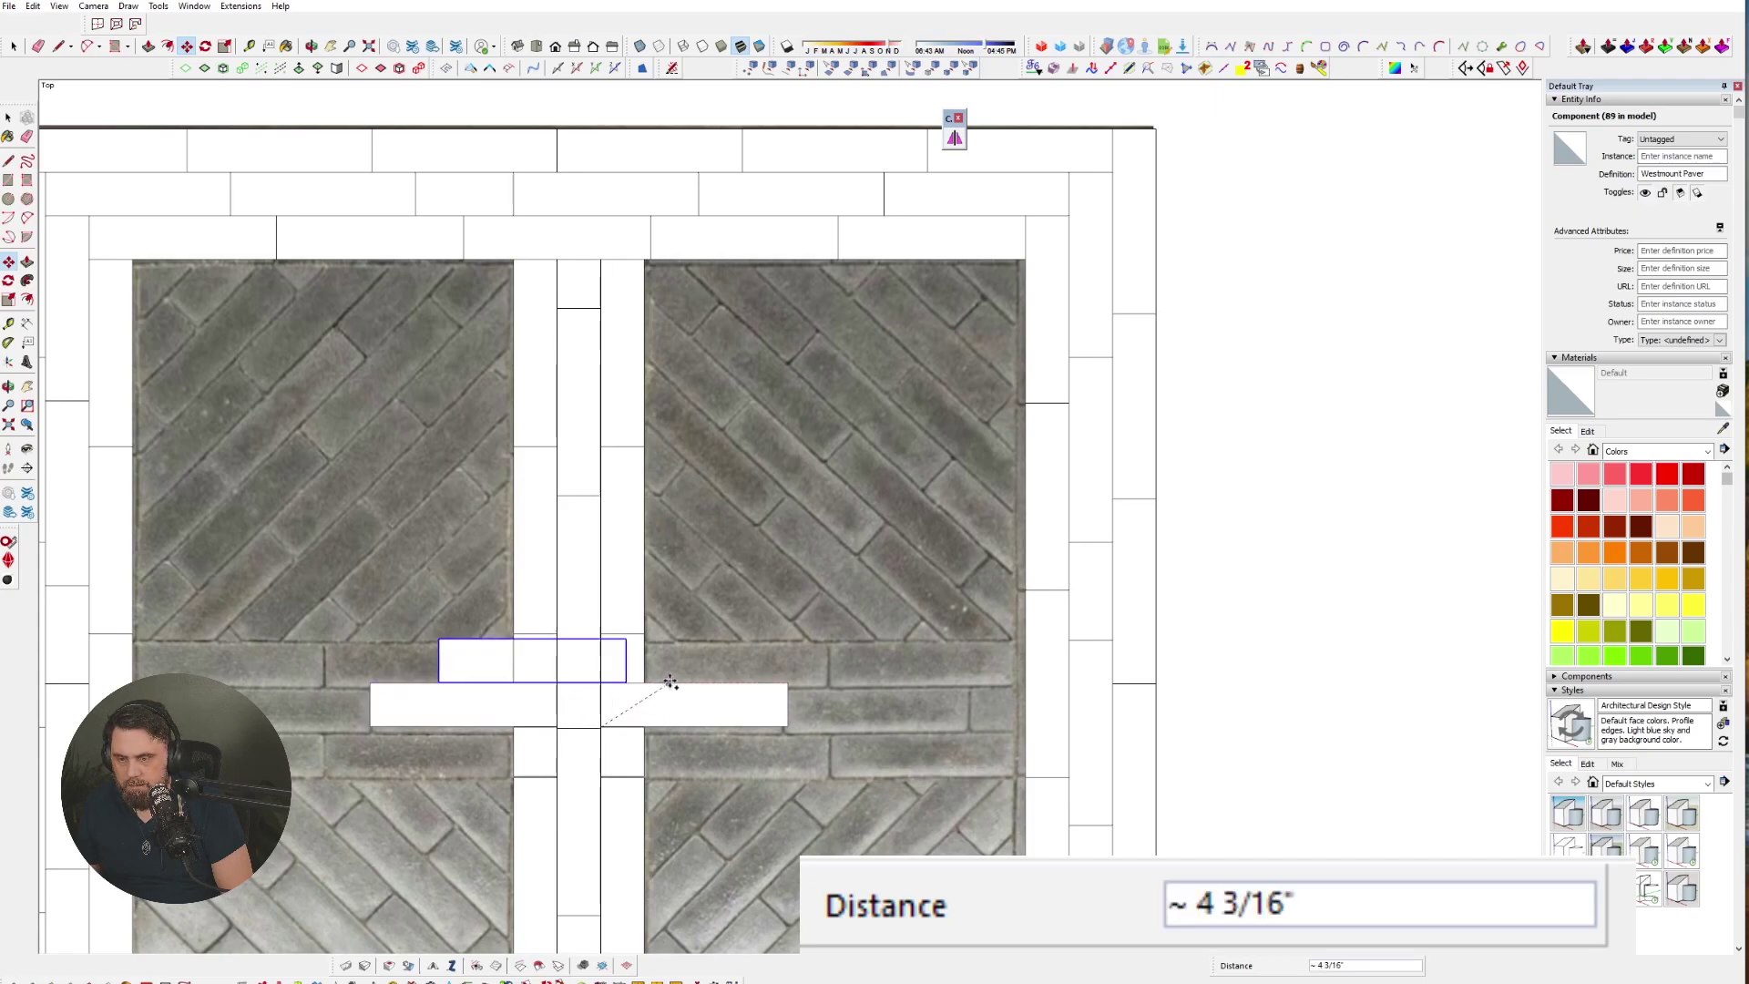
pyautogui.press('space')
pyautogui.click(627, 724)
pyautogui.press('m')
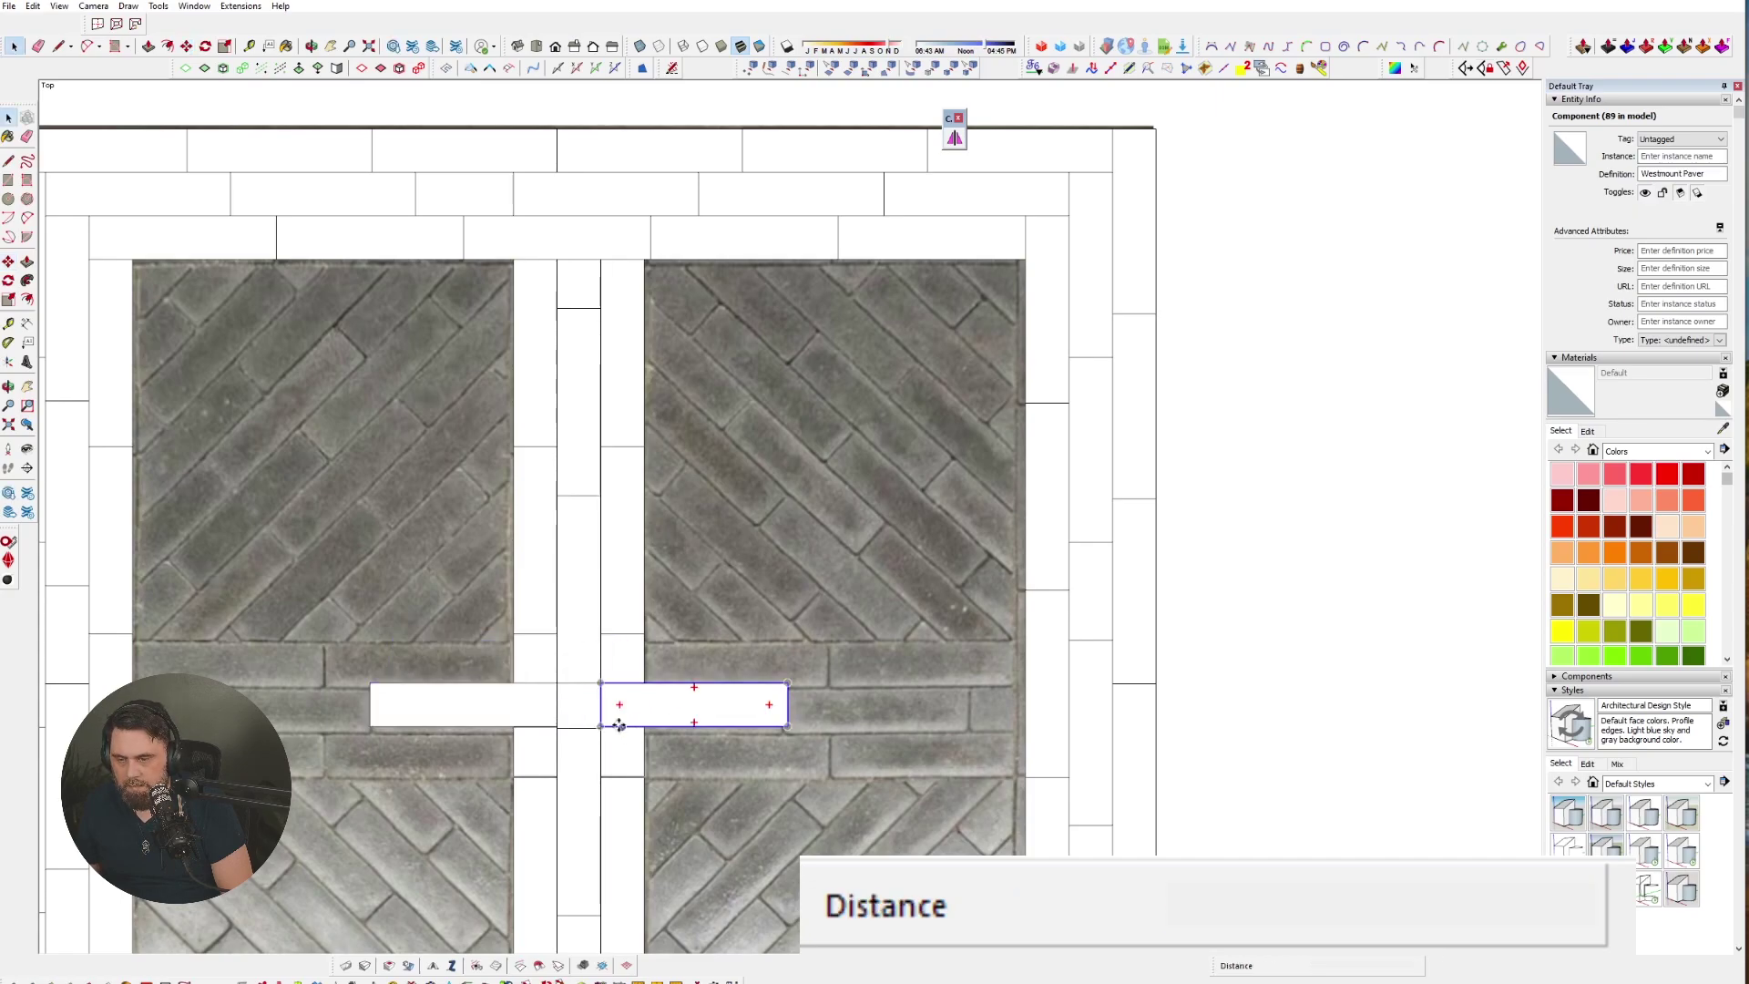
pyautogui.click(602, 728)
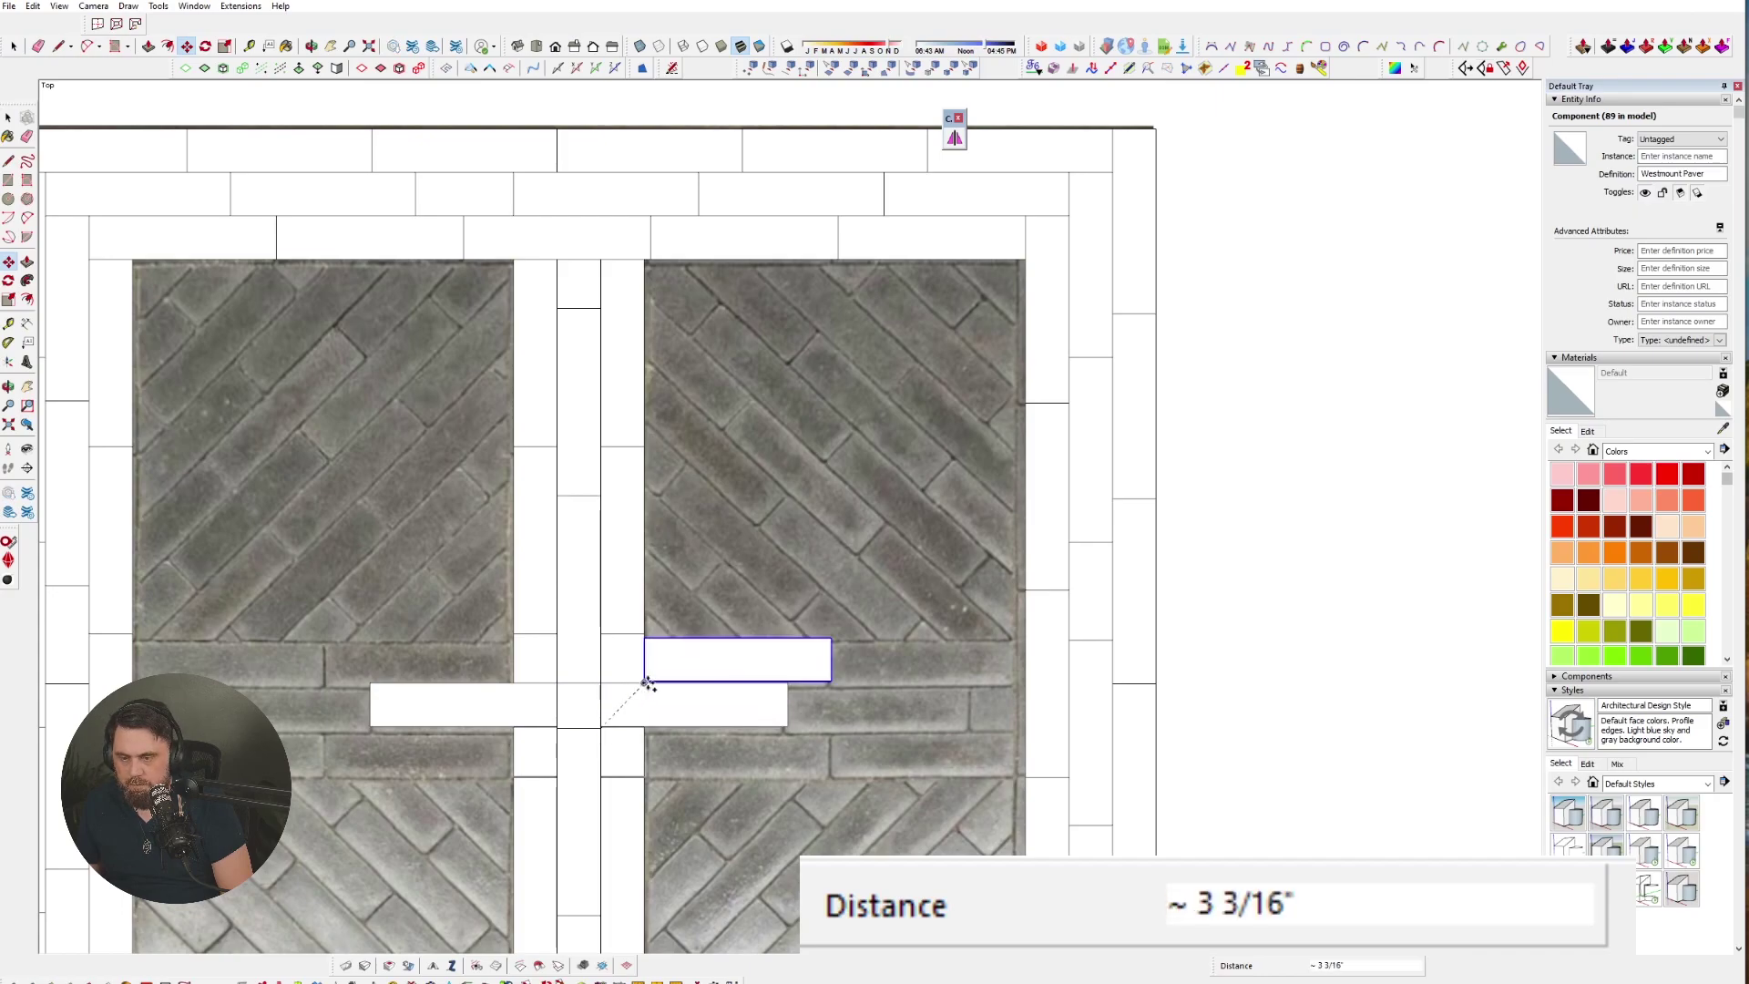
pyautogui.click(649, 683)
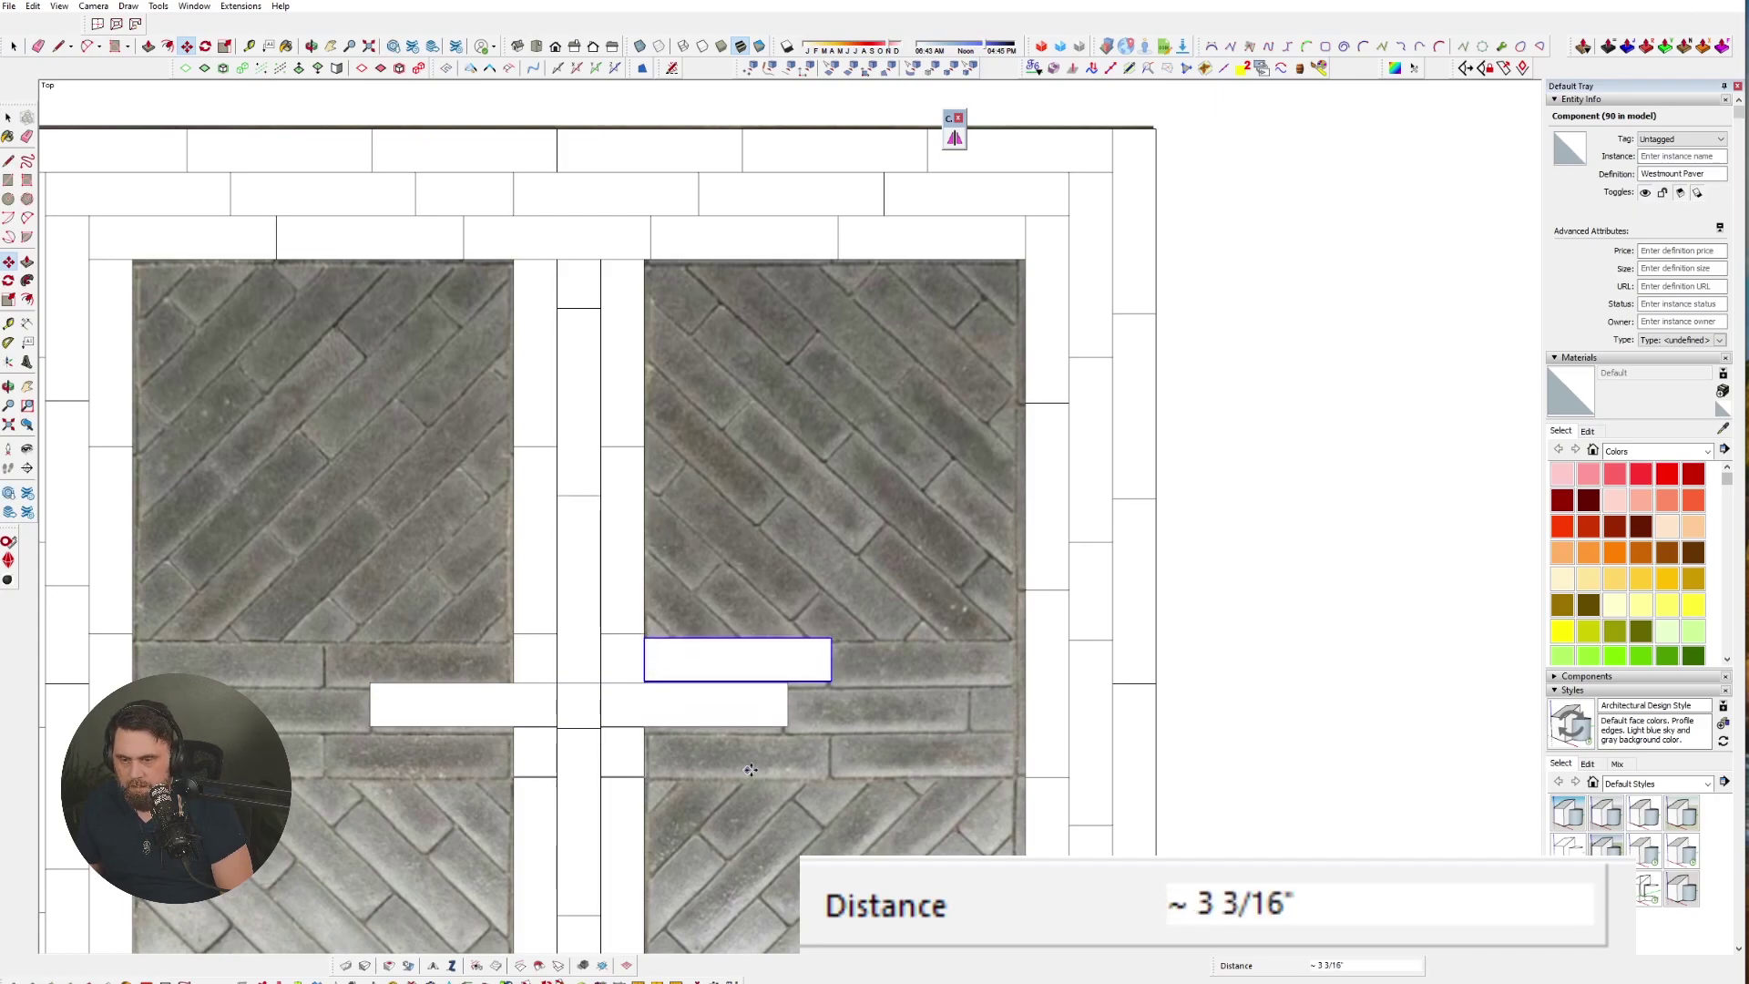
pyautogui.click(695, 710)
pyautogui.click(644, 730)
# - Move the two middle-row pavers on either side of the centre piece slightly down to meet the lower row
pyautogui.scroll(5, 629, 740)
pyautogui.press('space')
pyautogui.scroll(3, 664, 759)
pyautogui.click(719, 583)
pyautogui.keyDown('shift'); pyautogui.click(438, 564); pyautogui.keyUp('shift')
pyautogui.press('m')
pyautogui.click(762, 525)
pyautogui.click(761, 531)
pyautogui.press('space')
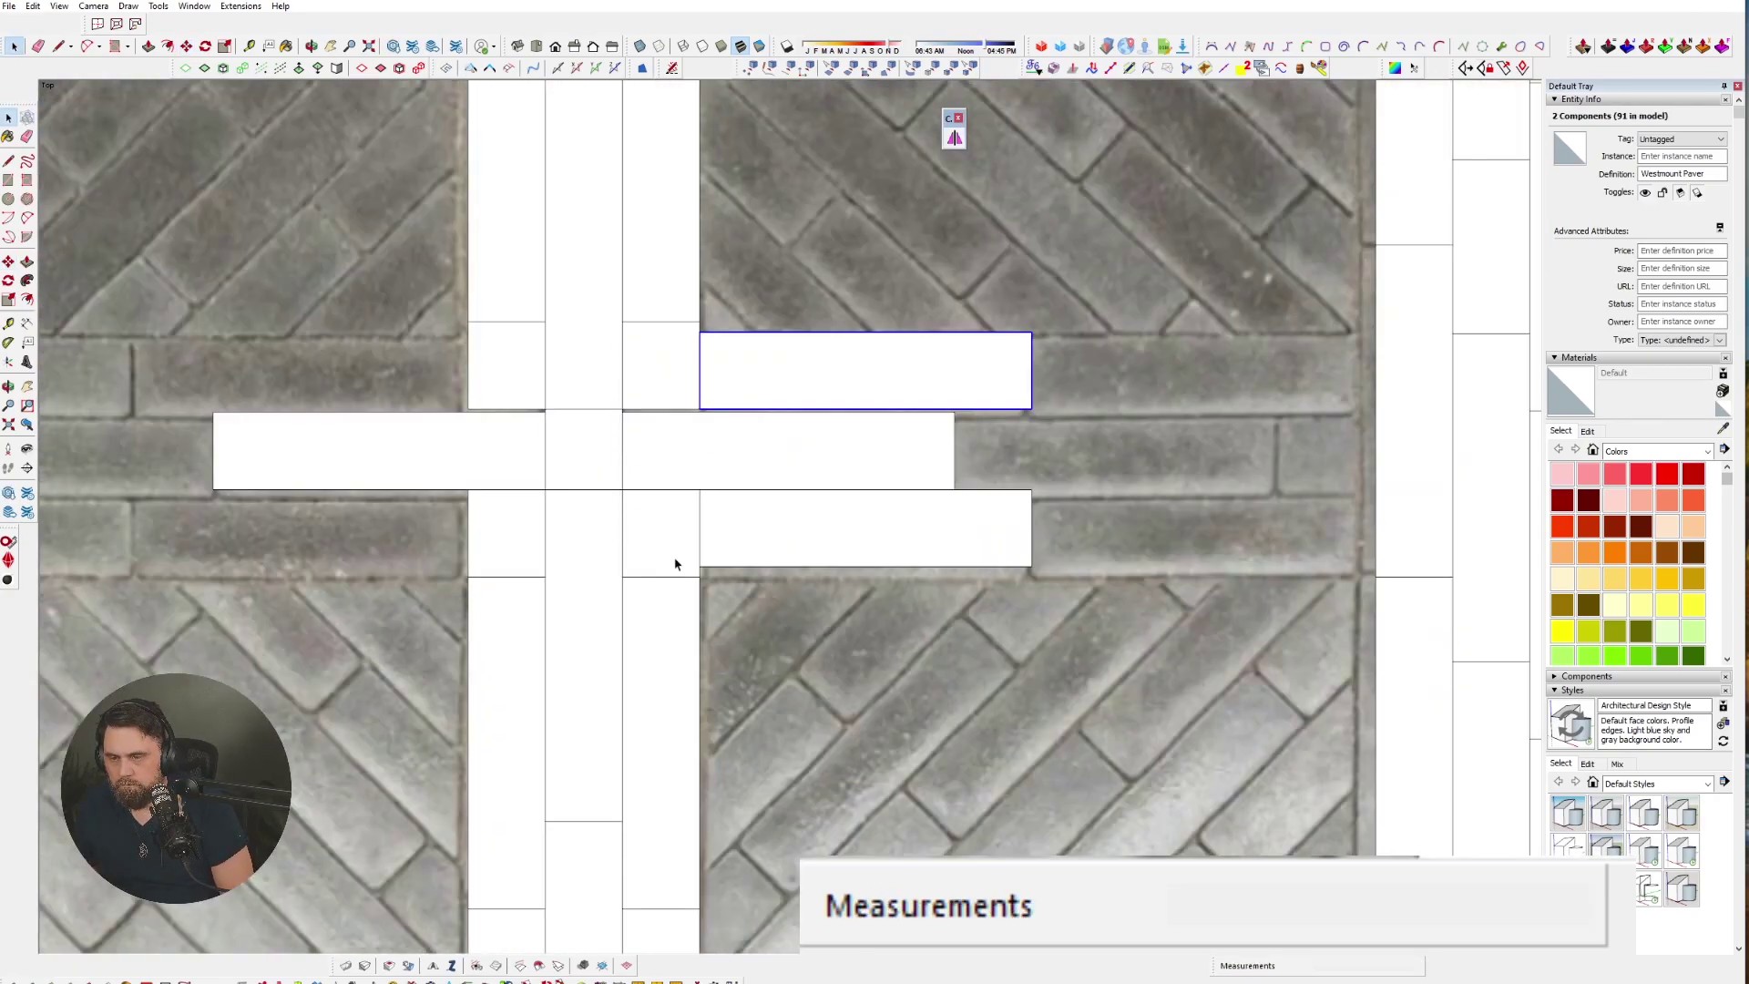
# - Select the upper pavers of the vertical strip's outer columns and resize a paver at the cross's centre so the rows meet
pyautogui.click(662, 378)
pyautogui.keyDown('shift'); pyautogui.click(515, 383); pyautogui.keyUp('shift')
pyautogui.click(685, 356)
pyautogui.keyDown('shift'); pyautogui.click(685, 492); pyautogui.keyUp('shift')
pyautogui.keyDown('shift'); pyautogui.click(611, 492); pyautogui.keyUp('shift')
pyautogui.keyDown('shift'); pyautogui.click(610, 390); pyautogui.keyUp('shift')
pyautogui.press('m')
pyautogui.scroll(-10, 588, 622)
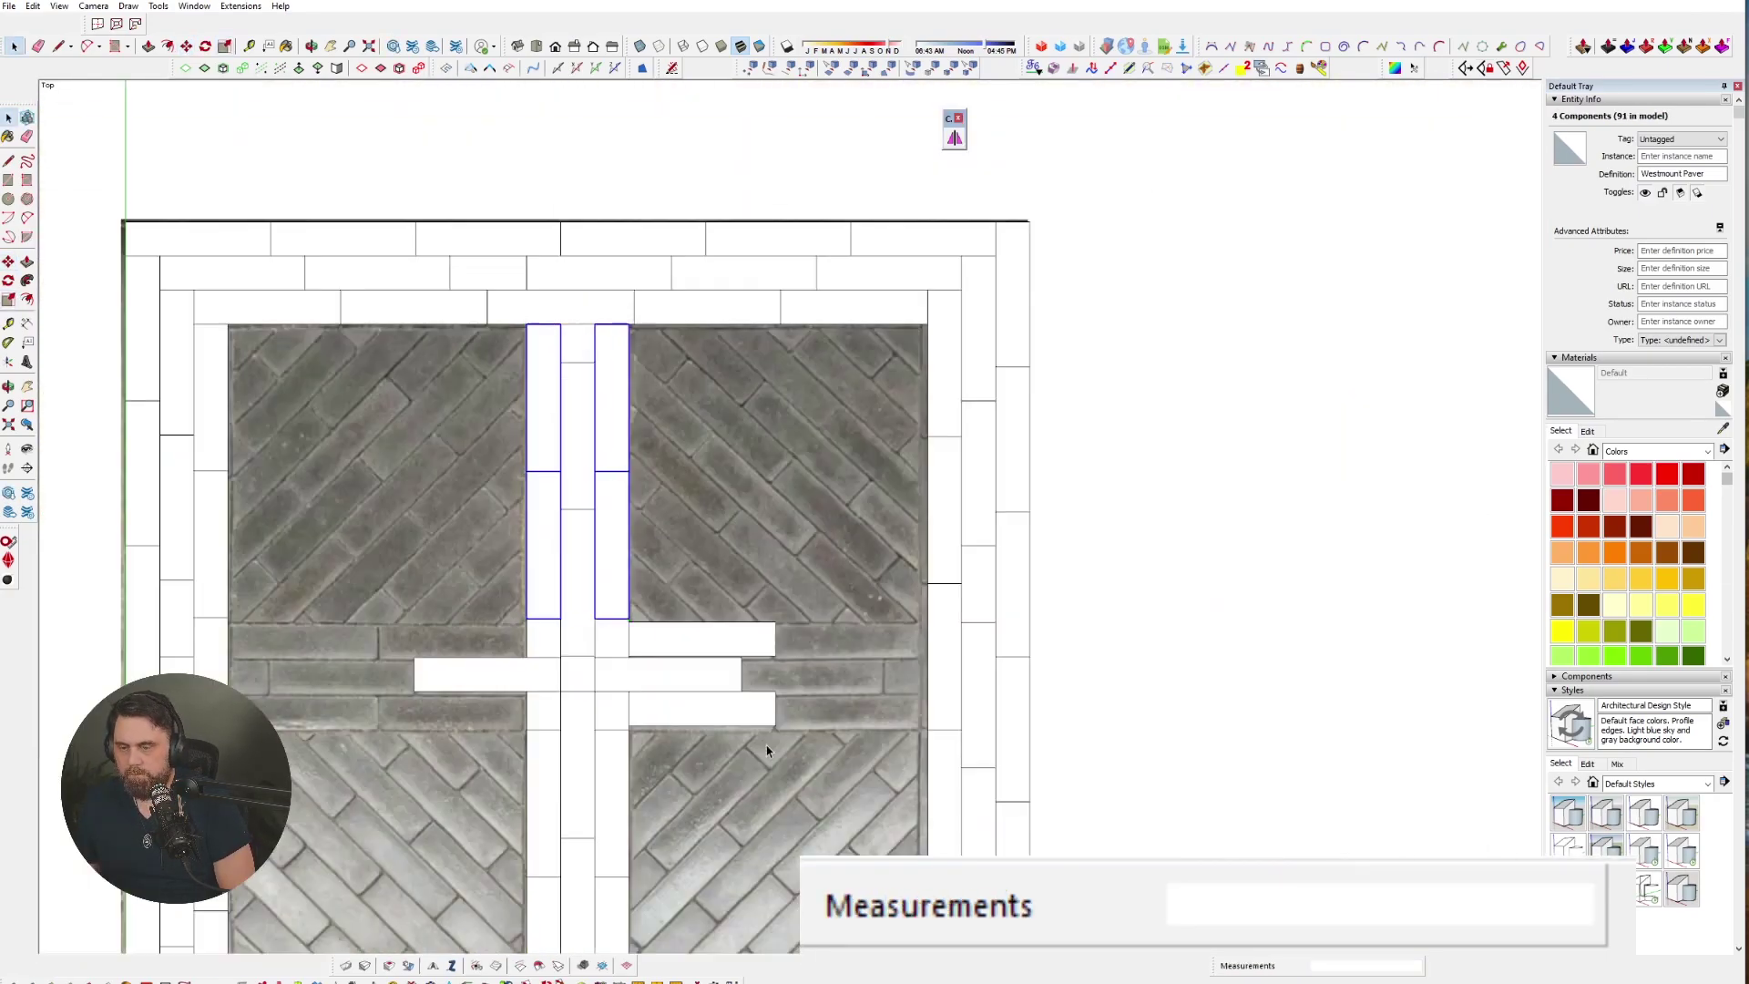
pyautogui.click(702, 639)
pyautogui.press('m')
pyautogui.press('space')
pyautogui.click(583, 474)
pyautogui.press('s')
pyautogui.moveTo(573, 439); pyautogui.dragTo(671, 450)
pyautogui.press('space')
# - Copy the upper-row and lower-row pavers of the horizontal arm to the opposite side of the vertical strip
pyautogui.scroll(-5, 654, 549)
pyautogui.press('m')
pyautogui.click(1049, 436)
pyautogui.click(512, 437)
pyautogui.press('space')
# - Extend the cross's middle row with one more full-length paver at each end
pyautogui.scroll(-2, 744, 428)
pyautogui.click(586, 585)
pyautogui.click(420, 484)
pyautogui.click(737, 534)
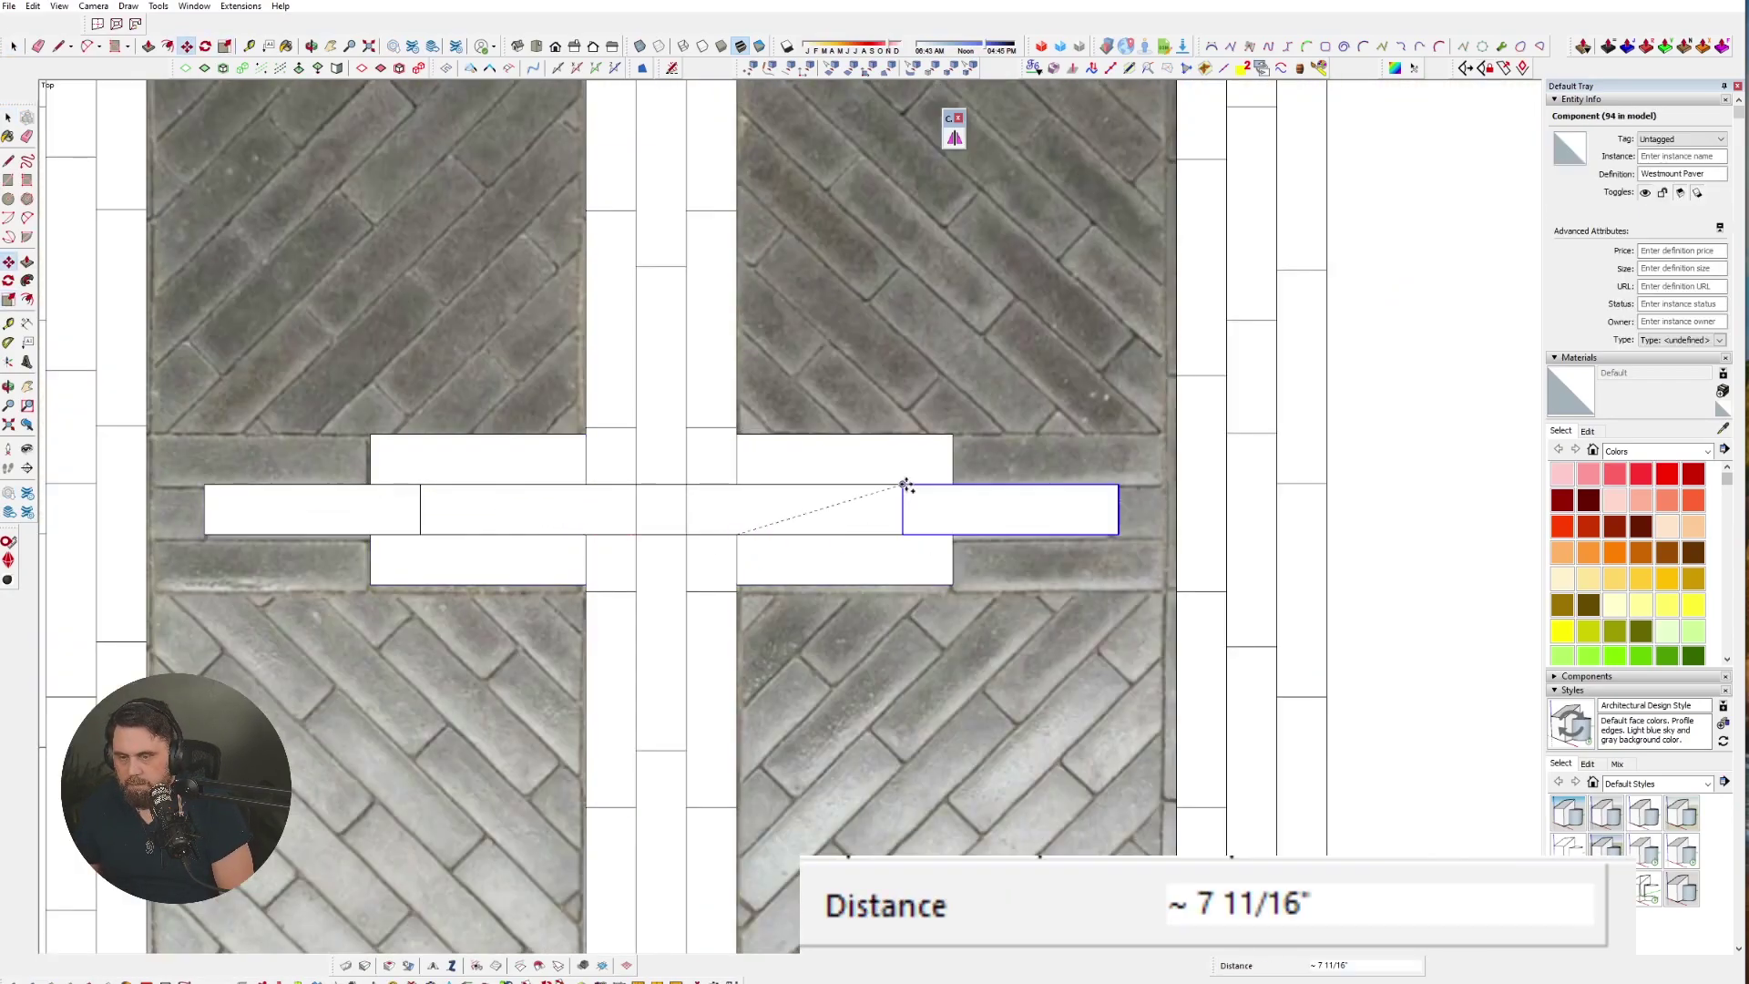
pyautogui.click(901, 485)
pyautogui.scroll(-3, 901, 484)
pyautogui.scroll(4, 828, 535)
# - Copy pavers into the outer ends of the cross's upper and lower rows and resize them to fit the inner ring
pyautogui.press('space')
pyautogui.click(956, 346)
pyautogui.keyDown('shift'); pyautogui.click(653, 383); pyautogui.keyUp('shift')
pyautogui.press('s')
pyautogui.moveTo(405, 349); pyautogui.dragTo(392, 349)
pyautogui.press('space')
# - Add a paver at each end of the cross's middle row and shorten both to stop at the inner ring
pyautogui.click(730, 456)
pyautogui.press('m')
pyautogui.scroll(-2, 717, 455)
pyautogui.press('s')
pyautogui.moveTo(346, 441); pyautogui.dragTo(516, 410)
pyautogui.moveTo(1151, 475); pyautogui.dragTo(902, 475)
pyautogui.press('Escape')
pyautogui.press('space')
pyautogui.click(1272, 594)
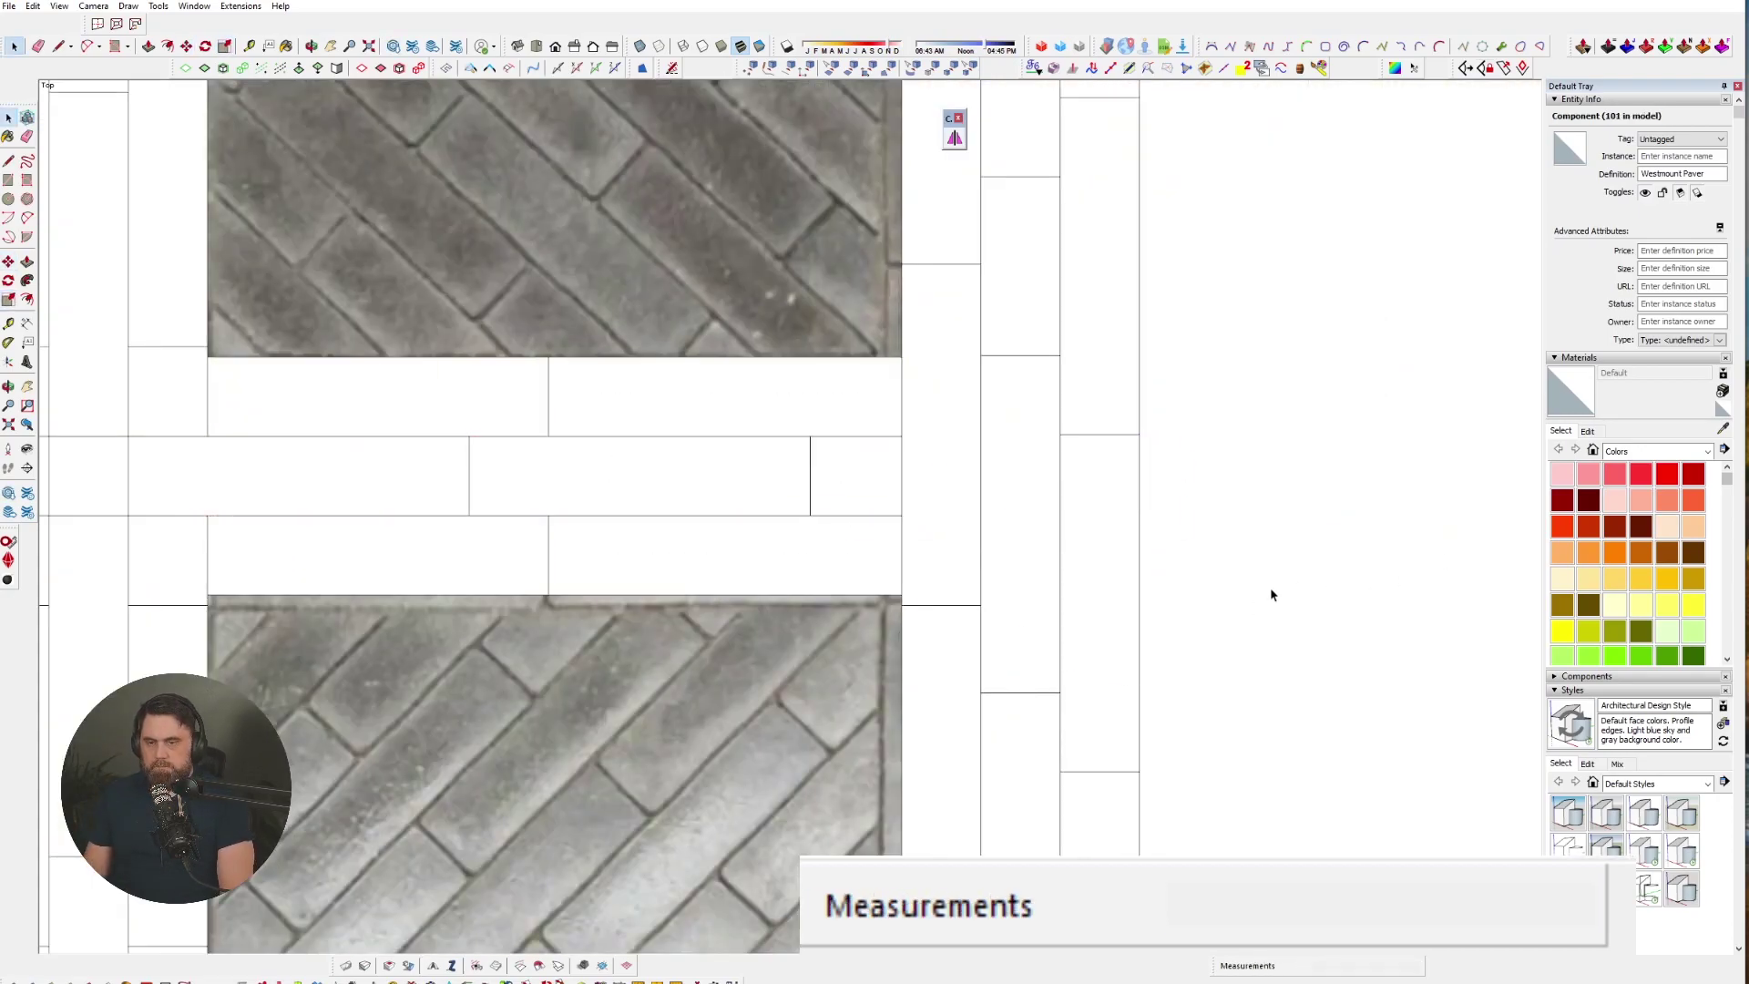
pyautogui.scroll(-5, 814, 648)
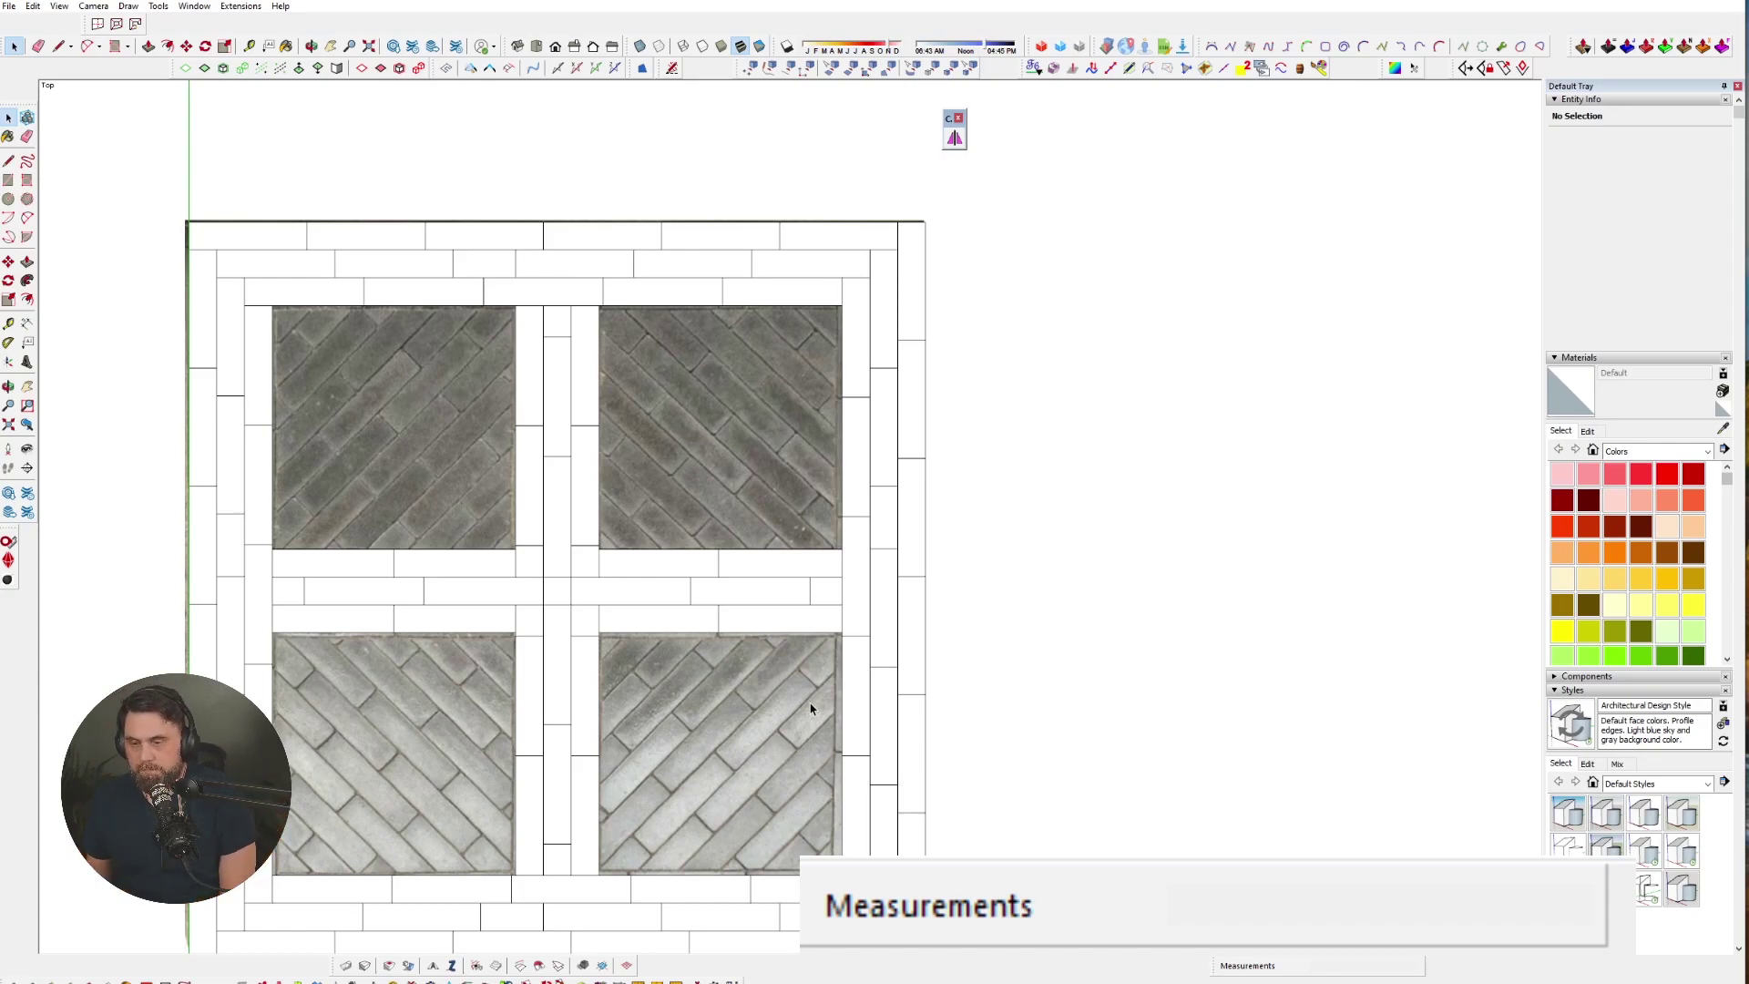
# - Copy a paver from the inner ring's lower row into the lower-right square and rotate it 45 degrees
pyautogui.scroll(2, 789, 710)
pyautogui.press('m')
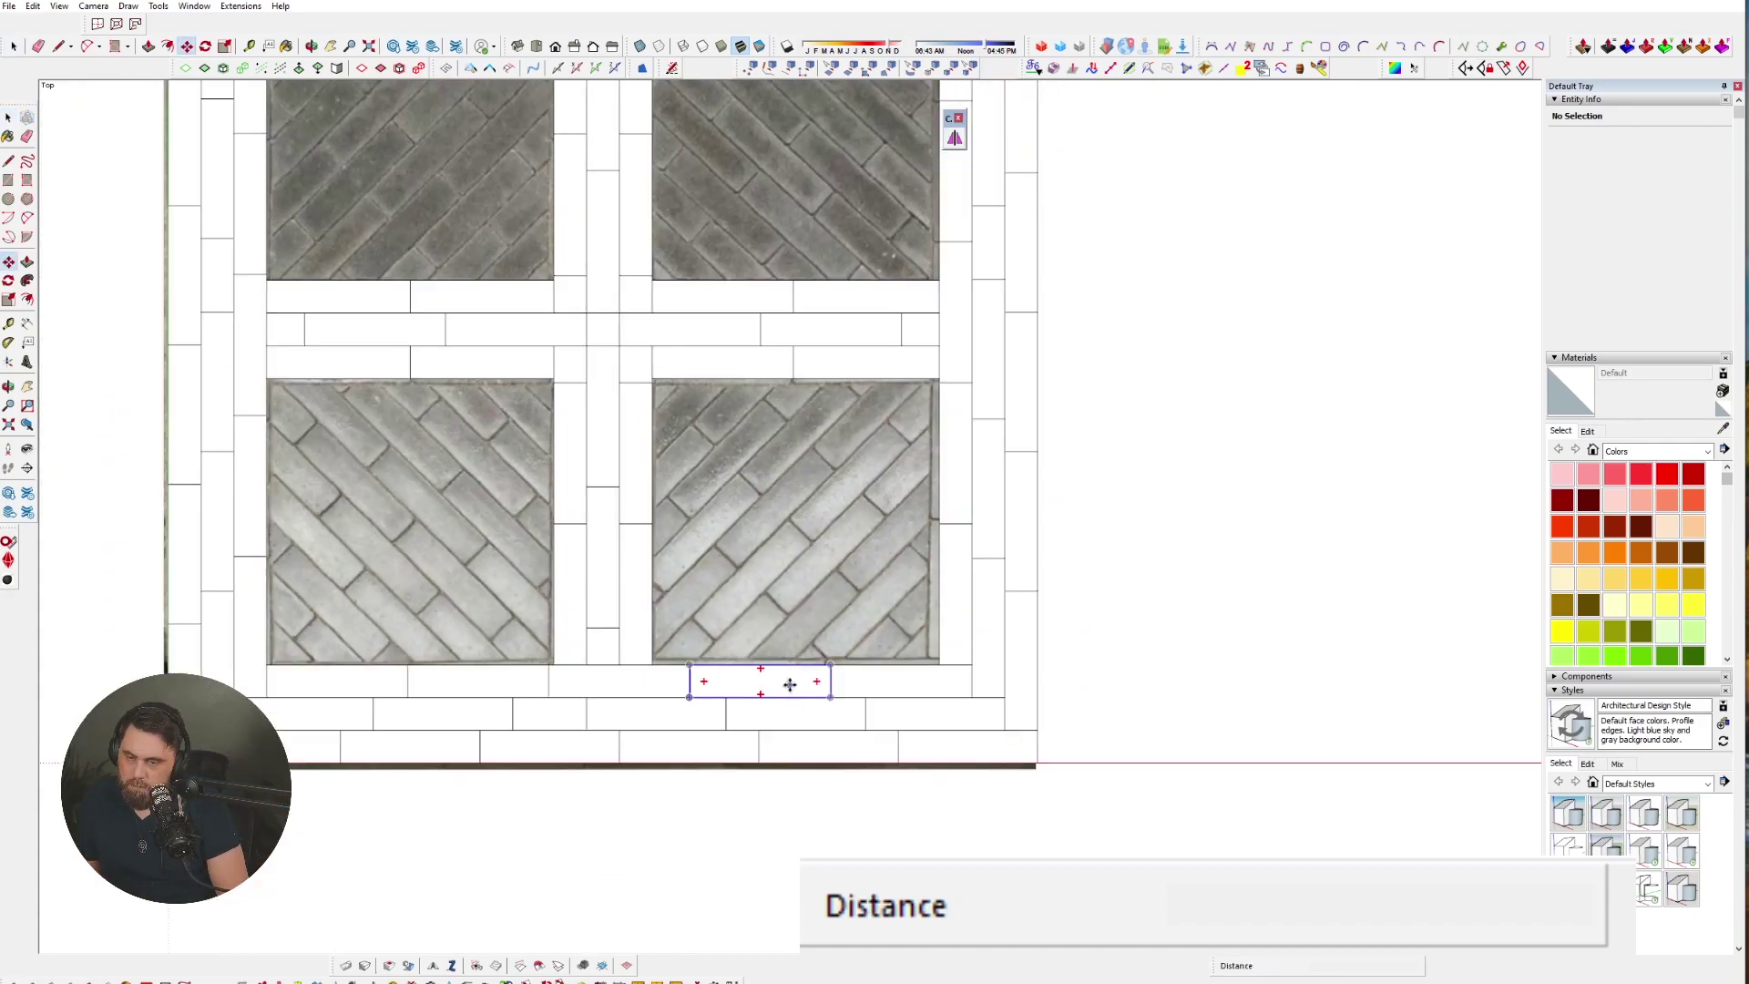
pyautogui.click(789, 683)
pyautogui.click(817, 520)
pyautogui.click(843, 516)
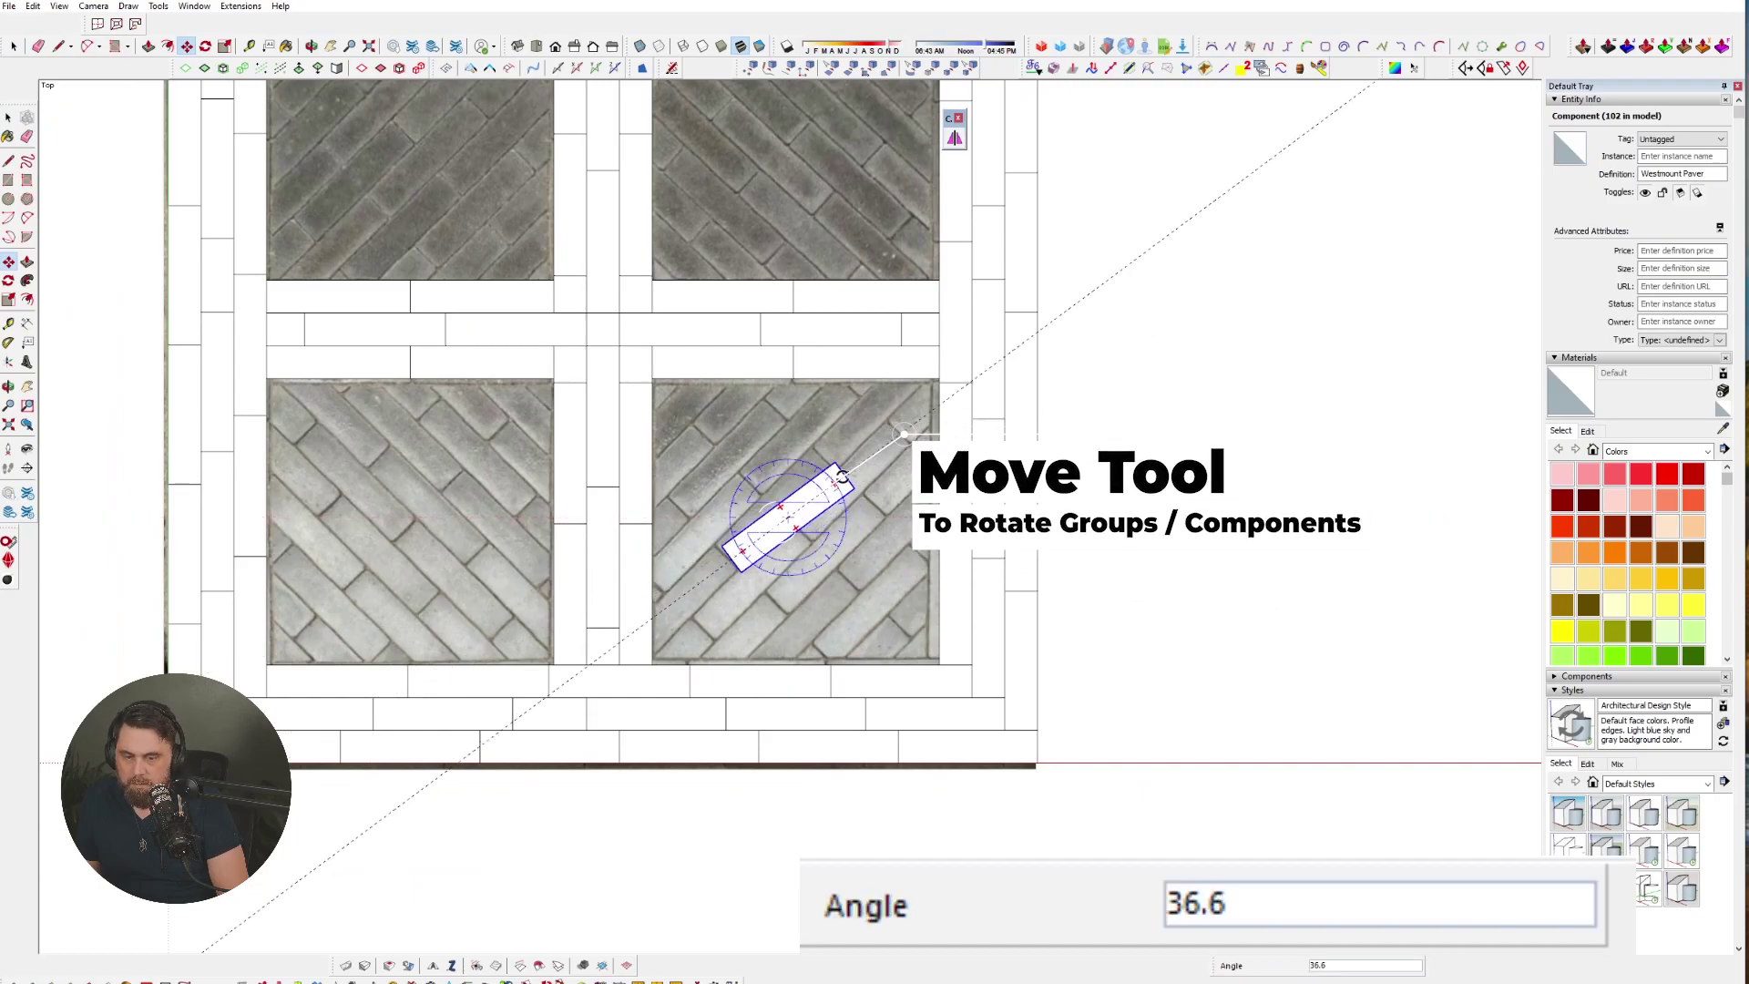
pyautogui.write('45')
pyautogui.press('Return')
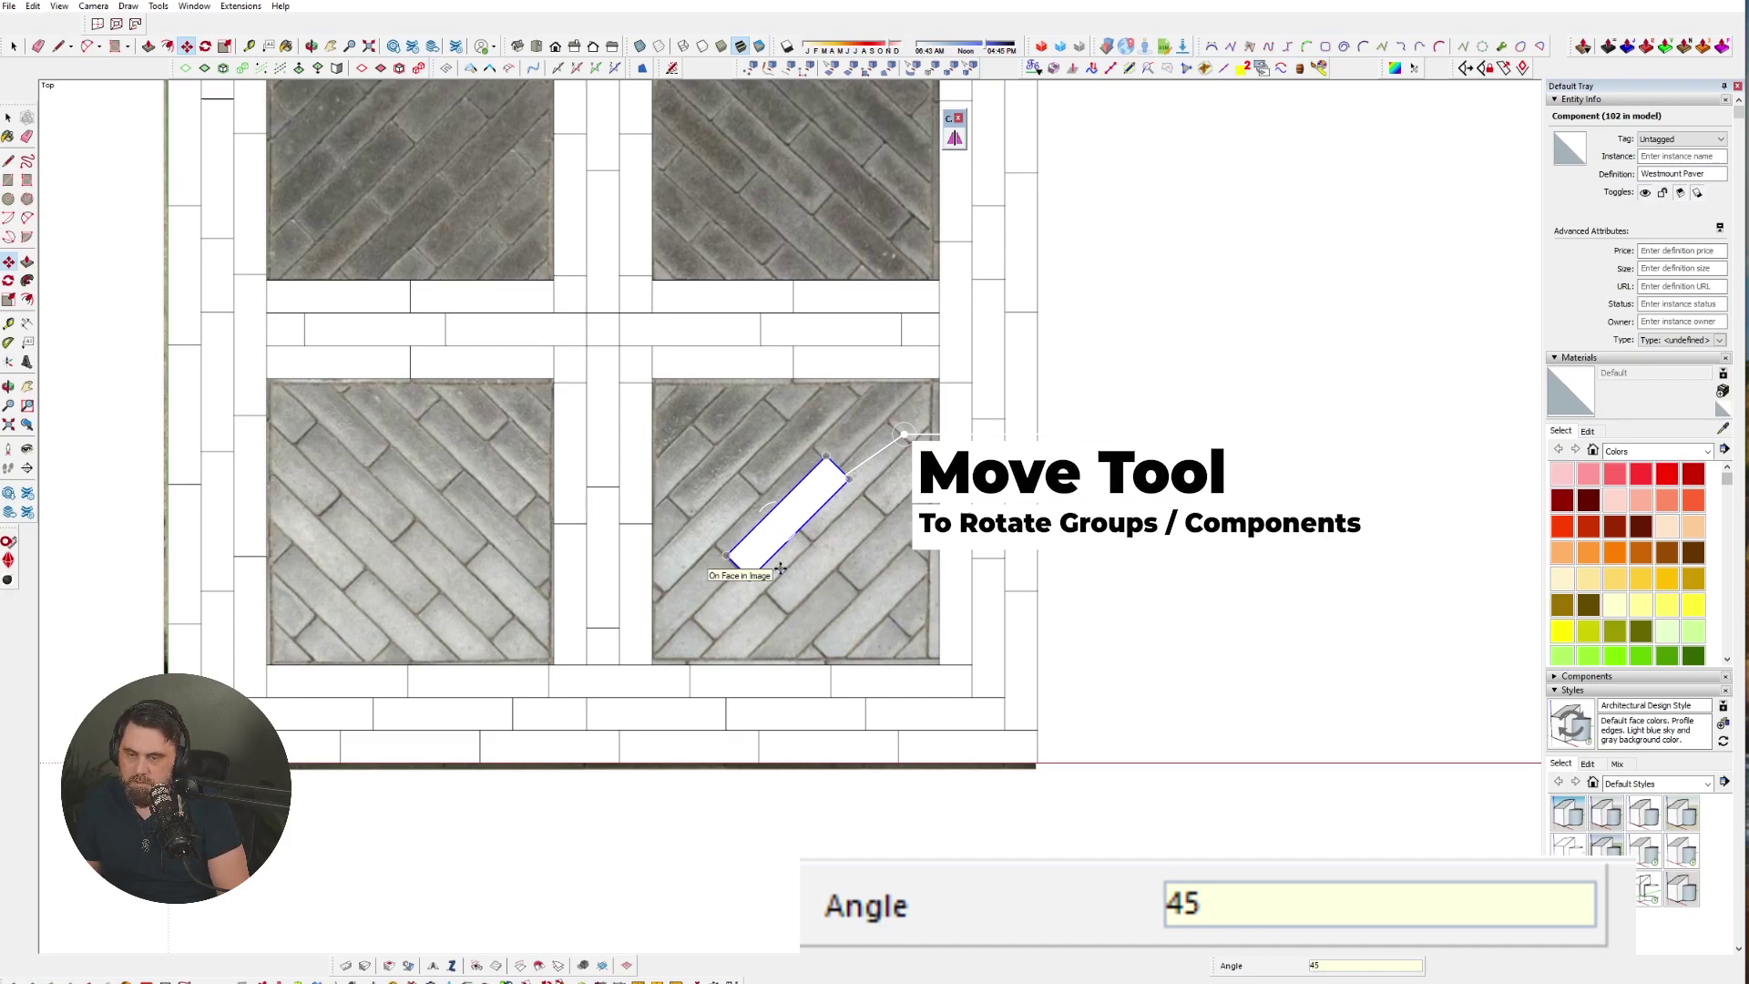
# - Move the rotated paver out of the lower-right square into the empty area beside the pattern
pyautogui.scroll(4, 781, 569)
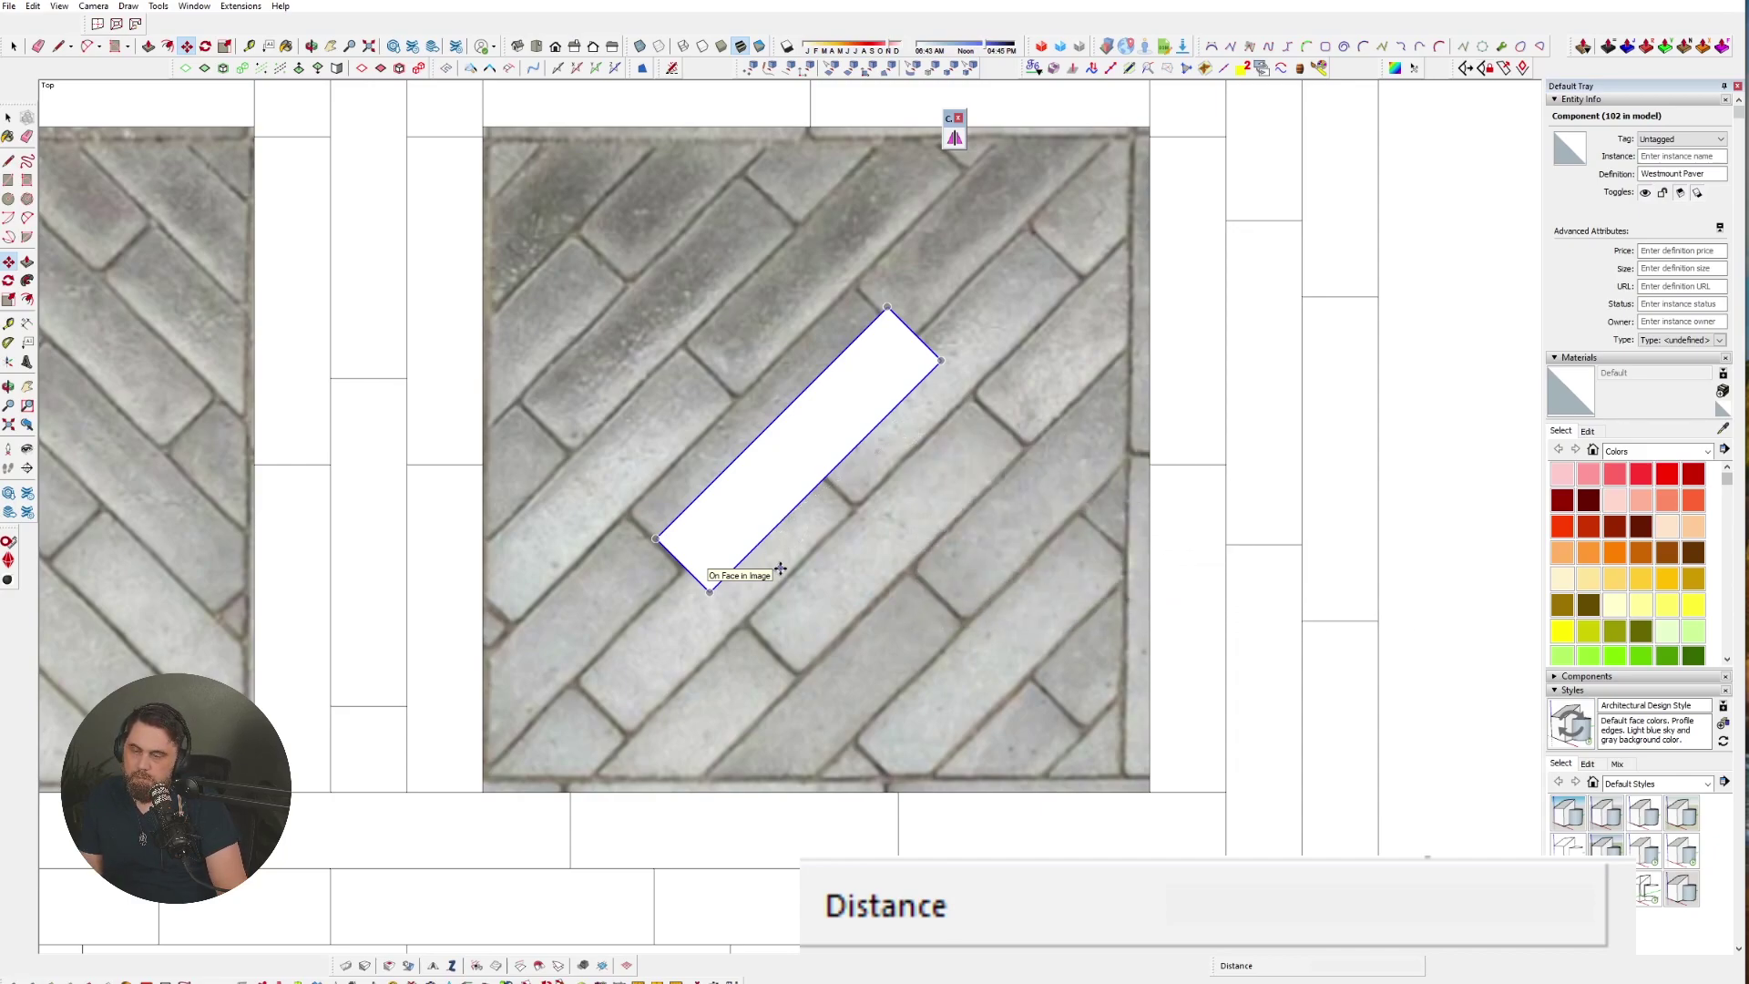
pyautogui.scroll(-3, 464, 522)
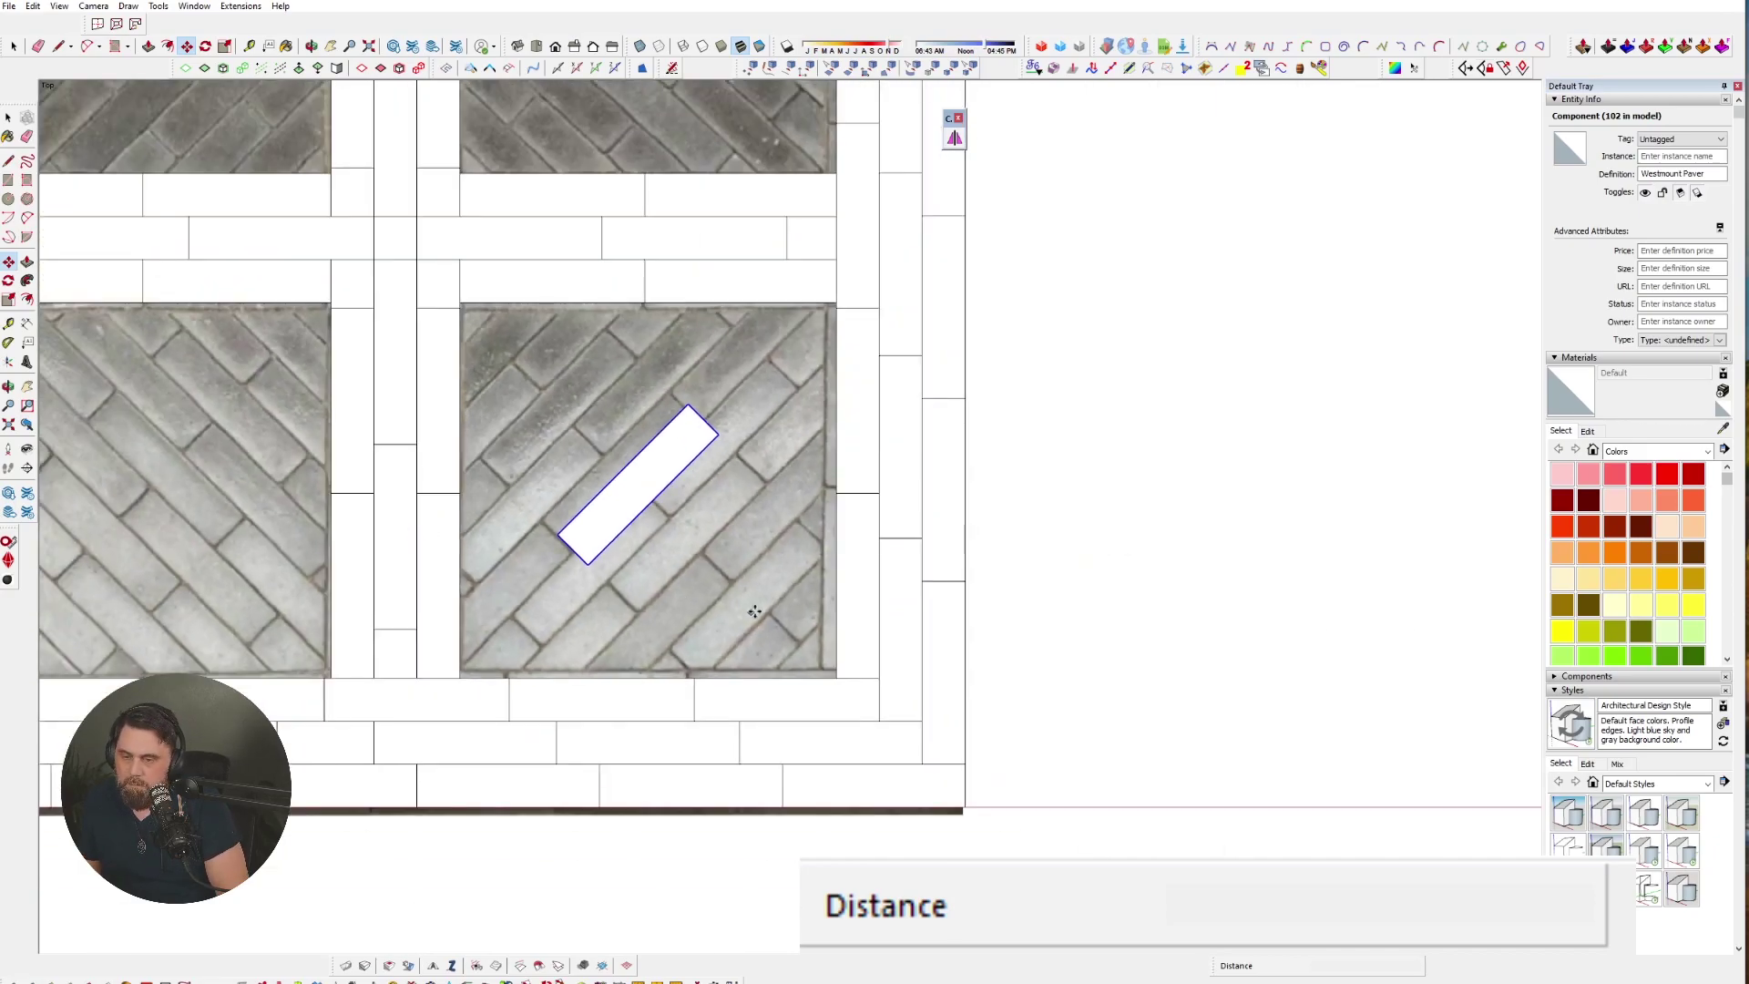
pyautogui.click(588, 559)
pyautogui.scroll(-4, 529, 560)
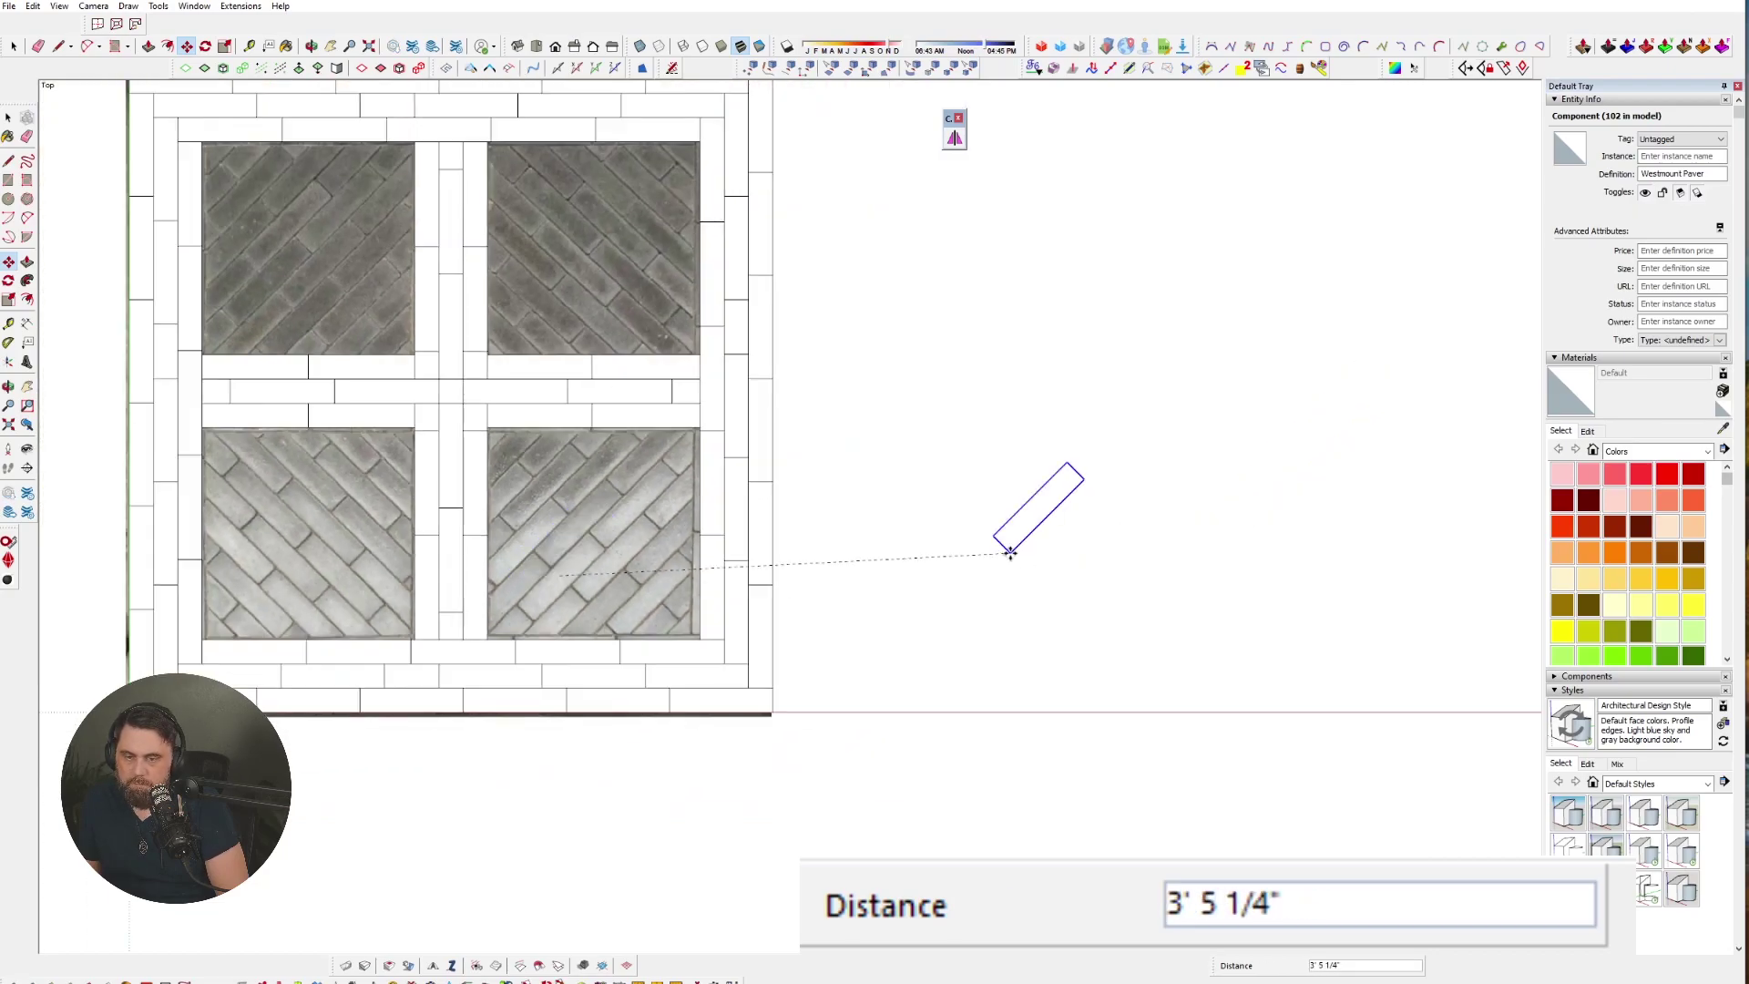
pyautogui.click(1009, 580)
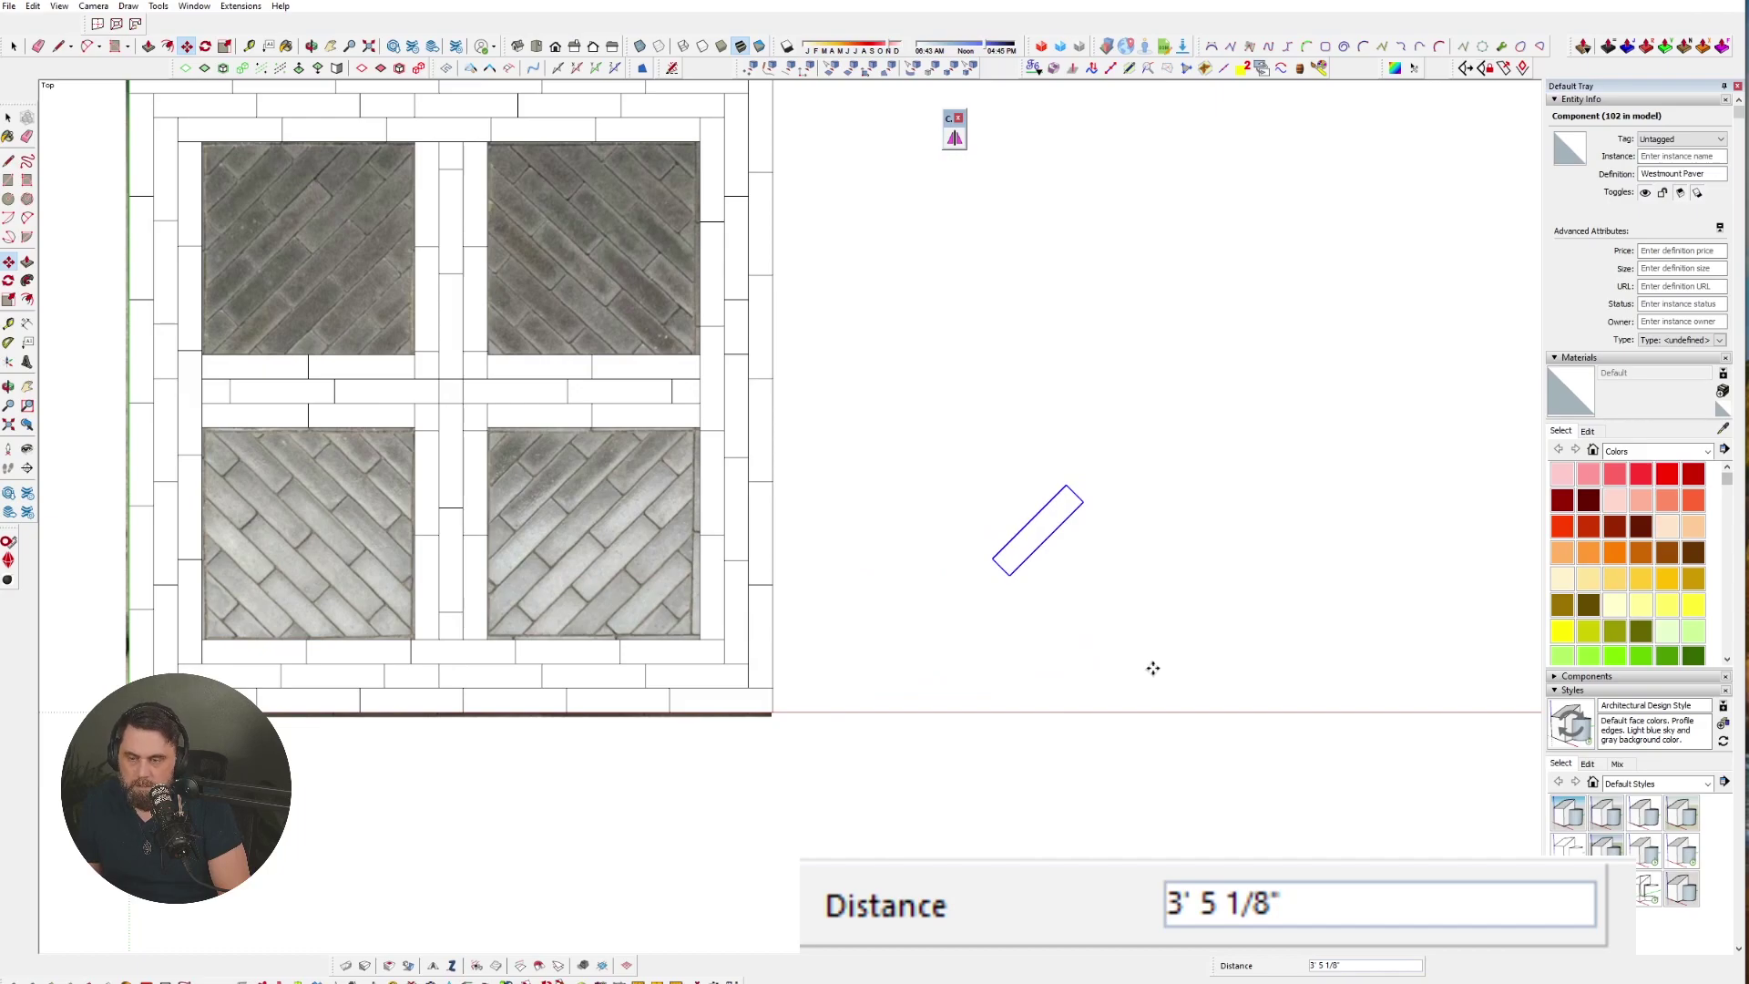
# - Copy the diagonal paver end to end with a 3x array, then add one more paver at the upper end
pyautogui.scroll(1, 1037, 558)
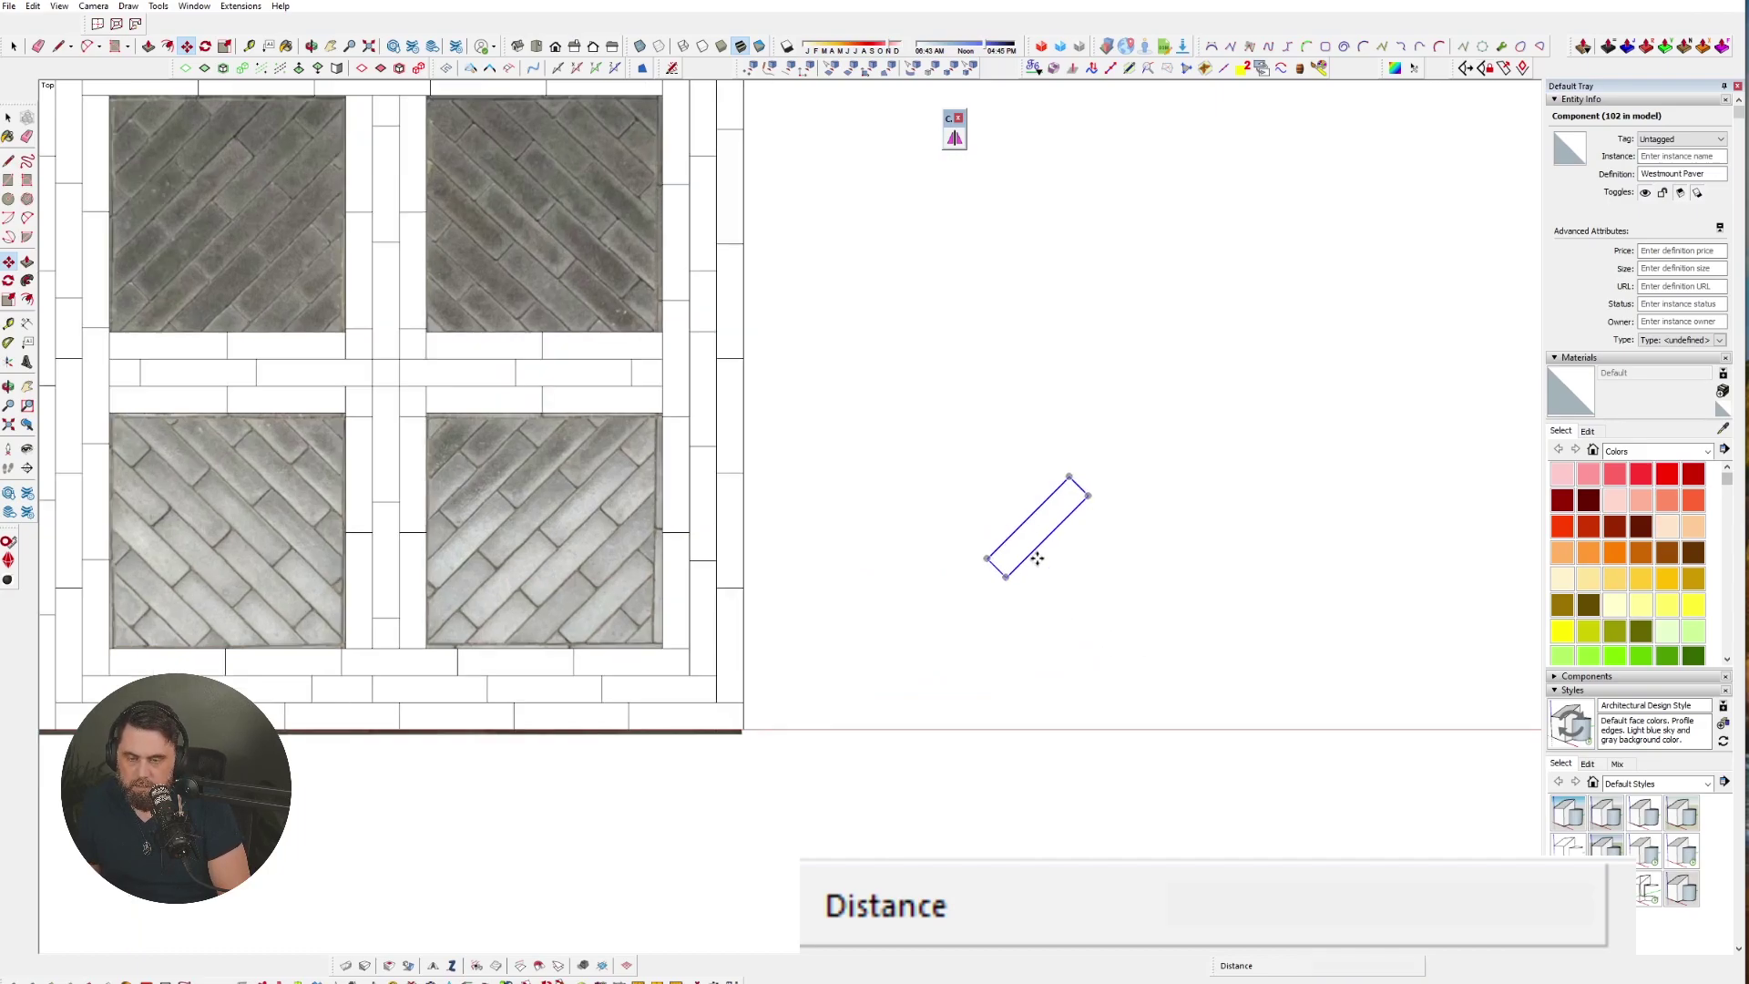
pyautogui.write('3x')
pyautogui.press('Return')
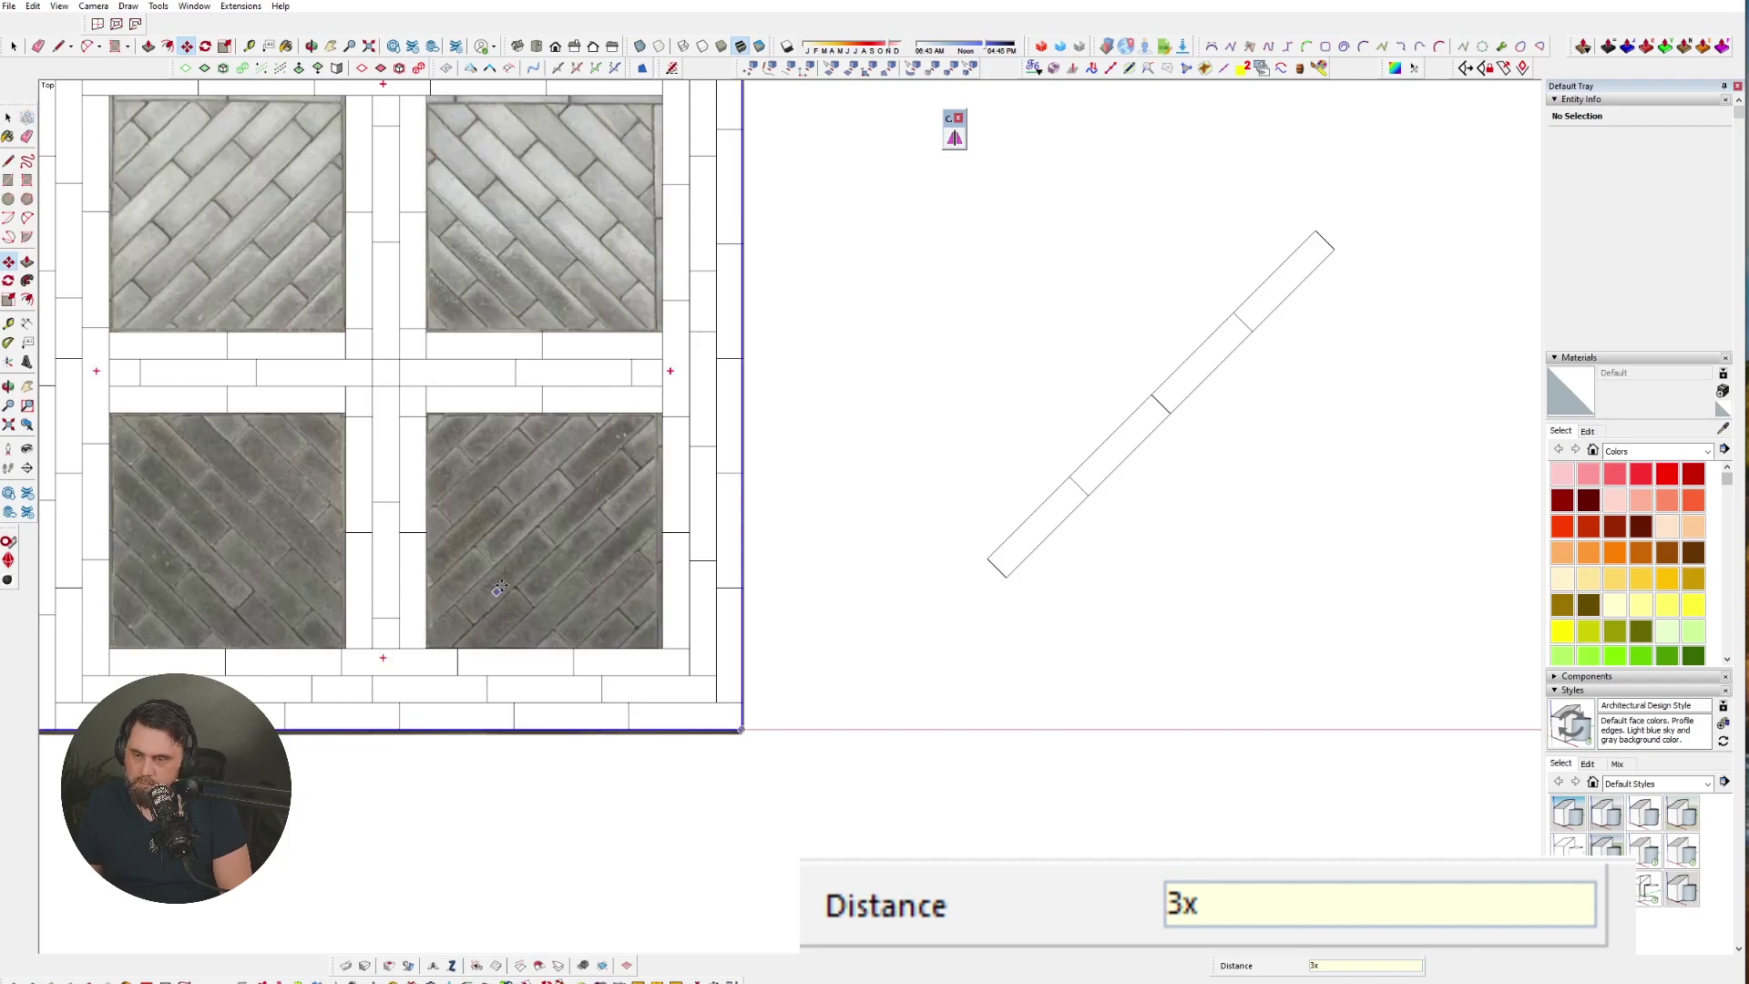
pyautogui.click(1255, 328)
pyautogui.click(1328, 242)
pyautogui.scroll(-3, 898, 605)
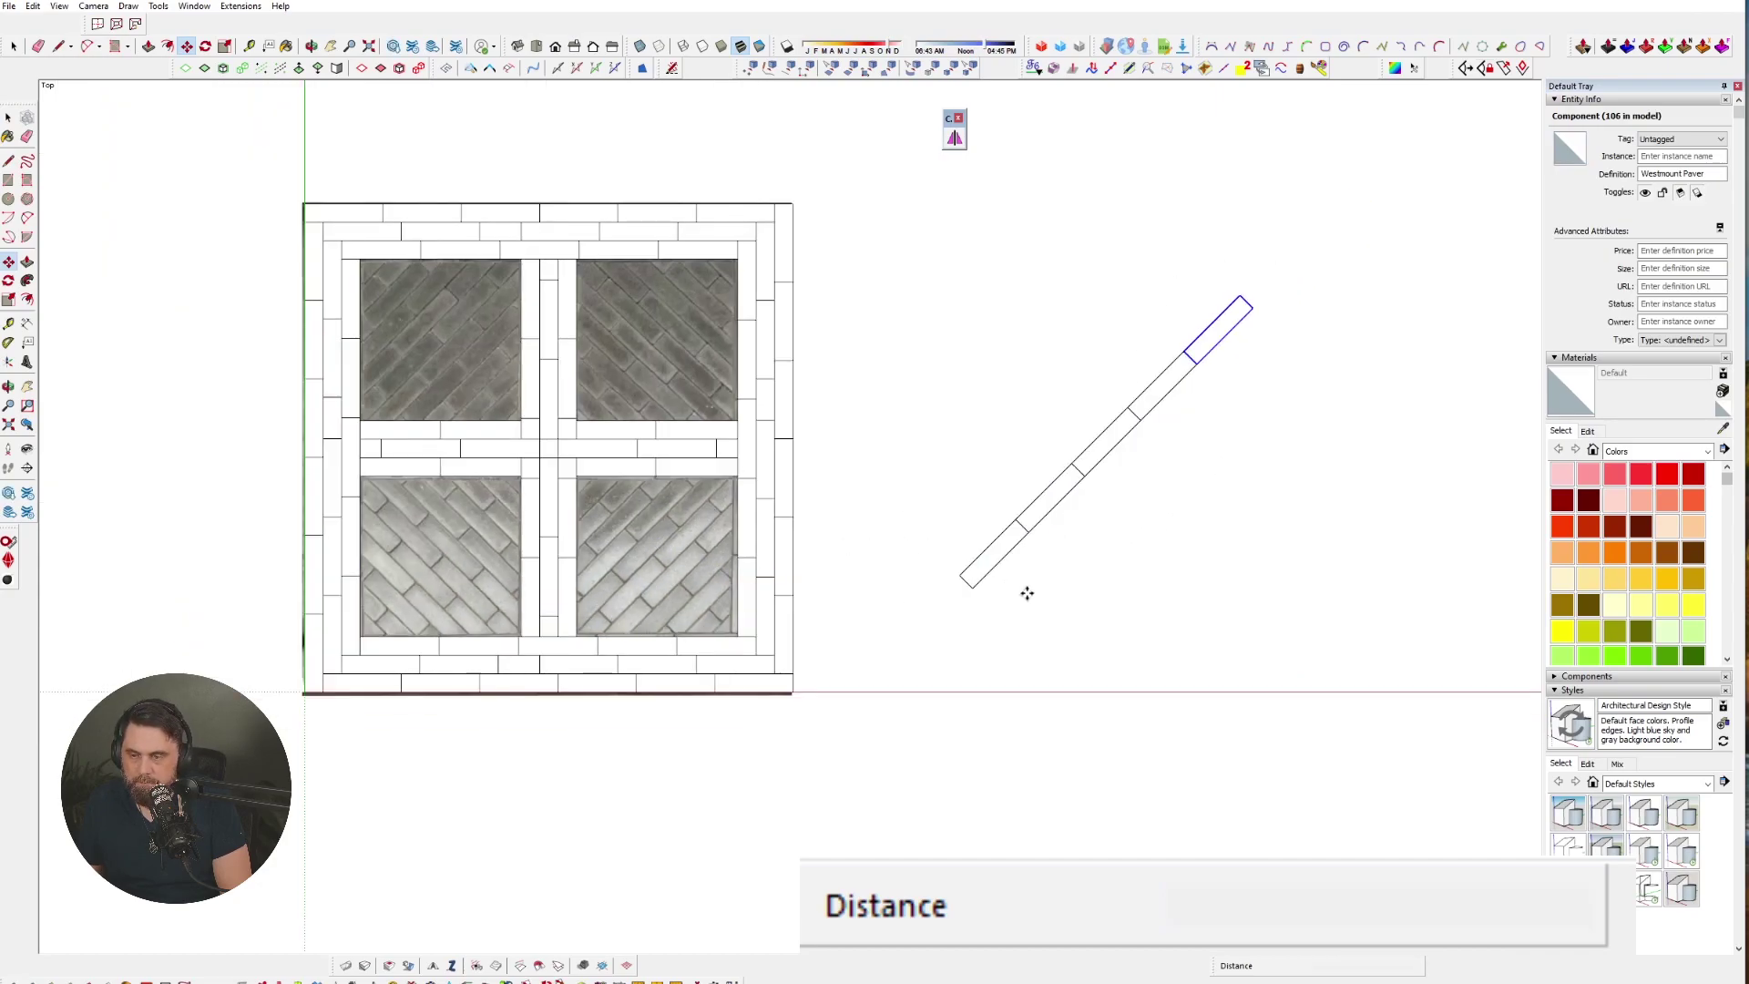
pyautogui.scroll(1, 989, 596)
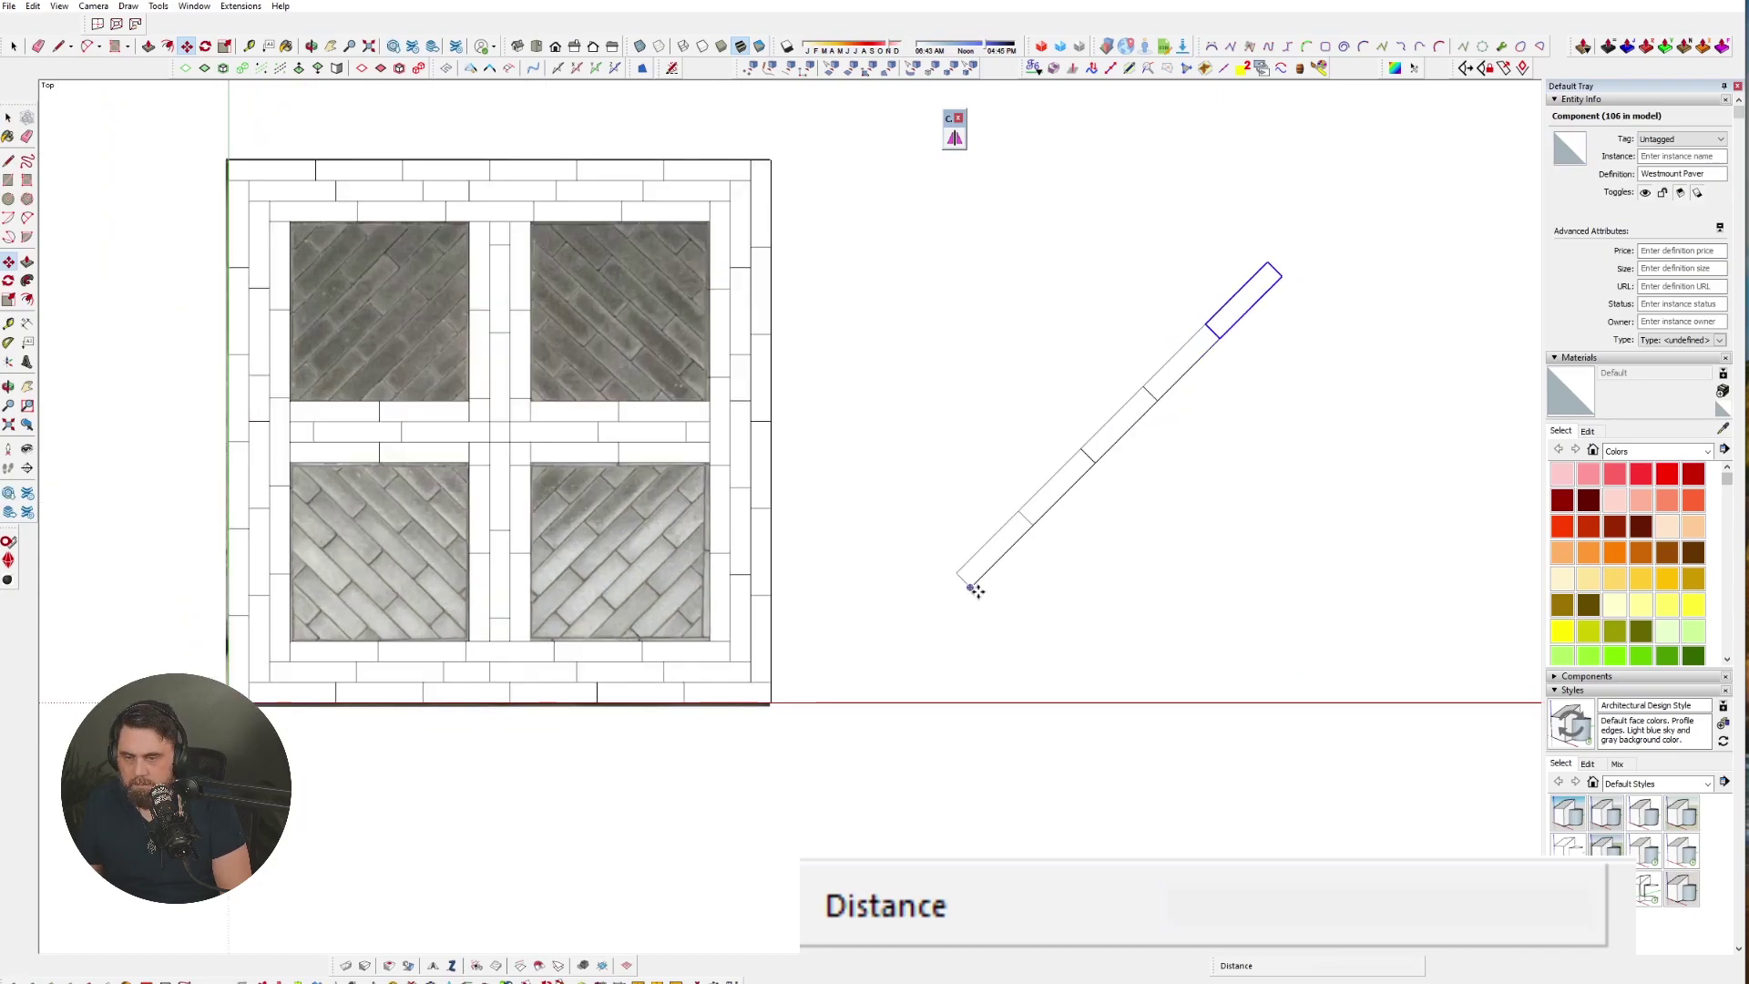
# - Copy the five-paver diagonal run alongside itself, starting at the midpoint of the first paver for a half-paver stagger
pyautogui.press('space')
pyautogui.moveTo(898, 195); pyautogui.dragTo(1417, 645)
pyautogui.press('m')
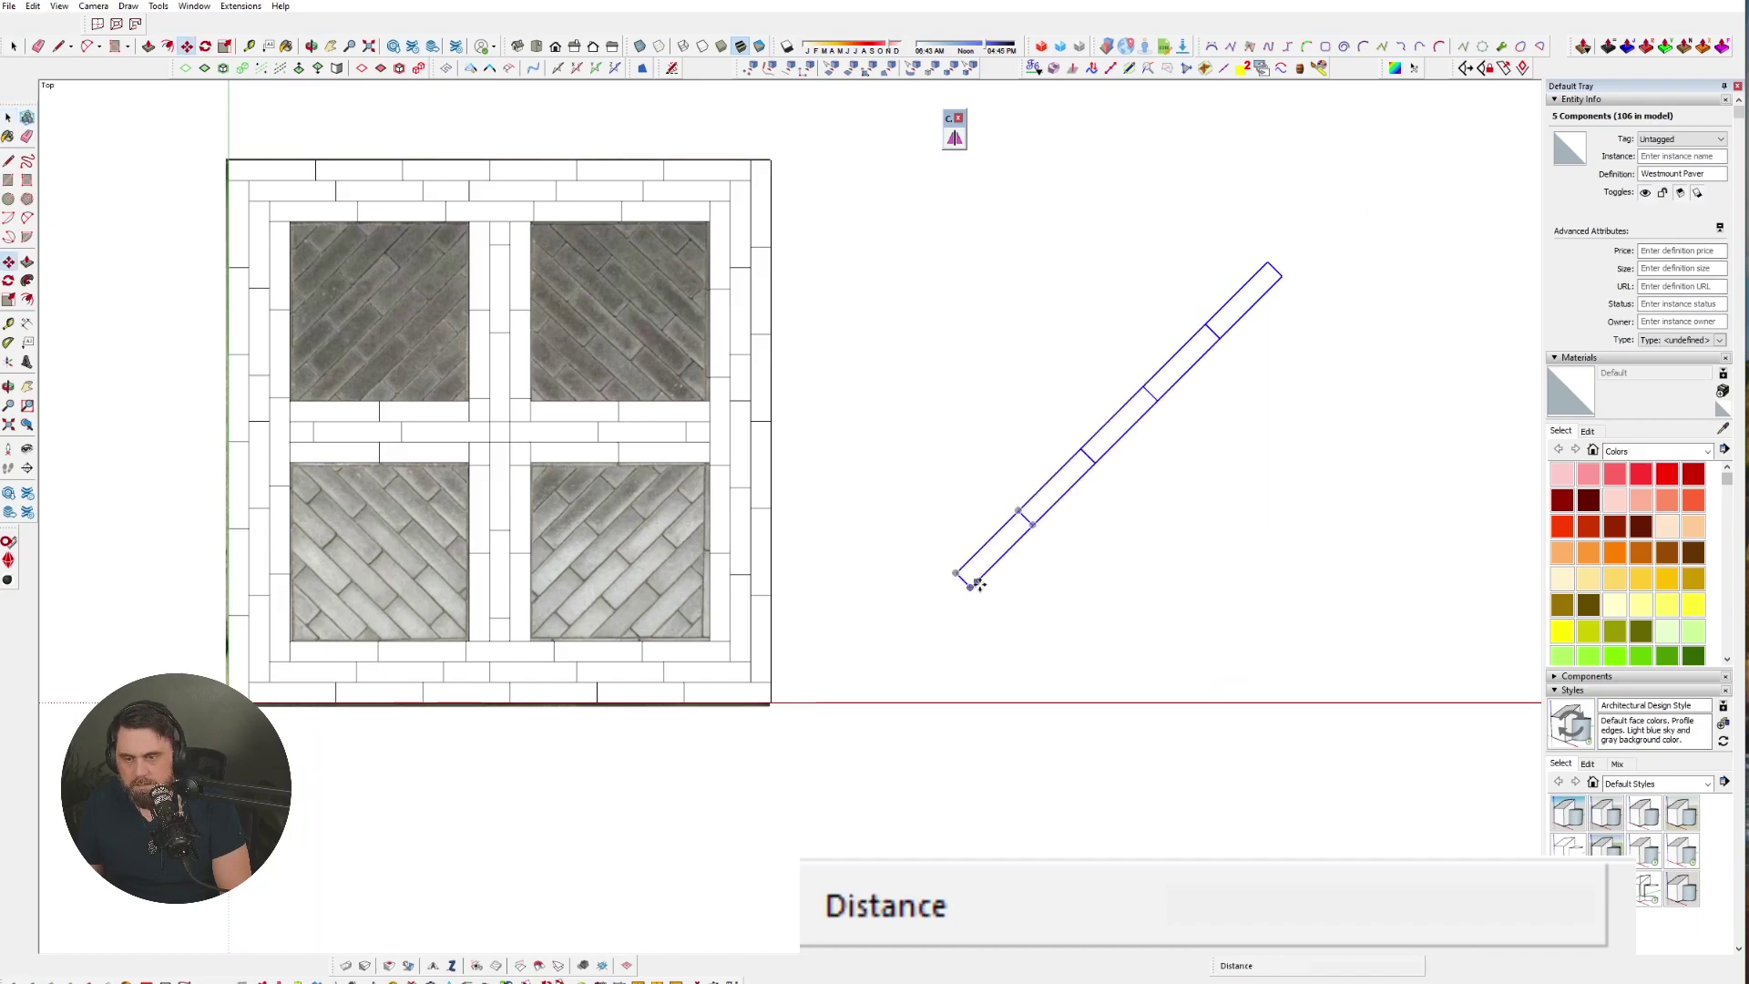
pyautogui.click(972, 587)
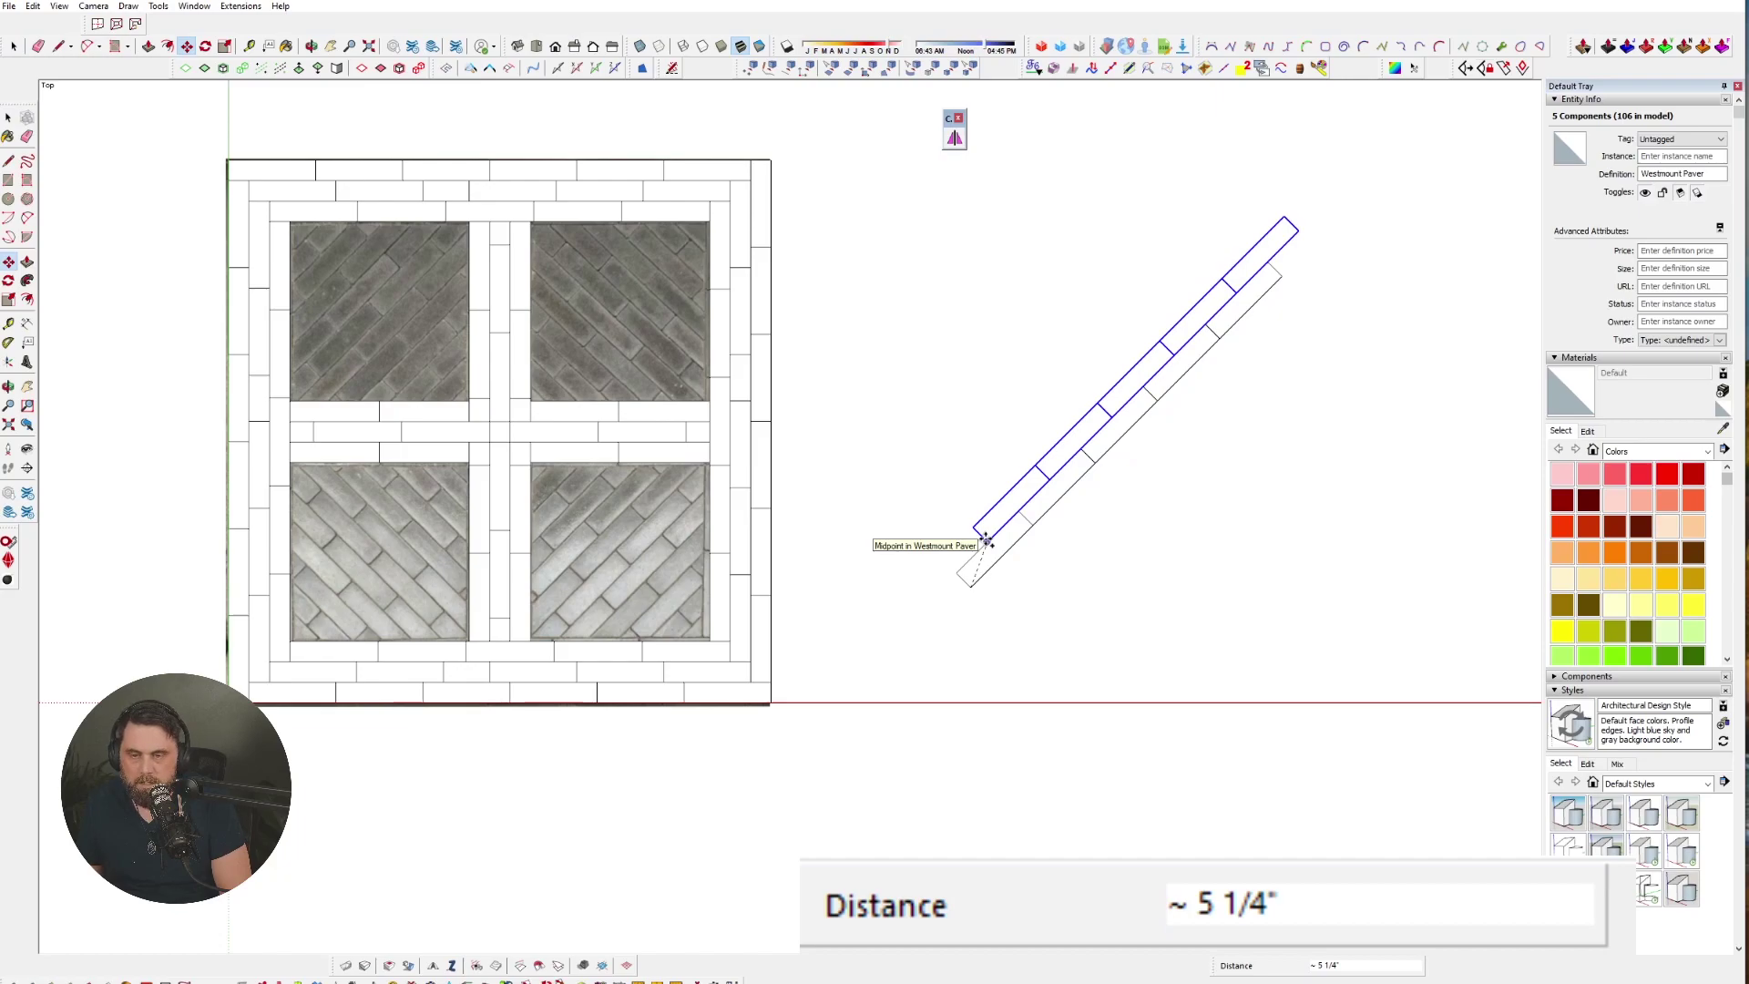
pyautogui.press('Escape')
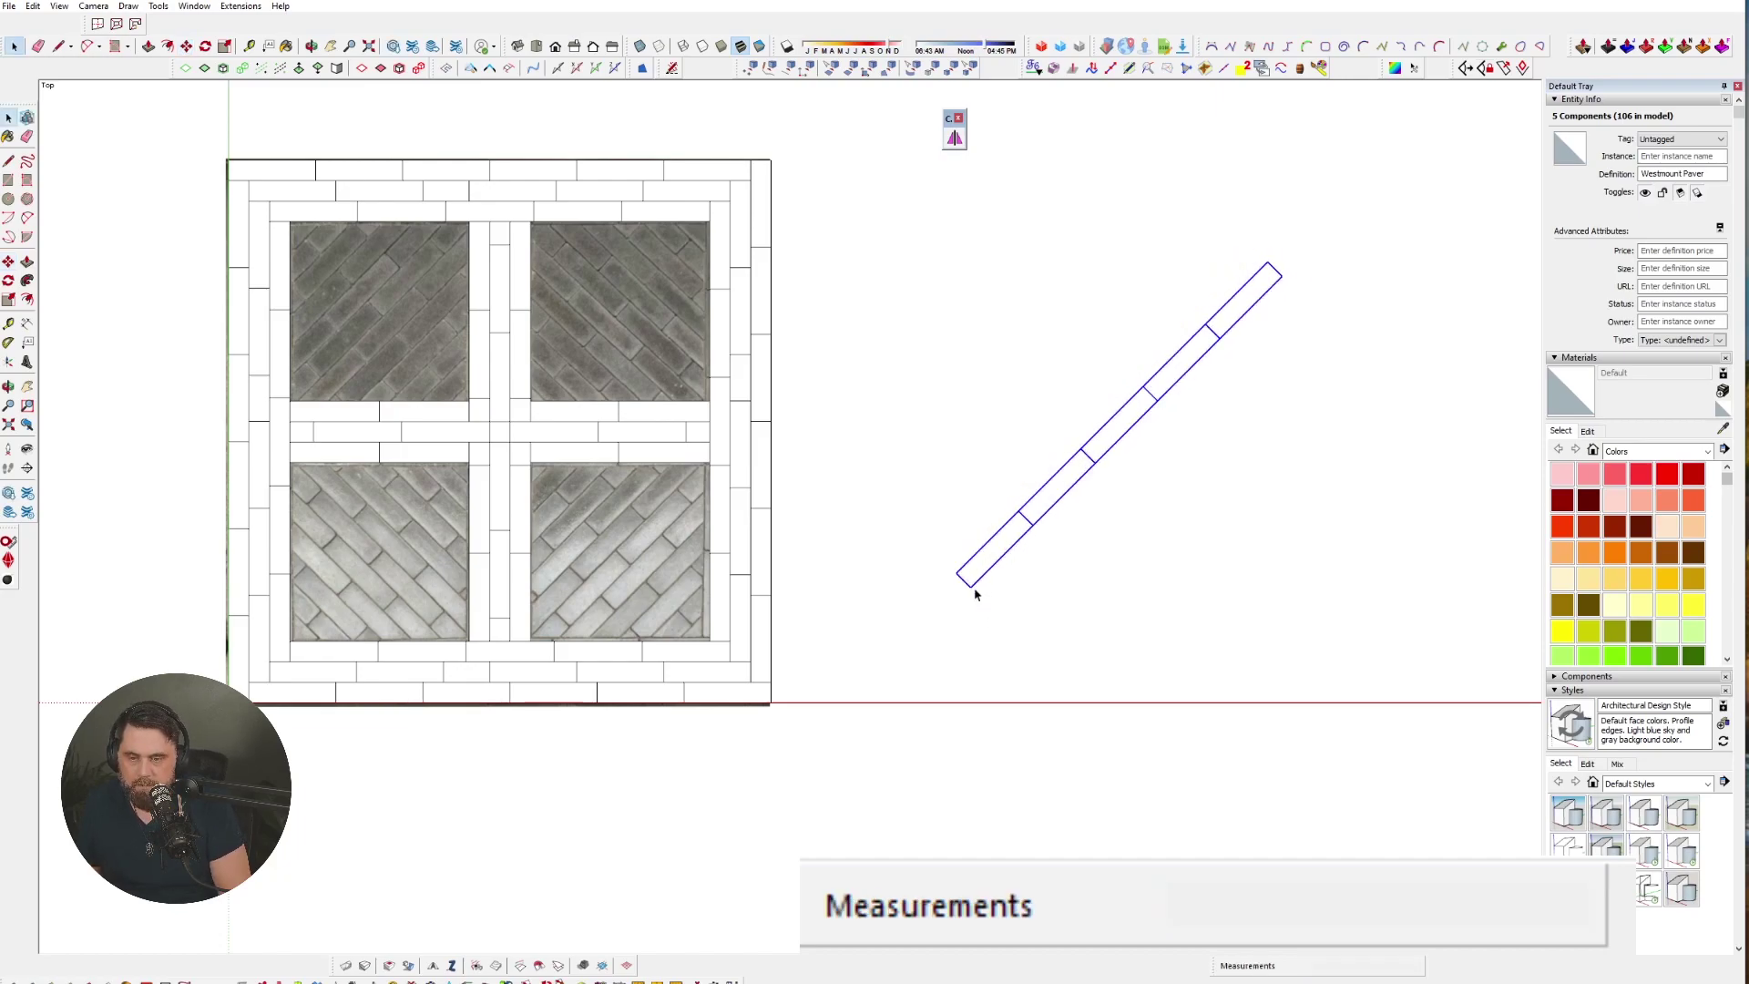
pyautogui.click(972, 587)
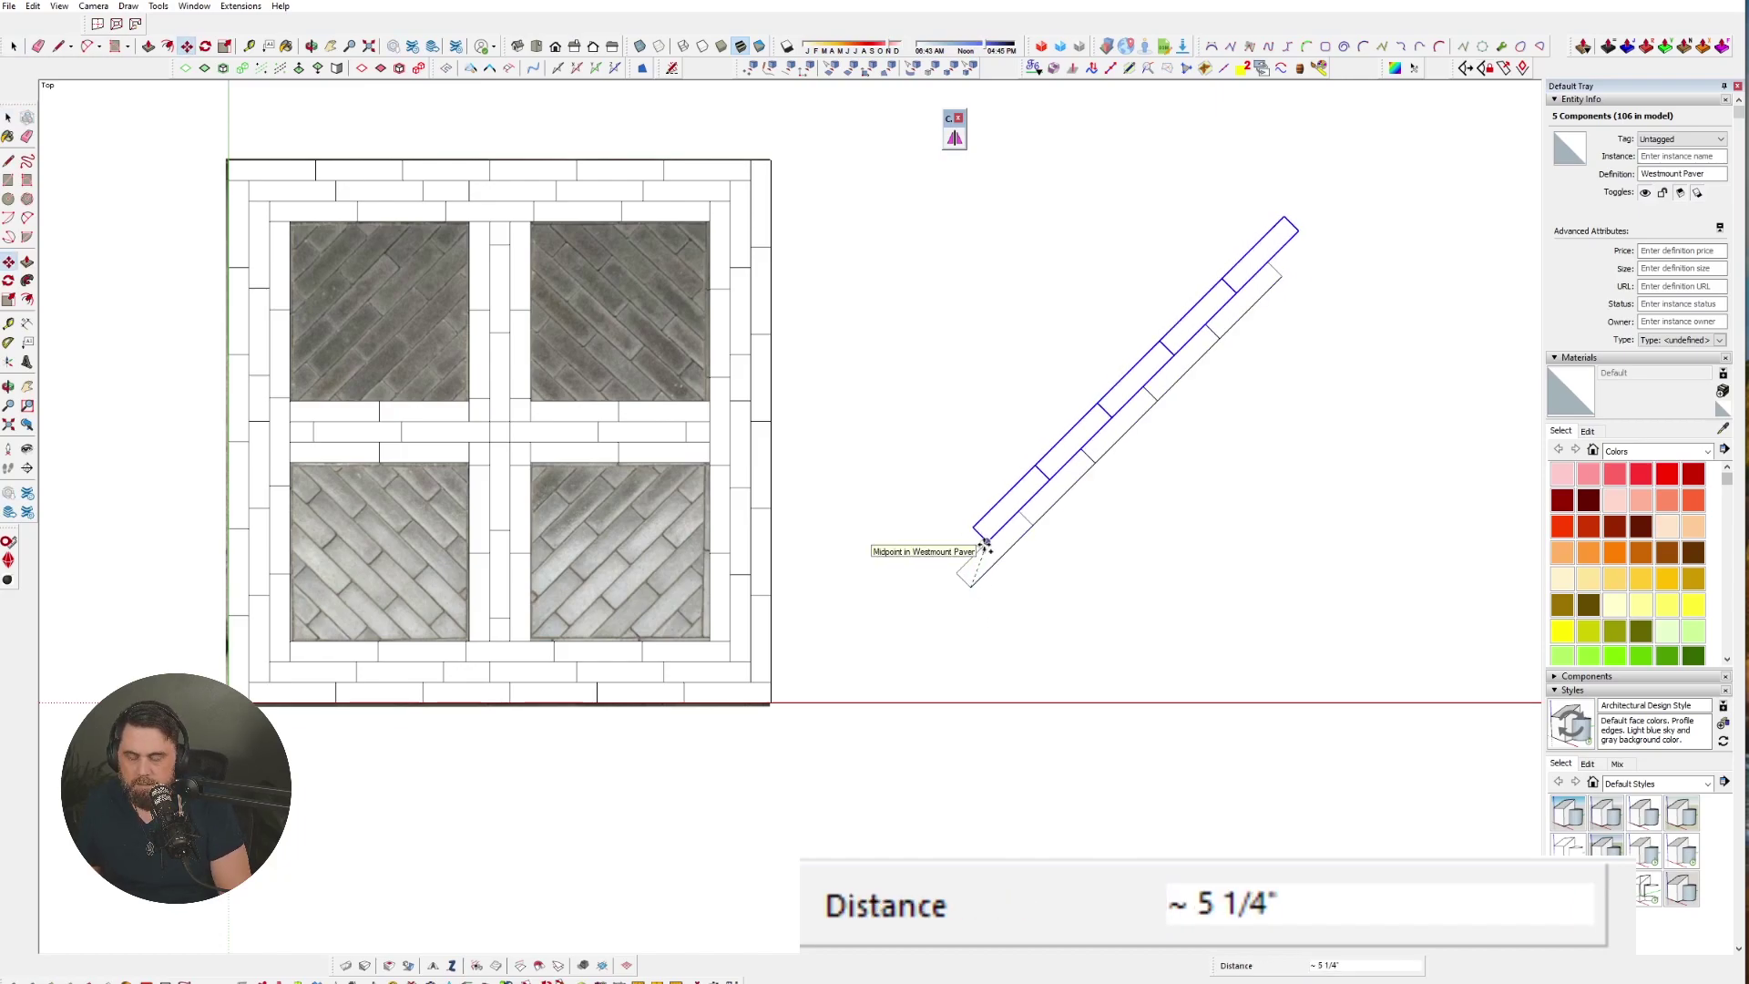
pyautogui.click(984, 542)
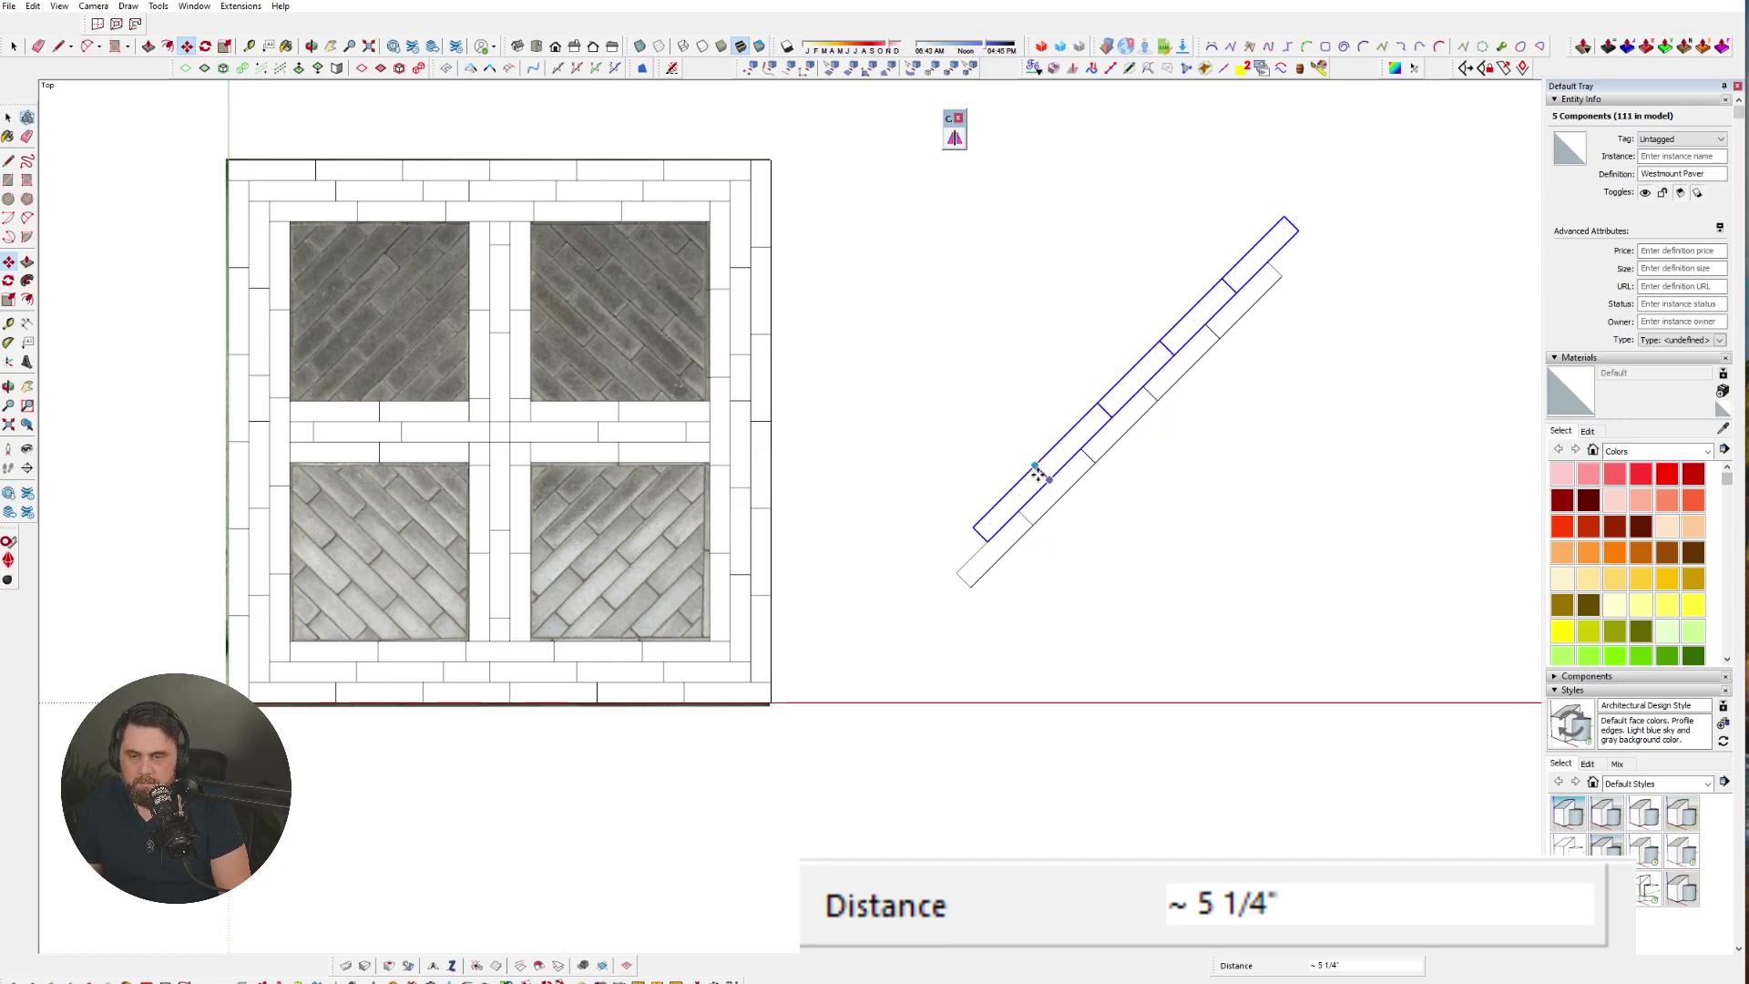
# - Select both staggered diagonal rows and add a construction guide along the lower end of the first row
pyautogui.press('space')
pyautogui.moveTo(861, 128); pyautogui.dragTo(1432, 699)
pyautogui.scroll(2, 984, 583)
pyautogui.scroll(3, 984, 583)
pyautogui.press('t')
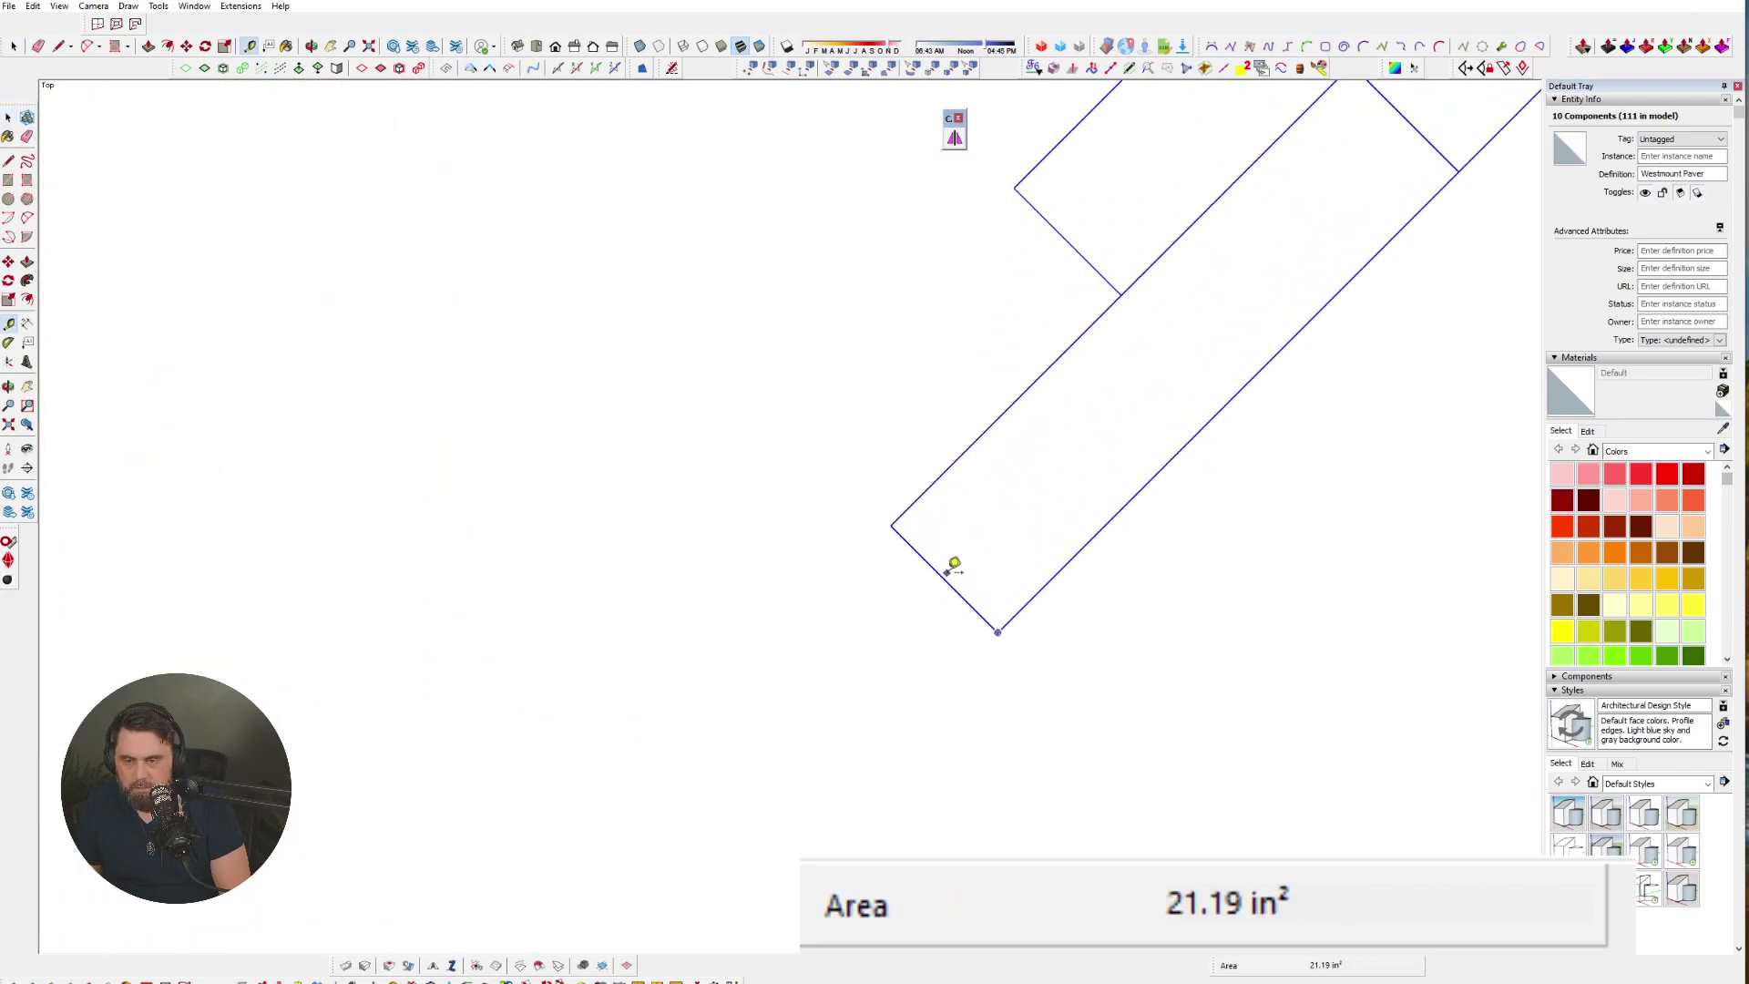
pyautogui.click(944, 578)
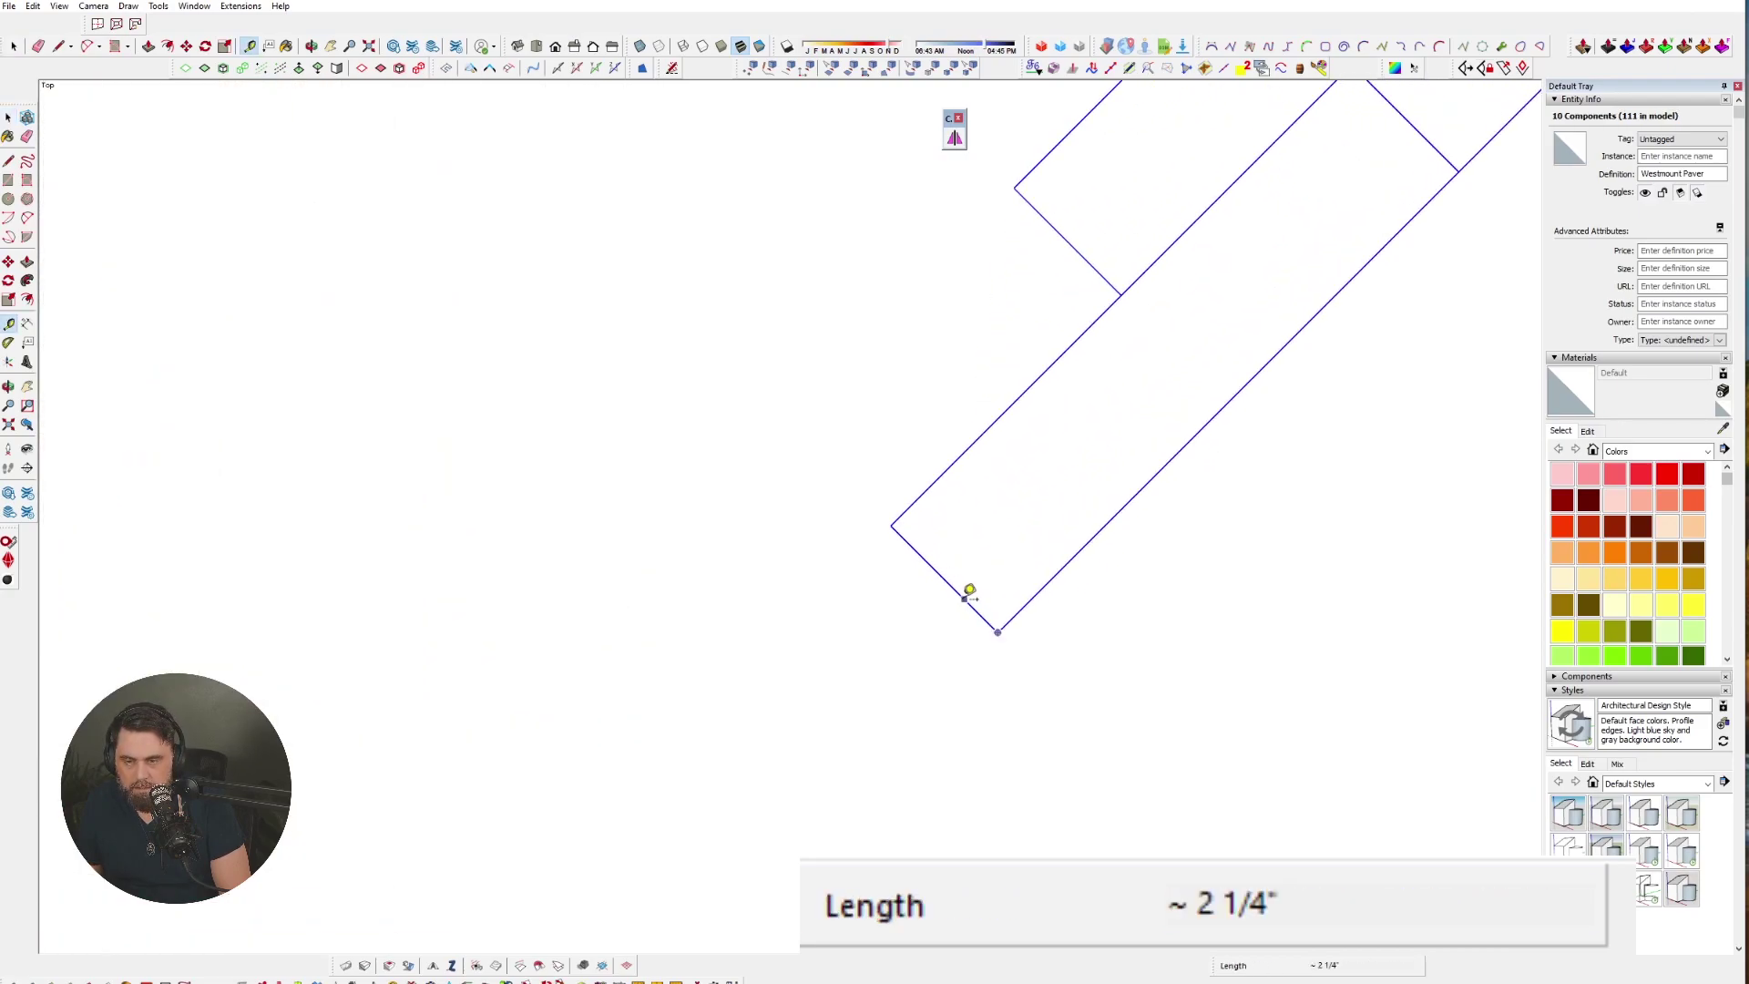
pyautogui.scroll(-5, 966, 592)
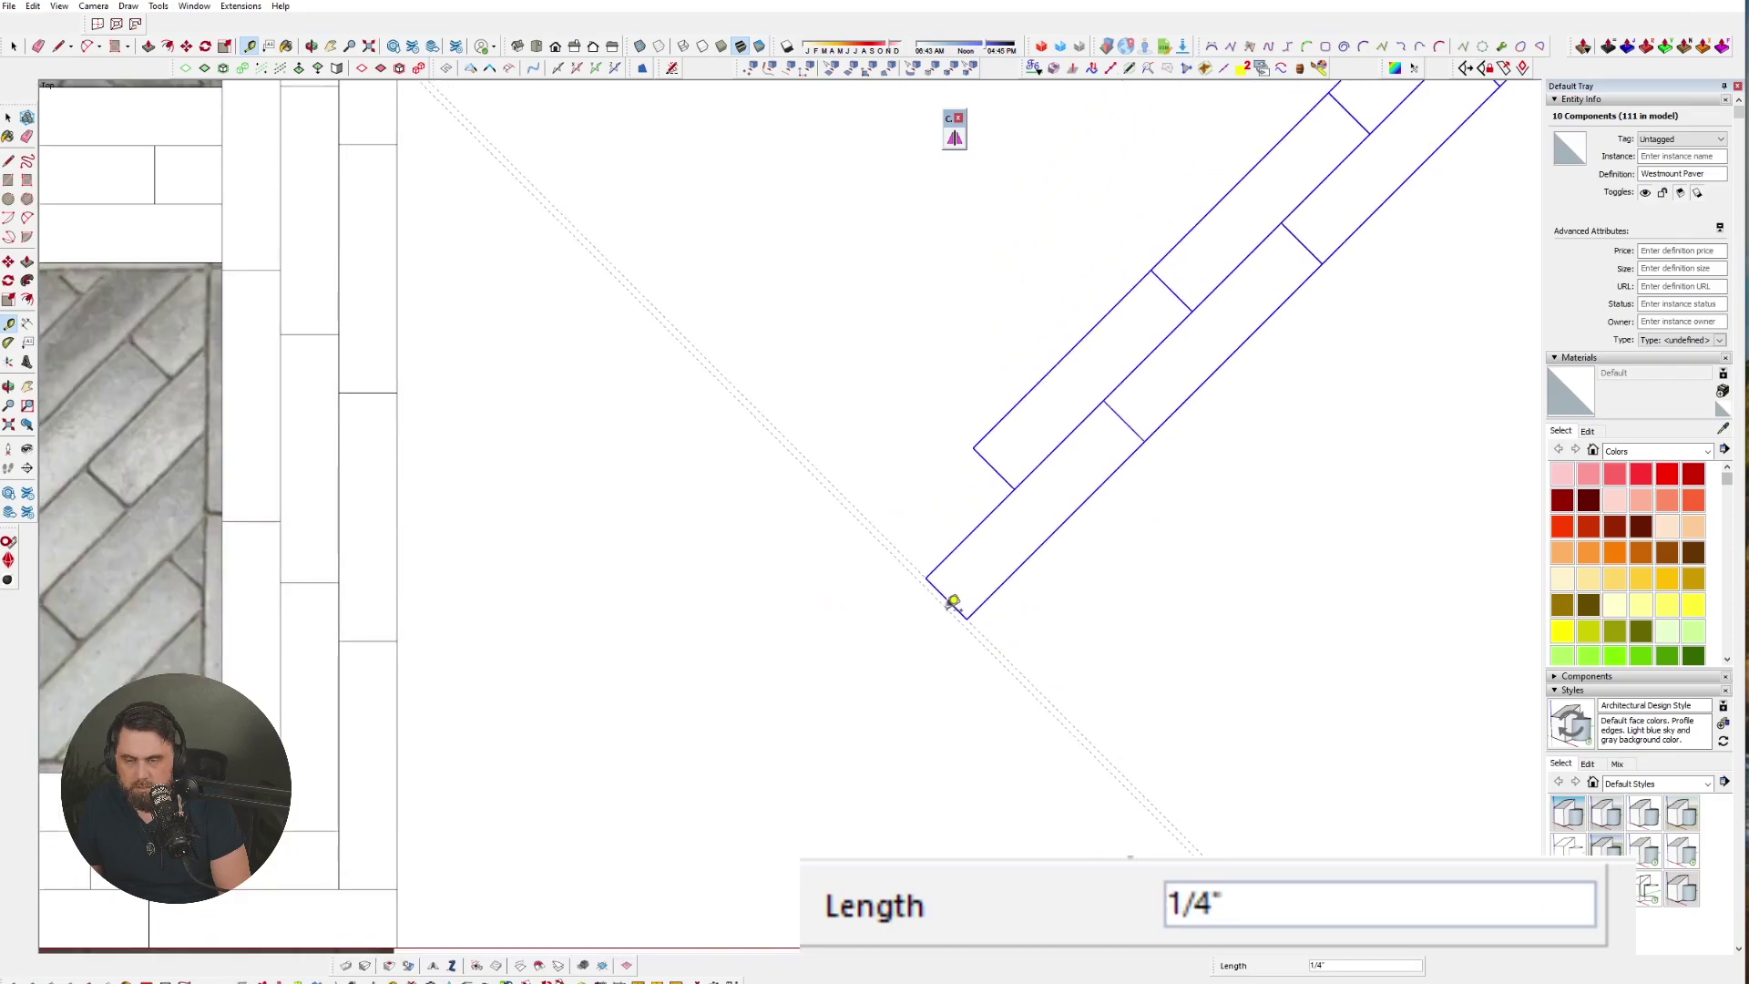
# - Copy the two diagonal rows along the guide to sit against the originals, and array the copy 4x
pyautogui.press('m')
pyautogui.click(955, 616)
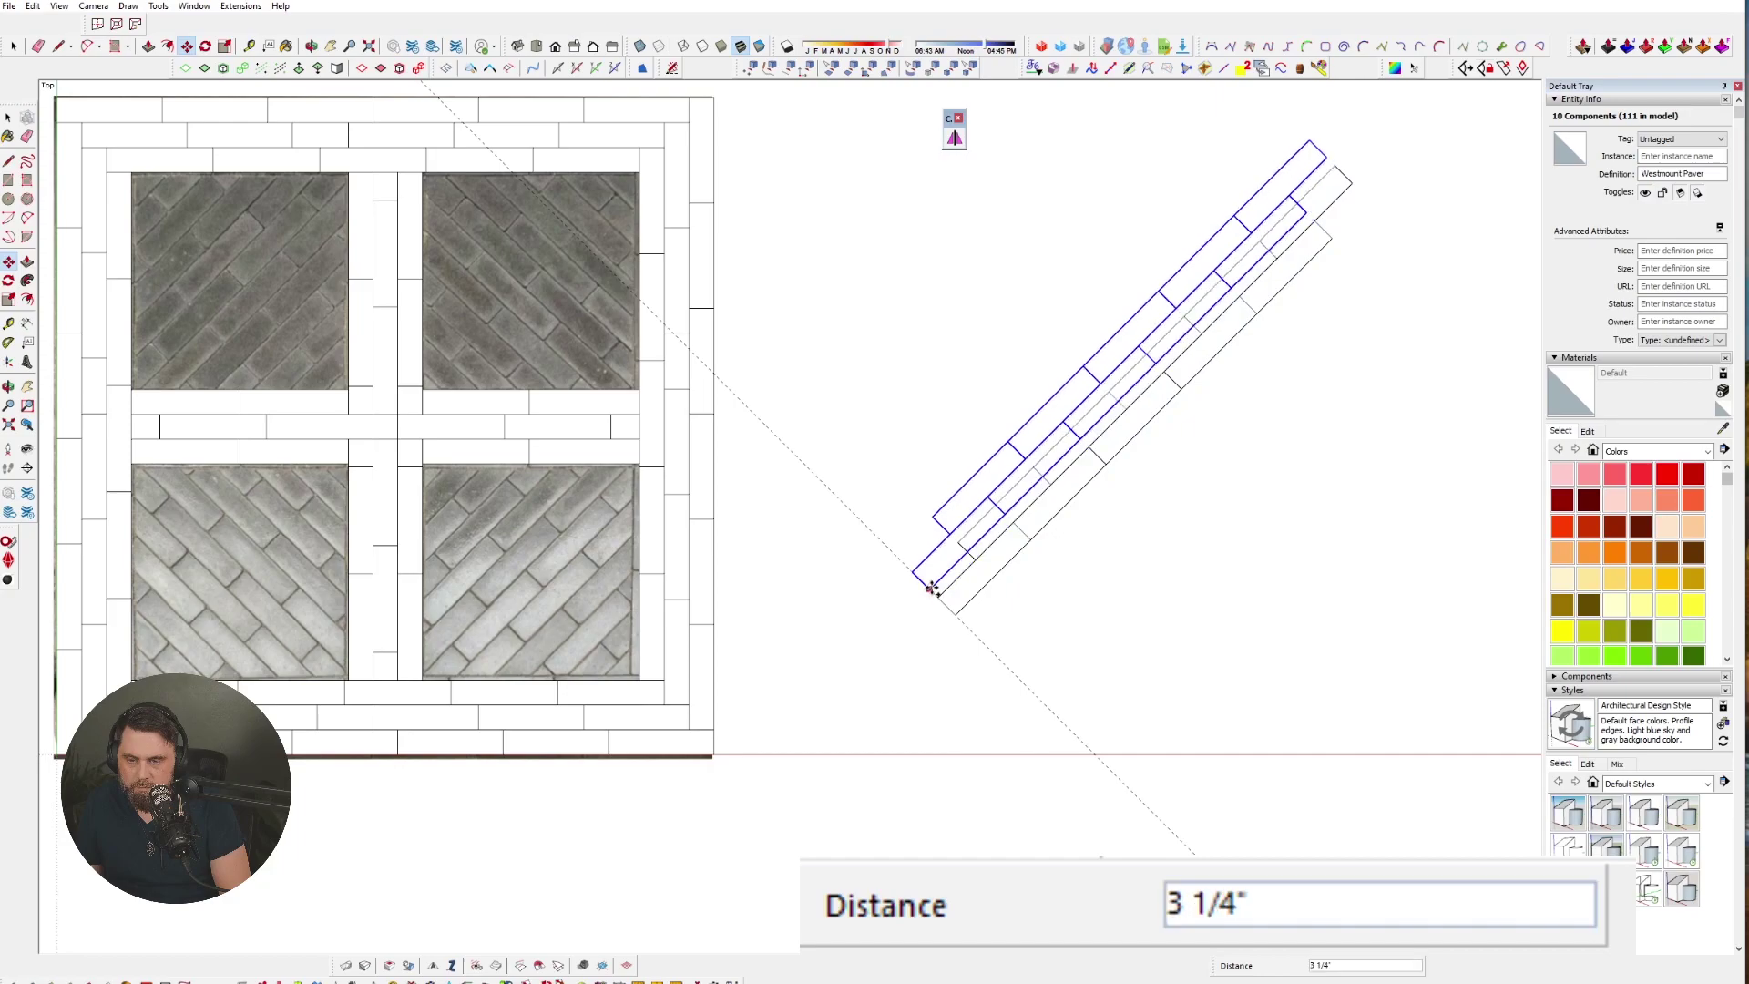
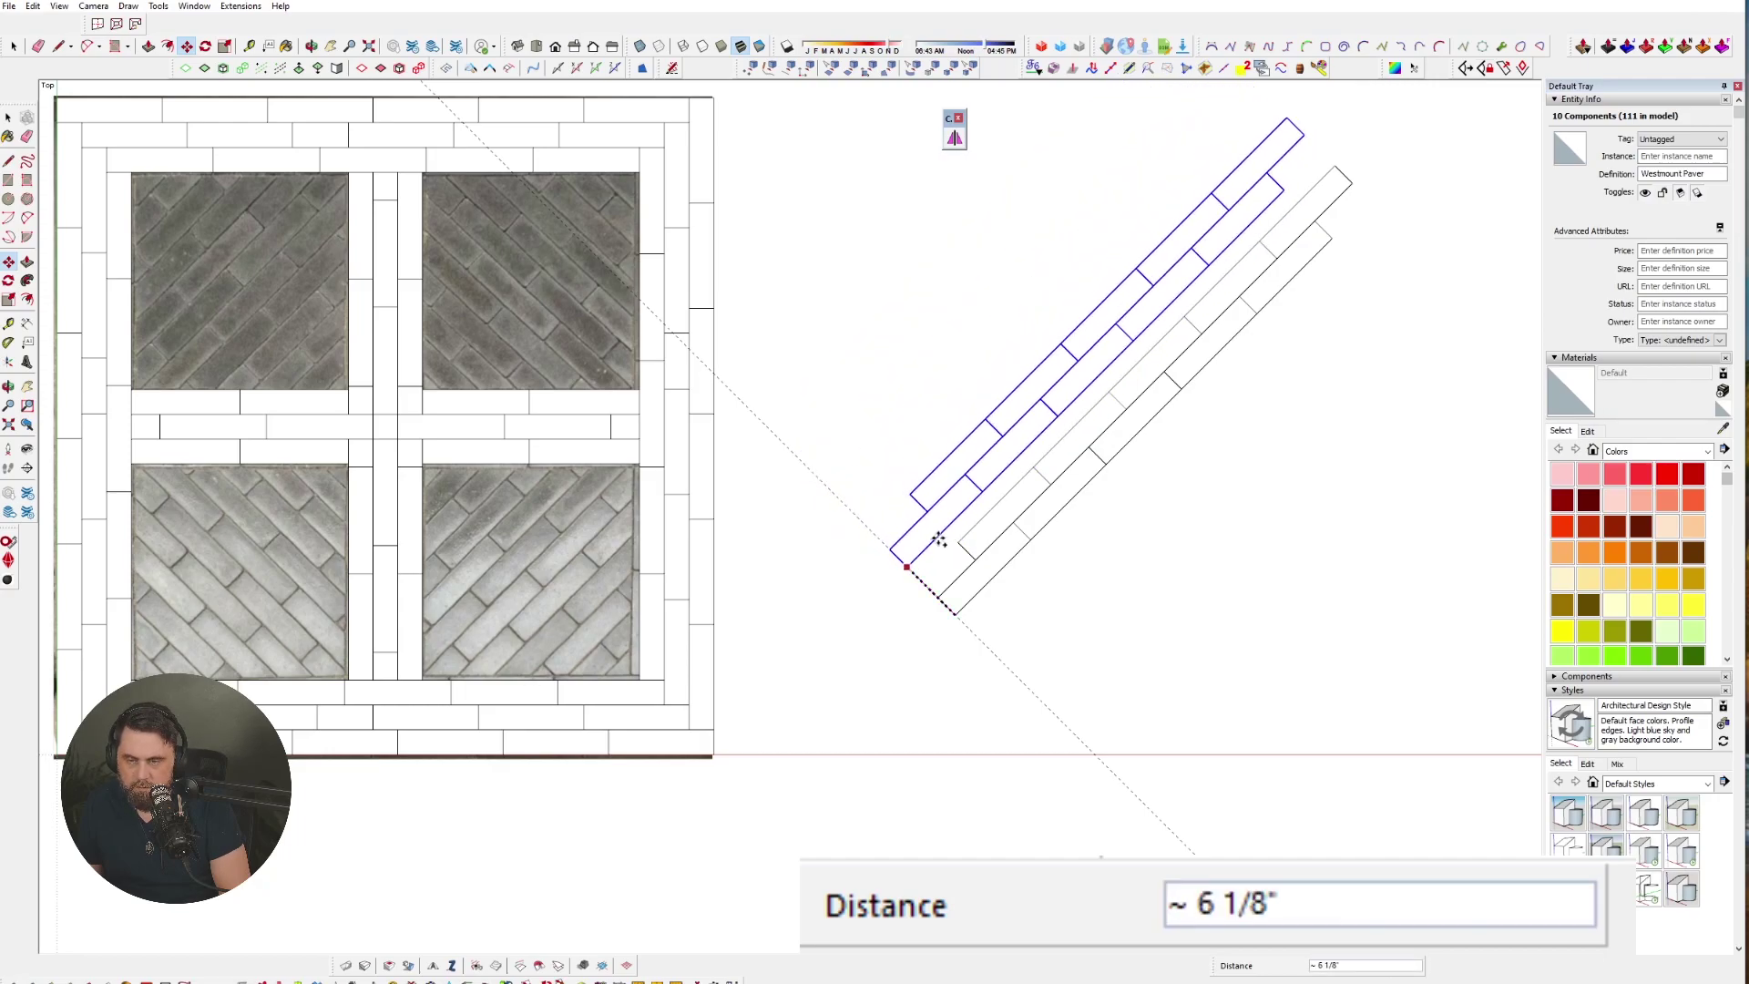
pyautogui.scroll(10, 959, 544)
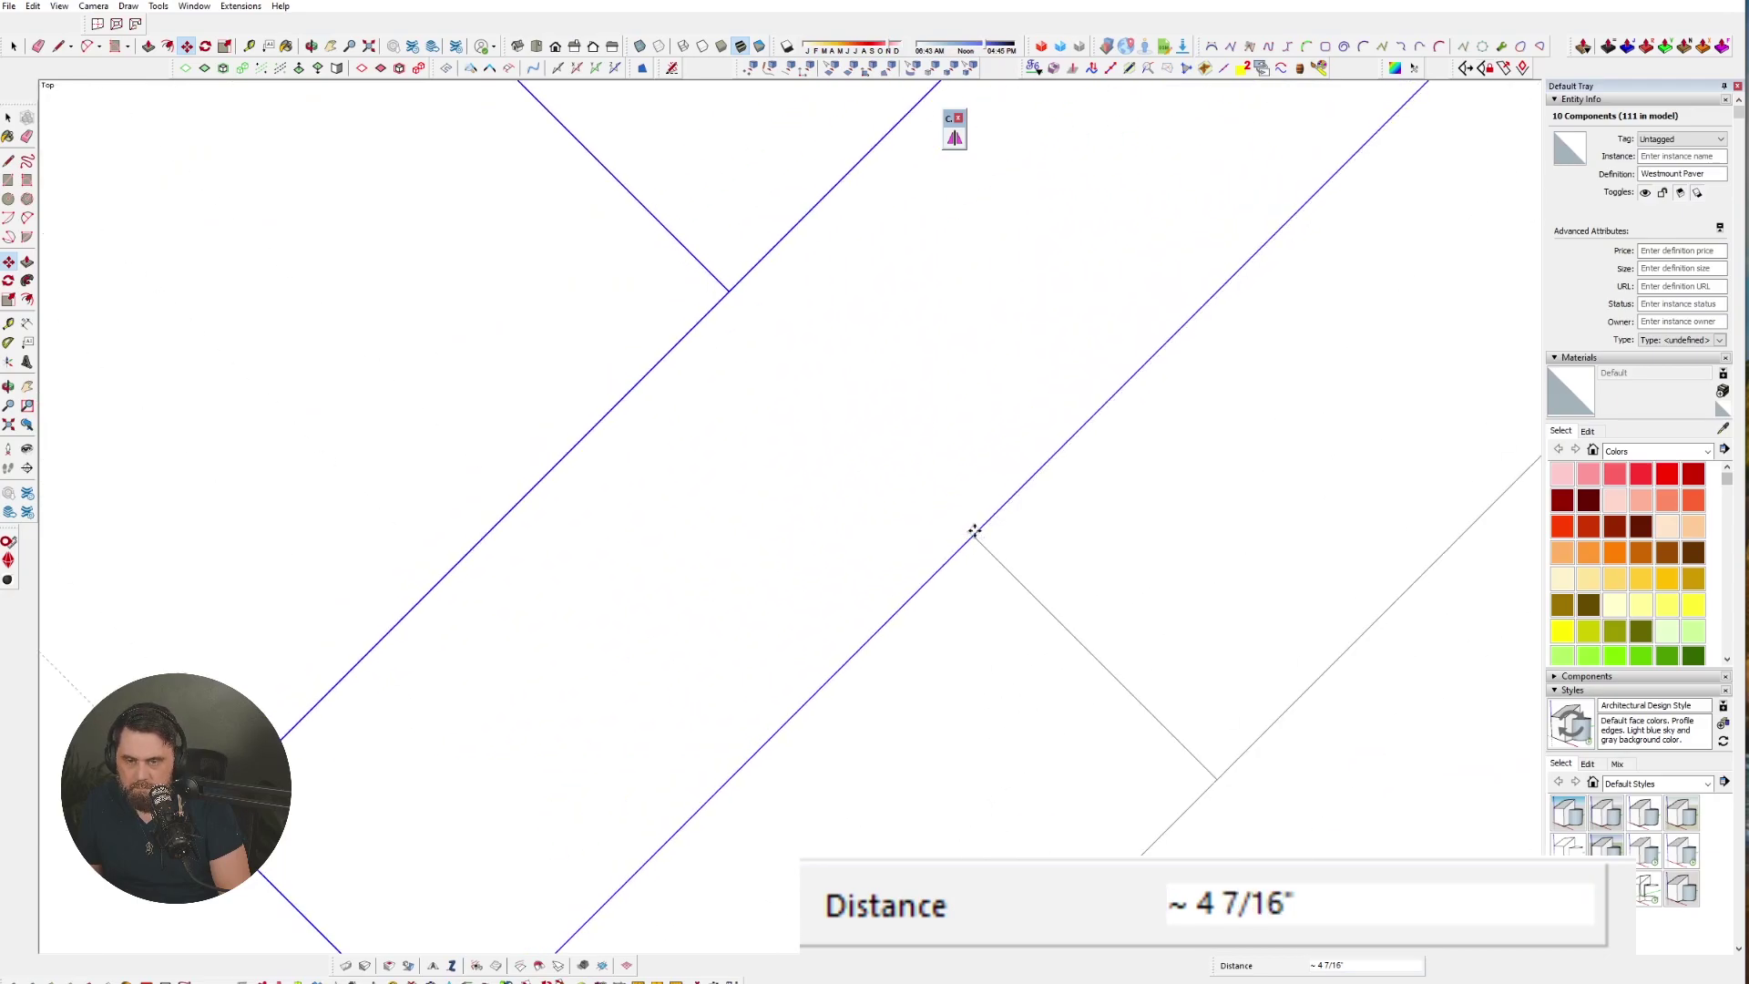
pyautogui.click(972, 532)
pyautogui.scroll(-10, 874, 534)
pyautogui.scroll(2, 824, 529)
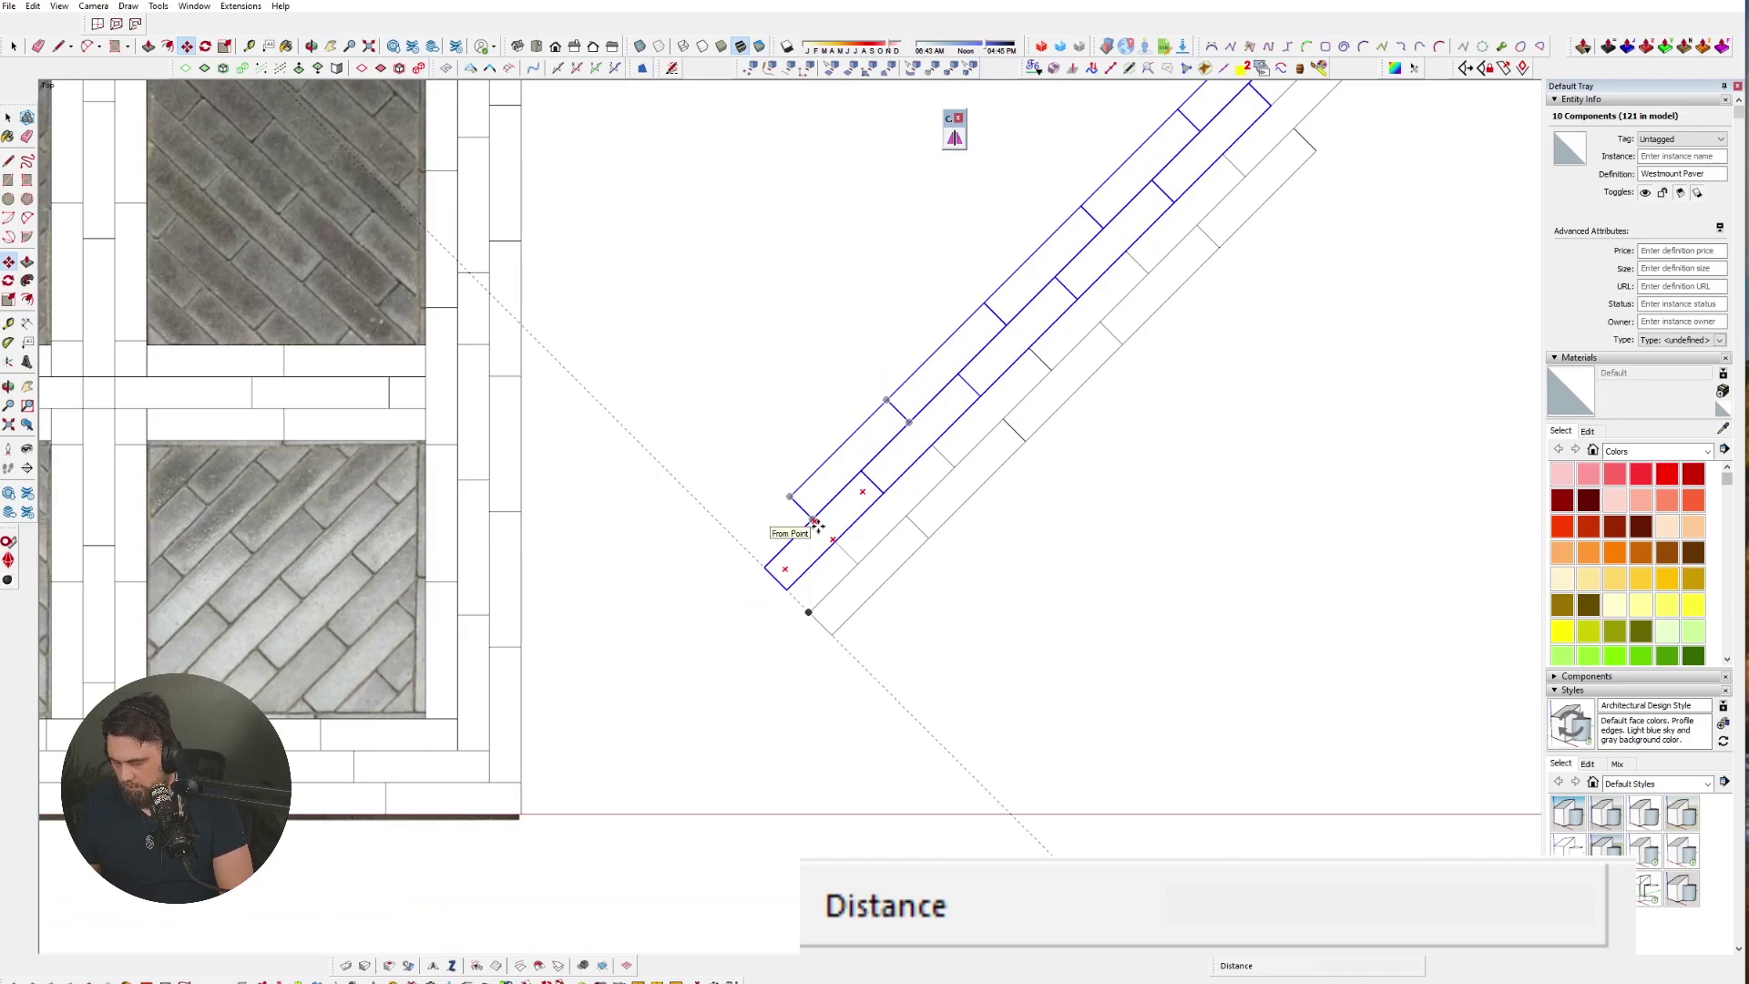
pyautogui.write('4x')
pyautogui.press('Return')
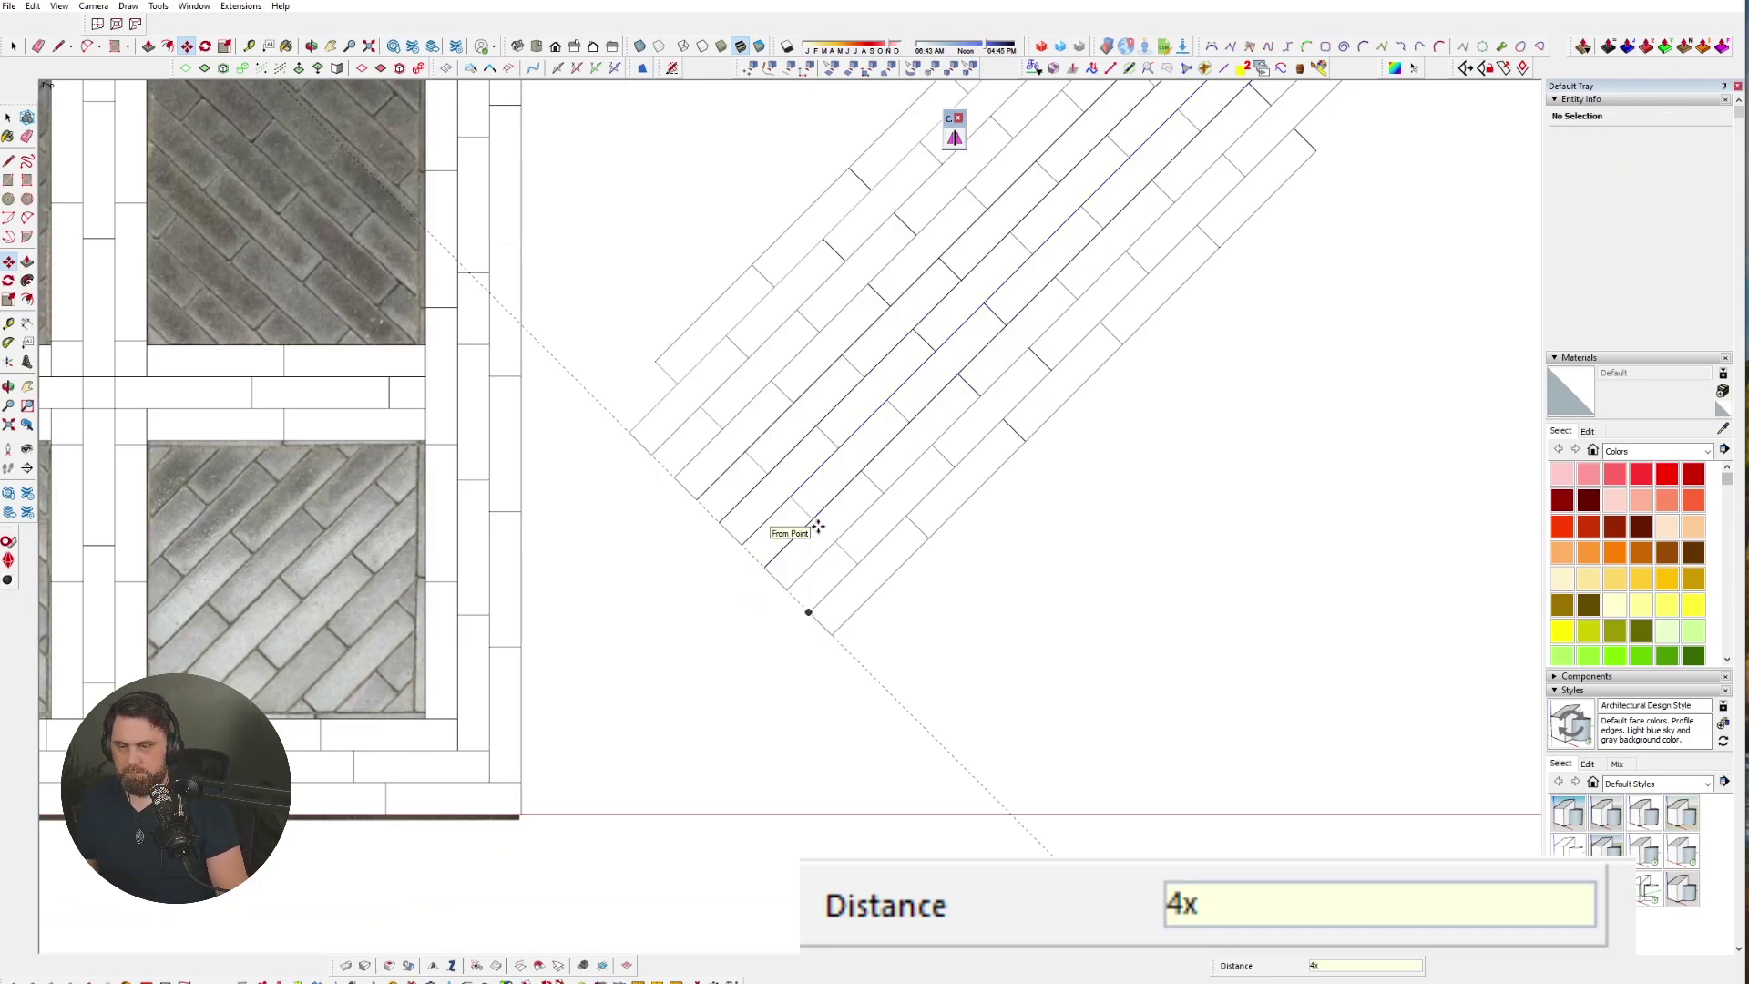
pyautogui.scroll(-2, 957, 466)
pyautogui.scroll(1, 969, 481)
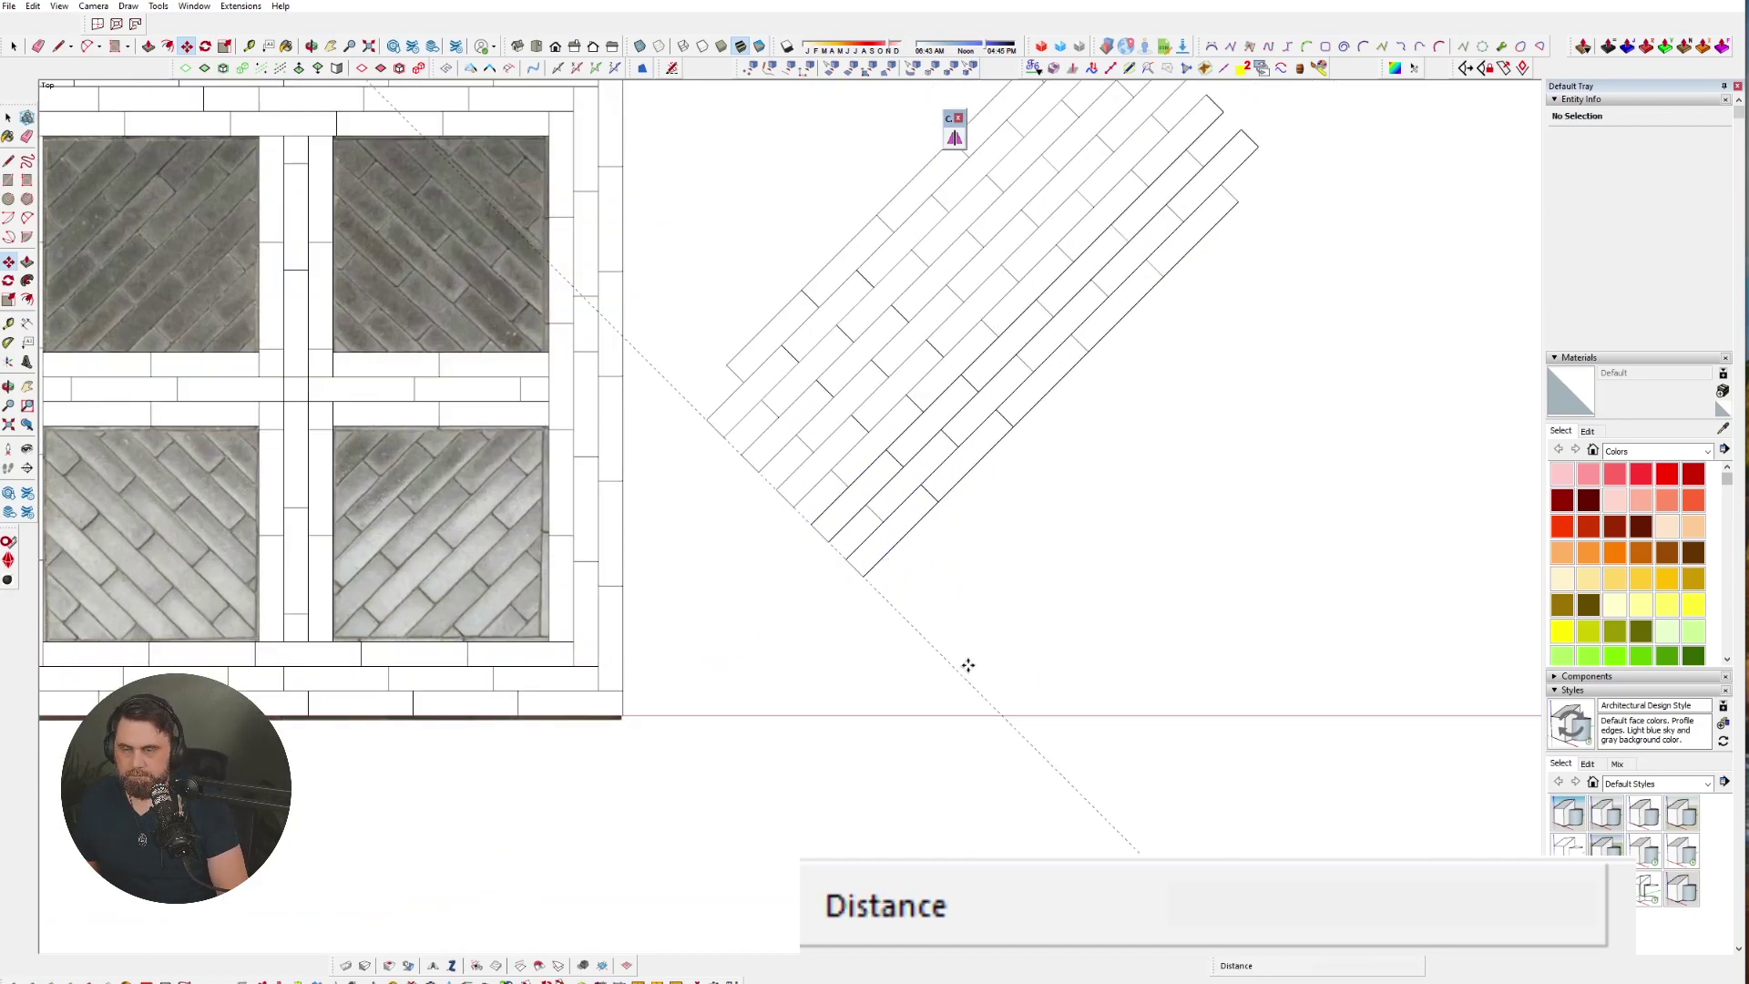
# - Select the whole diagonal paver block and add a second construction guide along the offset row's lower end
pyautogui.press('space')
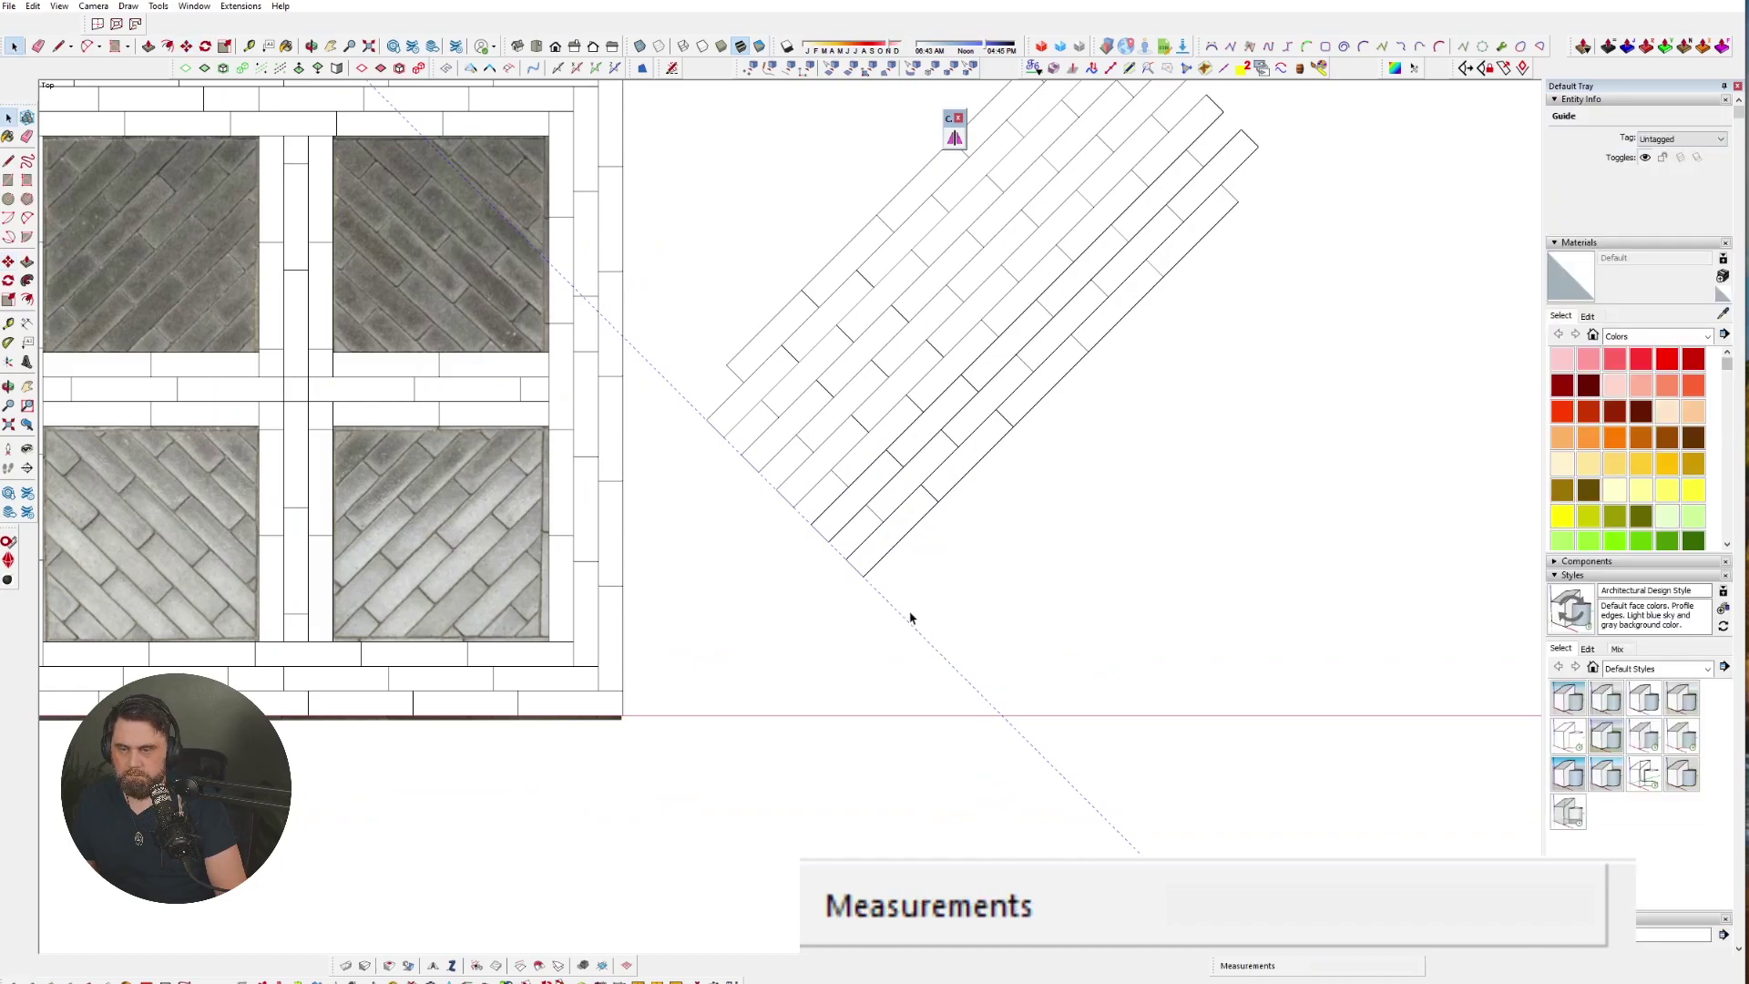
pyautogui.scroll(-2, 870, 654)
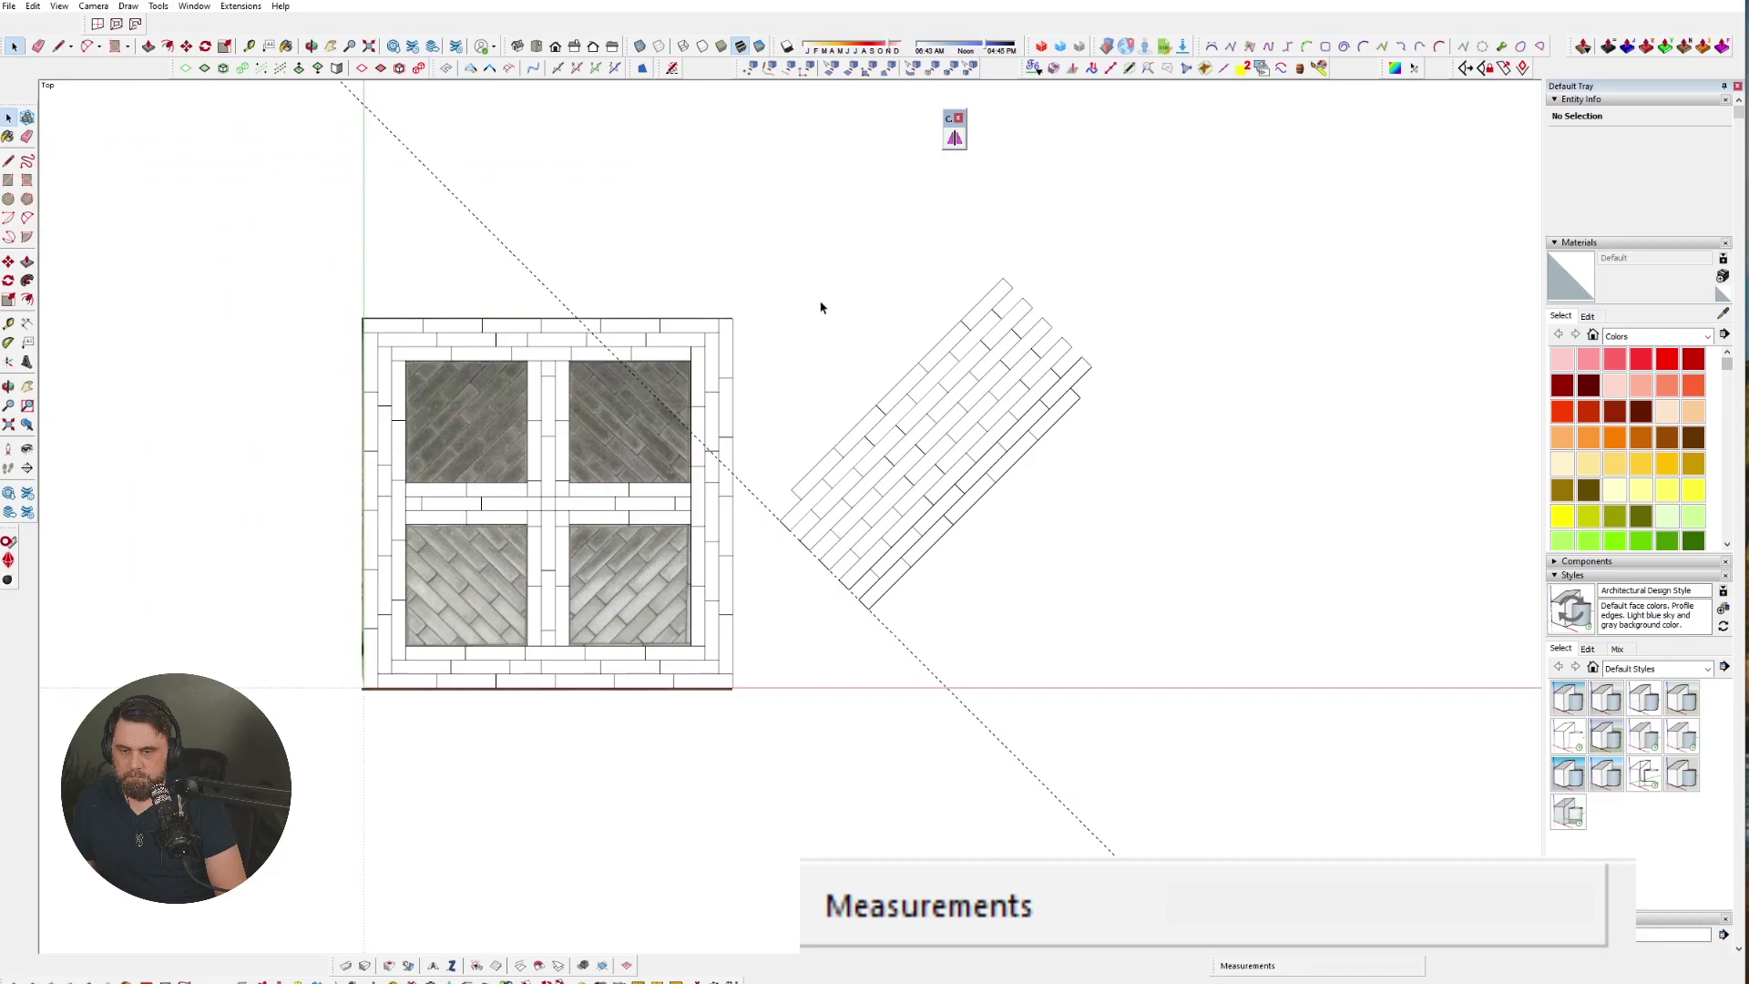
pyautogui.moveTo(781, 277); pyautogui.dragTo(1080, 592)
pyautogui.scroll(4, 844, 570)
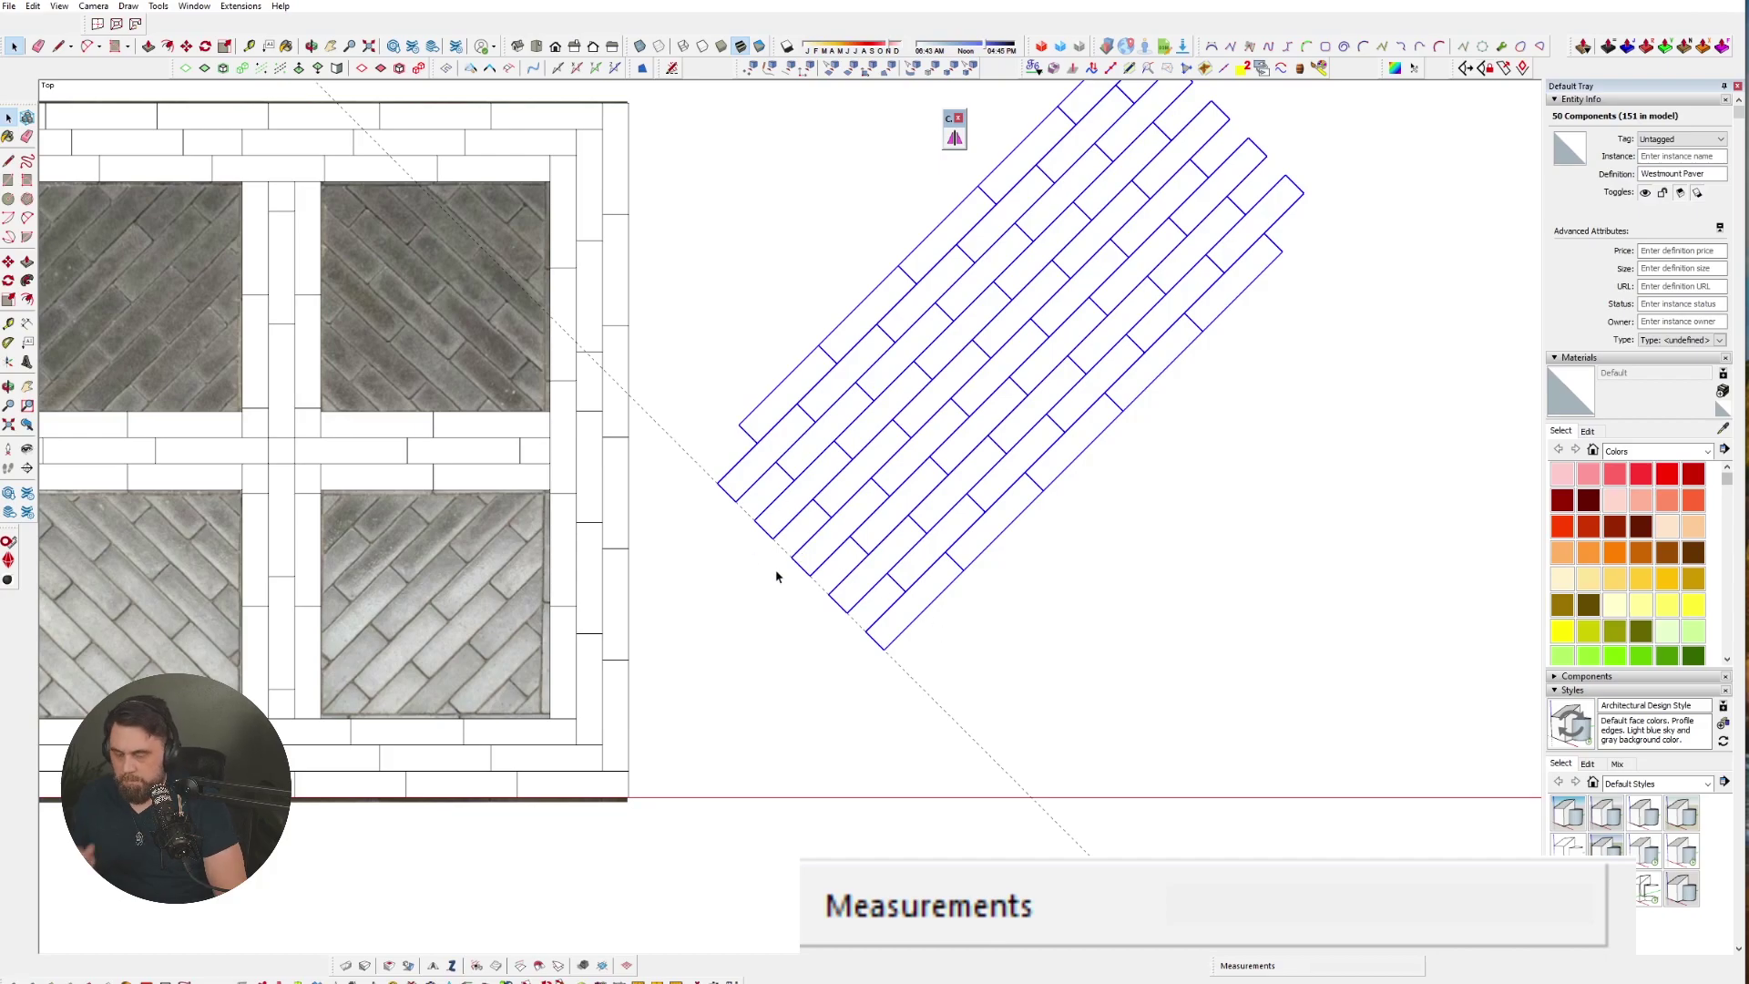
pyautogui.scroll(4, 781, 564)
pyautogui.press('t')
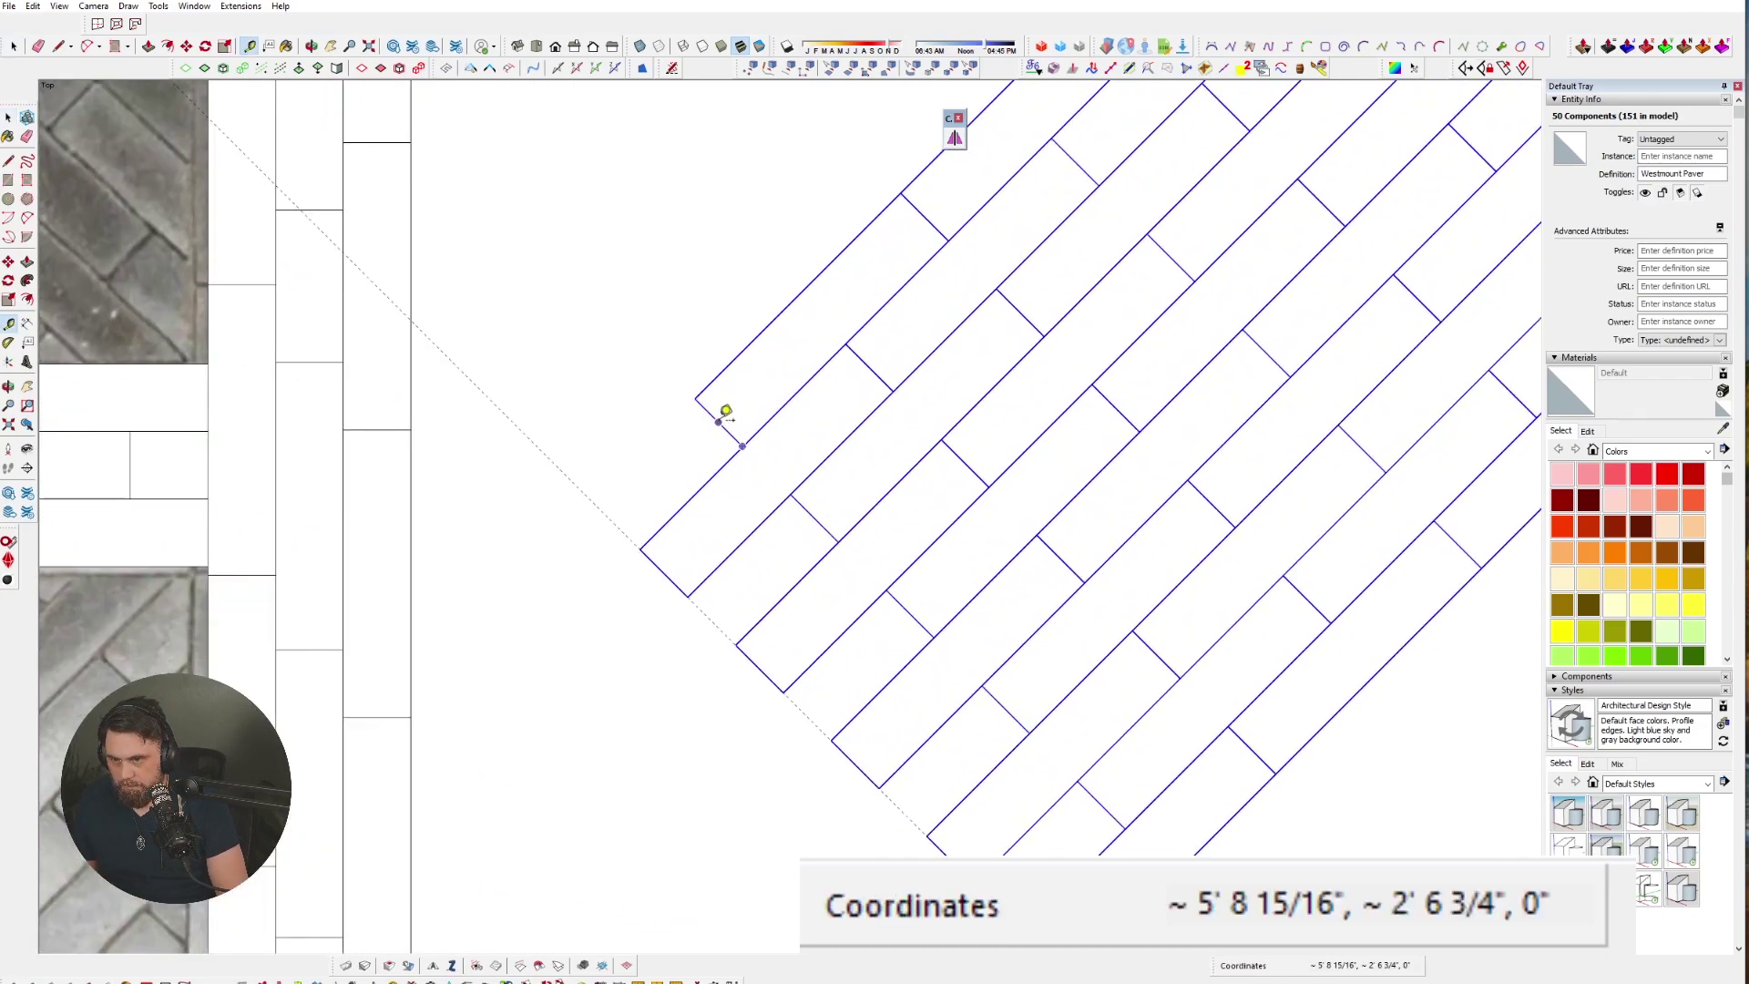
pyautogui.click(726, 411)
pyautogui.scroll(1, 726, 411)
pyautogui.scroll(-3, 720, 406)
# - Copy the whole diagonal block against its lower-right side to continue the staggered pattern, and clear the selection
pyautogui.press('m')
pyautogui.click(711, 413)
pyautogui.press('ctrl')
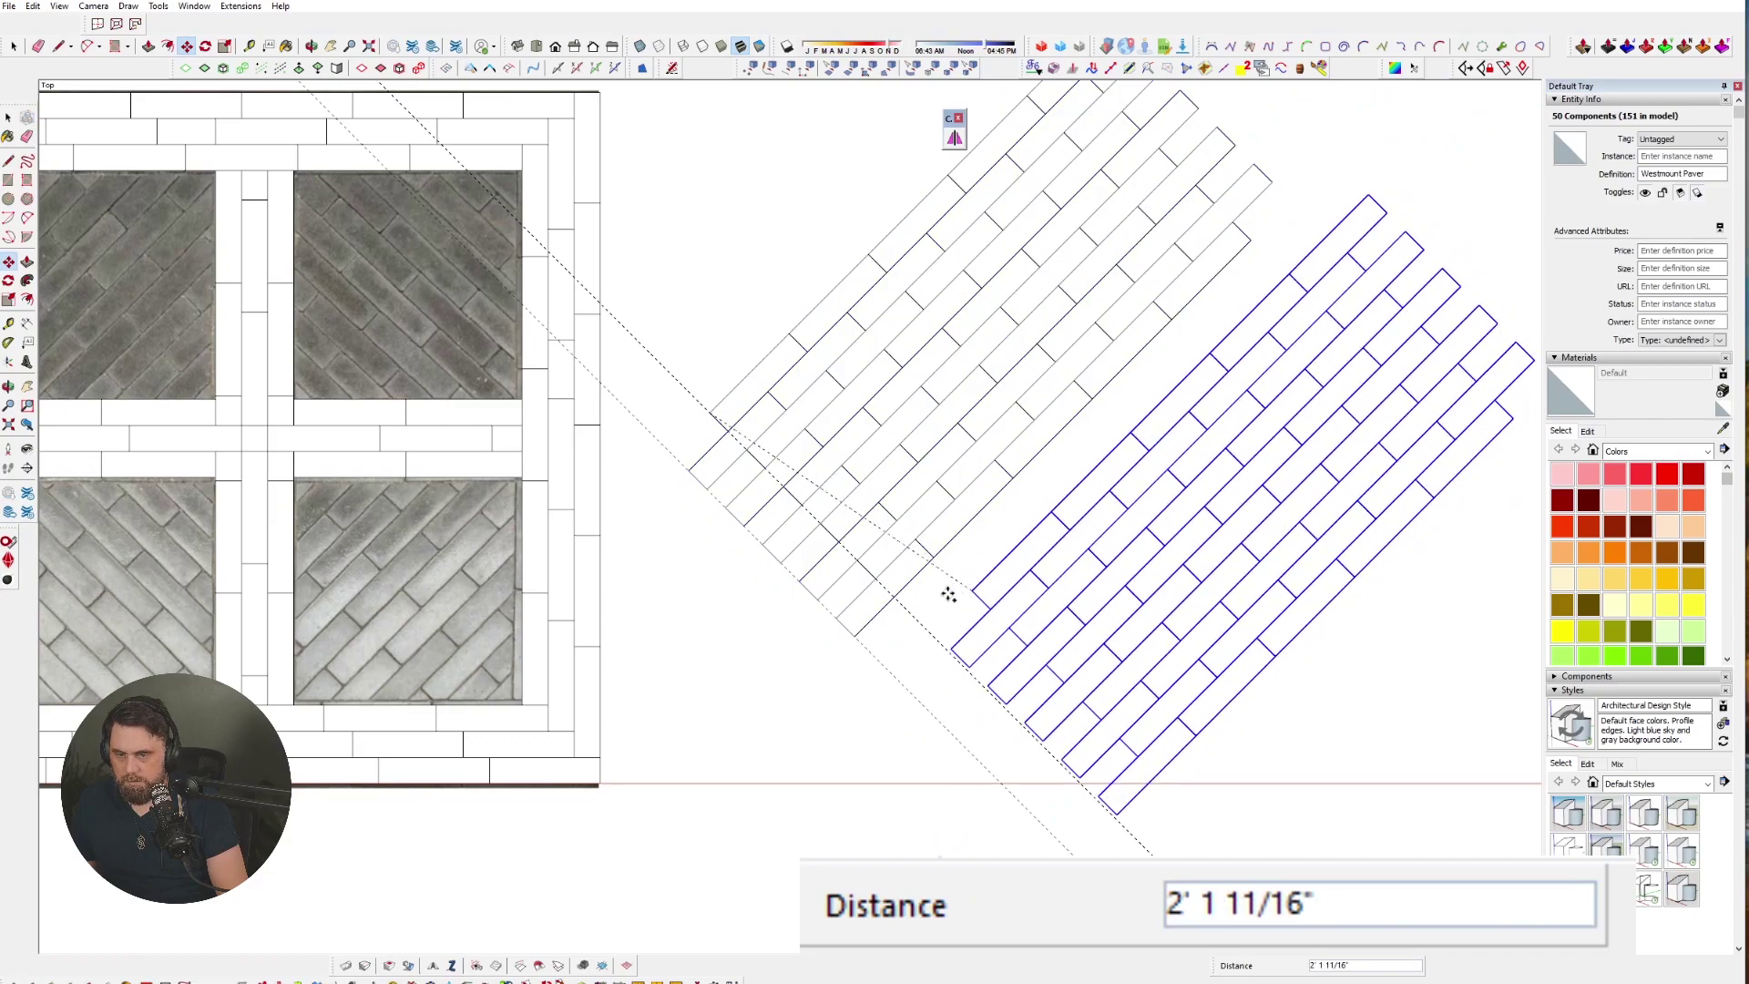
pyautogui.click(897, 604)
pyautogui.press('space')
pyautogui.scroll(-3, 882, 553)
pyautogui.click(1312, 853)
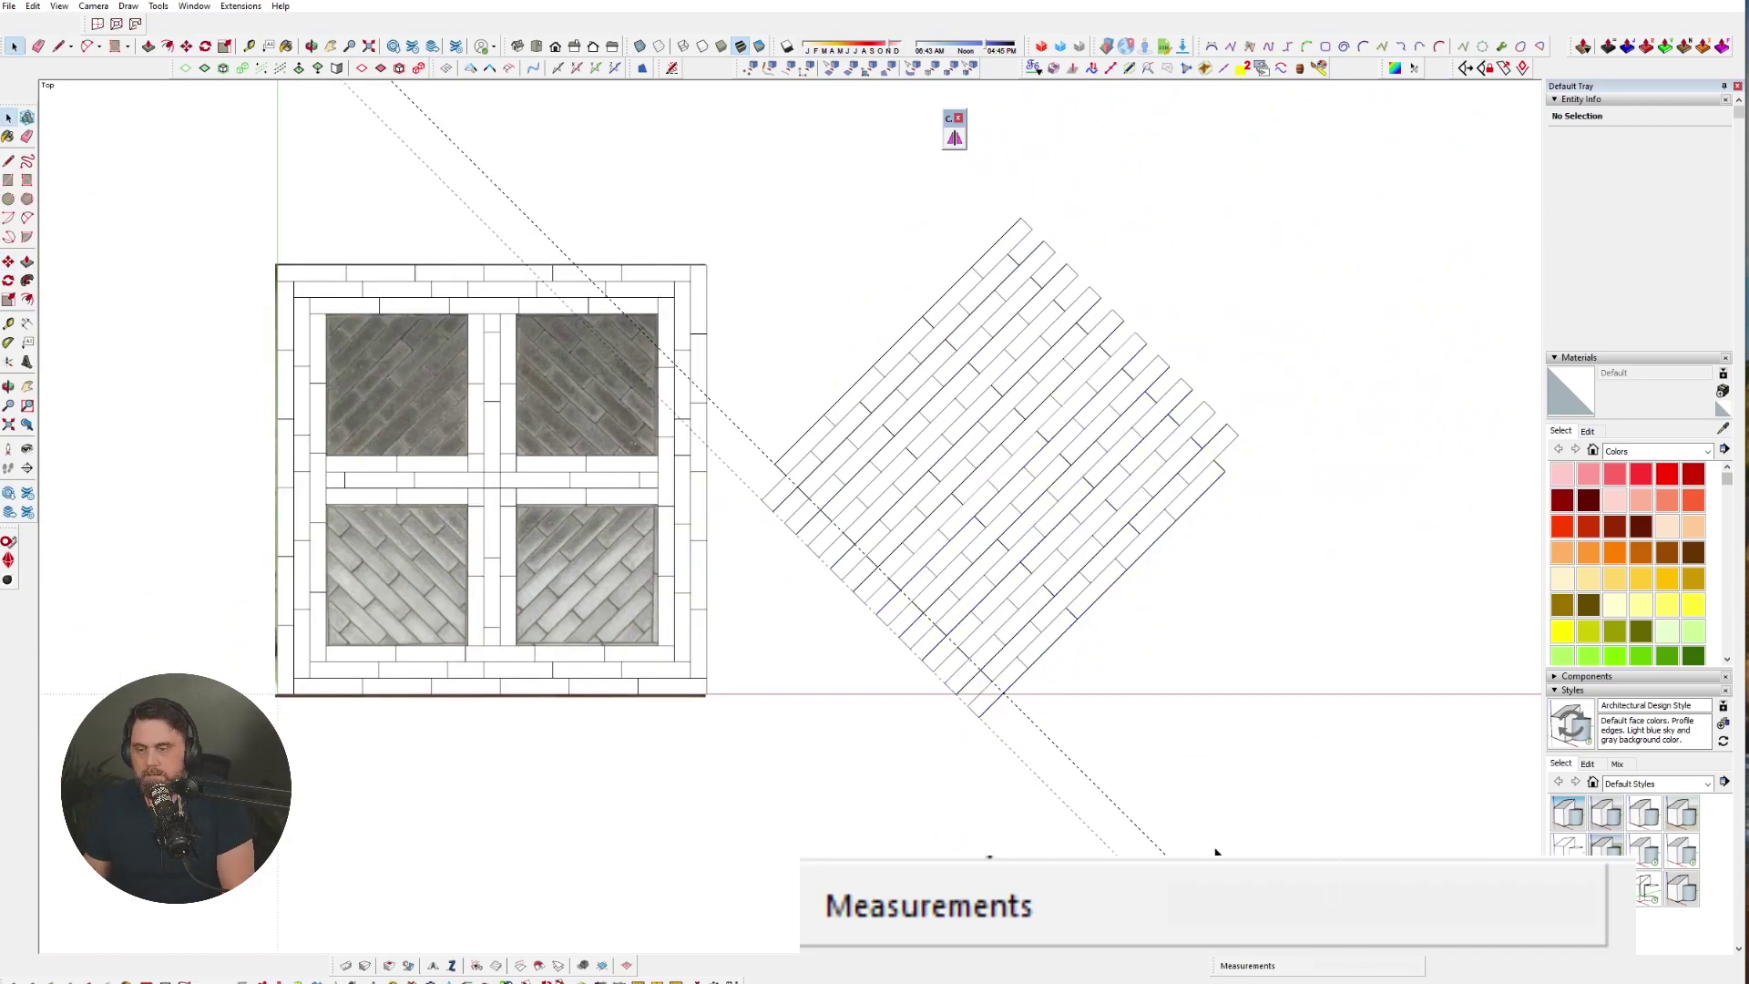
# - Remove the construction guides, and explode all the pavers of the diagonal field into loose geometry
pyautogui.click(61, 8)
pyautogui.click(91, 142)
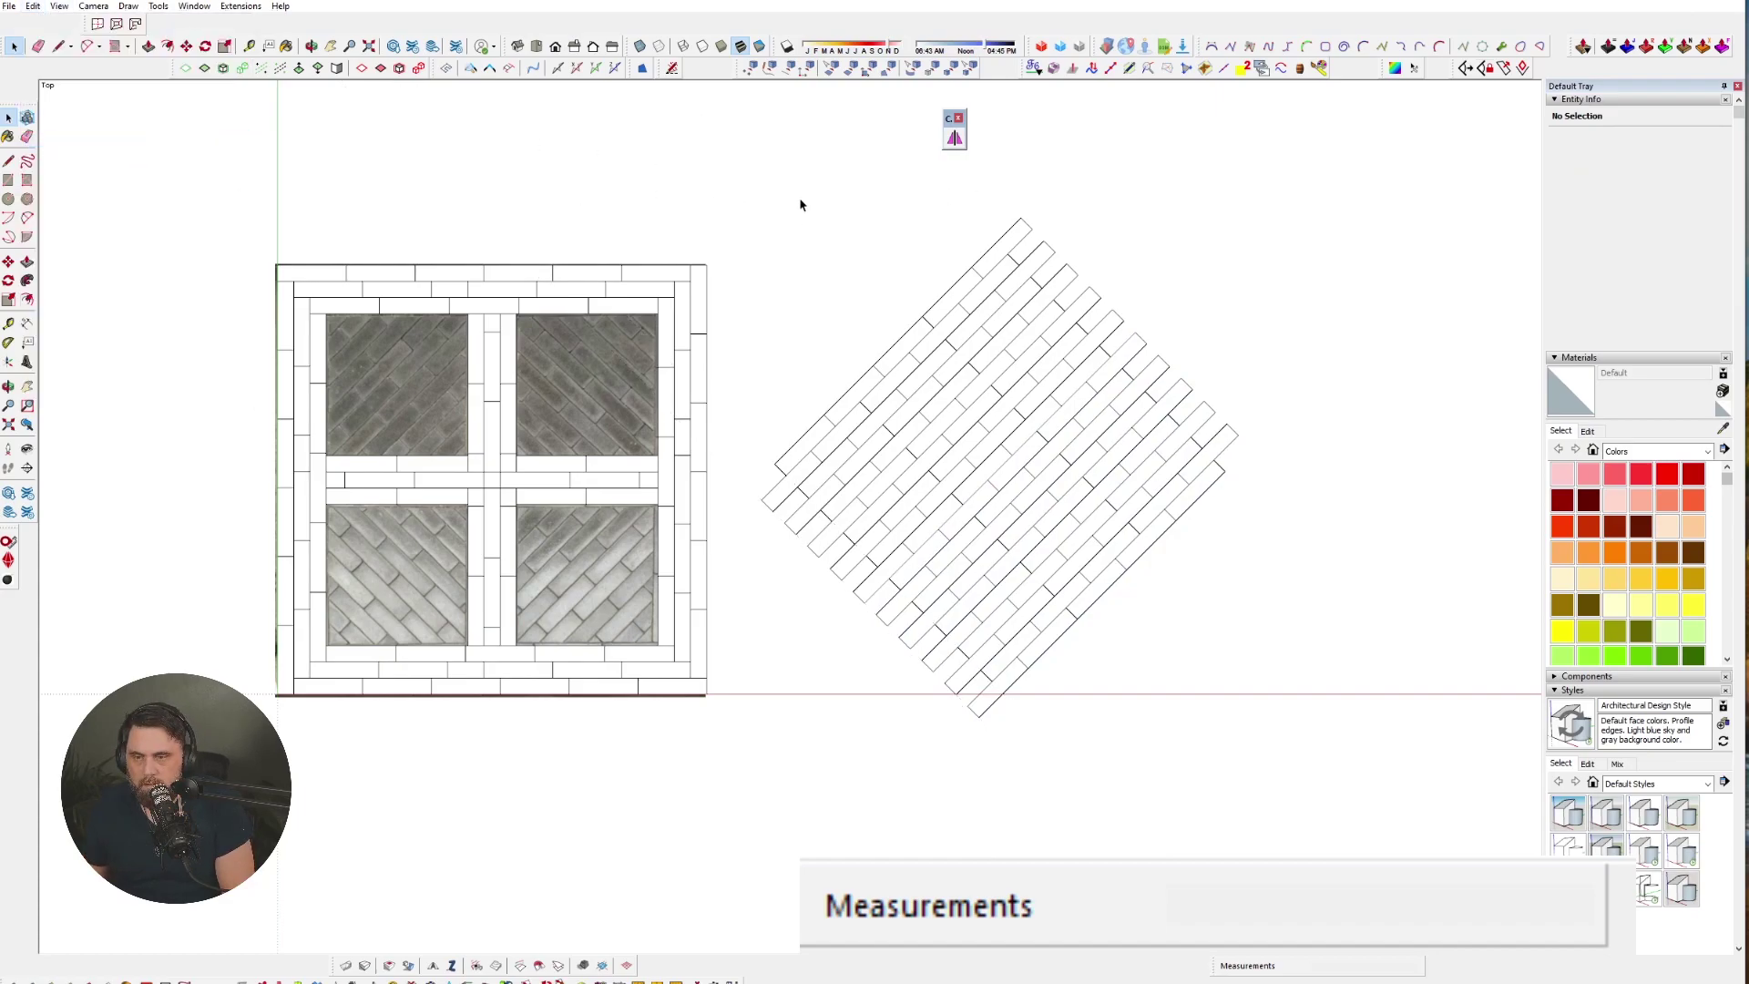
pyautogui.moveTo(746, 176); pyautogui.dragTo(1321, 720)
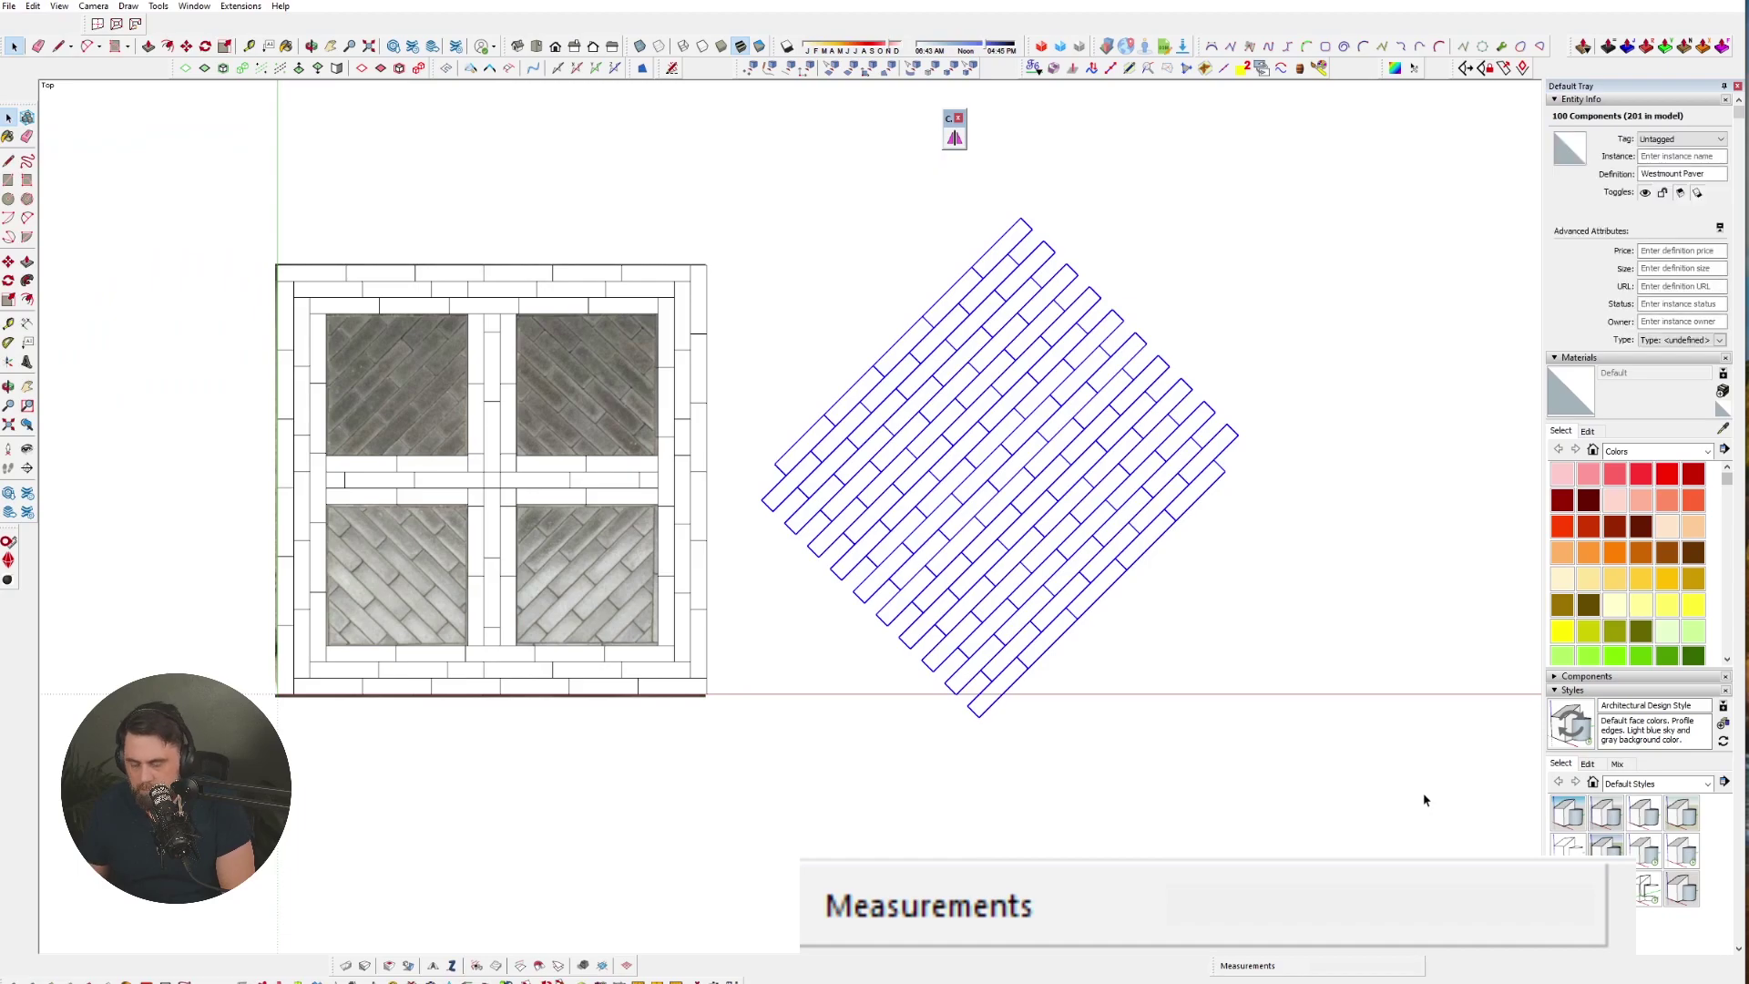
pyautogui.rightClick(974, 446)
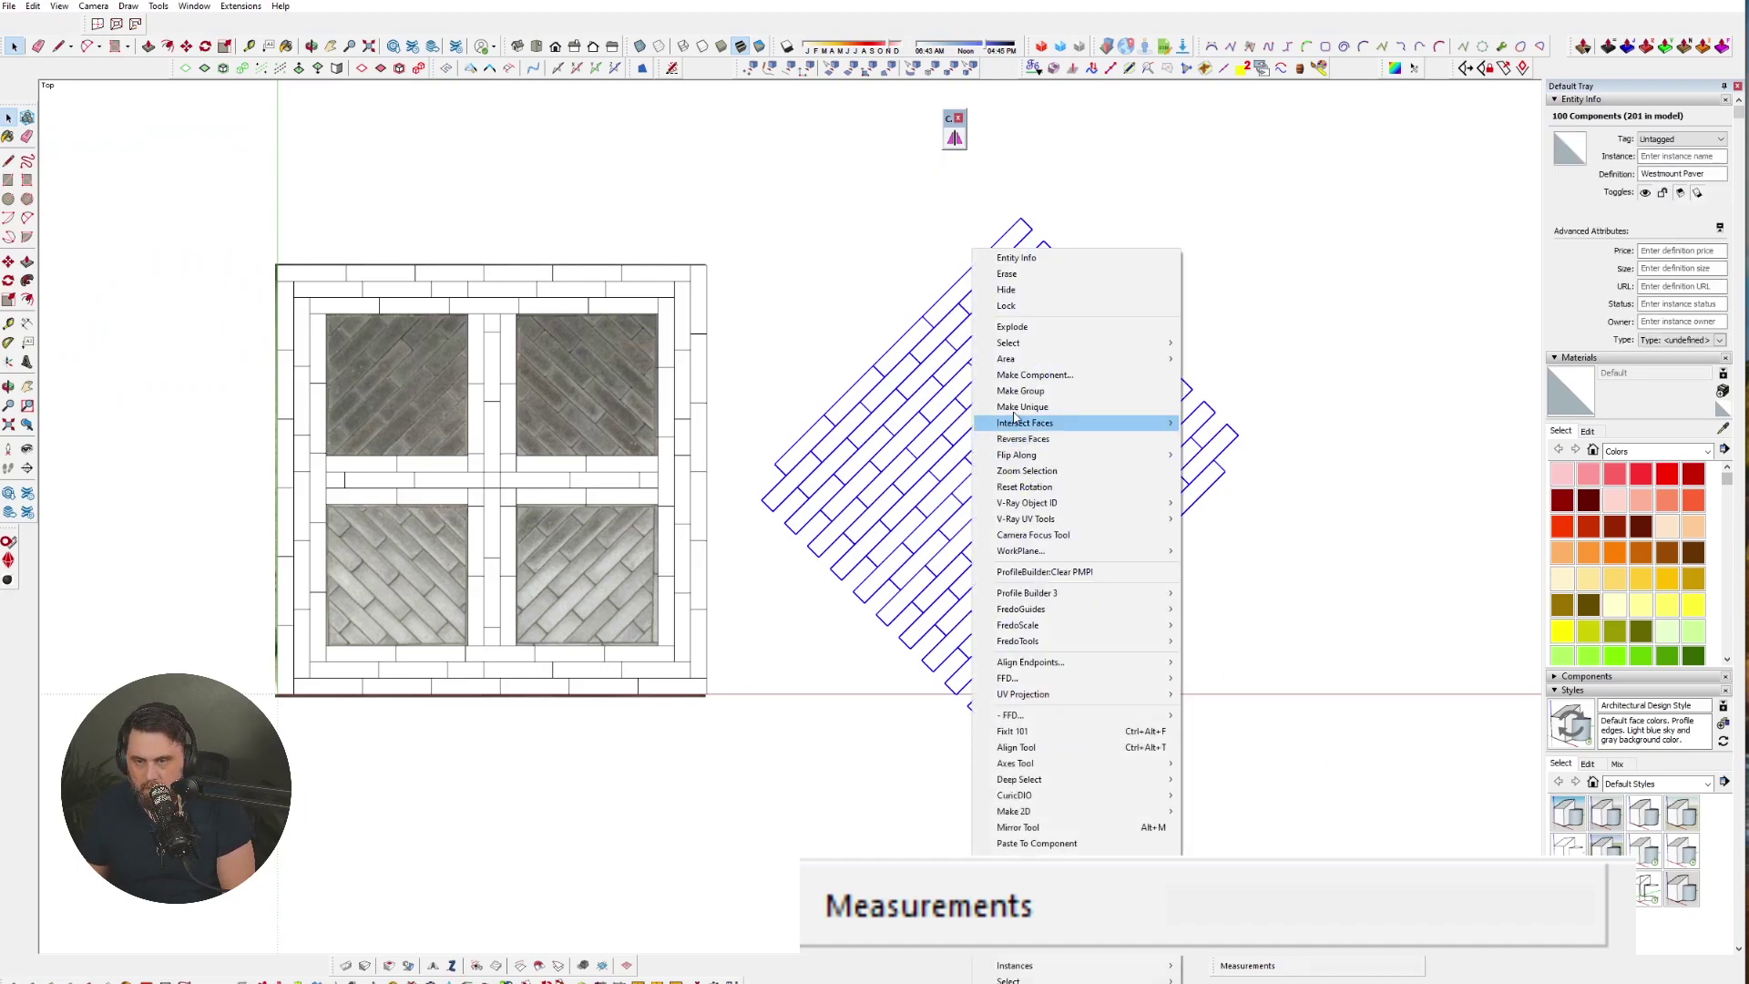
pyautogui.click(1094, 325)
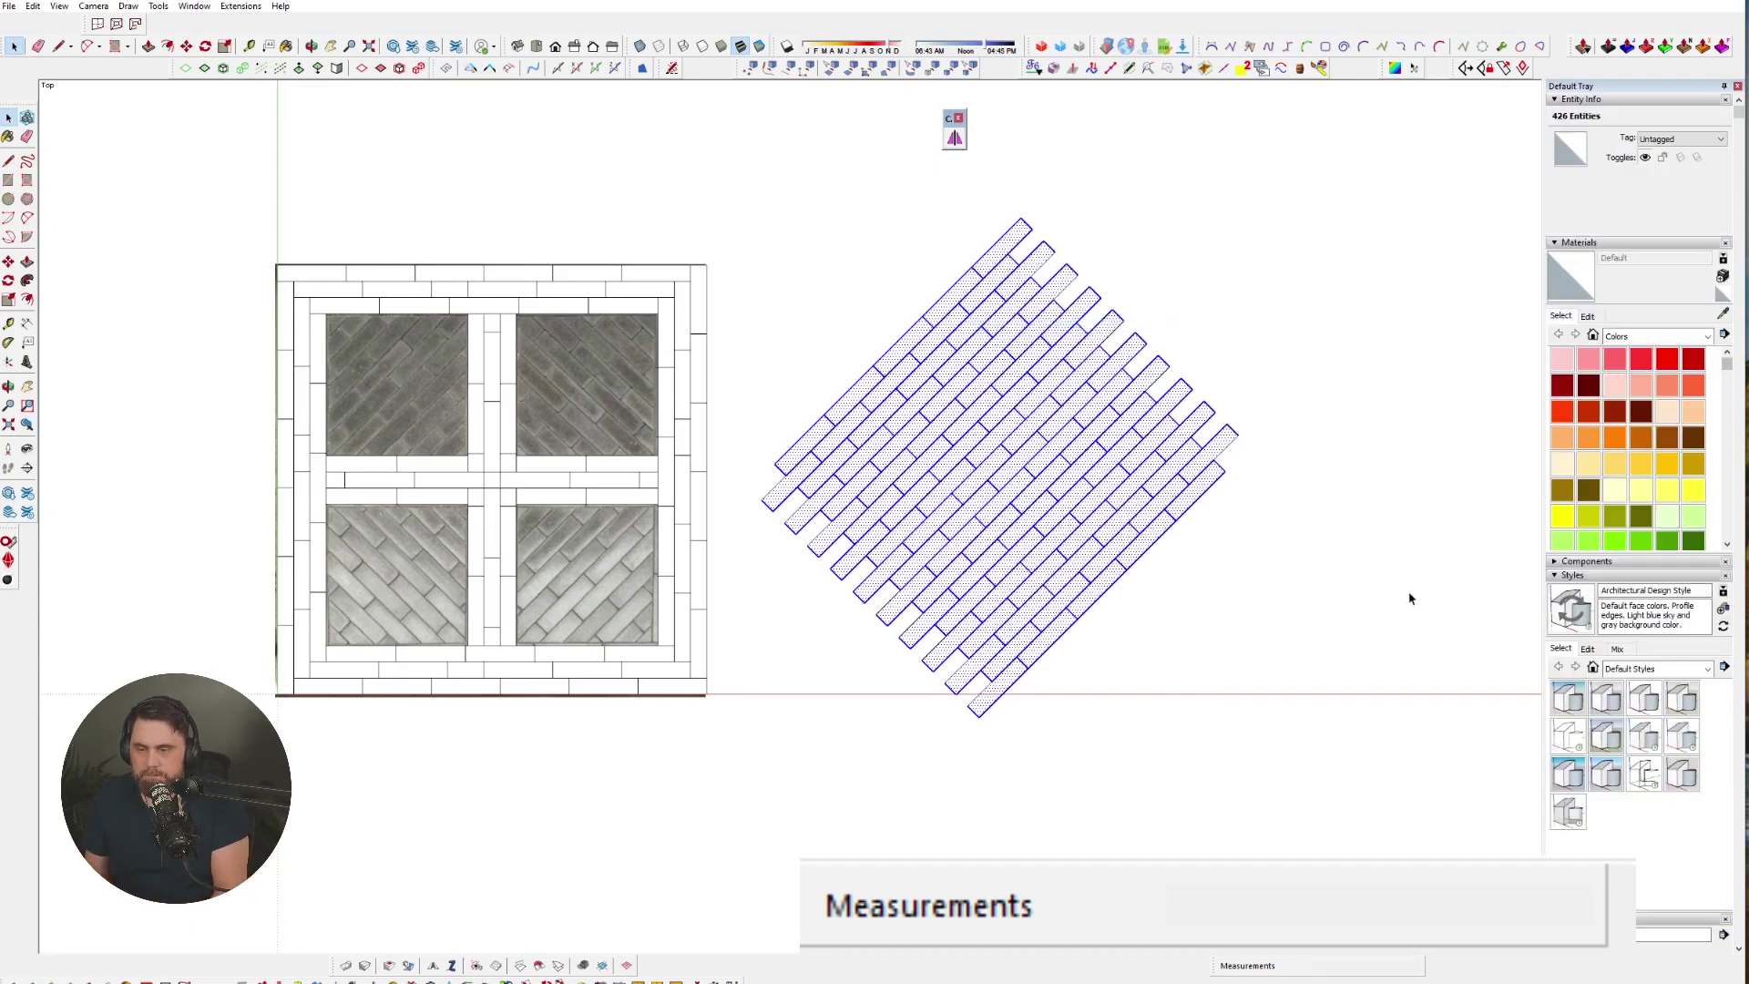
# - Draw a rectangle covering the lower-right inner square, from its upper-left inside corner to its lower-right inside corner
pyautogui.scroll(5, 598, 478)
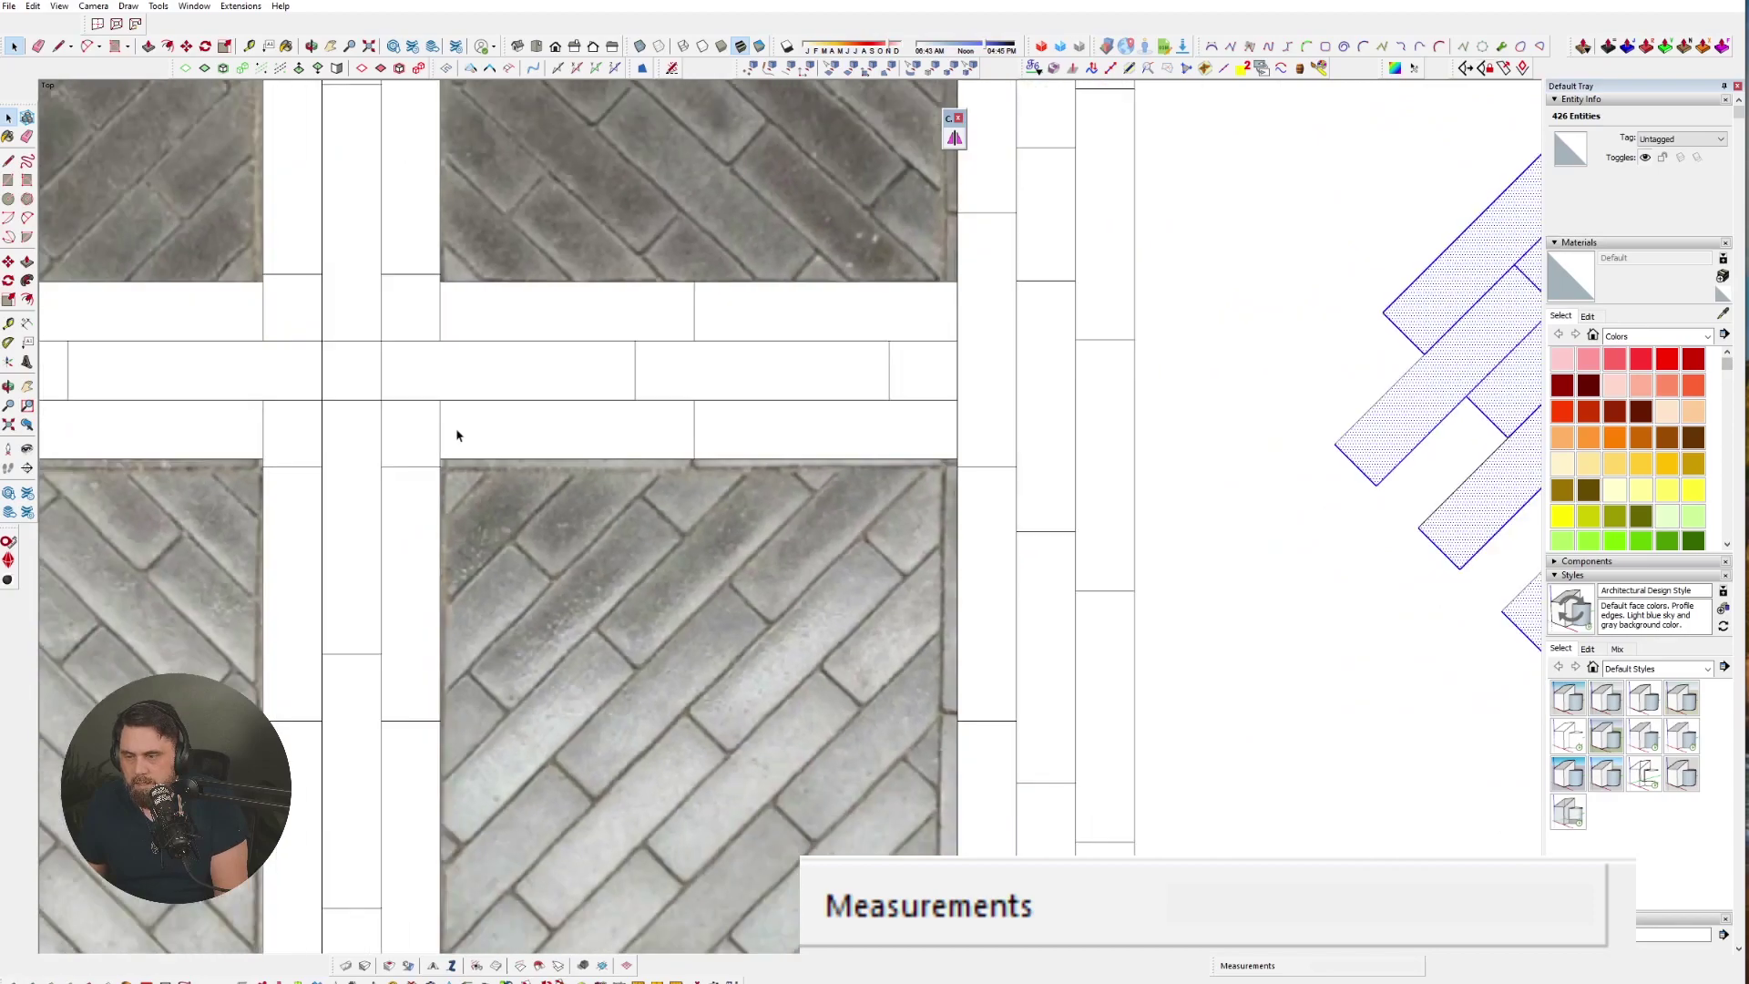
pyautogui.press('l')
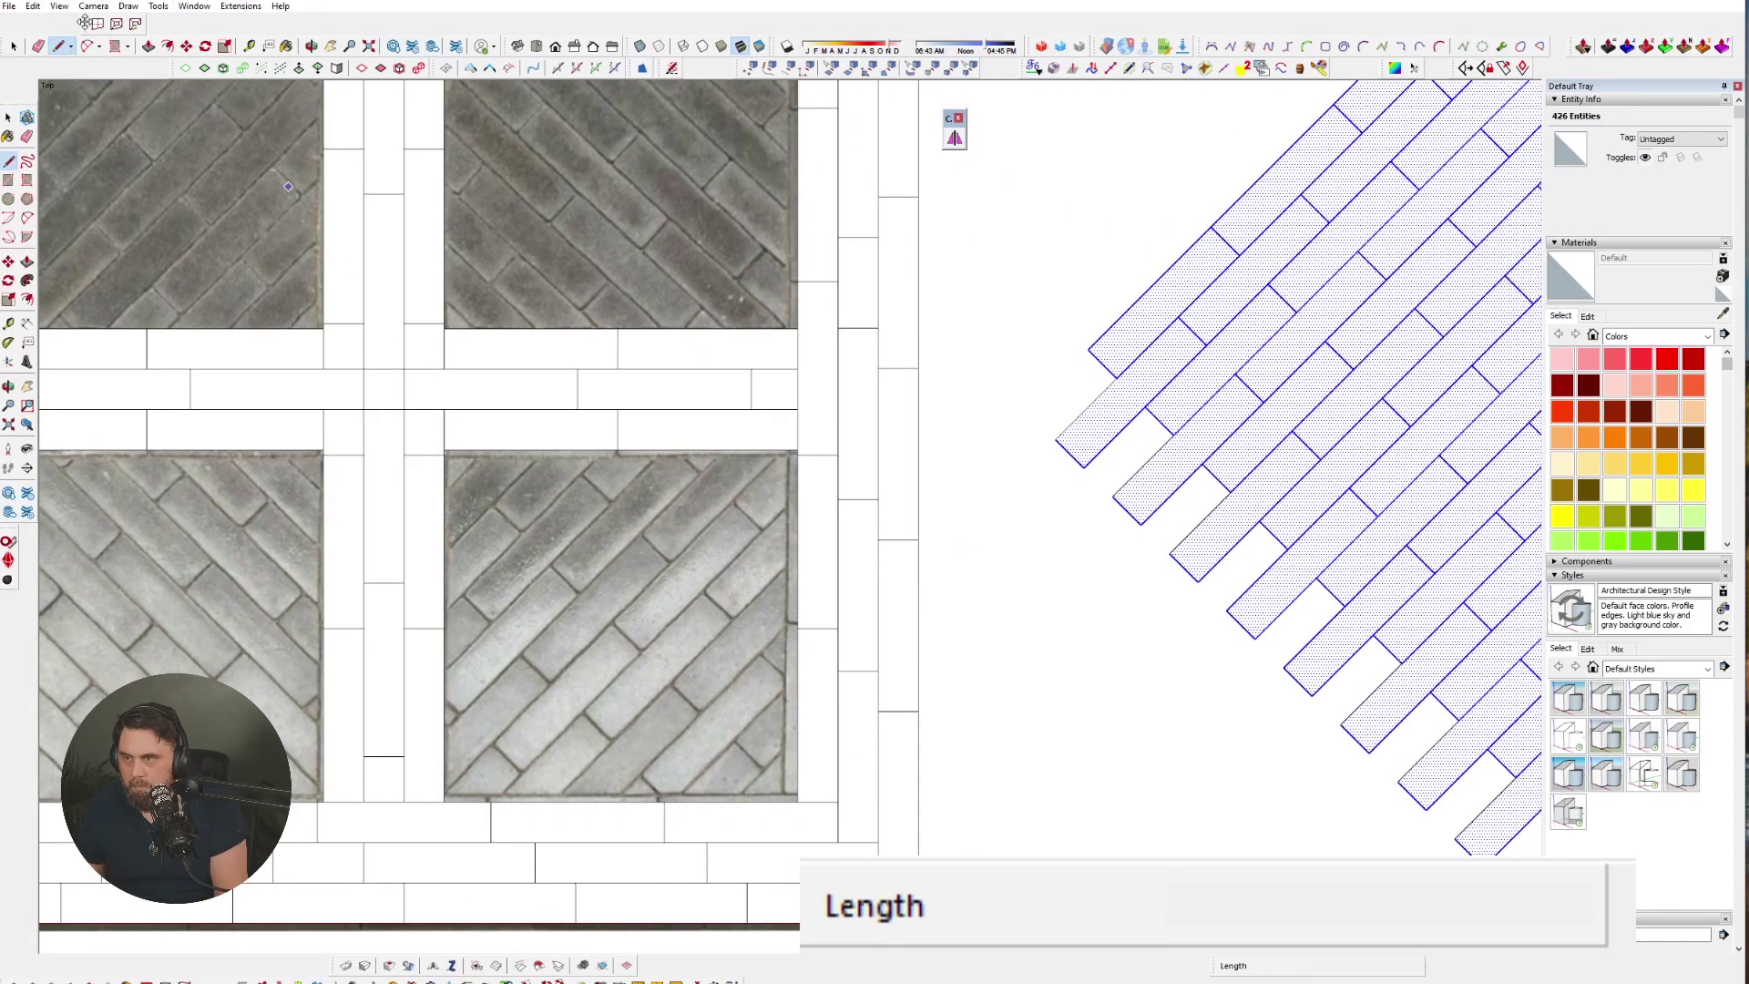
pyautogui.click(132, 52)
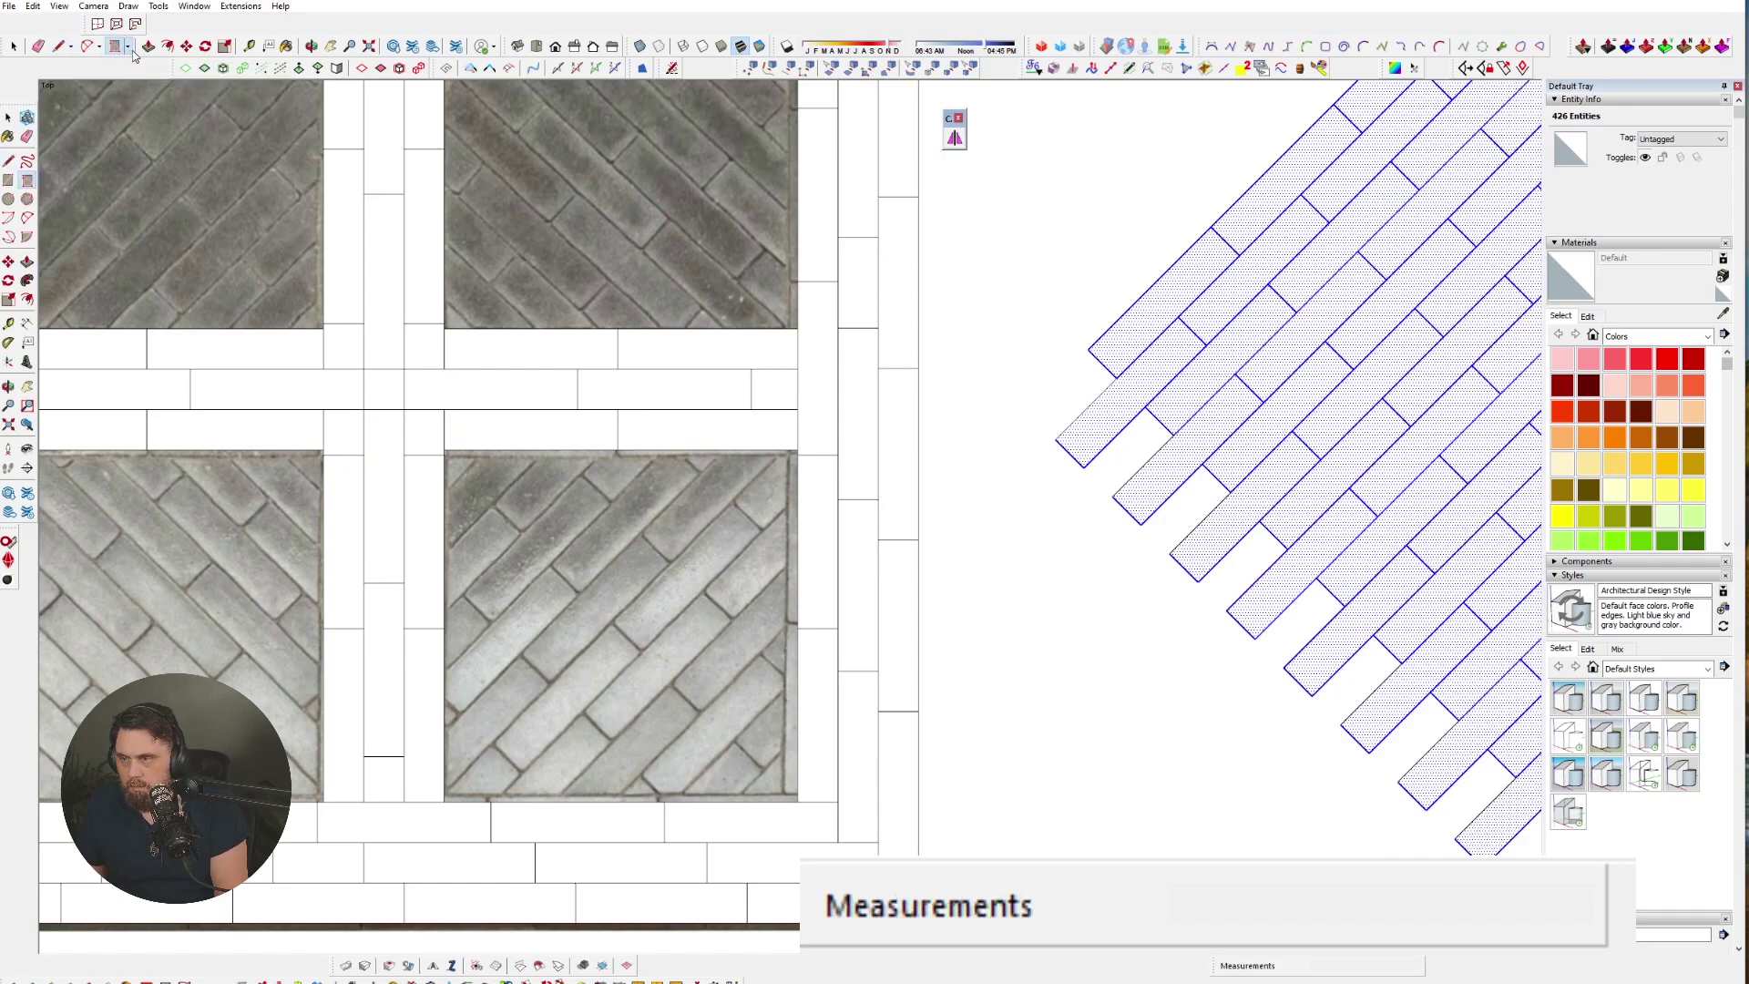
pyautogui.click(128, 47)
pyautogui.click(151, 61)
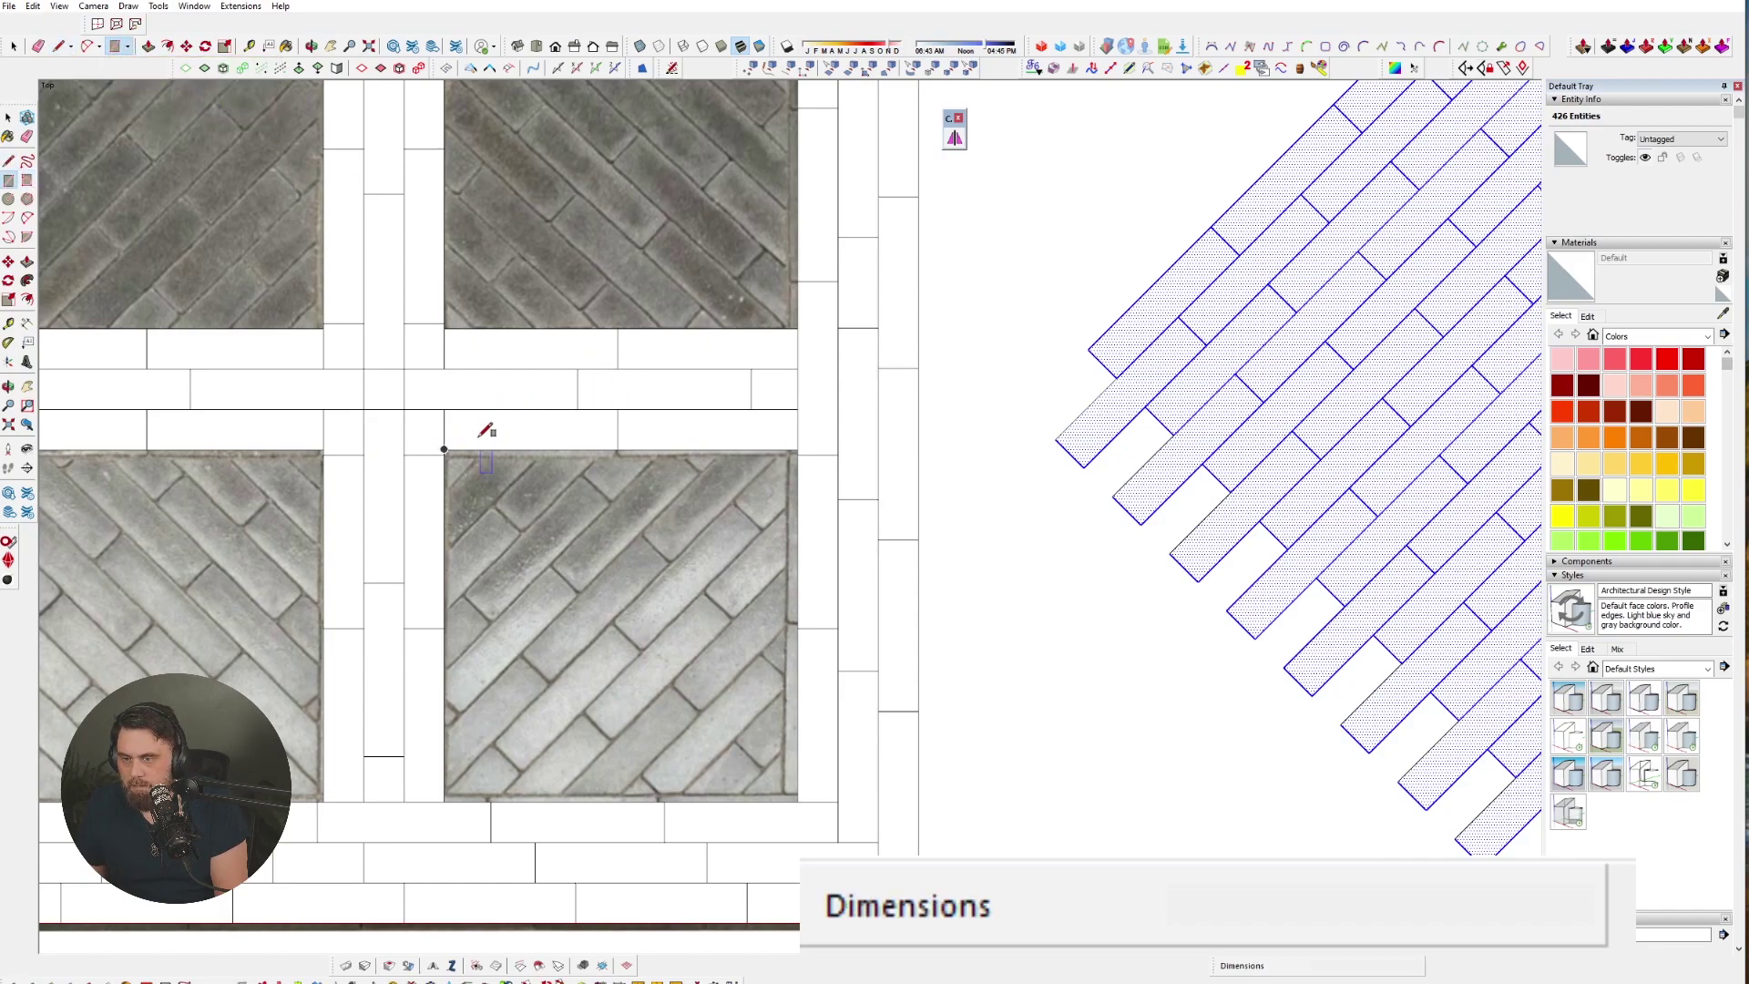
pyautogui.click(444, 450)
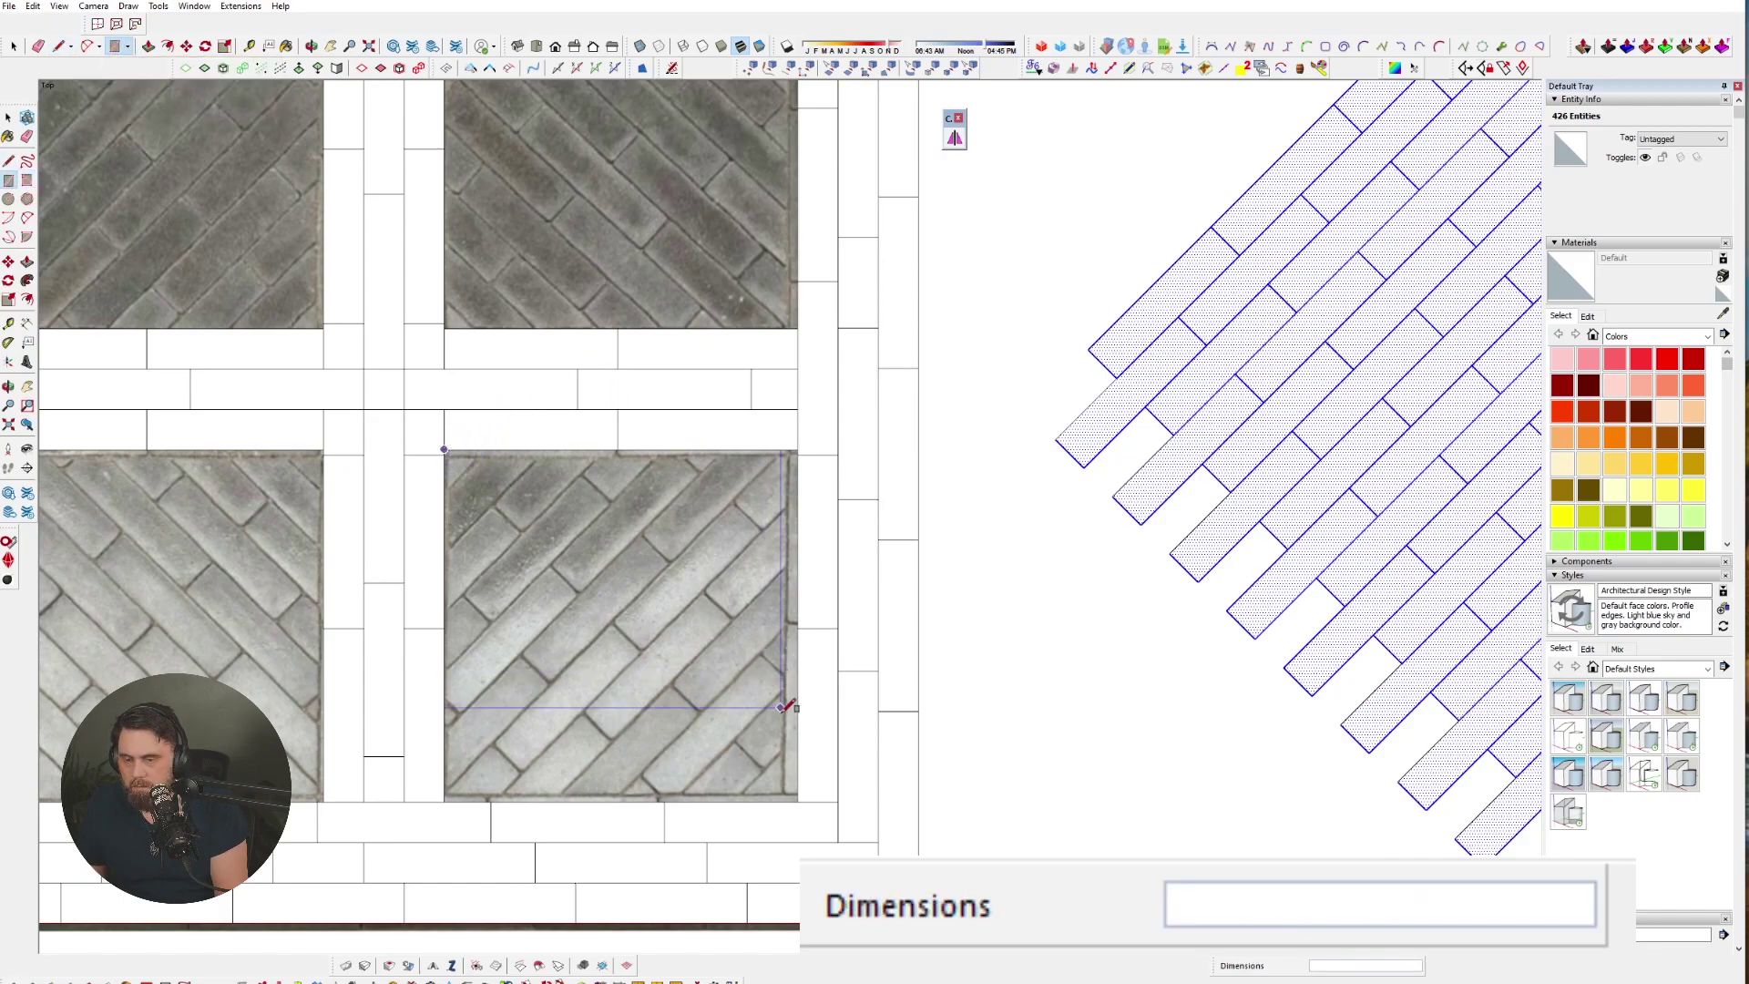
pyautogui.click(798, 801)
pyautogui.scroll(-3, 485, 592)
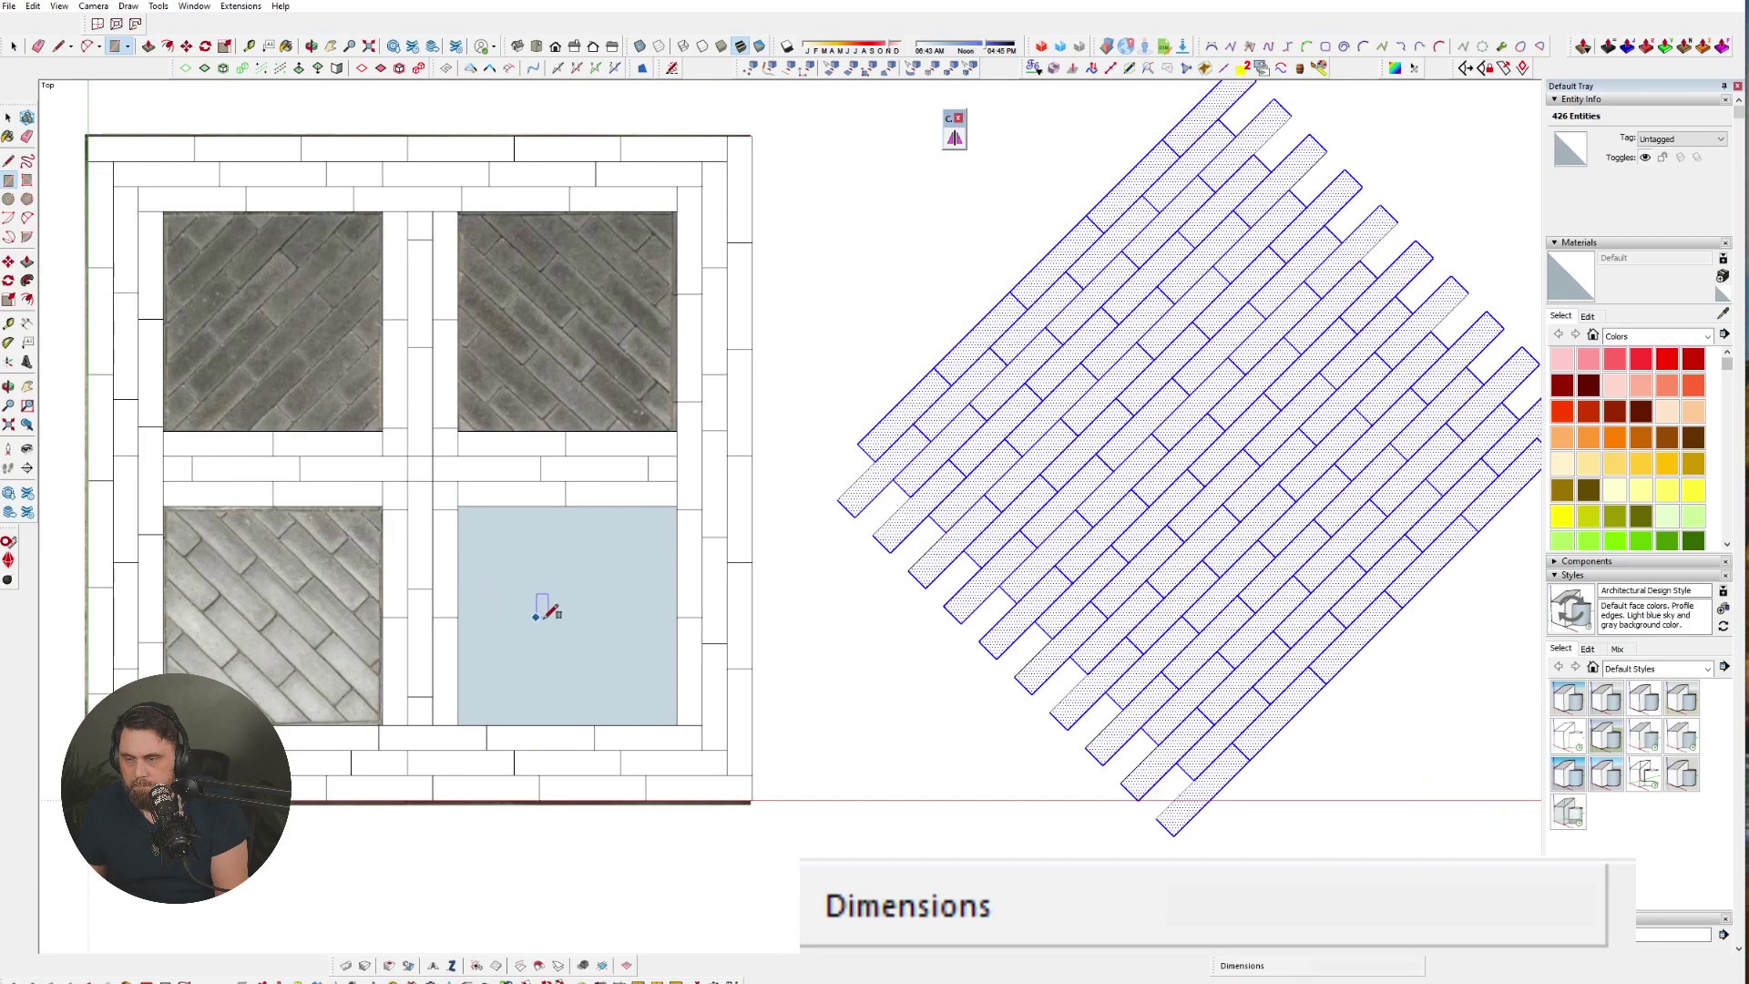
# - Reverse the face of the rectangle over the lower-right inner square and turn that face into a group
pyautogui.press('space')
pyautogui.click(567, 598)
pyautogui.scroll(-2, 546, 583)
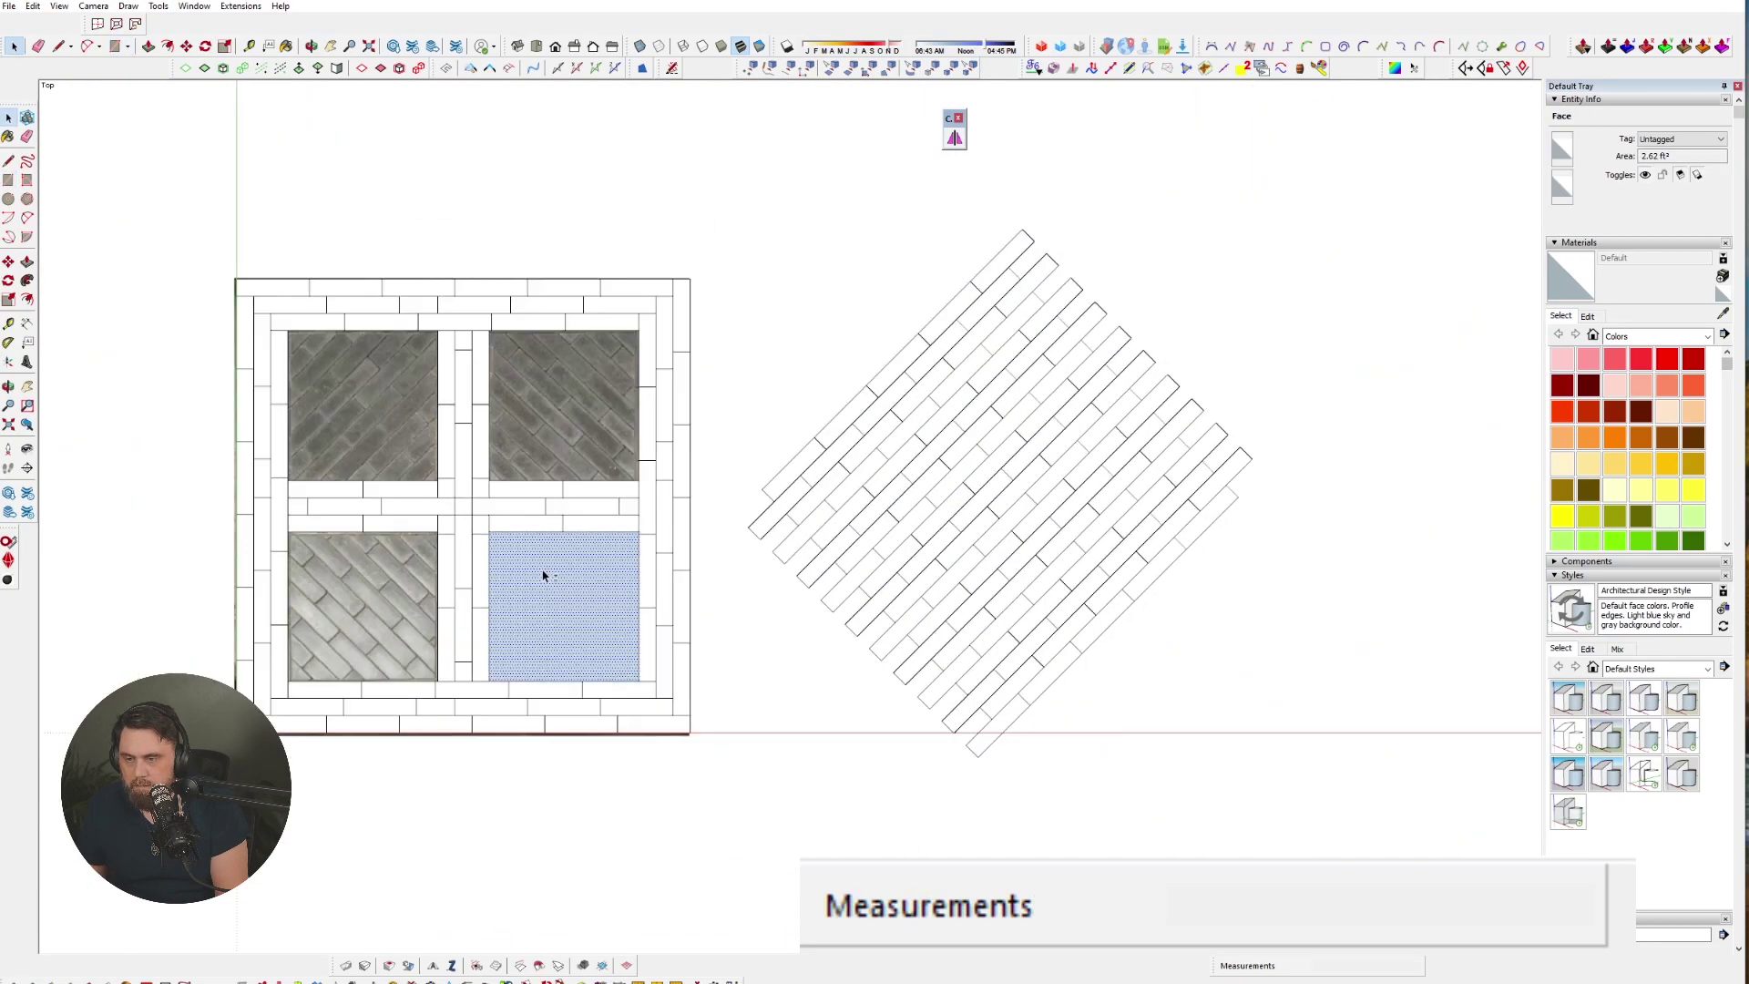
pyautogui.rightClick(543, 574)
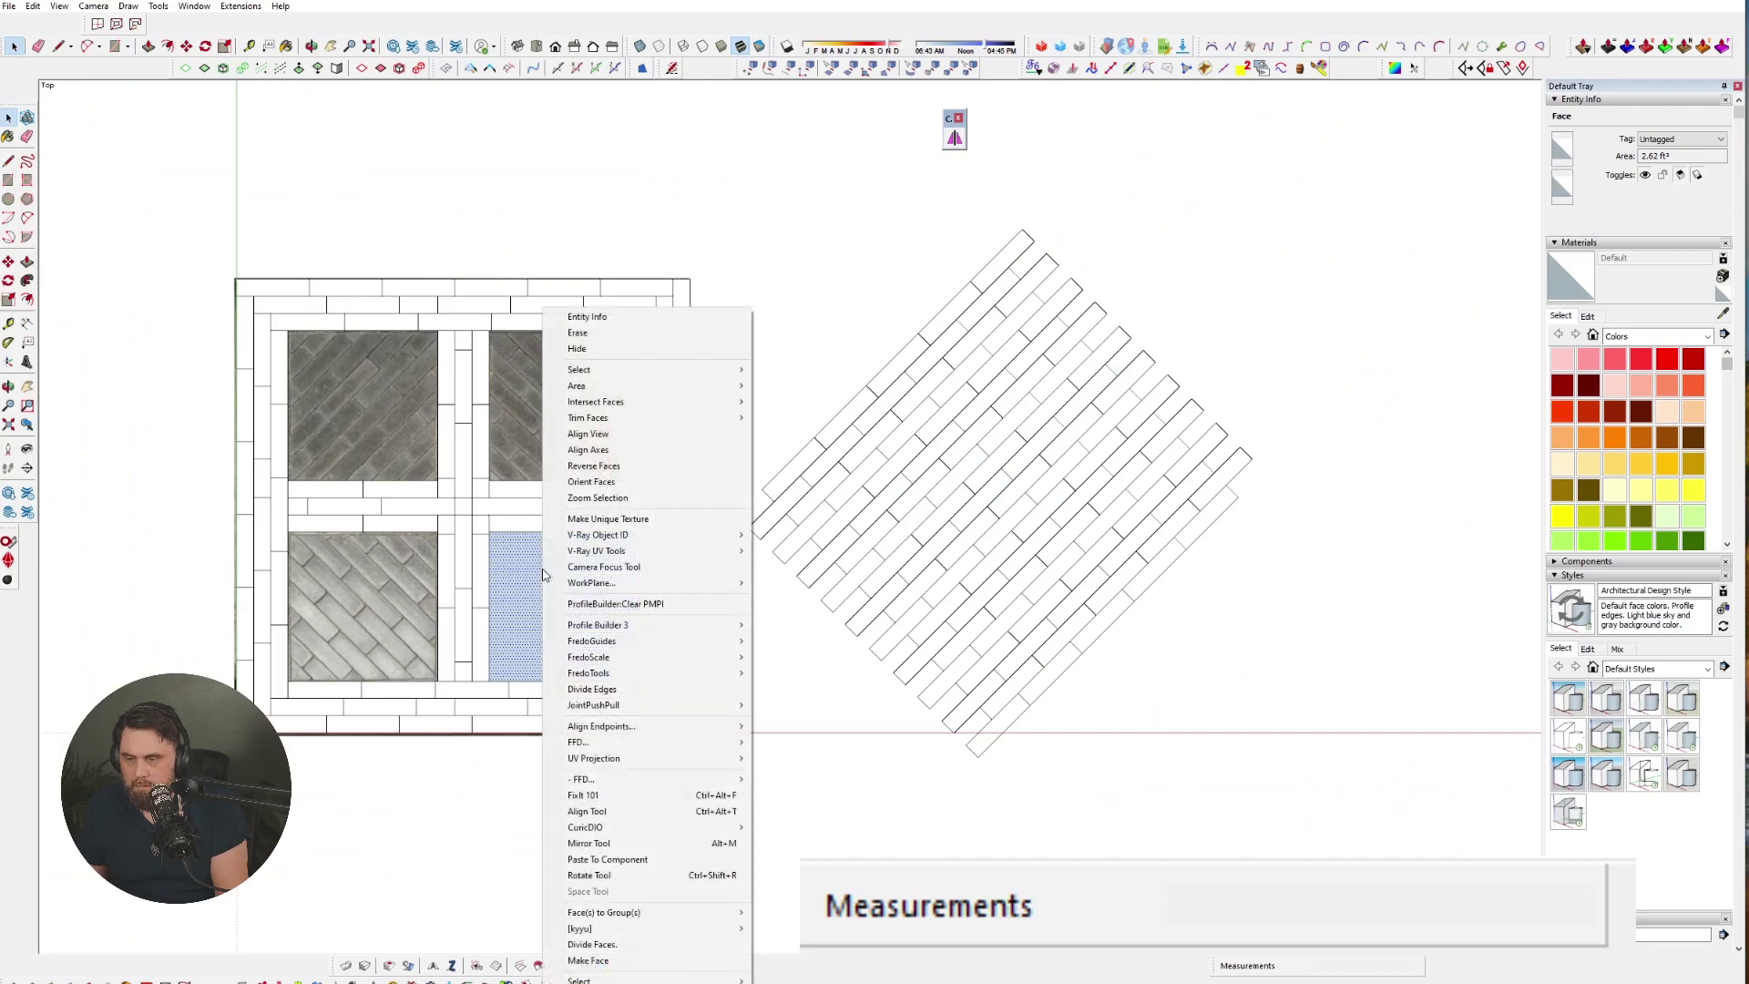
pyautogui.click(601, 468)
pyautogui.scroll(-3, 535, 577)
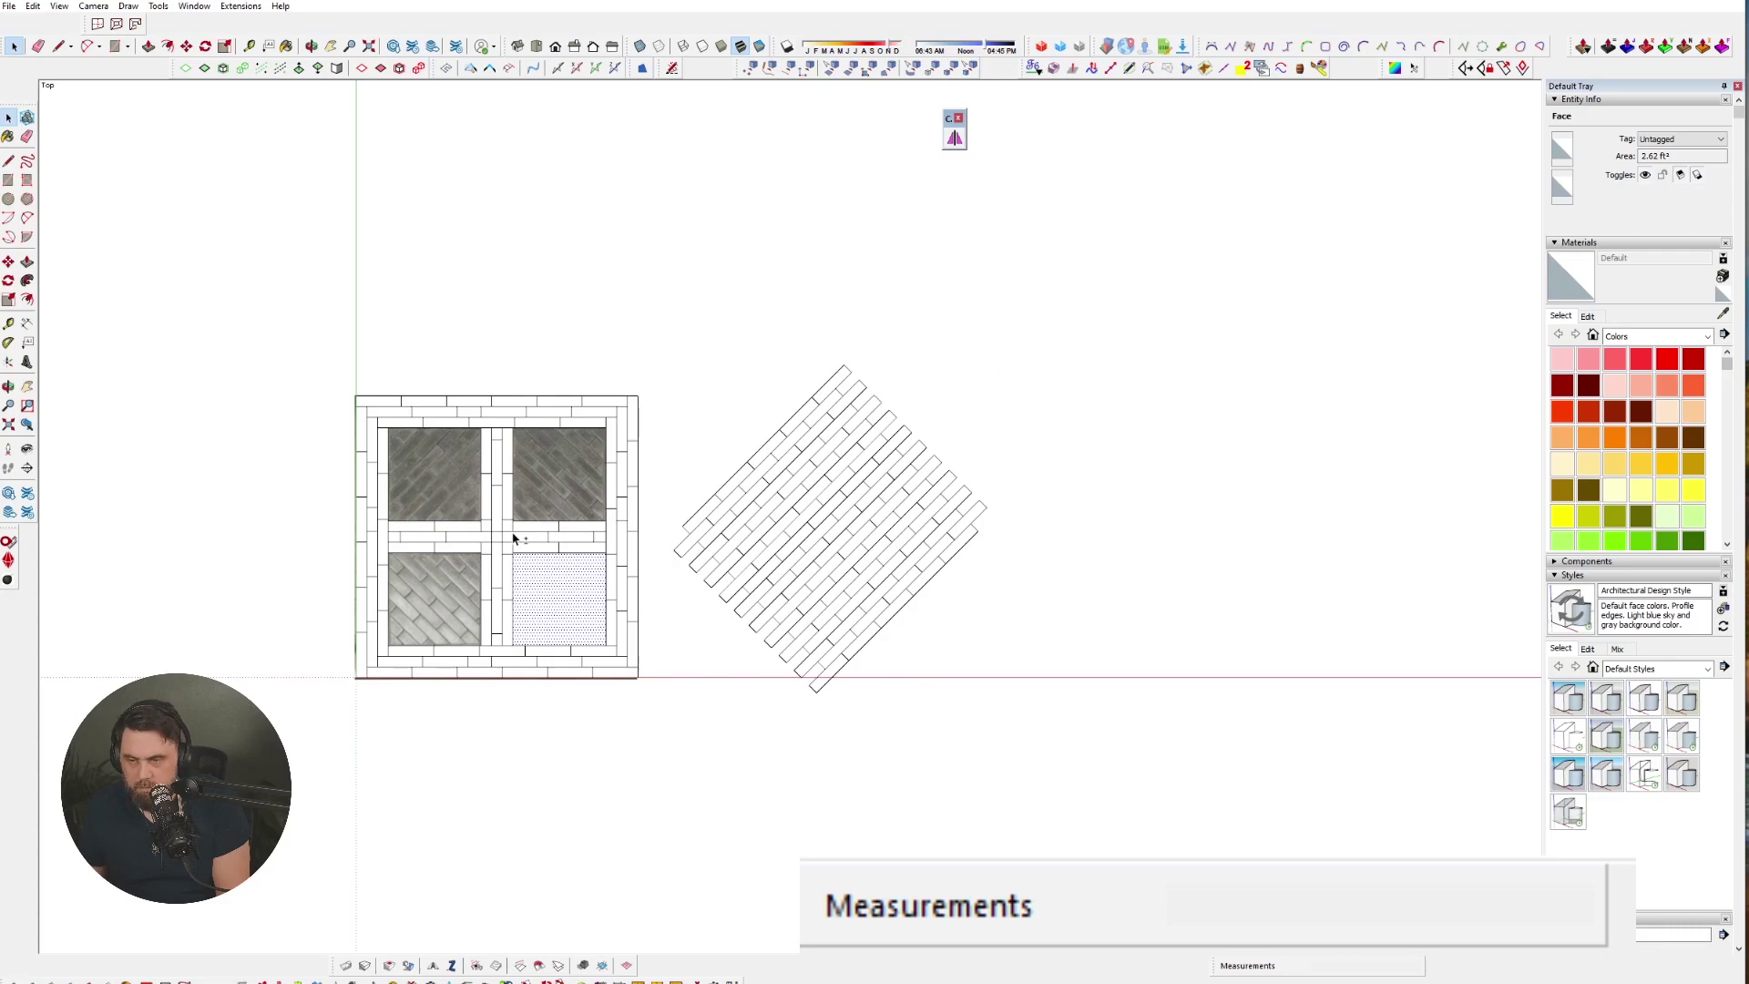
pyautogui.hotkey('shift', 'g')
# - Move the grouped square by its centre onto a paver joint near the middle of the diagonal field
pyautogui.press('m')
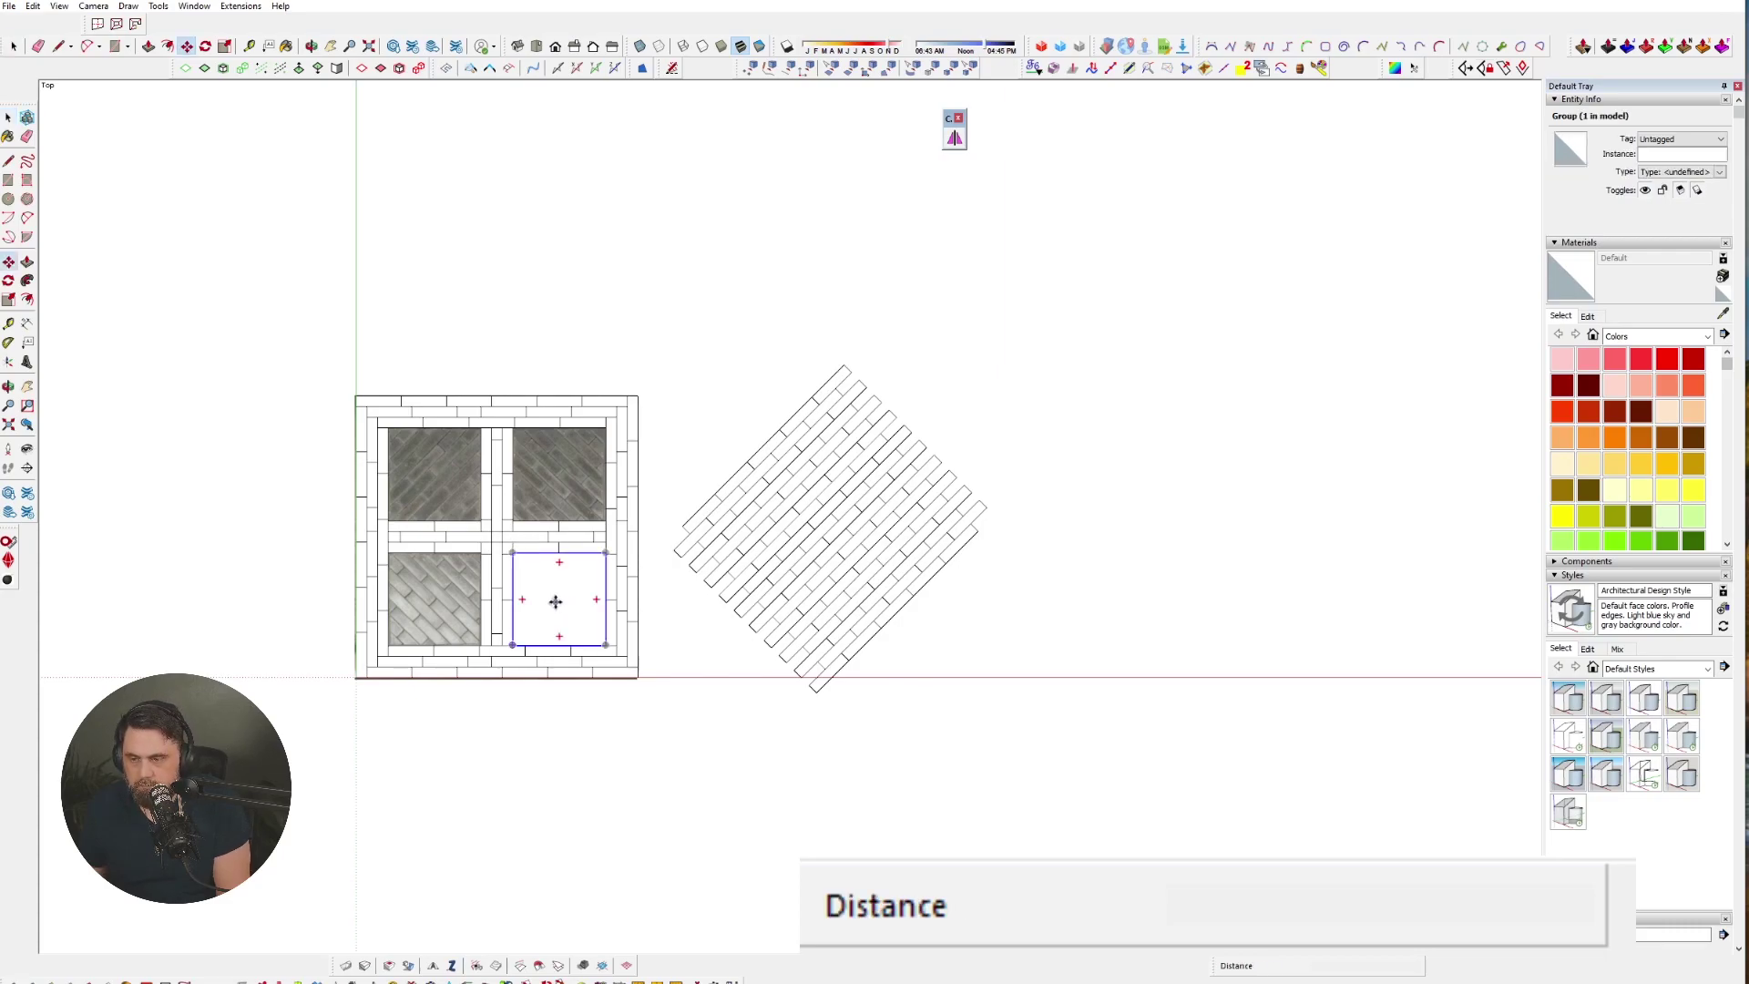
pyautogui.click(556, 601)
pyautogui.scroll(3, 824, 528)
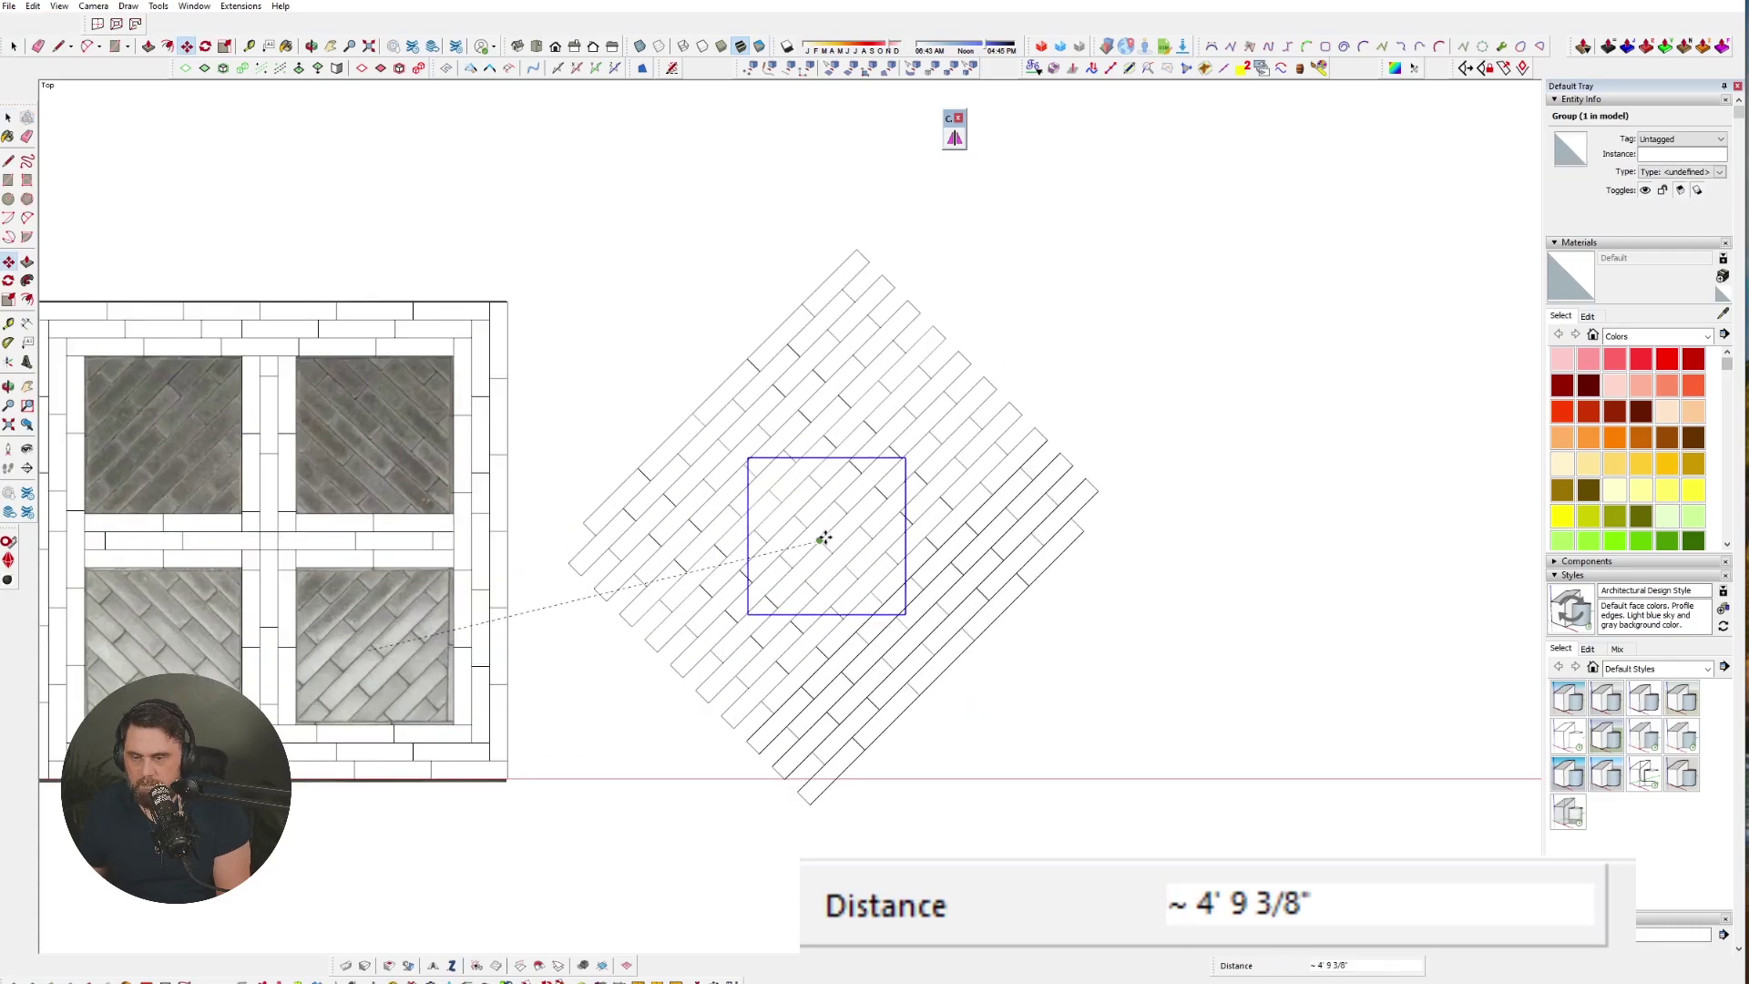
pyautogui.scroll(2, 824, 535)
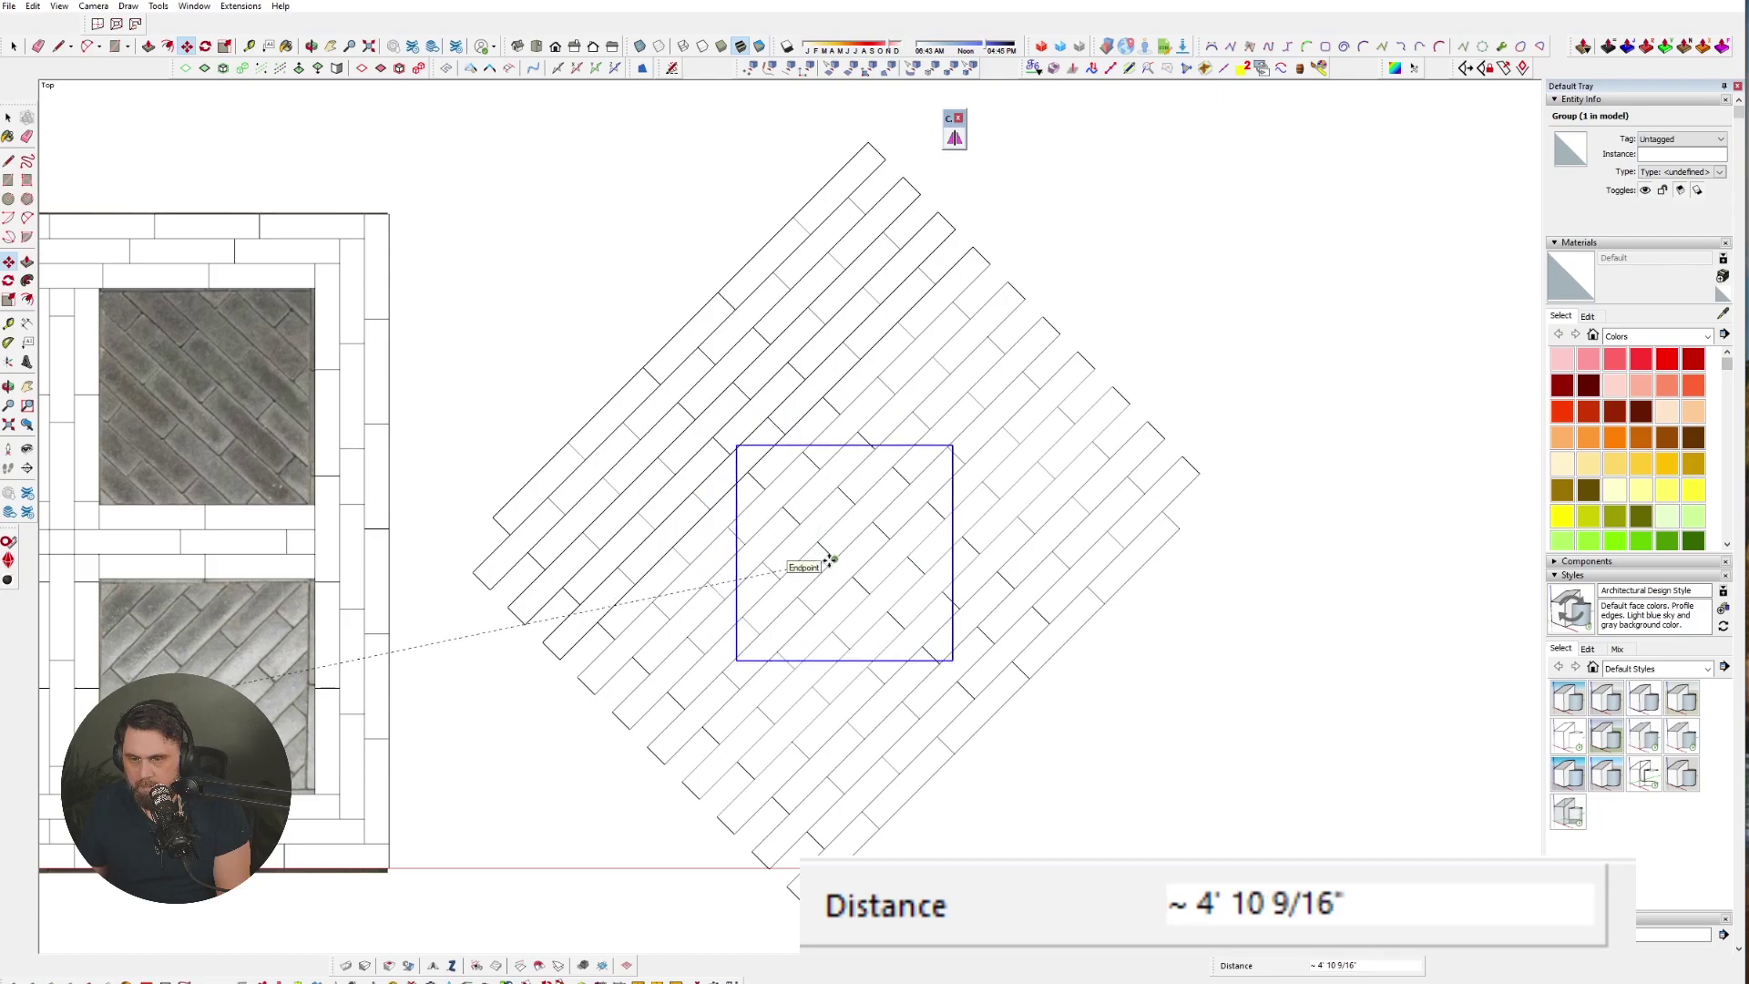
pyautogui.scroll(8, 825, 554)
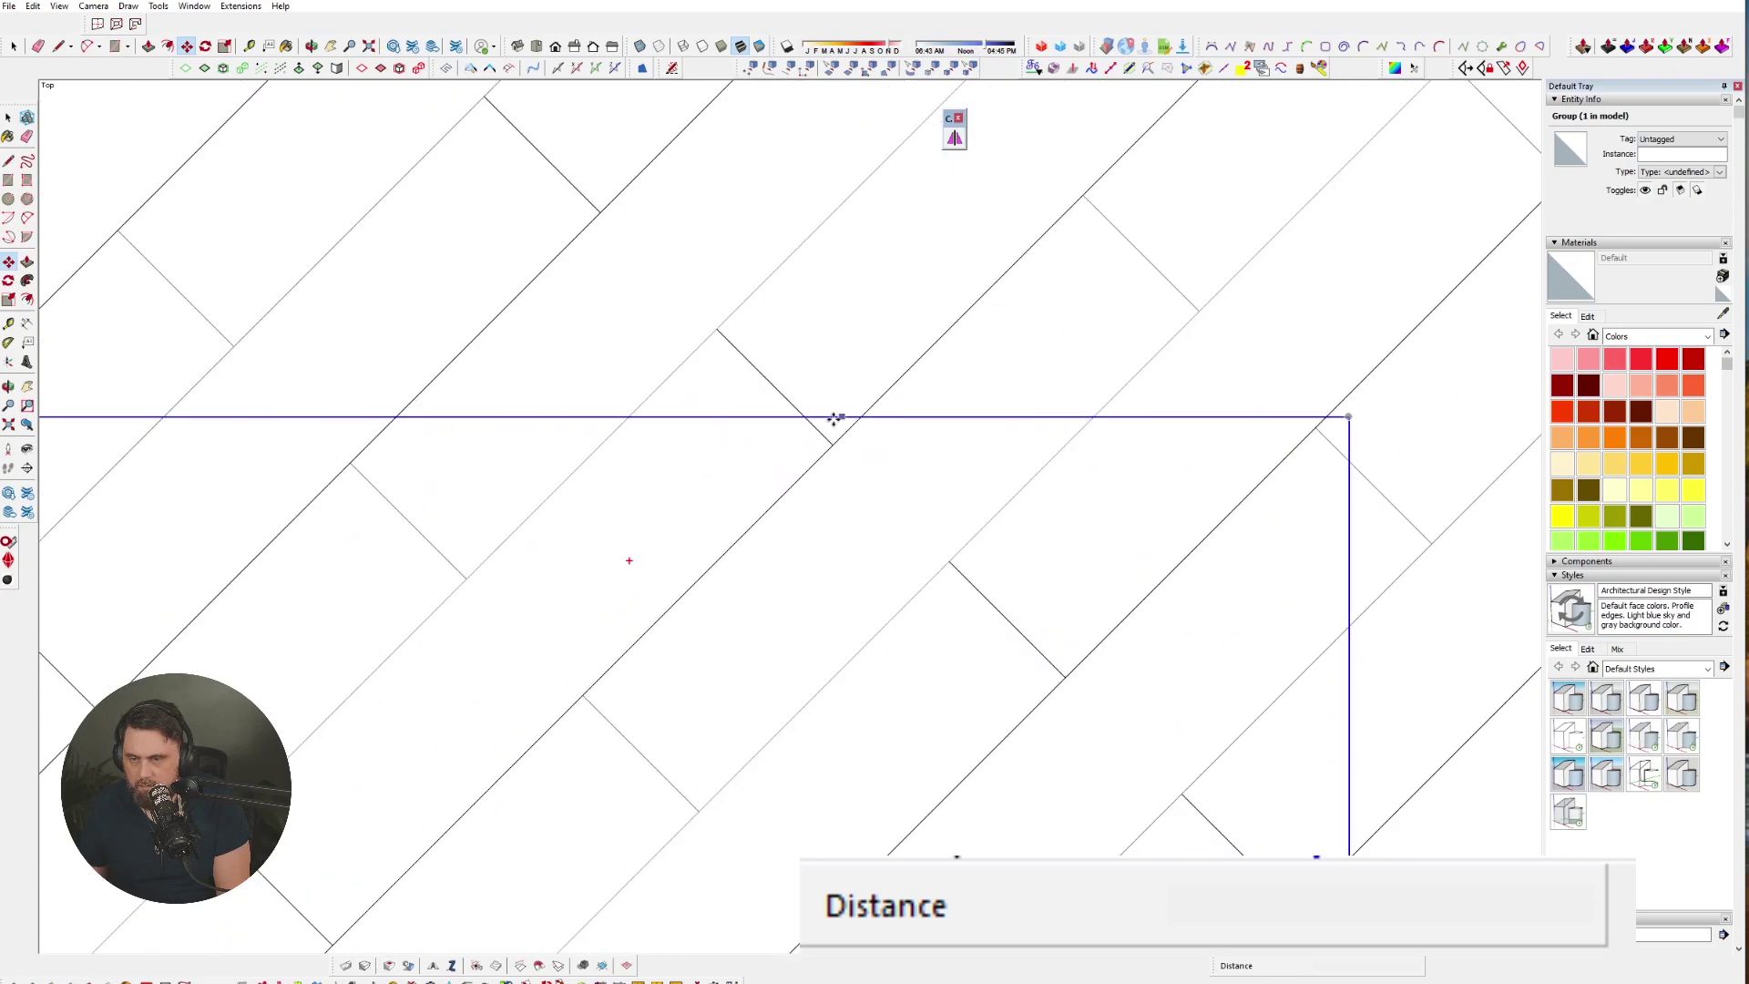
# - Nudge the grouped square down about 1/2" over the diagonal field and check how its edges cut the pavers
pyautogui.scroll(-4, 911, 404)
pyautogui.click(875, 459)
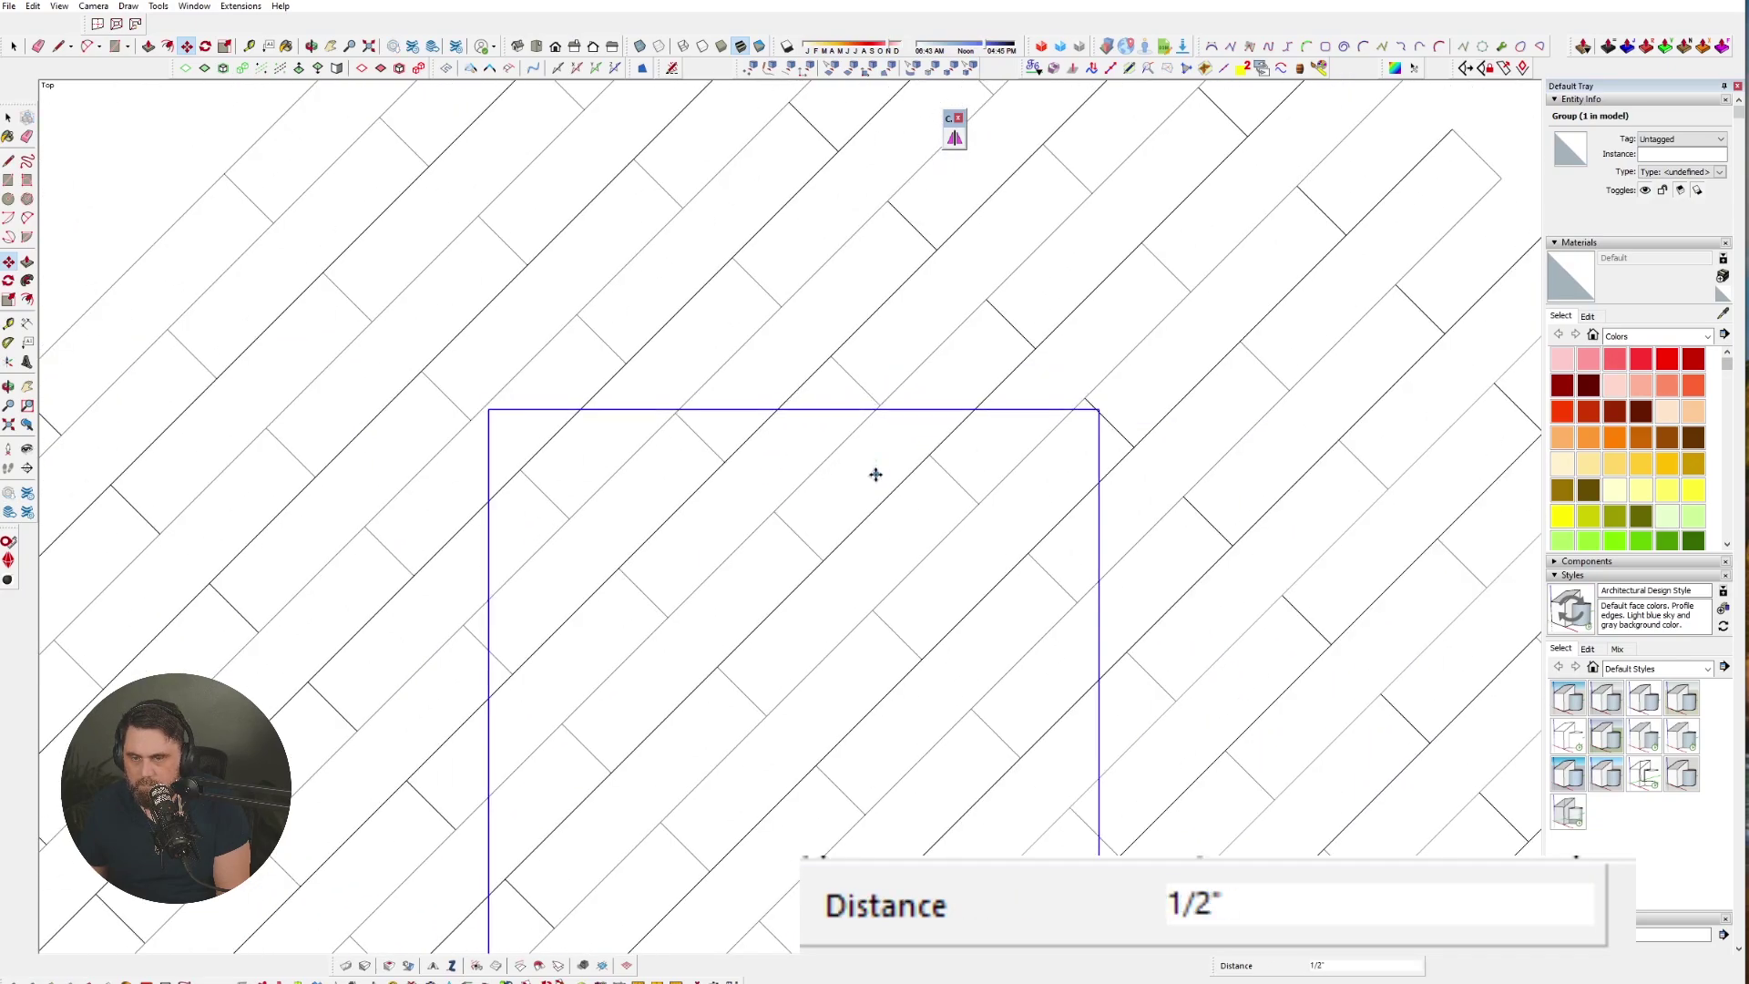
pyautogui.scroll(-3, 867, 312)
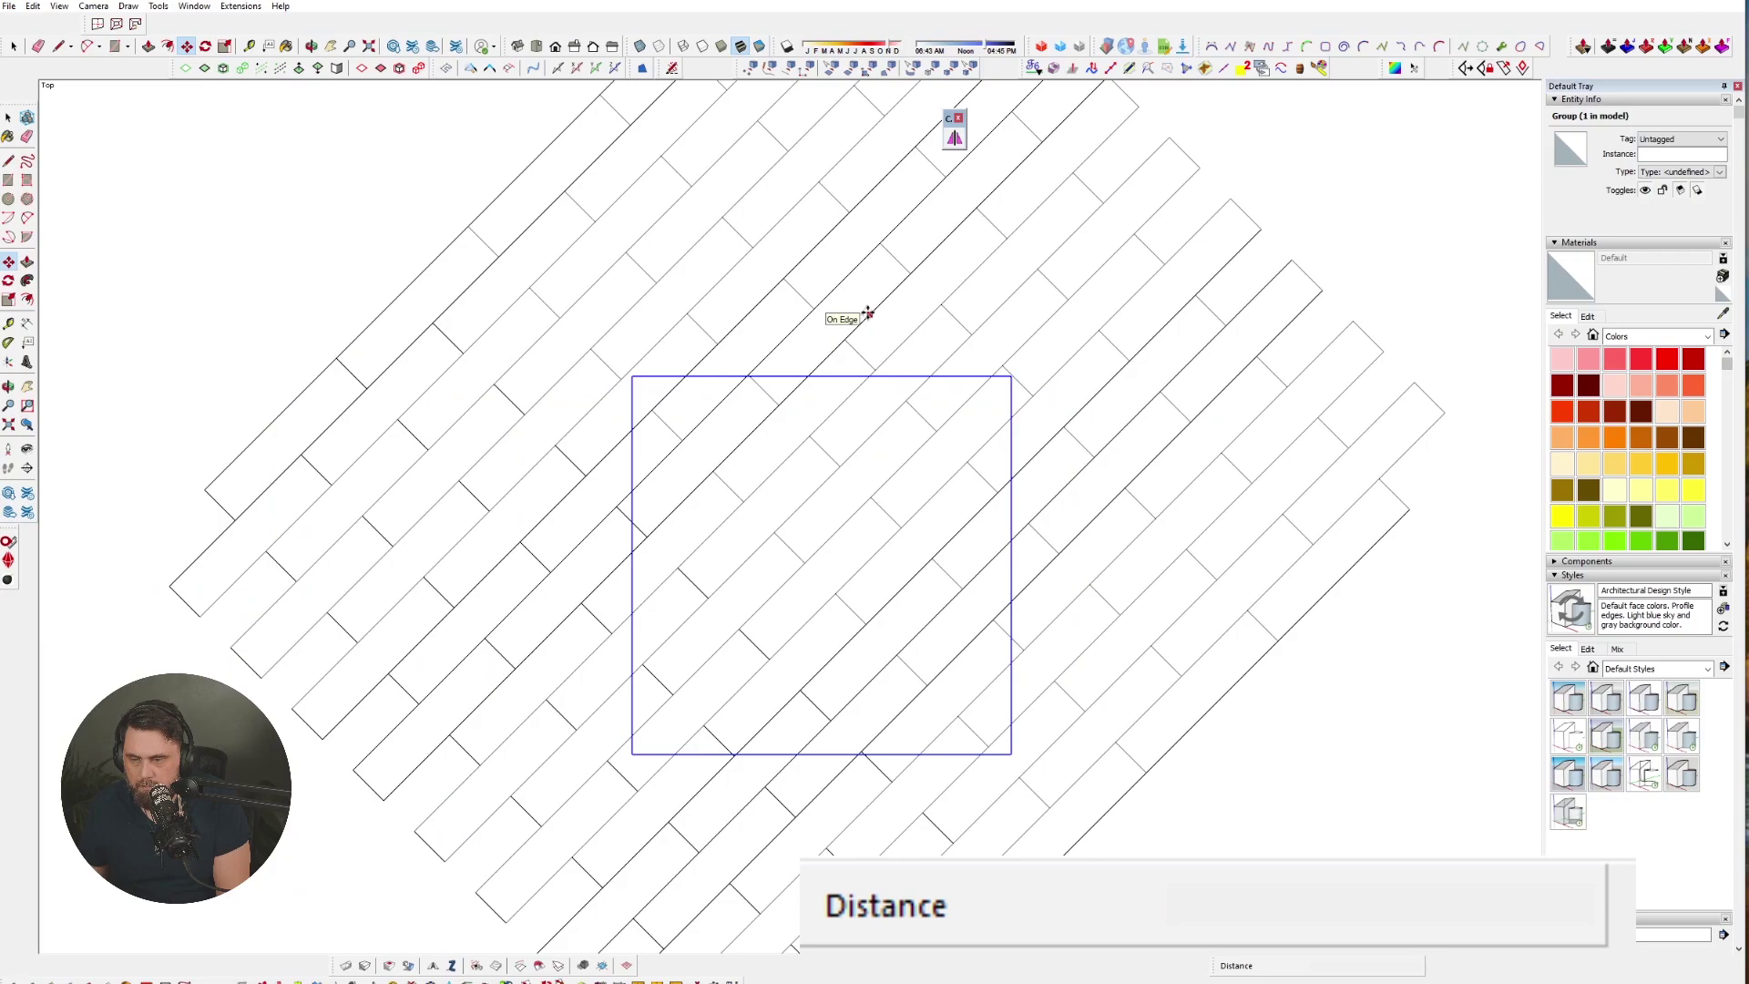
pyautogui.scroll(-2, 867, 313)
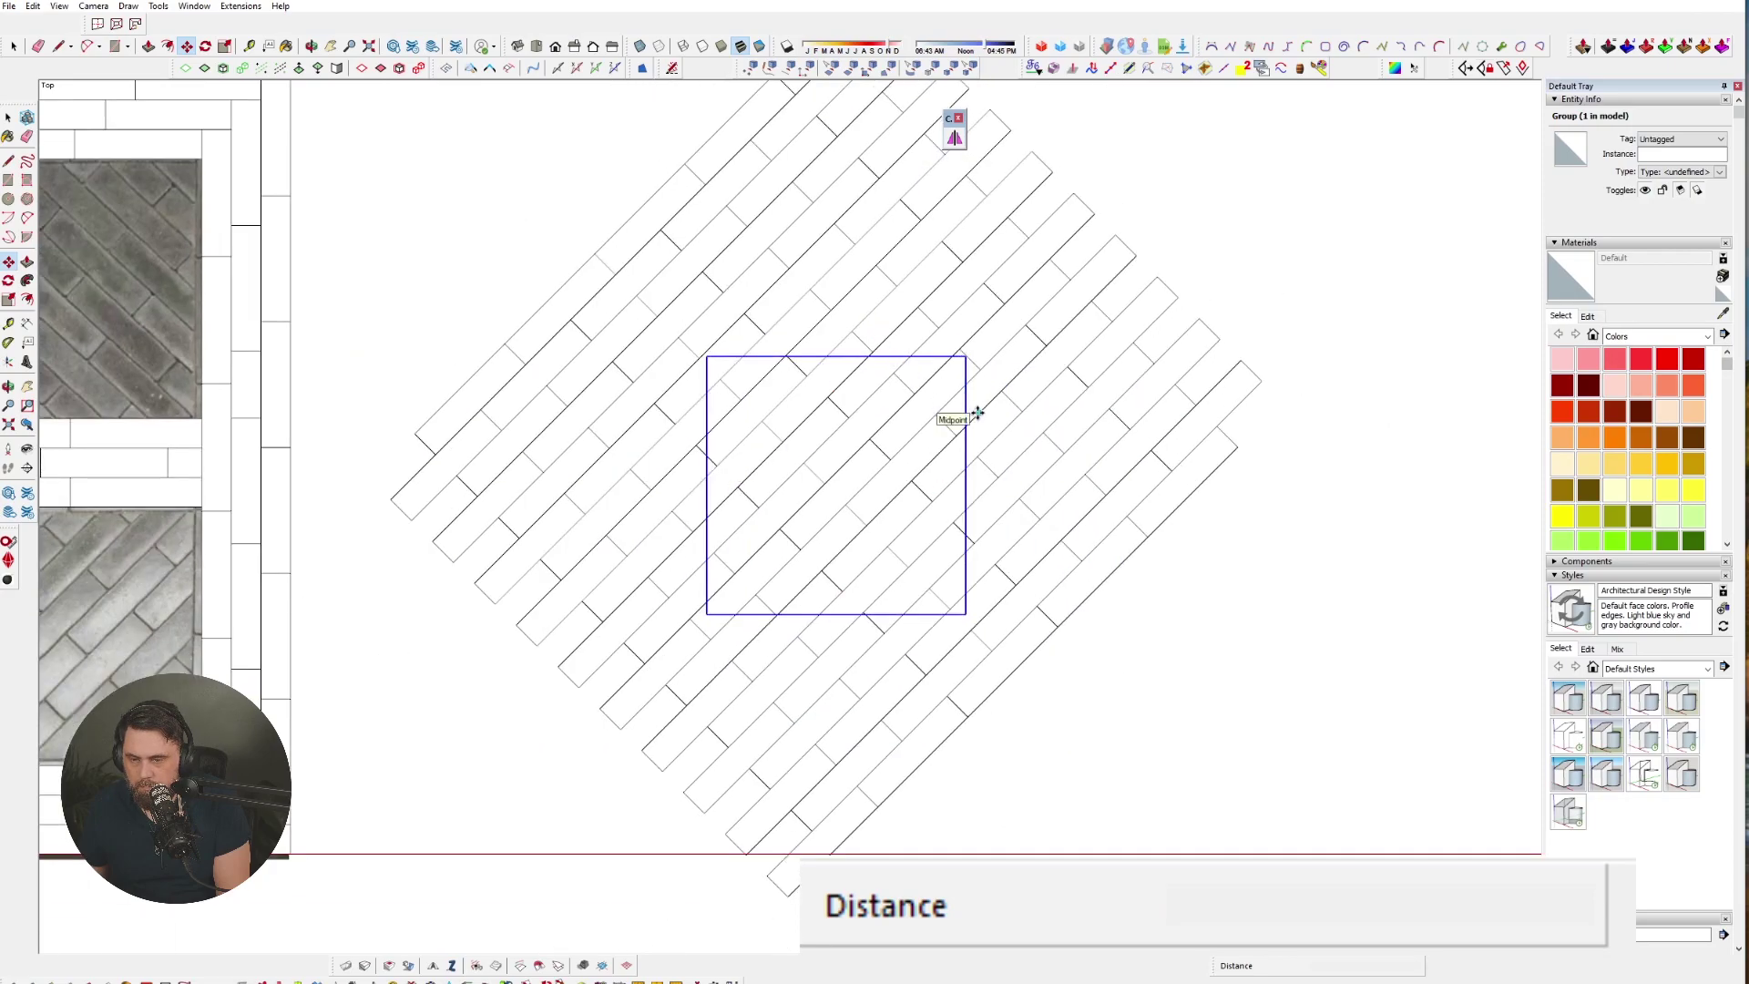
pyautogui.scroll(5, 943, 586)
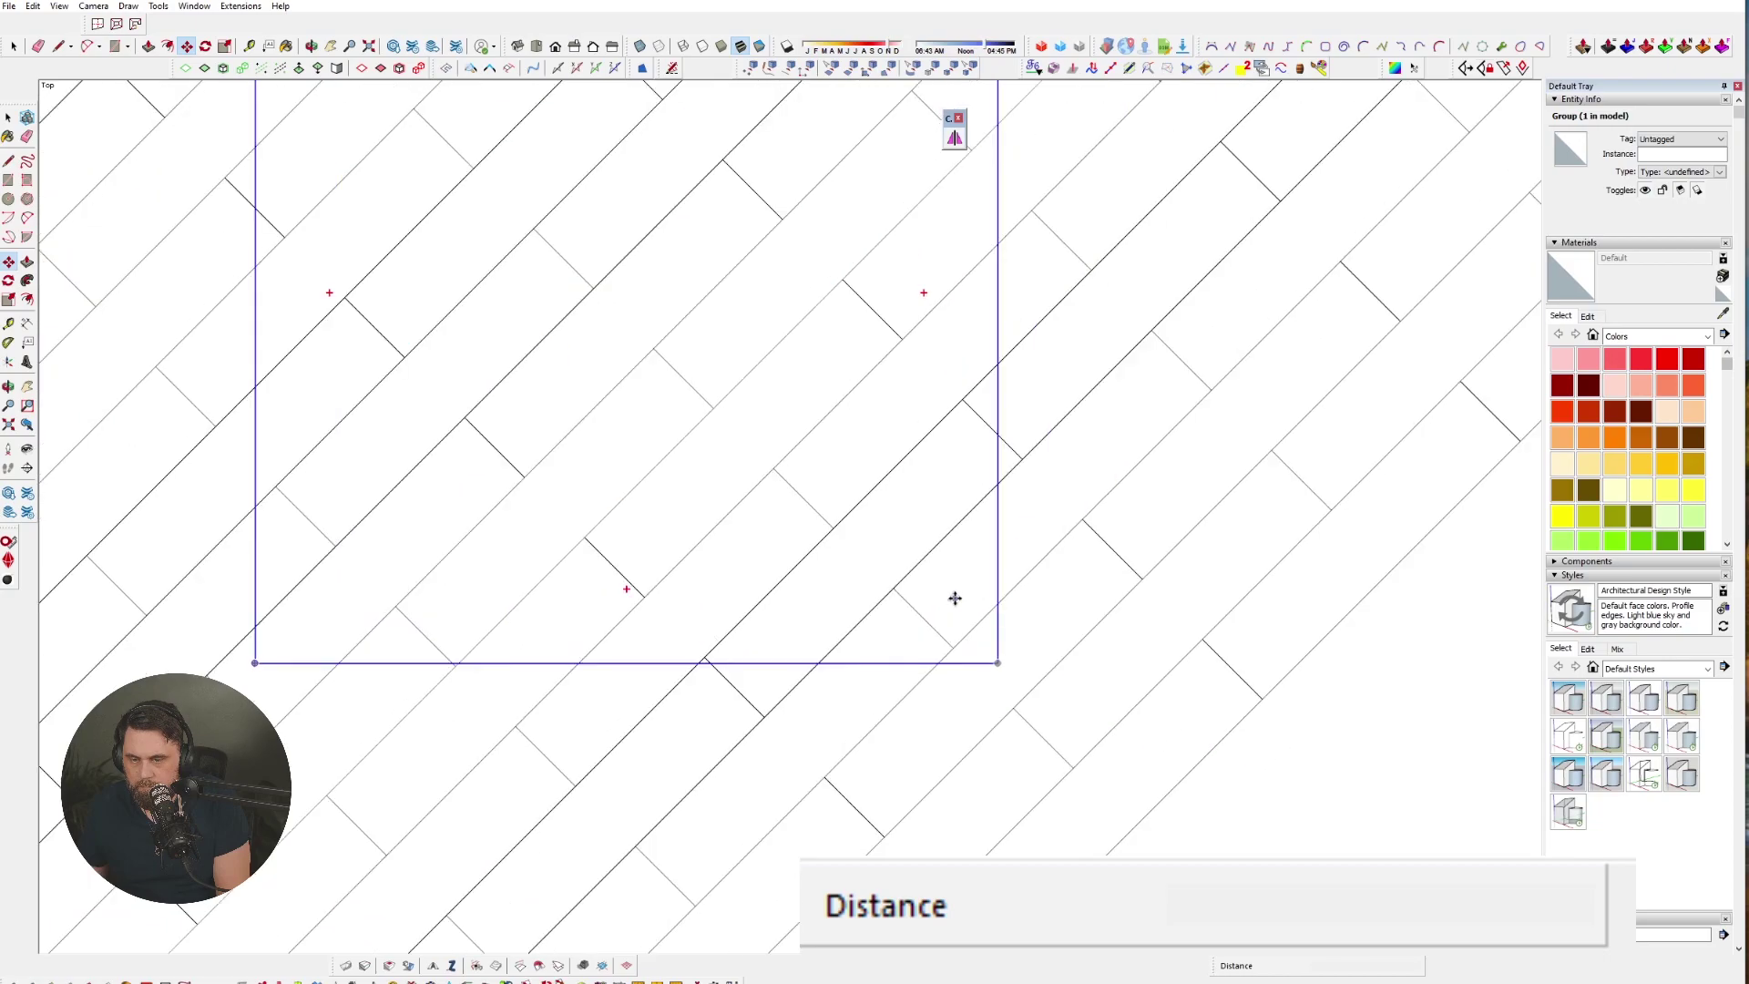
pyautogui.scroll(-5, 948, 600)
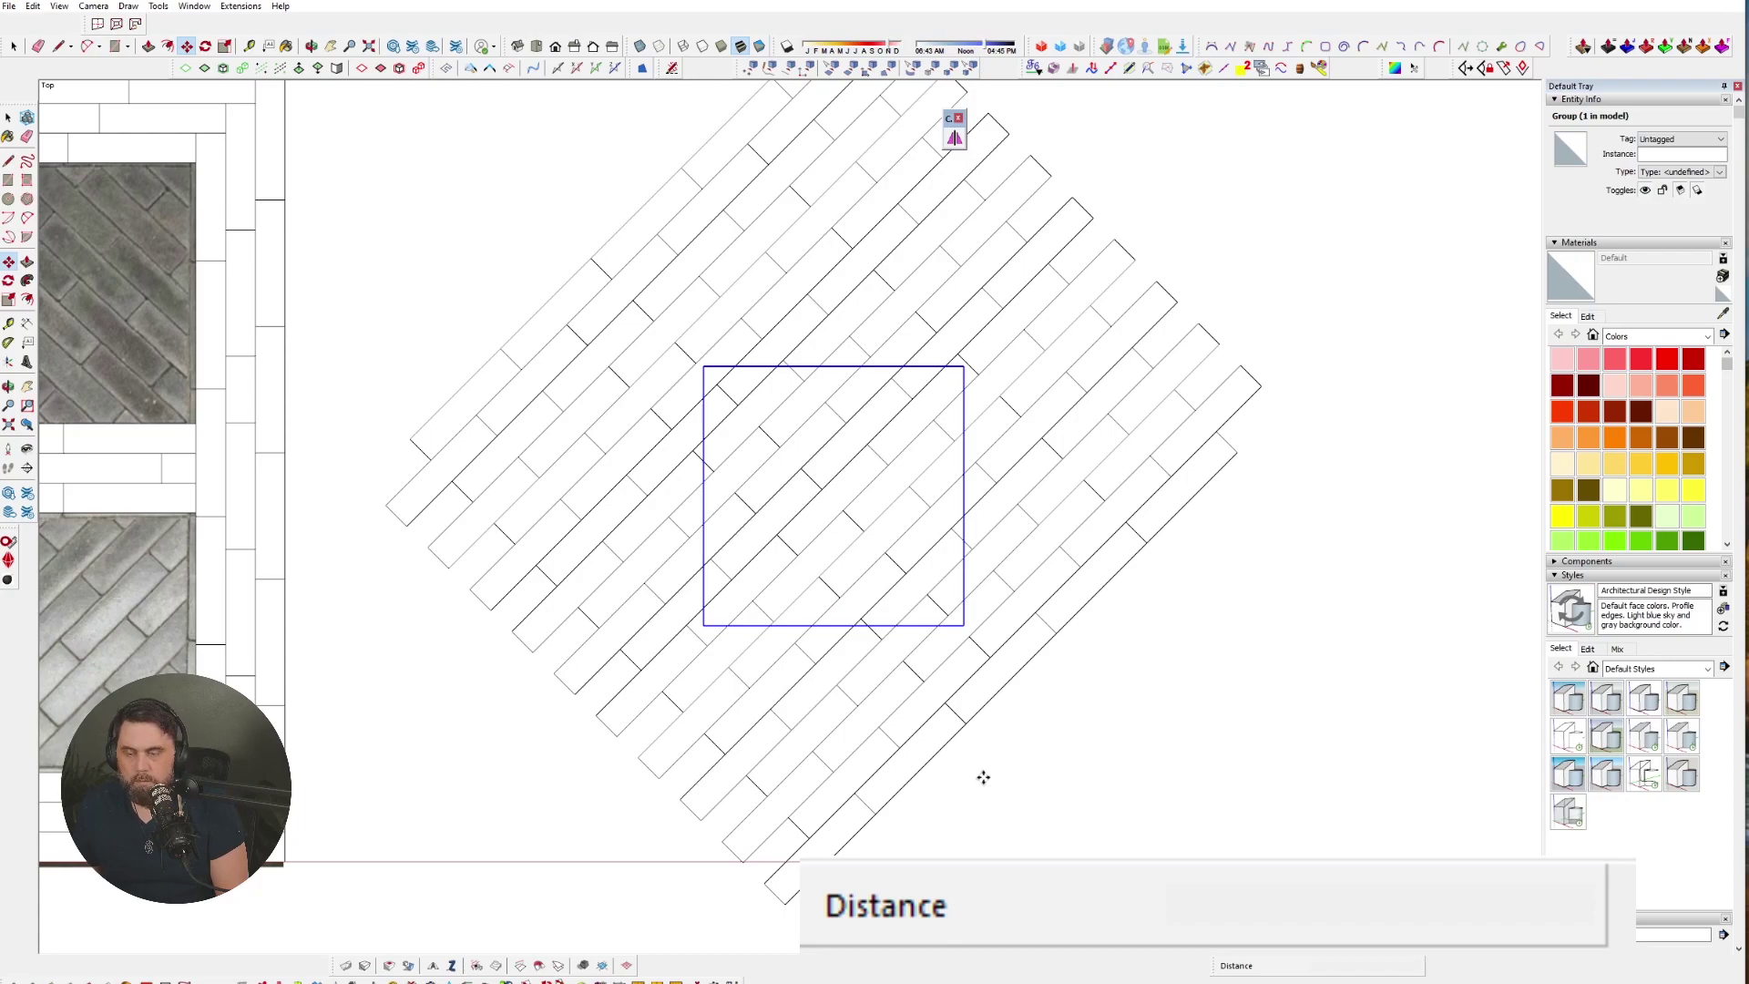
pyautogui.press('h')
pyautogui.moveTo(843, 561); pyautogui.dragTo(838, 603)
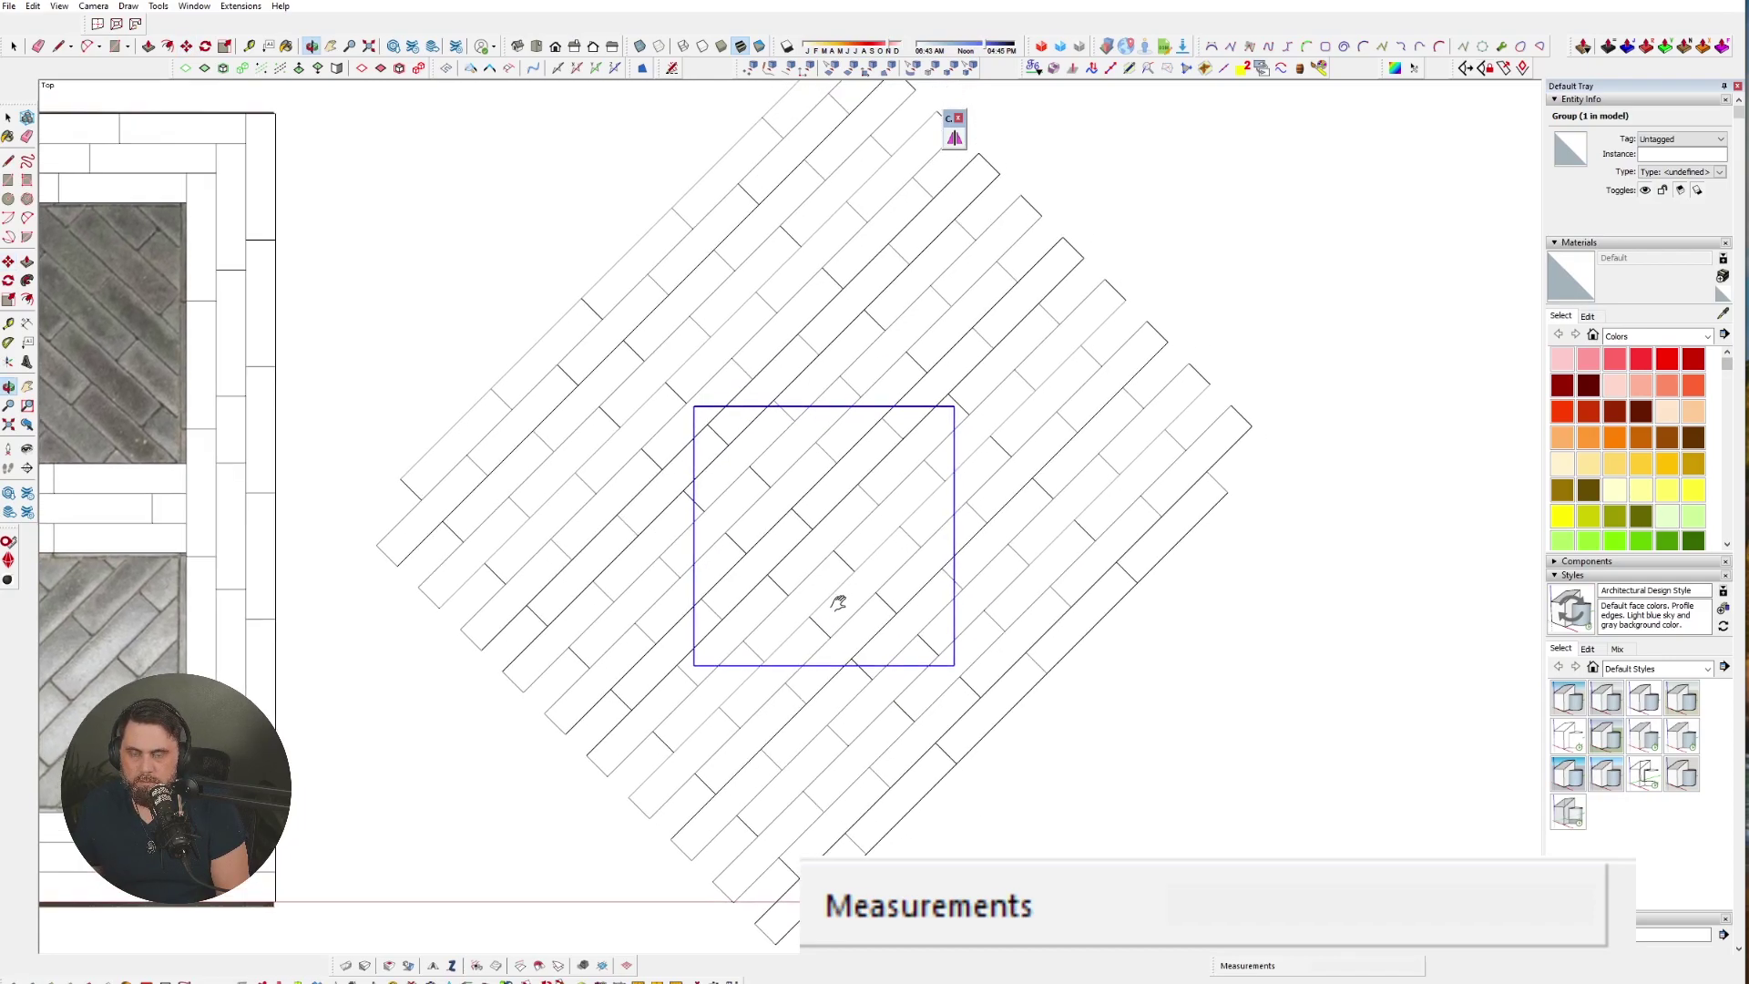
# - Select all the diagonal plank pieces lying outside the square boundary and remove them
pyautogui.press('m')
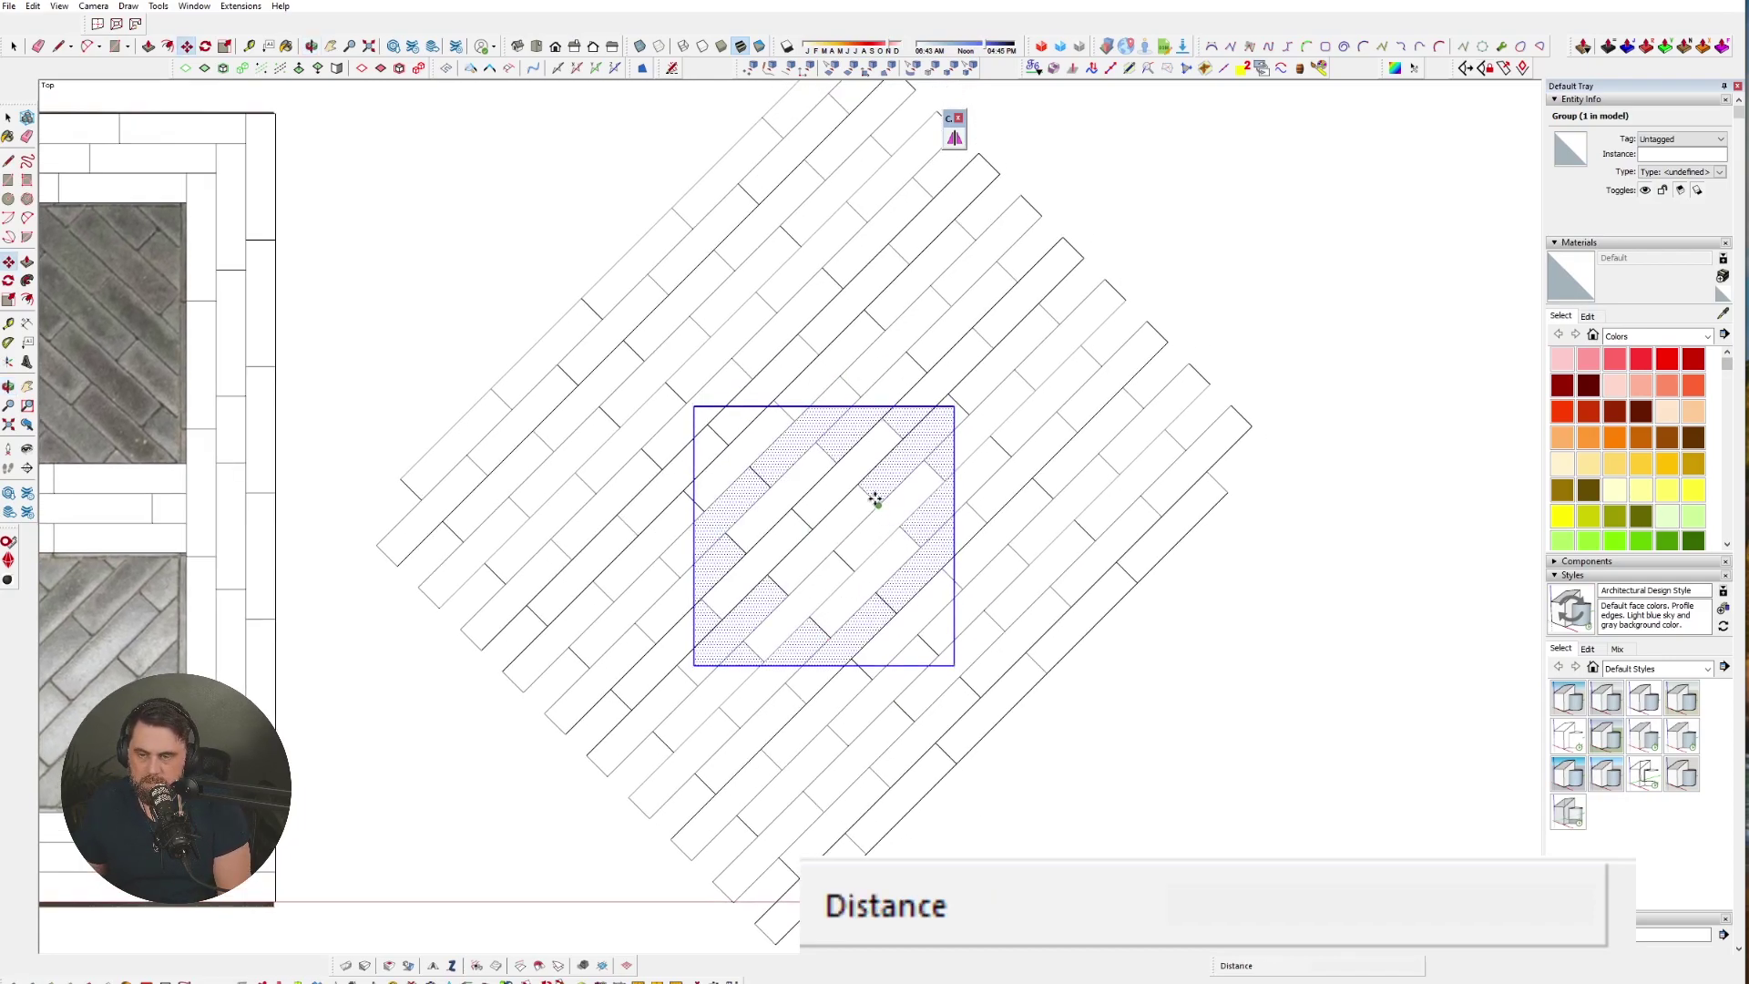
pyautogui.press('space')
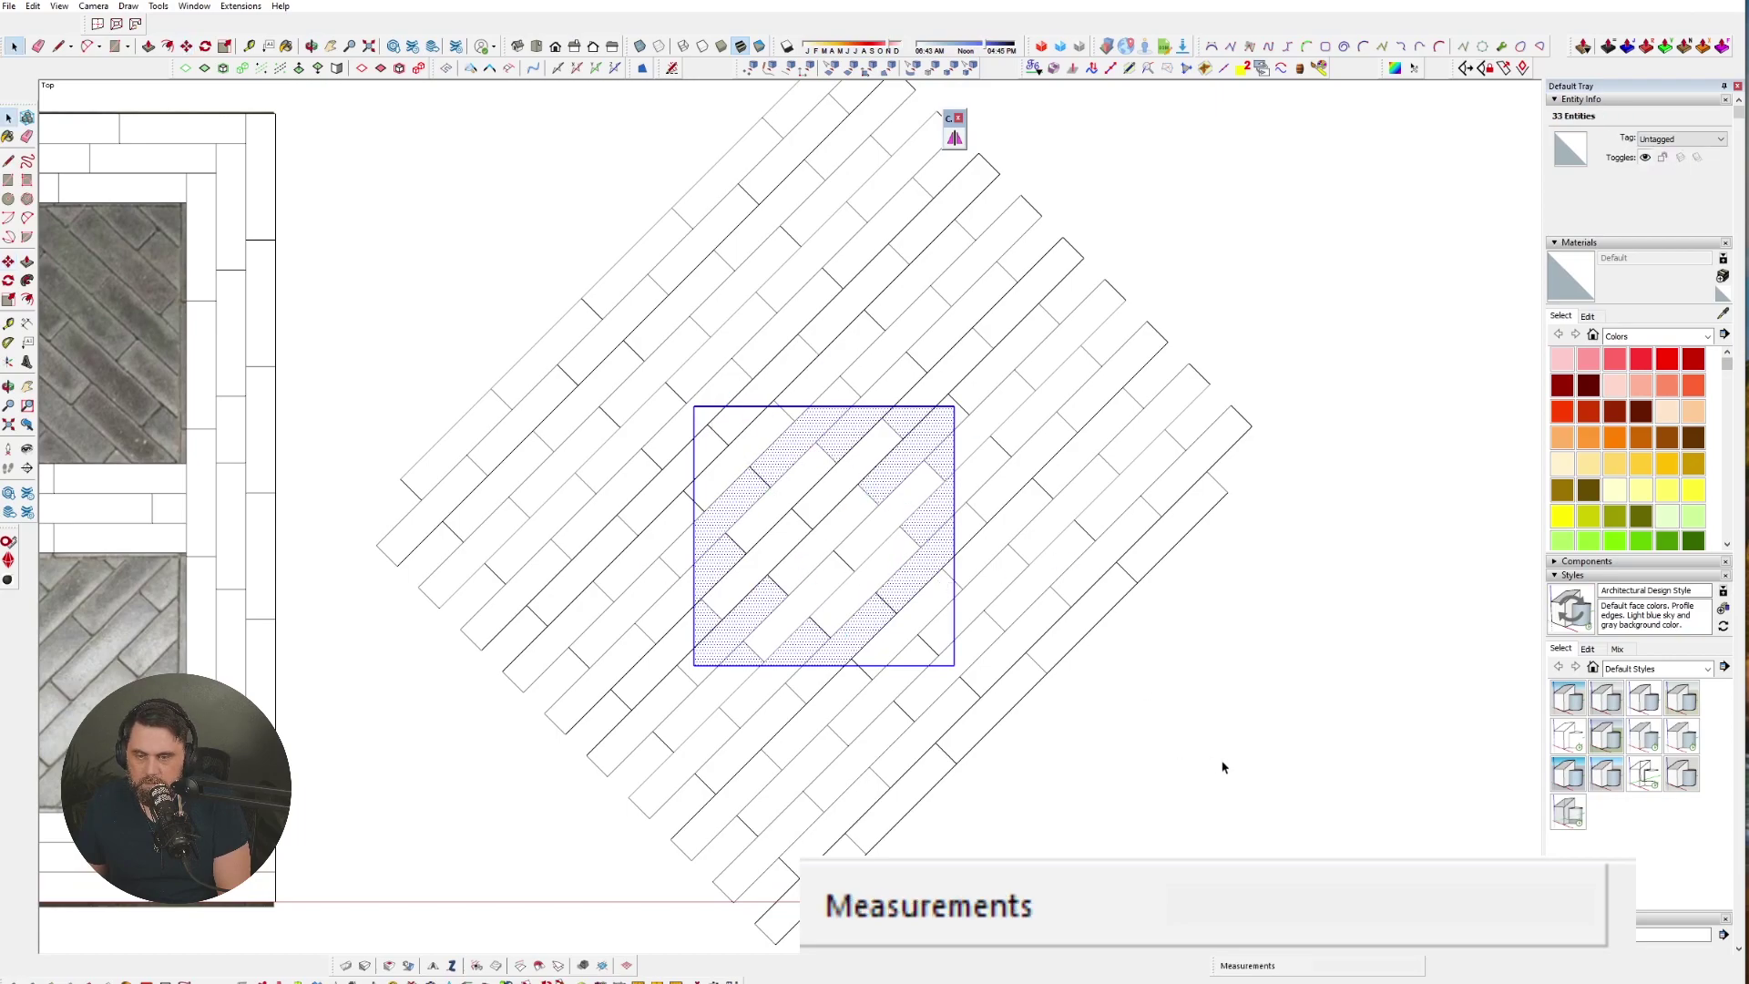
pyautogui.moveTo(963, 235); pyautogui.dragTo(963, 235)
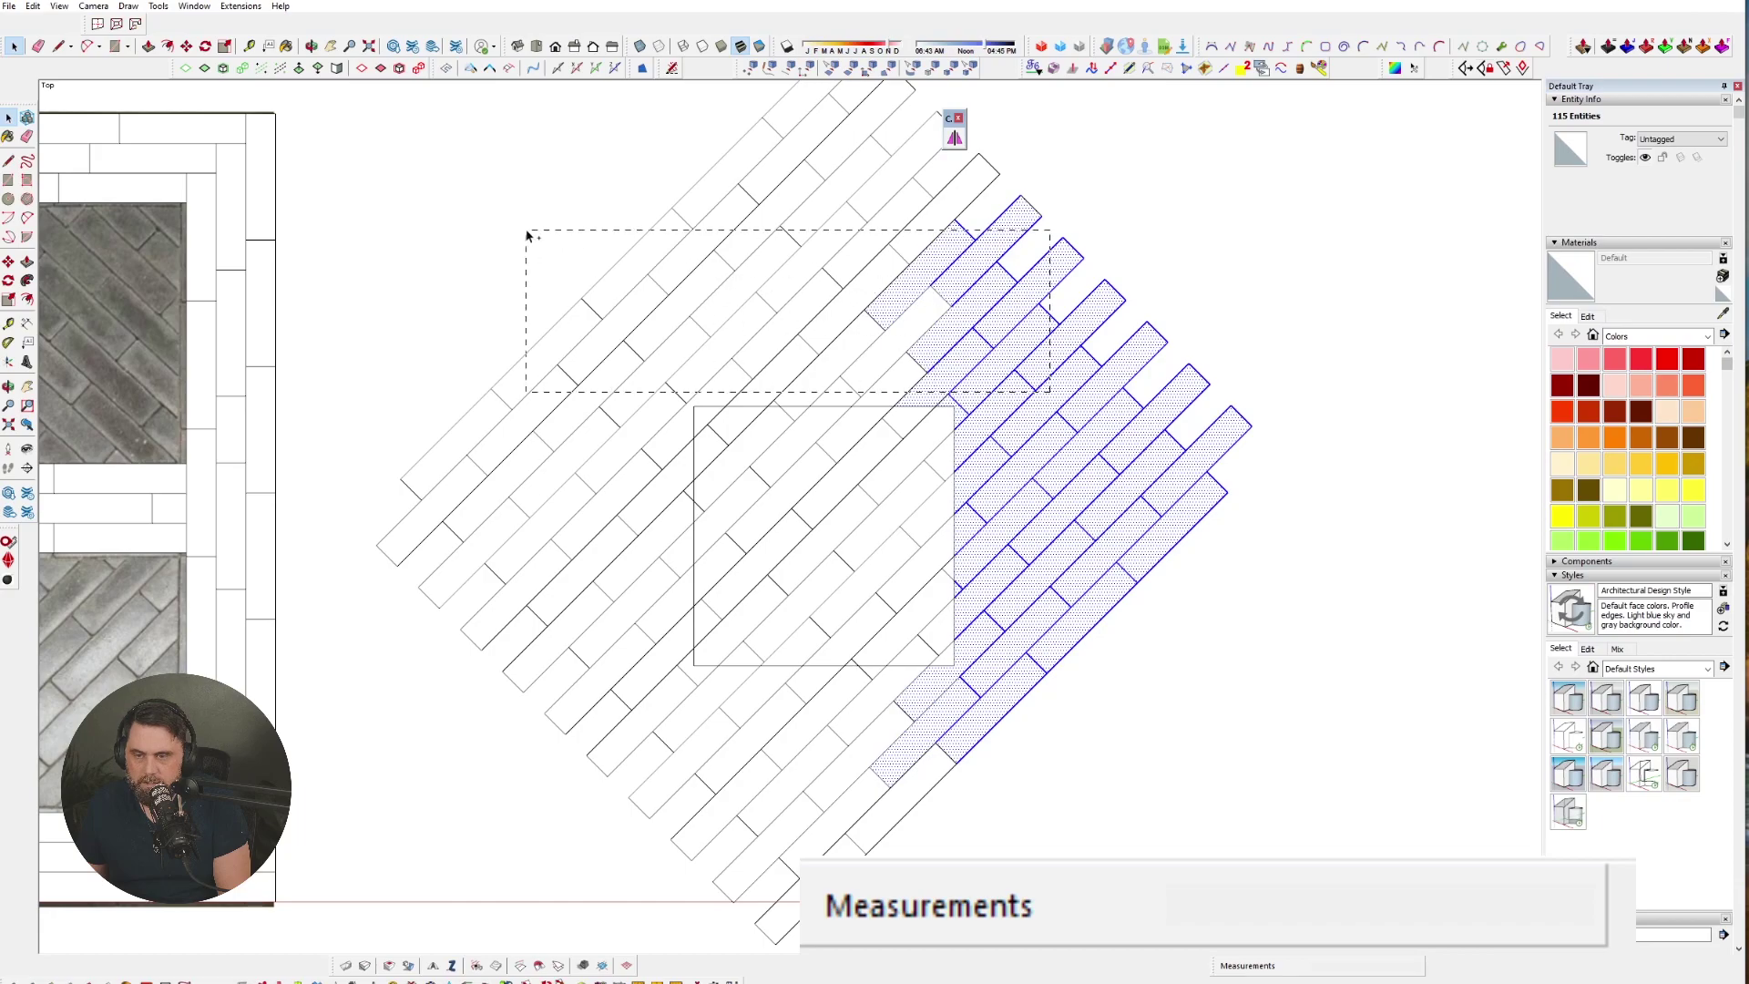
pyautogui.keyDown('ctrl'); pyautogui.moveTo(527, 235); pyautogui.dragTo(527, 235); pyautogui.keyUp('ctrl')
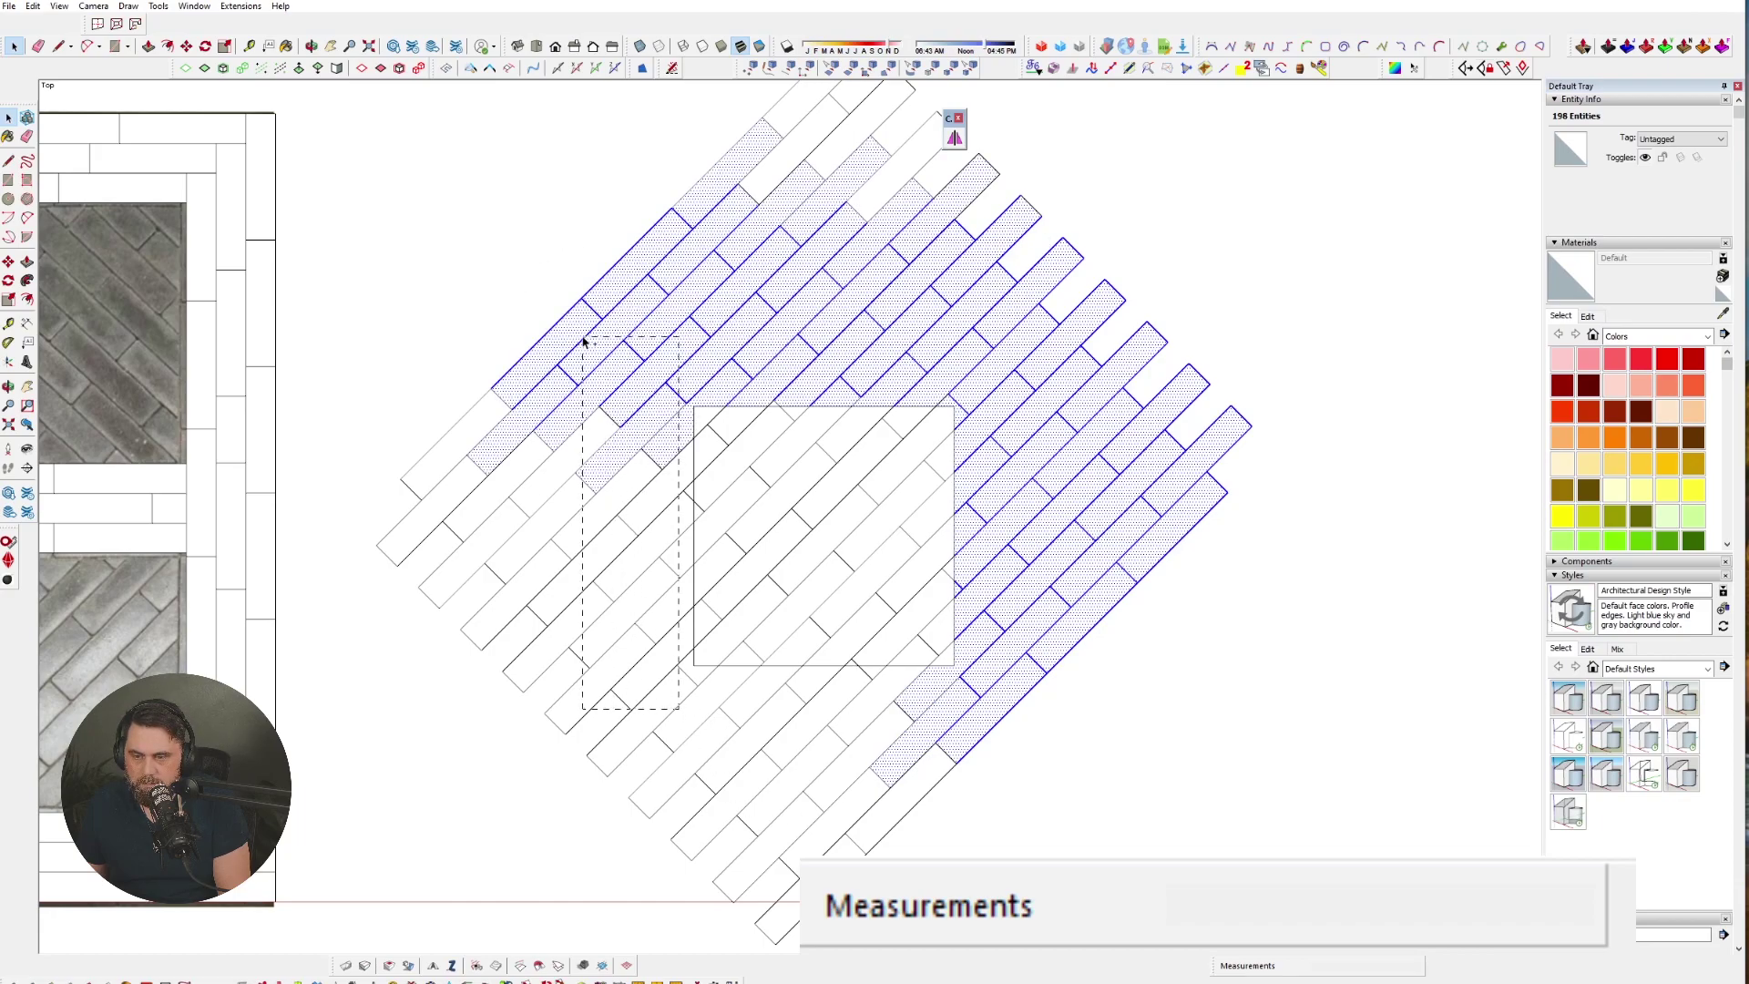
pyautogui.keyDown('ctrl'); pyautogui.moveTo(585, 344); pyautogui.dragTo(586, 343); pyautogui.keyUp('ctrl')
pyautogui.keyDown('ctrl'); pyautogui.moveTo(618, 688); pyautogui.dragTo(617, 688); pyautogui.keyUp('ctrl')
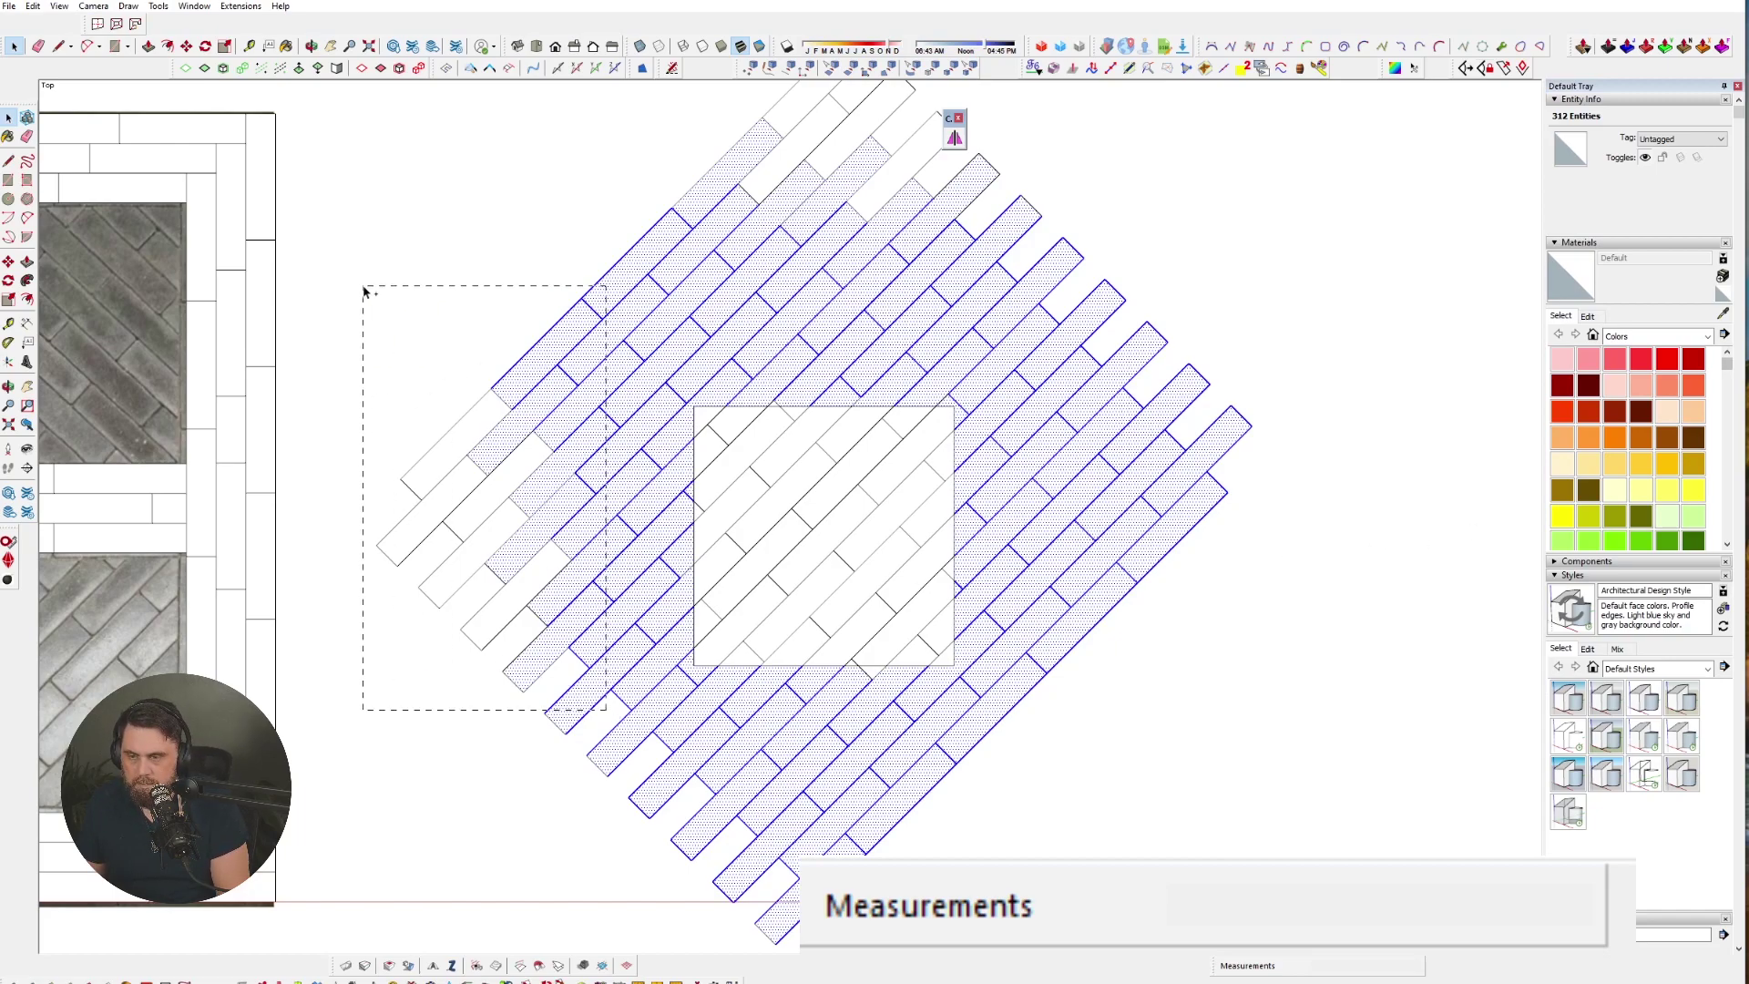
pyautogui.moveTo(363, 290); pyautogui.dragTo(365, 291)
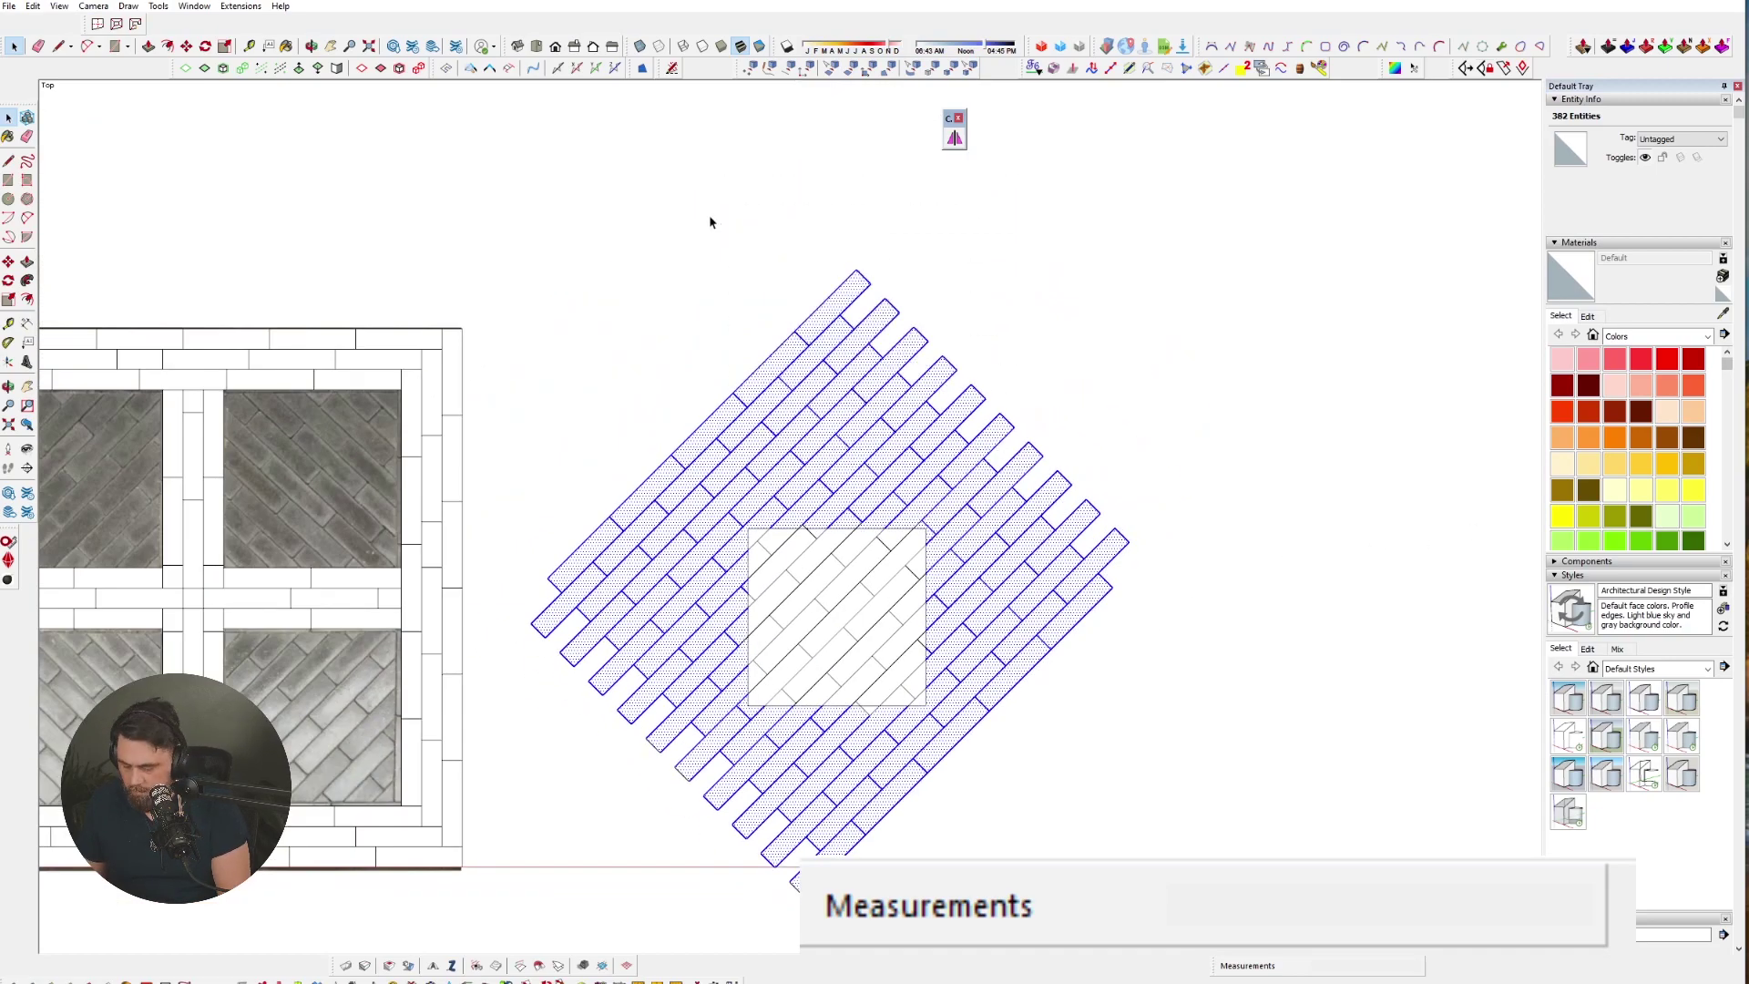
pyautogui.rightClick(855, 413)
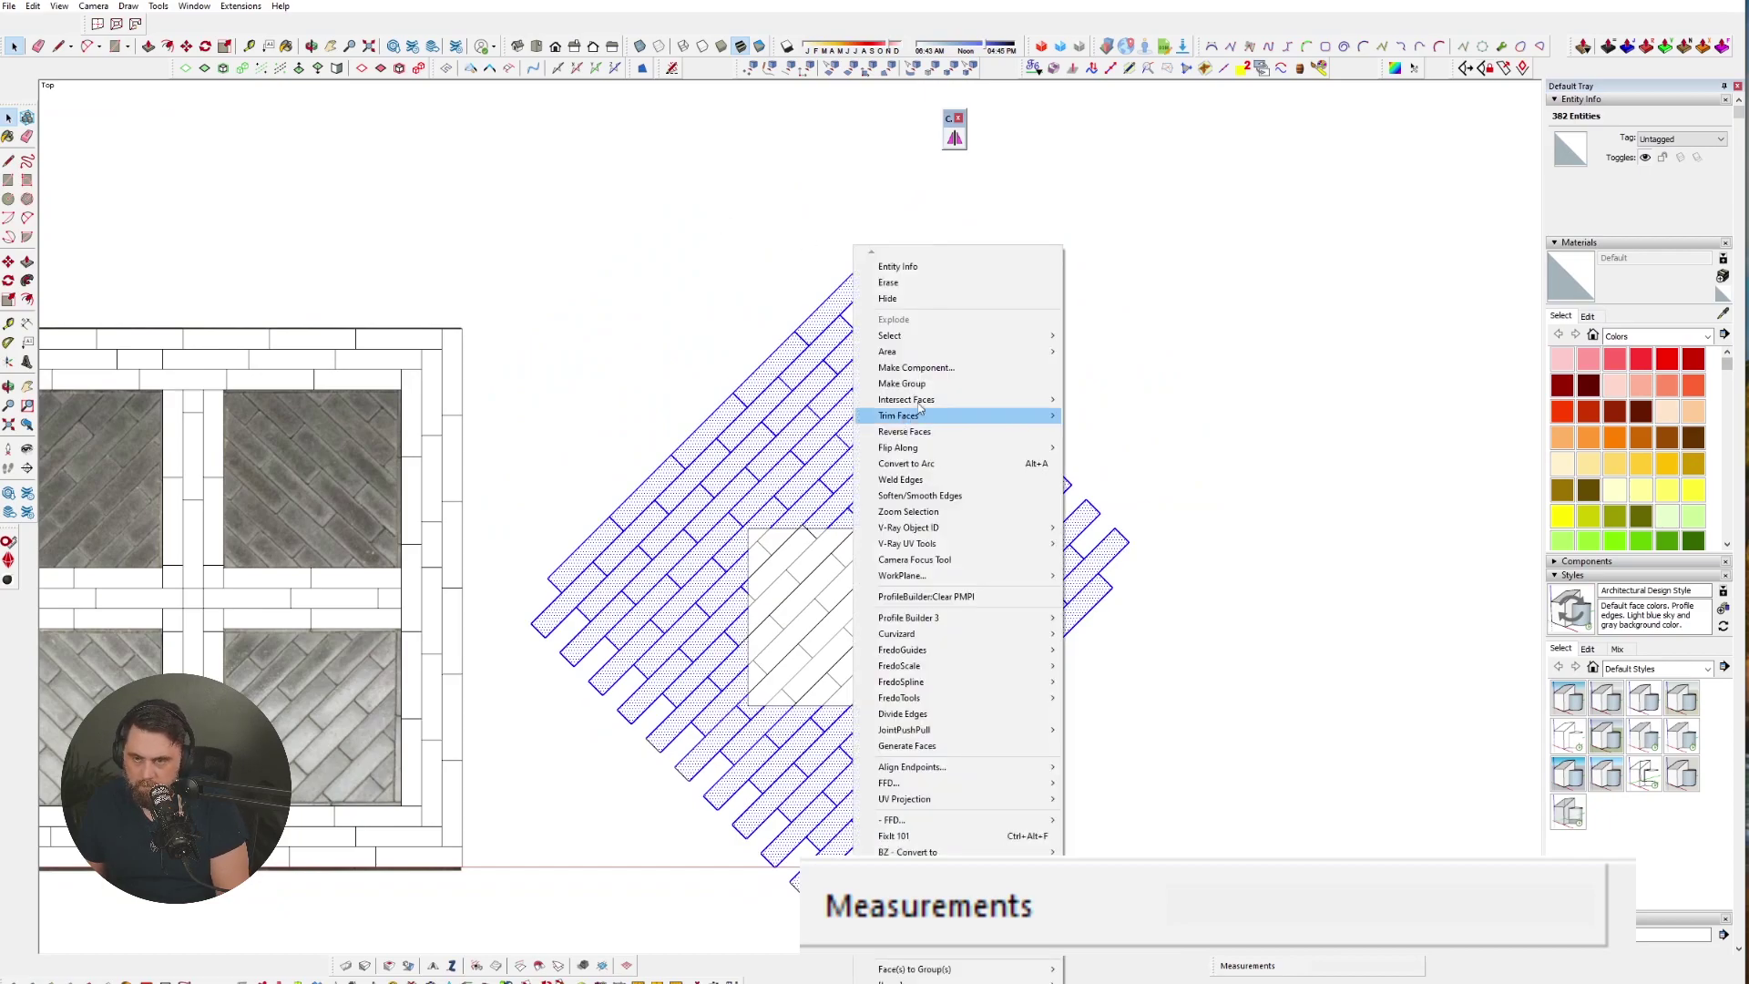
pyautogui.click(937, 379)
pyautogui.click(1100, 513)
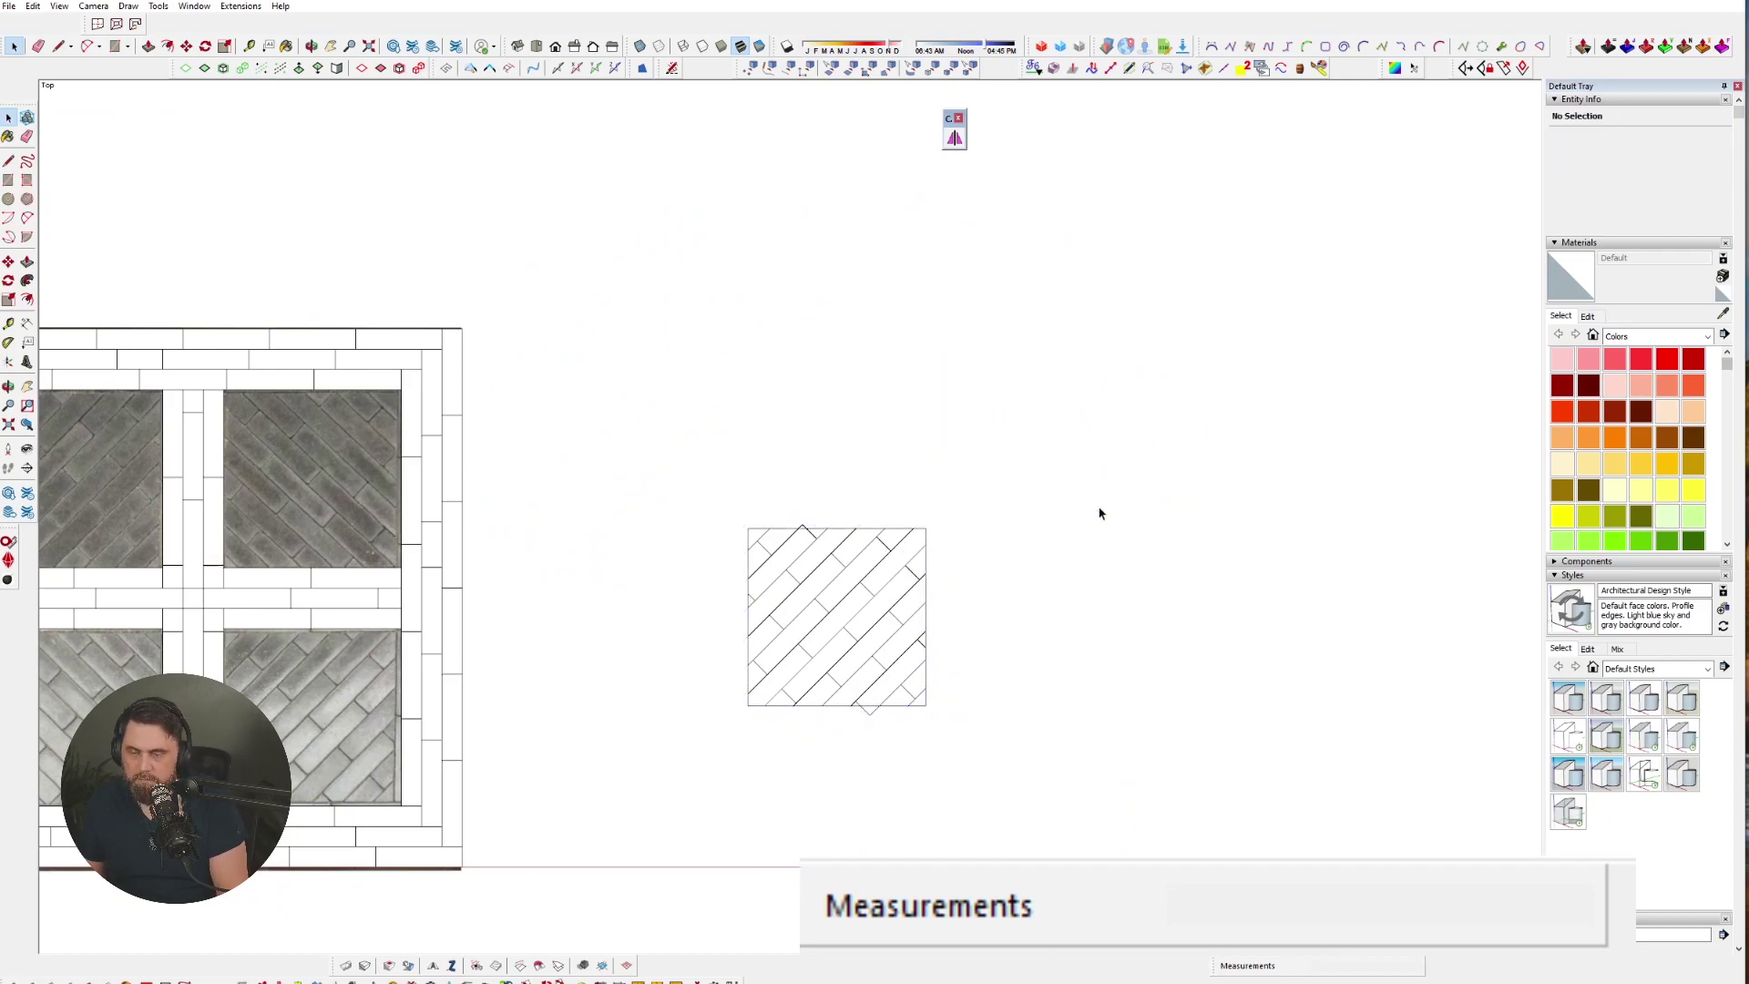
# - Delete the leftover plank fragments that stick out past the square's edges
pyautogui.scroll(5, 861, 729)
pyautogui.moveTo(787, 683); pyautogui.dragTo(785, 681)
pyautogui.press('Delete')
pyautogui.scroll(-3, 792, 640)
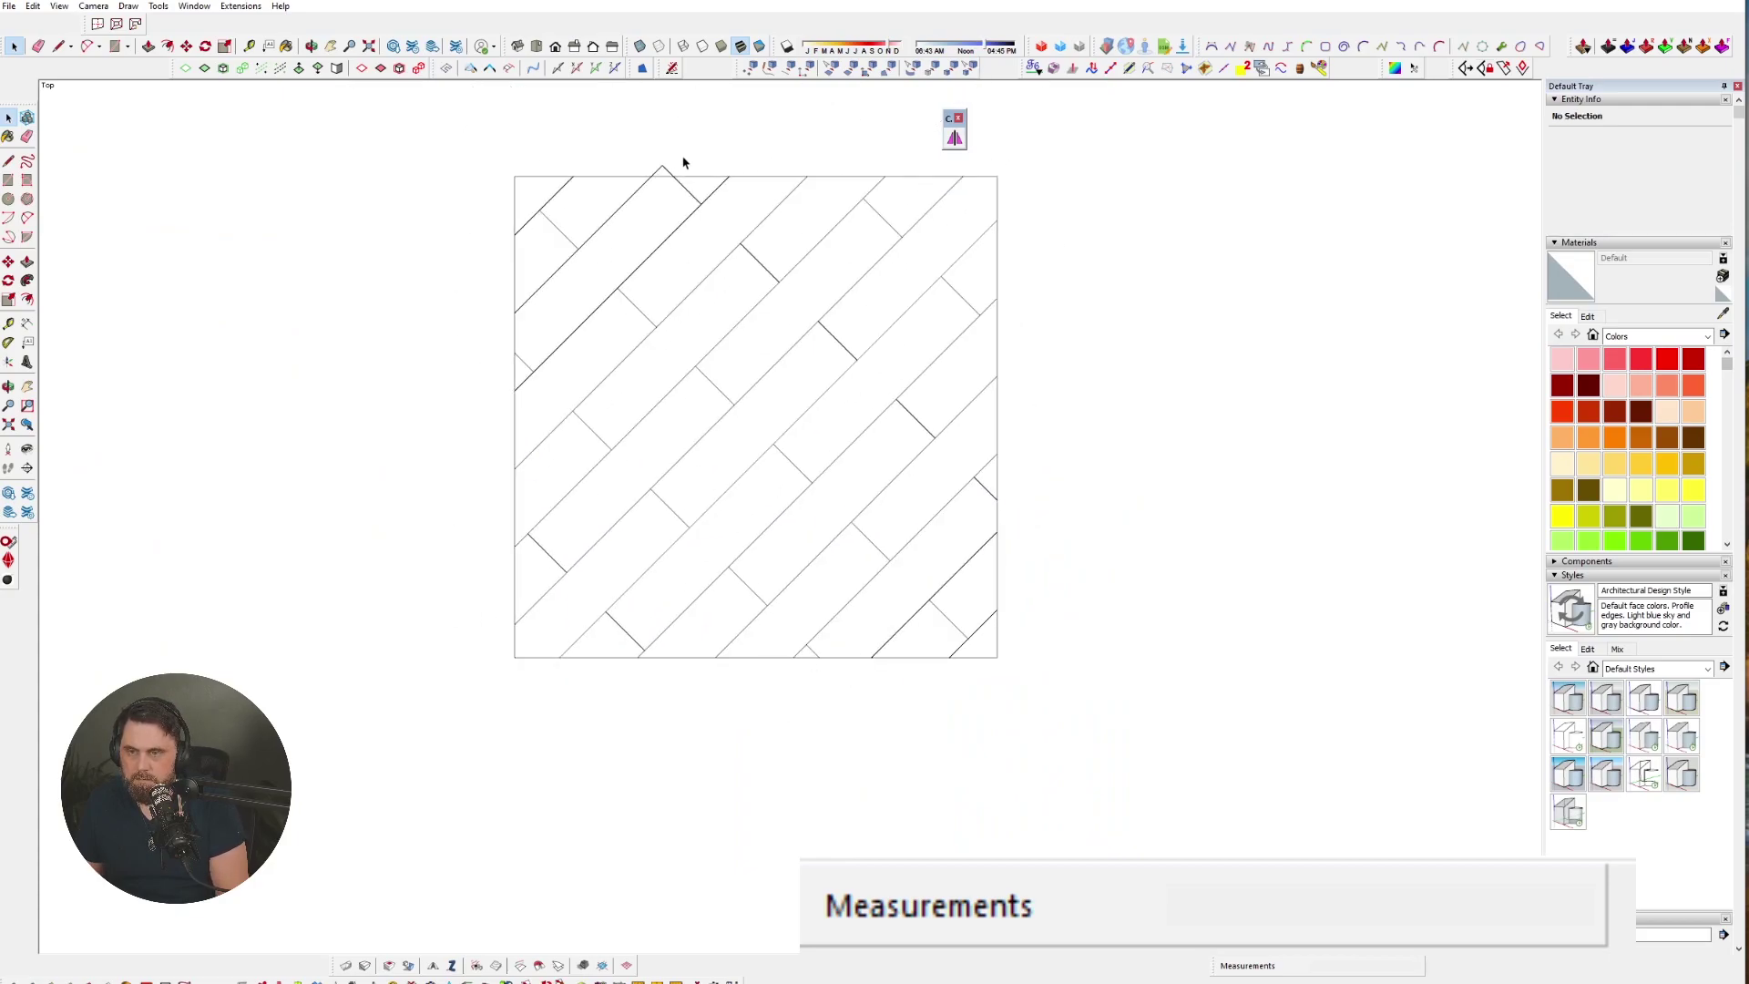
pyautogui.moveTo(649, 165); pyautogui.dragTo(643, 165)
pyautogui.scroll(-5, 844, 535)
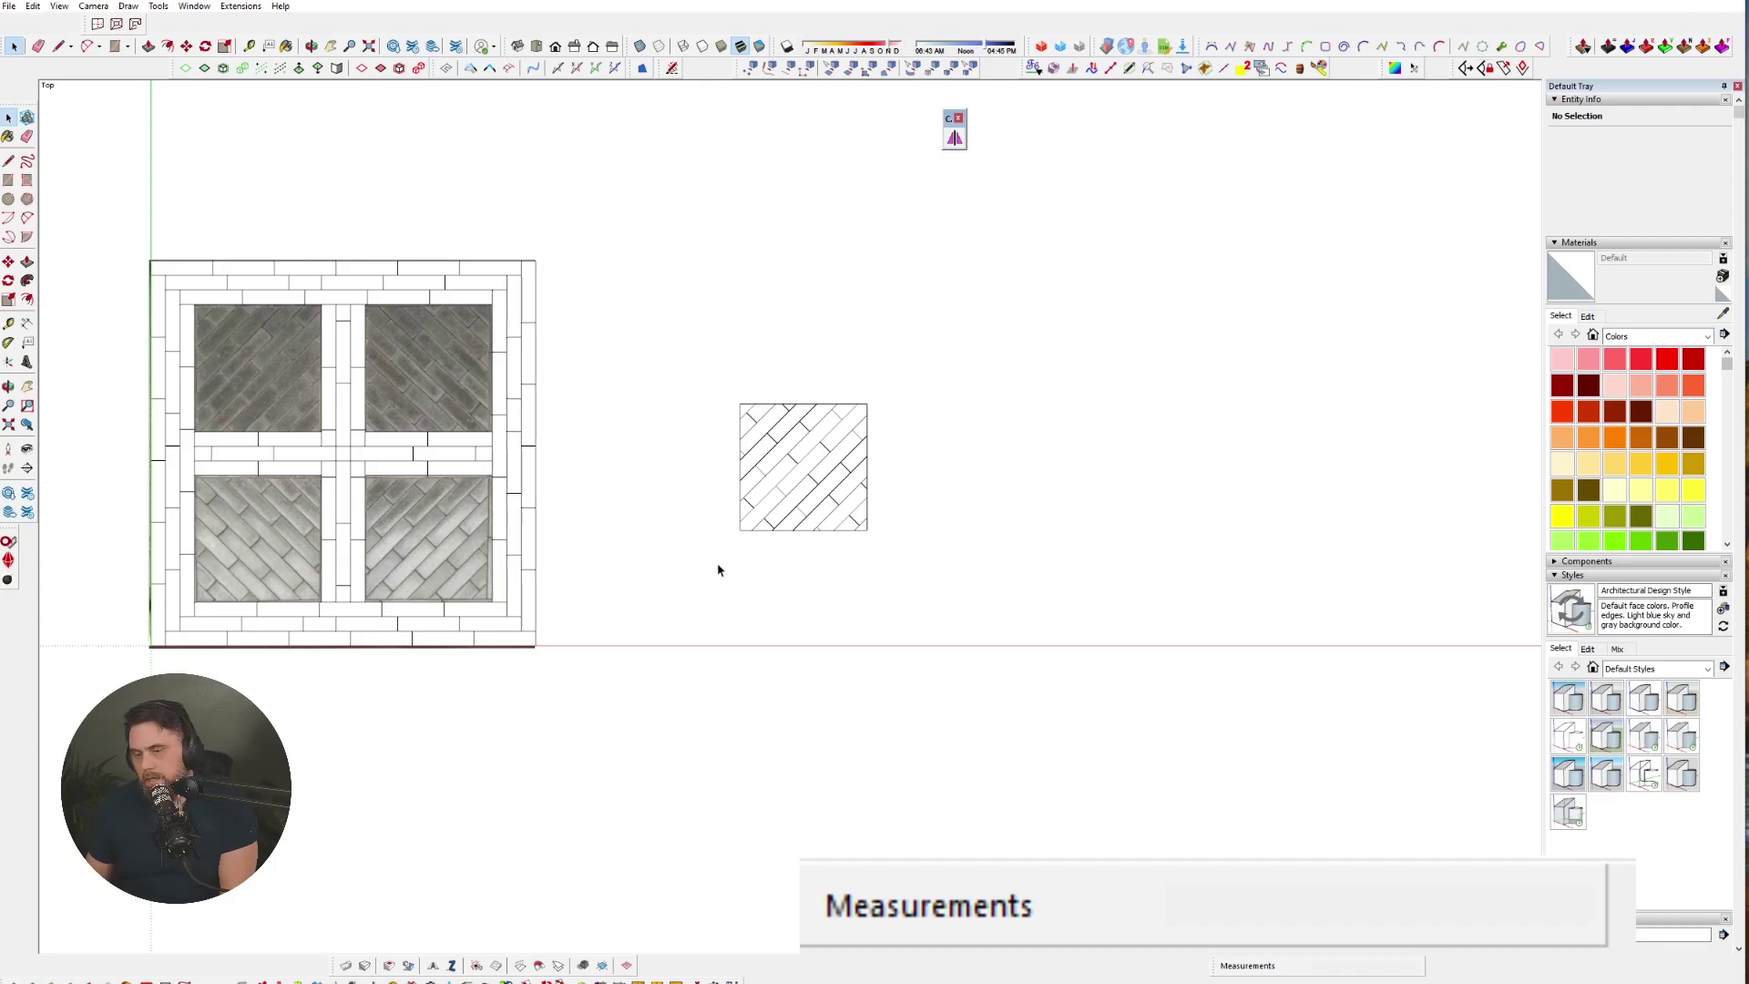
# - Undo the manual trimming of the planks around the square
pyautogui.doubleClick(923, 551)
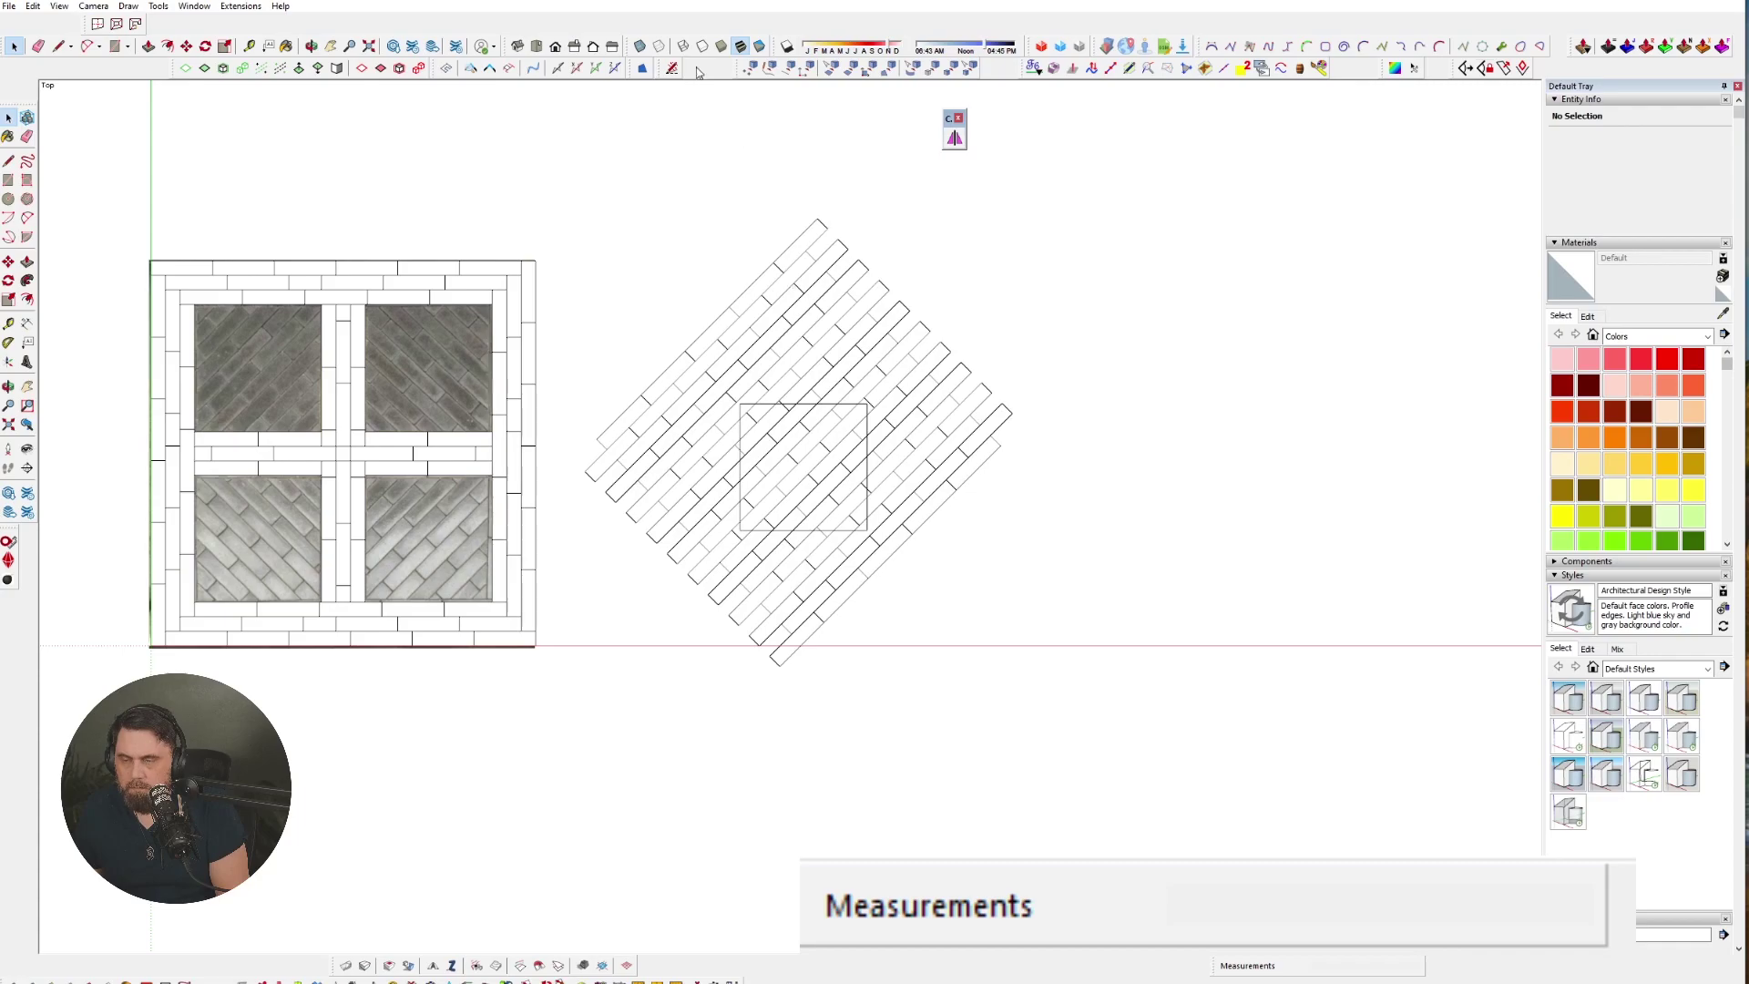
pyautogui.click(913, 487)
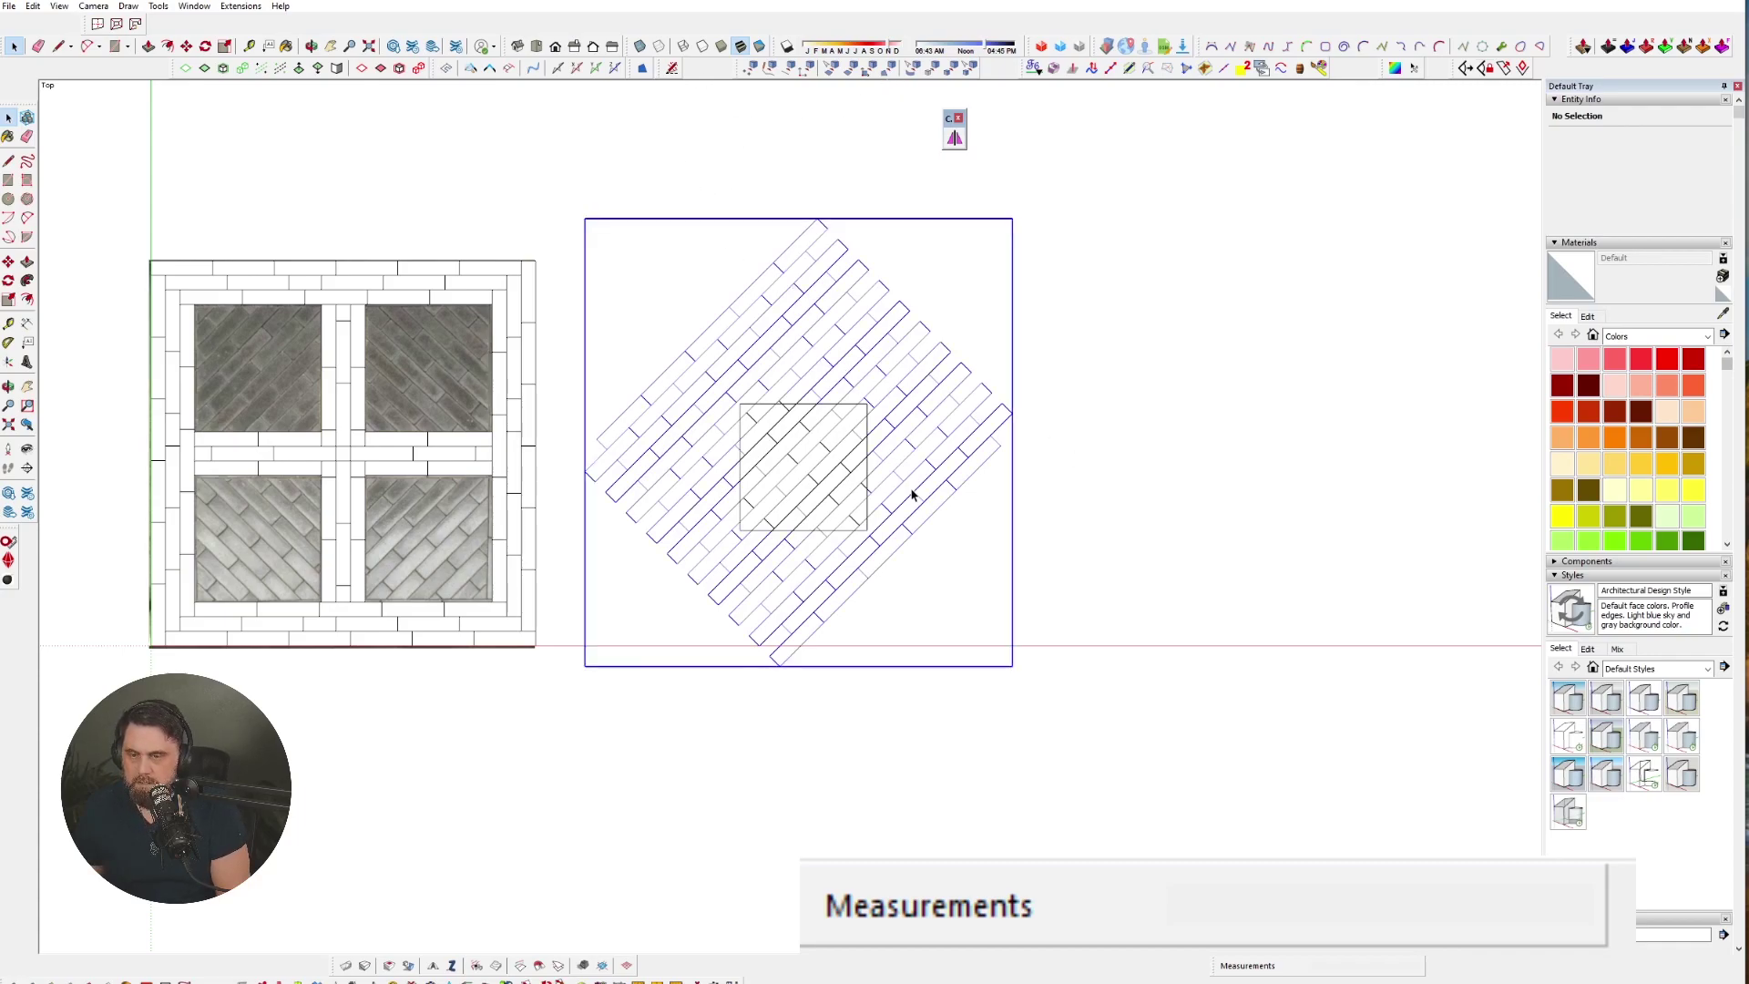
pyautogui.click(859, 505)
pyautogui.scroll(4, 798, 474)
pyautogui.scroll(-3, 792, 474)
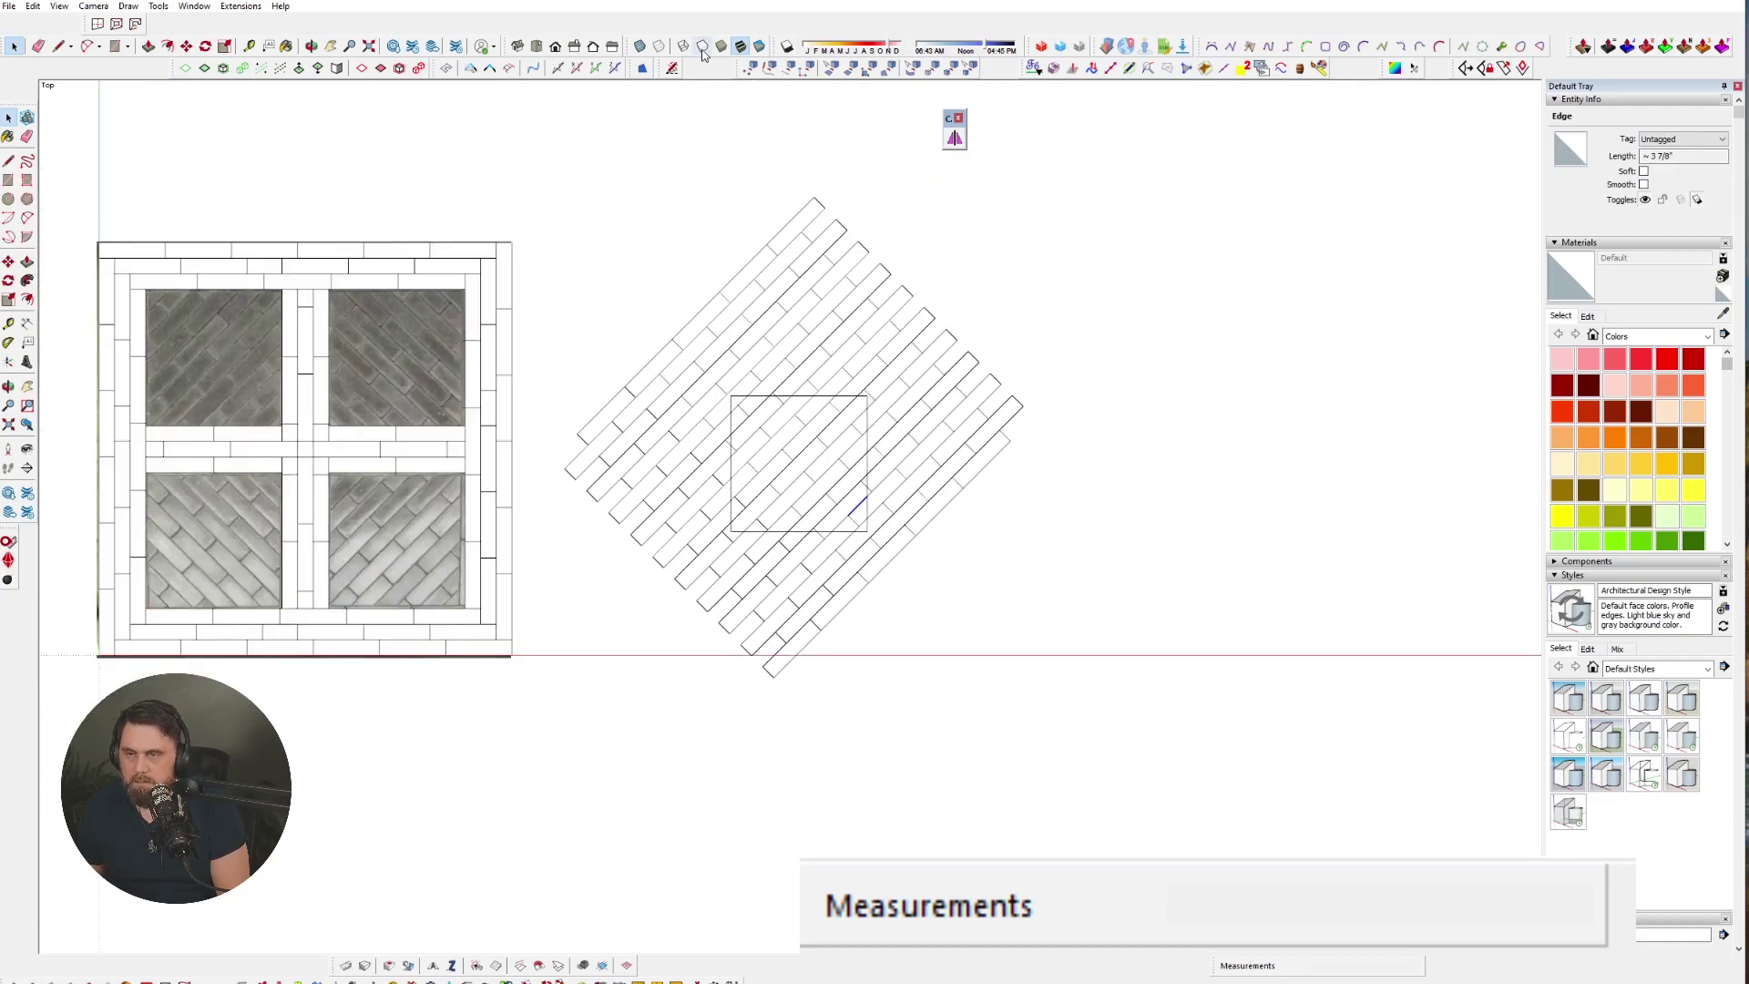
# - Show the 2dBoolean toolbar and float it over the drawing area
pyautogui.rightClick(703, 75)
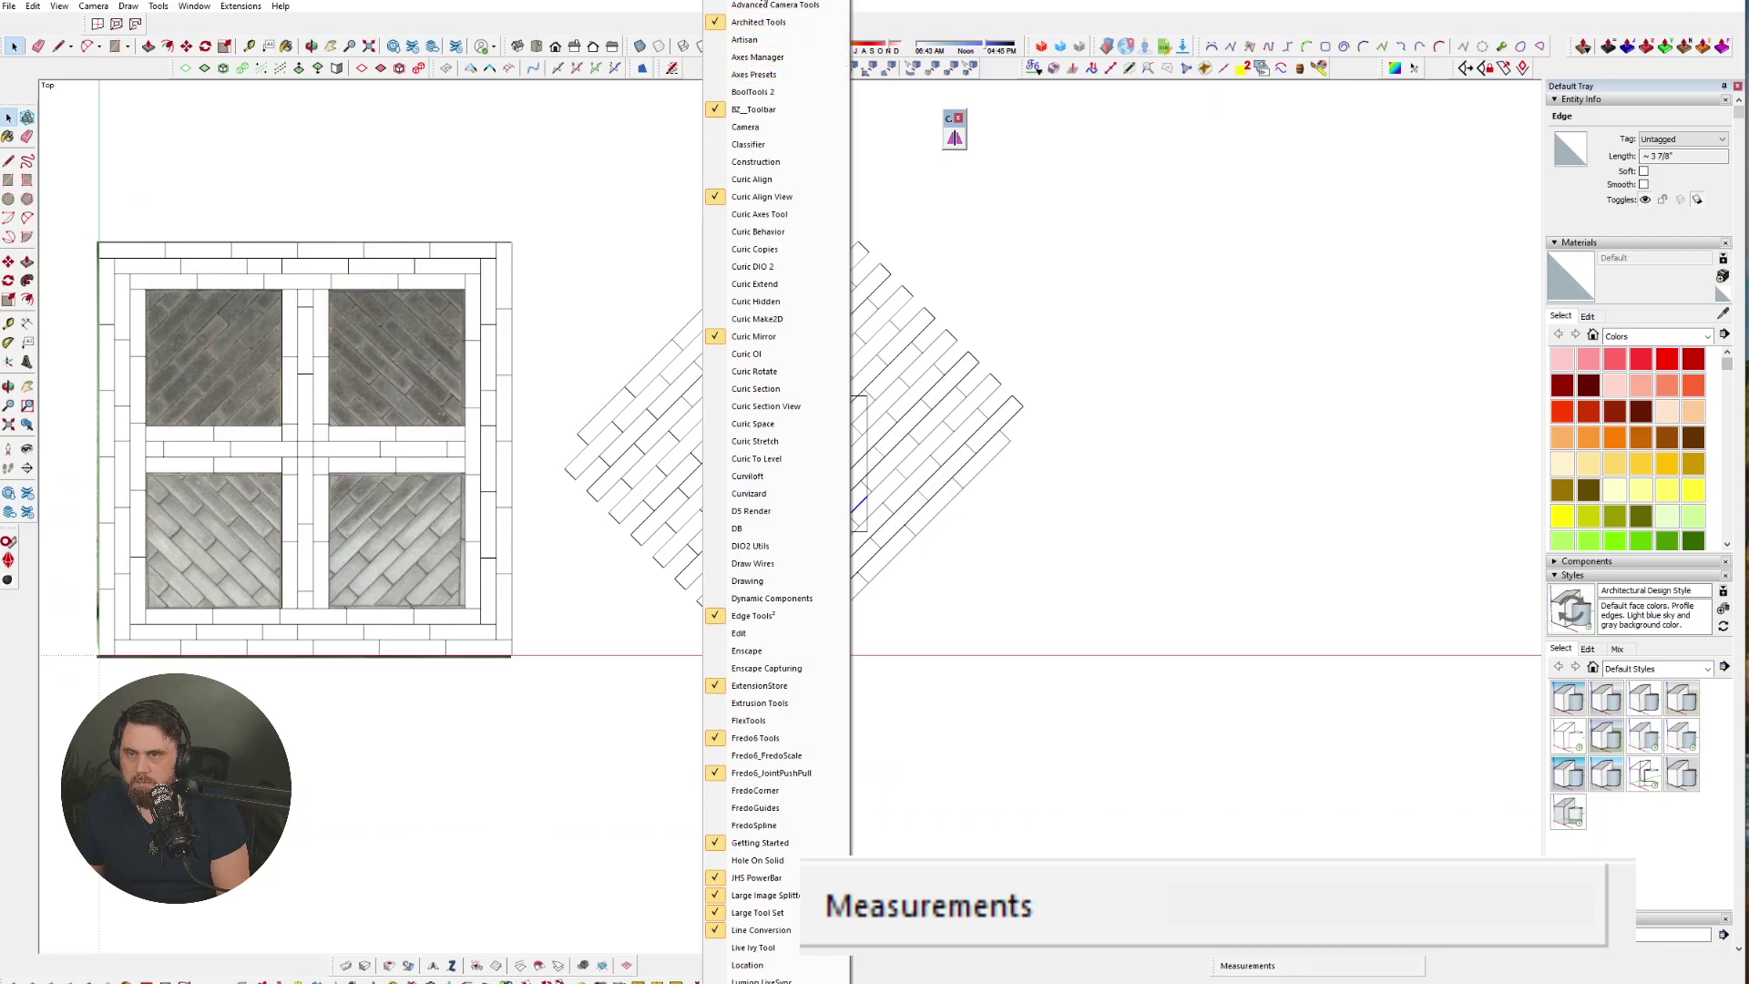
pyautogui.click(725, 75)
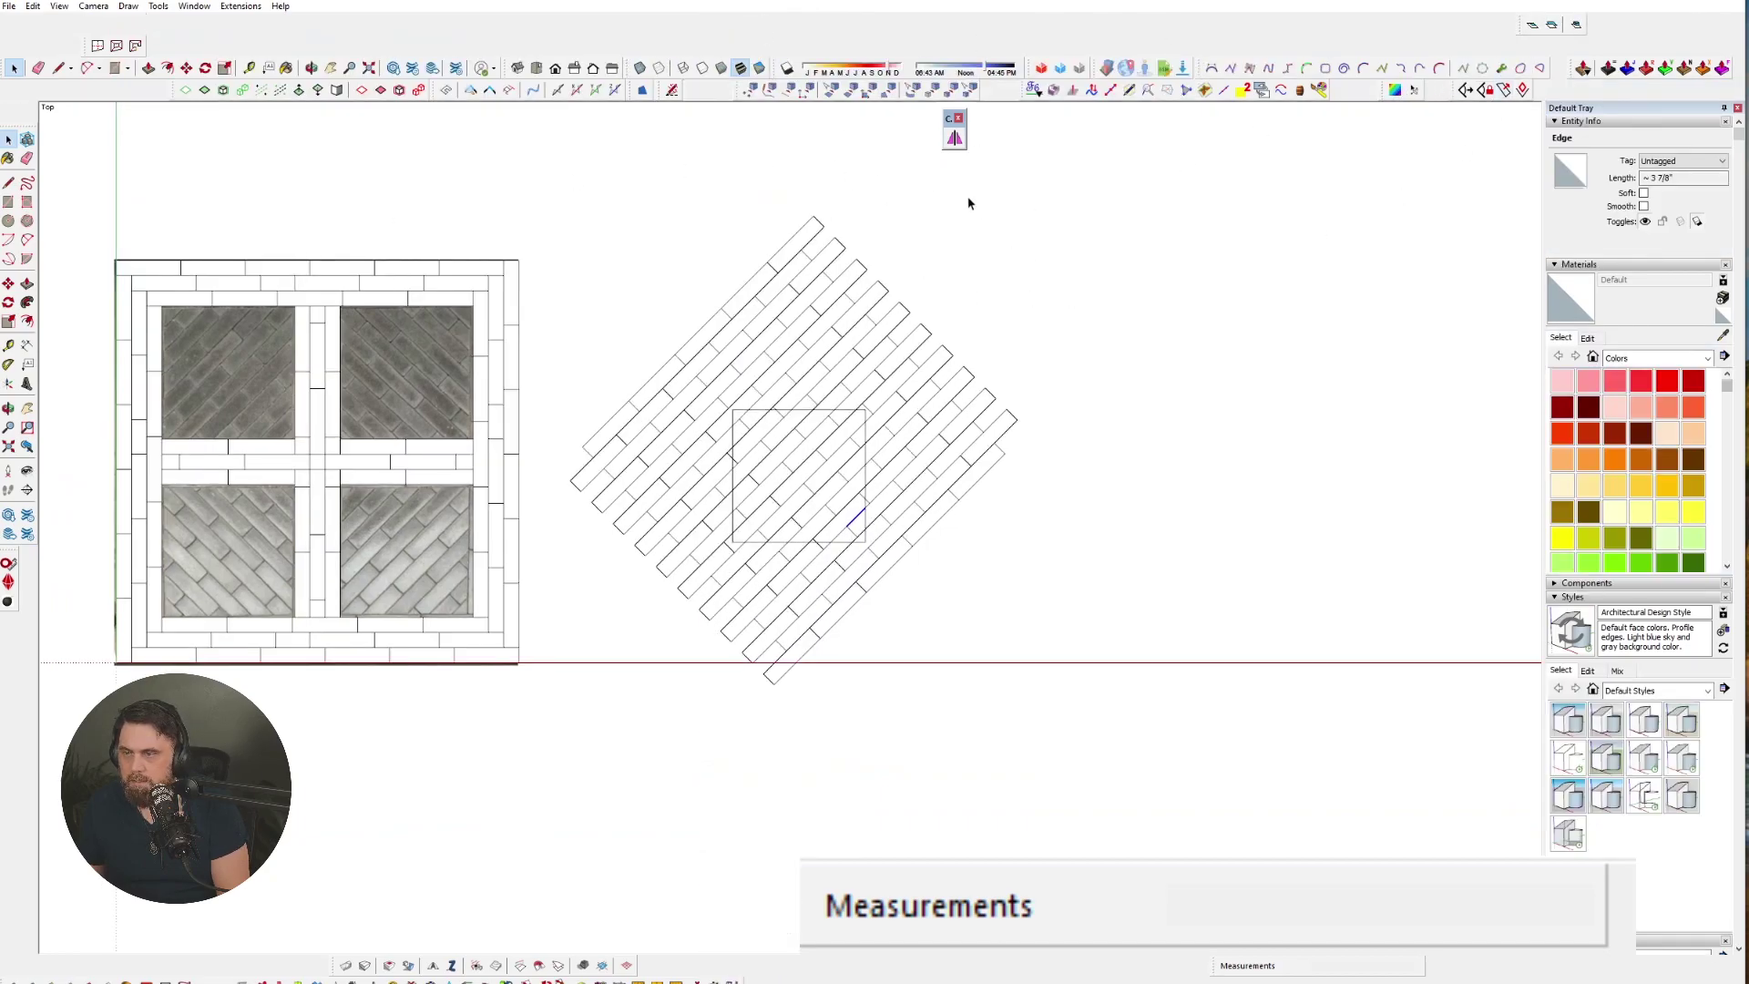
pyautogui.moveTo(1510, 33); pyautogui.dragTo(1101, 224)
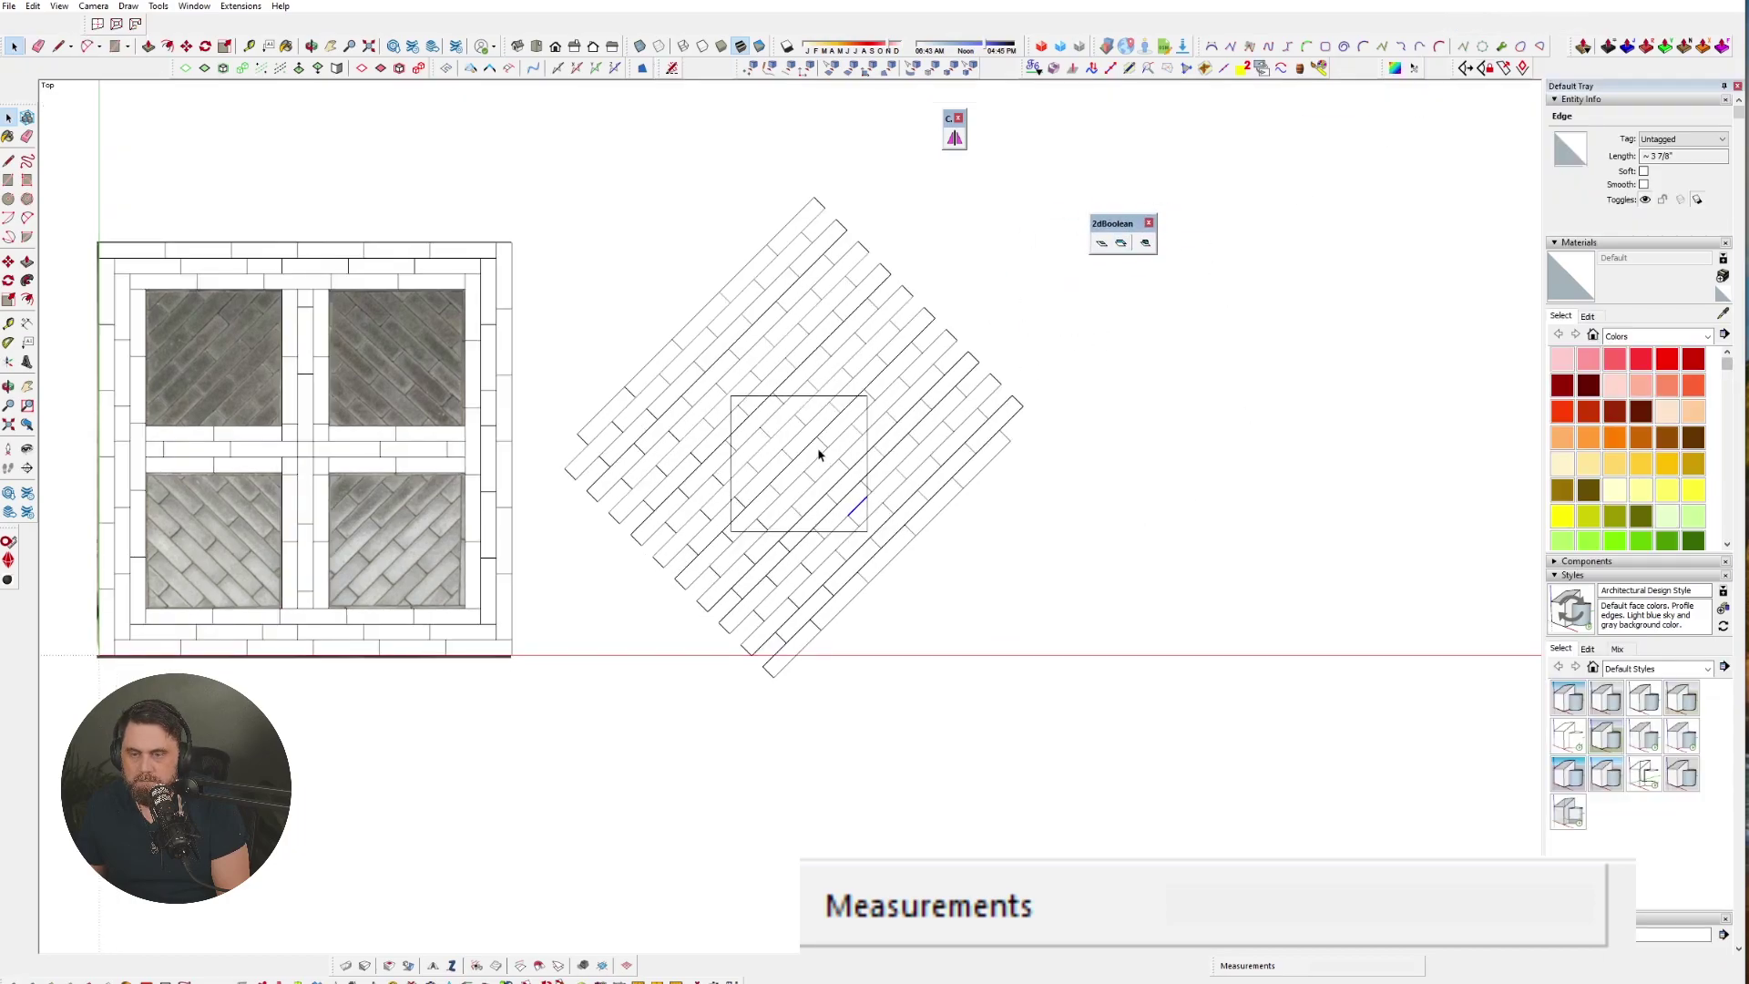
# - Examine by selection whether the diagonal planks and the square boundary are grouped or loose geometry
pyautogui.click(812, 480)
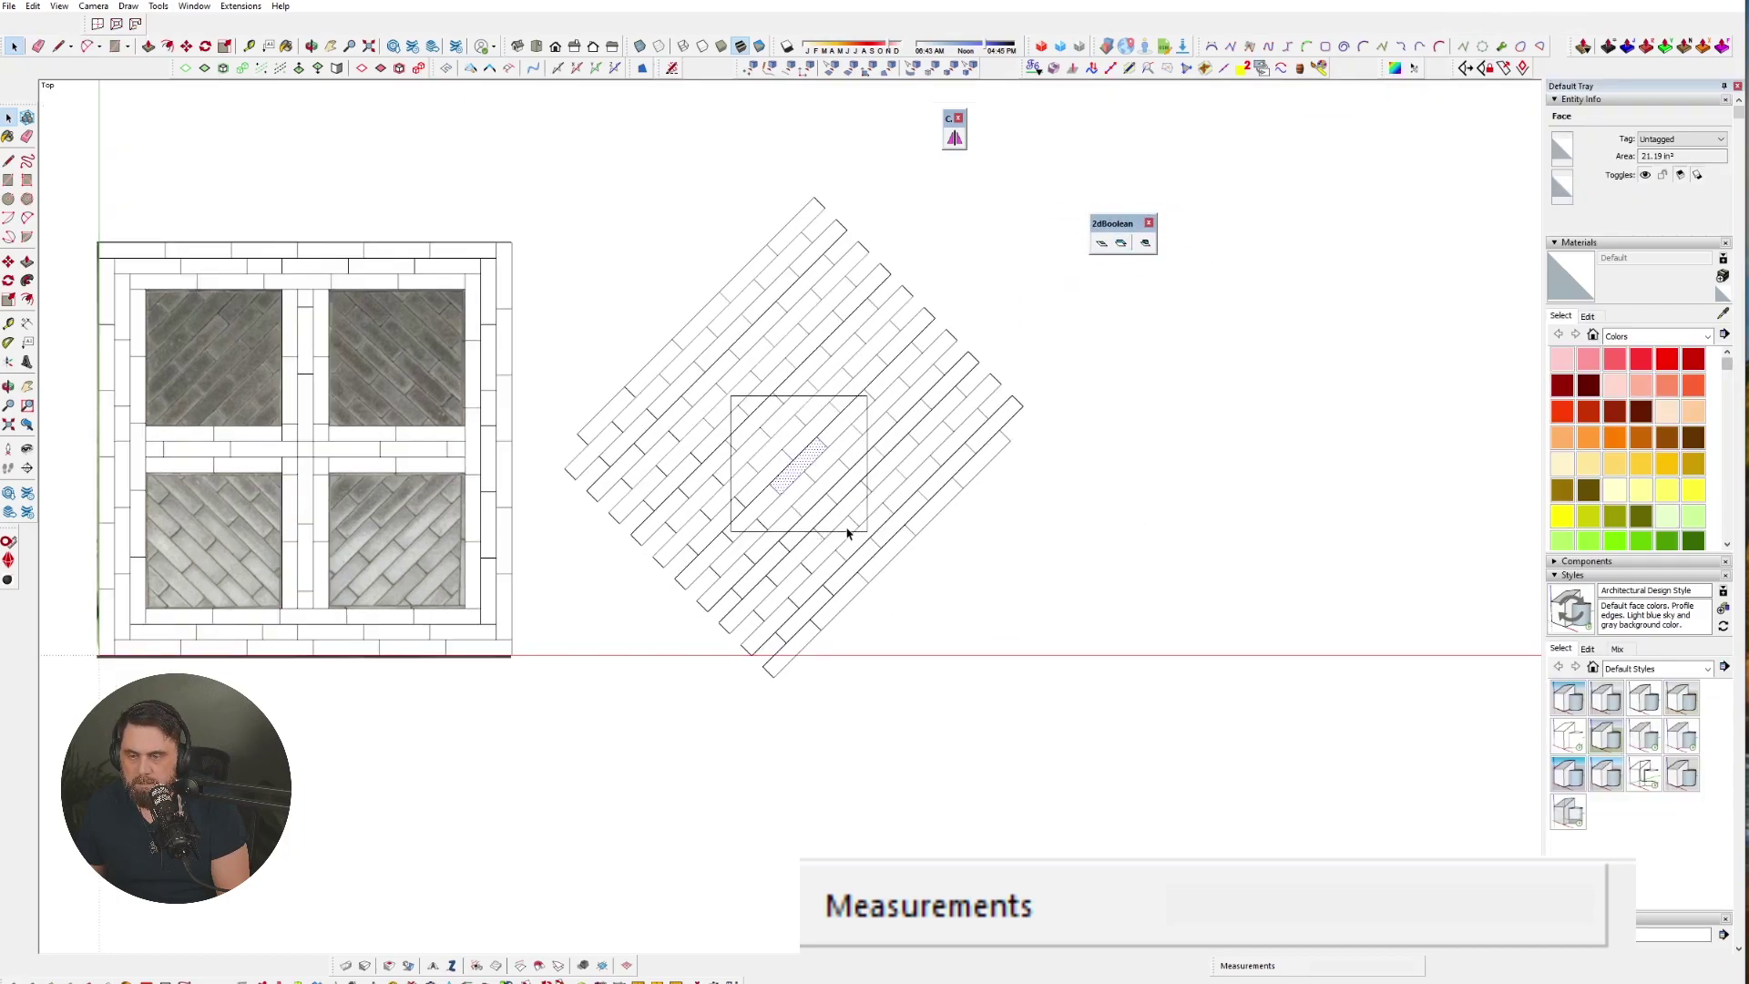
pyautogui.click(850, 489)
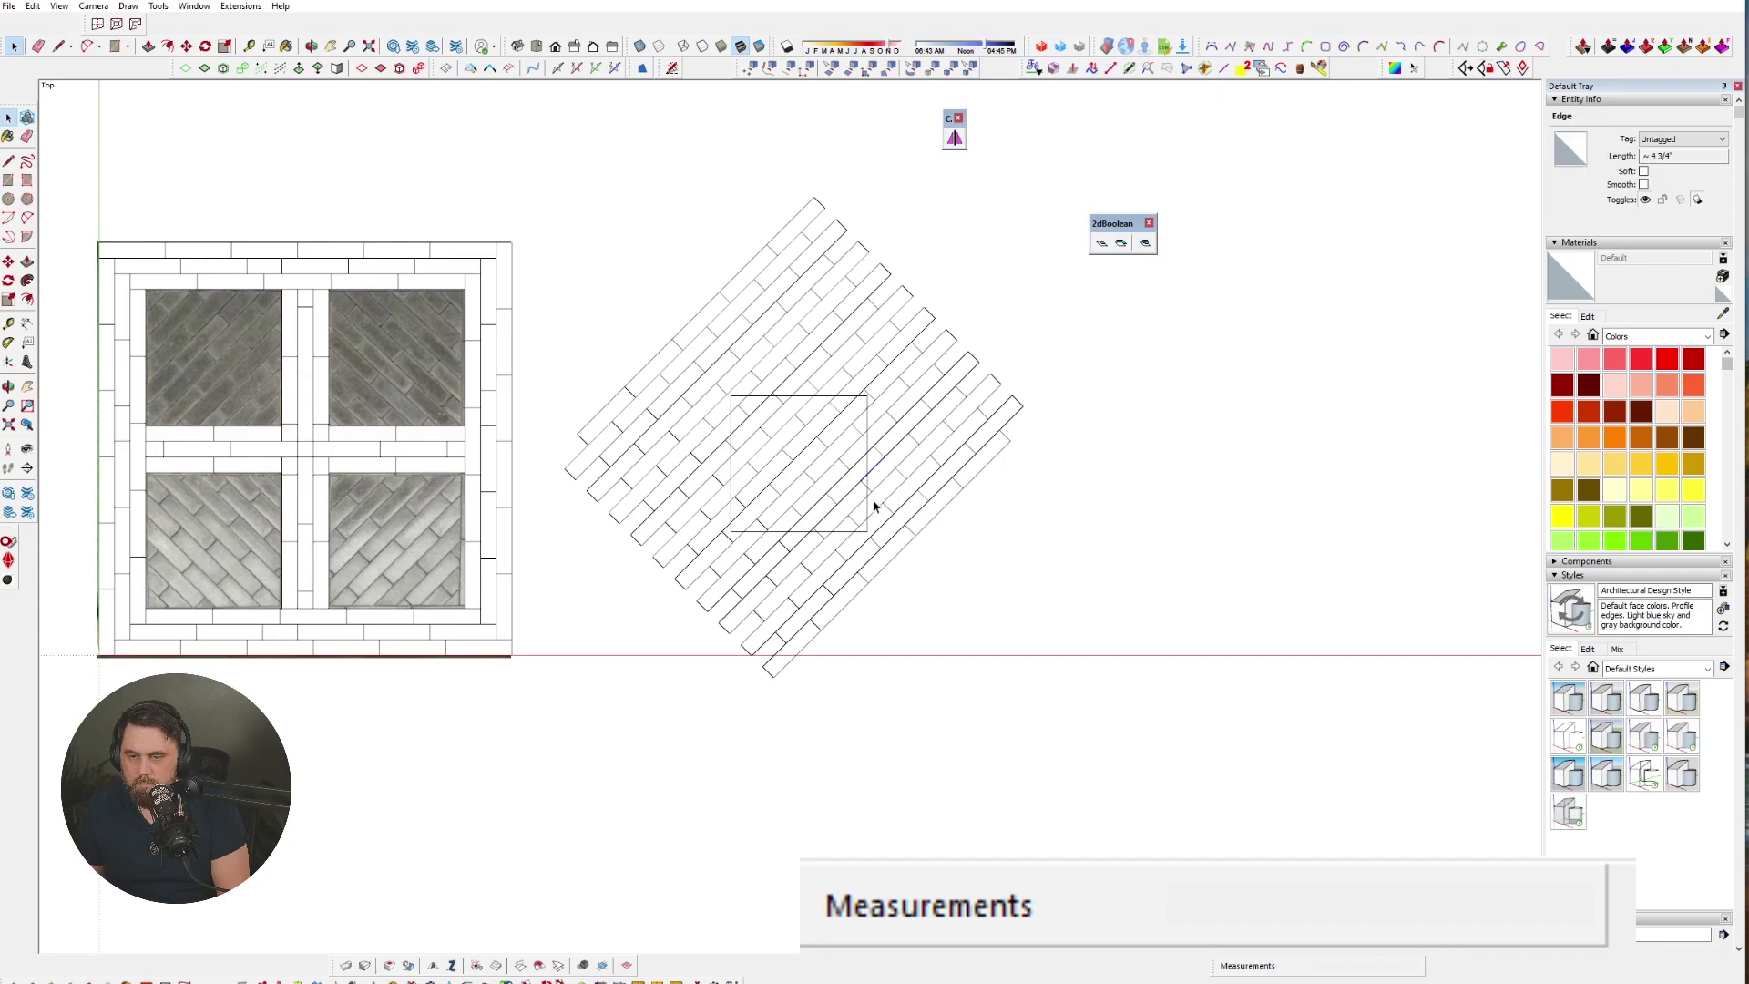
pyautogui.click(870, 491)
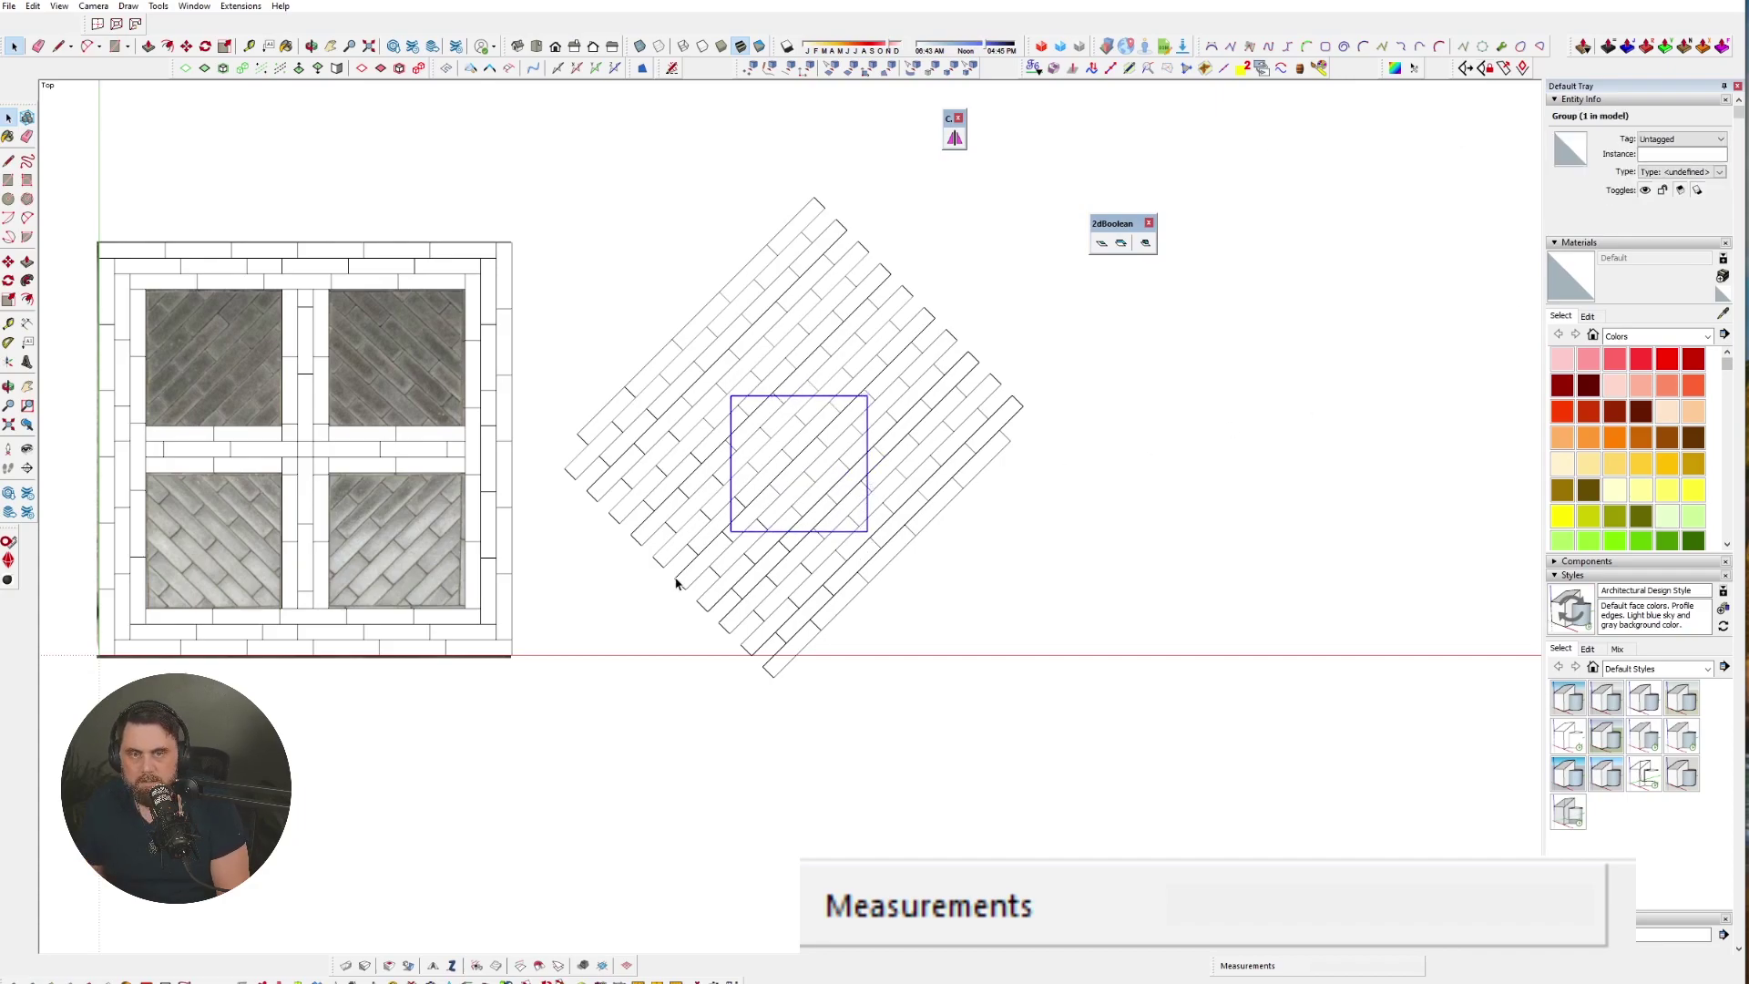
pyautogui.click(824, 364)
pyautogui.scroll(4, 756, 438)
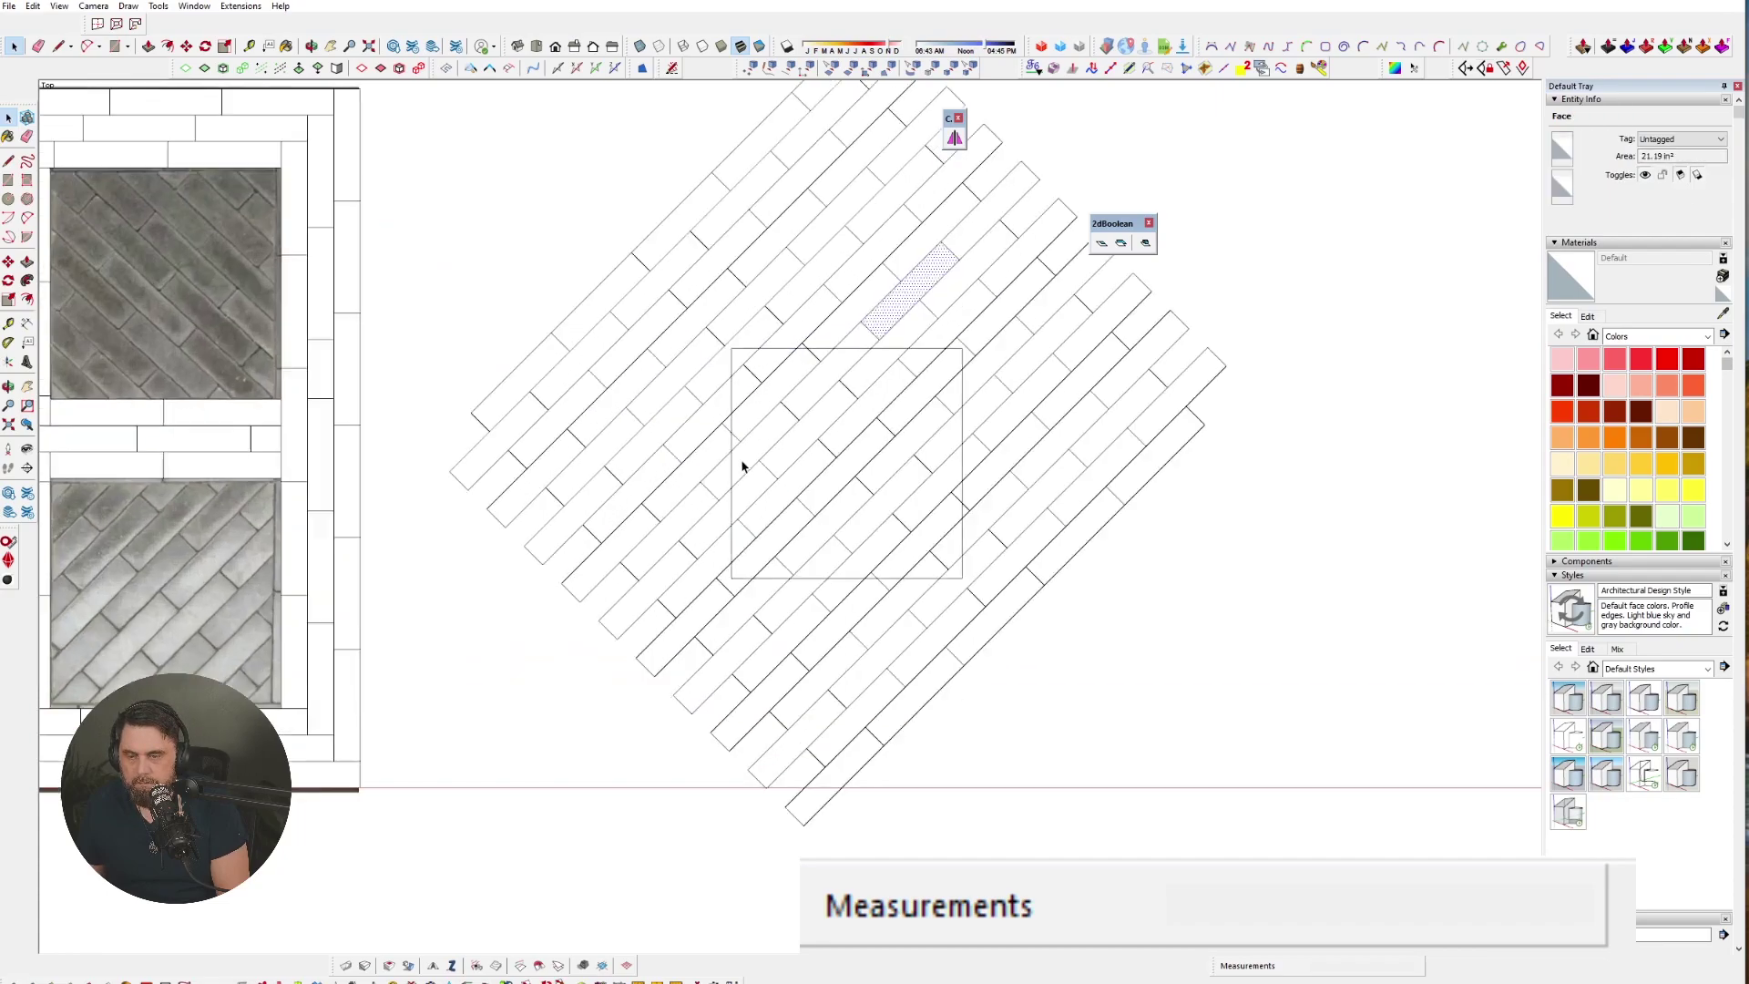
pyautogui.scroll(-3, 819, 461)
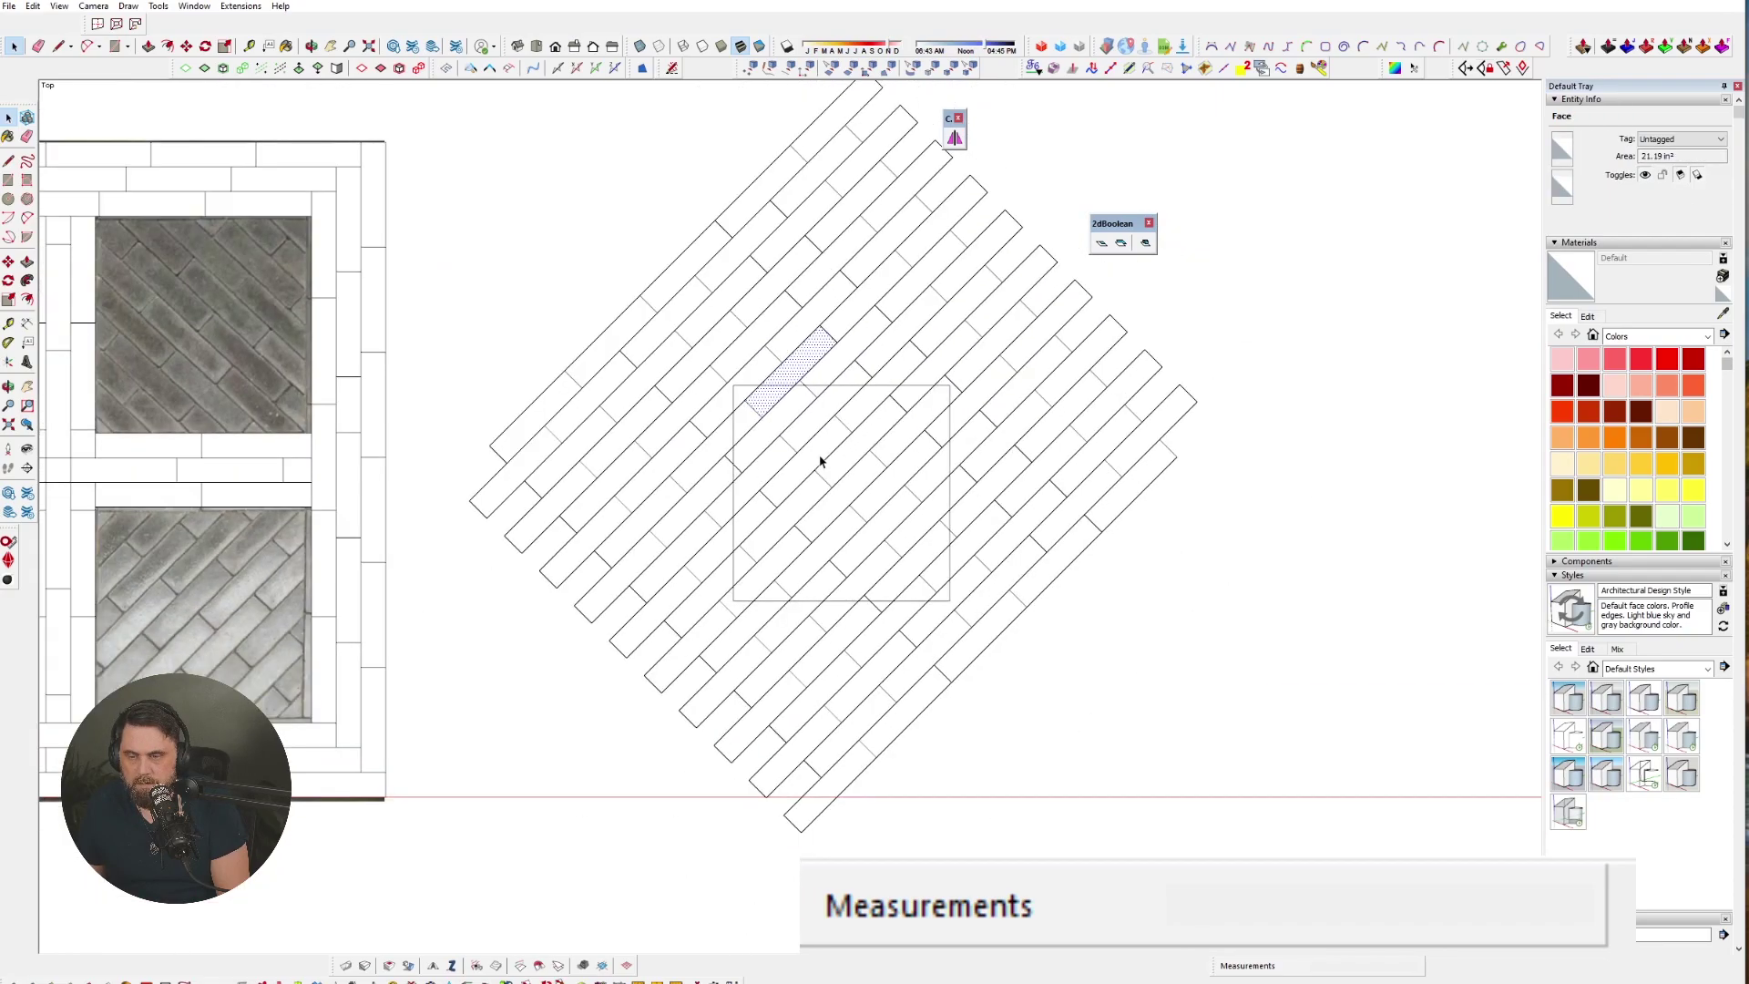
pyautogui.scroll(-3, 869, 549)
# - Group all the loose diagonal planks and ungroup the square boundary into a plain face with edges
pyautogui.moveTo(617, 227); pyautogui.dragTo(1201, 711)
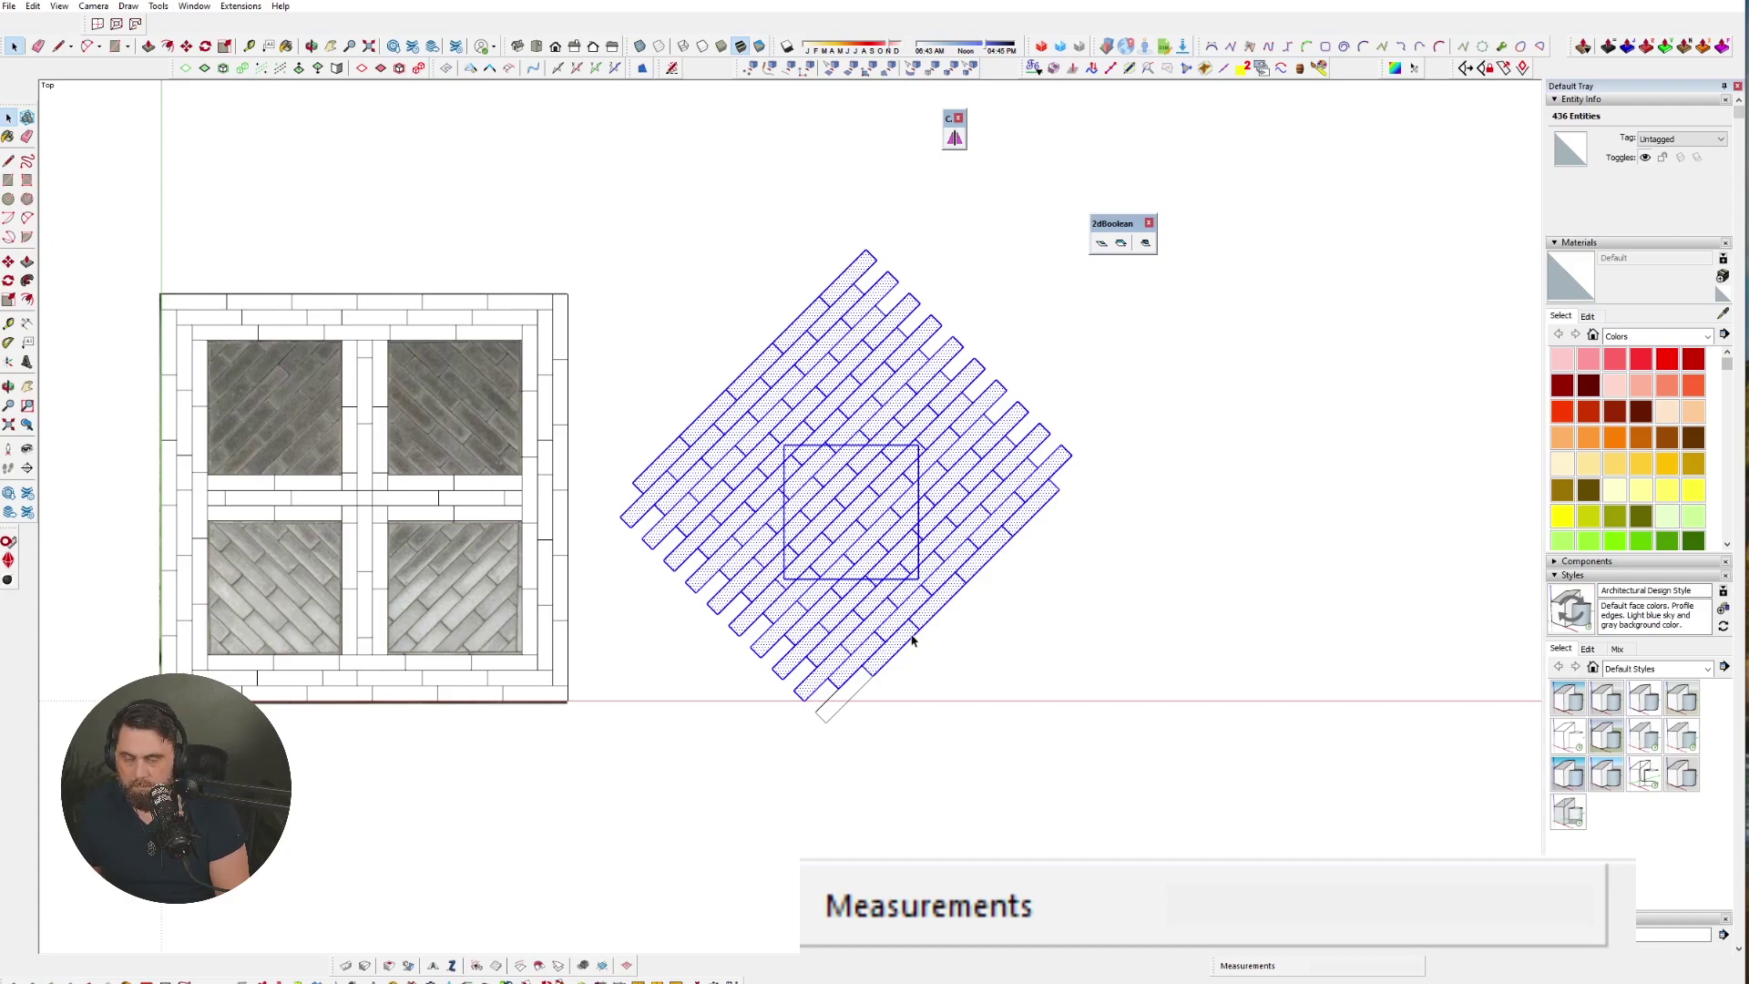
pyautogui.click(873, 582)
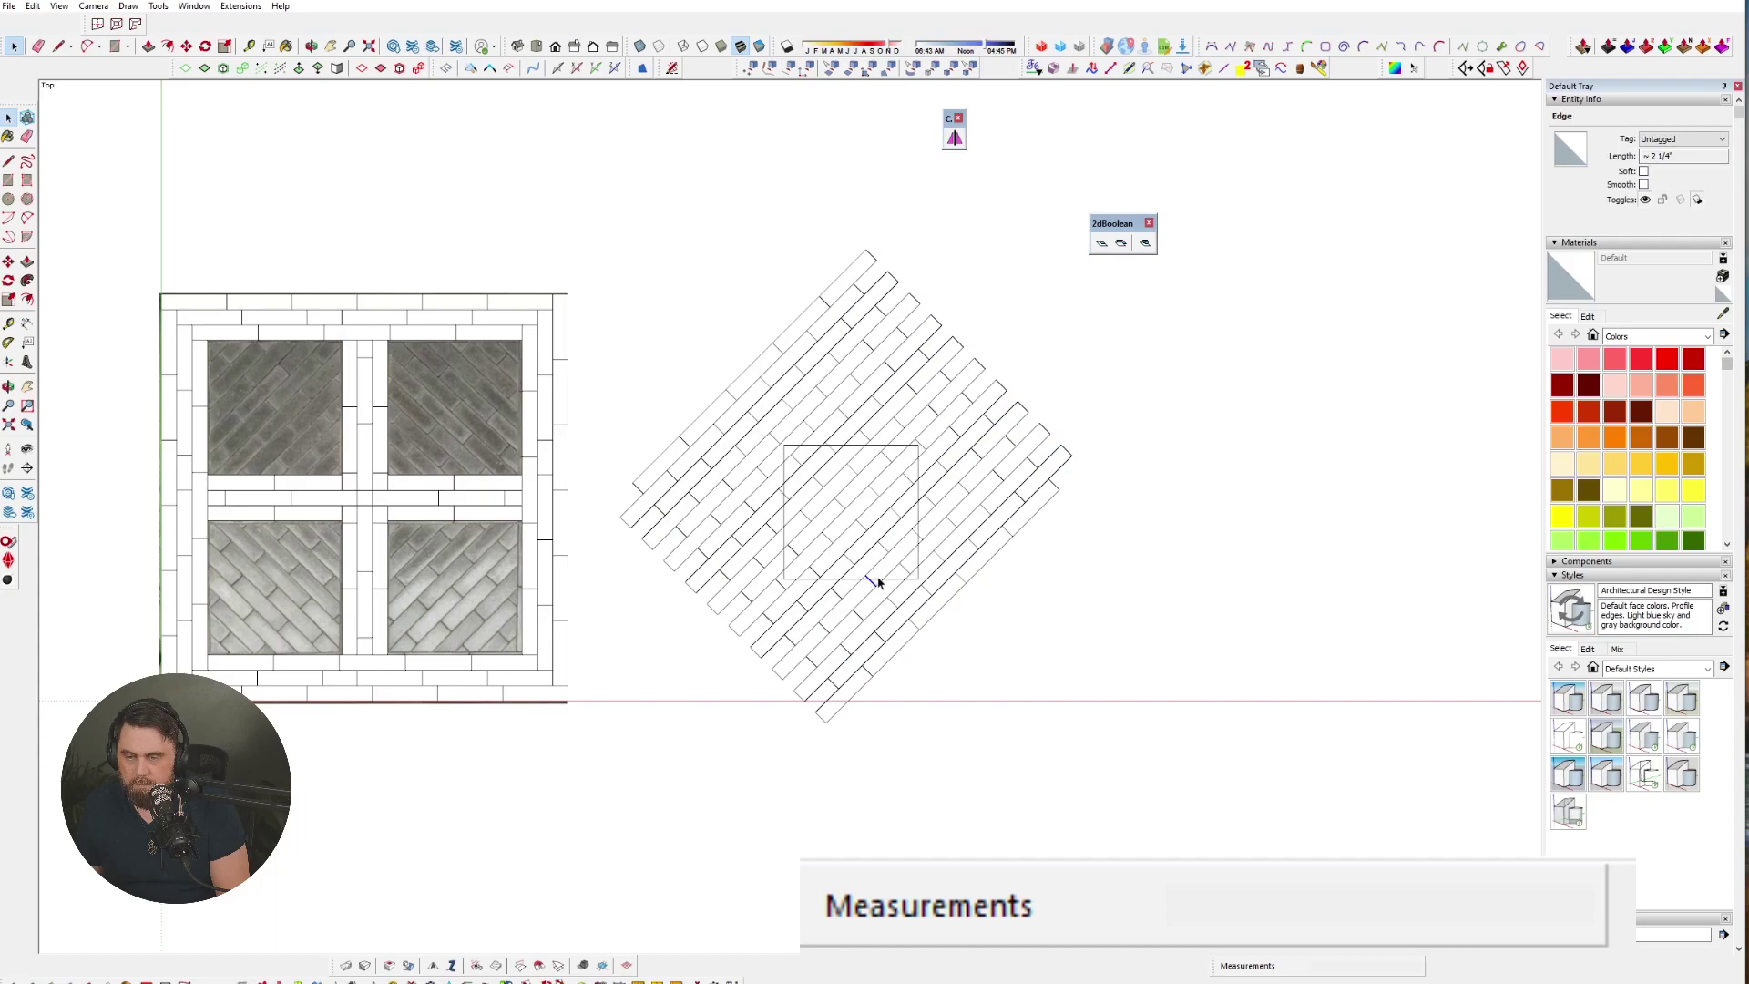
pyautogui.tripleClick(872, 604)
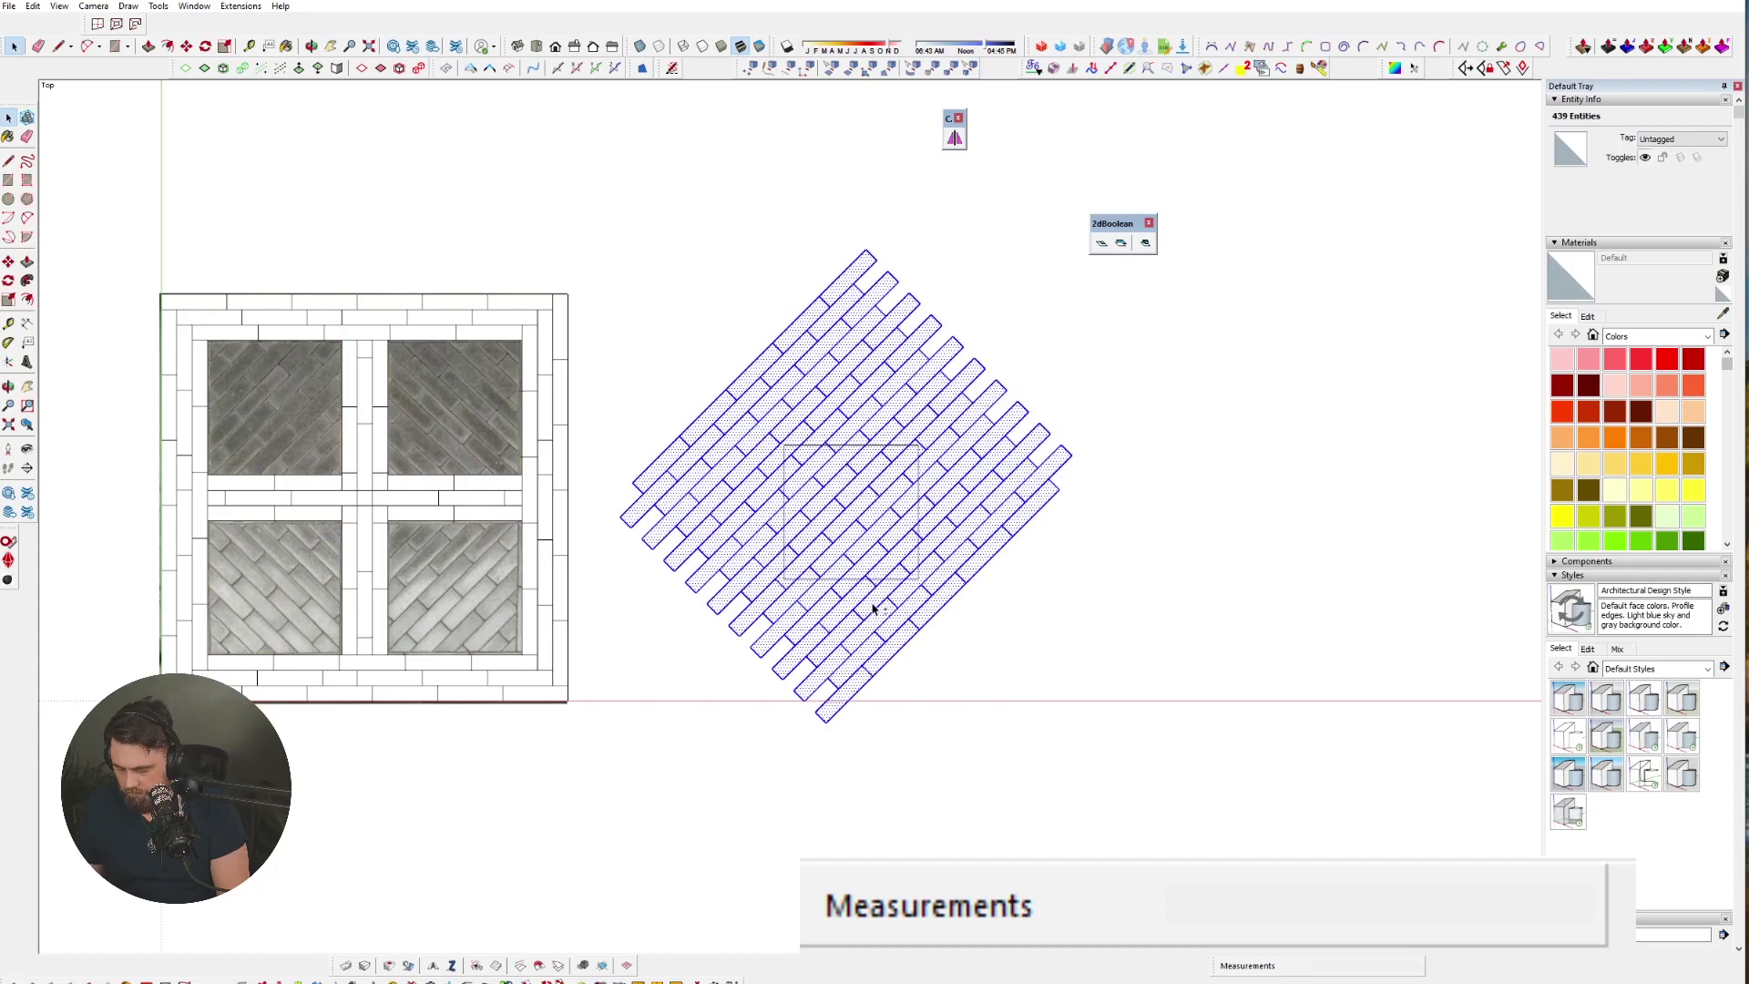
pyautogui.press('g')
pyautogui.tripleClick(884, 580)
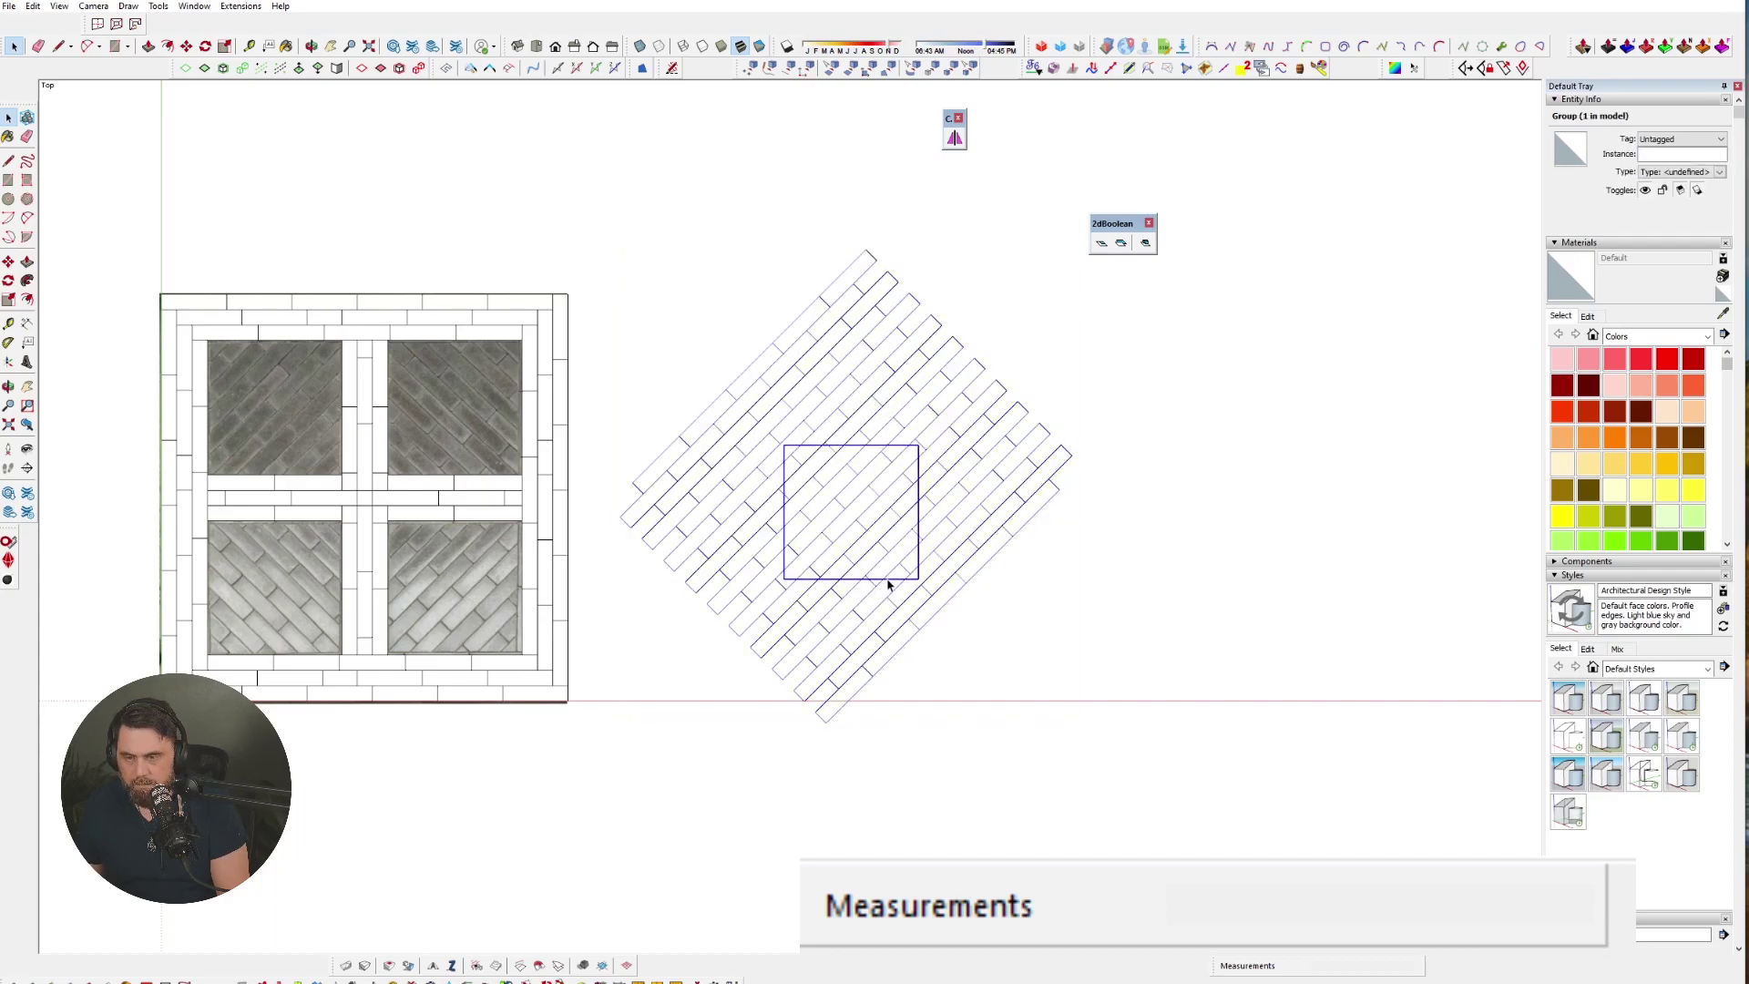
pyautogui.click(876, 552)
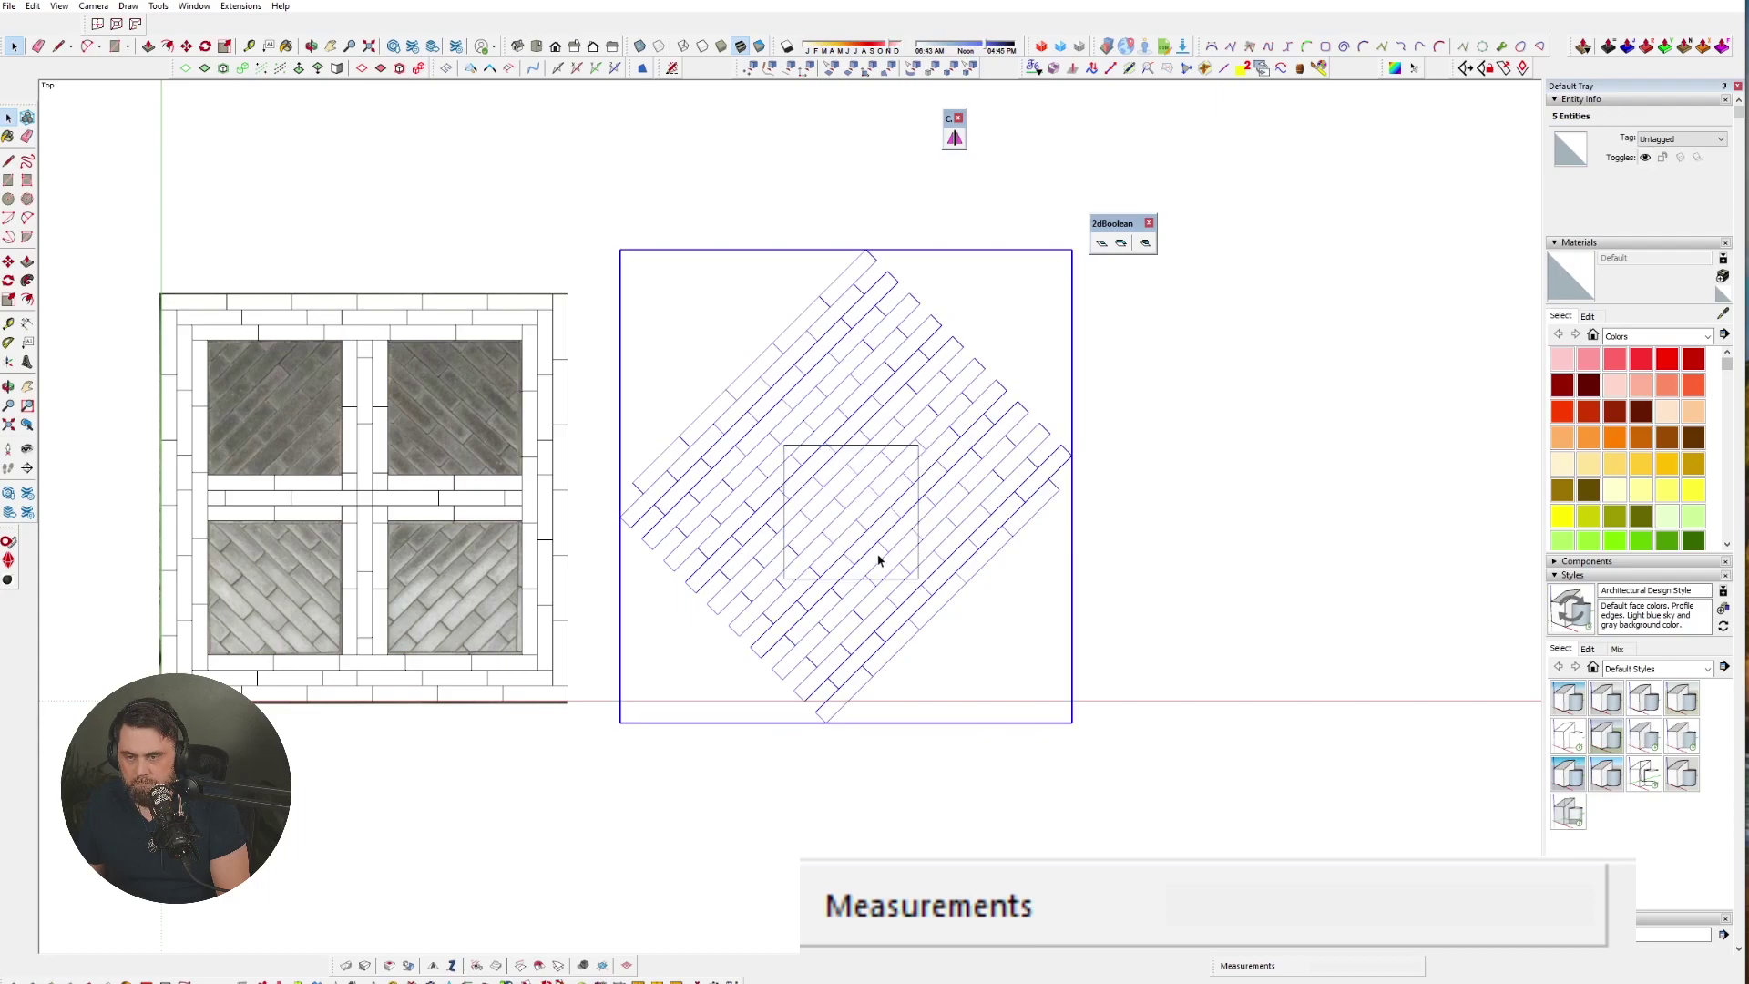
# - Trim the plank group to the square face with 2dBoolean, and undo the trim
pyautogui.scroll(5, 851, 507)
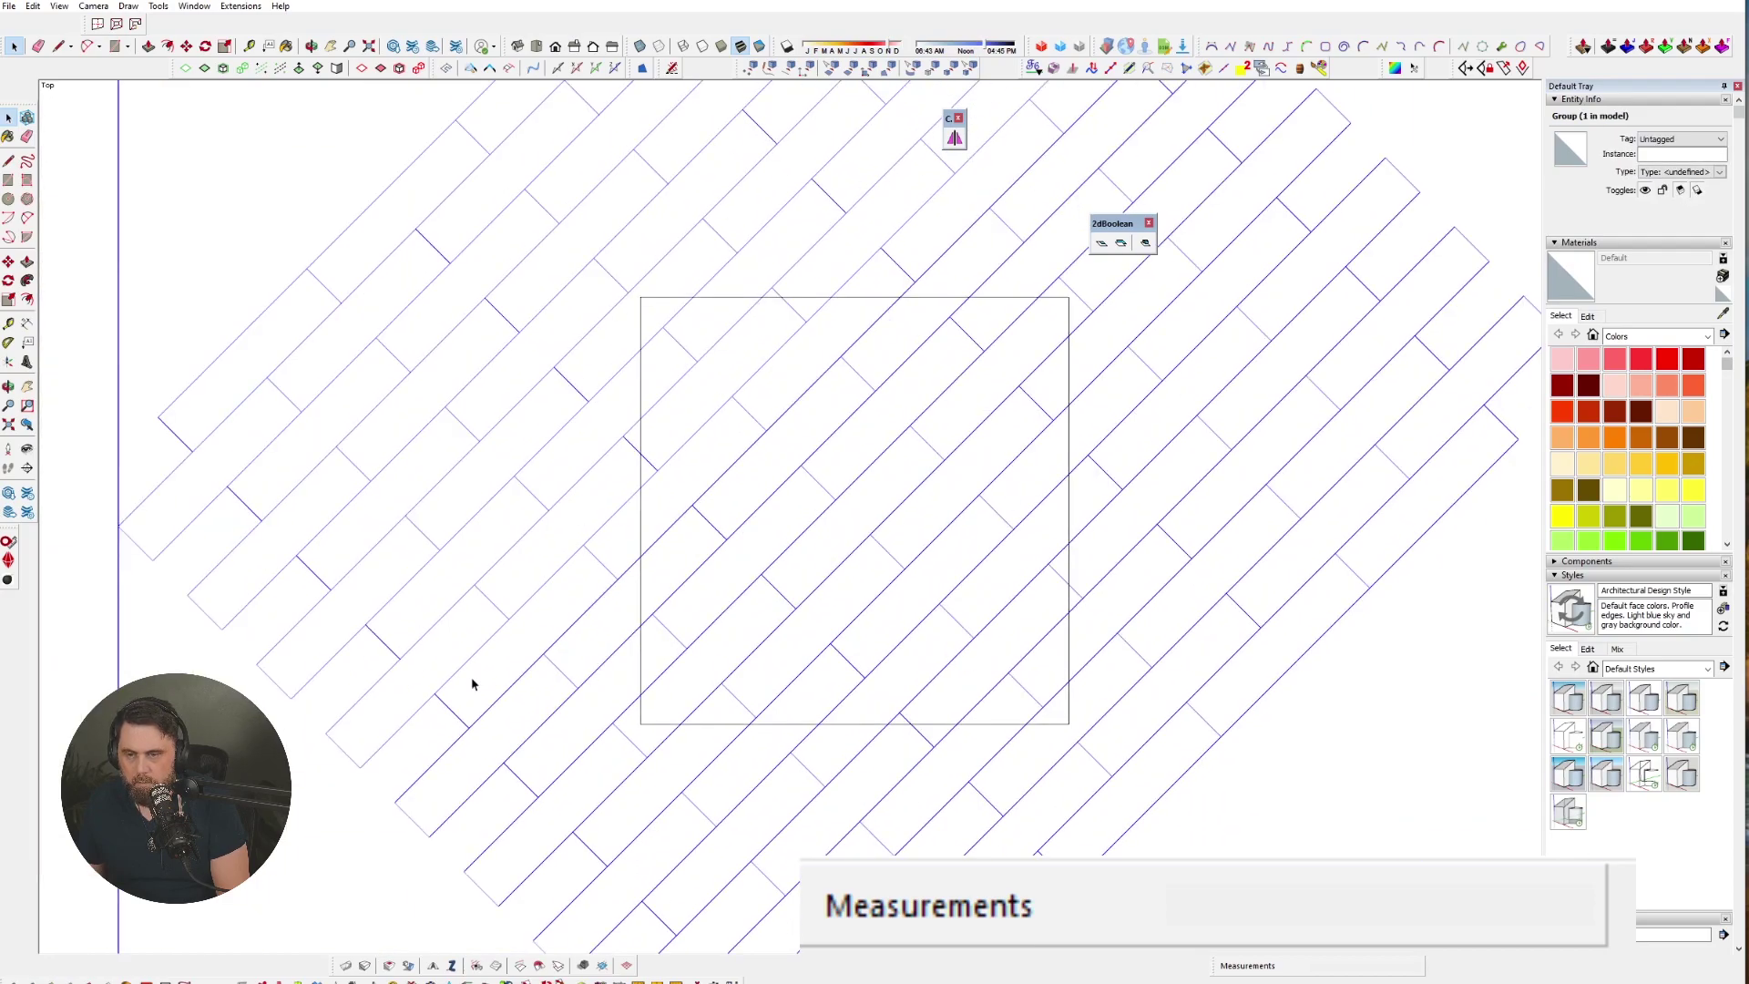
pyautogui.scroll(3, 856, 468)
pyautogui.click(679, 244)
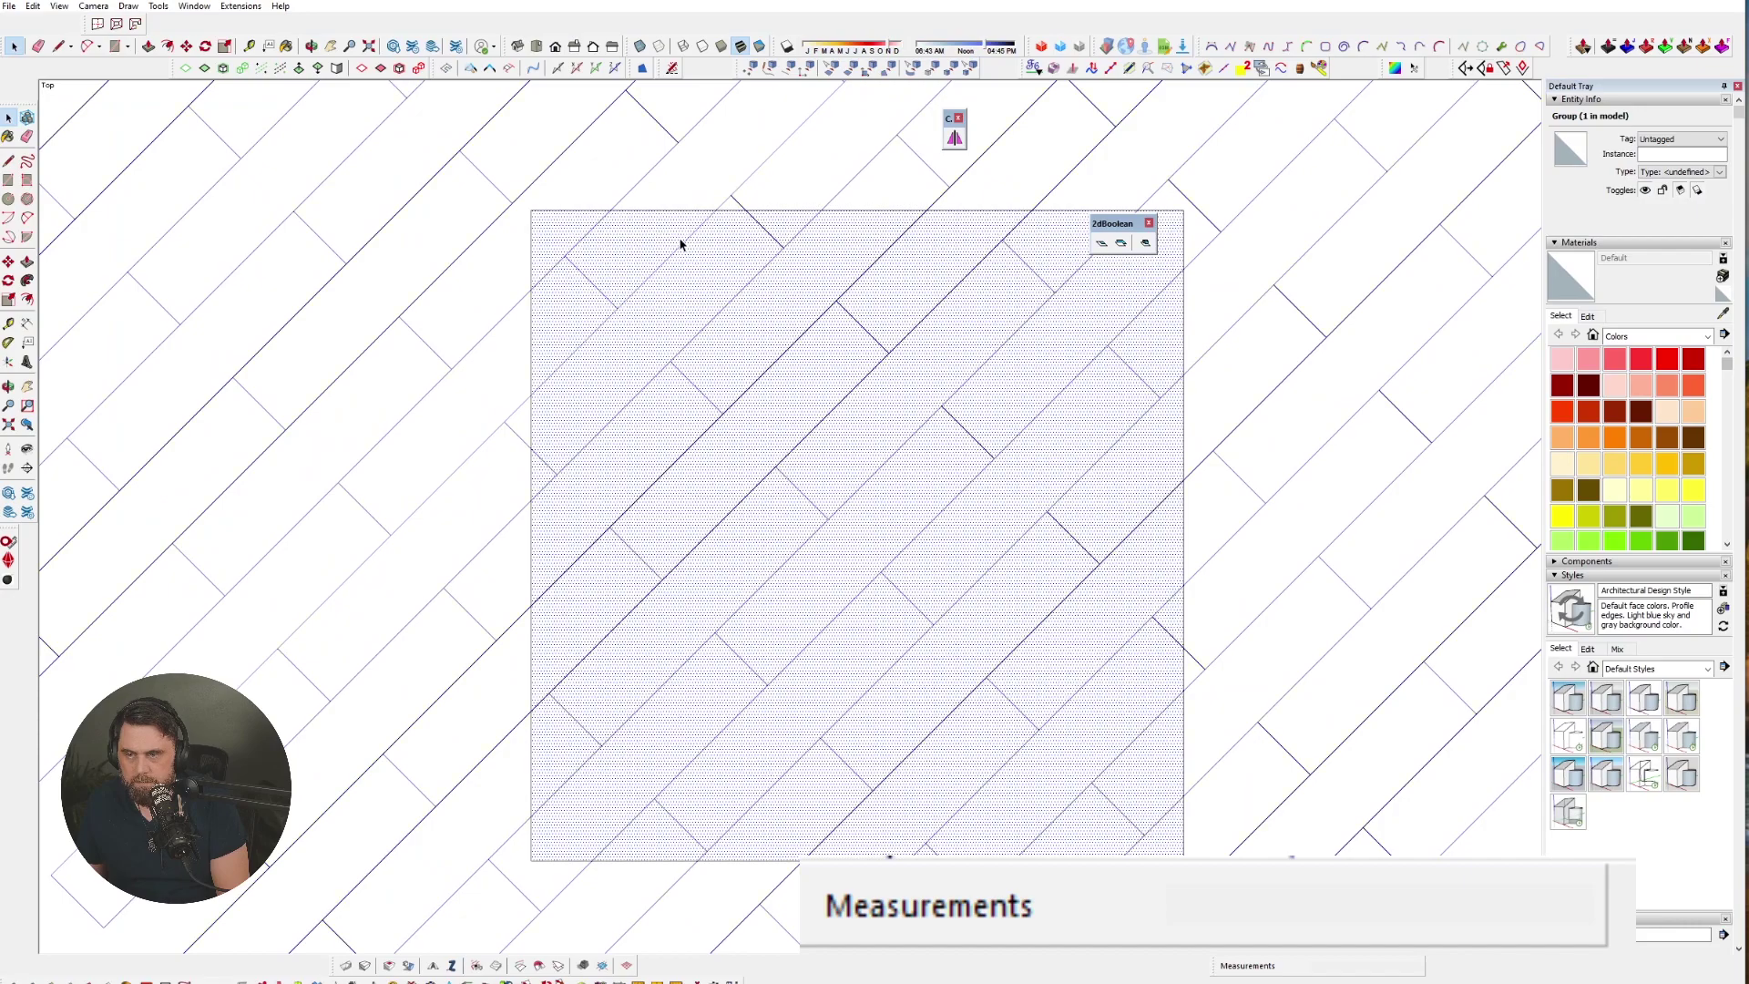
pyautogui.scroll(-6, 926, 546)
pyautogui.keyDown('ctrl'); pyautogui.click(1124, 603); pyautogui.keyUp('ctrl')
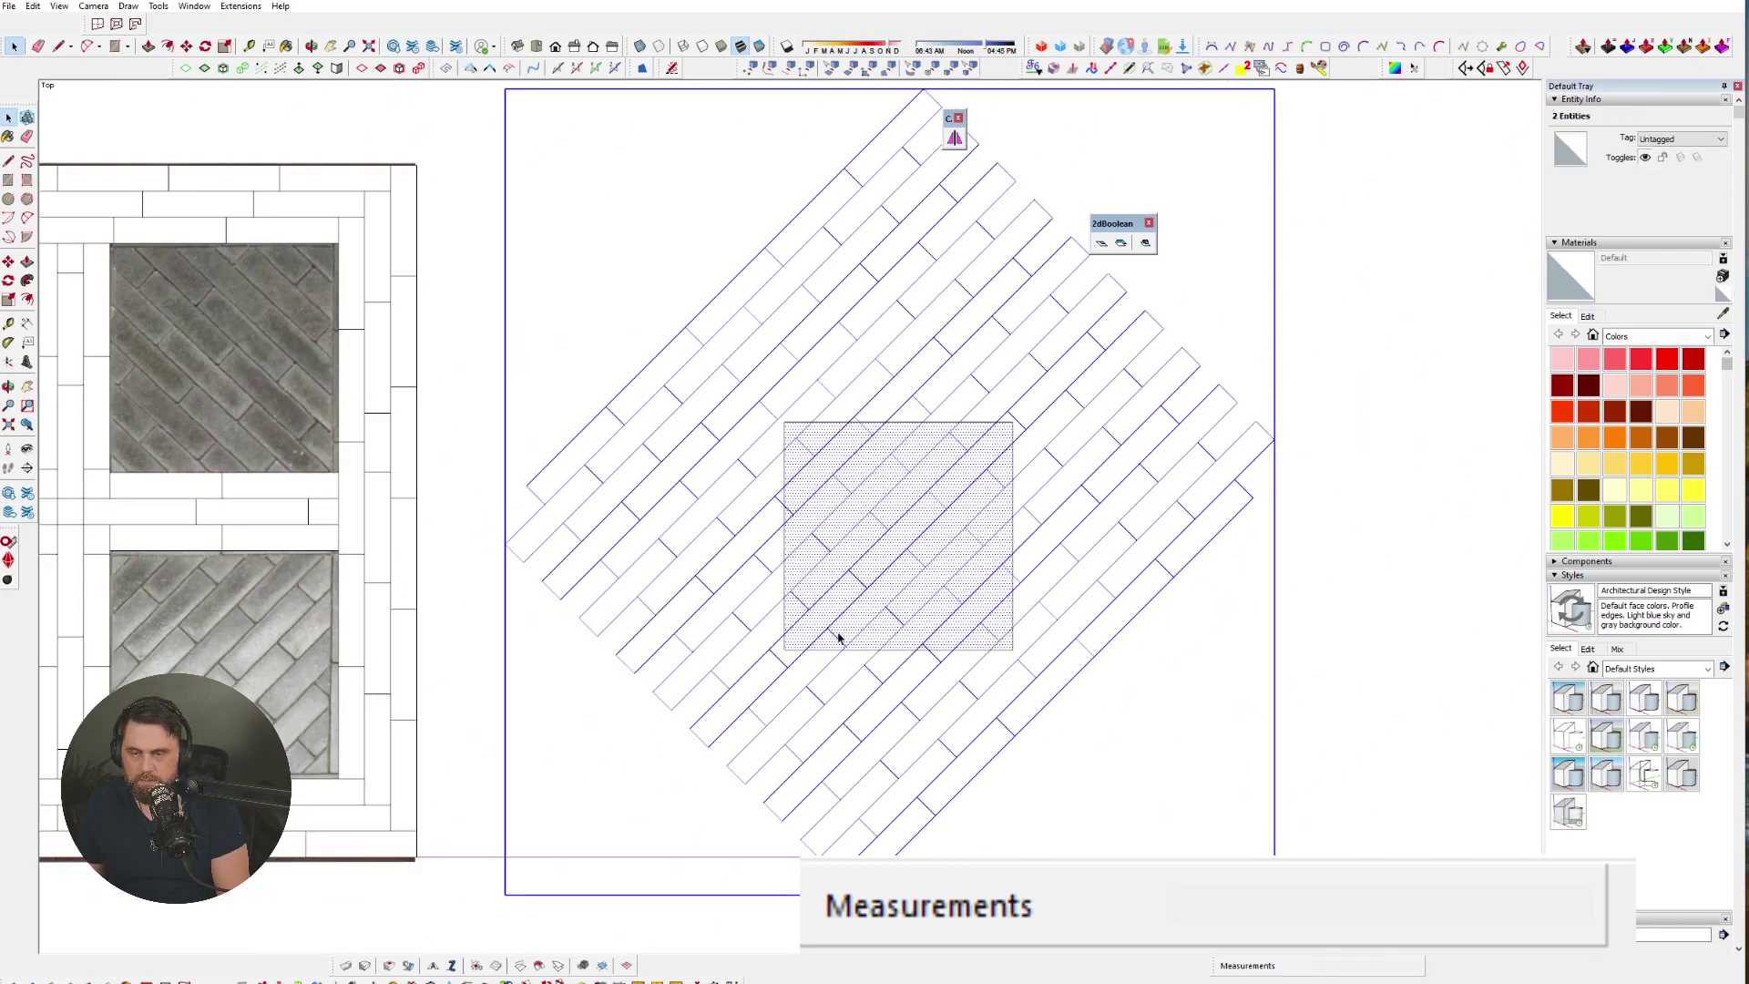
pyautogui.click(1103, 243)
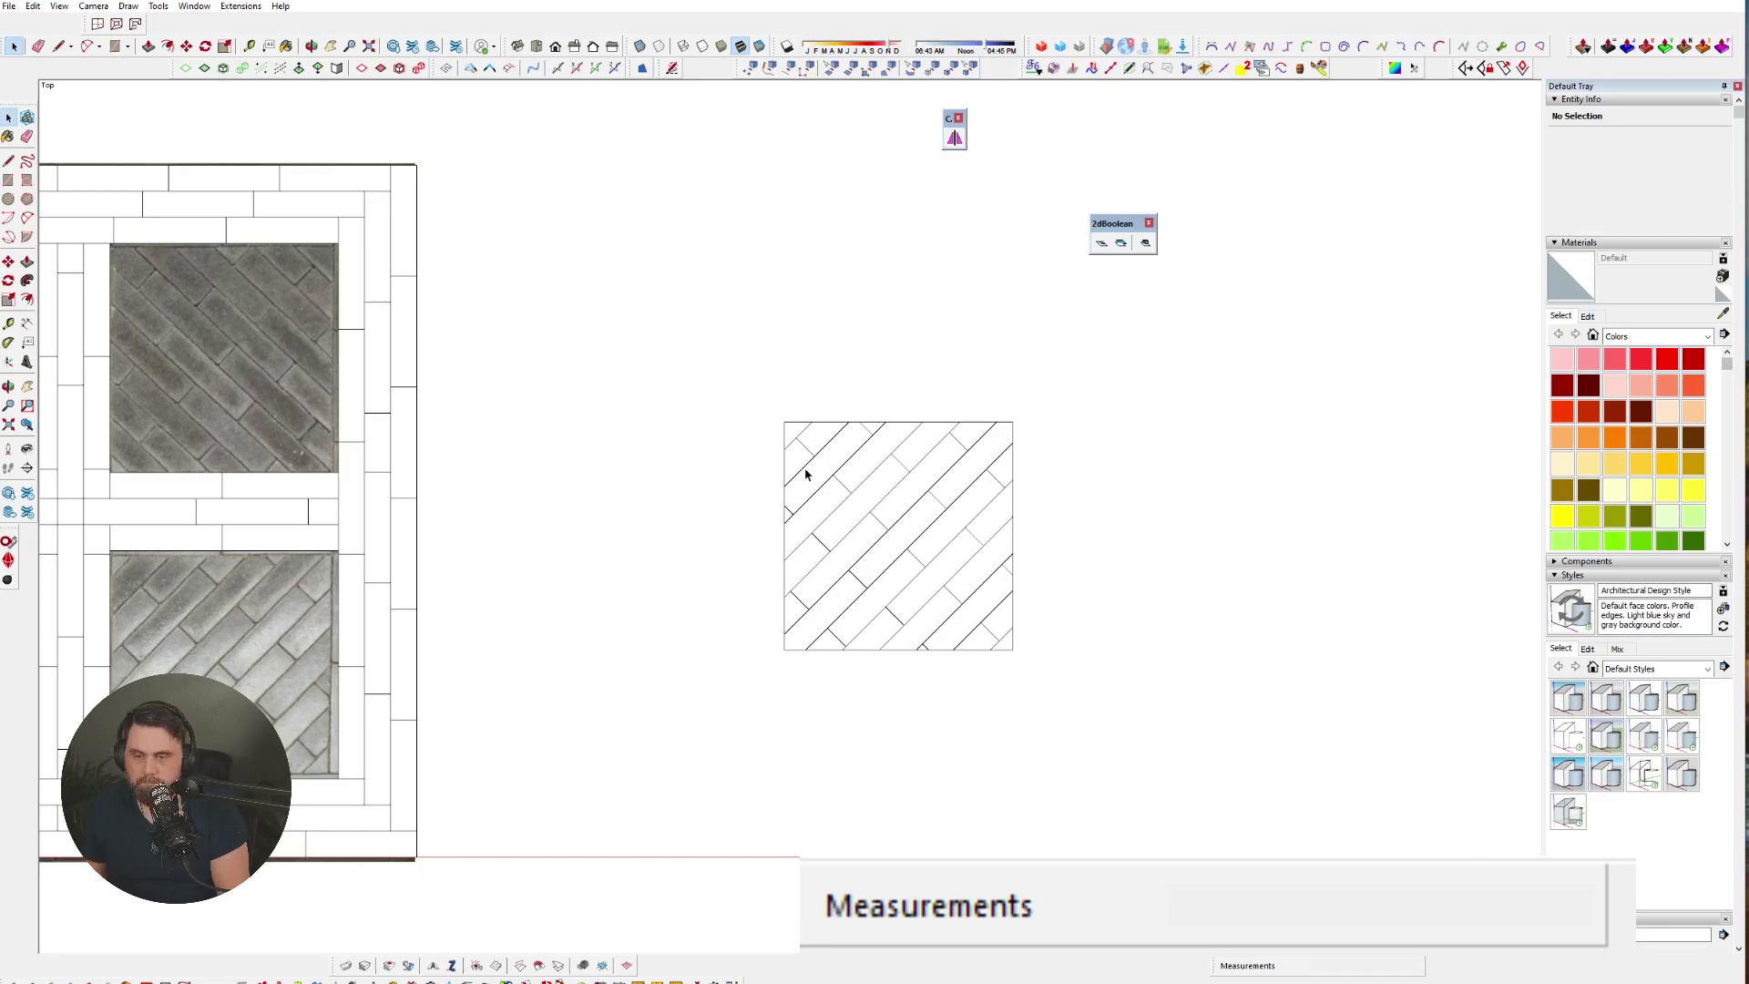
pyautogui.hotkey('ctrl', 'z')
# - Copy the plank group together with its square to an empty area beside the original pattern
pyautogui.scroll(-3, 784, 569)
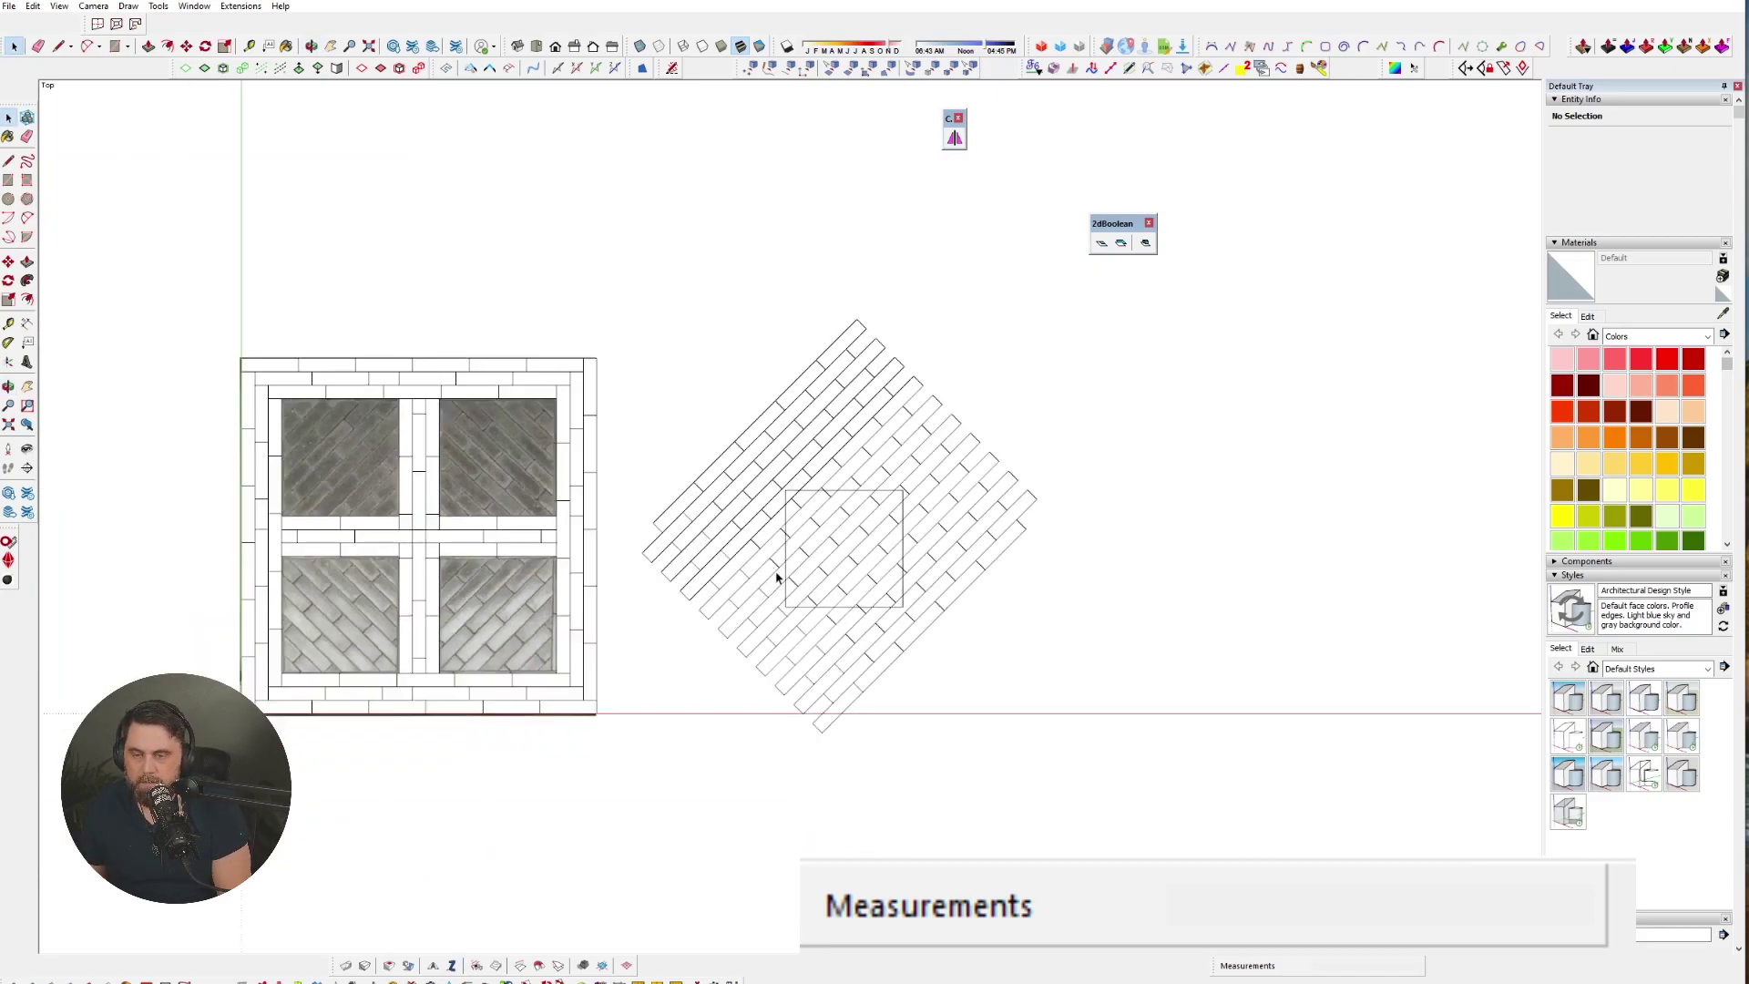
pyautogui.moveTo(637, 331); pyautogui.dragTo(1066, 773)
pyautogui.press('m')
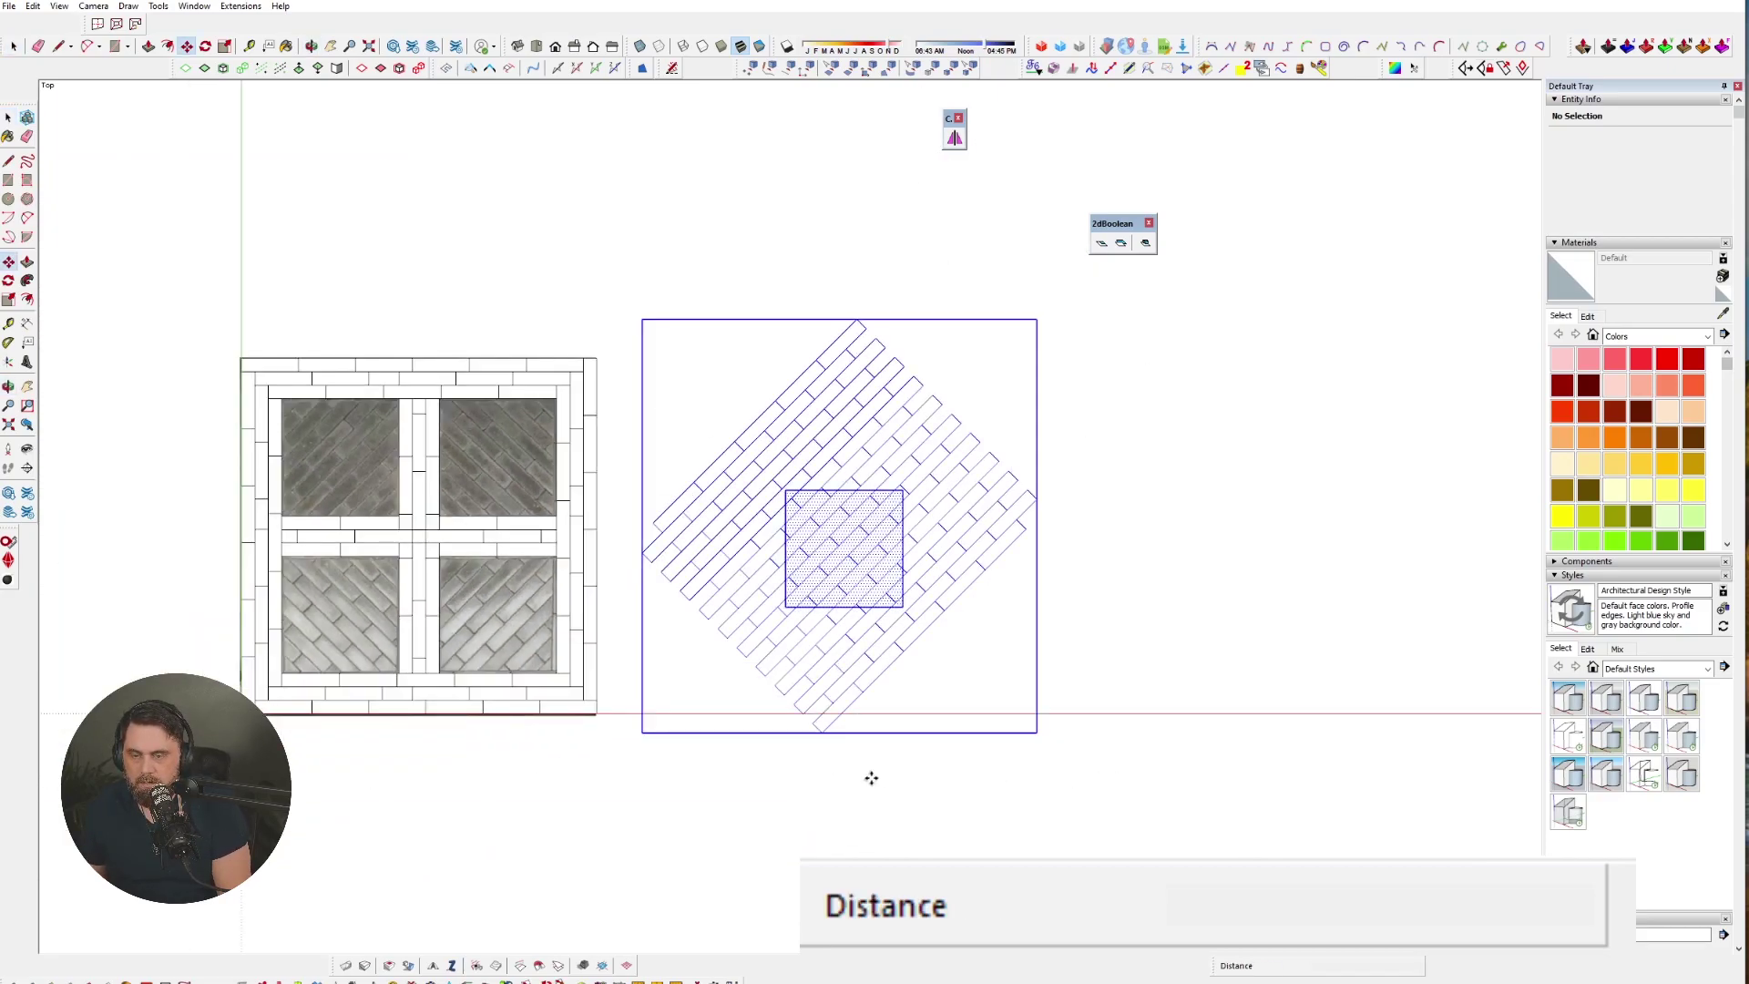
pyautogui.click(871, 773)
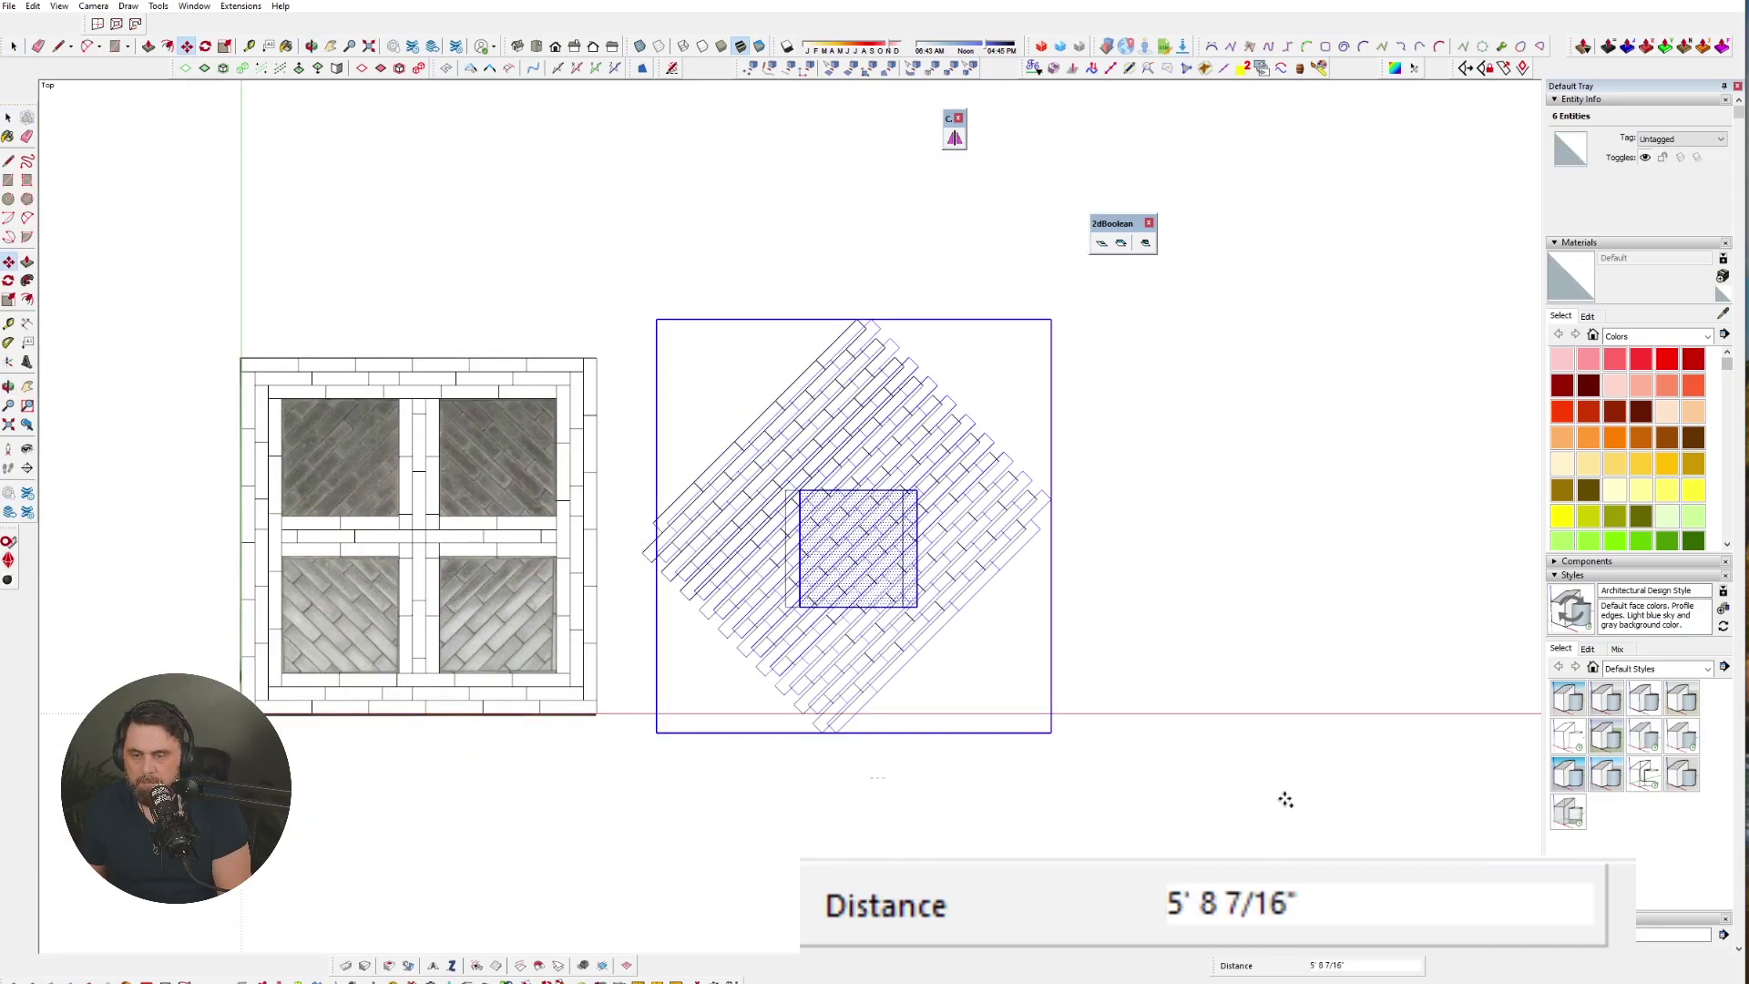
pyautogui.click(1481, 779)
pyautogui.keyDown('shift'); pyautogui.moveTo(1434, 731); pyautogui.dragTo(934, 755, button='middle'); pyautogui.keyUp('shift')
# - Delete the square face and its edges from the copied plank pattern
pyautogui.press('space')
pyautogui.press('x')
pyautogui.click(994, 637)
pyautogui.press('Delete')
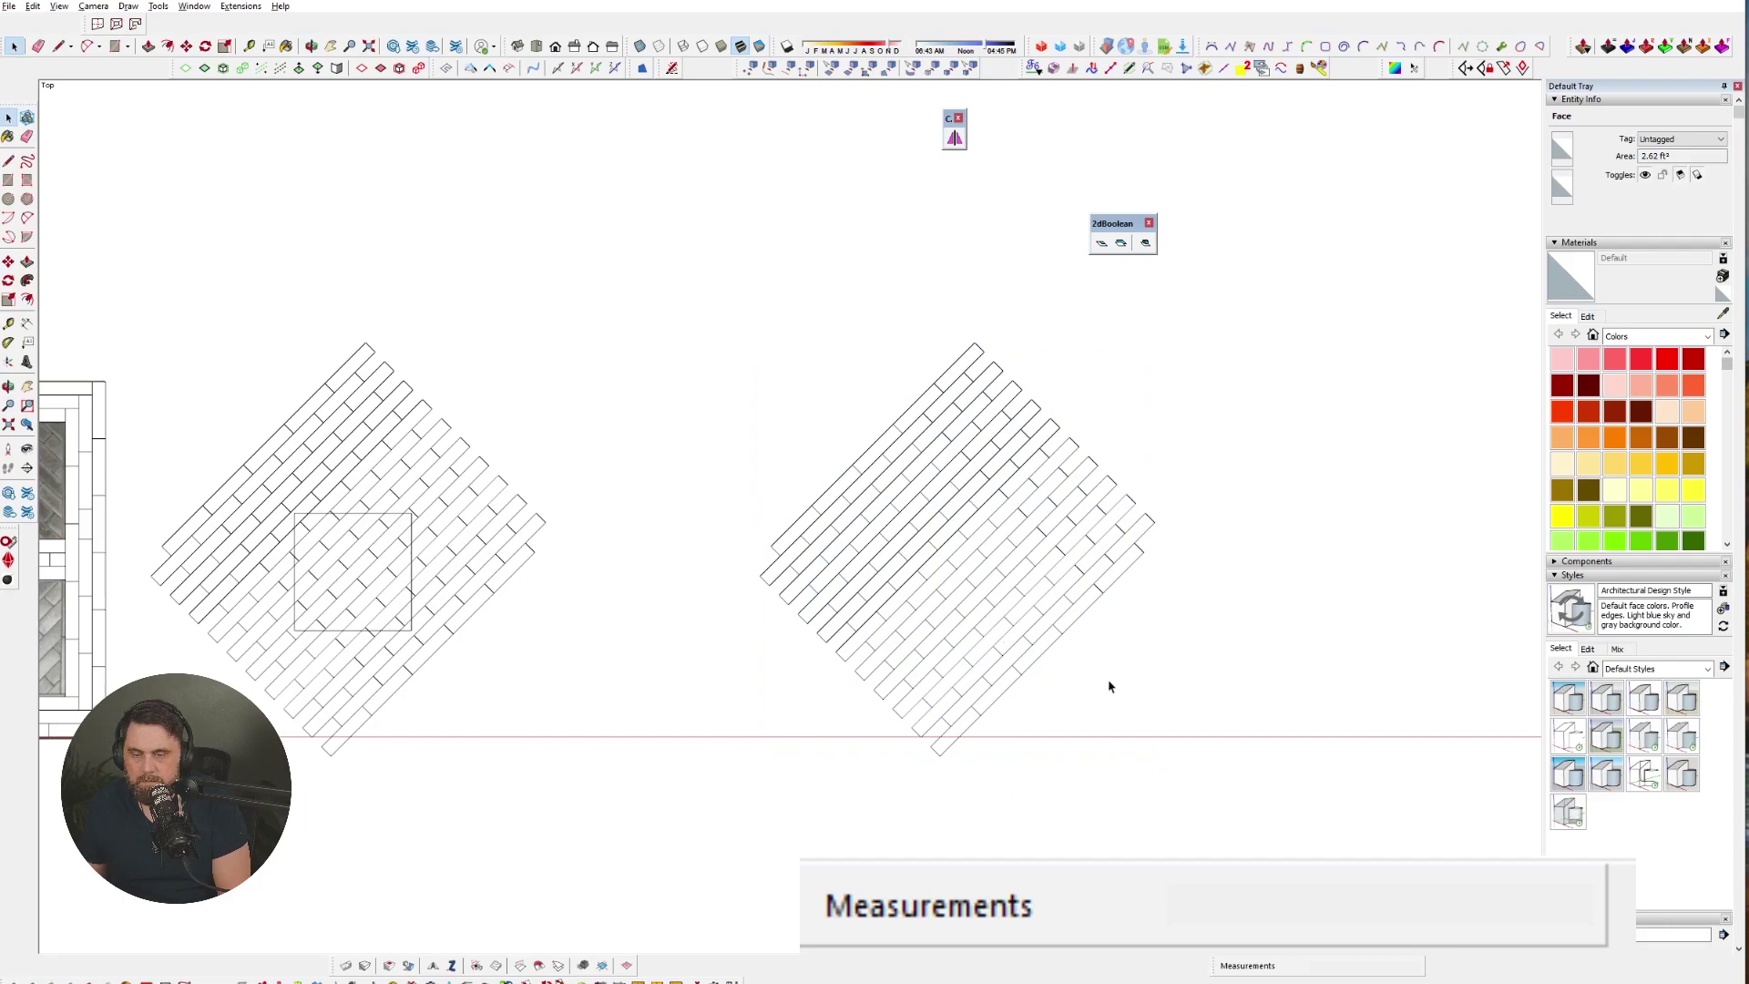
# - Draw a 24-sided circle with an area of about 3.66 ft² over the middle of the copied plank pattern
pyautogui.scroll(-2, 902, 594)
pyautogui.press('c')
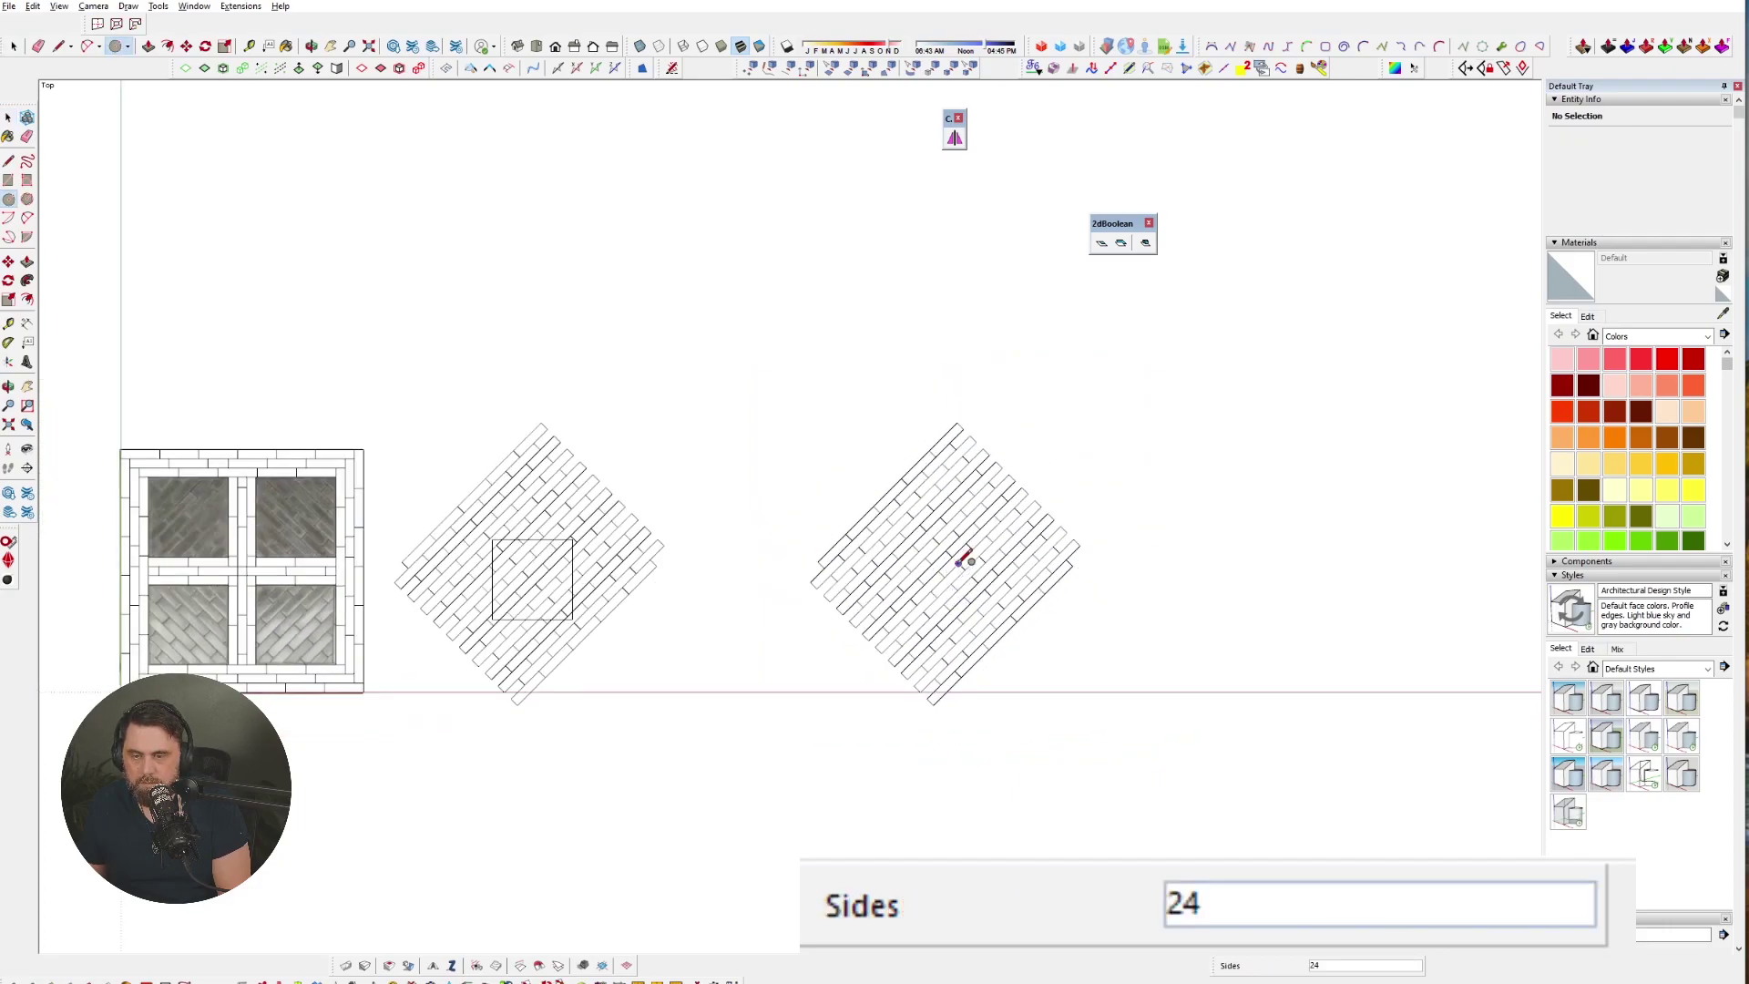
pyautogui.click(959, 563)
pyautogui.click(1024, 550)
# - Trim the copied plank group to the circle's face with 2dBoolean, and undo the trim
pyautogui.press('space')
pyautogui.click(999, 576)
pyautogui.keyDown('shift'); pyautogui.click(1001, 597); pyautogui.keyUp('shift')
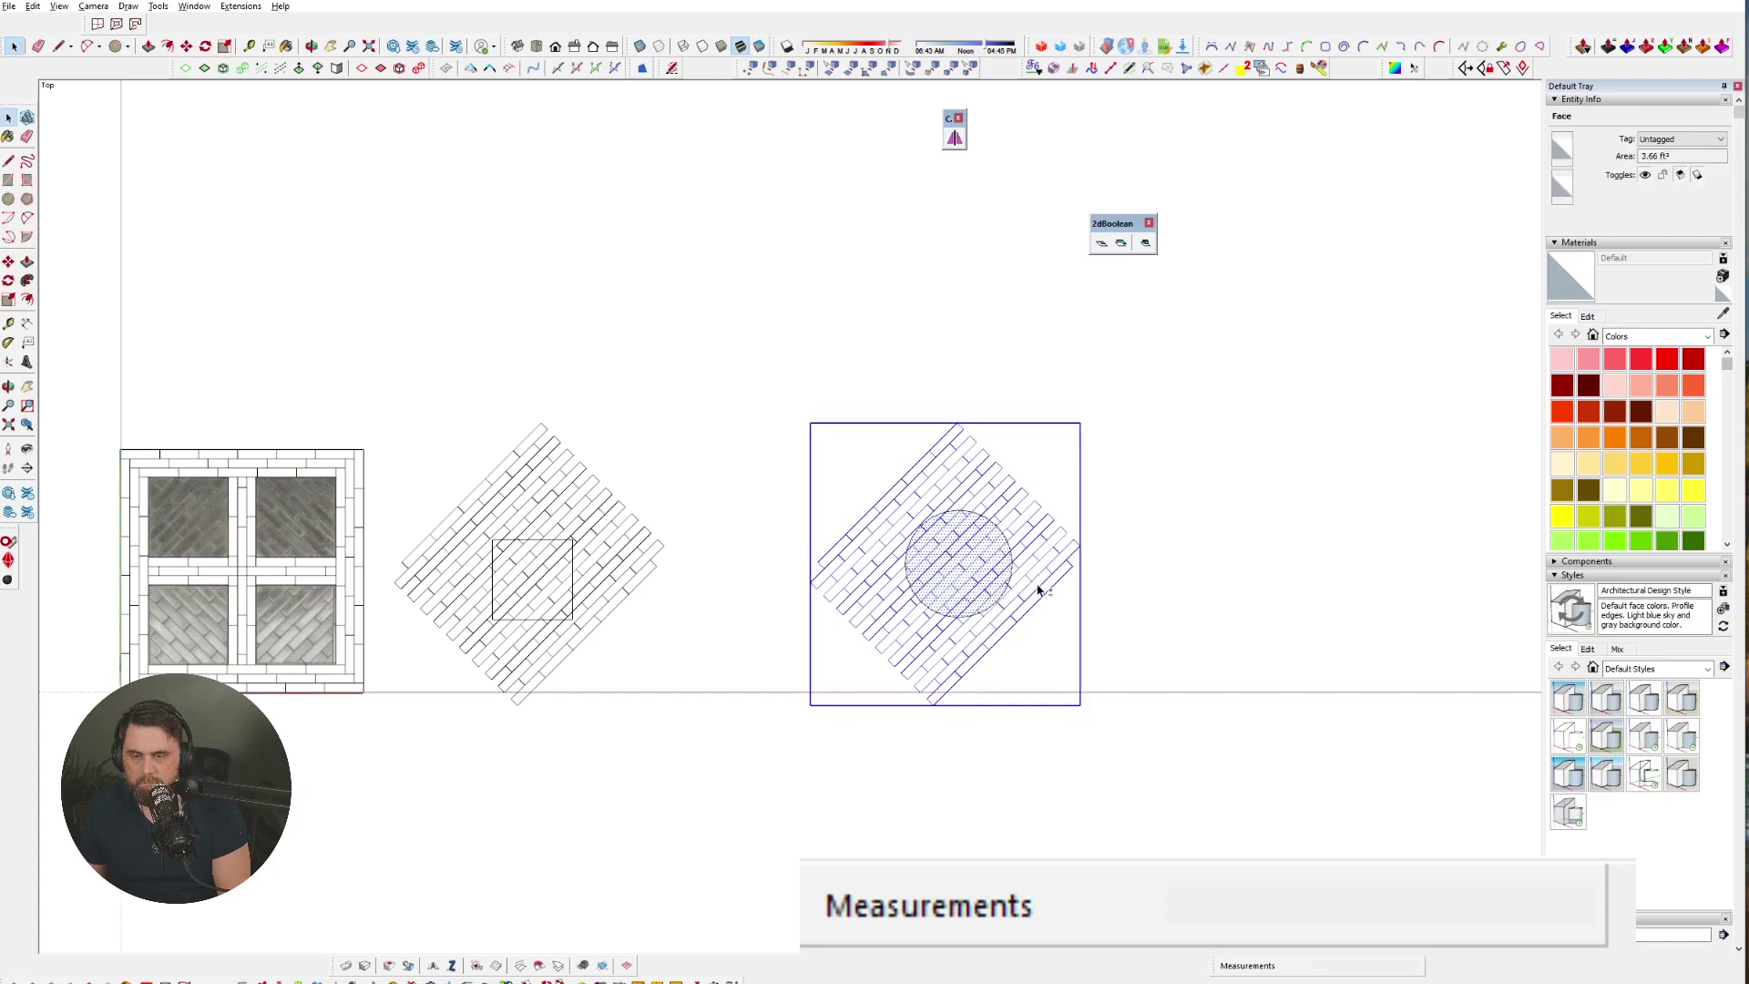
pyautogui.click(1102, 243)
pyautogui.click(1387, 730)
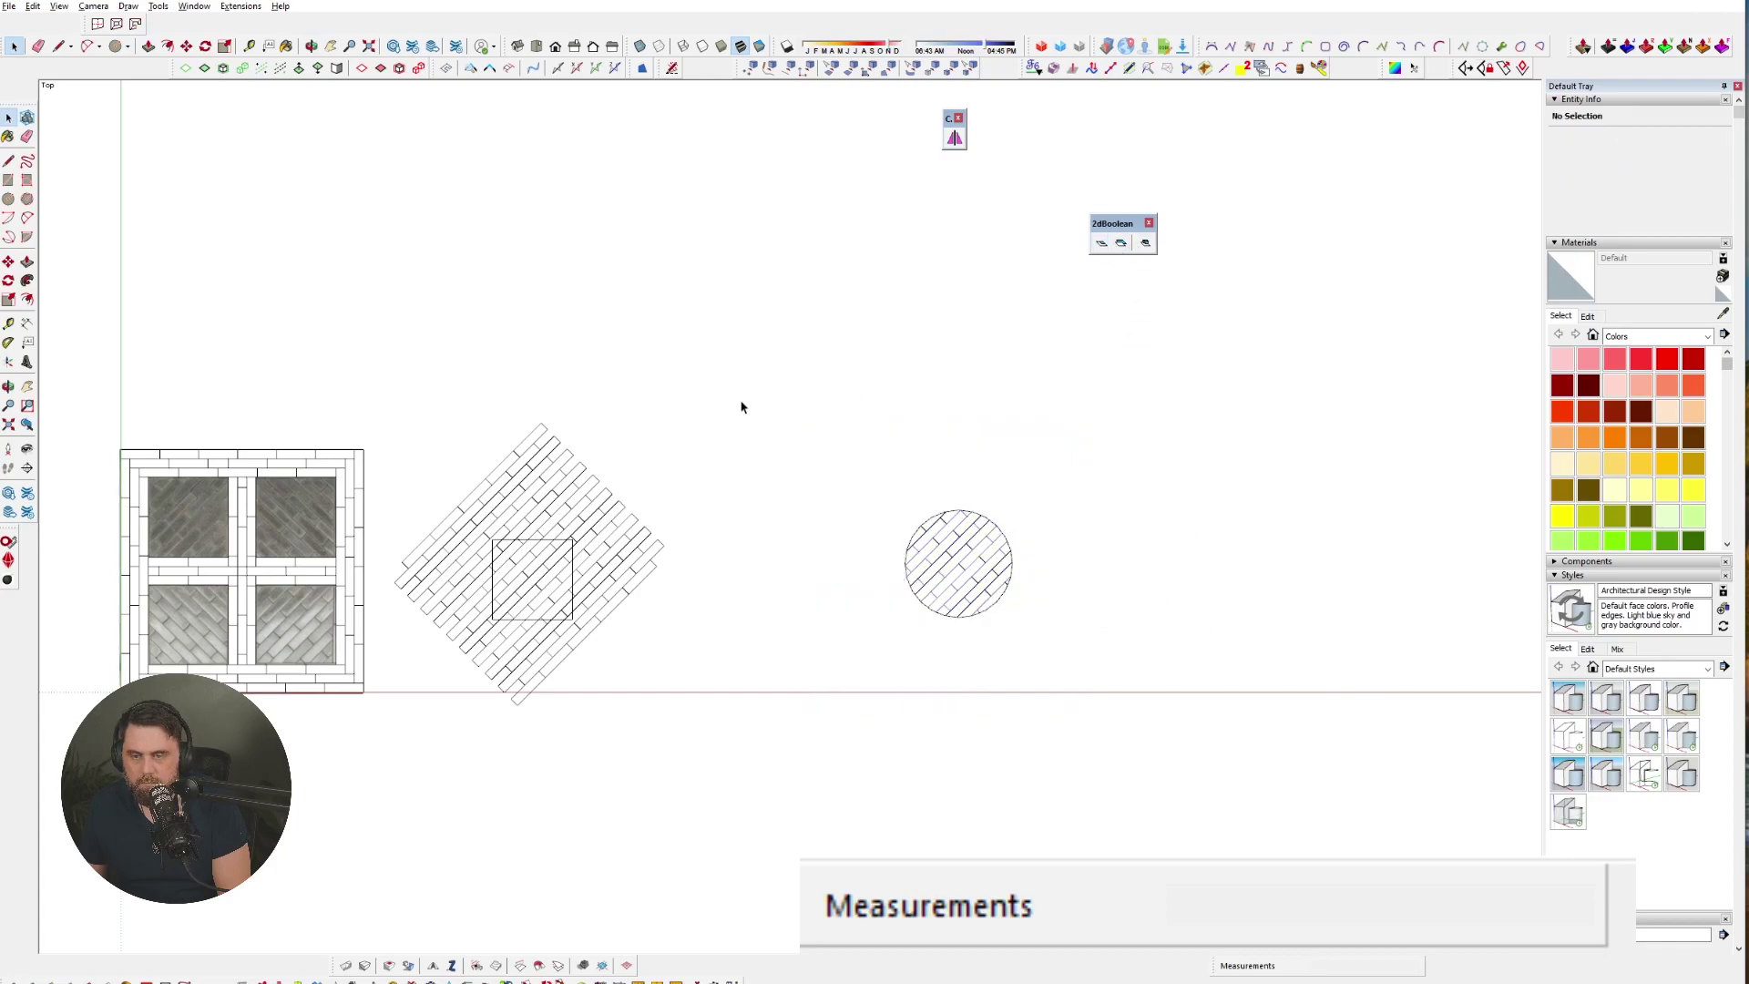
pyautogui.hotkey('ctrl', 'z')
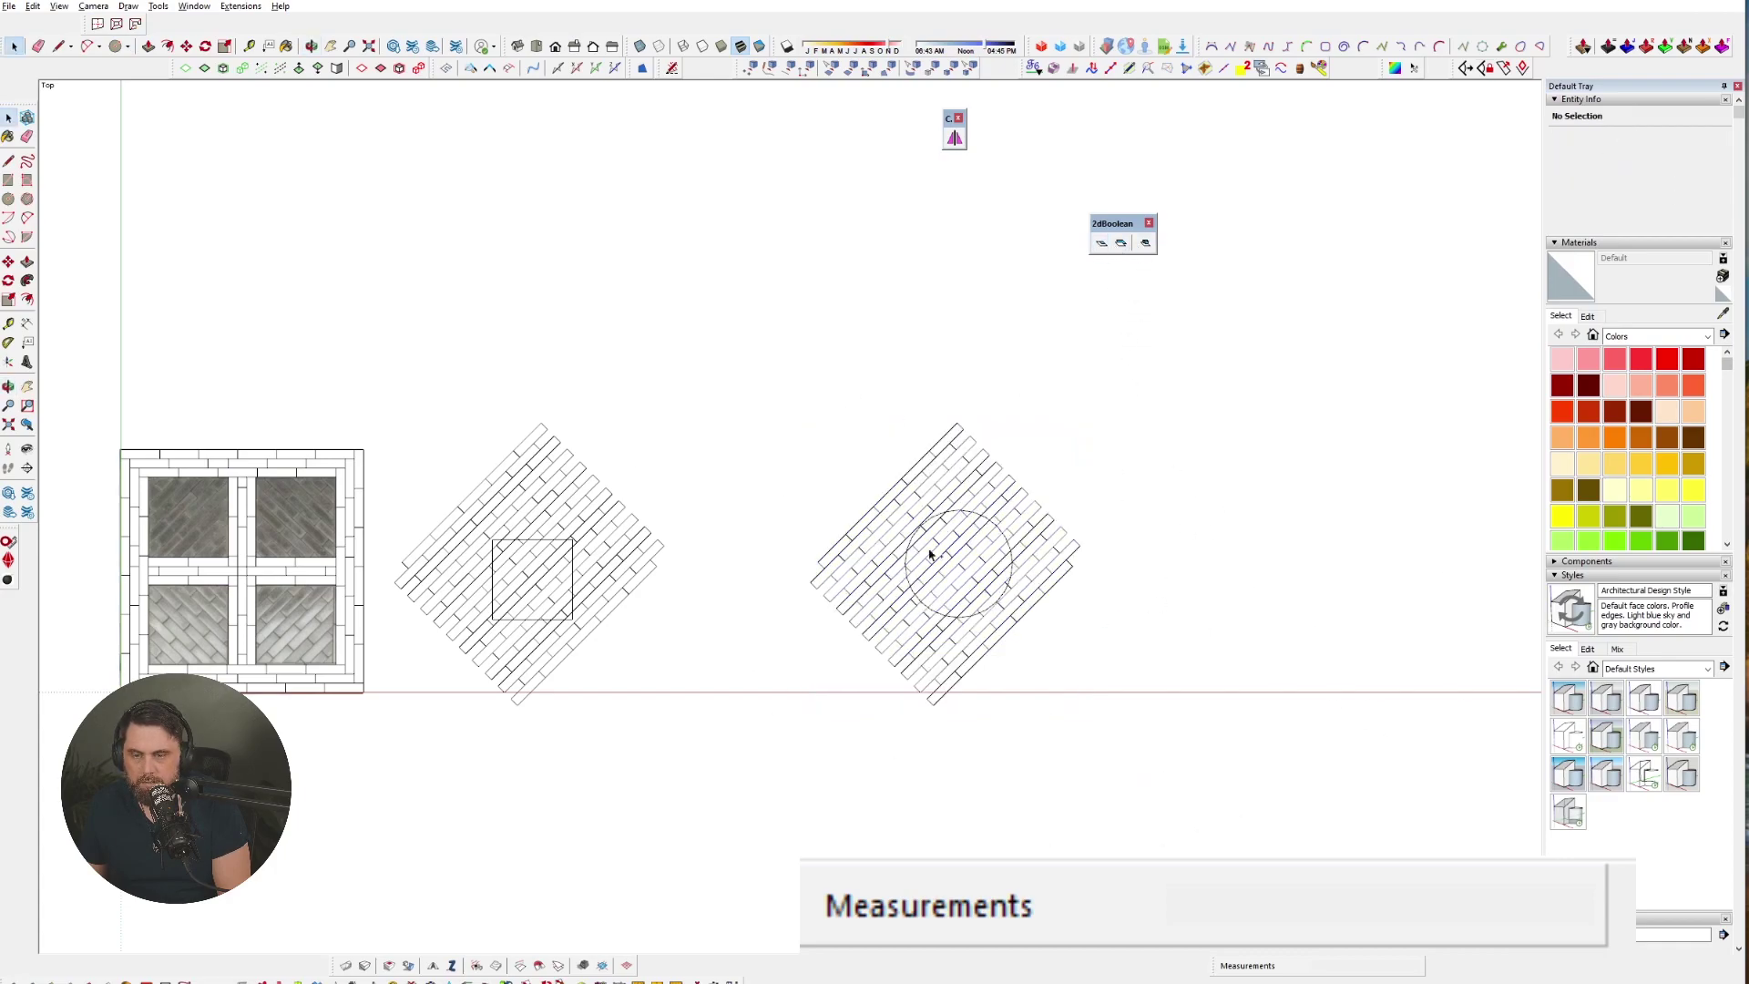
# - Delete the circle and the copied plank group, leaving only the original pattern with its square
pyautogui.scroll(5, 956, 574)
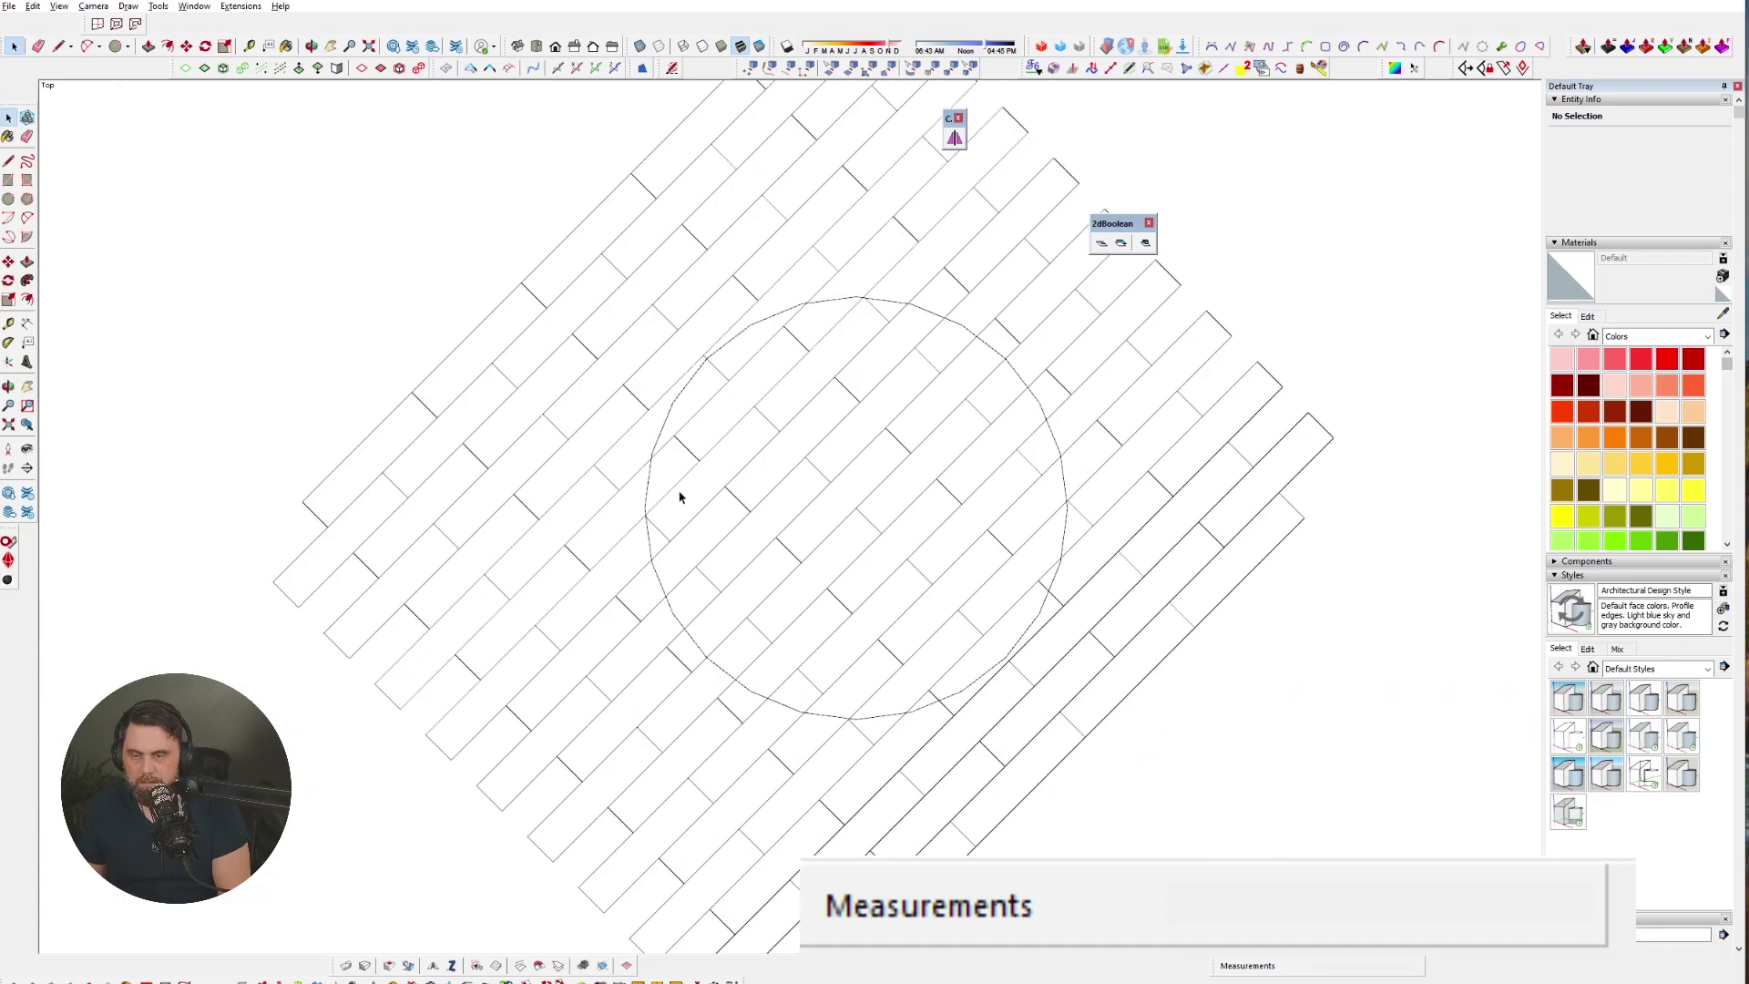
pyautogui.scroll(-2, 810, 588)
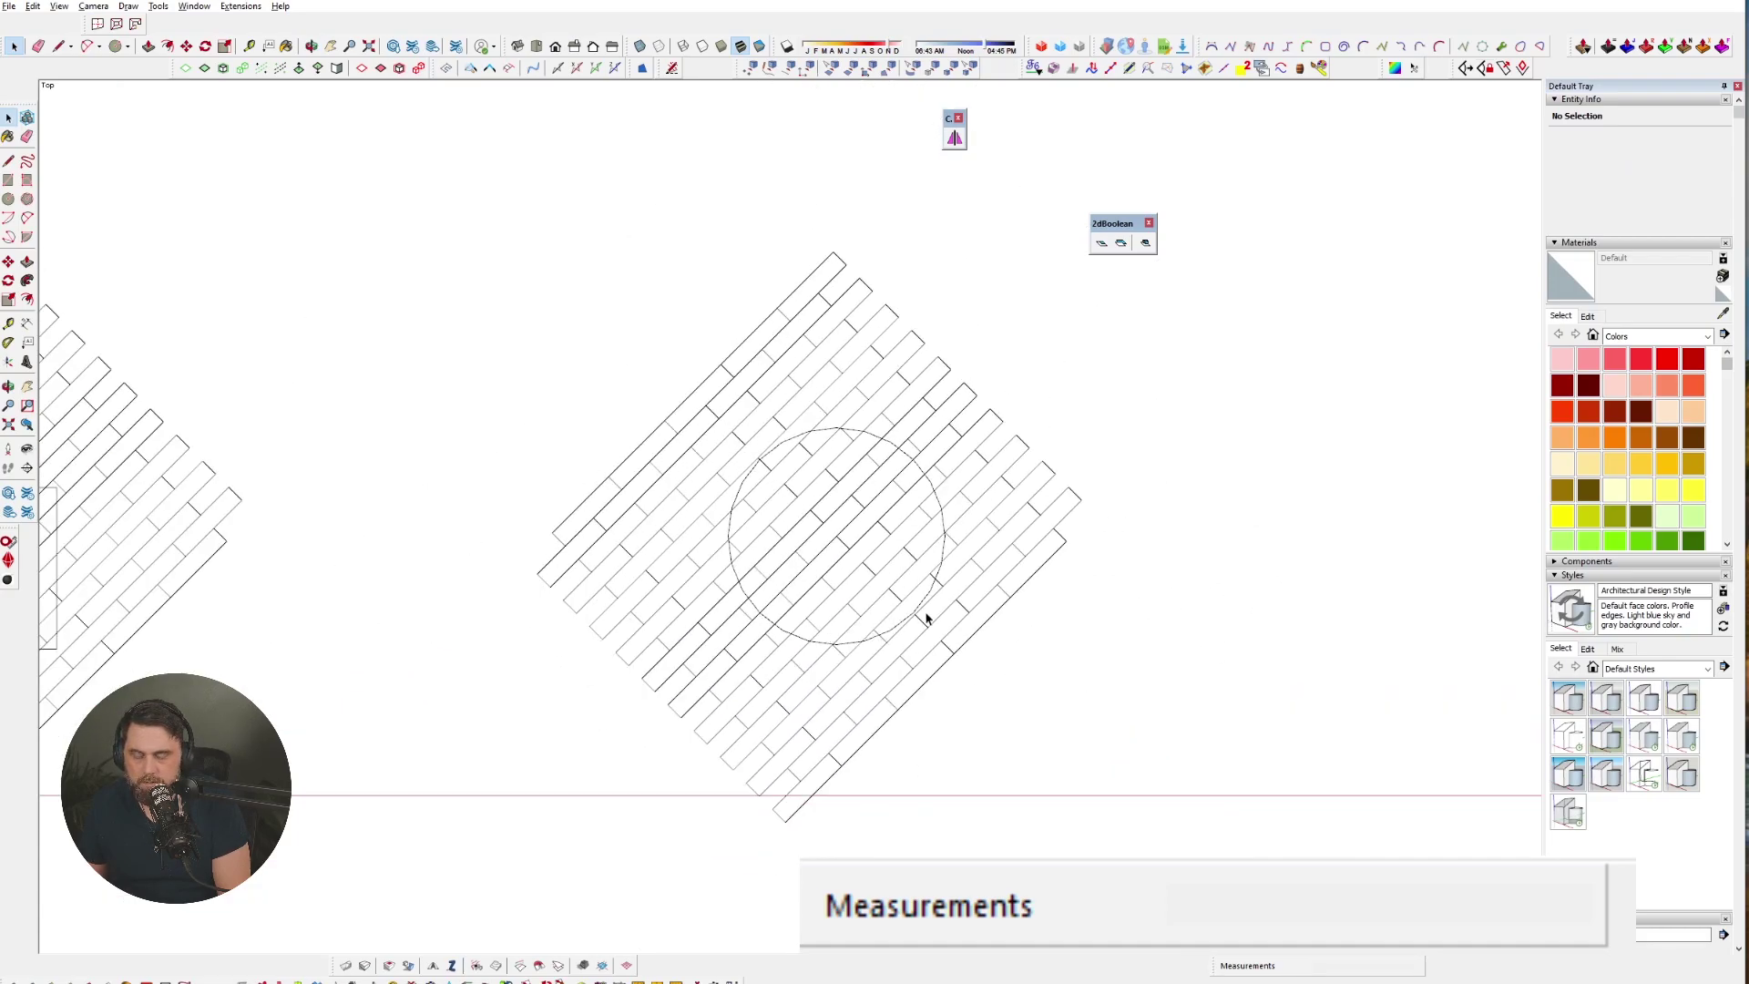
pyautogui.scroll(-2, 984, 602)
pyautogui.scroll(-1, 1047, 610)
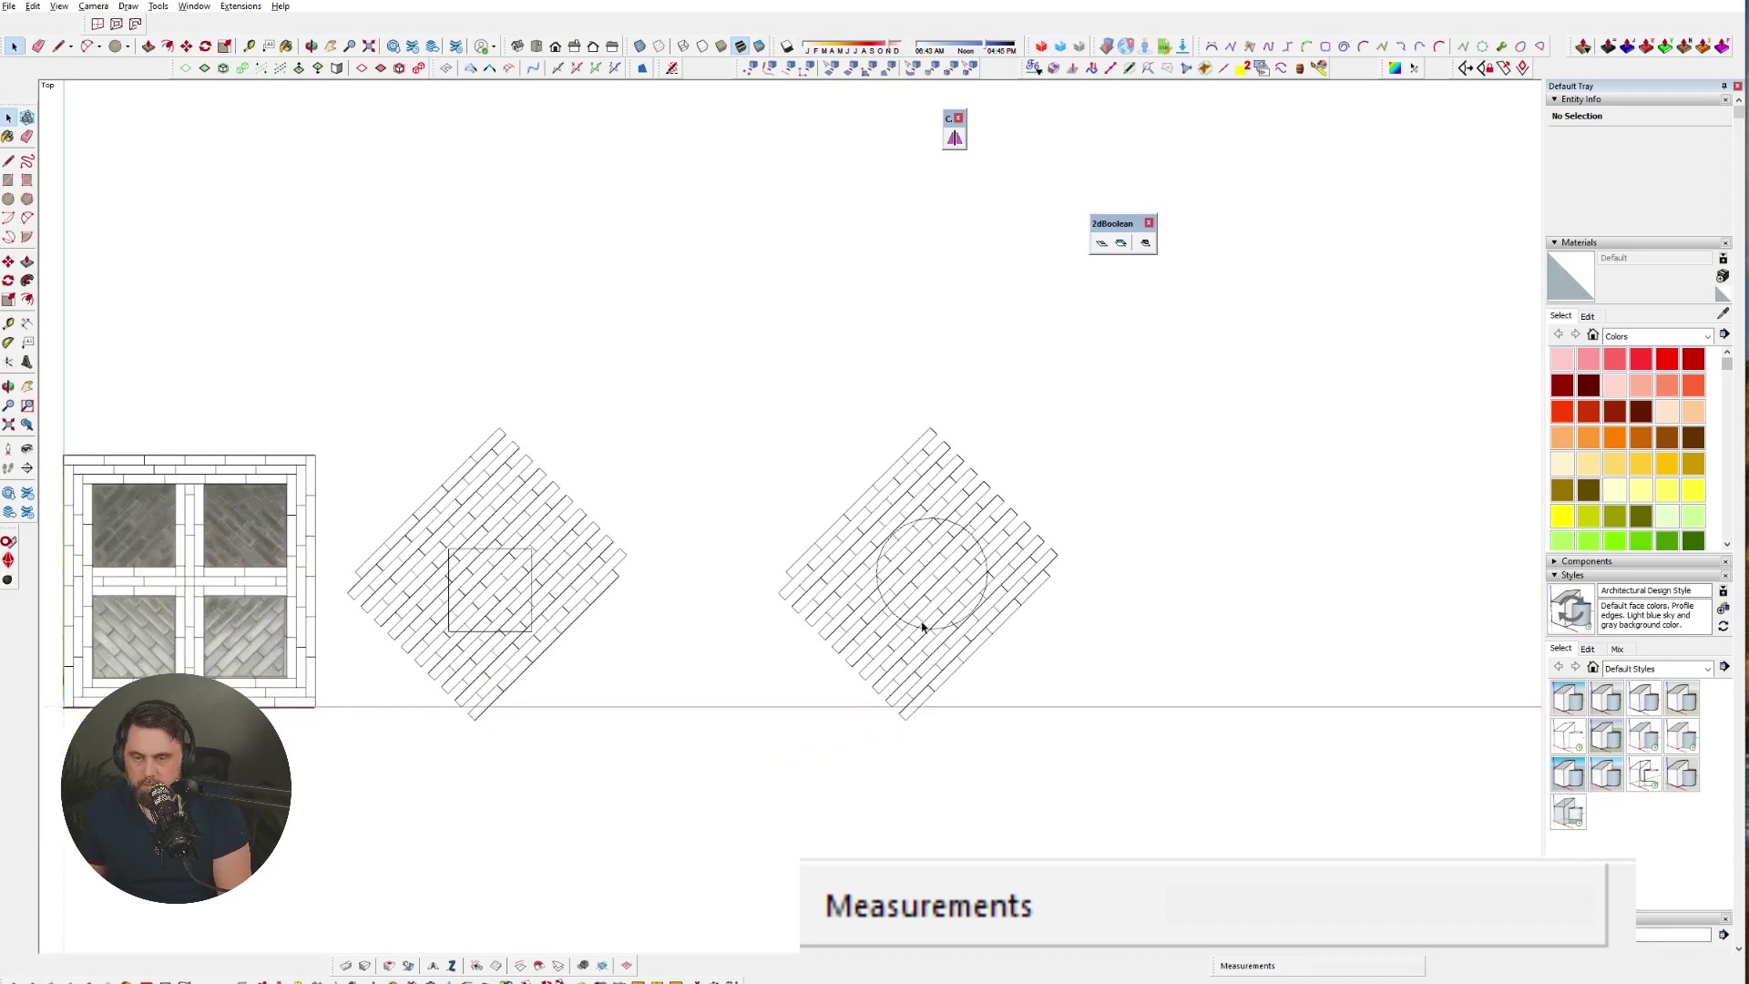
pyautogui.click(929, 629)
pyautogui.press('Delete')
pyautogui.scroll(-3, 1320, 663)
pyautogui.scroll(3, 780, 652)
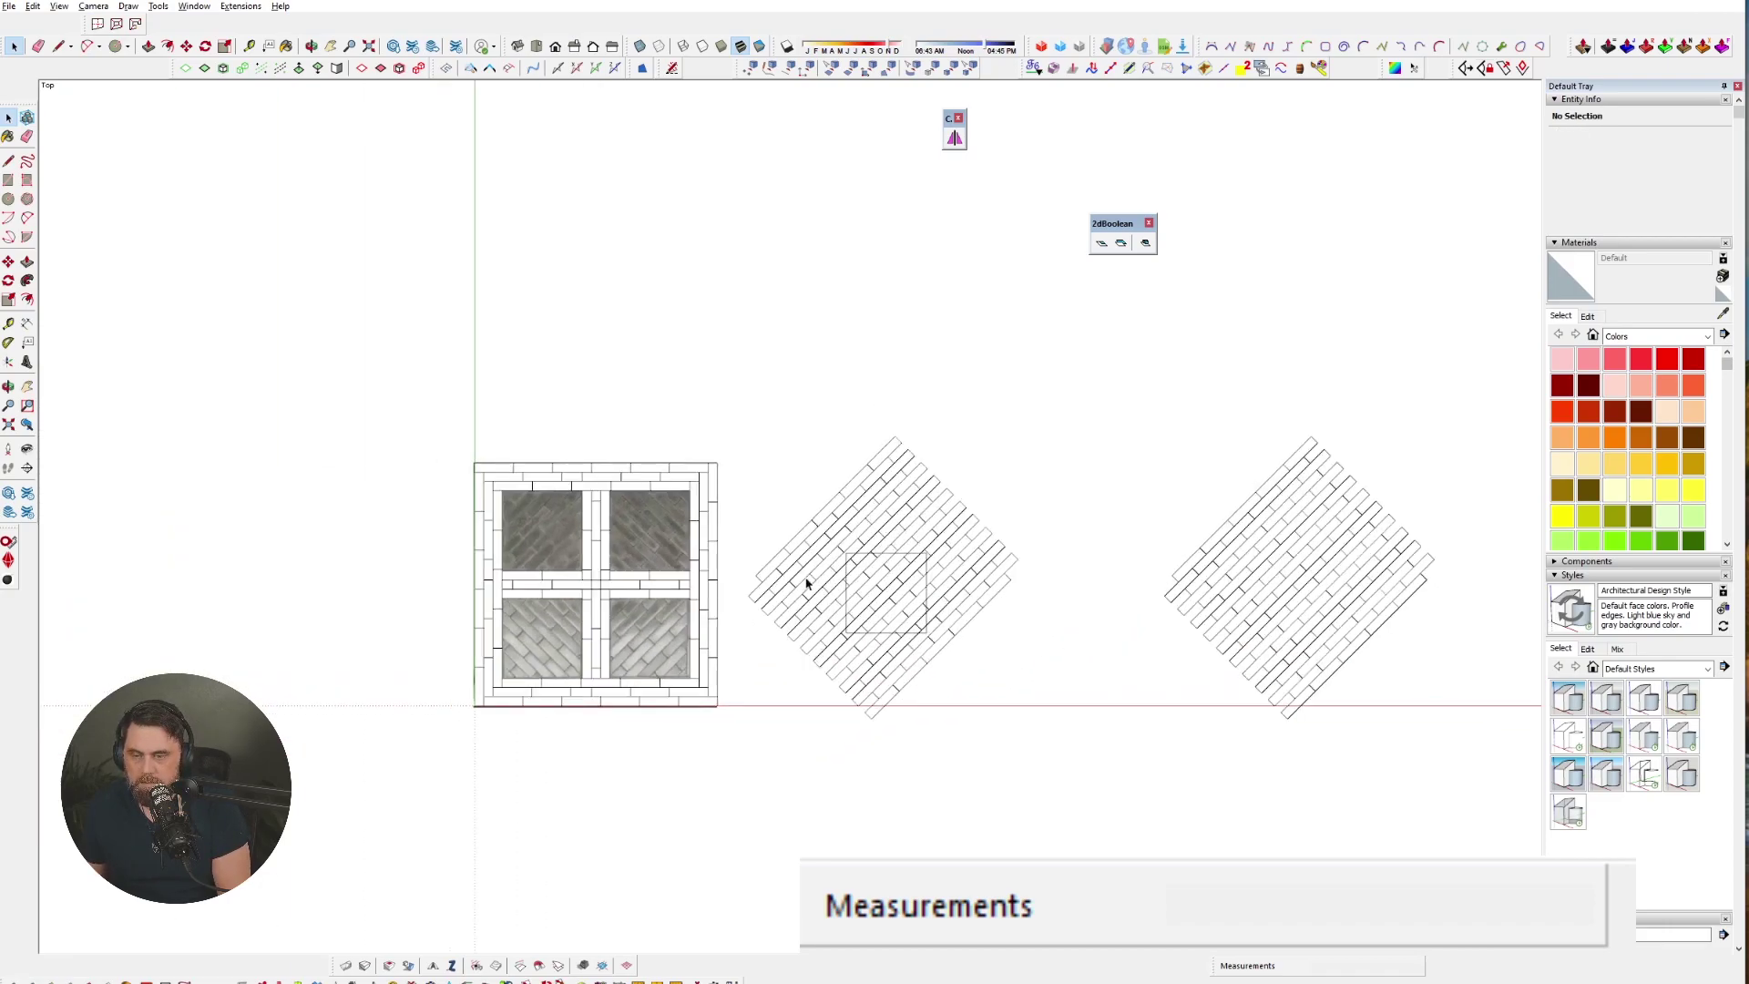
pyautogui.click(1324, 619)
pyautogui.press('Delete')
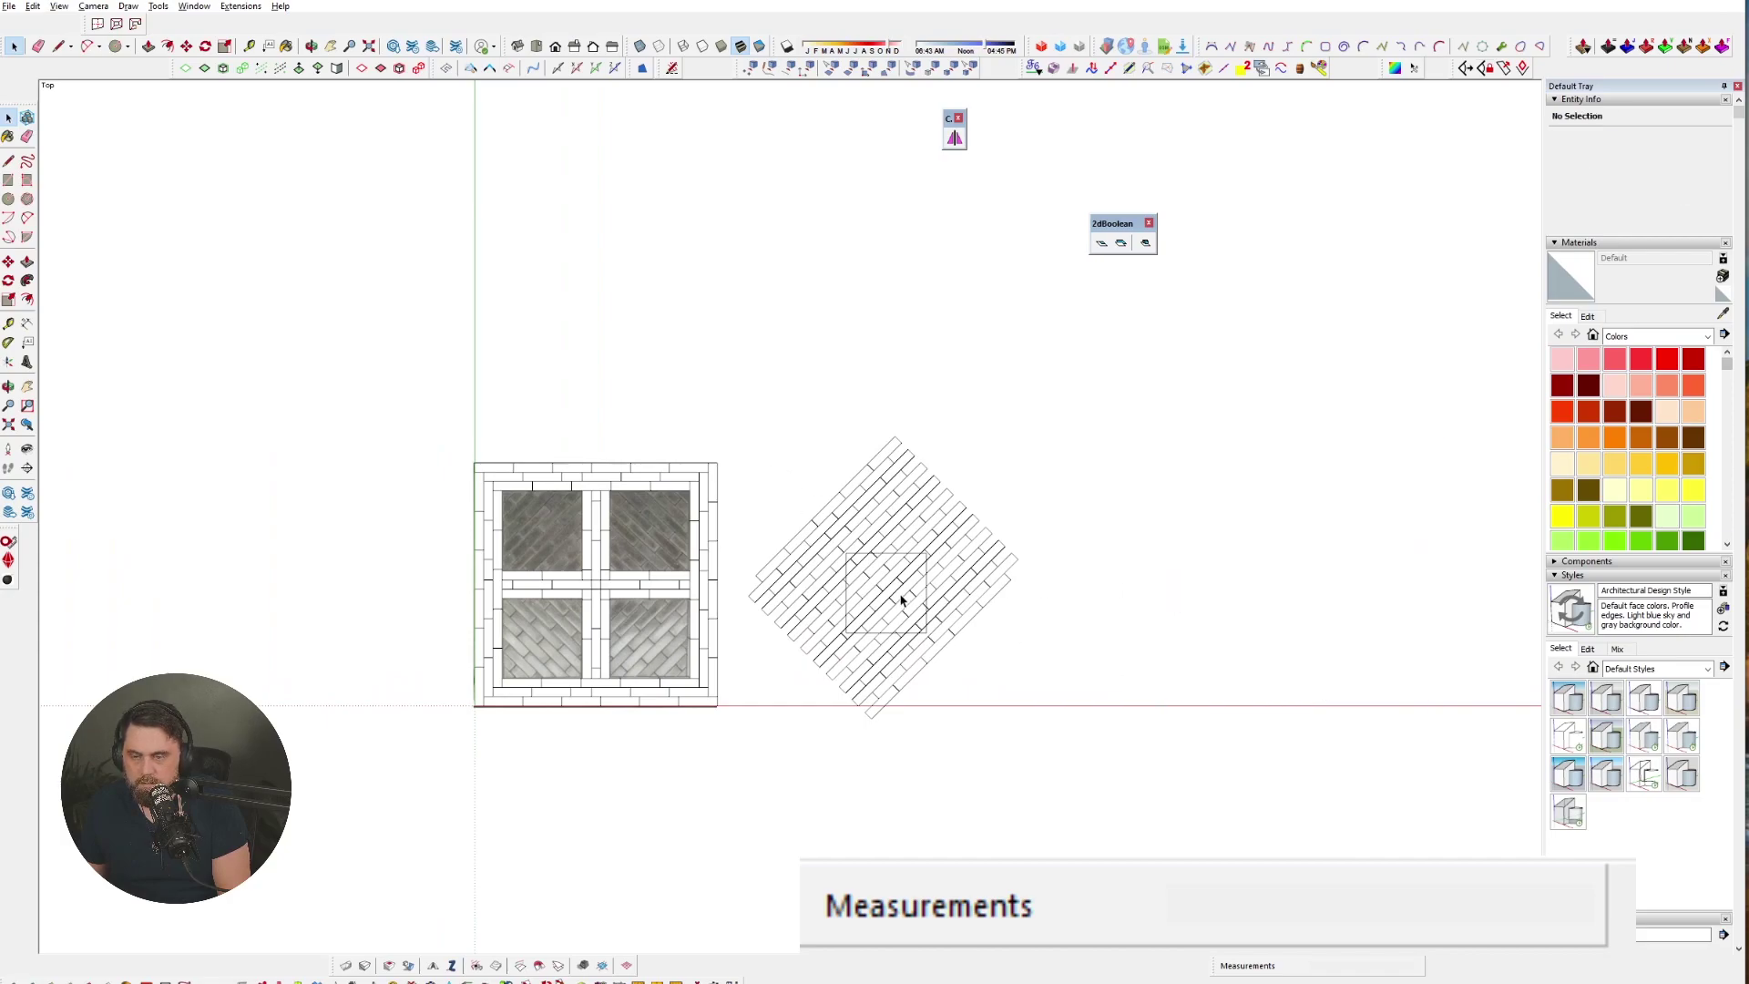
# - Trim the original diagonal plank group to the square face with 2dBoolean
pyautogui.click(904, 603)
pyautogui.keyDown('shift'); pyautogui.click(930, 631); pyautogui.keyUp('shift')
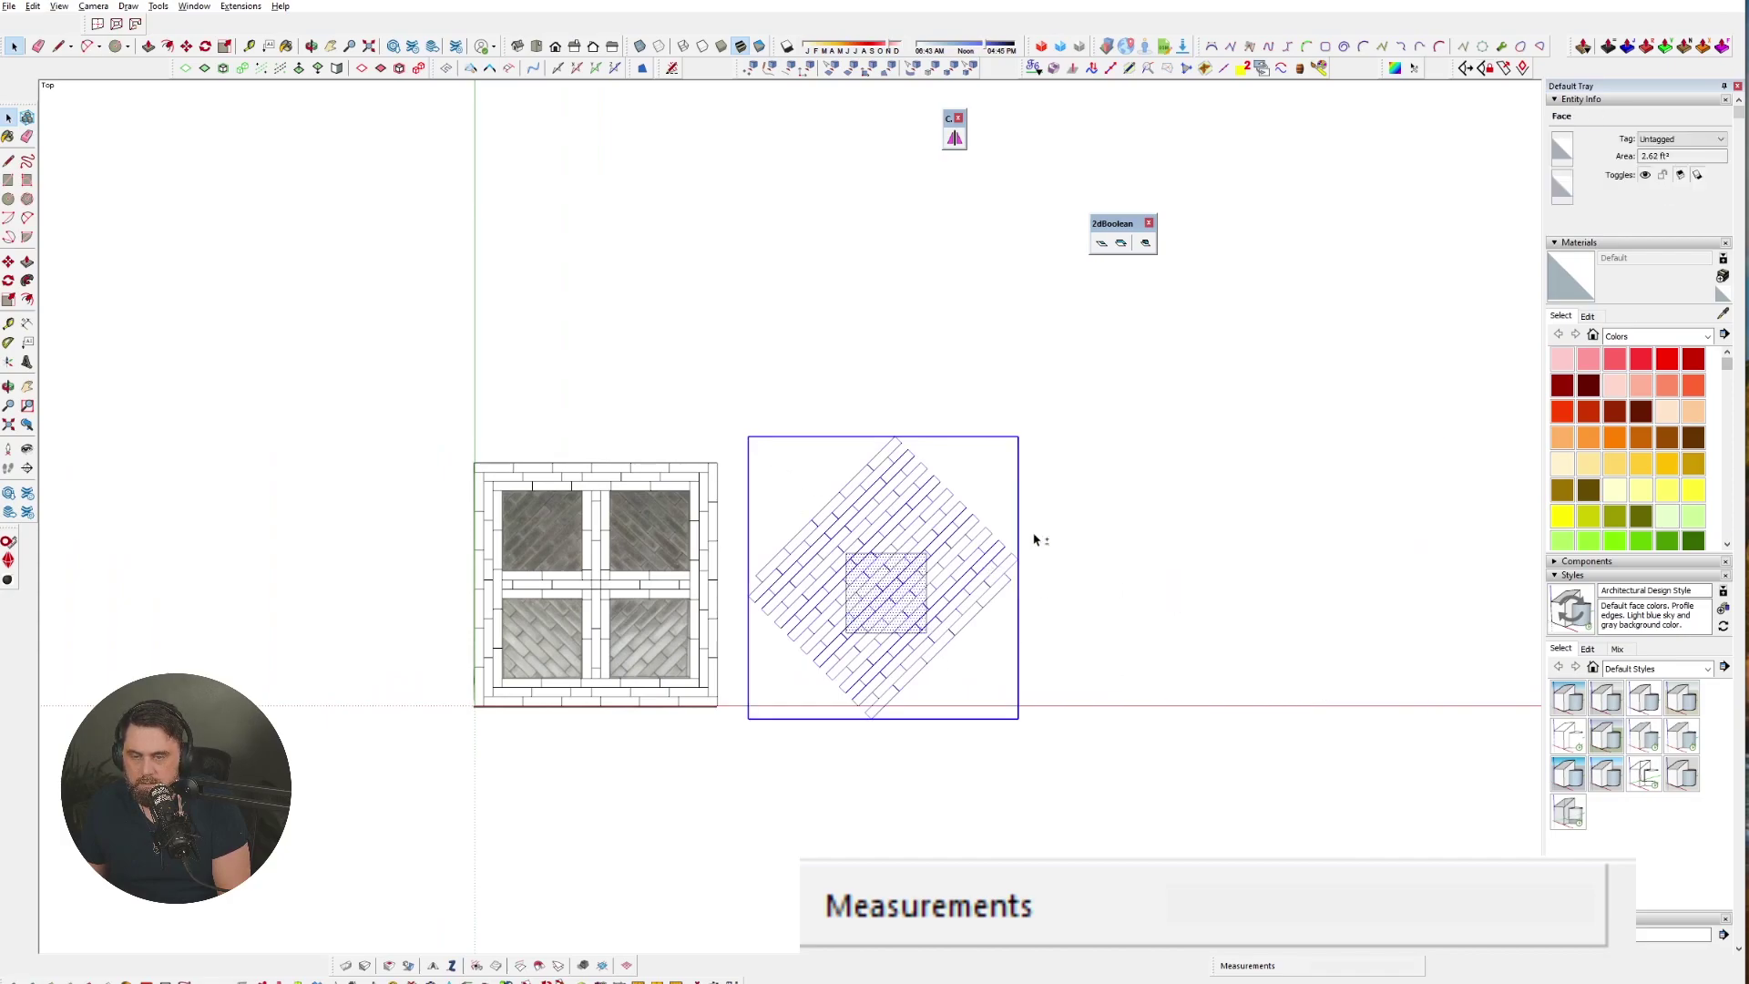
pyautogui.click(1104, 244)
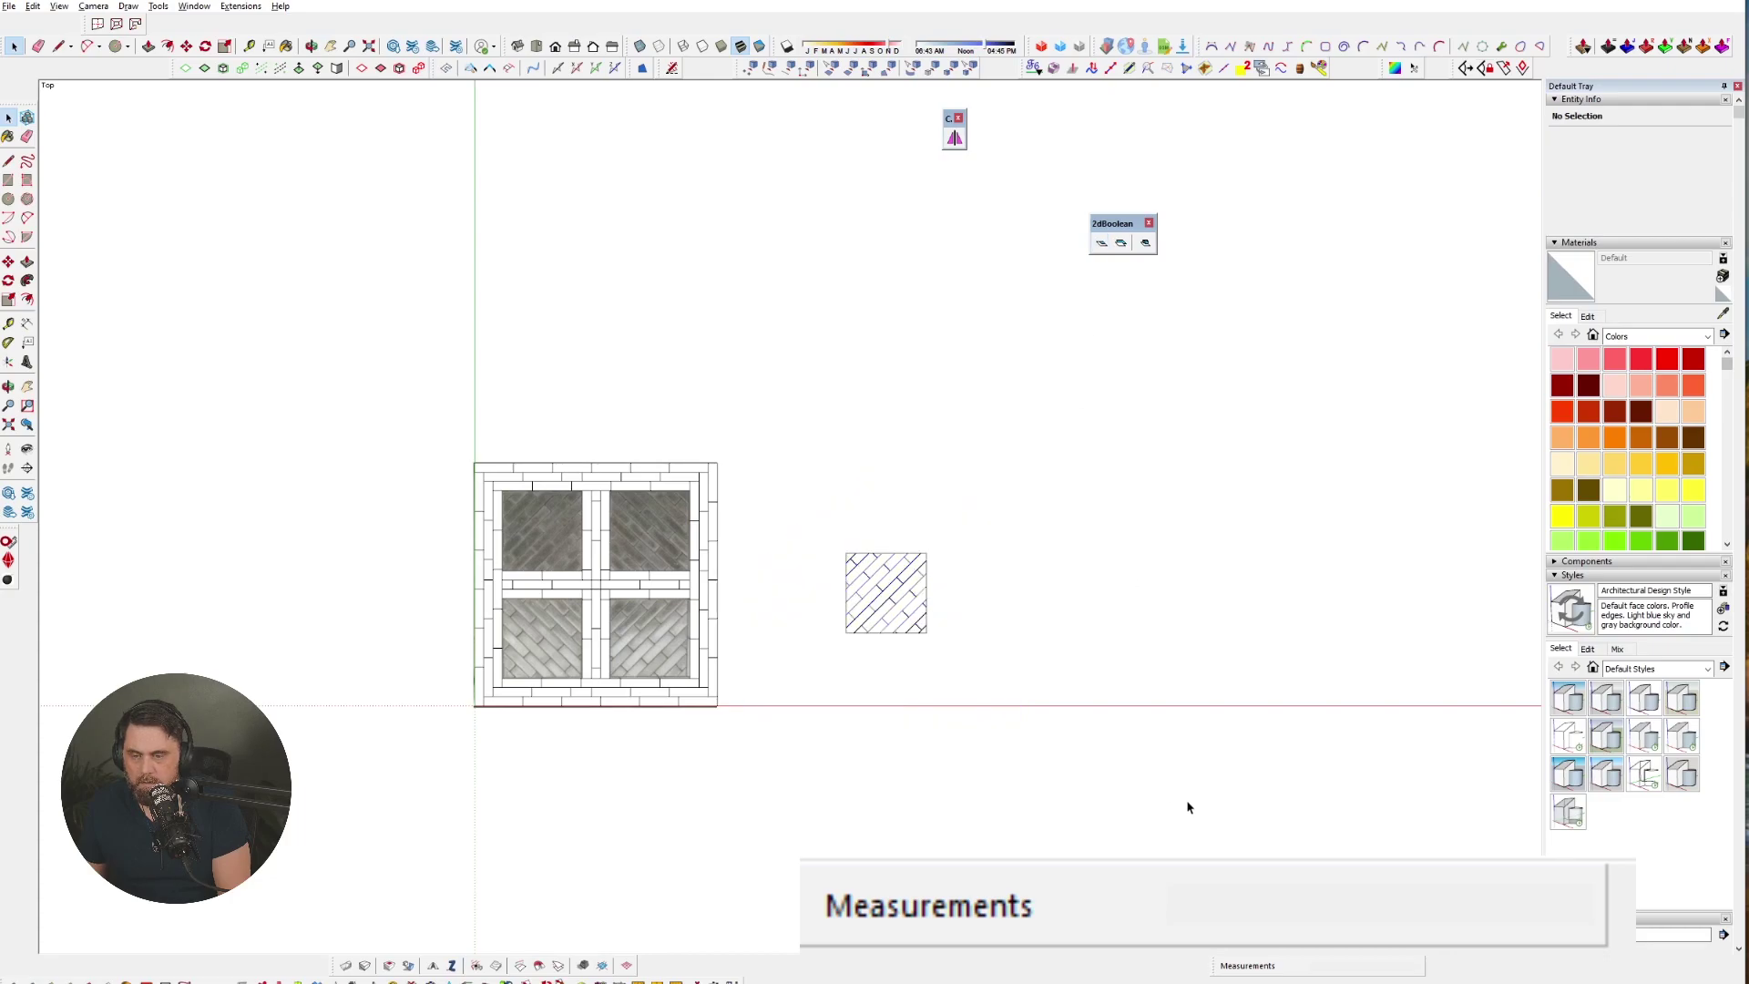
# - Open the trimmed square plank pattern for editing and select all of its faces and edges
pyautogui.moveTo(809, 495); pyautogui.dragTo(1097, 765)
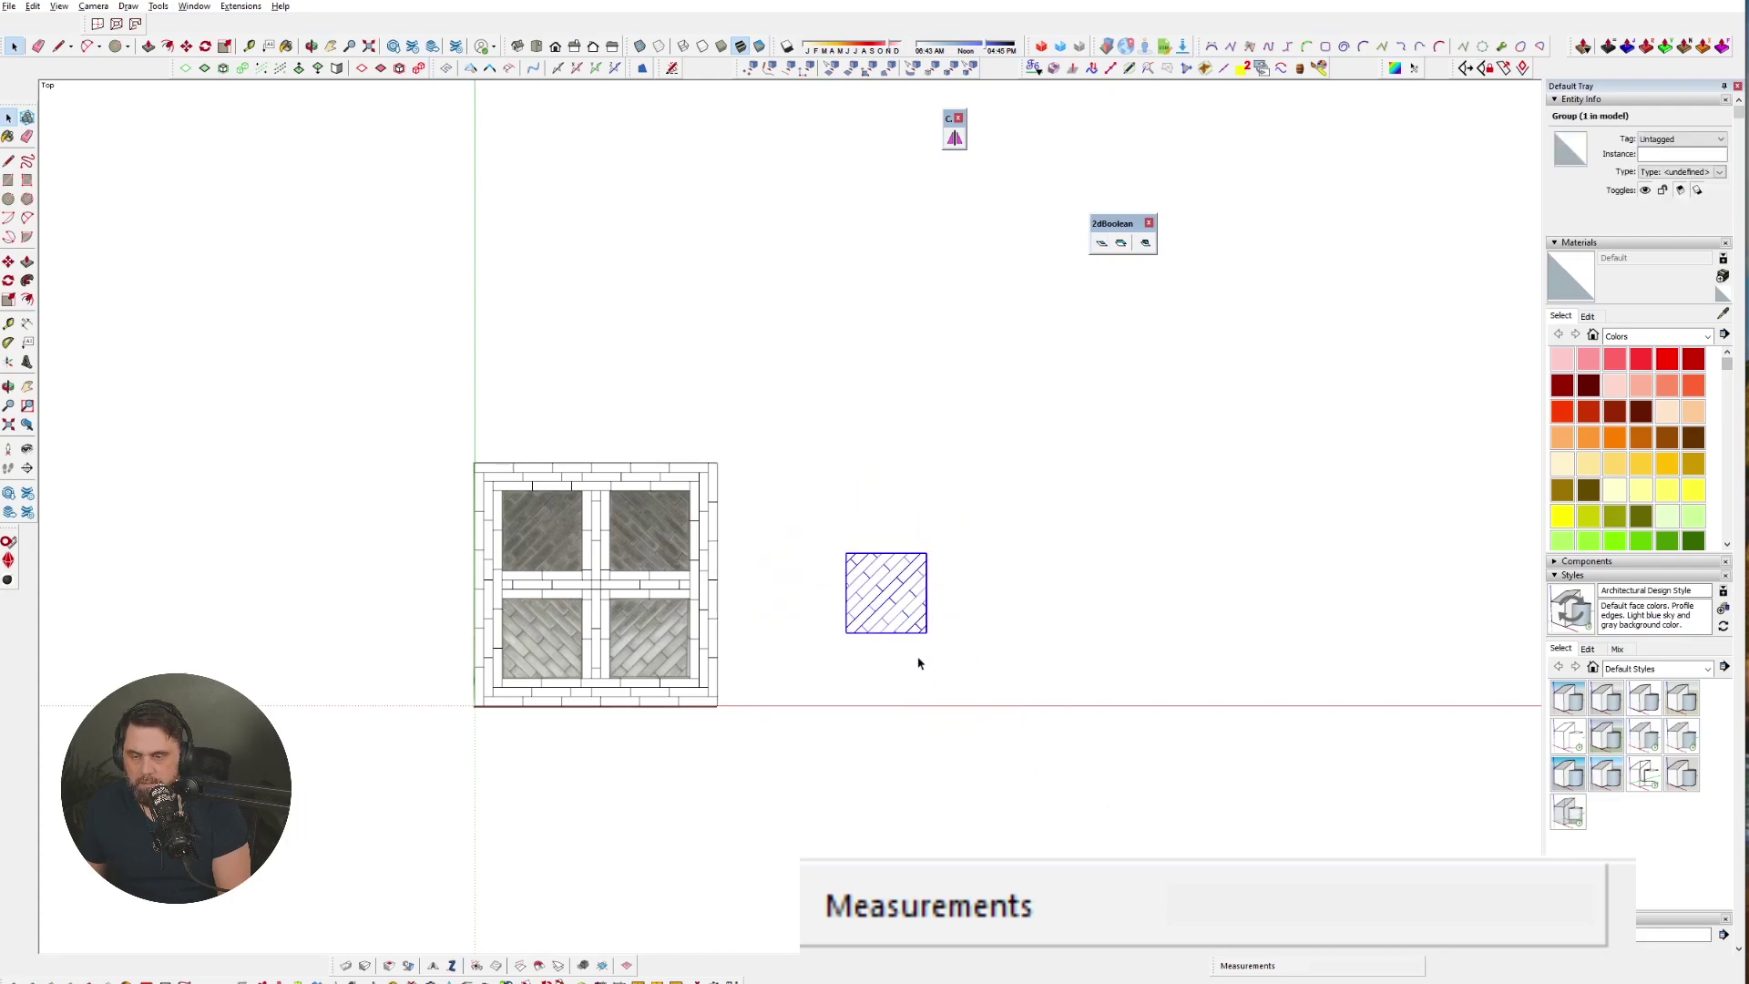
pyautogui.scroll(3, 884, 631)
pyautogui.scroll(3, 885, 631)
pyautogui.press('Delete')
pyautogui.click(949, 642)
pyautogui.doubleClick(925, 590)
pyautogui.click(967, 524)
pyautogui.click(974, 545)
pyautogui.moveTo(999, 621); pyautogui.dragTo(859, 710, button='middle')
pyautogui.click(753, 484)
pyautogui.click(966, 517)
pyautogui.moveTo(465, 304); pyautogui.dragTo(1294, 802)
pyautogui.moveTo(1093, 711)
pyautogui.mouseDown(button='middle')
pyautogui.moveTo(1095, 780)
pyautogui.moveTo(1082, 750)
pyautogui.mouseUp(button='middle')
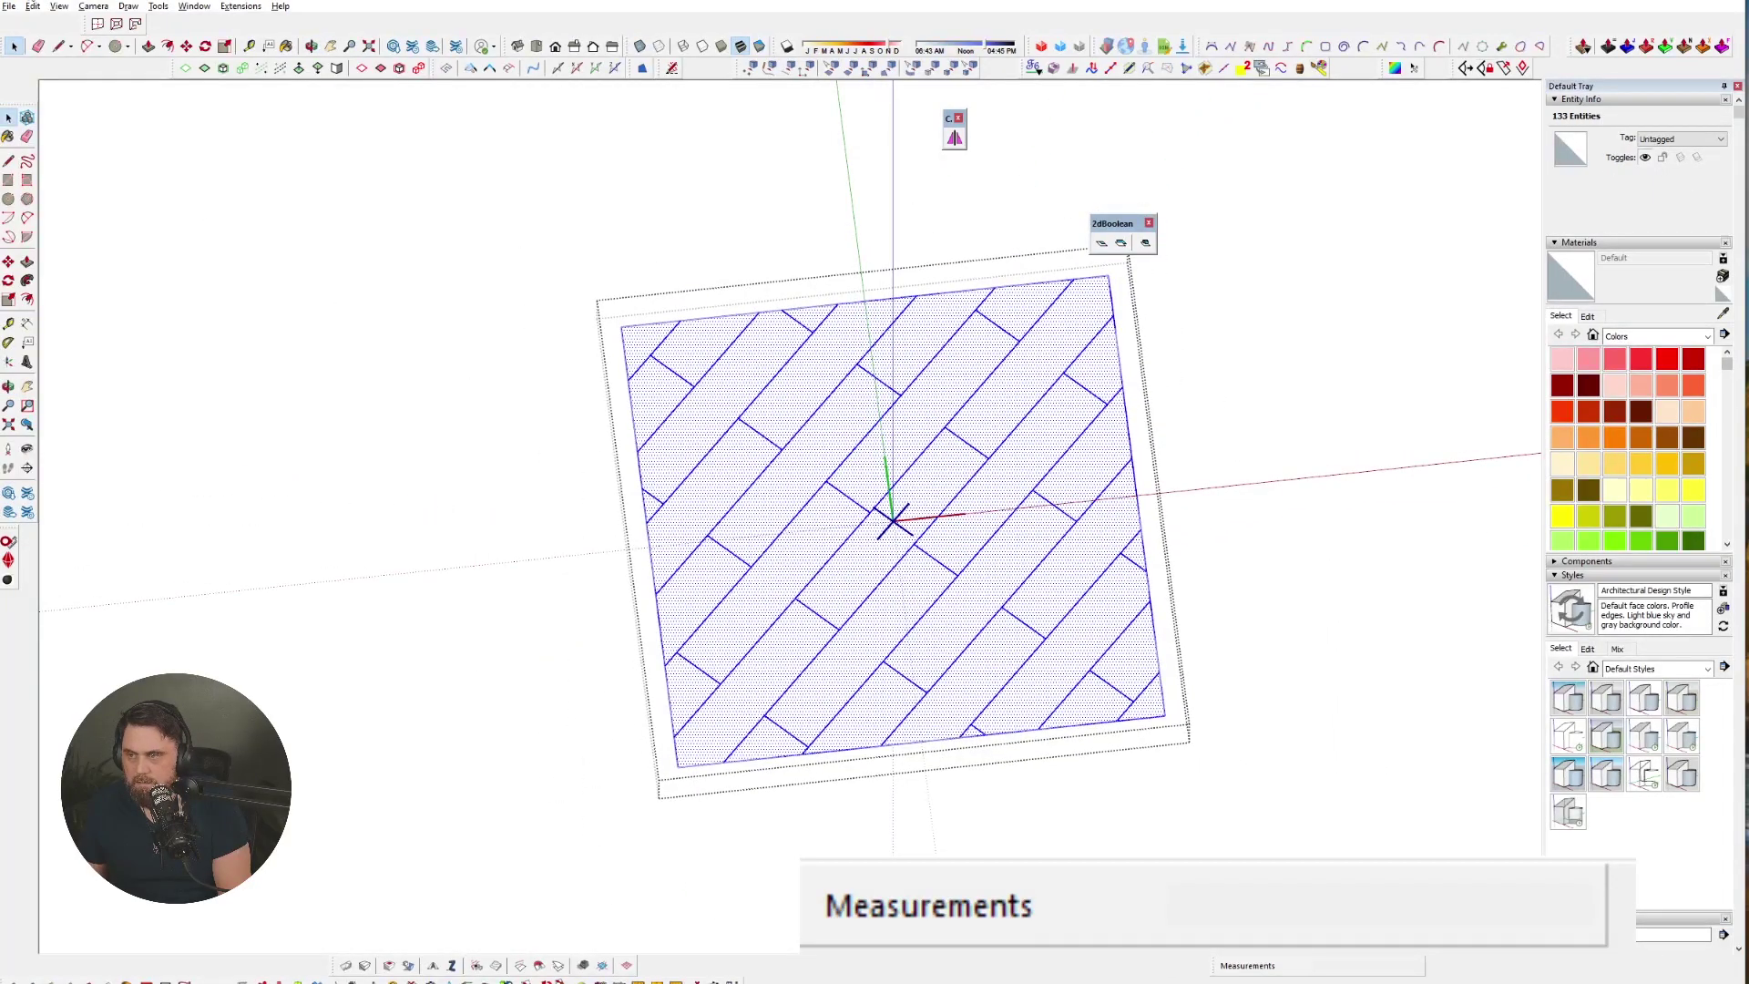
# - Return to the standard Top view and move the trimmed plank component corner to corner onto the frame's lower-right panel
pyautogui.click(55, 7)
pyautogui.moveTo(87, 10)
pyautogui.moveTo(221, 61)
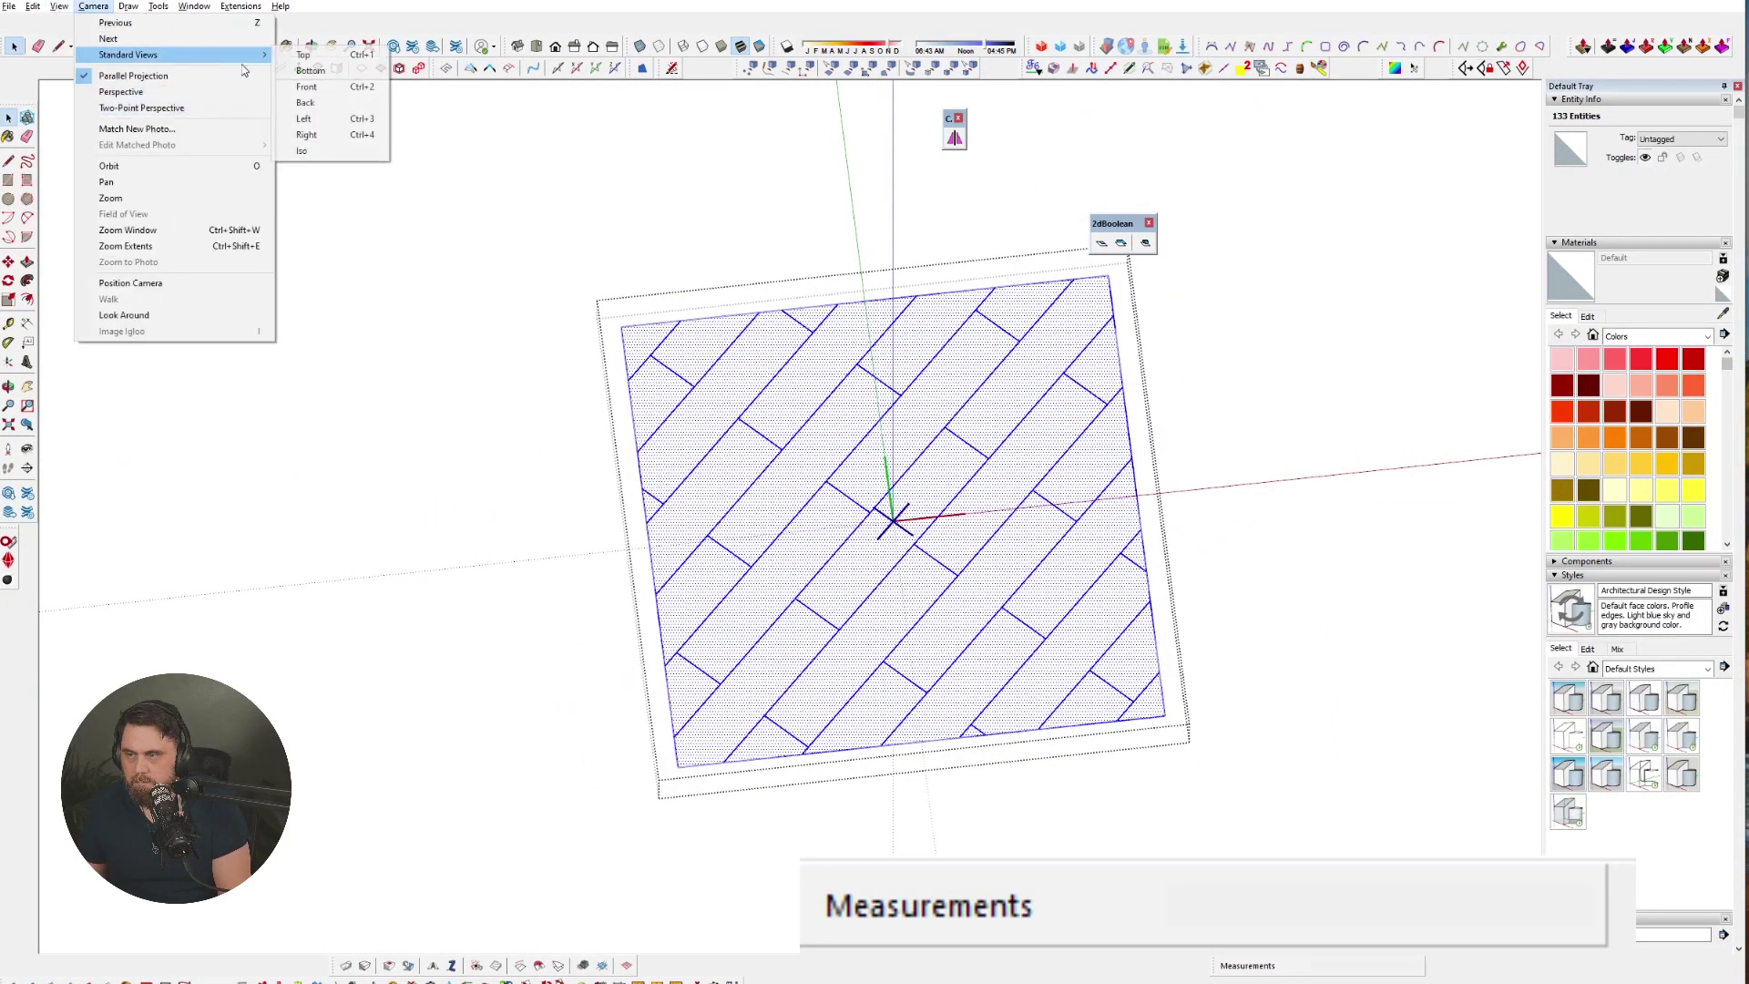
pyautogui.click(303, 54)
pyautogui.scroll(-5, 1106, 477)
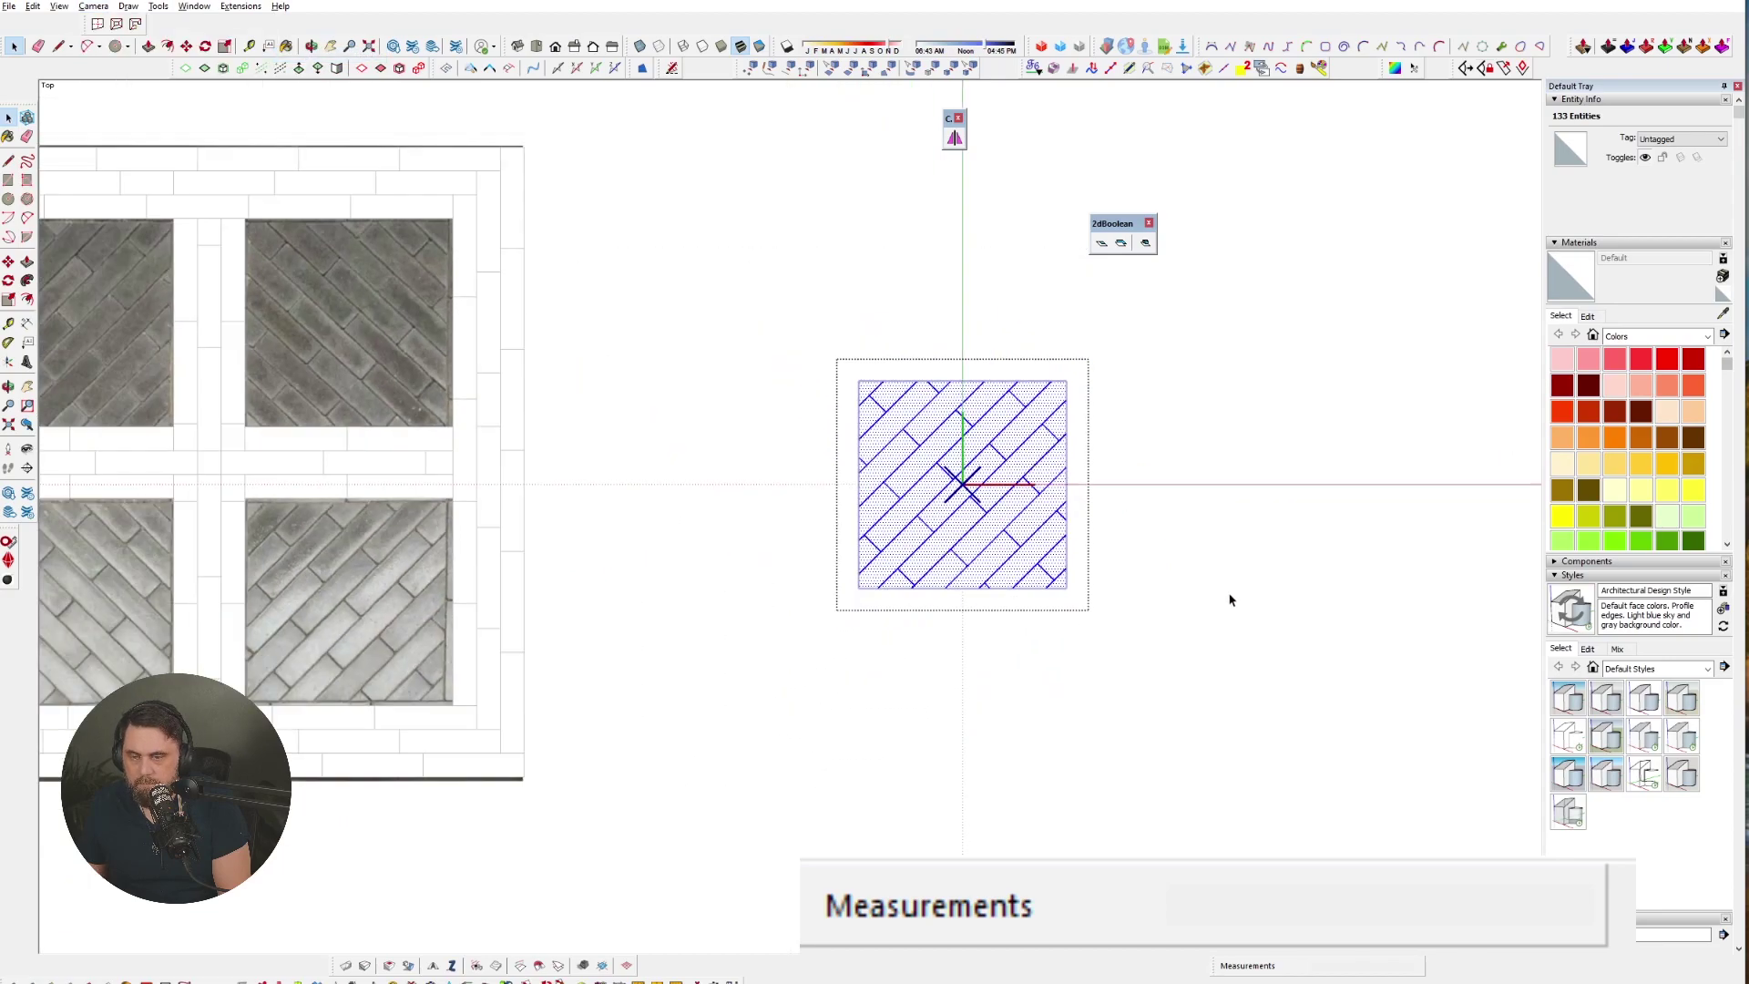
pyautogui.scroll(-3, 1275, 611)
pyautogui.click(1112, 574)
pyautogui.press('m')
pyautogui.scroll(4, 1128, 504)
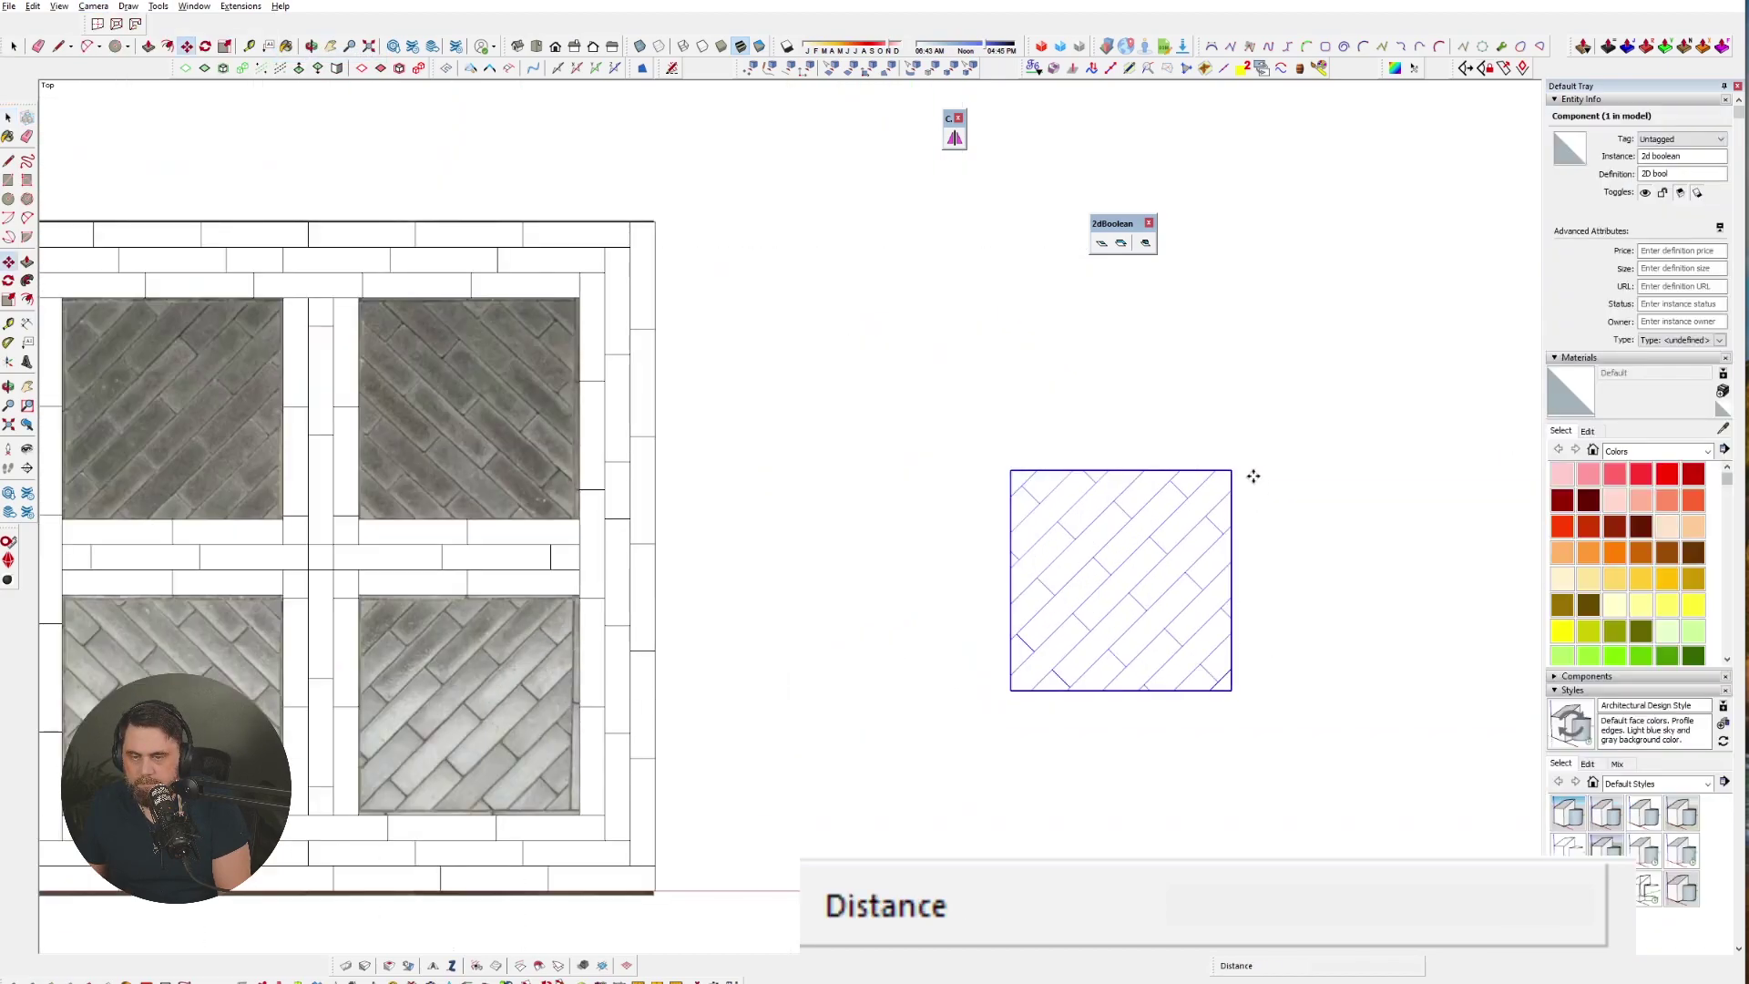
pyautogui.click(1235, 471)
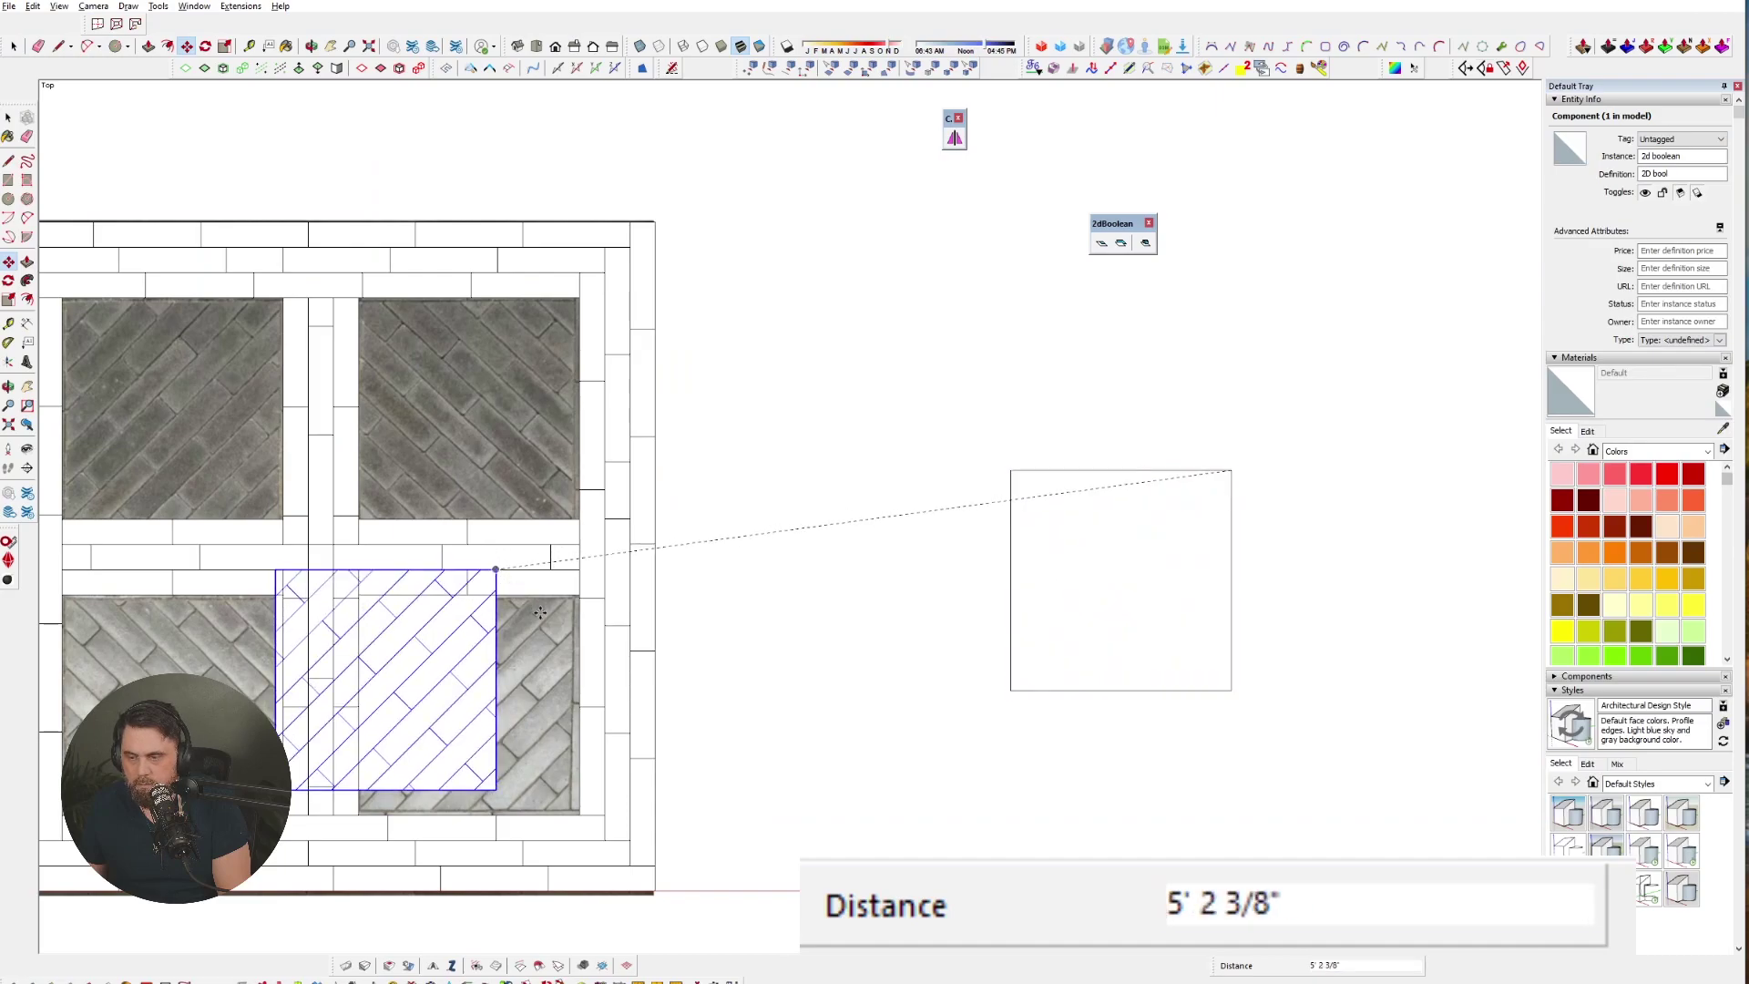
pyautogui.click(582, 593)
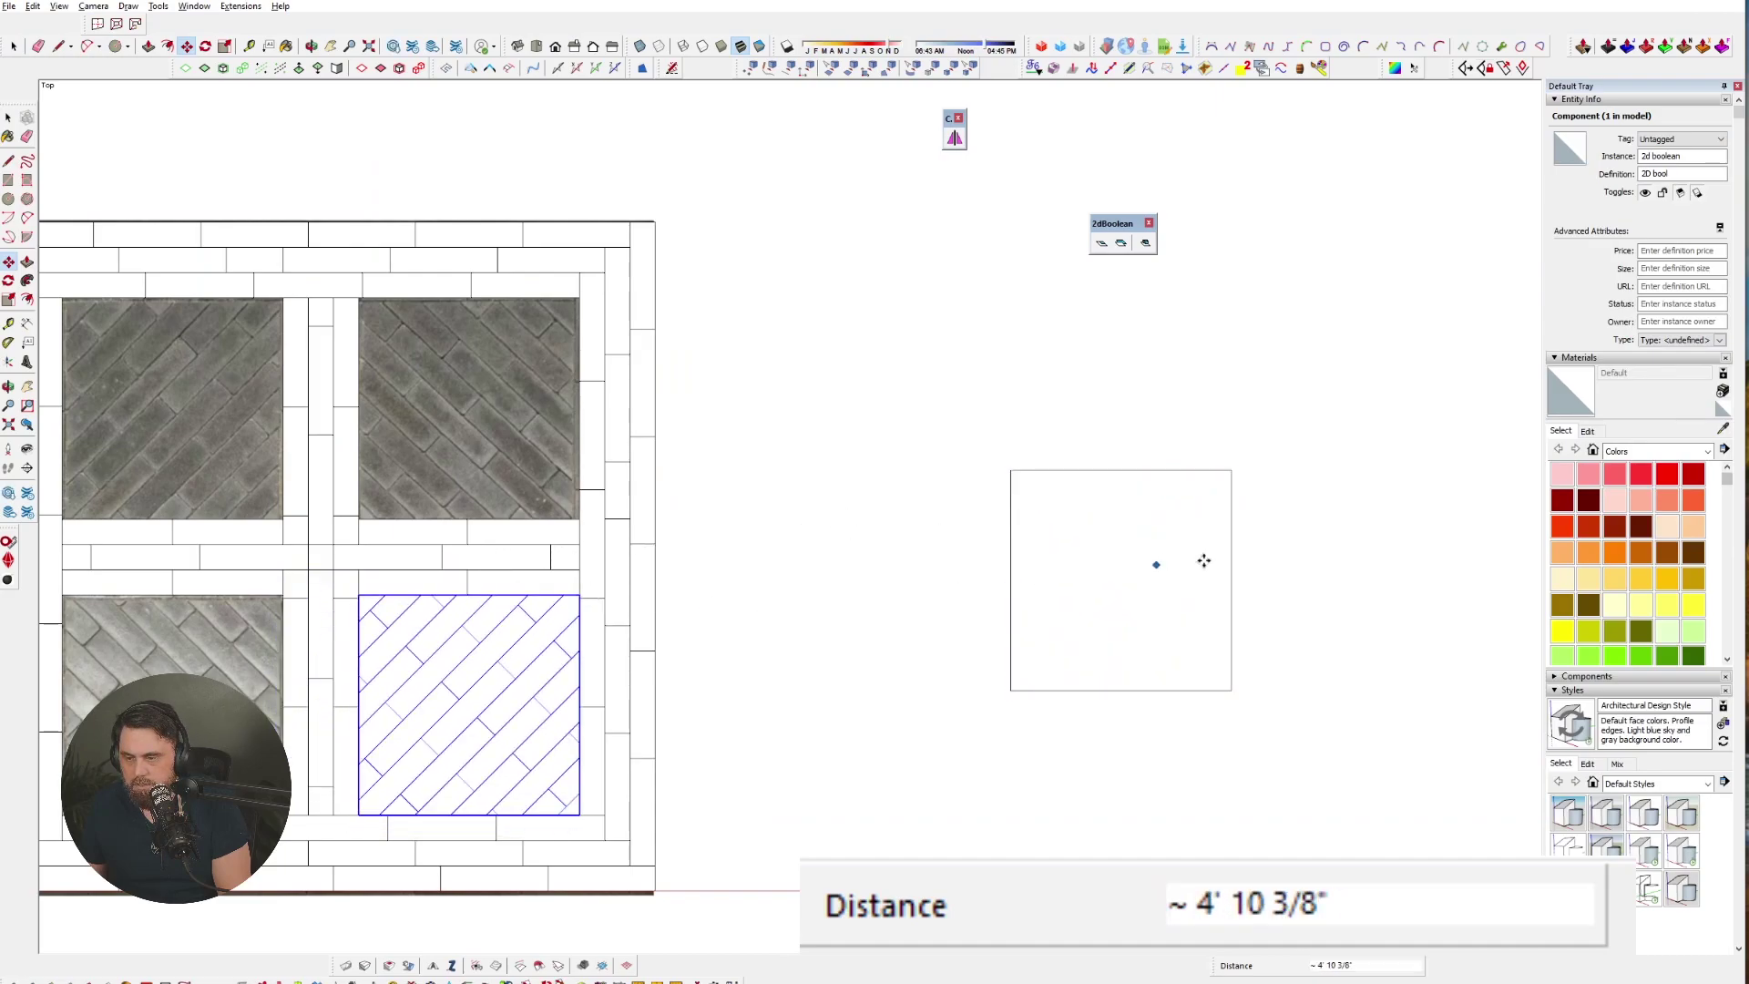
pyautogui.scroll(-2, 1336, 565)
pyautogui.scroll(3, 547, 708)
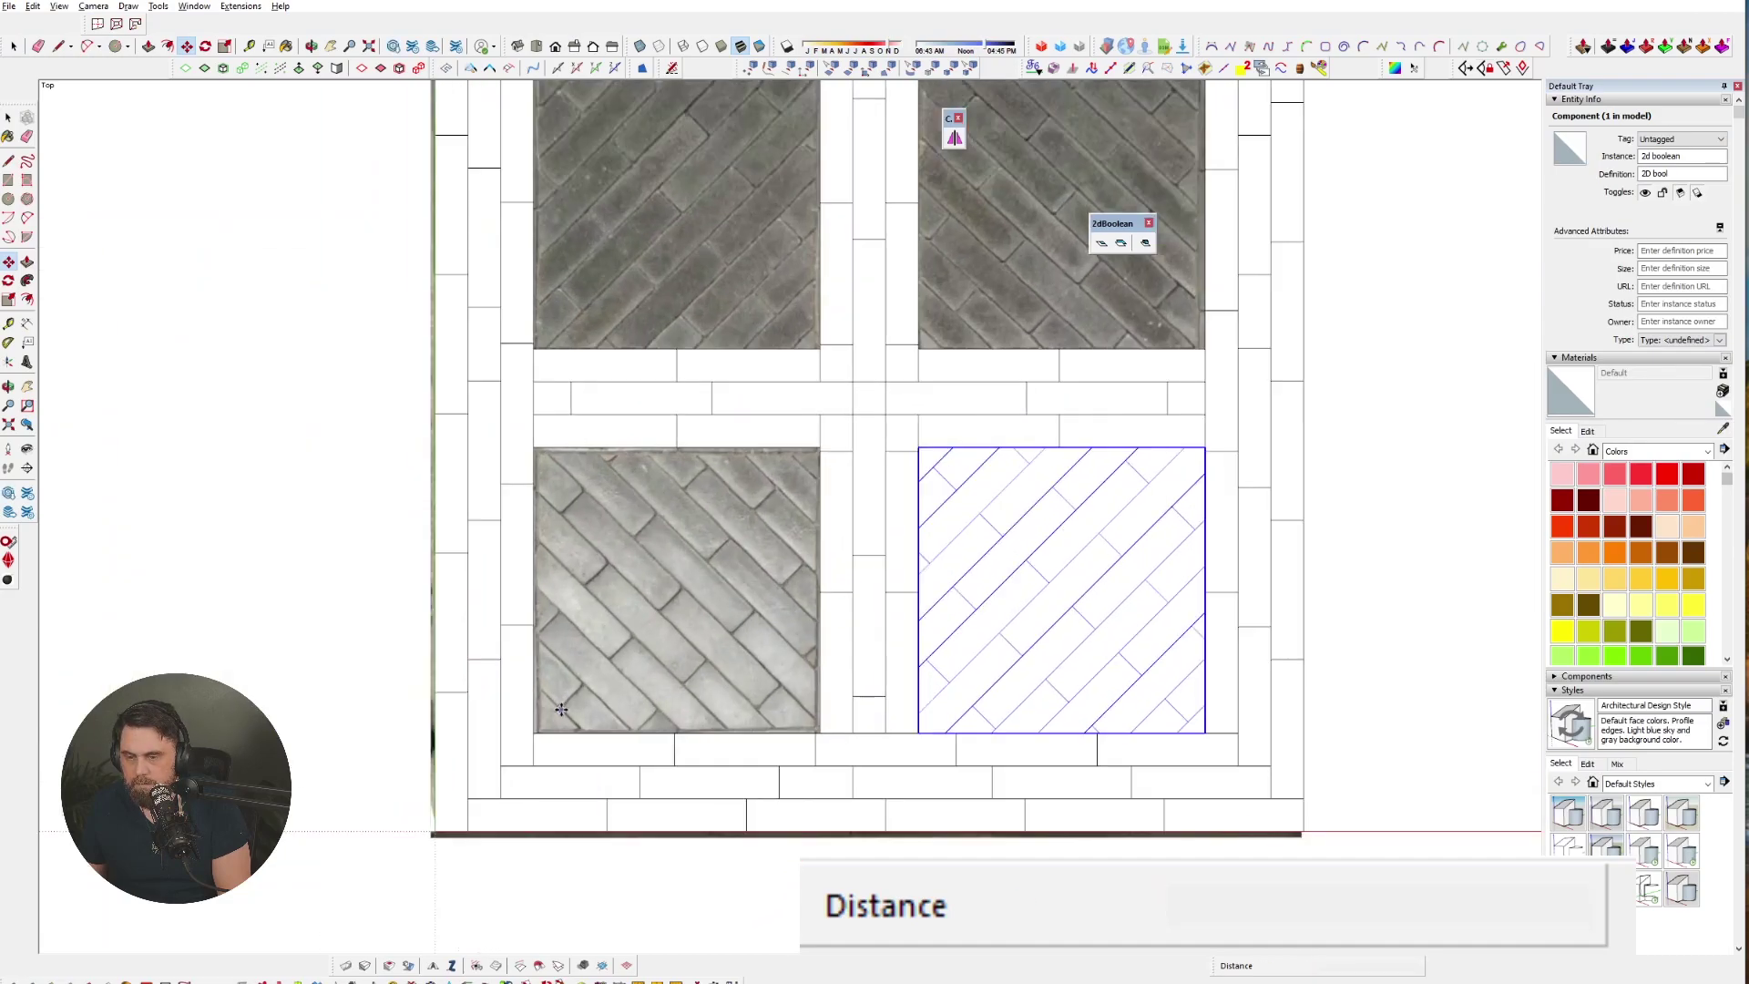
pyautogui.scroll(5, 941, 492)
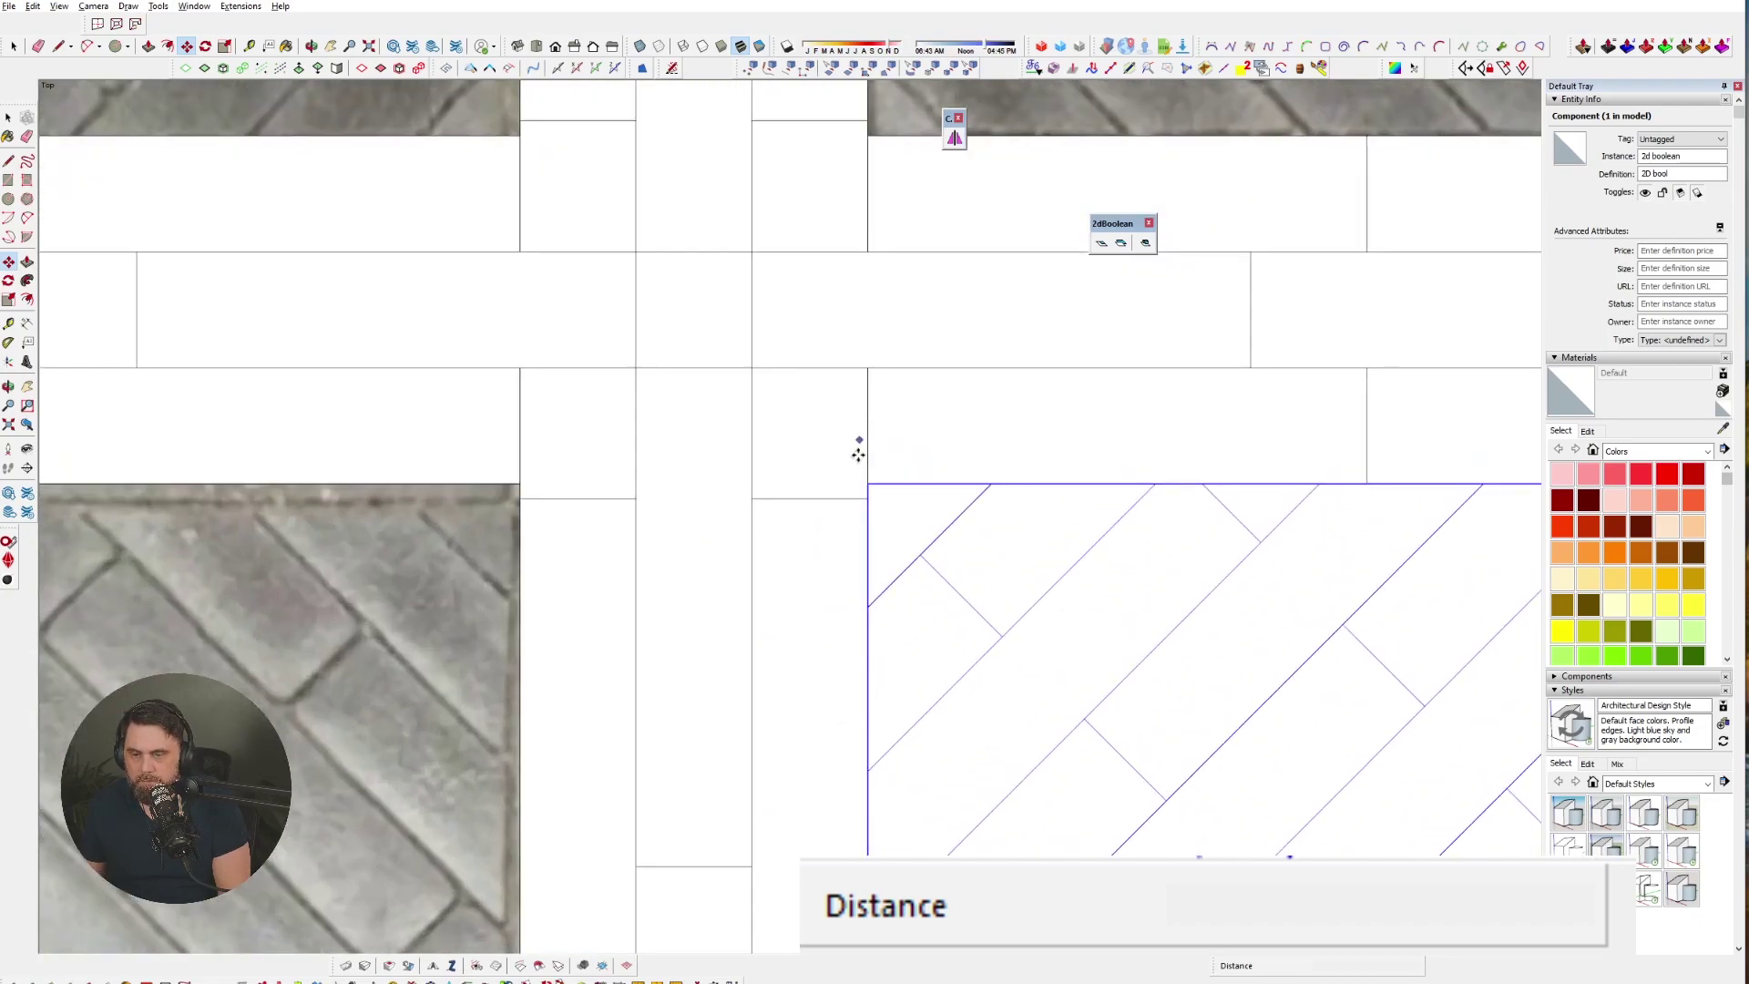
pyautogui.scroll(-3, 565, 519)
pyautogui.scroll(-3, 573, 533)
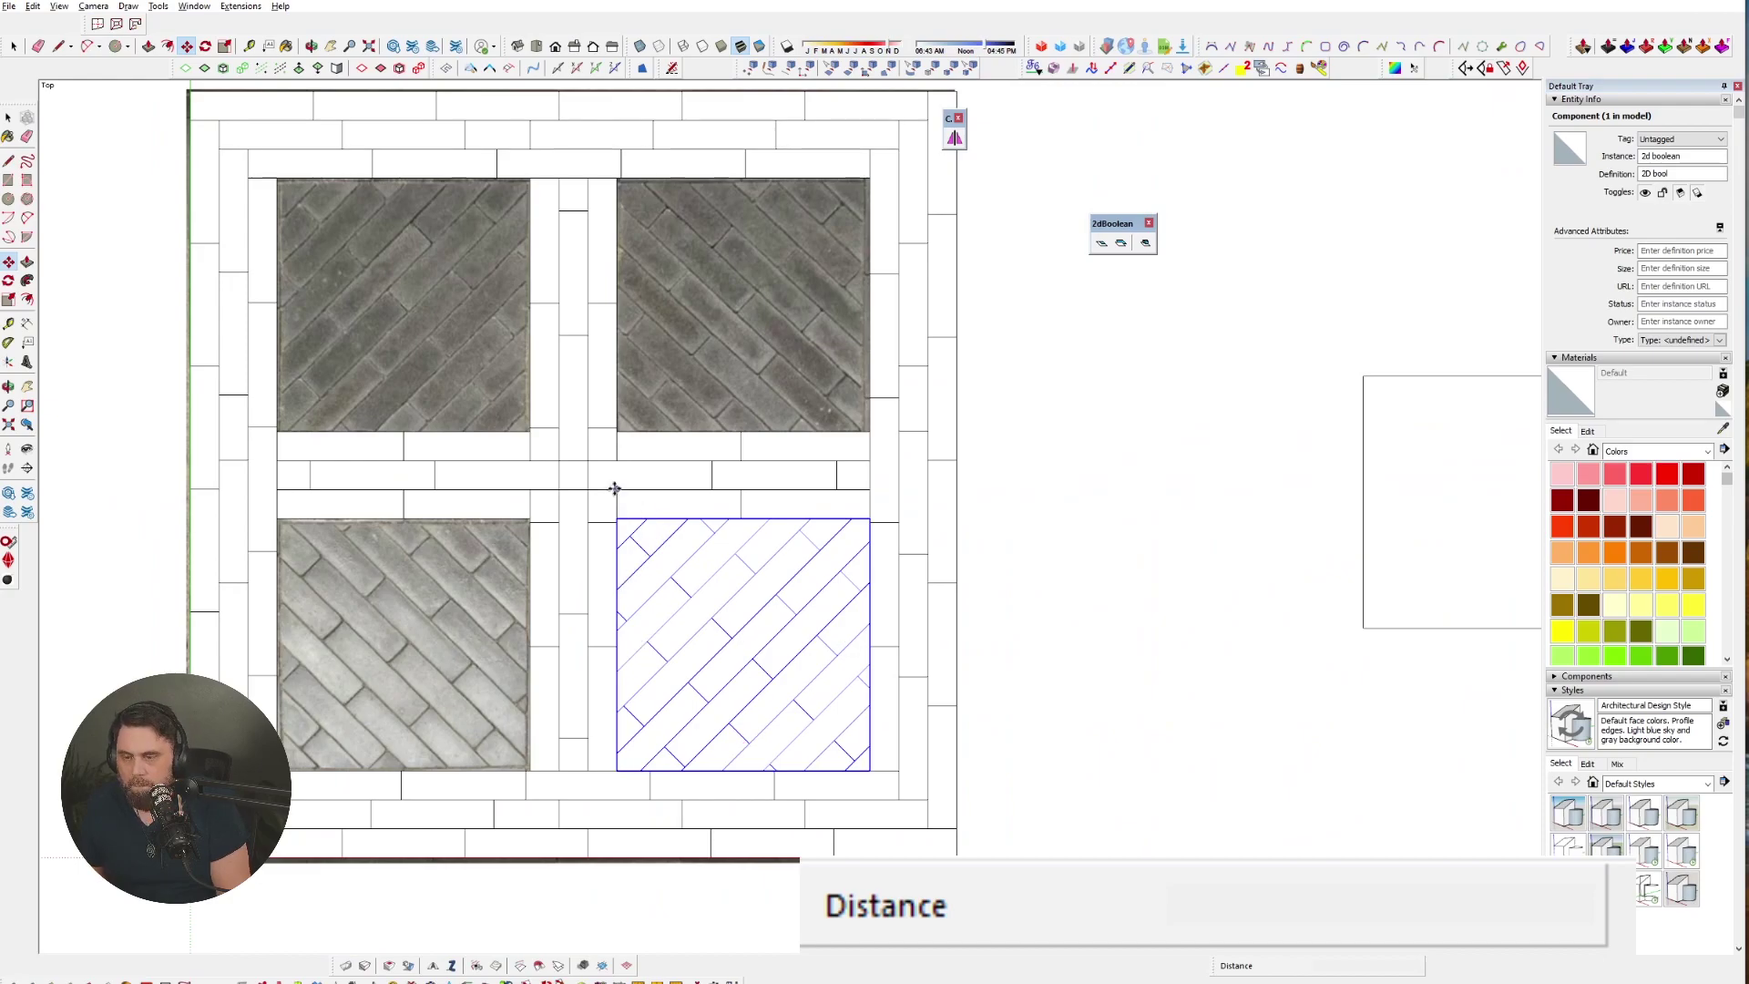
pyautogui.click(954, 139)
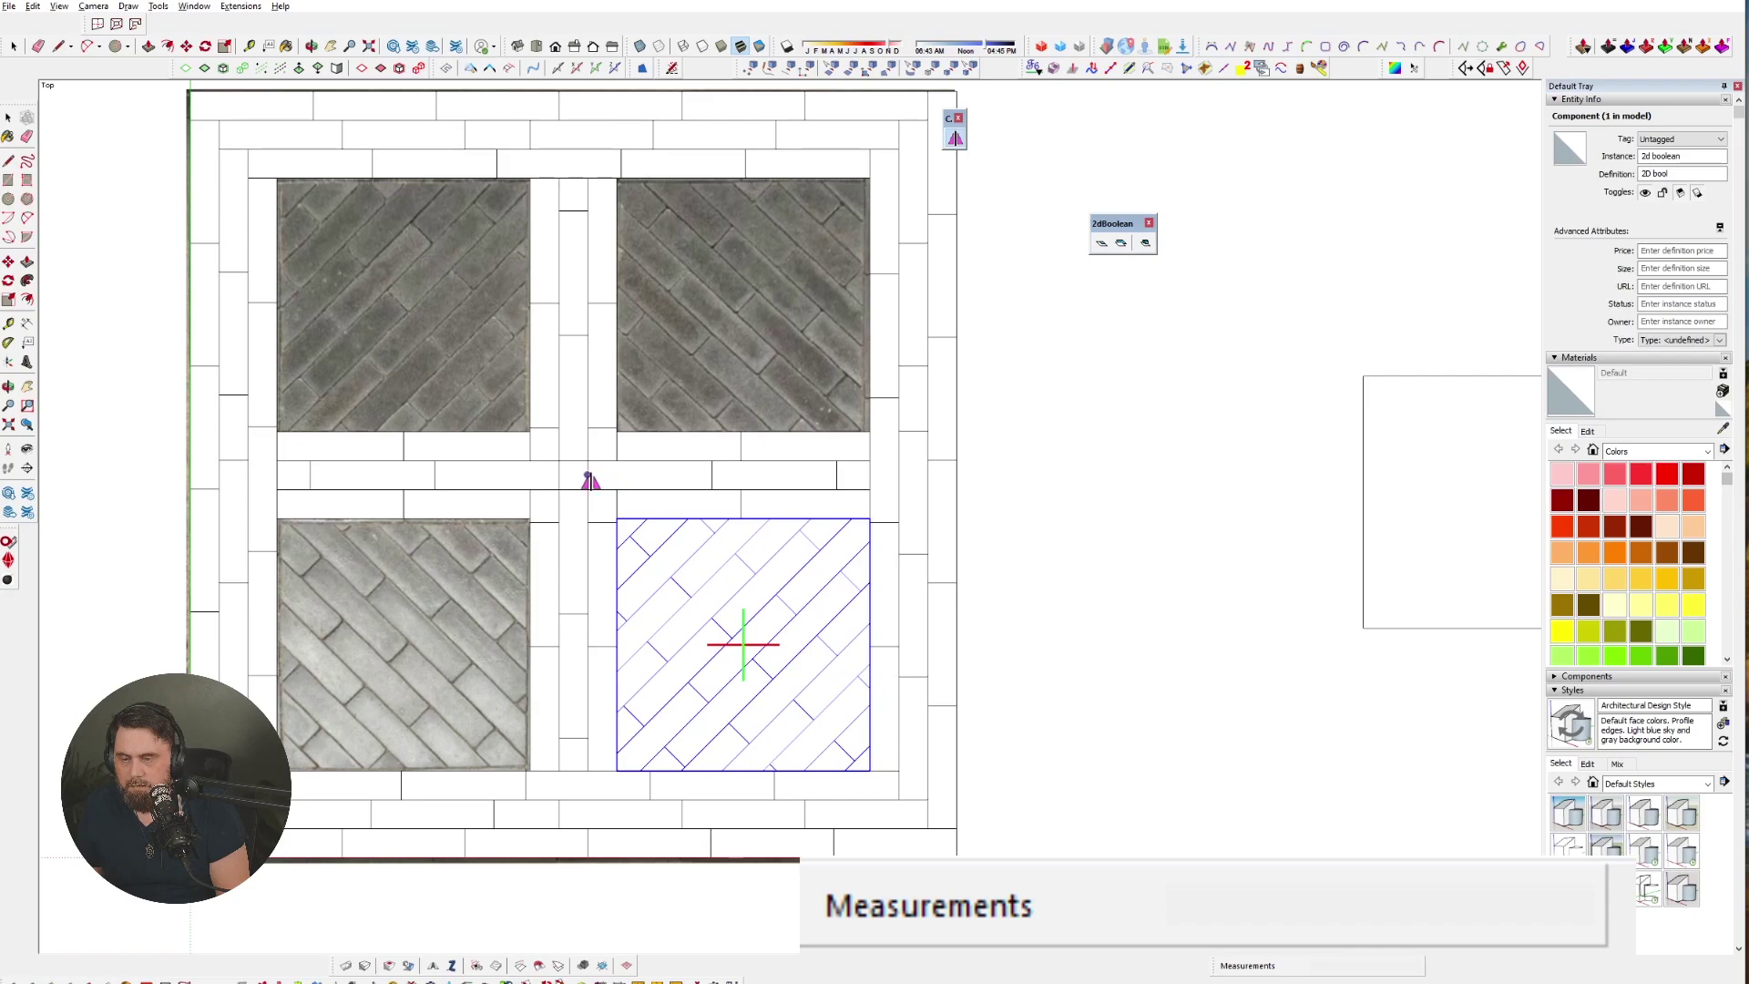
pyautogui.scroll(-1, 590, 480)
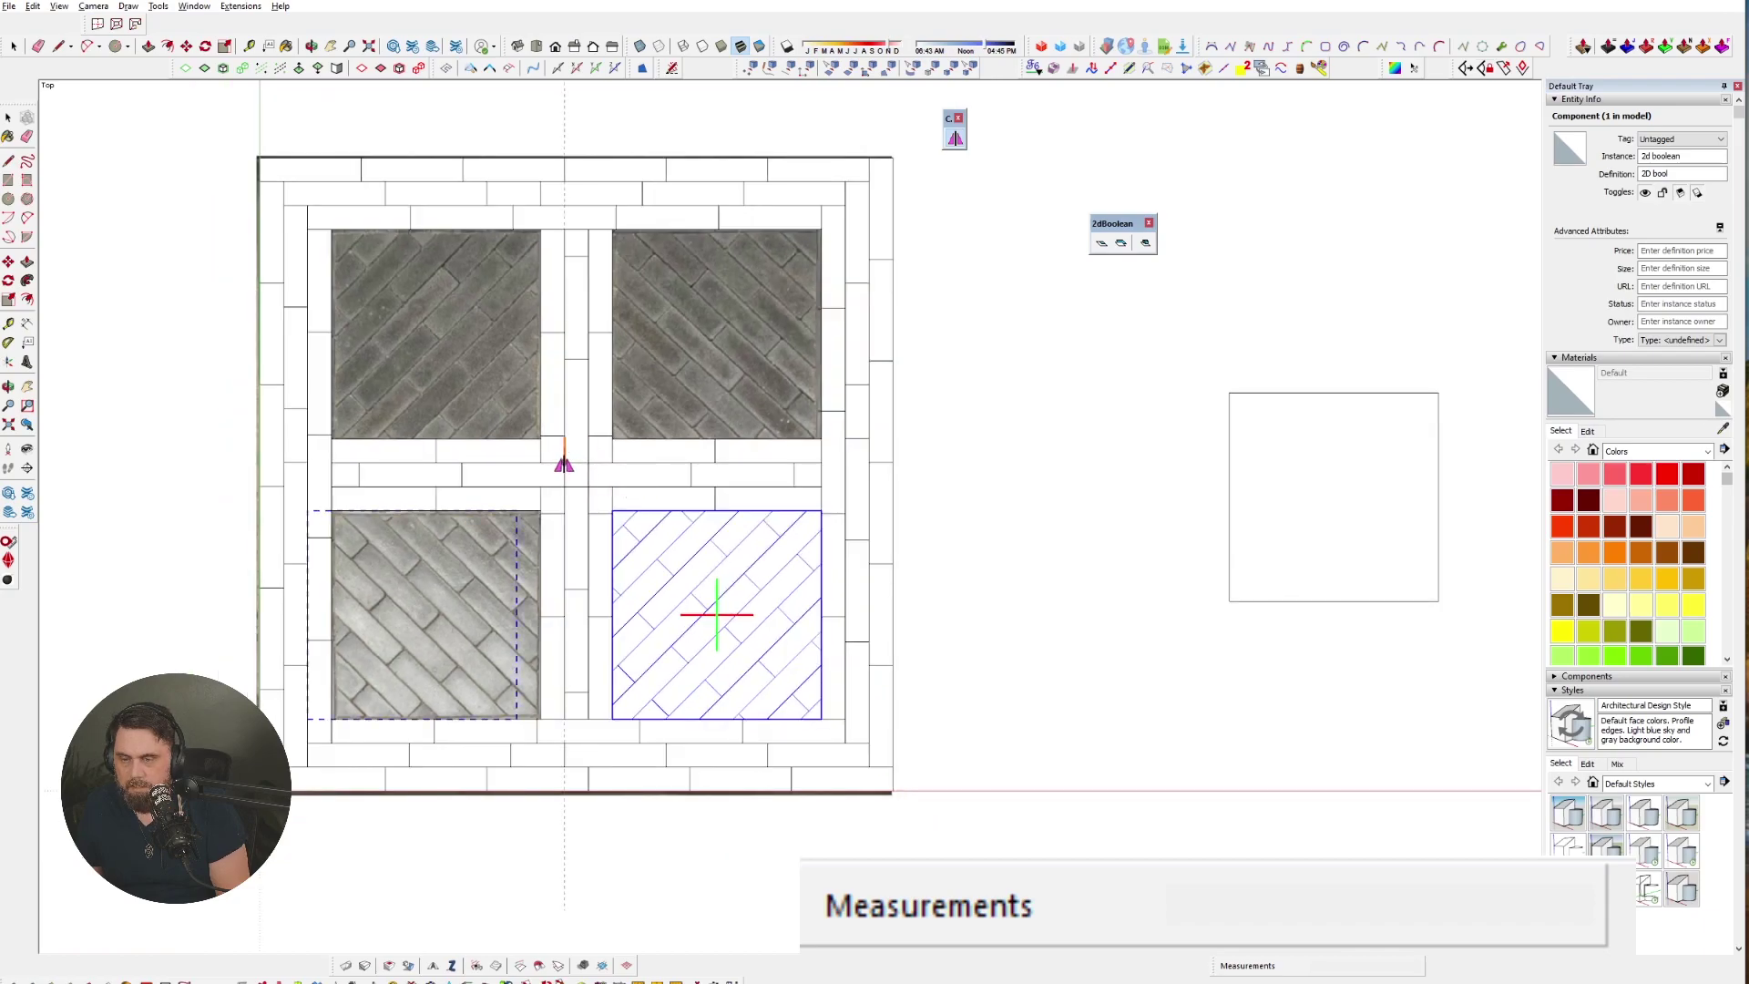
# - Draw a vertical helper line about 4' 10 7/8" long beside the frame, spanning its full height, with a short horizontal line from its midpoint
pyautogui.press('l')
pyautogui.click(894, 791)
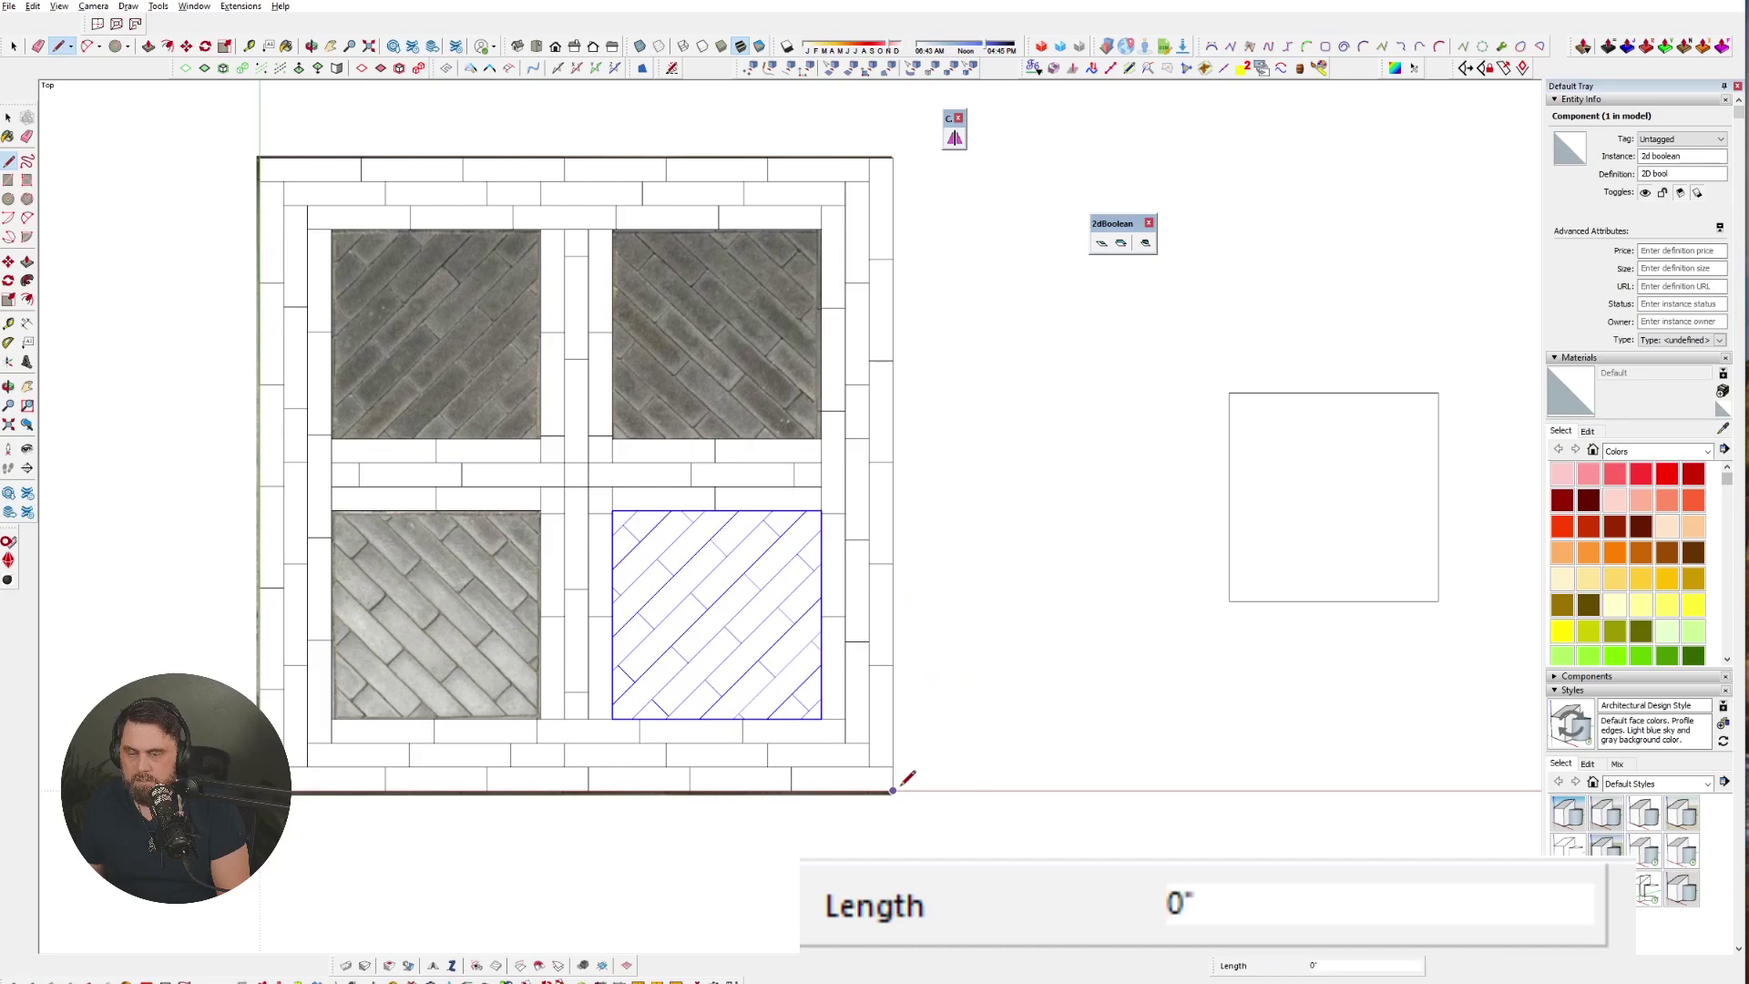
pyautogui.scroll(-1, 899, 784)
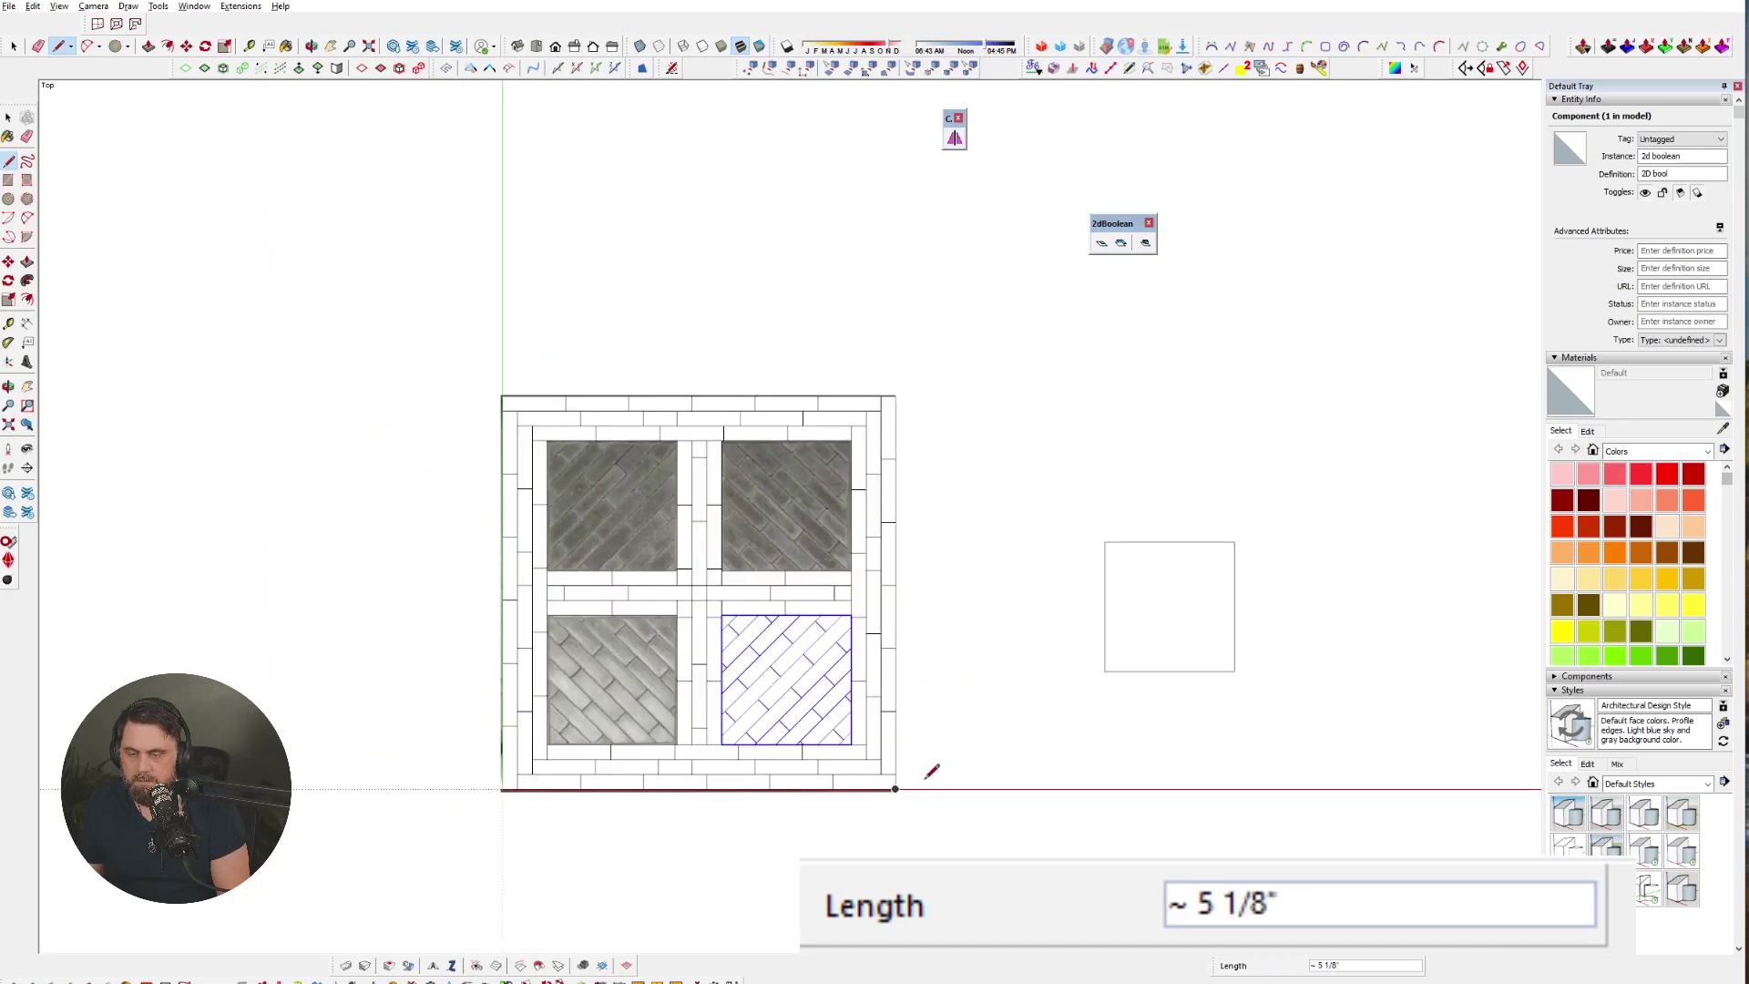
pyautogui.click(985, 789)
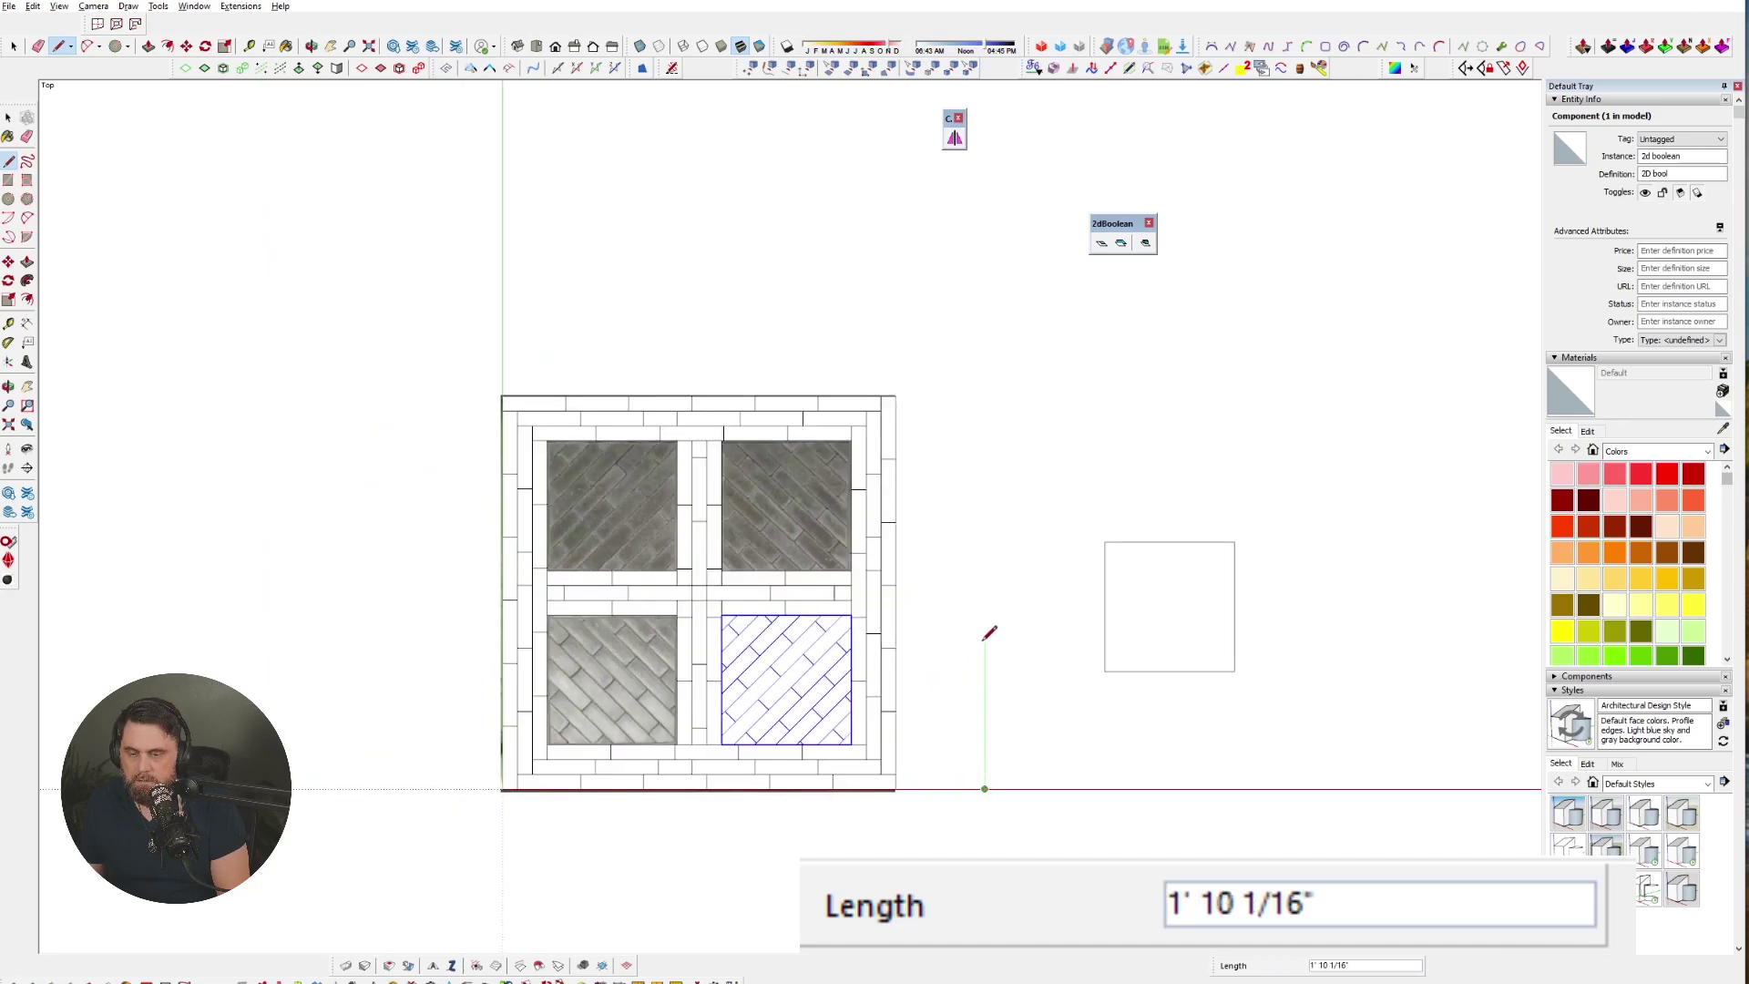
pyautogui.scroll(5, 898, 392)
pyautogui.click(890, 372)
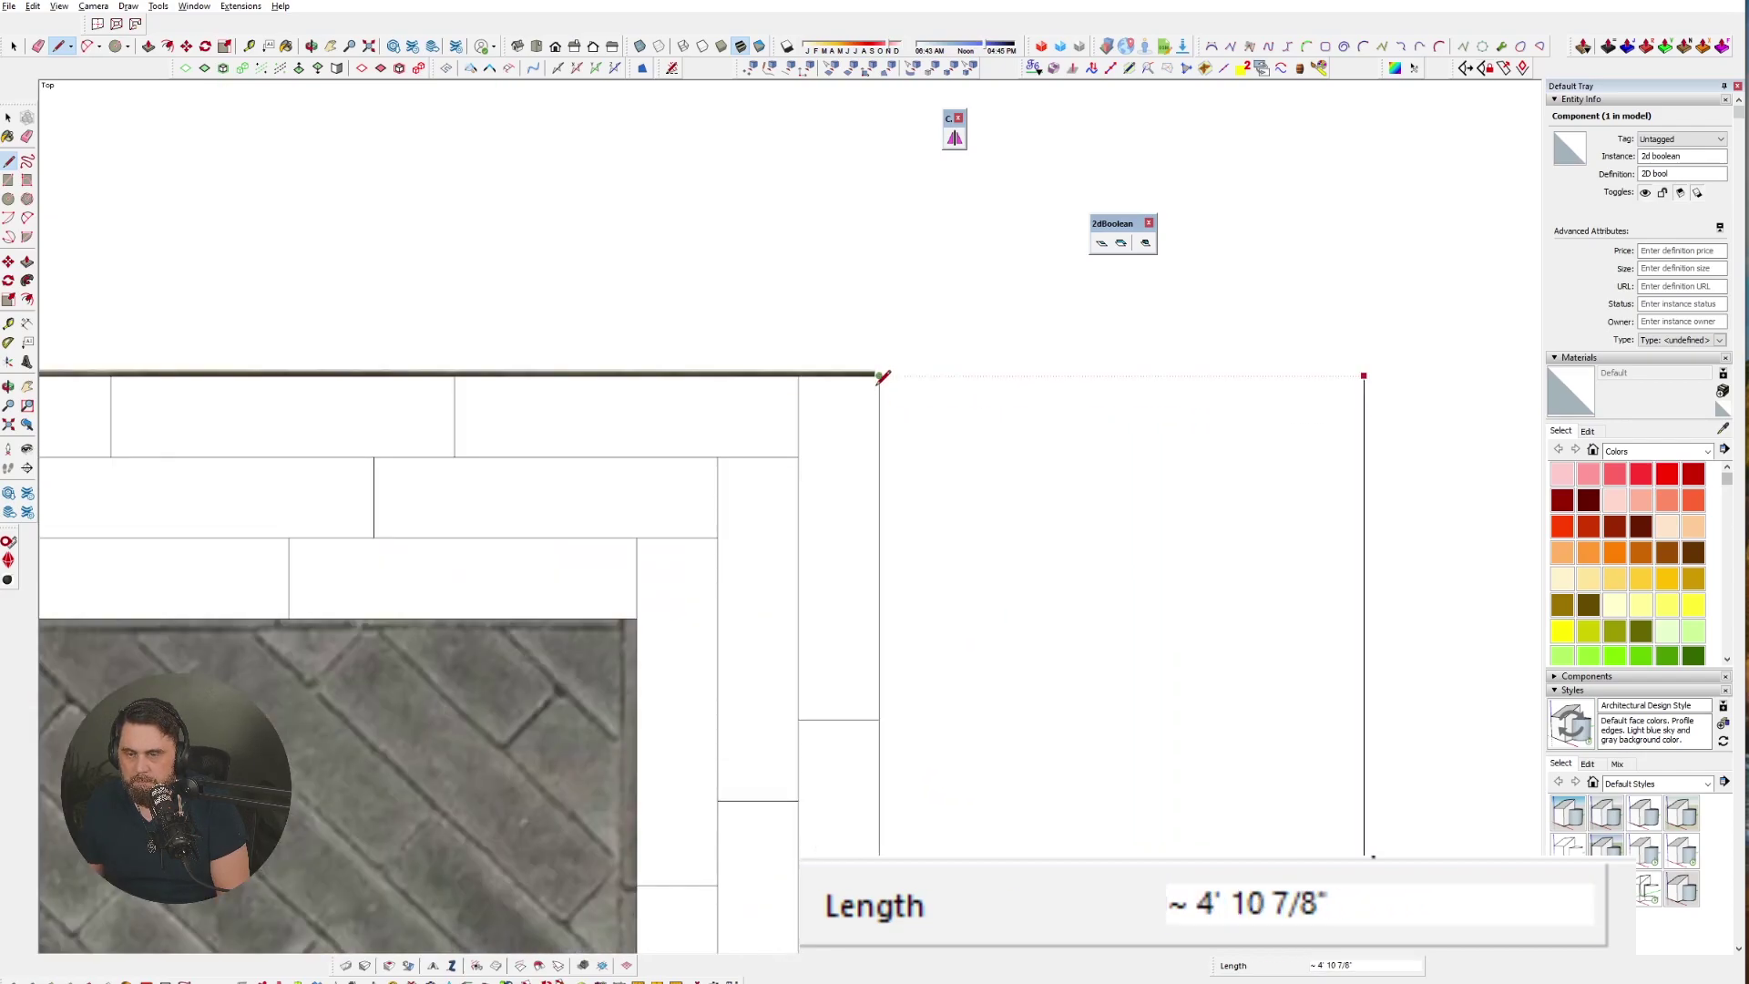
pyautogui.scroll(-5, 890, 374)
pyautogui.click(841, 353)
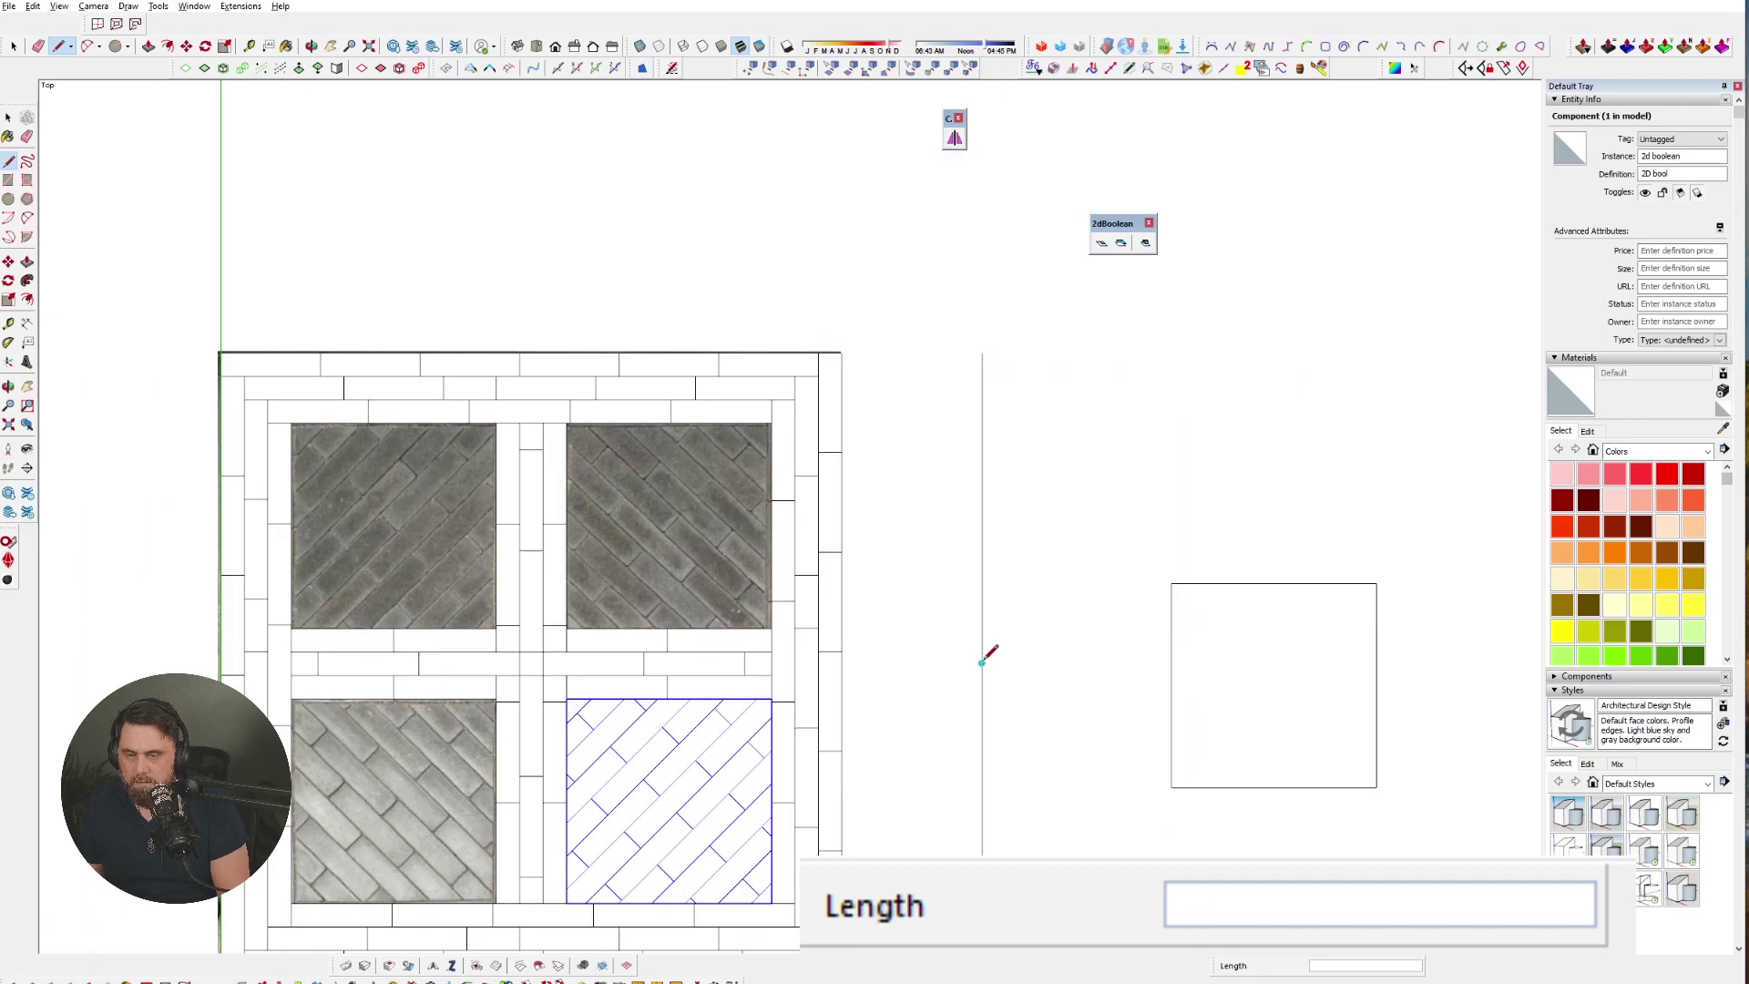
pyautogui.click(982, 663)
pyautogui.click(1041, 664)
pyautogui.press('space')
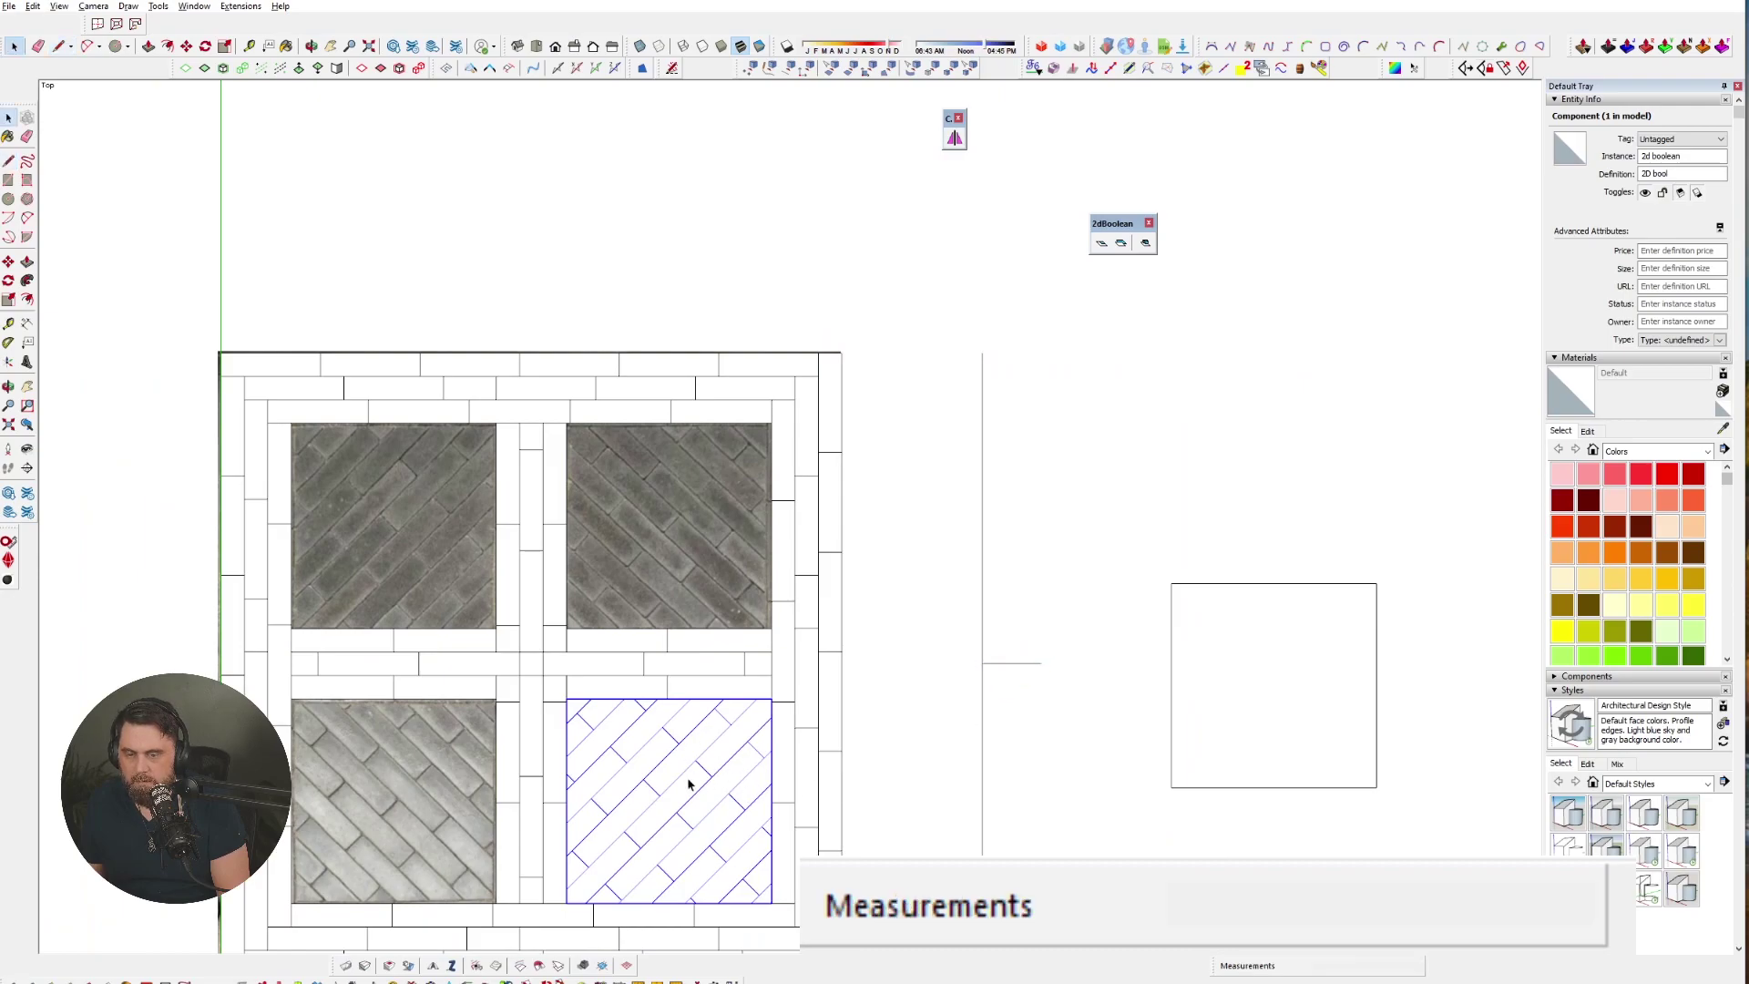
# - Mirror a copy of the plank component across the horizontal axis at the helper line's midpoint, onto the frame's upper-right panel
pyautogui.click(955, 139)
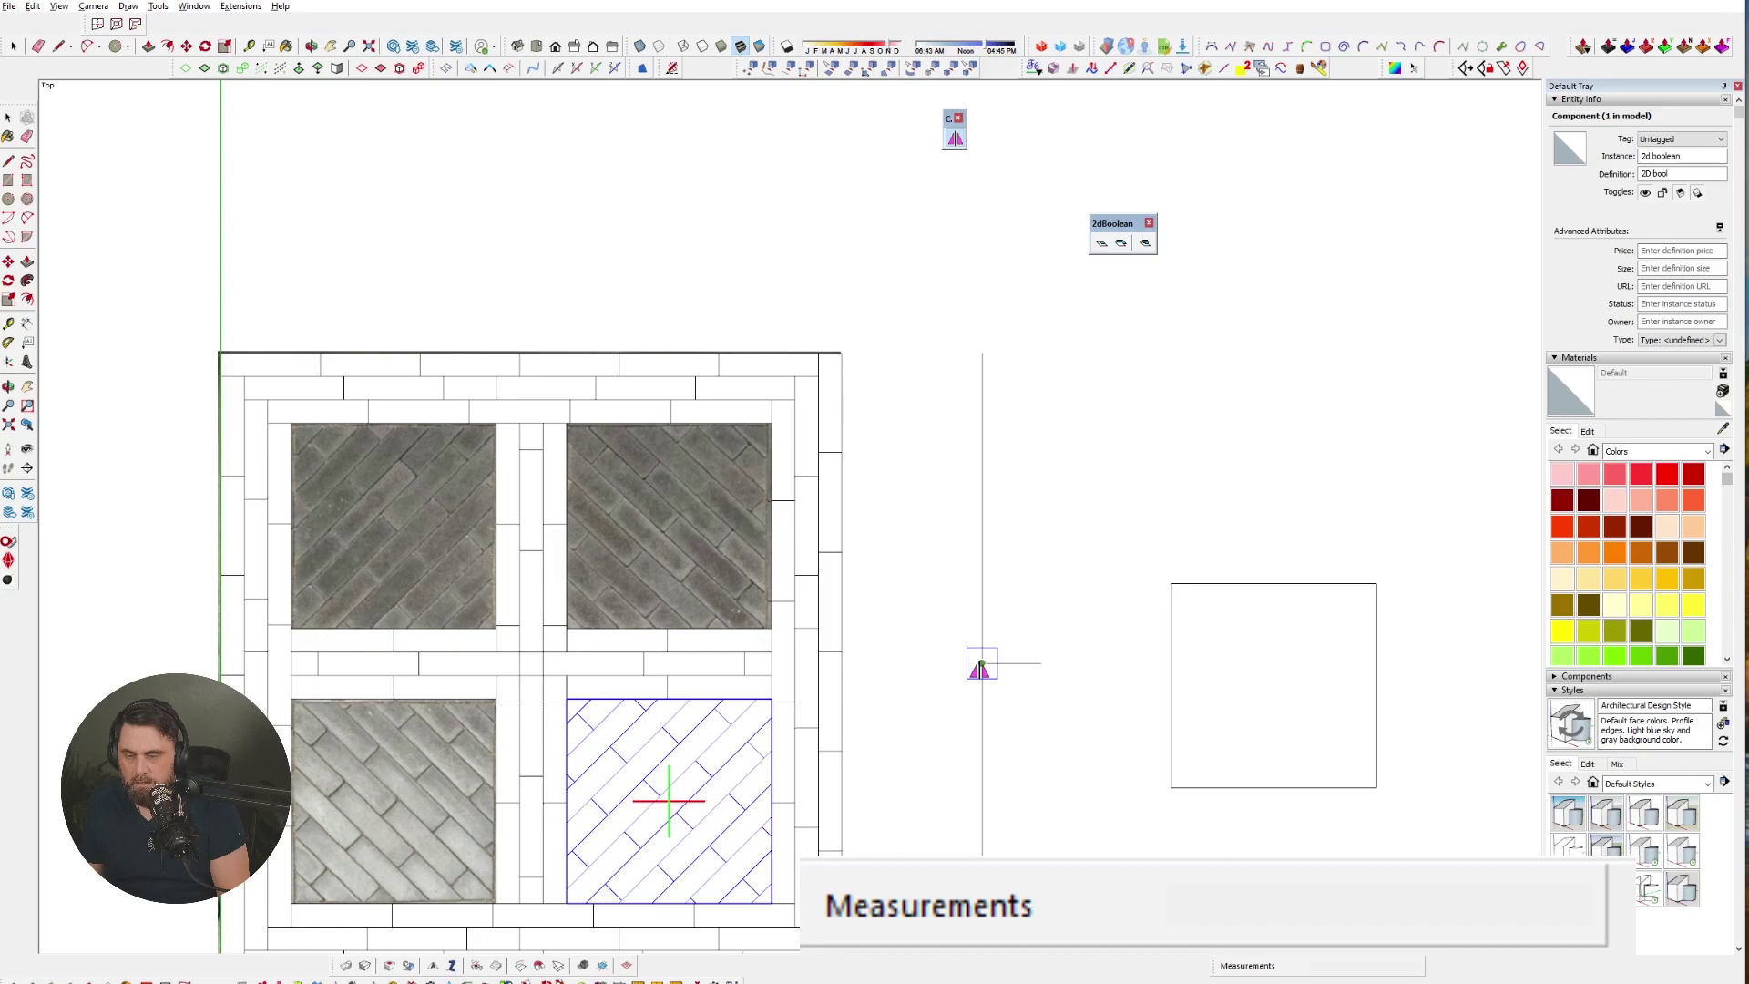
pyautogui.click(982, 664)
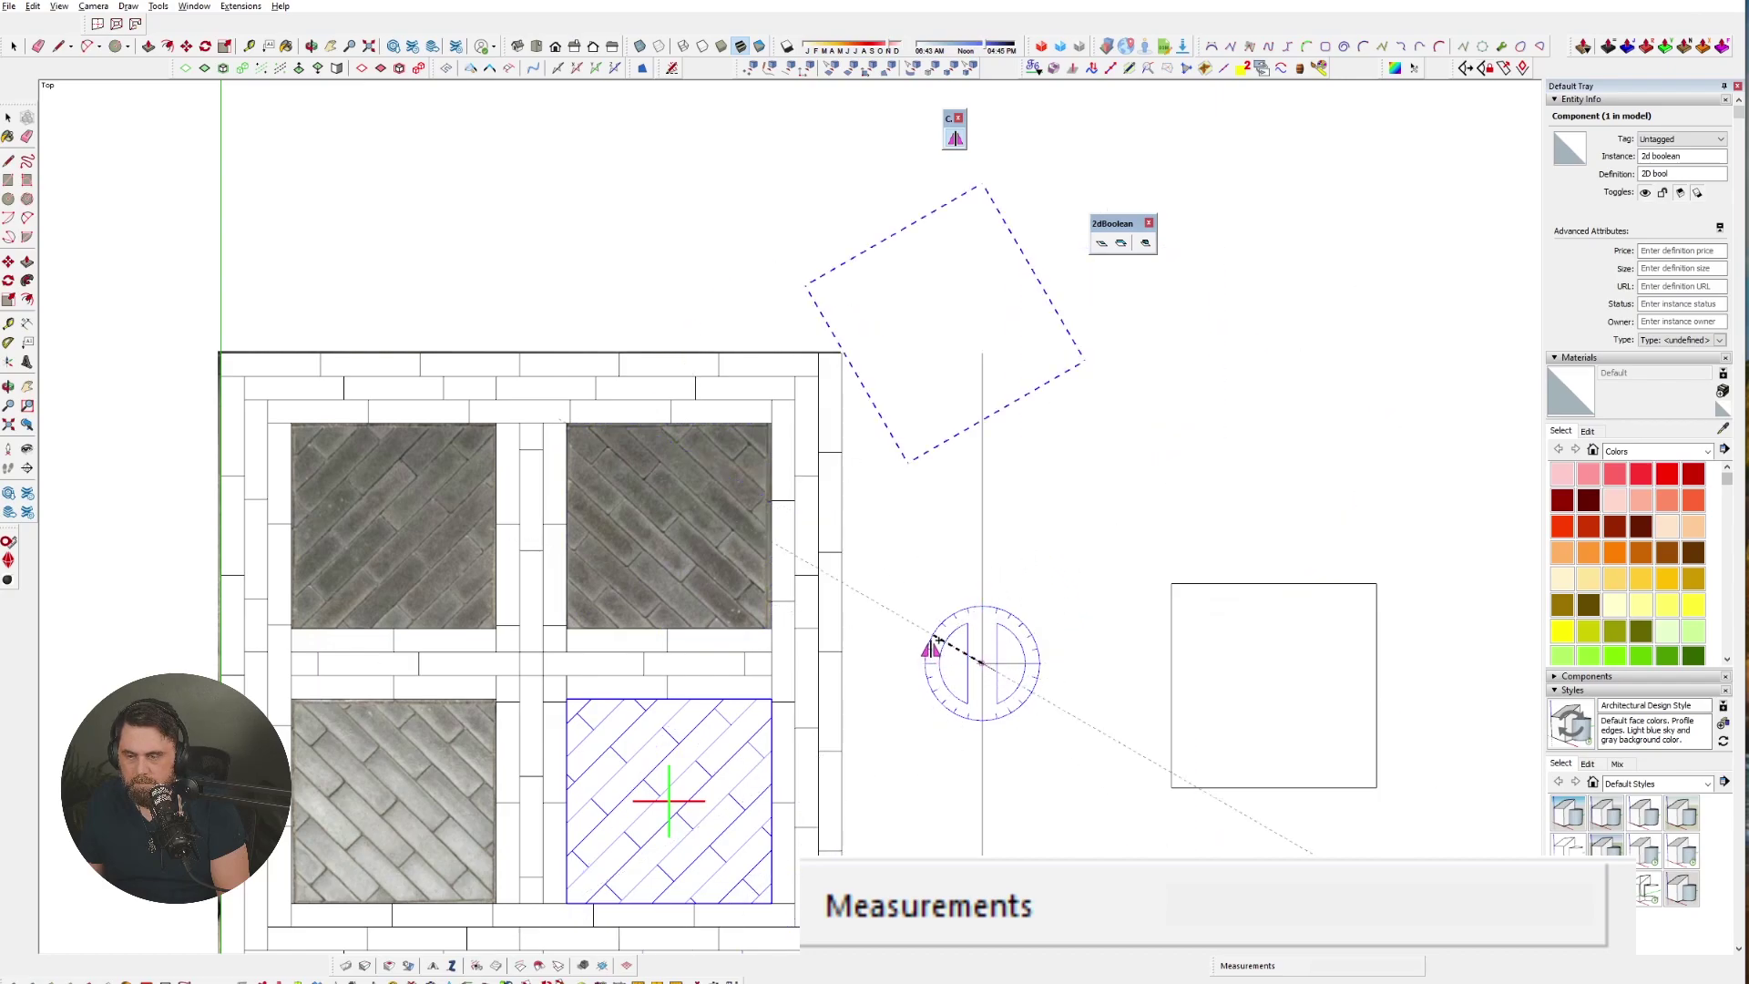
pyautogui.click(938, 658)
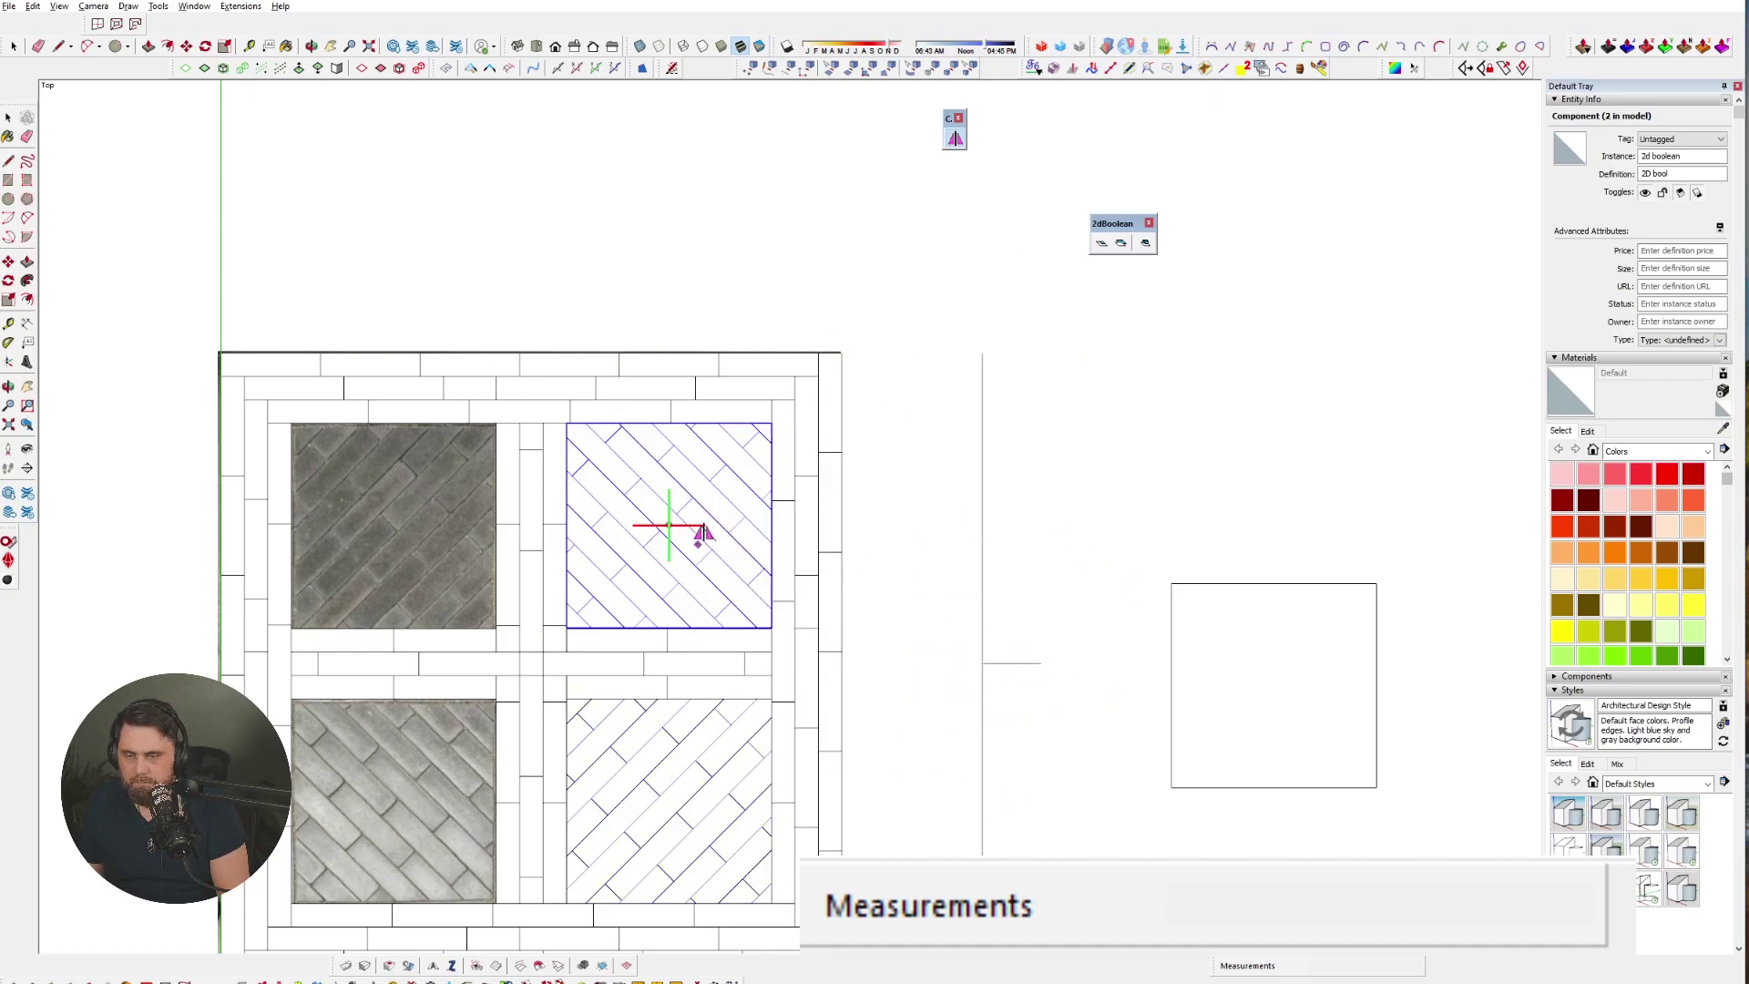
pyautogui.scroll(-2, 1053, 629)
pyautogui.press('space')
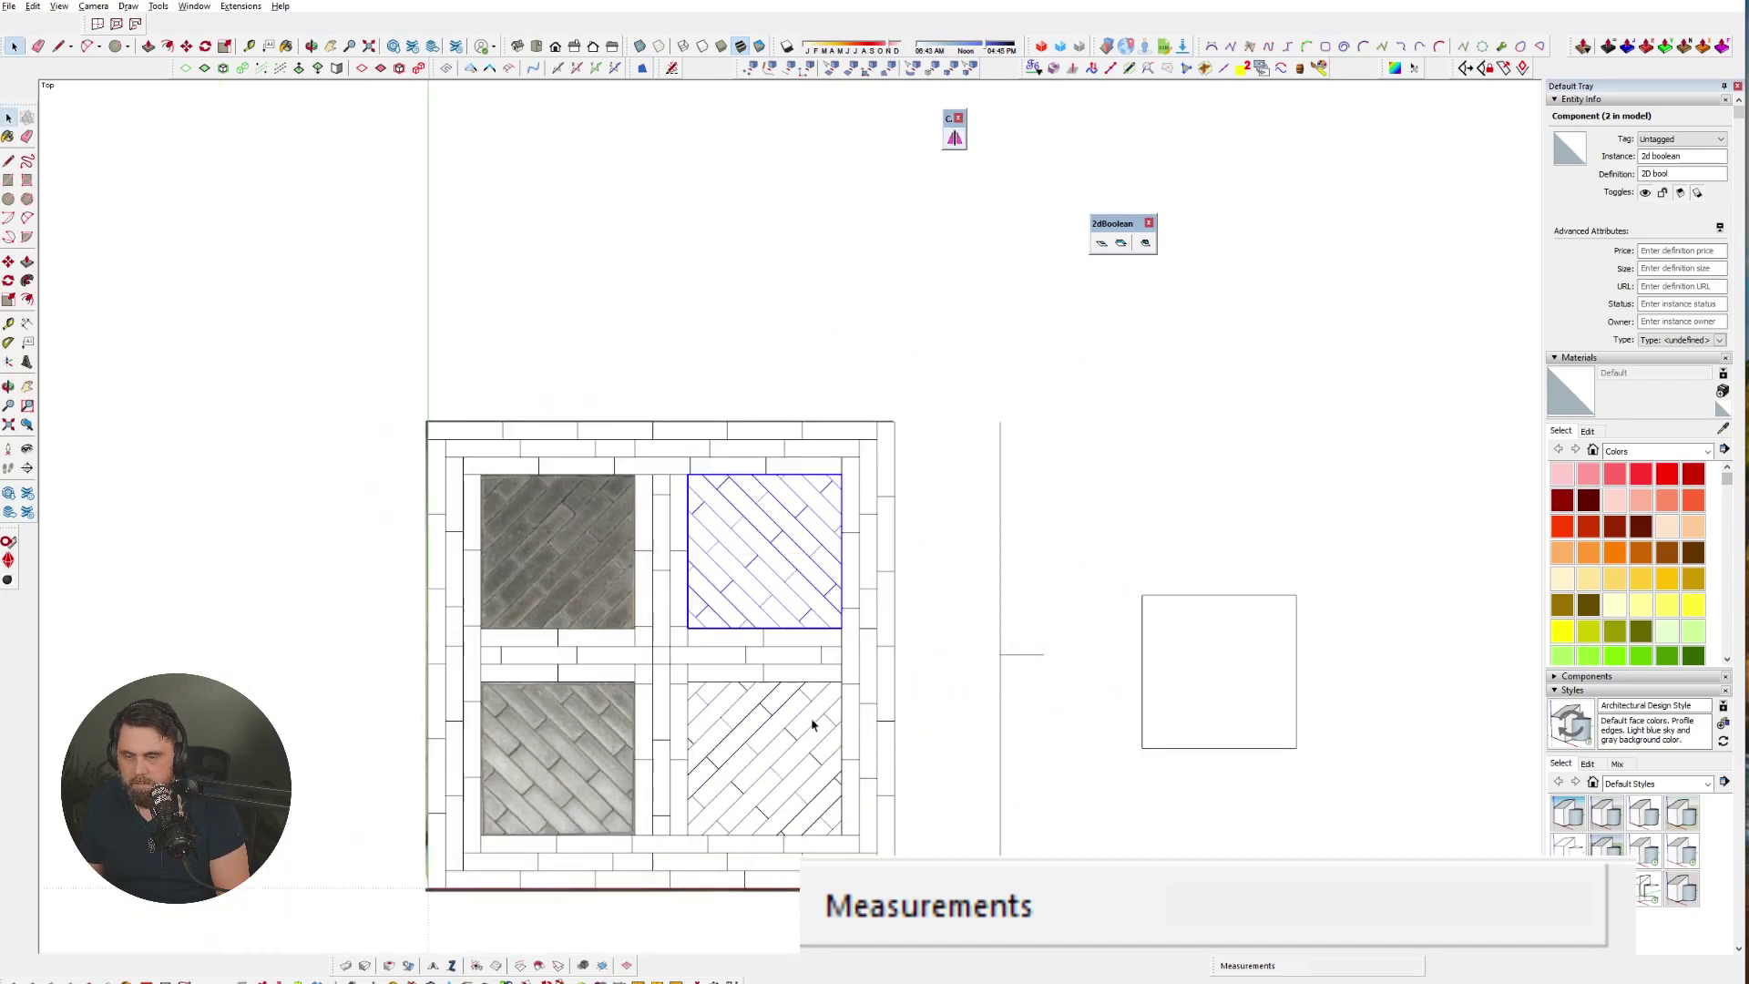
# - Draw a vertical helper line up from the frame's upper-right corner, then a horizontal one about 4' 10 7/8" long to its left edge
pyautogui.press('l')
pyautogui.click(895, 421)
pyautogui.click(899, 328)
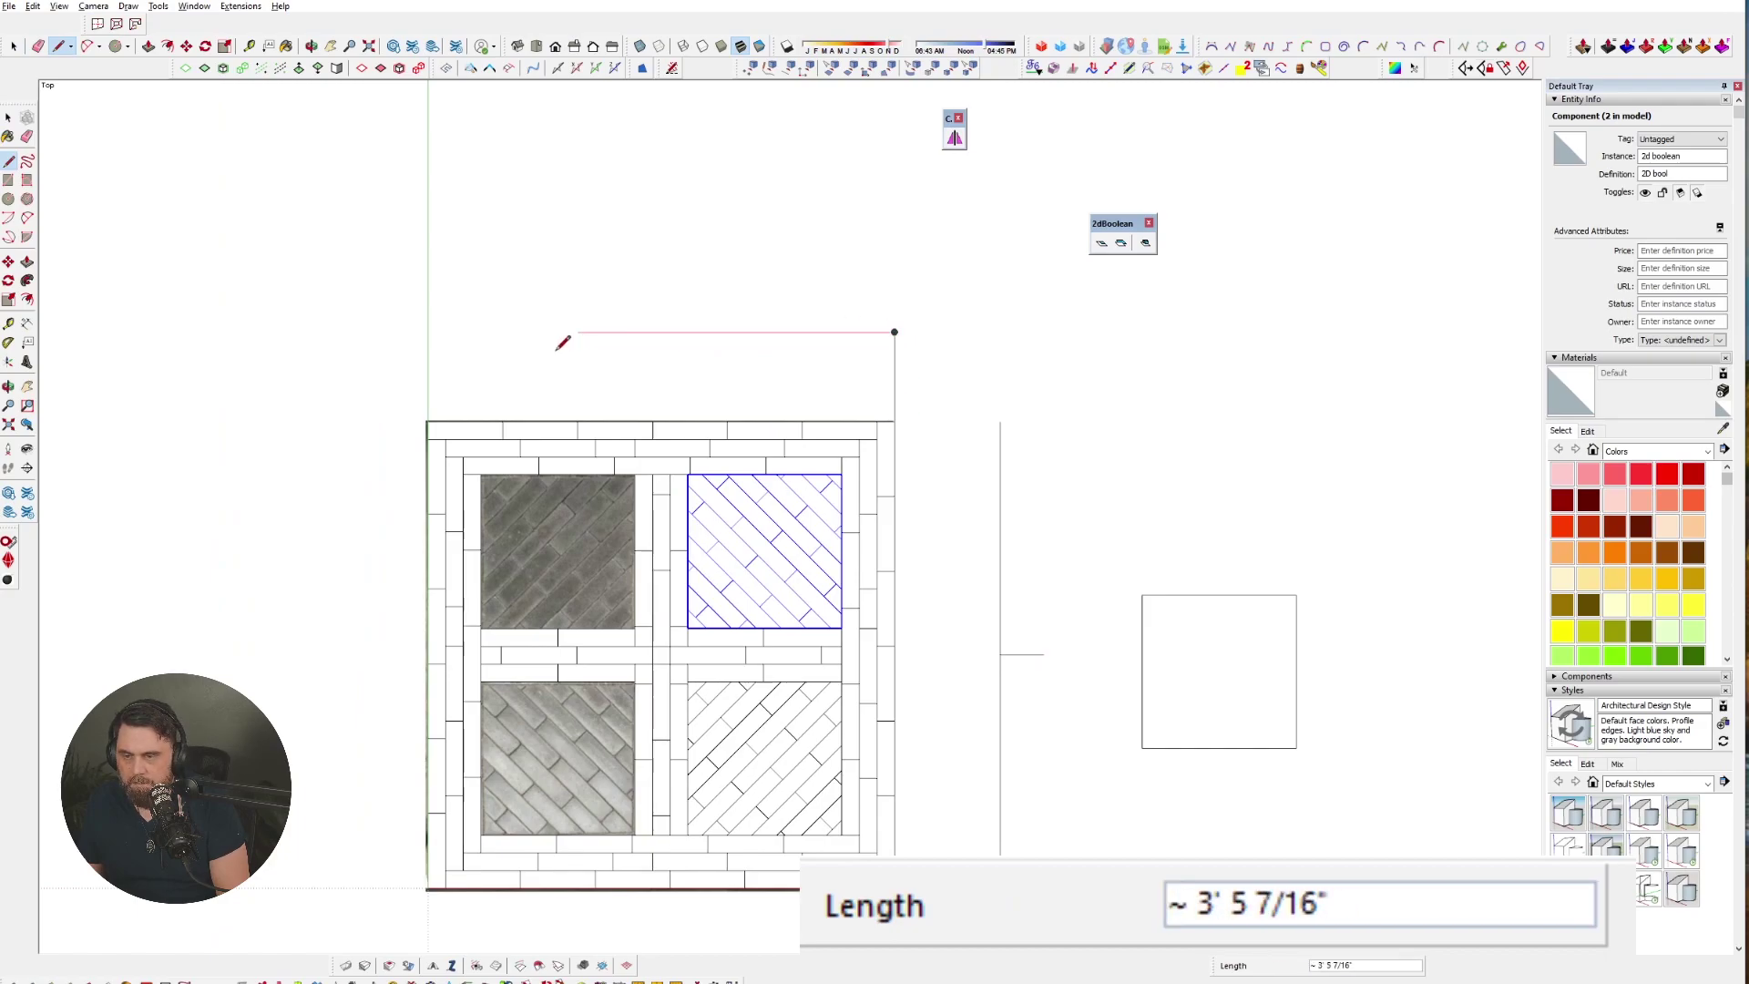
pyautogui.scroll(3, 377, 444)
pyautogui.press('shift')
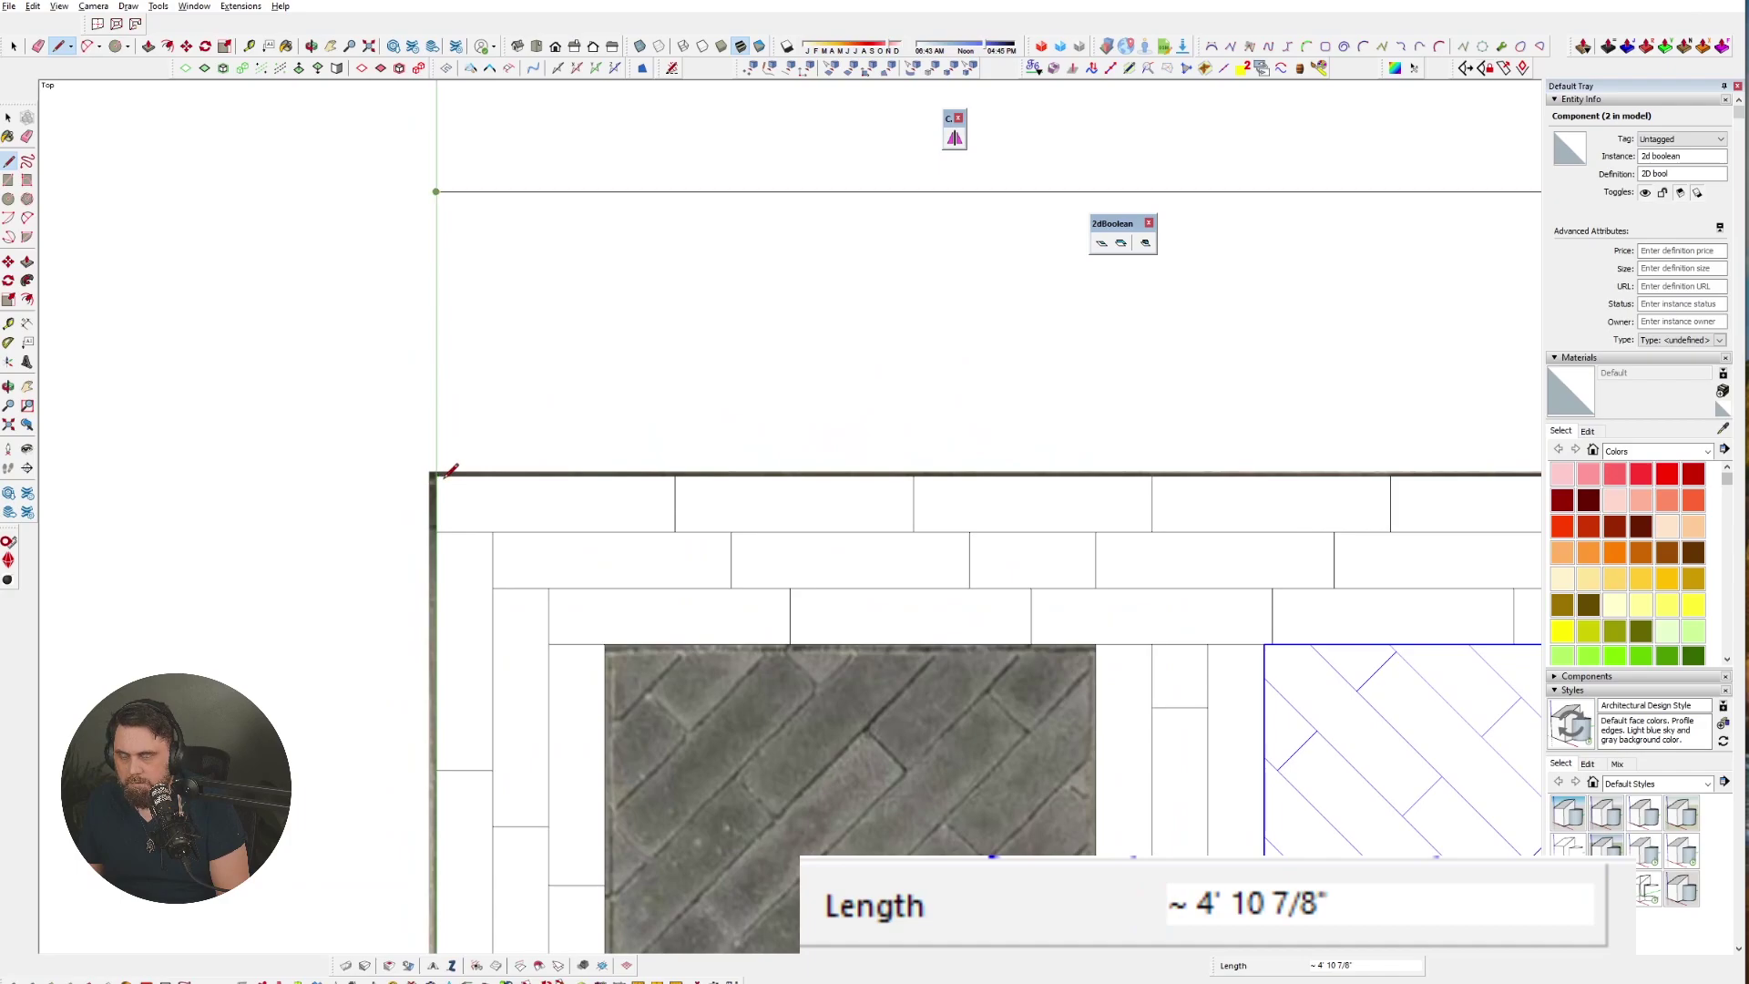
pyautogui.scroll(-3, 456, 451)
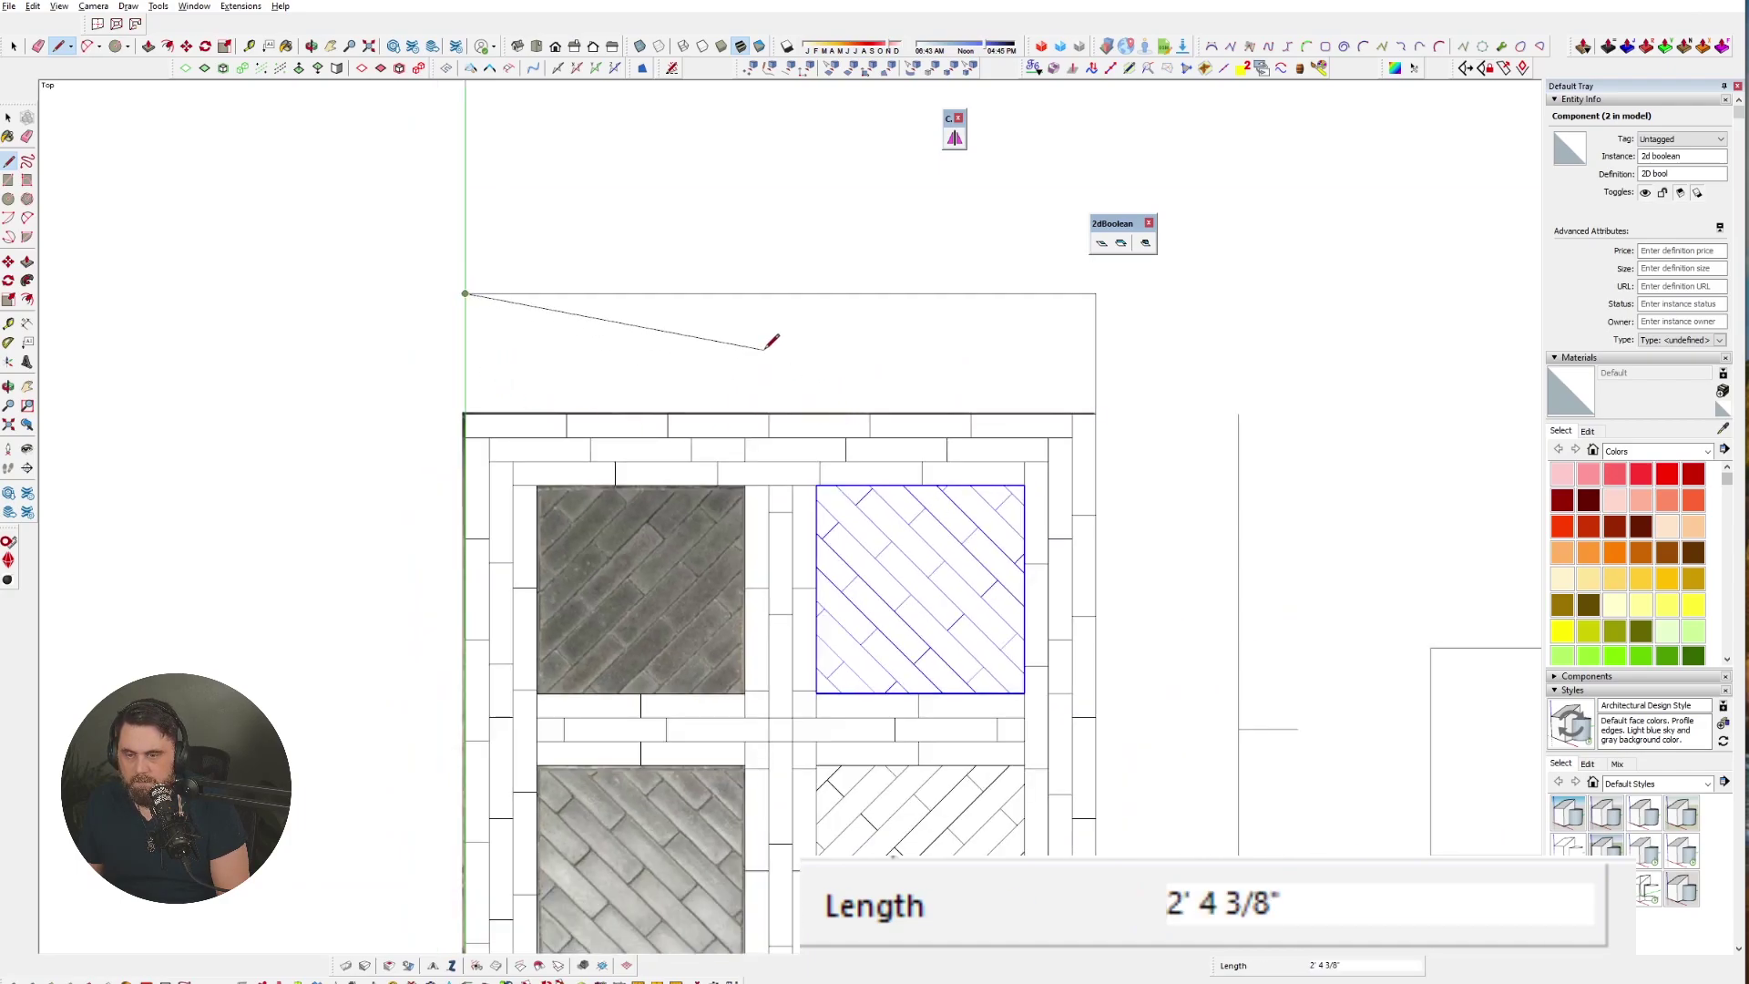
pyautogui.scroll(-2, 768, 340)
# - Mirror copies of both right-hand plank components across the vertical axis at the helper line's midpoint, onto the left-hand panels
pyautogui.press('space')
pyautogui.keyDown('shift'); pyautogui.click(883, 700); pyautogui.keyUp('shift')
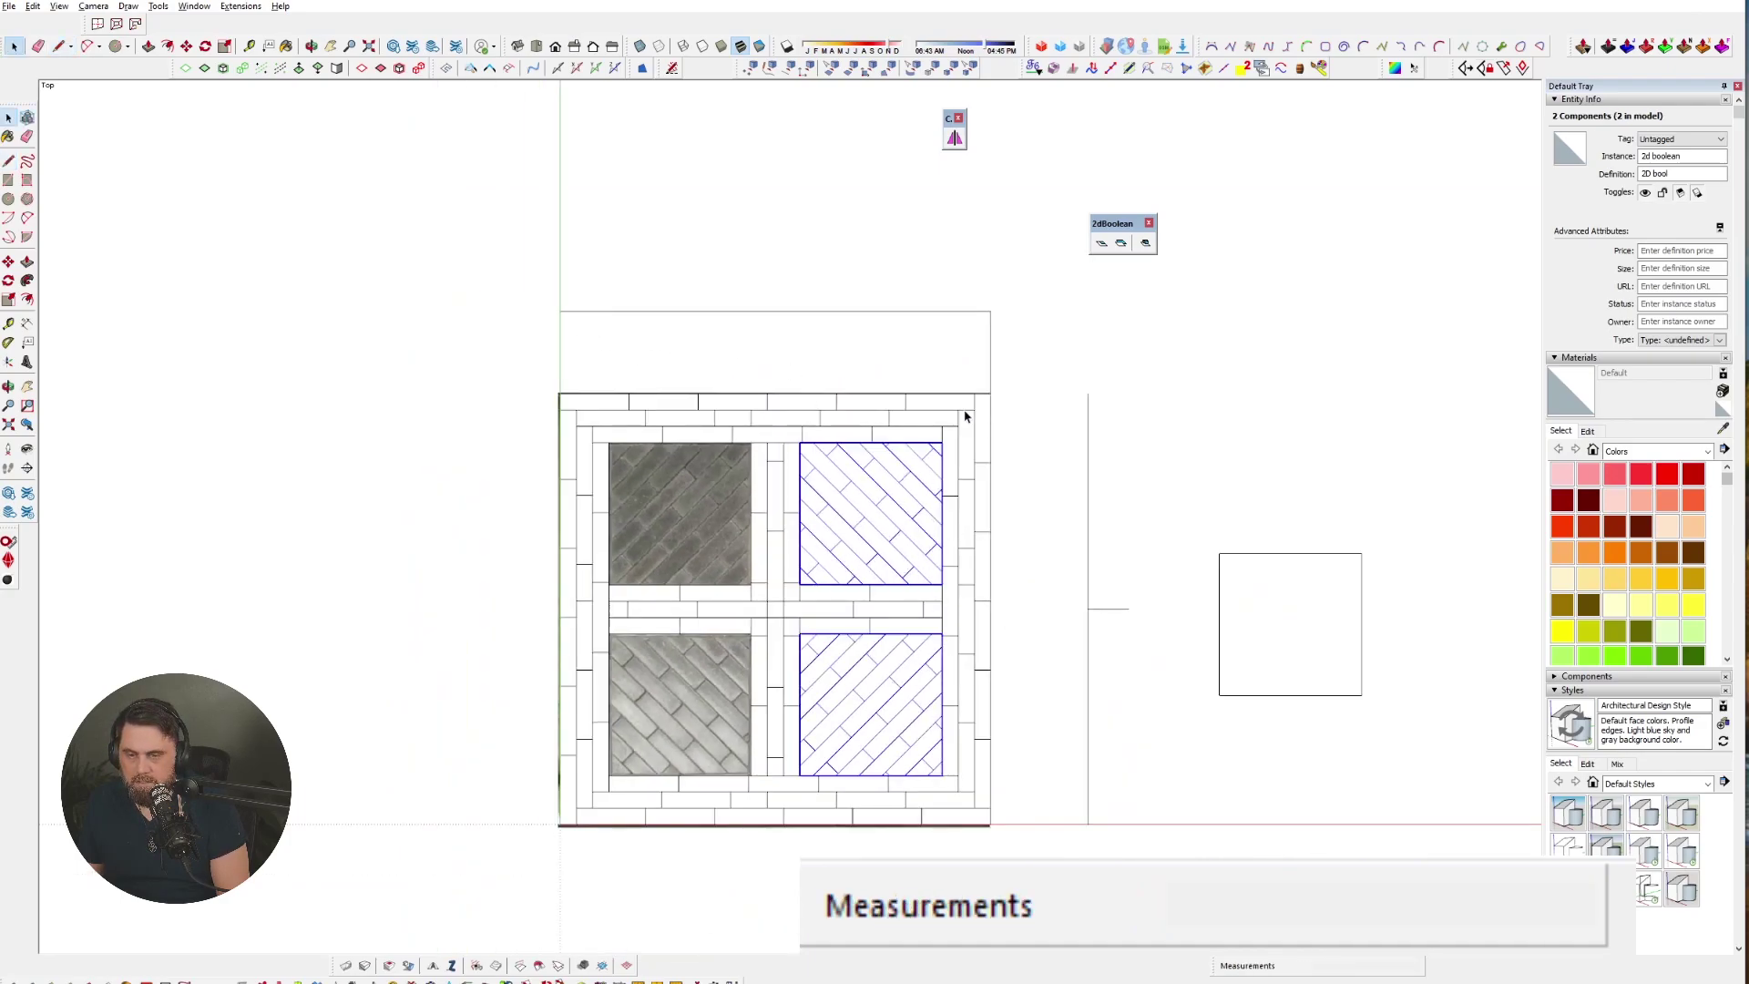
pyautogui.click(954, 138)
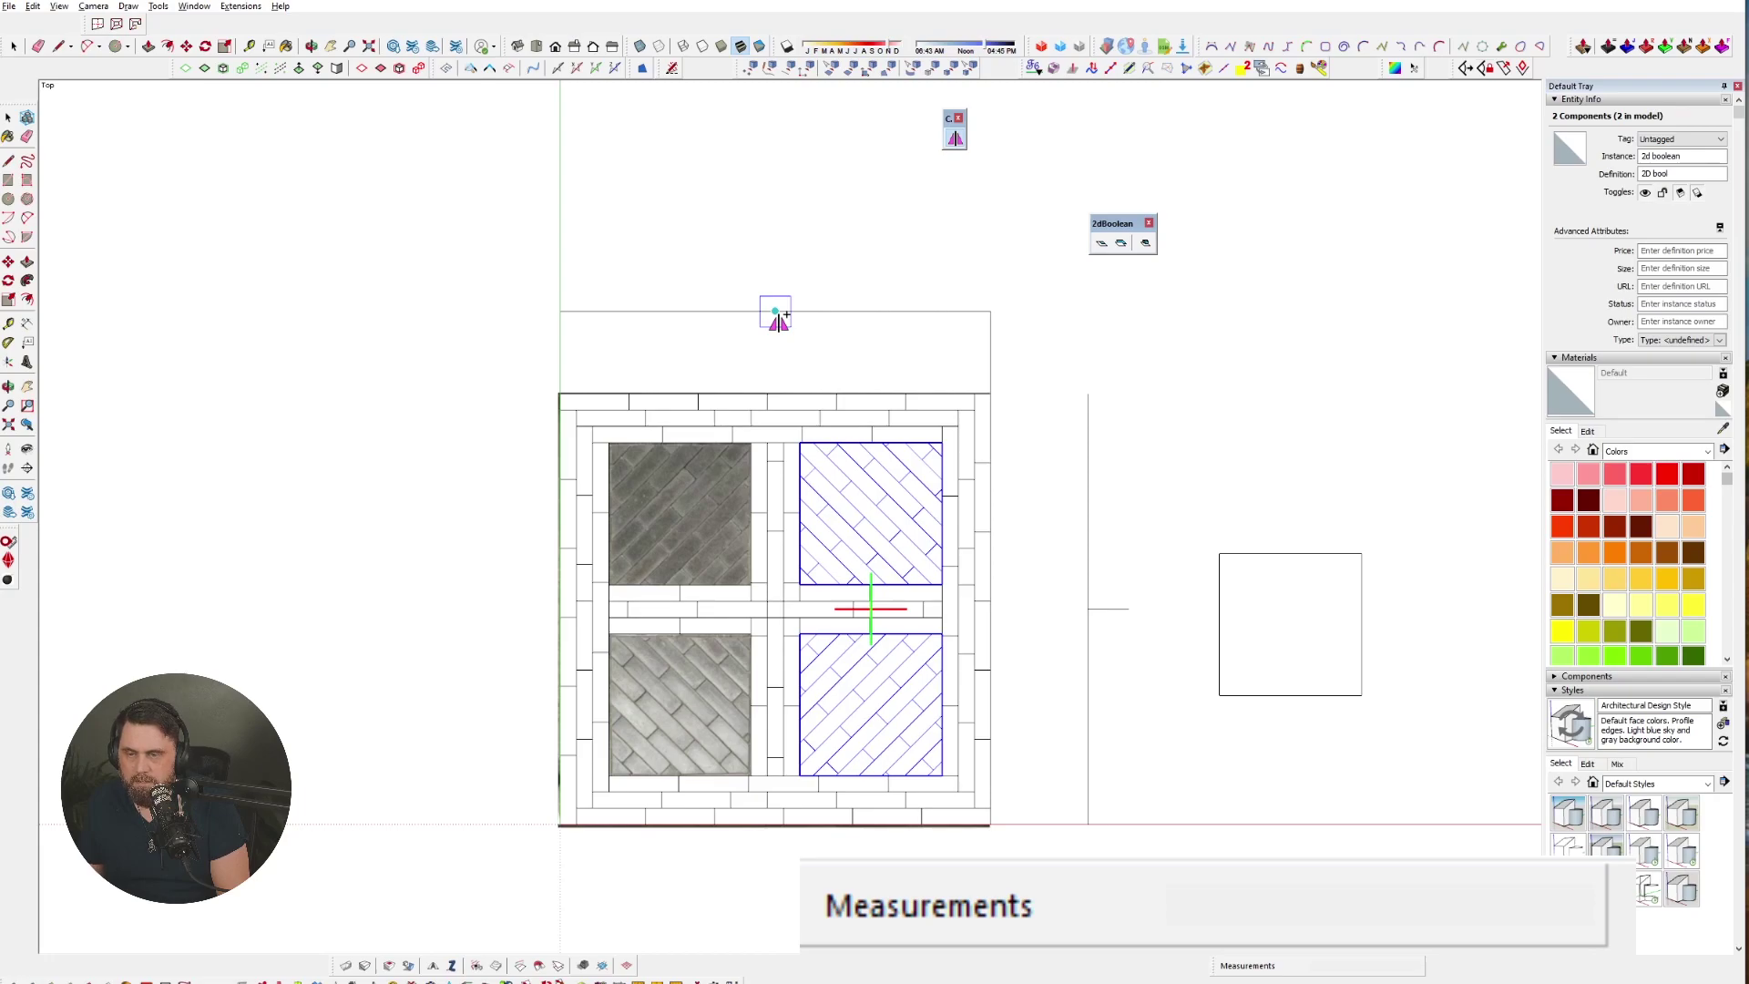
pyautogui.click(775, 312)
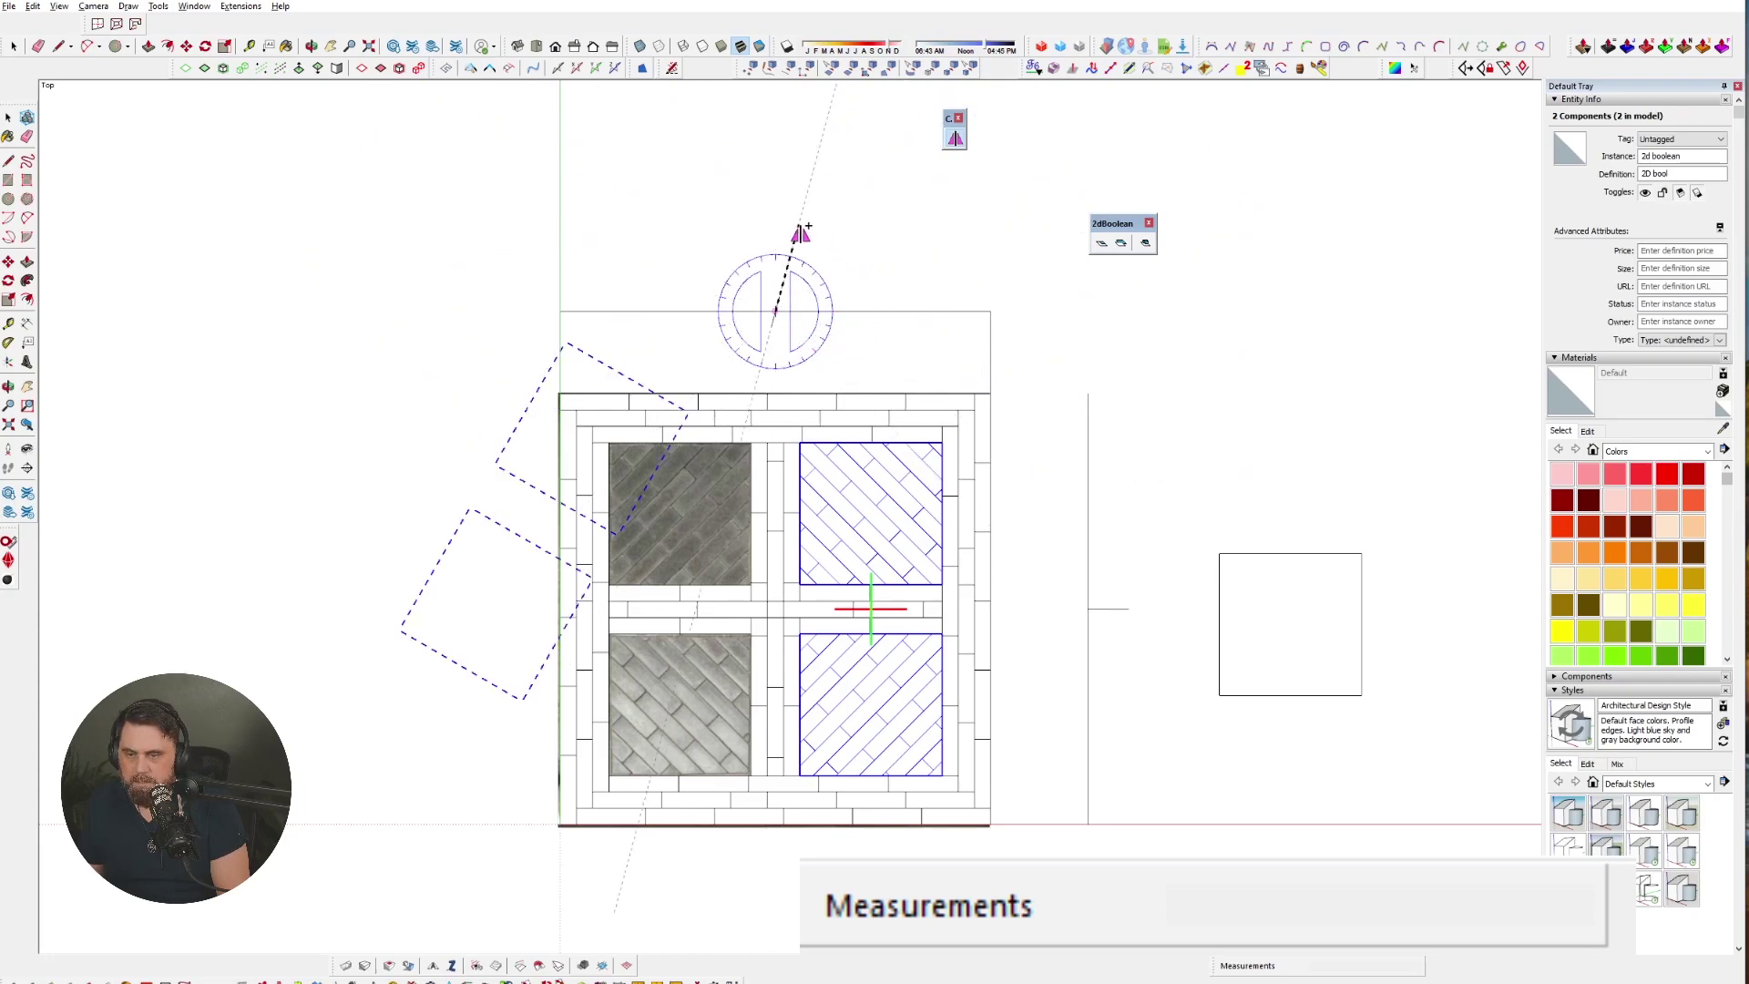
pyautogui.click(786, 238)
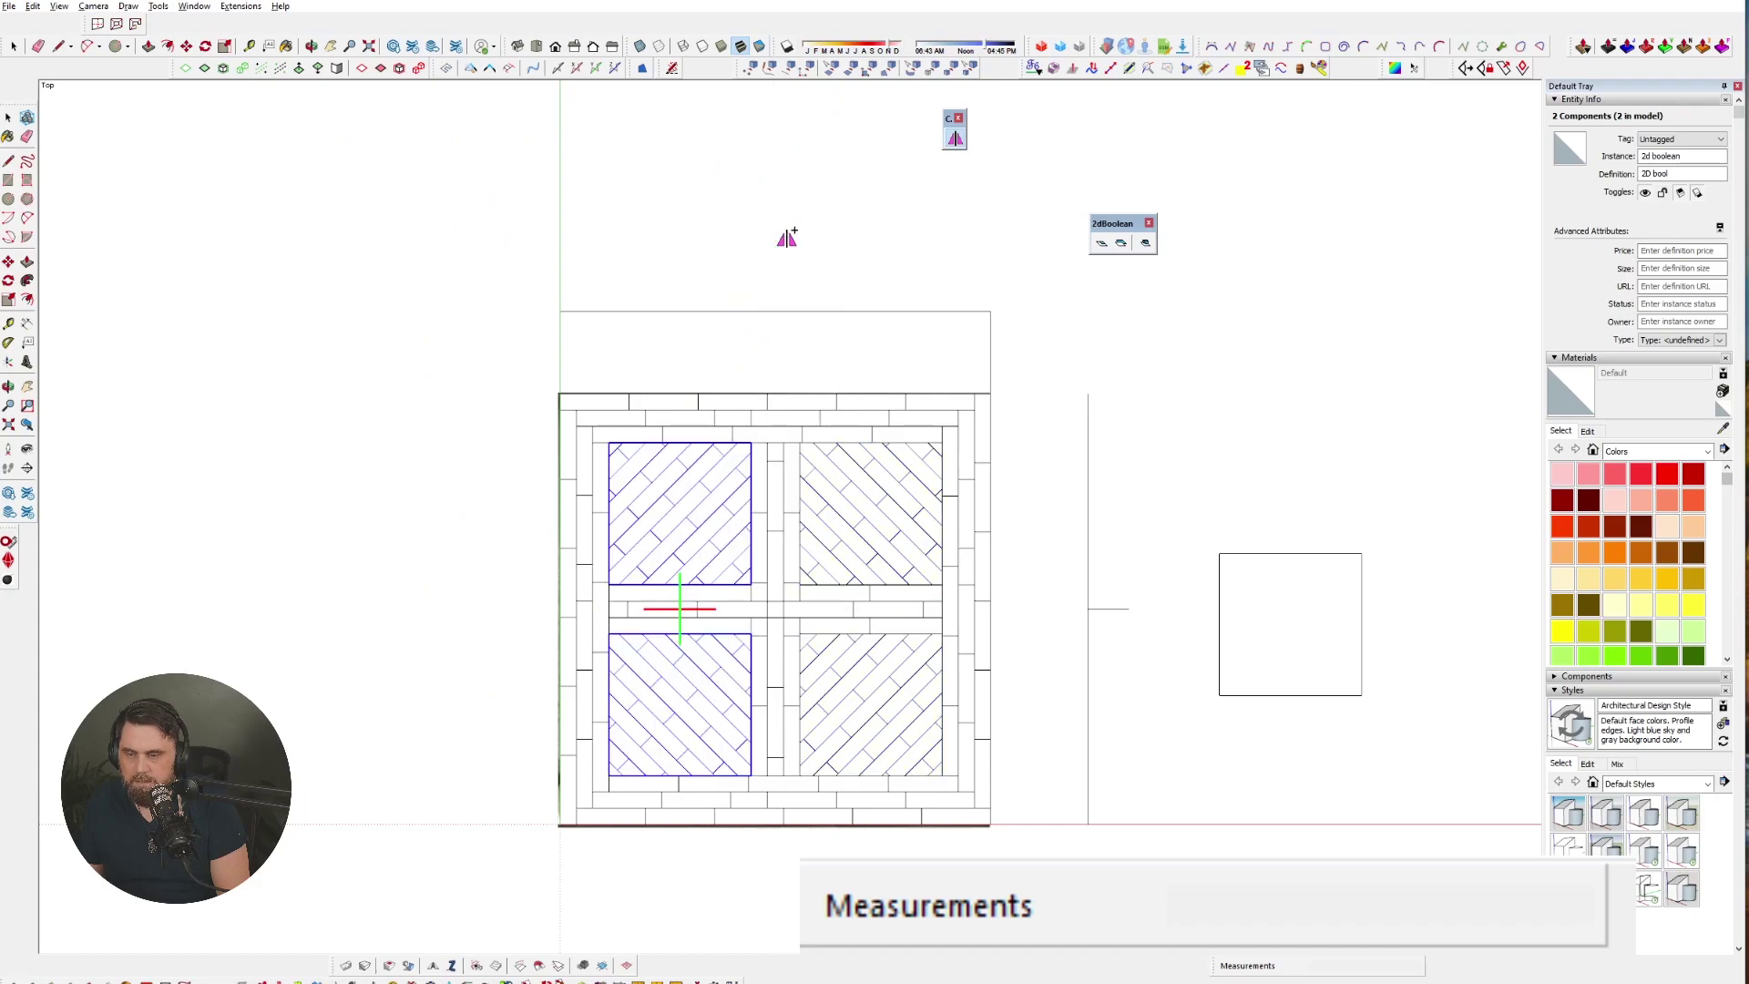
pyautogui.press('space')
# - Inspect how the lower edge of the upper-left plank component meets the frame's horizontal divider
pyautogui.scroll(7, 743, 405)
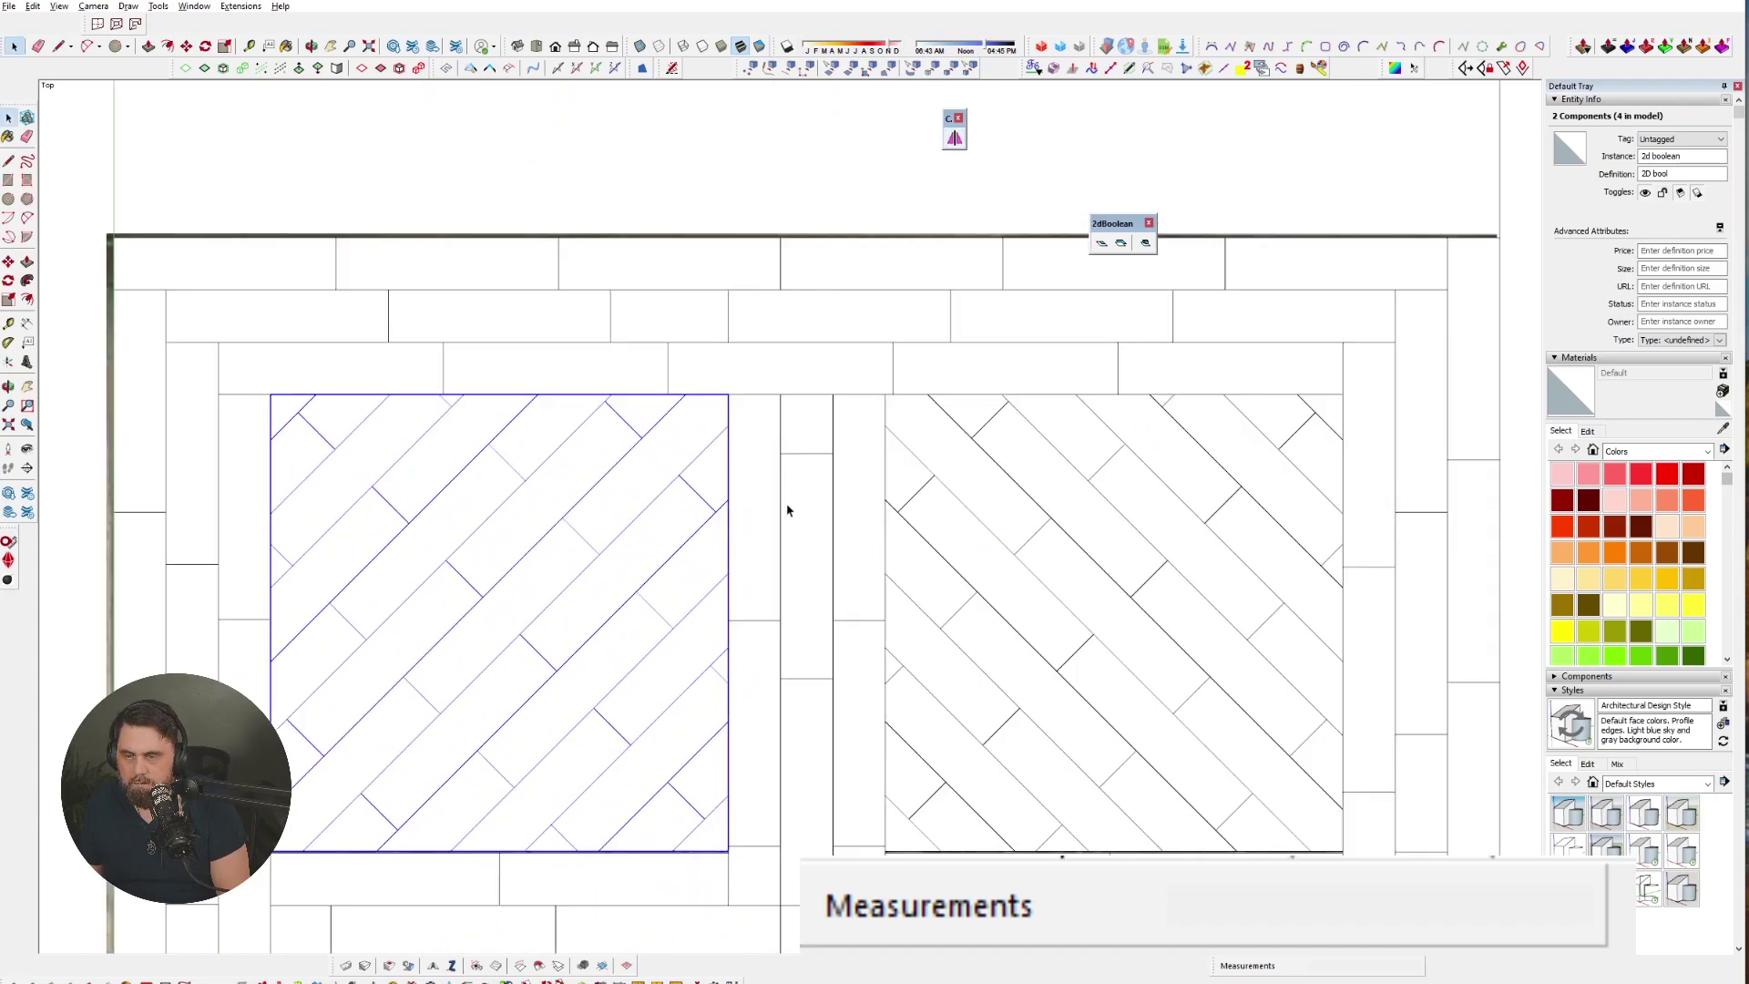
pyautogui.scroll(-8, 743, 405)
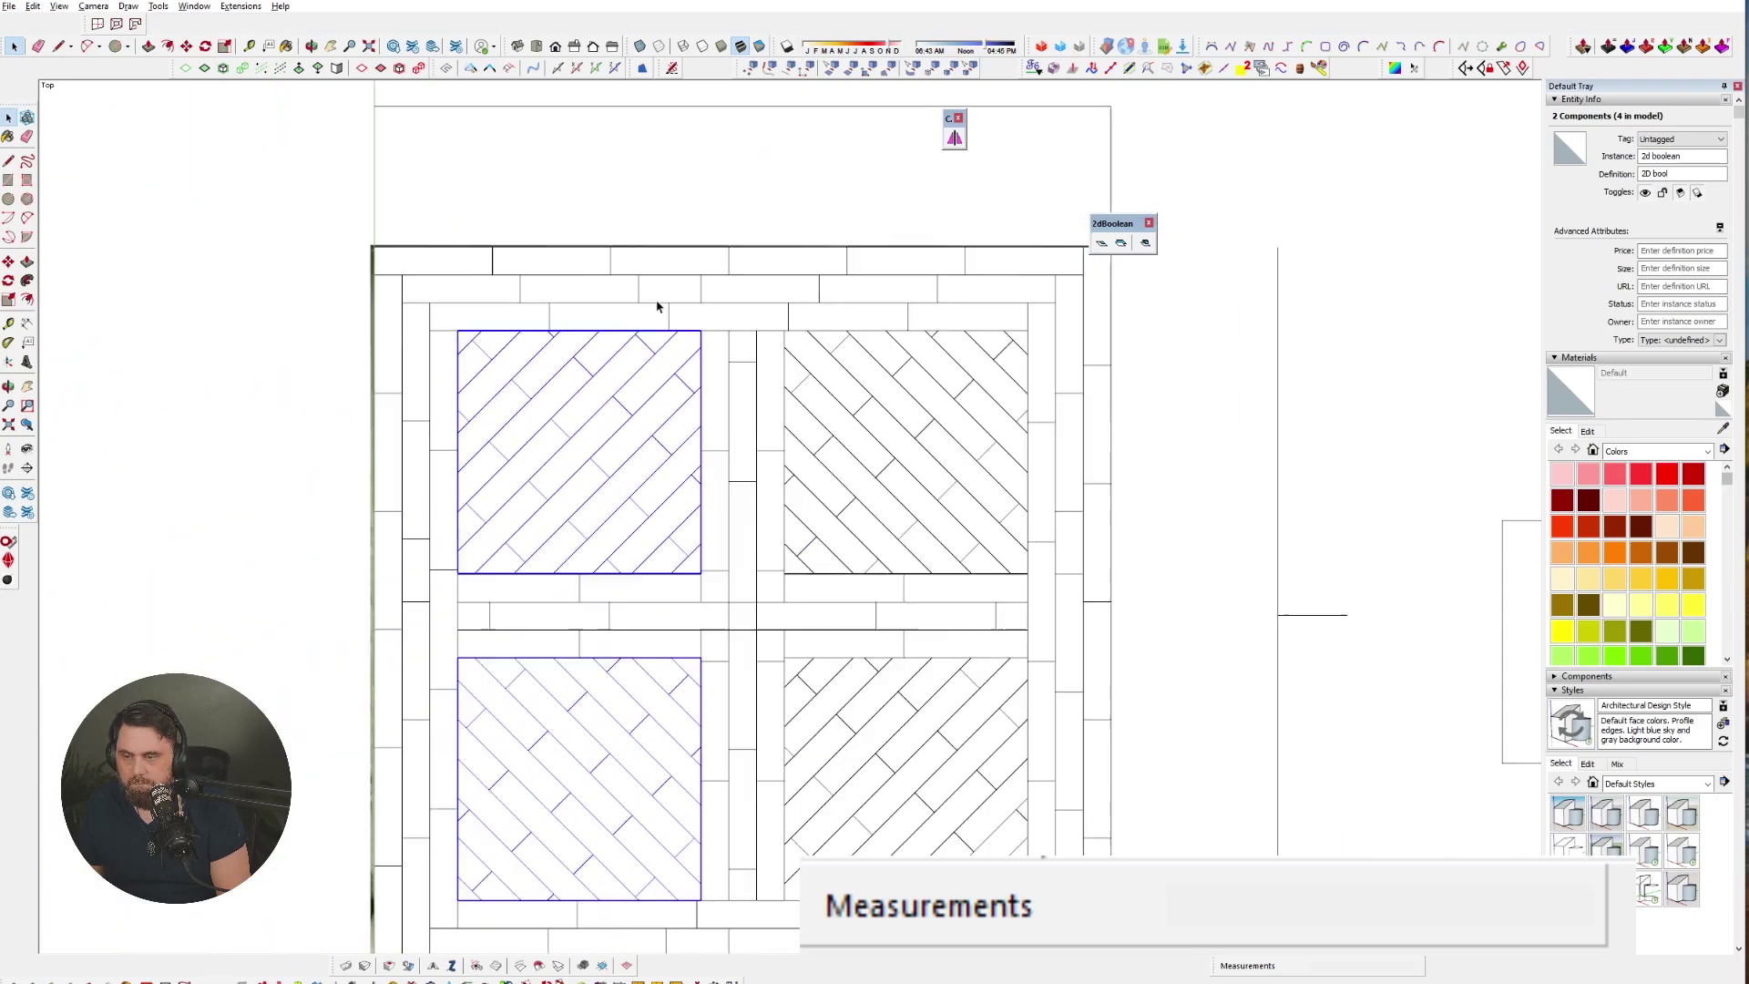
pyautogui.scroll(8, 692, 449)
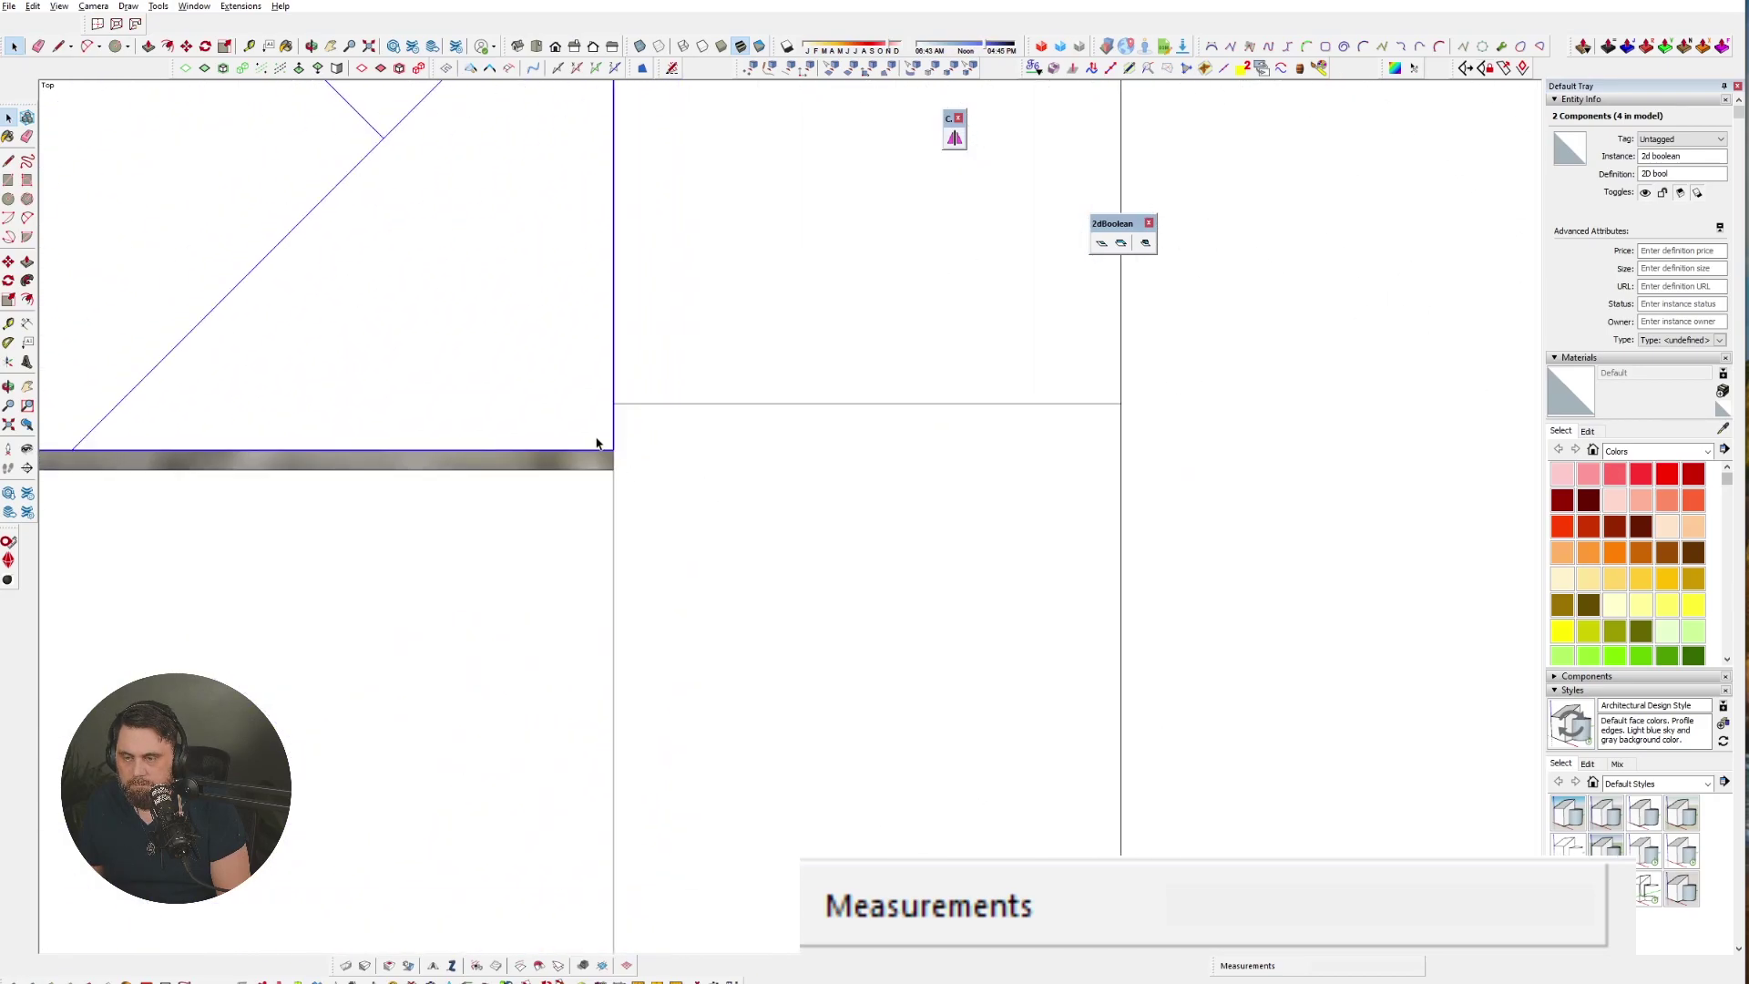
pyautogui.press('m')
pyautogui.click(615, 449)
pyautogui.scroll(-6, 615, 448)
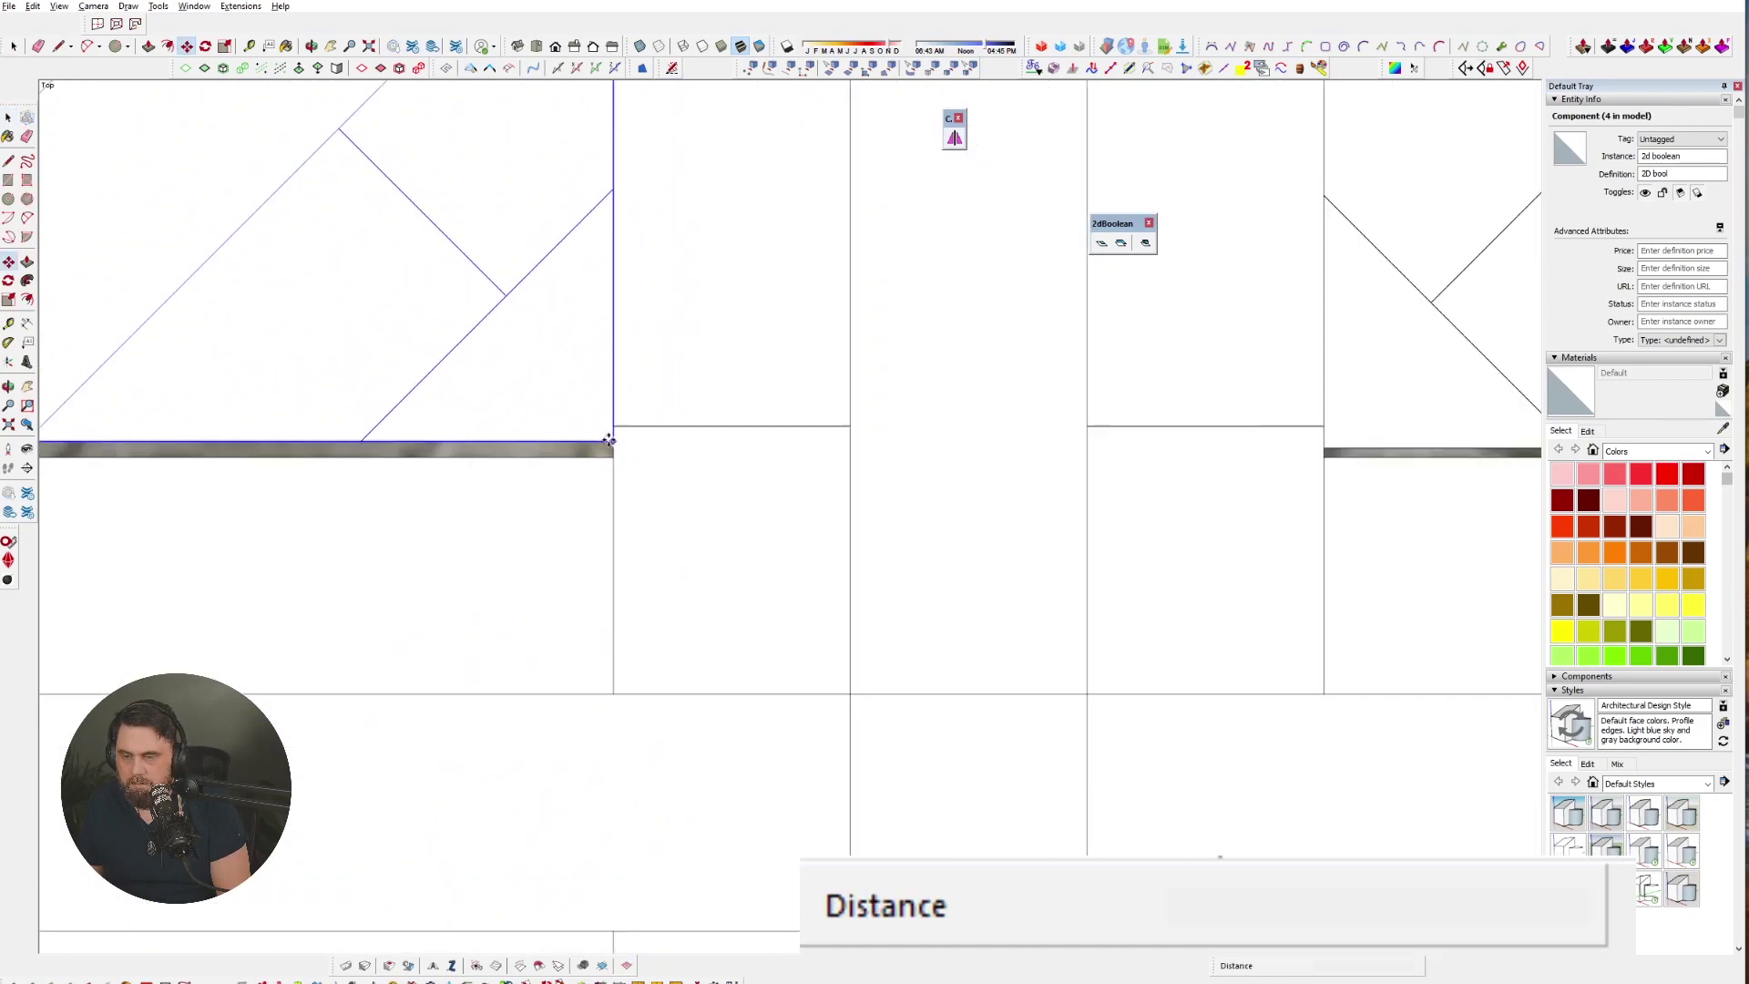
pyautogui.press('space')
pyautogui.scroll(10, 429, 492)
pyautogui.scroll(-8, 491, 474)
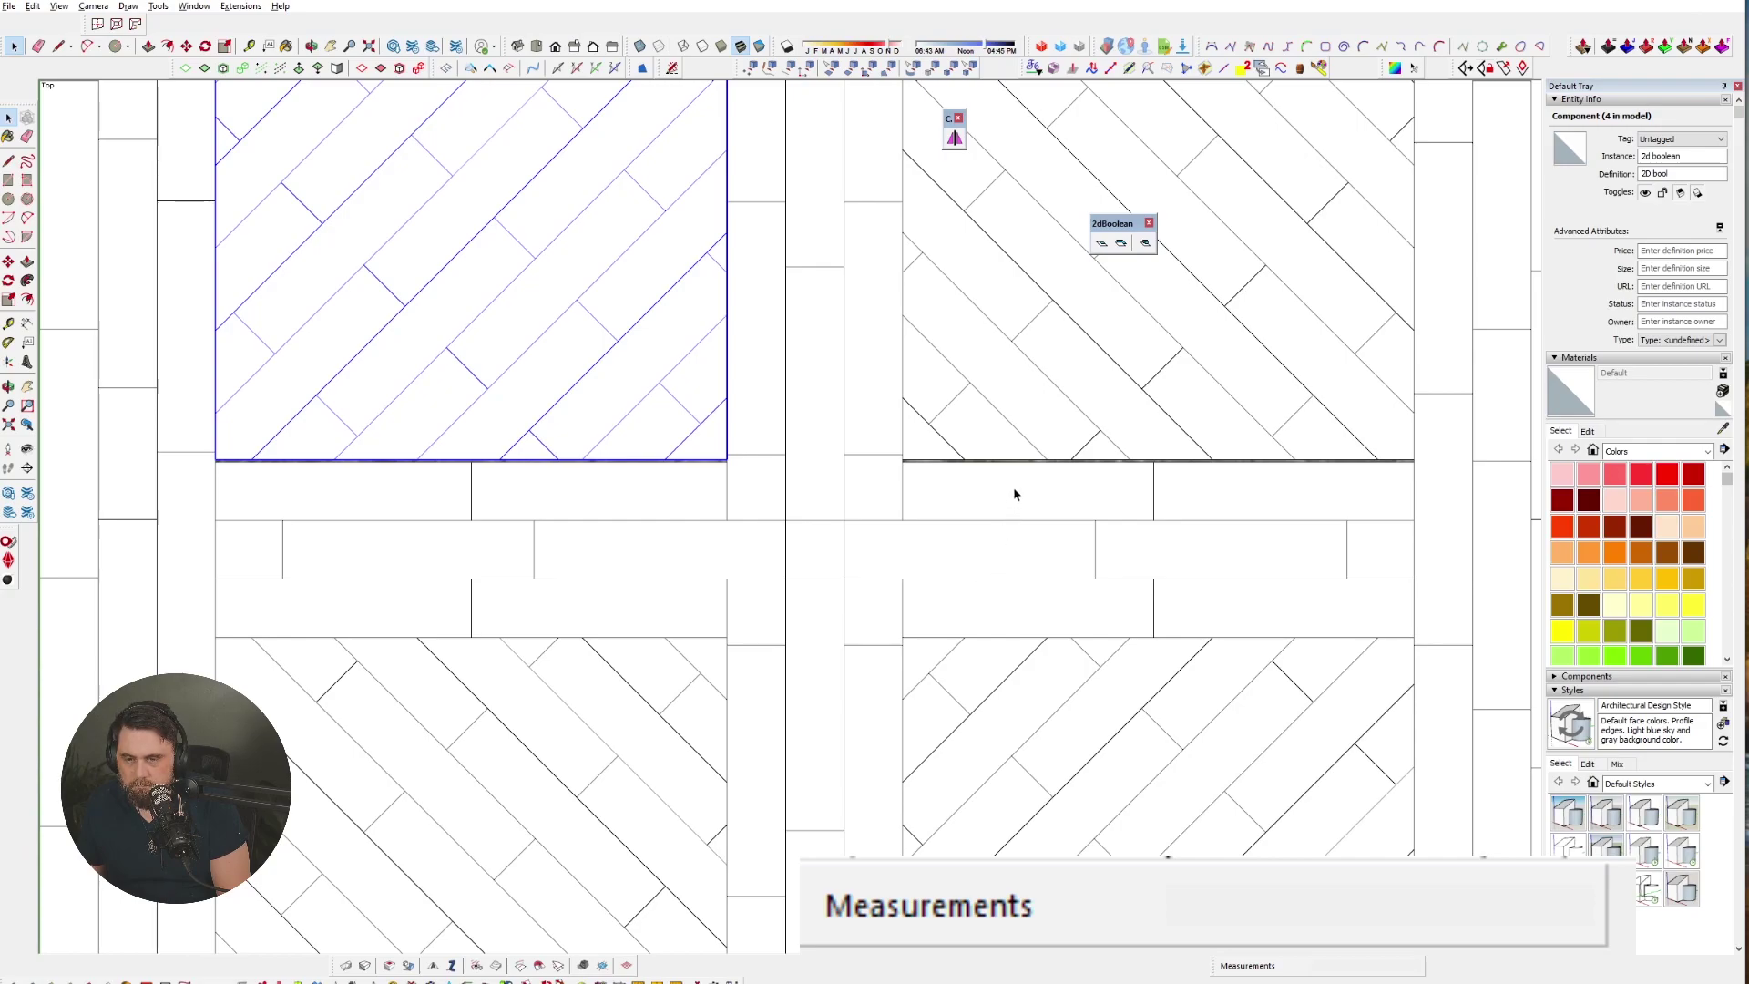
# - Scale the two upper plank components together along the green axis so their lower edge snaps to the adjoining paver's endpoint
pyautogui.click(1011, 446)
pyautogui.keyDown('shift'); pyautogui.click(549, 440); pyautogui.keyUp('shift')
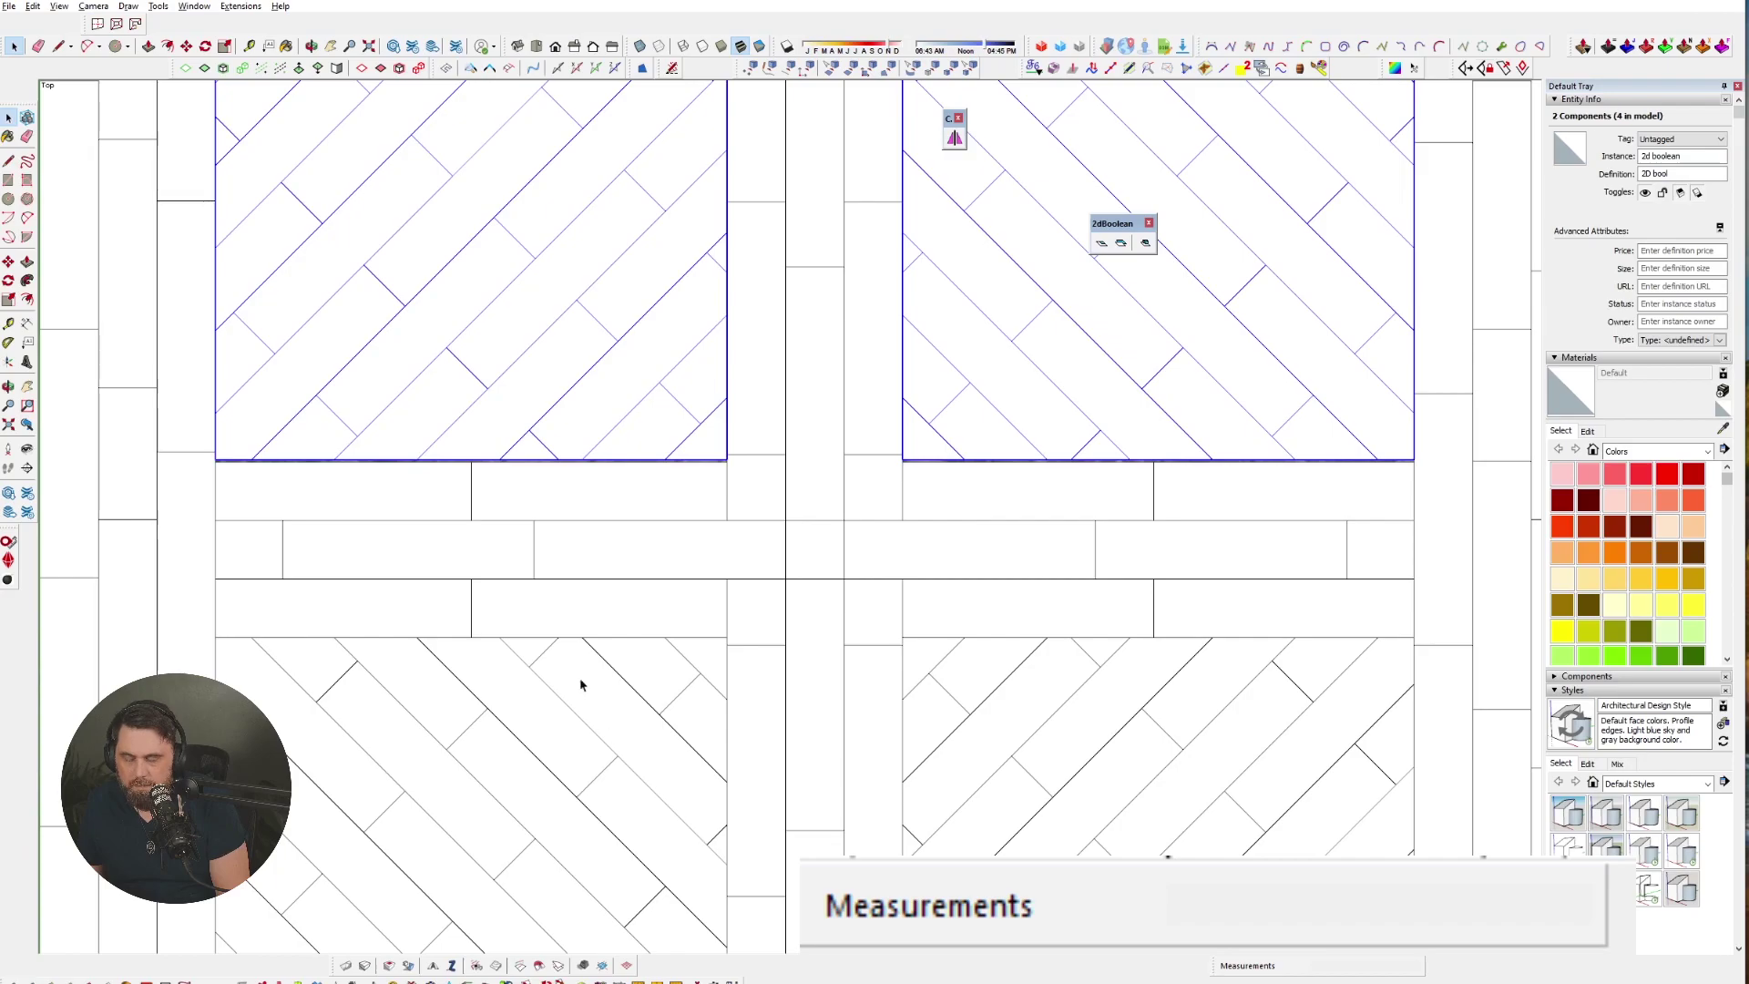
pyautogui.scroll(5, 461, 461)
pyautogui.press('s')
pyautogui.scroll(-4, 570, 501)
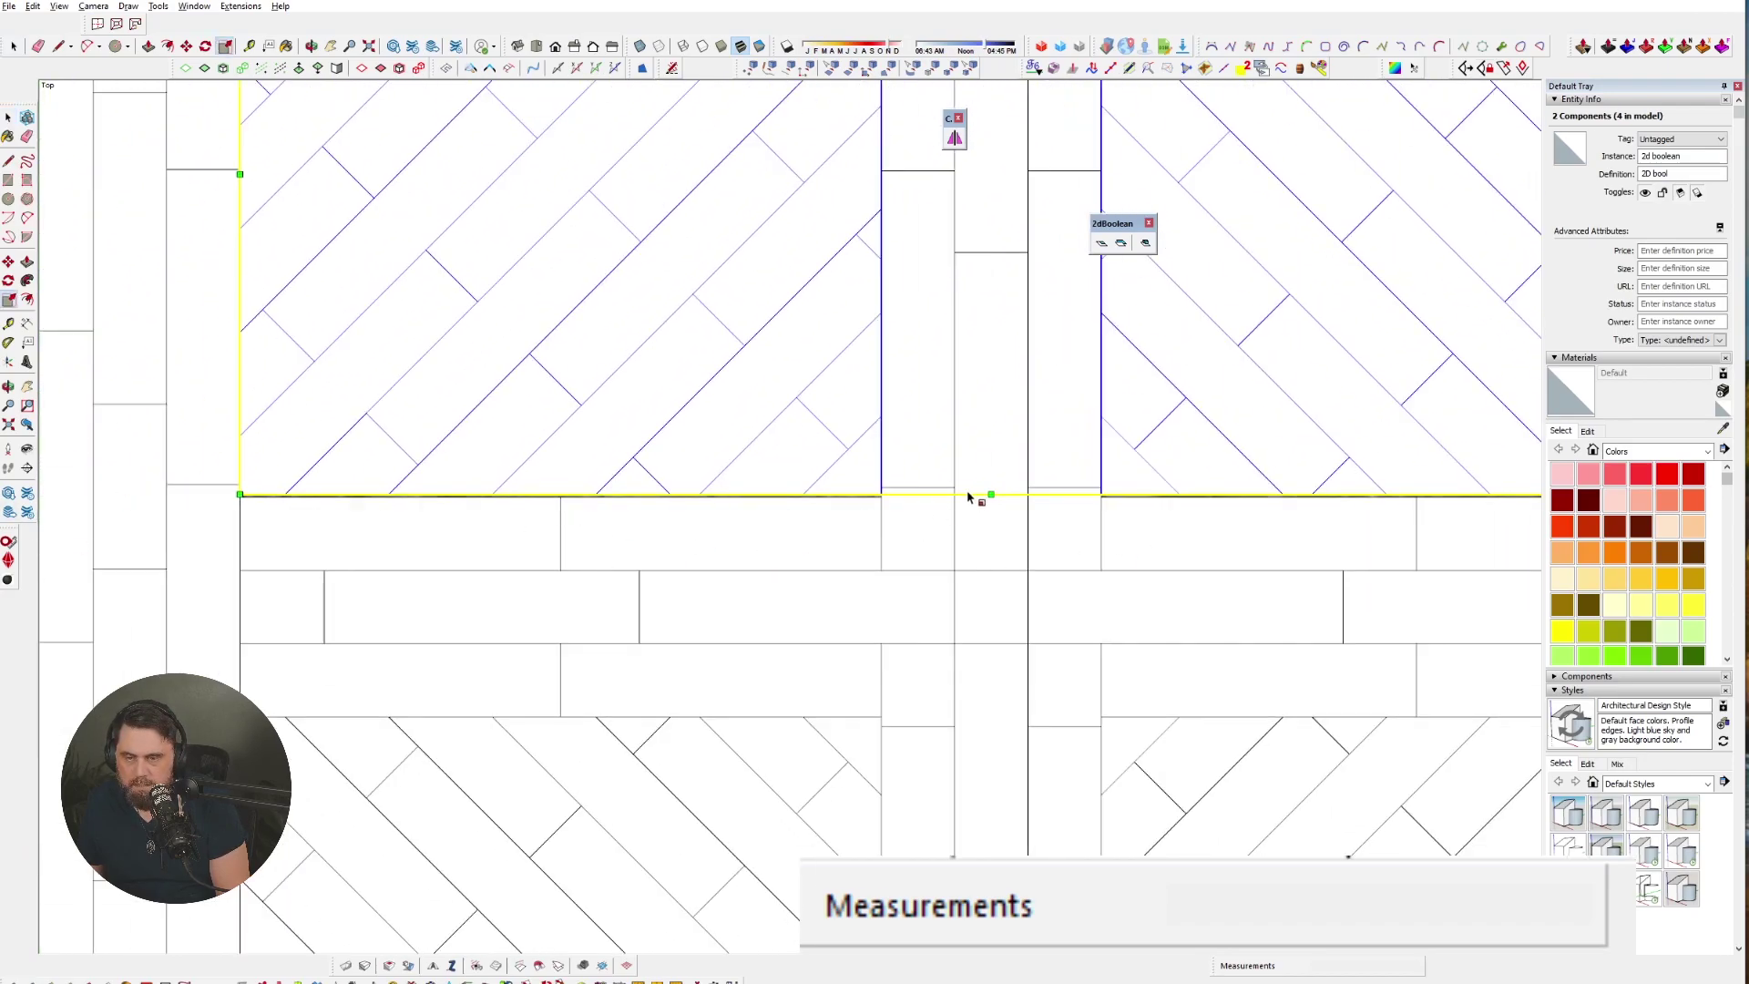
pyautogui.click(991, 497)
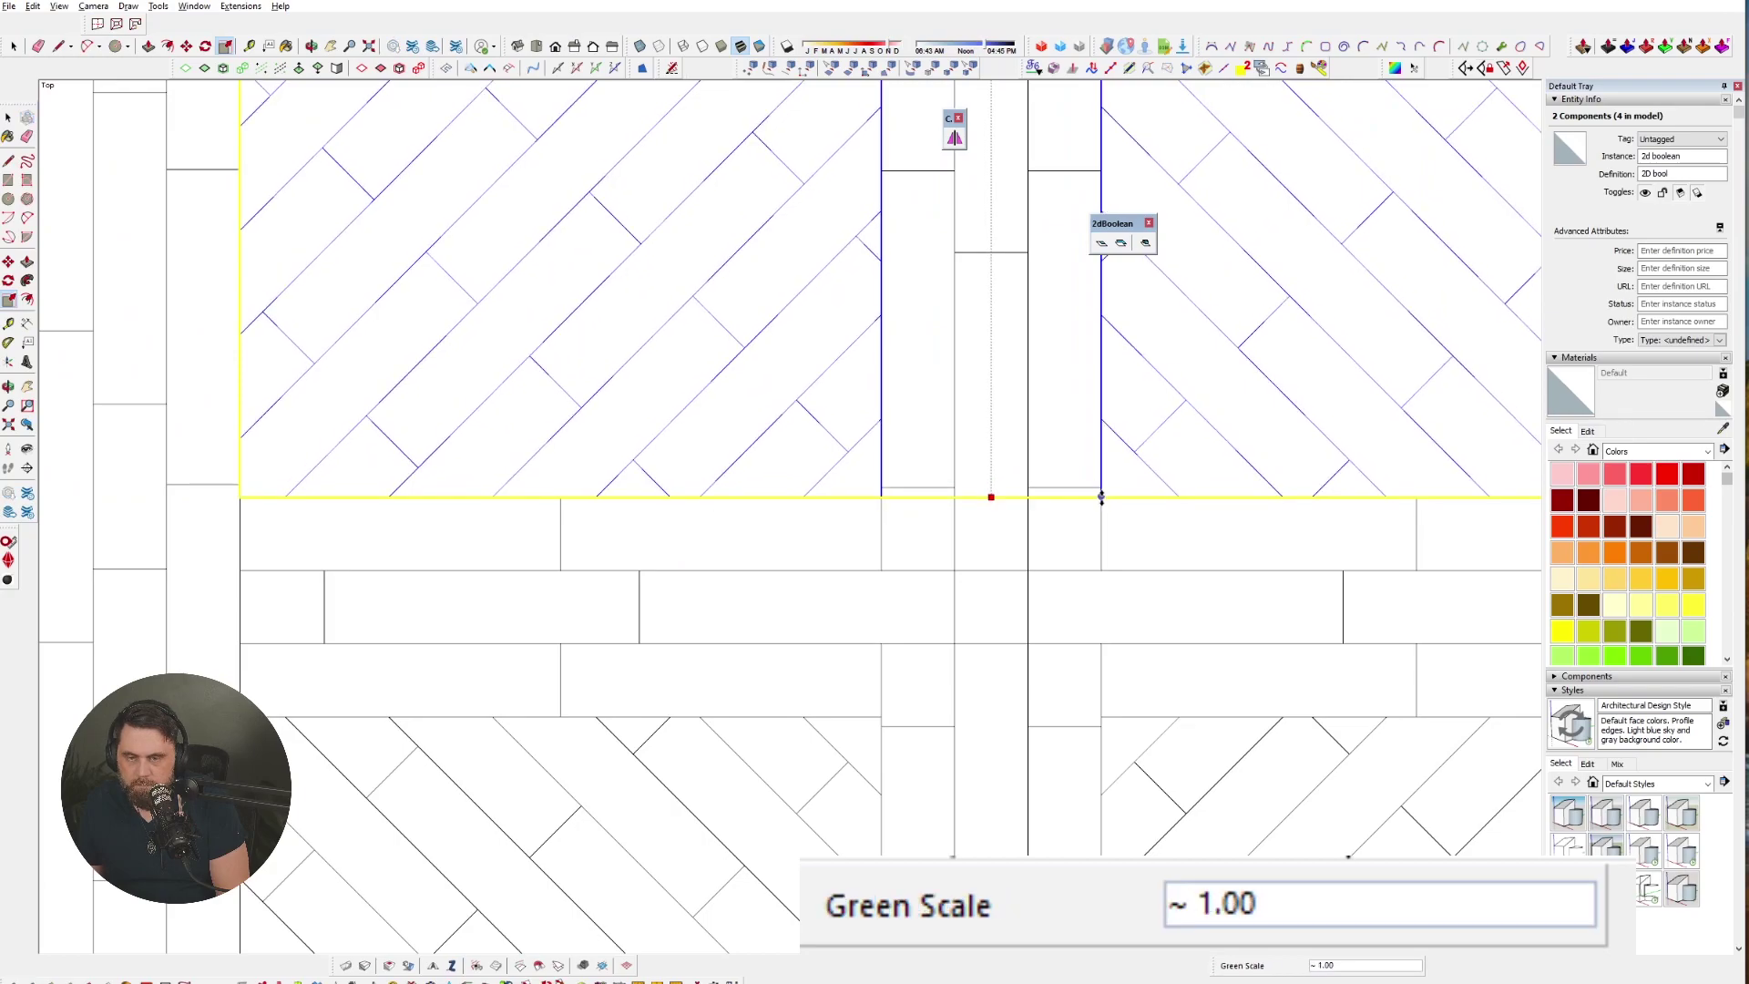
pyautogui.click(1101, 498)
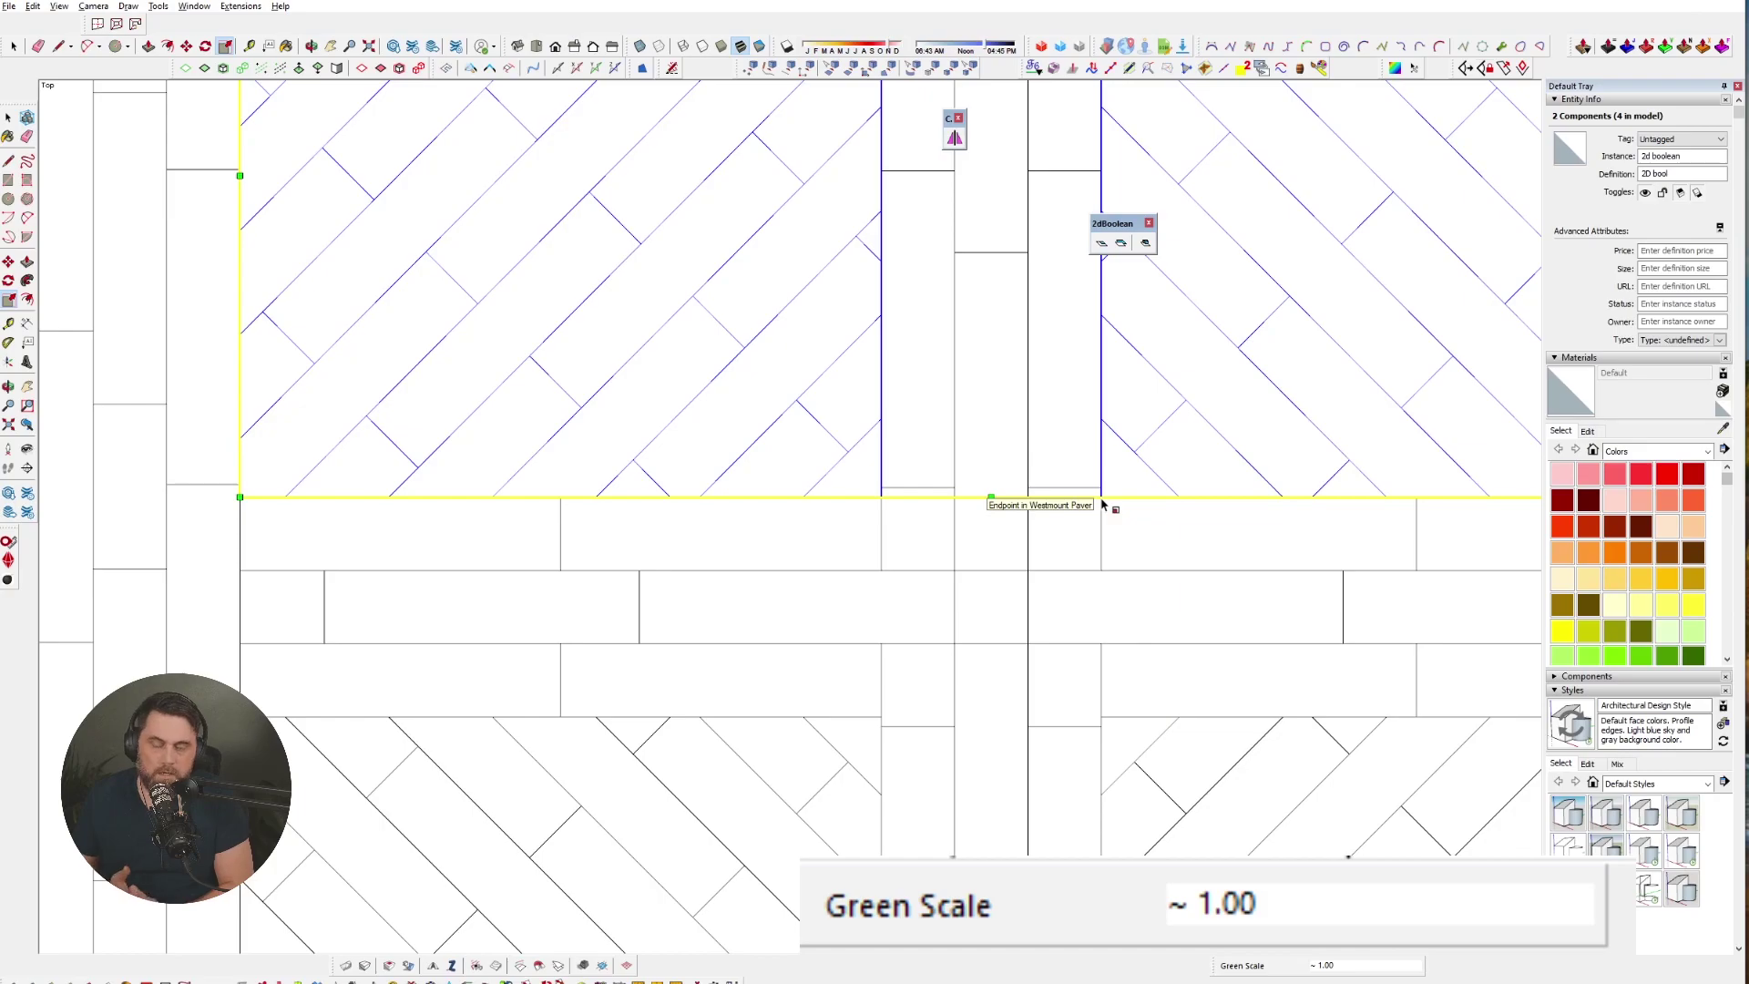
pyautogui.scroll(-6, 1132, 574)
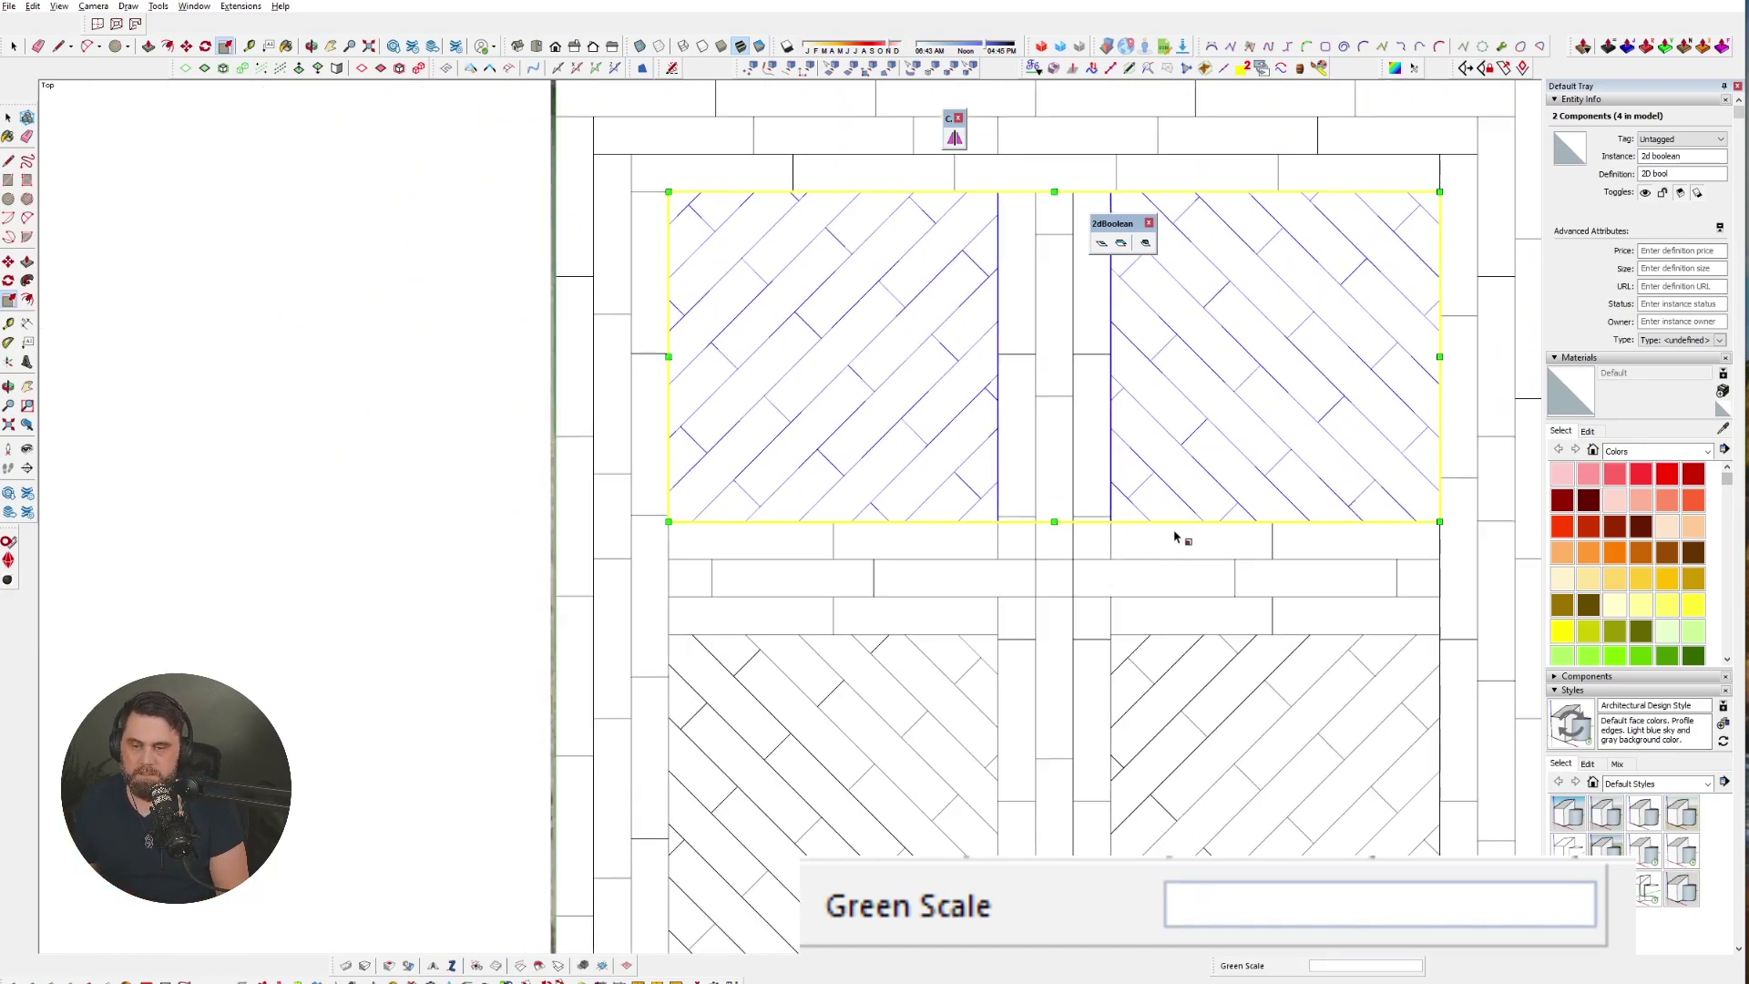
pyautogui.press('space')
pyautogui.click(666, 477)
pyautogui.keyDown('shift'); pyautogui.moveTo(1268, 692); pyautogui.dragTo(1029, 737, button='middle'); pyautogui.keyUp('shift')
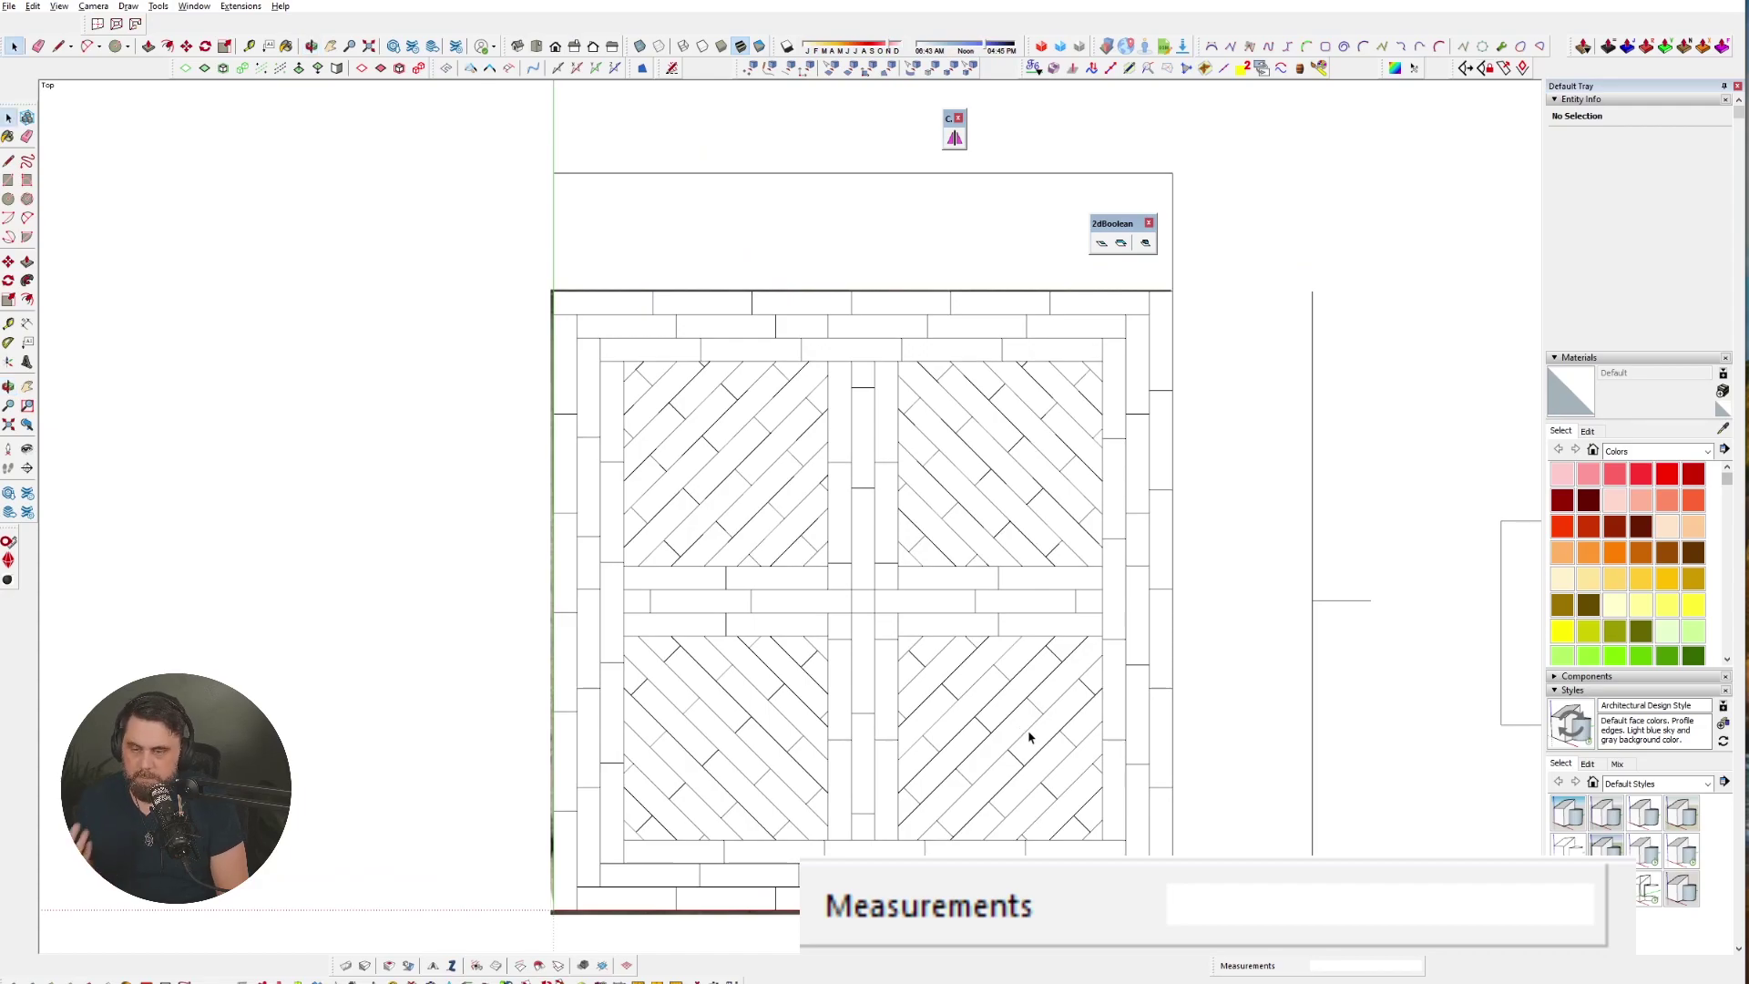
# - Delete the helper lines above and beside the frame, along with the loose square
pyautogui.scroll(-5, 971, 544)
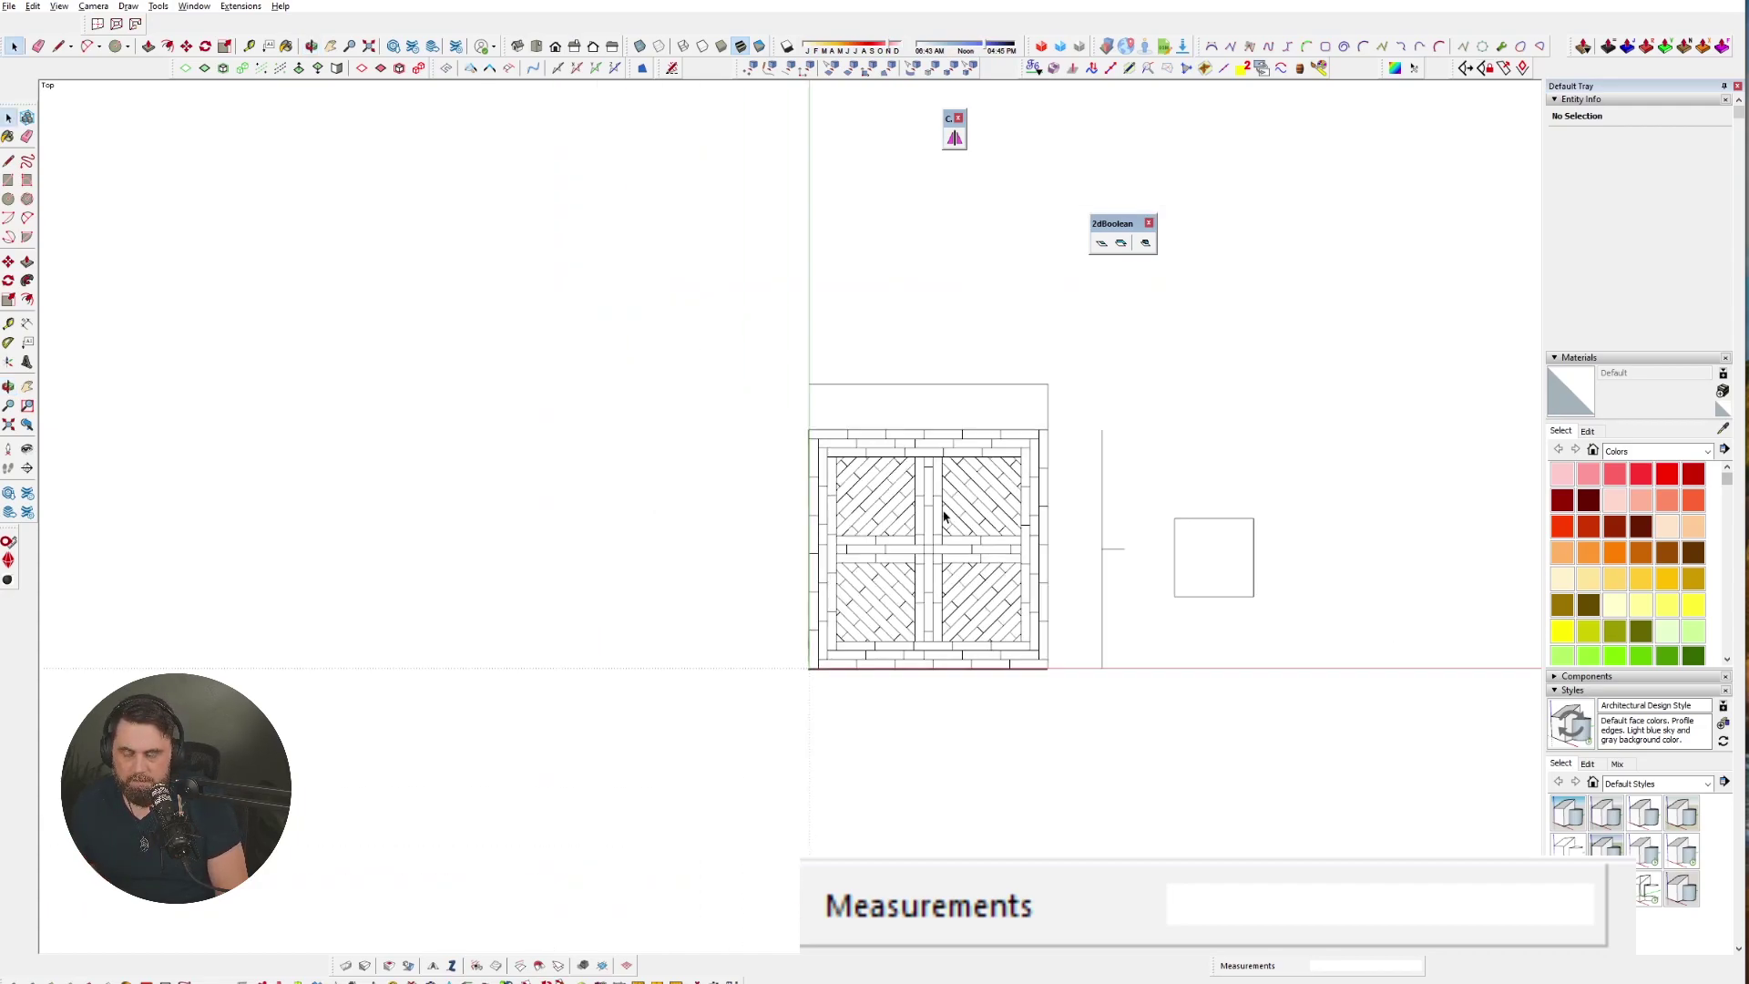
pyautogui.moveTo(1088, 419); pyautogui.dragTo(636, 310)
pyautogui.press('Delete')
pyautogui.press('Delete')
# - Move the Westmount Pattern.jpg reference image from beneath the paver layout to the empty area on its left
pyautogui.click(971, 549)
pyautogui.scroll(9, 949, 642)
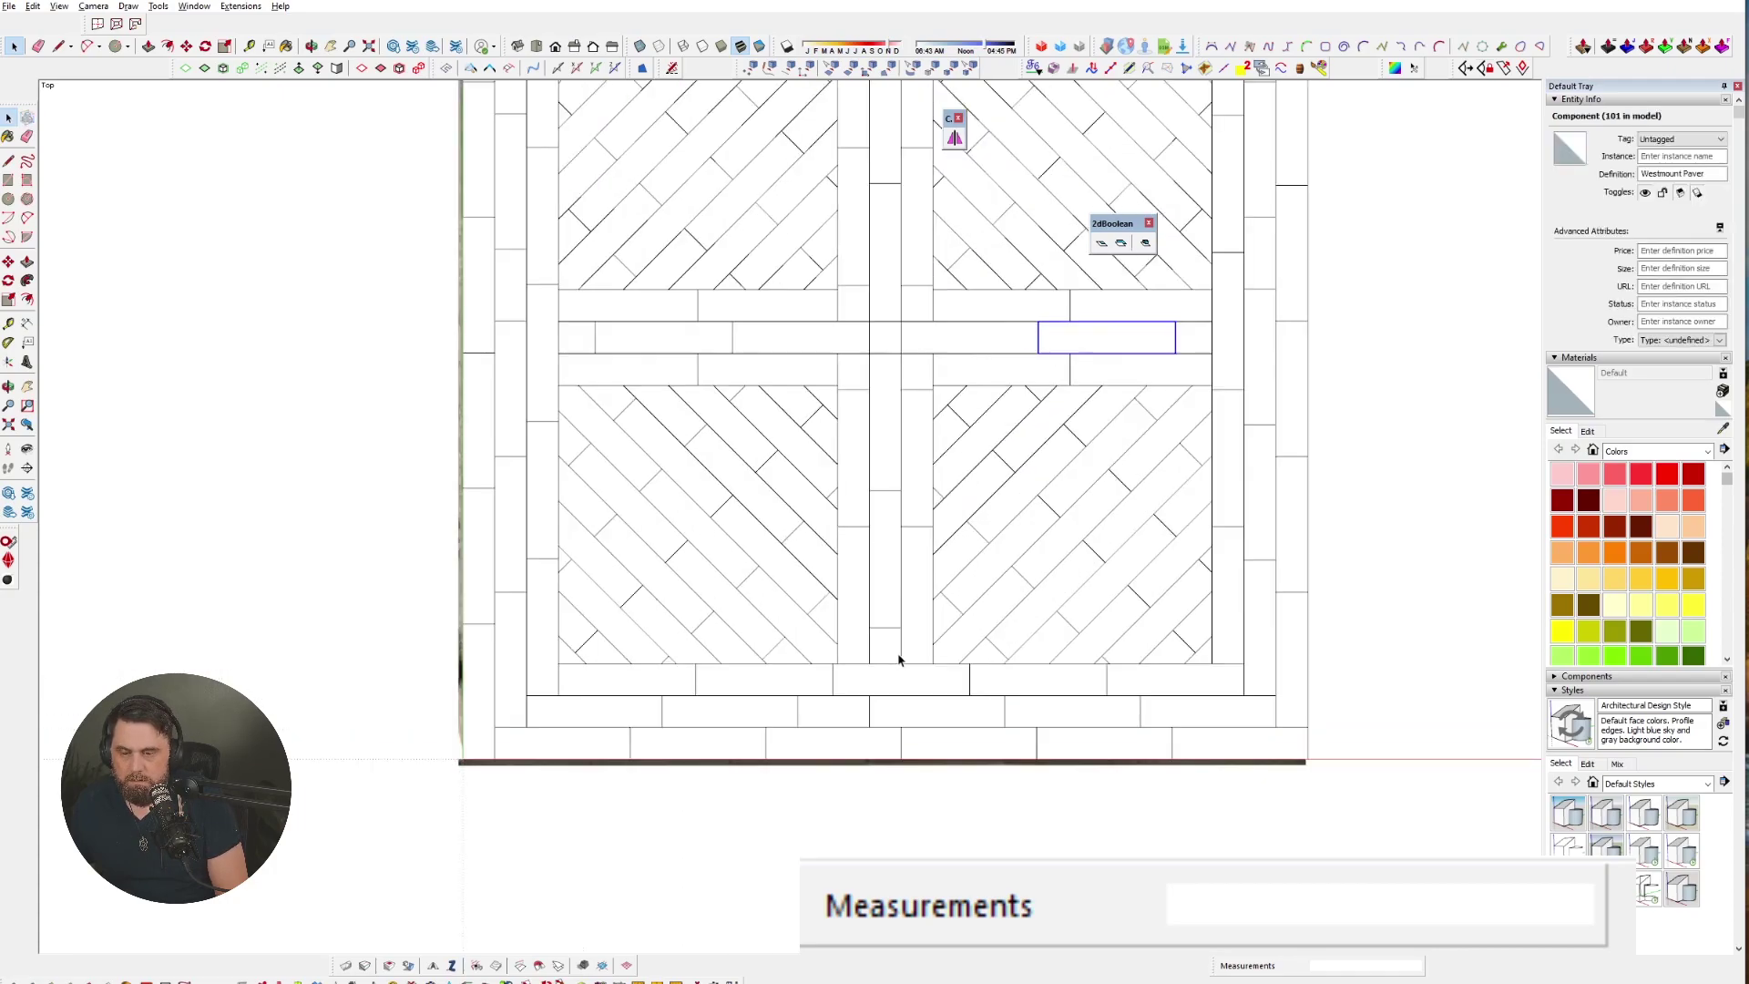
pyautogui.click(856, 803)
pyautogui.scroll(-9, 992, 468)
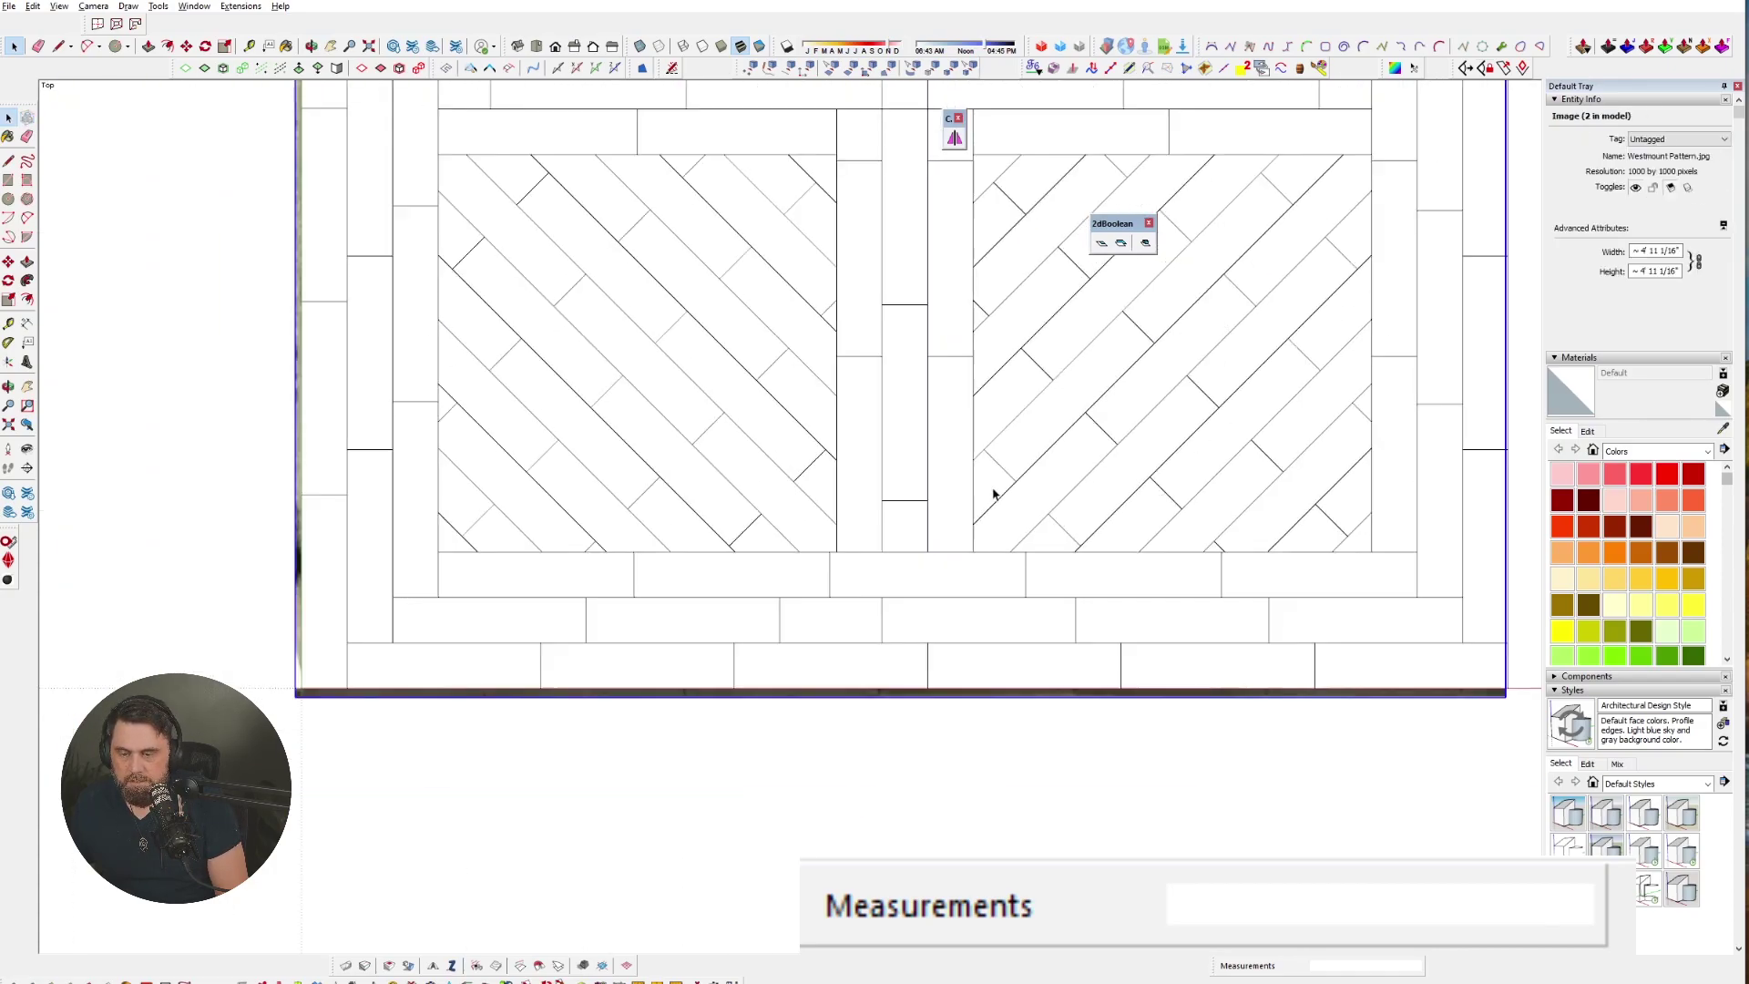
pyautogui.press('m')
pyautogui.click(1101, 598)
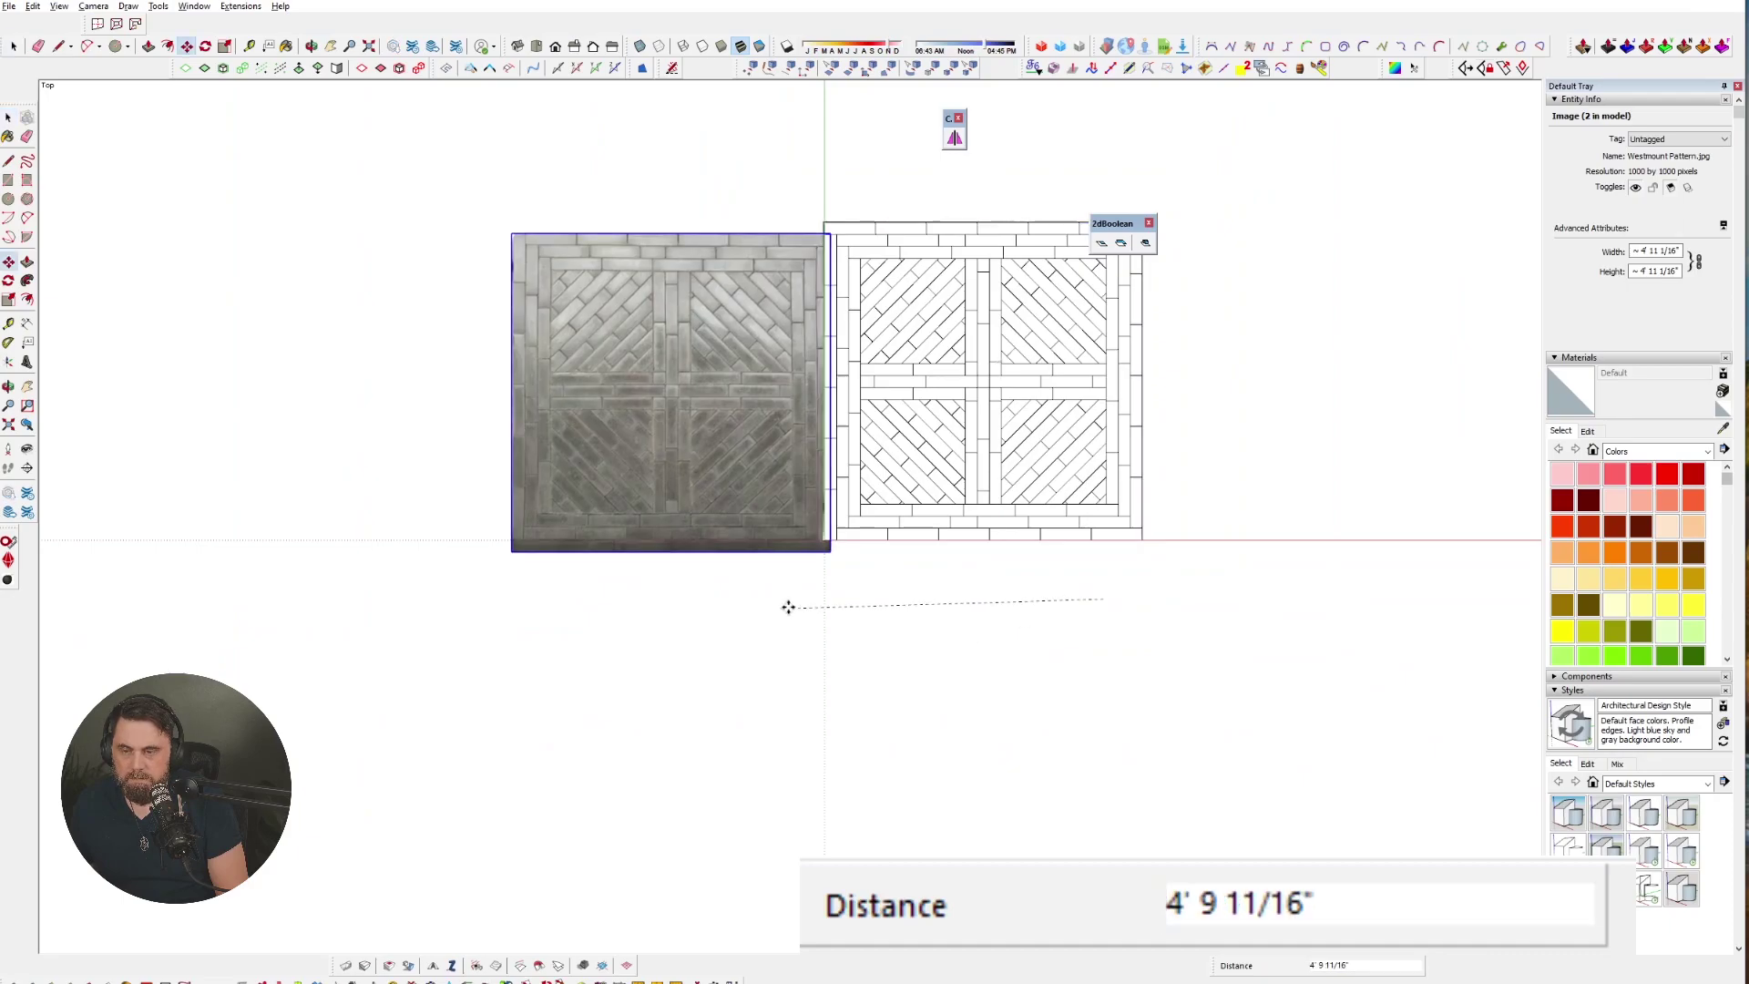
pyautogui.click(751, 598)
pyautogui.scroll(8, 822, 227)
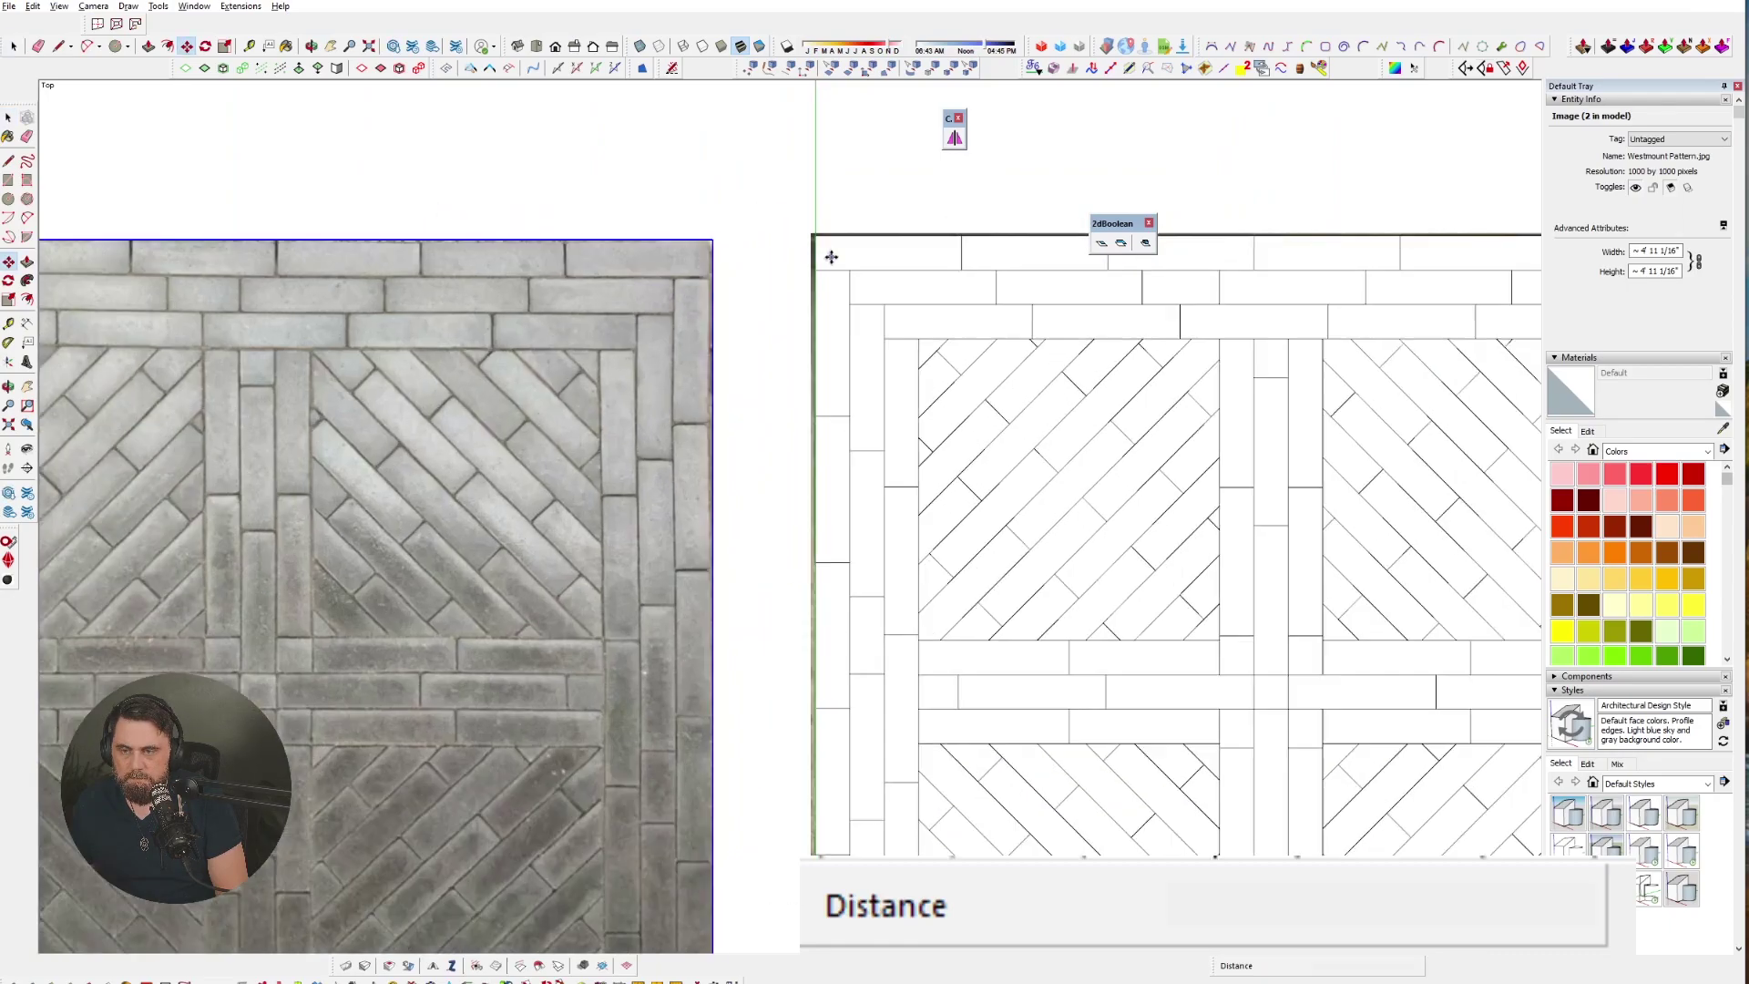
pyautogui.press('space')
pyautogui.scroll(-8, 822, 233)
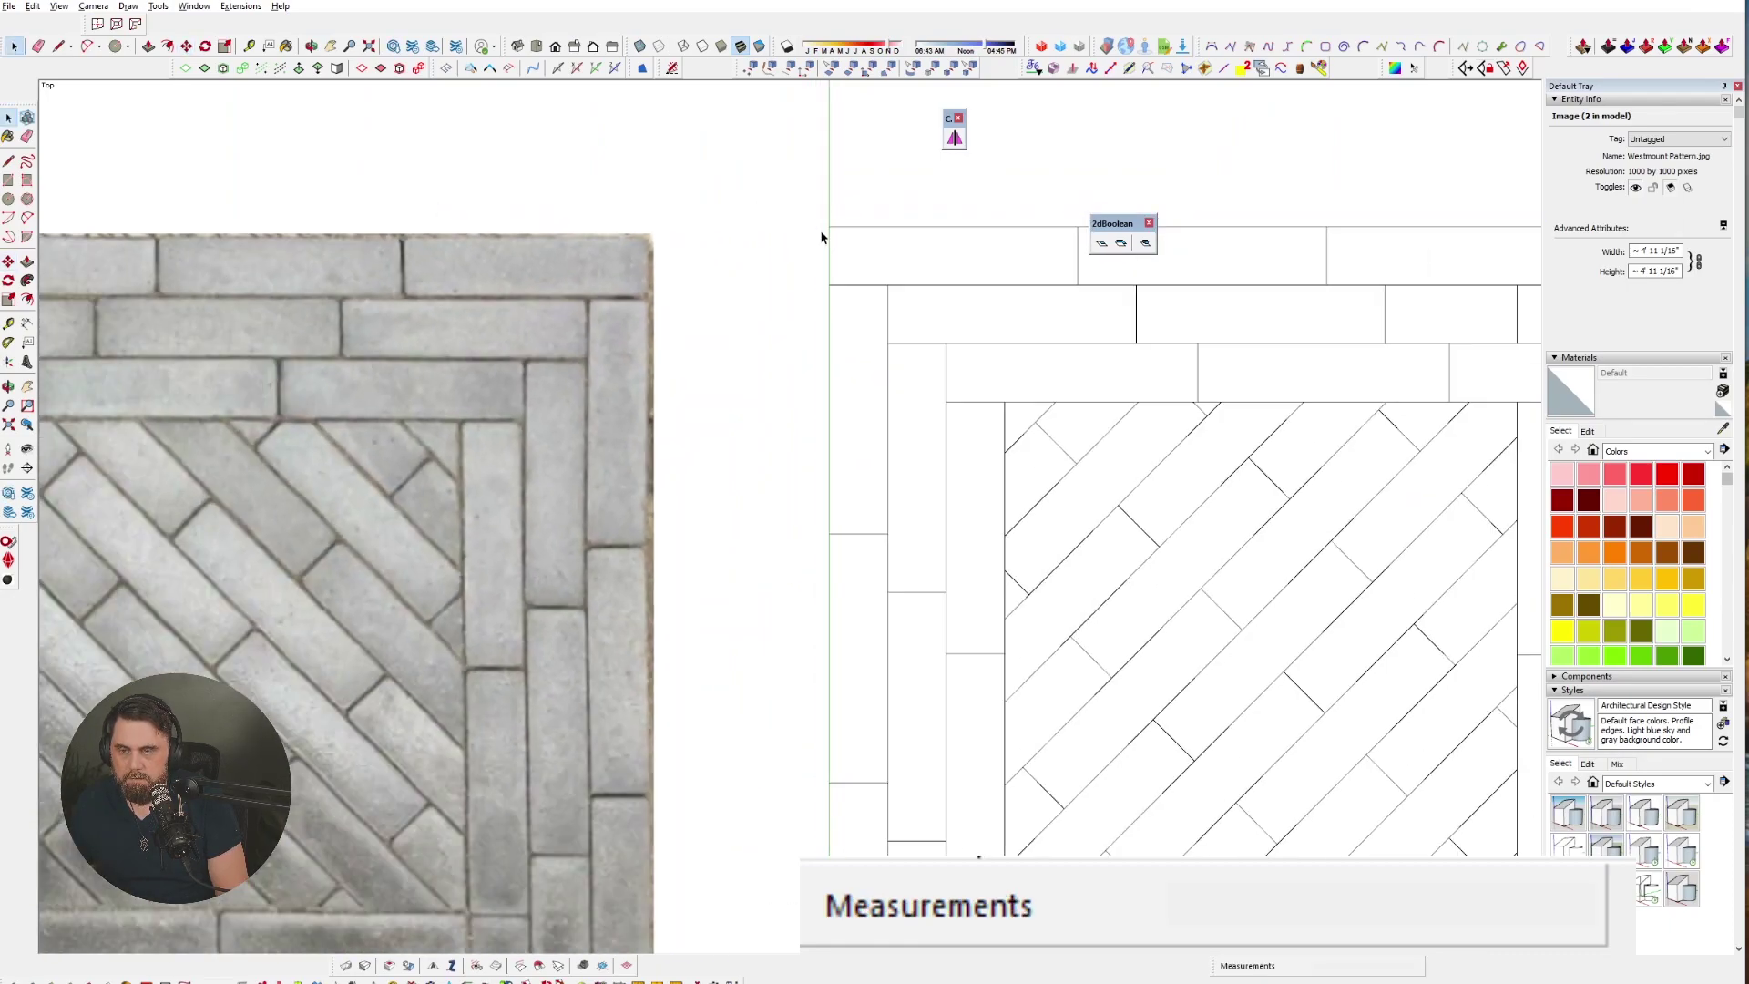
pyautogui.click(816, 233)
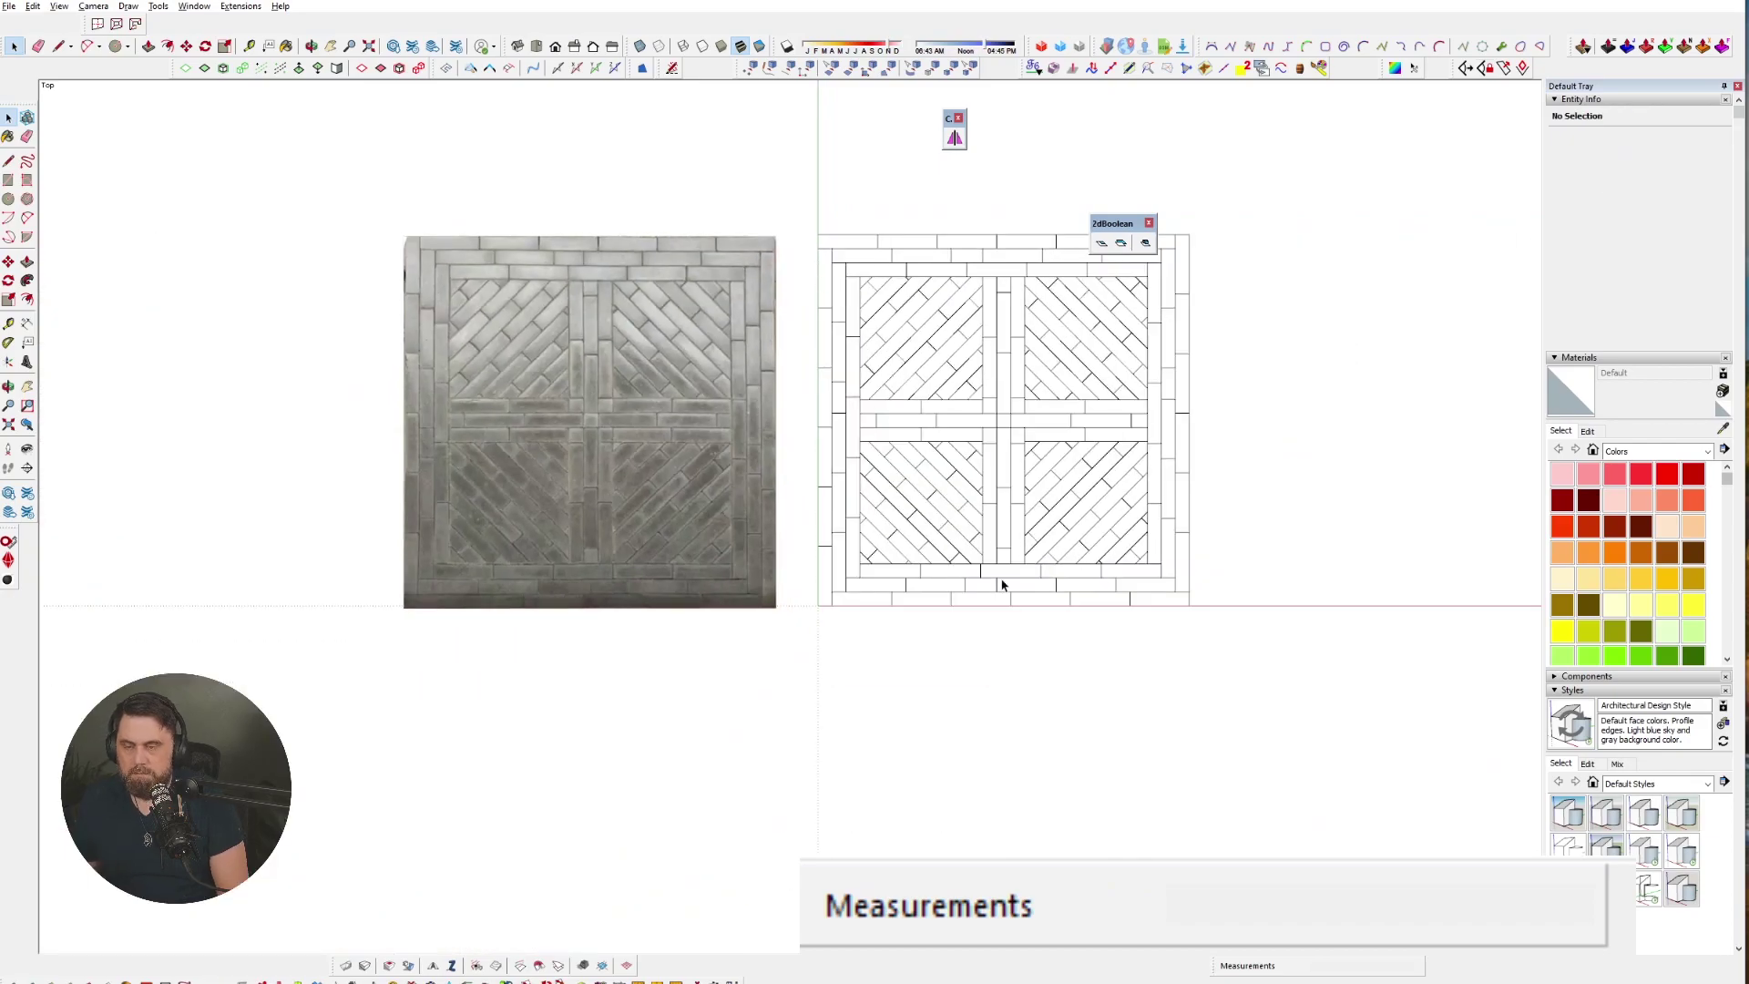
# - Reposition the 2dBoolean toolbar clear of the layout and compare the drawn pattern with the reference image
pyautogui.moveTo(1116, 226); pyautogui.dragTo(1106, 125)
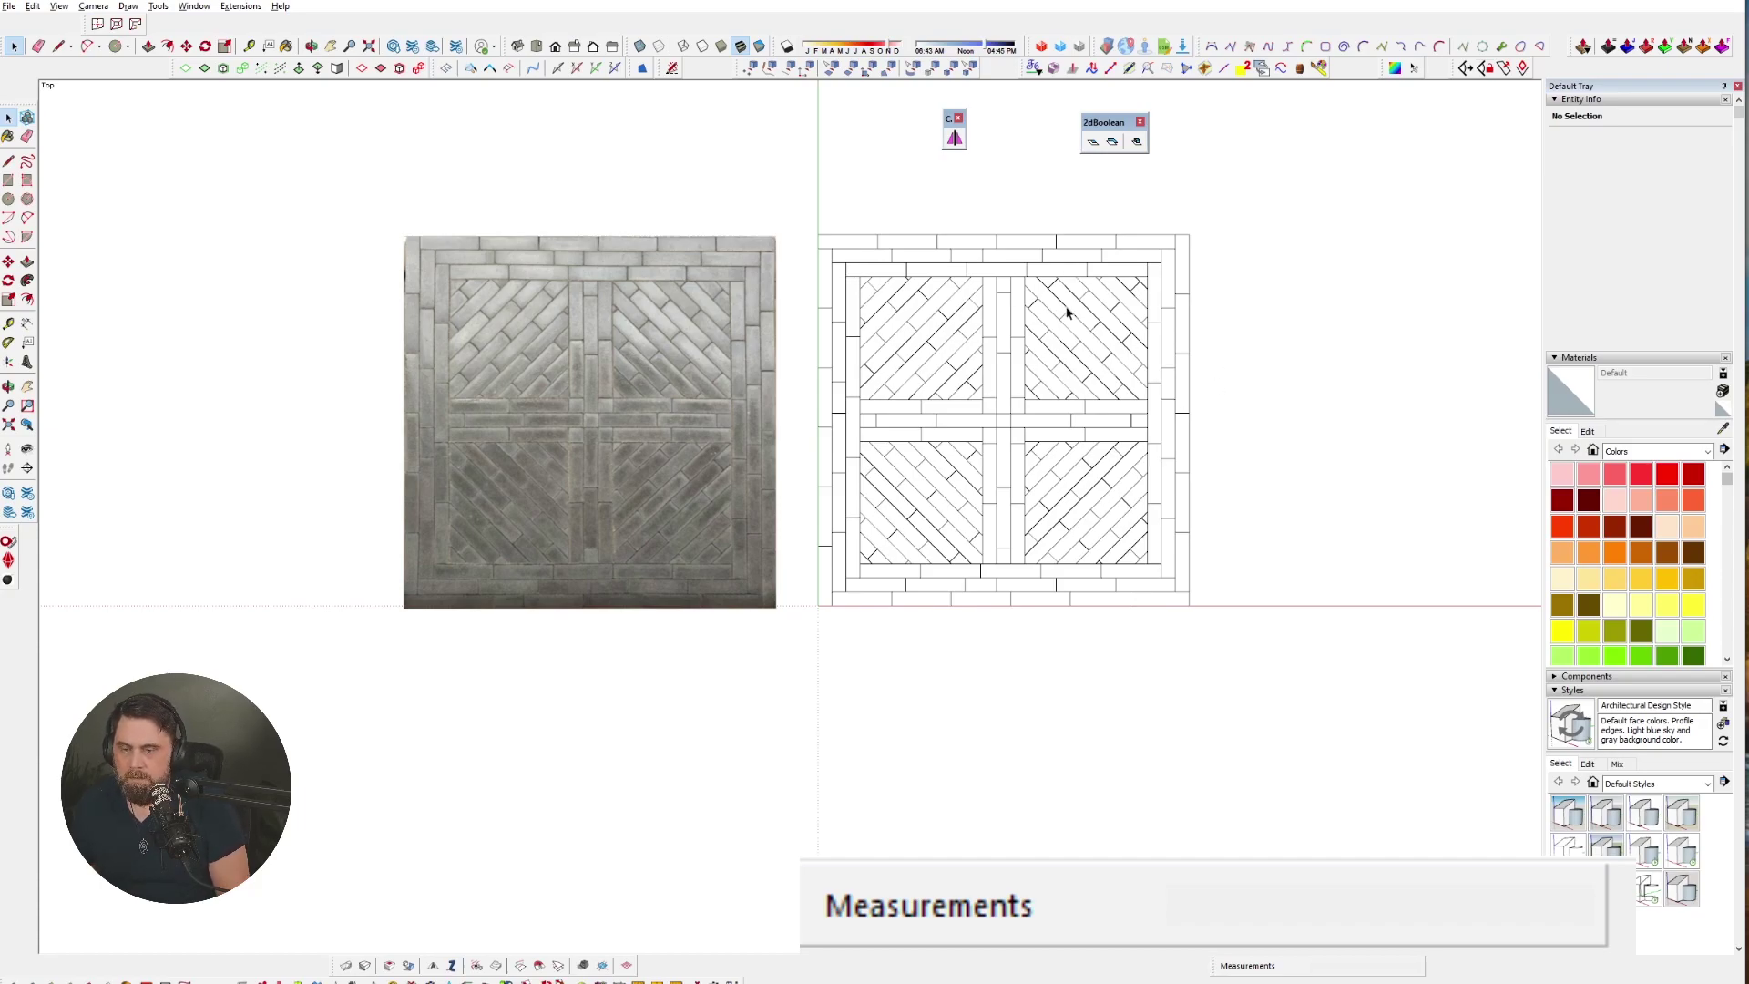
pyautogui.scroll(6, 995, 392)
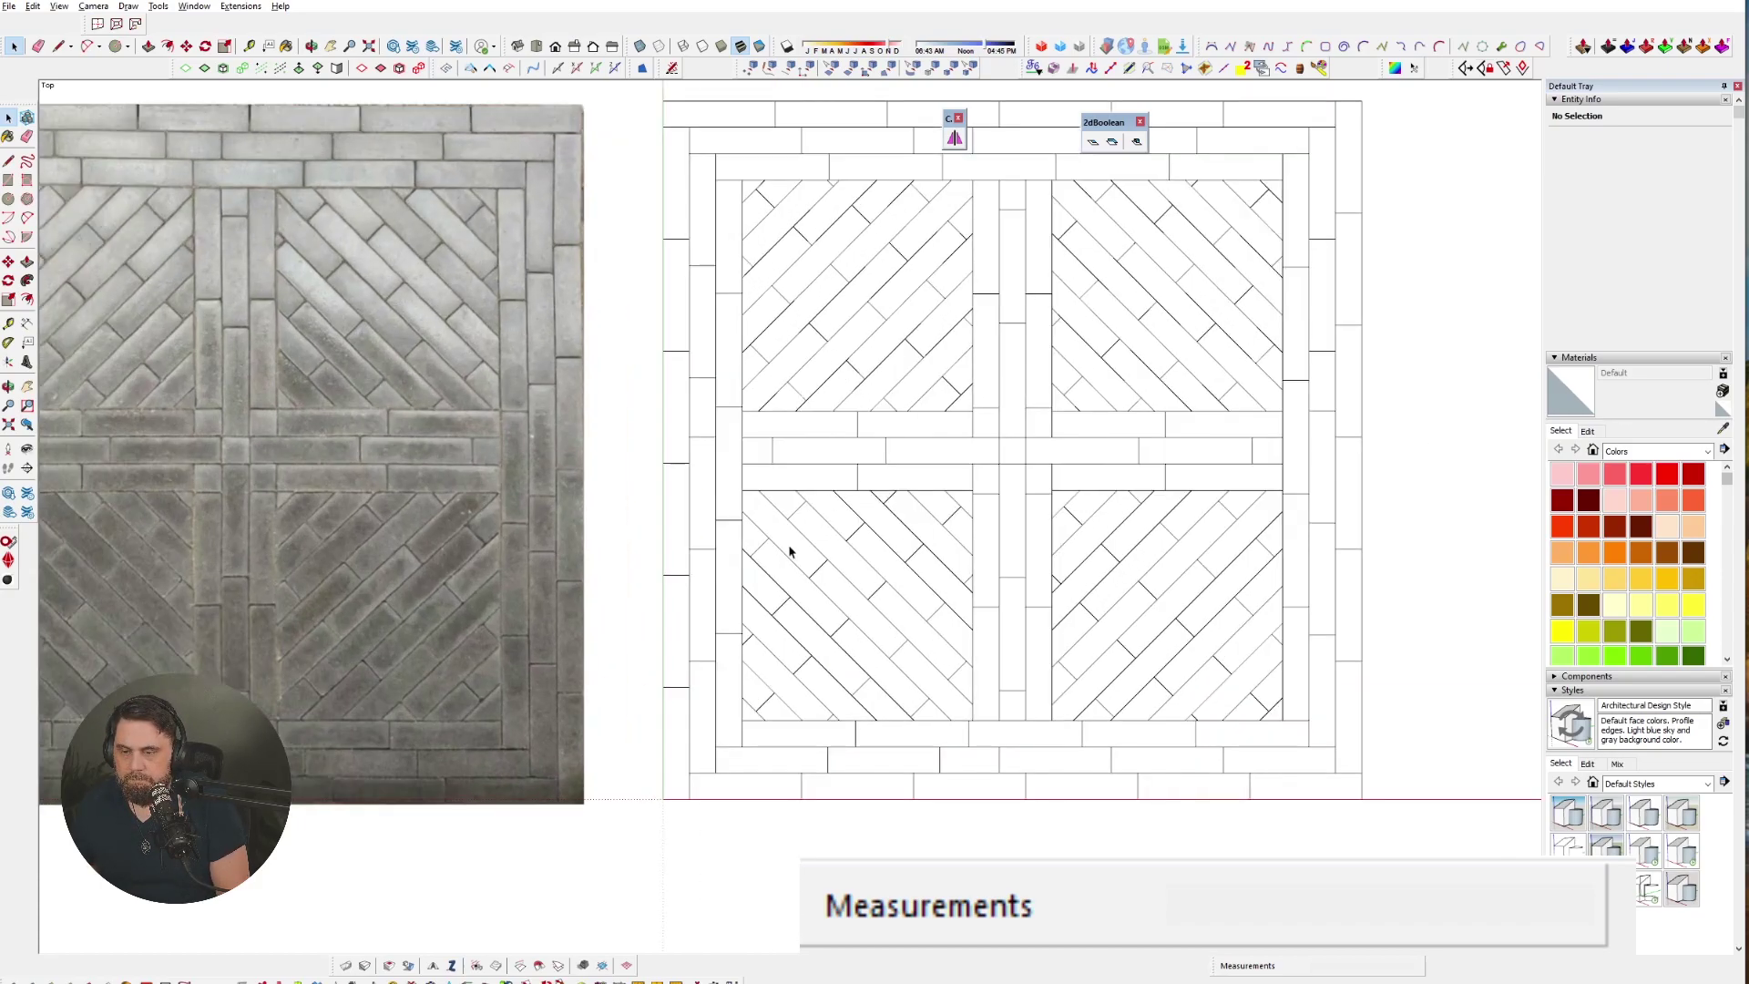
pyautogui.scroll(-6, 789, 550)
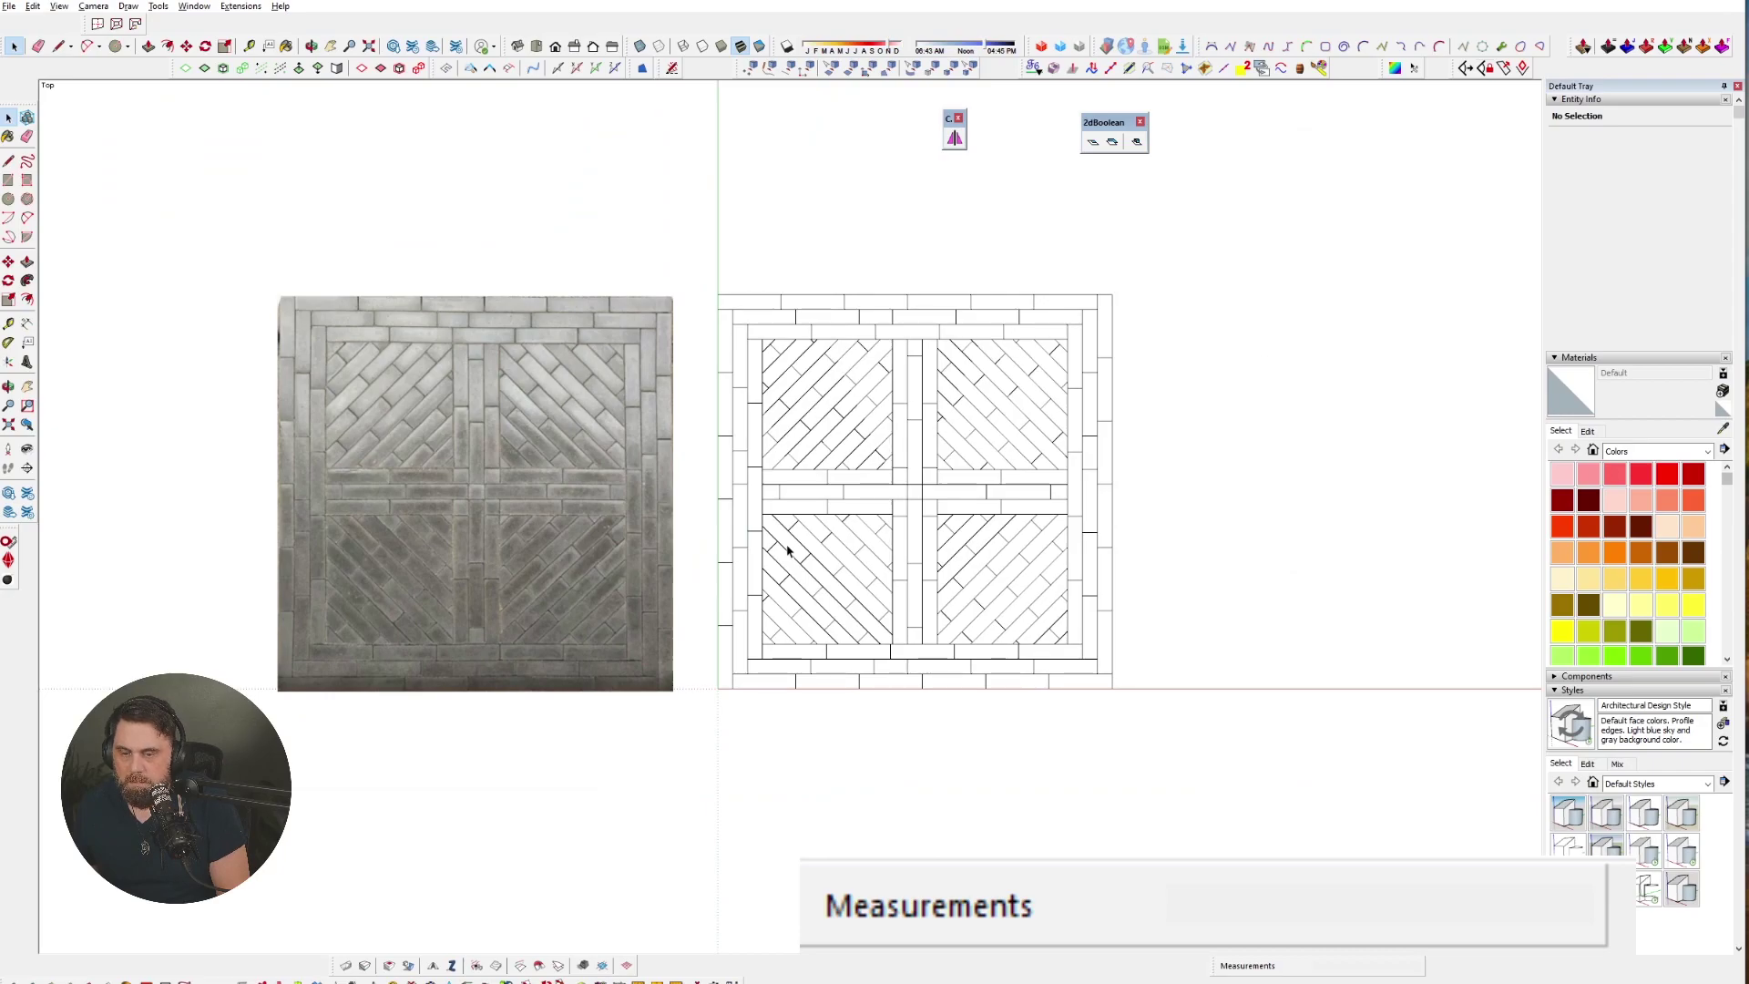
# - Move the reference image back under the paver layout by its upper-right corner, snapping it to the layout's upper-right corner
pyautogui.click(502, 421)
pyautogui.scroll(5, 647, 310)
pyautogui.press('m')
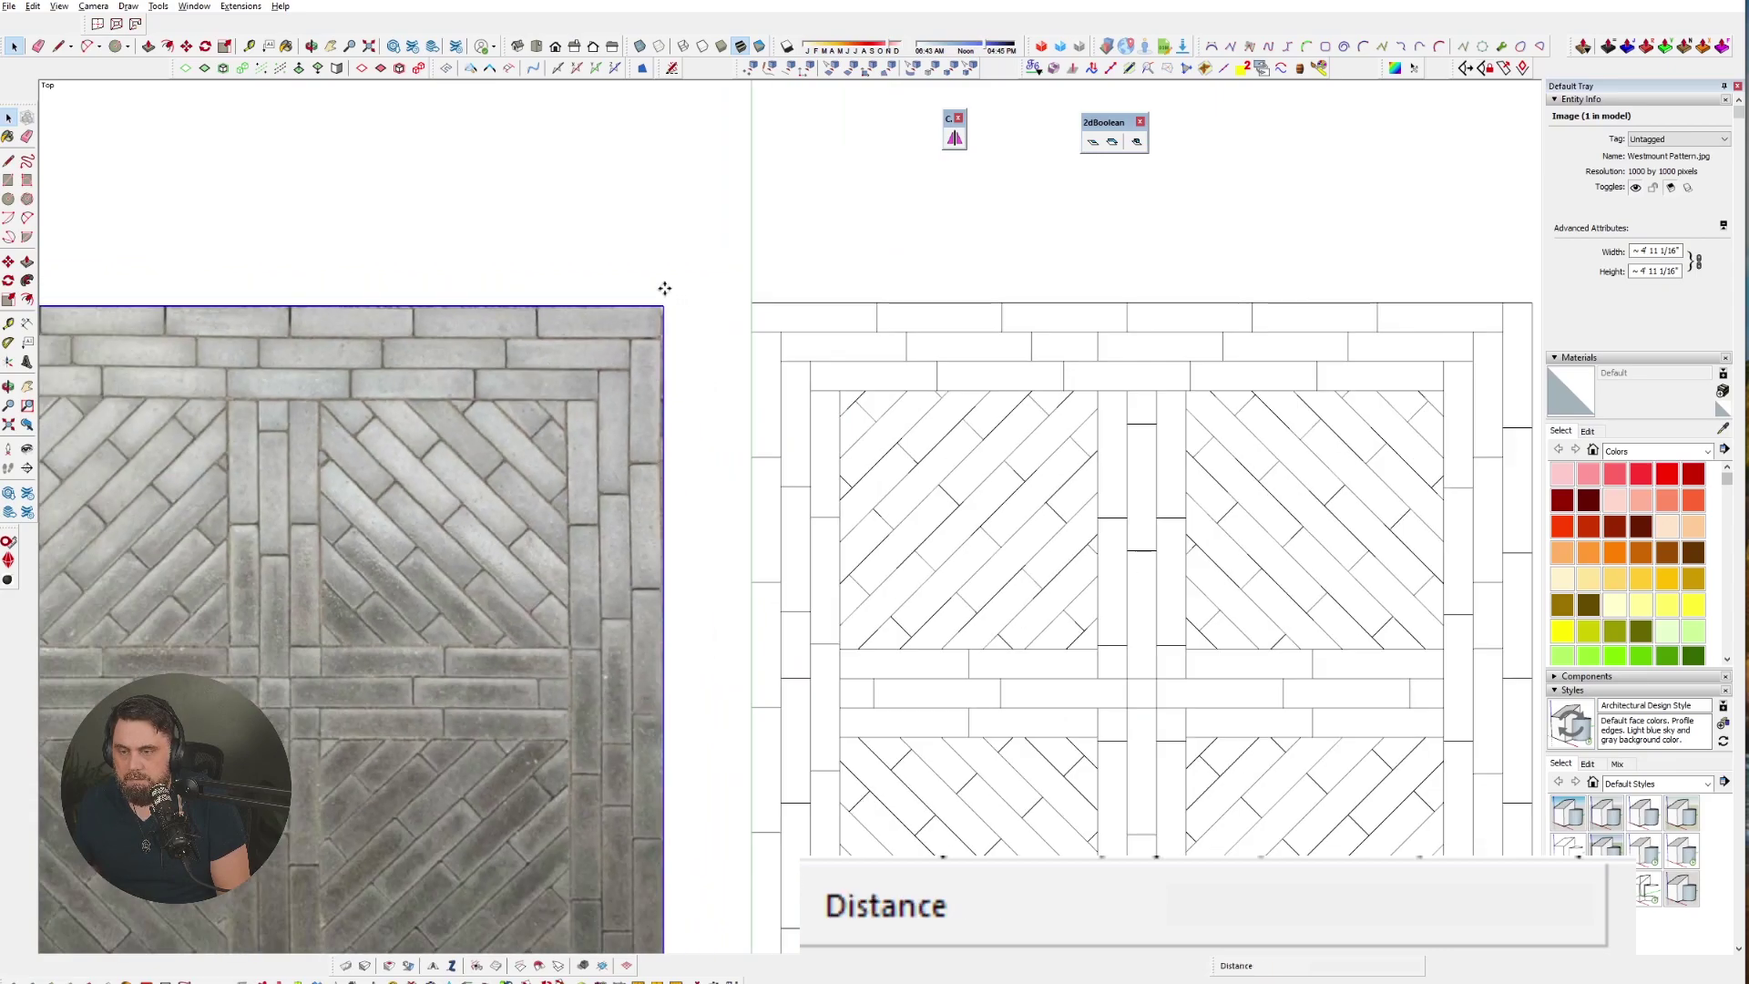
pyautogui.scroll(-3, 668, 287)
pyautogui.click(664, 302)
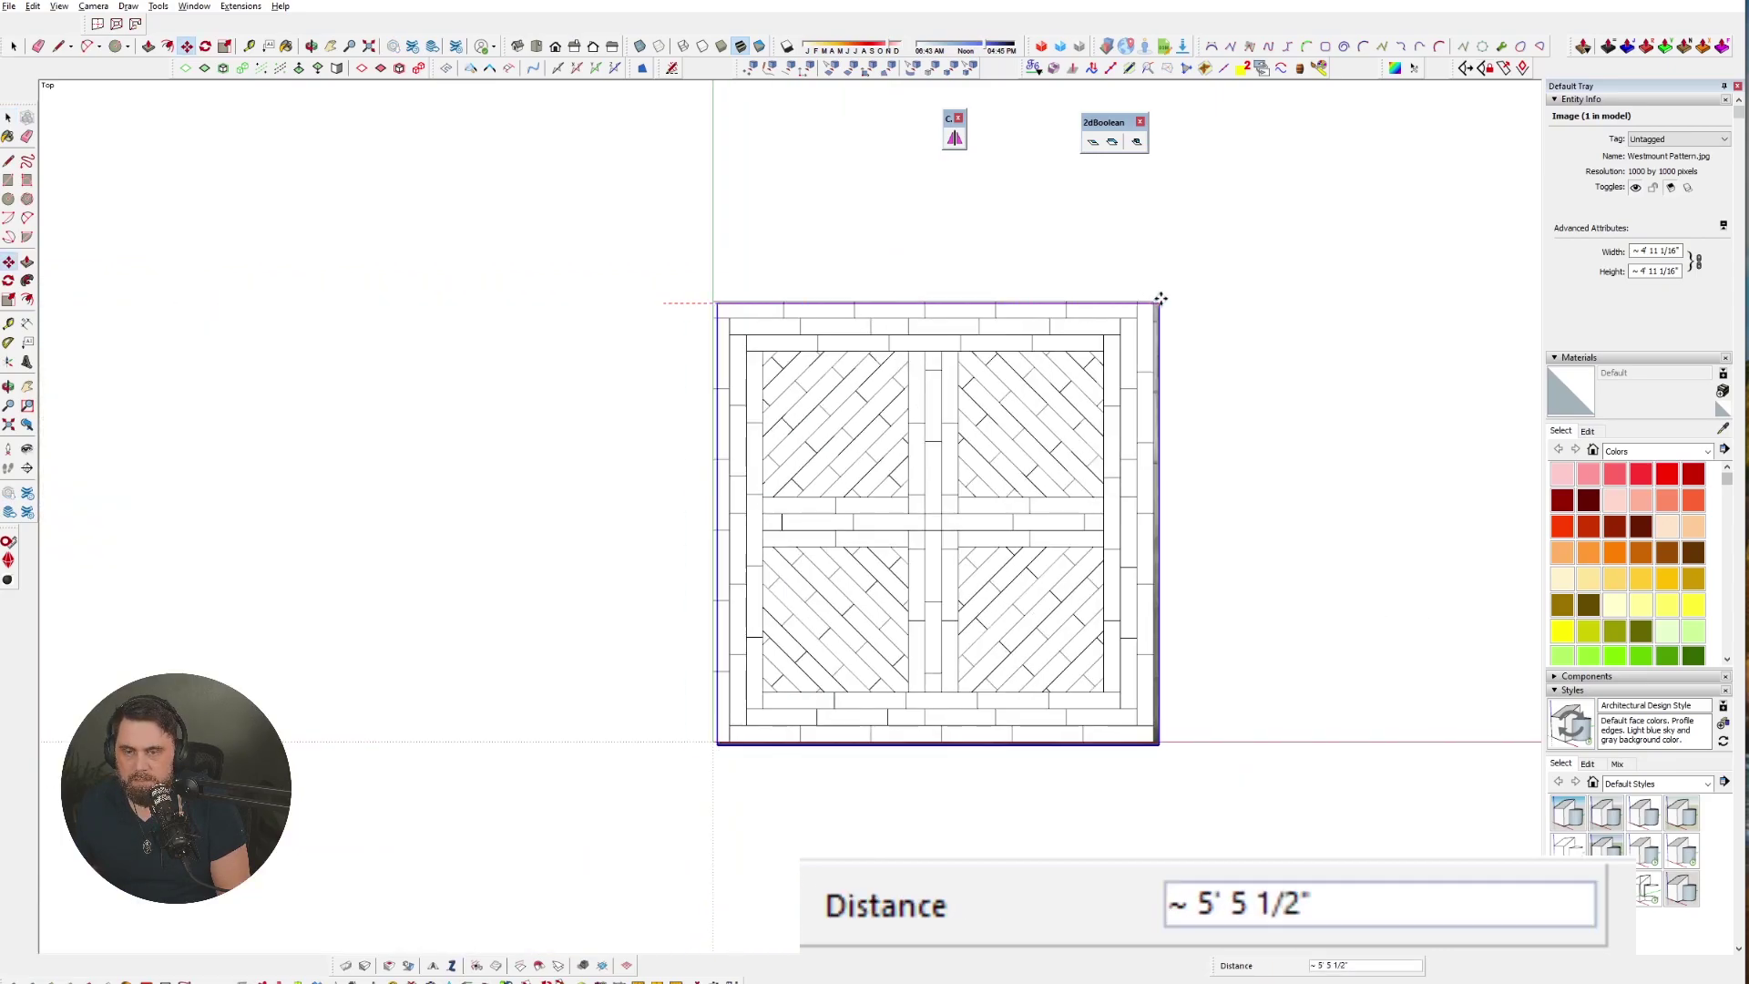
pyautogui.click(1154, 302)
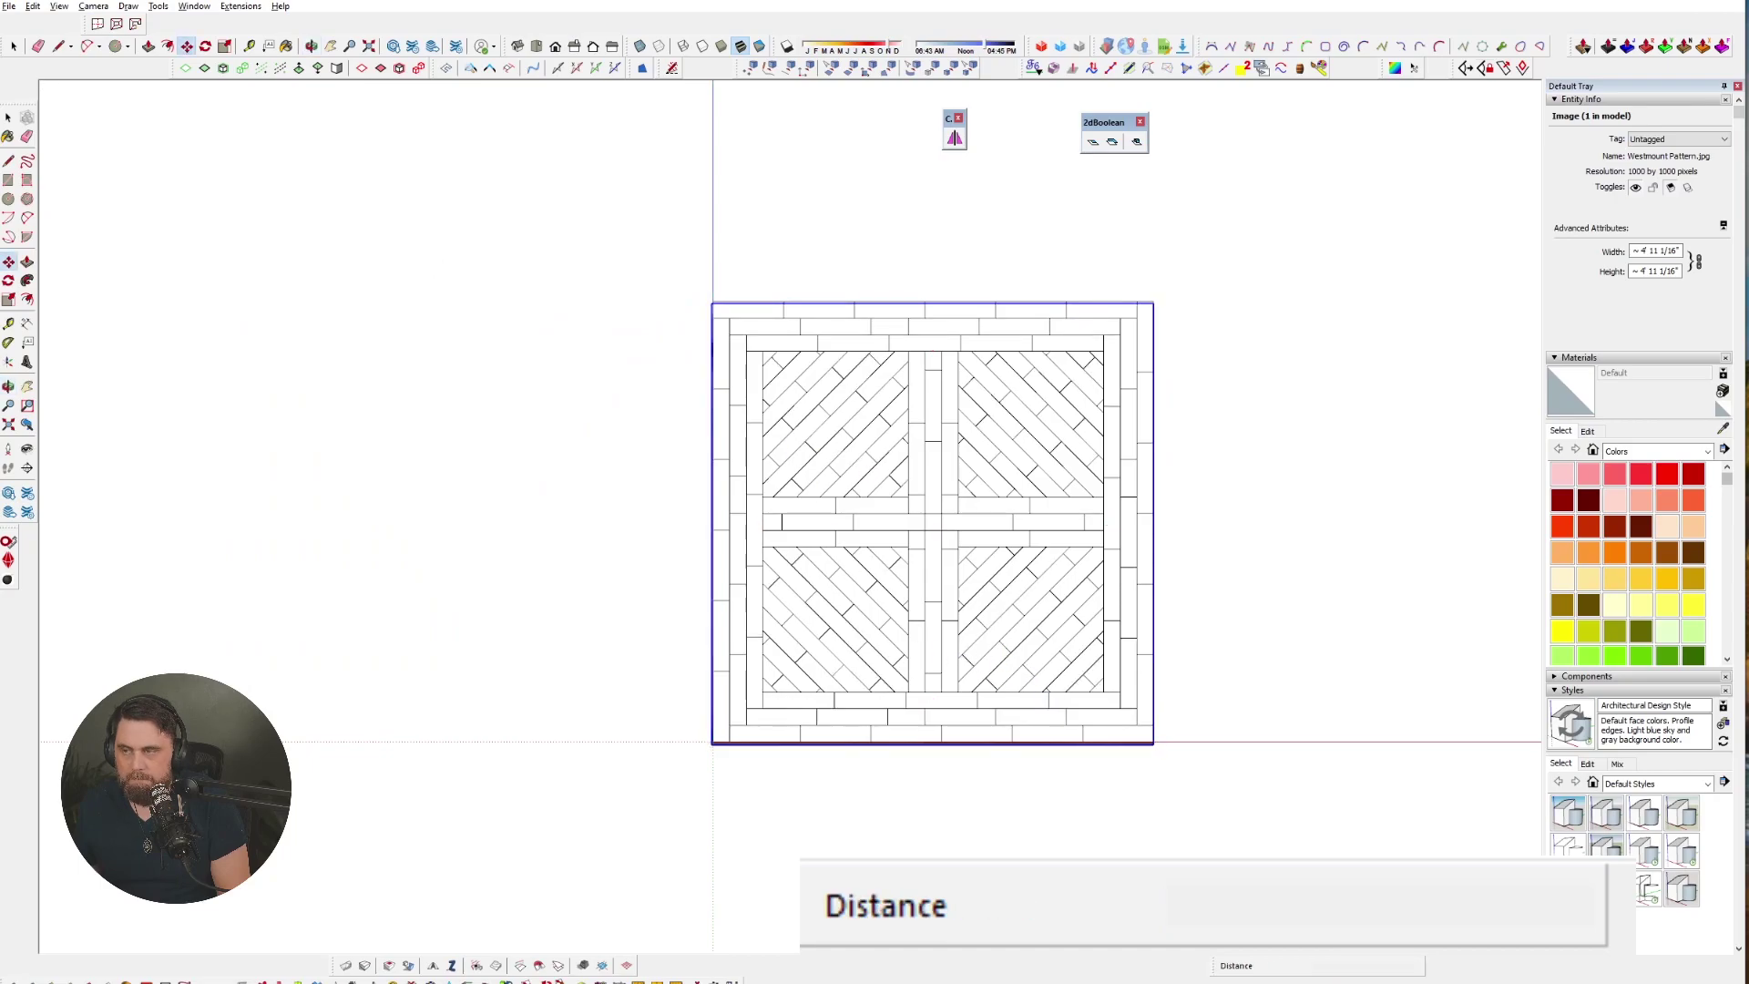
# - Switch the camera to perspective and raise the reference image about 1' 5 1/4" above the paver layout
pyautogui.click(93, 6)
pyautogui.click(121, 91)
pyautogui.moveTo(1261, 695); pyautogui.dragTo(866, 492, button='middle')
pyautogui.click(1044, 464)
pyautogui.press('ctrl')
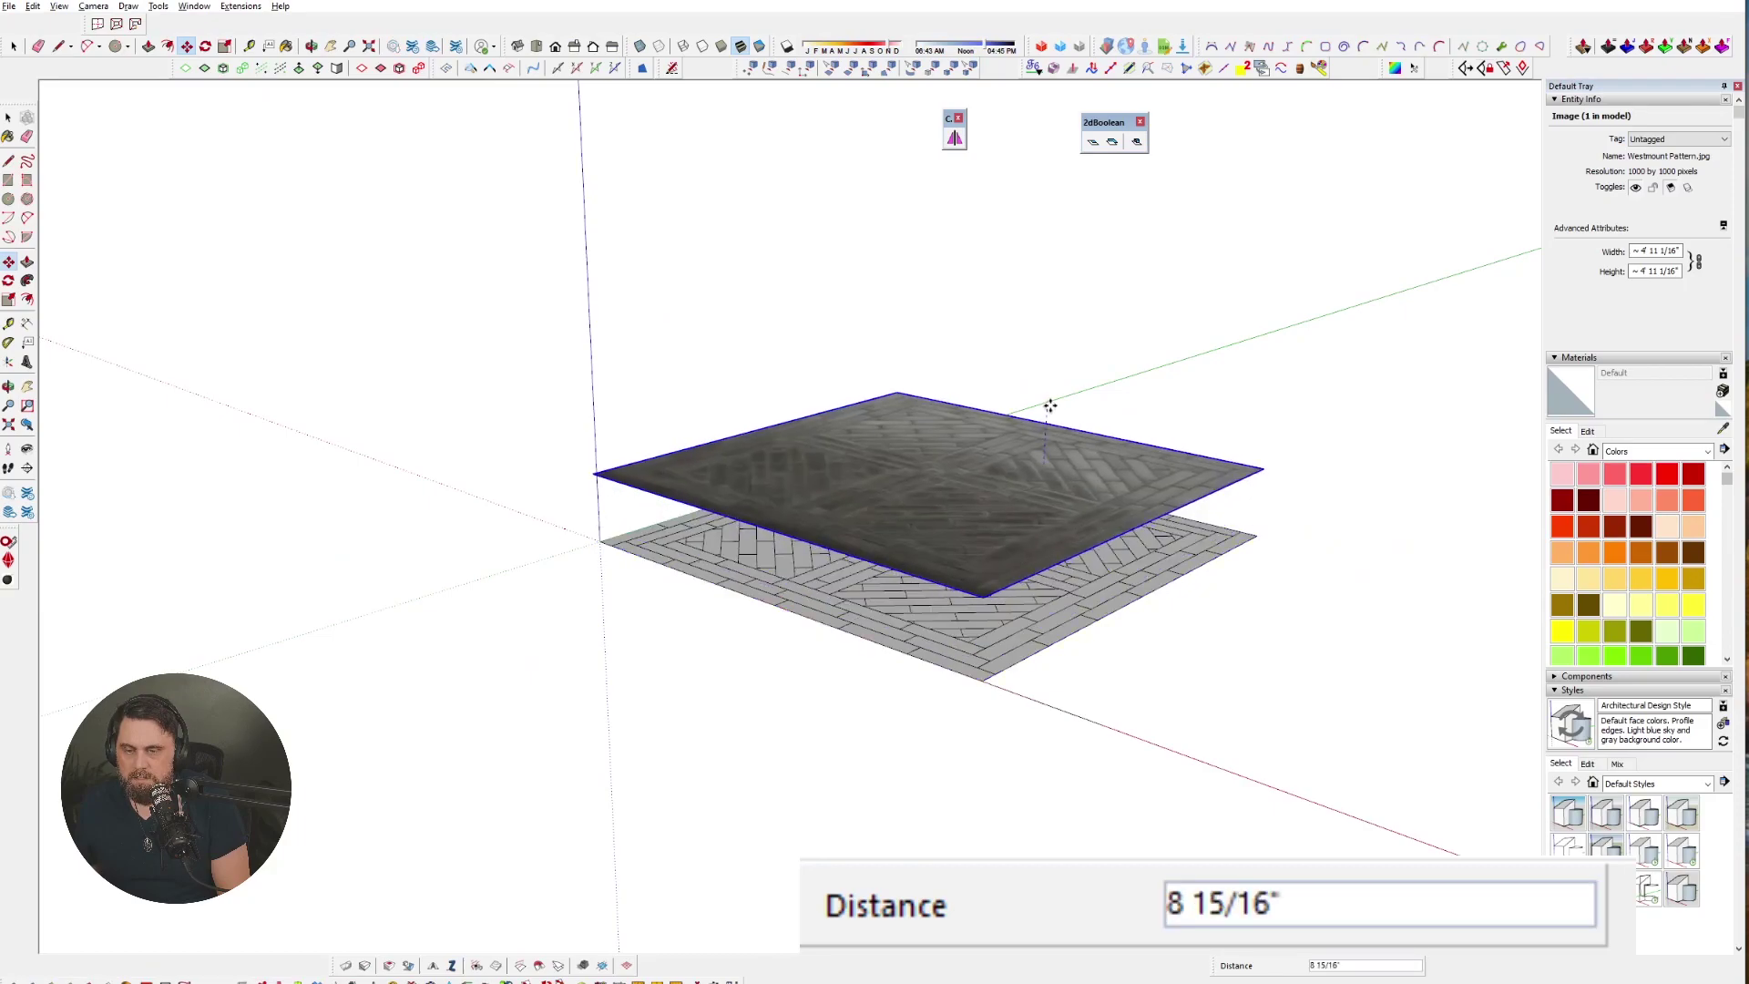
# - Explode the raised reference image into a textured face with edges
pyautogui.rightClick(989, 406)
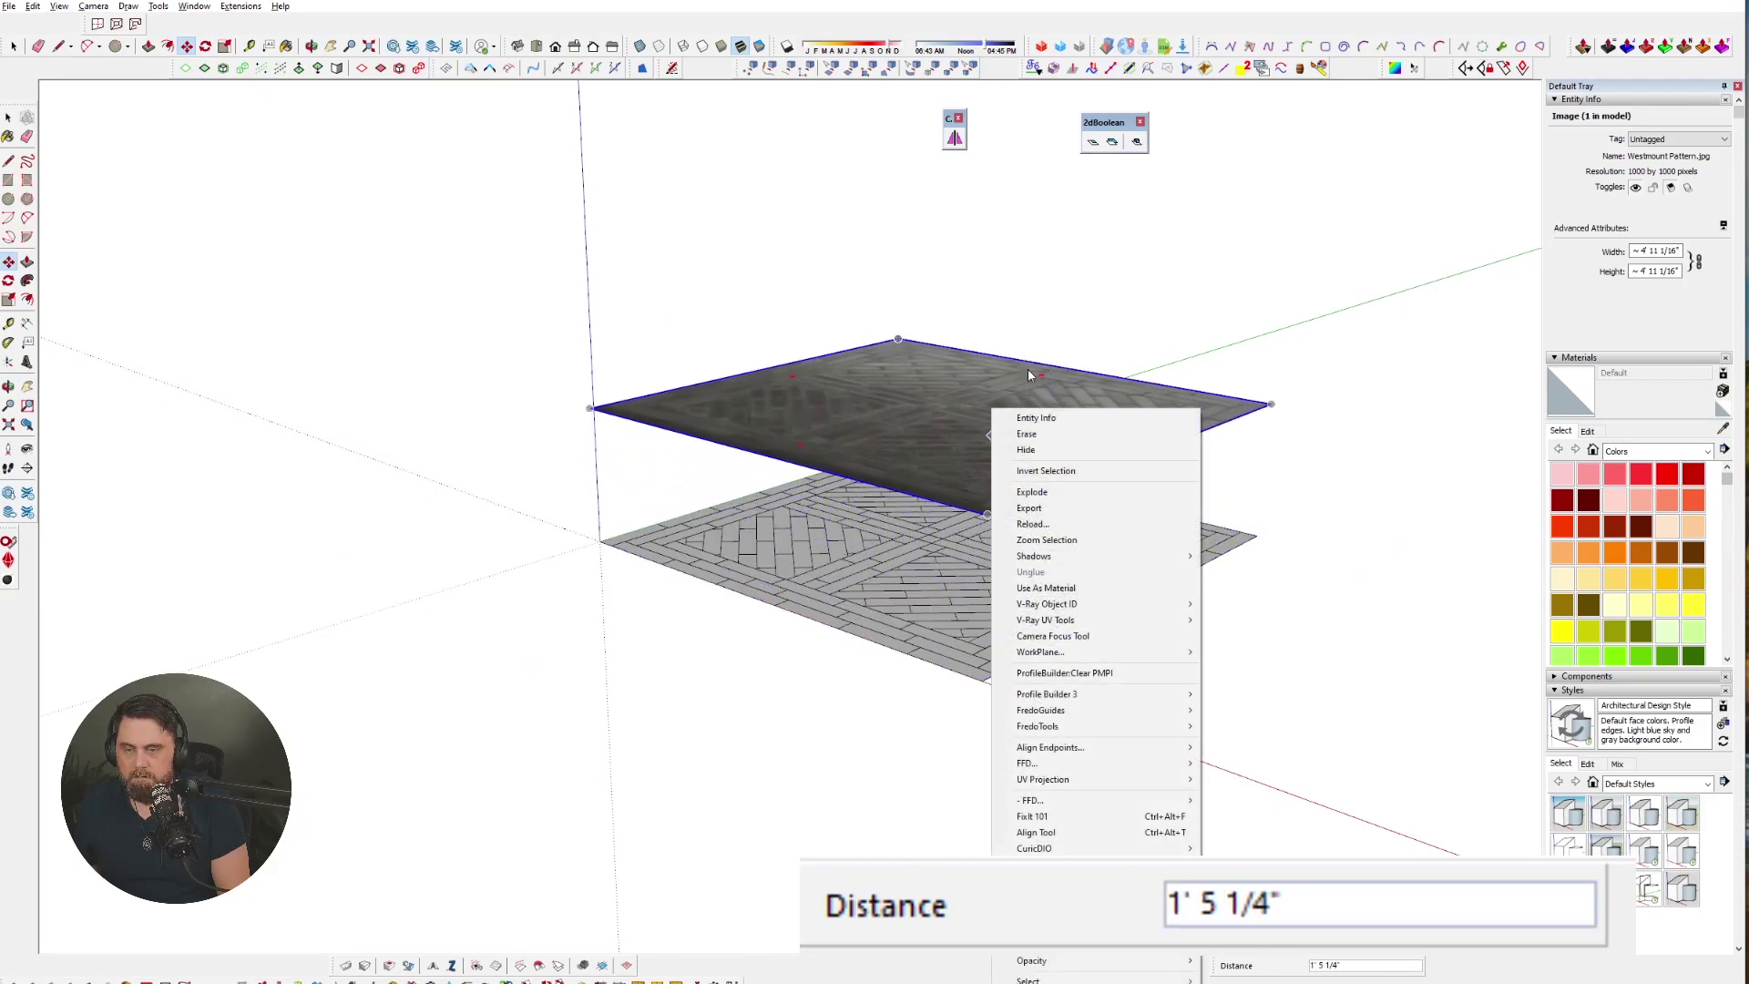
pyautogui.click(1056, 492)
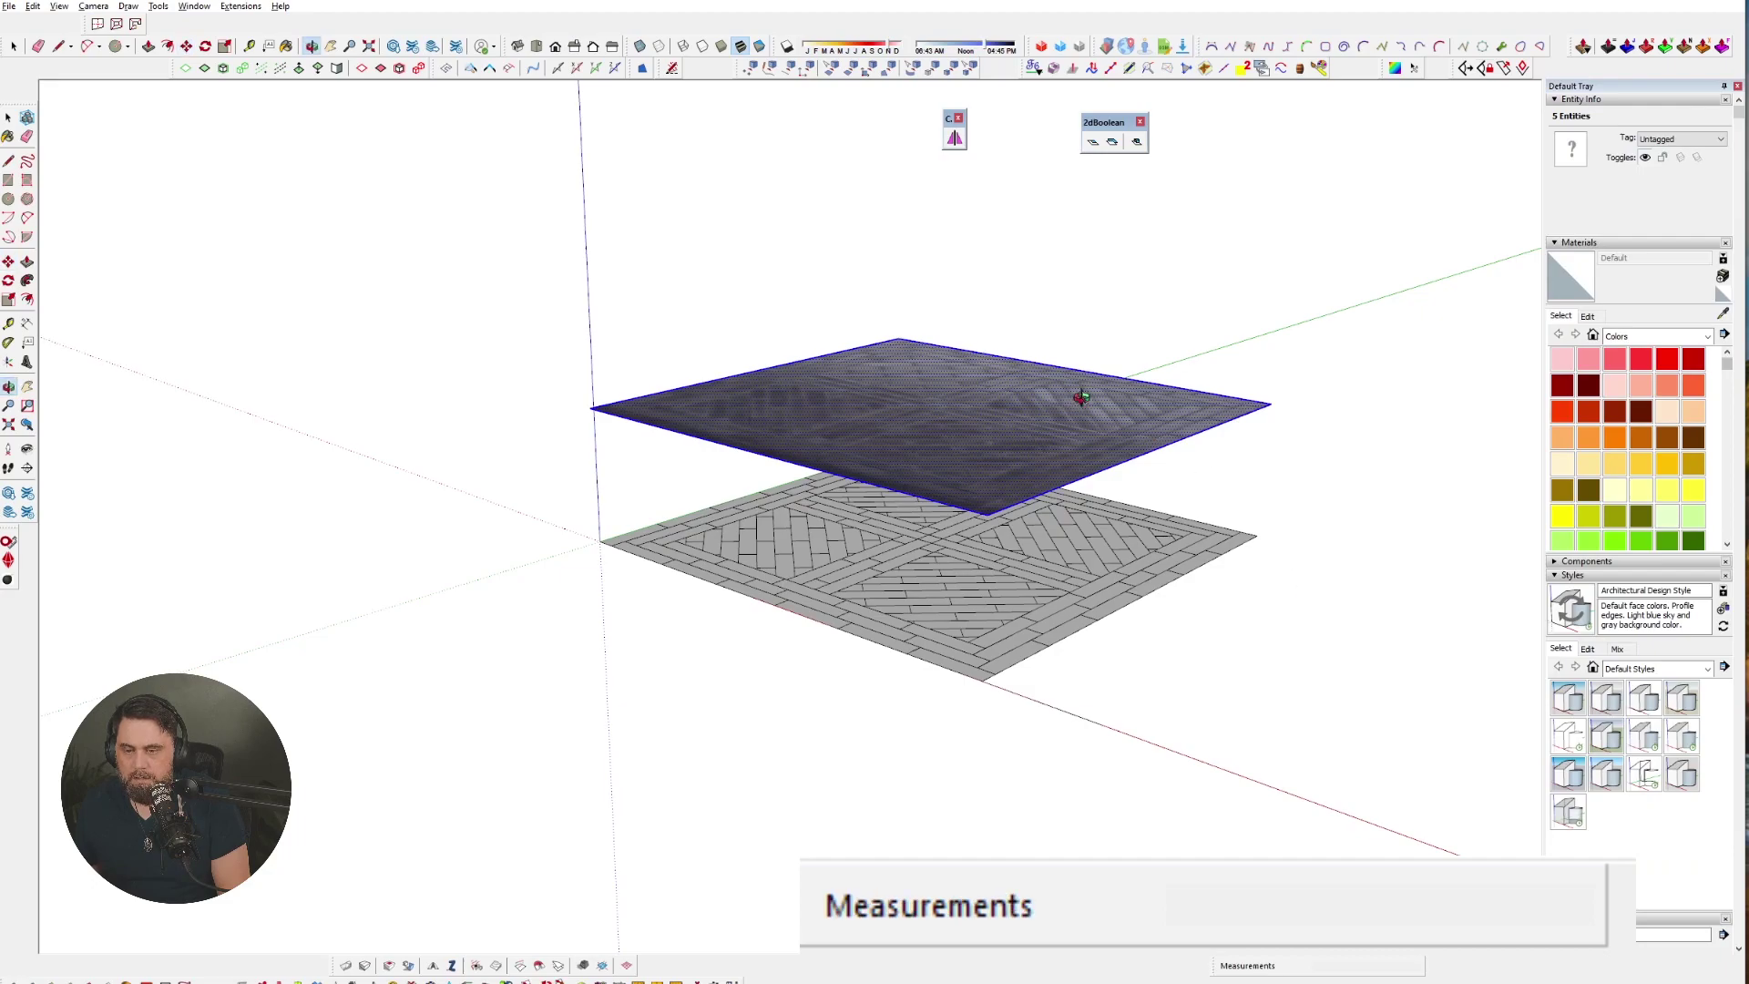
pyautogui.scroll(3, 931, 455)
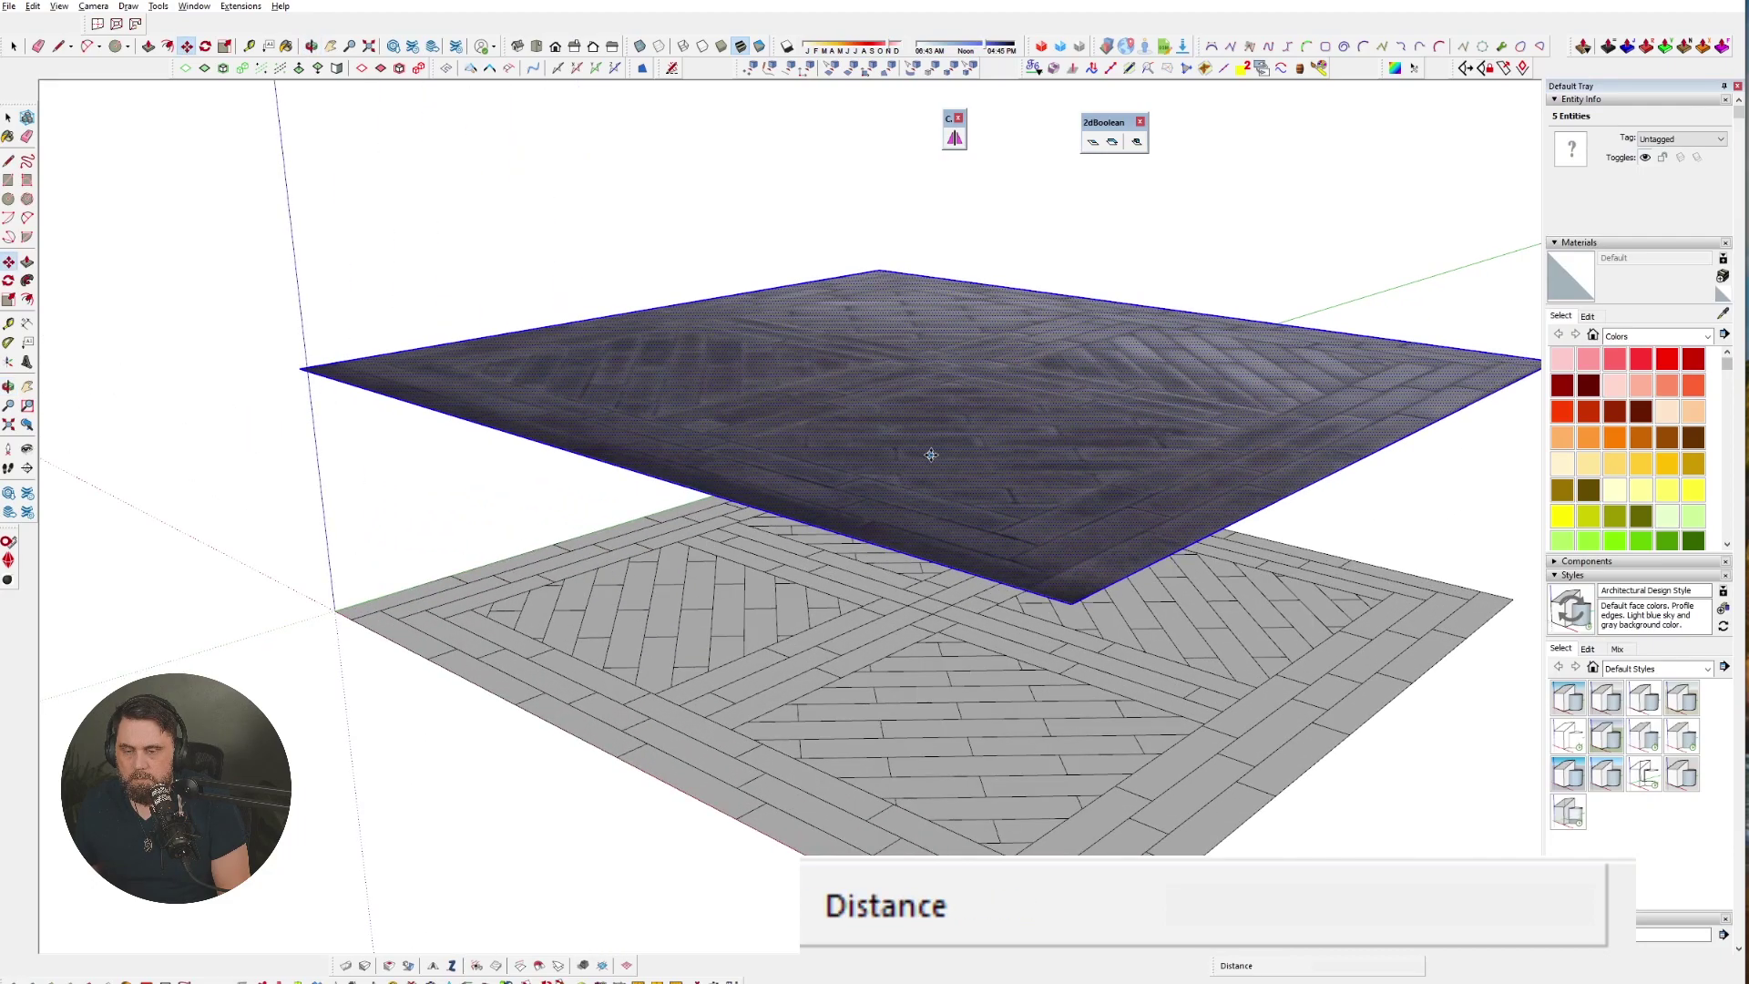
# - Copy the paver layout together with the raised reference image along the red axis to open space beside the originals
pyautogui.scroll(-3, 878, 331)
pyautogui.moveTo(879, 331); pyautogui.dragTo(718, 442, button='middle')
pyautogui.scroll(4, 871, 390)
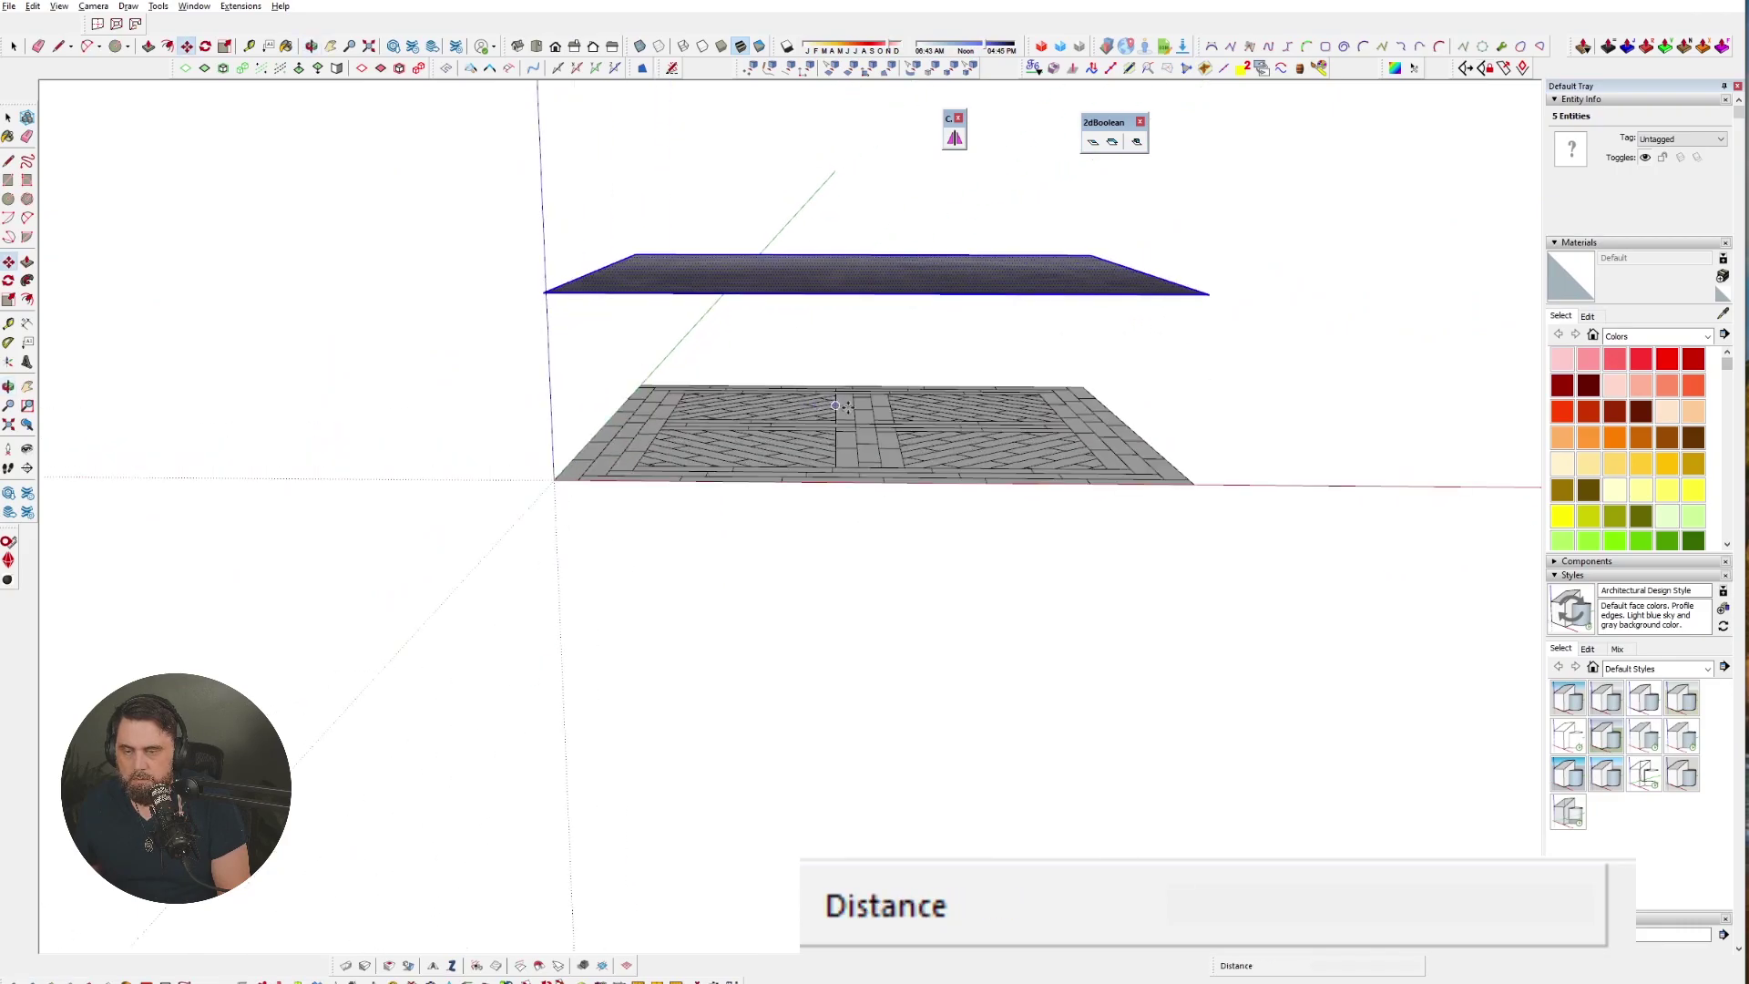
pyautogui.scroll(-4, 693, 401)
pyautogui.press('space')
pyautogui.moveTo(371, 200); pyautogui.dragTo(1172, 543)
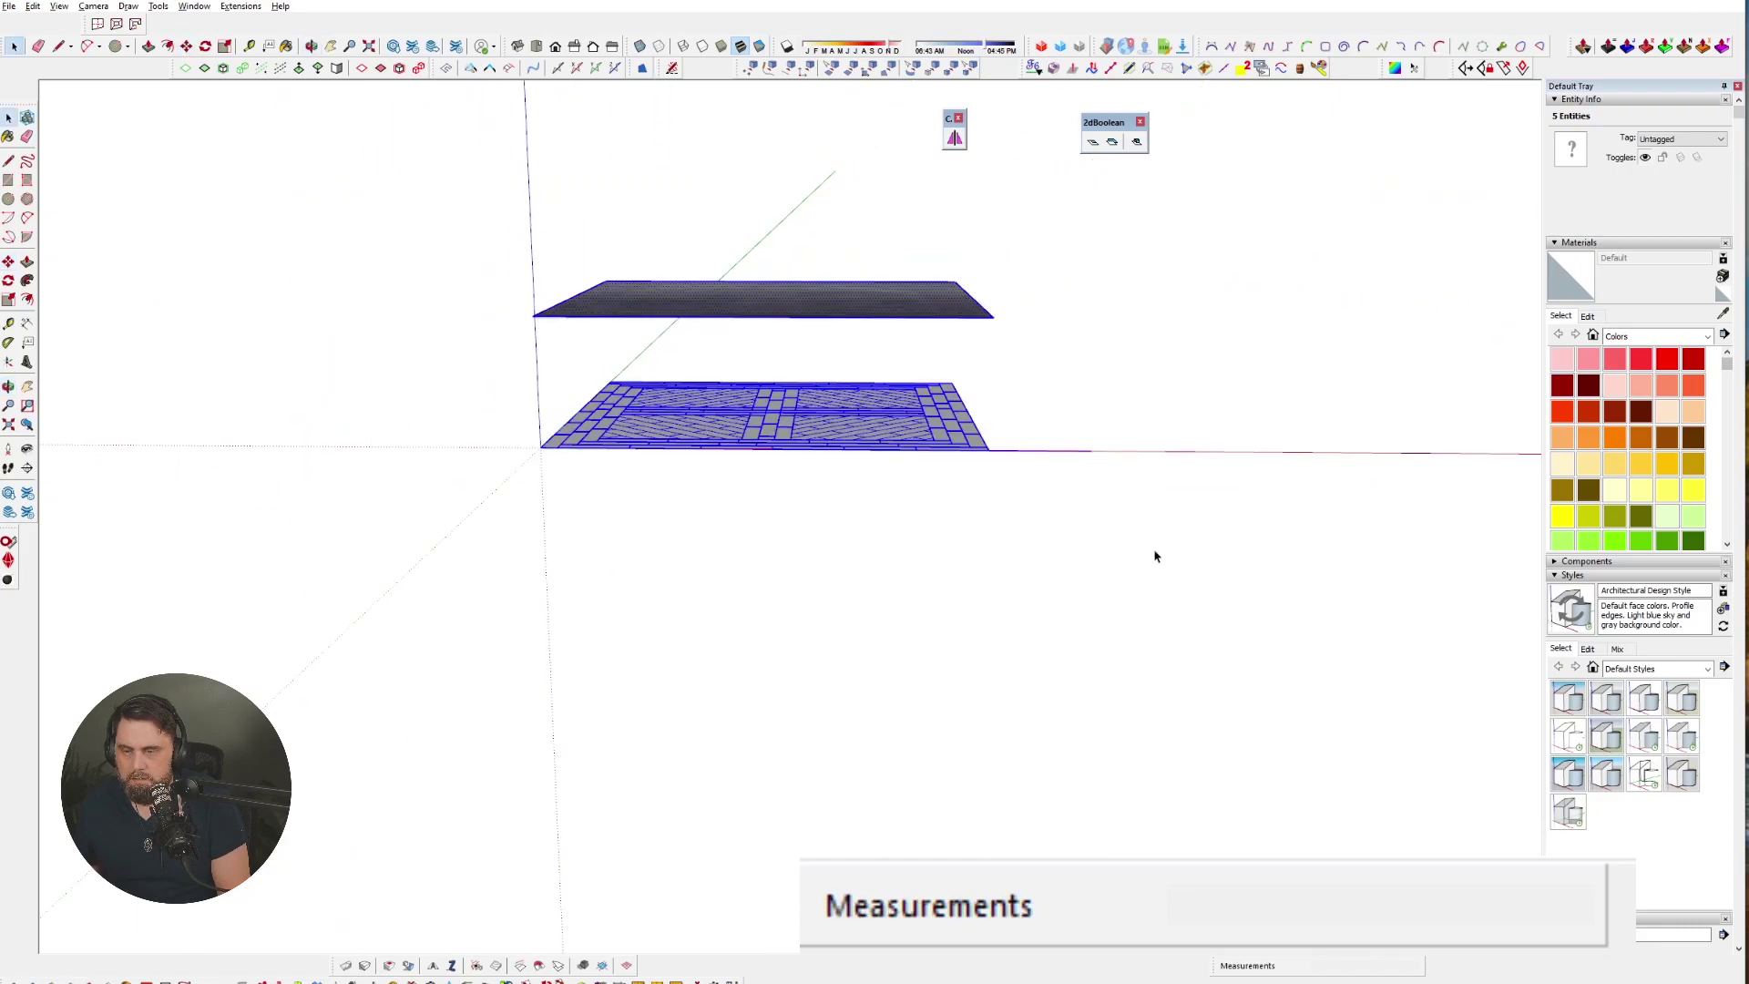
pyautogui.press('m')
pyautogui.click(711, 545)
pyautogui.scroll(-3, 1287, 554)
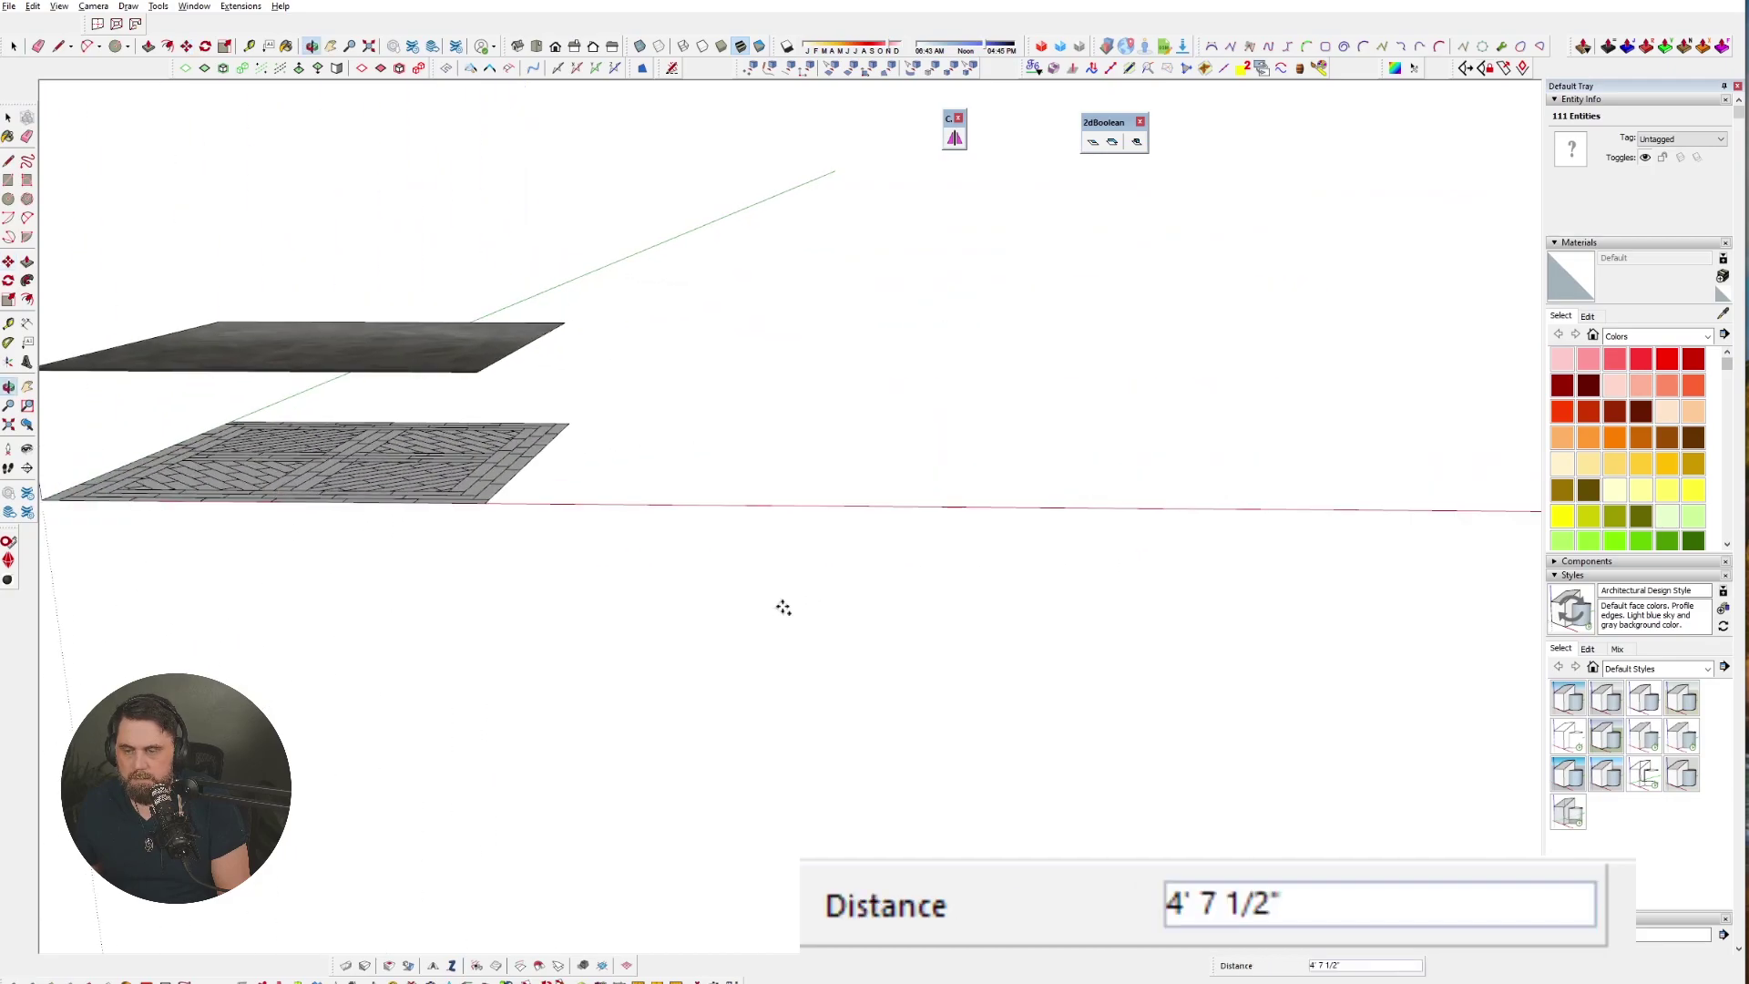
pyautogui.click(1075, 570)
pyautogui.press('space')
pyautogui.scroll(3, 330, 446)
pyautogui.scroll(2, 330, 446)
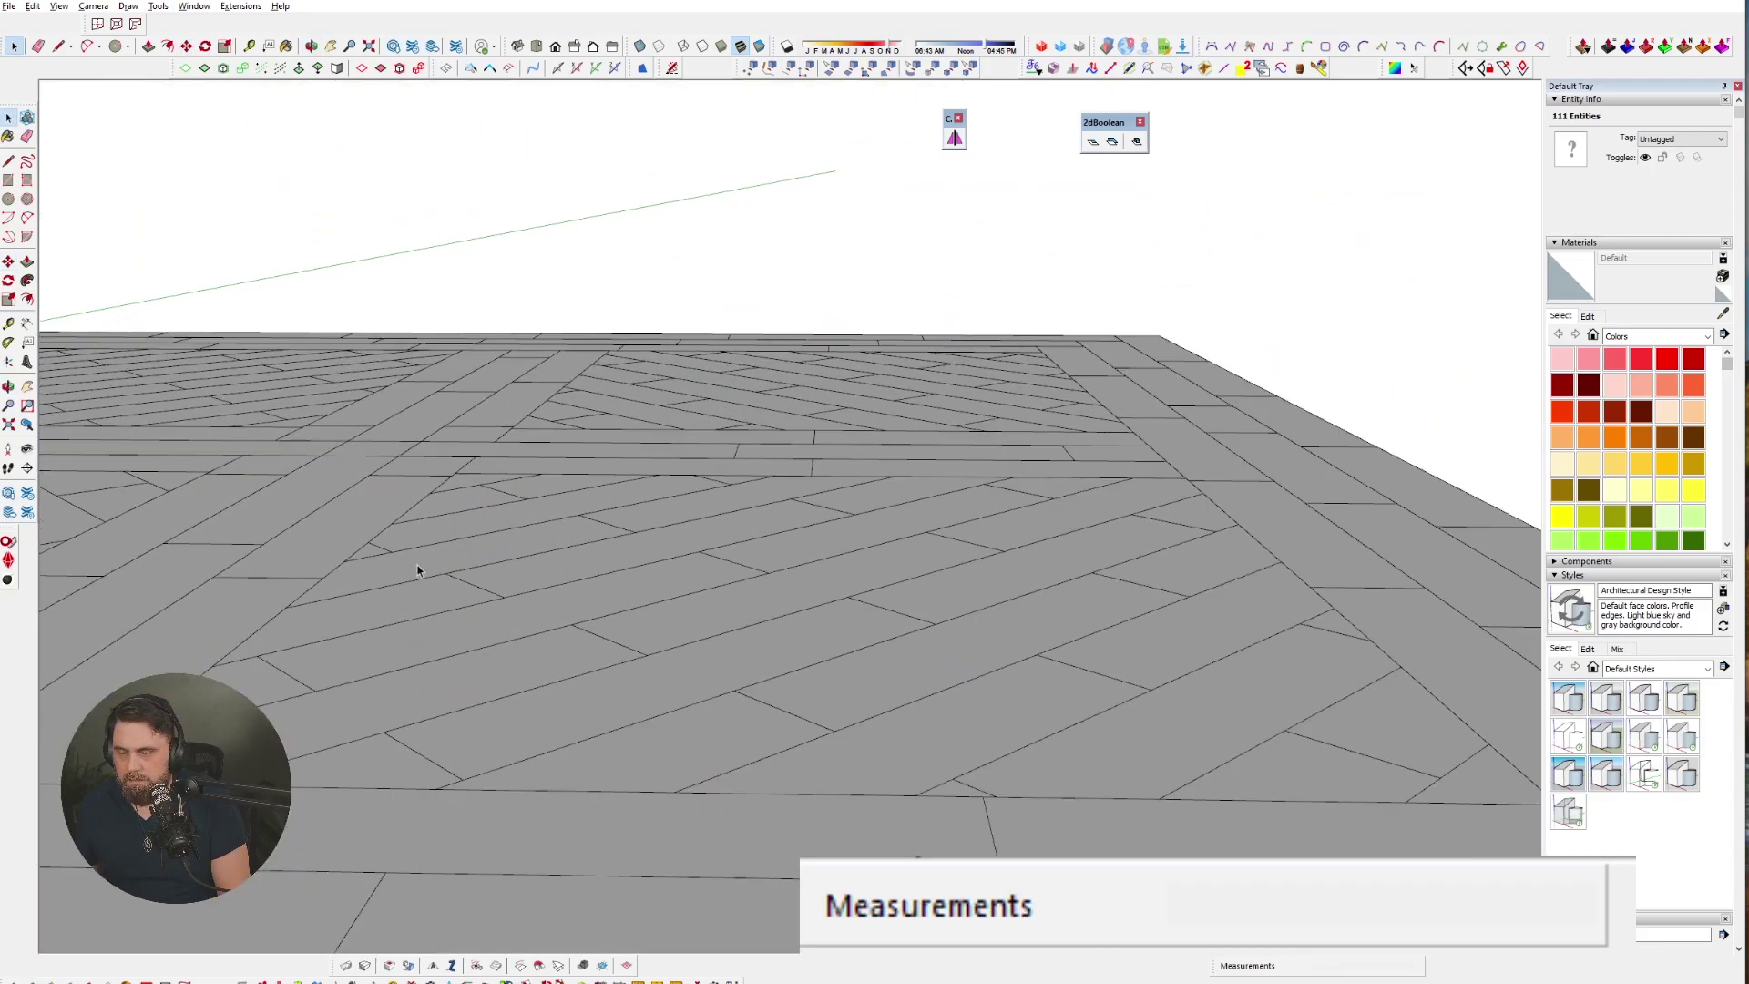
pyautogui.scroll(-2, 534, 451)
pyautogui.click(1128, 578)
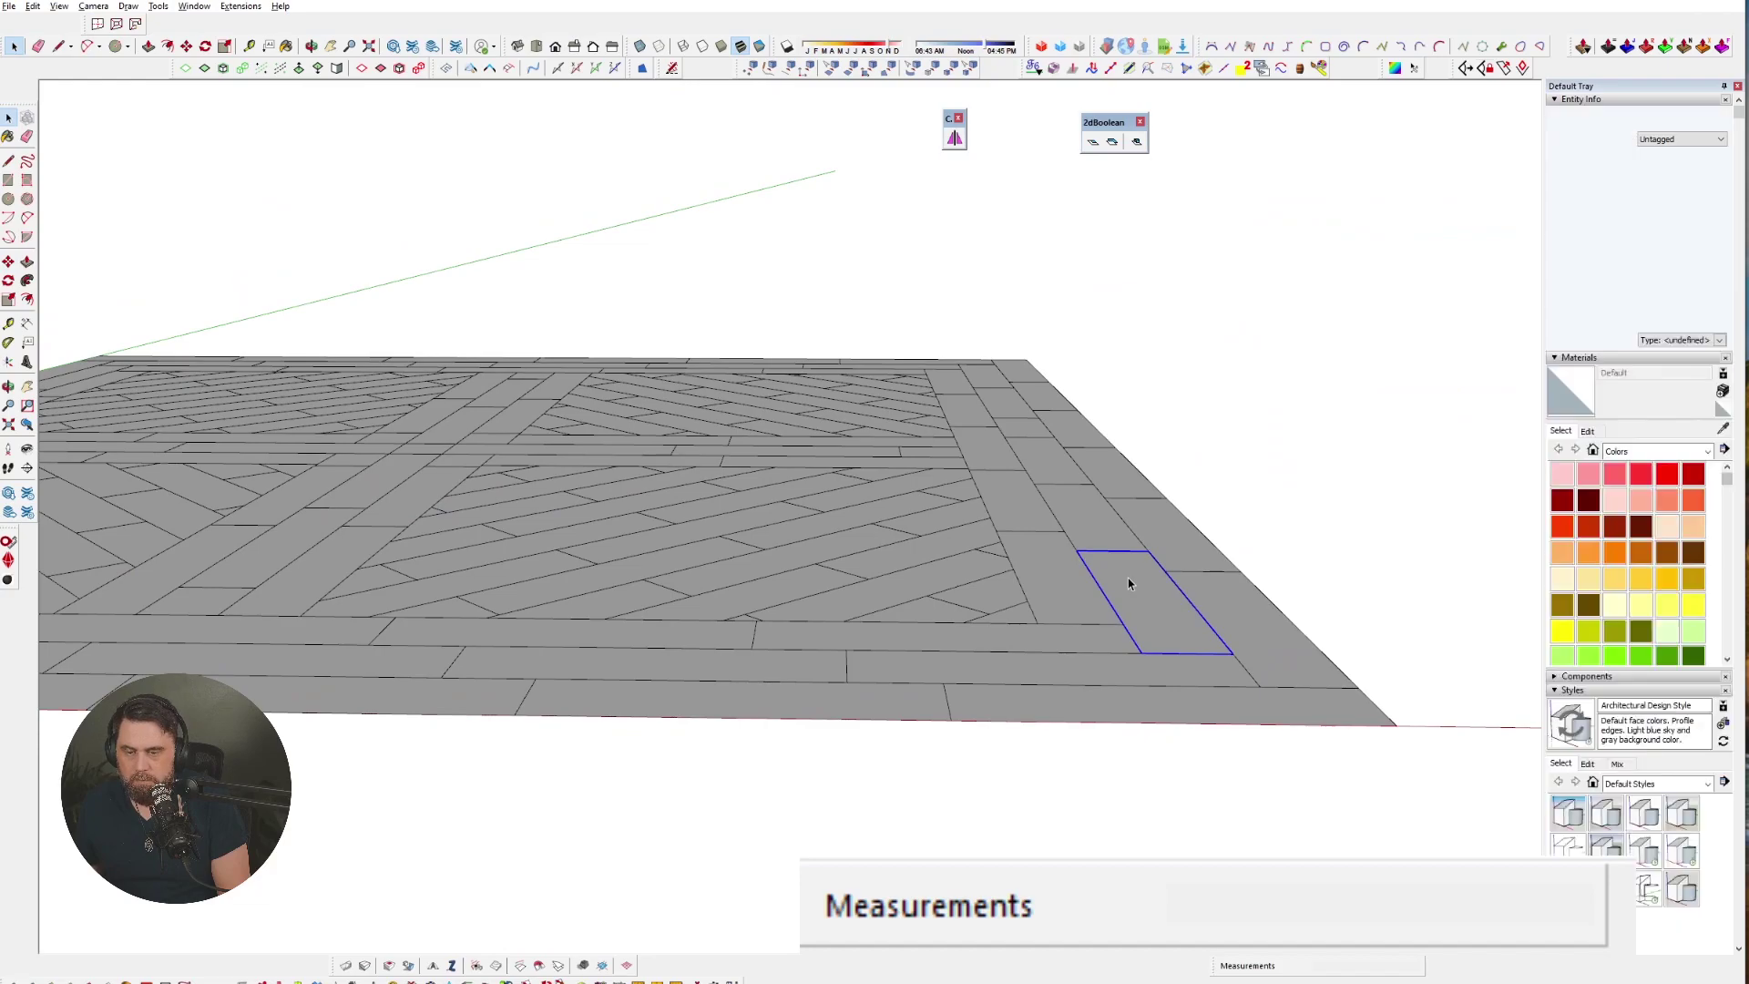
pyautogui.doubleClick(1128, 577)
pyautogui.press('p')
pyautogui.click(1146, 584)
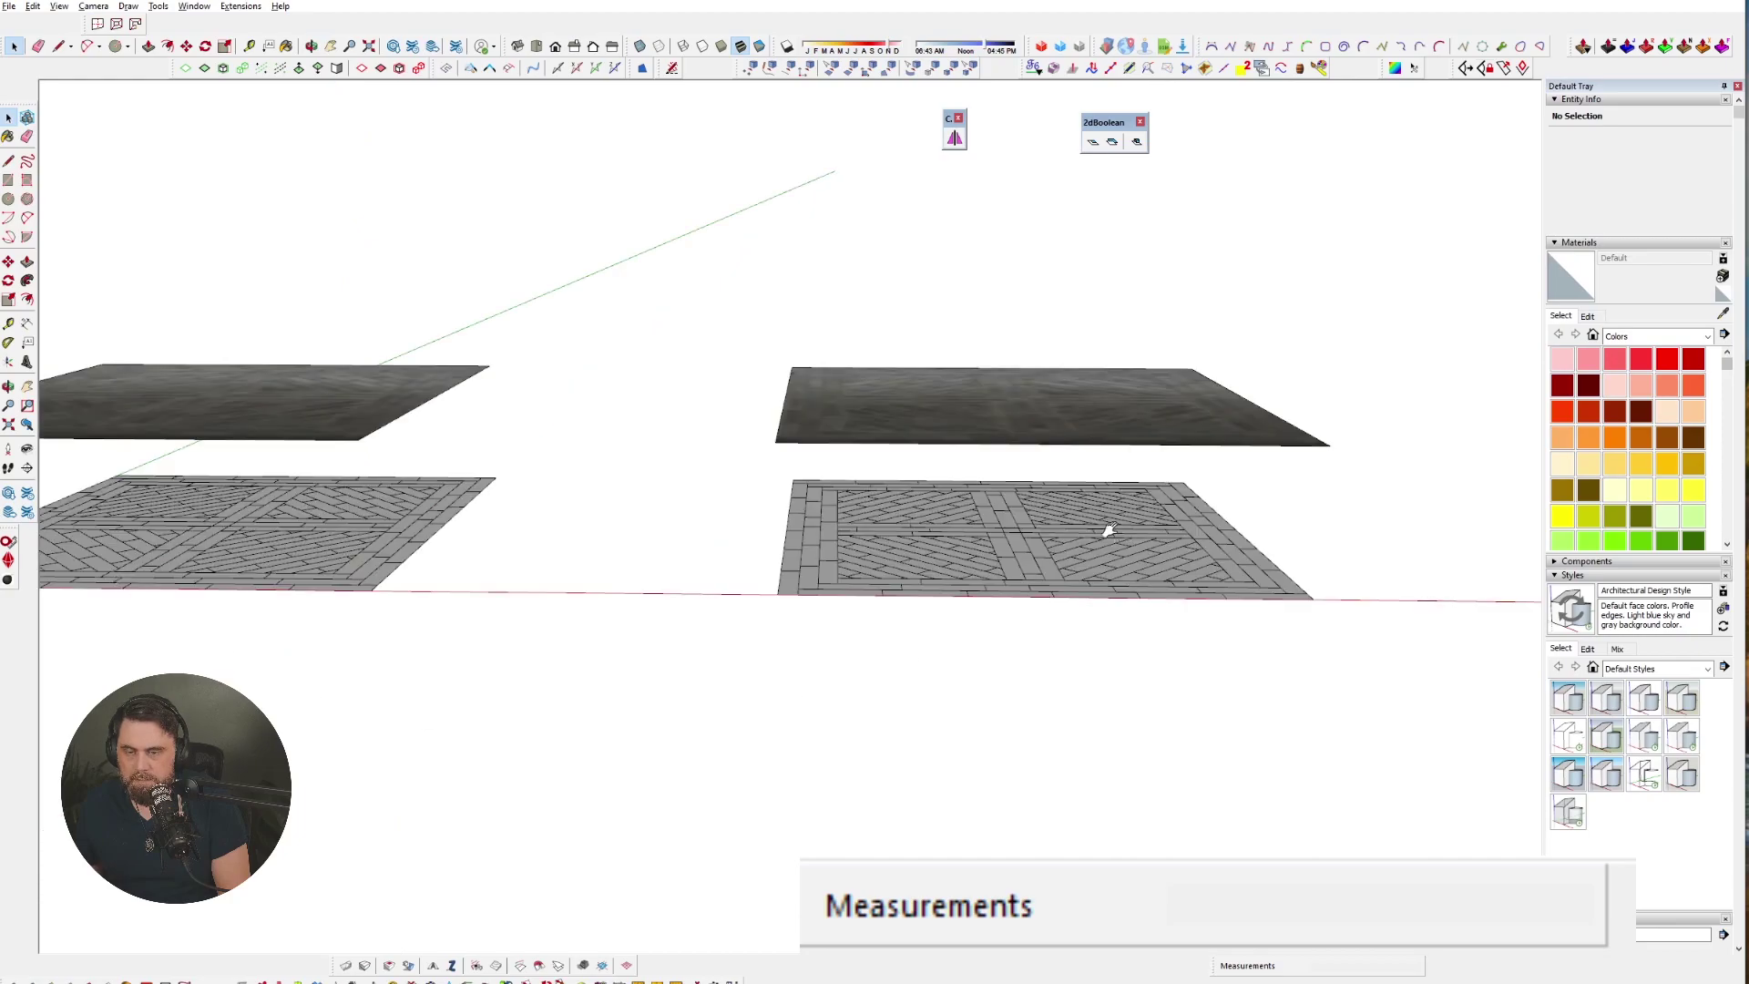
# - Select the whole copied paver layout and explode its pavers into loose faces and edges
pyautogui.moveTo(1109, 530); pyautogui.dragTo(842, 576, button='middle')
pyautogui.scroll(-3, 829, 516)
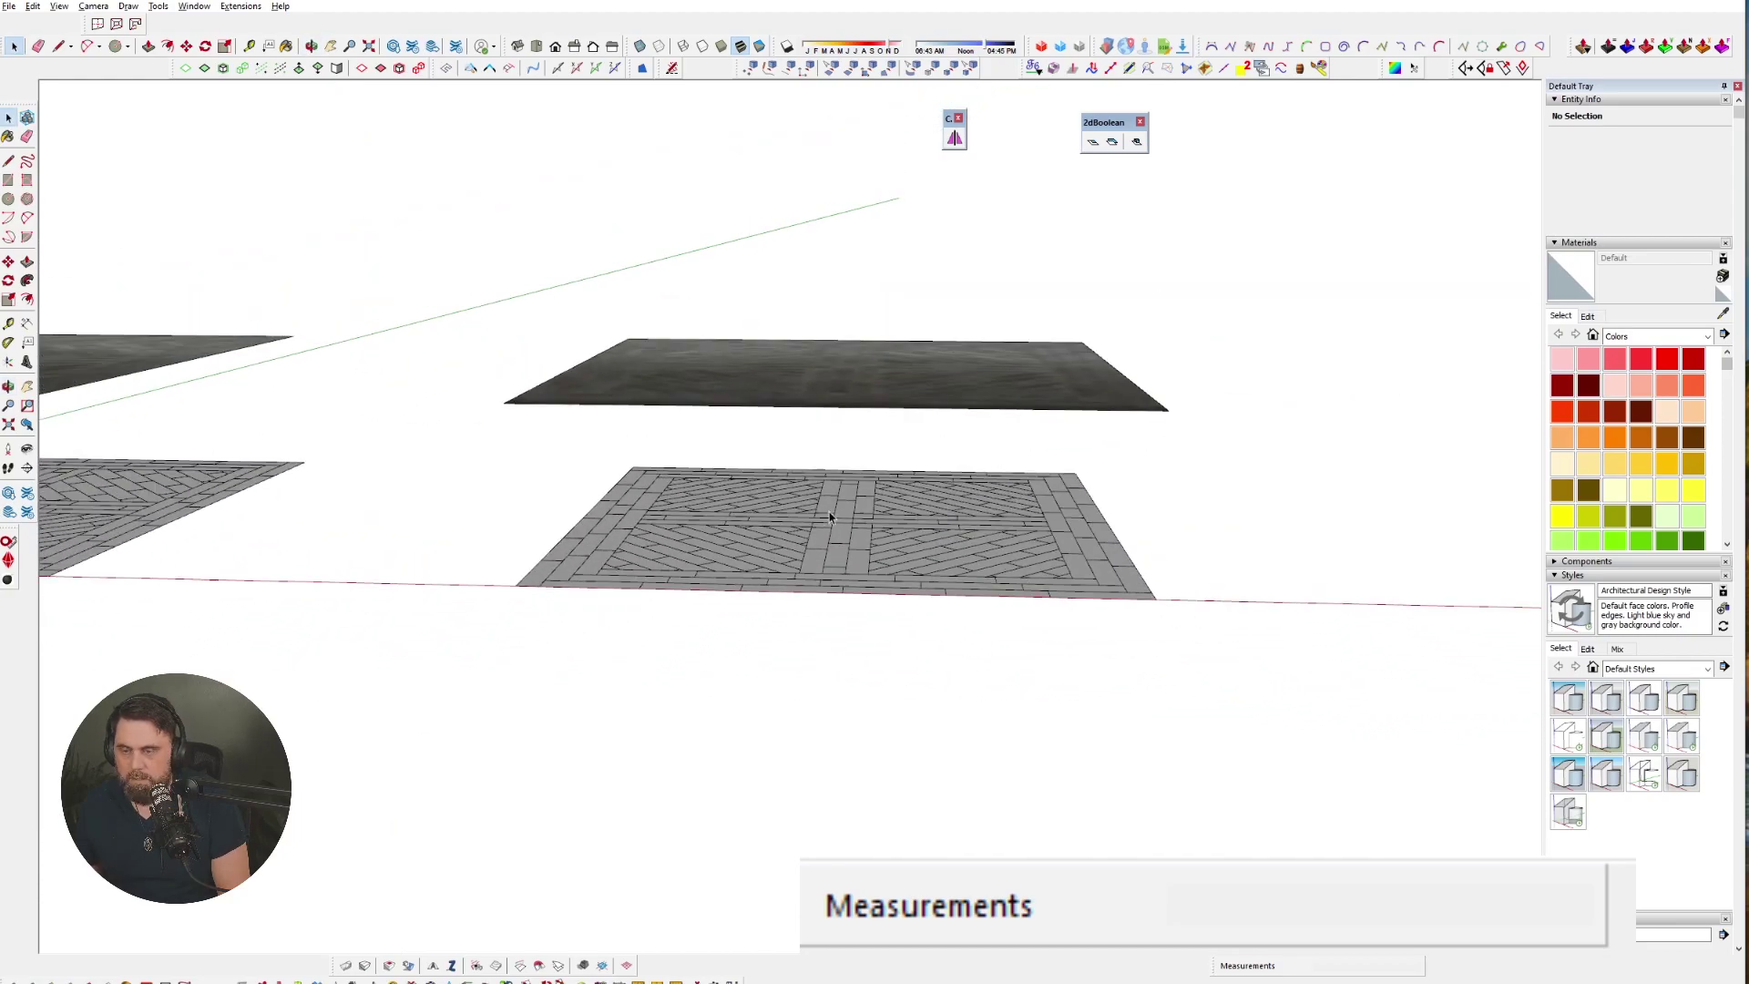
pyautogui.moveTo(476, 448); pyautogui.dragTo(1323, 635)
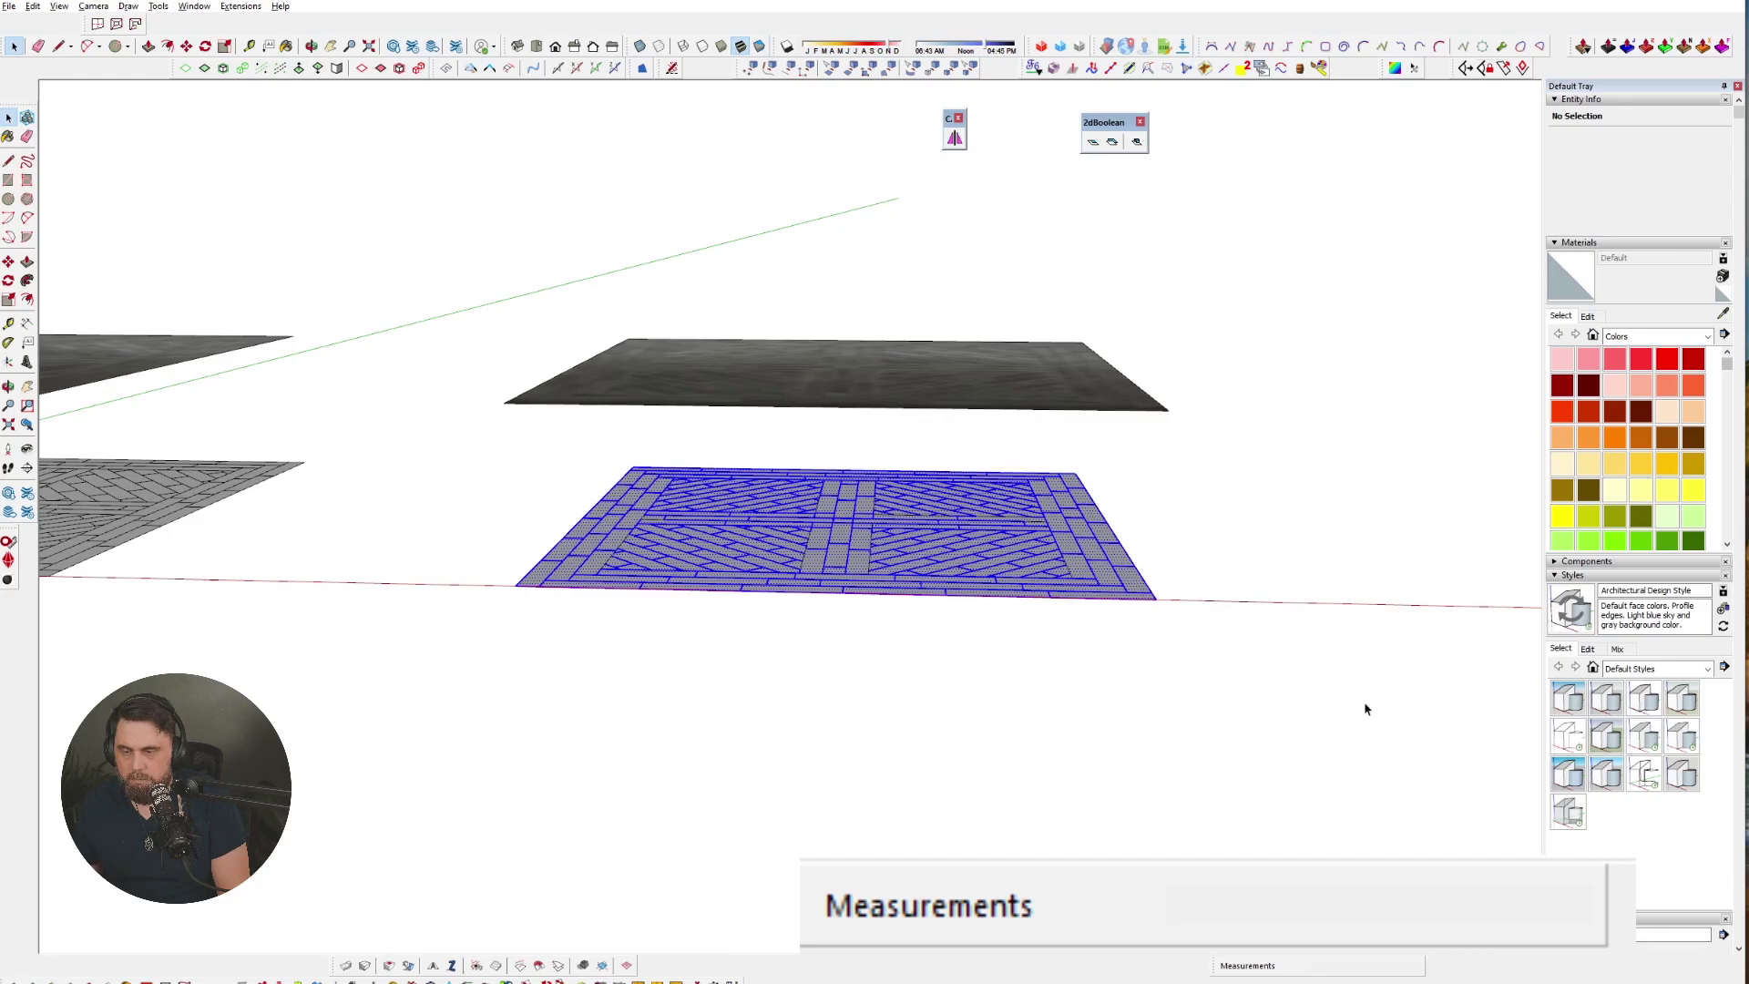
pyautogui.scroll(3, 919, 518)
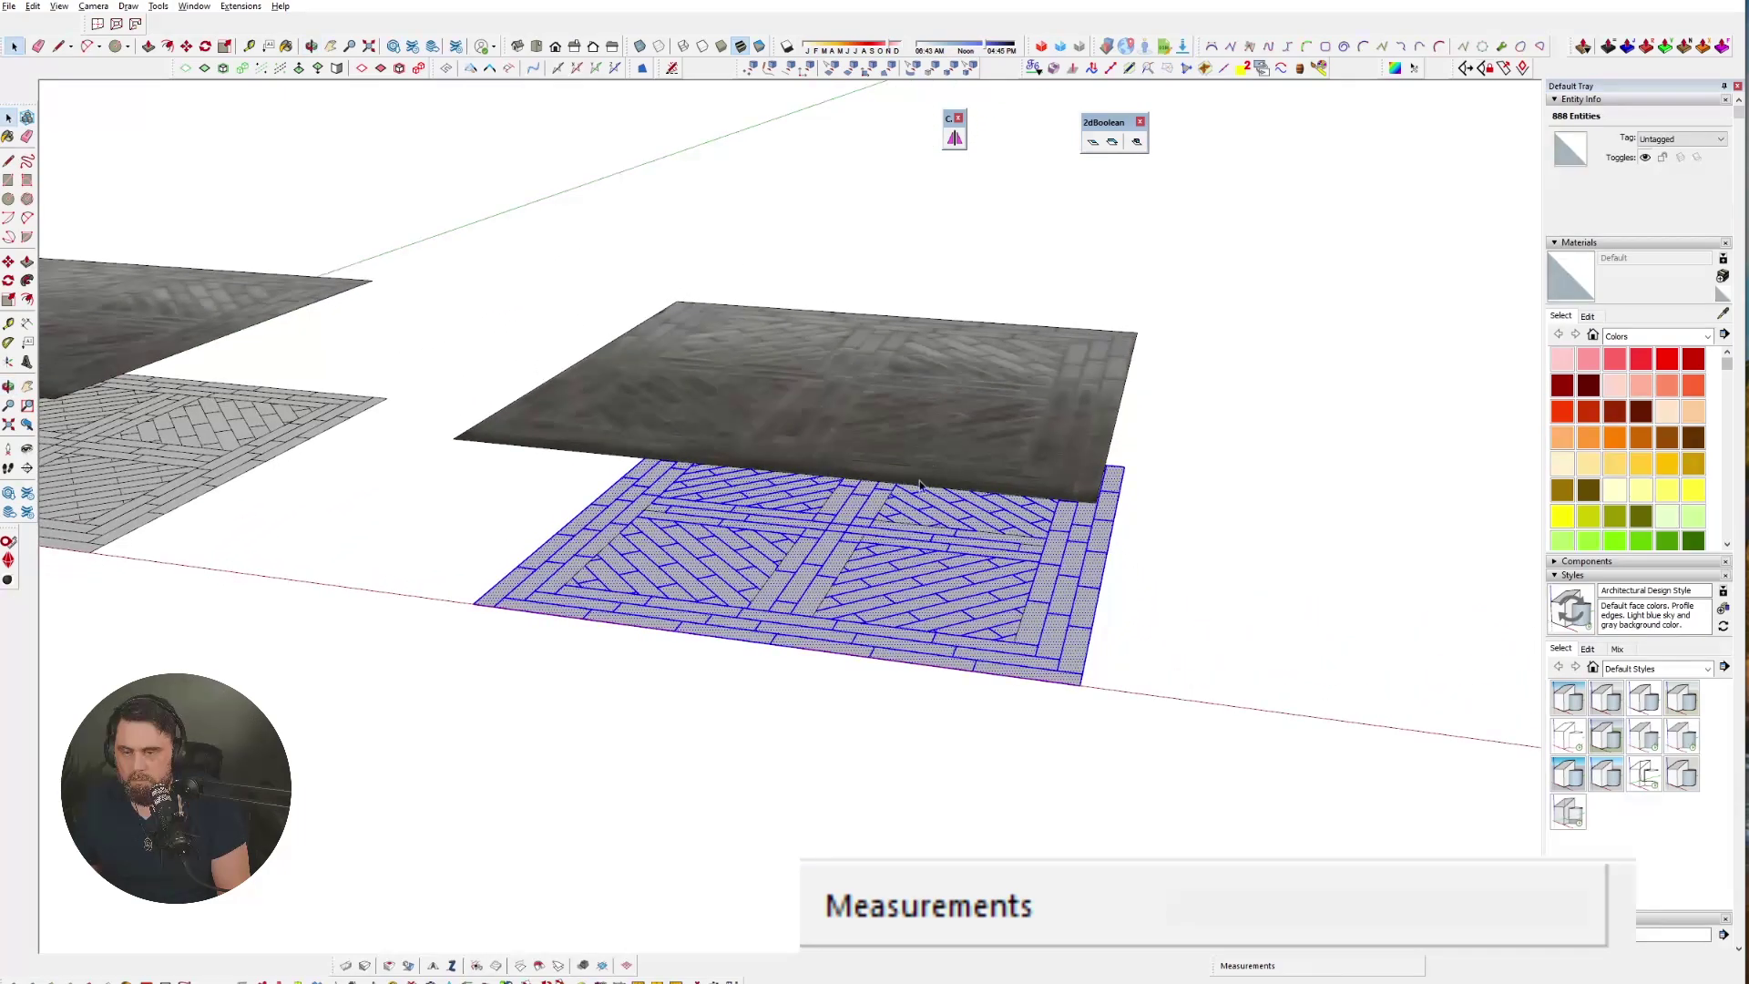
# - Check the Projected texture setting on the copied raised image and sample its Westmount Pattern material
pyautogui.click(953, 411)
pyautogui.press('b')
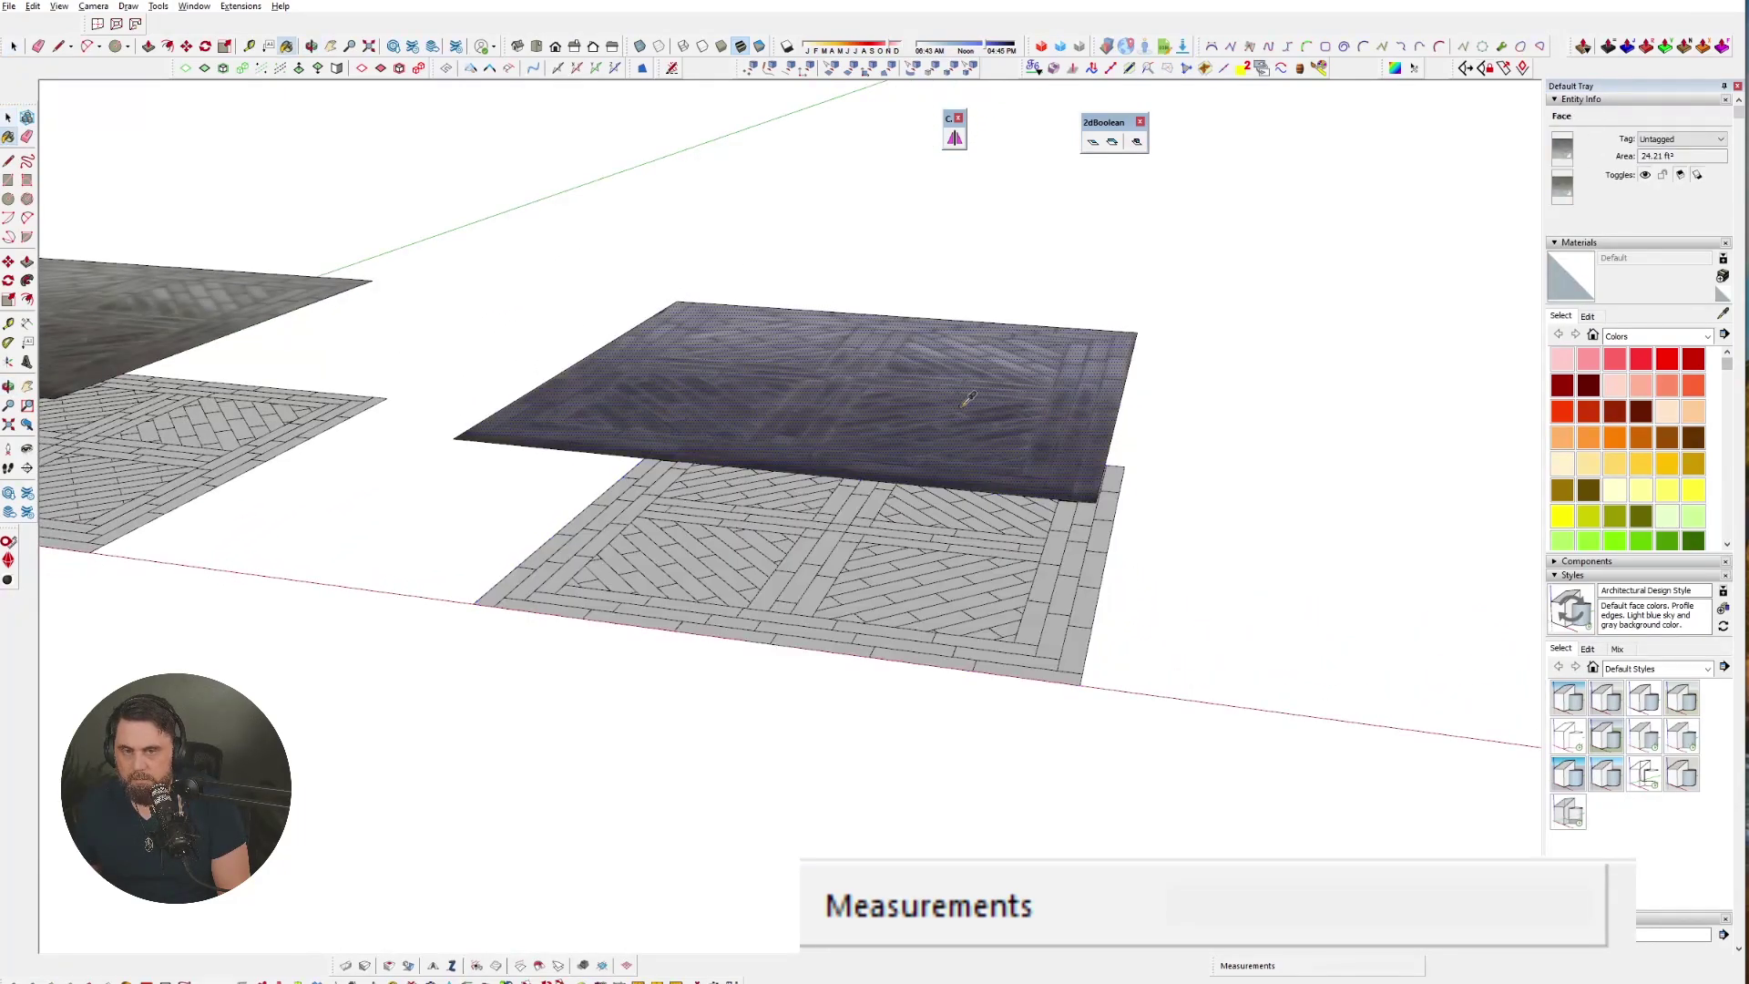
pyautogui.rightClick(918, 375)
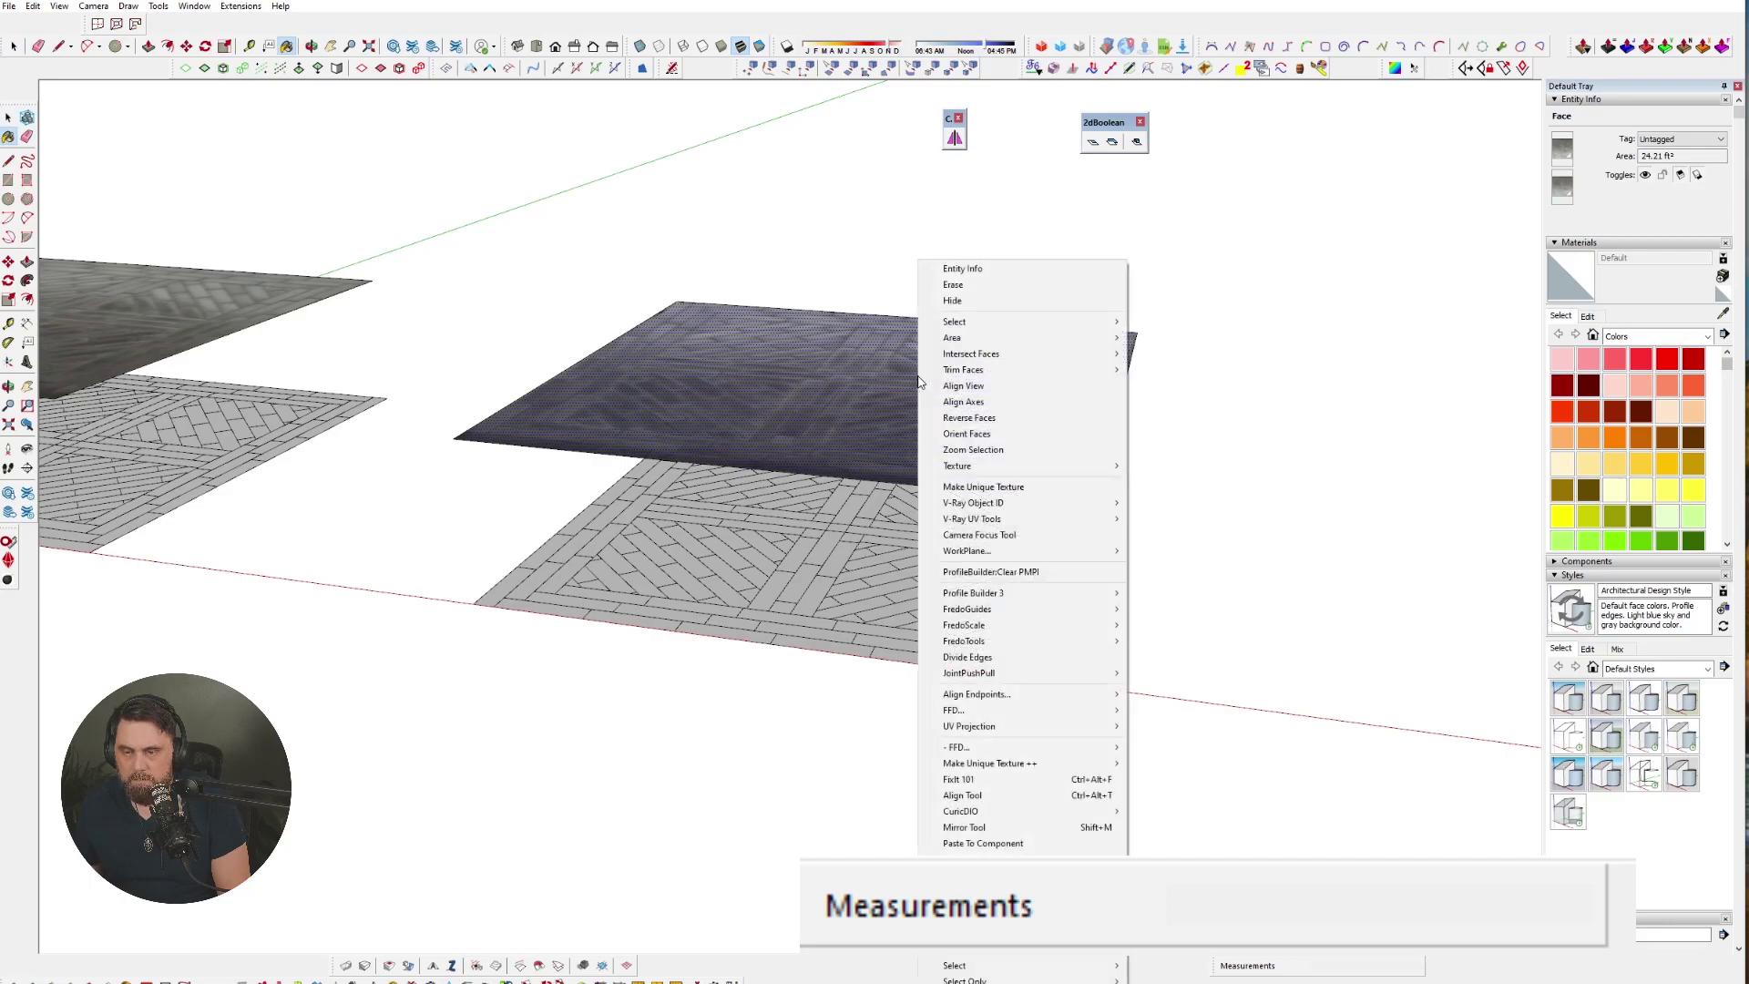
pyautogui.moveTo(1108, 475)
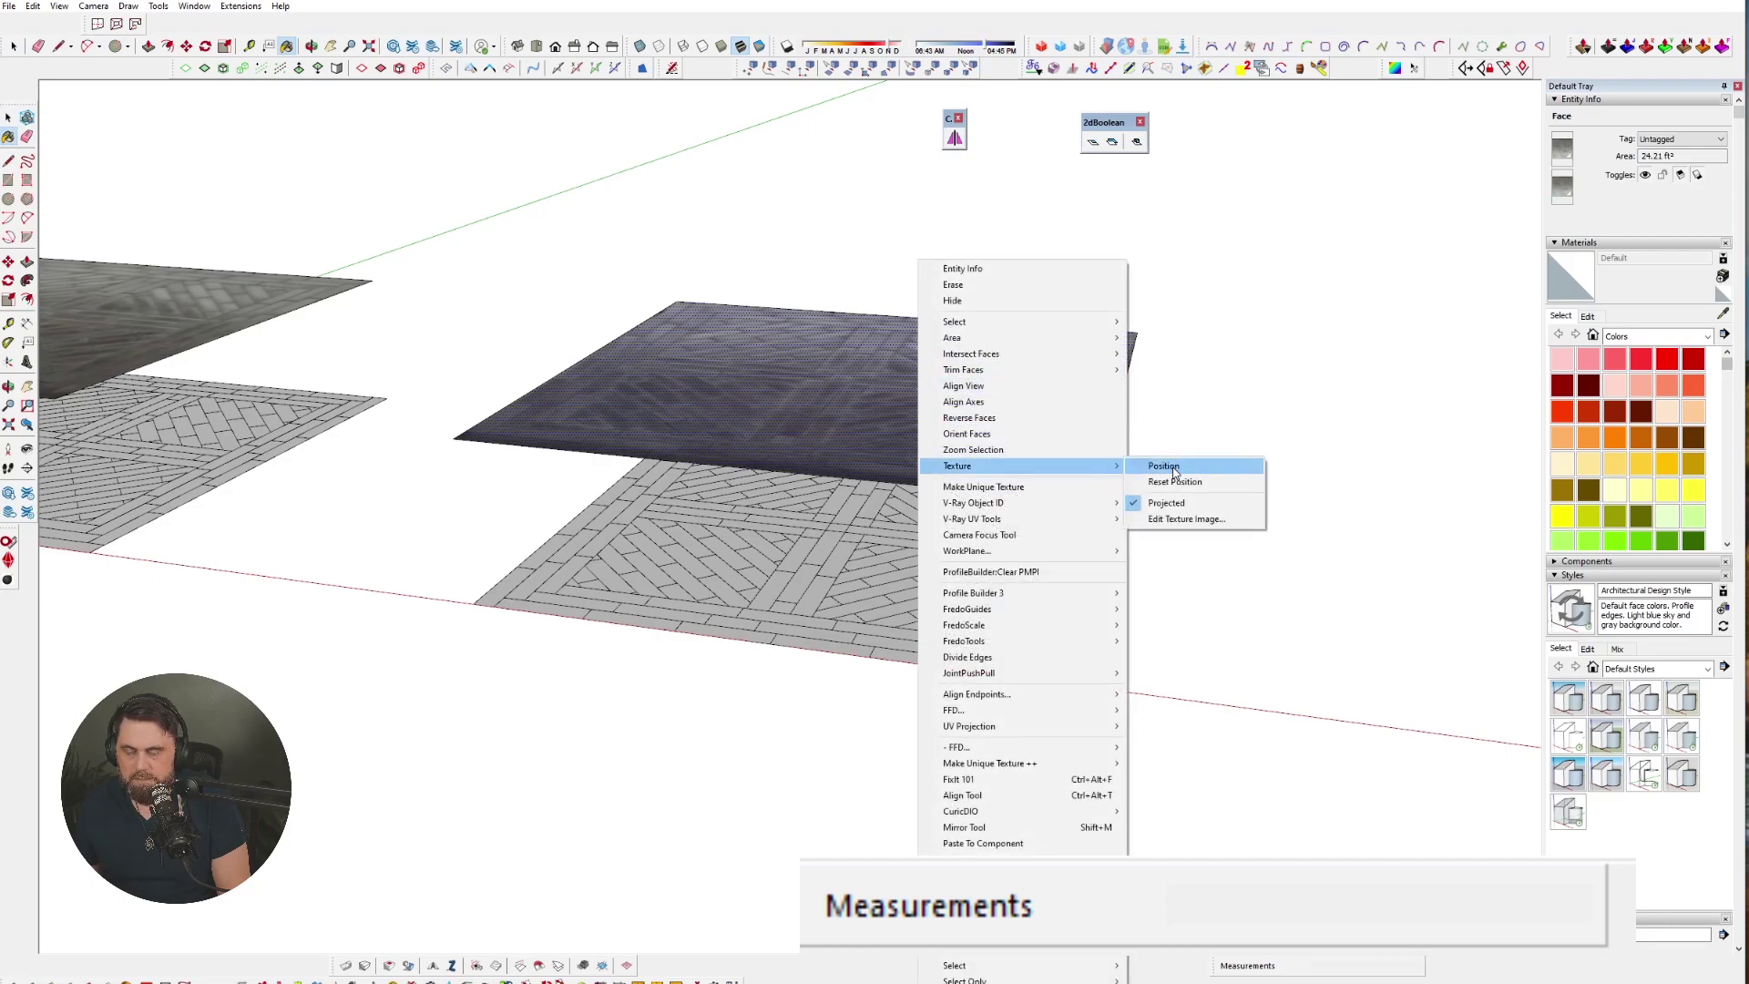
pyautogui.rightClick(809, 356)
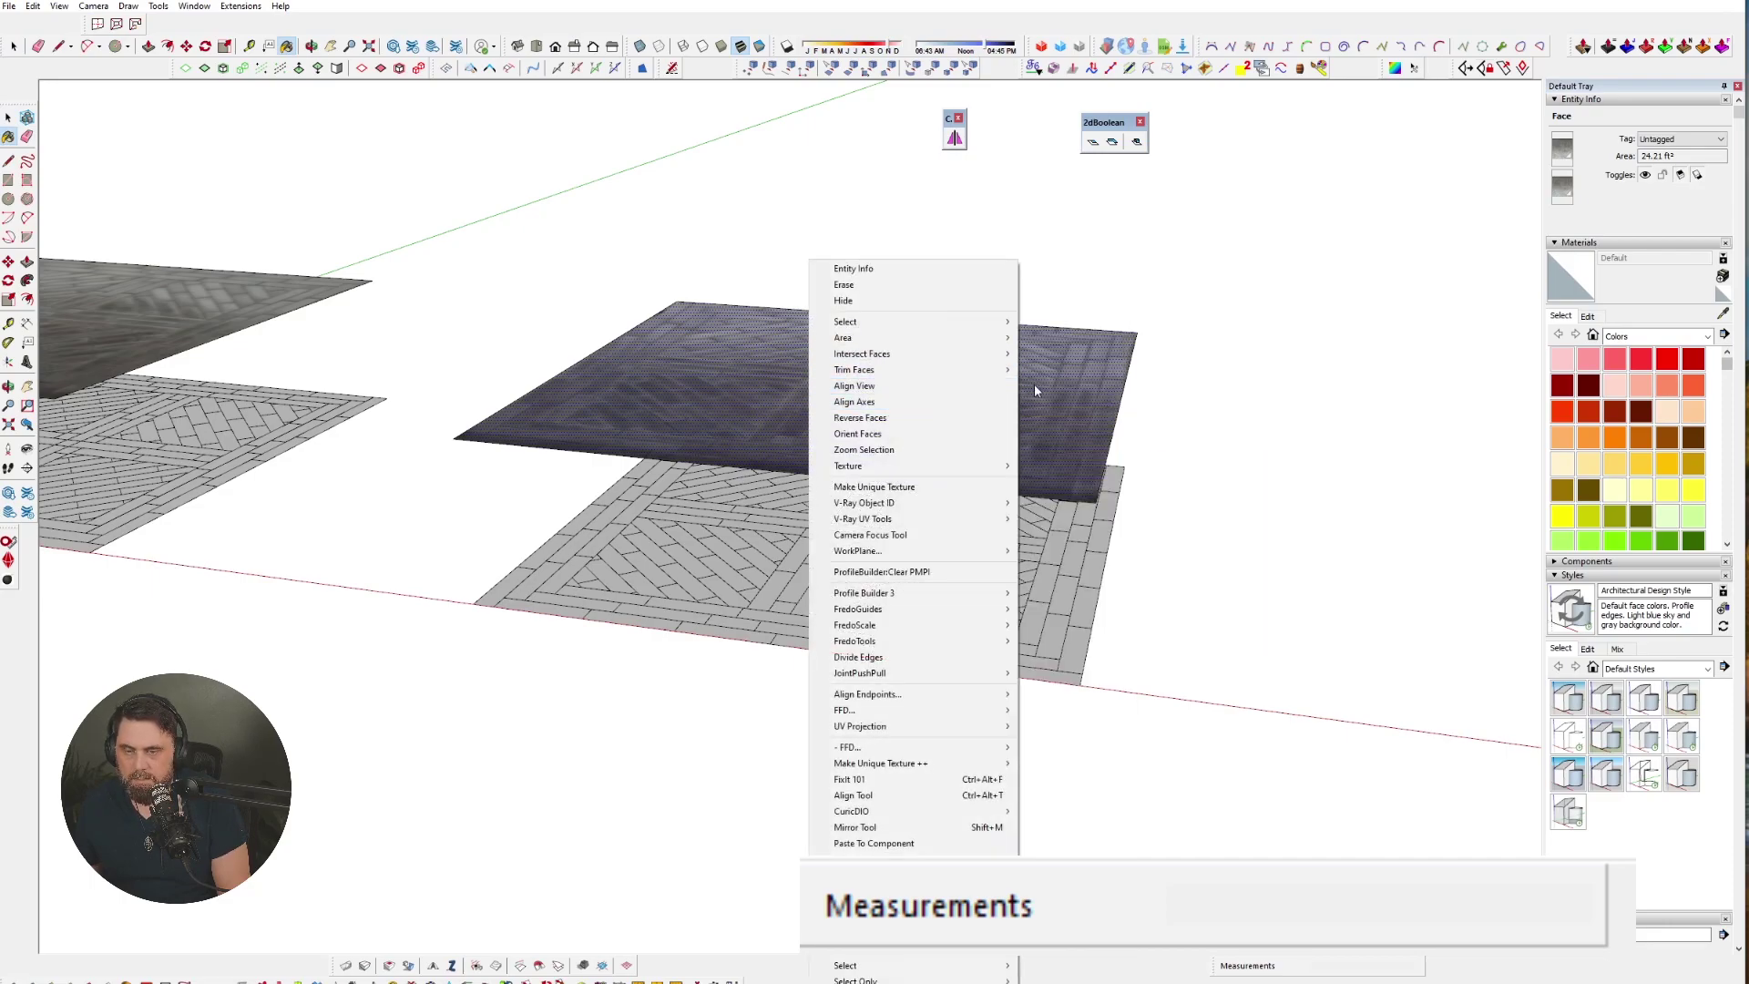
pyautogui.moveTo(947, 468)
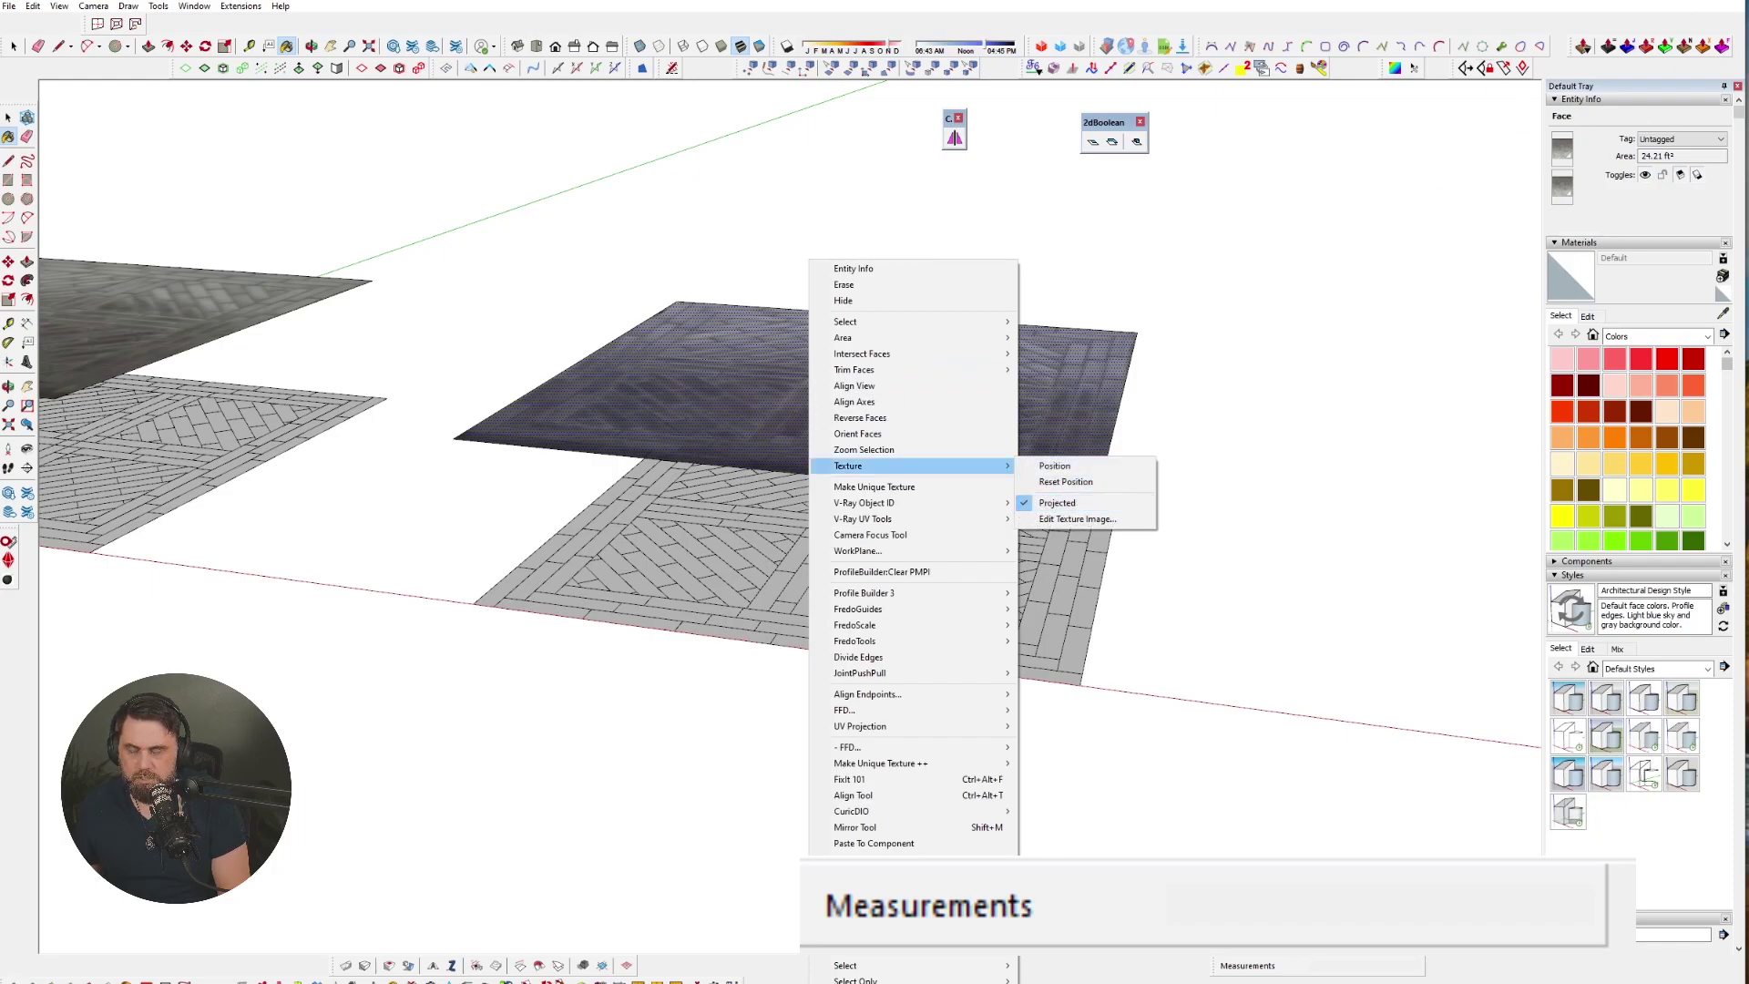
pyautogui.click(1055, 465)
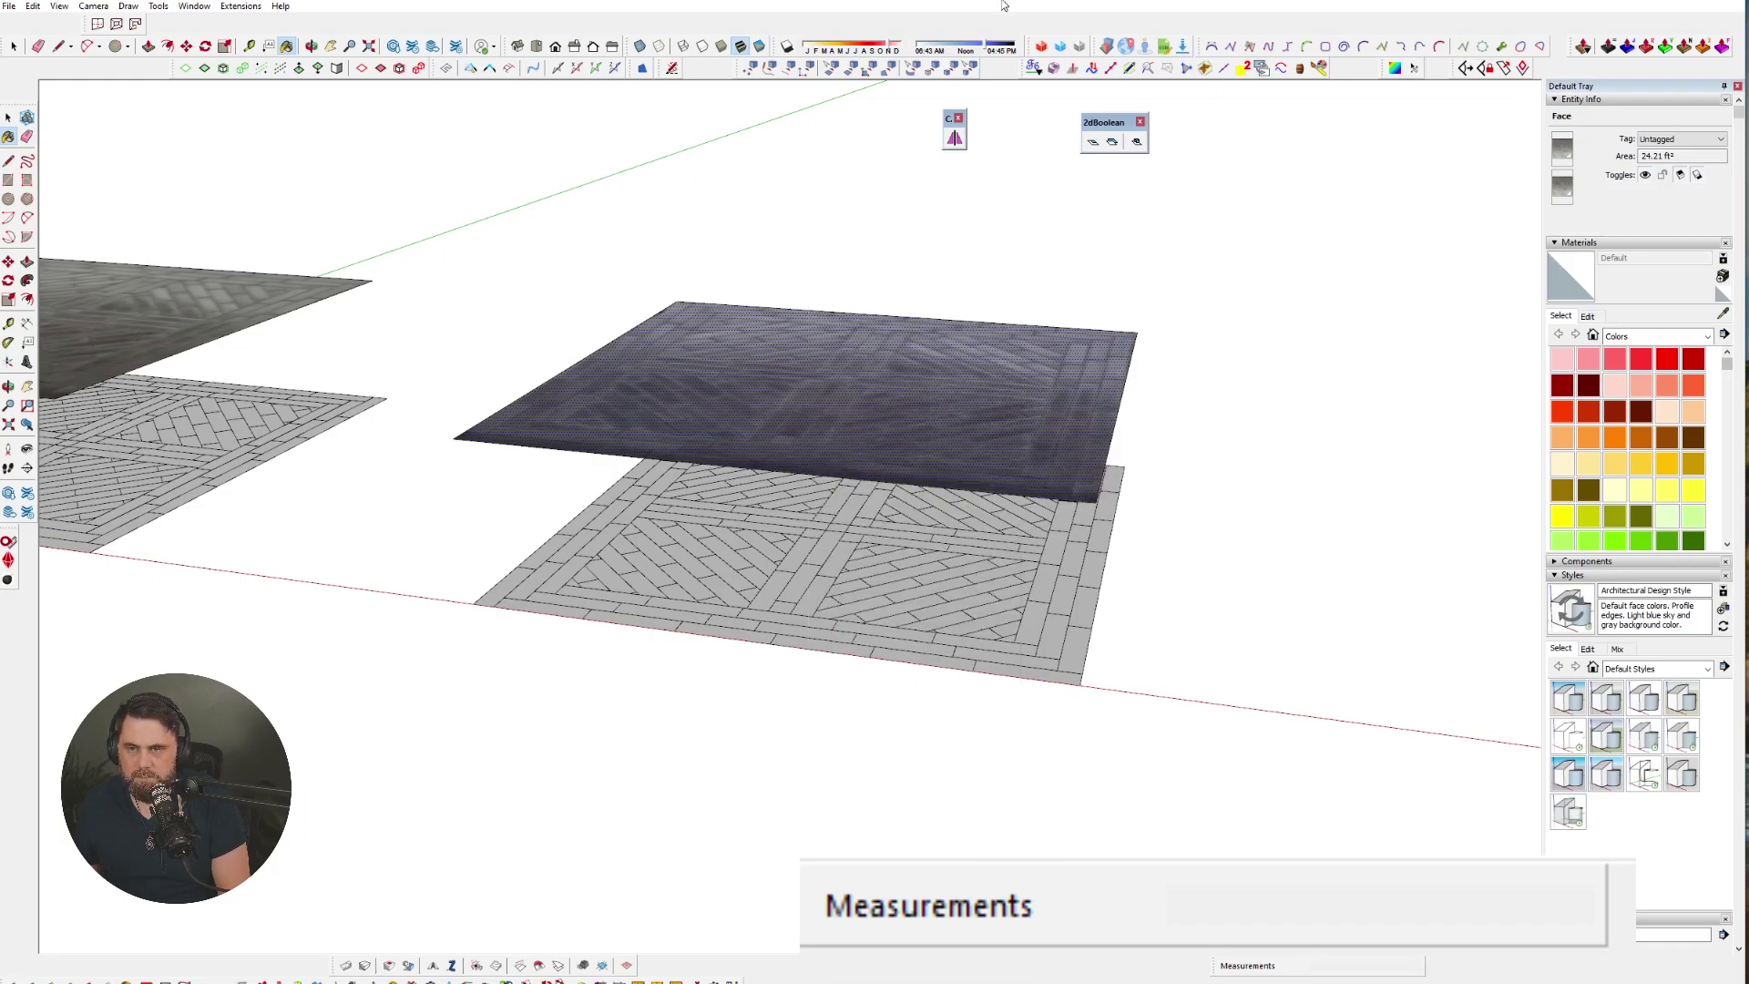
pyautogui.keyDown('alt'); pyautogui.click(944, 369); pyautogui.keyUp('alt')
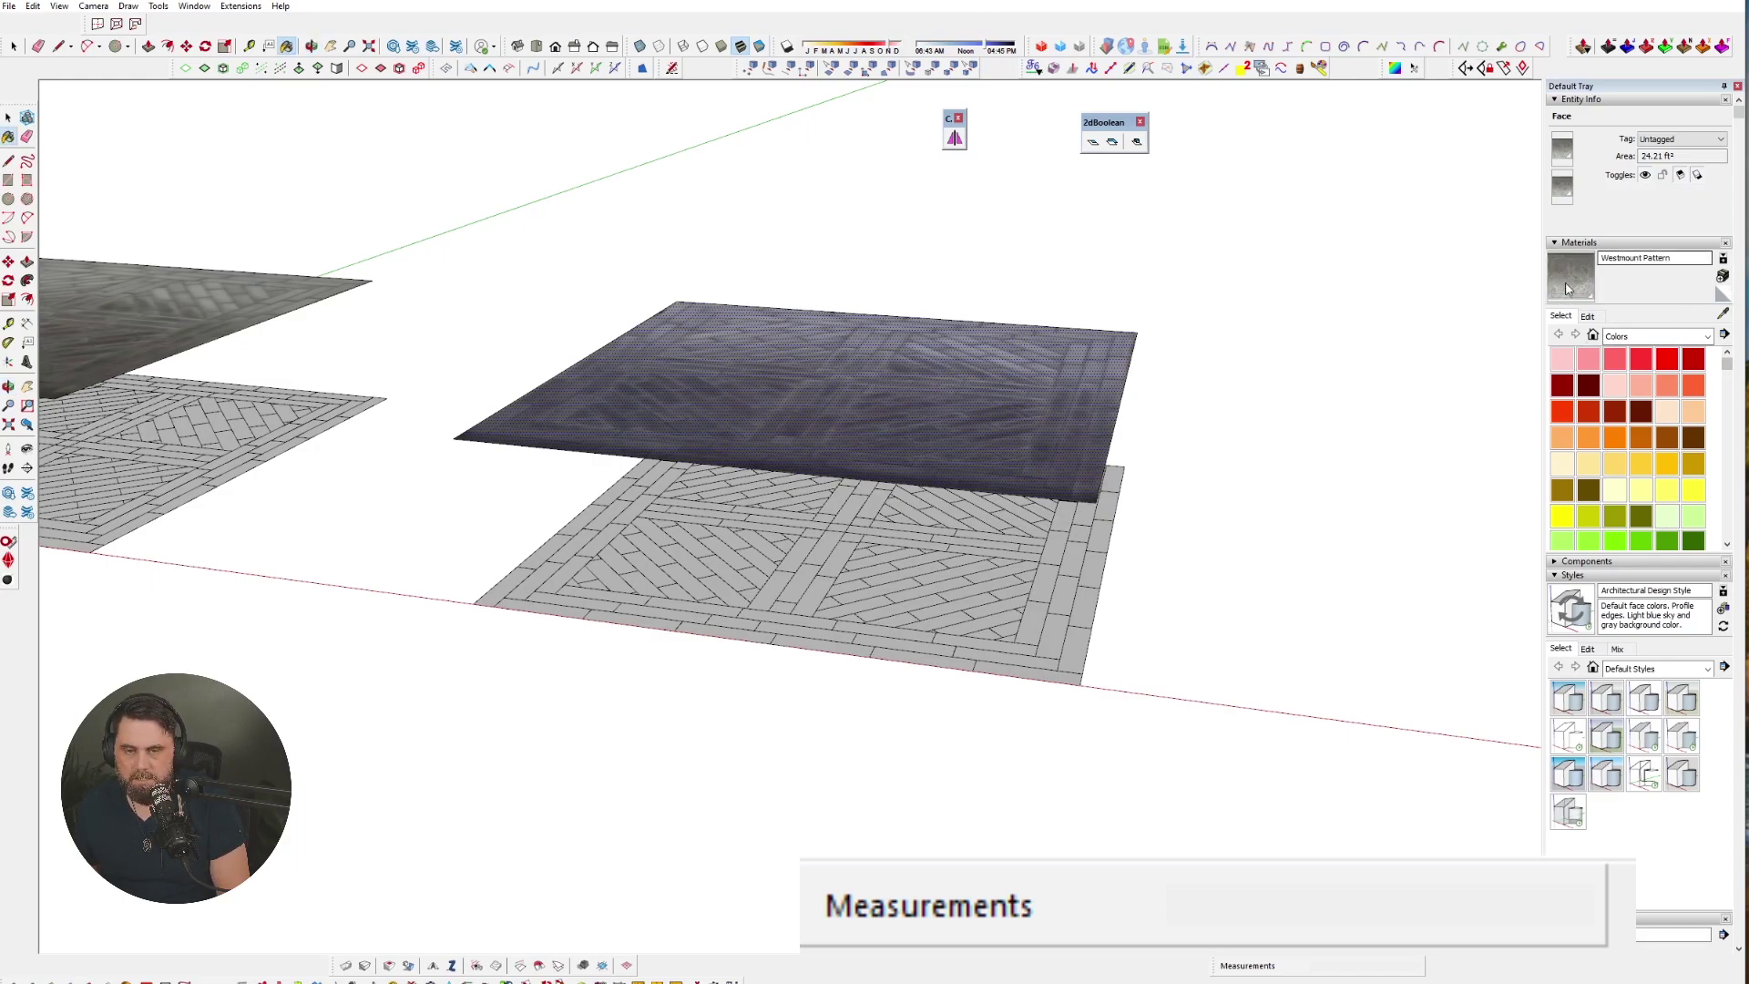
# - Paint all faces of the exploded layout copy with the sampled Westmount Pattern material
pyautogui.press('space')
pyautogui.tripleClick(851, 609)
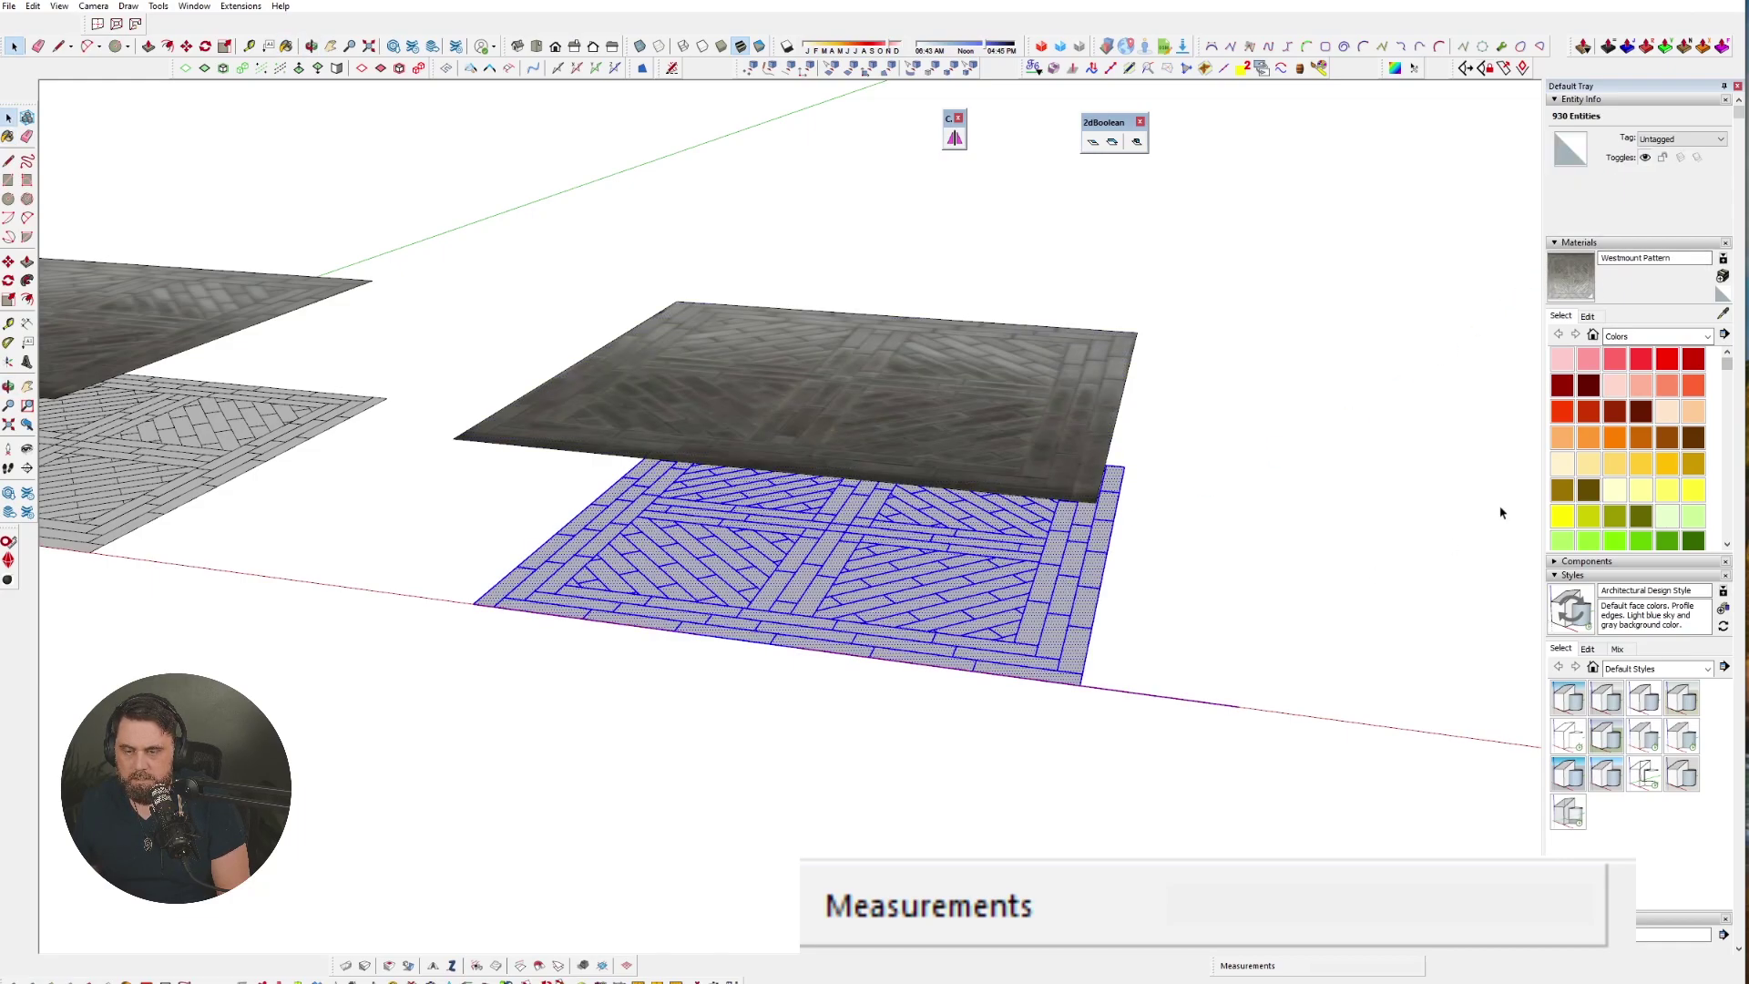
pyautogui.click(1571, 276)
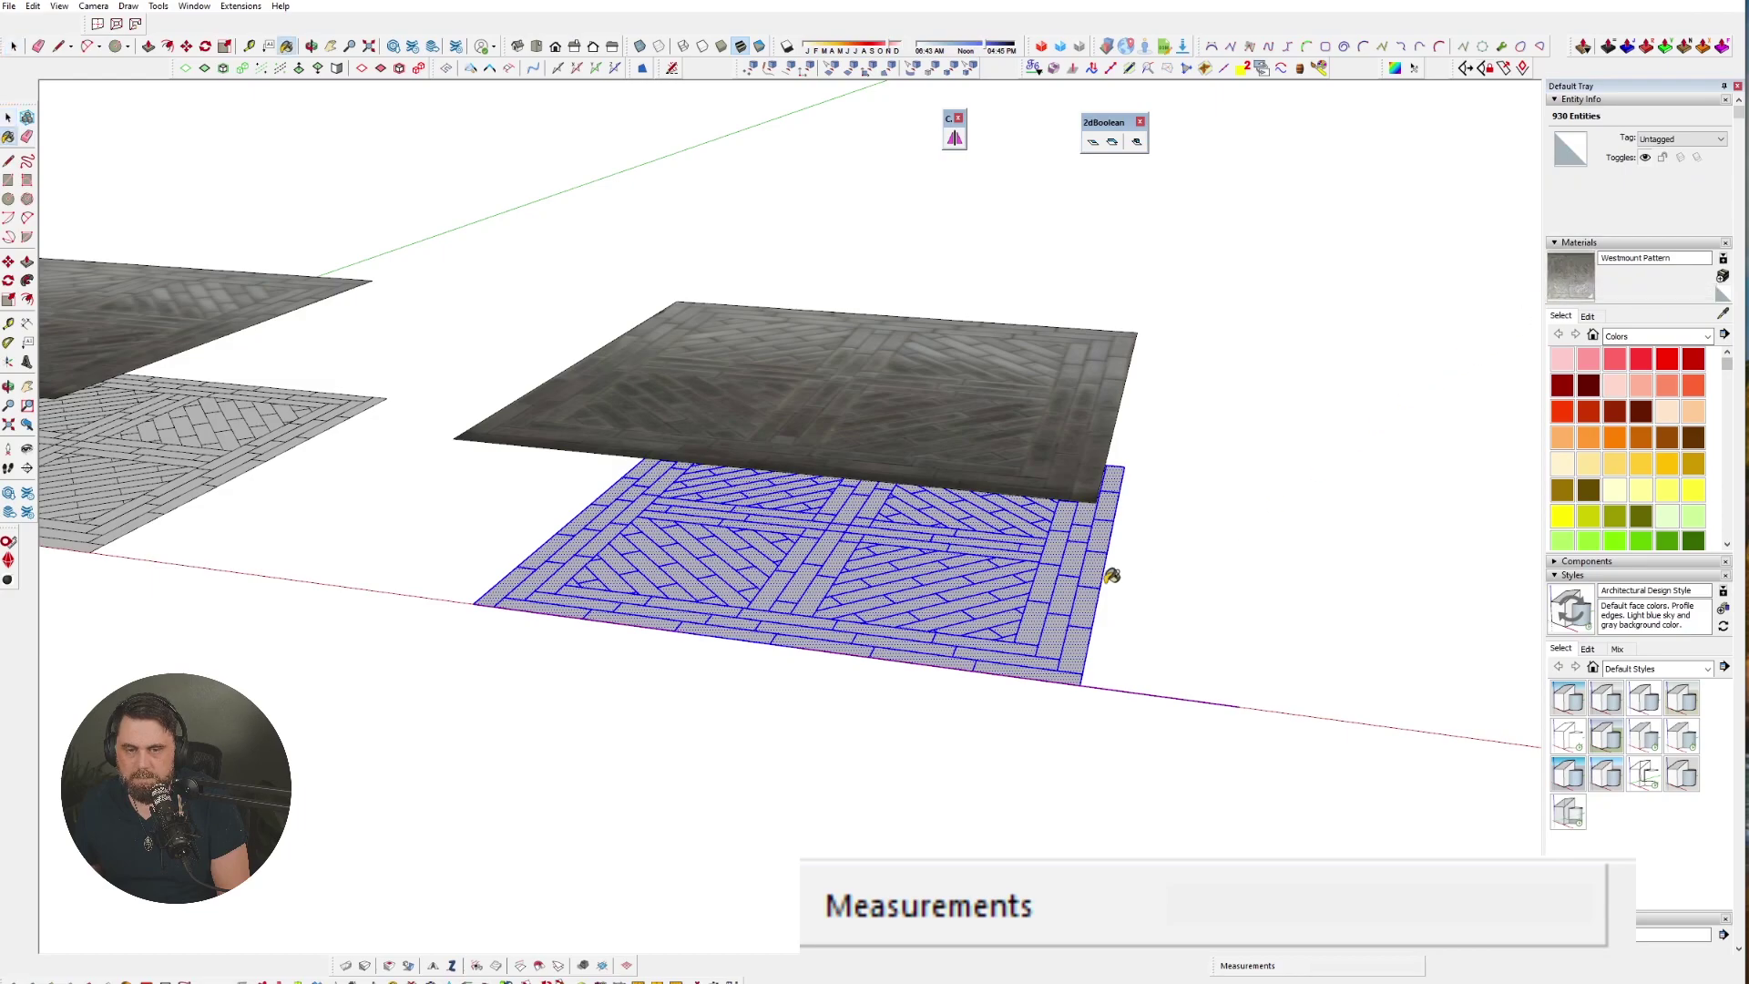
pyautogui.click(1072, 588)
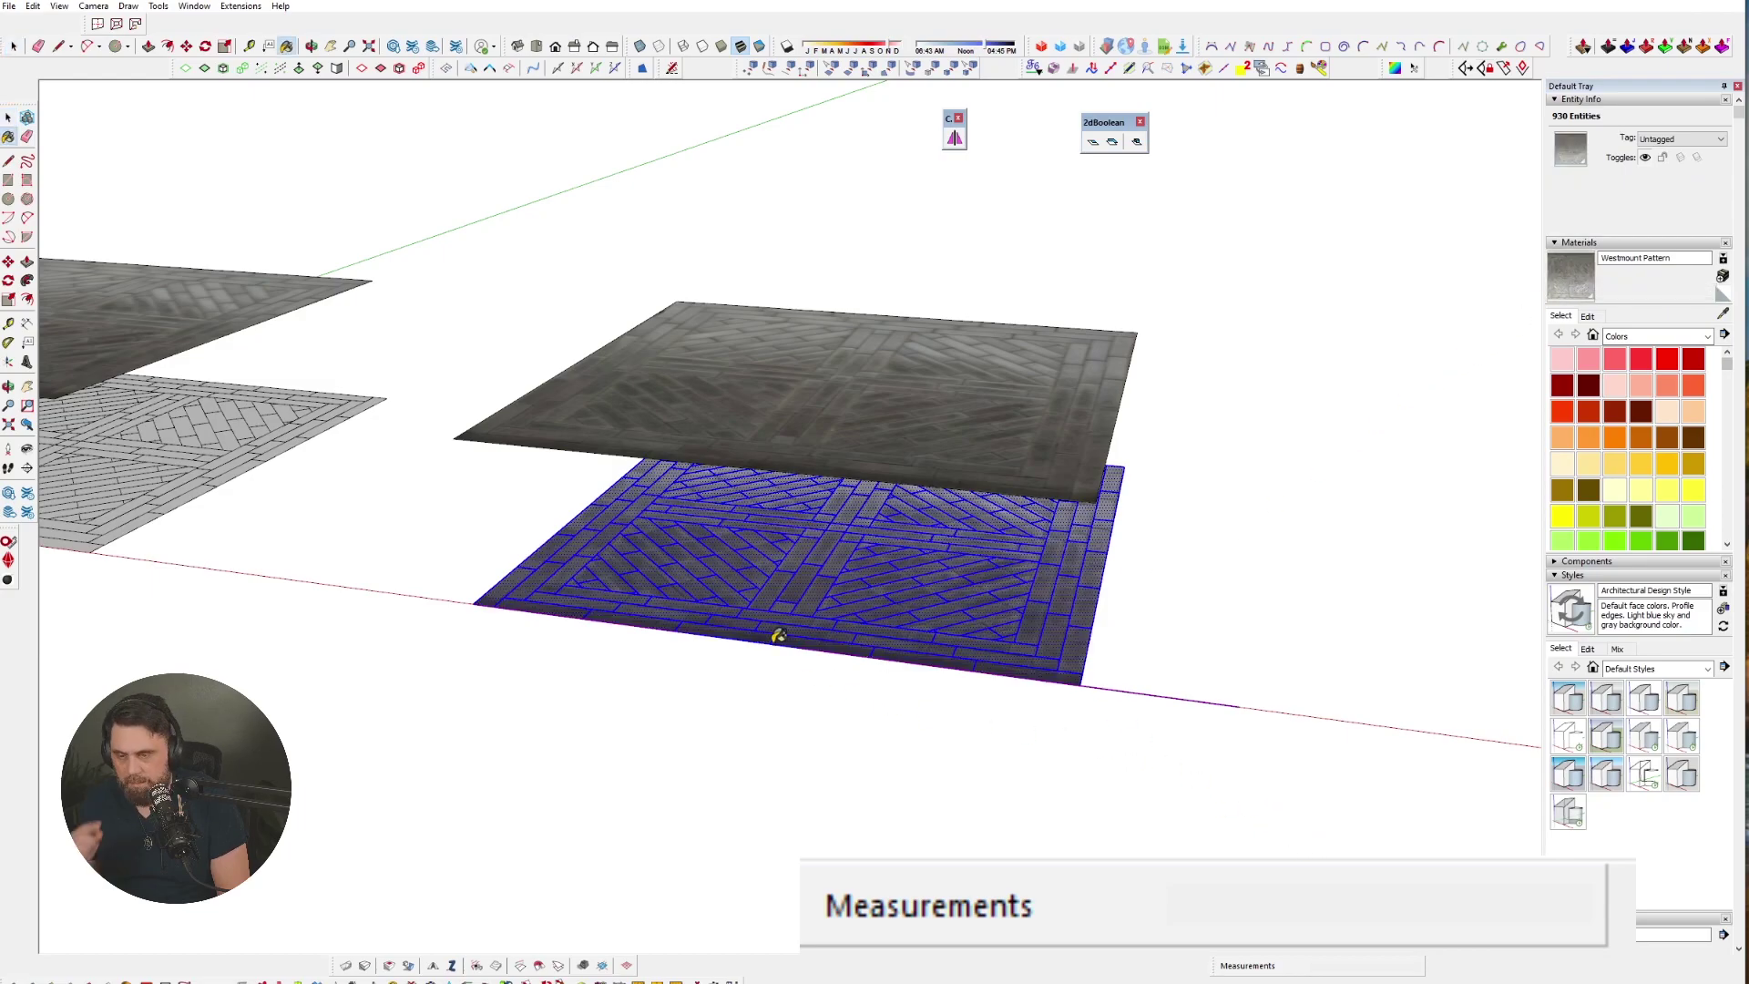
# - Delete the raised reference image above the painted layout copy
pyautogui.press('space')
pyautogui.doubleClick(914, 469)
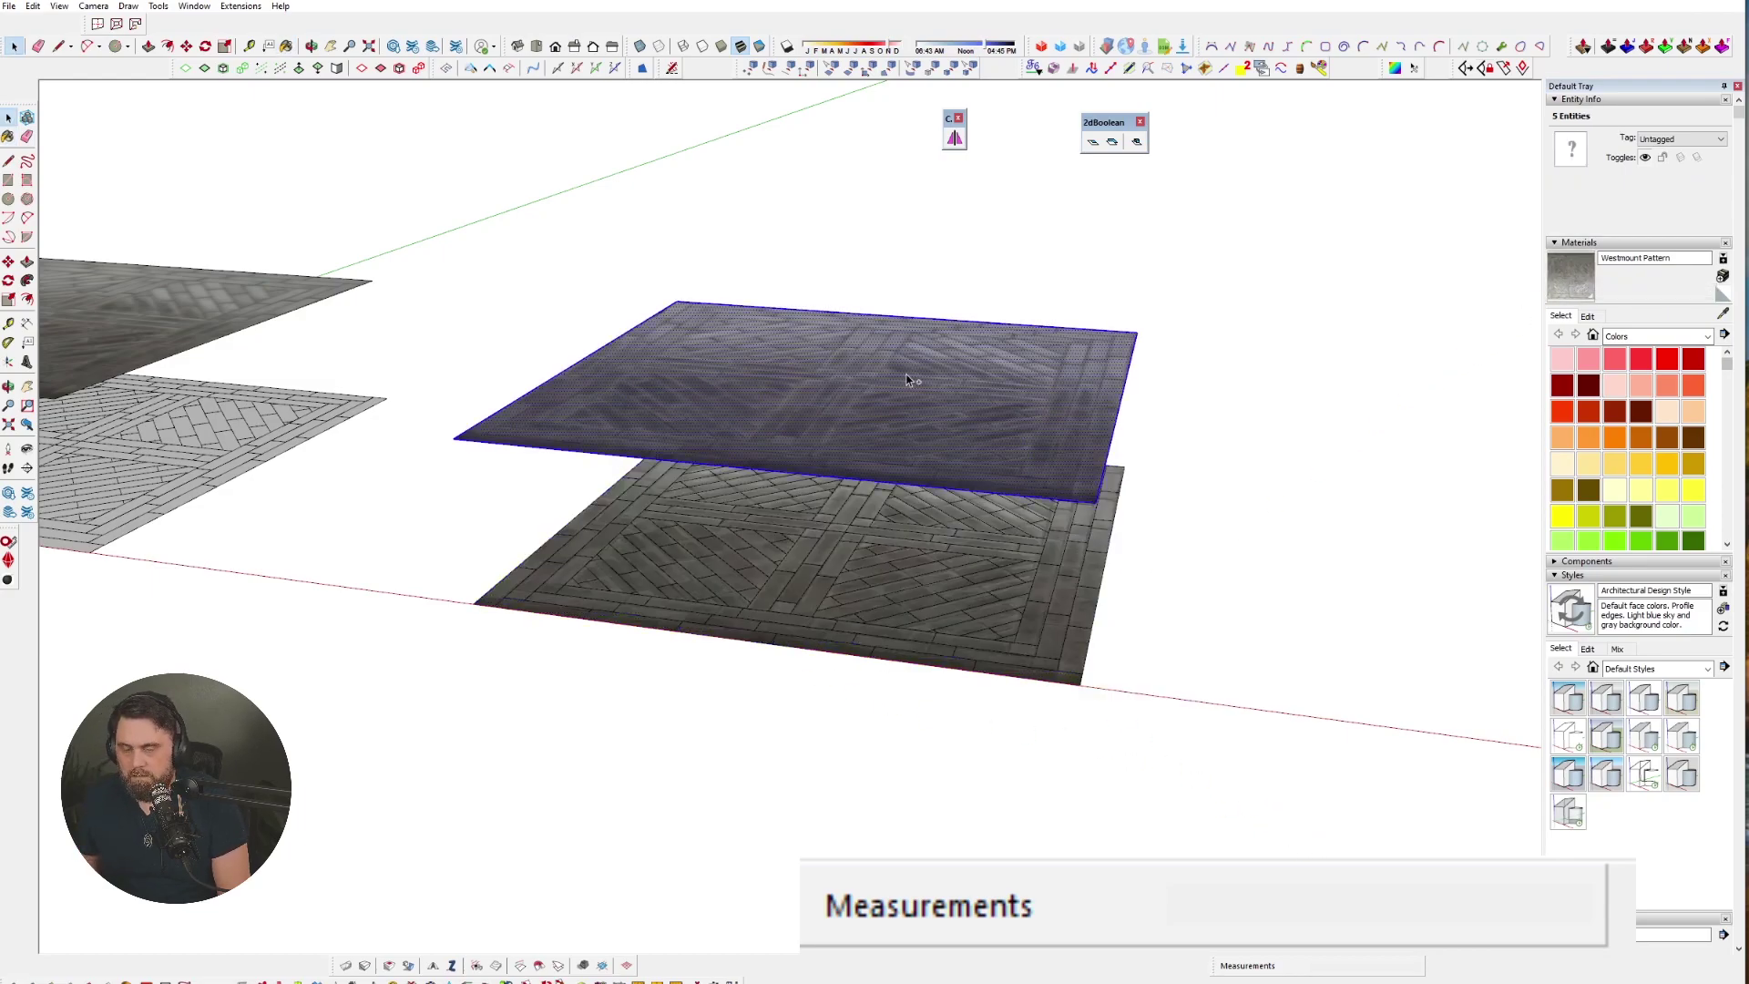
pyautogui.press('Delete')
# - Examine how the projected paver photo lines up with the drawn joints in the border, central cross and diagonal panels
pyautogui.moveTo(913, 510); pyautogui.dragTo(920, 565, button='middle')
pyautogui.scroll(8, 993, 323)
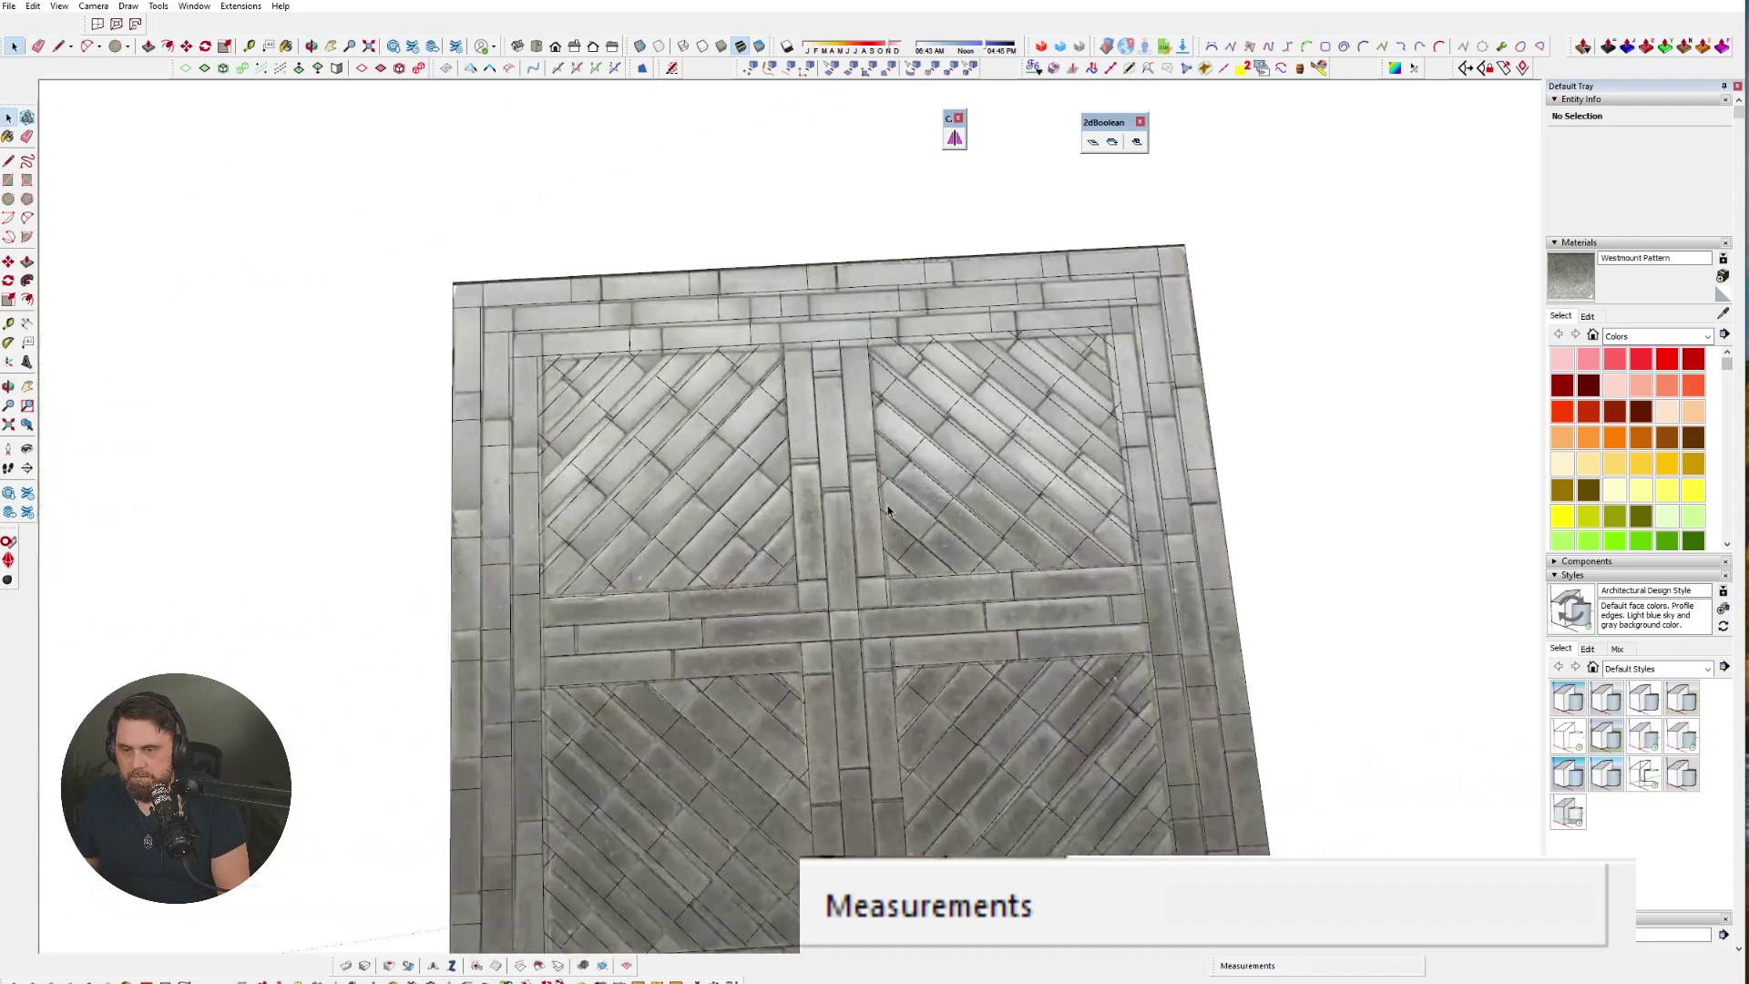
pyautogui.scroll(-6, 993, 324)
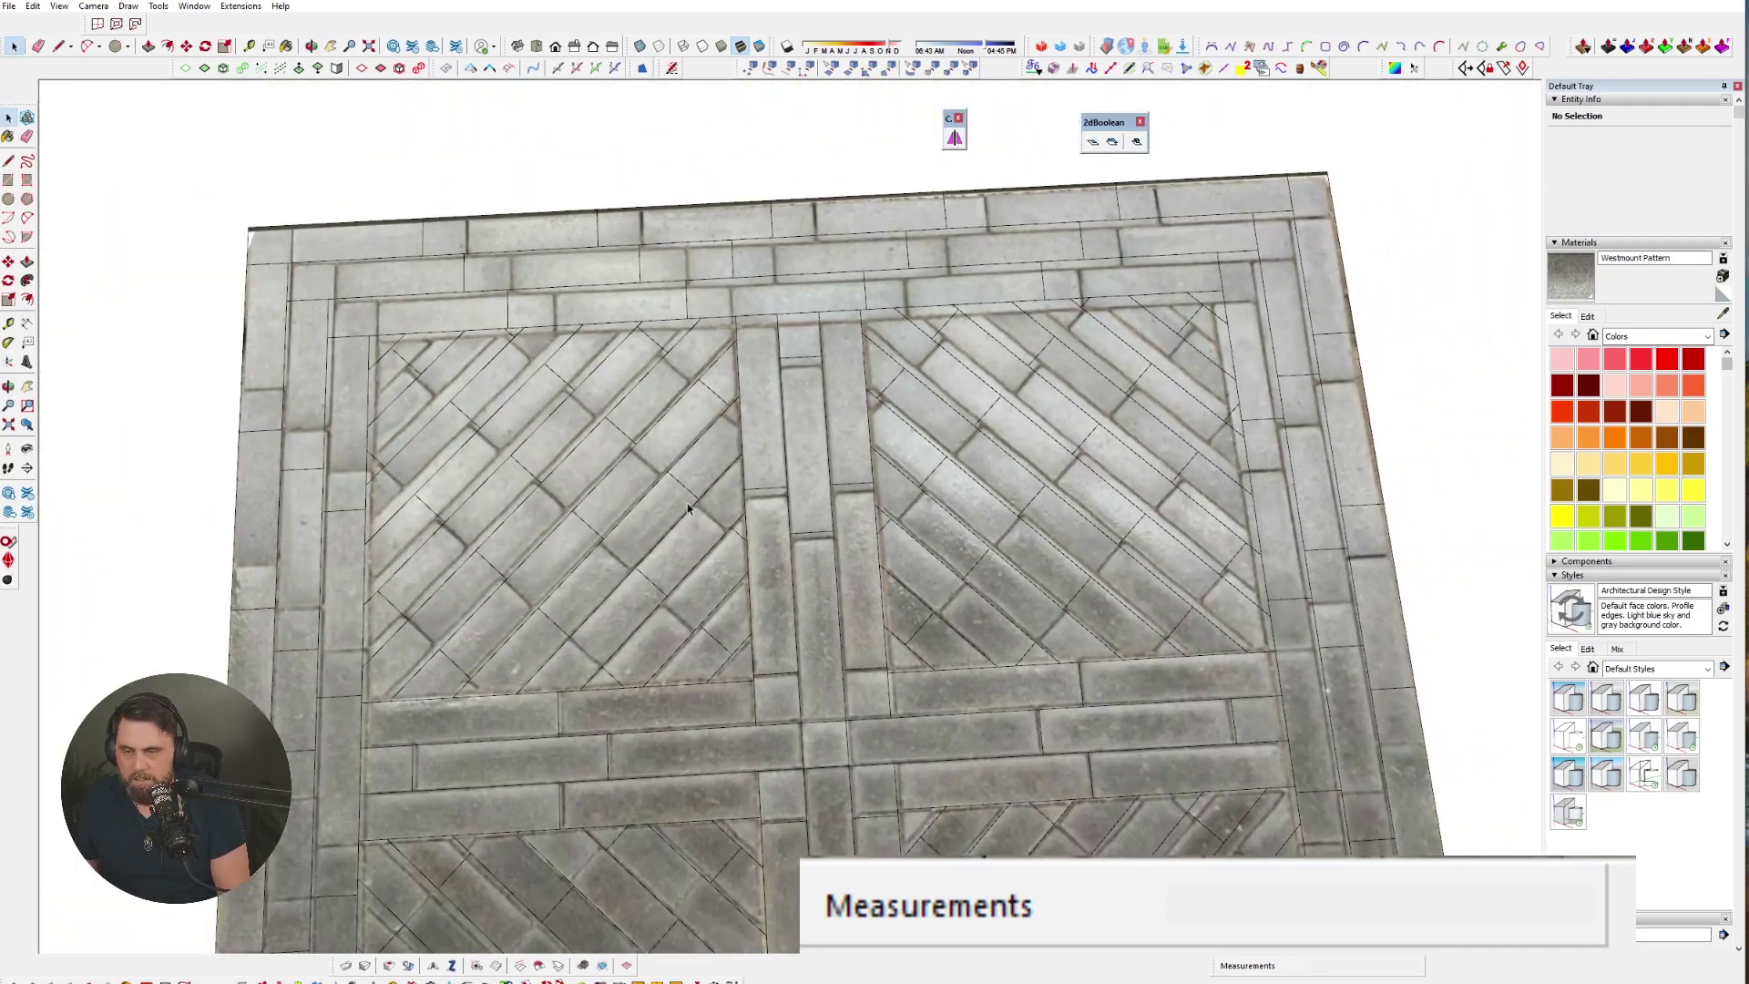
pyautogui.scroll(-4, 625, 327)
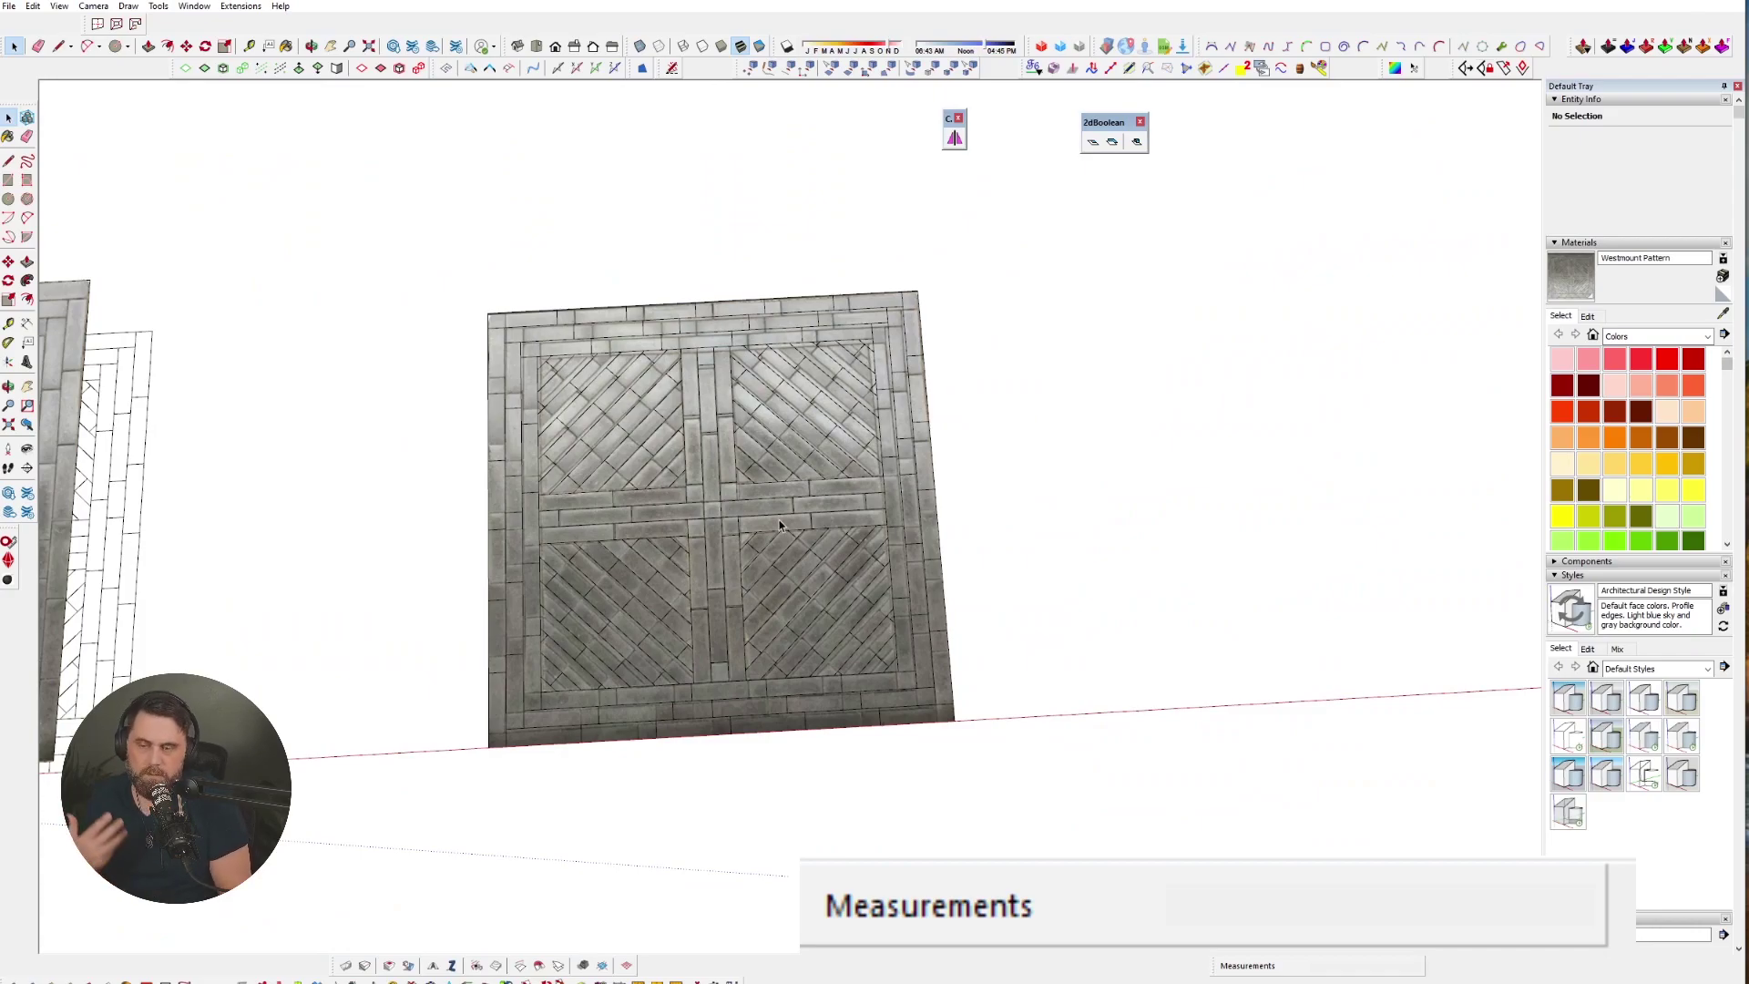
pyautogui.scroll(8, 780, 525)
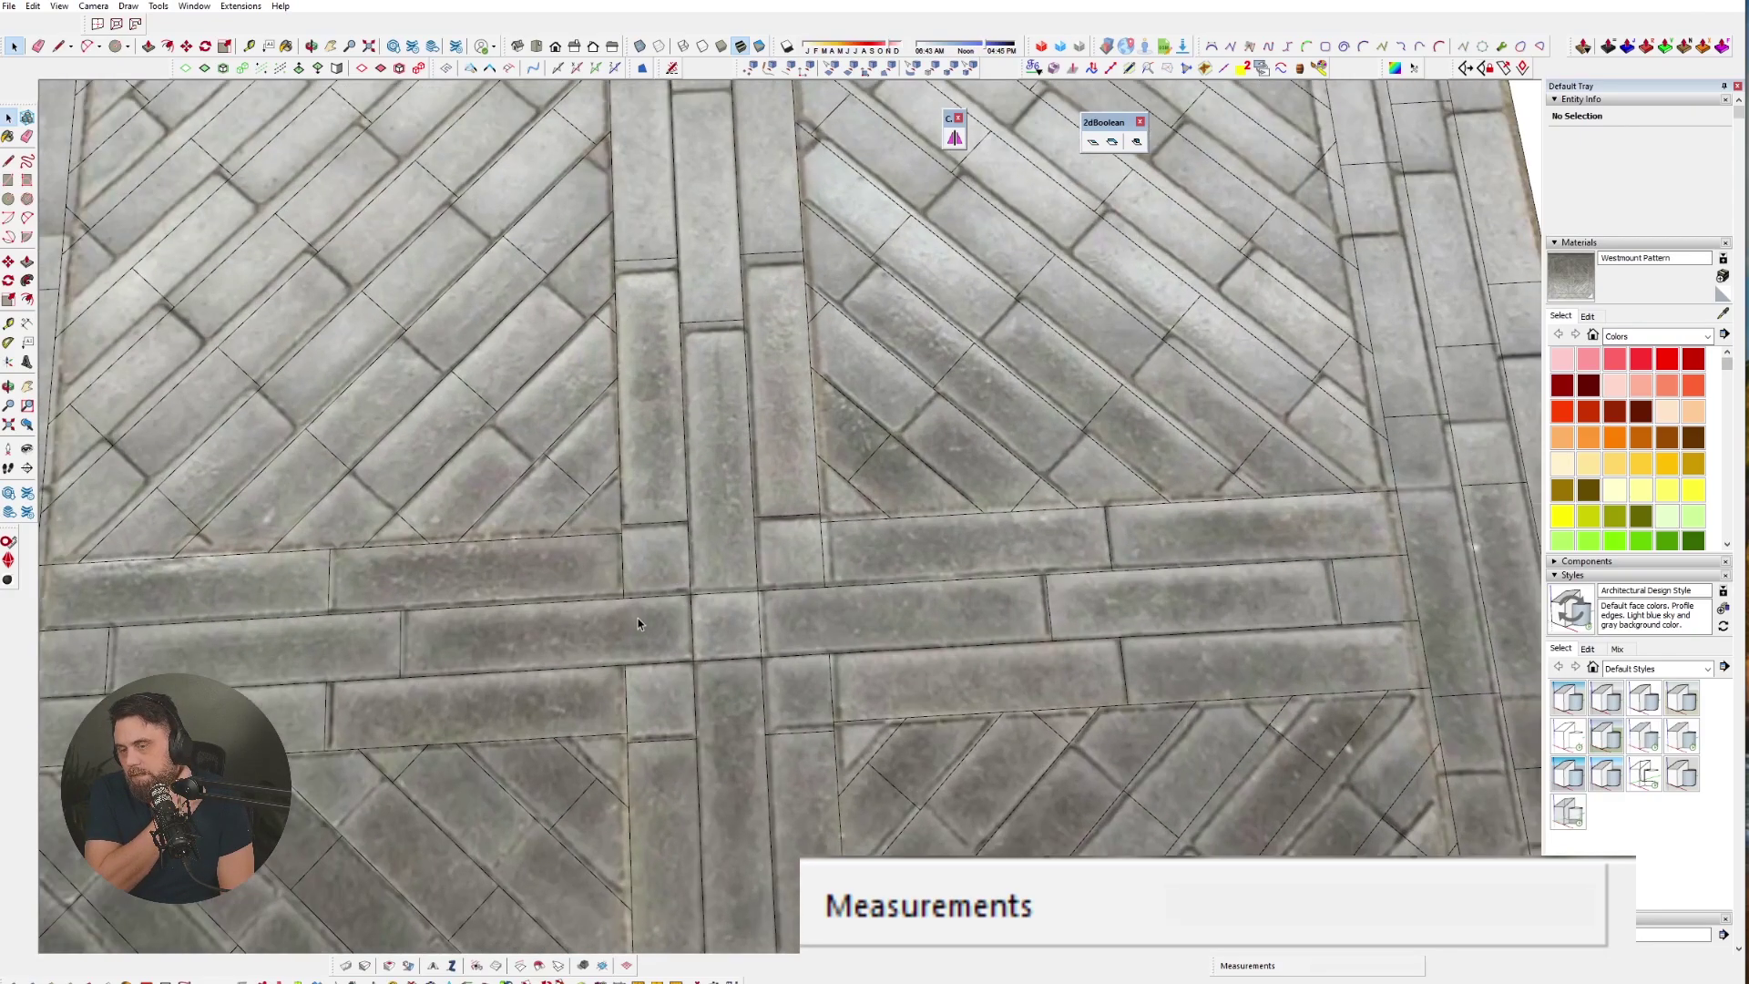
pyautogui.scroll(-5, 920, 439)
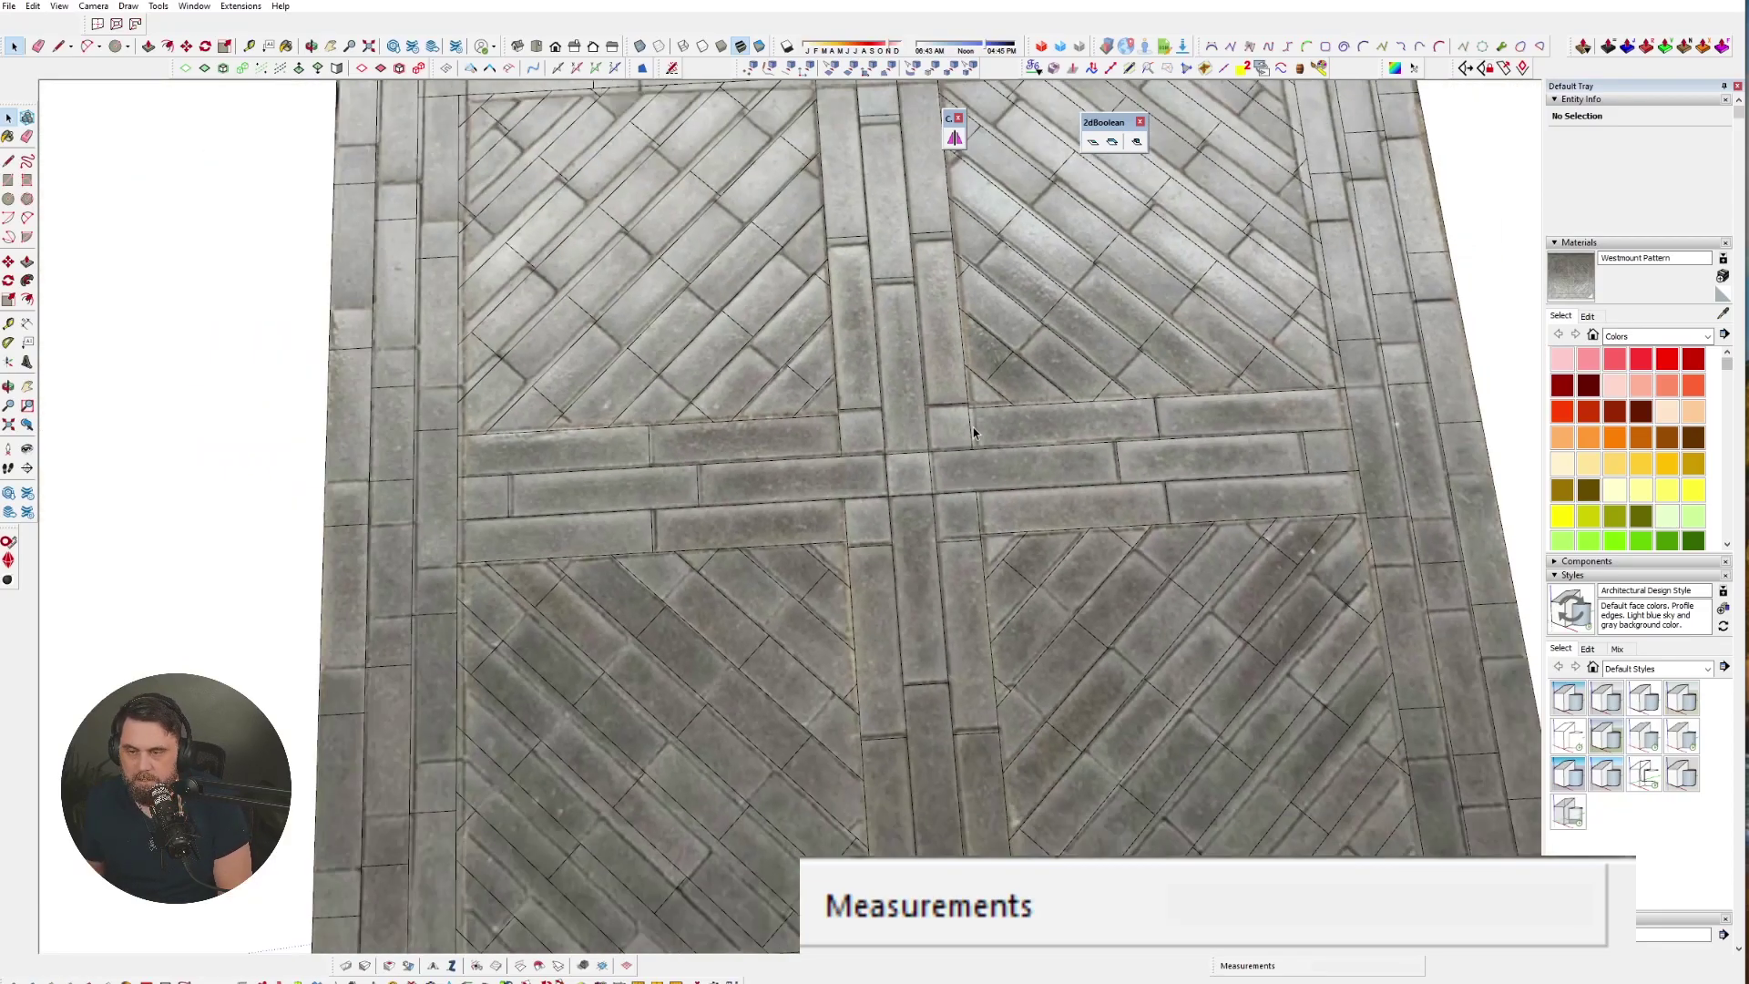
pyautogui.scroll(5, 949, 472)
pyautogui.scroll(2, 1135, 598)
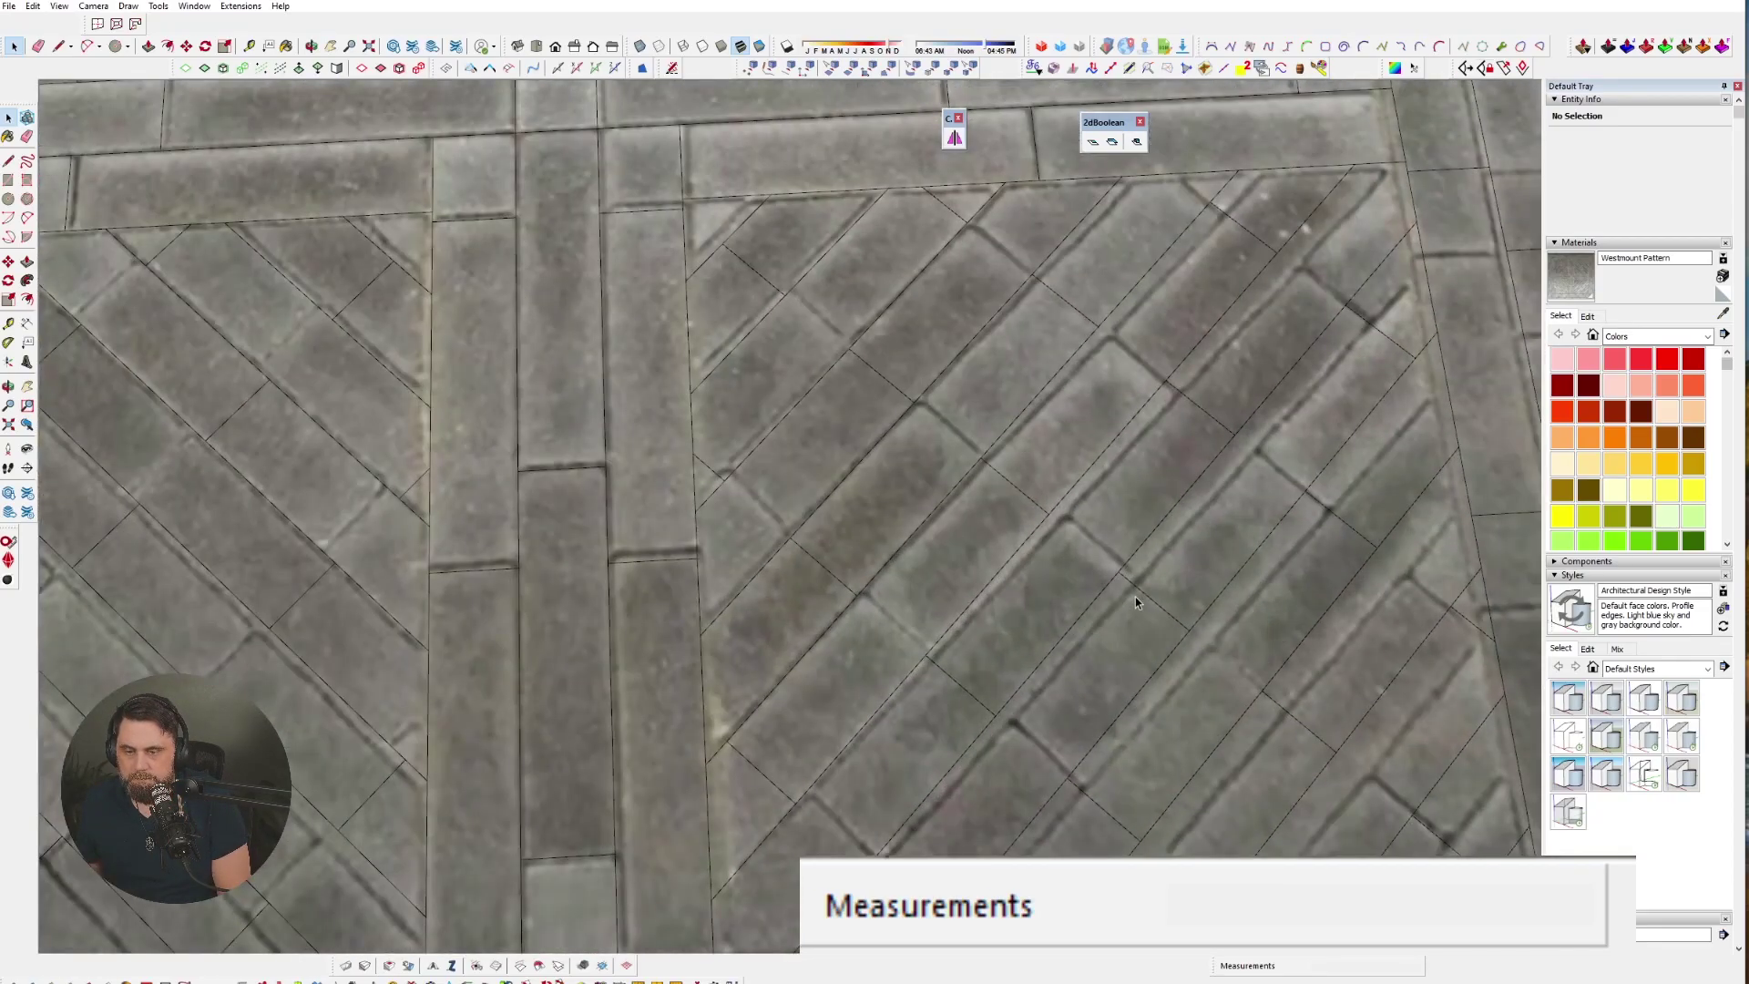
pyautogui.scroll(-5, 1129, 599)
pyautogui.scroll(4, 696, 619)
pyautogui.scroll(-5, 696, 619)
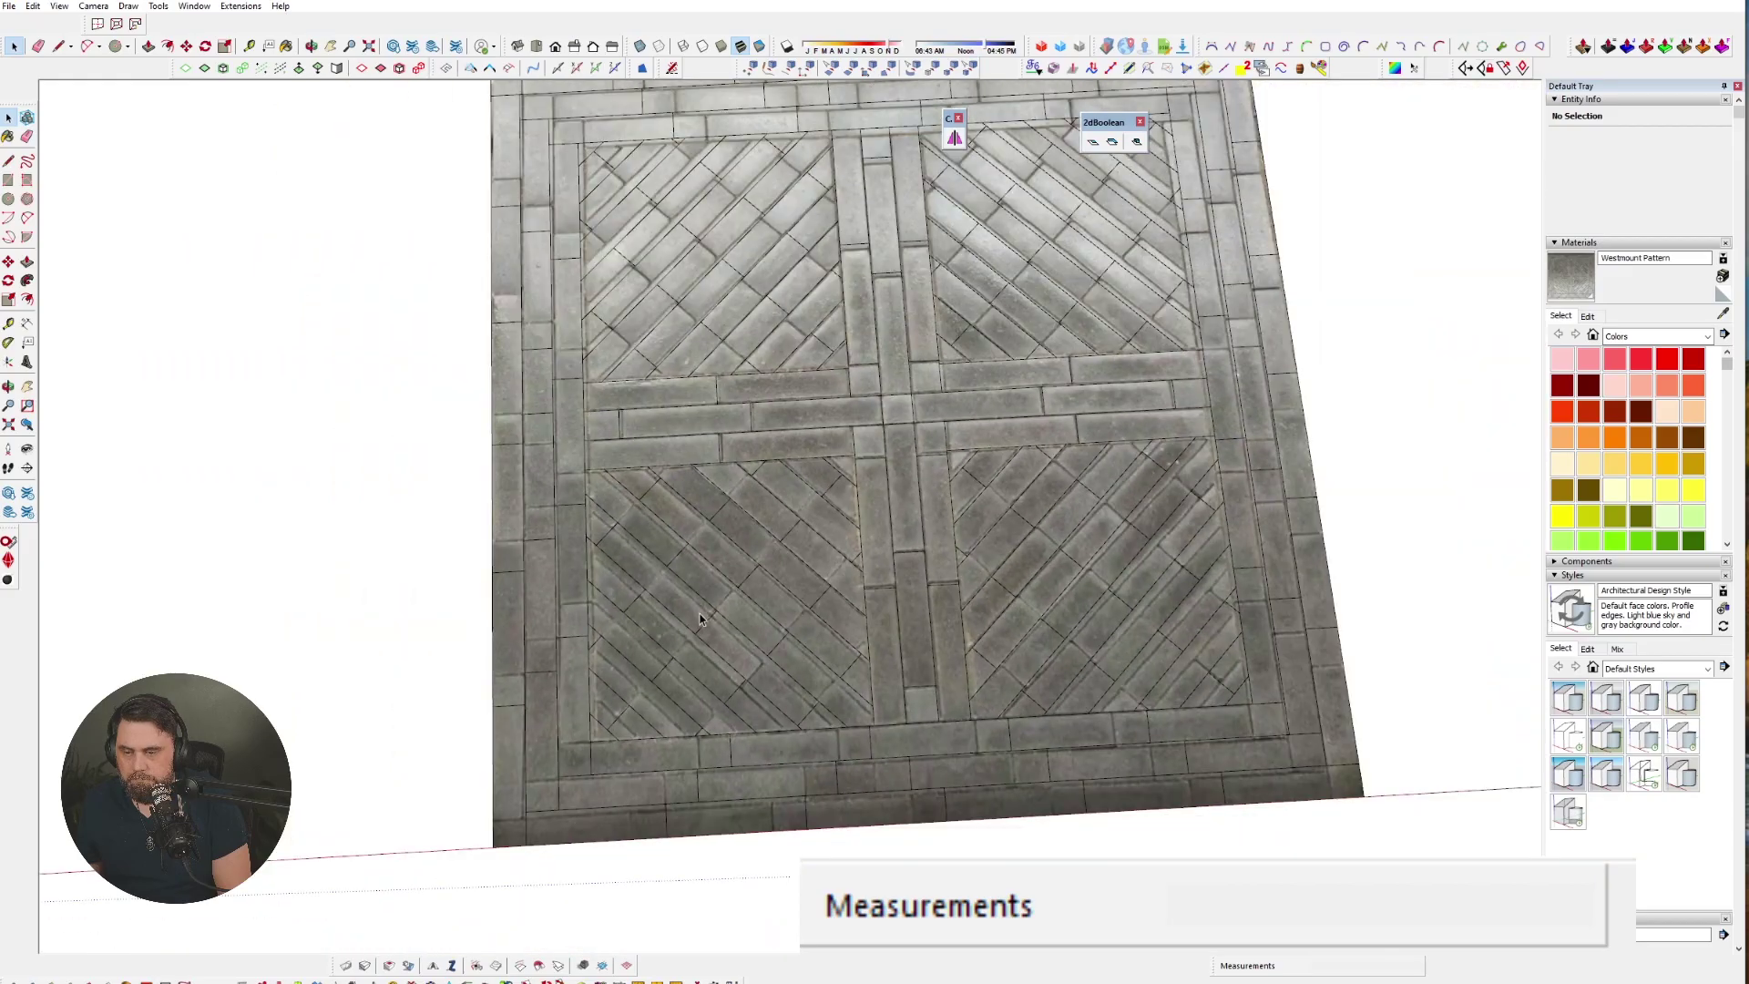
pyautogui.scroll(5, 948, 650)
pyautogui.scroll(-3, 931, 398)
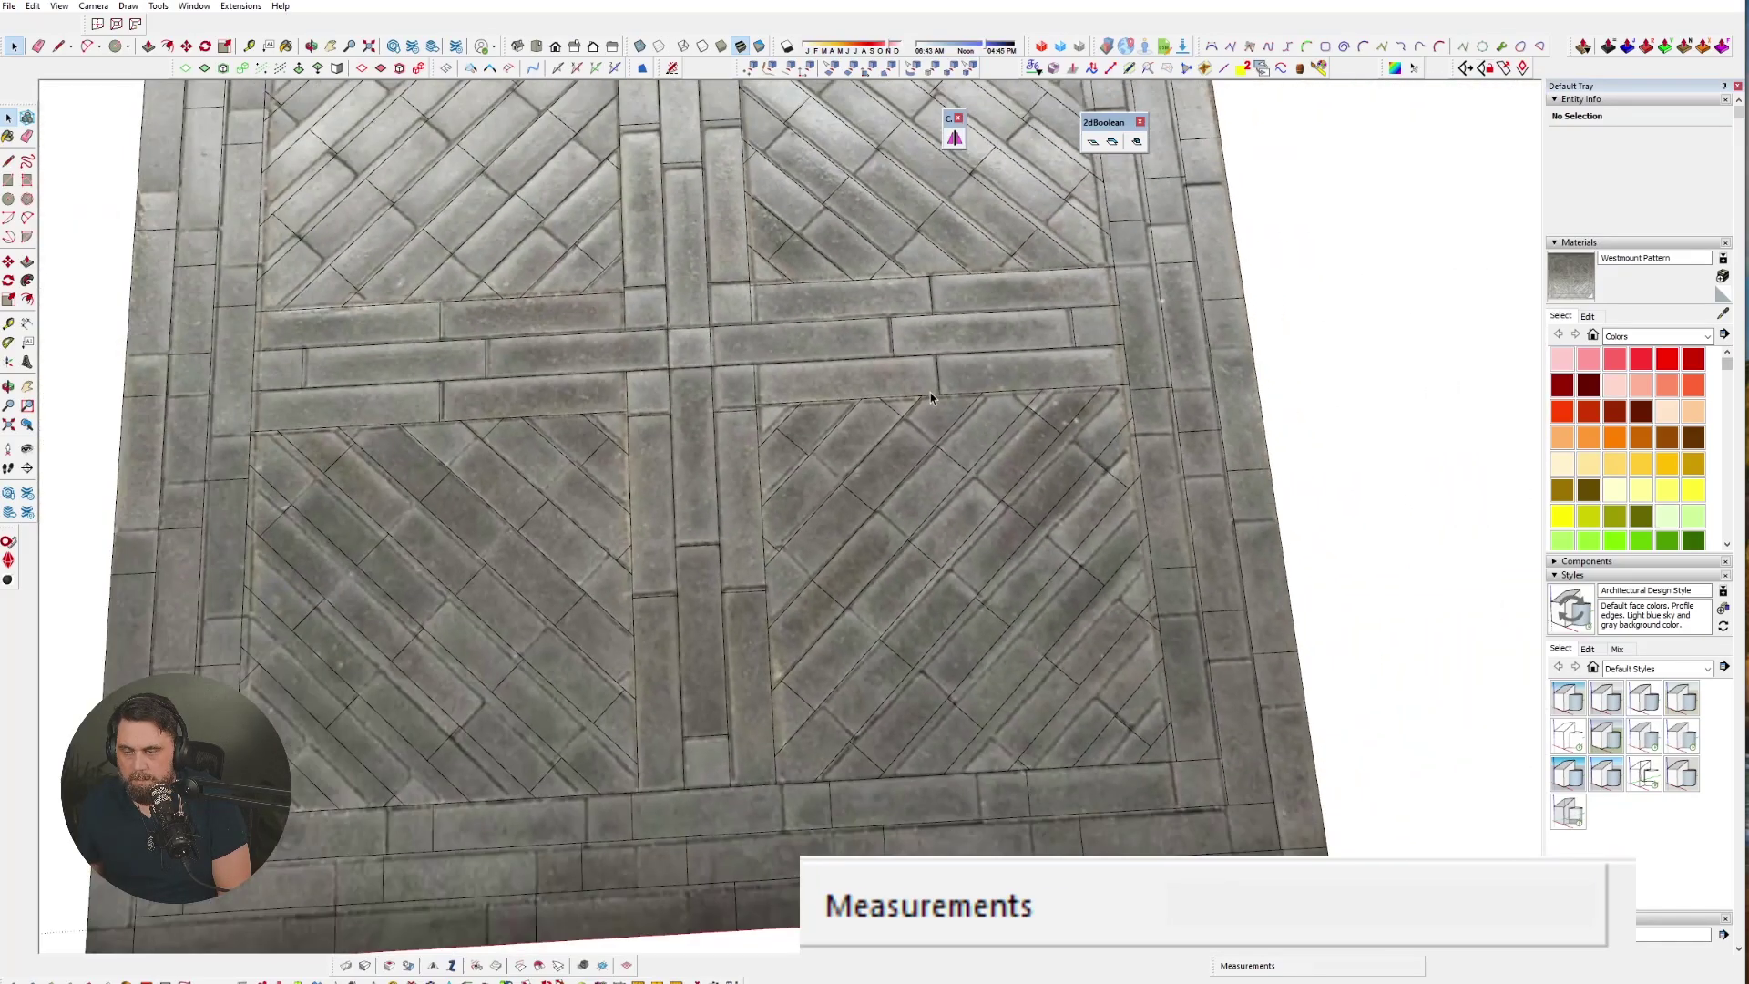
pyautogui.scroll(-3, 1137, 517)
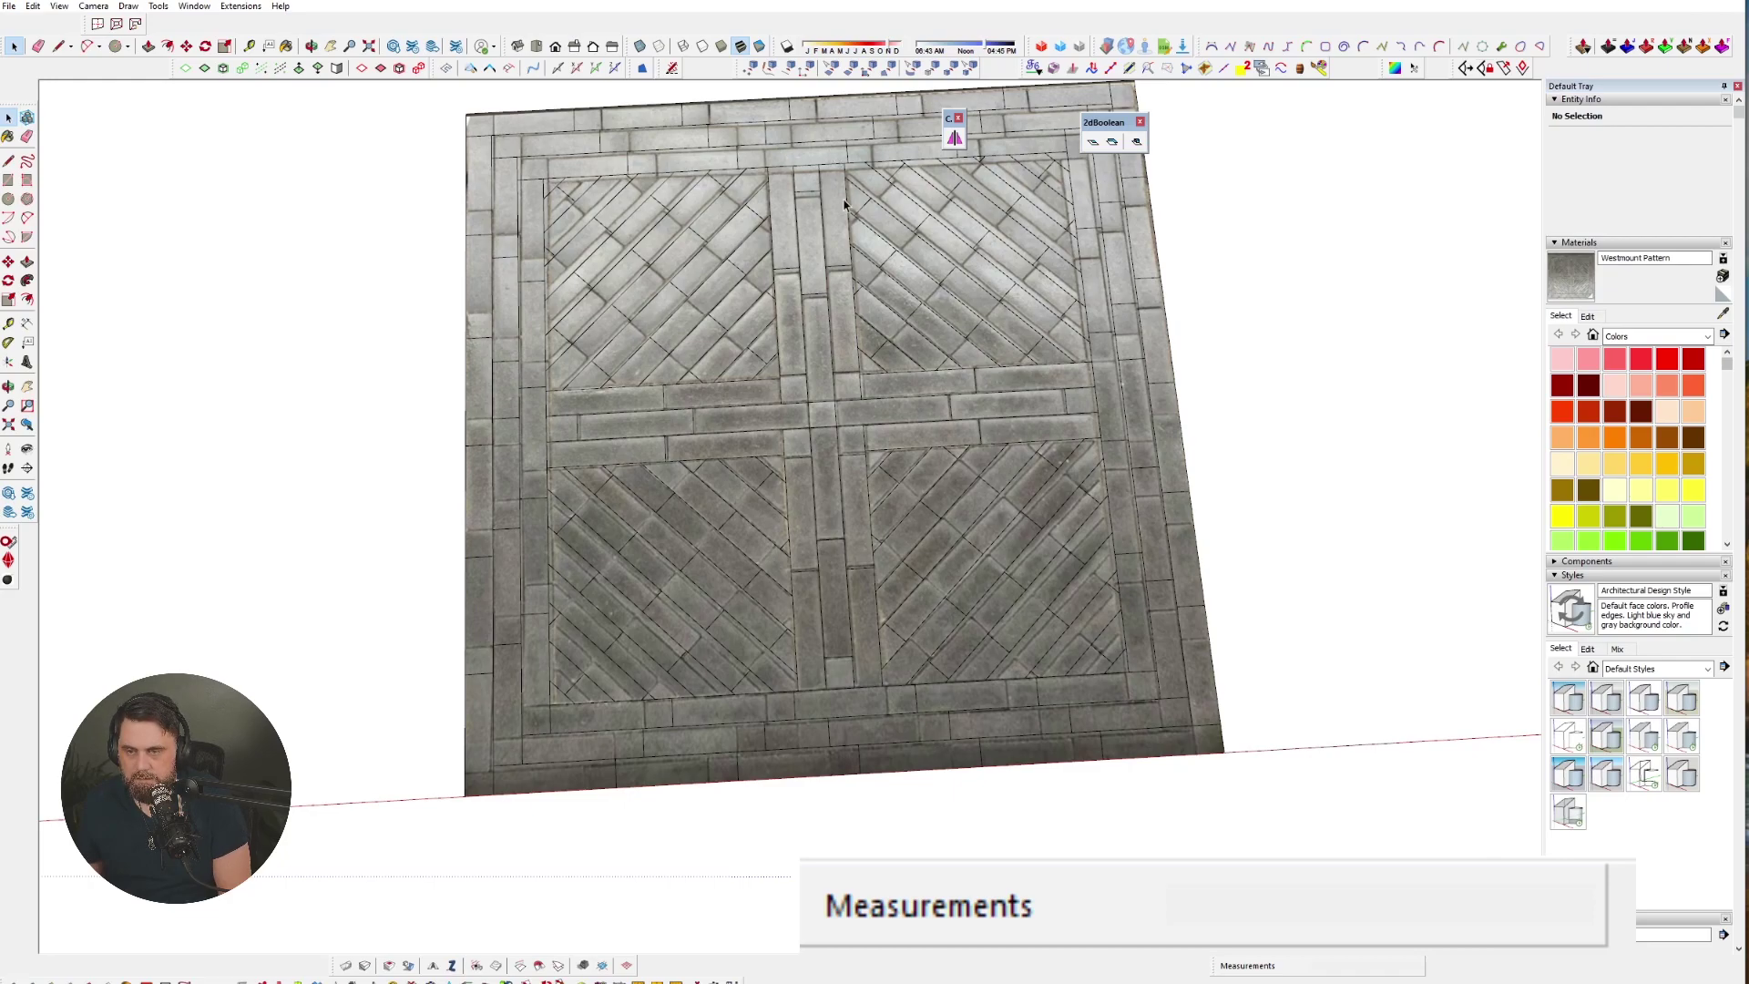
# - Delete the entire textured layout copy
pyautogui.scroll(-3, 962, 387)
pyautogui.moveTo(829, 475); pyautogui.dragTo(687, 230, button='middle')
pyautogui.moveTo(604, 228); pyautogui.dragTo(1180, 686)
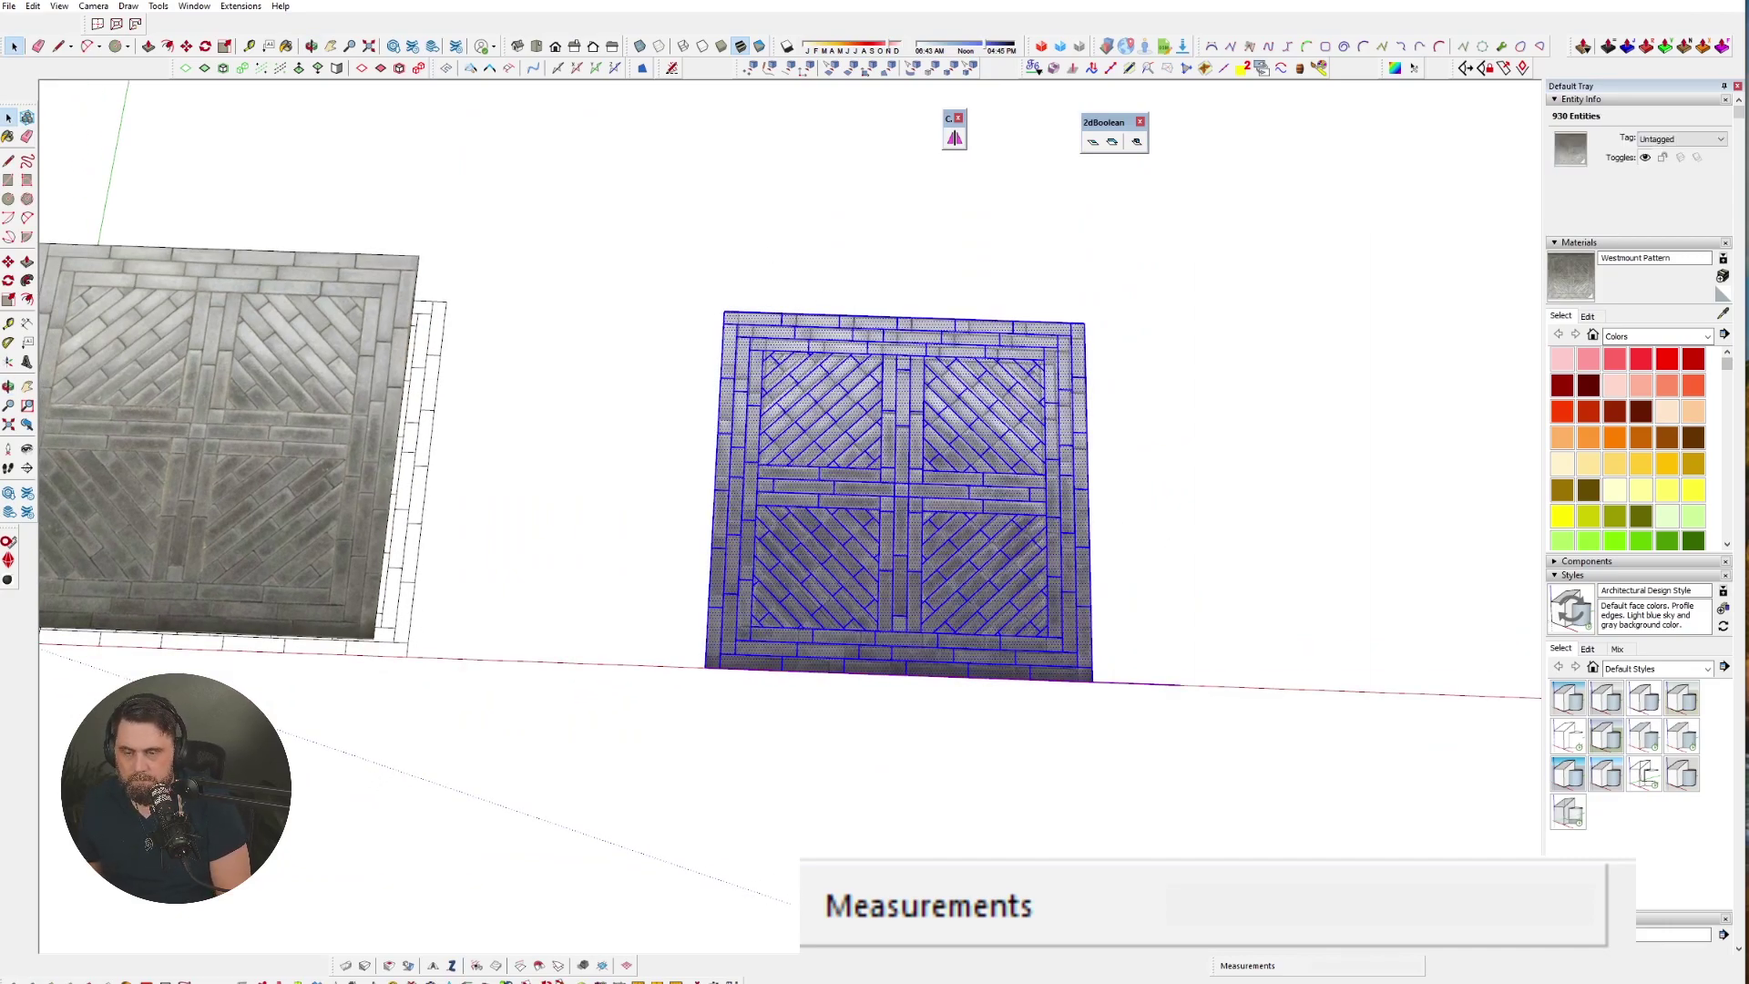
pyautogui.press('Delete')
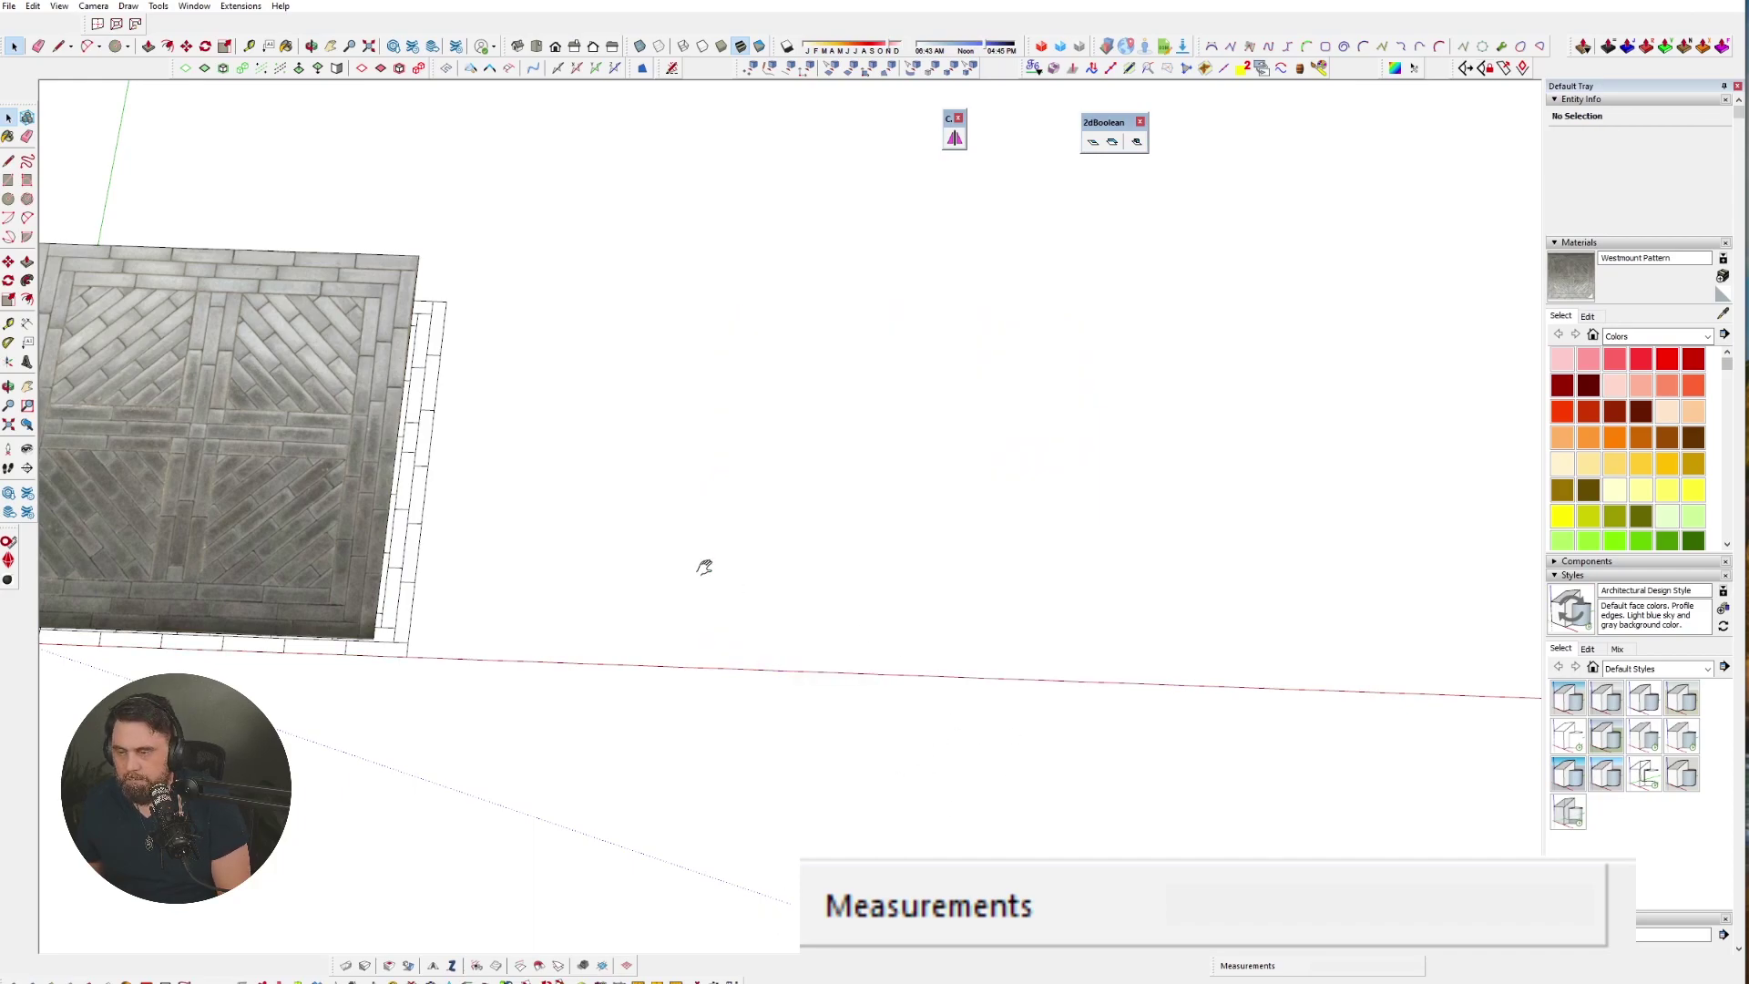
# - Move the original raised reference image along the red axis, clear of the paver layout
pyautogui.keyDown('shift'); pyautogui.moveTo(696, 566); pyautogui.dragTo(999, 578, button='middle'); pyautogui.keyUp('shift')
pyautogui.click(825, 638)
pyautogui.doubleClick(704, 544)
pyautogui.press('m')
pyautogui.click(784, 796)
pyautogui.click(296, 786)
pyautogui.press('space')
# - Open the border paver component at the layout's near corner and offset its top face edges inward about 1/16"
pyautogui.scroll(8, 714, 586)
pyautogui.scroll(-5, 988, 535)
pyautogui.moveTo(987, 535); pyautogui.dragTo(937, 636, button='middle')
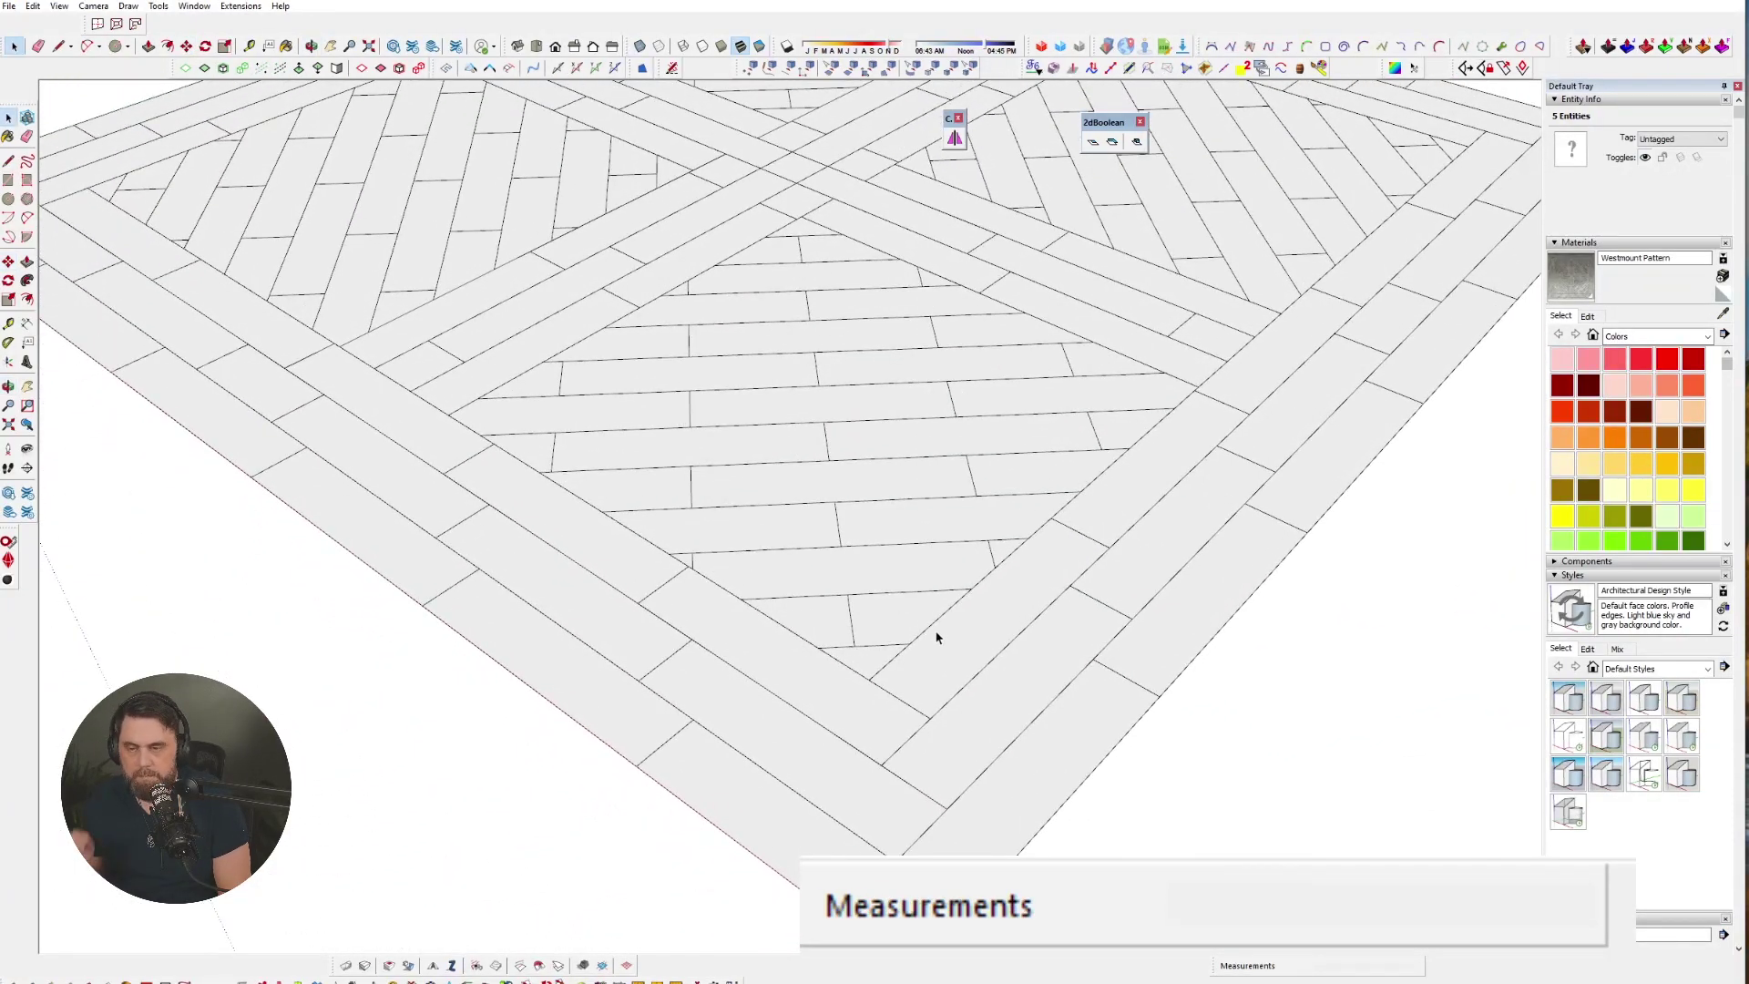
pyautogui.scroll(8, 1057, 674)
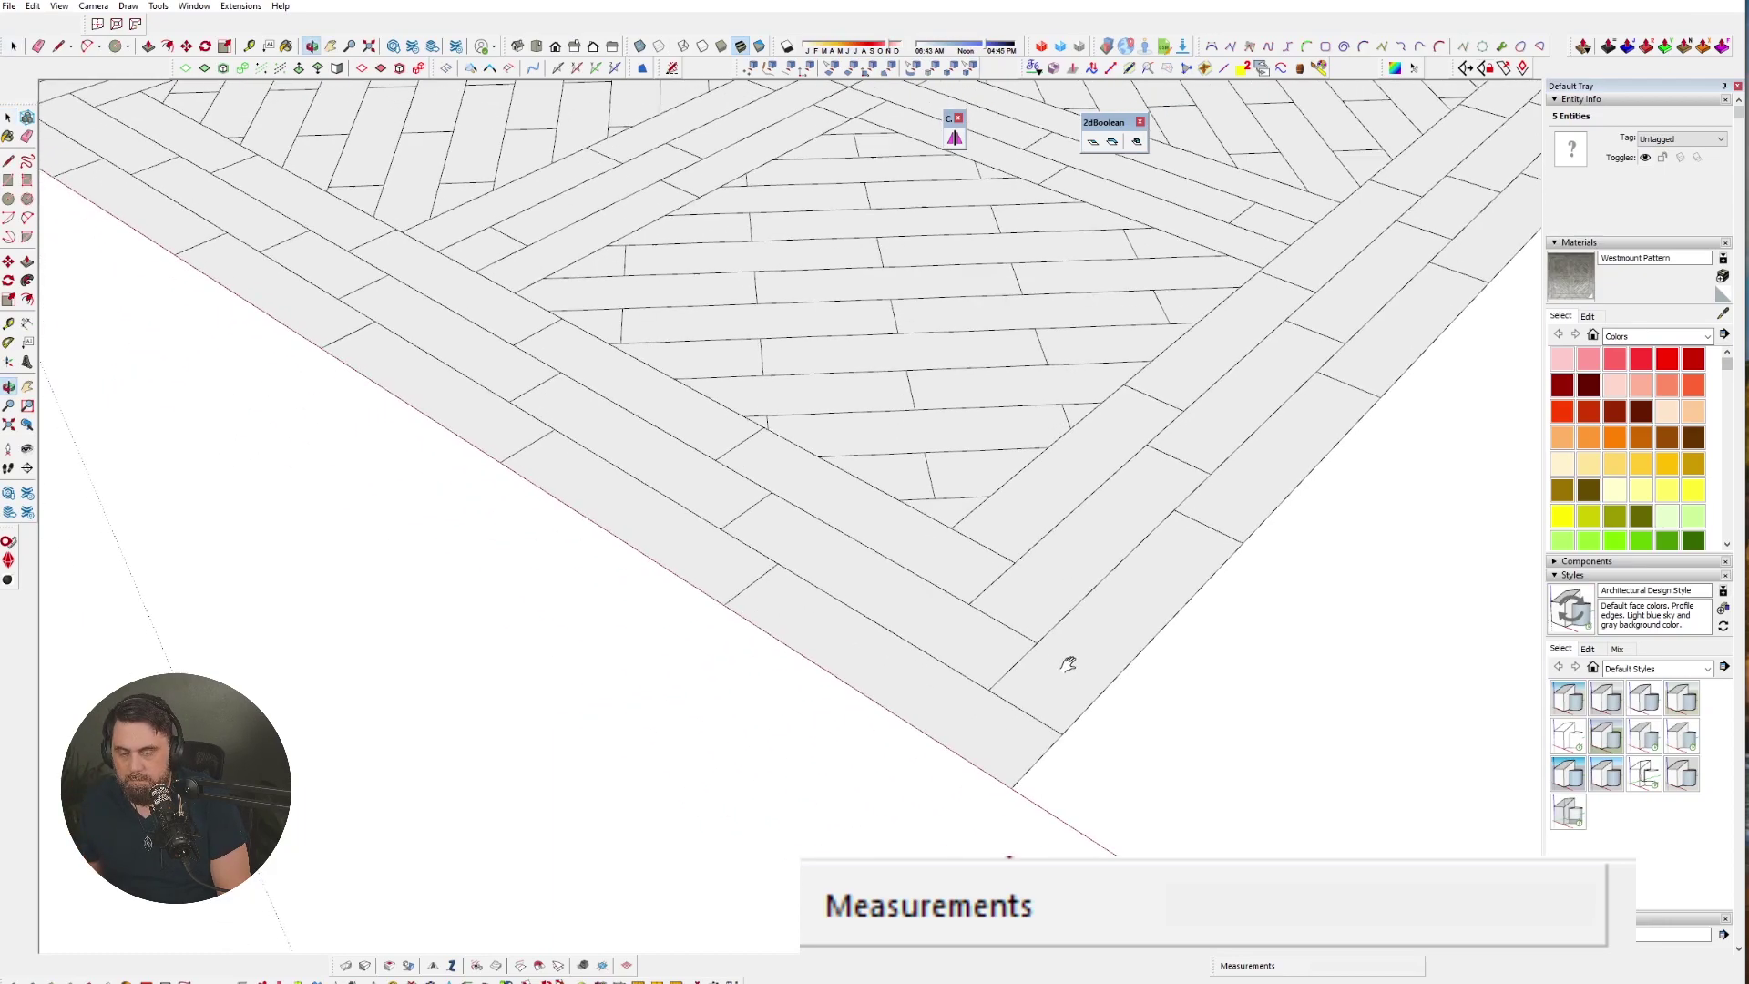
pyautogui.hotkey('ctrl', 't')
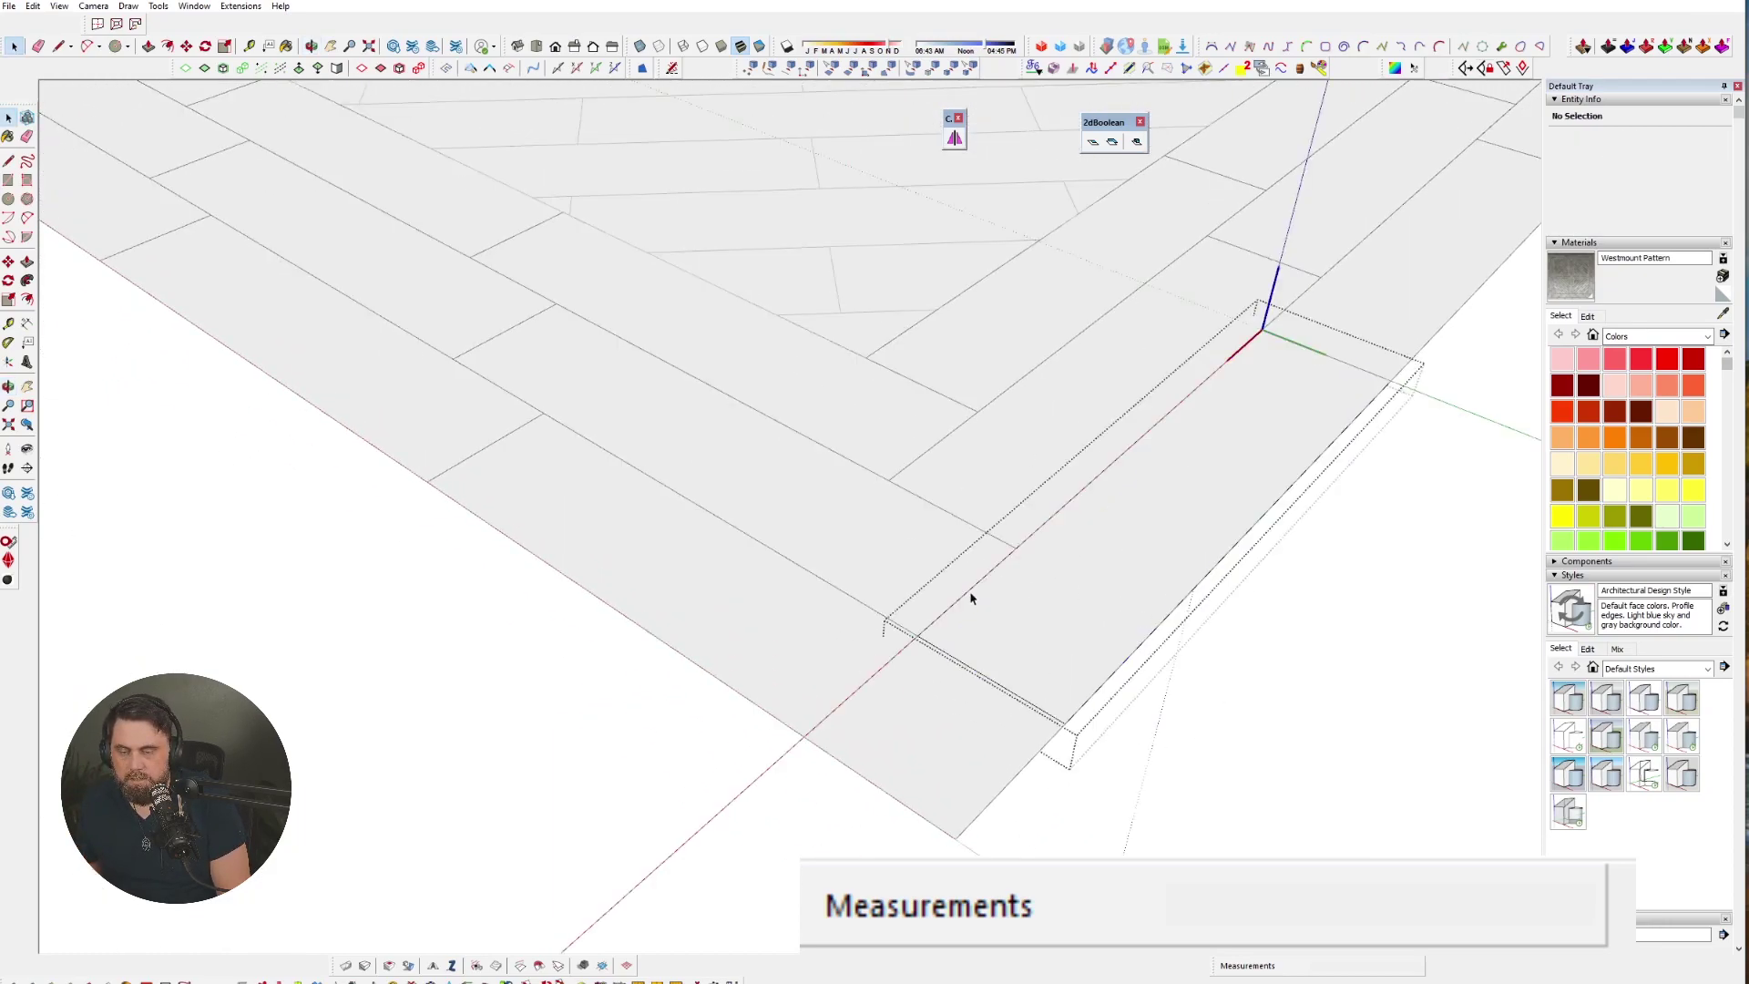
pyautogui.scroll(3, 956, 656)
pyautogui.press('t')
pyautogui.click(909, 683)
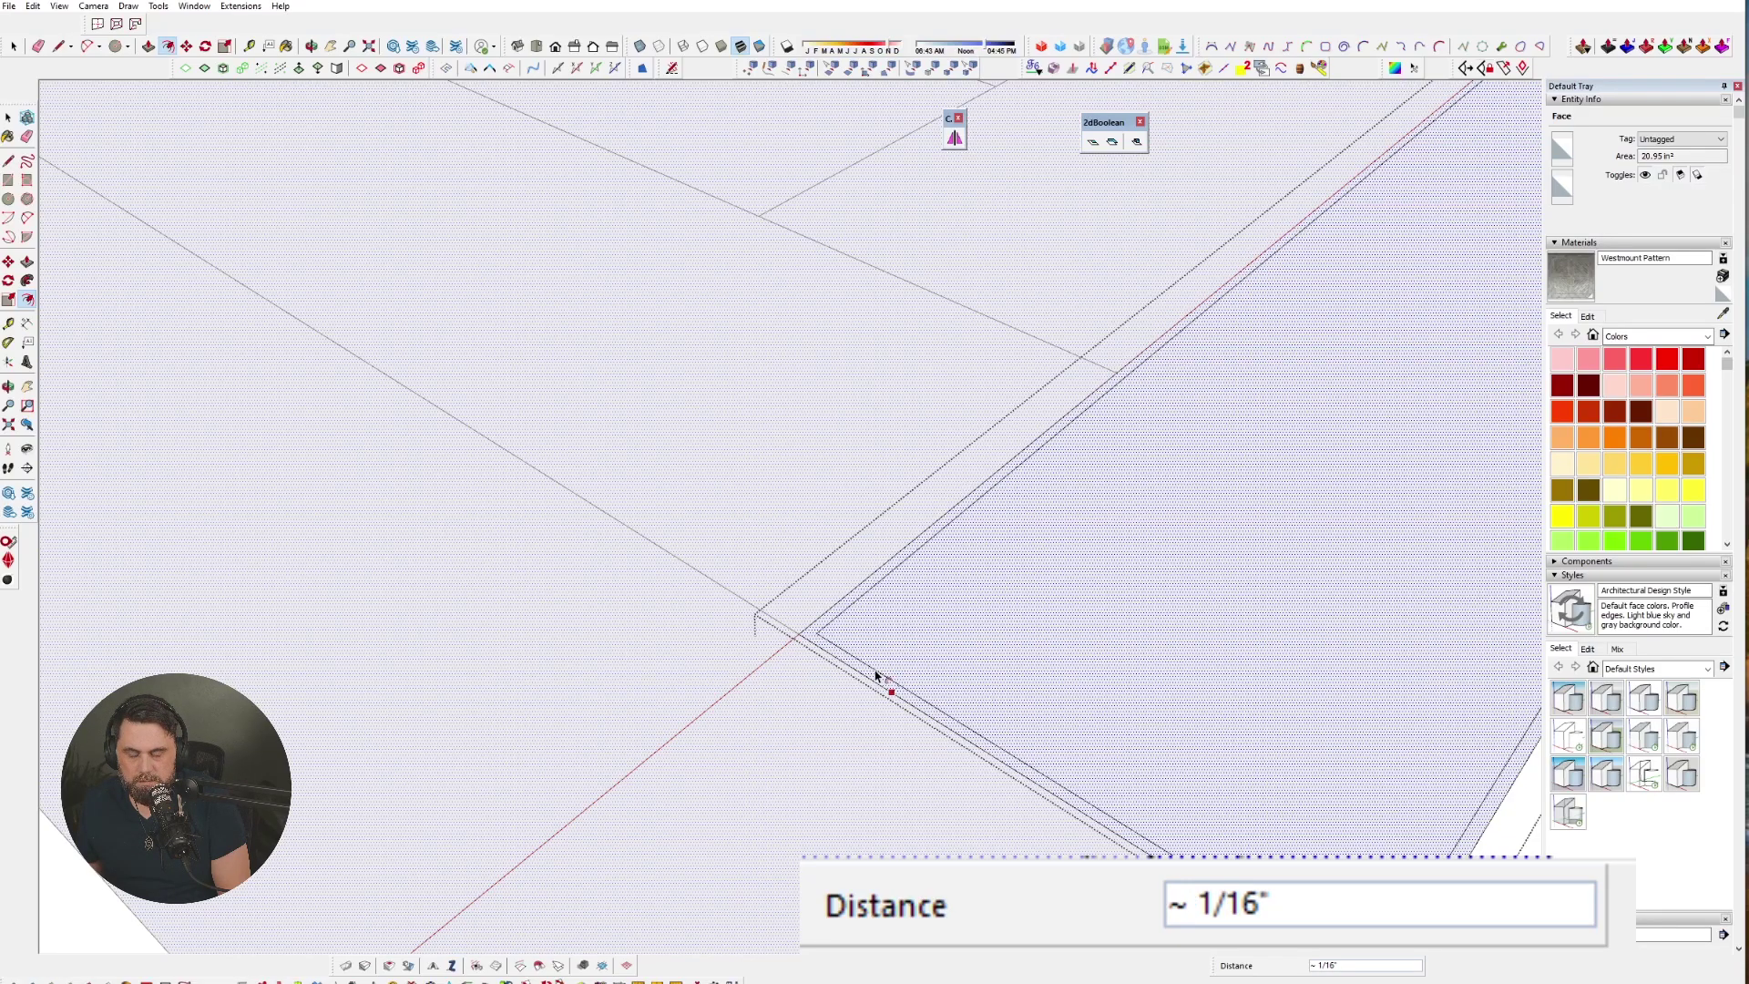
pyautogui.scroll(-2, 874, 675)
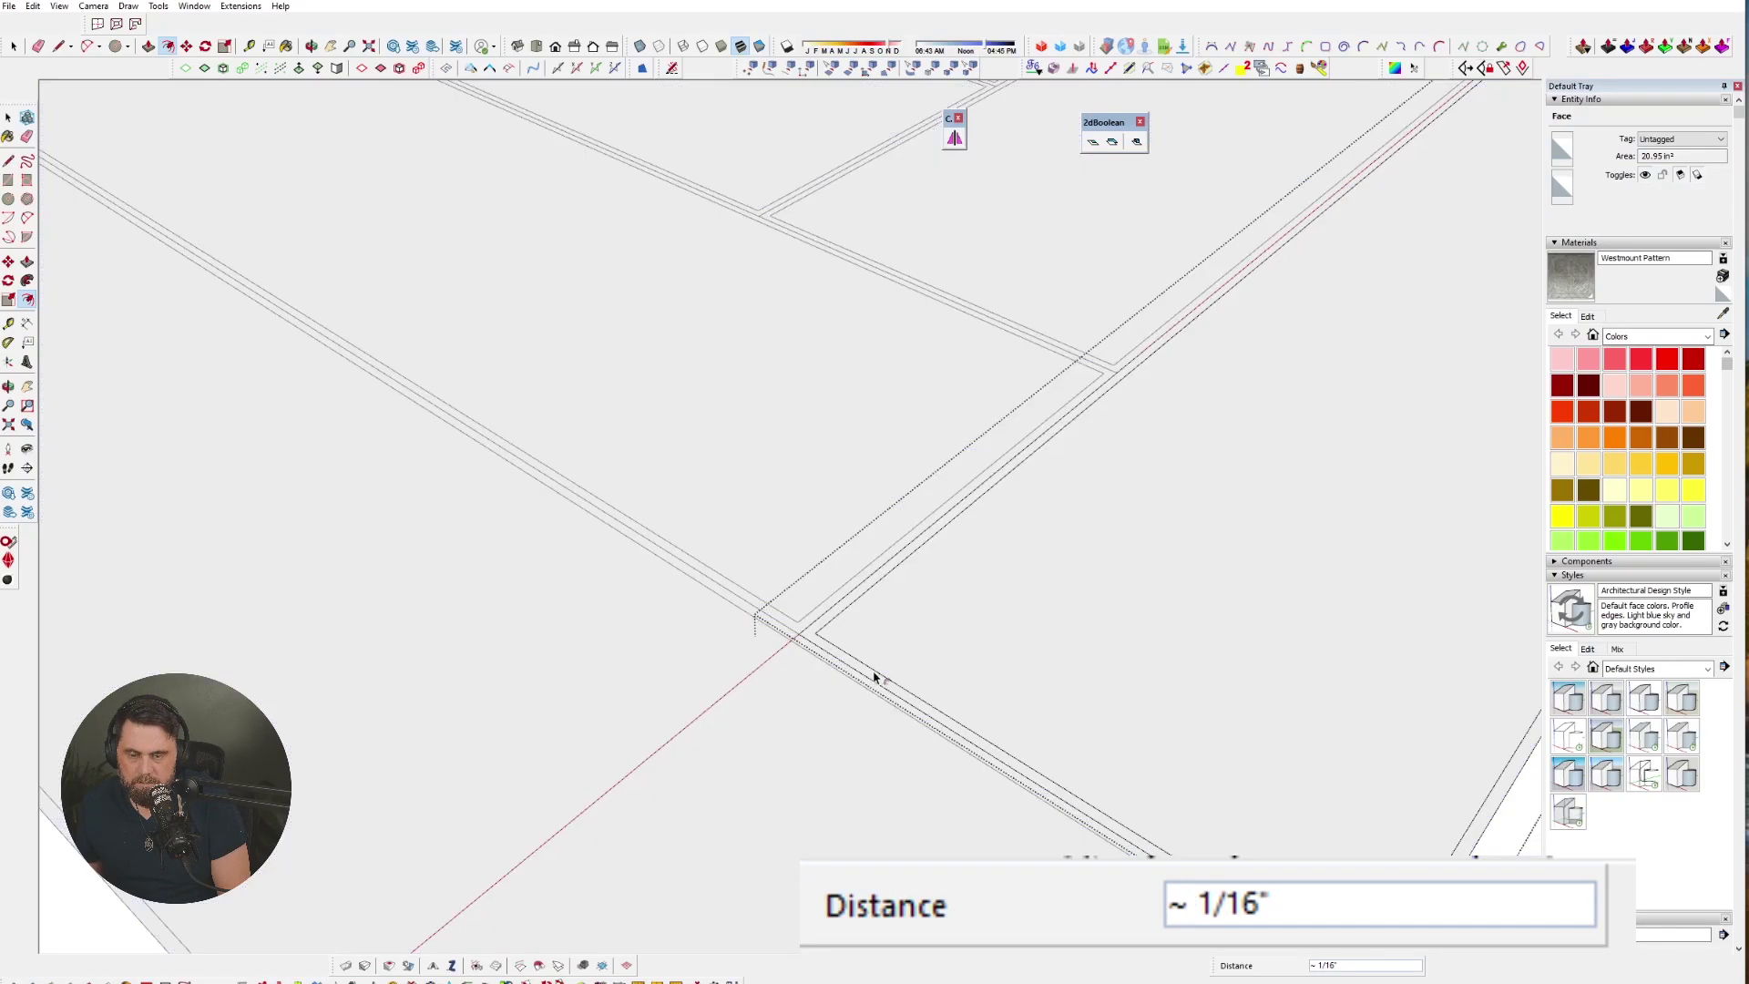
# - Try raising the border paver's inset top face 1/4" with Push/Pull
pyautogui.scroll(-4, 755, 585)
pyautogui.scroll(-2, 748, 579)
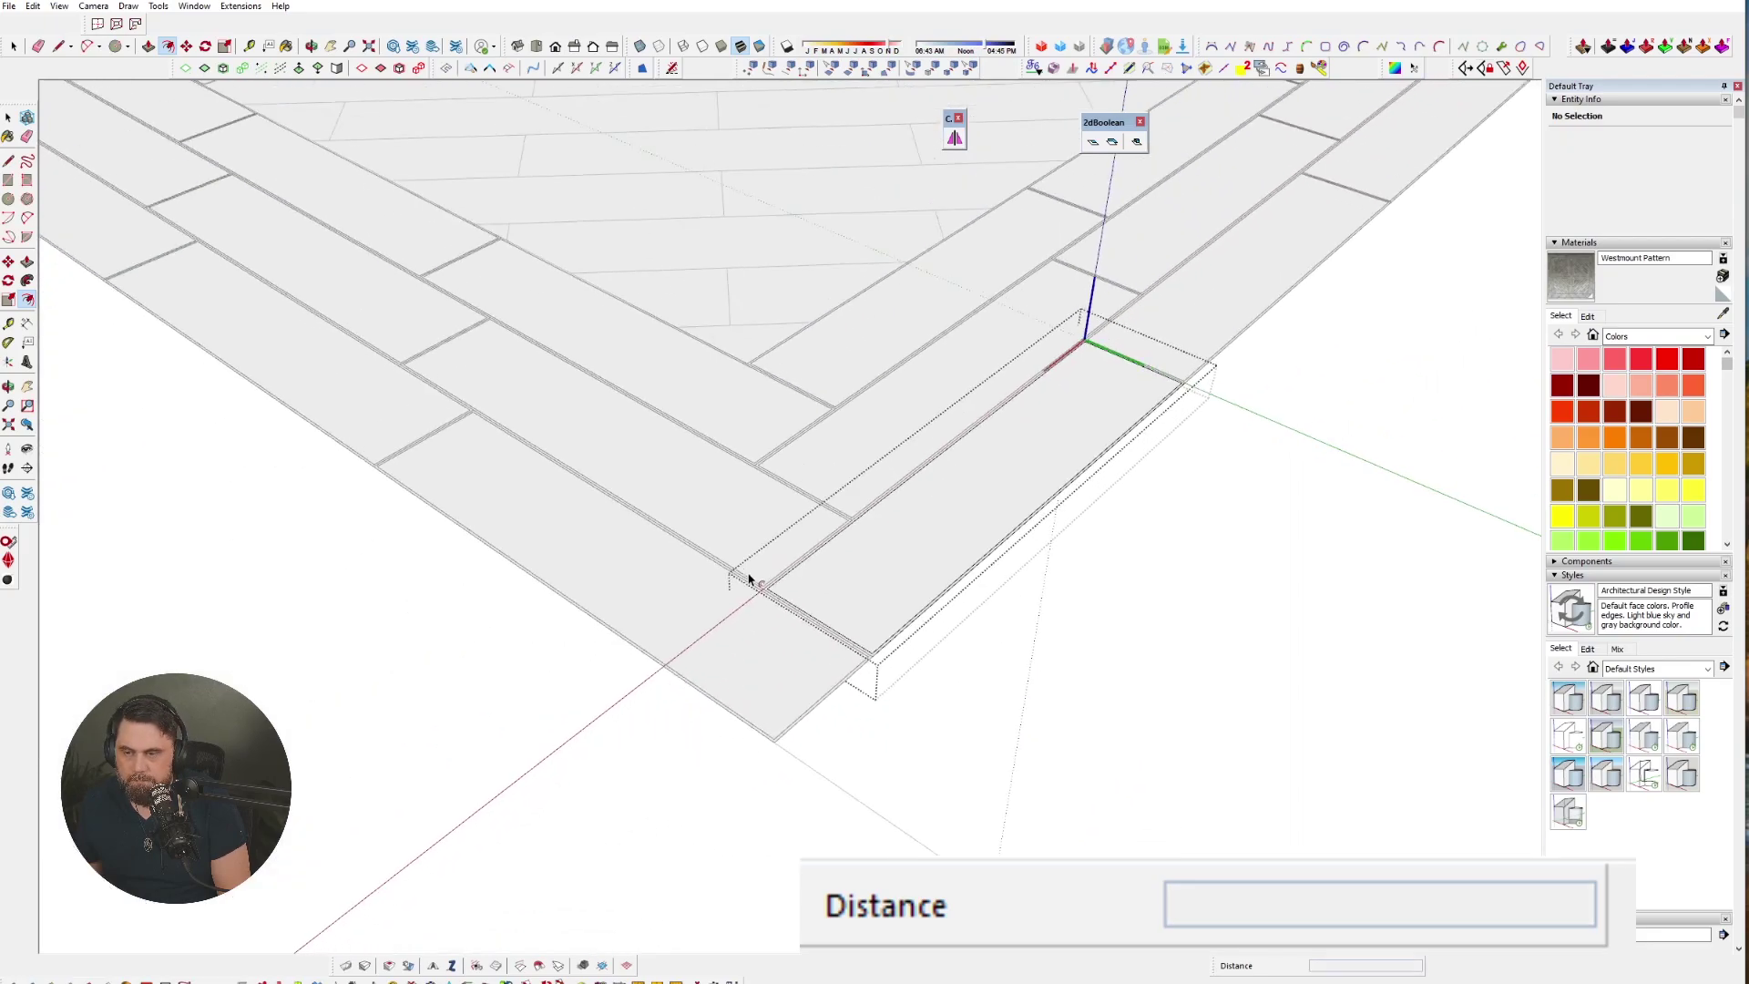
pyautogui.scroll(6, 748, 578)
pyautogui.press('p')
pyautogui.click(878, 598)
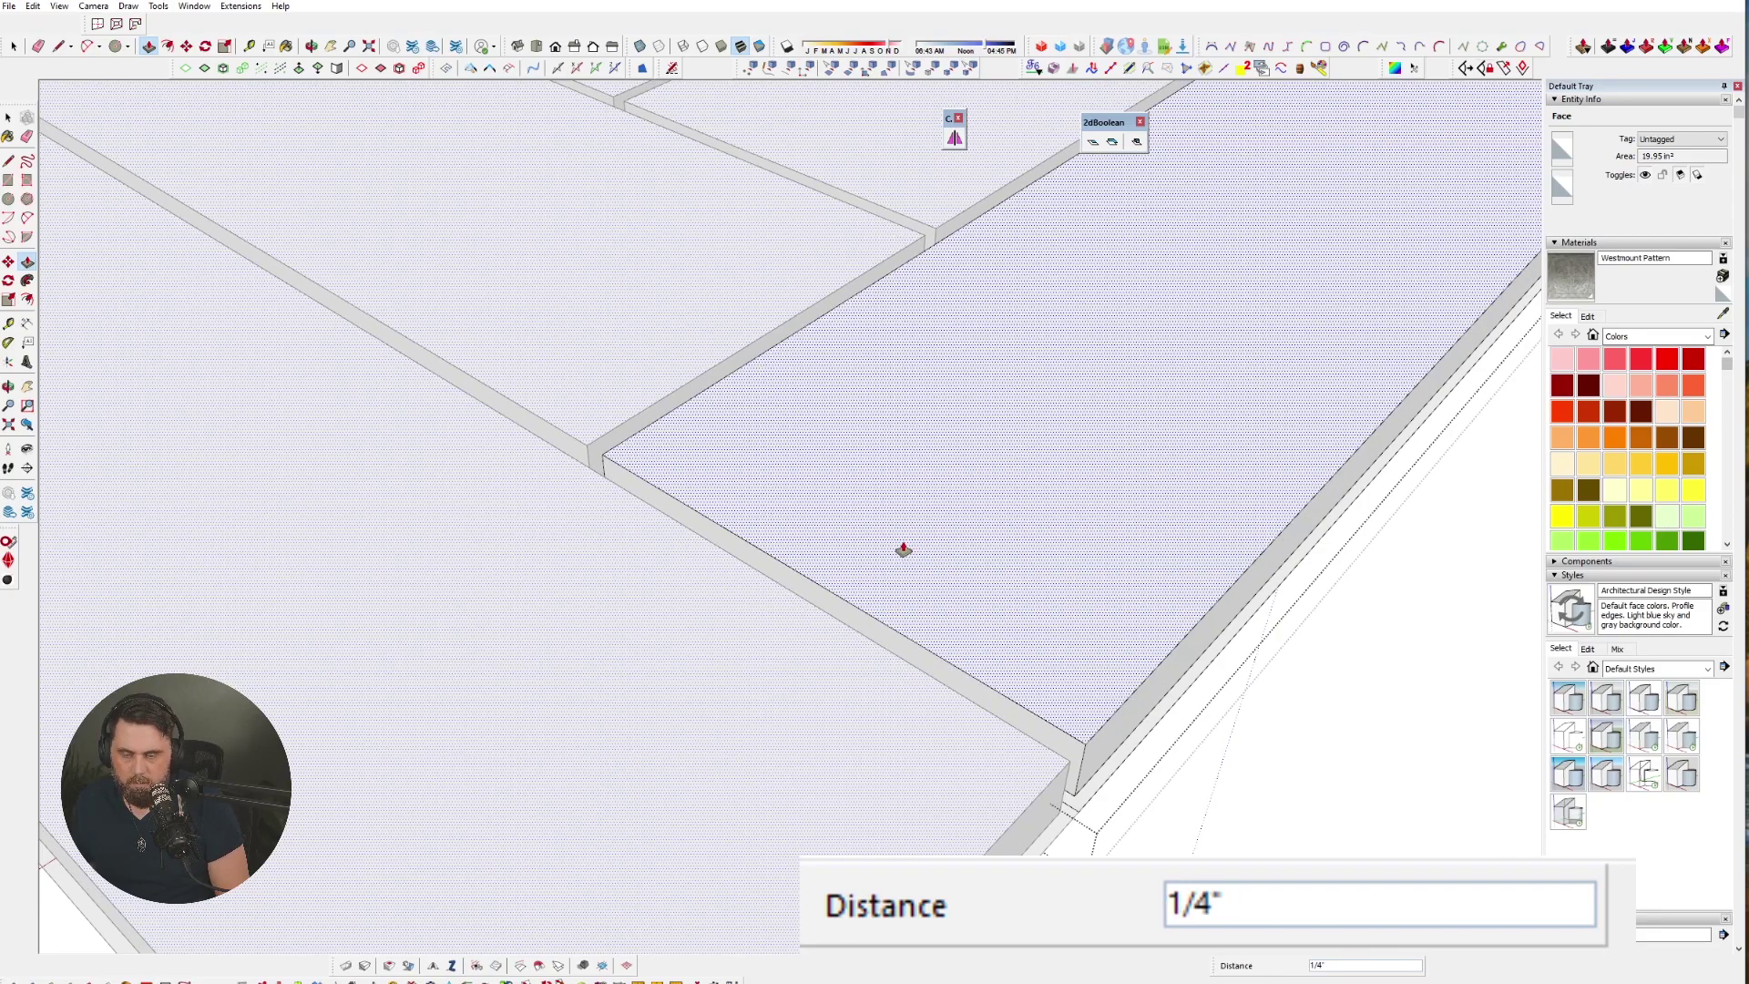
pyautogui.scroll(-2, 904, 545)
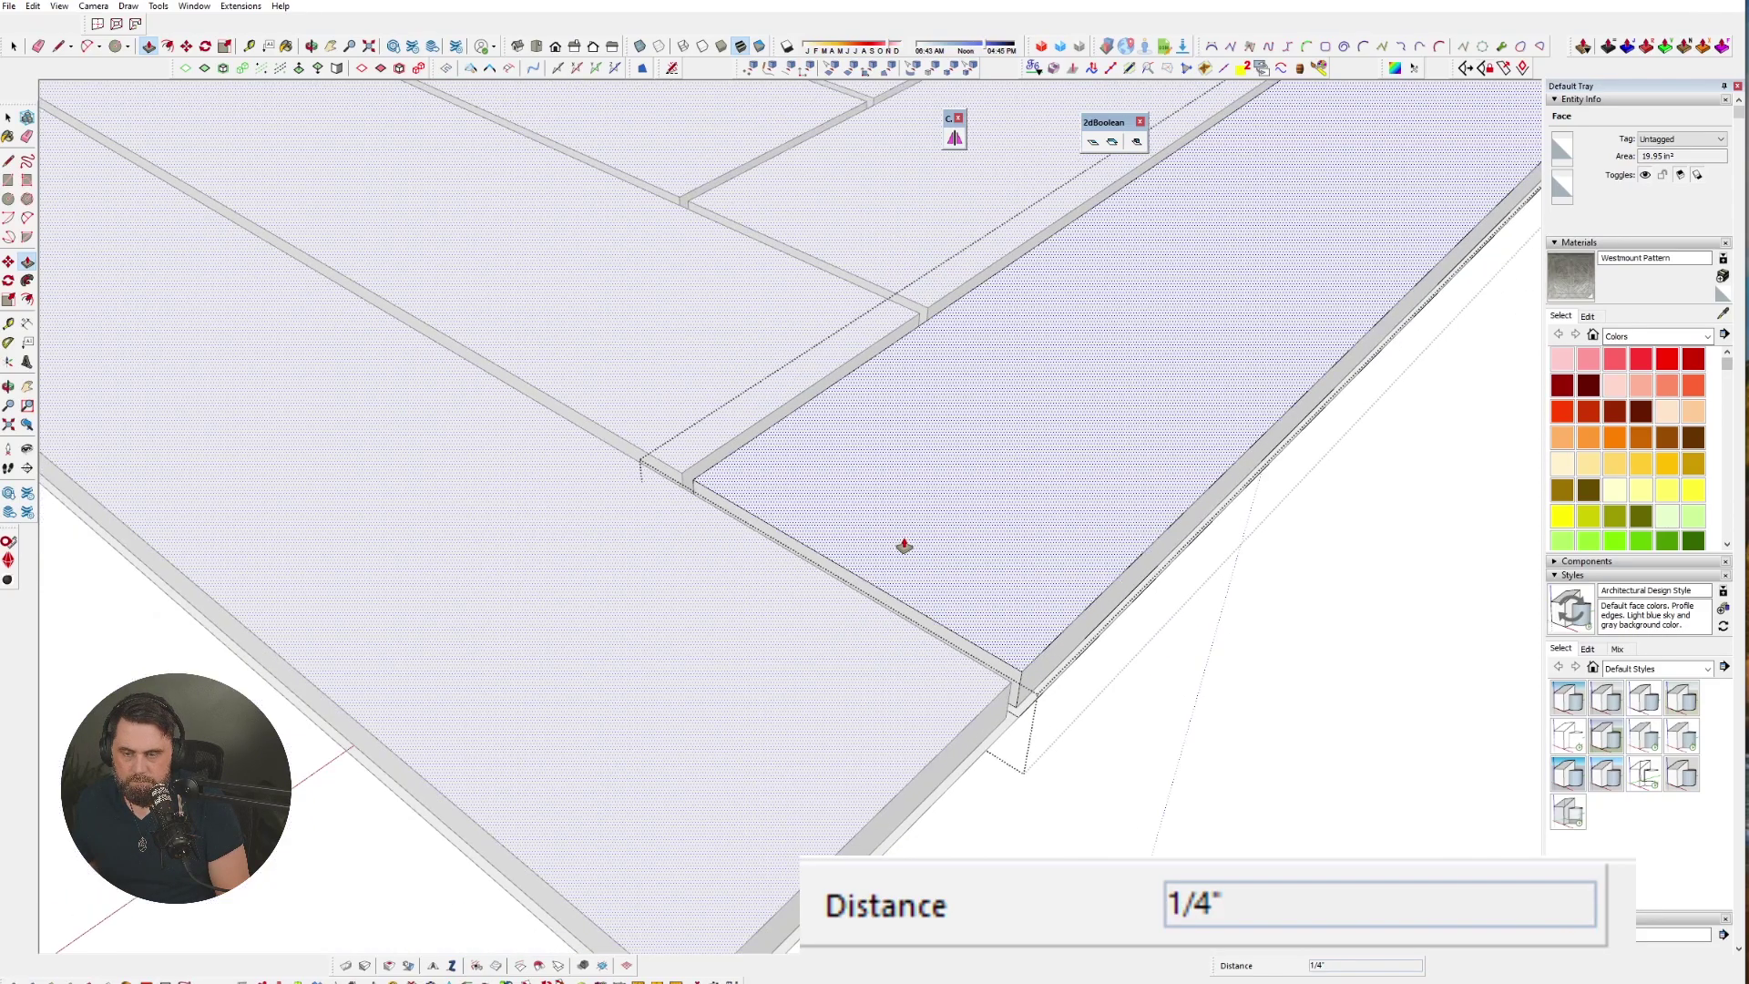
pyautogui.hotkey('ctrl', 'z')
# - Push/Pull the border paver's inset top face up 1/2"
pyautogui.click(926, 560)
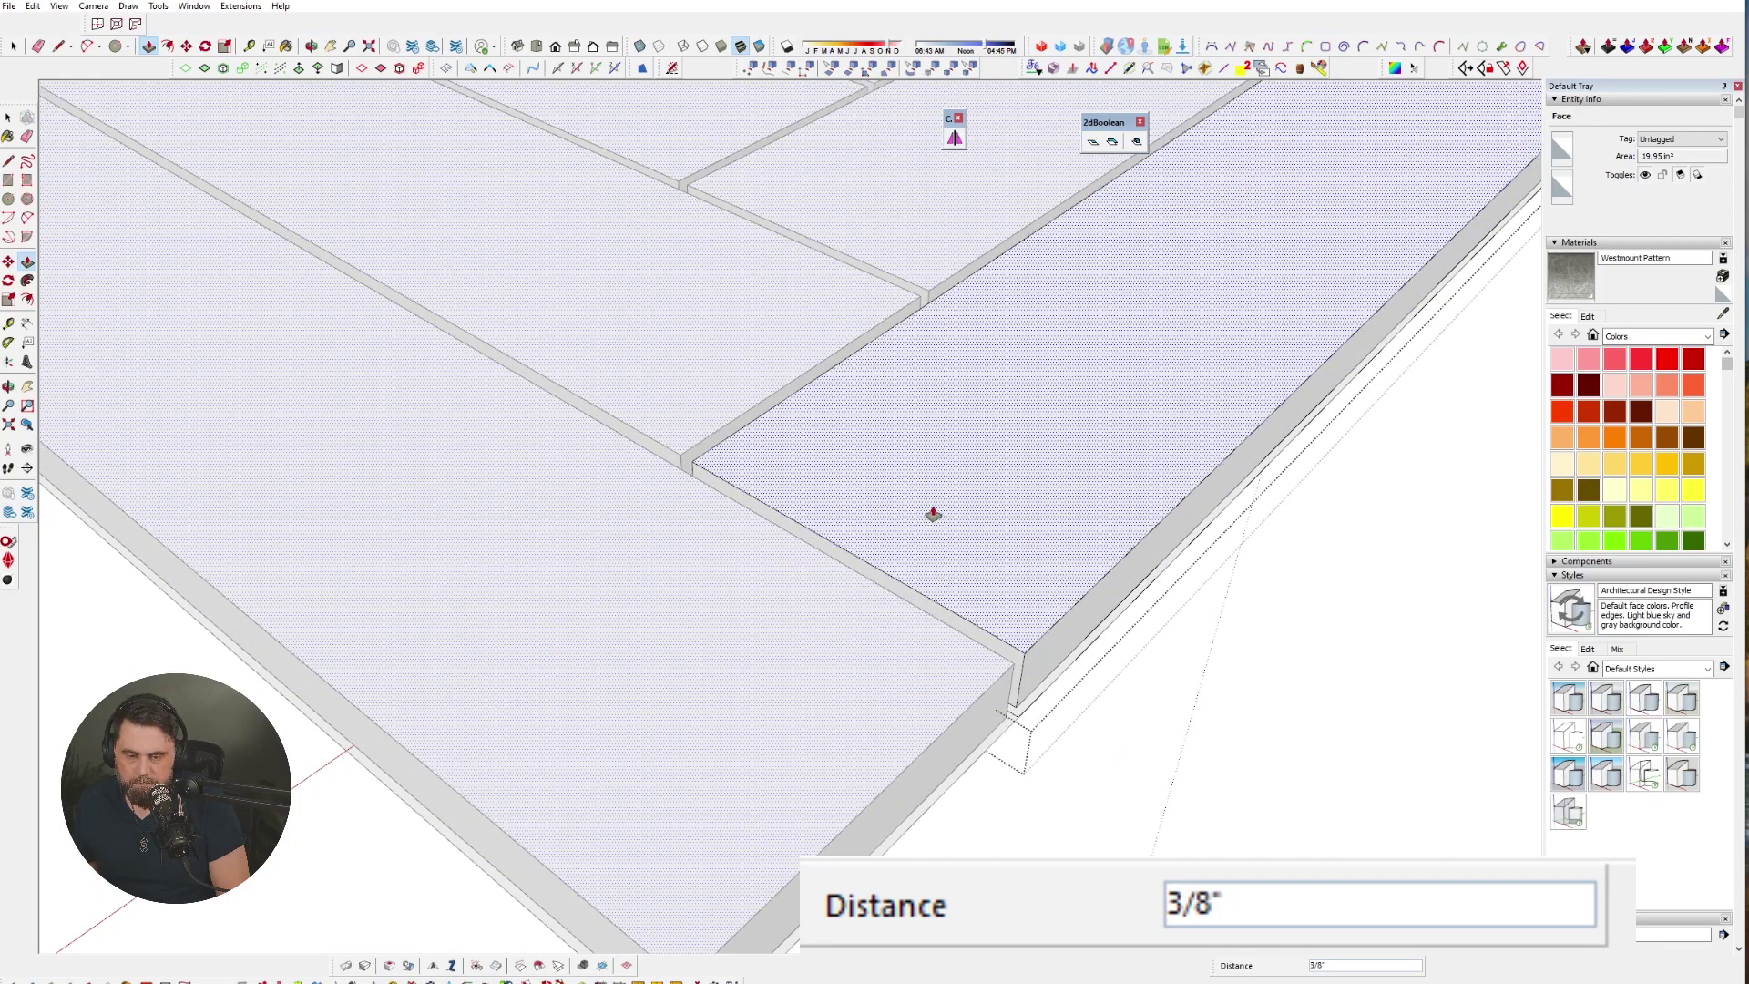
pyautogui.click(941, 495)
pyautogui.scroll(-3, 948, 656)
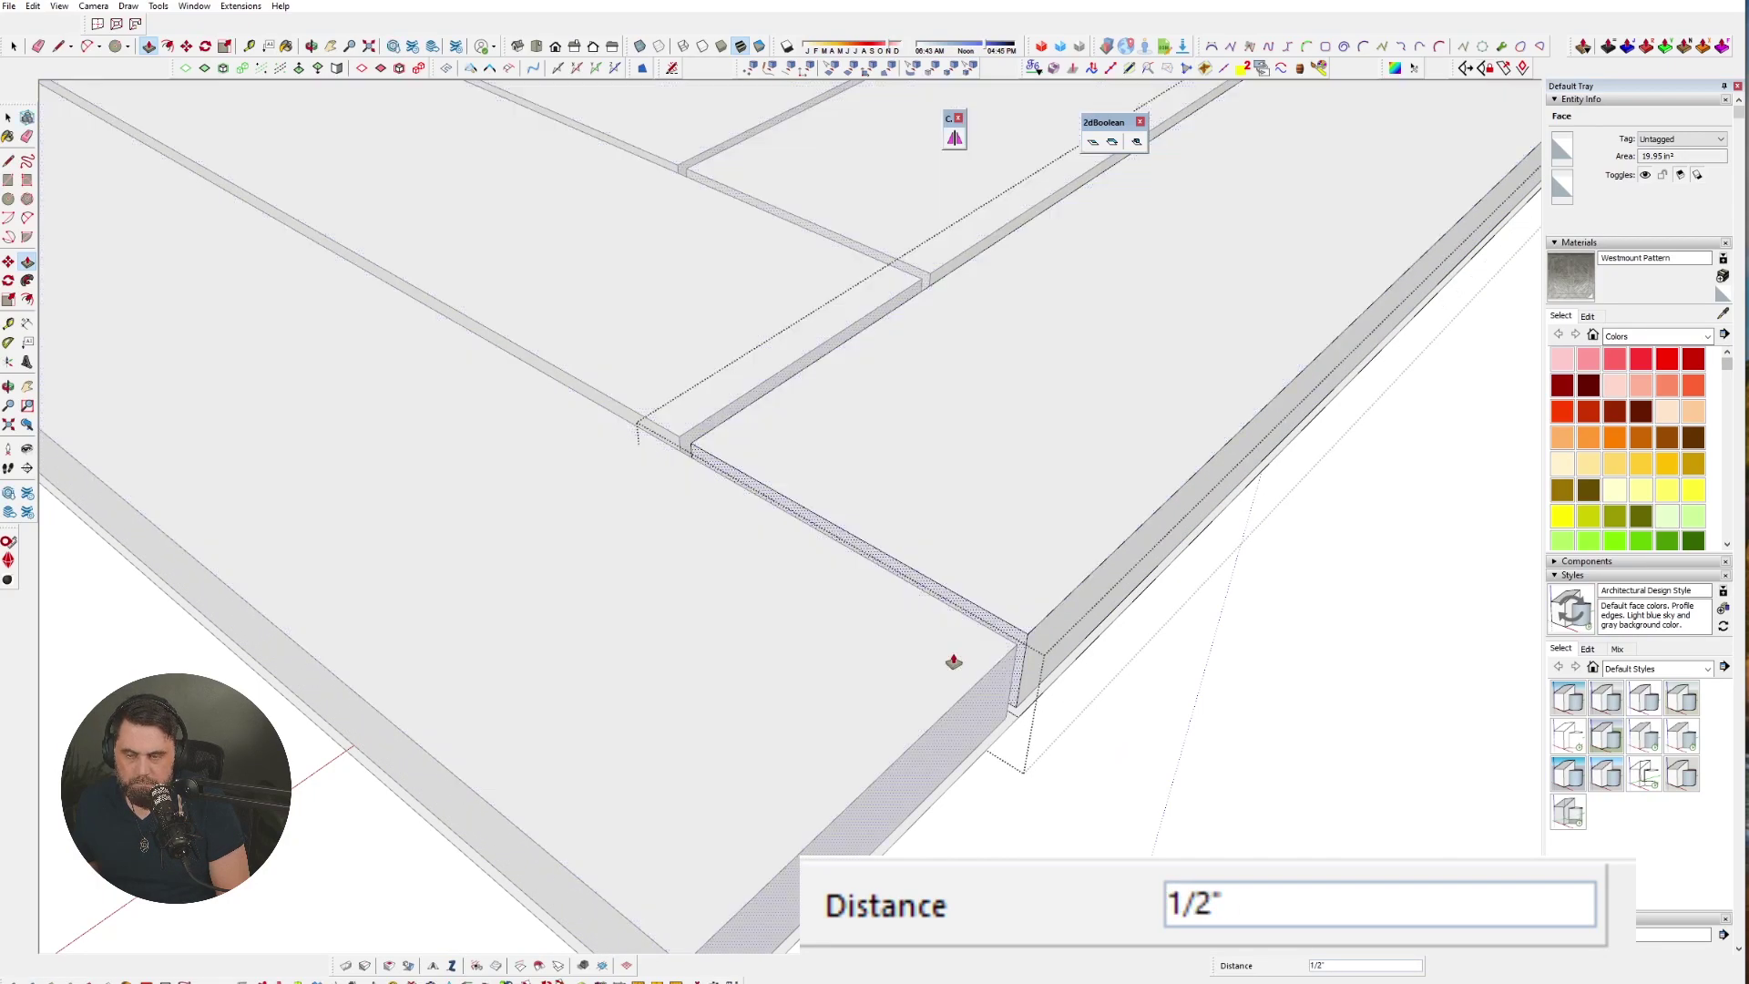
# - Open one of the diagonal panel components for editing and hide the rest of the model
pyautogui.scroll(-8, 945, 638)
pyautogui.moveTo(1074, 693); pyautogui.dragTo(1276, 762, button='middle')
pyautogui.scroll(10, 895, 367)
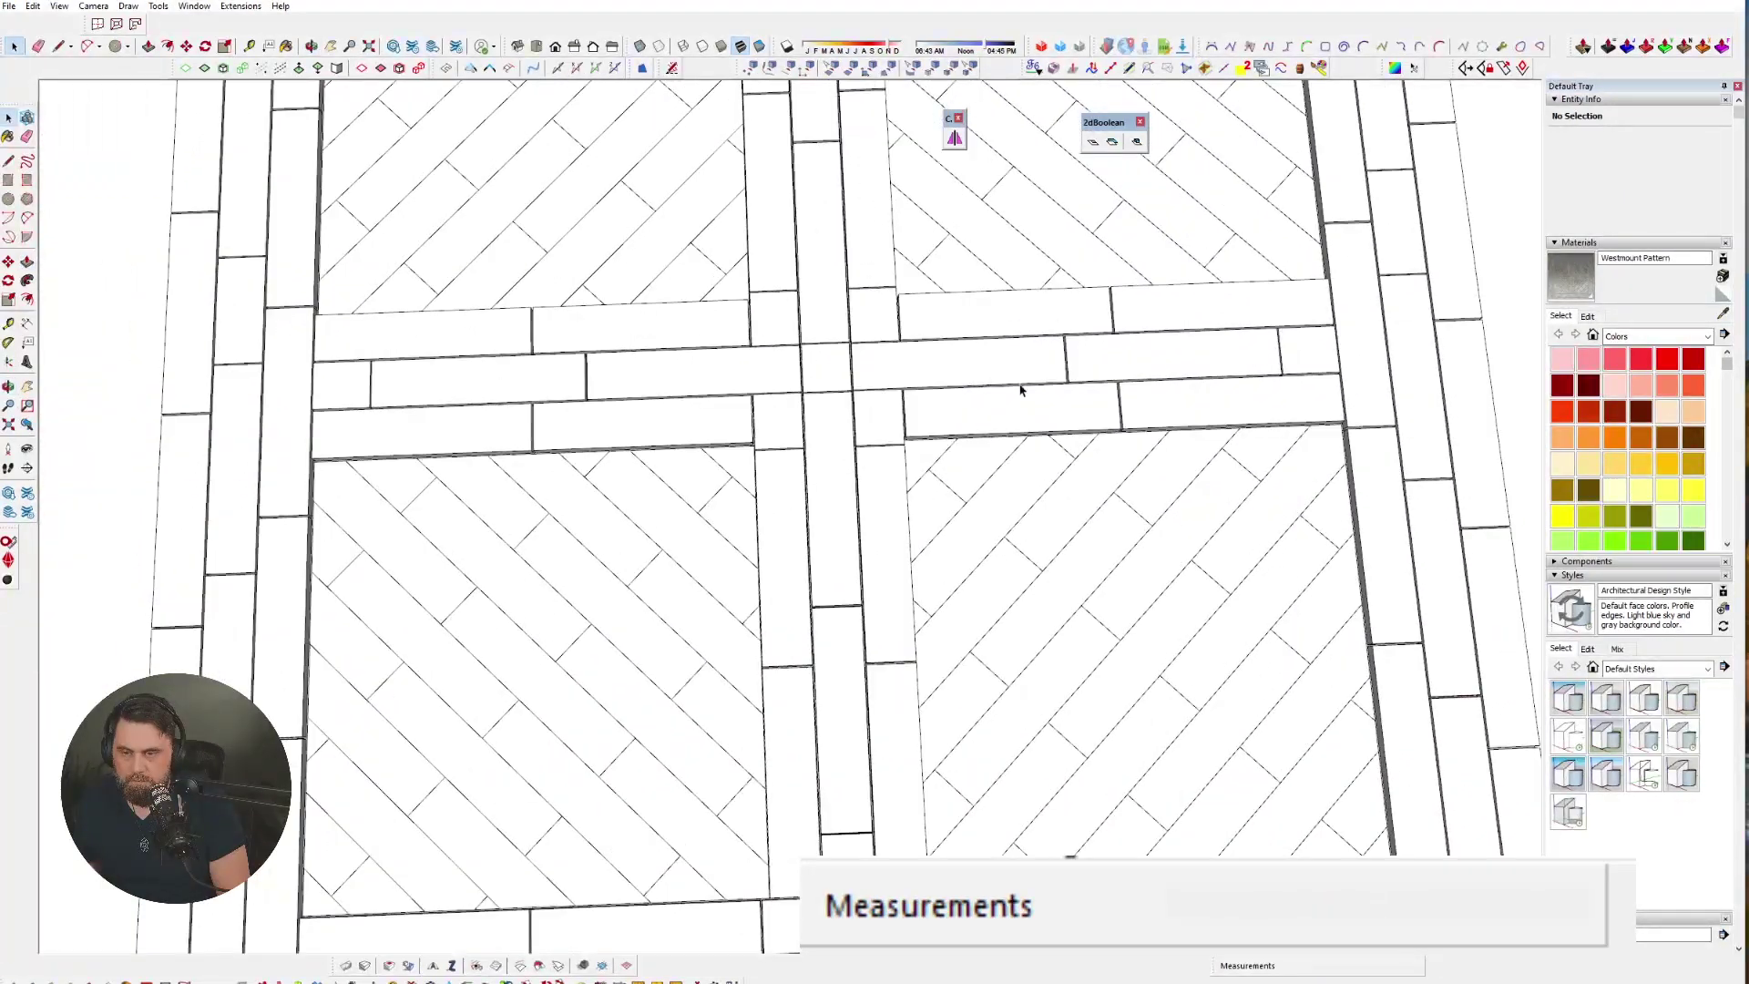
pyautogui.scroll(5, 854, 619)
pyautogui.scroll(-4, 972, 456)
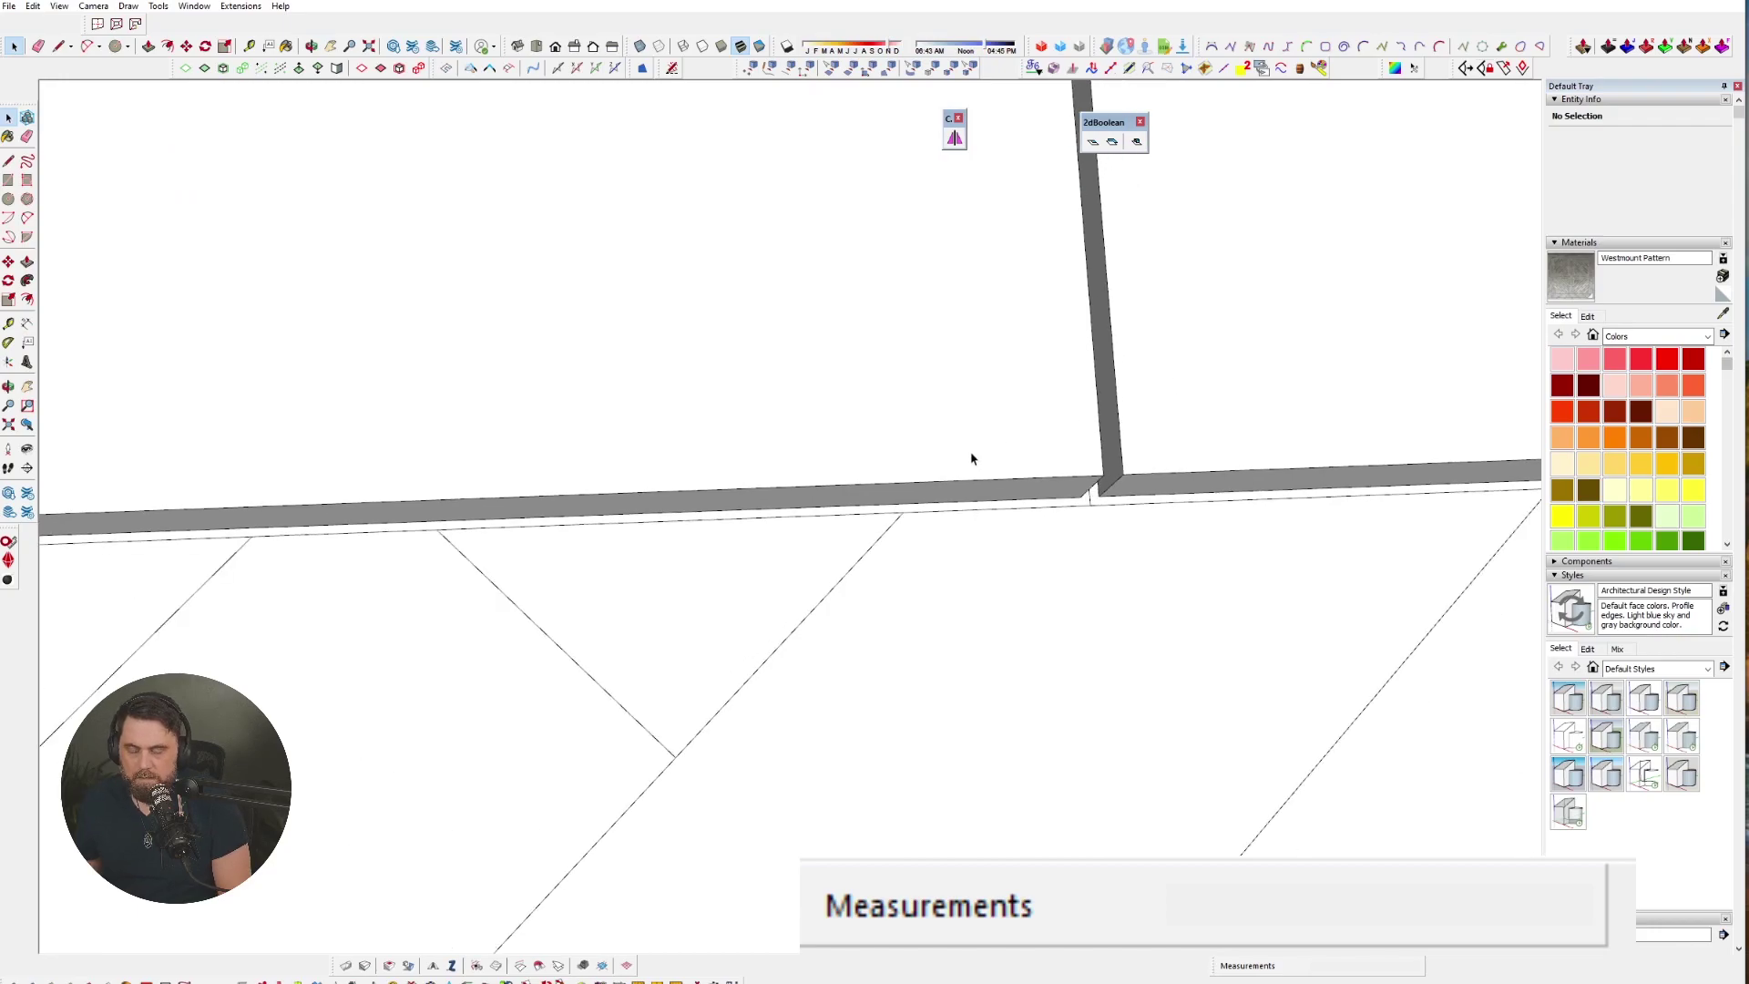
pyautogui.scroll(-4, 945, 452)
pyautogui.click(969, 463)
pyautogui.scroll(-2, 965, 460)
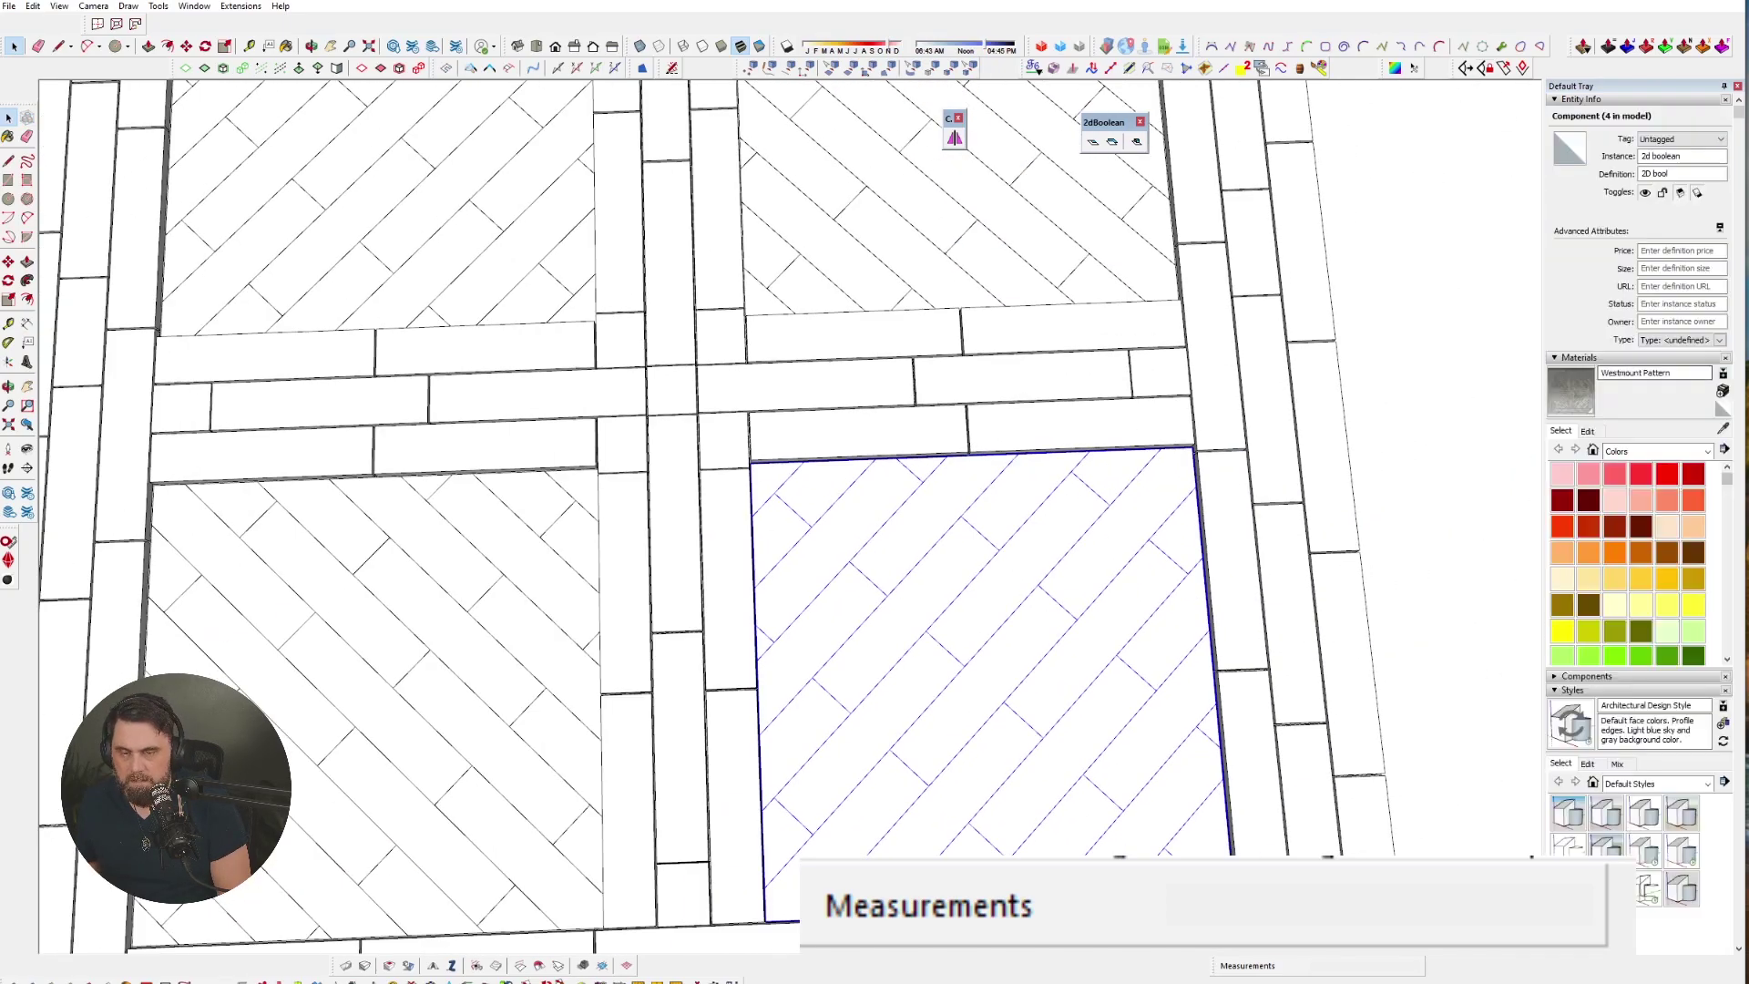
pyautogui.scroll(-2, 911, 456)
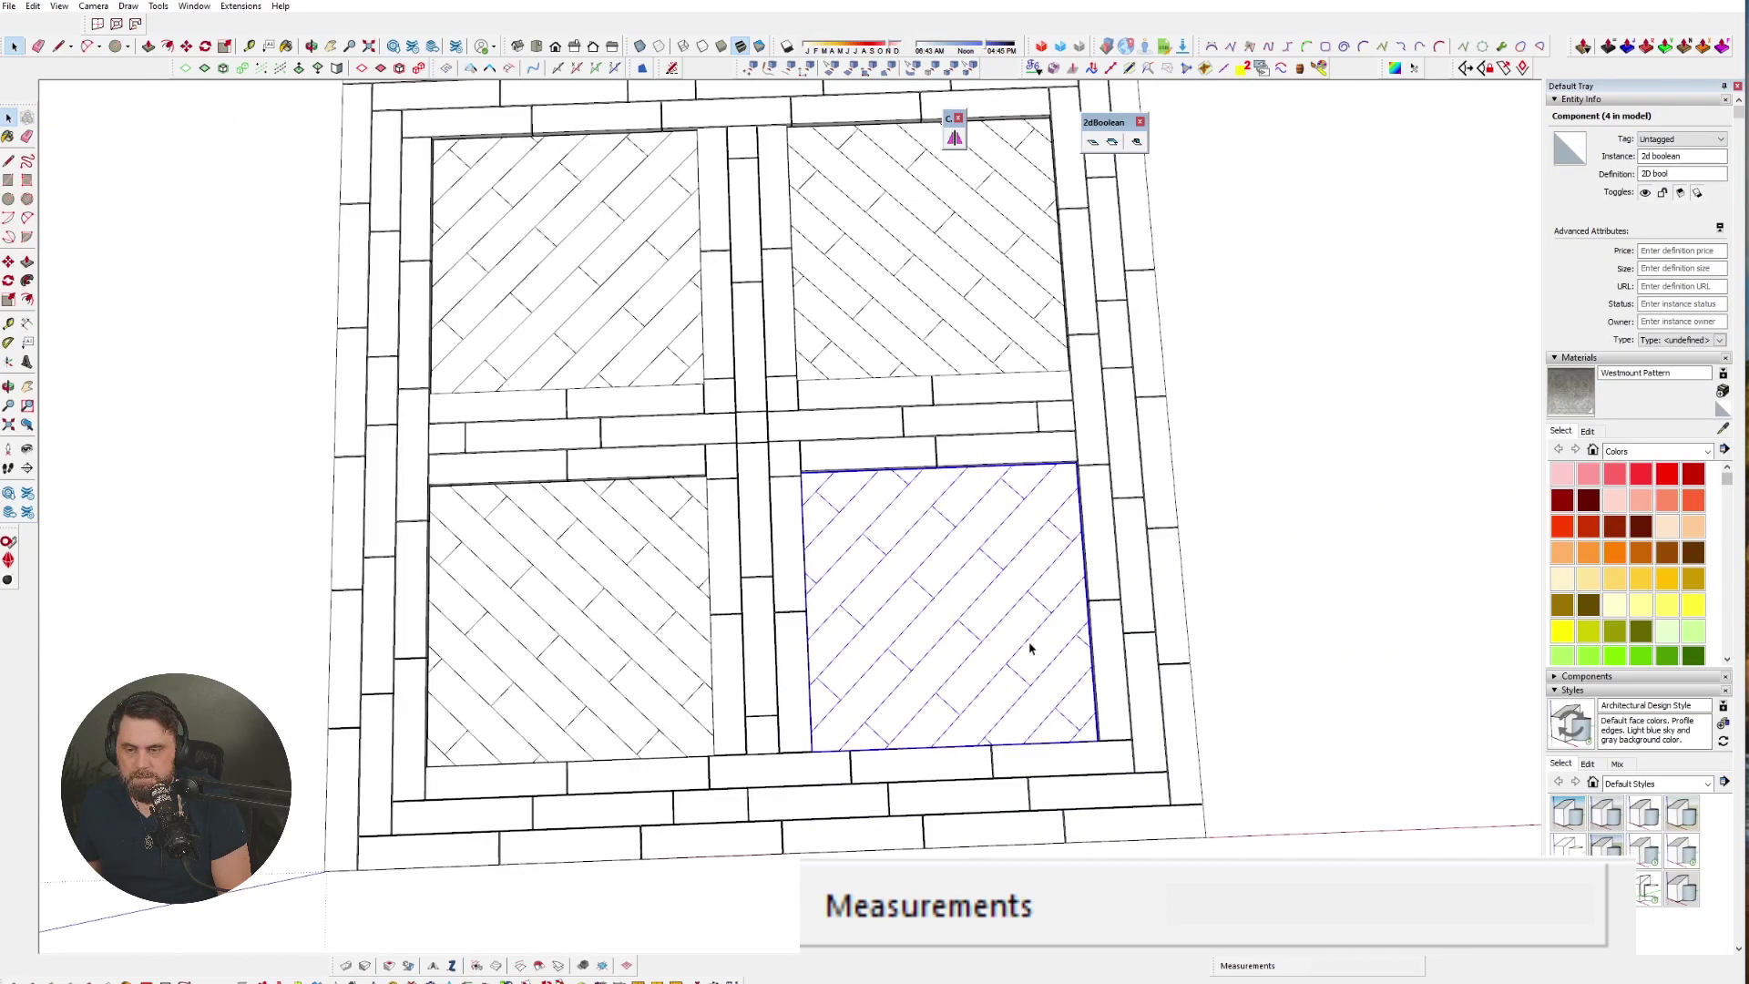
pyautogui.doubleClick(960, 594)
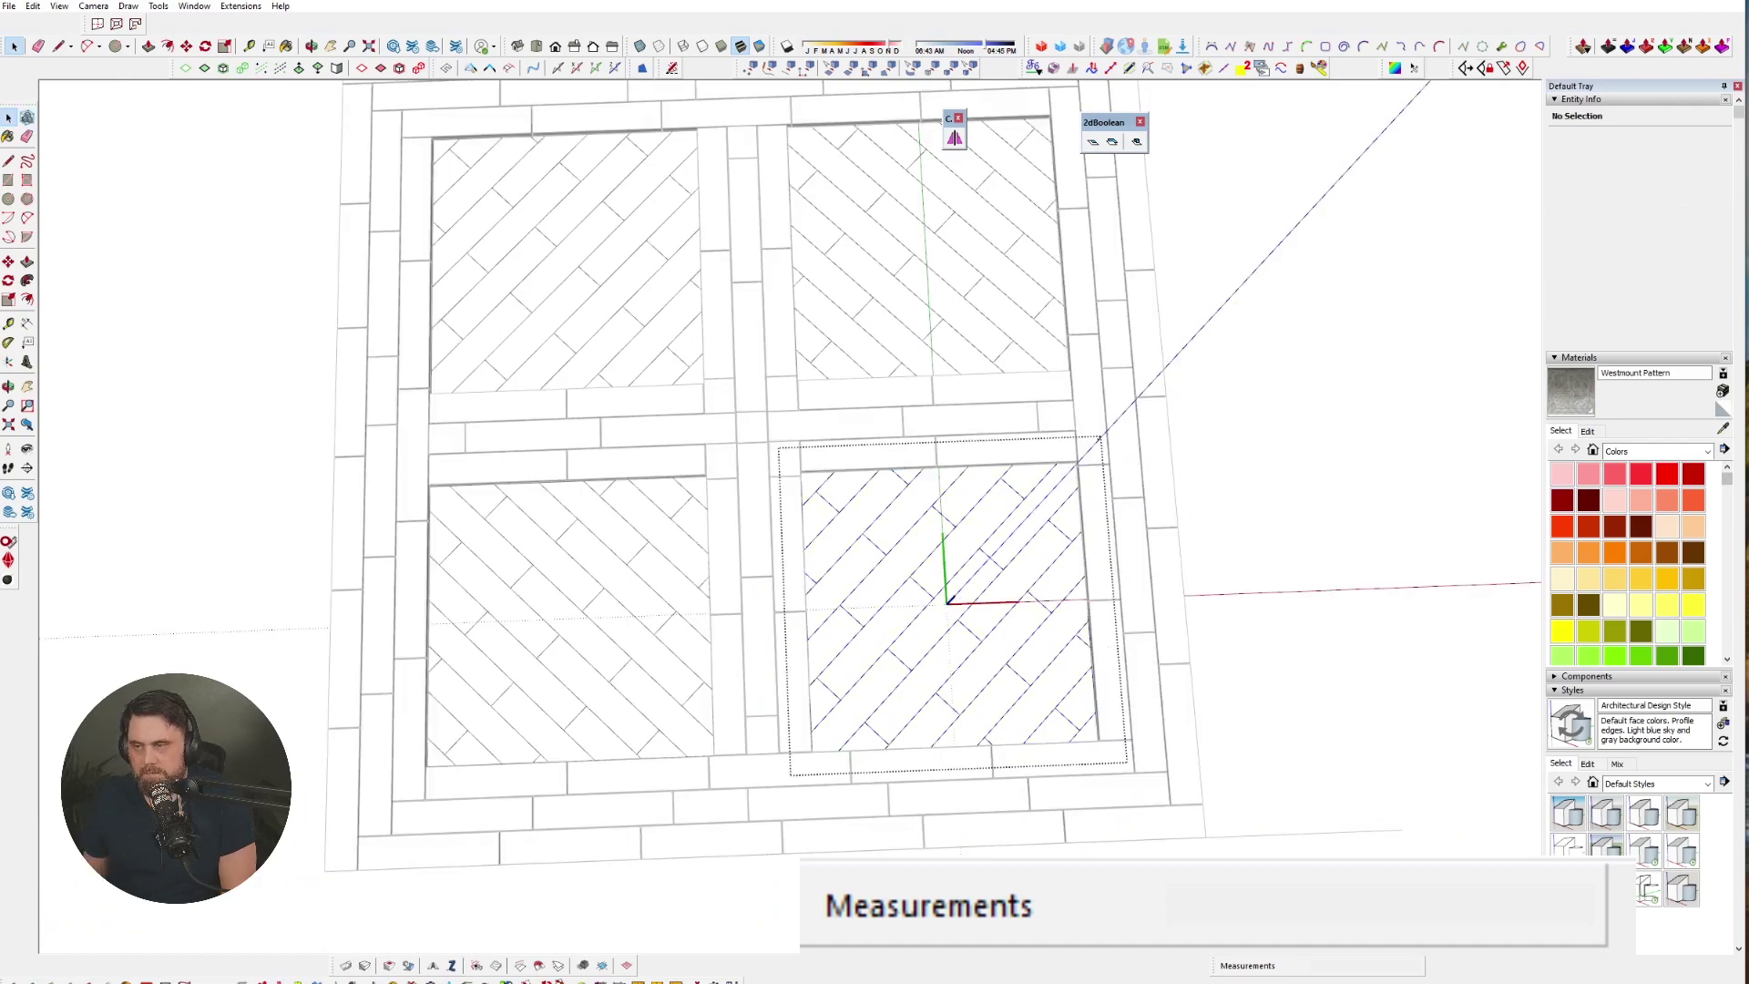
pyautogui.click(58, 6)
pyautogui.moveTo(136, 246)
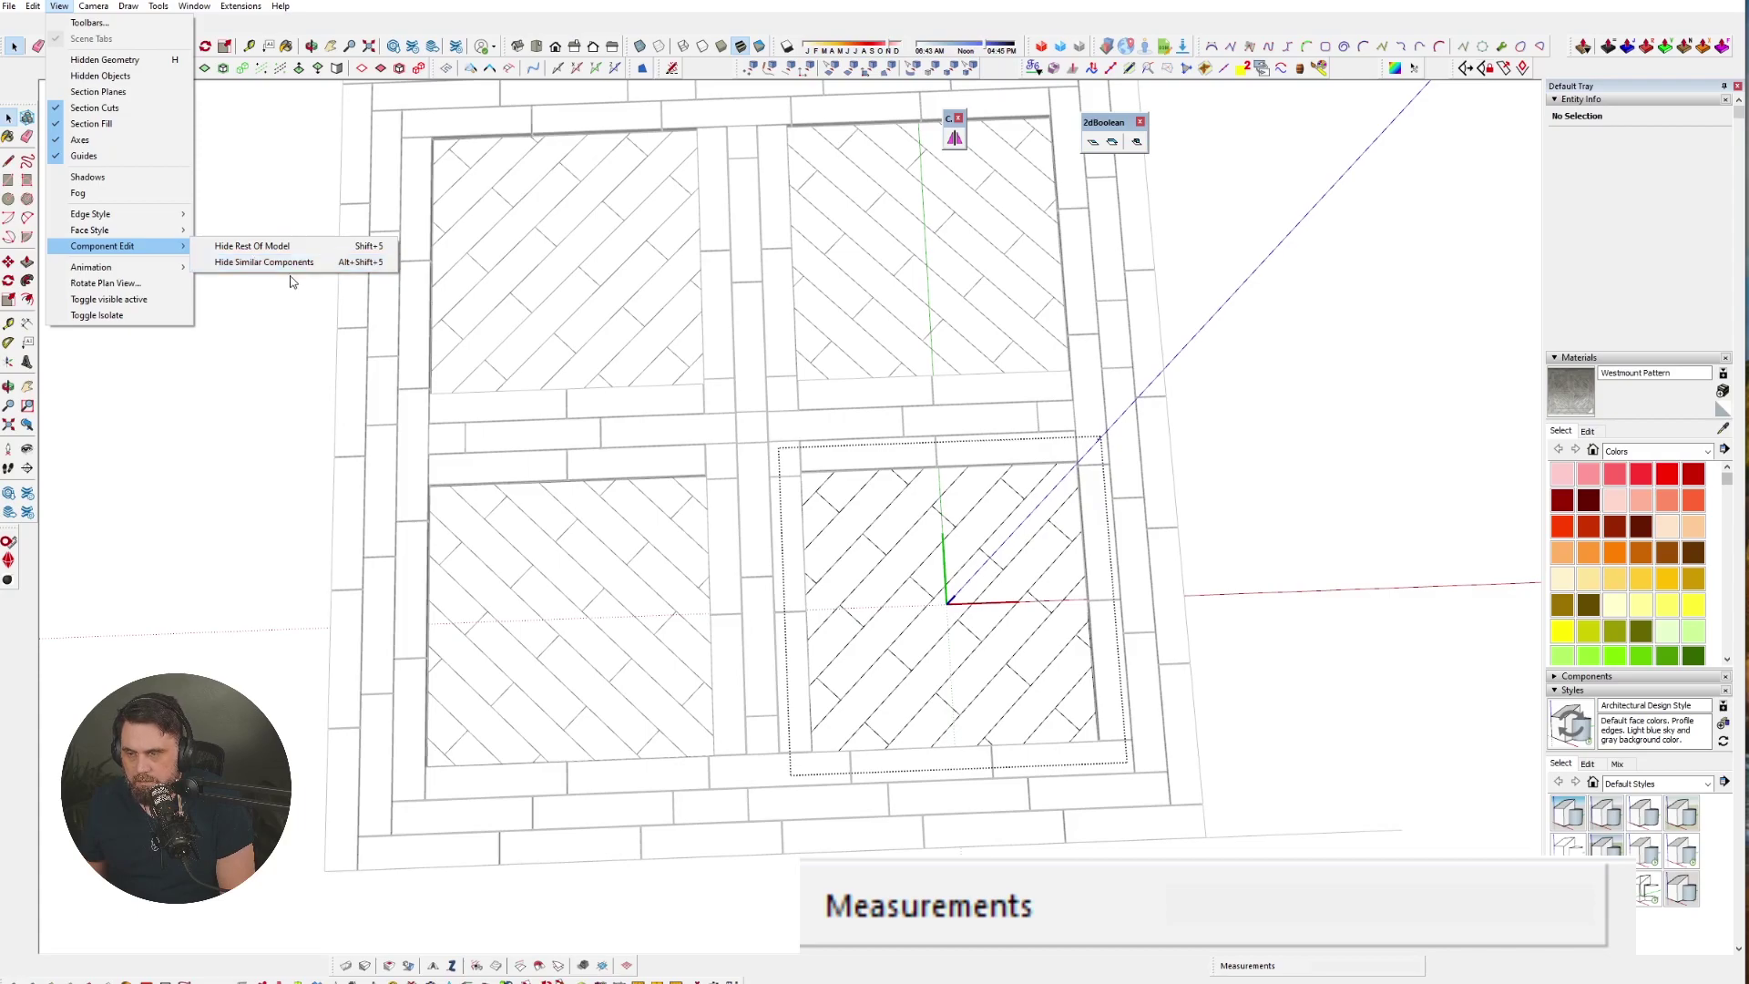
pyautogui.click(289, 250)
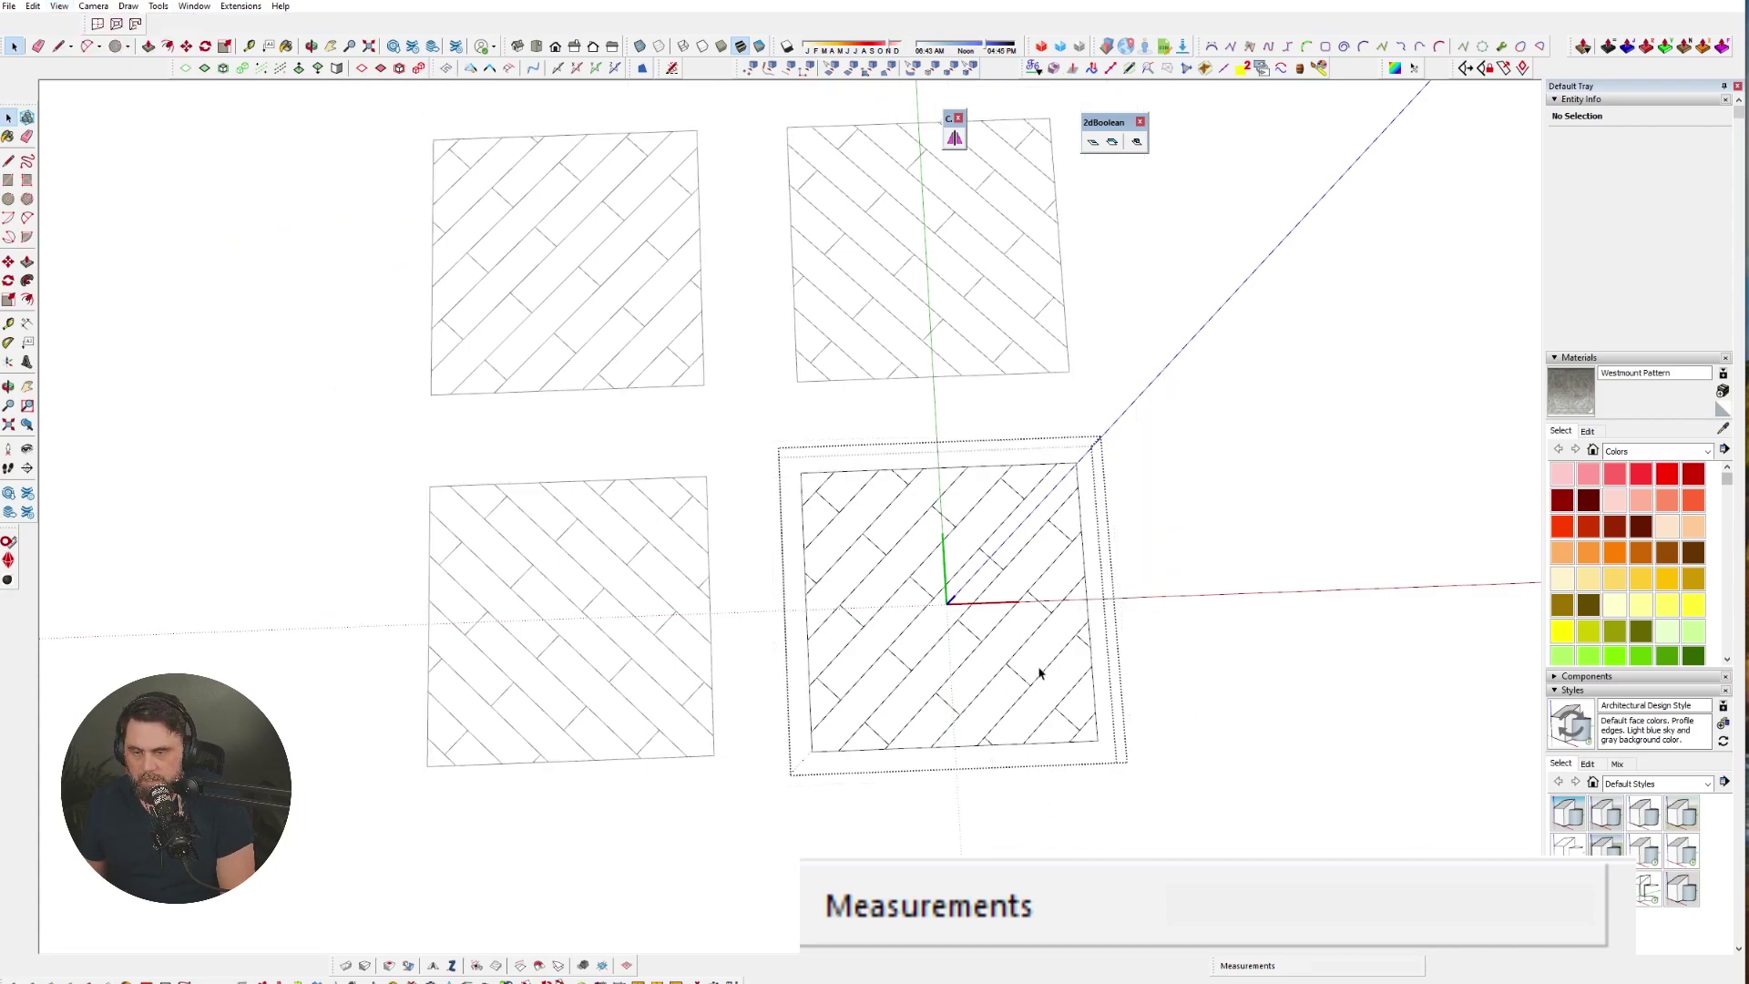
# - Offset the outline of the triangular corner paver in the diagonal panel inward about 1/16"
pyautogui.moveTo(1041, 643); pyautogui.dragTo(980, 714, button='middle')
pyautogui.scroll(8, 996, 777)
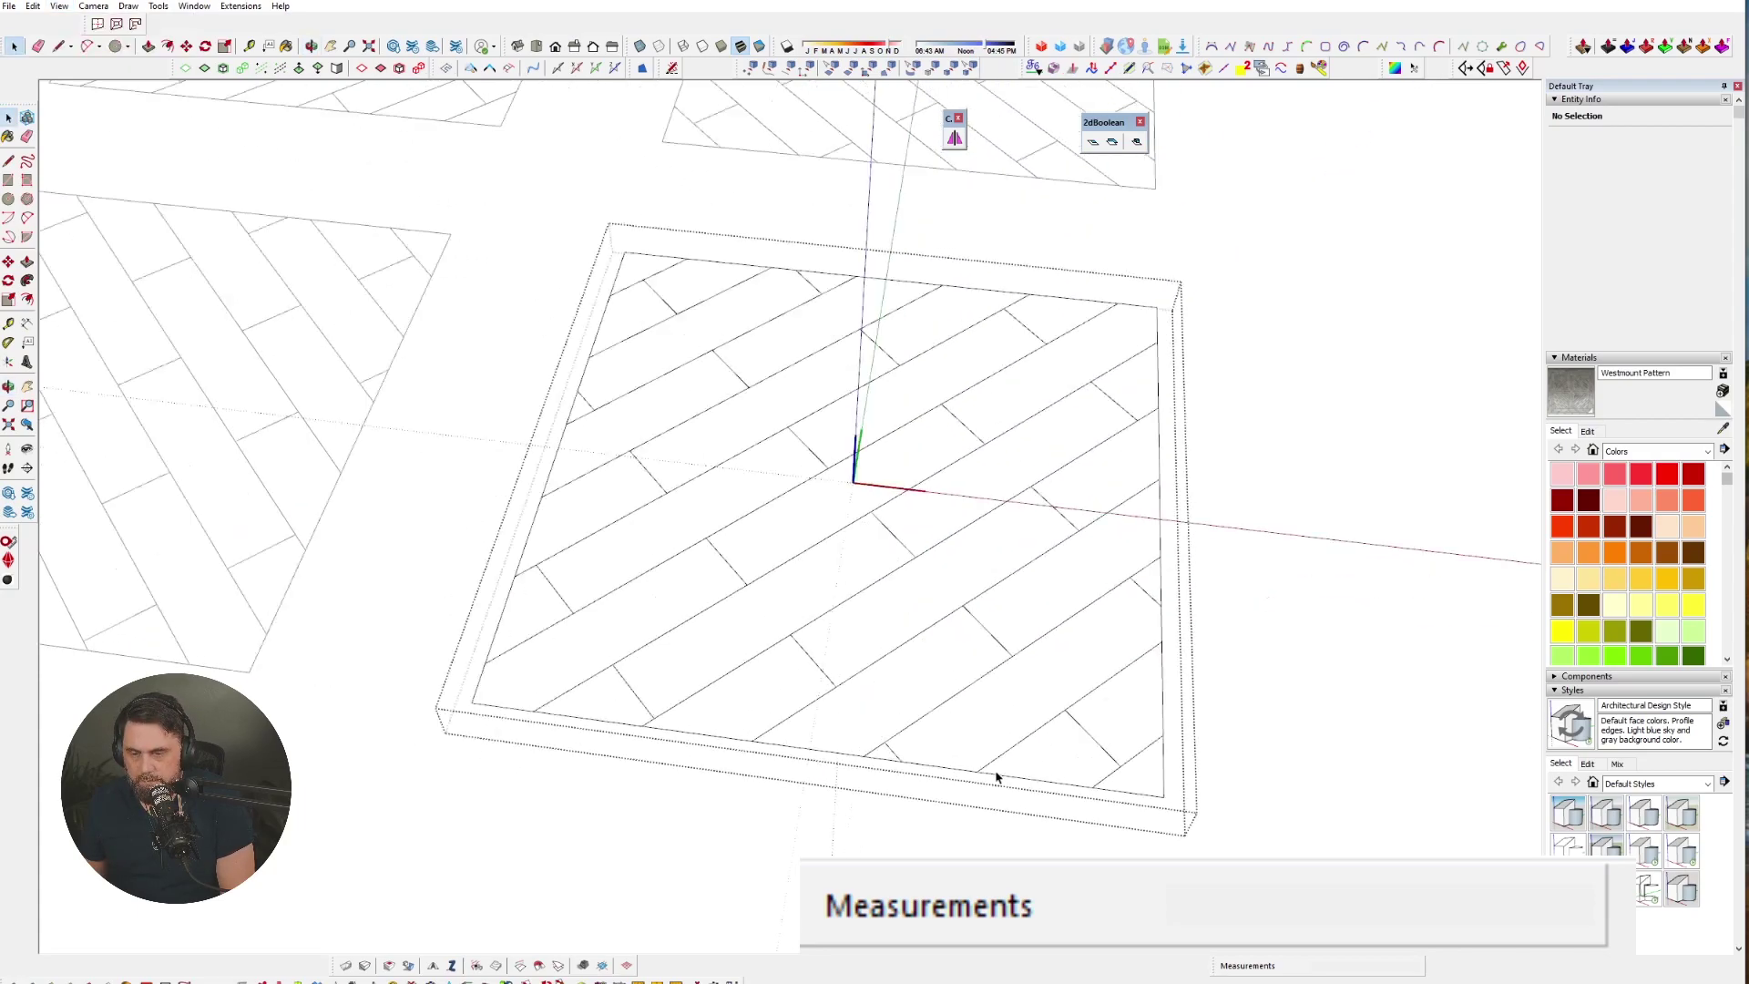
pyautogui.click(945, 657)
pyautogui.scroll(-3, 947, 624)
pyautogui.tripleClick(947, 625)
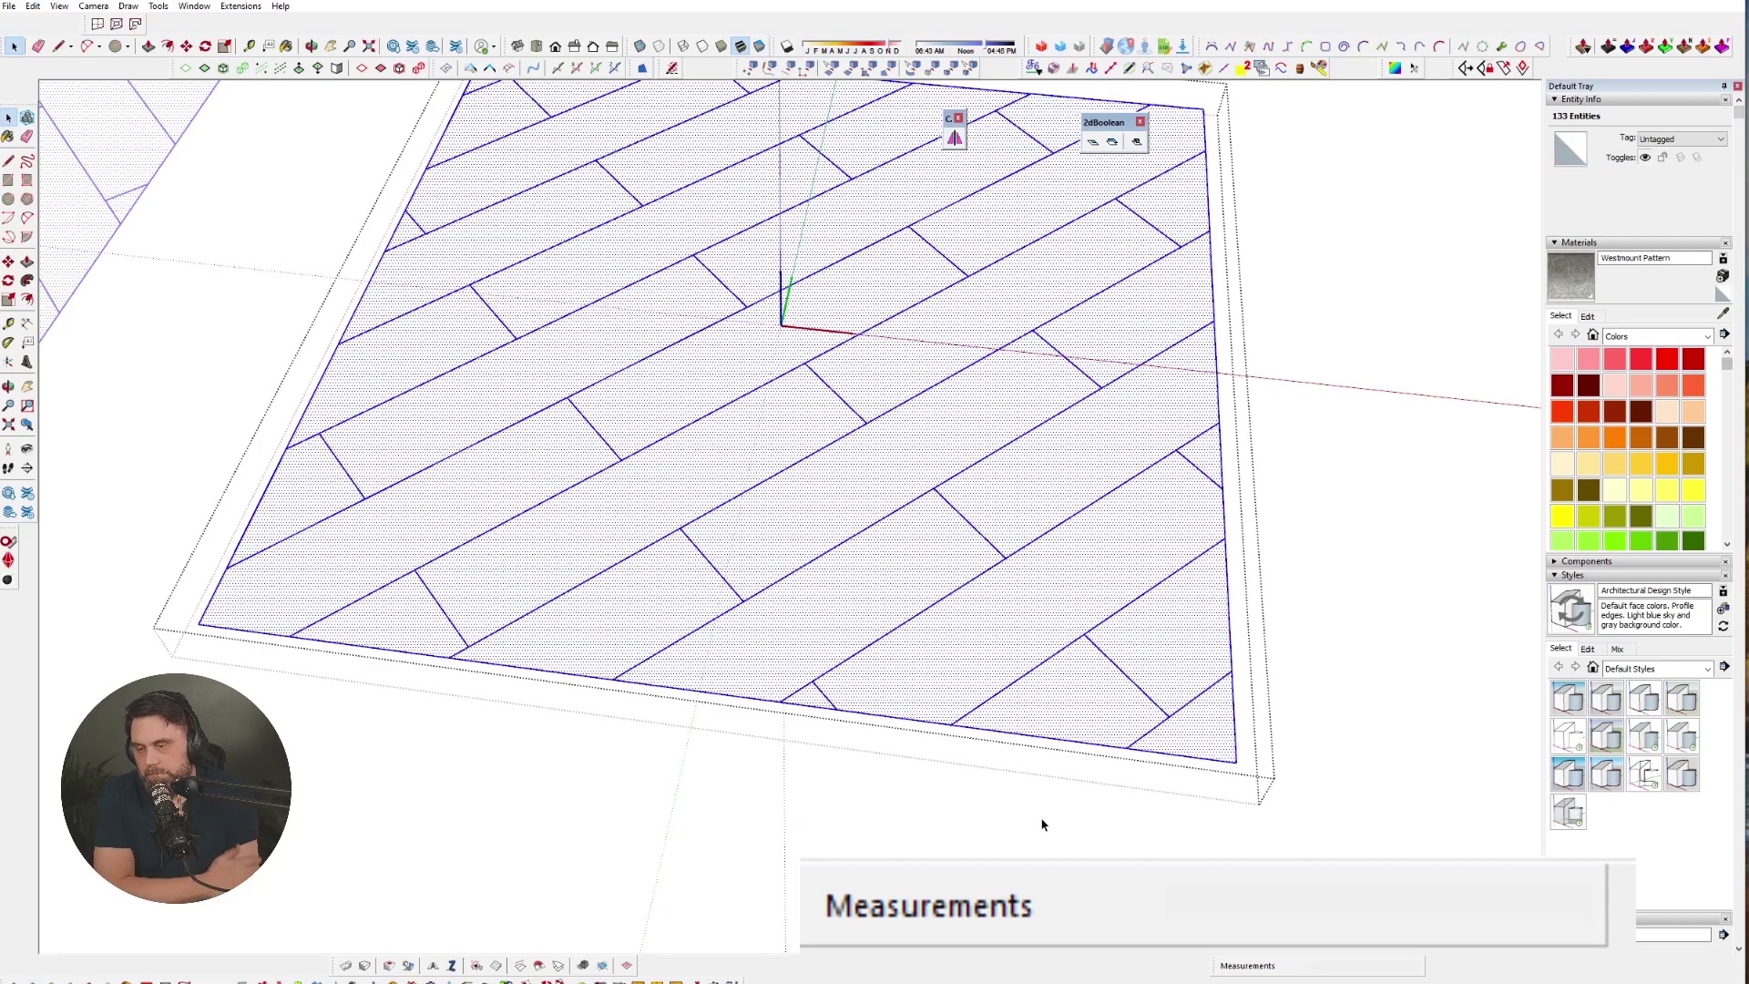
pyautogui.moveTo(1185, 722)
pyautogui.keyDown('shift'); pyautogui.mouseDown(button='middle')
pyautogui.moveTo(1099, 703)
pyautogui.moveTo(1172, 720)
pyautogui.mouseUp(button='middle'); pyautogui.keyUp('shift')
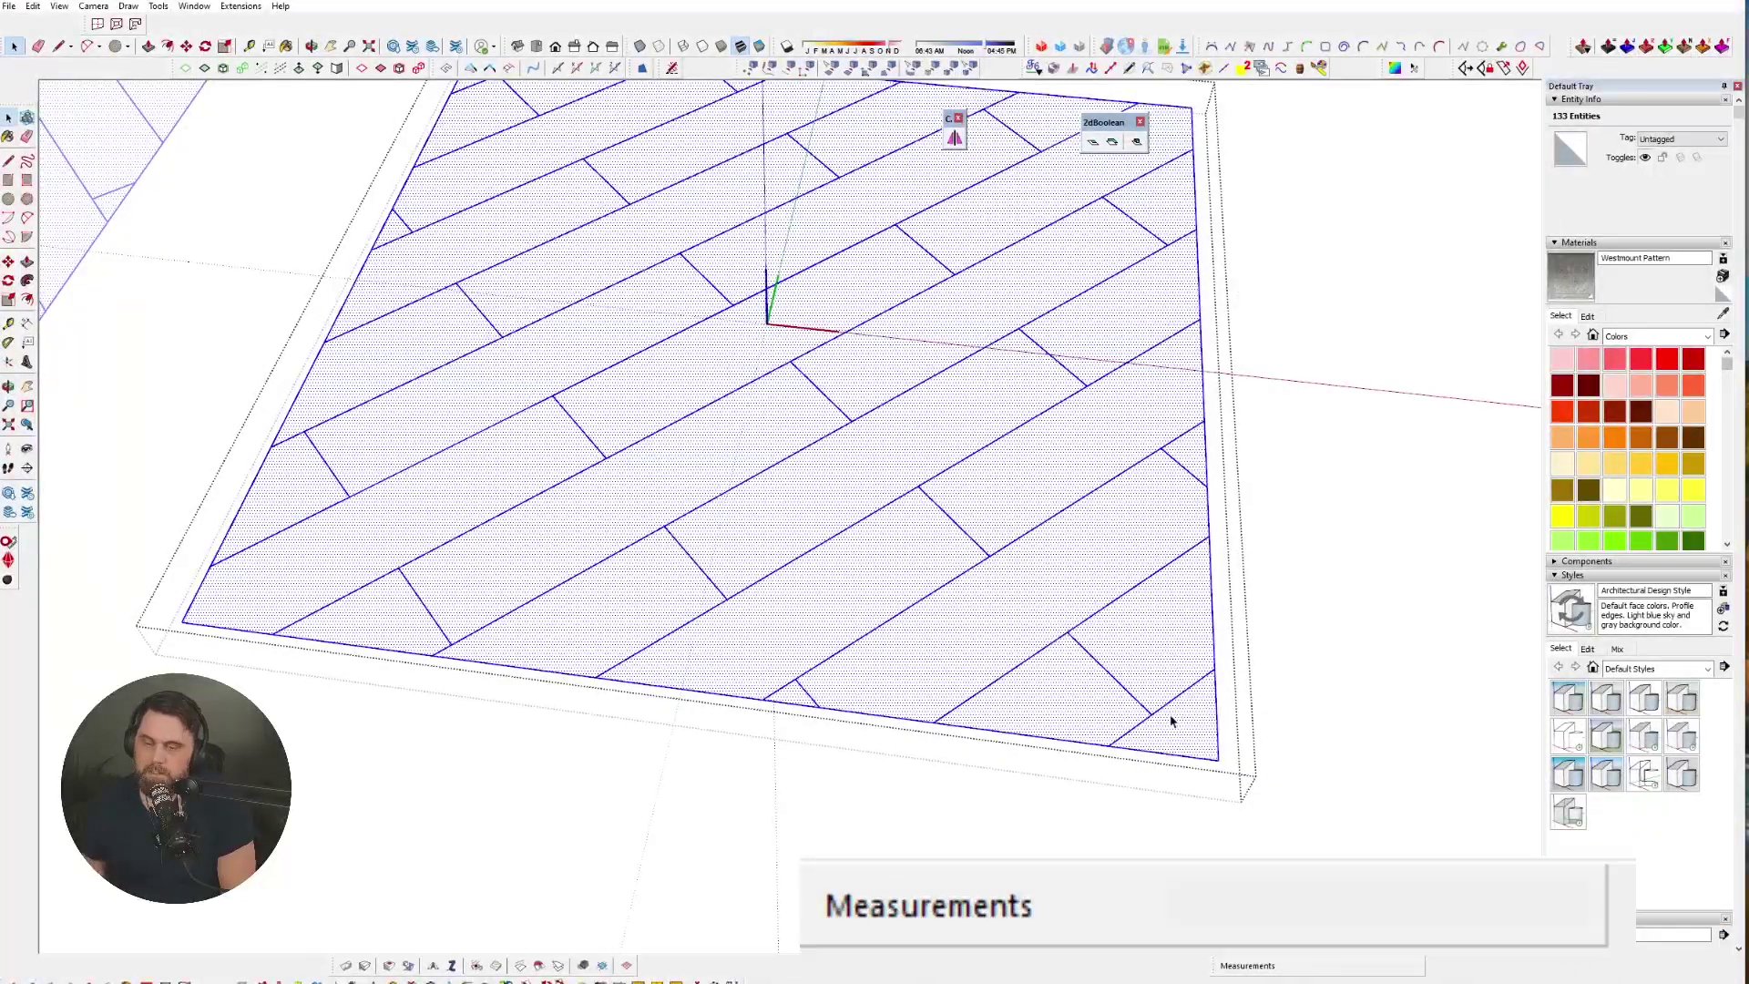
pyautogui.scroll(8, 1174, 721)
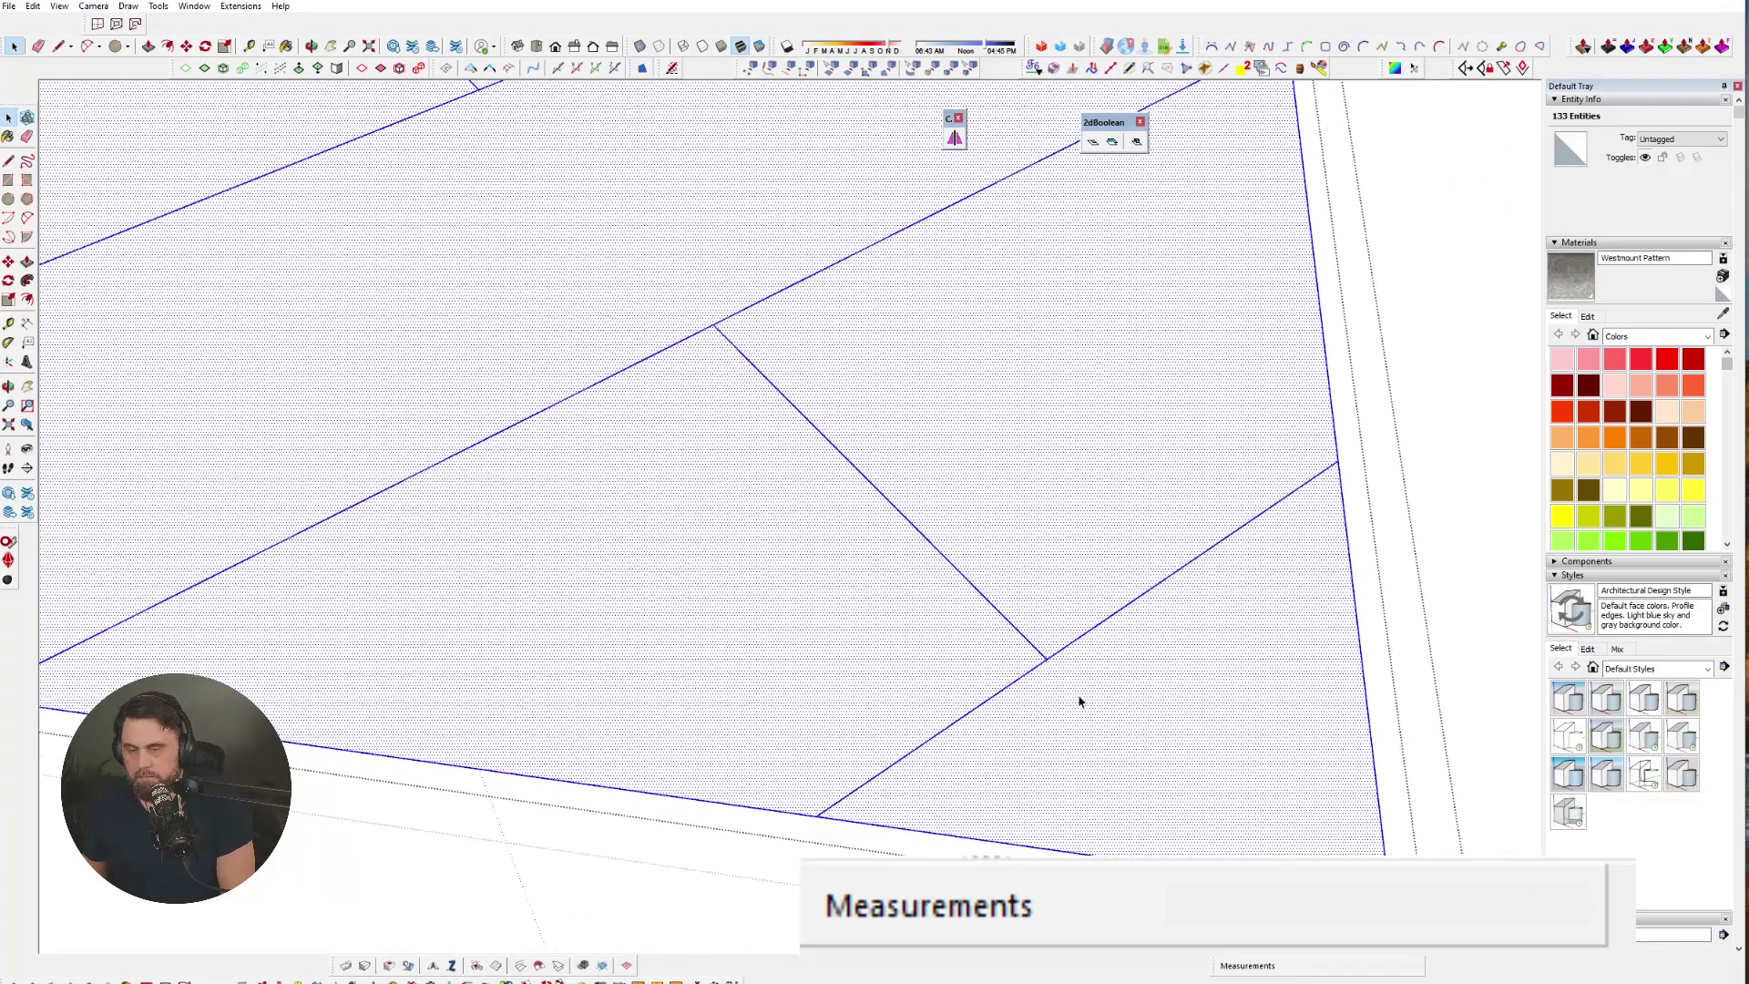
pyautogui.press('t')
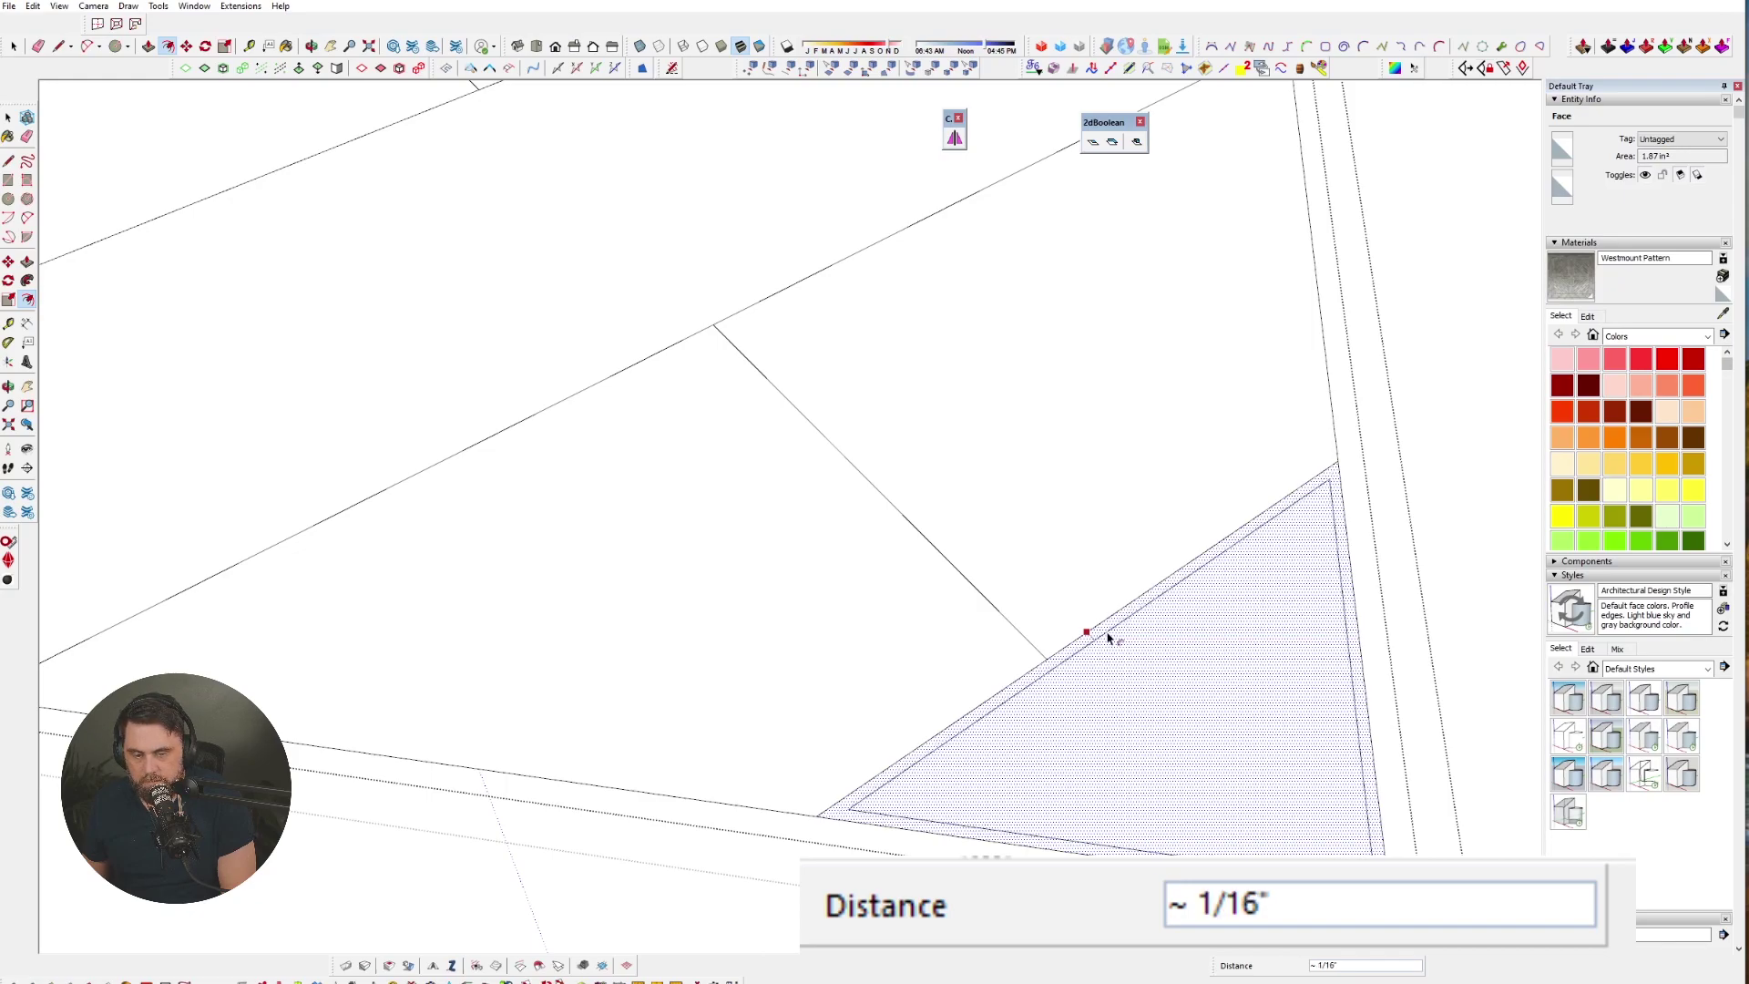
pyautogui.scroll(-6, 1109, 632)
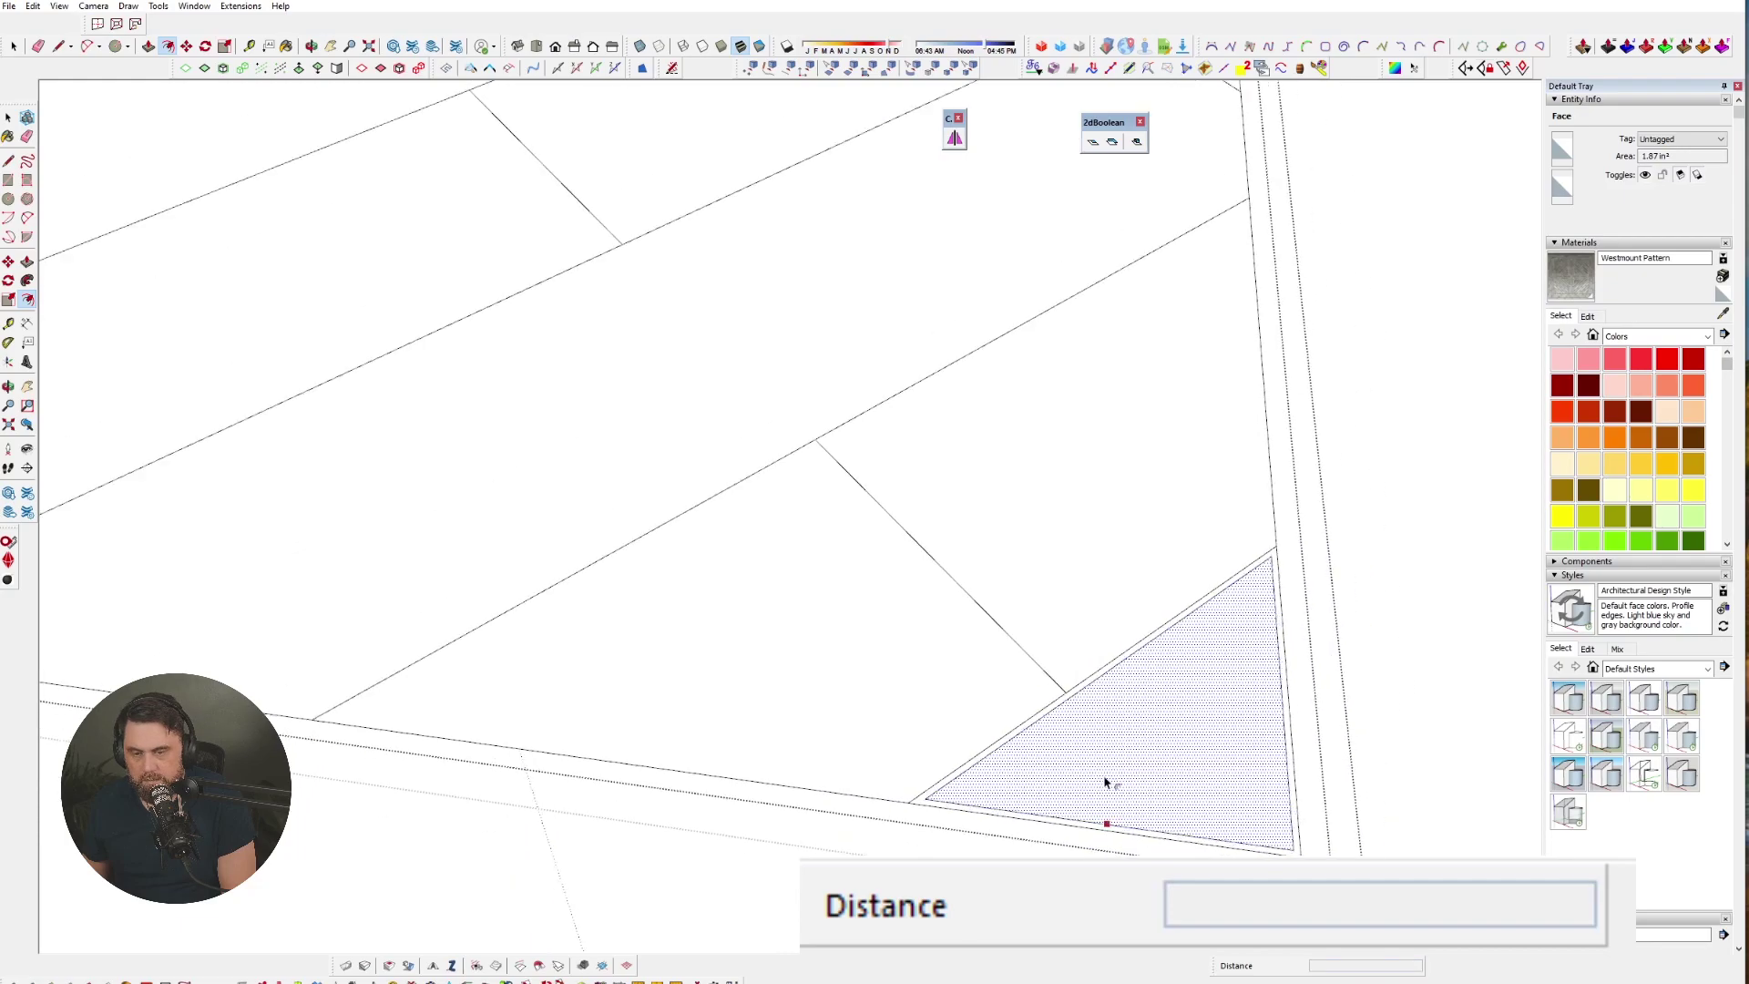
pyautogui.click(1089, 768)
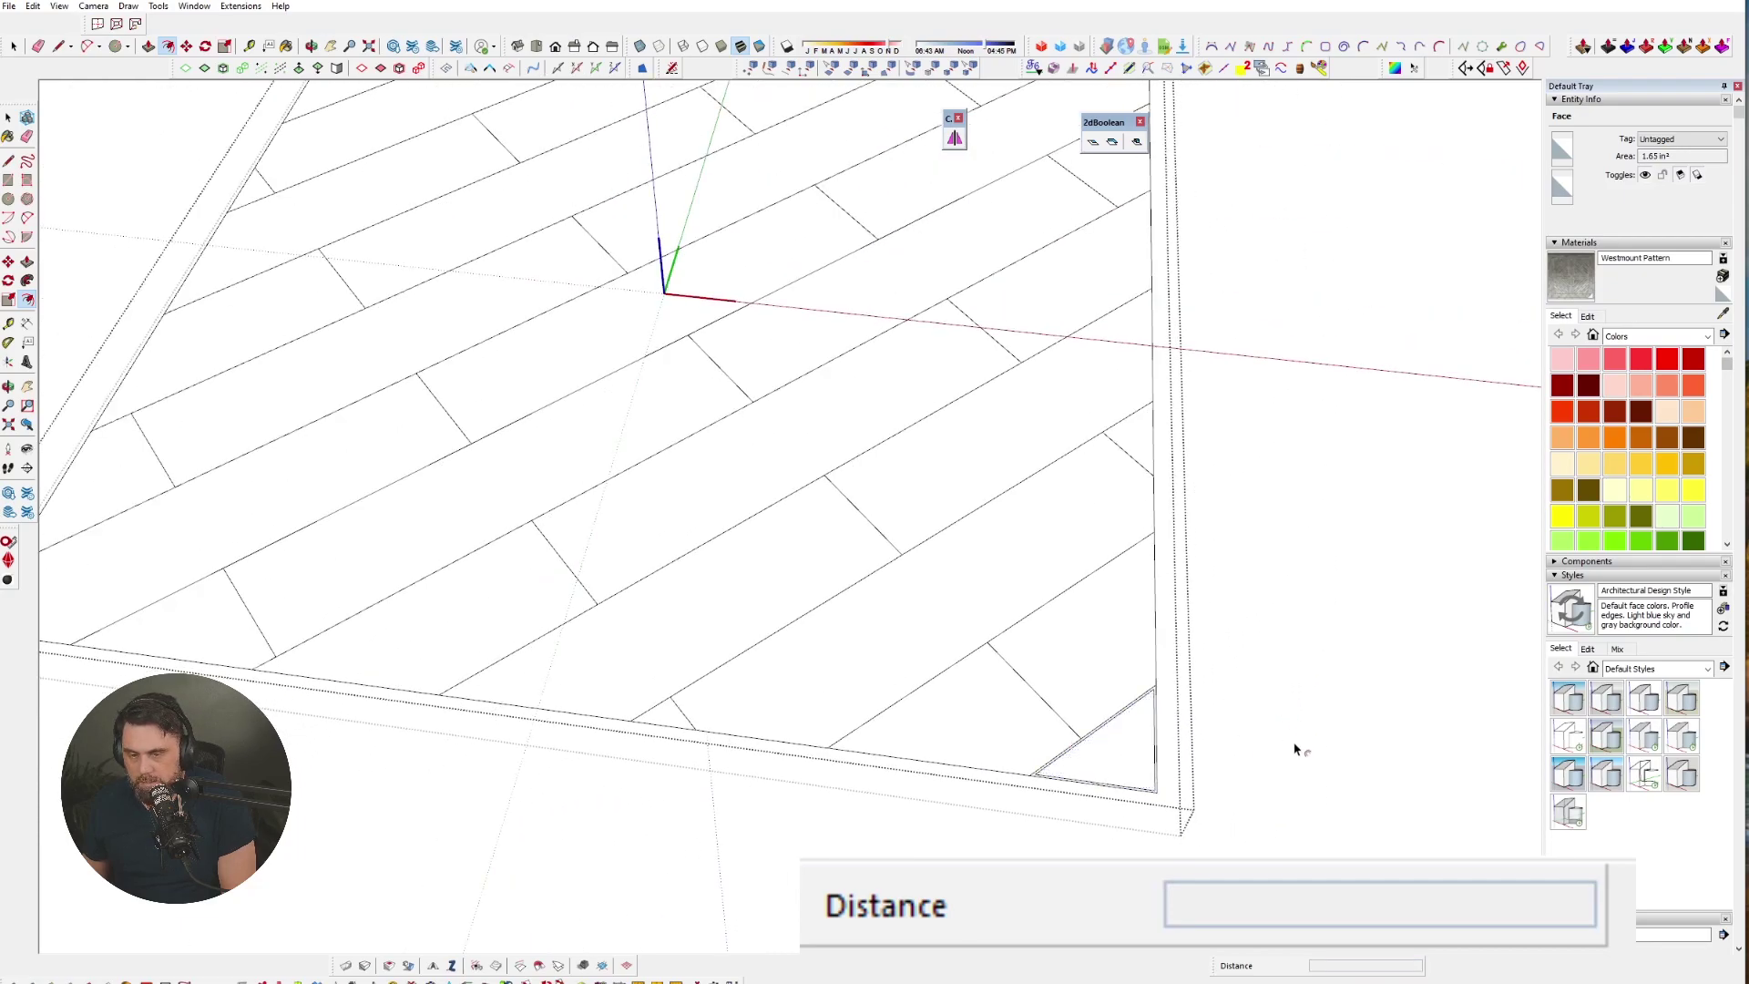
# - Repeat the same inward offset on the diagonal pavers in the rows next to the triangular corner piece
pyautogui.doubleClick(1122, 602)
pyautogui.doubleClick(933, 760)
pyautogui.doubleClick(1109, 476)
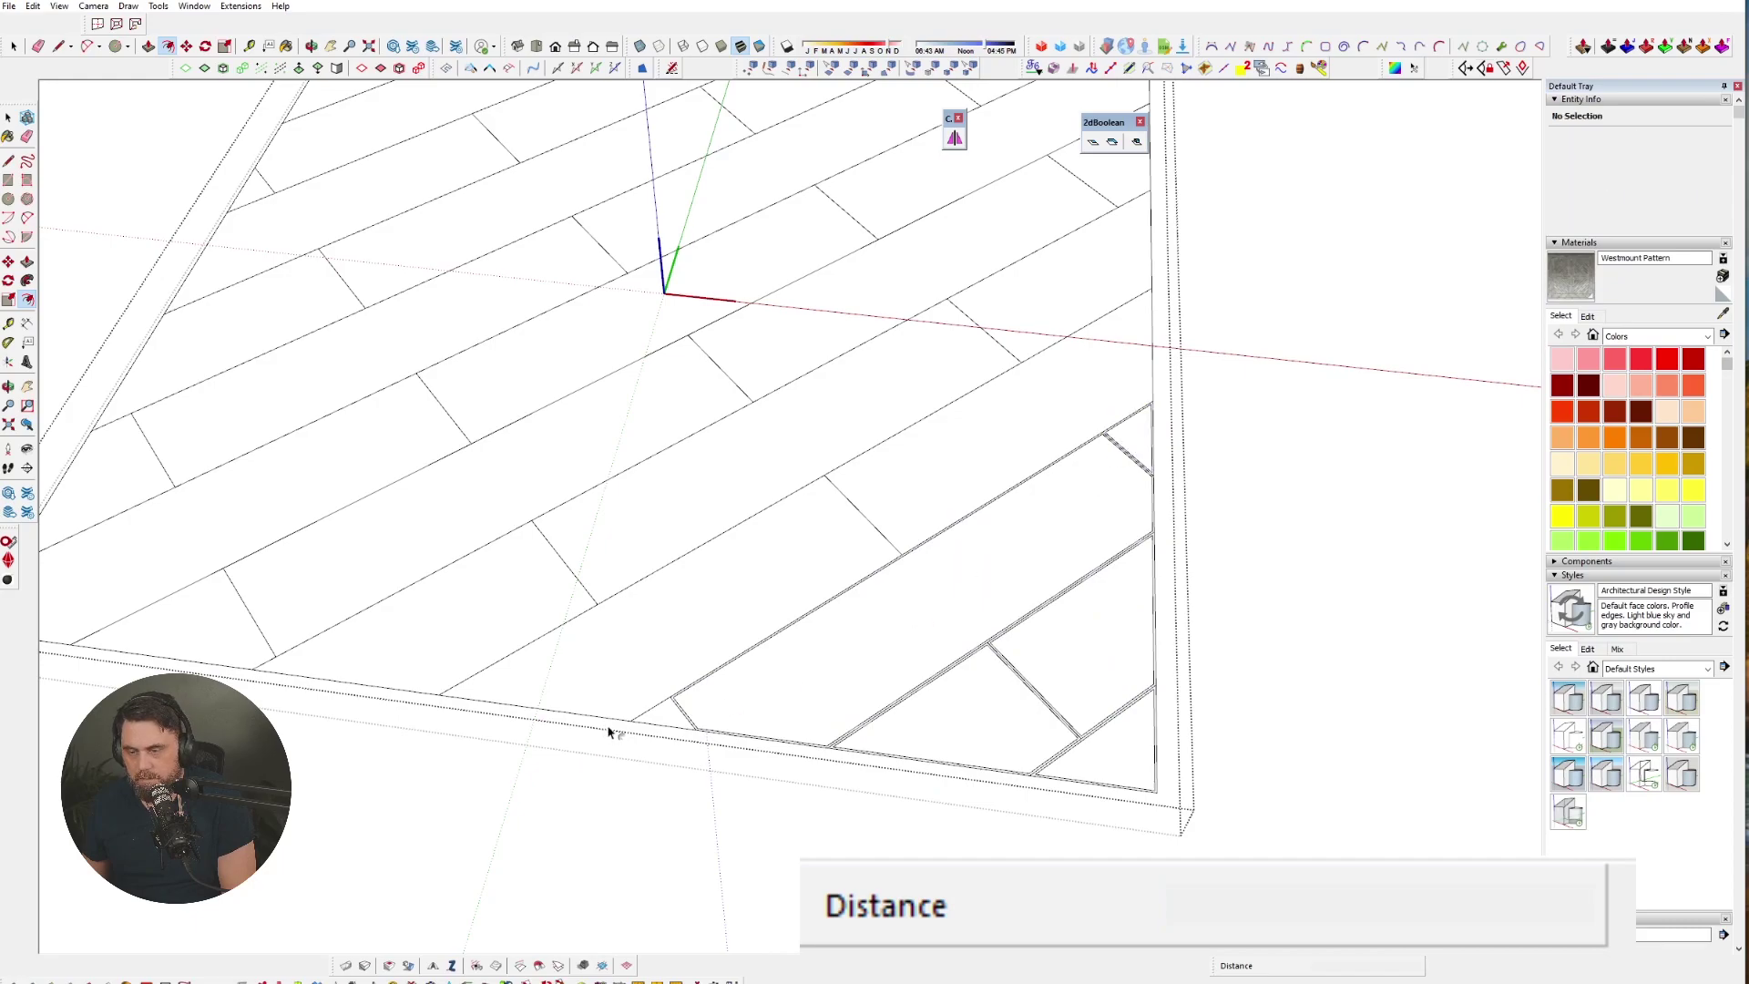
pyautogui.scroll(2, 652, 715)
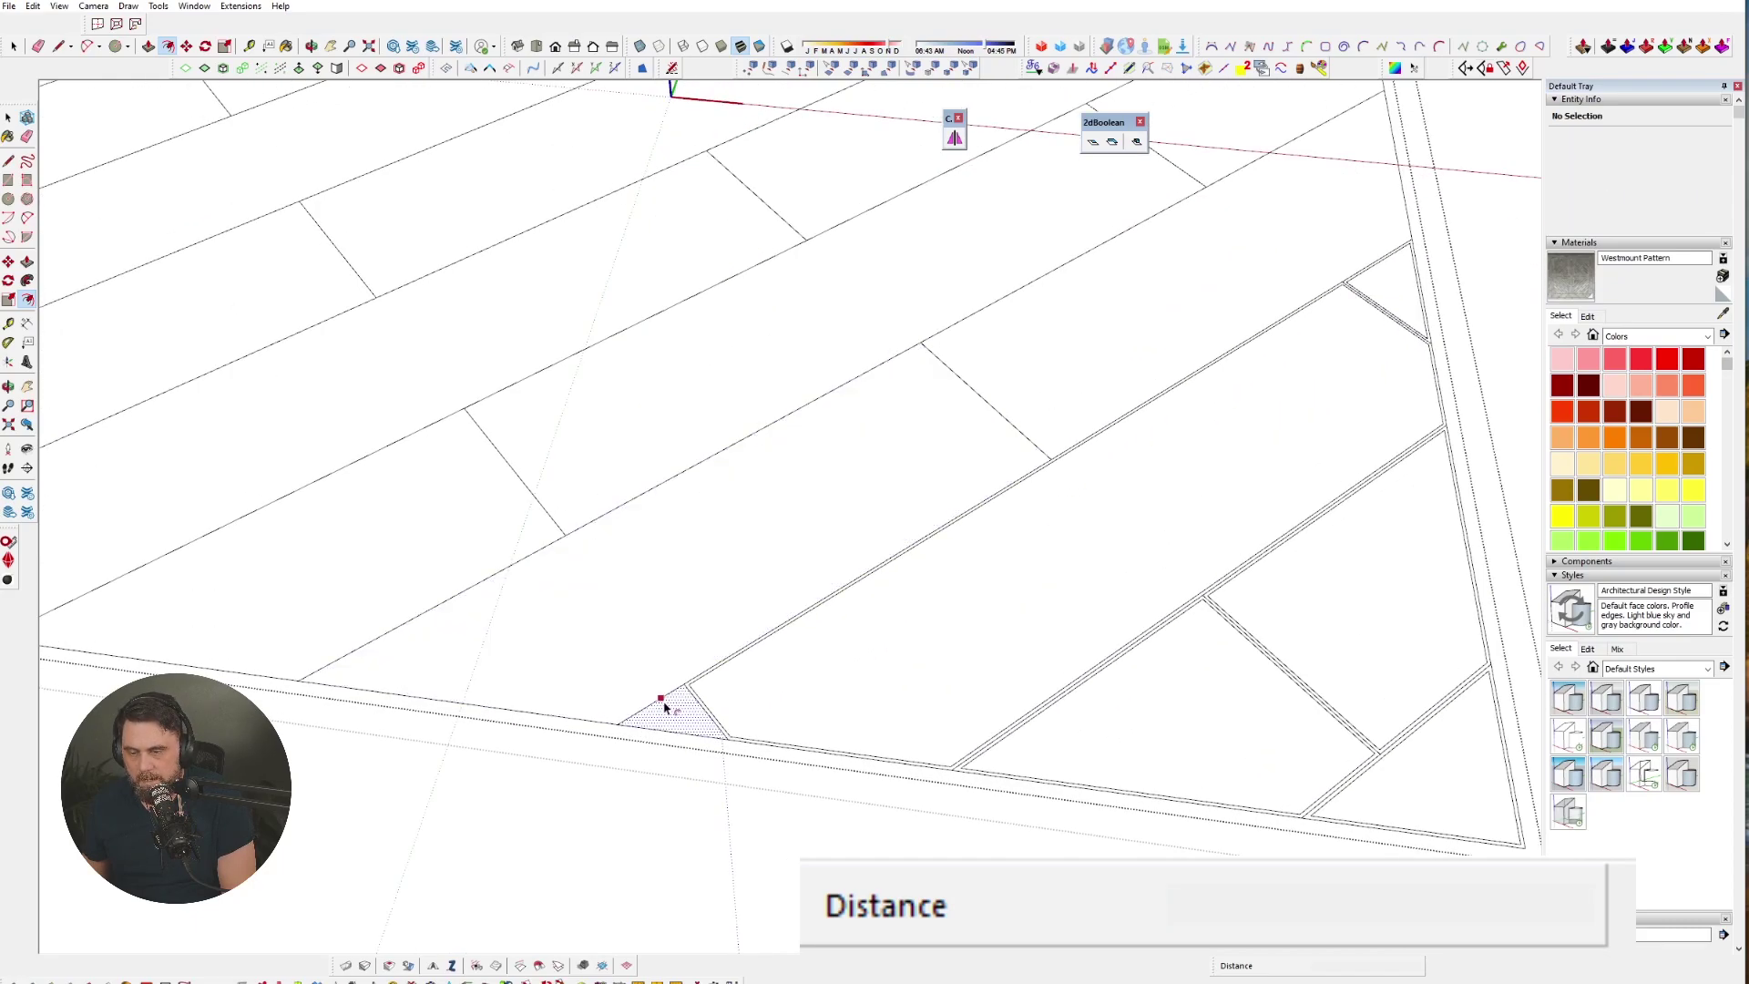
pyautogui.doubleClick(692, 512)
pyautogui.doubleClick(1073, 328)
pyautogui.doubleClick(1030, 277)
pyautogui.doubleClick(1286, 121)
pyautogui.scroll(-4, 1150, 583)
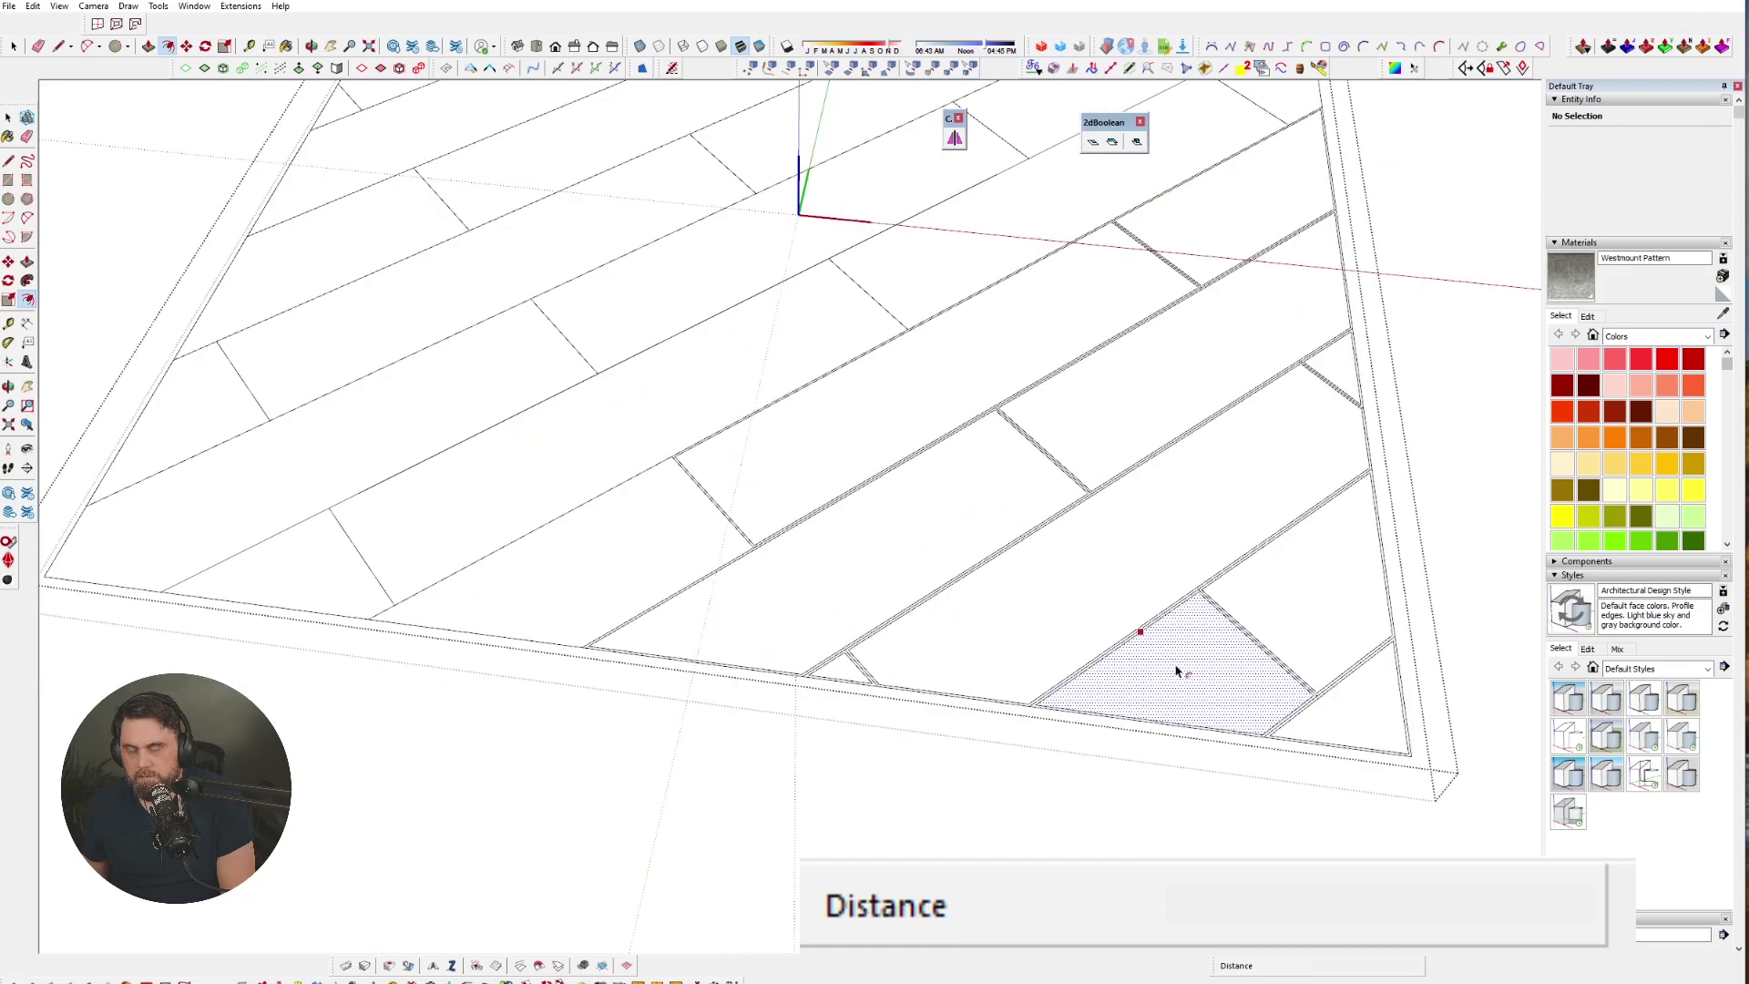
# - Continue the same inward offset on the pavers across the middle diagonal rows of the panel
pyautogui.scroll(4, 1264, 415)
pyautogui.scroll(-3, 1268, 469)
pyautogui.scroll(-2, 1276, 486)
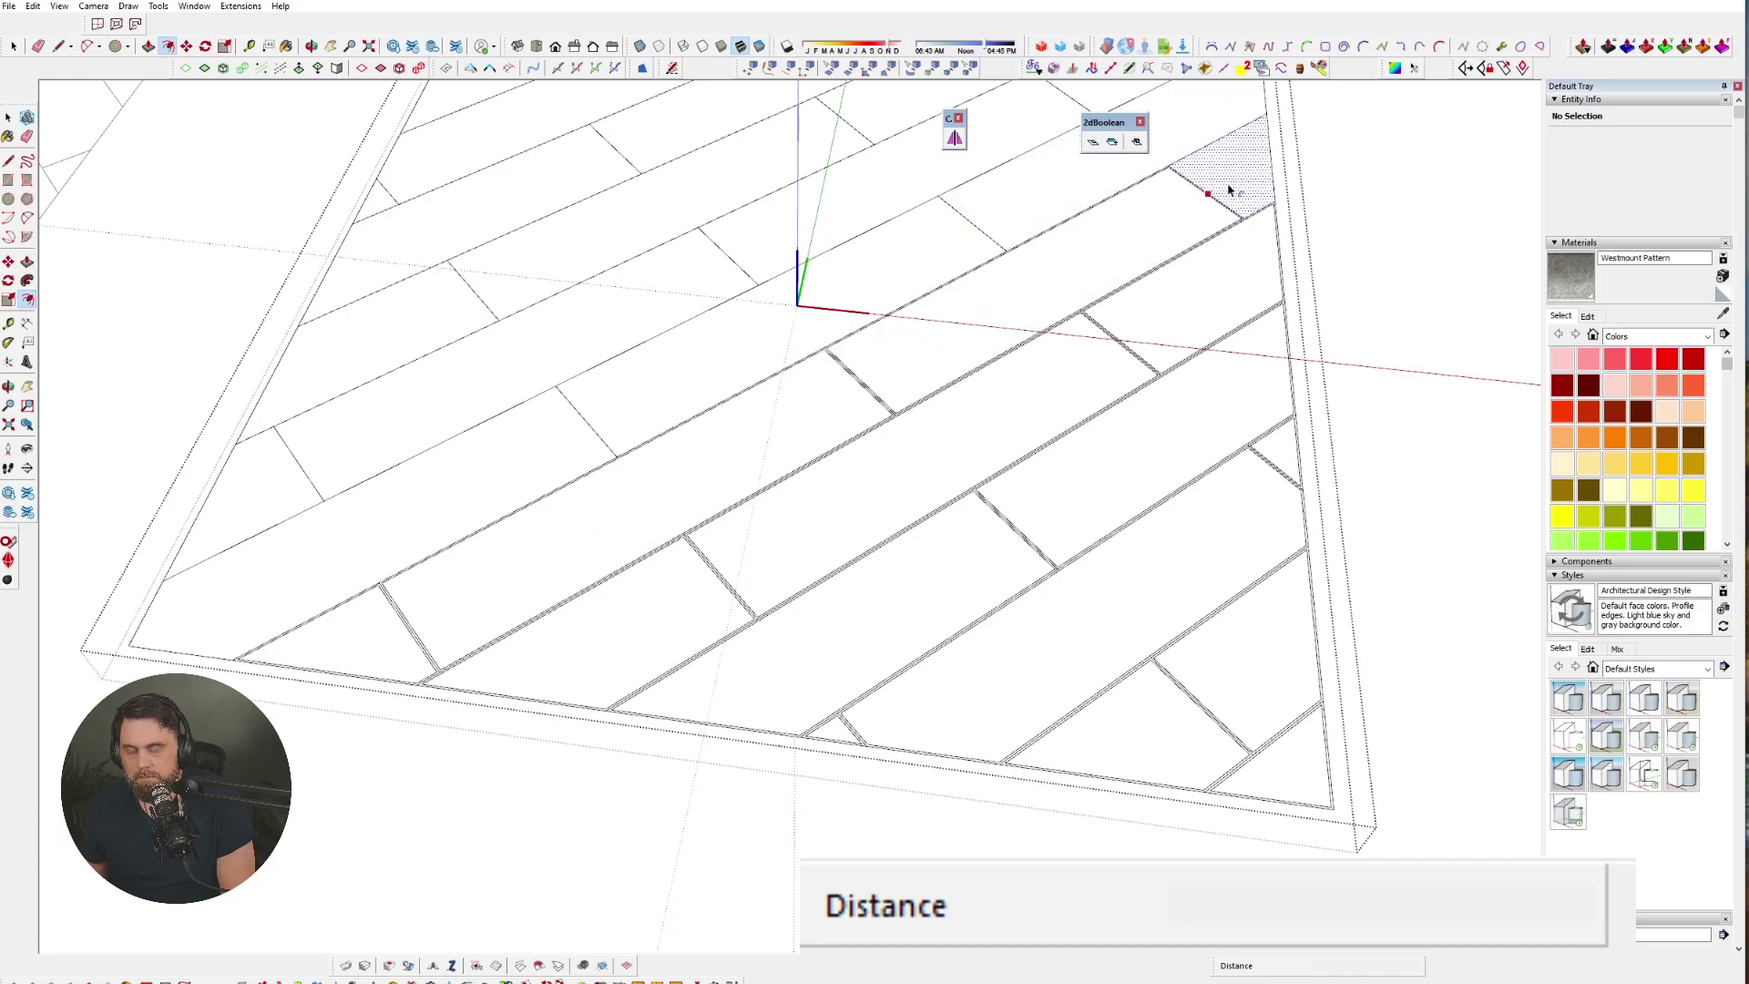
pyautogui.moveTo(1230, 324); pyautogui.dragTo(1242, 559, button='middle')
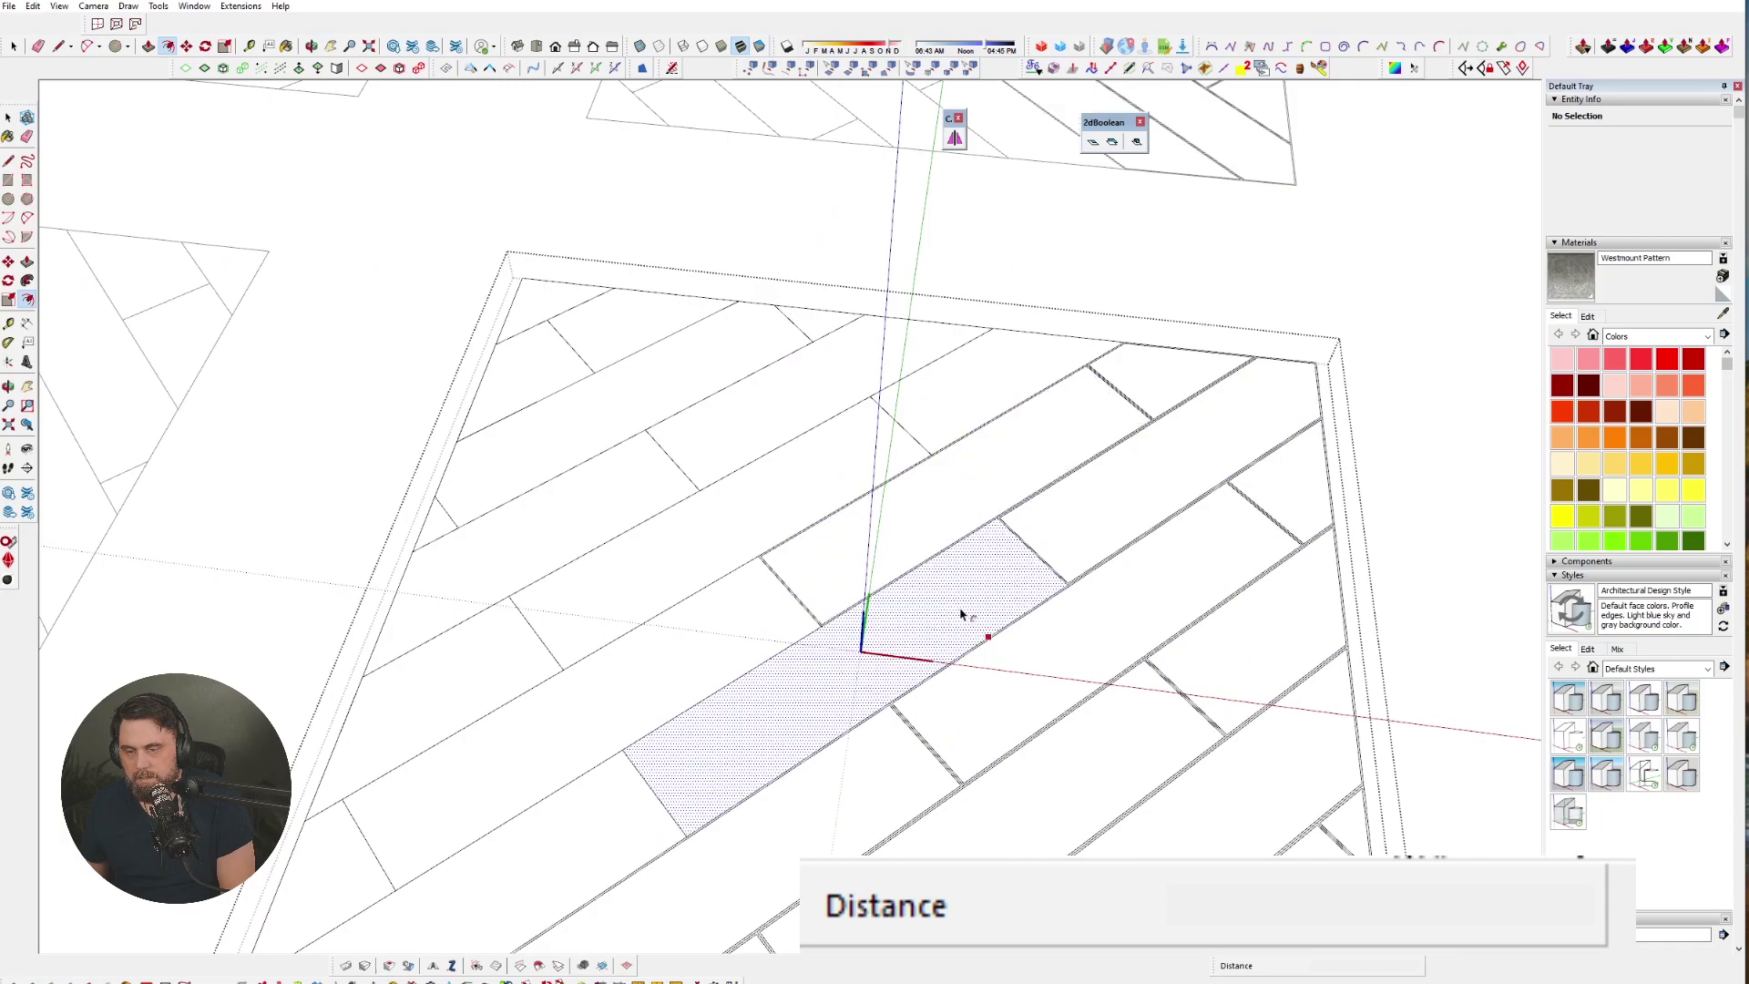
pyautogui.moveTo(762, 637); pyautogui.dragTo(560, 850, button='middle')
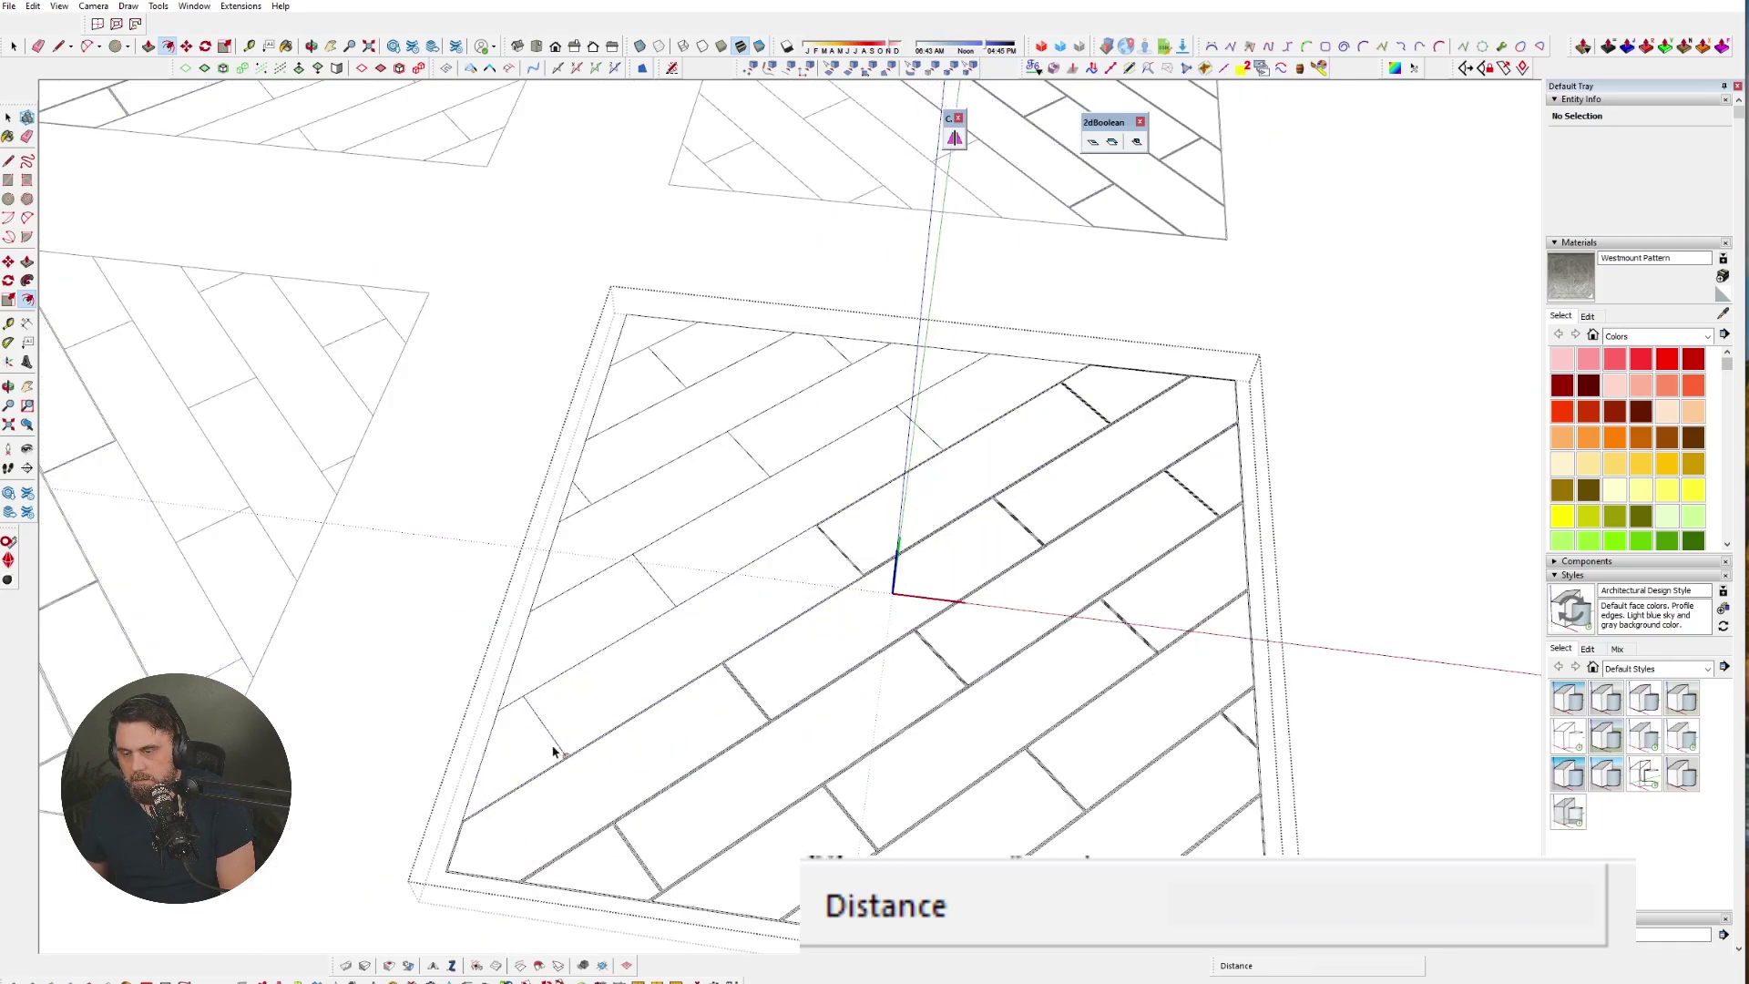
# - Offset the next uninset diagonal paver's outline inward to match the inset of the neighbouring paver
pyautogui.scroll(5, 857, 601)
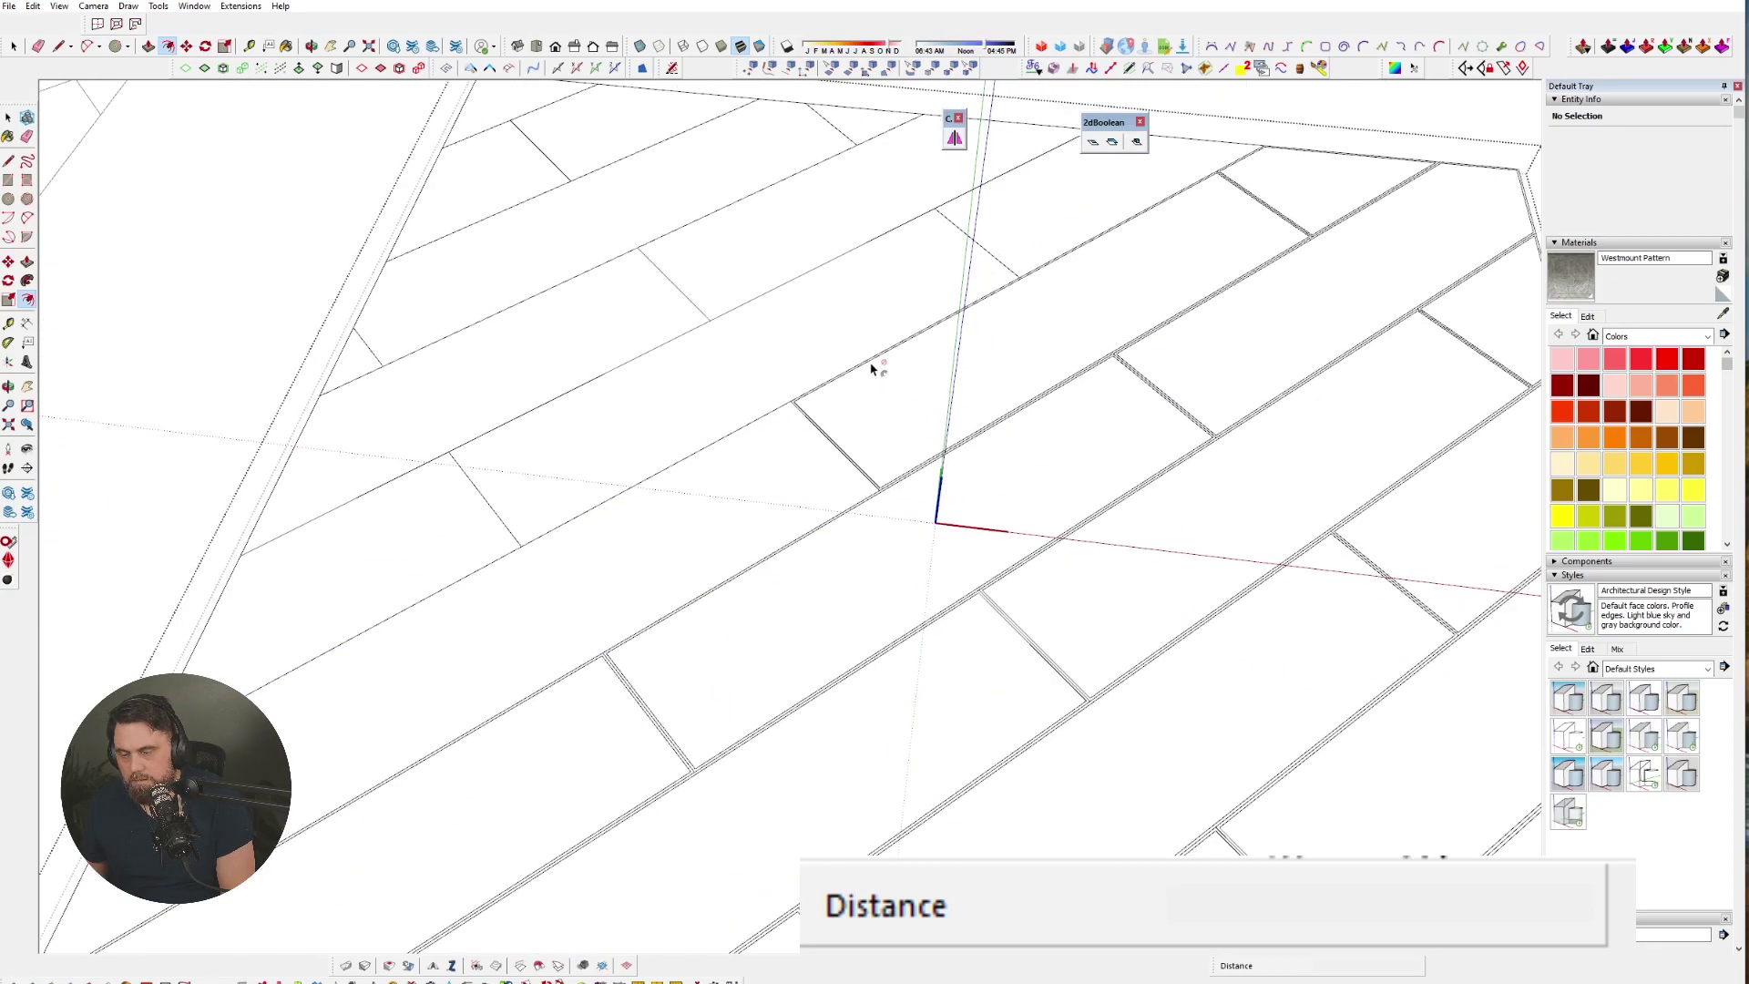
pyautogui.scroll(-3, 872, 367)
pyautogui.scroll(10, 878, 364)
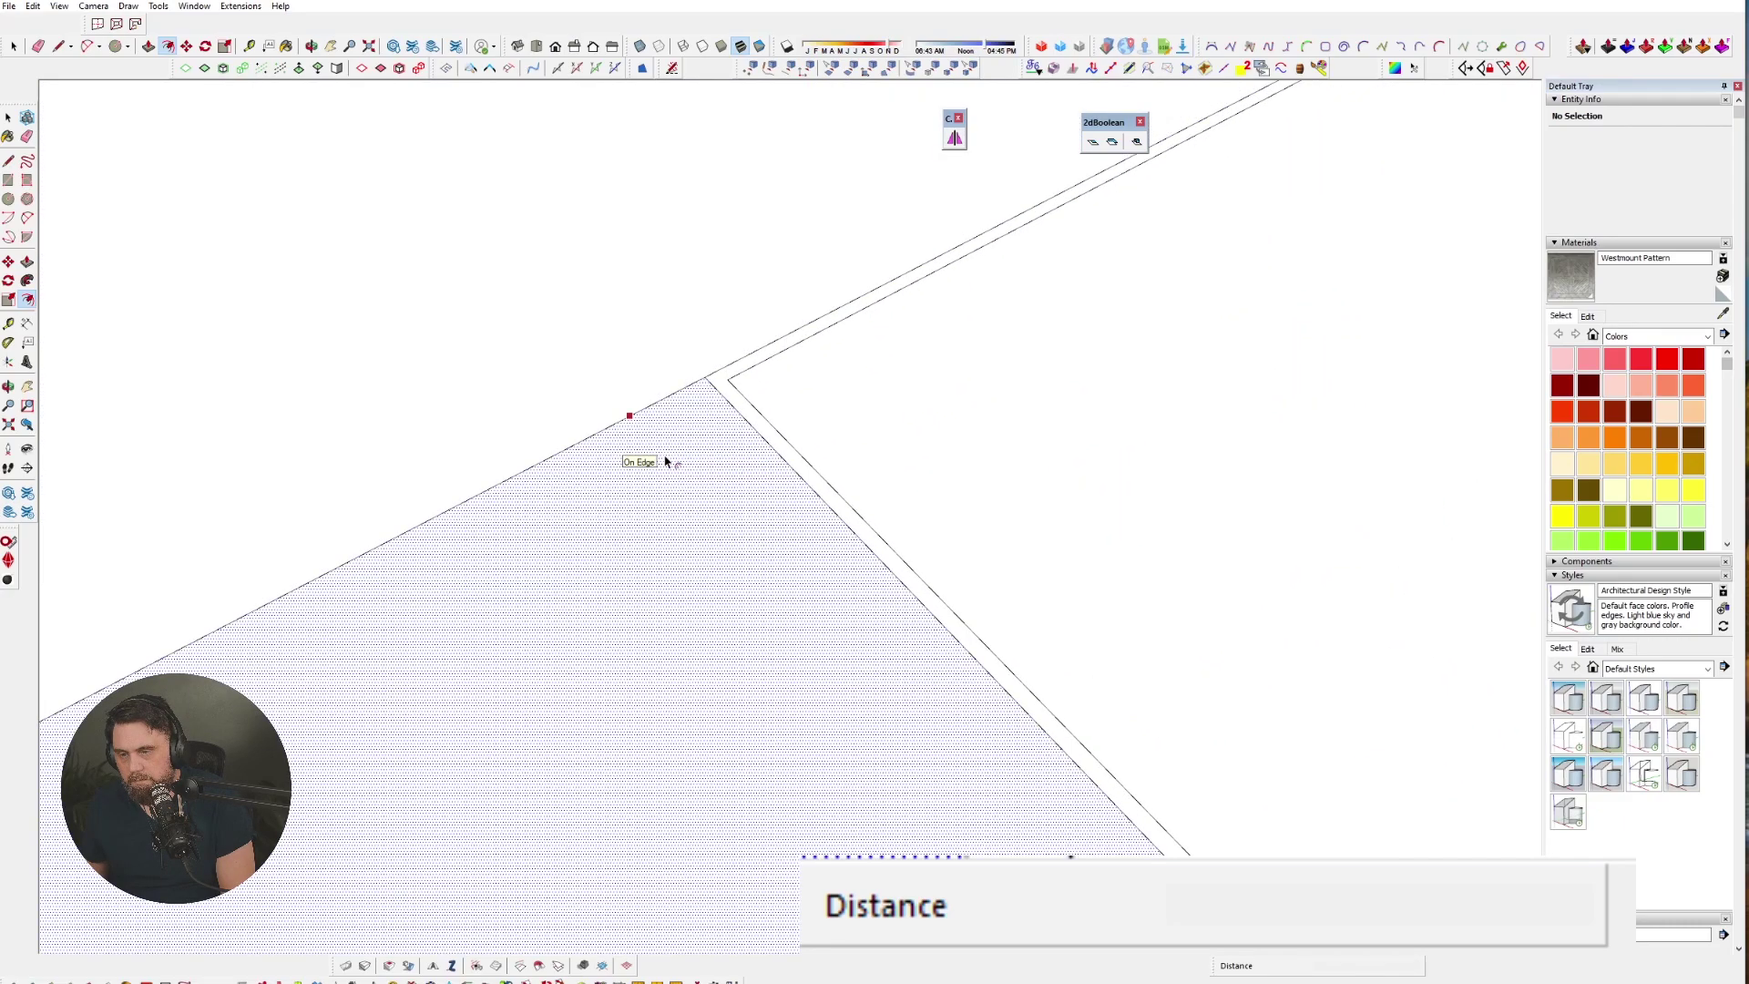
pyautogui.click(664, 458)
pyautogui.click(664, 459)
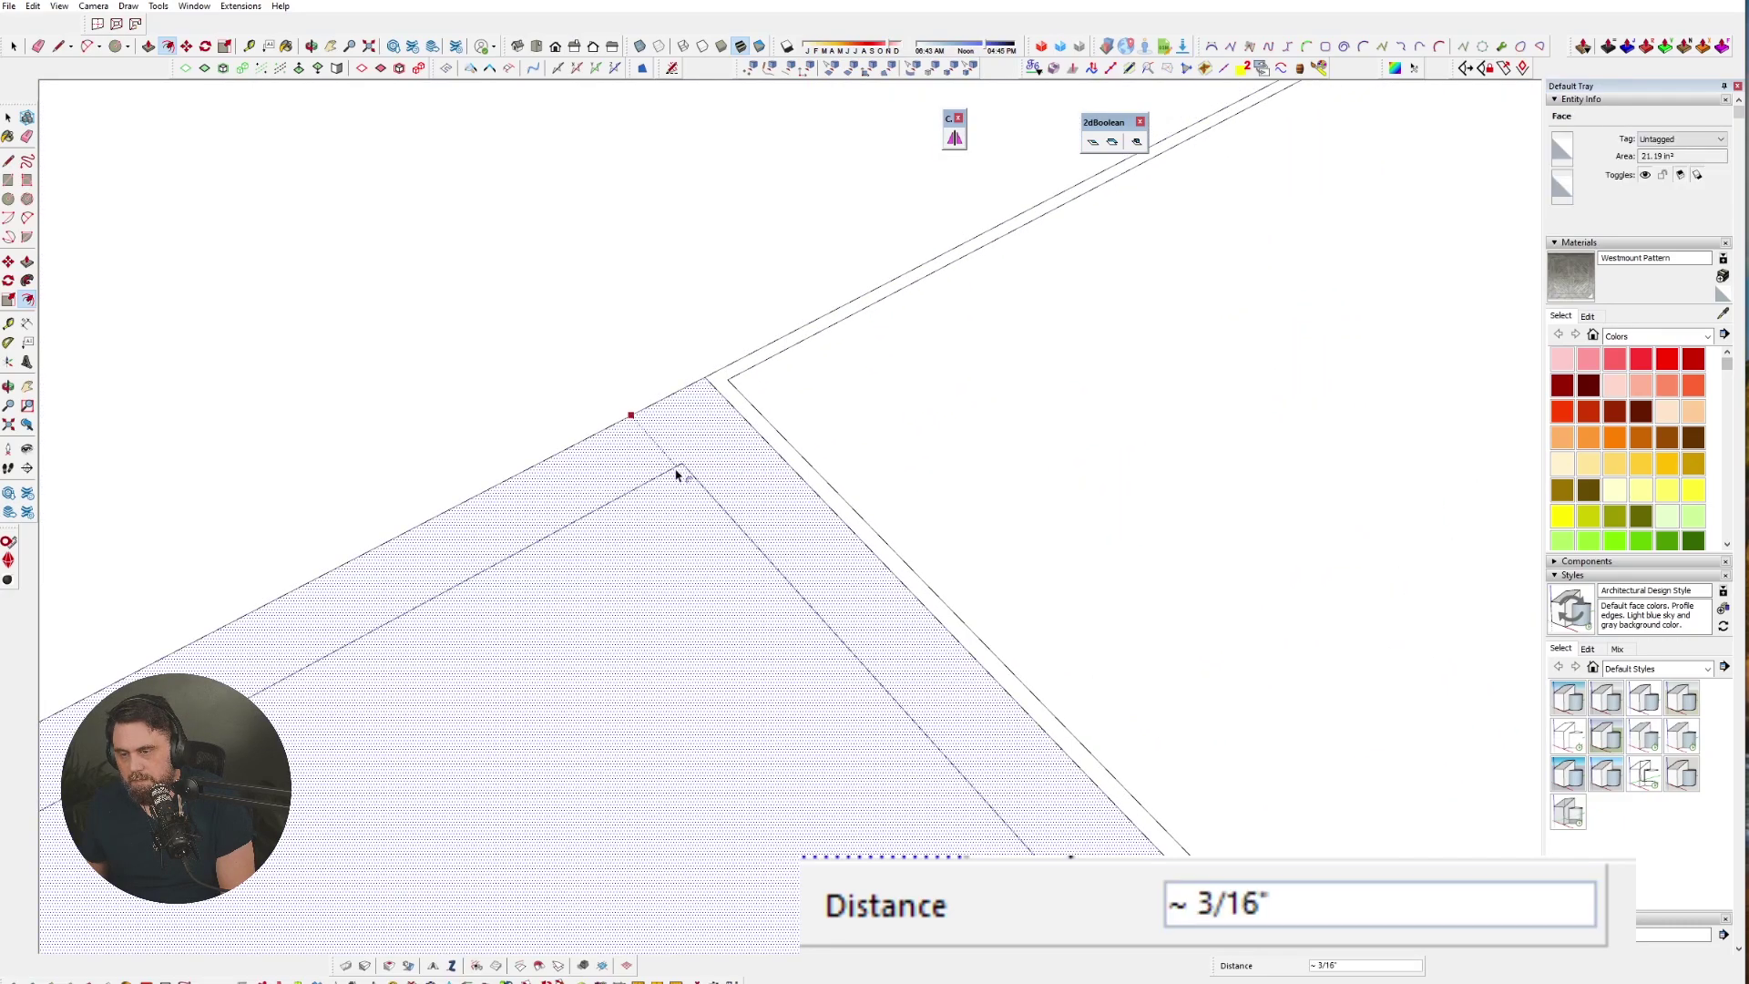
pyautogui.click(736, 383)
# - Apply the matching inward offset to the remaining pavers toward the panel's far corner
pyautogui.scroll(-8, 996, 327)
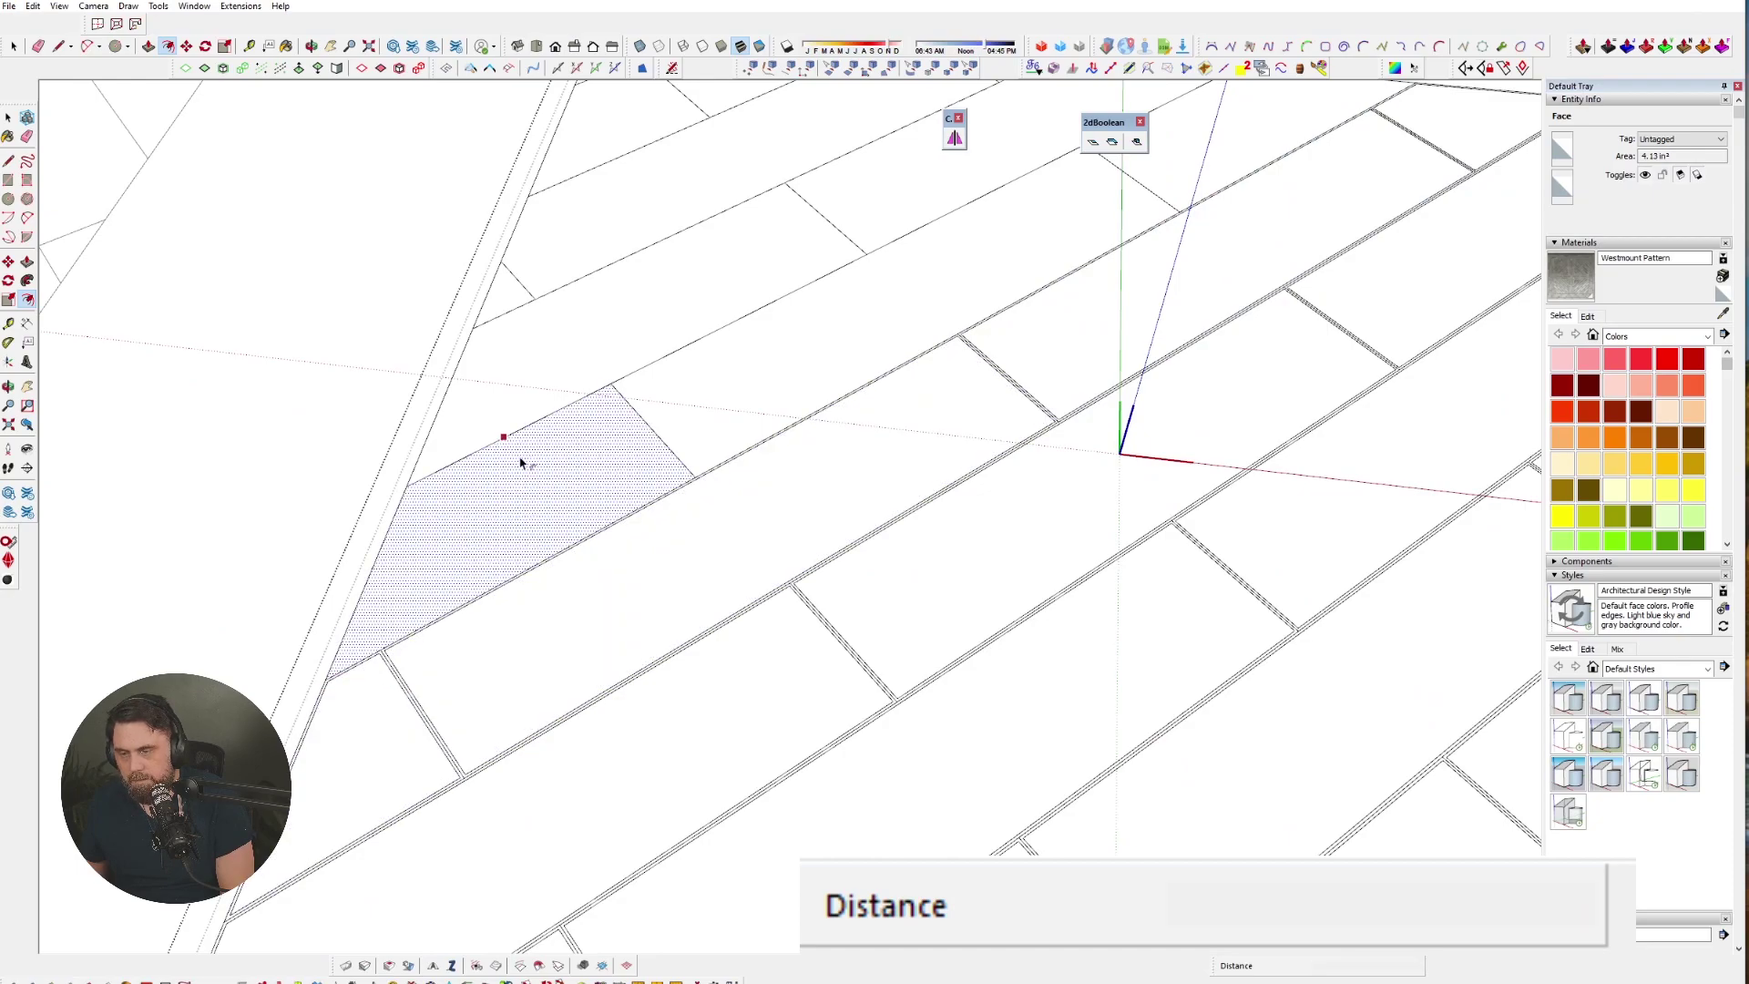
pyautogui.doubleClick(734, 337)
pyautogui.doubleClick(722, 261)
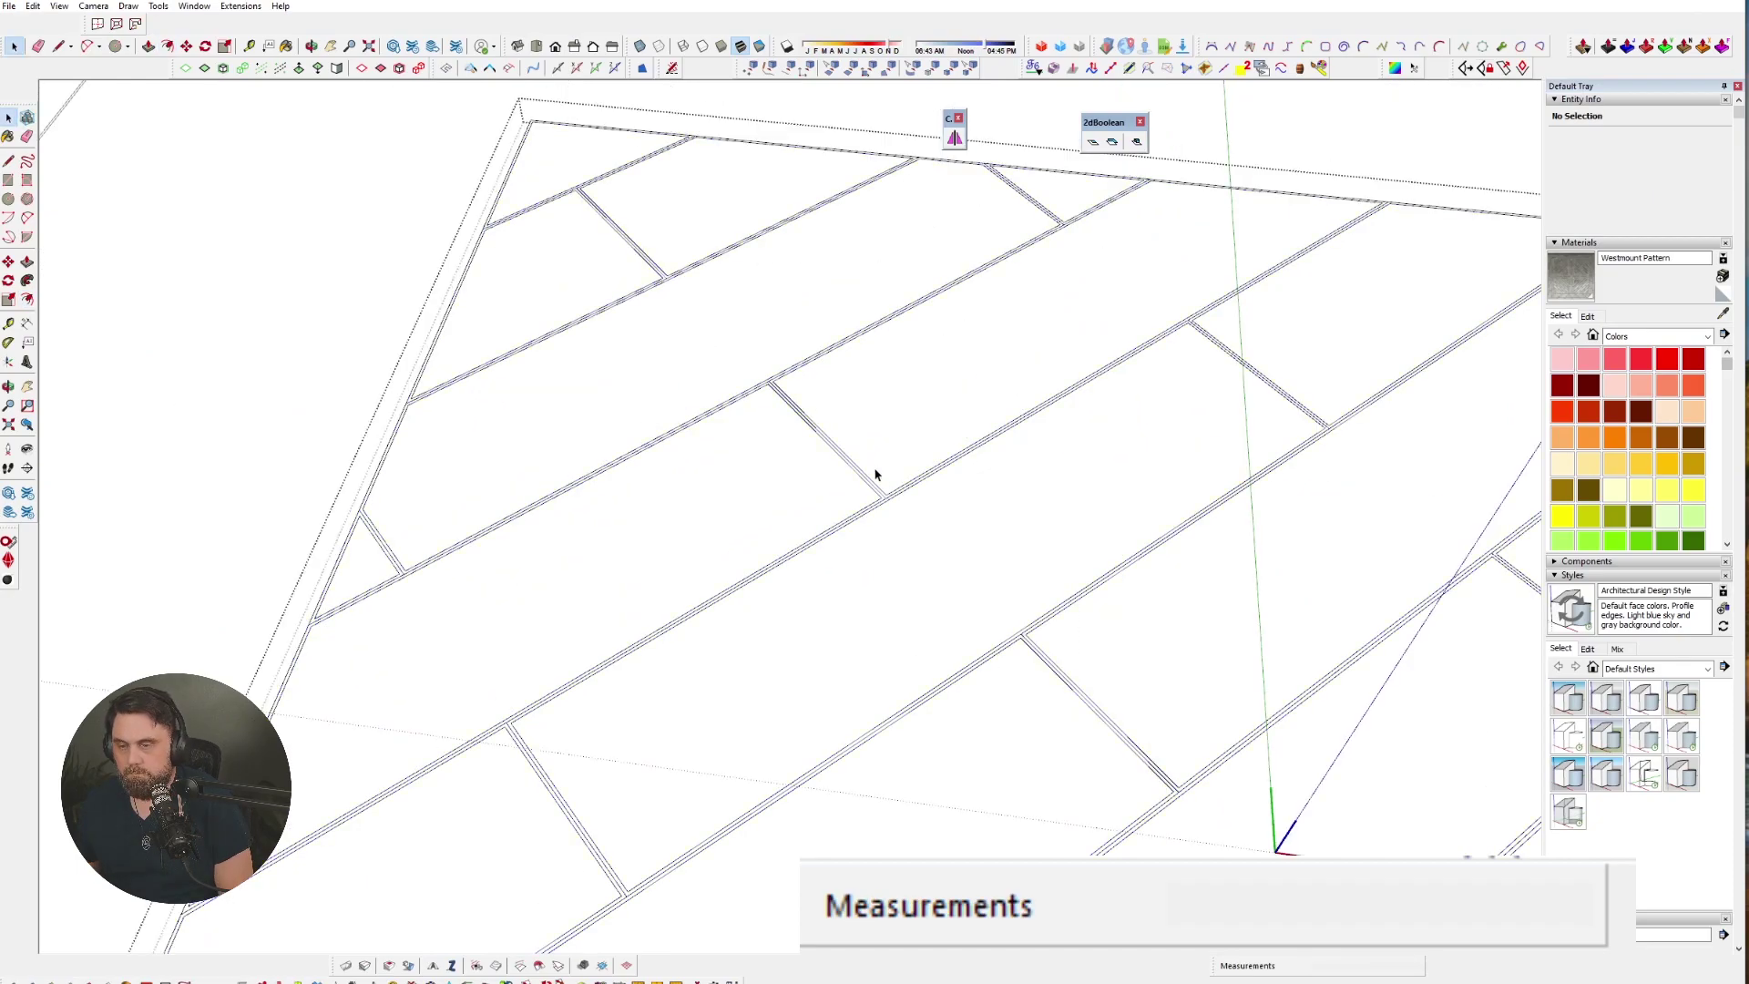
# - Select all the inset paver faces across the diagonal panel, leaving out the joint strips, and make them a group
pyautogui.scroll(-3, 765, 389)
pyautogui.scroll(-3, 765, 390)
pyautogui.scroll(2, 720, 390)
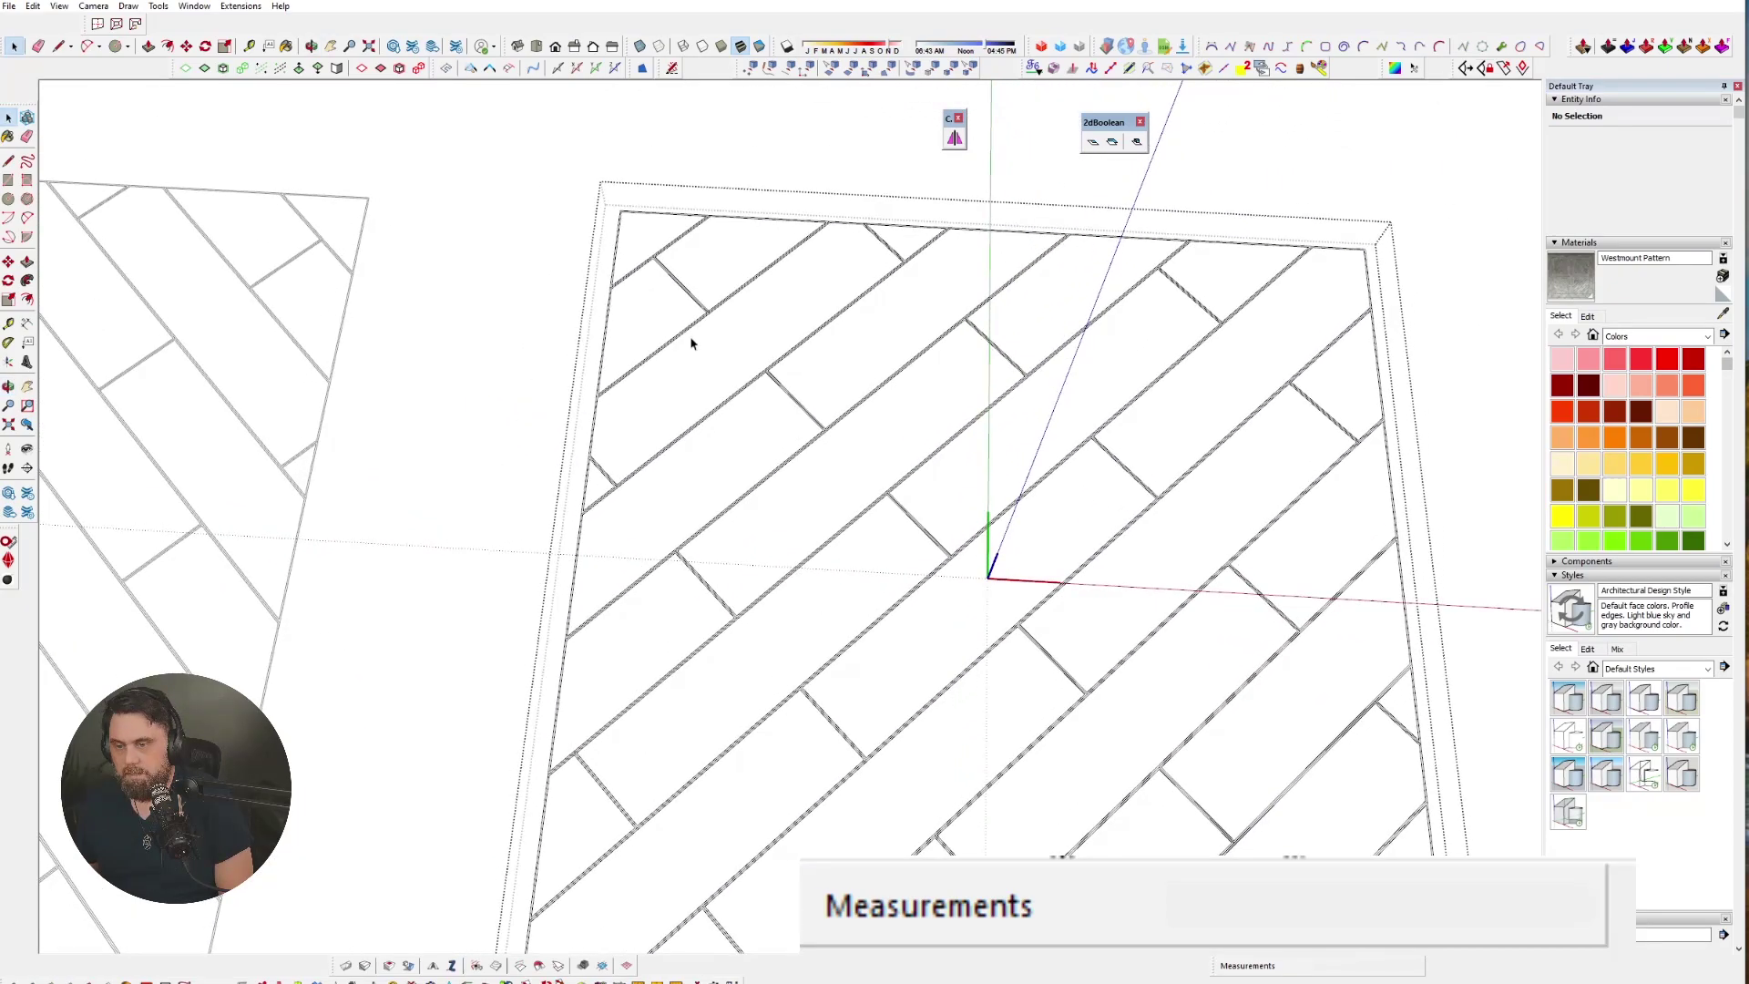
pyautogui.click(643, 233)
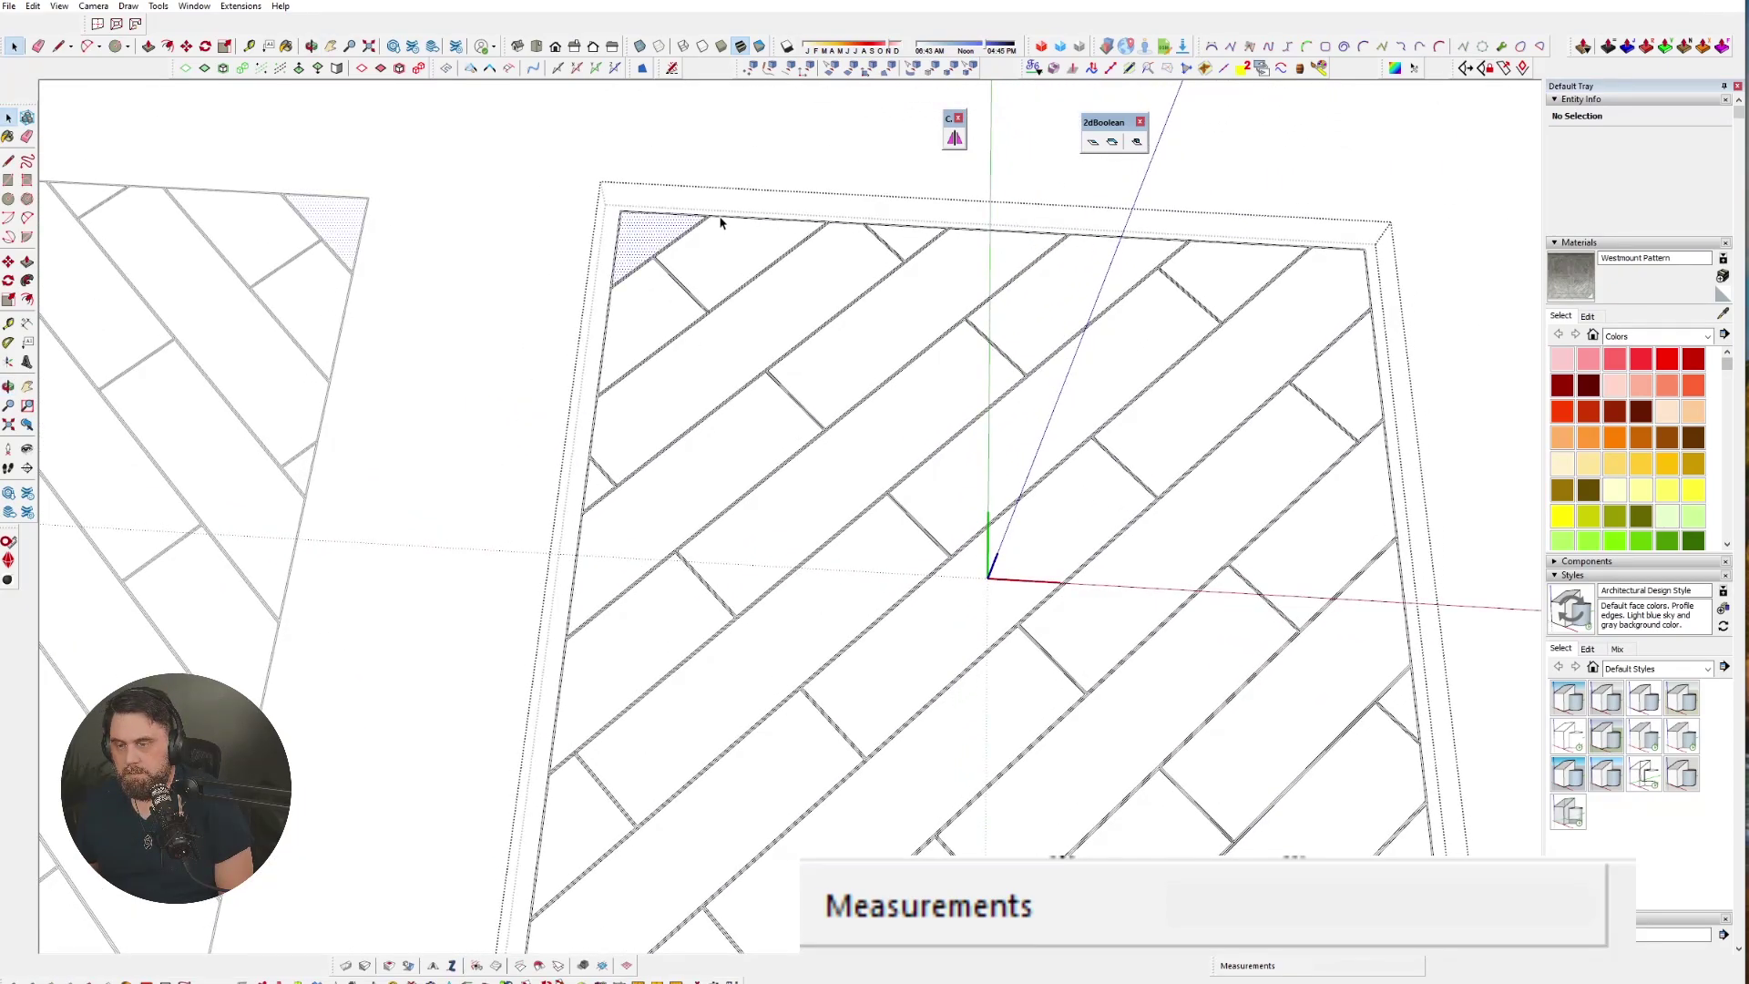
pyautogui.keyDown('shift'); pyautogui.click(716, 264); pyautogui.keyUp('shift')
pyautogui.keyDown('shift'); pyautogui.click(656, 310); pyautogui.keyUp('shift')
pyautogui.keyDown('shift'); pyautogui.click(787, 322); pyautogui.keyUp('shift')
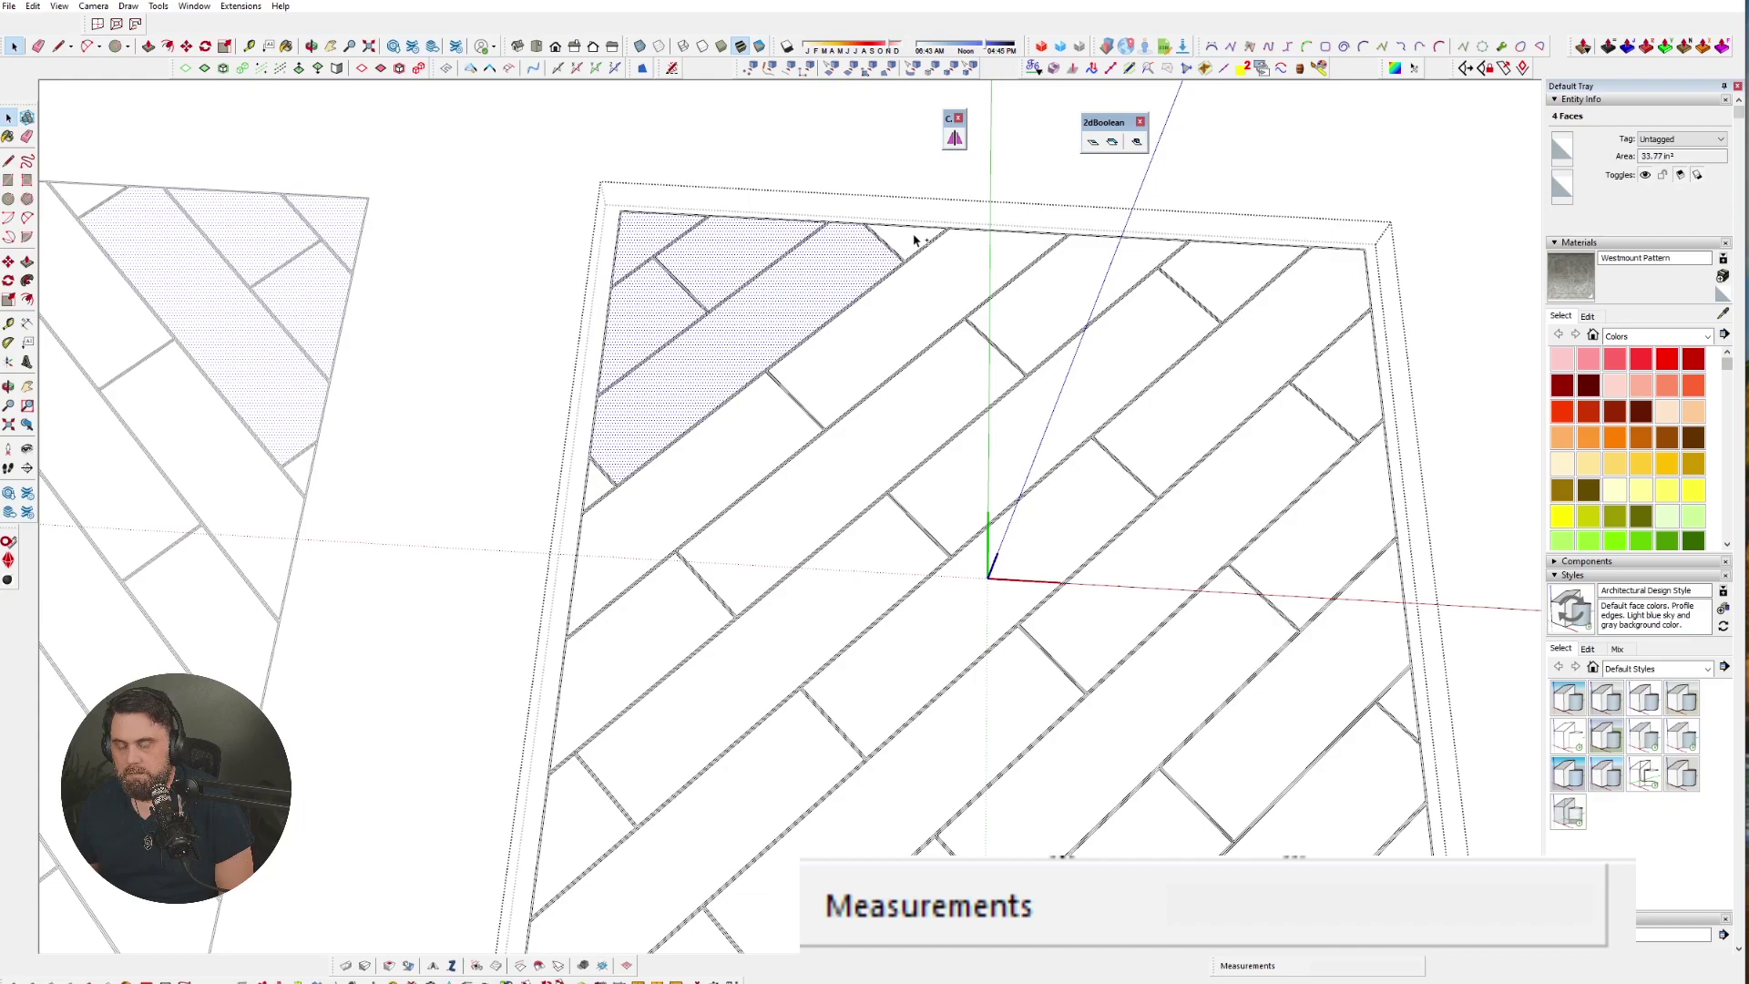
pyautogui.keyDown('shift'); pyautogui.click(913, 240); pyautogui.keyUp('shift')
pyautogui.keyDown('shift'); pyautogui.click(944, 269); pyautogui.keyUp('shift')
pyautogui.keyDown('shift'); pyautogui.click(687, 508); pyautogui.keyUp('shift')
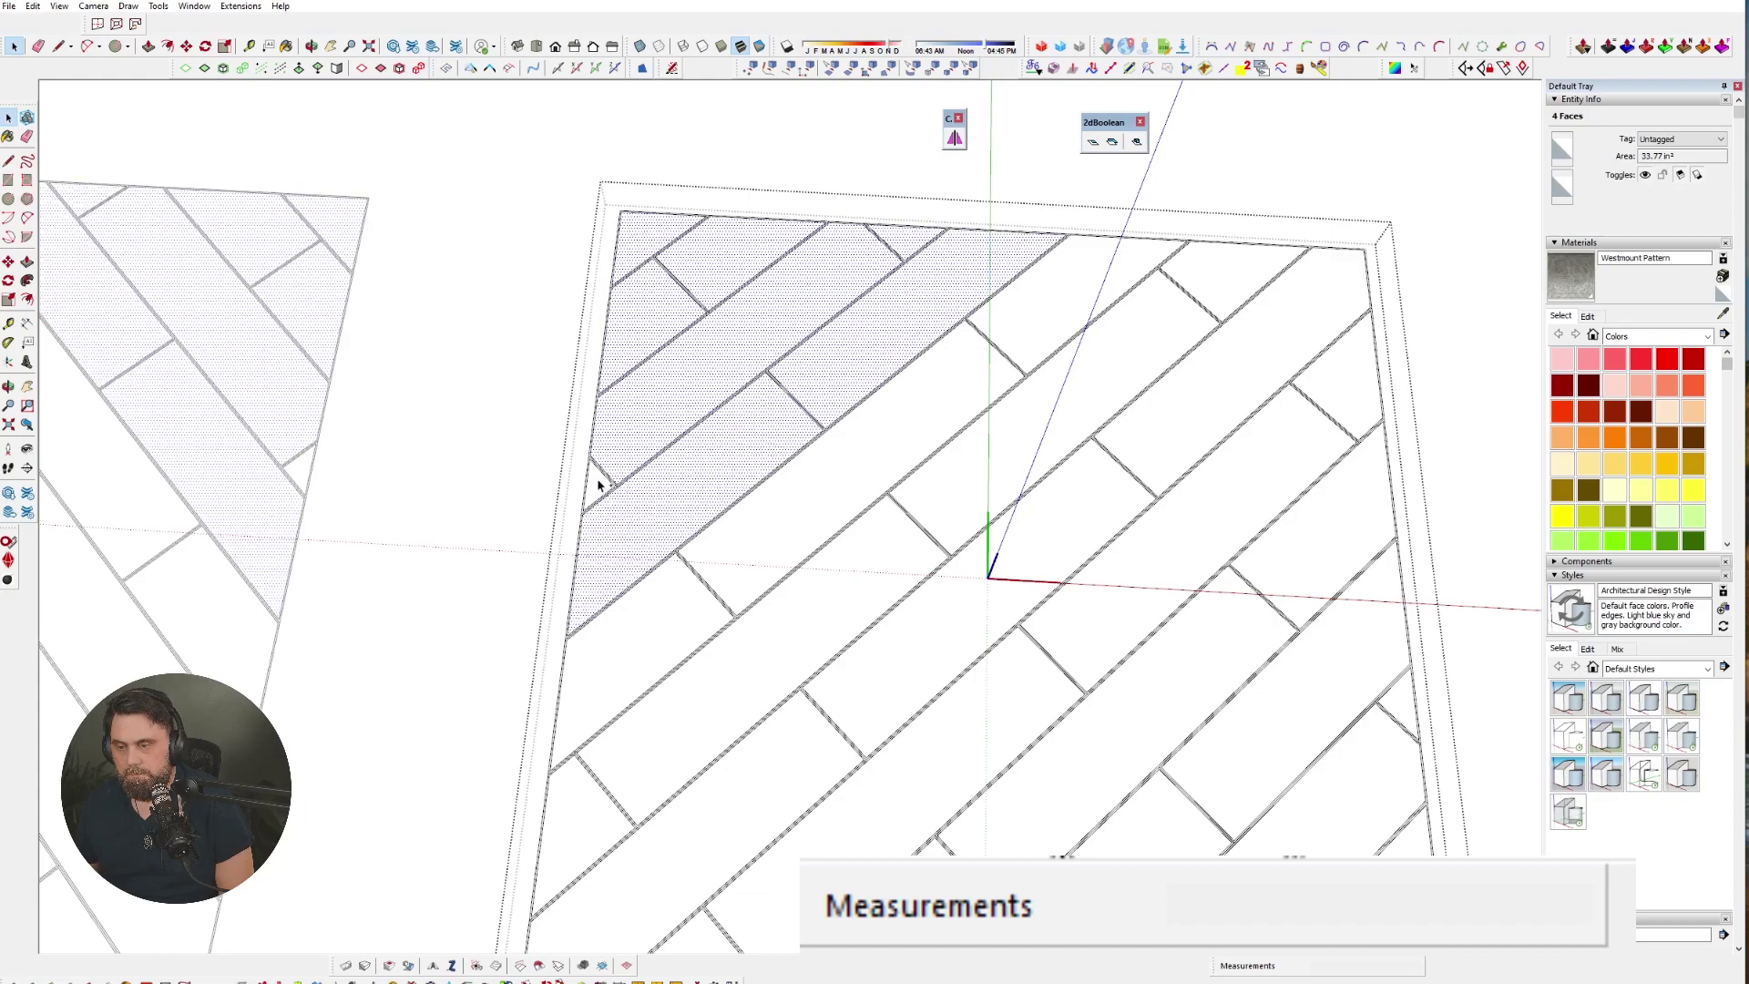
pyautogui.keyDown('shift'); pyautogui.click(757, 513); pyautogui.keyUp('shift')
pyautogui.keyDown('shift'); pyautogui.click(675, 627); pyautogui.keyUp('shift')
pyautogui.keyDown('shift'); pyautogui.click(760, 651); pyautogui.keyUp('shift')
pyautogui.keyDown('shift'); pyautogui.click(687, 733); pyautogui.keyUp('shift')
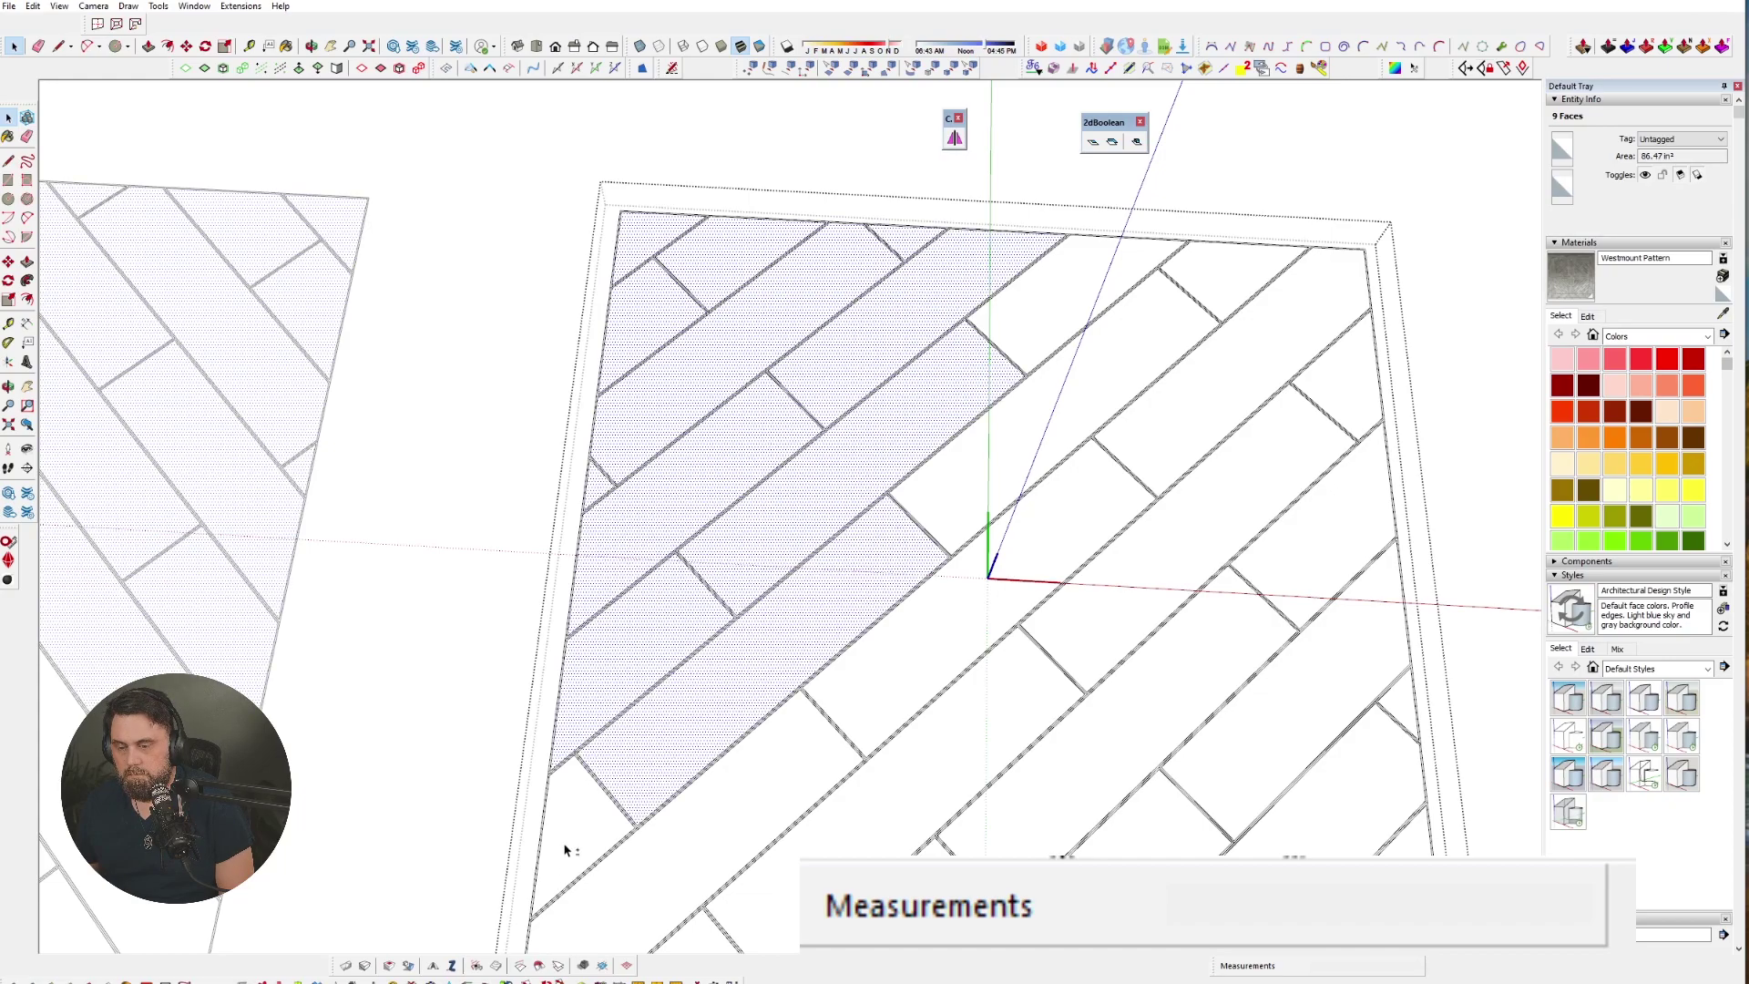
pyautogui.keyDown('shift'); pyautogui.click(569, 847); pyautogui.keyUp('shift')
pyautogui.keyDown('shift'); pyautogui.click(819, 768); pyautogui.keyUp('shift')
pyautogui.keyDown('shift'); pyautogui.click(957, 672); pyautogui.keyUp('shift')
pyautogui.keyDown('shift'); pyautogui.click(1067, 428); pyautogui.keyUp('shift')
pyautogui.keyDown('shift'); pyautogui.click(1067, 297); pyautogui.keyUp('shift')
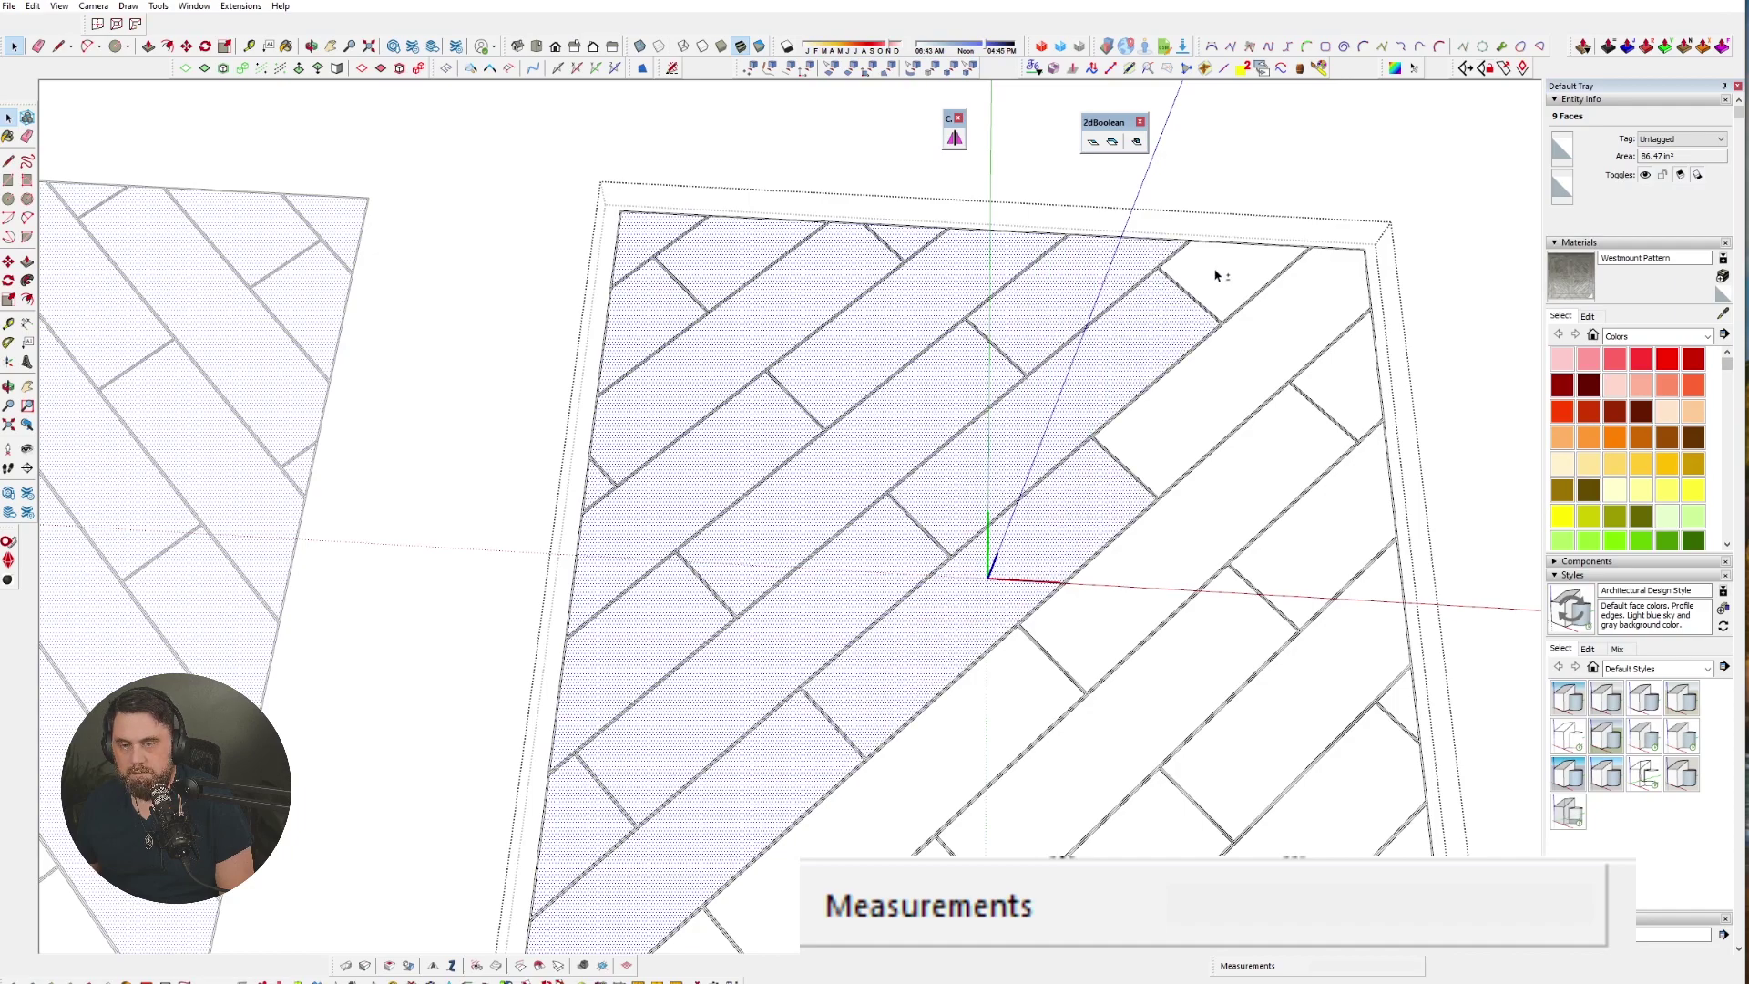
pyautogui.keyDown('shift'); pyautogui.click(1217, 271); pyautogui.keyUp('shift')
pyautogui.keyDown('shift'); pyautogui.click(1303, 295); pyautogui.keyUp('shift')
pyautogui.keyDown('shift'); pyautogui.click(1334, 378); pyautogui.keyUp('shift')
pyautogui.keyDown('shift'); pyautogui.click(1282, 484); pyautogui.keyUp('shift')
pyautogui.keyDown('shift'); pyautogui.click(1309, 509); pyautogui.keyUp('shift')
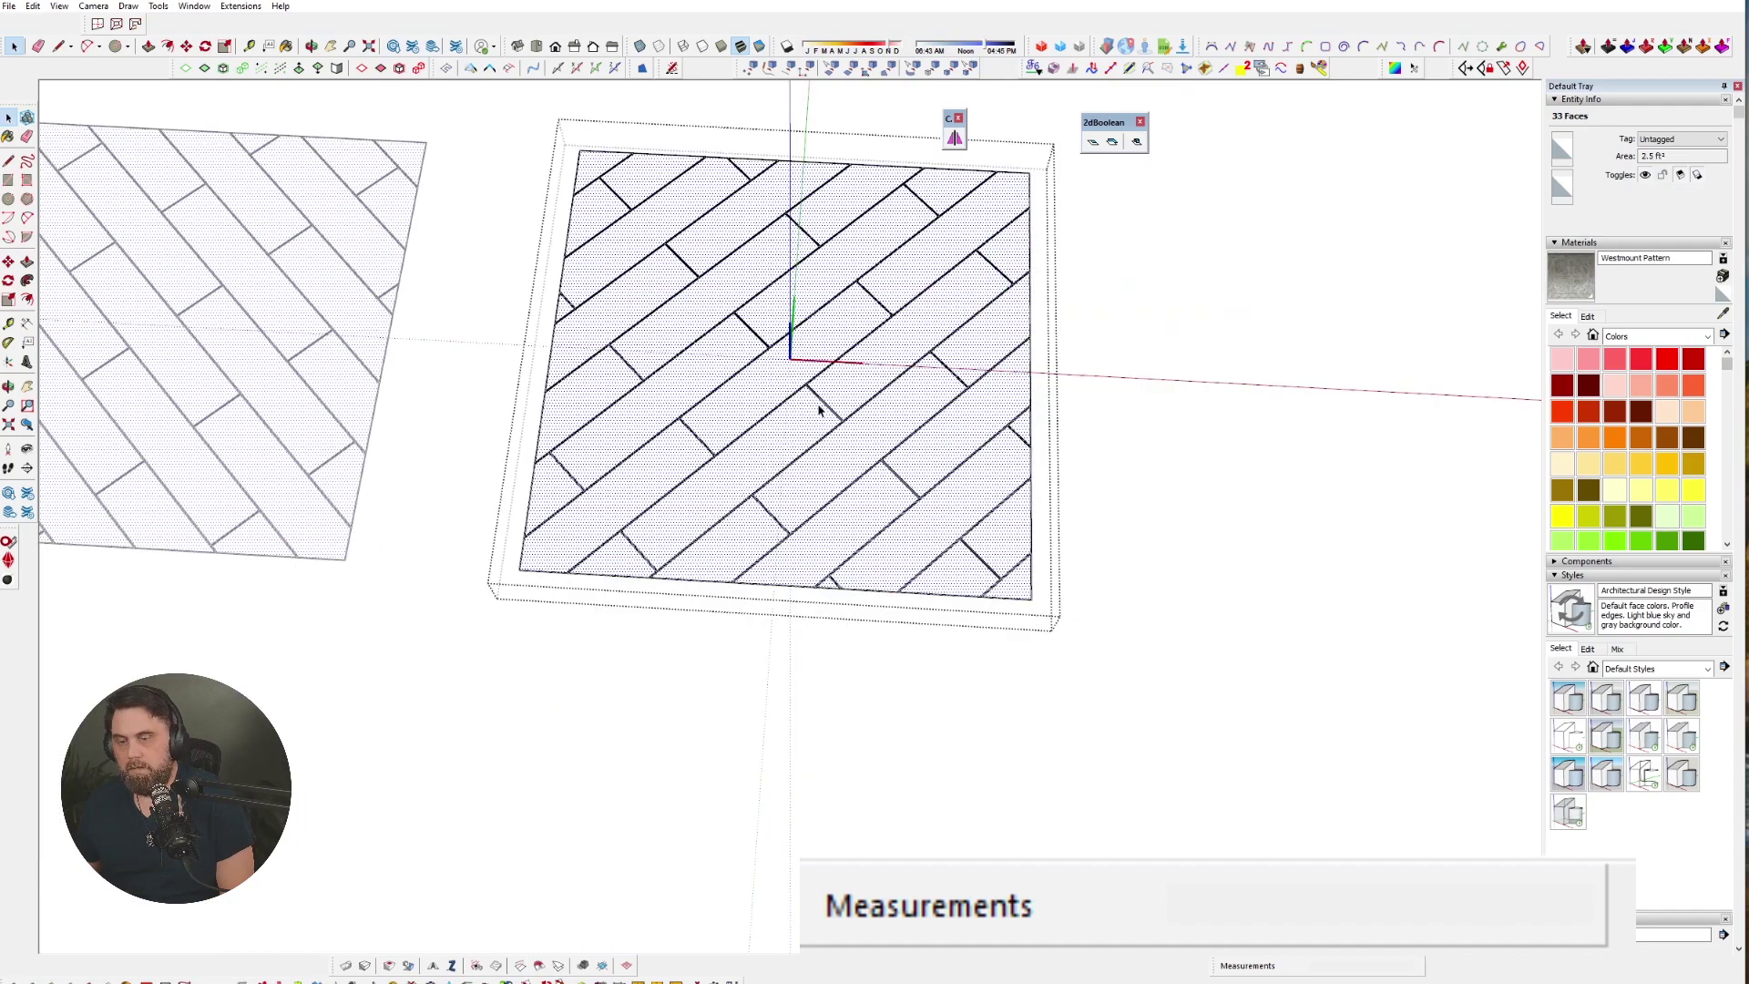
pyautogui.rightClick(805, 423)
pyautogui.click(808, 423)
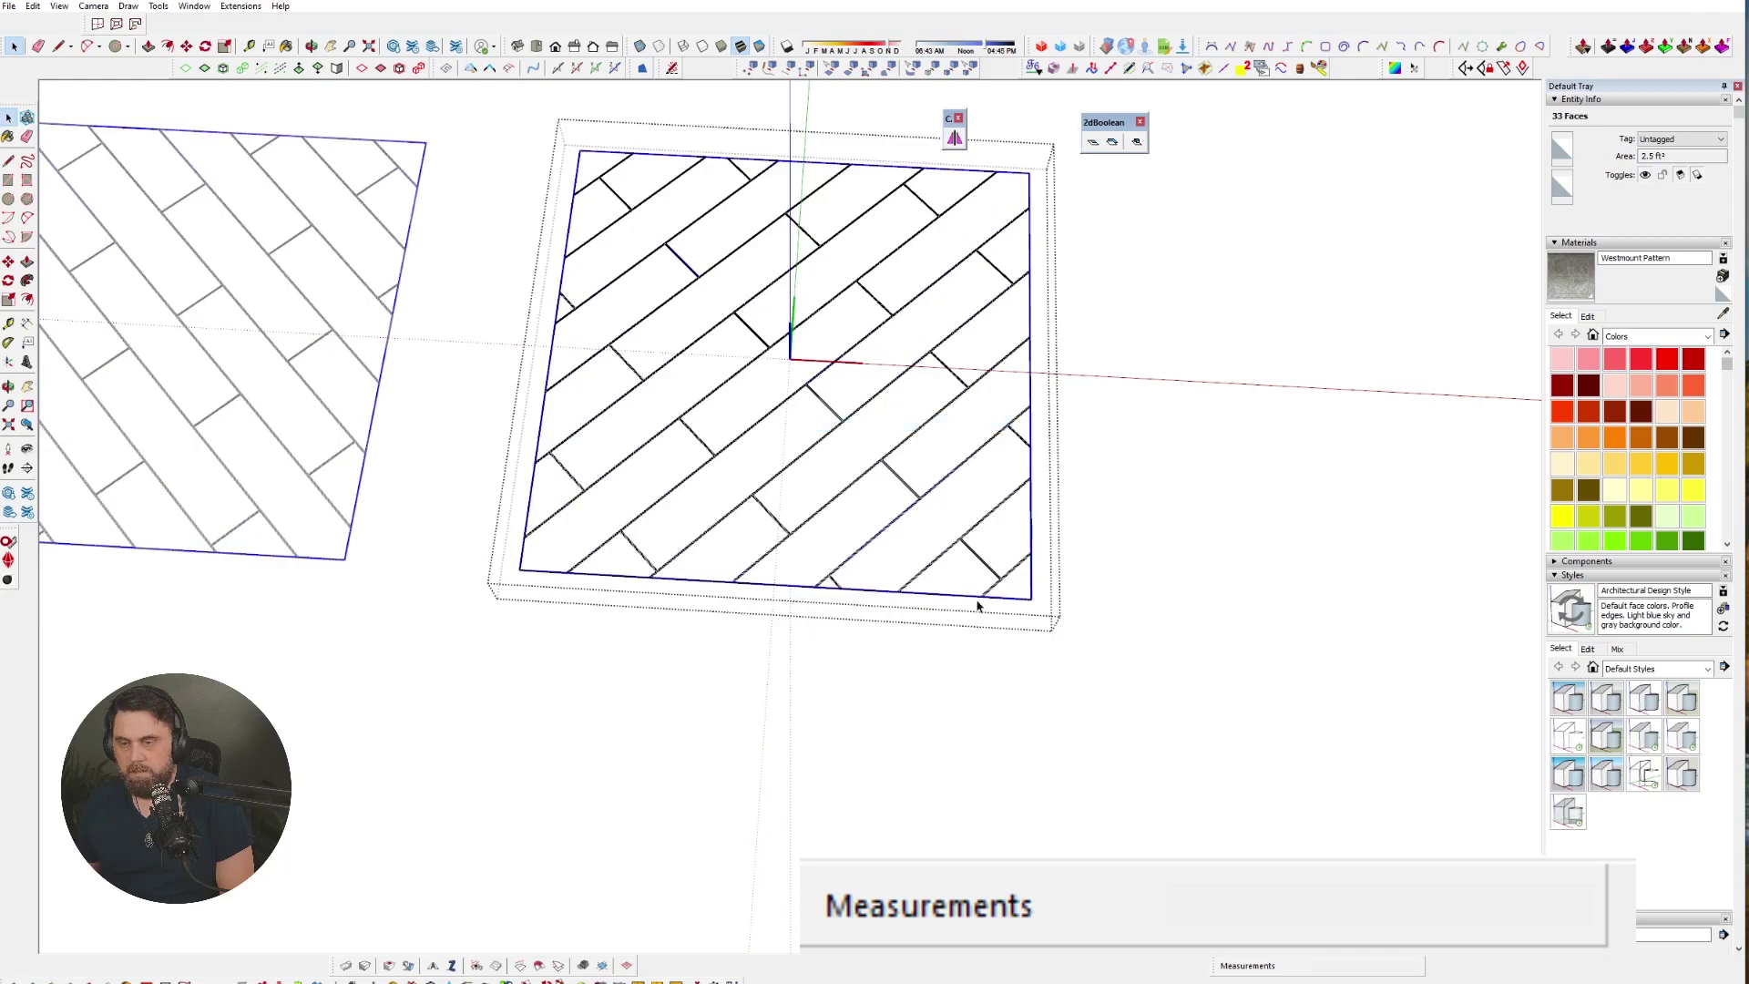
# - Select the leftover connected joint linework outside the new paver group and delete it
pyautogui.scroll(10, 802, 526)
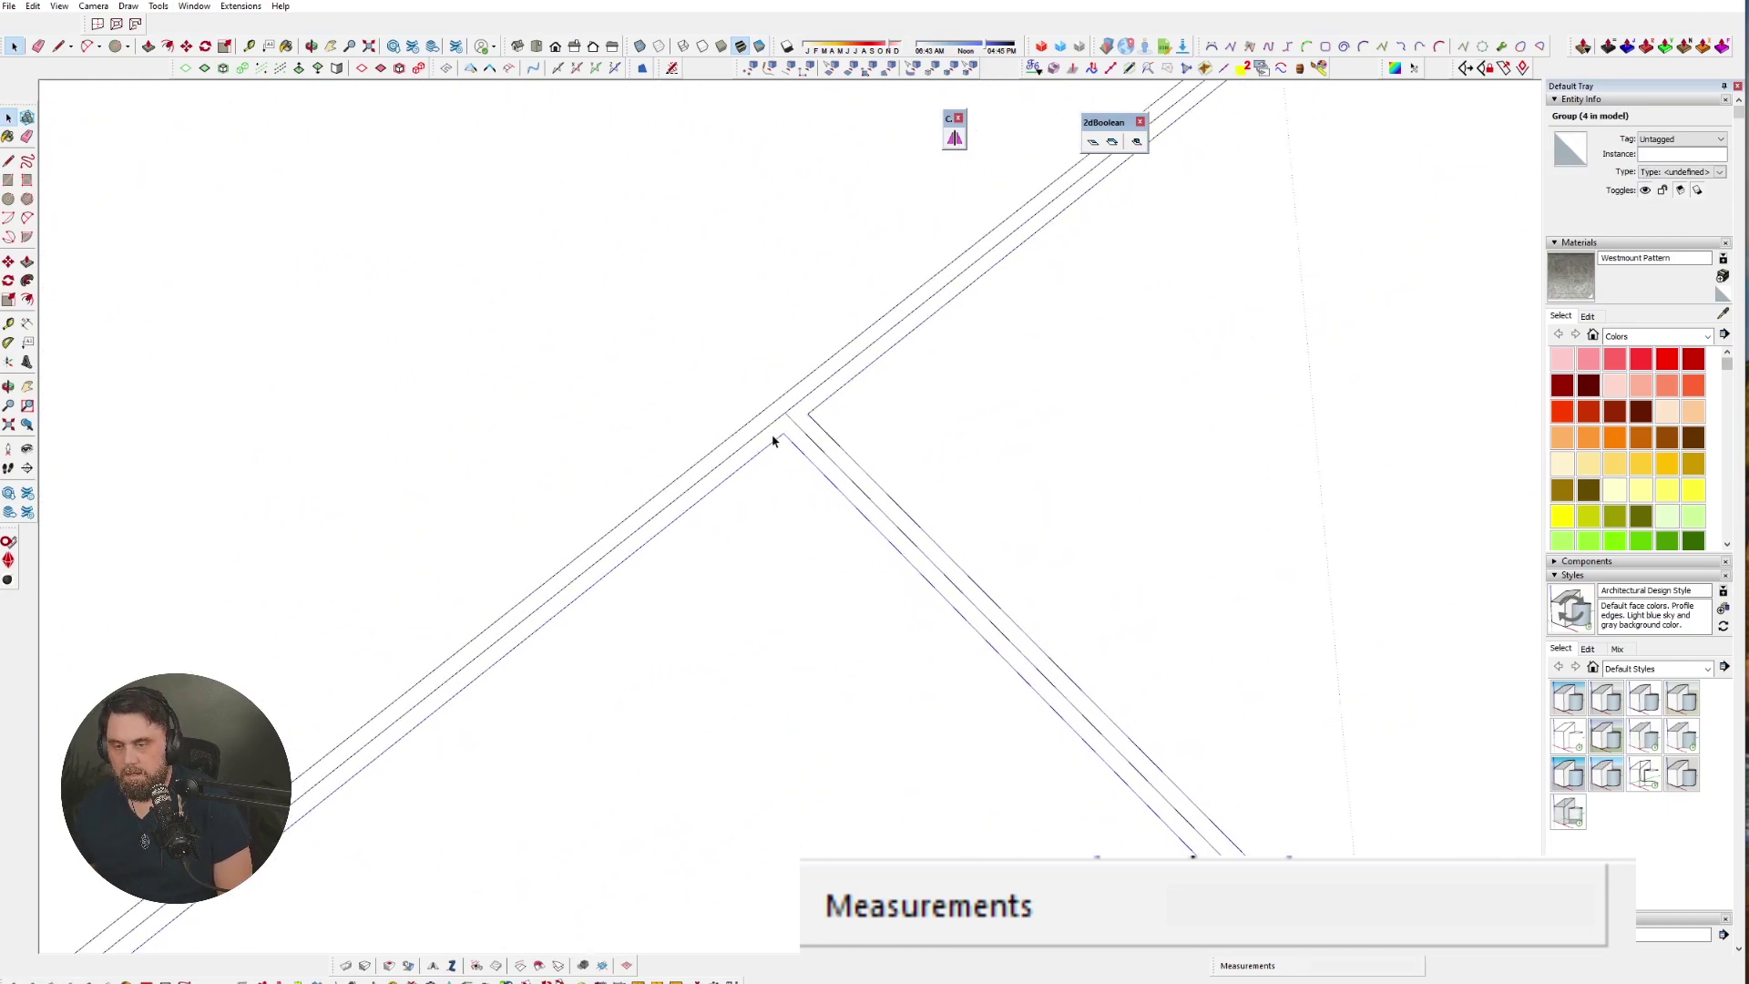
pyautogui.tripleClick(792, 419)
pyautogui.scroll(-8, 793, 419)
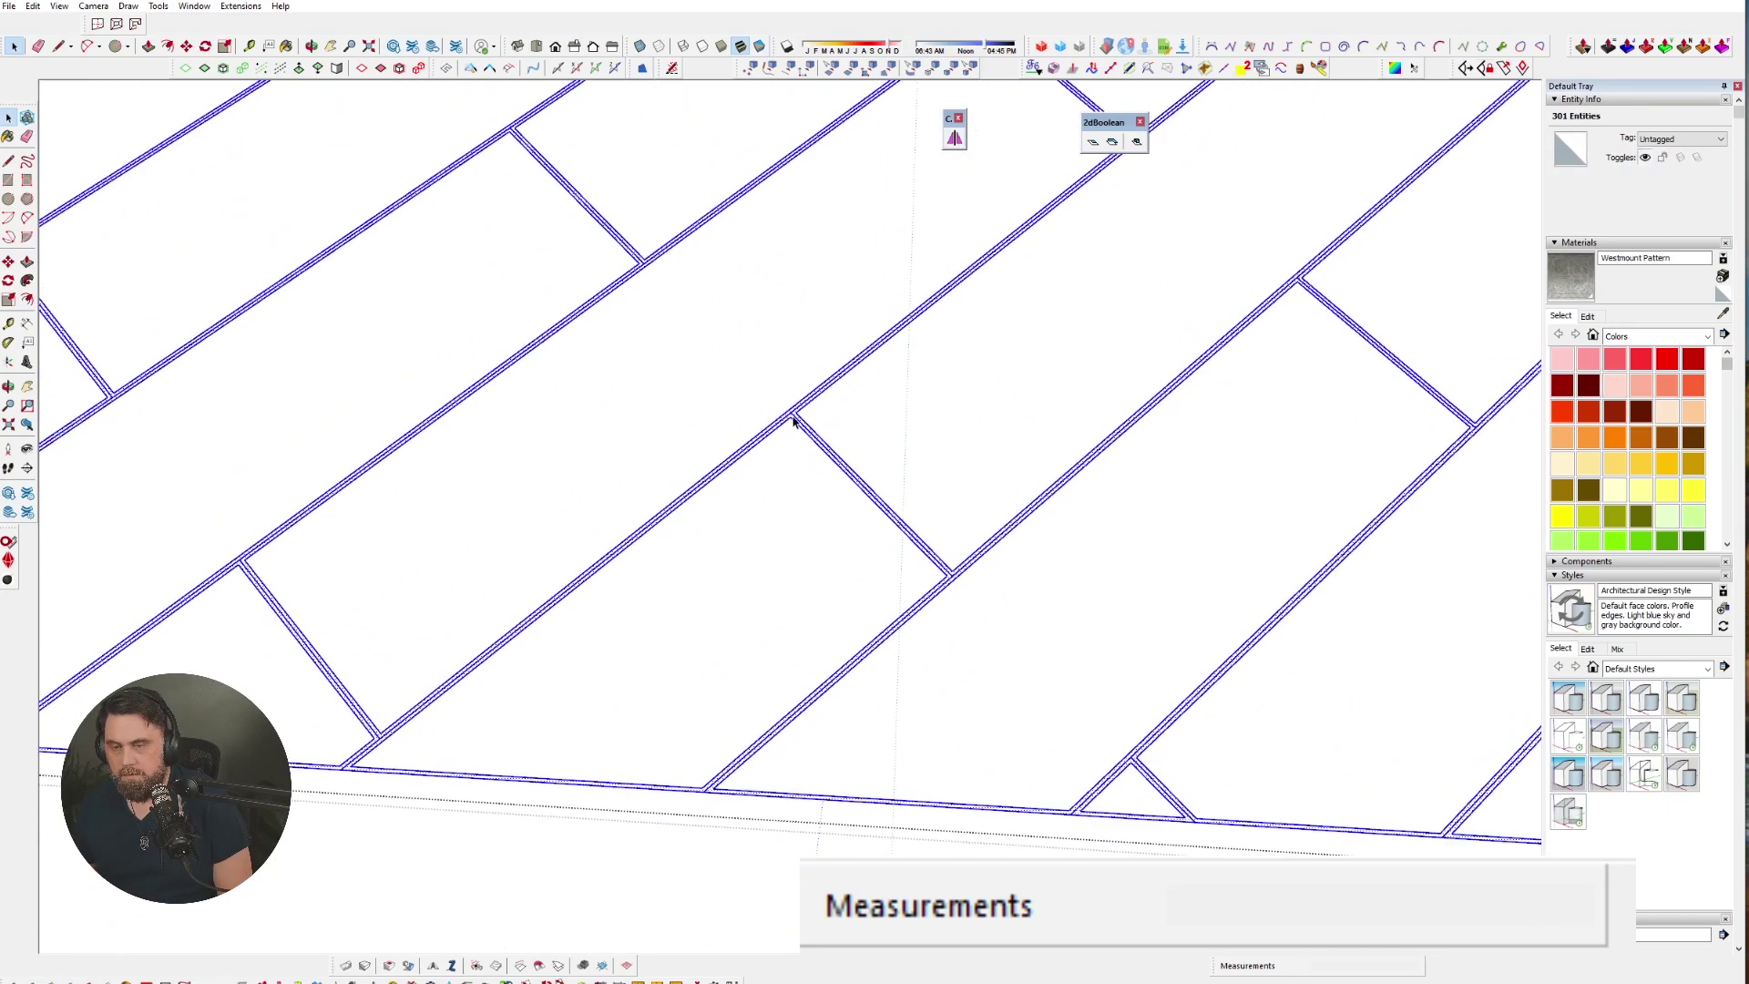
pyautogui.scroll(-2, 793, 419)
pyautogui.moveTo(910, 496); pyautogui.dragTo(921, 370, button='middle')
pyautogui.scroll(6, 824, 457)
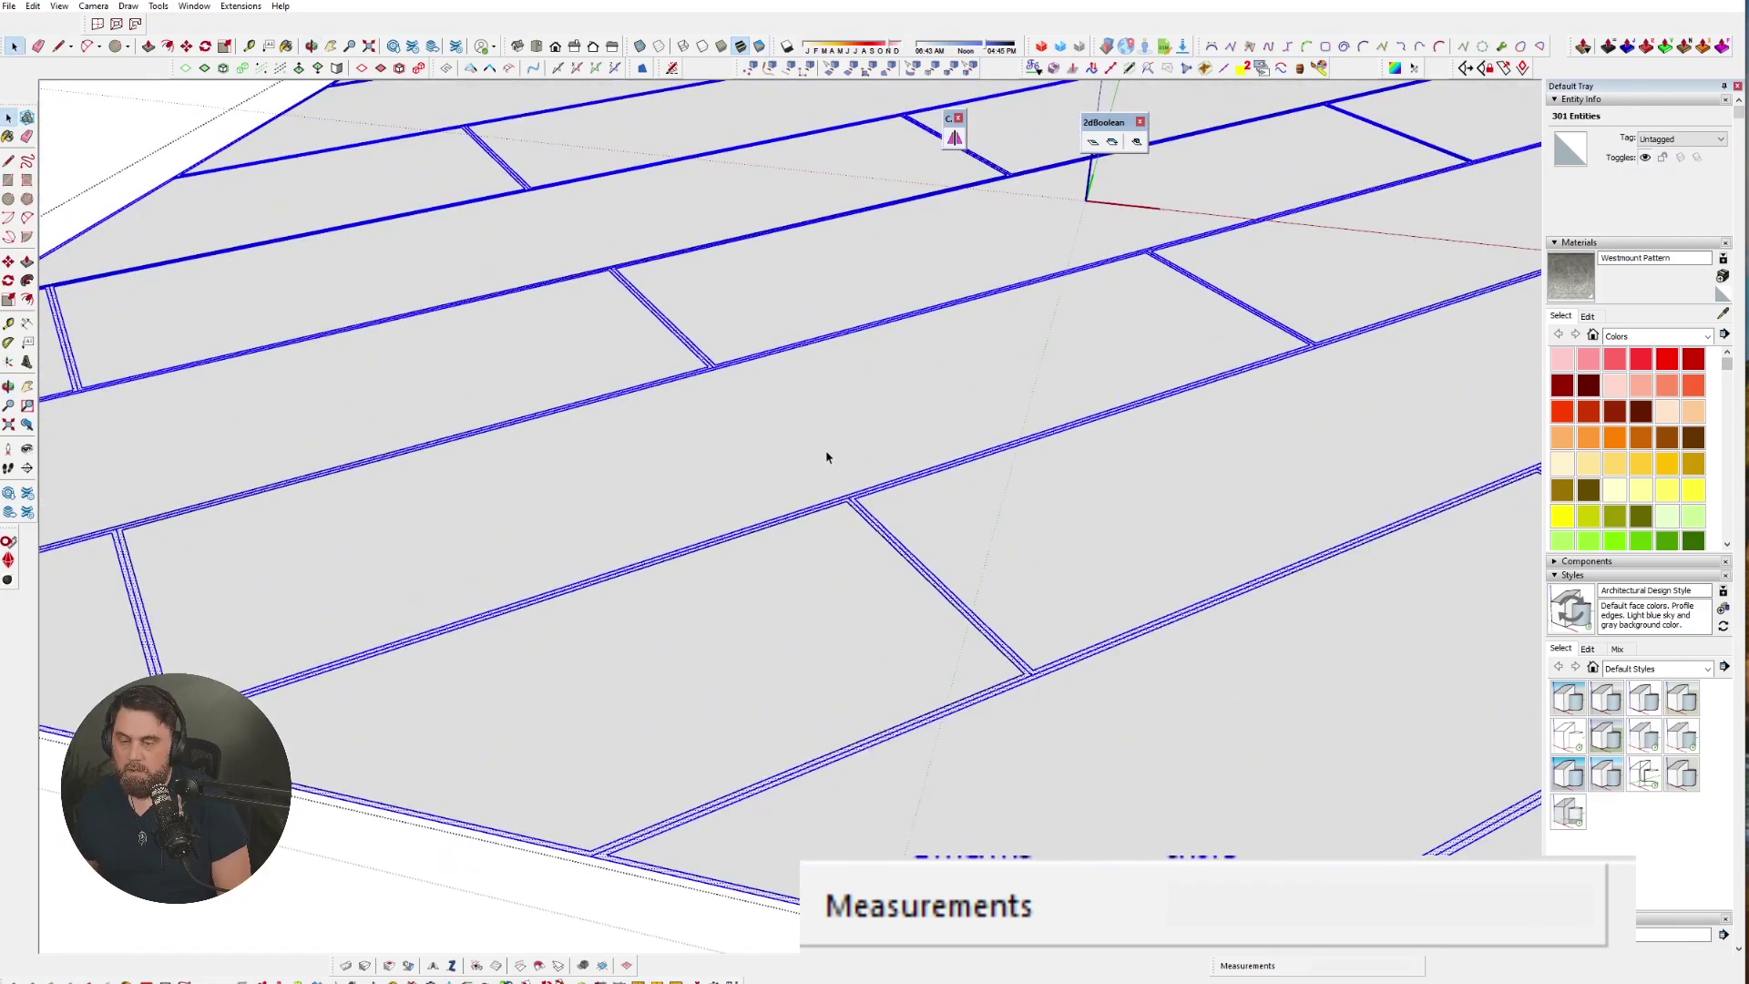
pyautogui.hotkey('ctrl', 't')
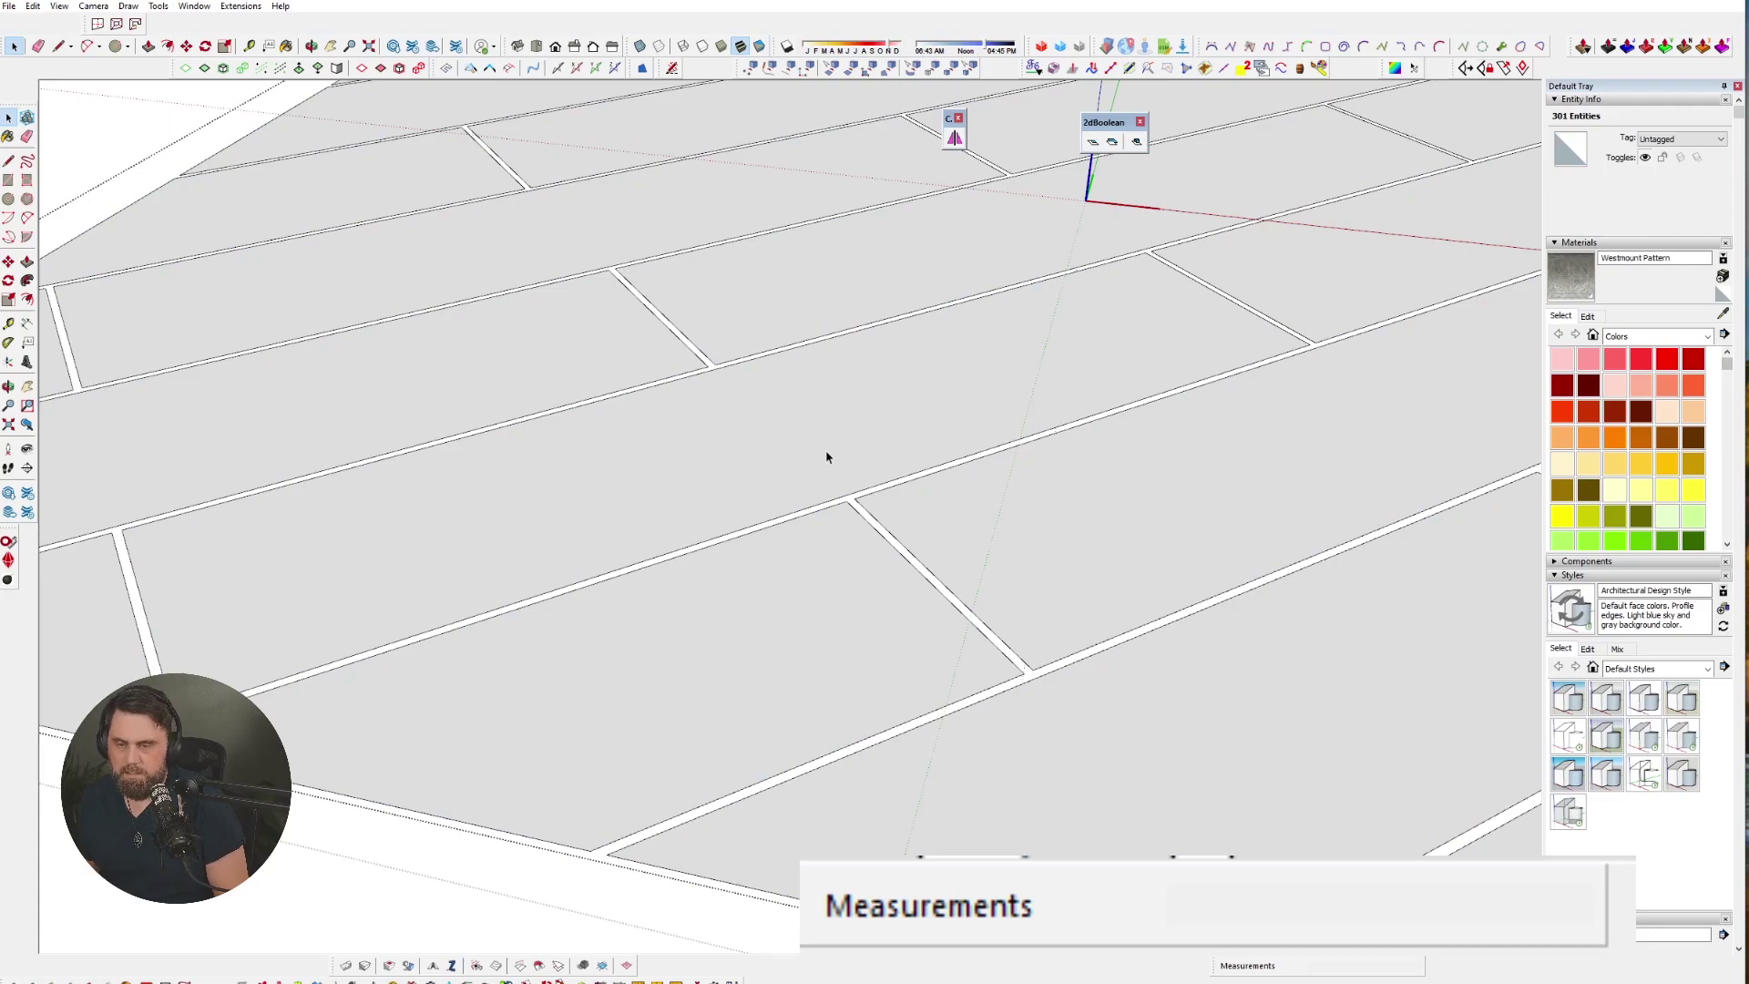
pyautogui.scroll(-8, 727, 418)
pyautogui.scroll(8, 828, 408)
pyautogui.scroll(-10, 675, 632)
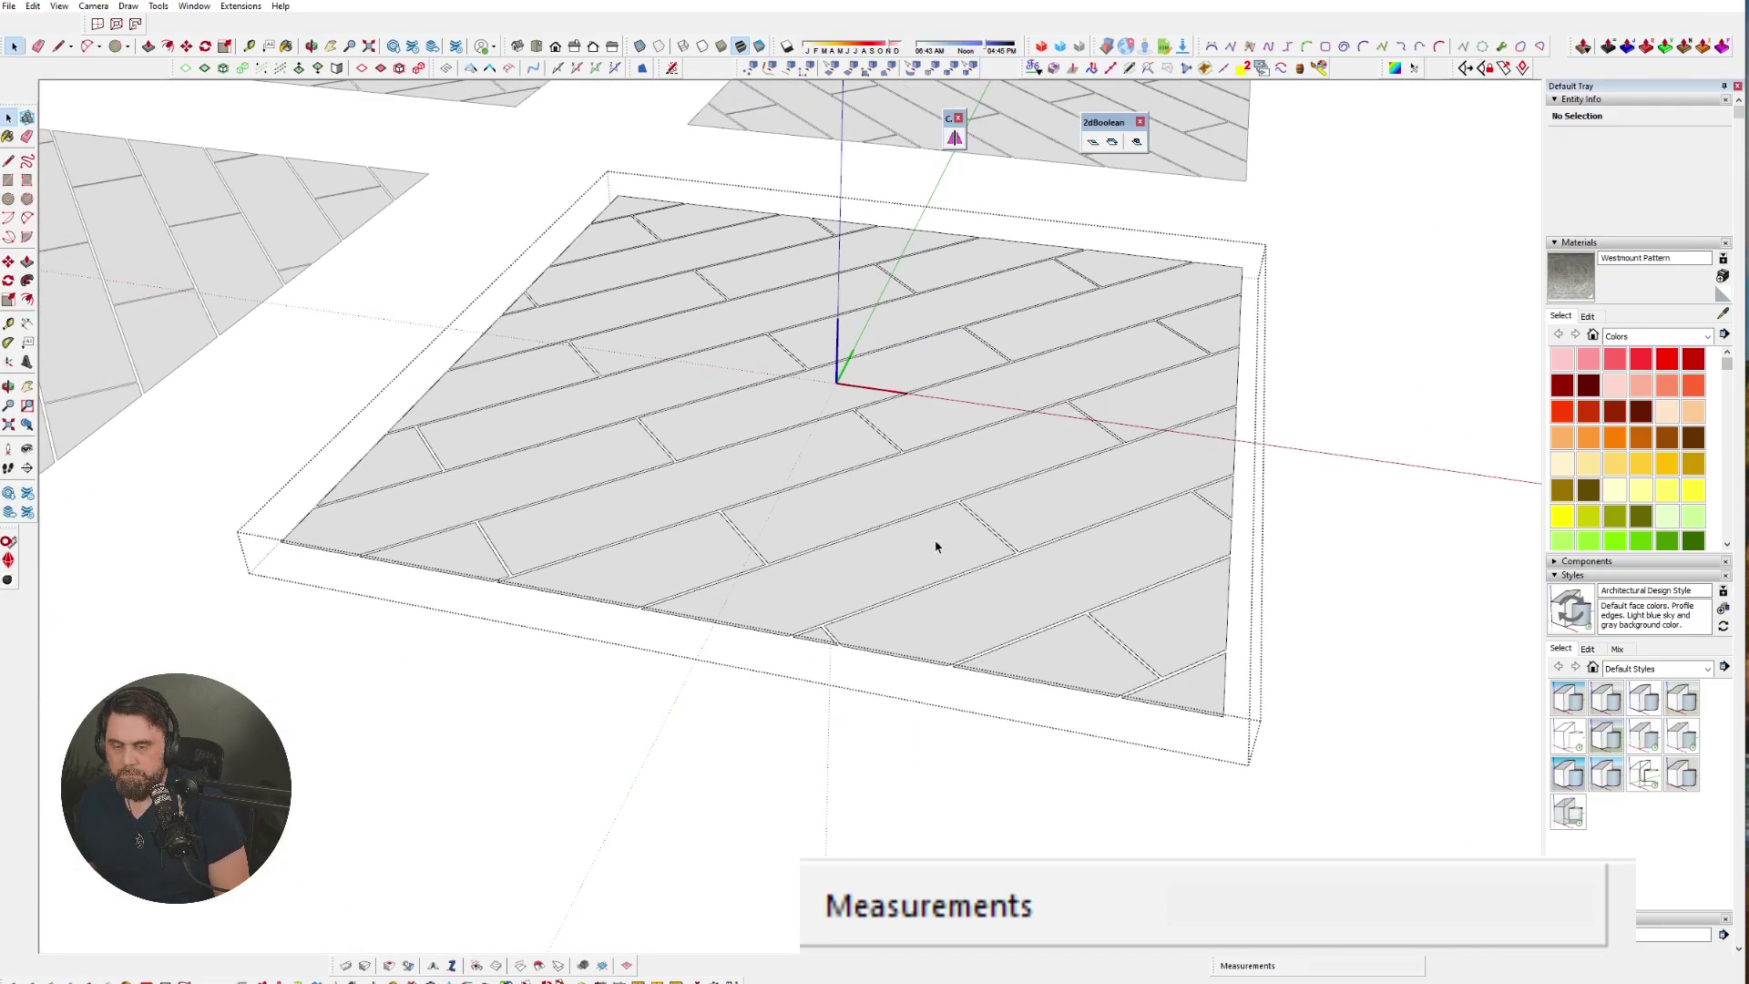
# - Open the group of paver faces for editing and select everything inside it
pyautogui.click(941, 558)
pyautogui.doubleClick(911, 567)
pyautogui.moveTo(944, 594); pyautogui.dragTo(941, 527, button='middle')
pyautogui.hotkey('ctrl', 'a')
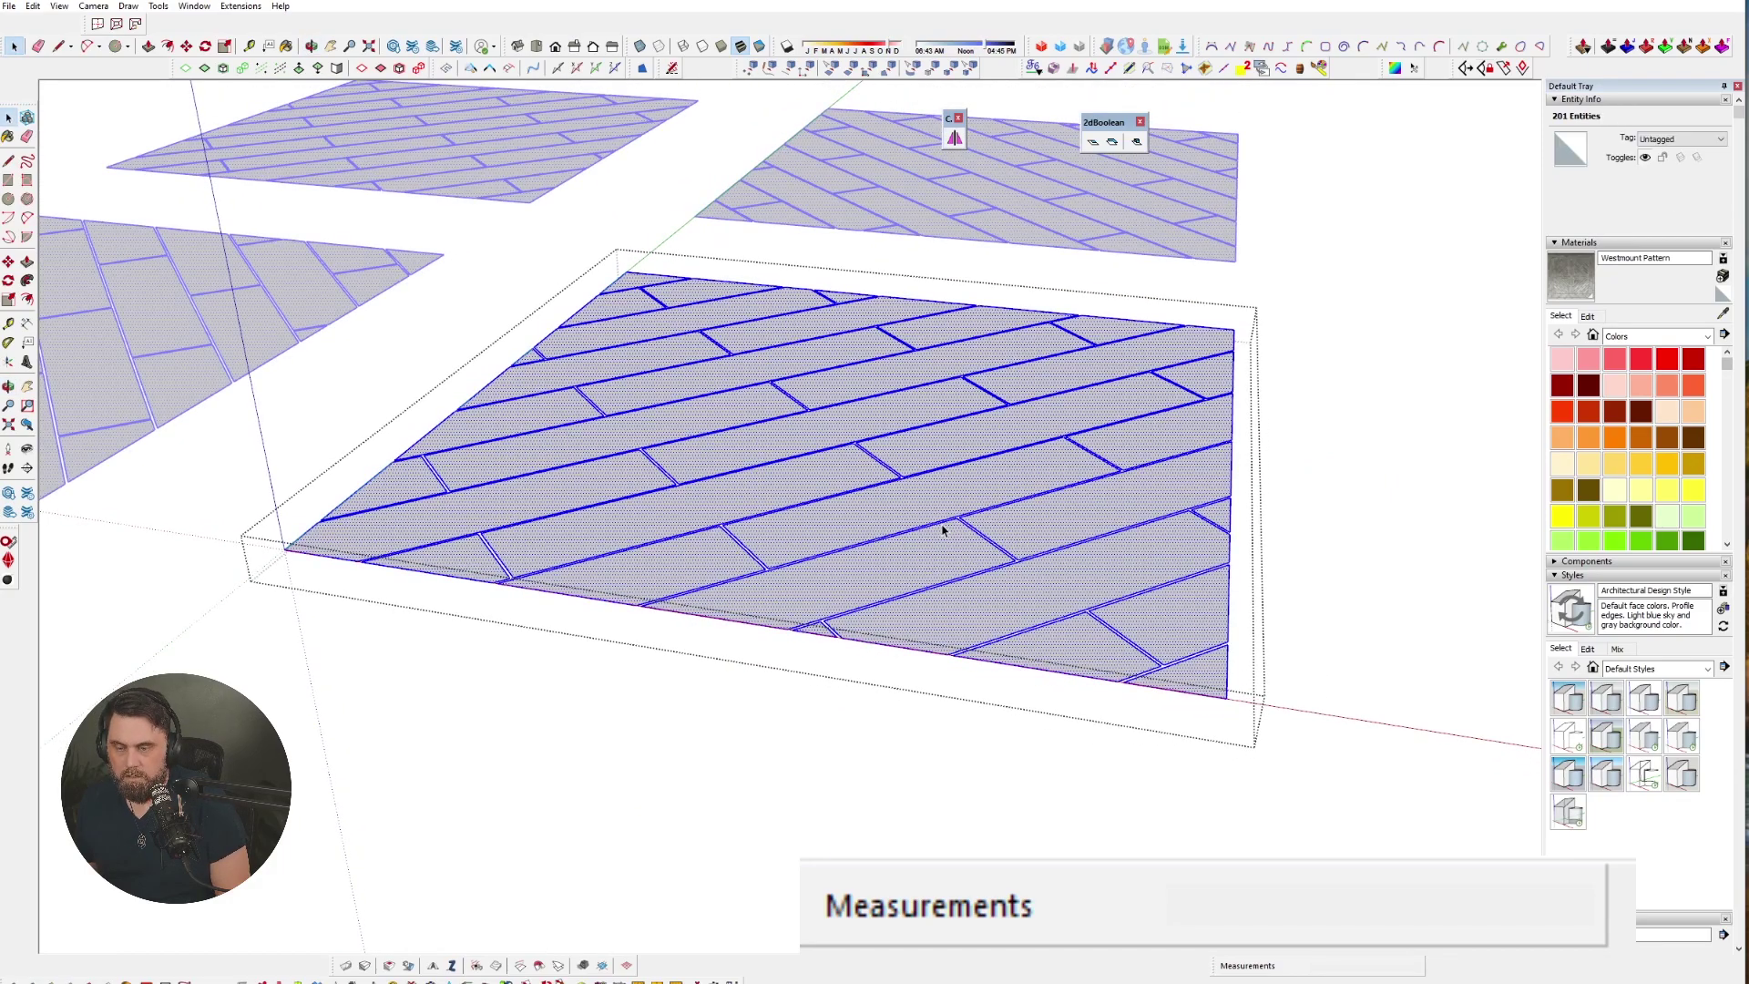
pyautogui.scroll(6, 943, 528)
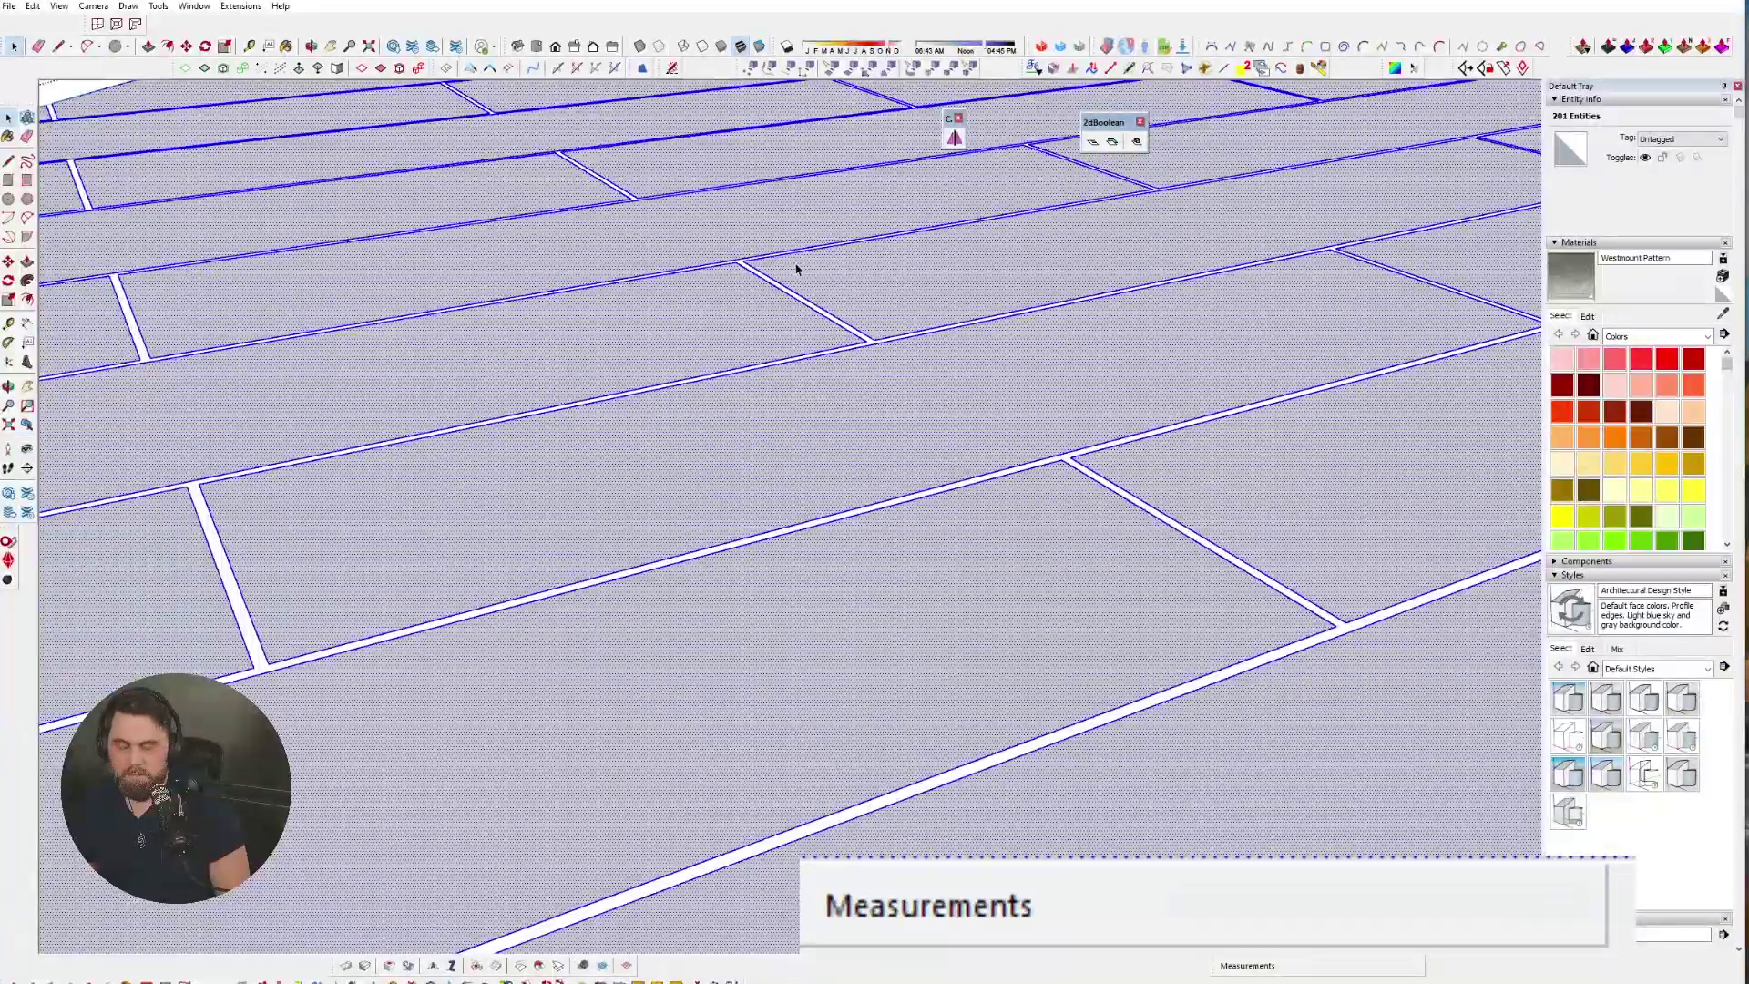
pyautogui.scroll(-5, 809, 324)
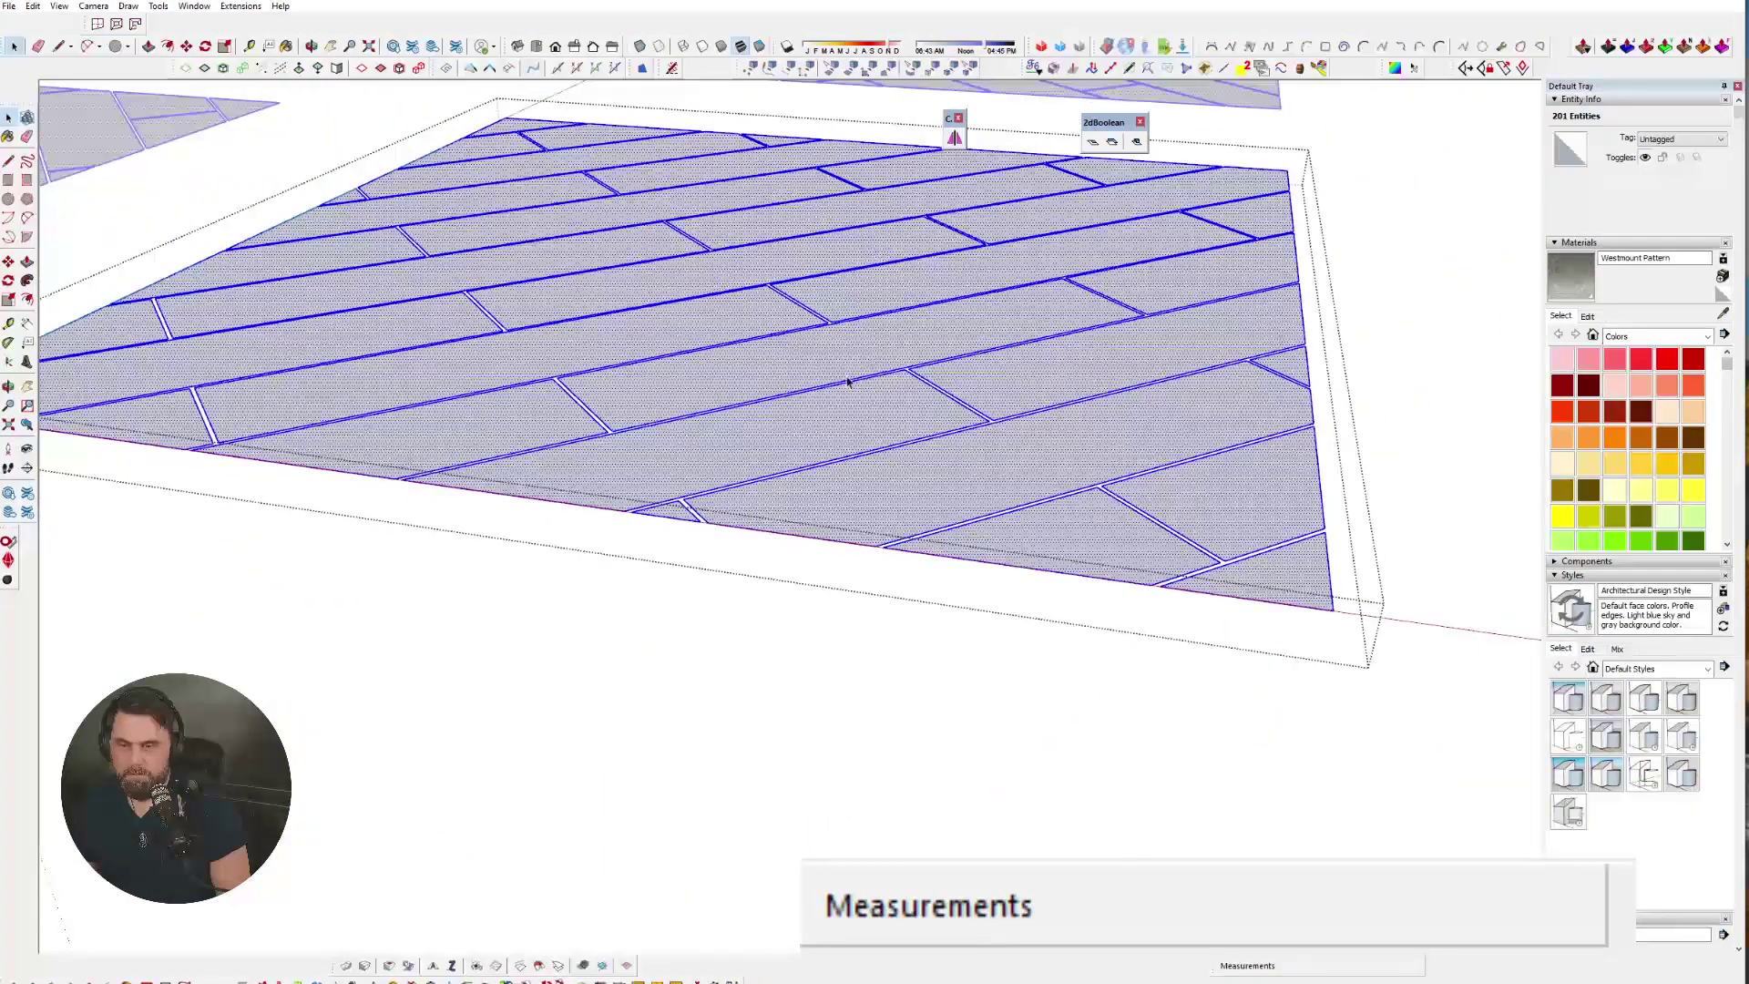
pyautogui.moveTo(1225, 583); pyautogui.dragTo(1257, 664, button='middle')
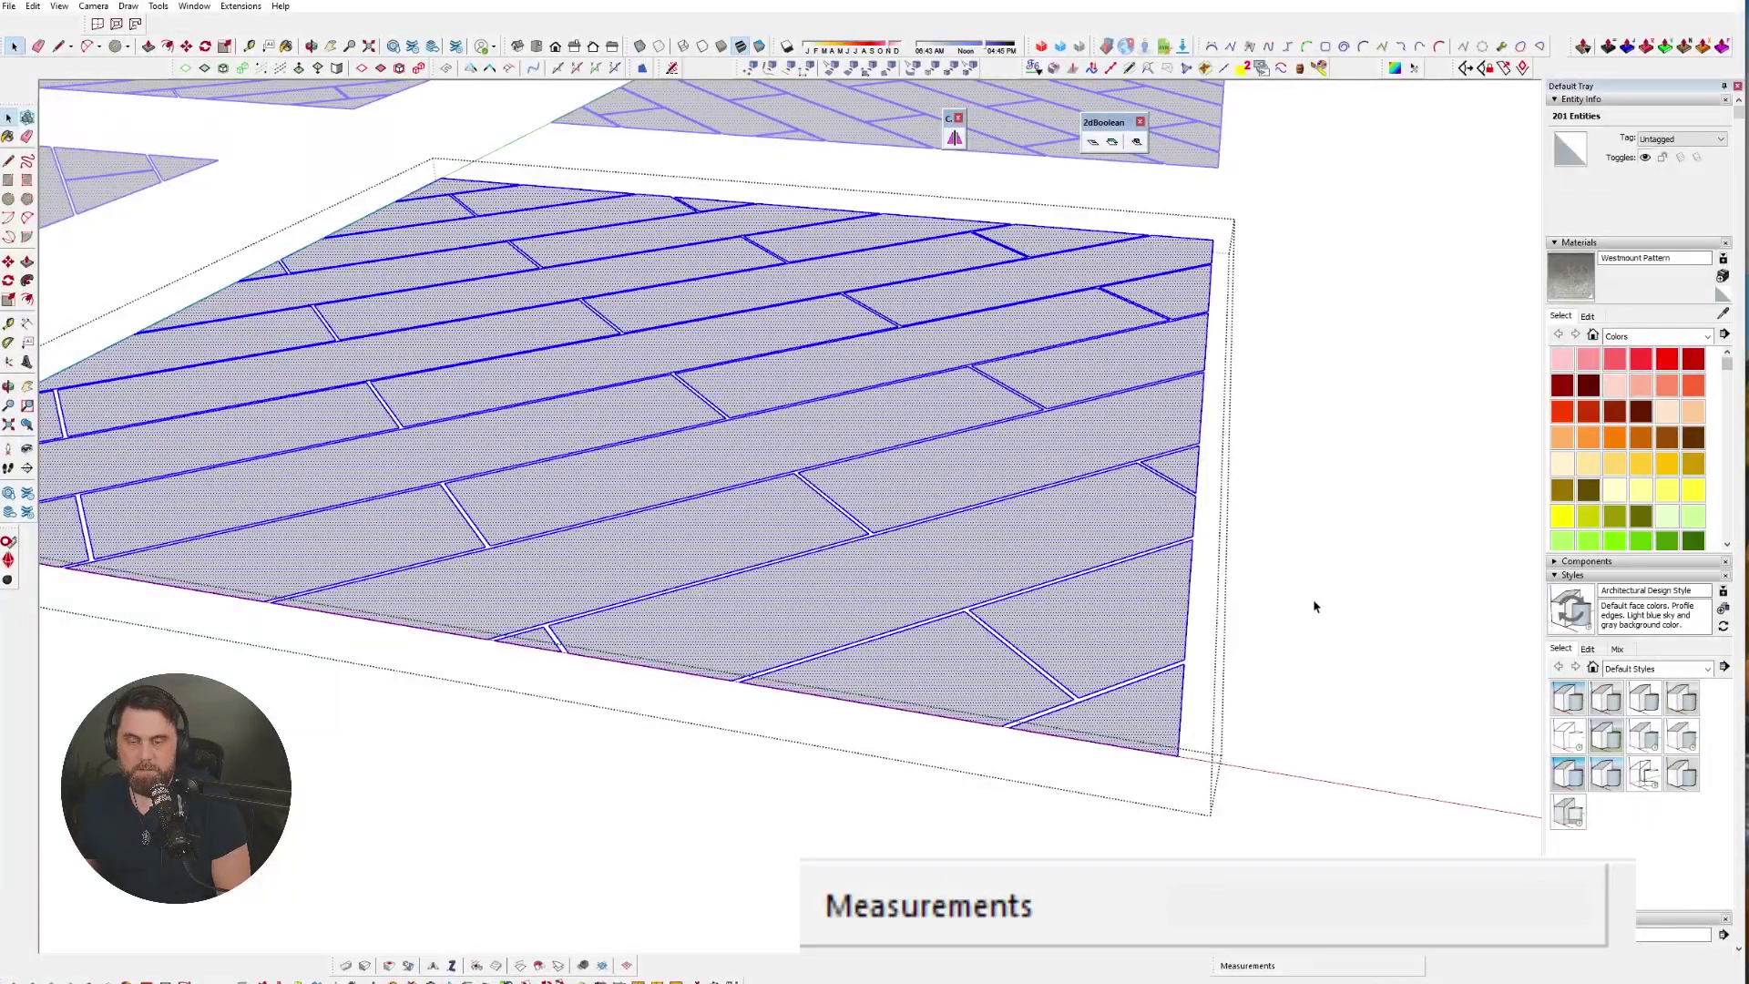
# - Try raising a single paver near the panel's front corner by 1/2" with Push/Pull
pyautogui.click(1152, 615)
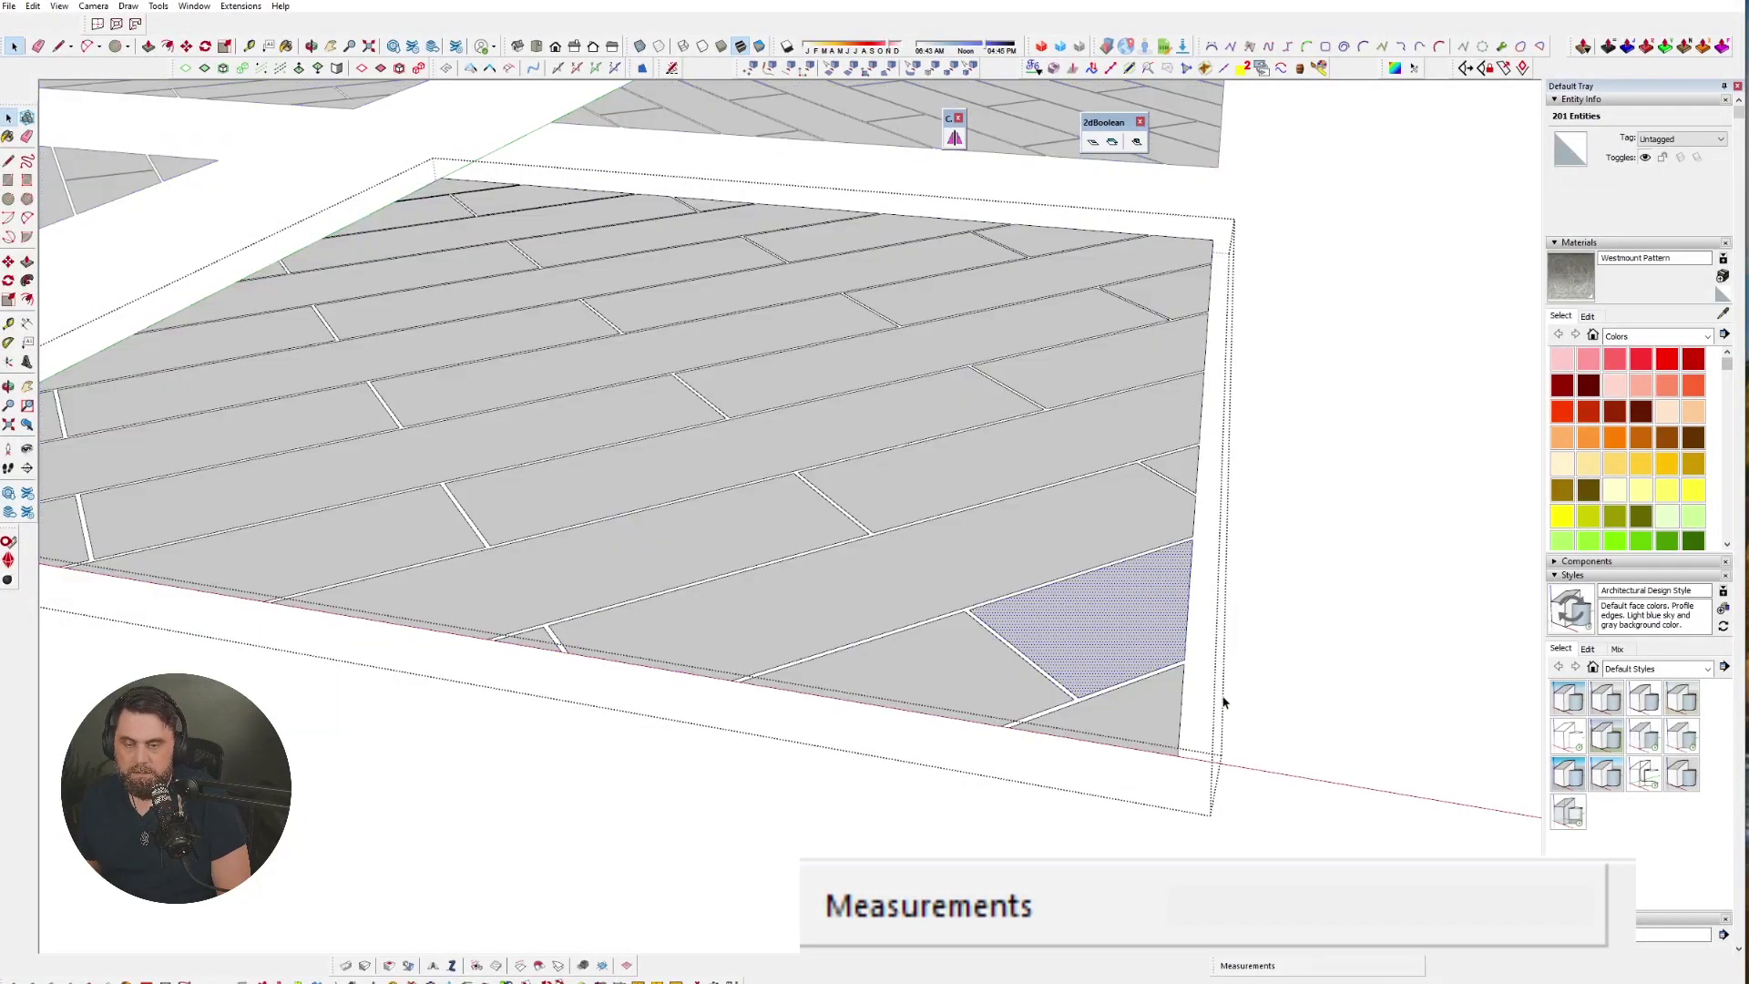
pyautogui.press('p')
pyautogui.click(1130, 647)
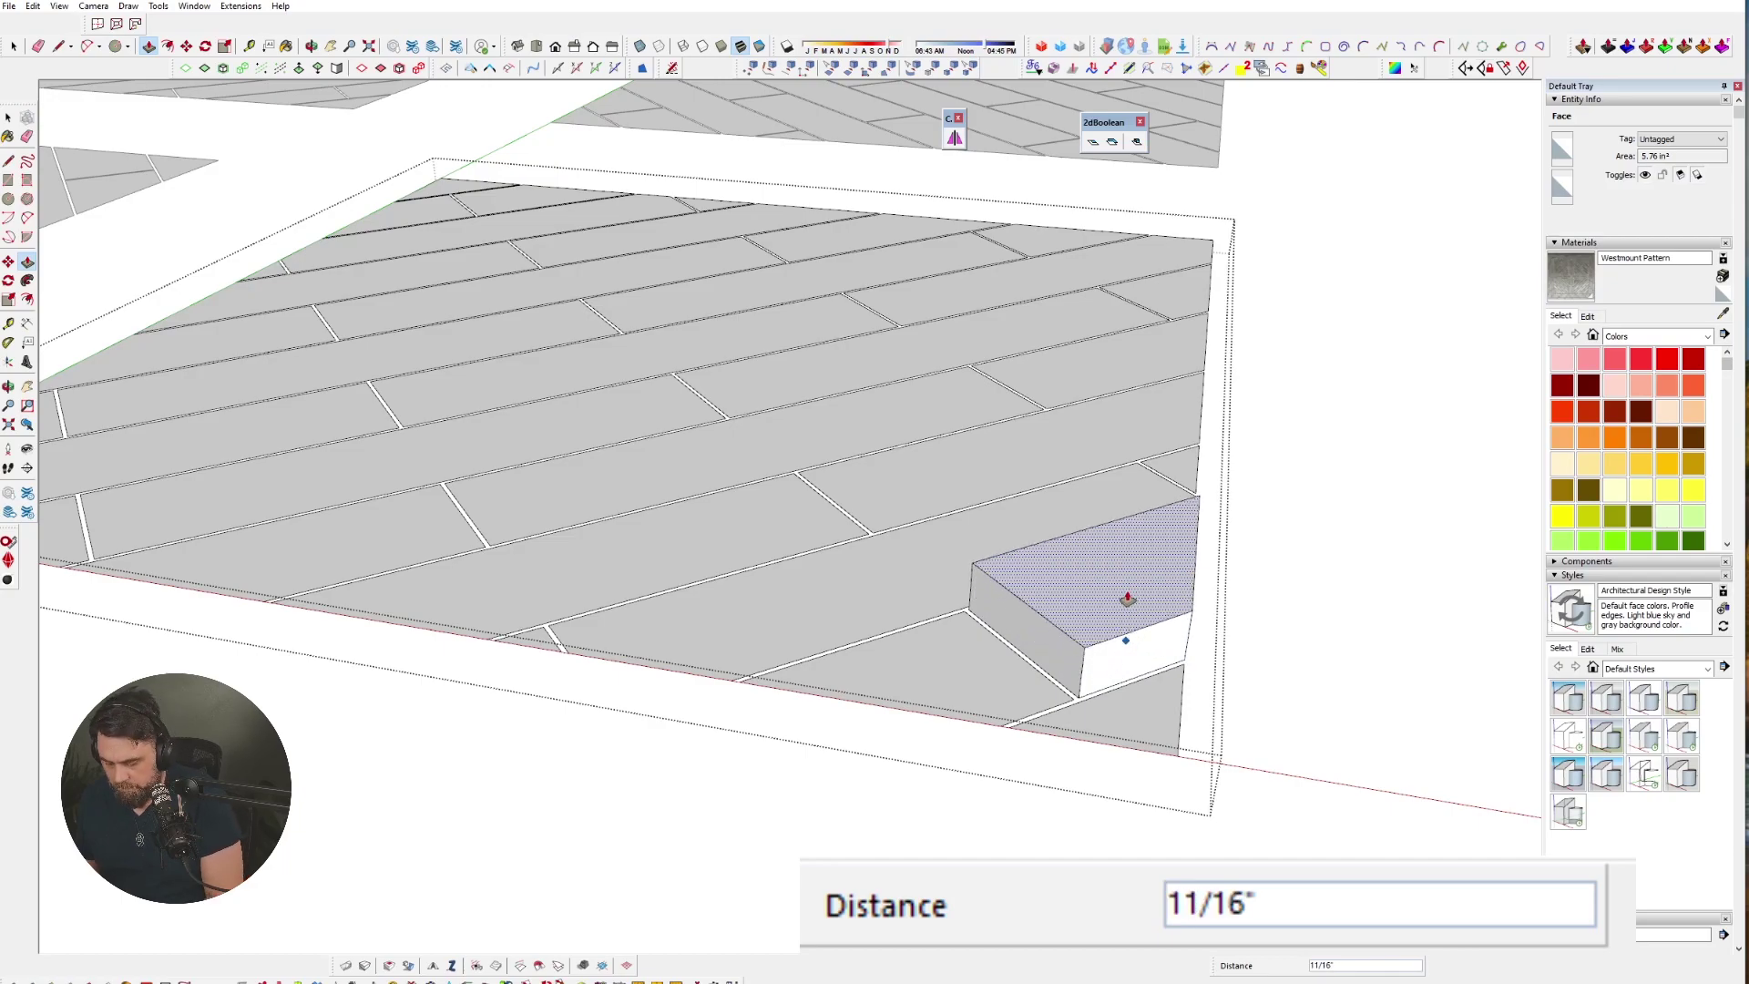
pyautogui.write('1/2')
pyautogui.press('Return')
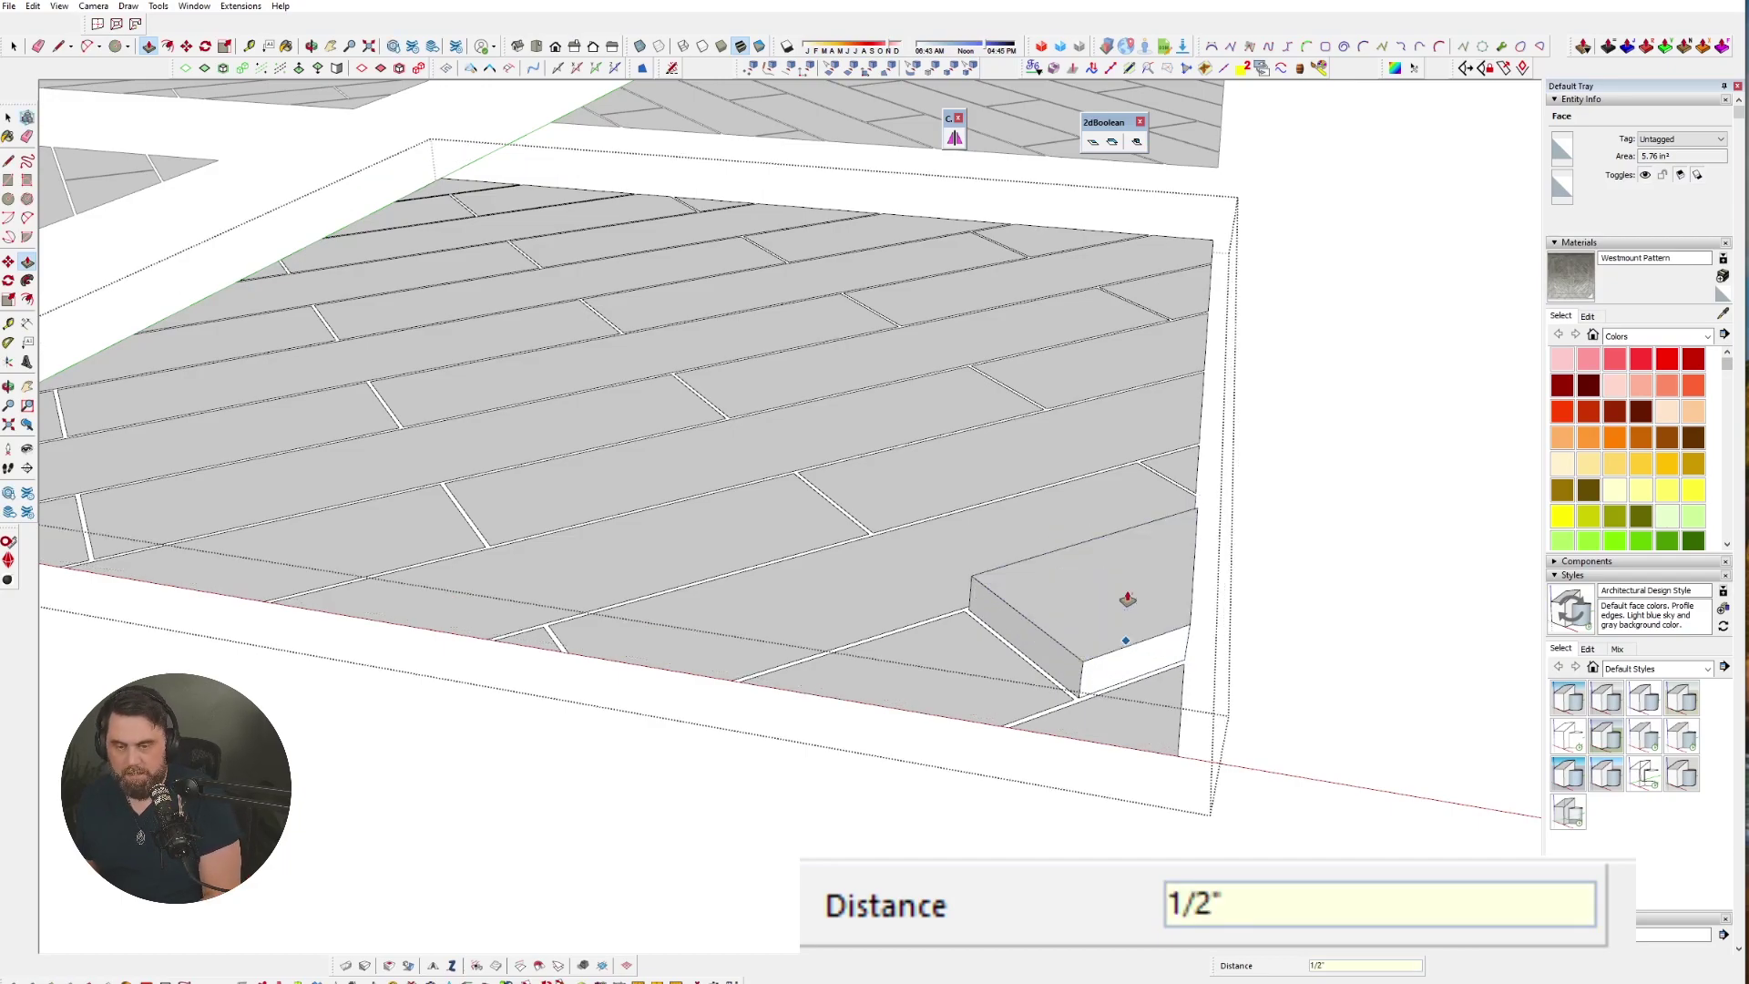
# - Try repeating the same Push/Pull on the neighbouring pavers one by one, then undo all the individually raised pavers
pyautogui.doubleClick(1150, 717)
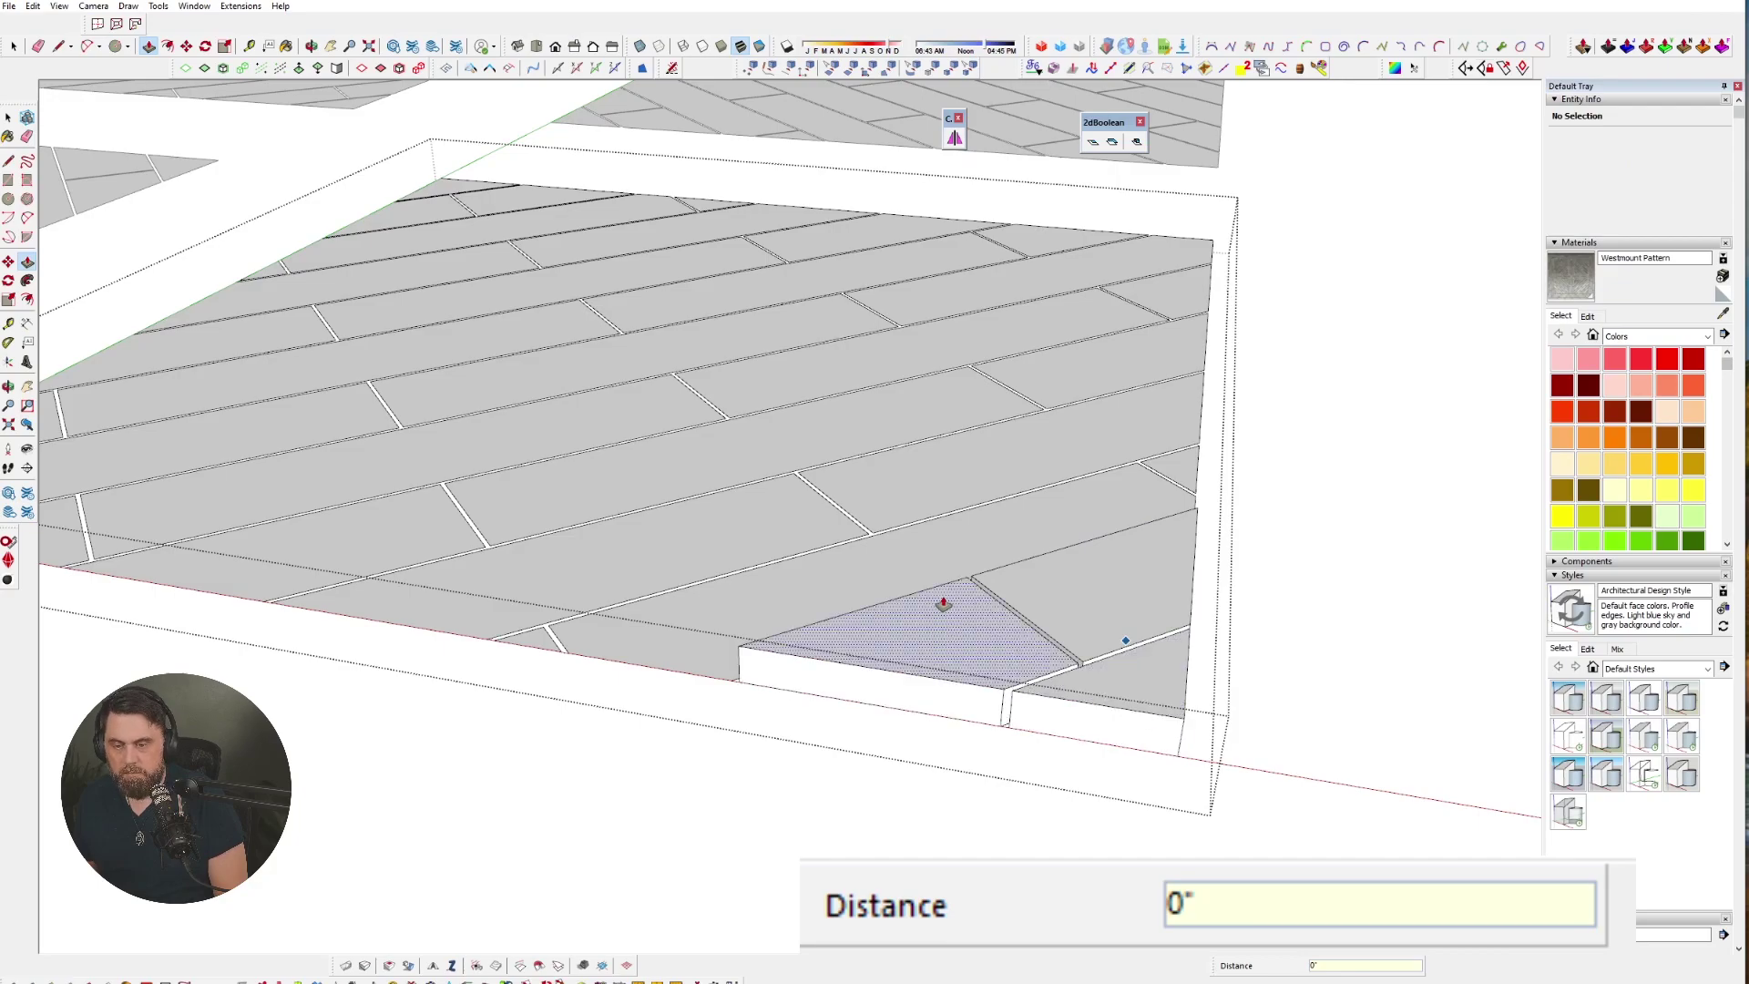
pyautogui.doubleClick(944, 614)
pyautogui.doubleClick(695, 543)
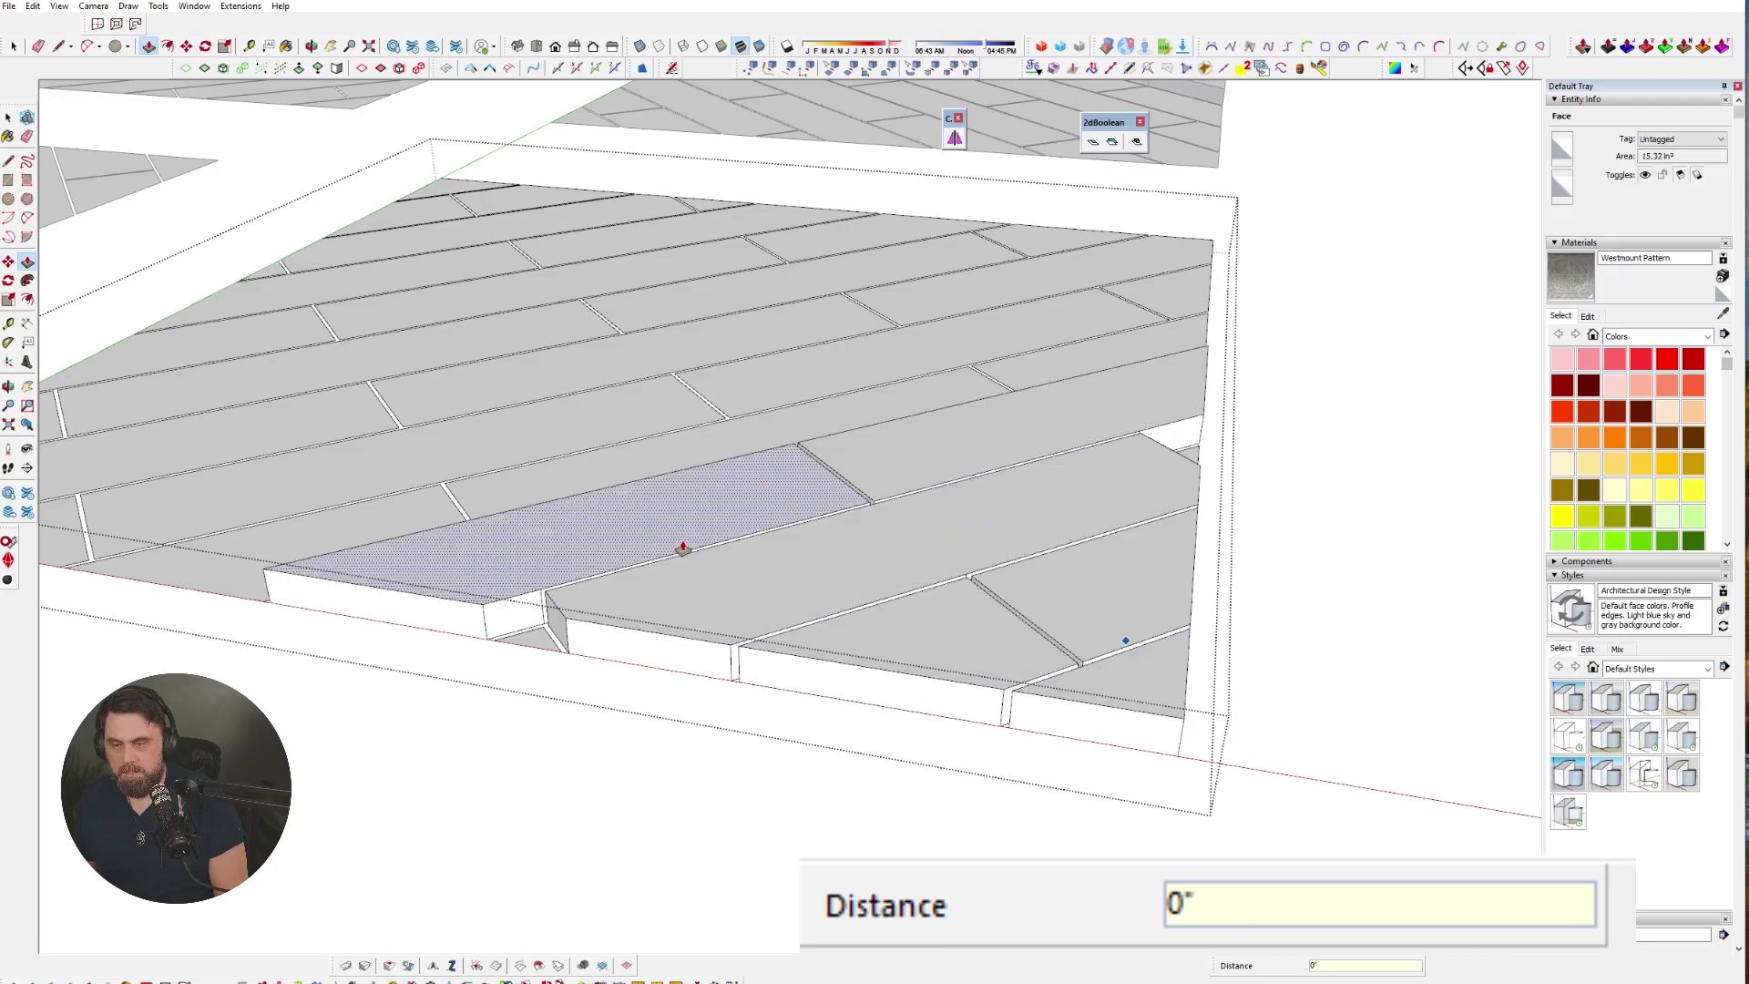
pyautogui.doubleClick(1085, 742)
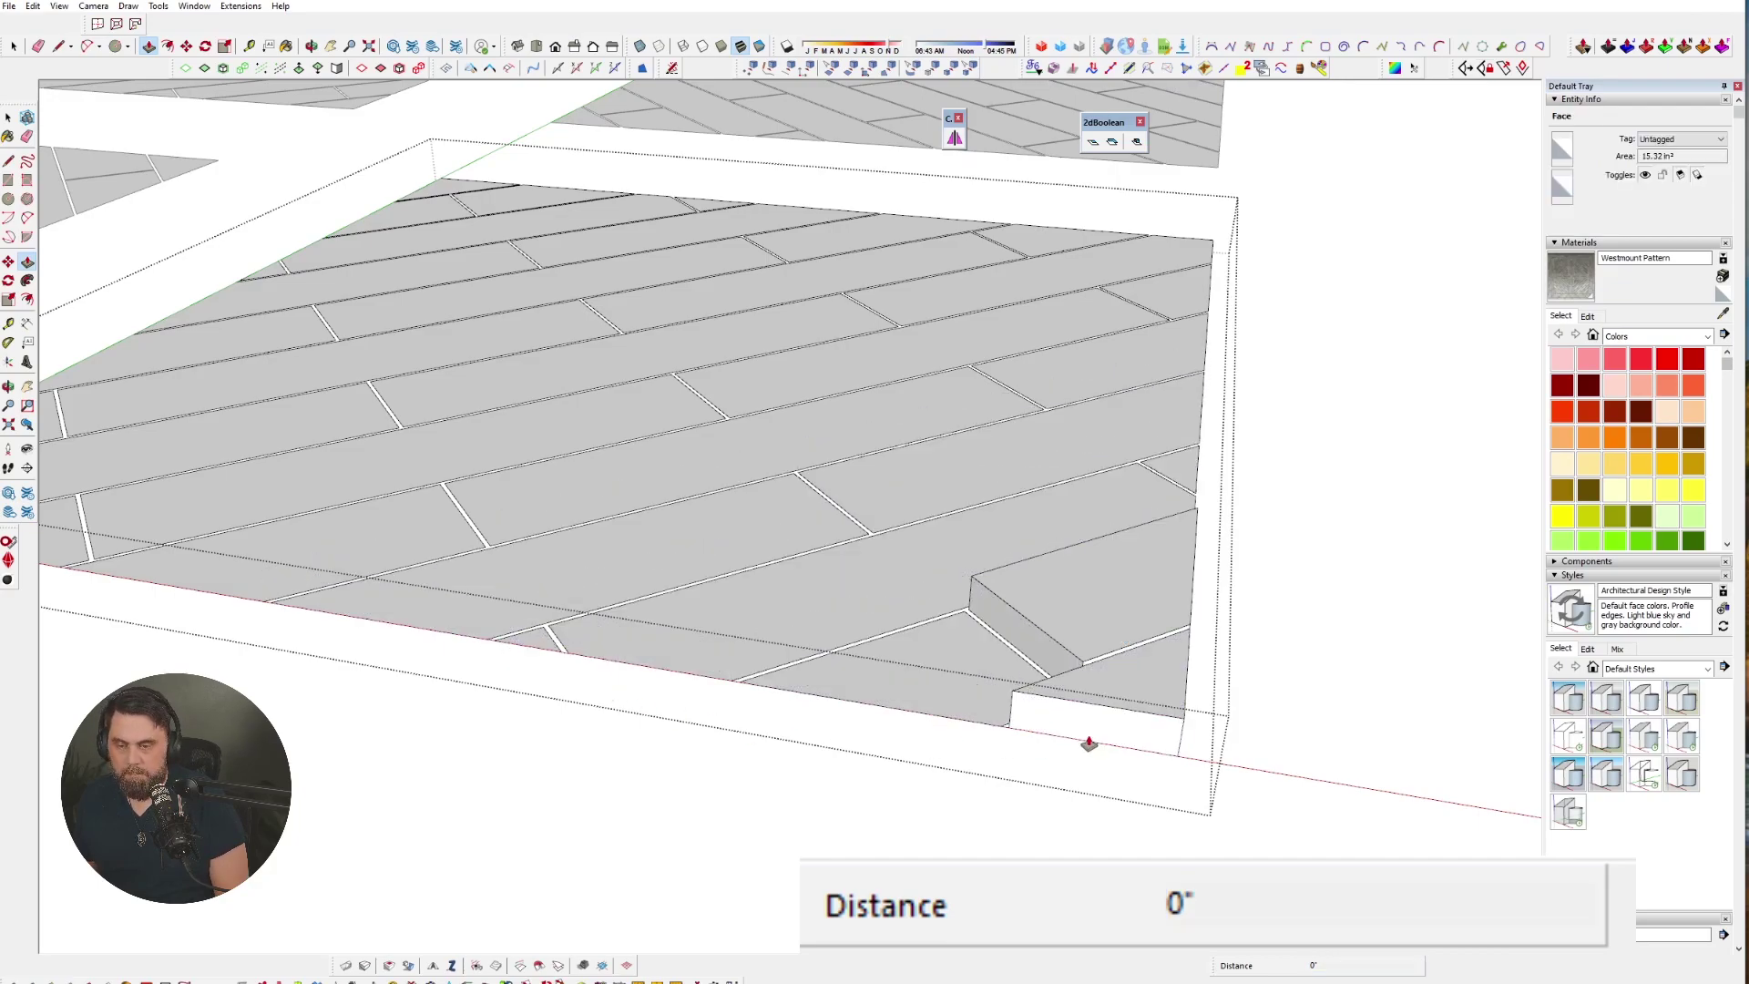
pyautogui.scroll(-2, 1120, 706)
pyautogui.scroll(-2, 1127, 702)
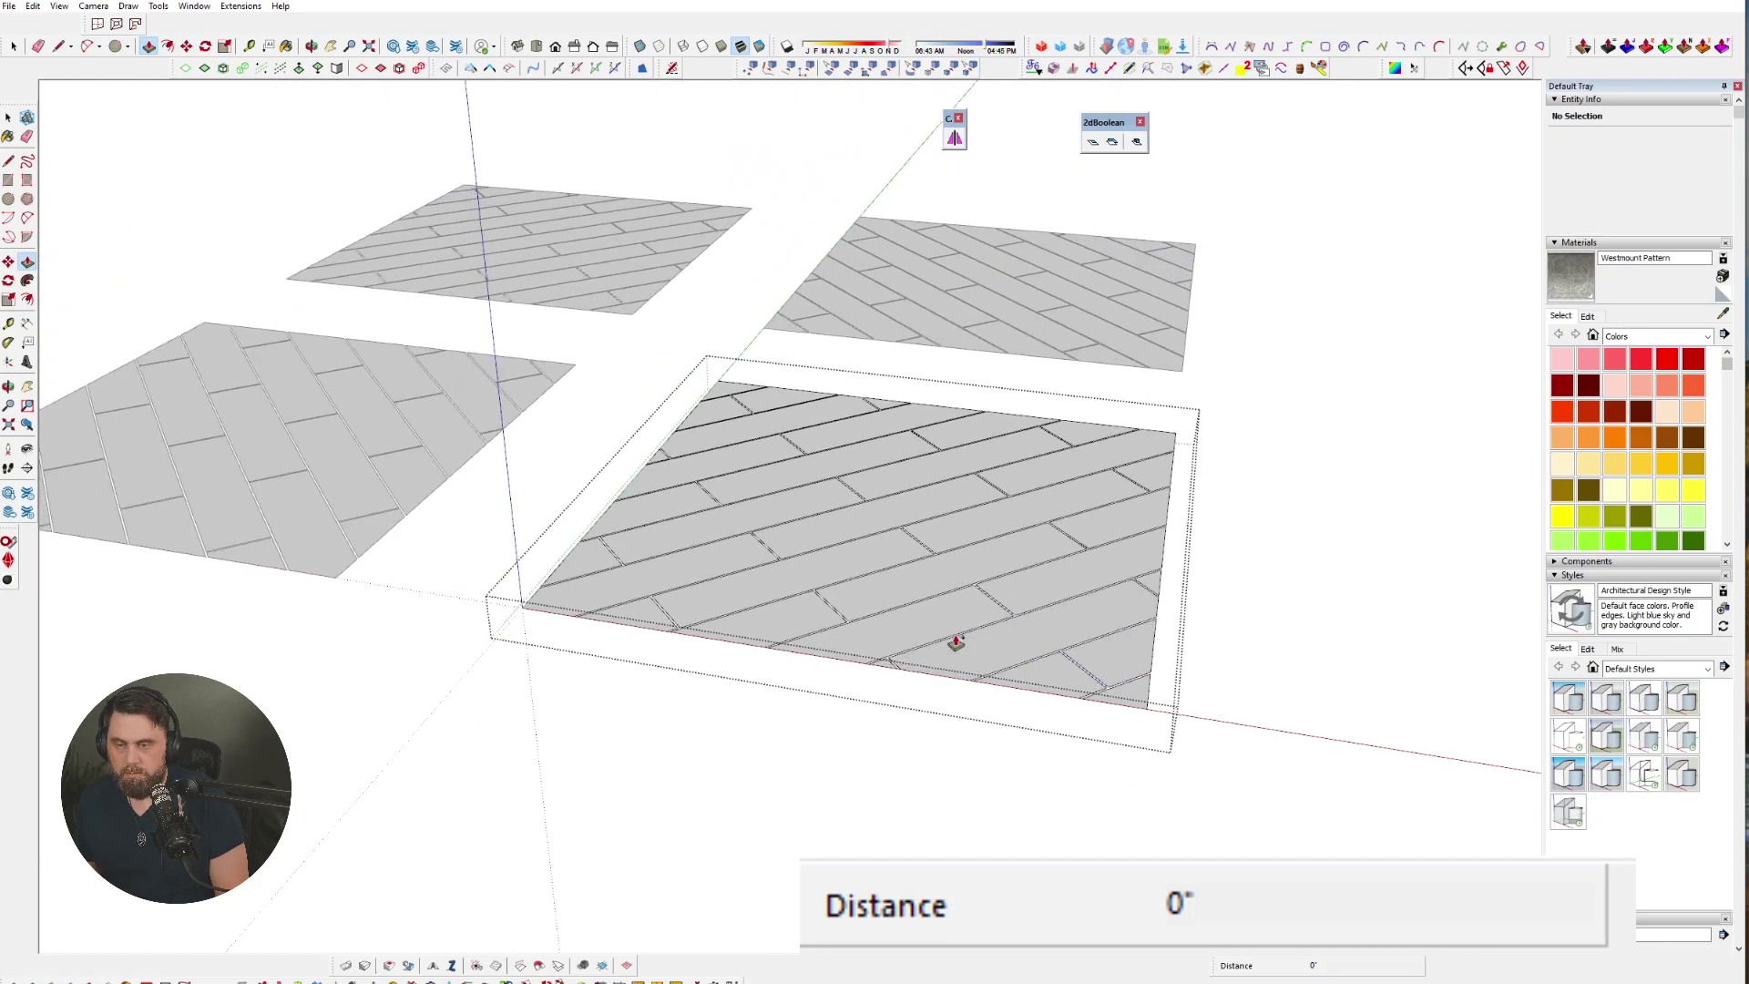
# - Select all the paver faces in the panel and extrude them upward together by 1/2" with the multi-face push/pull tool
pyautogui.moveTo(1047, 586); pyautogui.dragTo(614, 289, button='middle')
pyautogui.press('space')
pyautogui.moveTo(463, 214); pyautogui.dragTo(1503, 839)
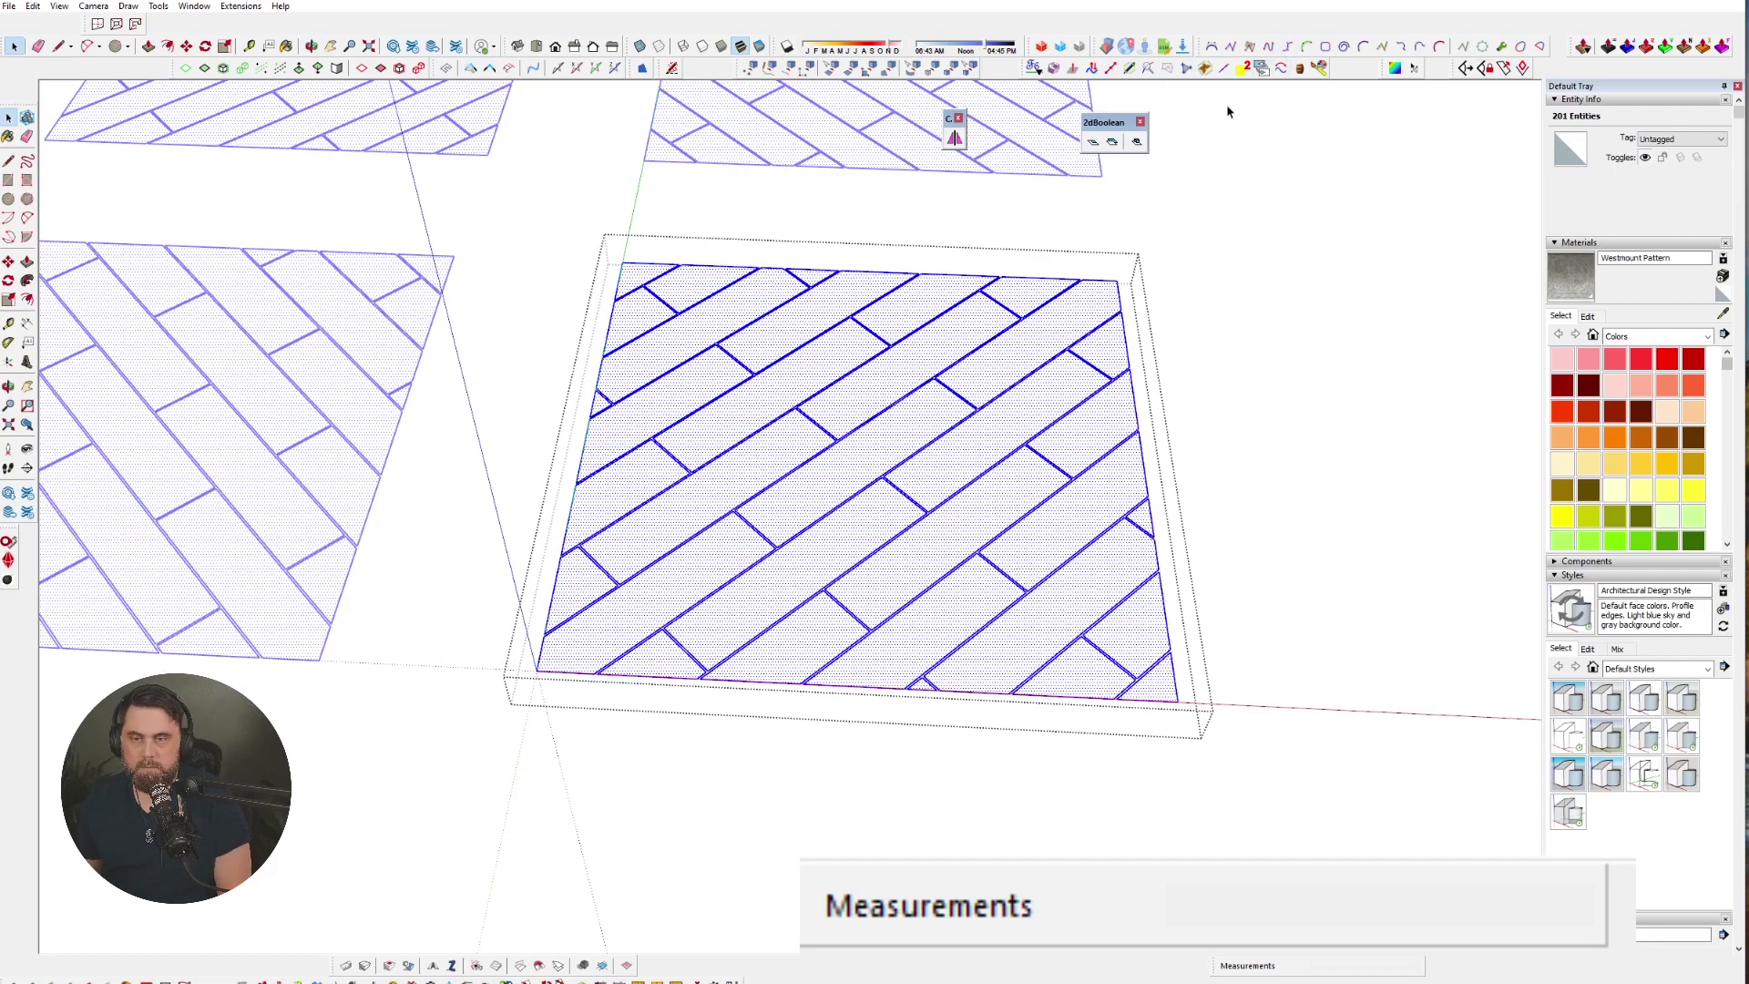
pyautogui.click(1609, 50)
pyautogui.moveTo(1284, 551); pyautogui.dragTo(1152, 507, button='middle')
pyautogui.moveTo(1158, 510); pyautogui.dragTo(1158, 487)
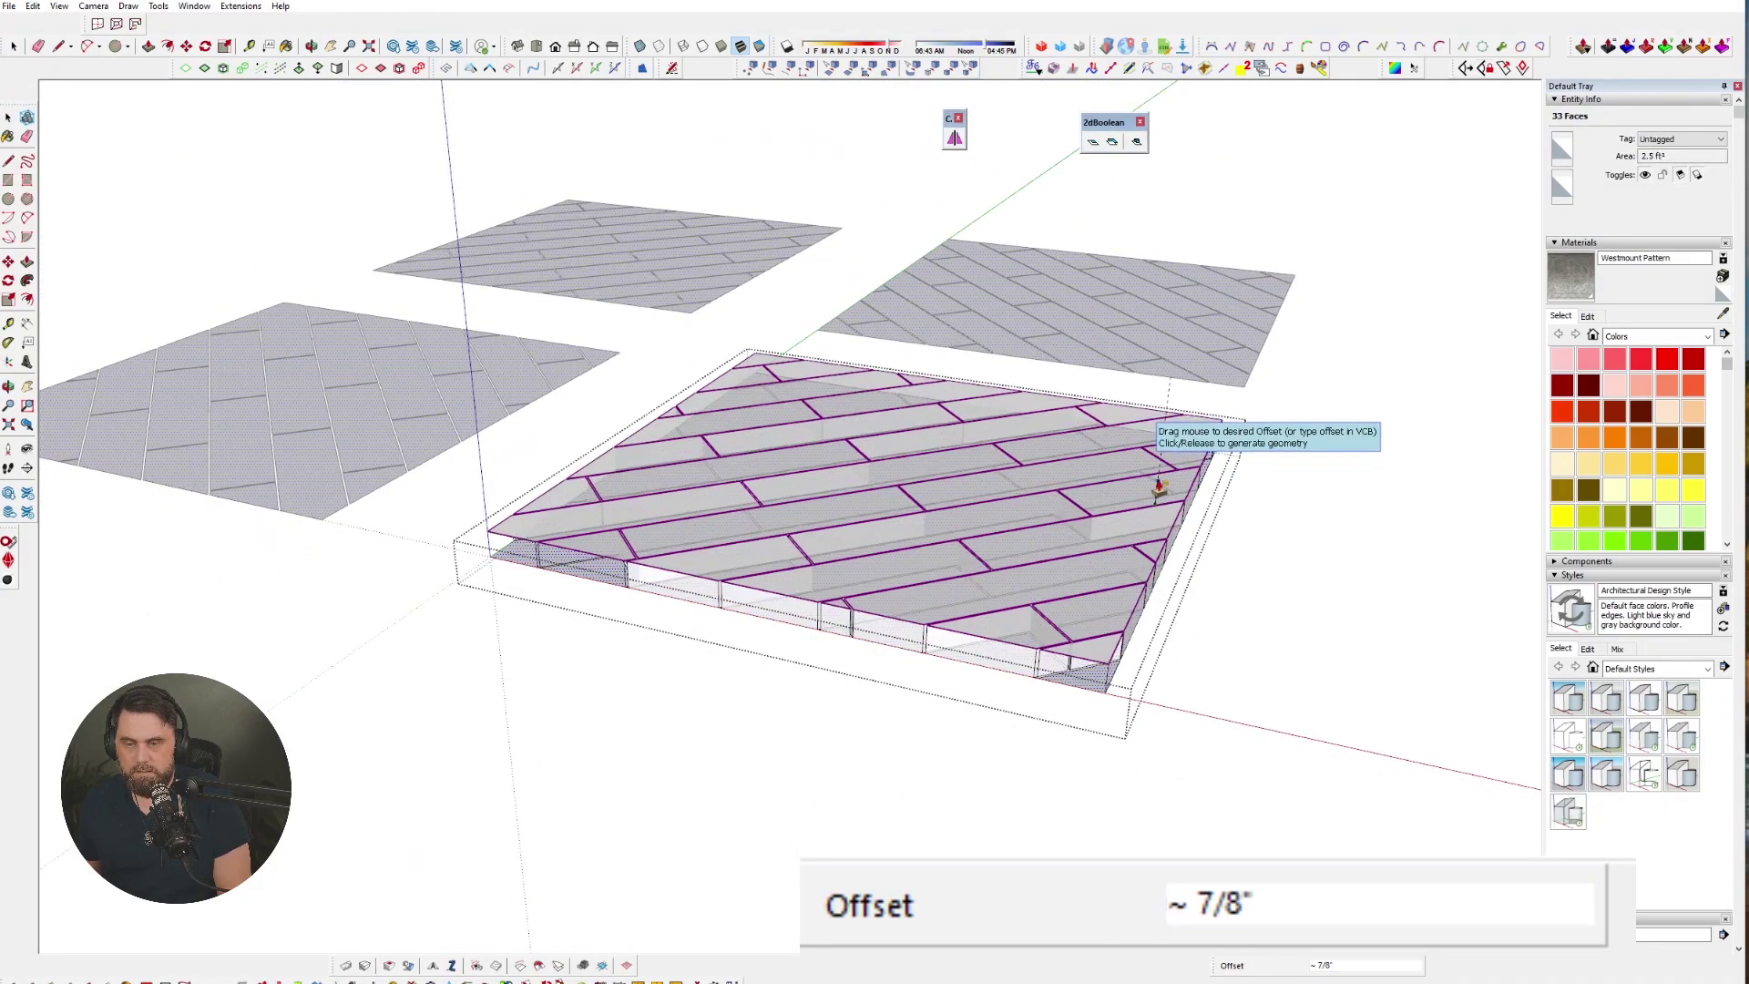
pyautogui.click(1158, 488)
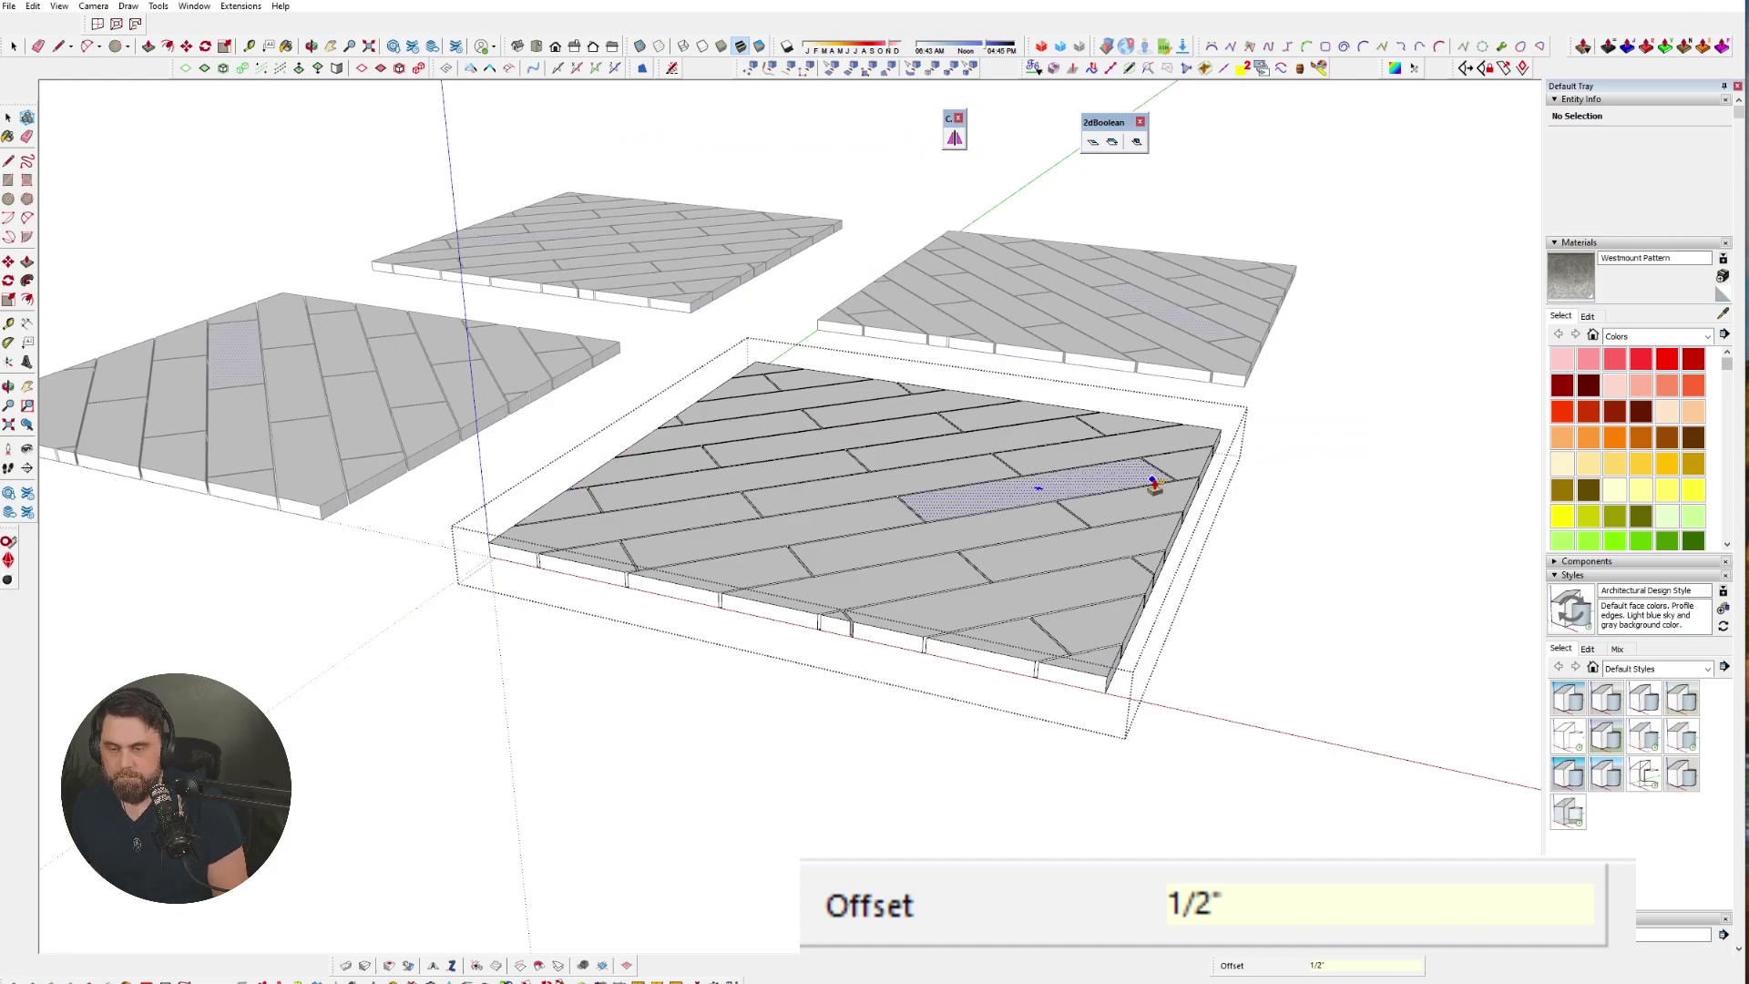
# - Leave the panel's group editing and turn off the display of edges for the whole model
pyautogui.scroll(-3, 1151, 480)
pyautogui.click(58, 7)
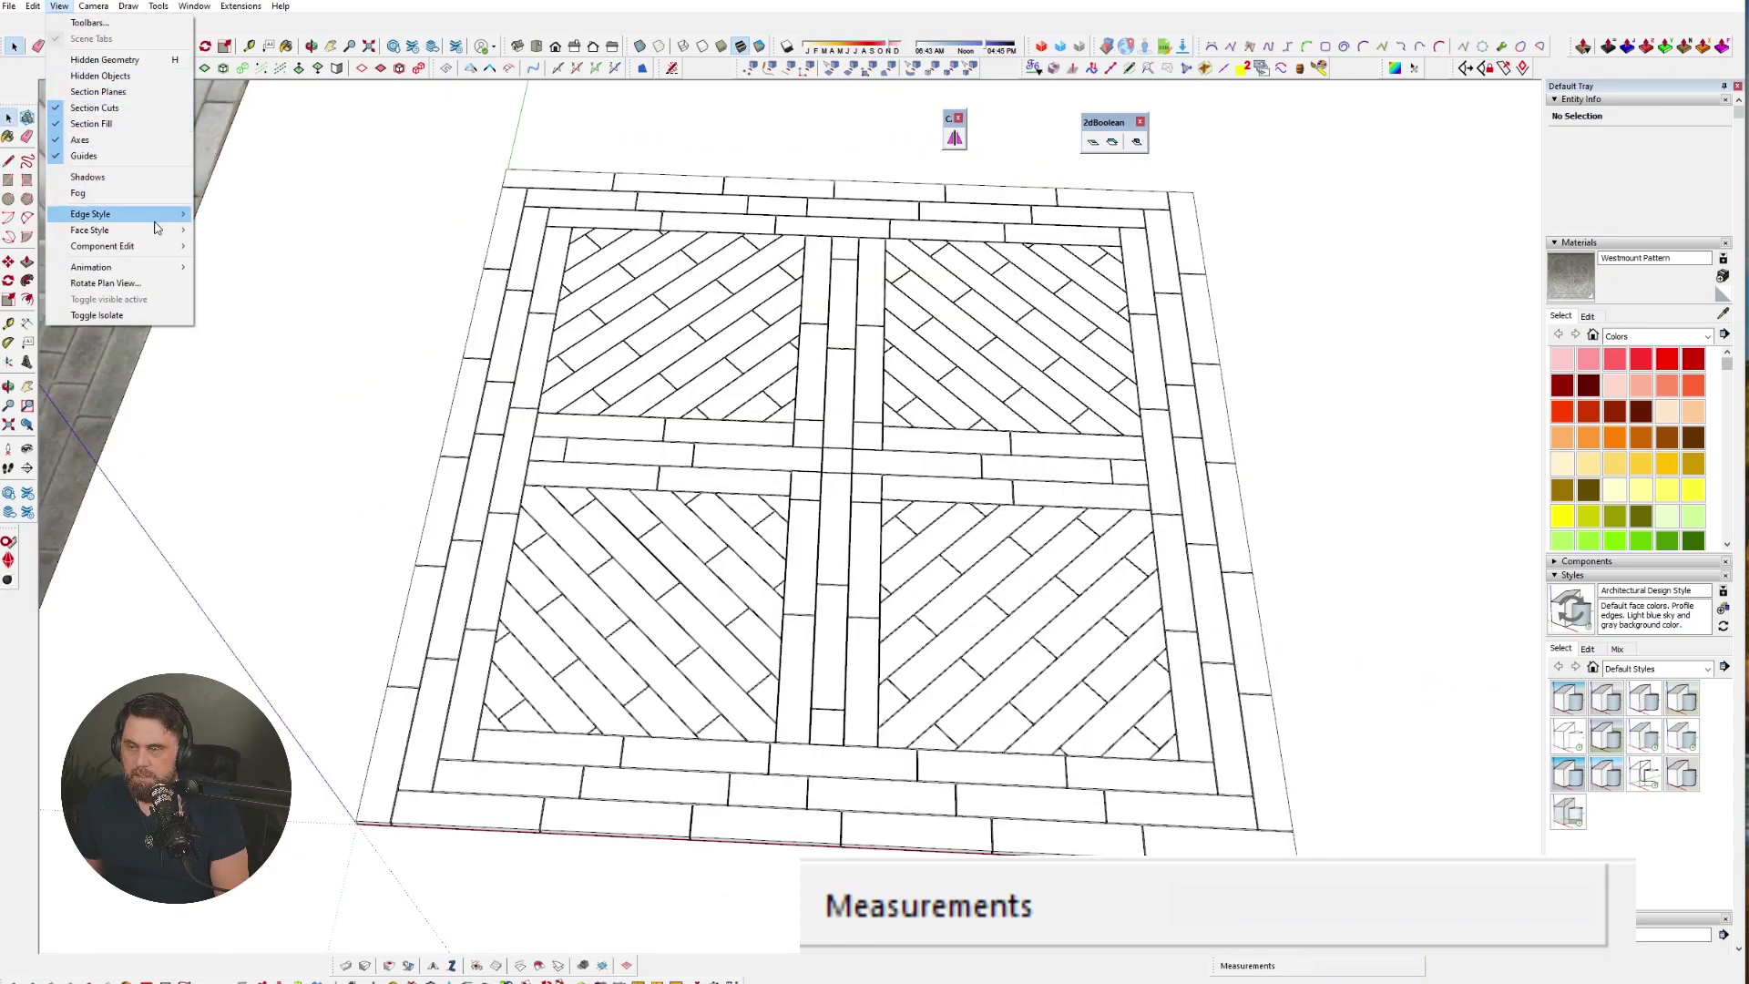
pyautogui.moveTo(155, 215)
pyautogui.click(243, 215)
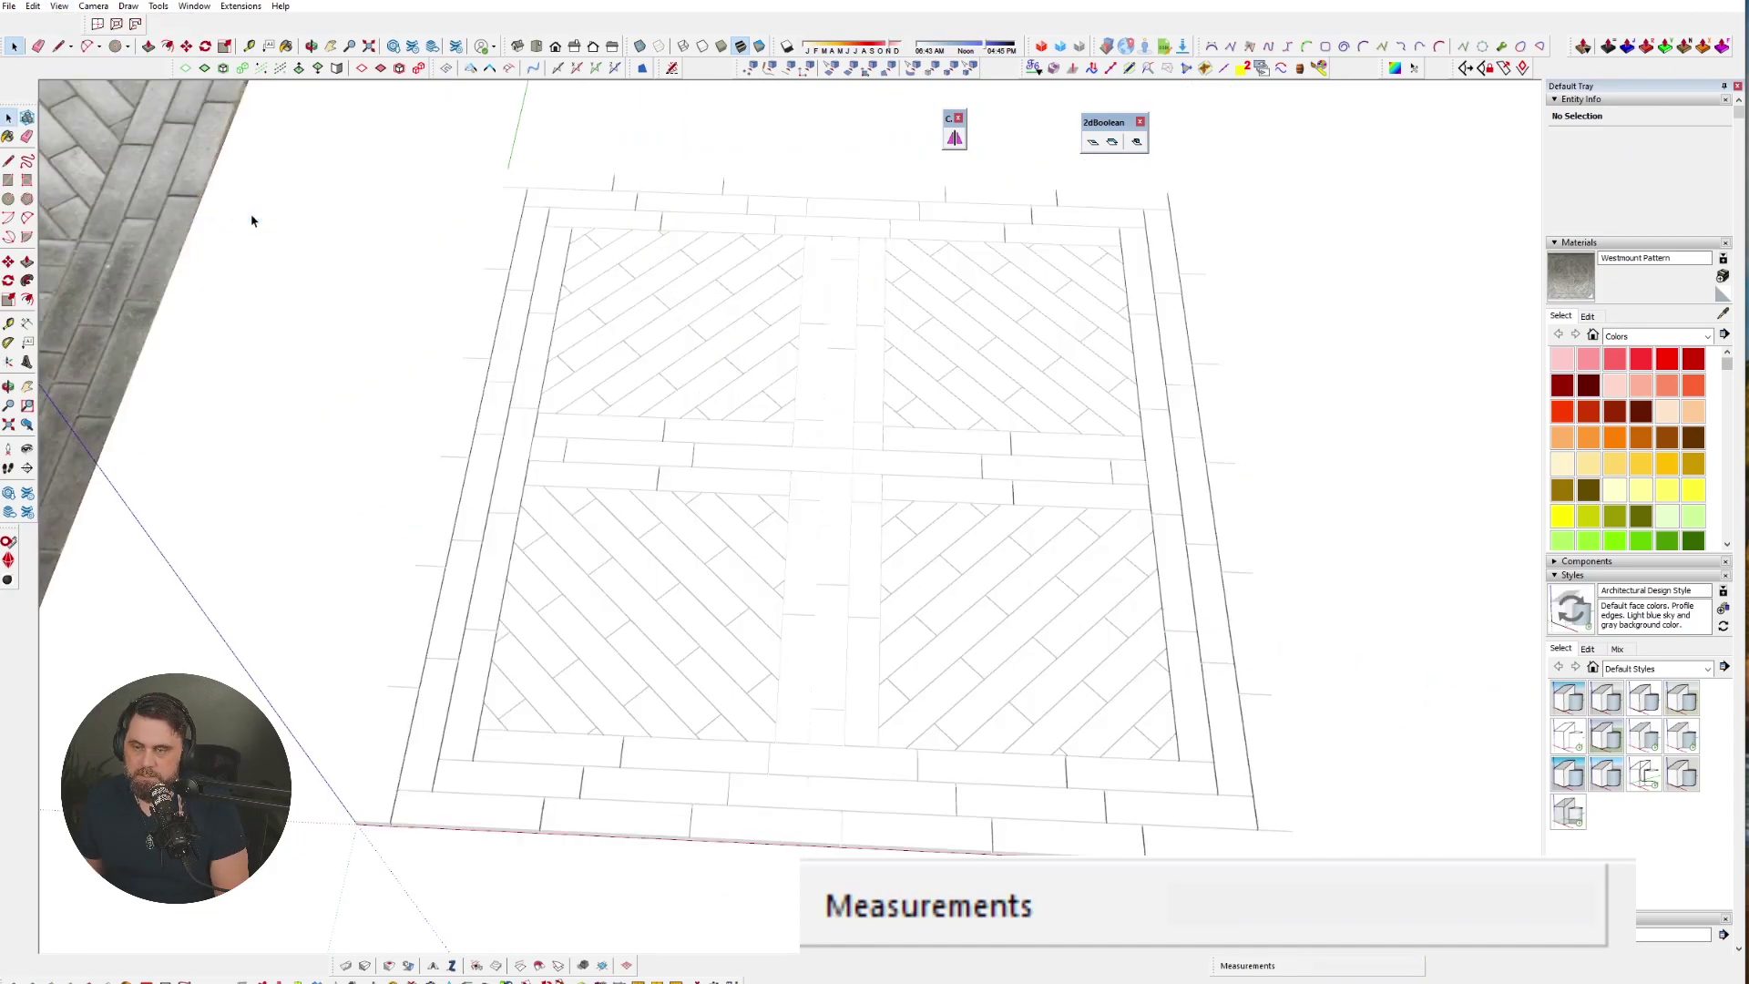
pyautogui.moveTo(1168, 500); pyautogui.dragTo(1126, 486, button='middle')
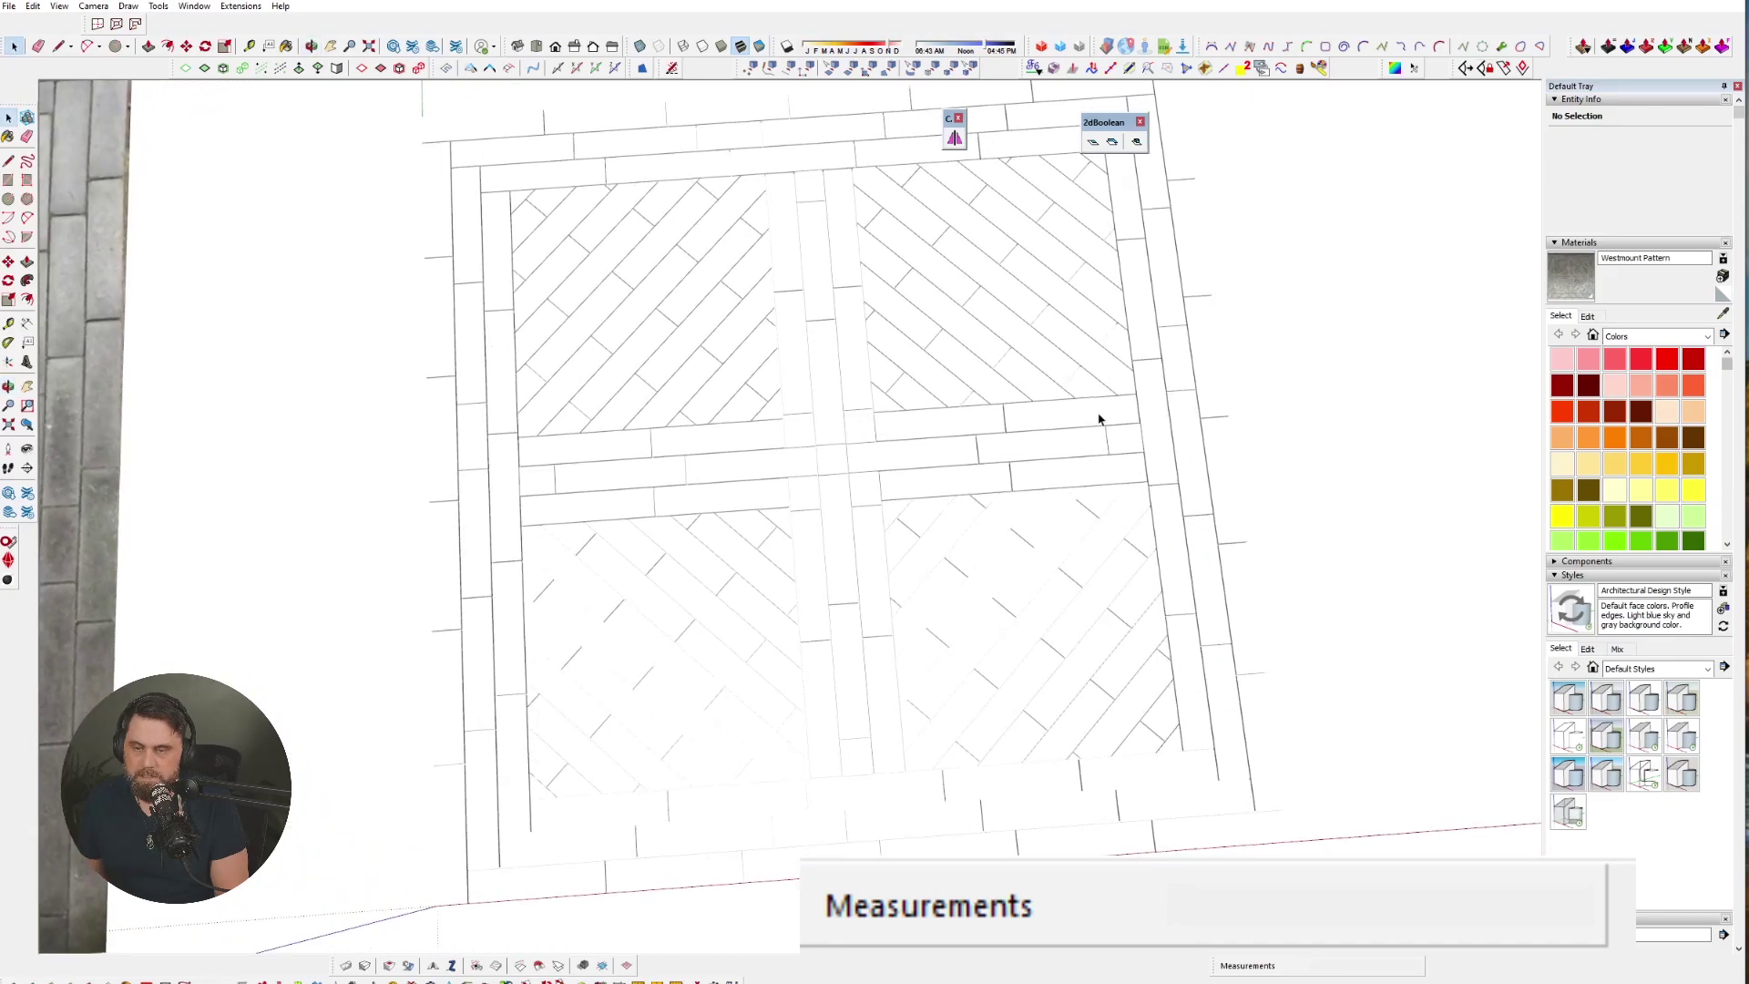
# - Turn on shadows and adjust the sun's date for the paver model
pyautogui.click(787, 45)
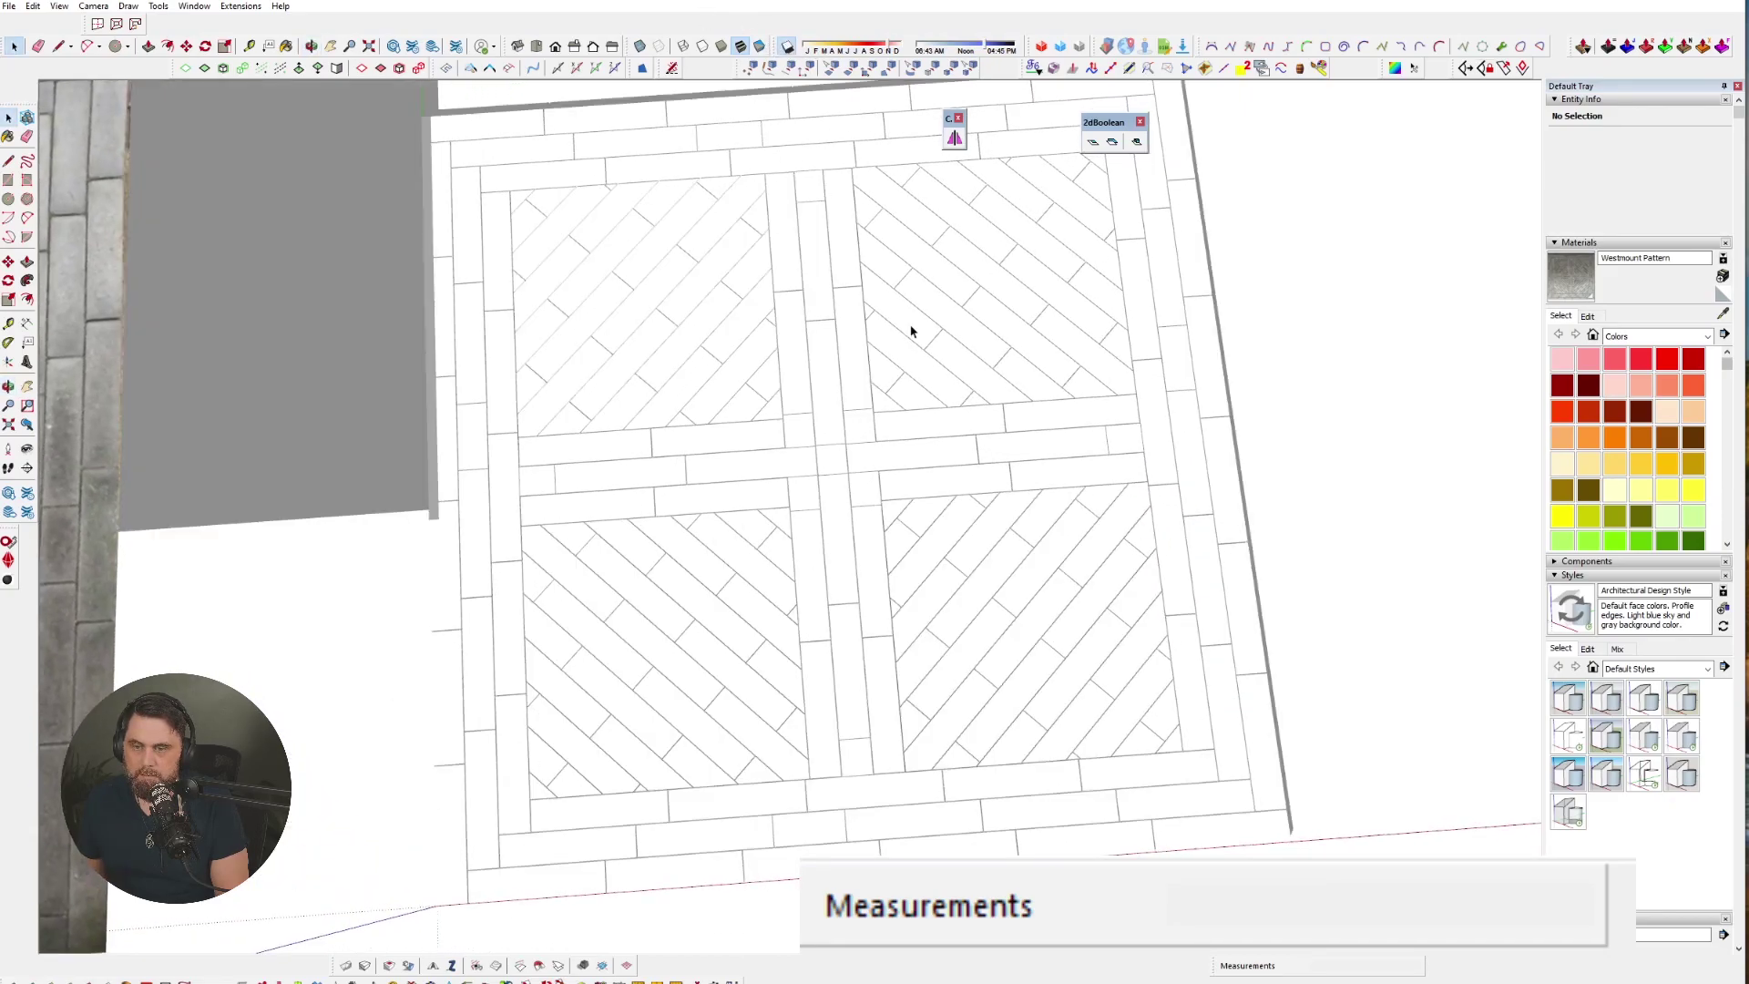
pyautogui.moveTo(1093, 750); pyautogui.dragTo(824, 237, button='middle')
pyautogui.press('space')
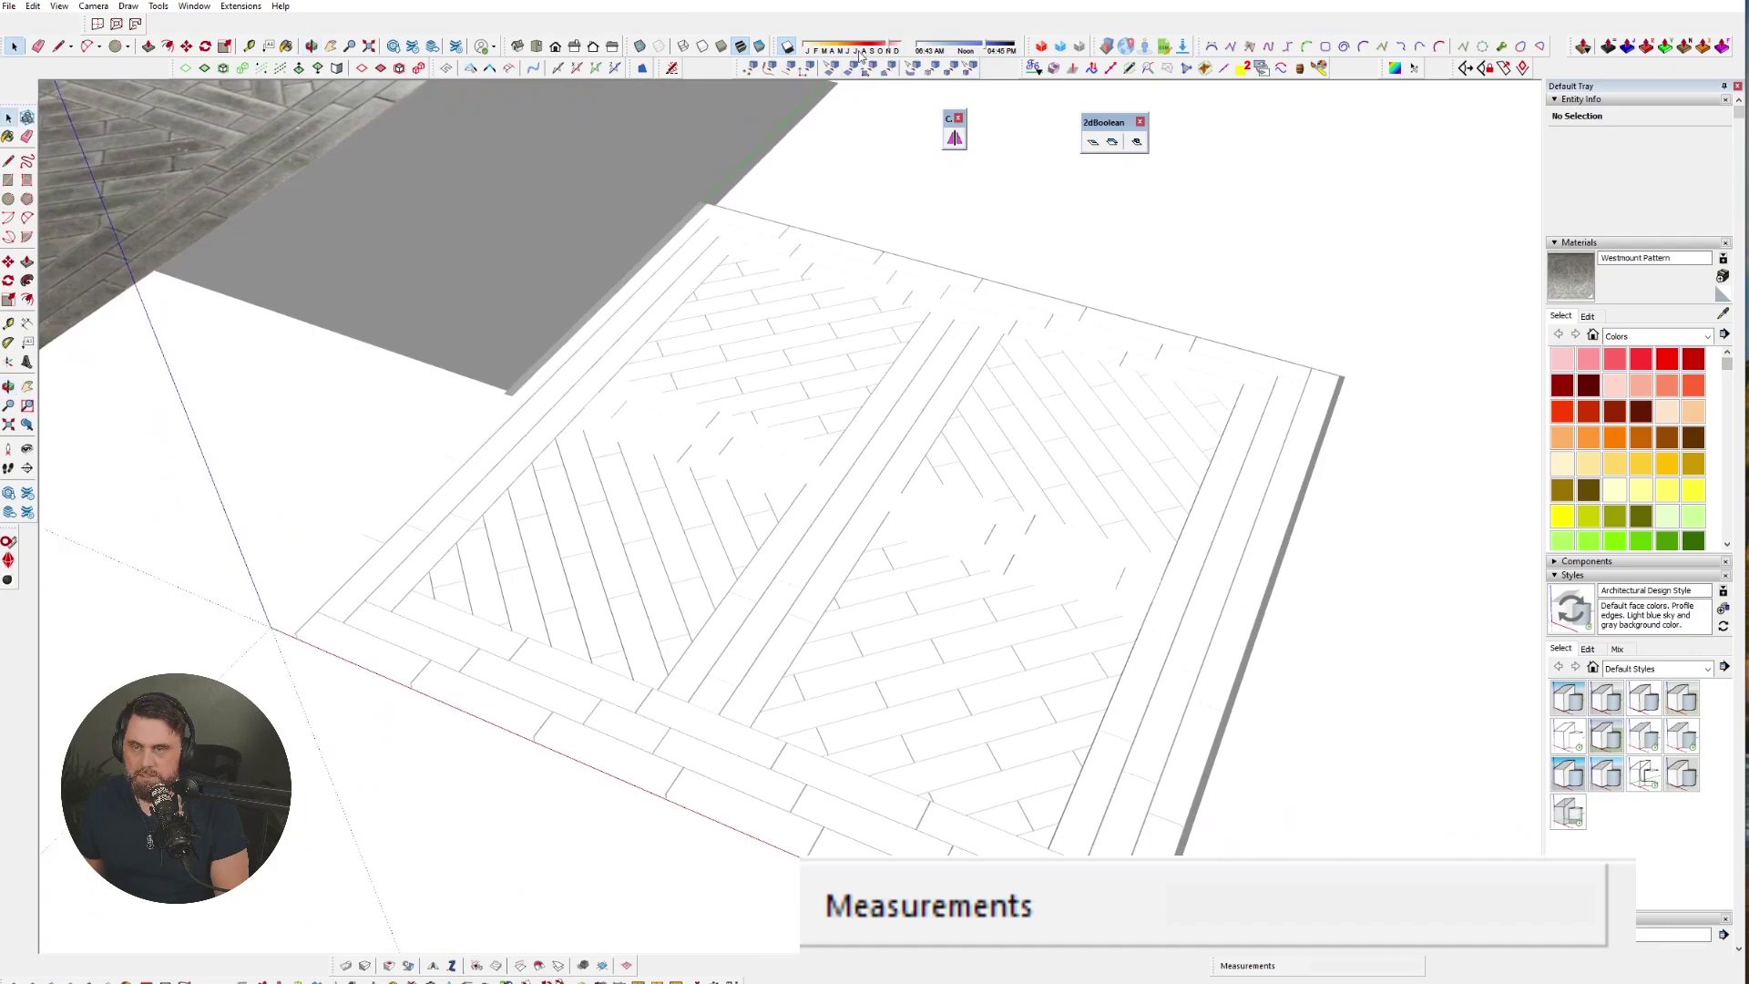
pyautogui.moveTo(862, 50)
pyautogui.mouseDown()
pyautogui.moveTo(784, 57)
pyautogui.moveTo(1007, 53)
pyautogui.moveTo(973, 55)
pyautogui.mouseUp()
# - Move the textured reference pattern about 11' 10" away to the far side of the modelled pavers
pyautogui.scroll(-6, 742, 574)
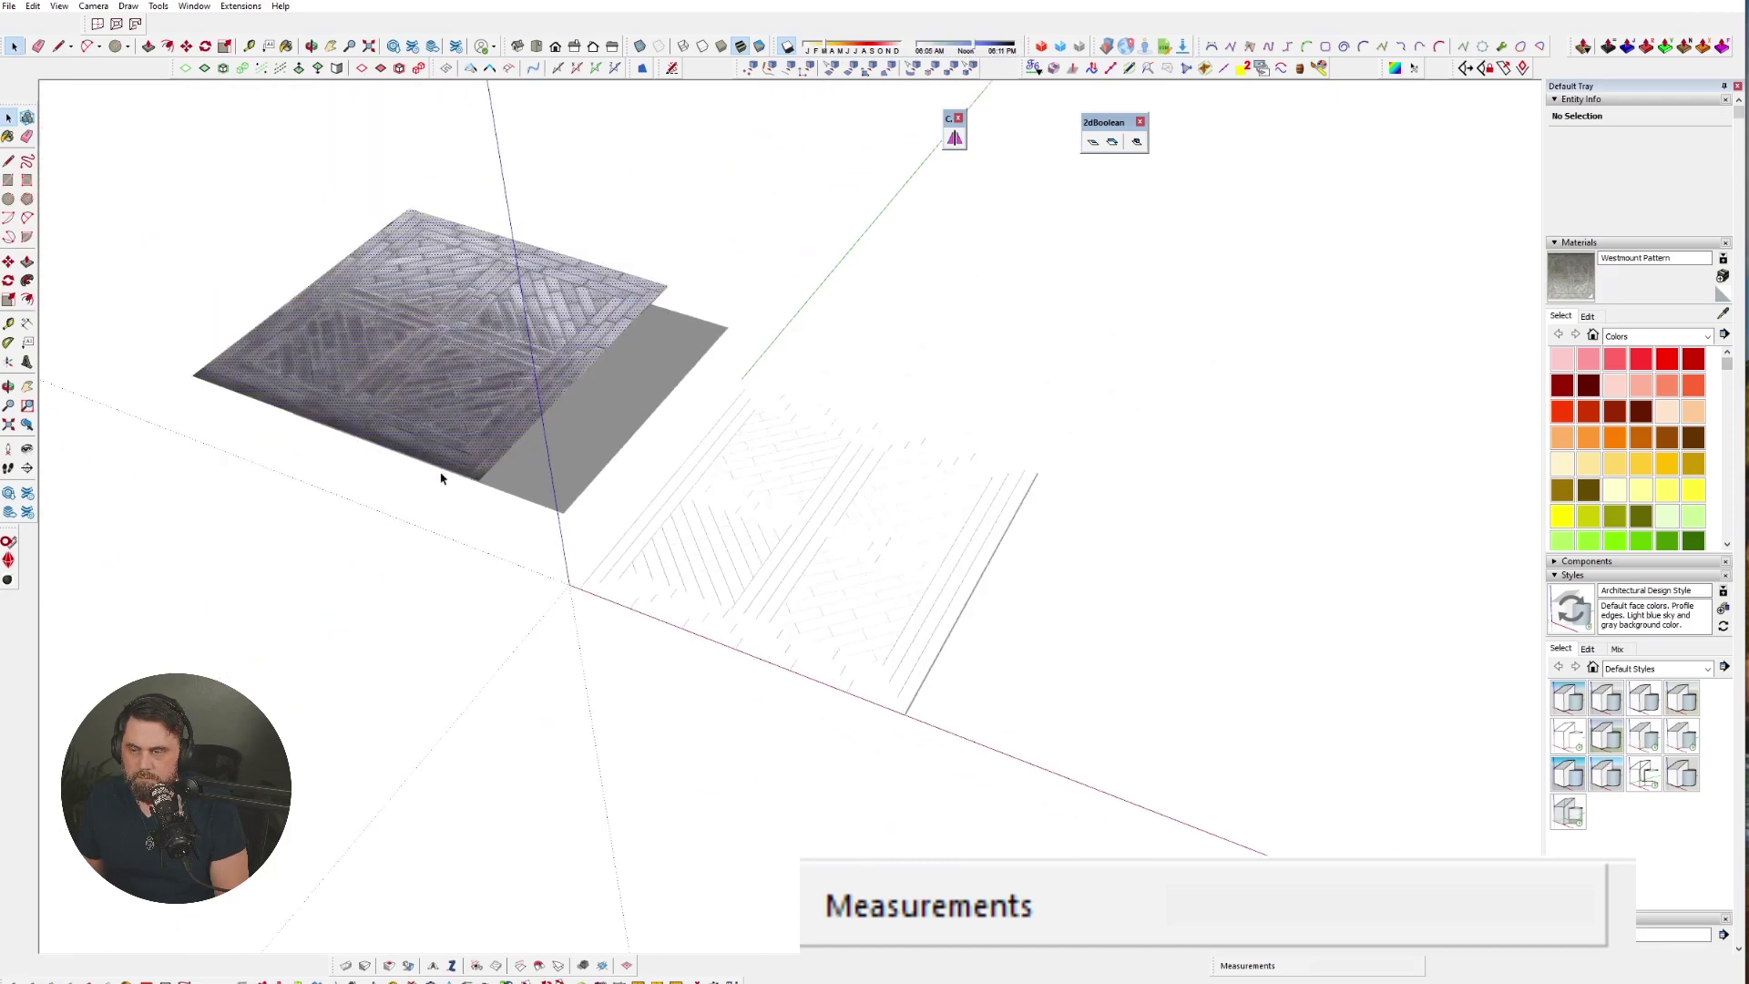
pyautogui.click(457, 421)
pyautogui.press('m')
pyautogui.click(457, 422)
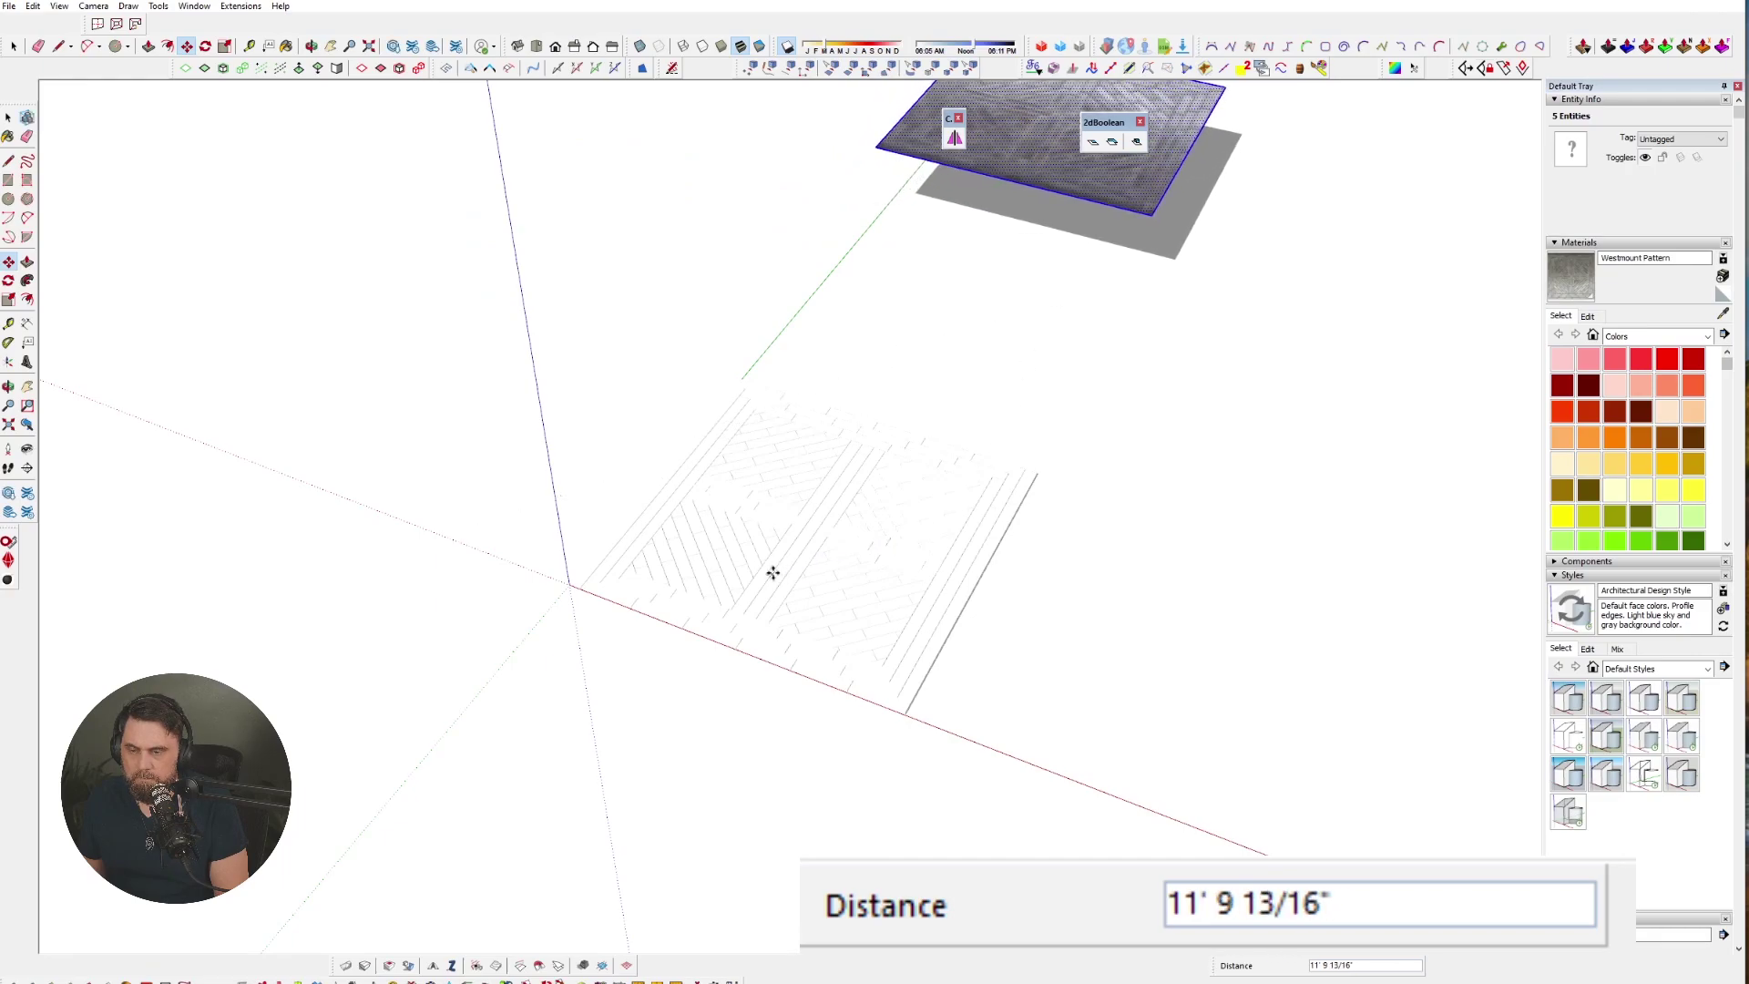
pyautogui.scroll(6, 774, 573)
pyautogui.press('space')
pyautogui.scroll(-5, 640, 421)
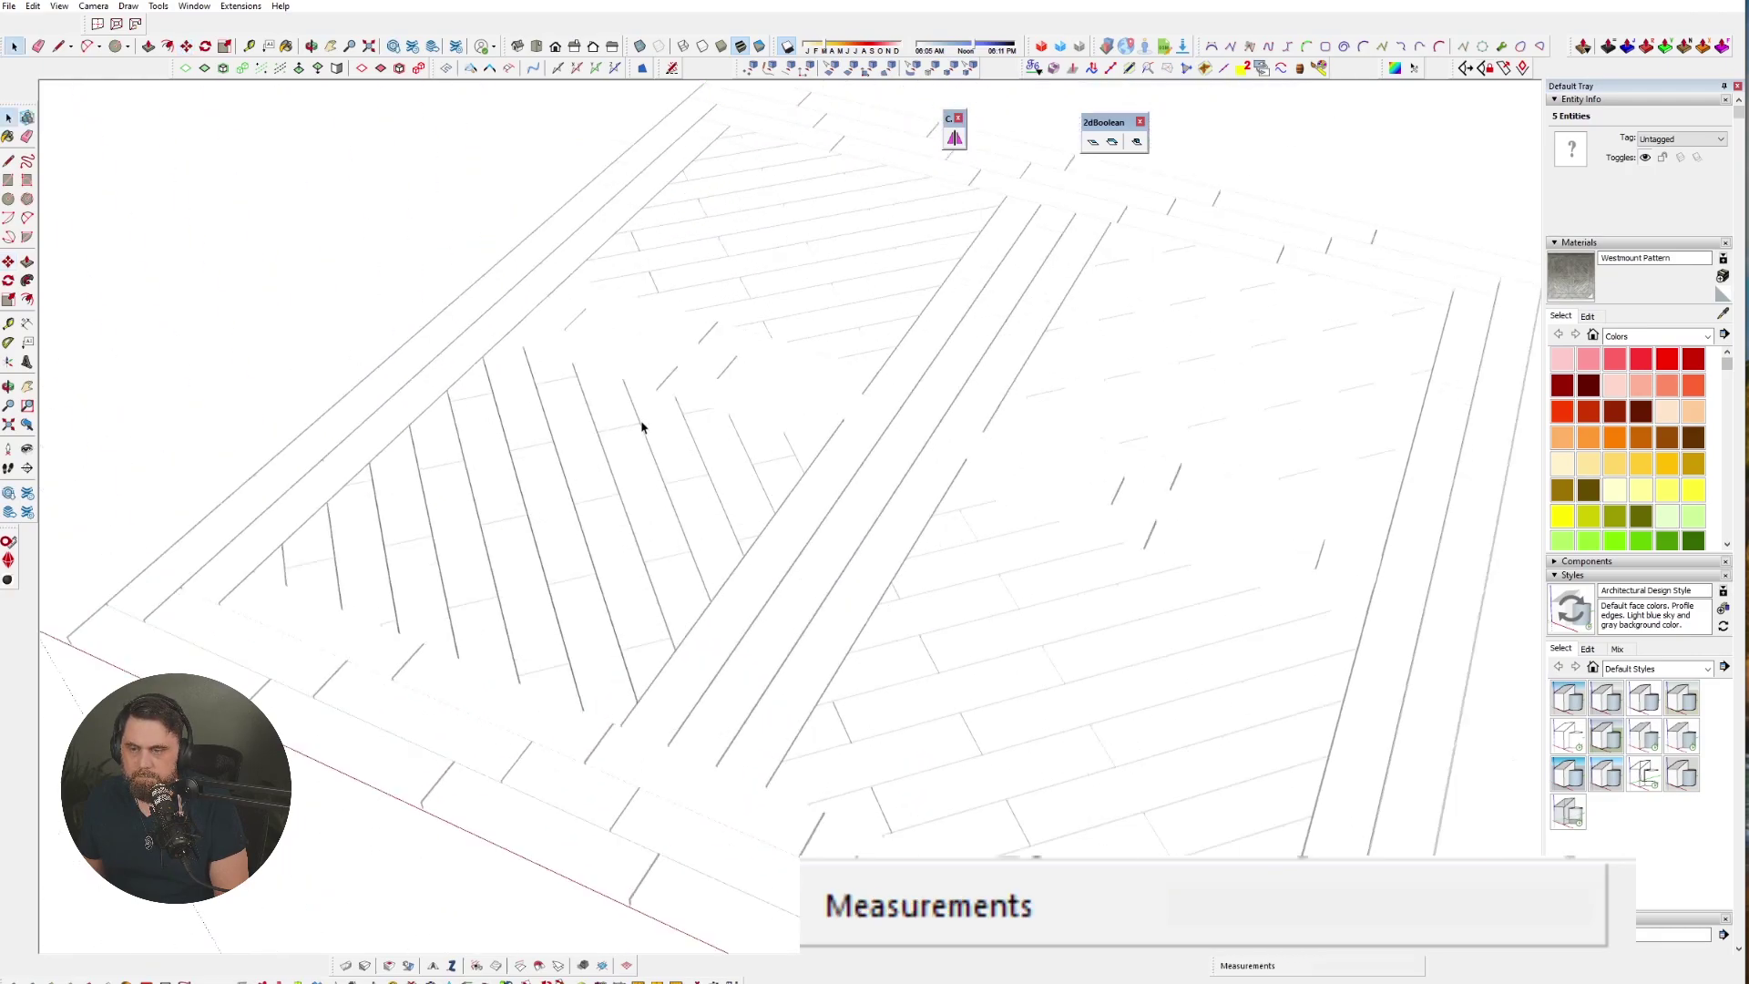
# - Examine the shadowed joints between the raised pavers, both close up and across the whole panel
pyautogui.click(1242, 577)
pyautogui.moveTo(1221, 594); pyautogui.dragTo(586, 726, button='middle')
pyautogui.scroll(8, 765, 578)
pyautogui.scroll(-8, 573, 489)
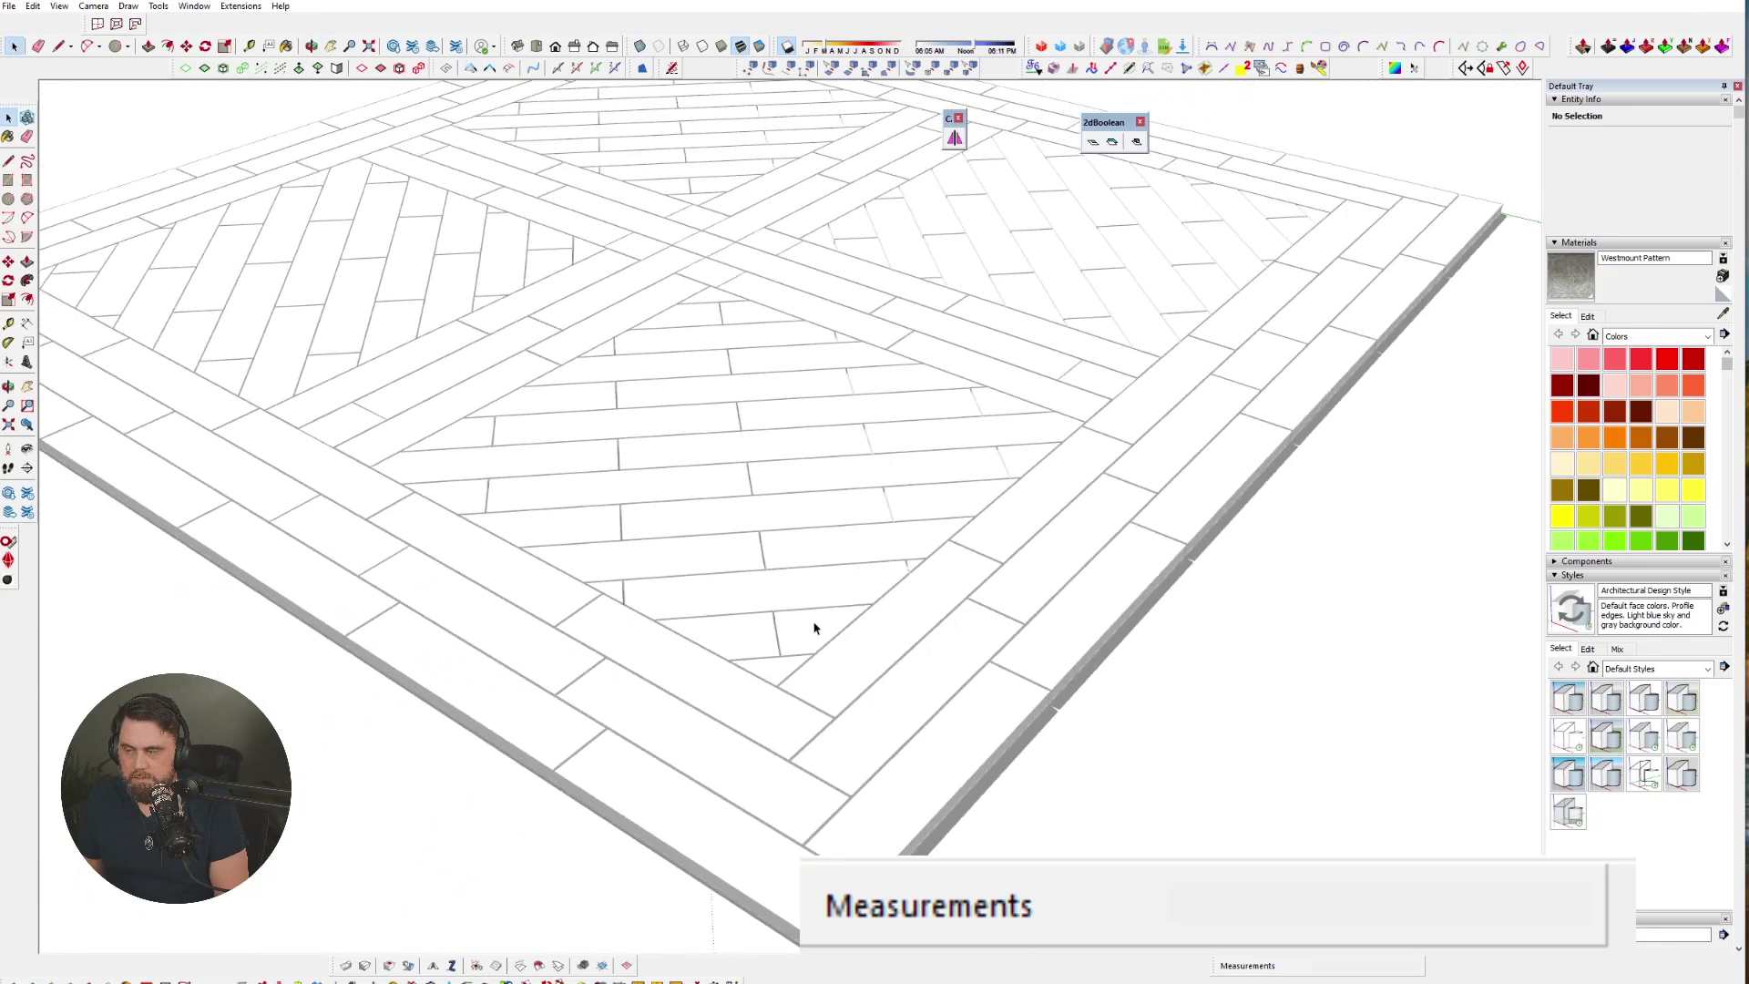
pyautogui.moveTo(825, 582); pyautogui.dragTo(661, 646, button='middle')
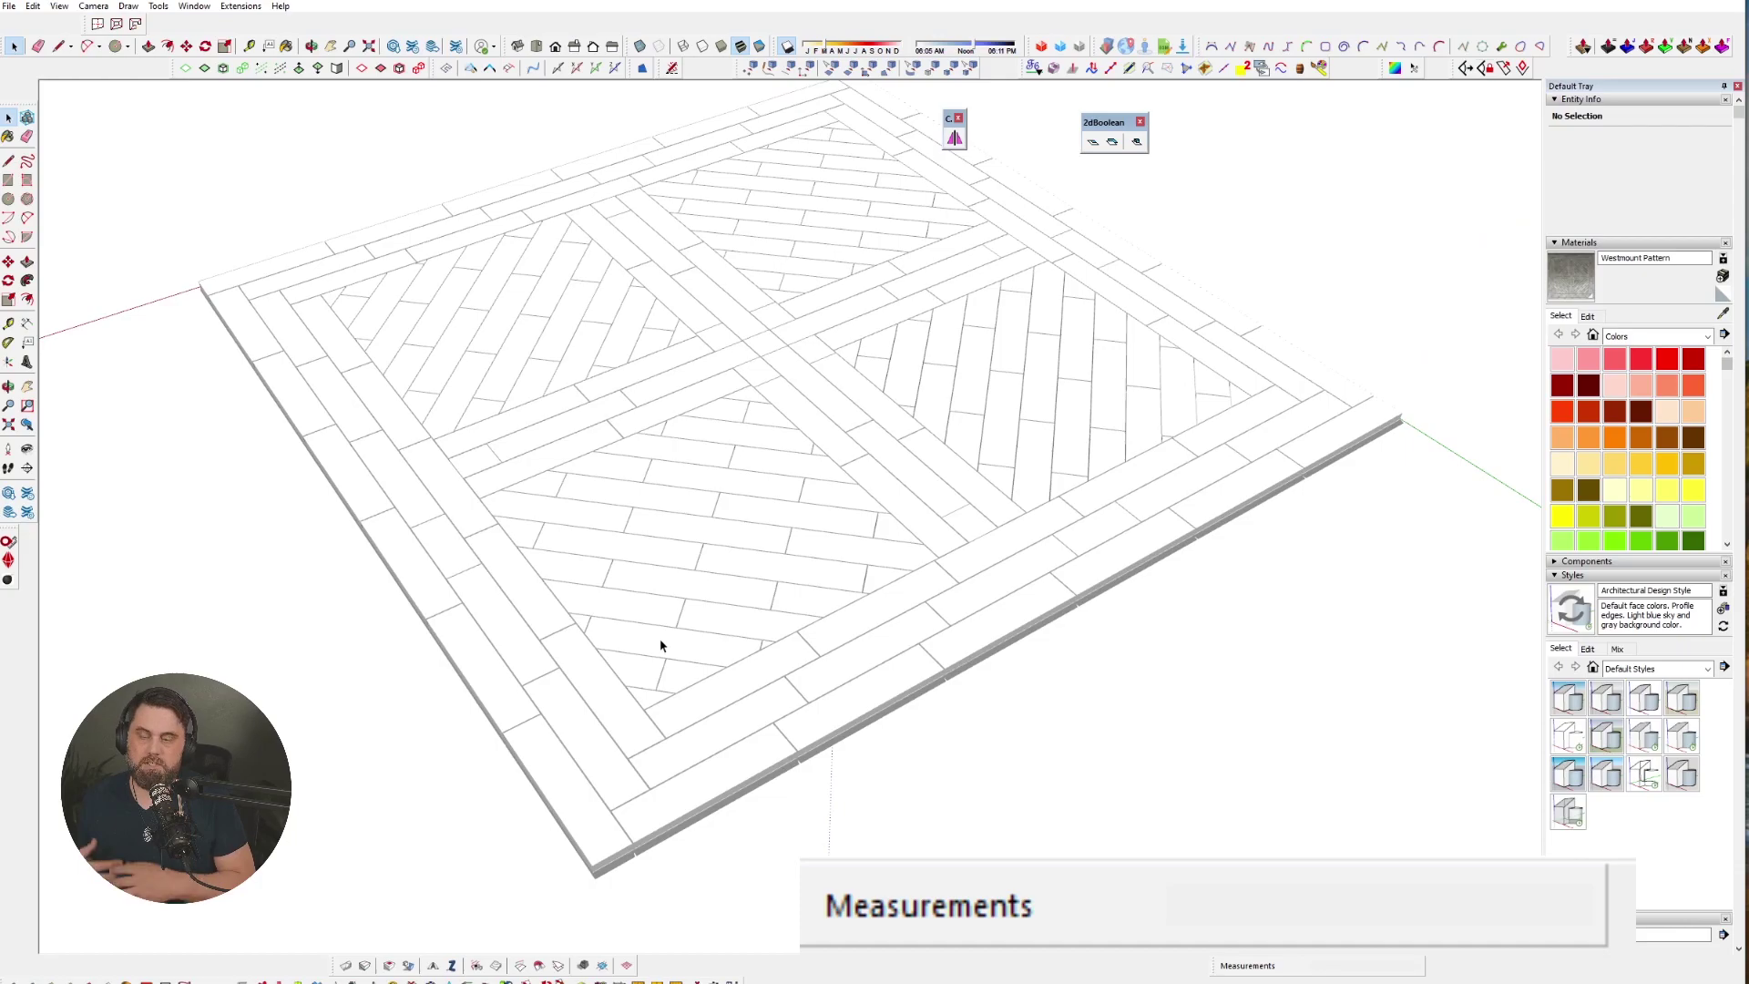
pyautogui.scroll(4, 752, 500)
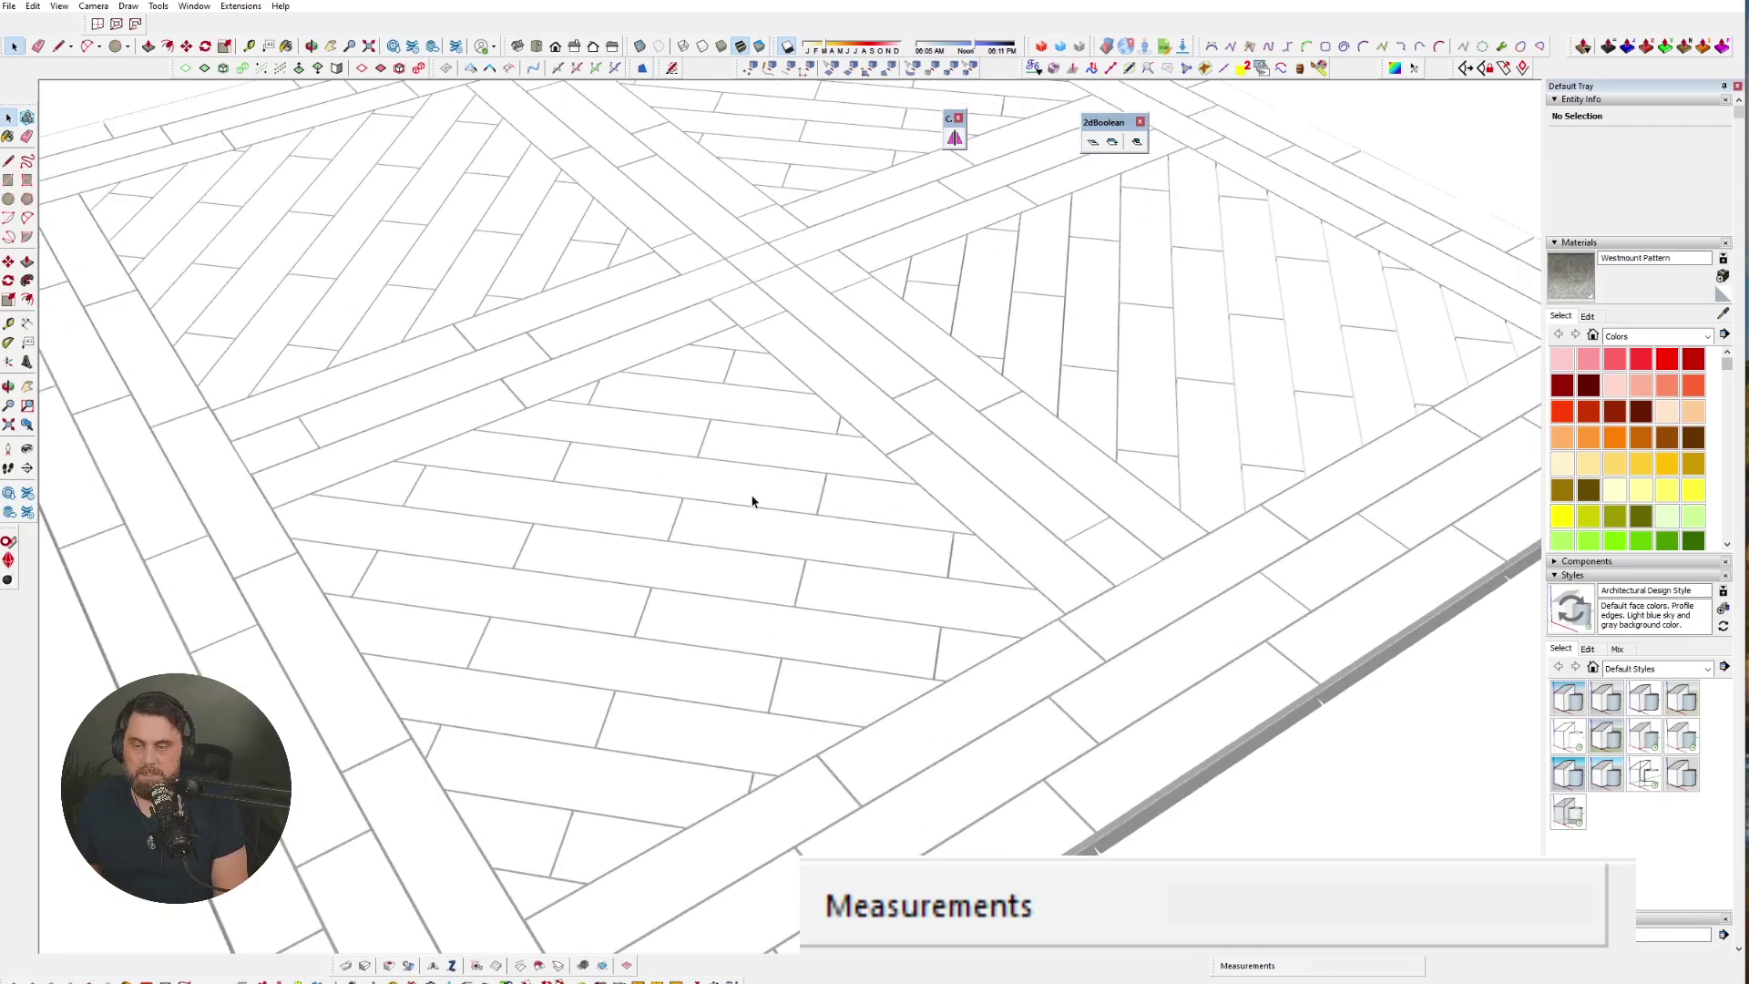
pyautogui.scroll(10, 756, 590)
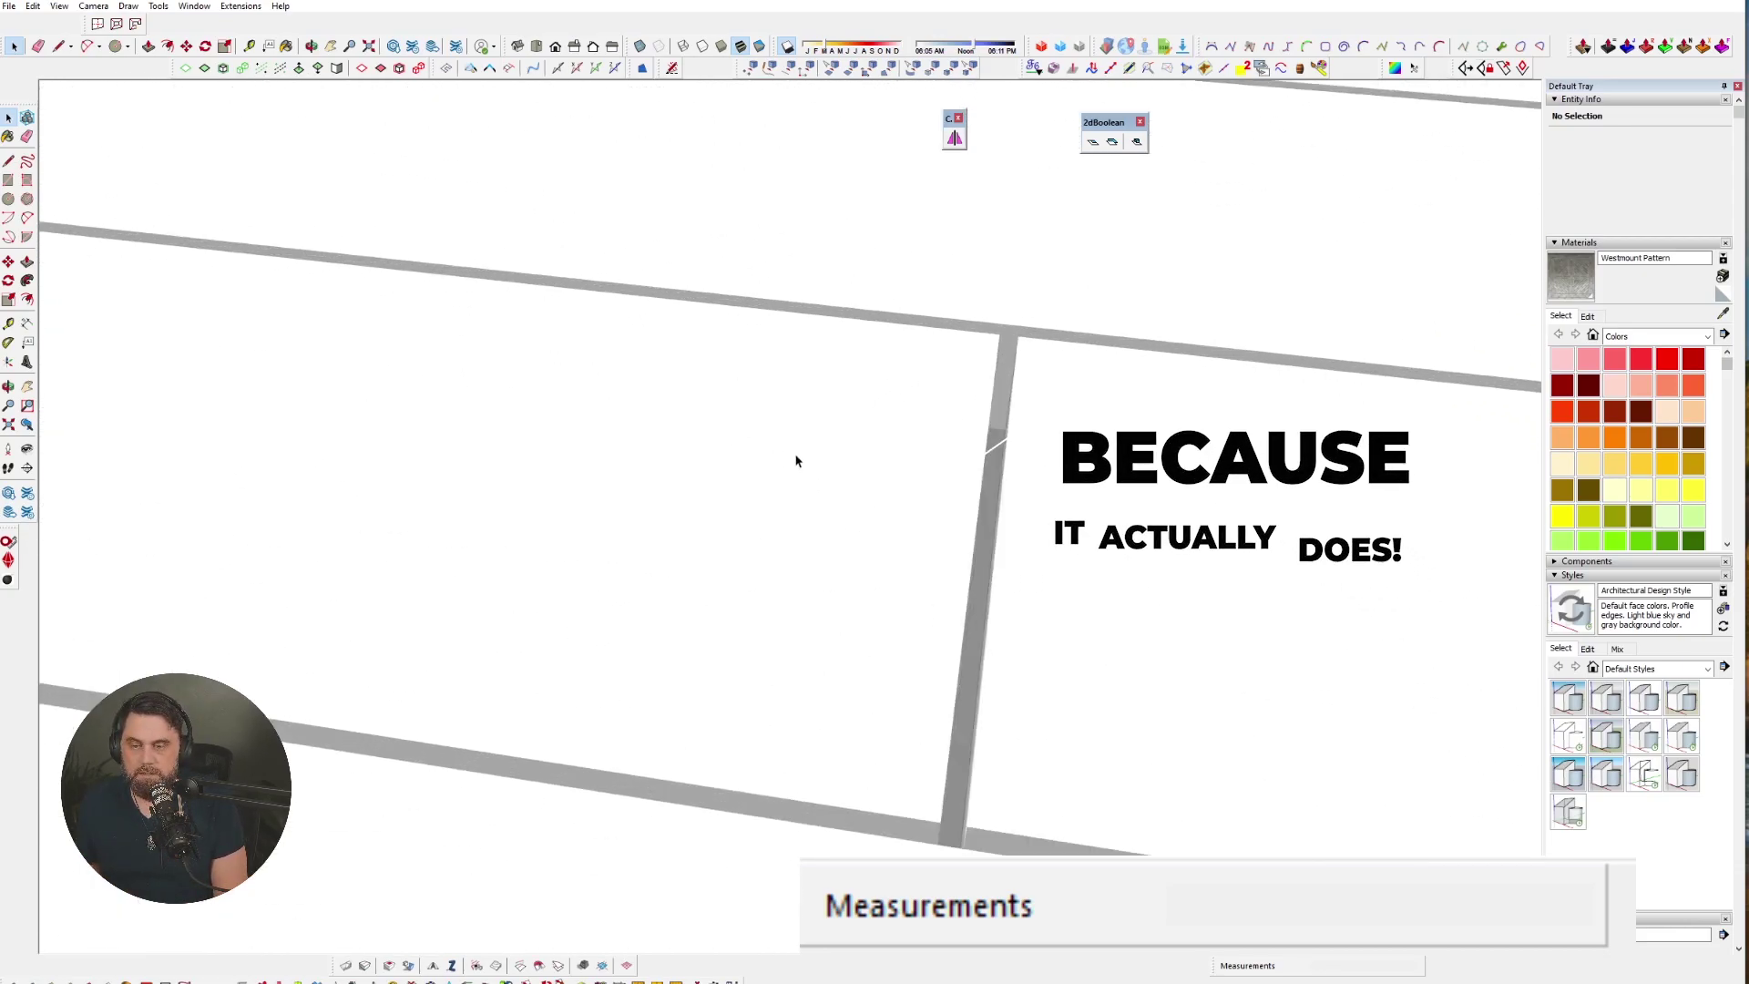
pyautogui.scroll(-10, 701, 470)
pyautogui.moveTo(698, 519); pyautogui.dragTo(1744, 592, button='middle')
pyautogui.scroll(-10, 1042, 500)
pyautogui.moveTo(1042, 501); pyautogui.dragTo(919, 601, button='middle')
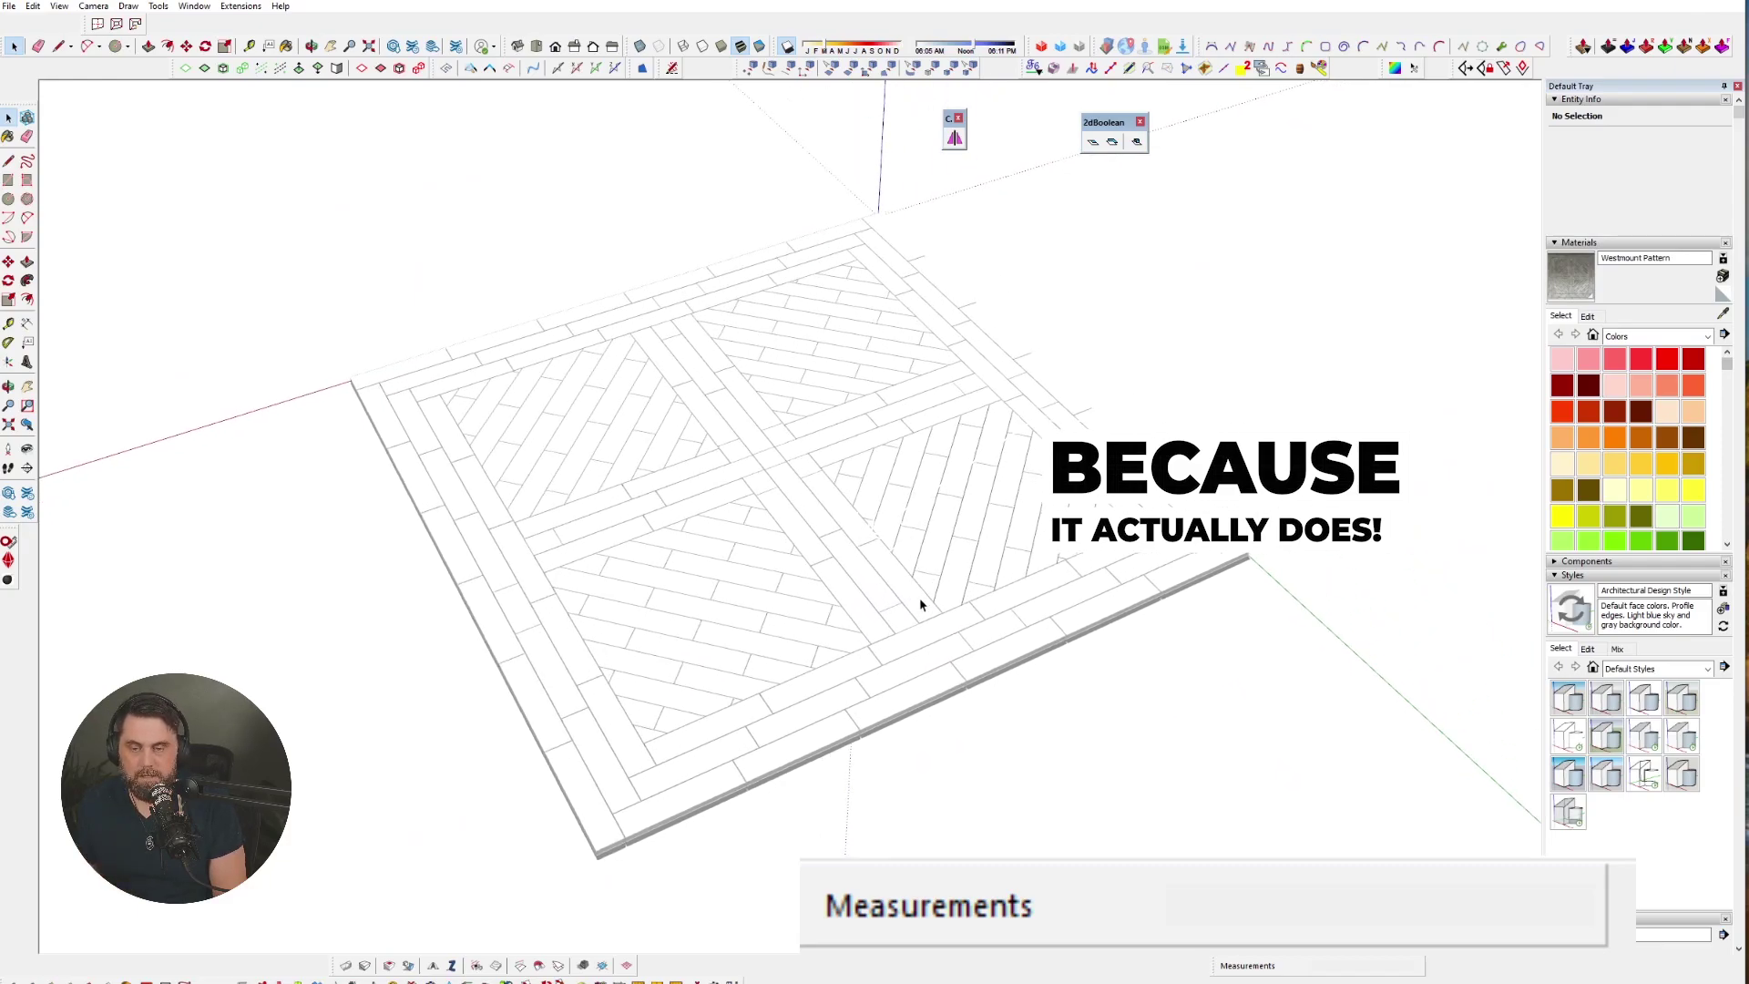
# - Display the D5 Render and V-Ray toolbars
pyautogui.rightClick(1565, 67)
pyautogui.click(1612, 511)
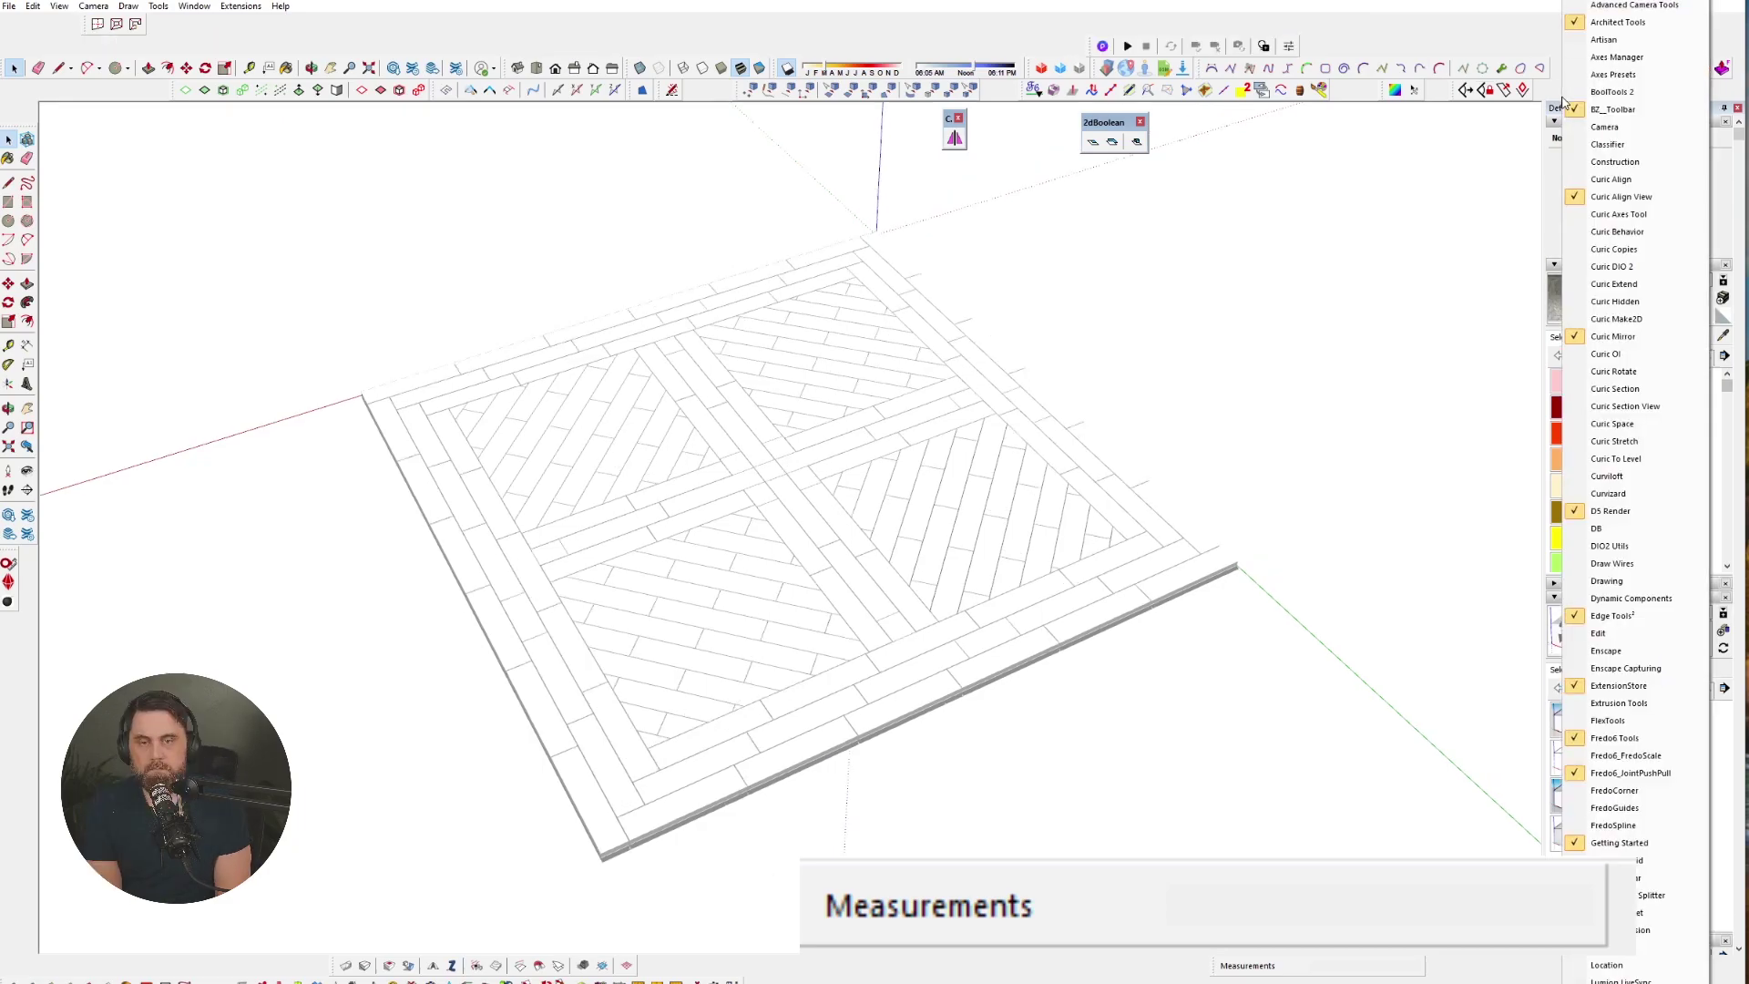
pyautogui.scroll(-7, 1631, 644)
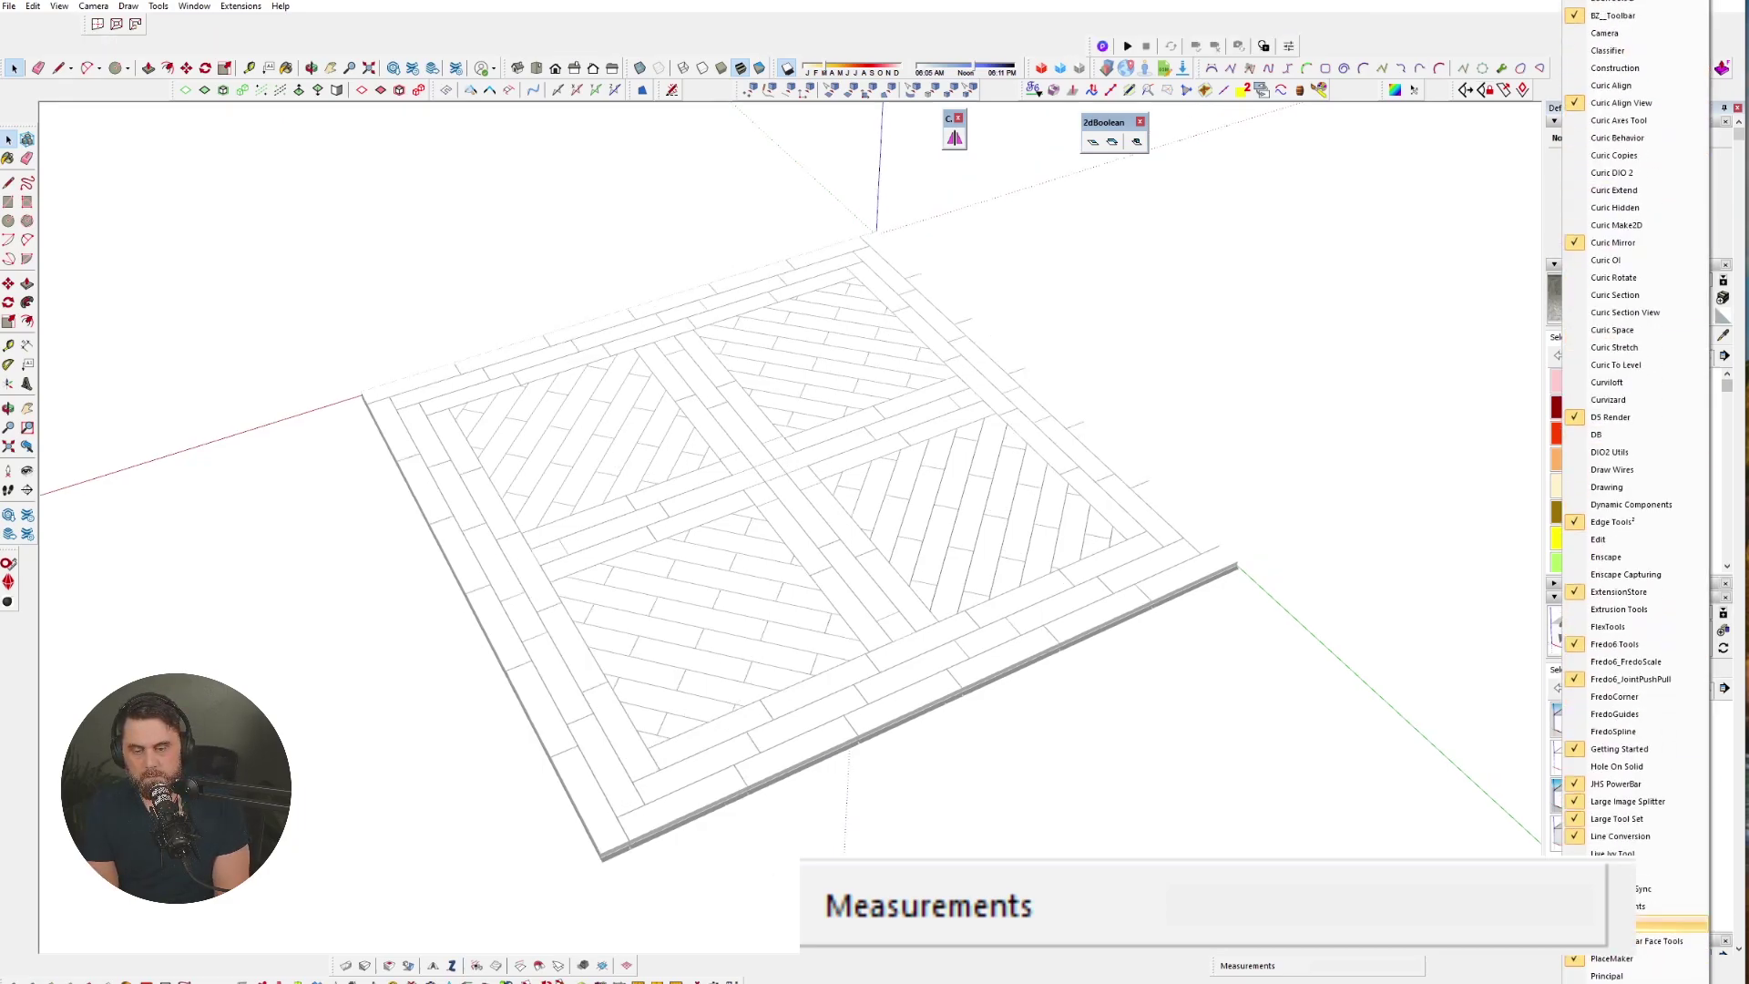
pyautogui.scroll(-7, 1630, 644)
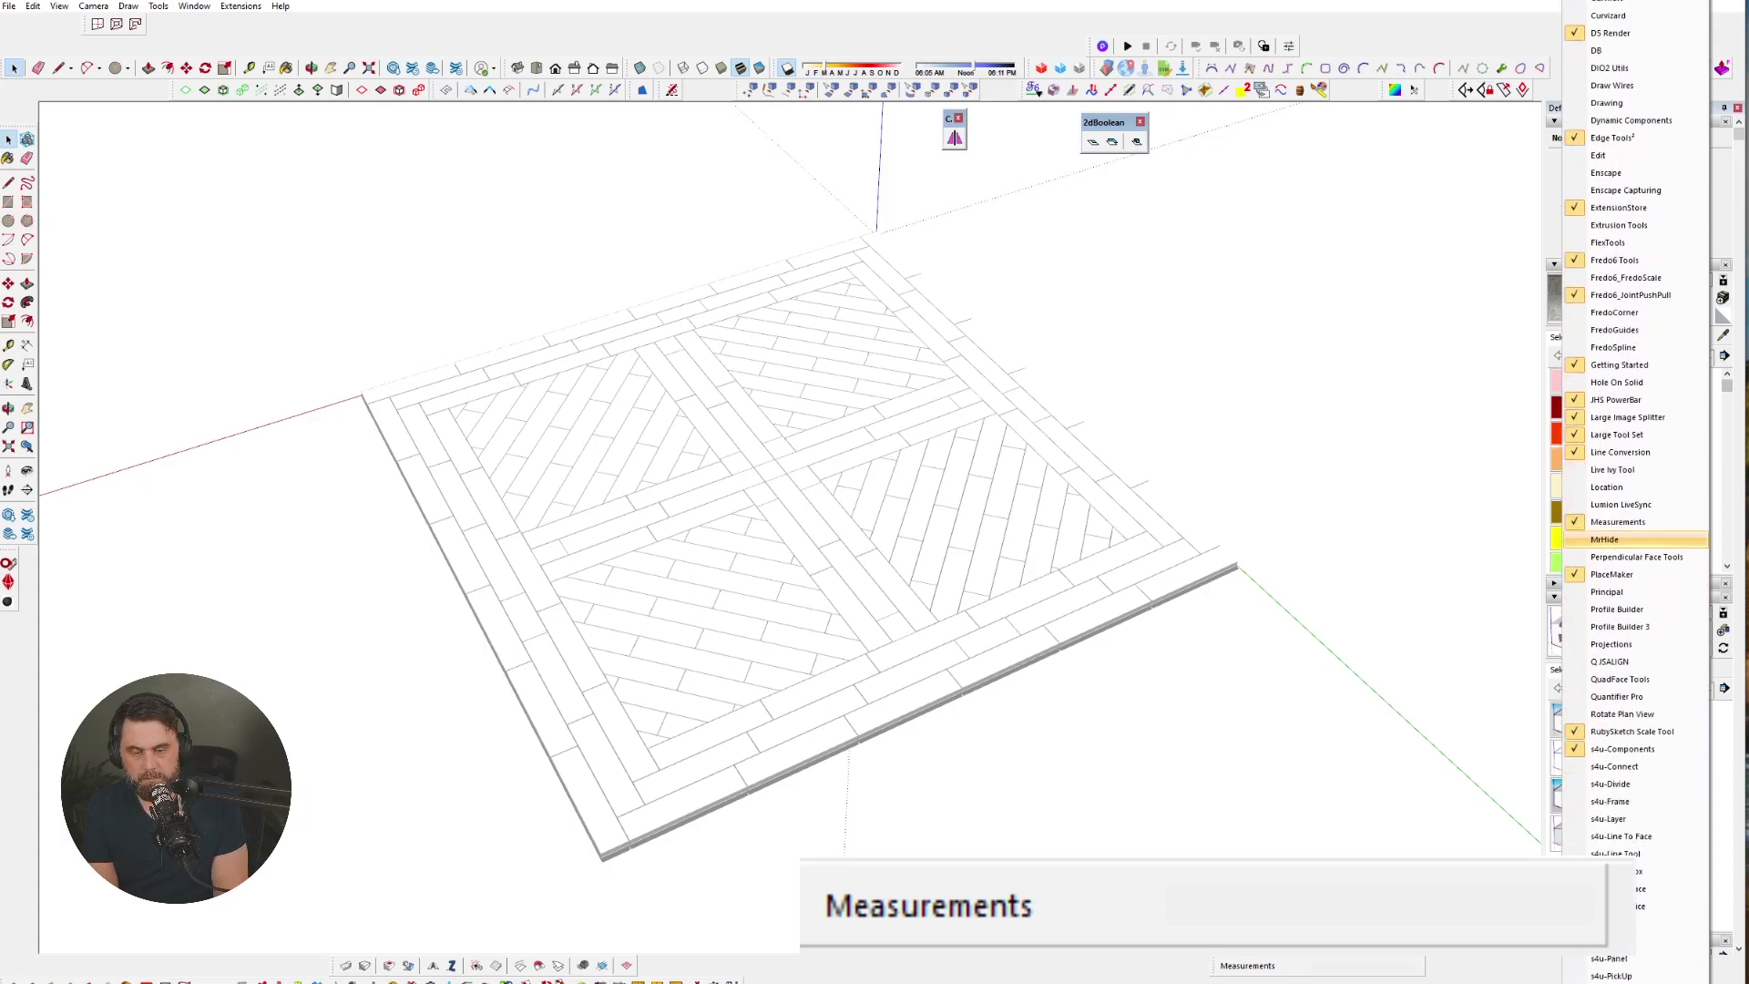
pyautogui.click(1604, 260)
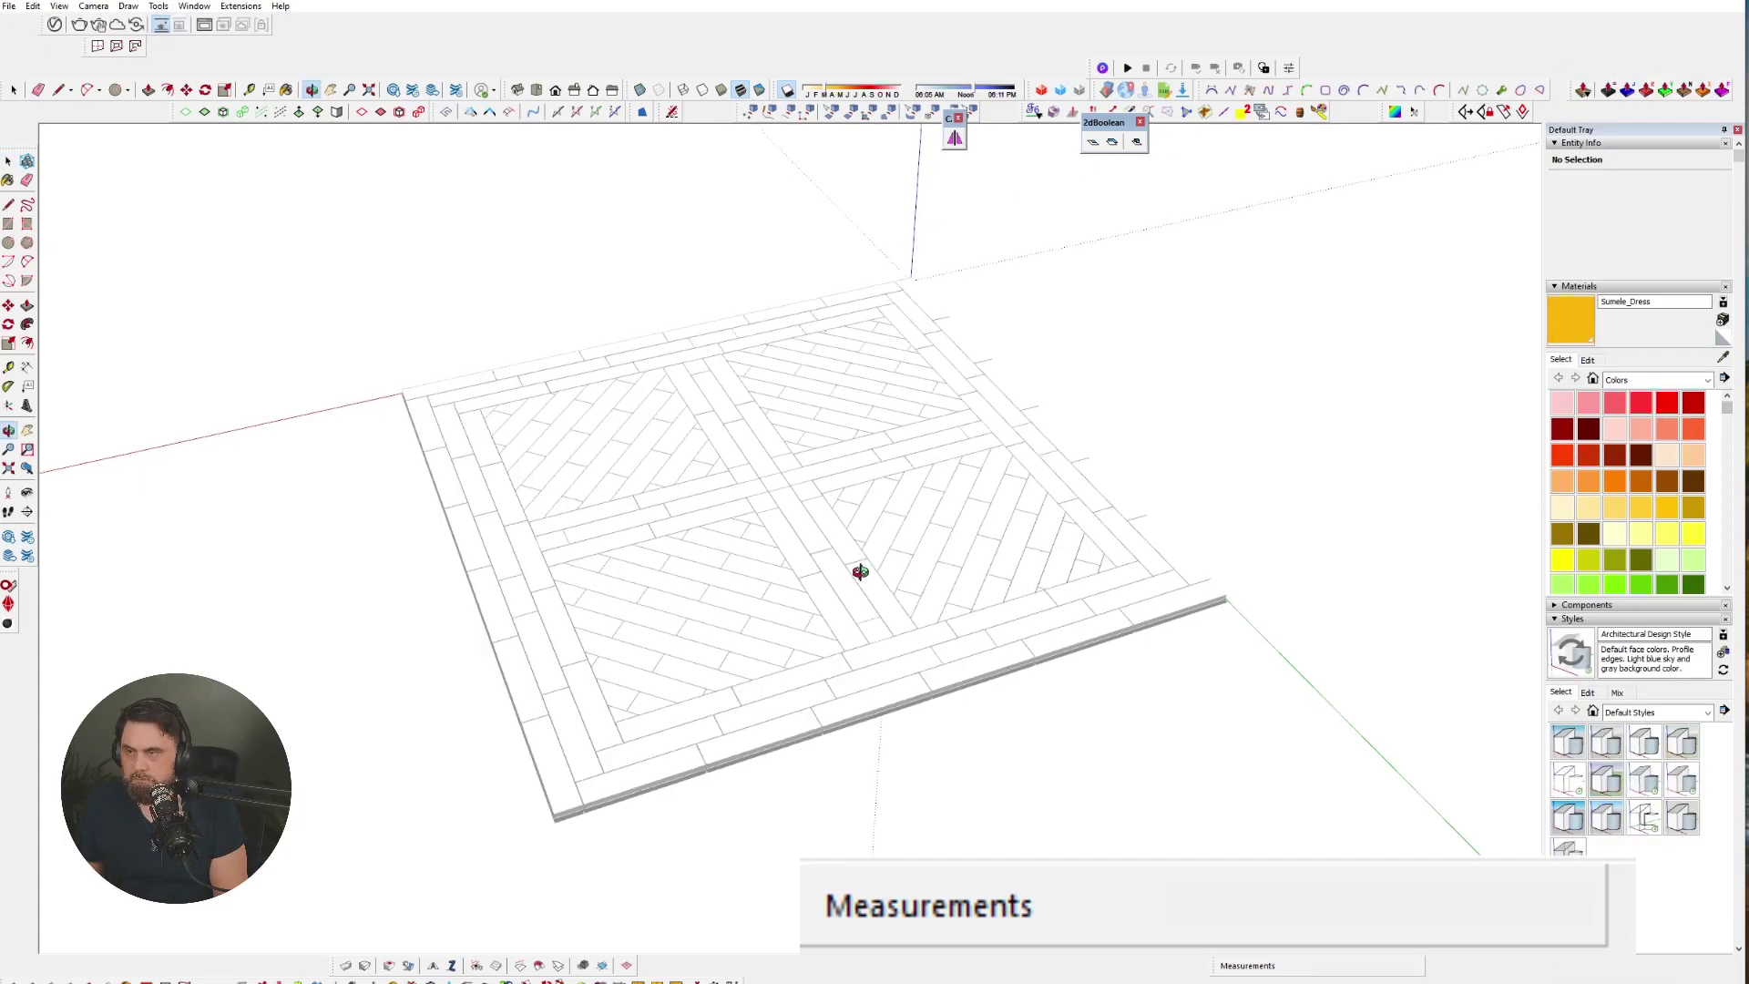
# - Preview the paver panel in a live V-Ray viewport render and move the sun's date to late in the year
pyautogui.moveTo(1338, 566); pyautogui.dragTo(939, 650, button='middle')
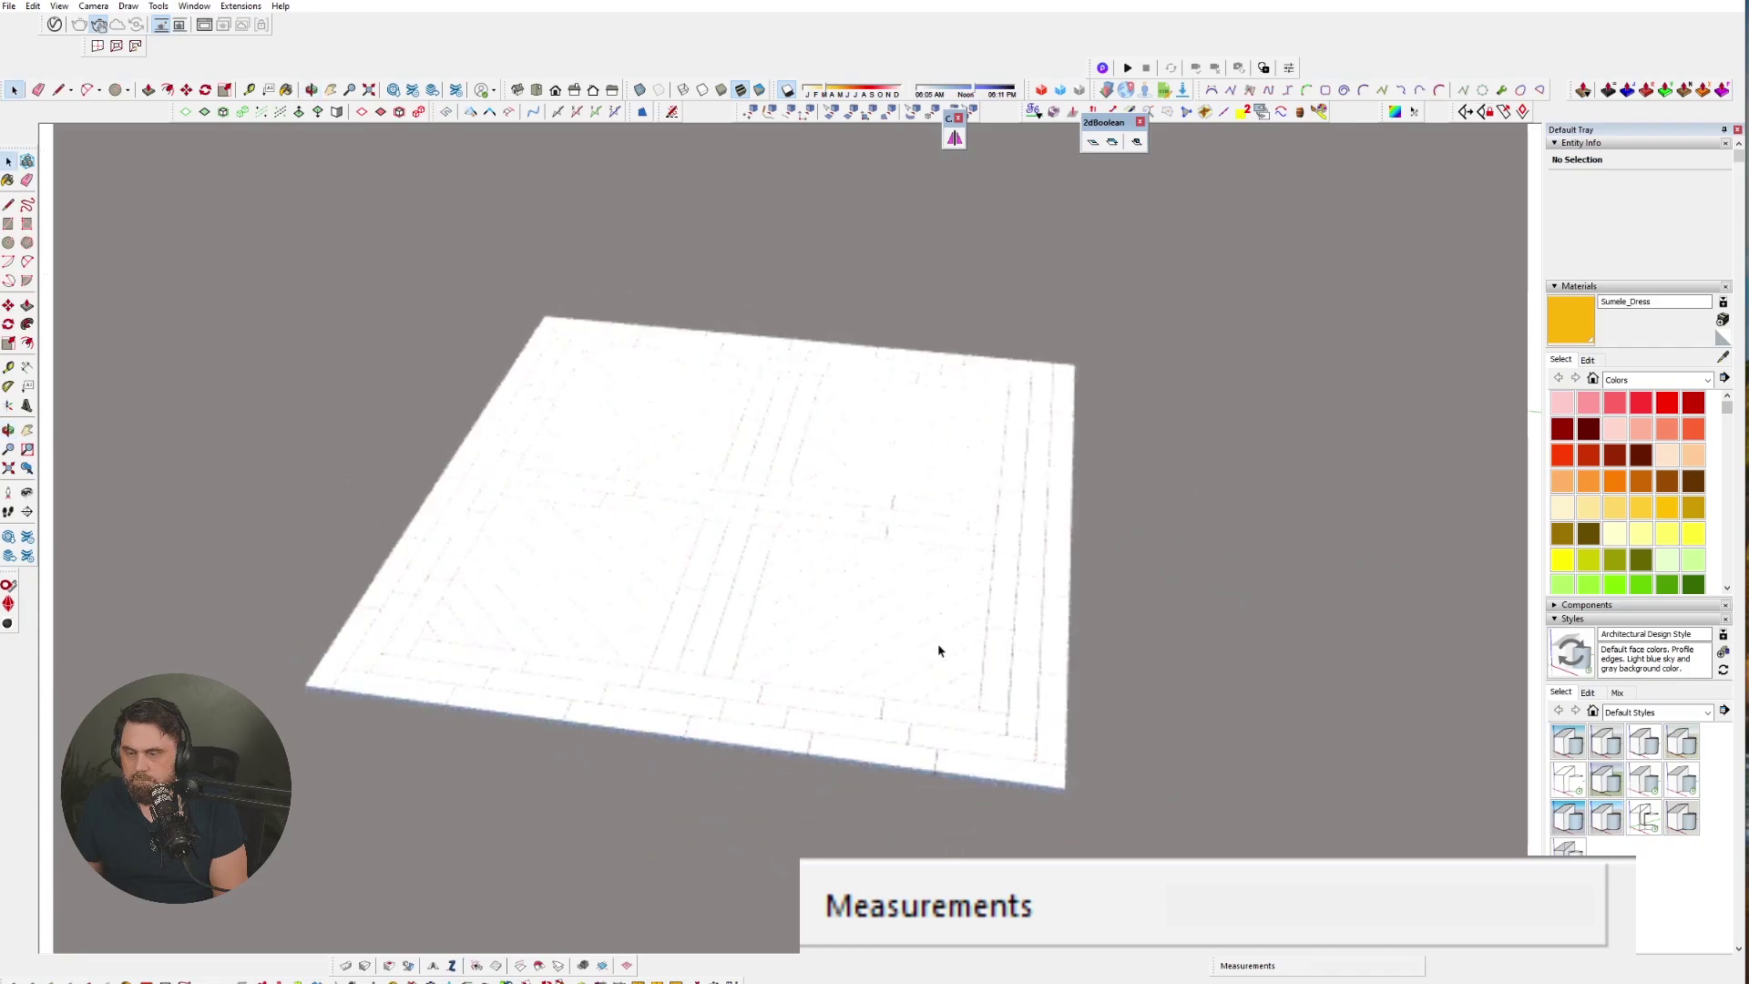
pyautogui.scroll(6, 886, 657)
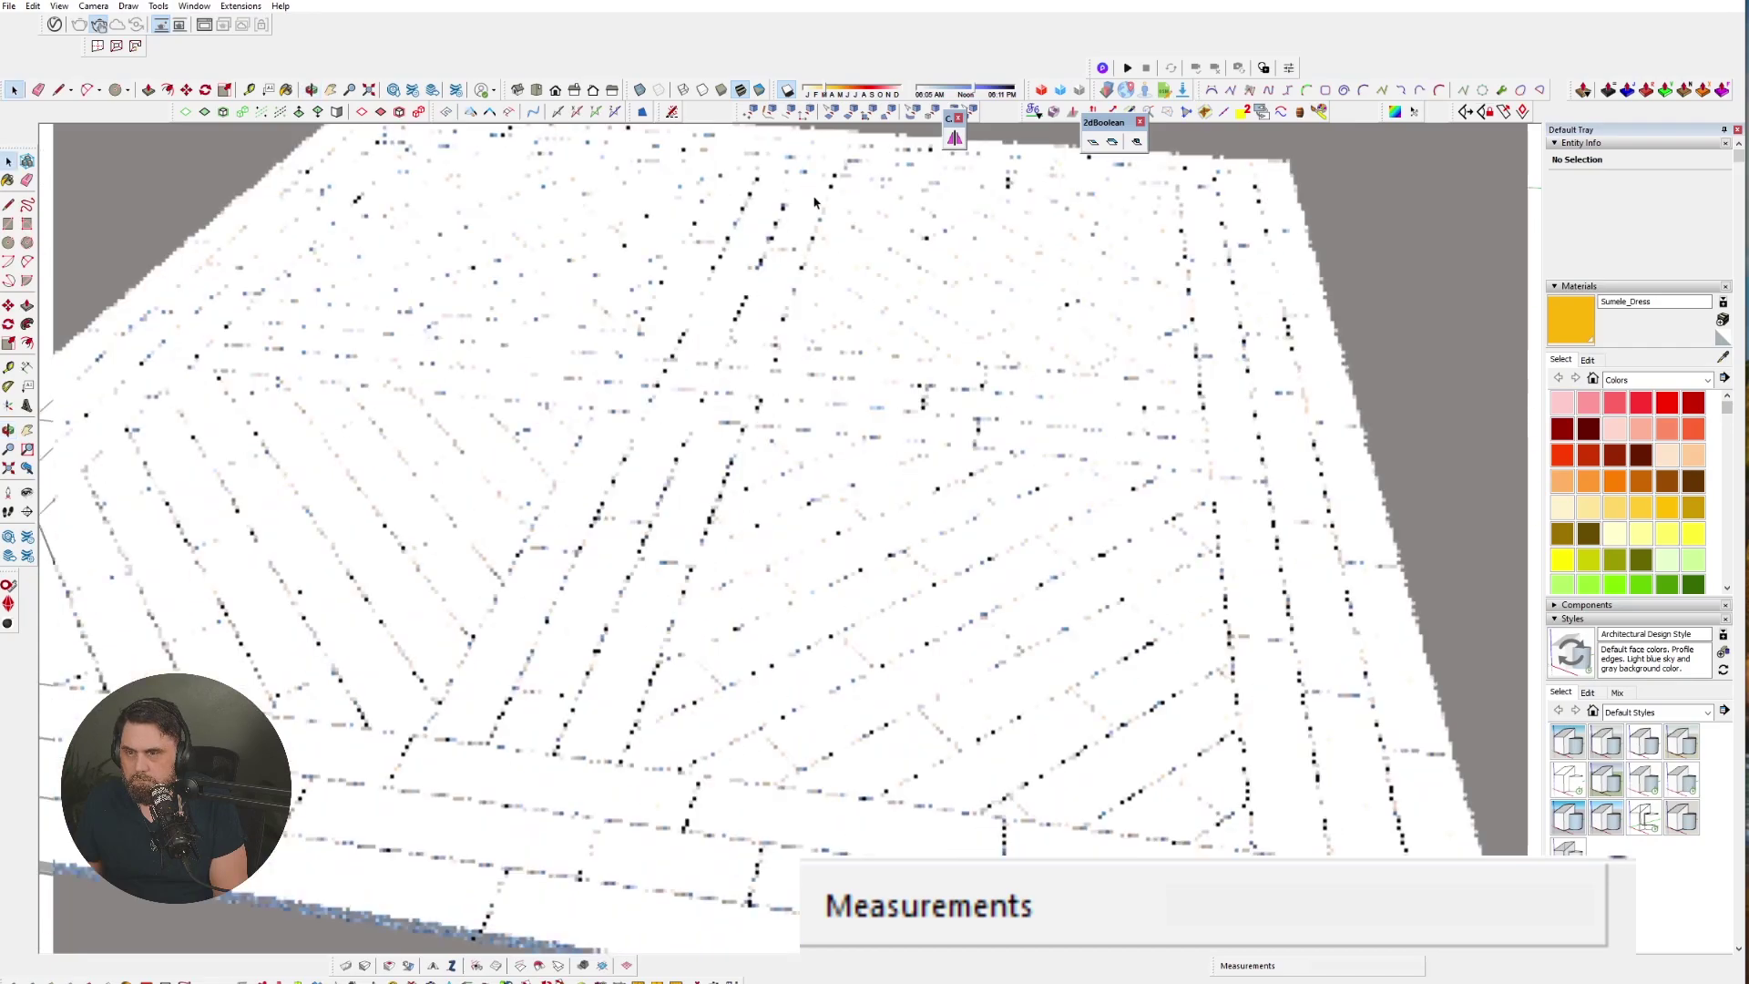
pyautogui.click(859, 92)
pyautogui.moveTo(858, 92); pyautogui.dragTo(883, 93)
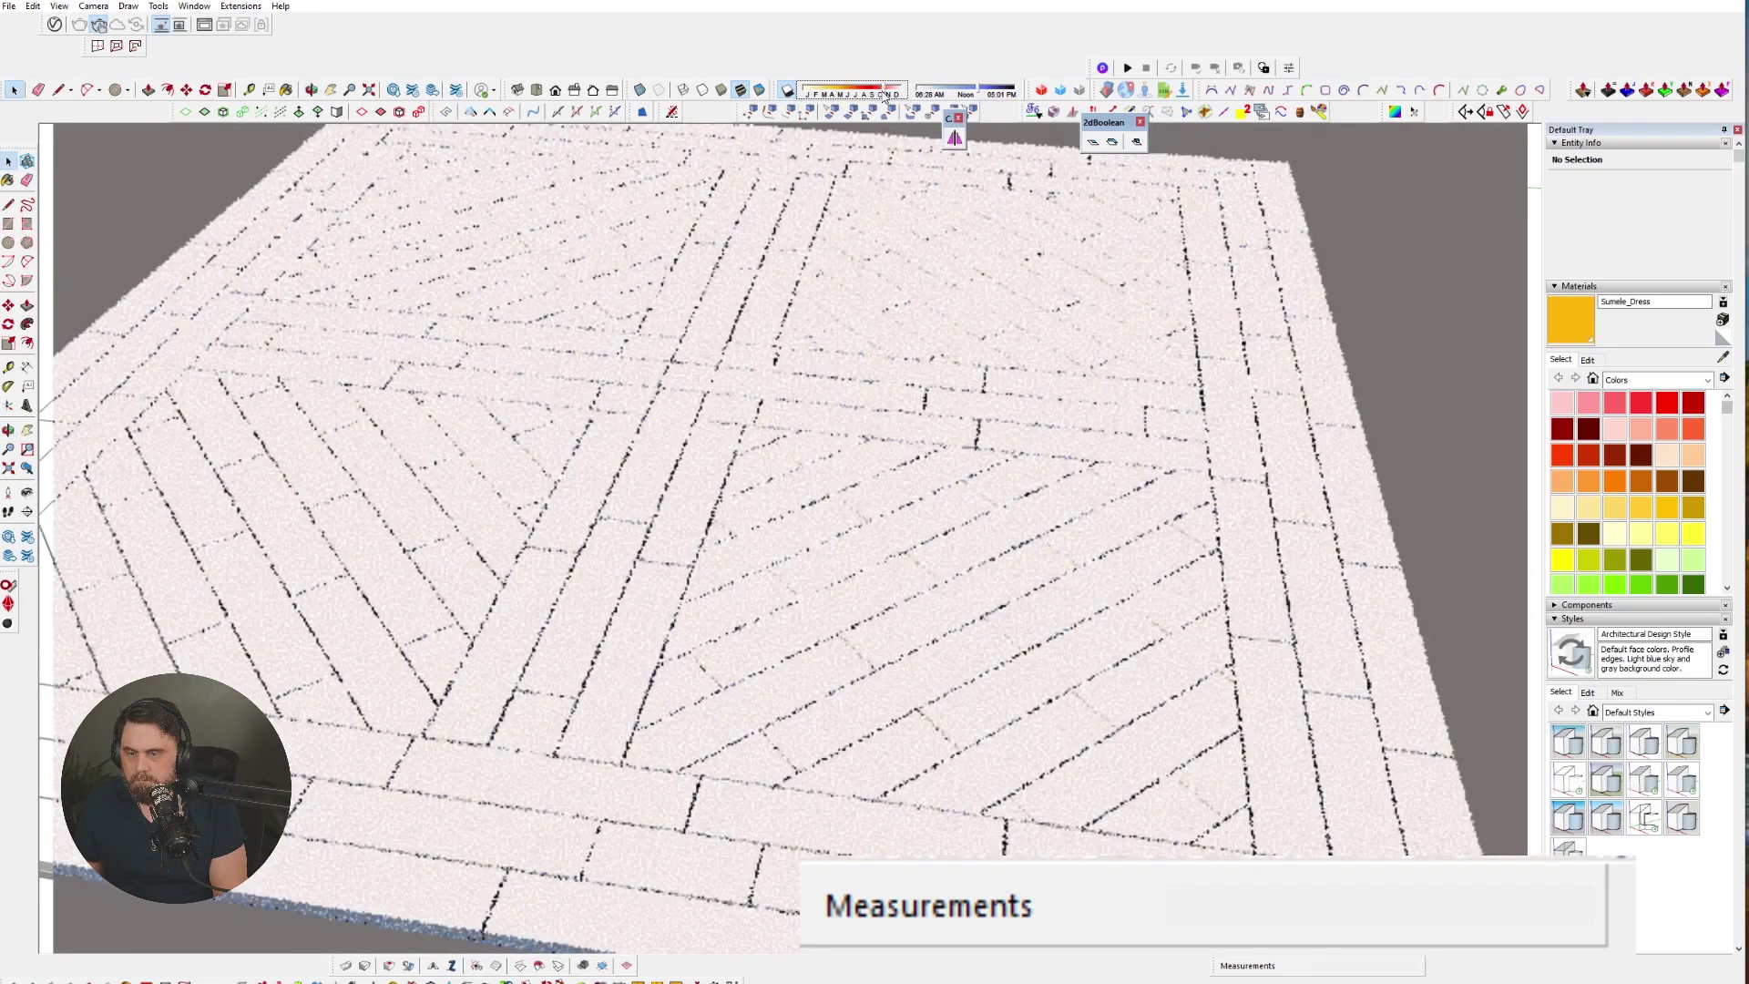
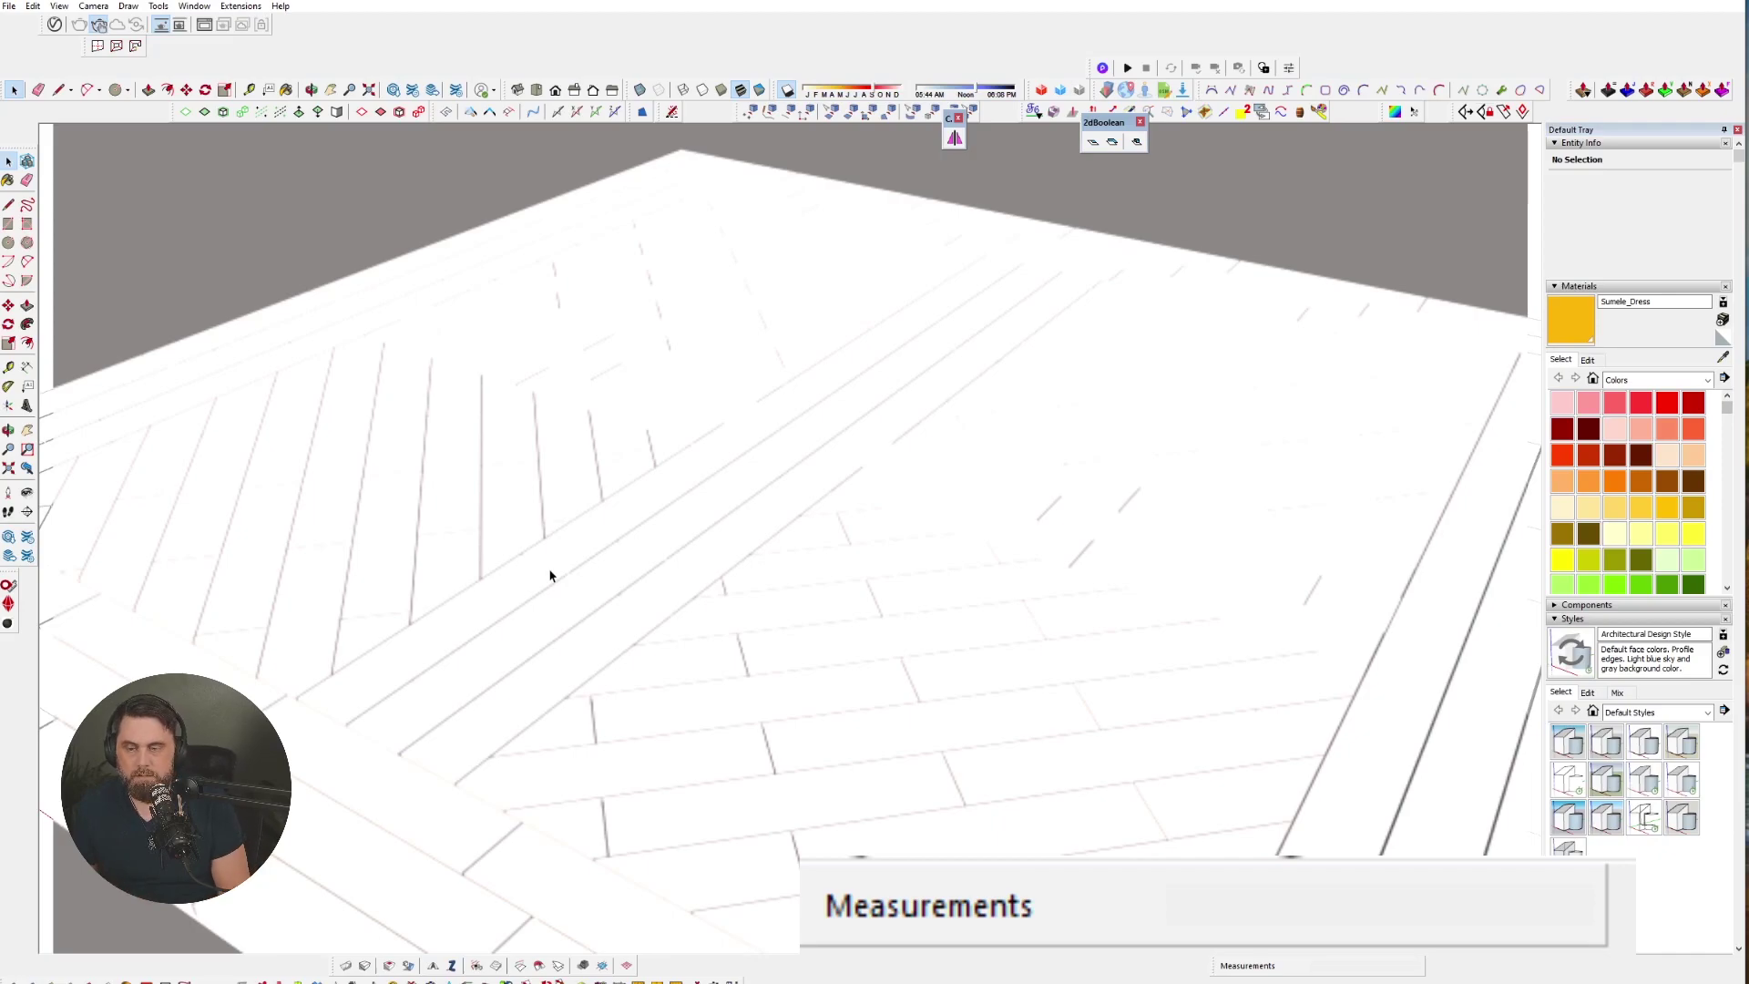
# - Examine the paver joints in the live V-Ray render, both close up and from farther away
pyautogui.moveTo(974, 504); pyautogui.dragTo(995, 625, button='middle')
pyautogui.scroll(8, 984, 425)
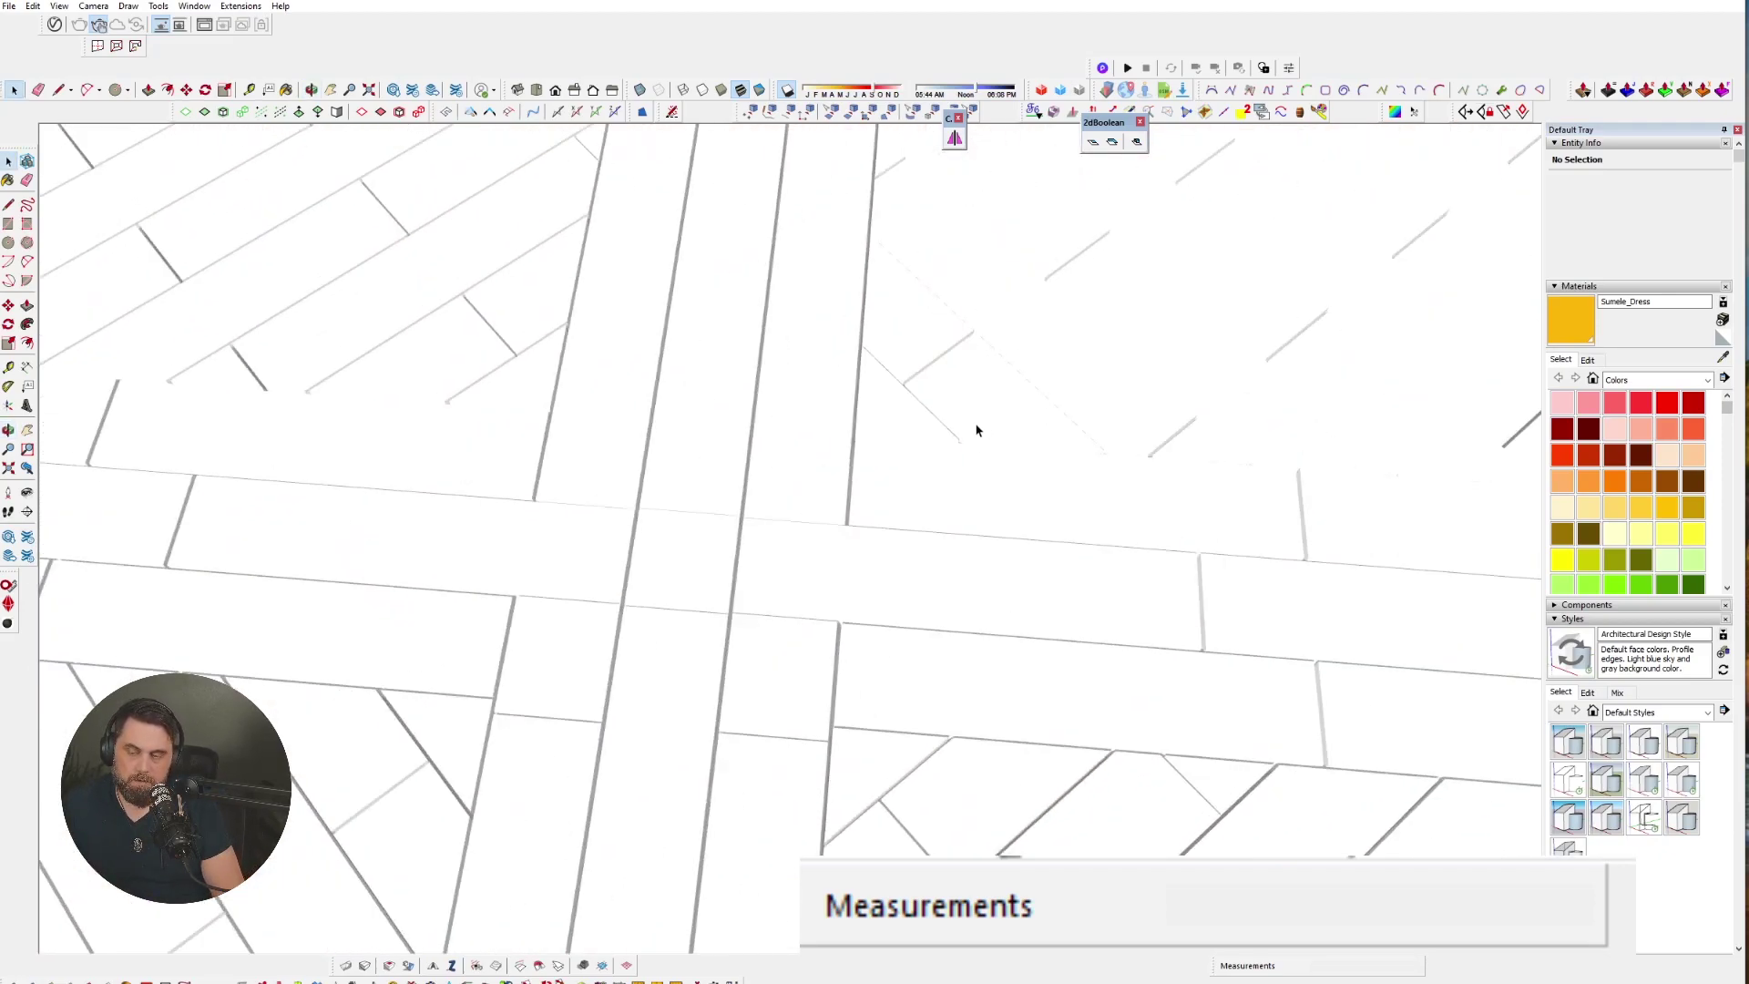
pyautogui.scroll(-9, 726, 495)
pyautogui.scroll(-3, 726, 495)
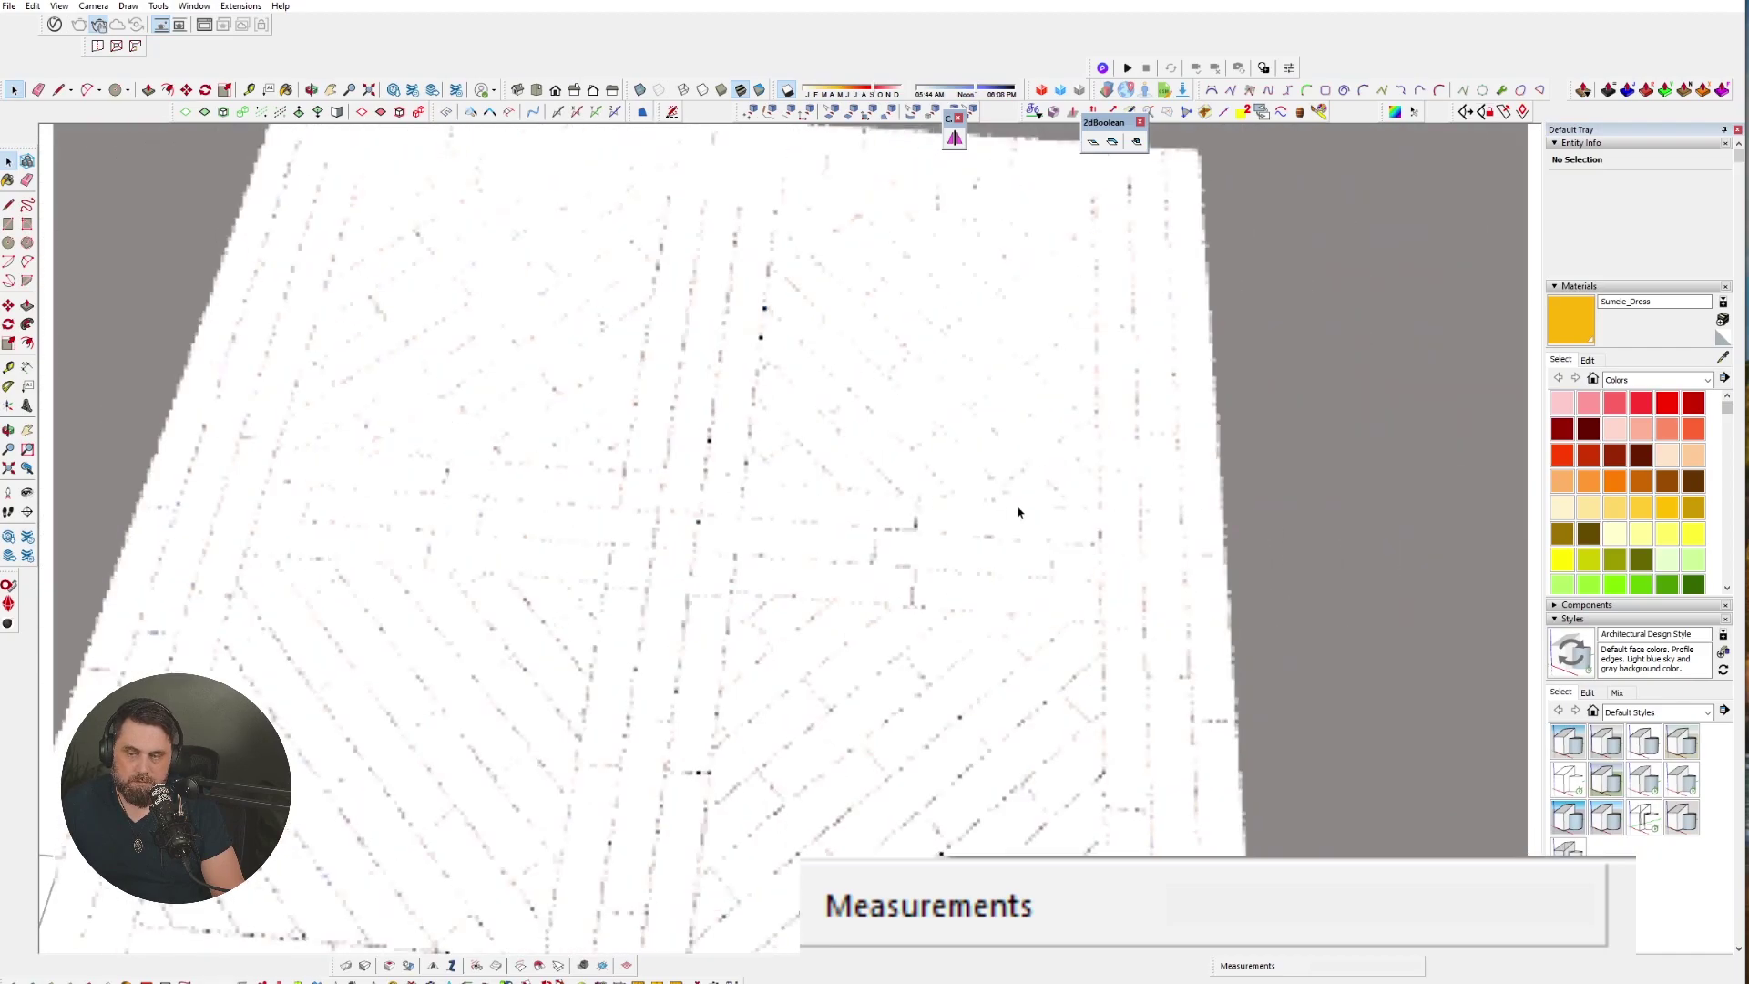
pyautogui.scroll(-3, 801, 395)
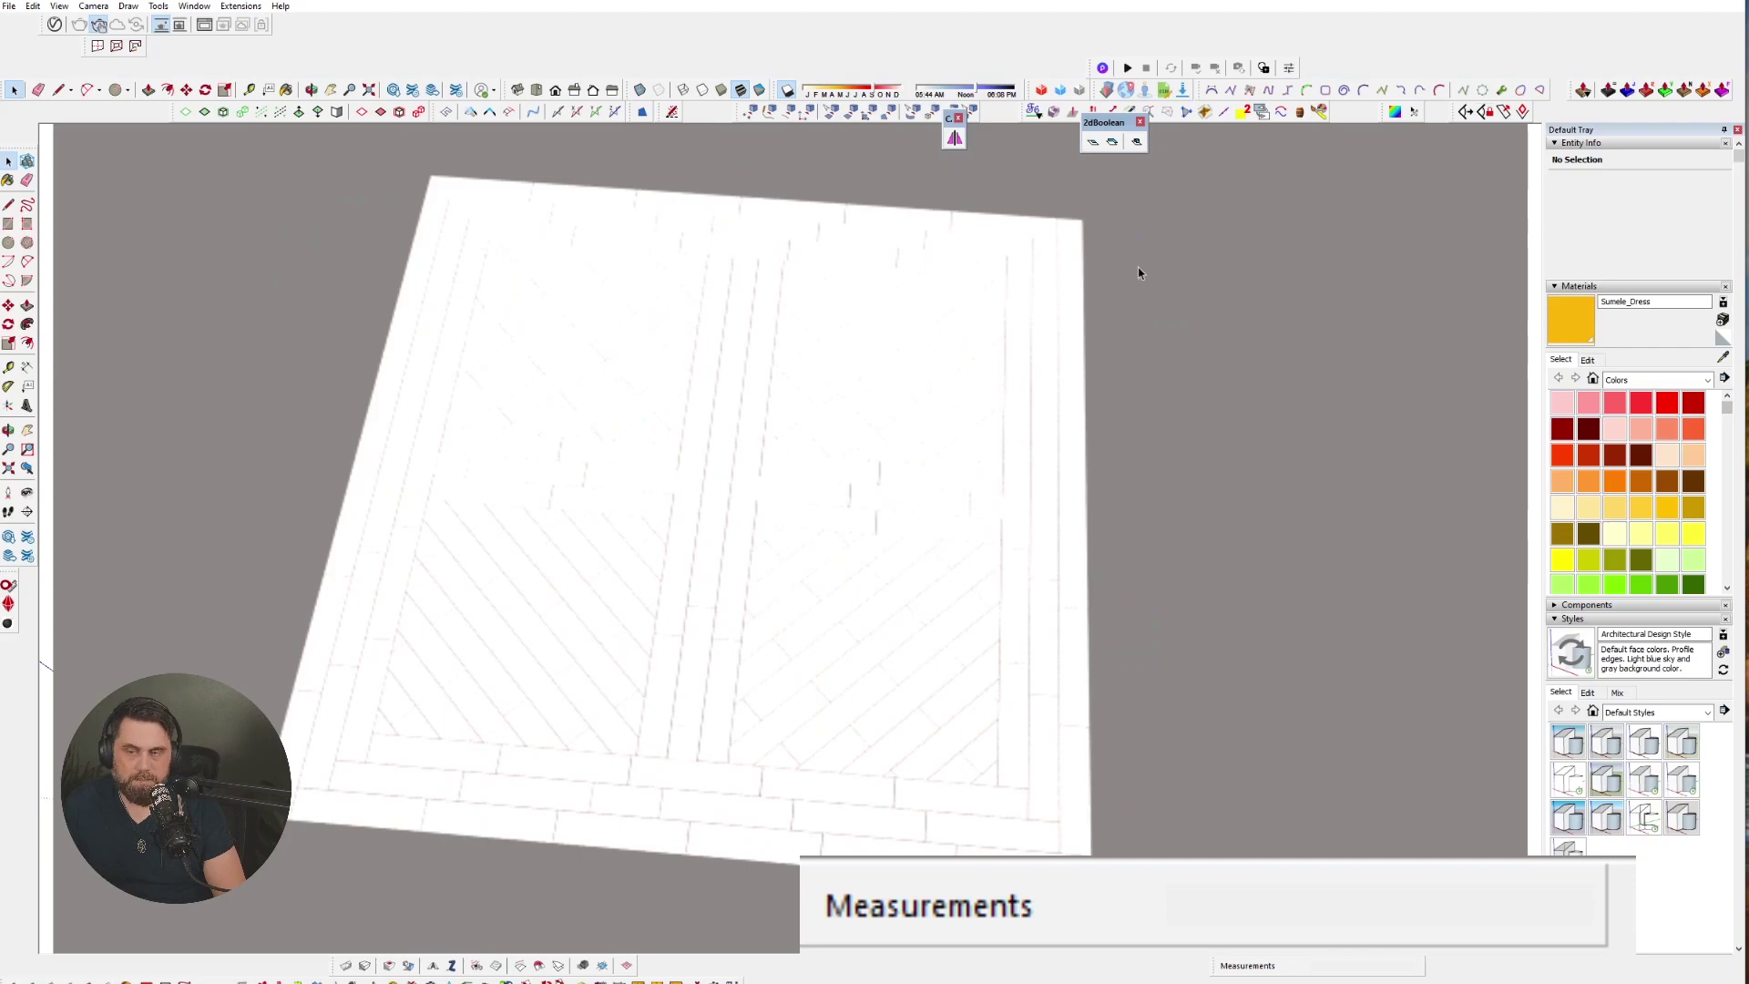
pyautogui.scroll(10, 574, 365)
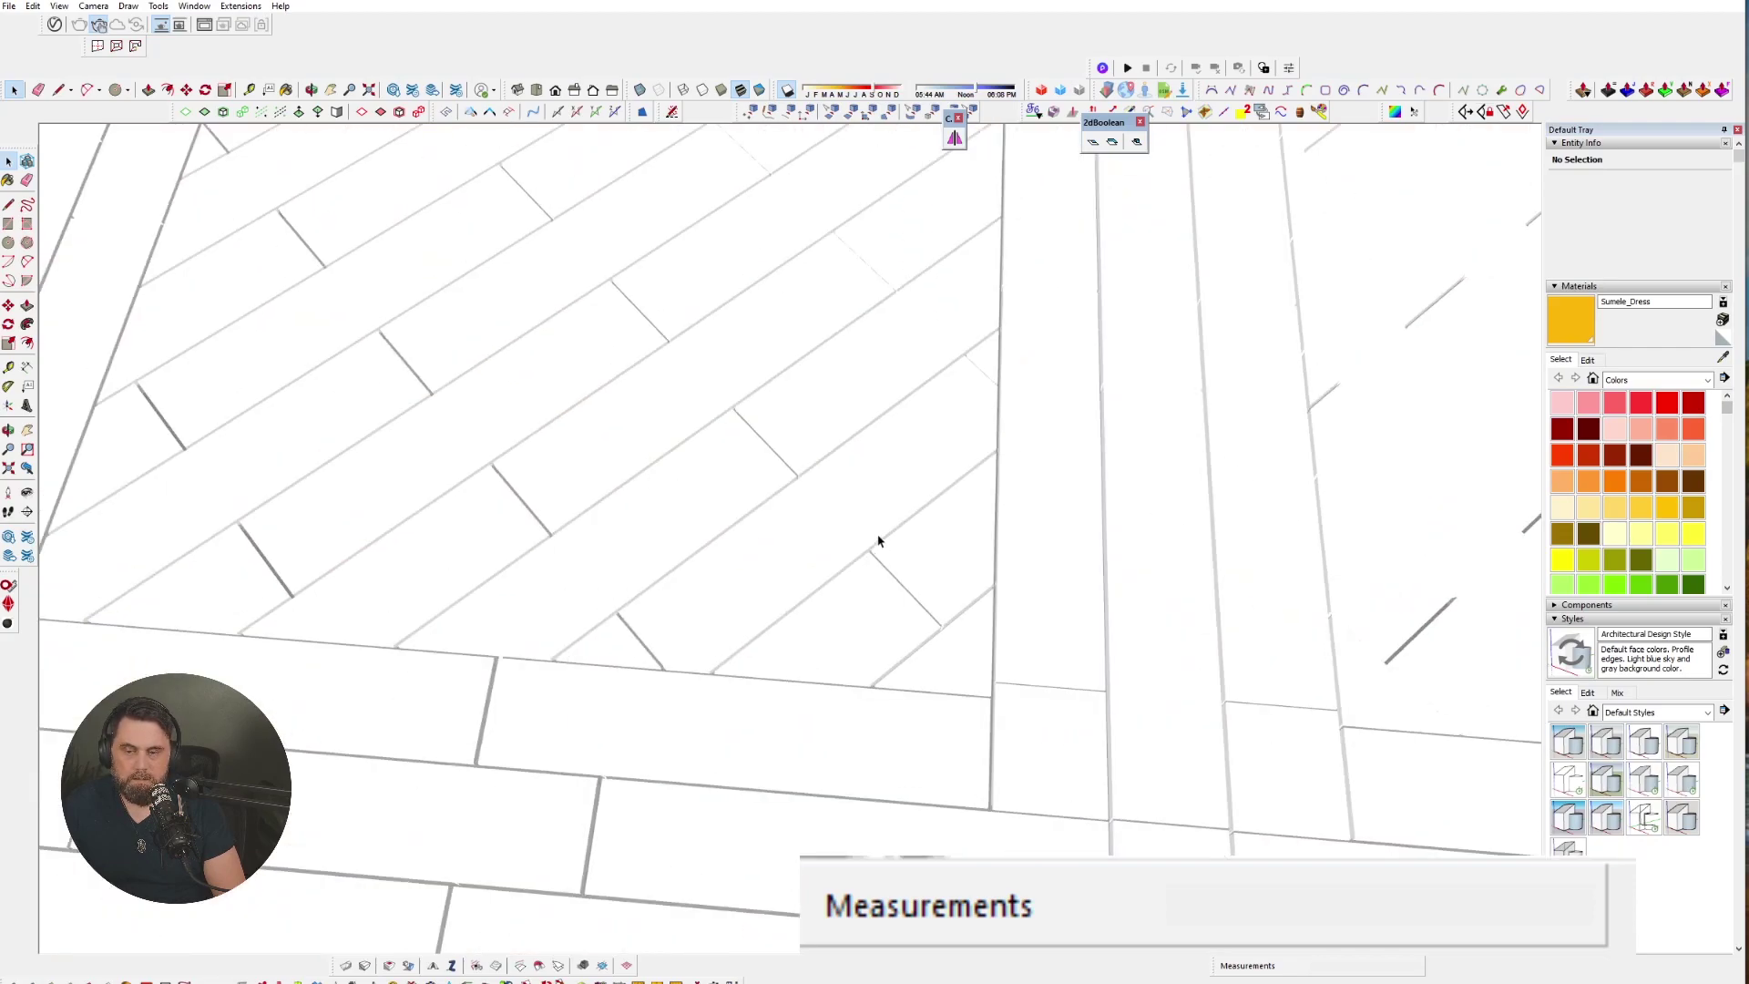
pyautogui.scroll(-5, 1011, 444)
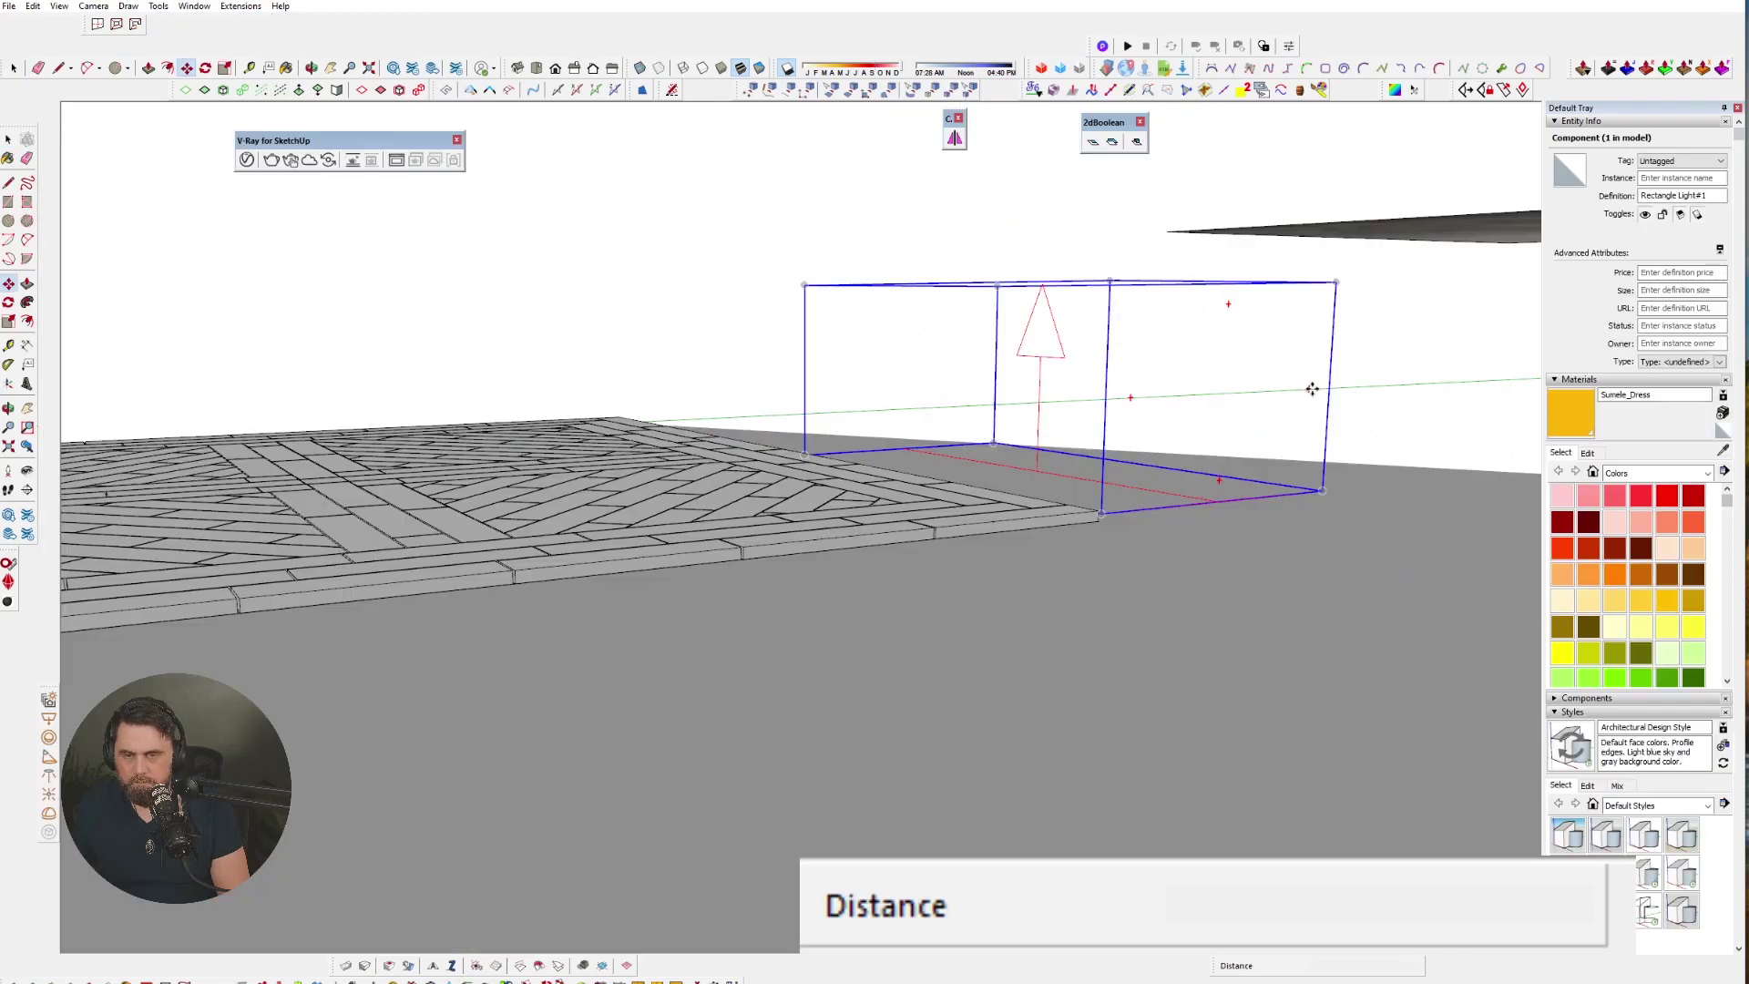
# - Reposition the V-Ray rectangle light near the corner of the paver panel
pyautogui.moveTo(1228, 303); pyautogui.dragTo(1213, 315)
pyautogui.click(1212, 315)
pyautogui.click(1281, 533)
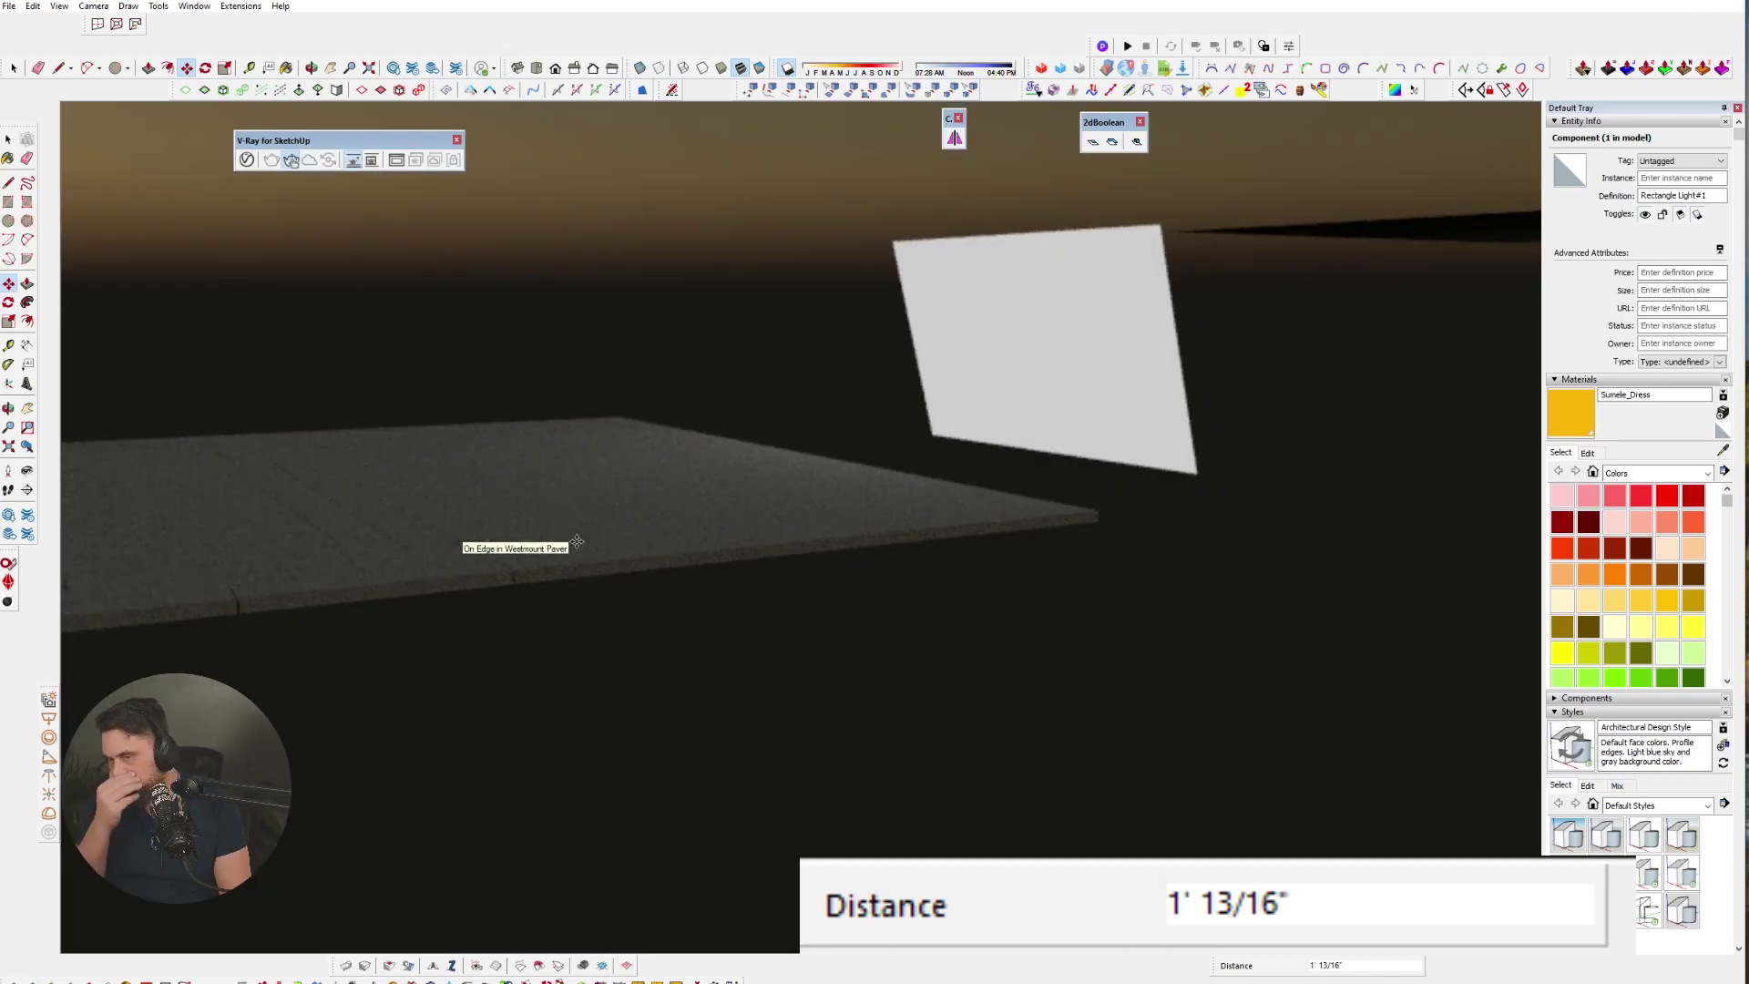
# - Move the upright rectangle light down and inward so it stands on the paver panel's border
pyautogui.moveTo(481, 592); pyautogui.dragTo(586, 787, button='middle')
pyautogui.moveTo(801, 410); pyautogui.dragTo(1105, 407, button='middle')
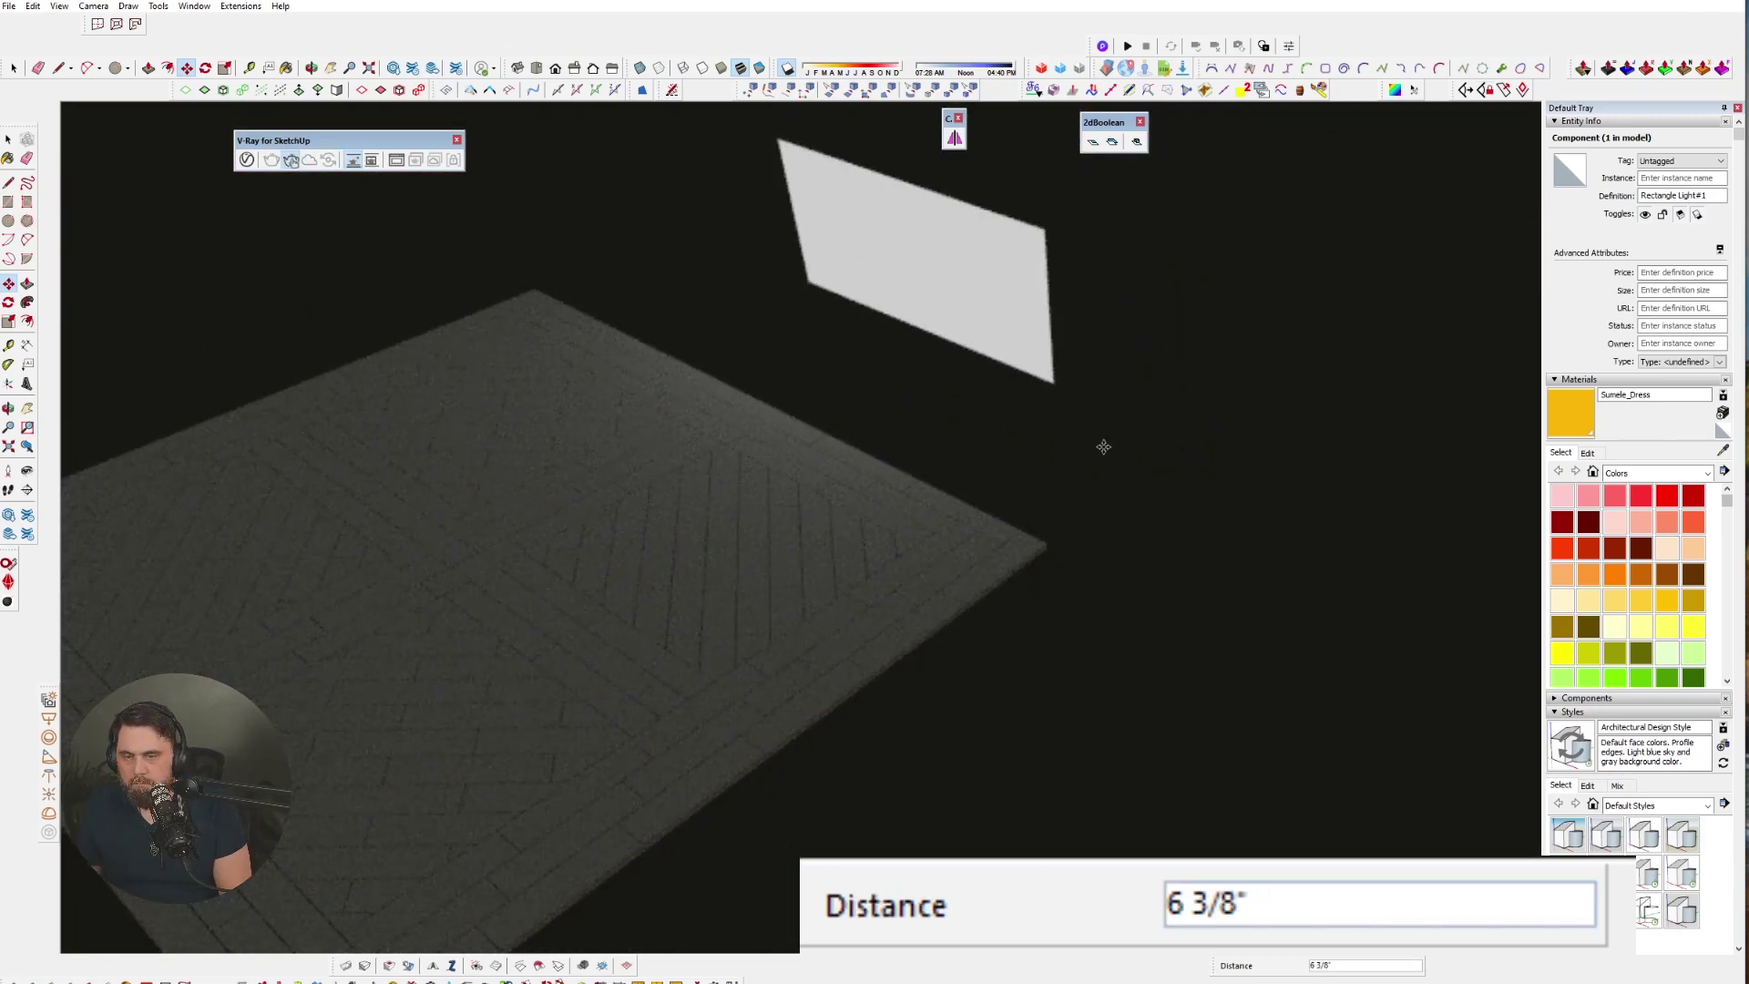
pyautogui.click(1070, 481)
pyautogui.click(1219, 502)
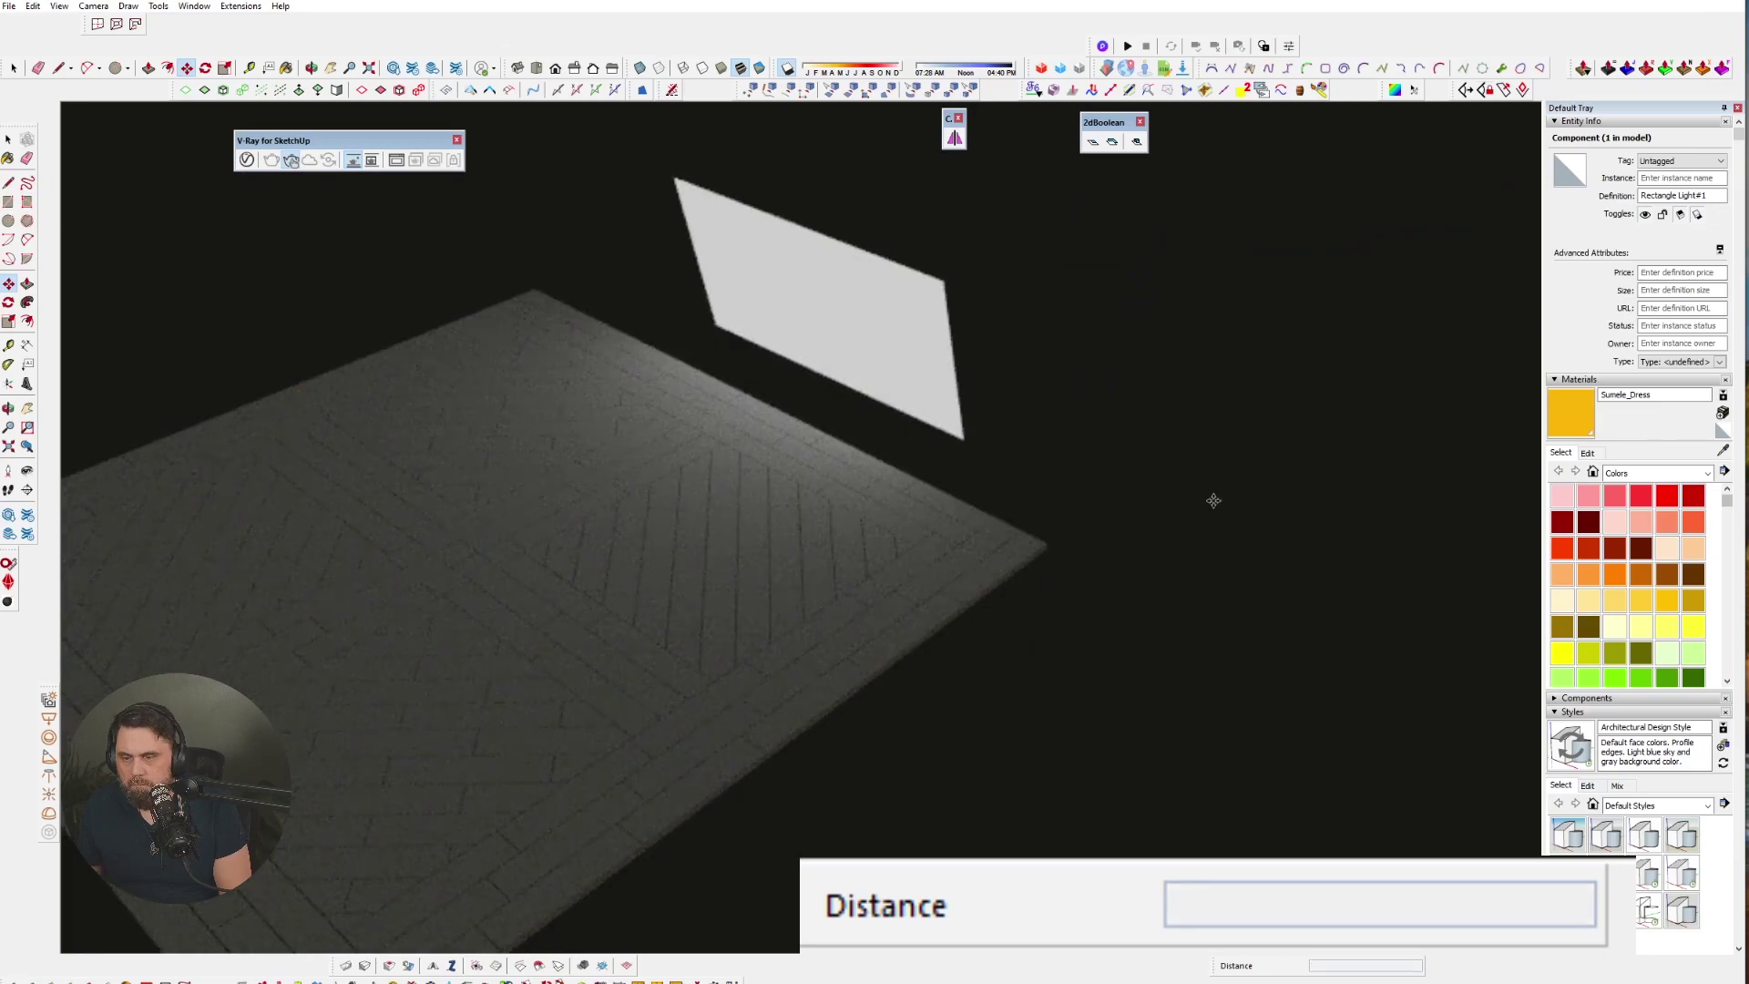
pyautogui.click(1139, 549)
# - Examine the paver joints under the low rectangle light from several close angles
pyautogui.scroll(6, 577, 462)
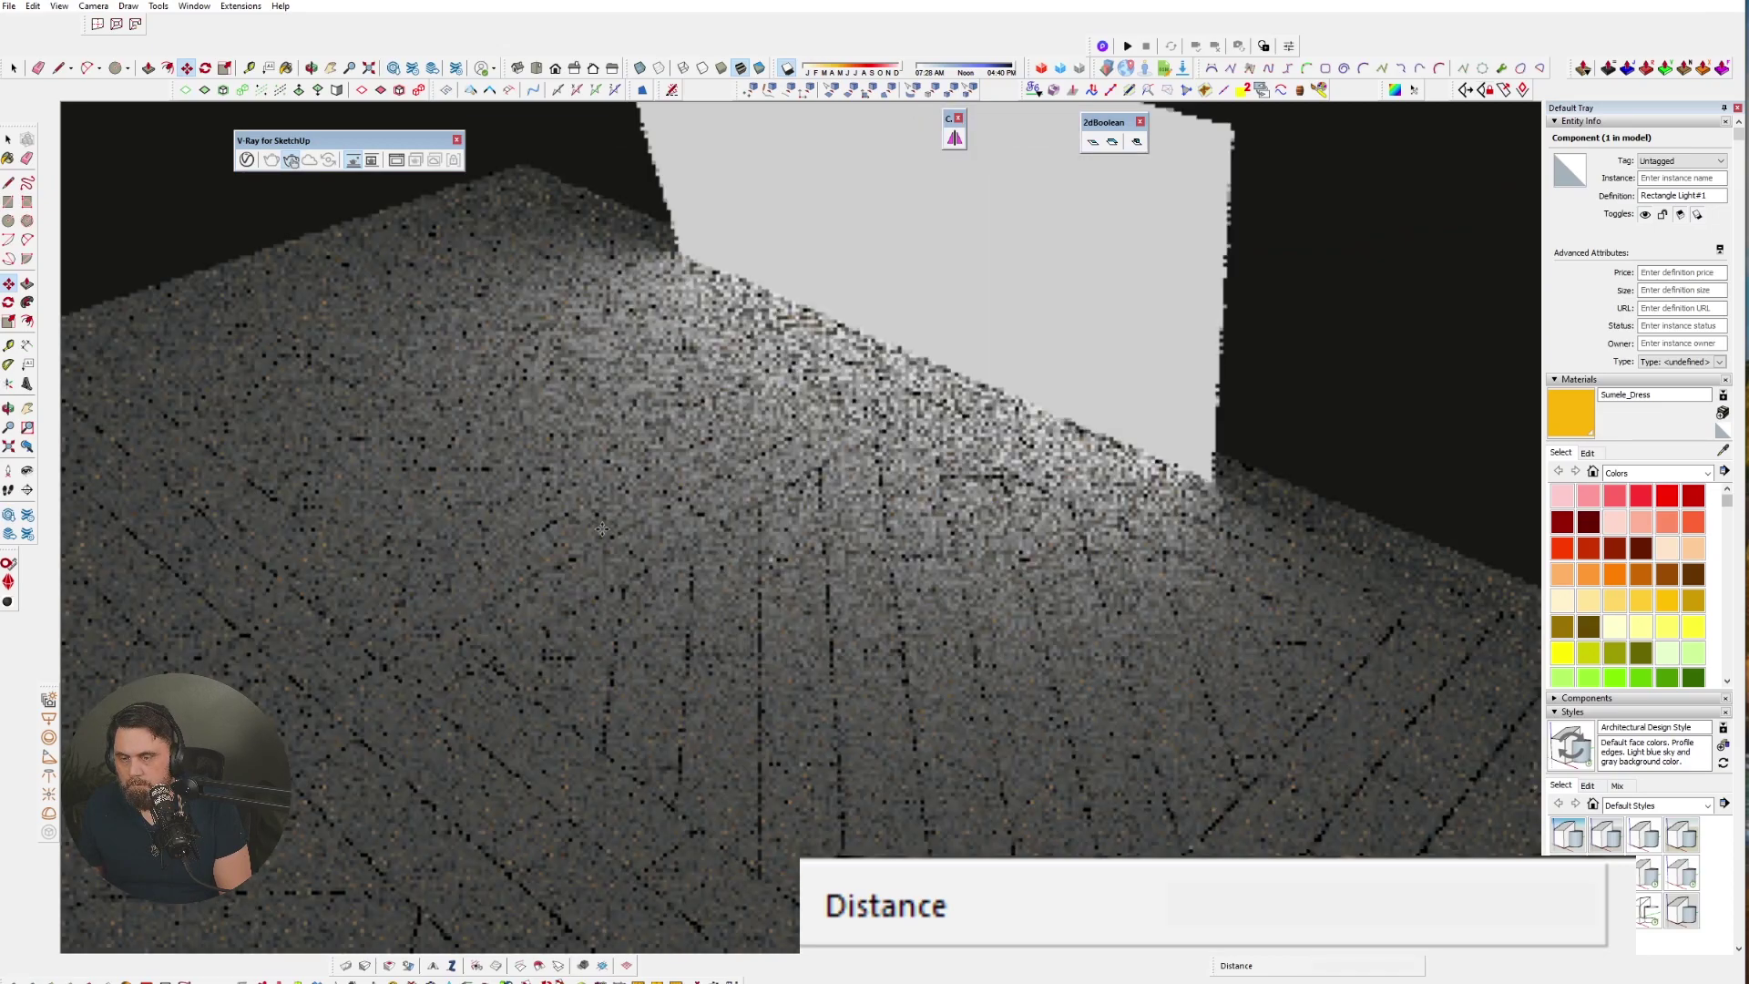
pyautogui.scroll(-5, 780, 597)
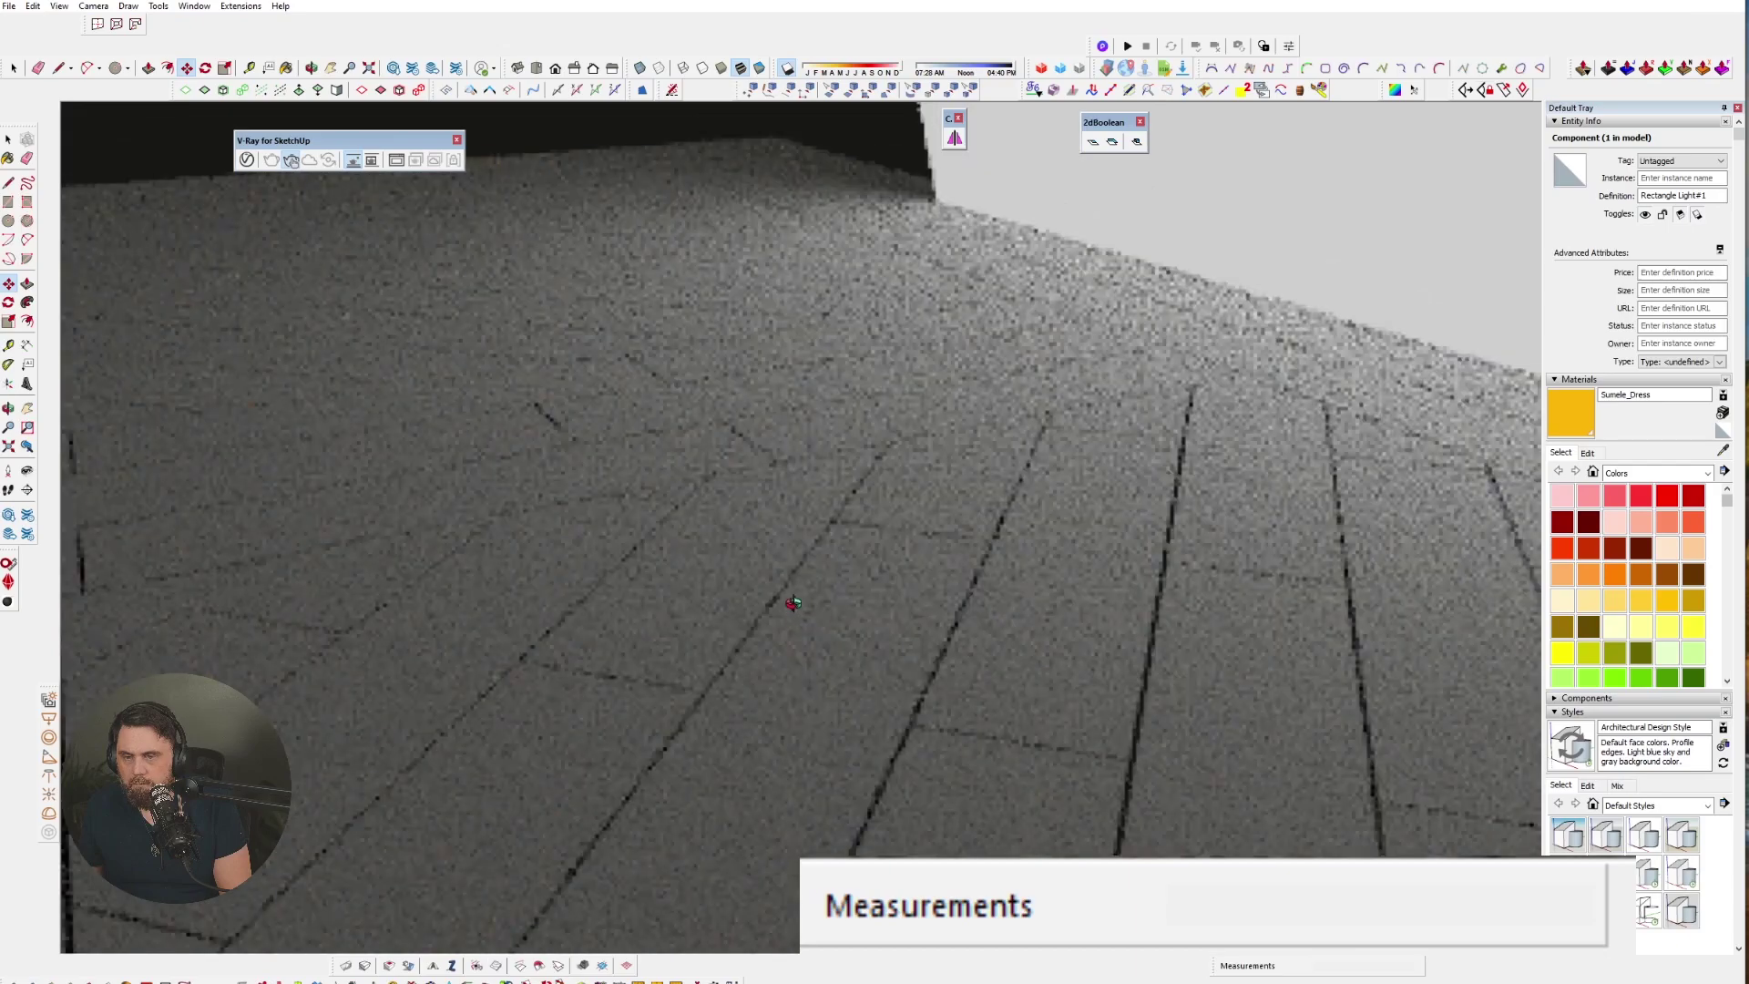
pyautogui.moveTo(460, 408); pyautogui.dragTo(1167, 538, button='middle')
pyautogui.moveTo(1045, 537); pyautogui.dragTo(818, 632, button='middle')
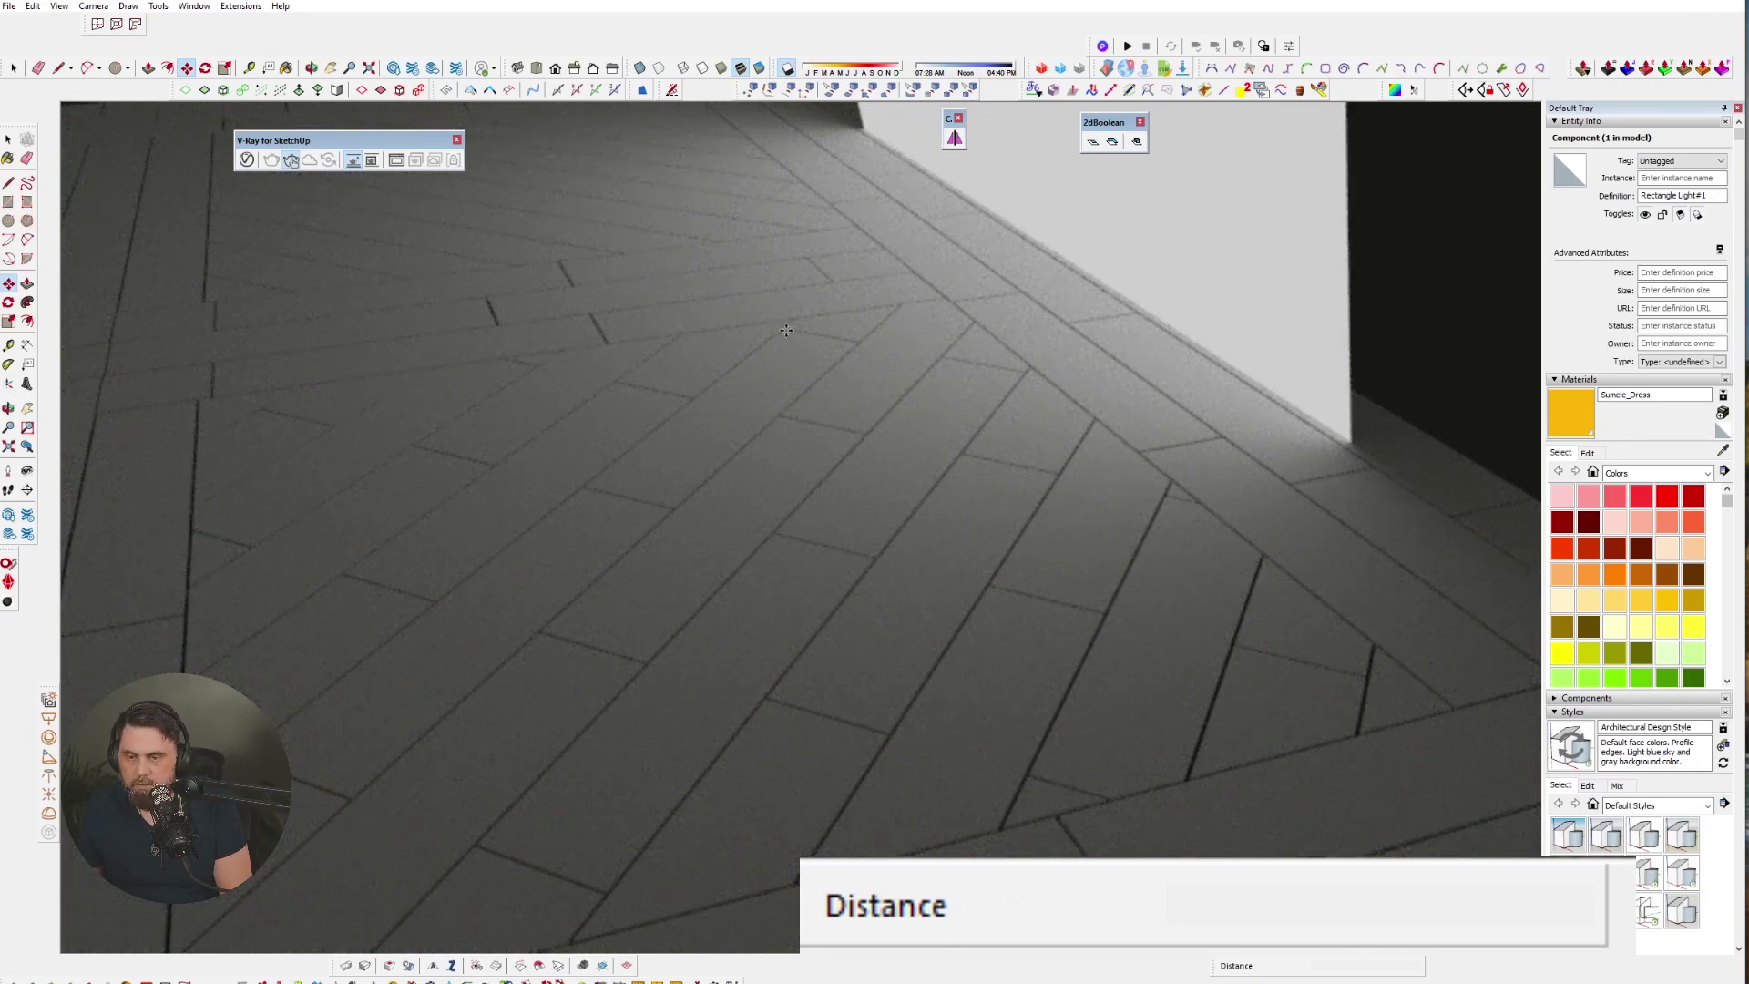
pyautogui.moveTo(785, 328); pyautogui.dragTo(1304, 537, button='middle')
pyautogui.moveTo(949, 580); pyautogui.dragTo(1412, 510, button='middle')
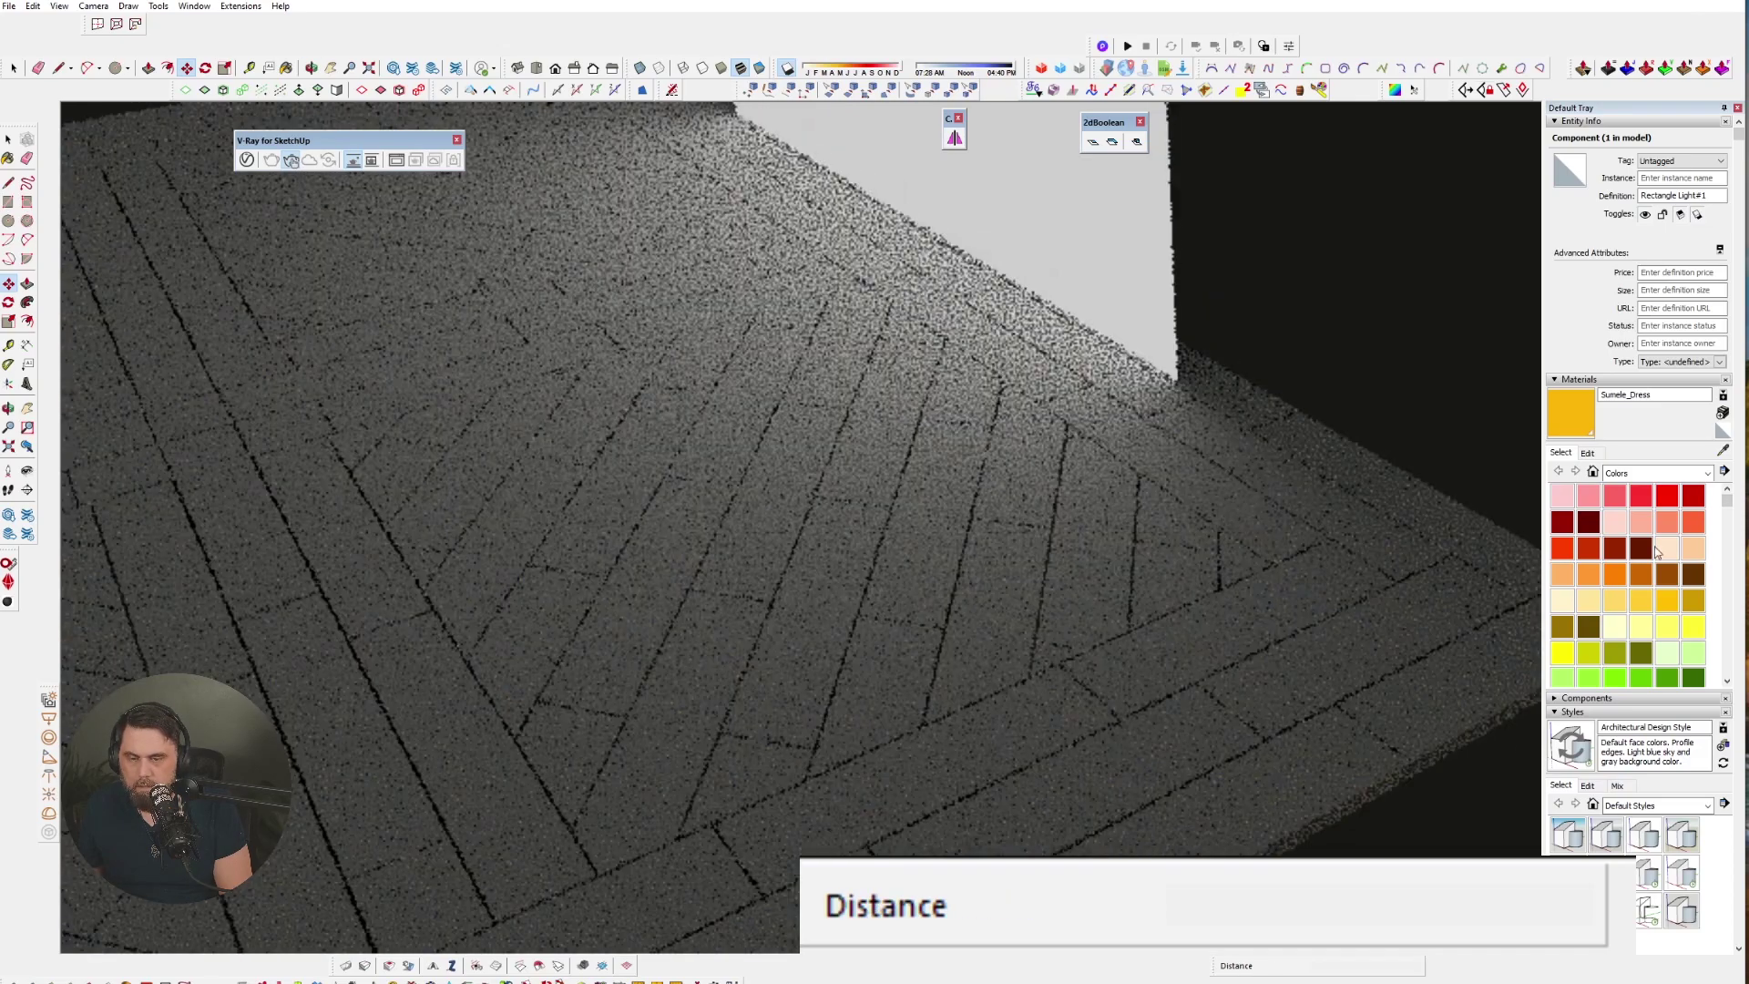
# - Paint the paver panel's diagonal-pattern quadrants with the red material Color A05
pyautogui.click(1667, 498)
pyautogui.click(911, 644)
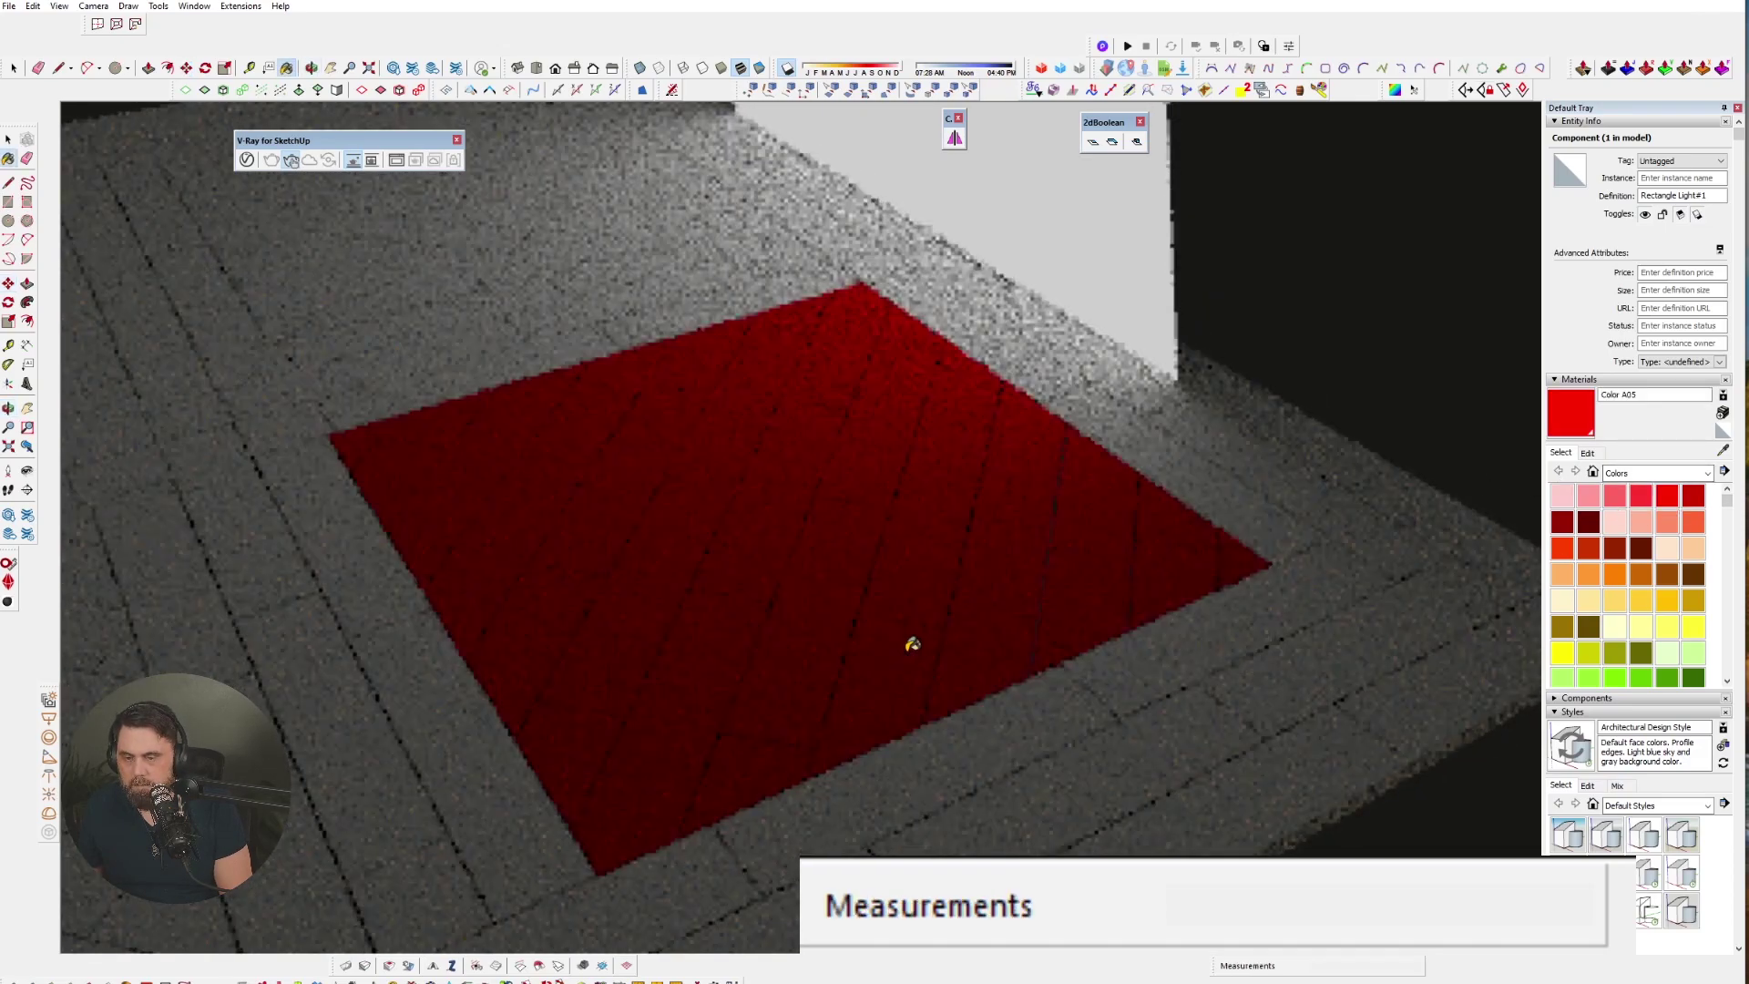
pyautogui.scroll(-3, 761, 328)
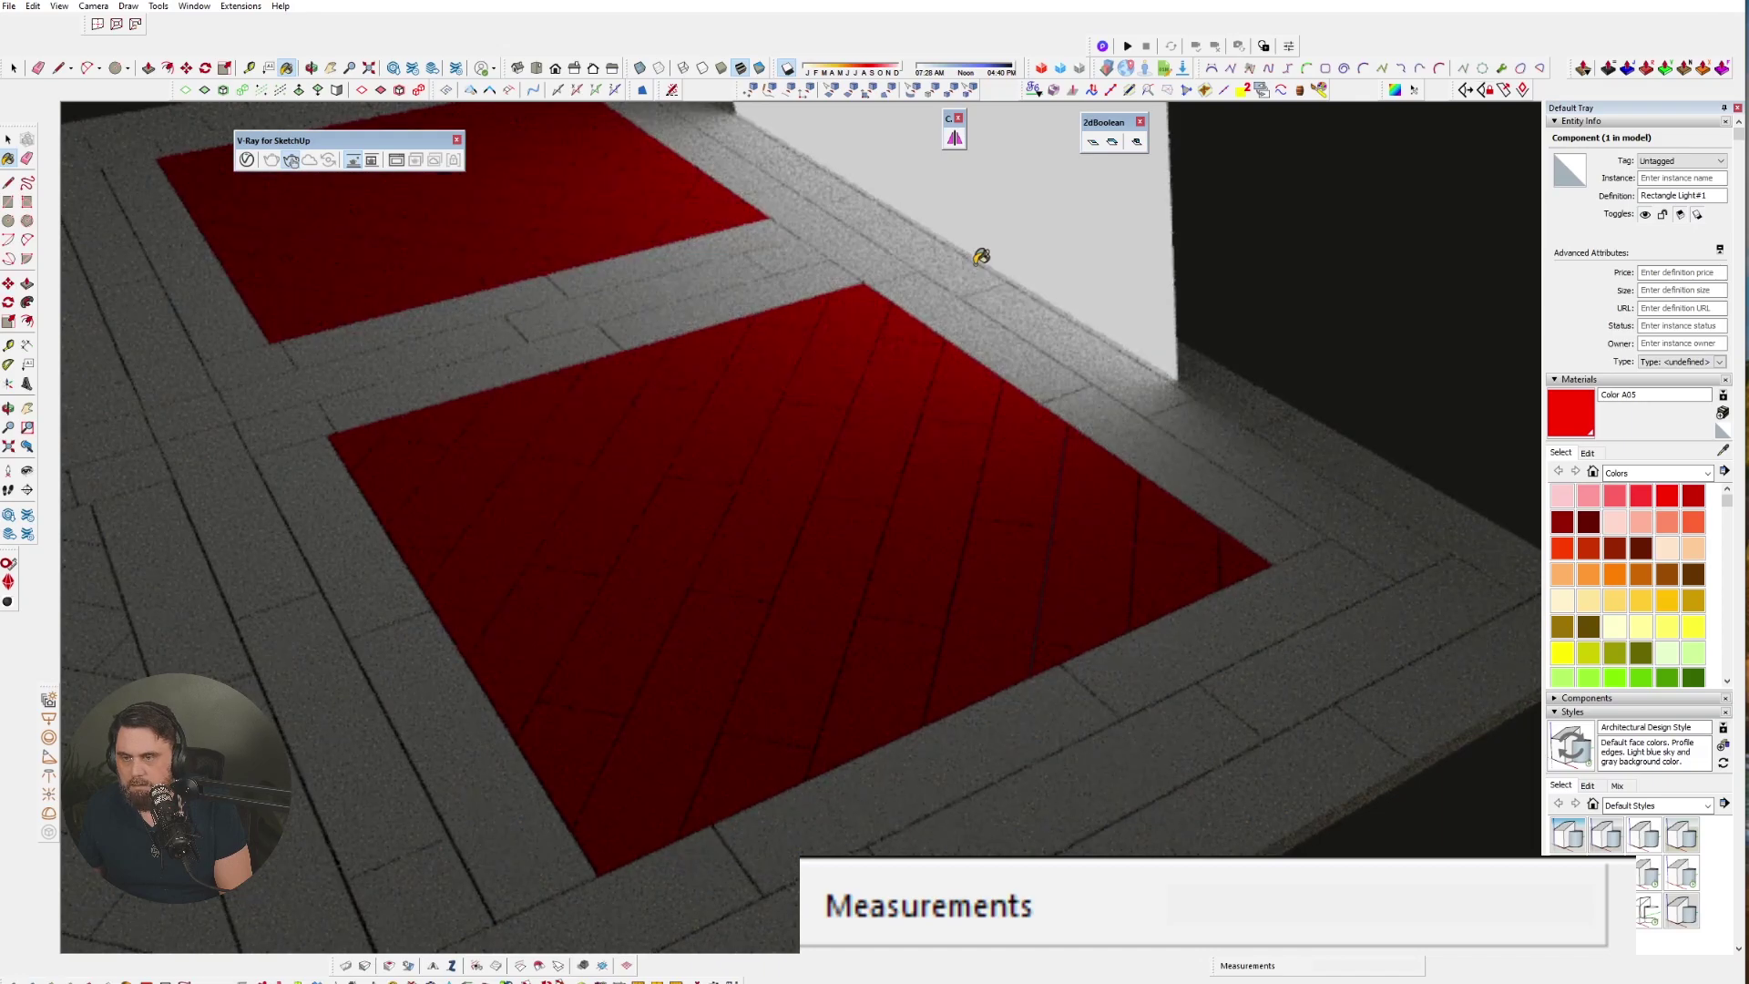
pyautogui.scroll(-3, 449, 636)
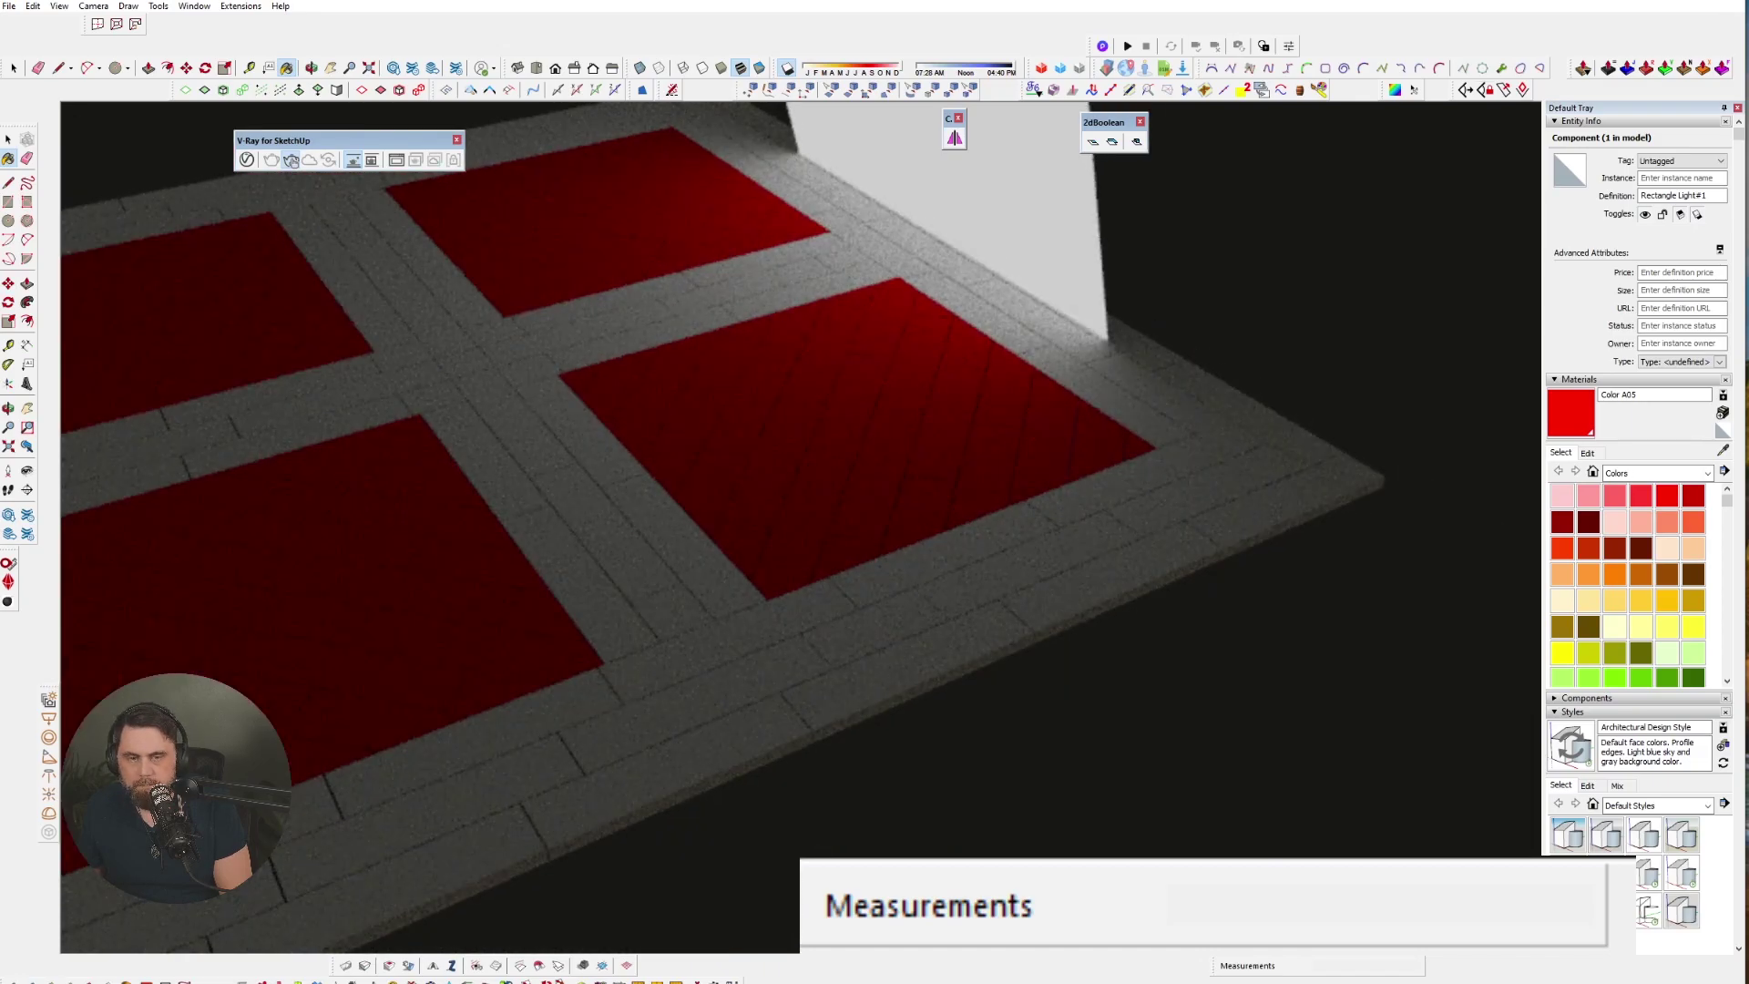
# - Change Color A05 to a light grey with saturation 1 and brightness 74, and raise its V-Ray reflection colour
pyautogui.click(1589, 453)
pyautogui.click(1589, 526)
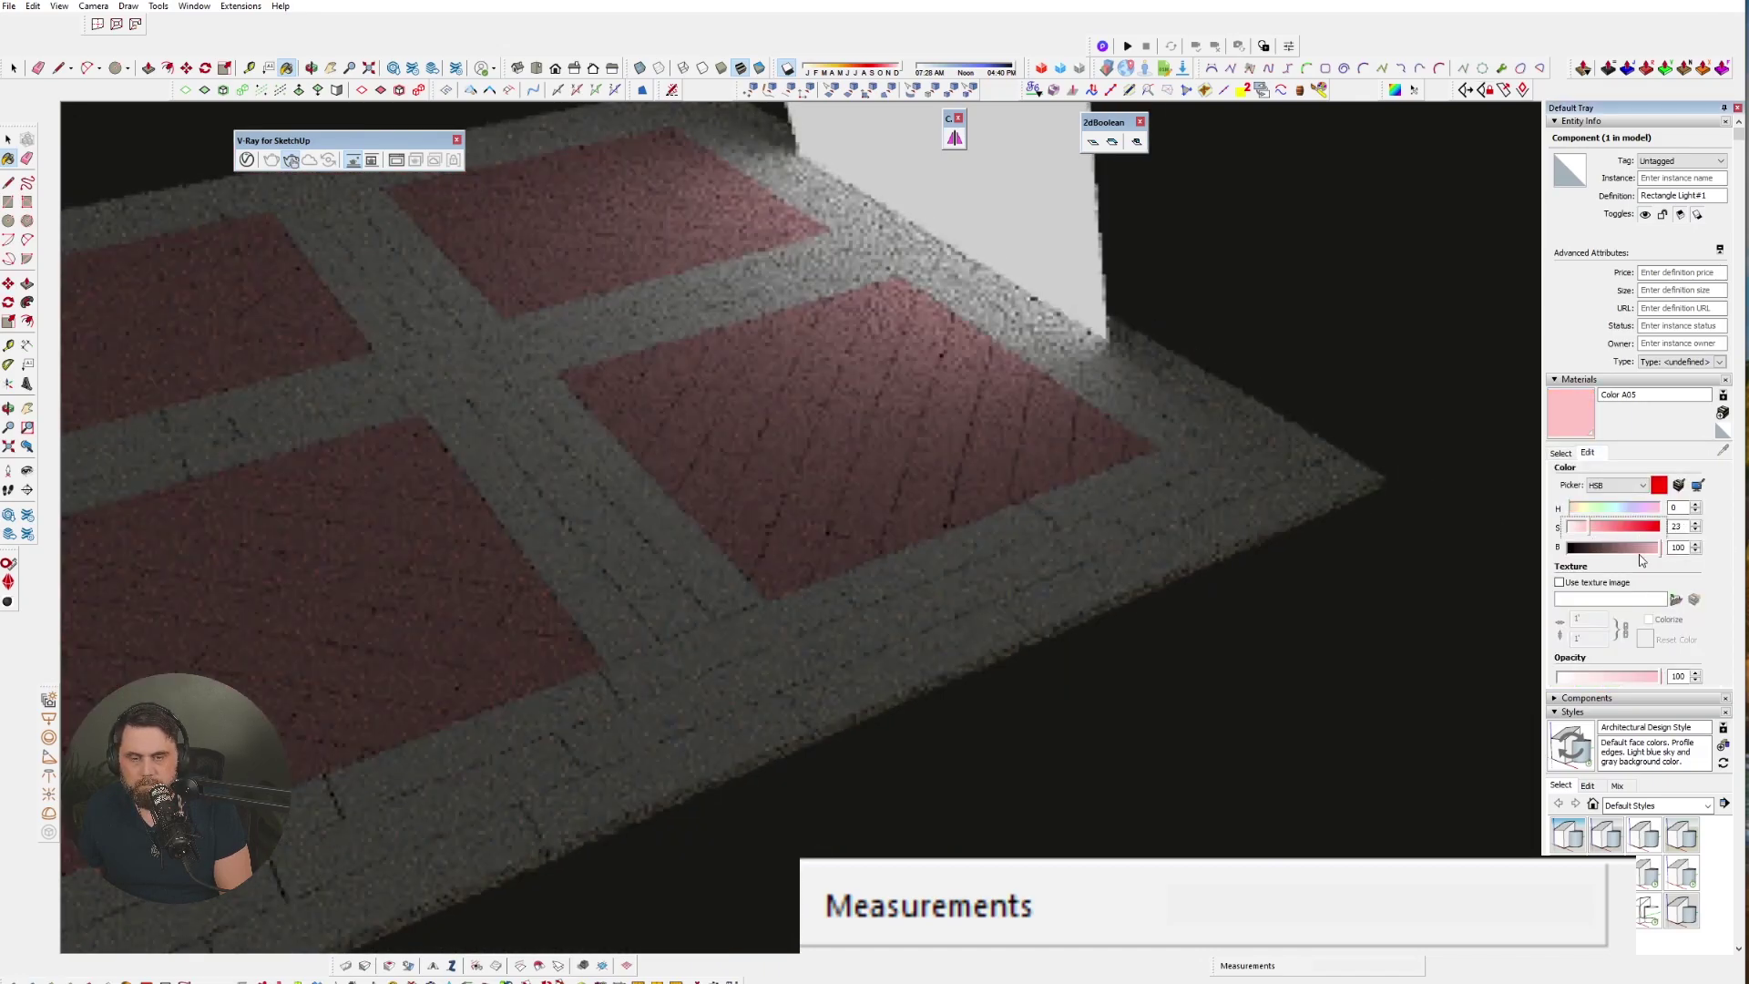
pyautogui.click(1611, 547)
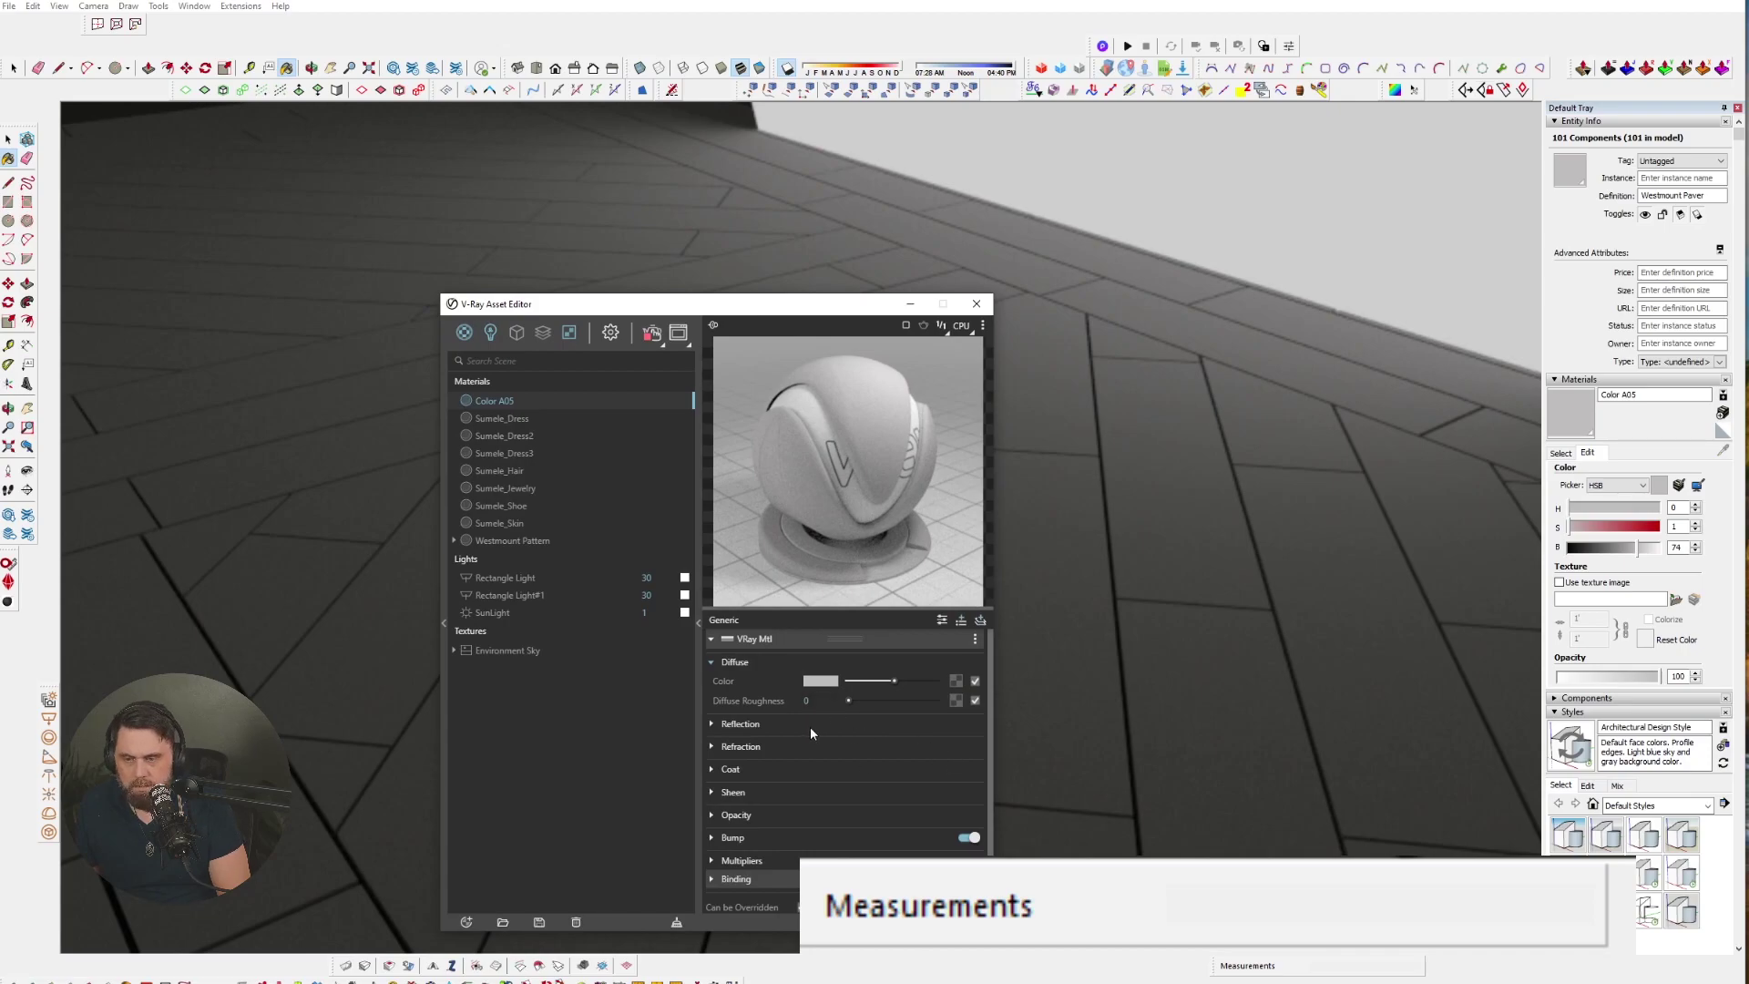
pyautogui.click(811, 727)
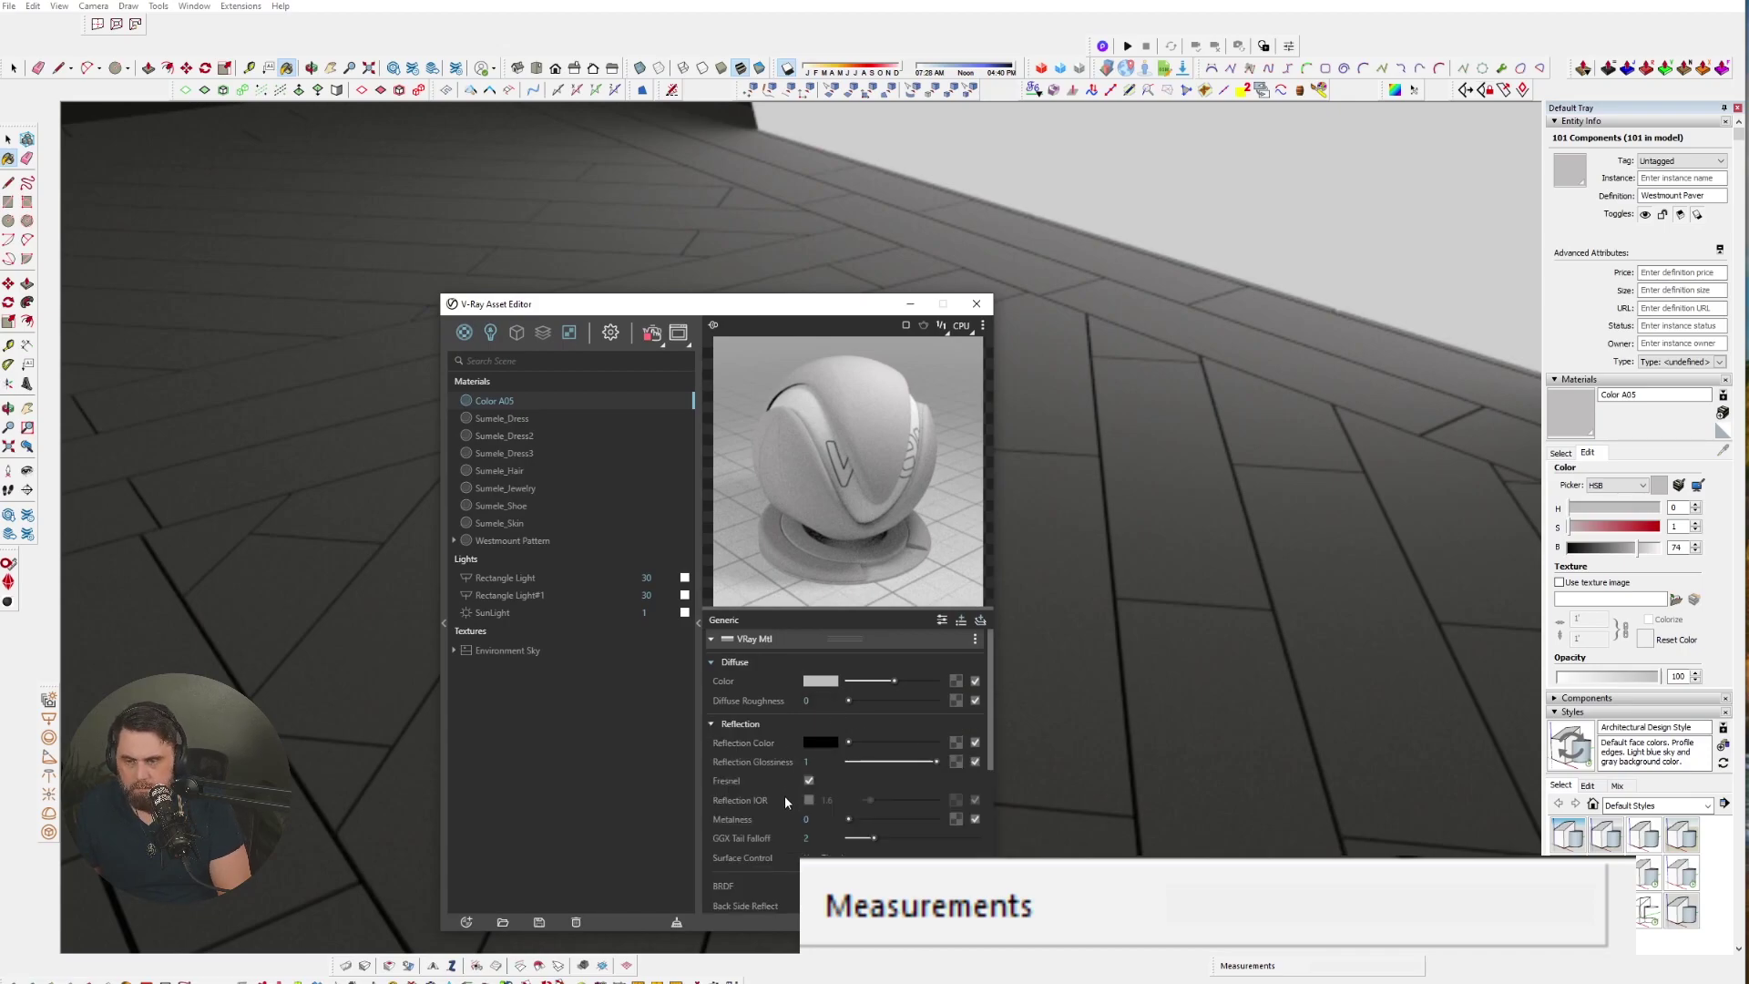
pyautogui.moveTo(884, 743)
pyautogui.mouseDown()
pyautogui.moveTo(918, 742)
pyautogui.moveTo(899, 741)
pyautogui.mouseUp()
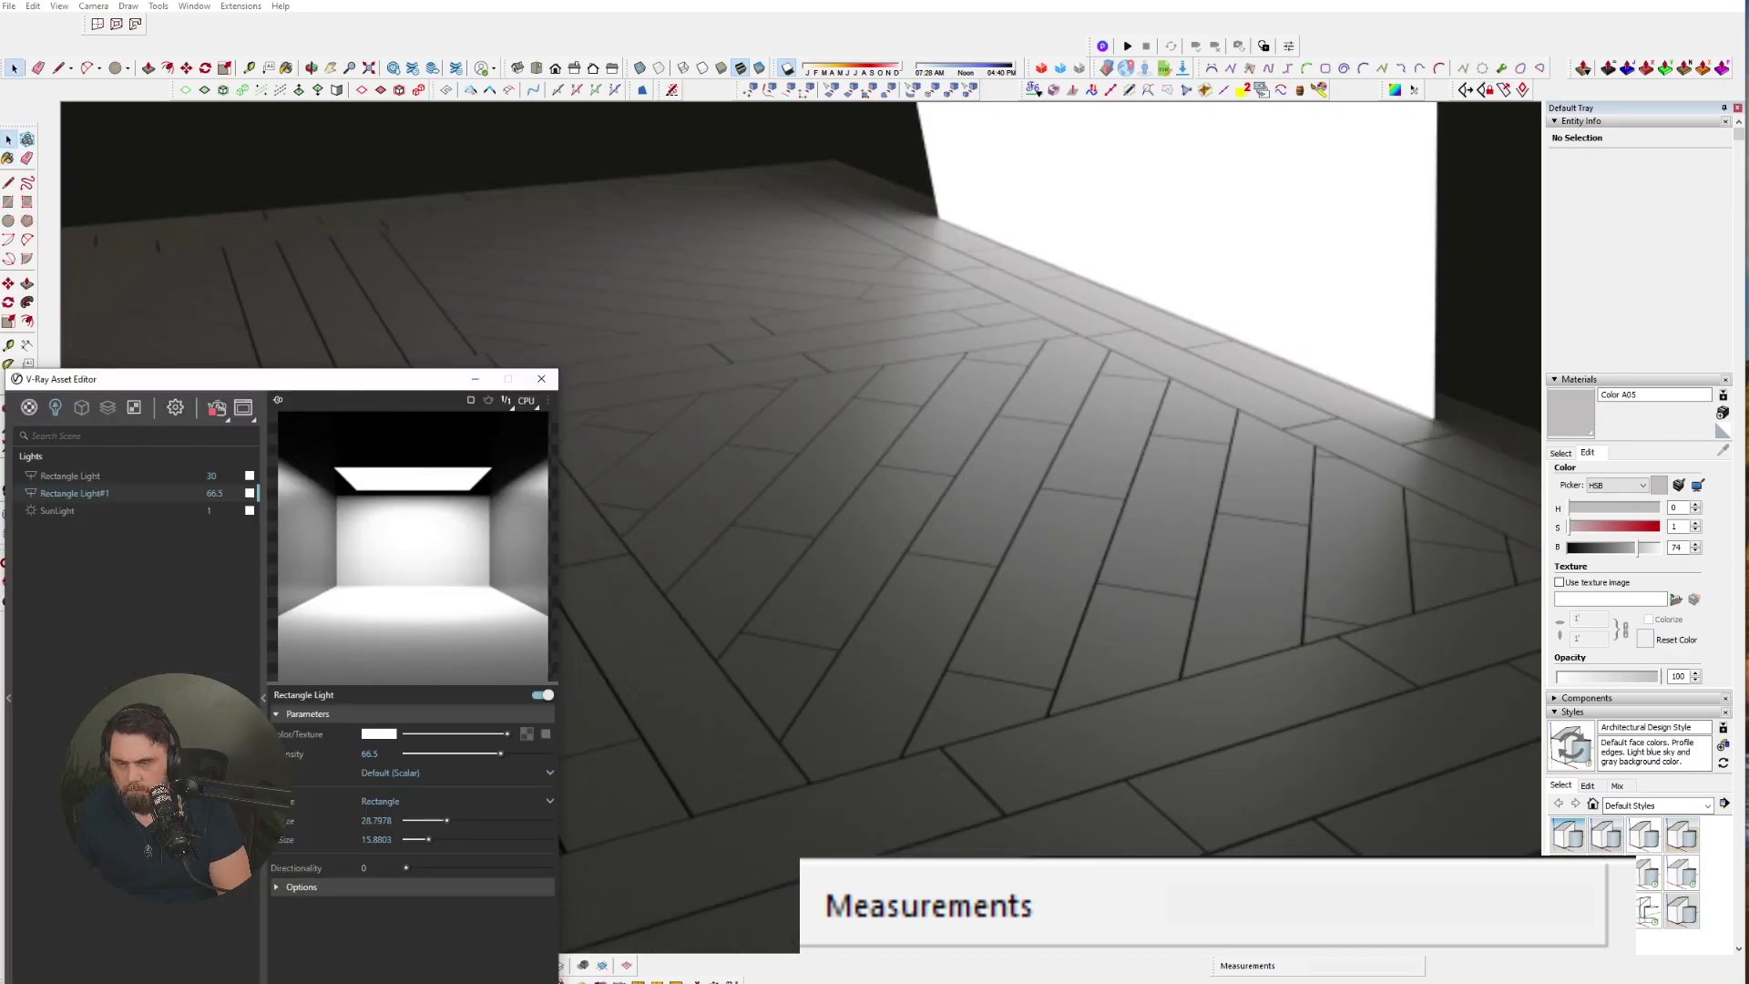
# - Examine the whole grey paver panel in the live render with the rectangle light at intensity 66.5
pyautogui.scroll(-6, 973, 512)
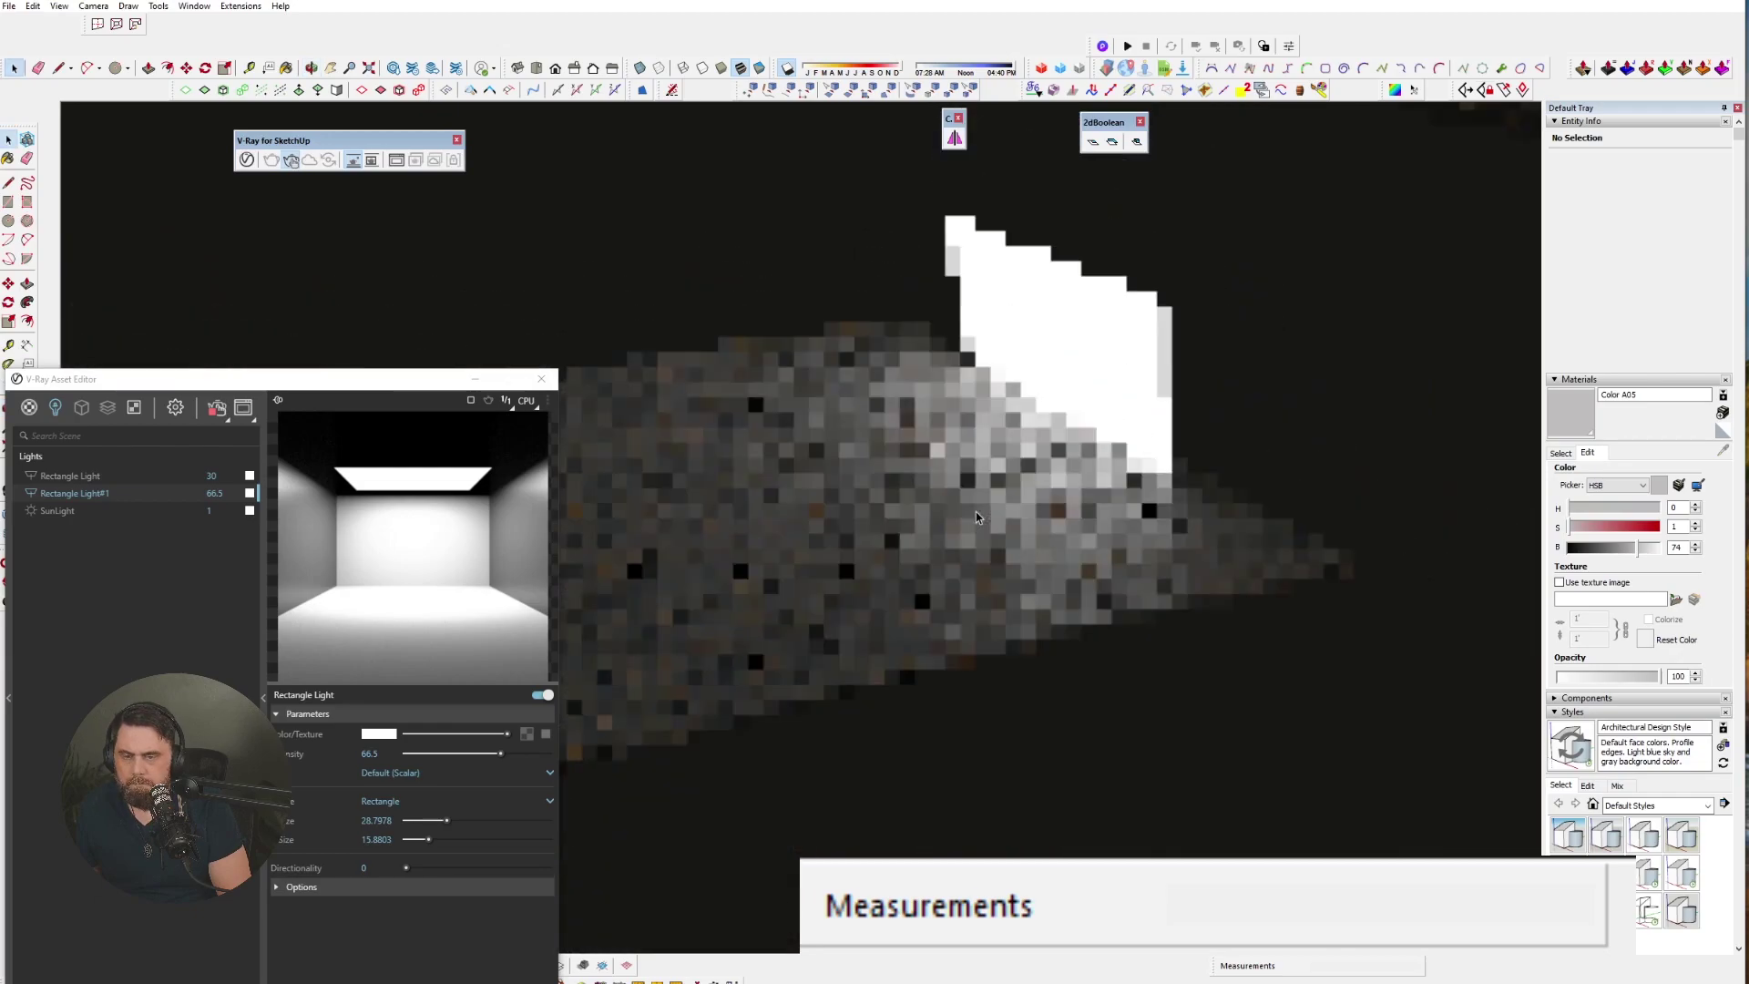
pyautogui.scroll(-3, 976, 511)
pyautogui.moveTo(1030, 517); pyautogui.dragTo(1054, 743, button='middle')
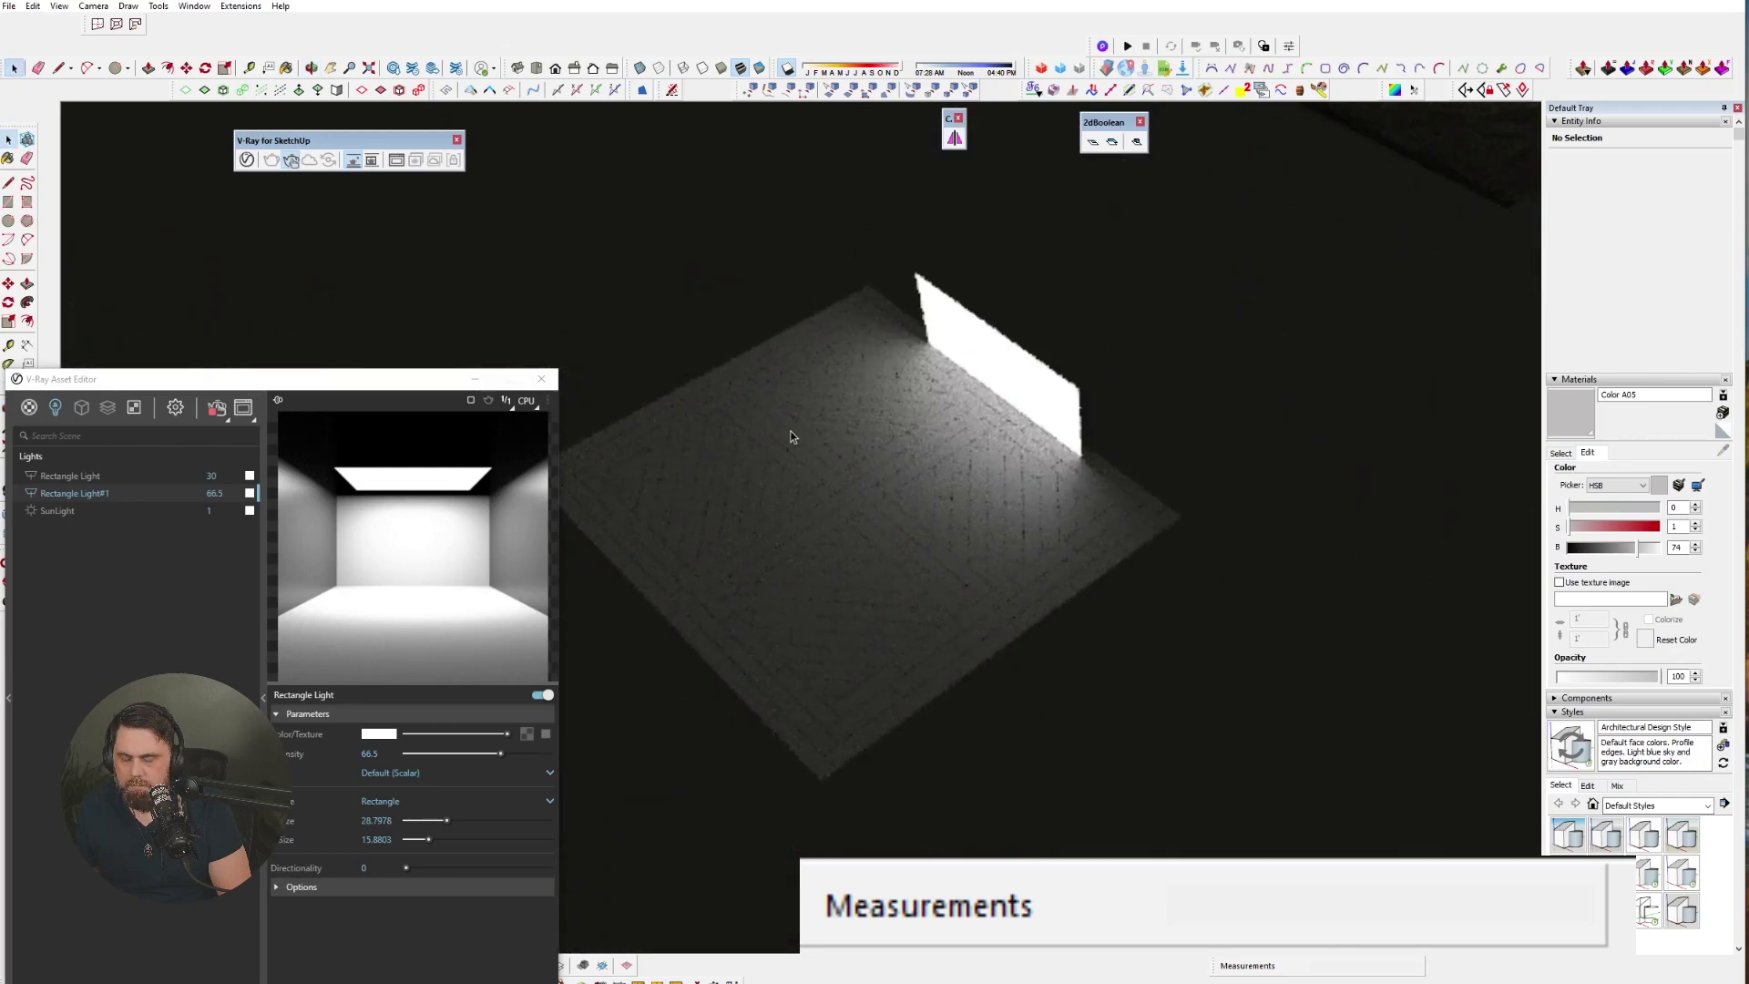
pyautogui.scroll(3, 792, 438)
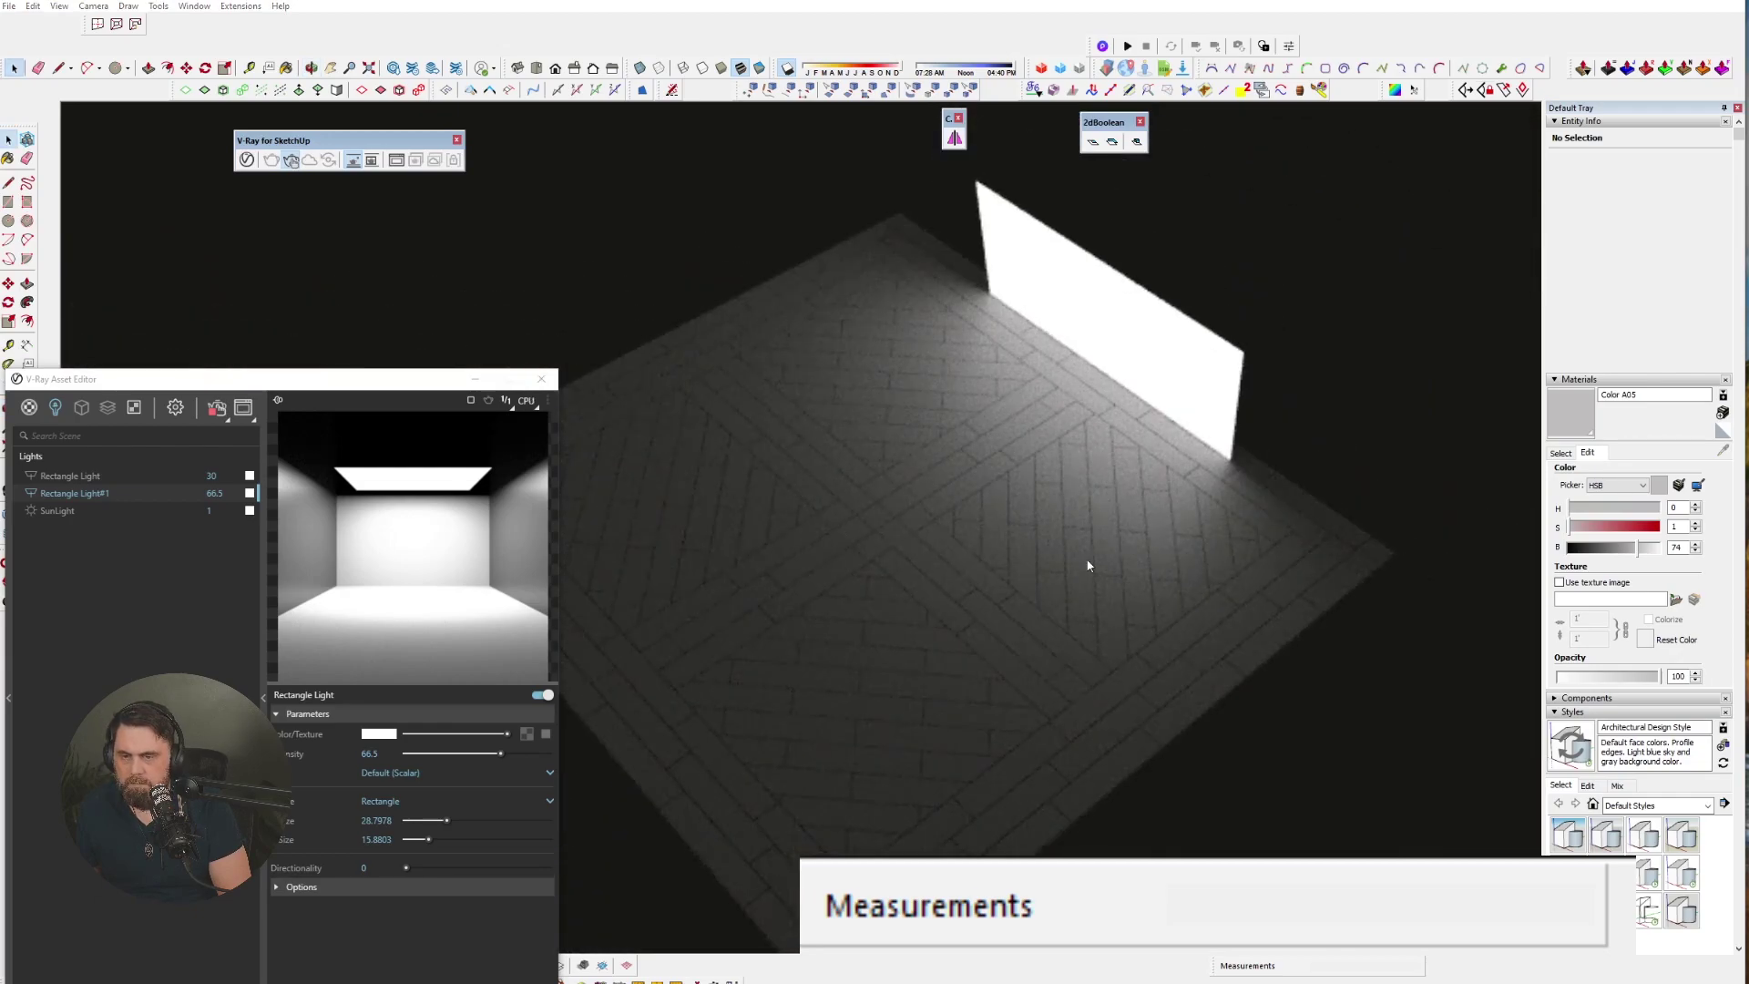
# - Add a V-Ray dome light to the scene and view the lit paver panel from several sides
pyautogui.click(538, 379)
pyautogui.scroll(-2, 905, 508)
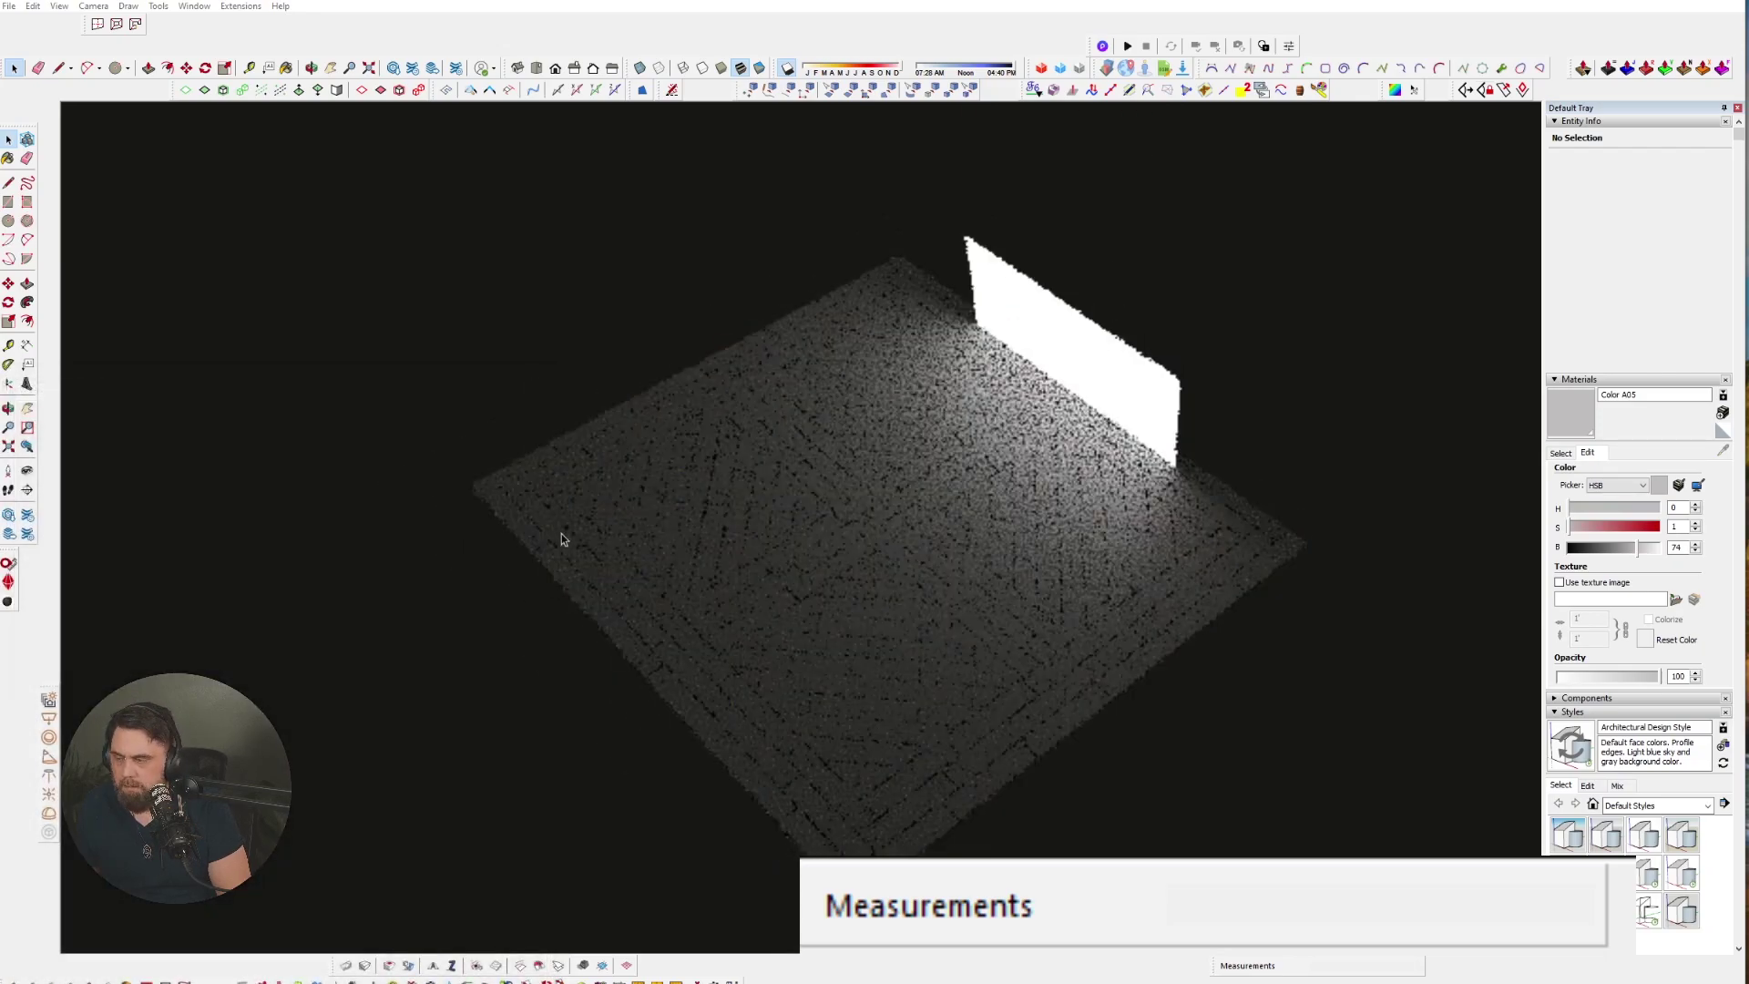
pyautogui.click(50, 818)
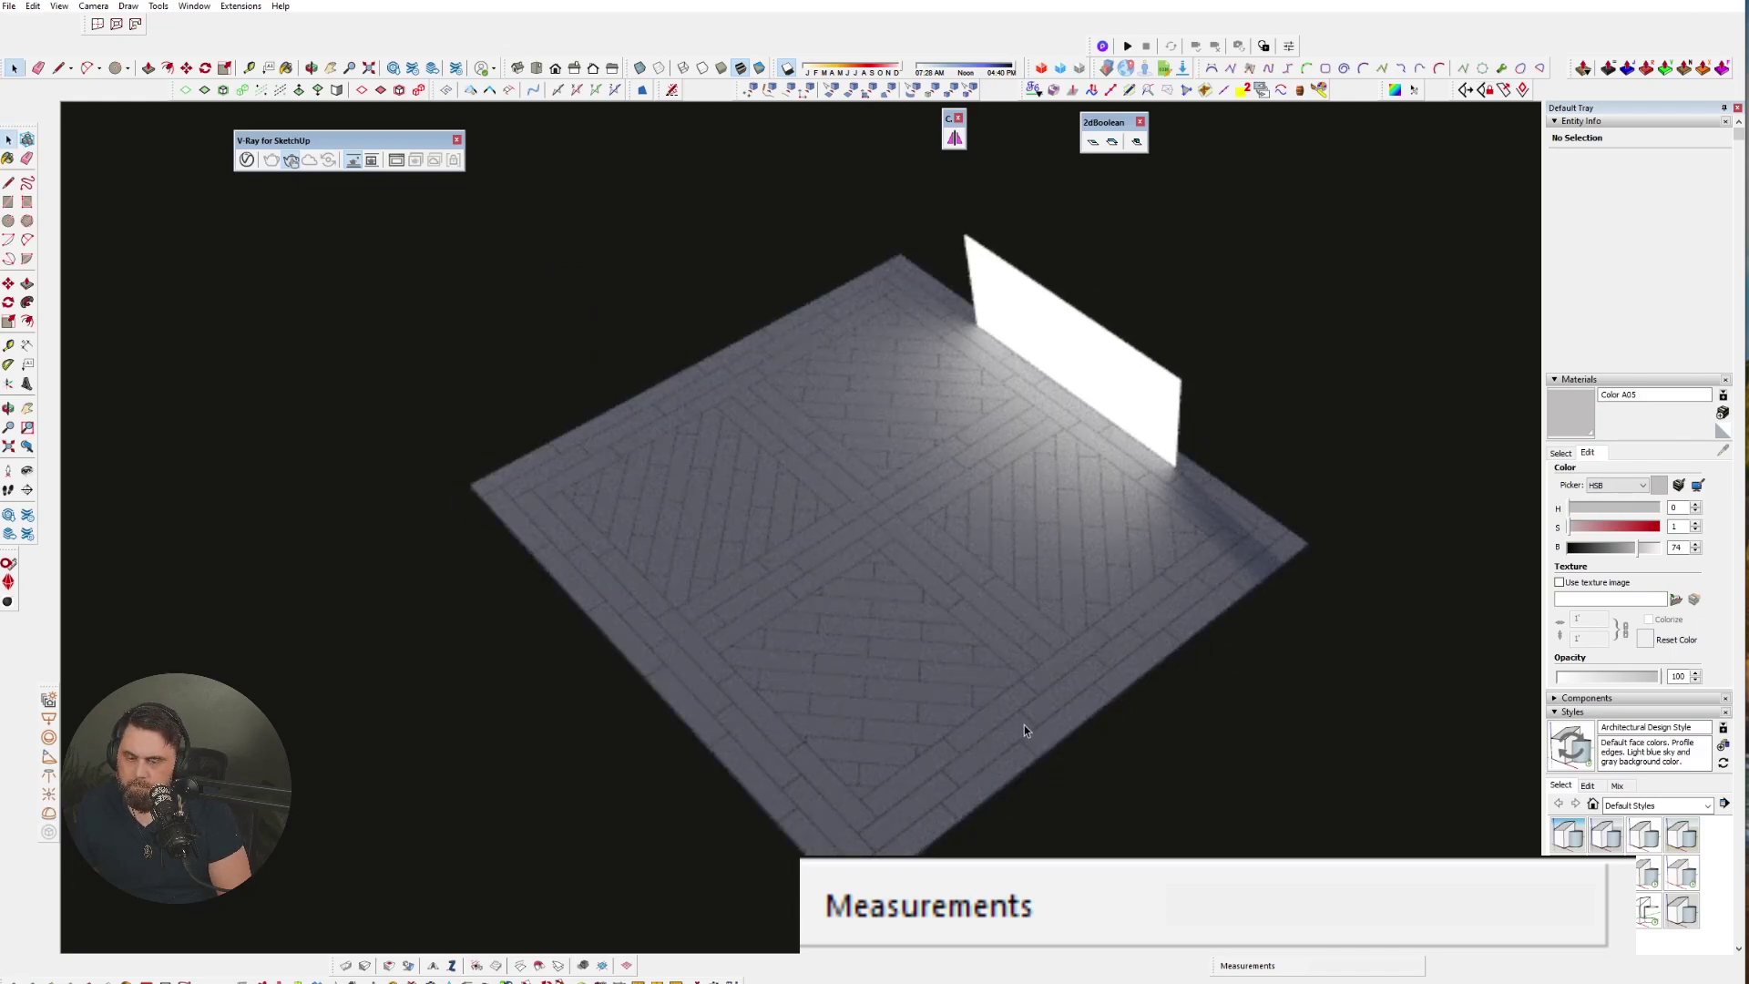
pyautogui.scroll(8, 1024, 725)
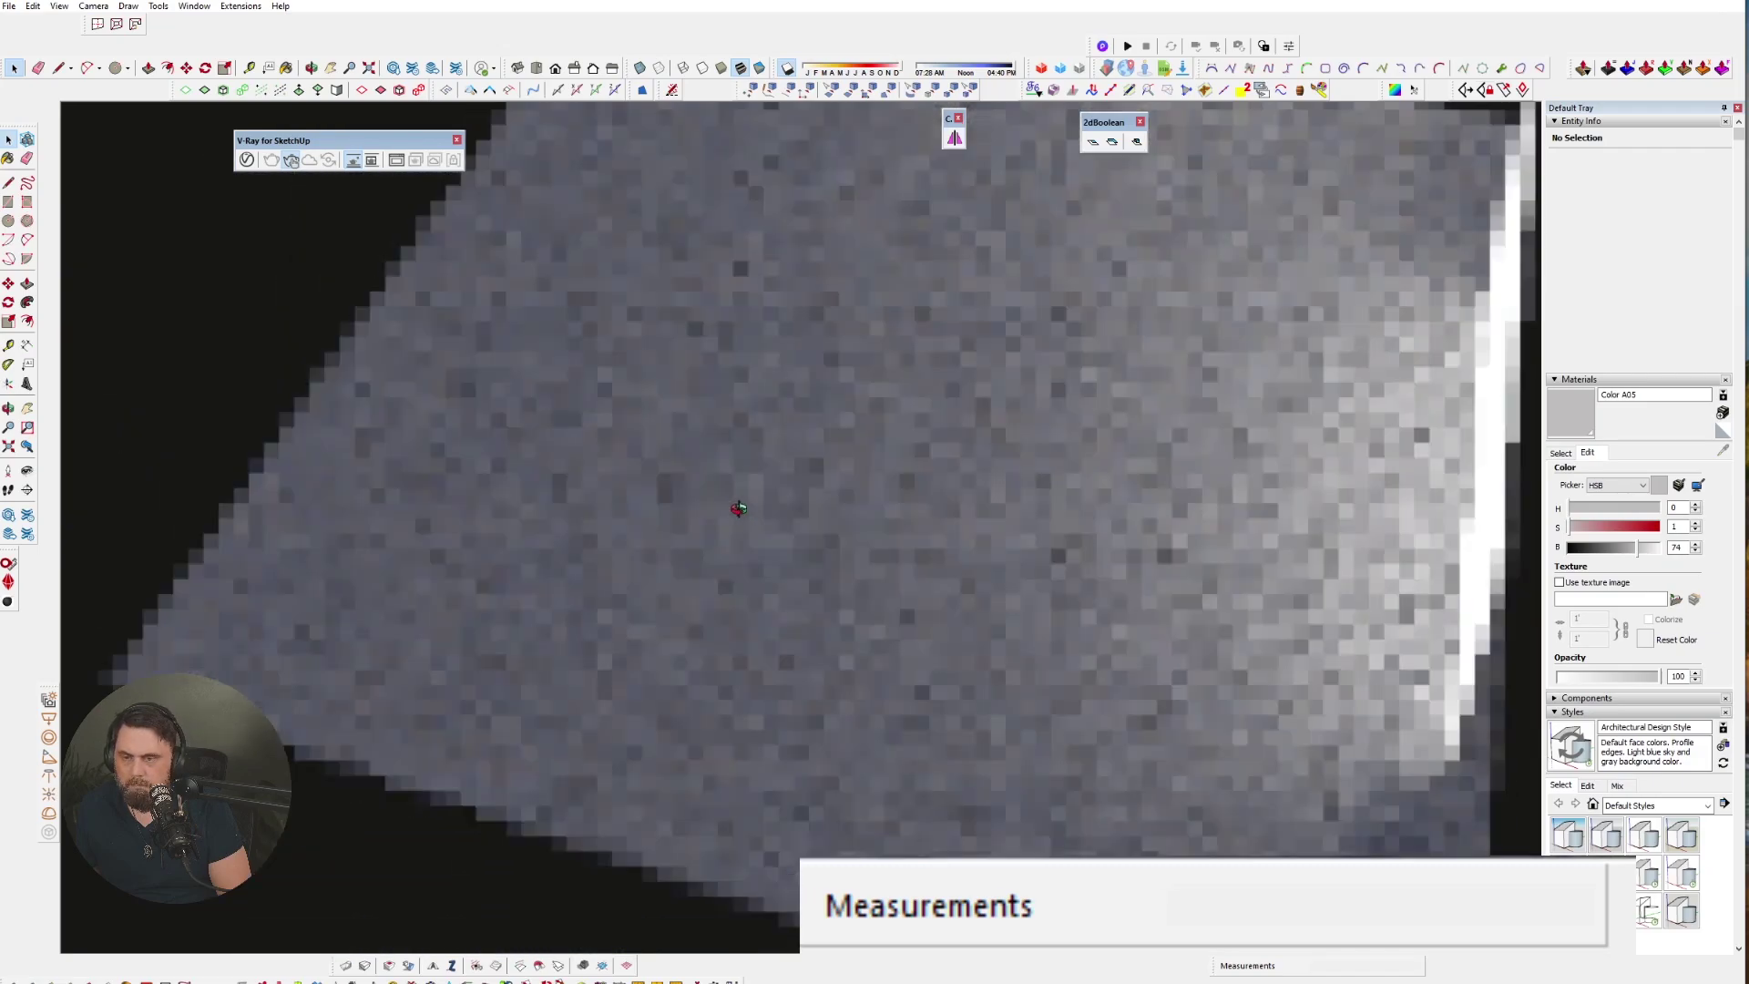
pyautogui.moveTo(738, 508); pyautogui.dragTo(1049, 752, button='middle')
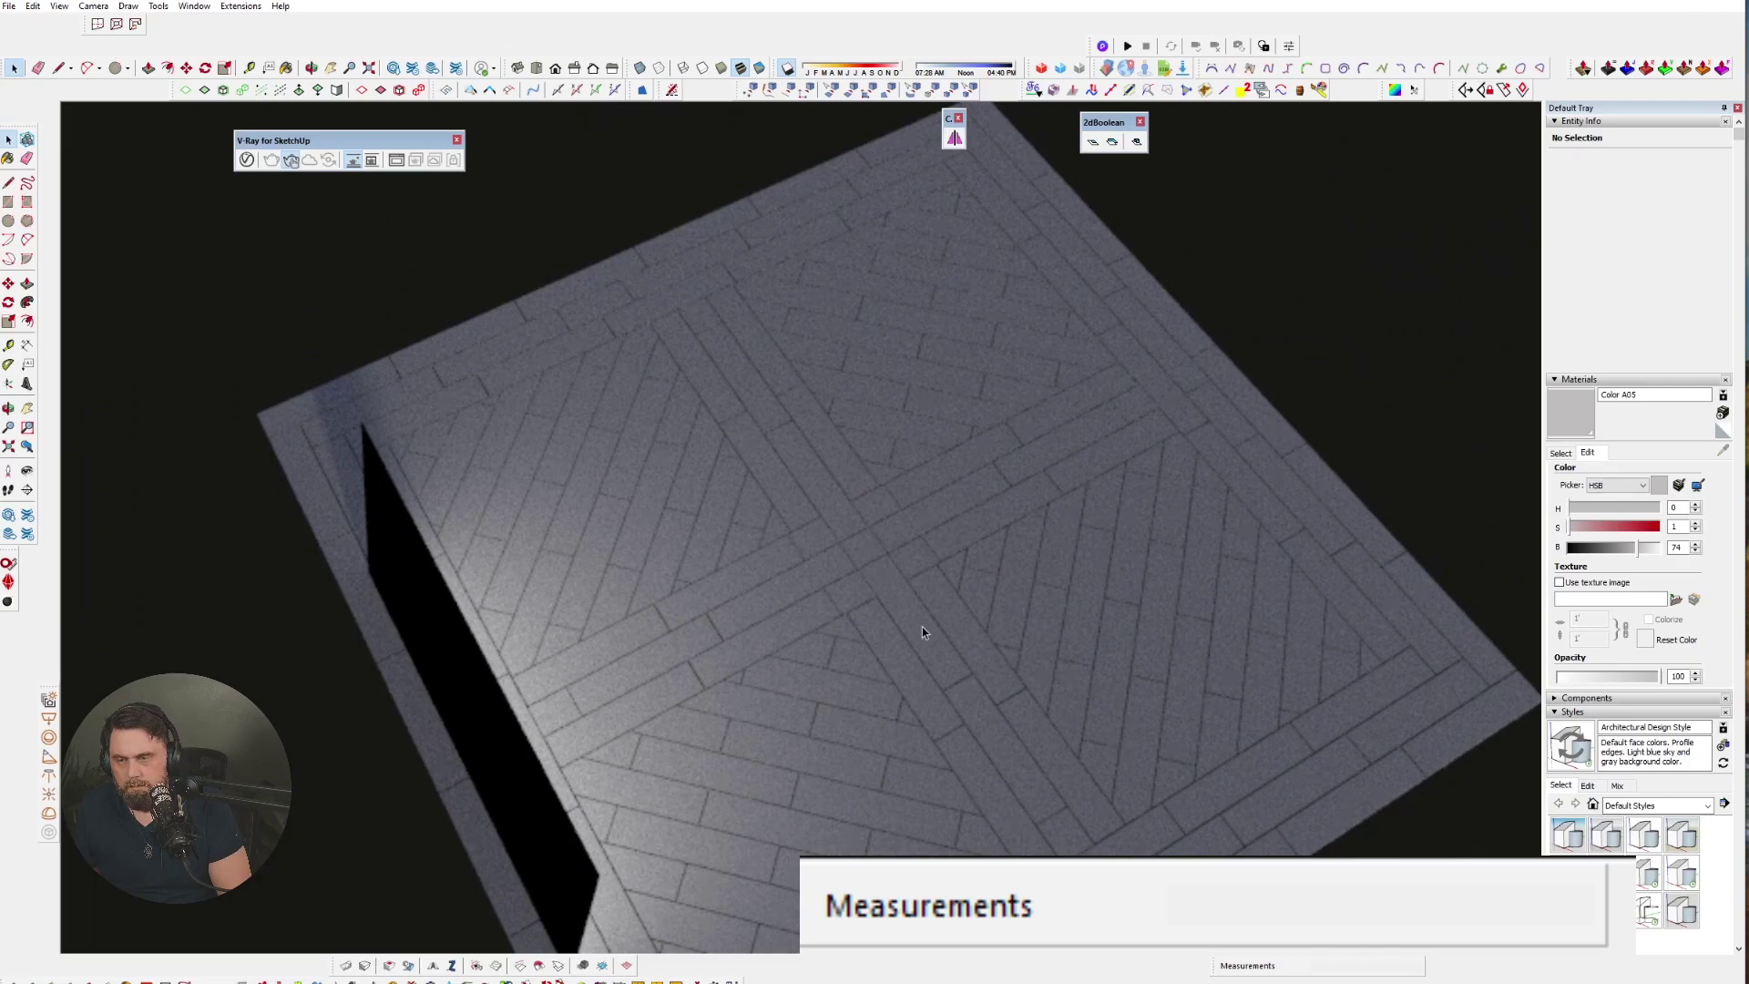
pyautogui.moveTo(1020, 694)
pyautogui.mouseDown(button='middle')
pyautogui.moveTo(1047, 671)
pyautogui.moveTo(849, 654)
pyautogui.mouseUp(button='middle')
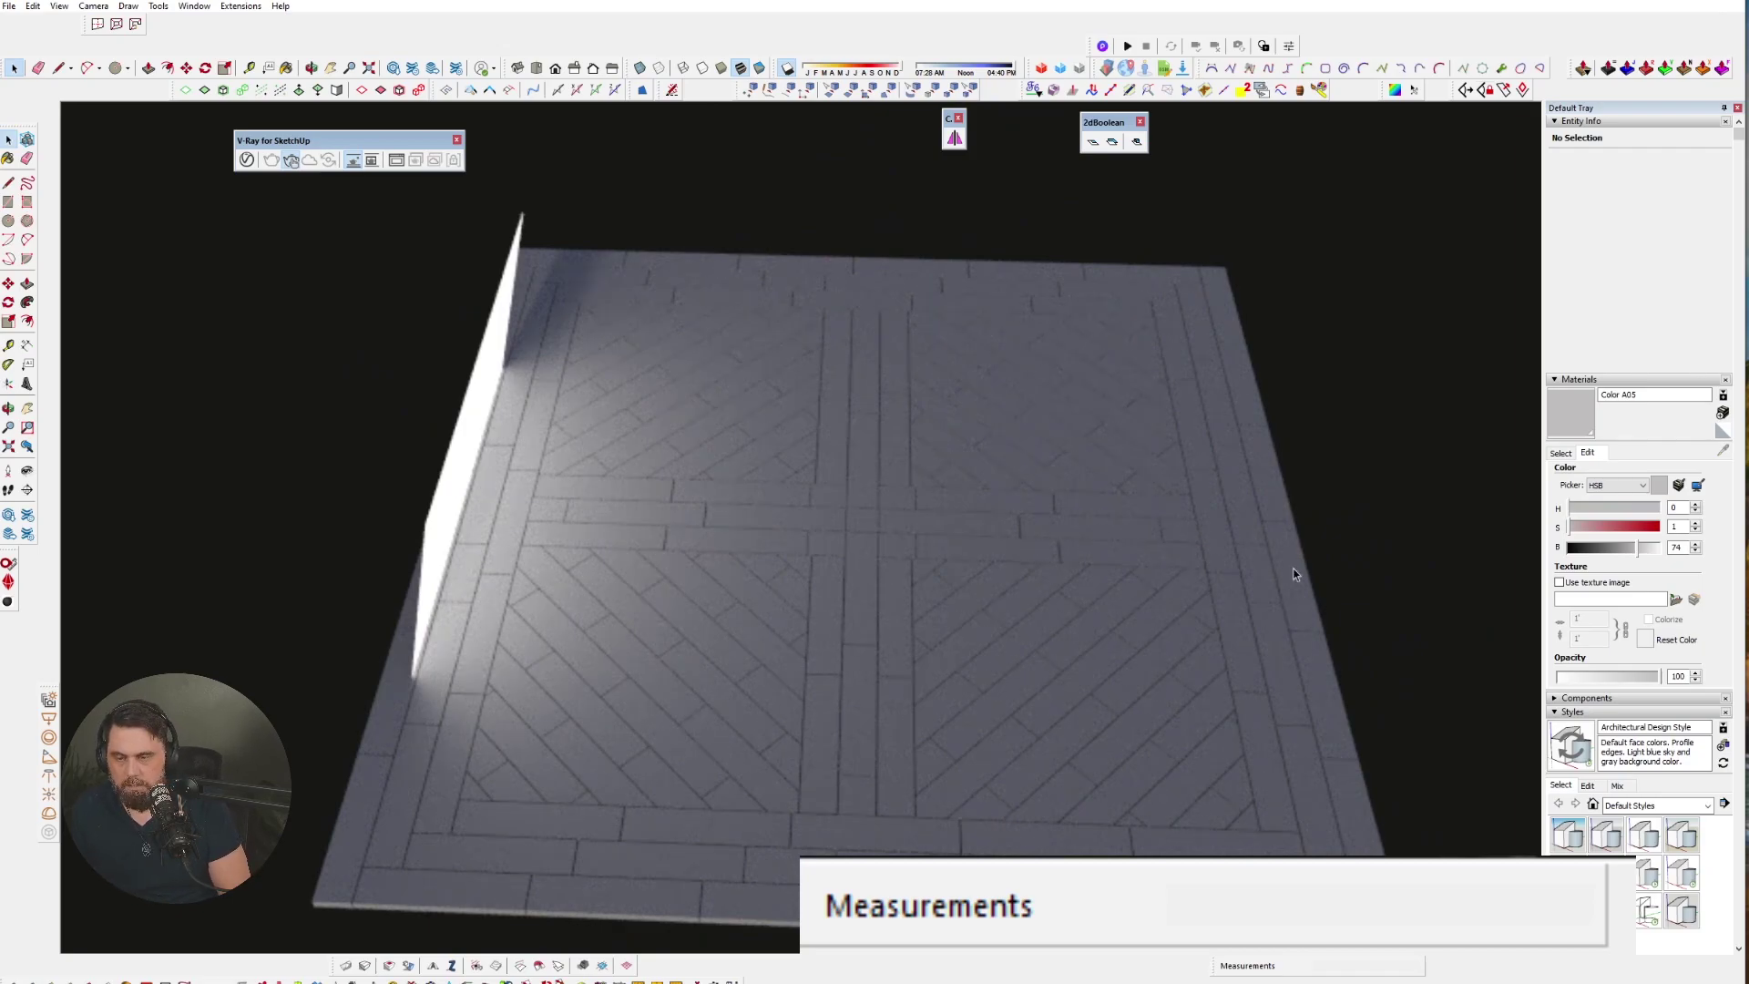
pyautogui.moveTo(793, 650); pyautogui.dragTo(1002, 638, button='middle')
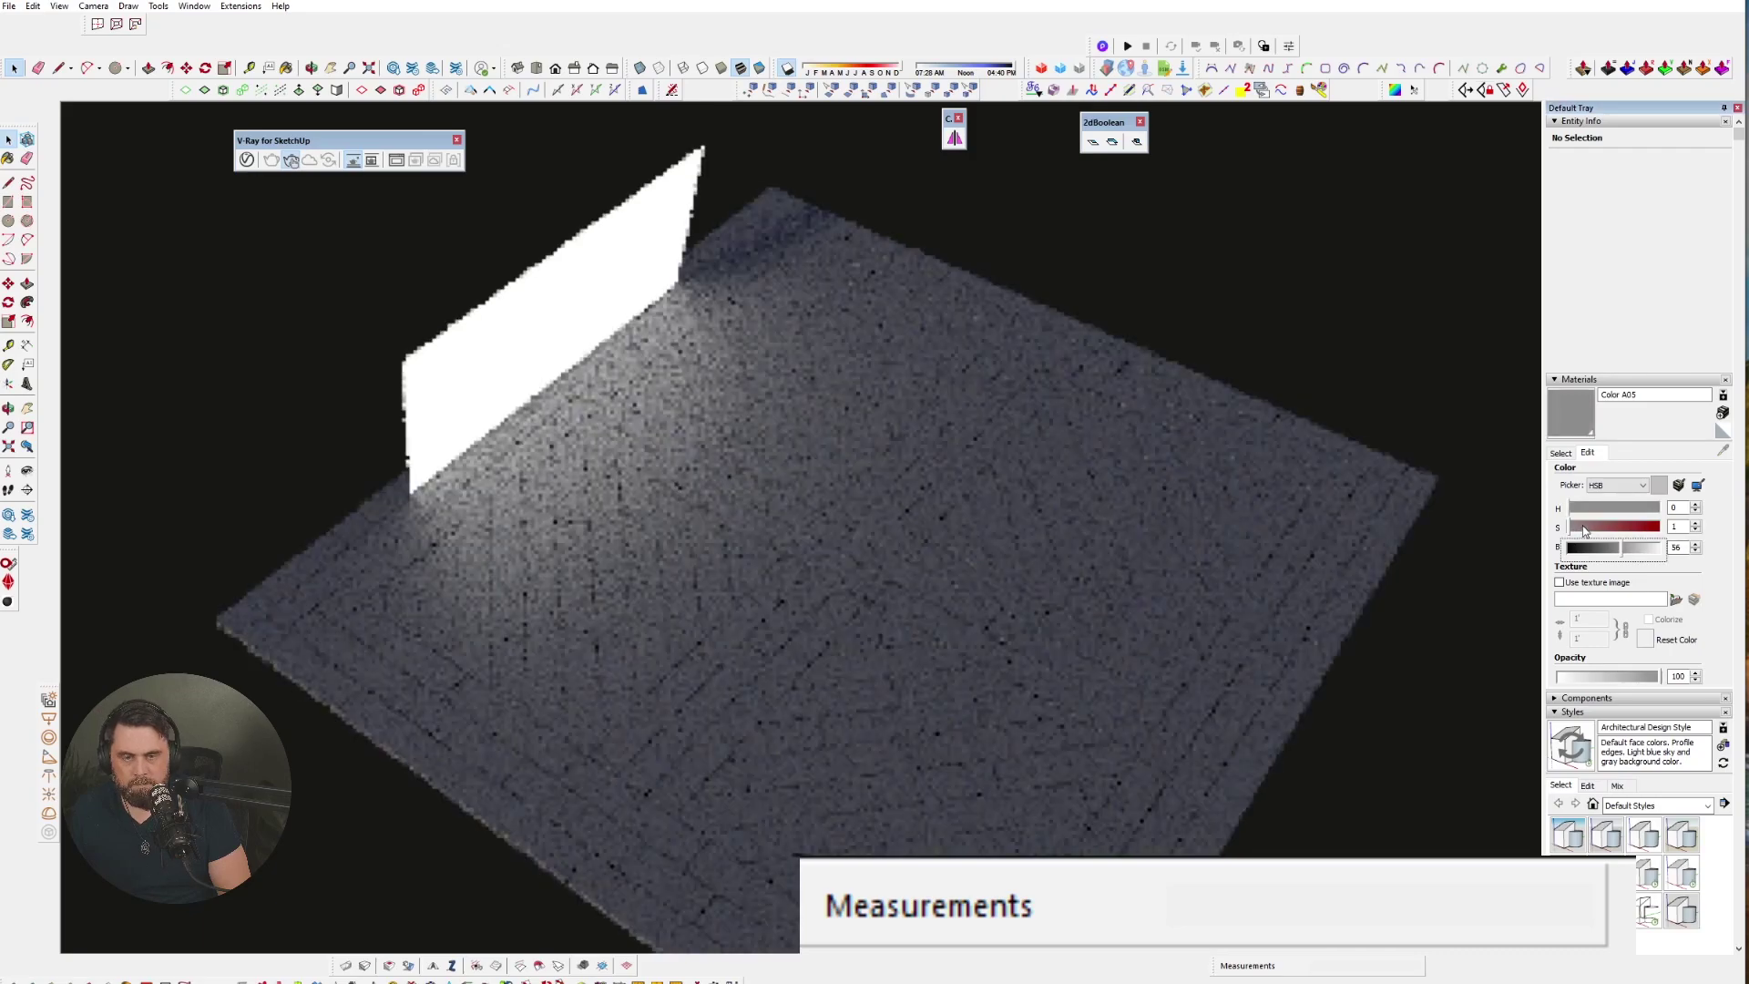
# - Set Color A05 to saturation 10 and brightness 56, and check the tinted pavers in the live render
pyautogui.moveTo(1577, 527)
pyautogui.mouseDown()
pyautogui.moveTo(1591, 531)
pyautogui.moveTo(1575, 530)
pyautogui.mouseUp()
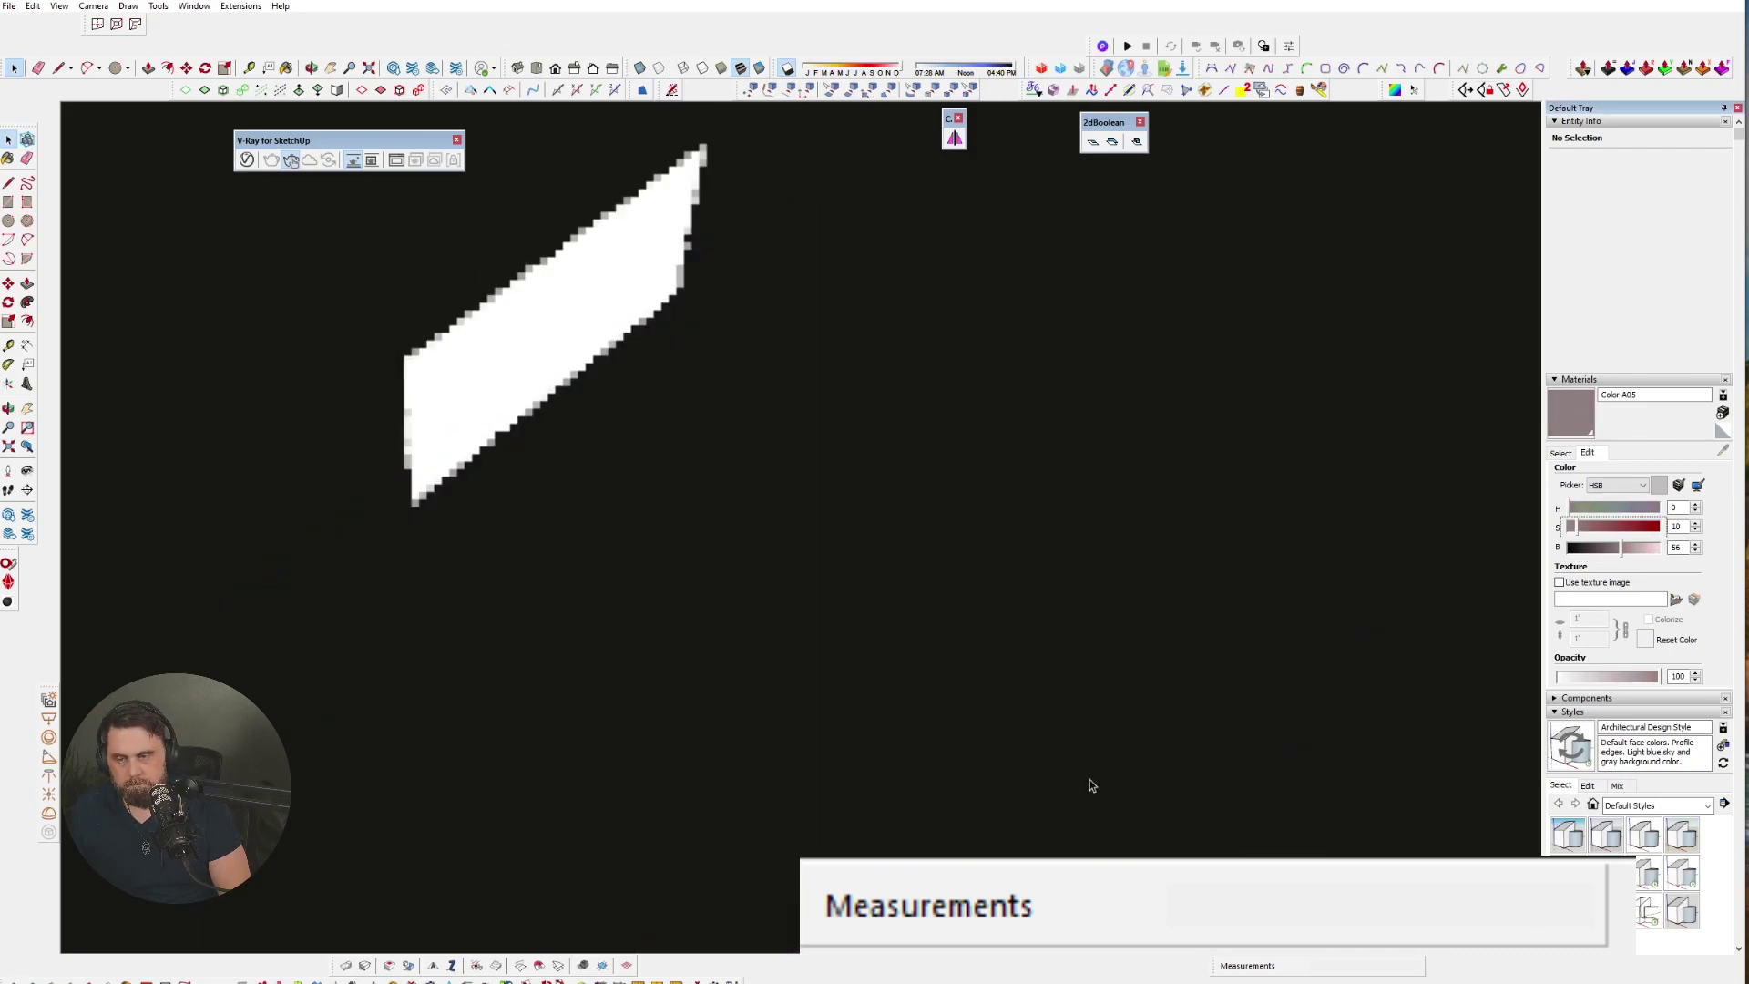
pyautogui.moveTo(1192, 615); pyautogui.dragTo(920, 730, button='middle')
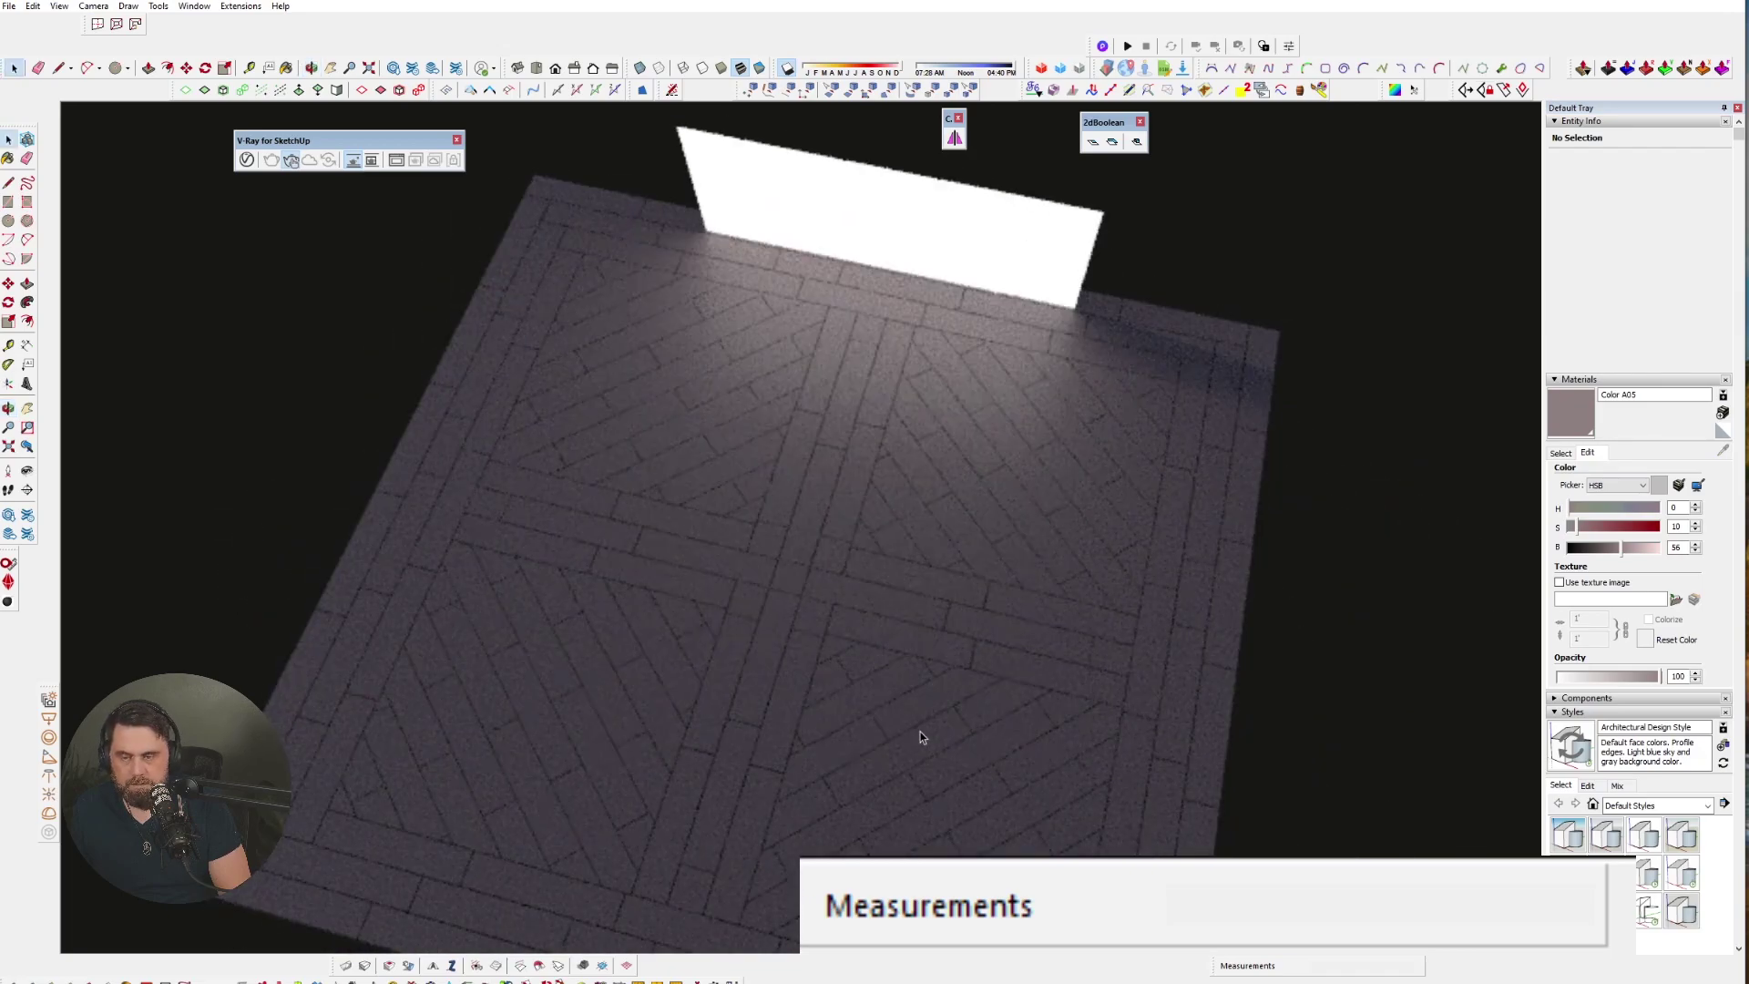
pyautogui.moveTo(1095, 746); pyautogui.dragTo(884, 602, button='middle')
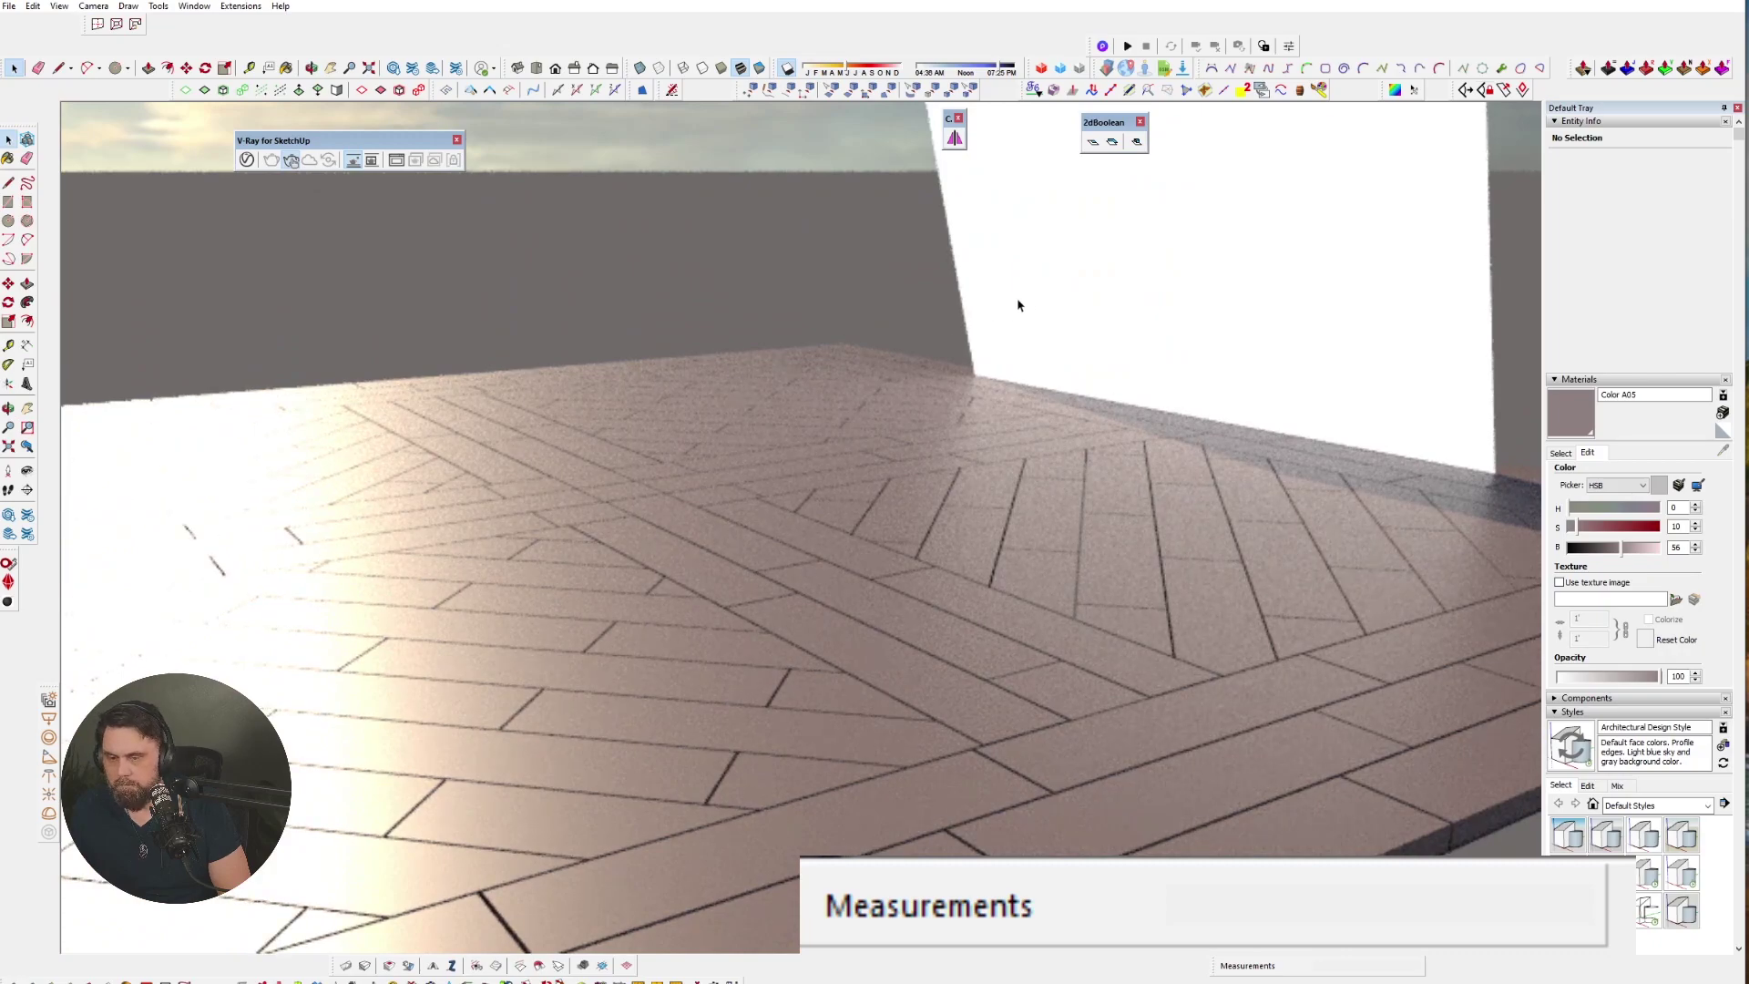
# - Adjust the sun's date and time of day and examine the pavers under the changed lighting
pyautogui.moveTo(872, 73); pyautogui.dragTo(943, 71)
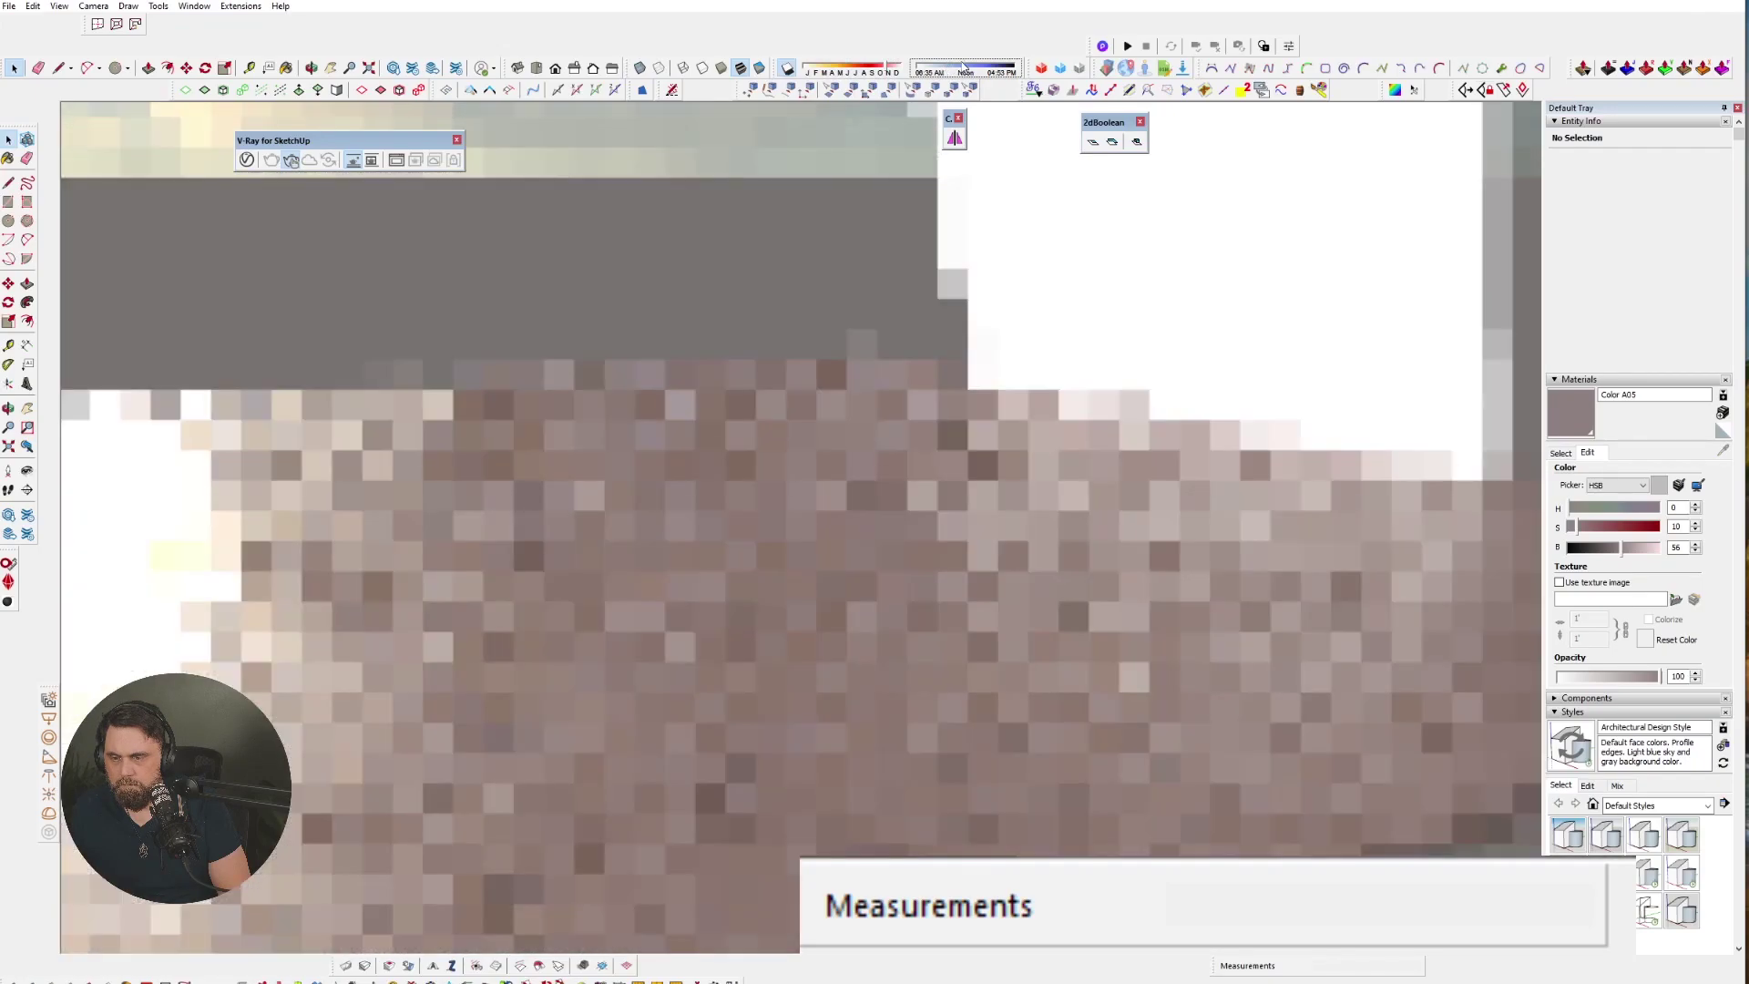
pyautogui.moveTo(422, 660); pyautogui.dragTo(882, 602, button='middle')
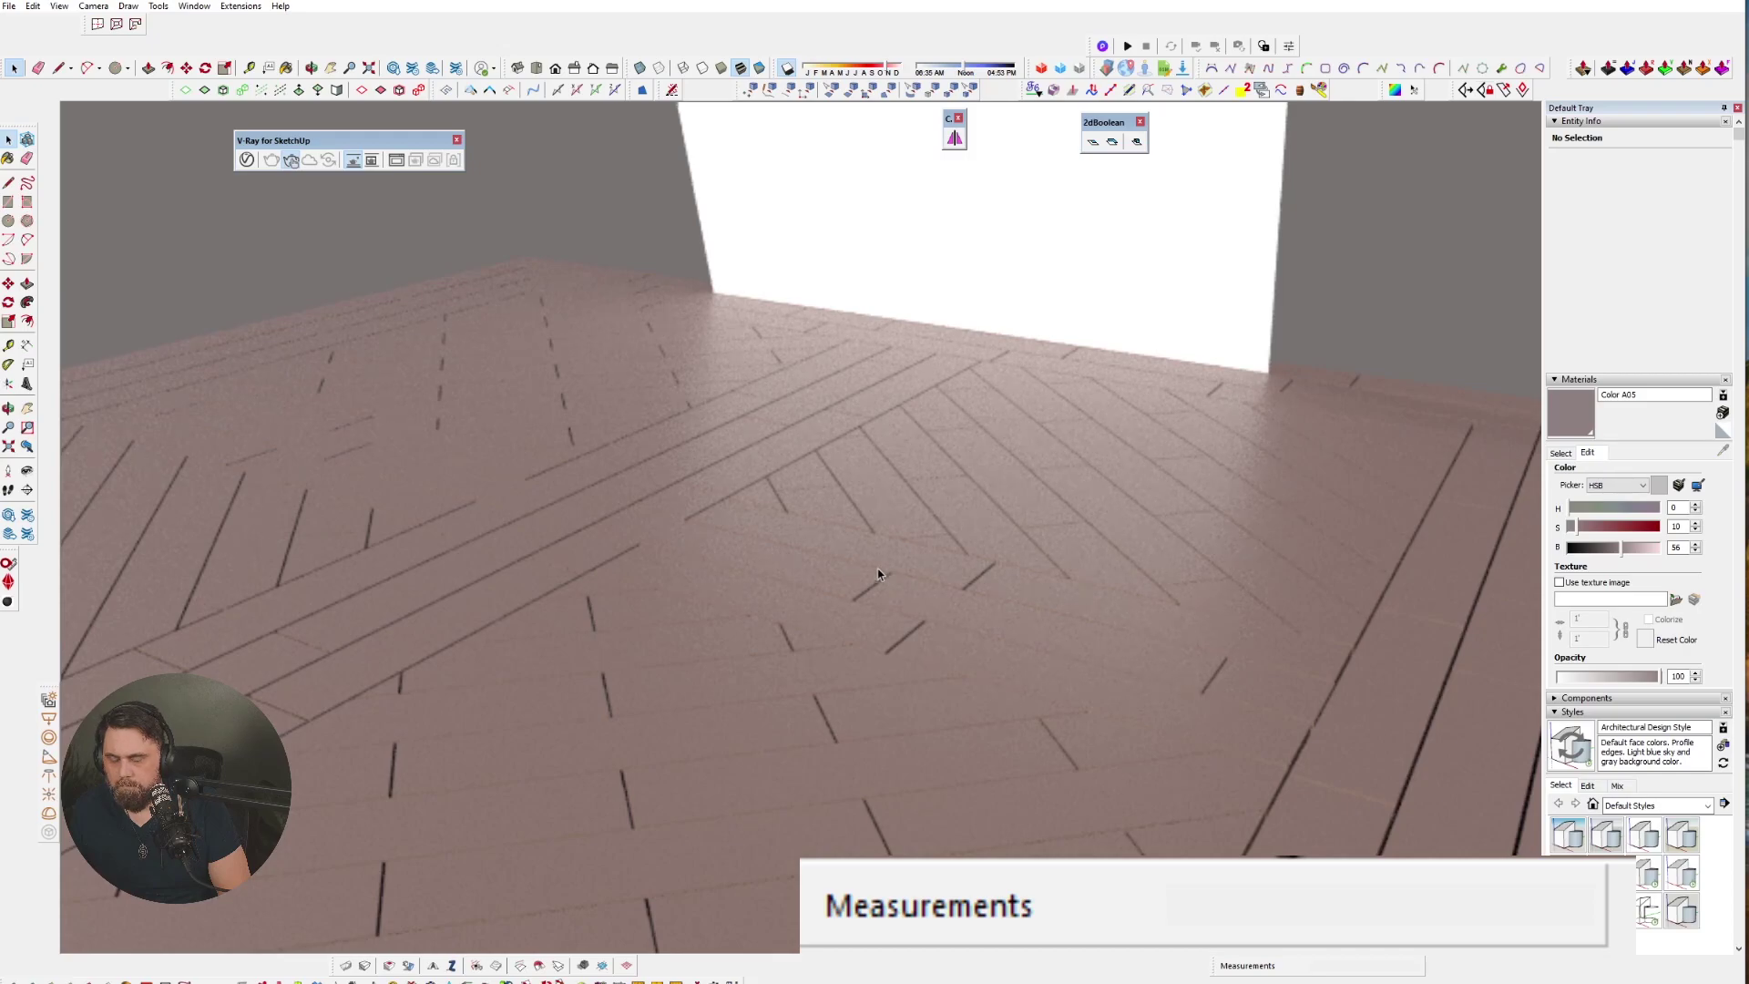
pyautogui.moveTo(791, 441); pyautogui.dragTo(822, 703, button='middle')
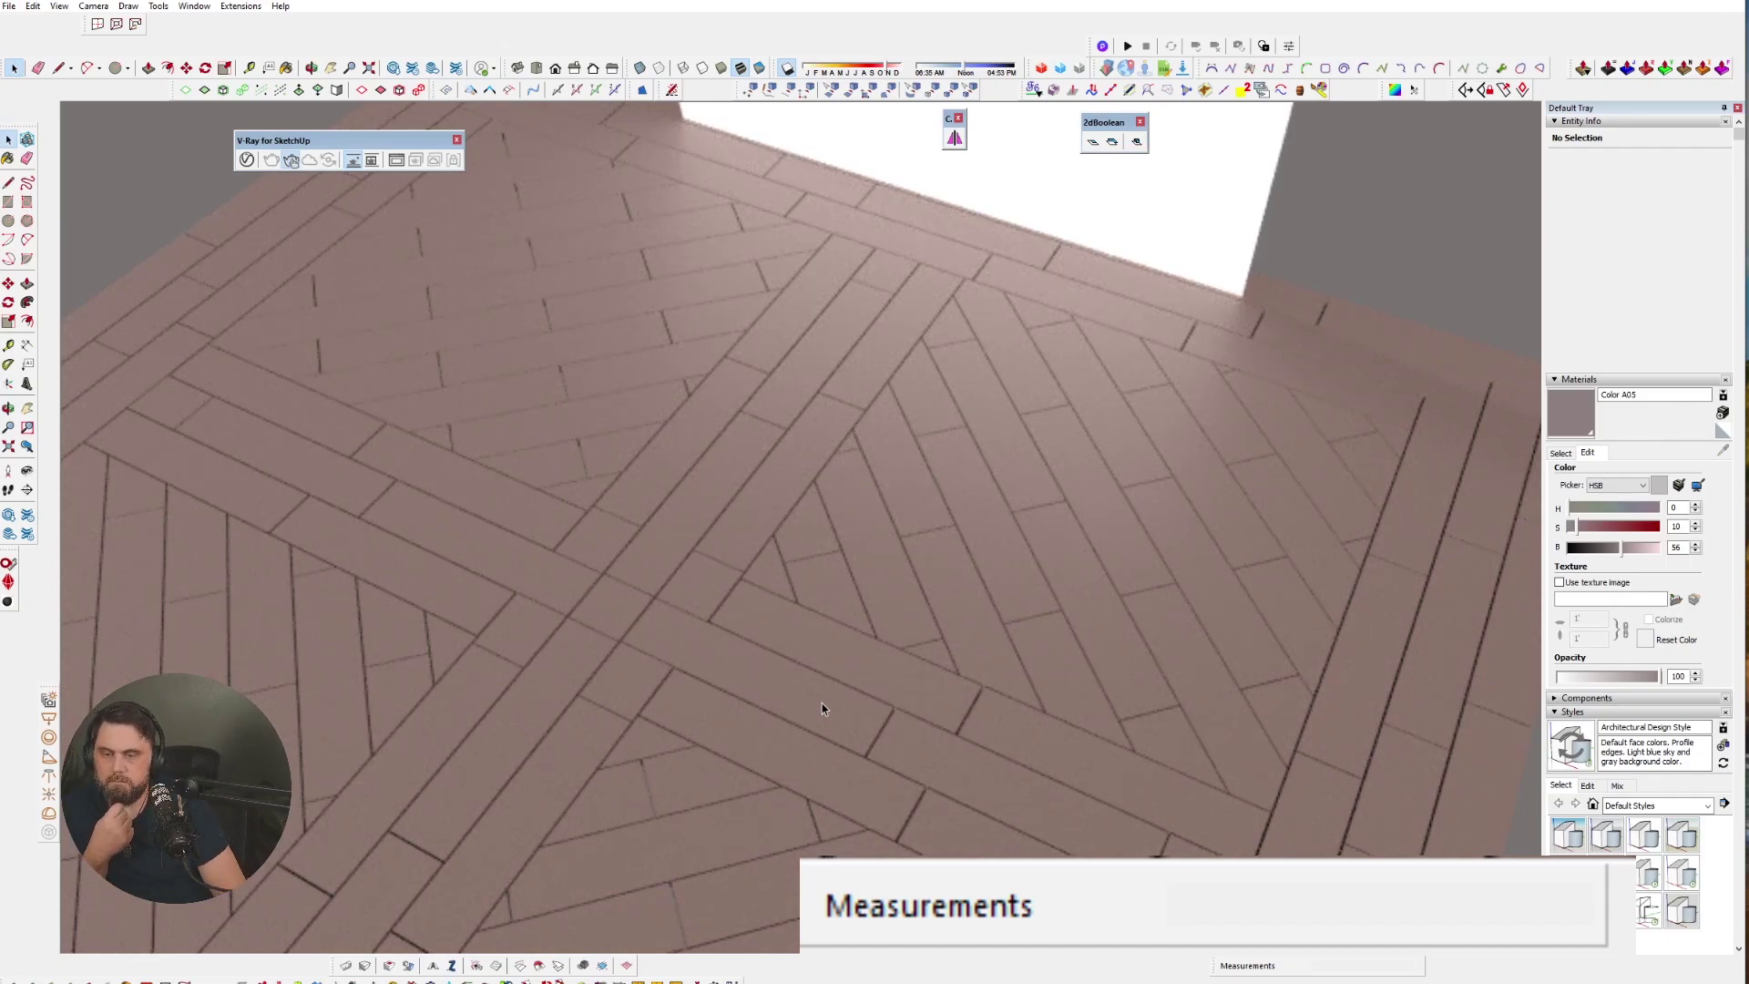
pyautogui.scroll(-5, 953, 484)
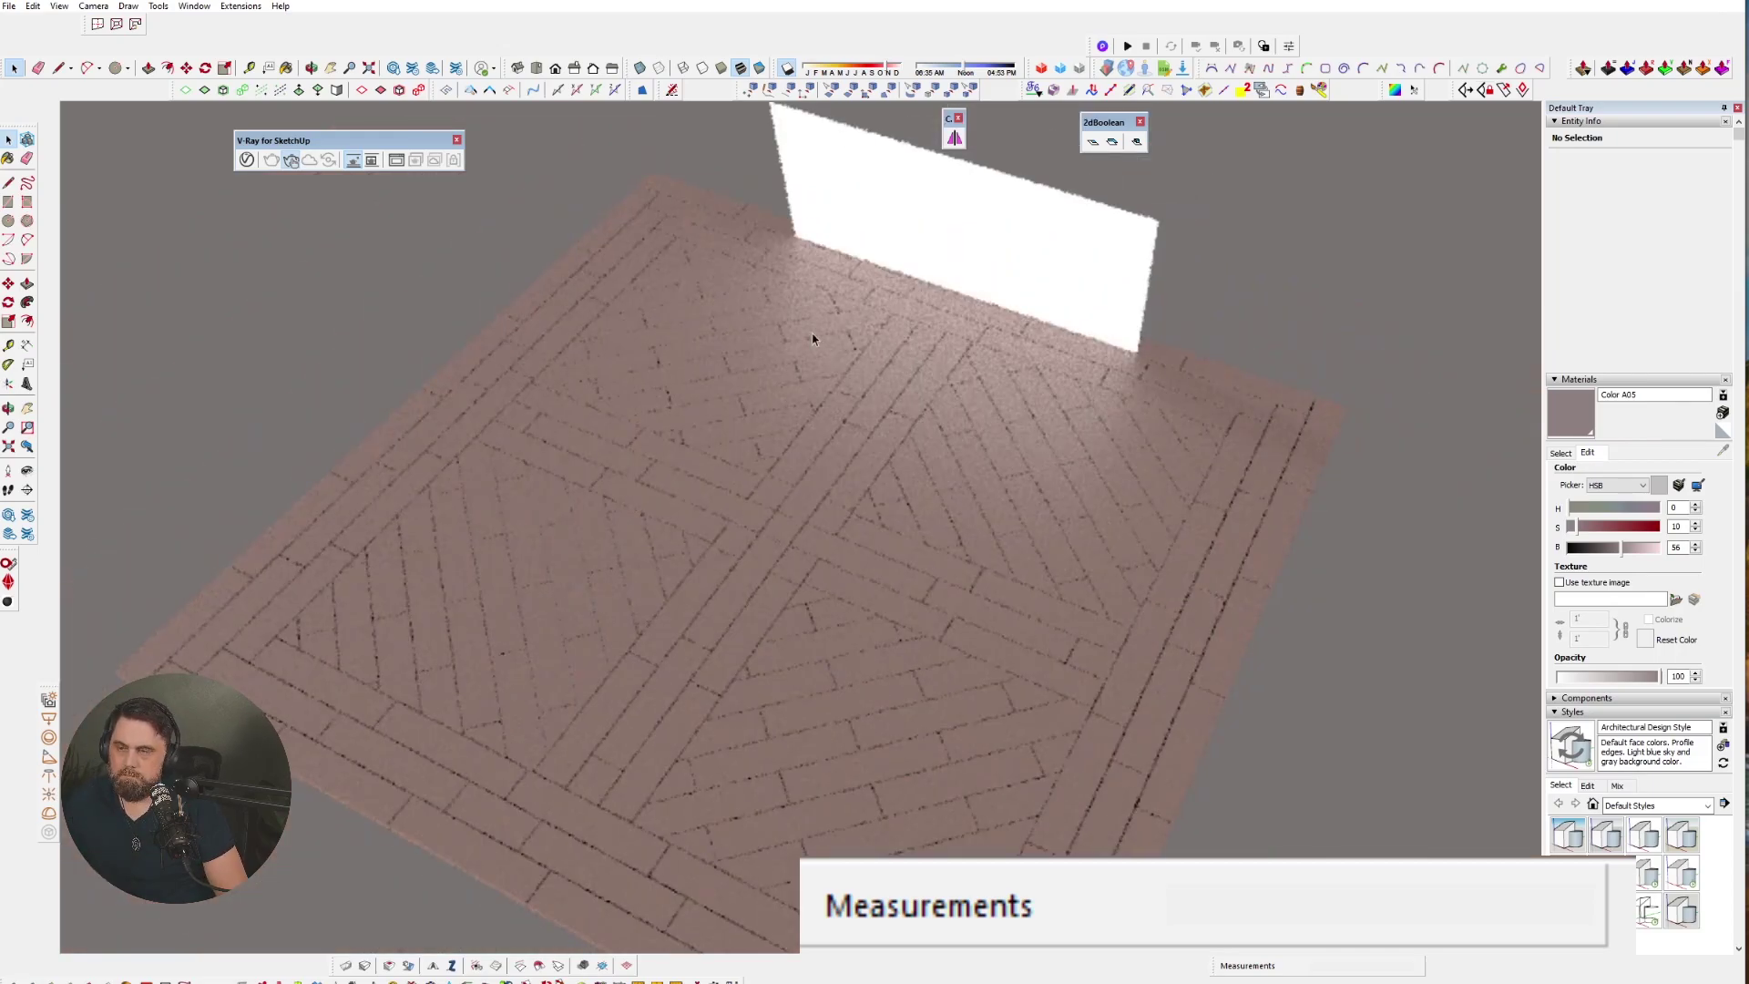
pyautogui.moveTo(944, 376); pyautogui.dragTo(901, 288, button='middle')
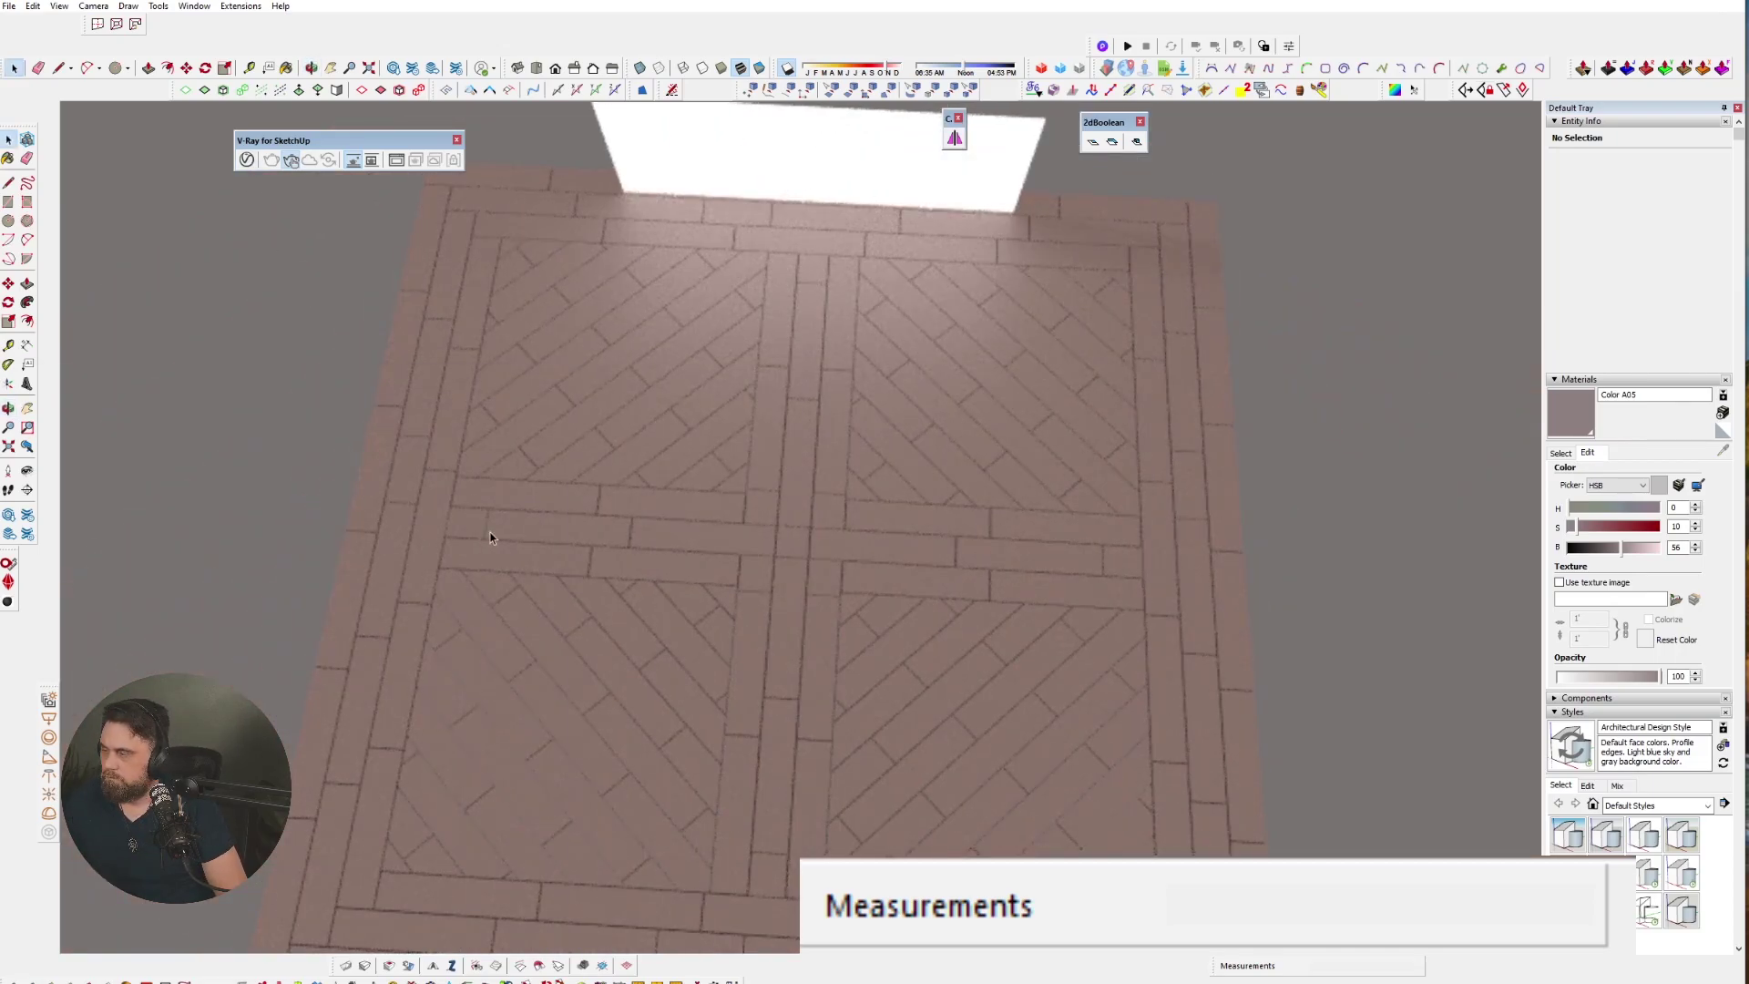
# - Make Rectangle Light#1 invisible in the V-Ray render
pyautogui.hotkey('alt', 'Tab')
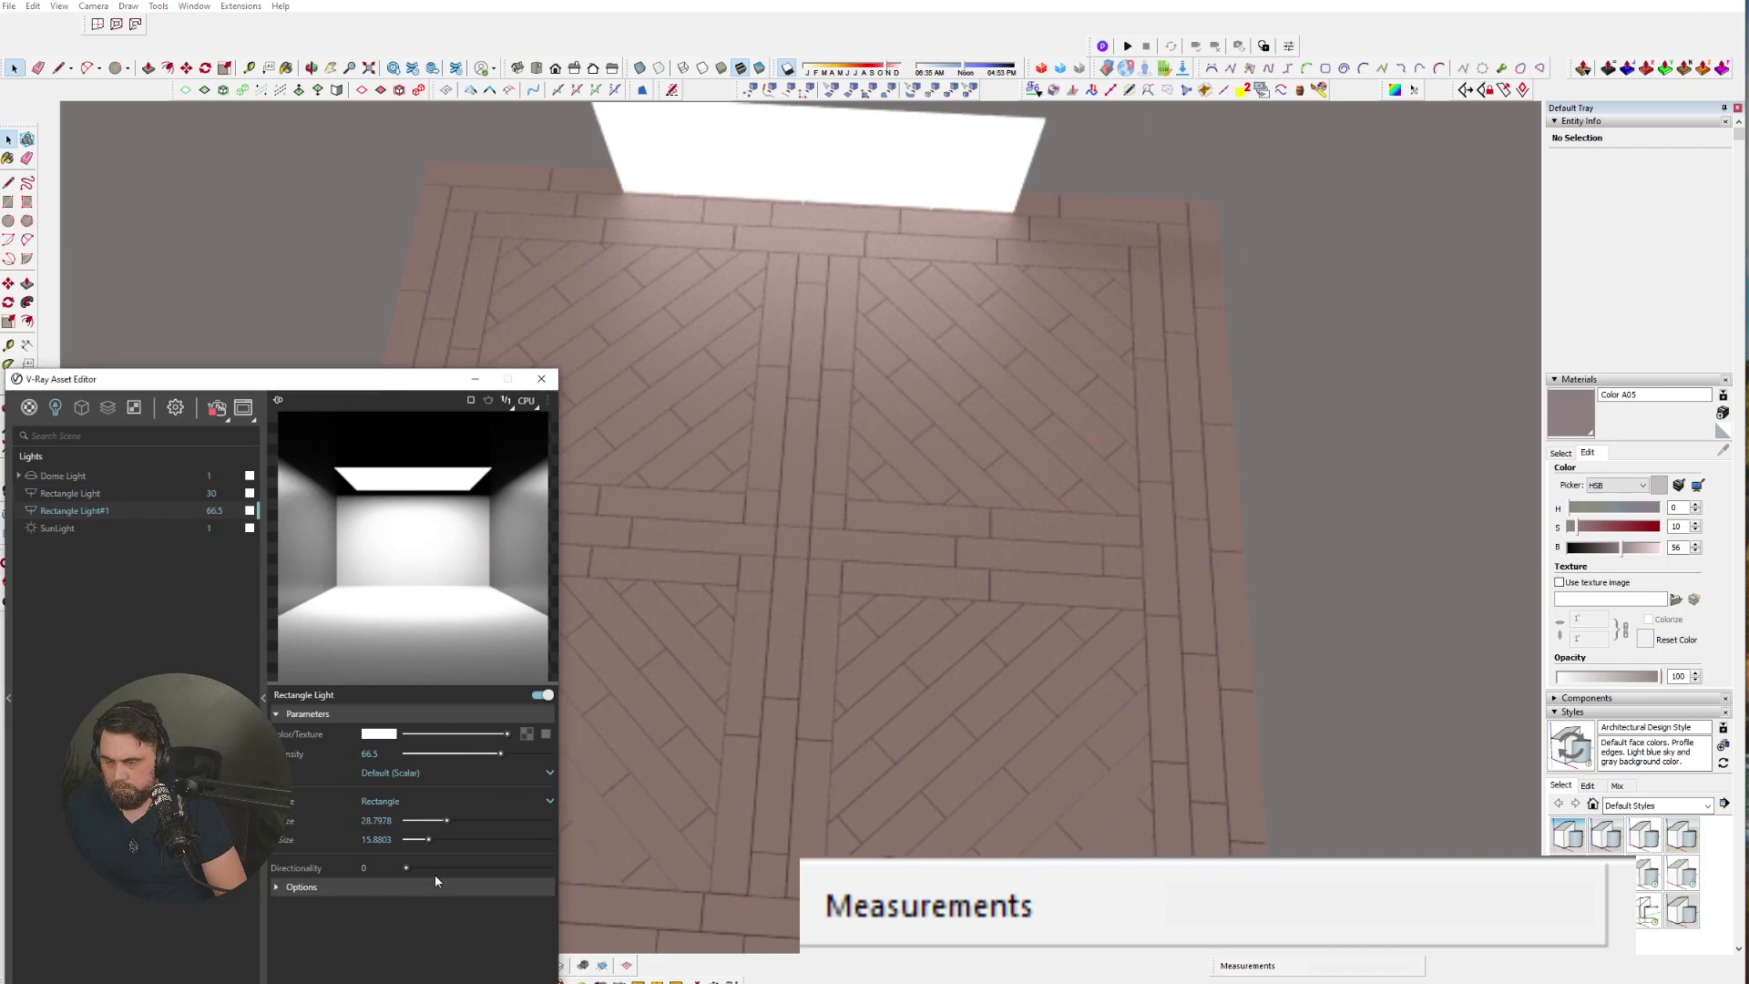
pyautogui.click(301, 889)
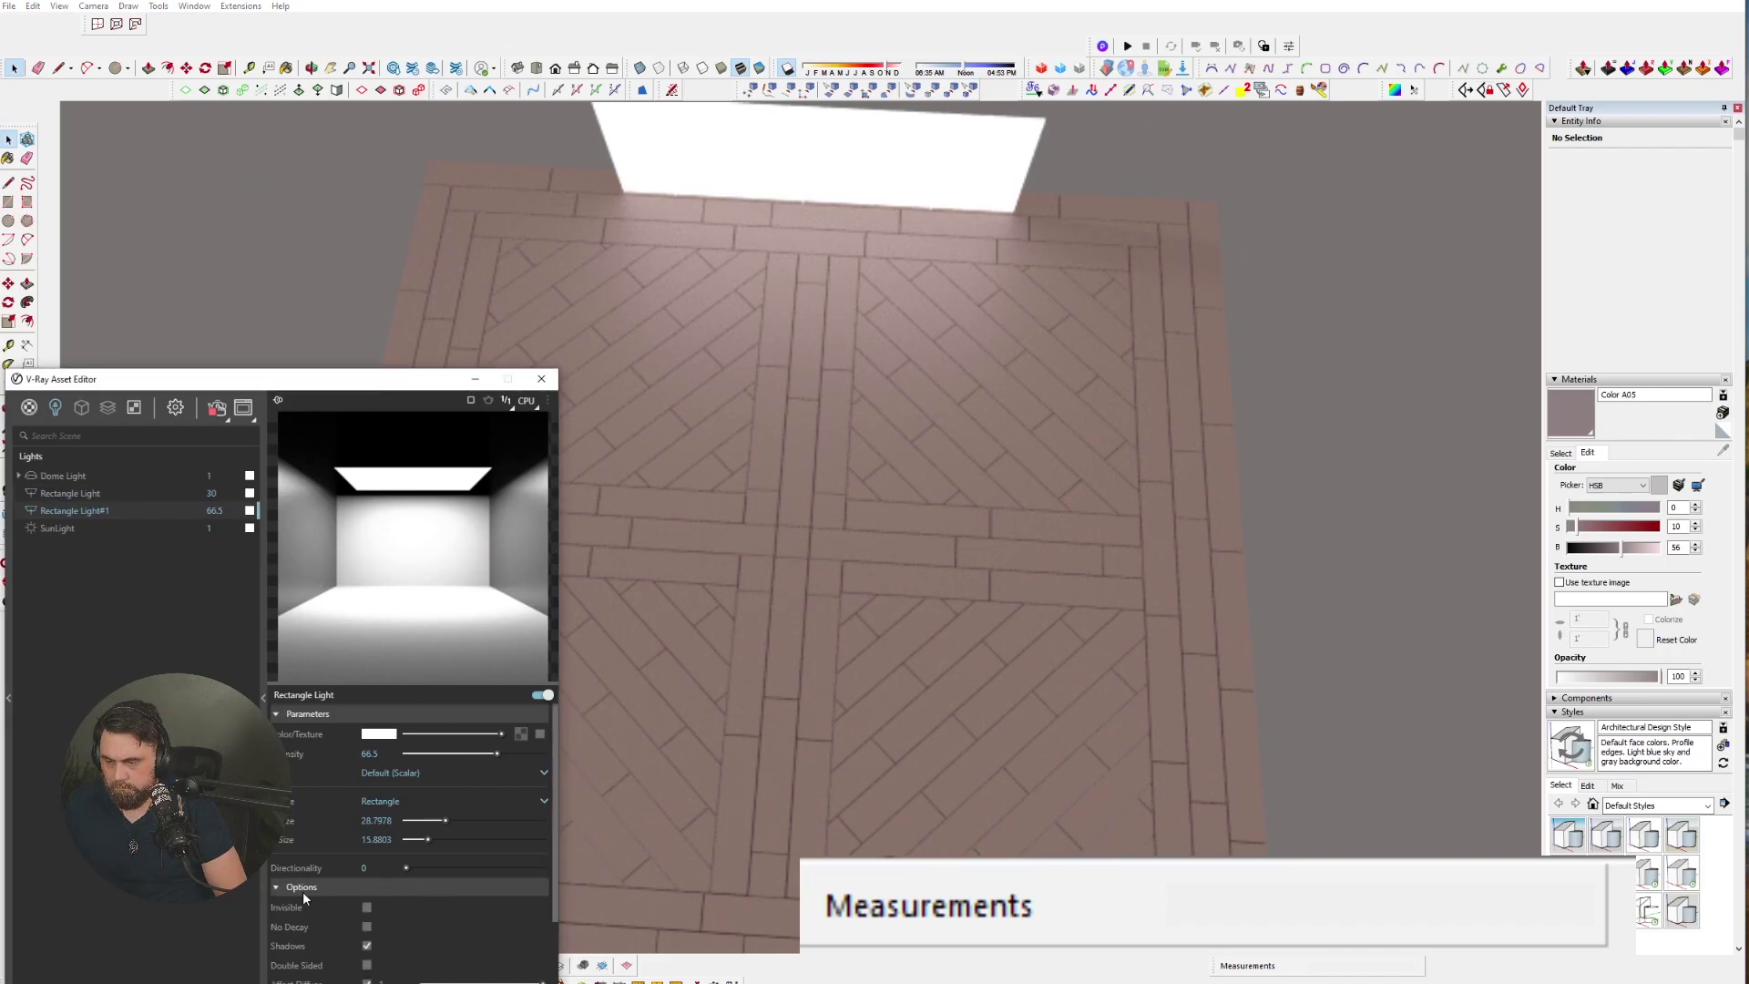
pyautogui.click(367, 907)
pyautogui.click(541, 379)
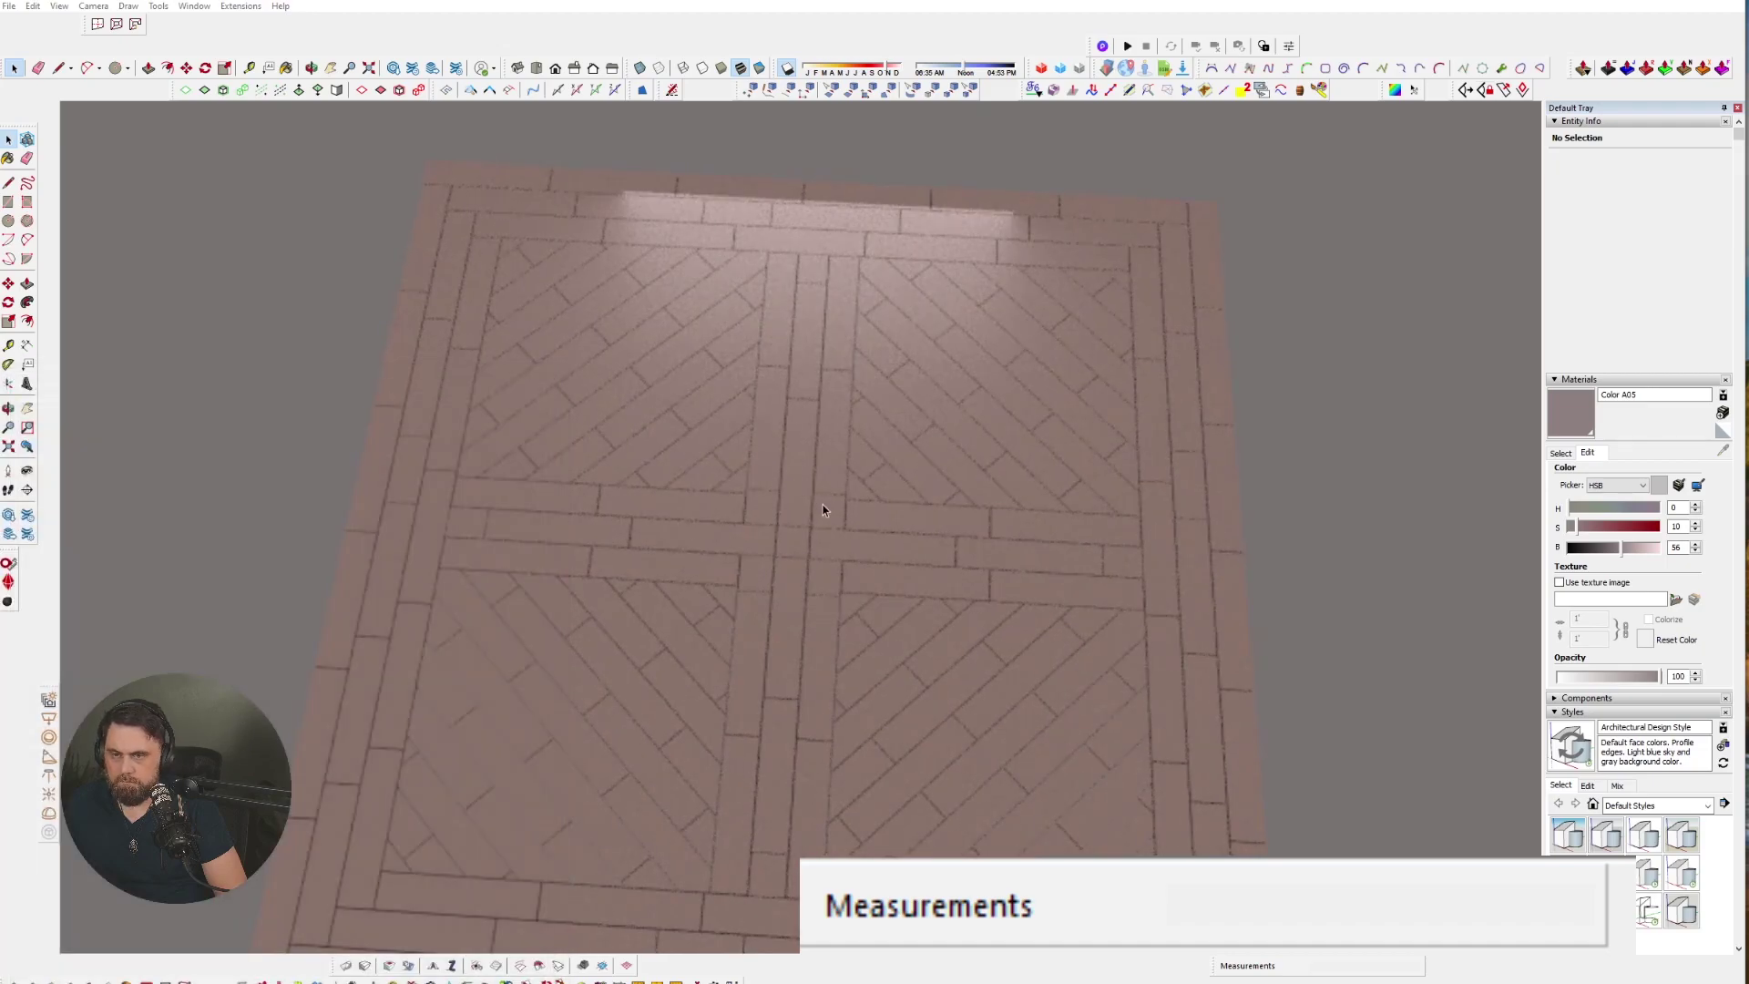
# - Check the paver panel from directly above in the live render, and turn off the viewport rendering
pyautogui.moveTo(822, 509); pyautogui.dragTo(588, 368, button='middle')
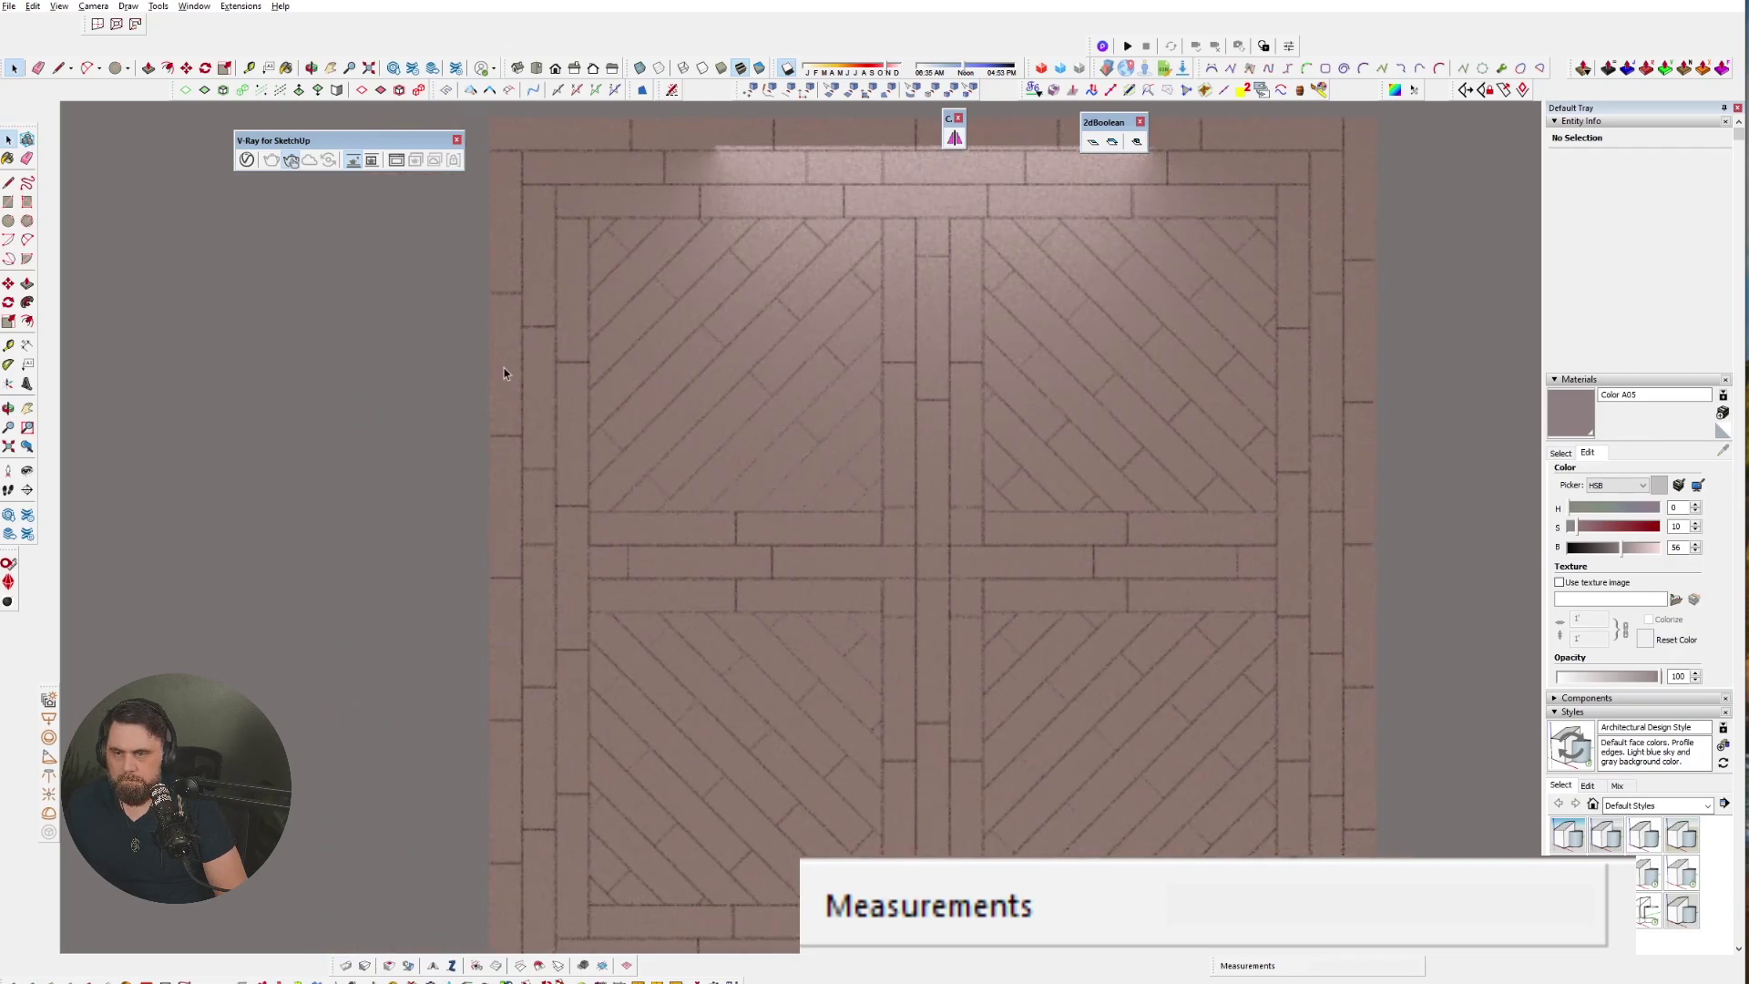
pyautogui.scroll(-3, 489, 372)
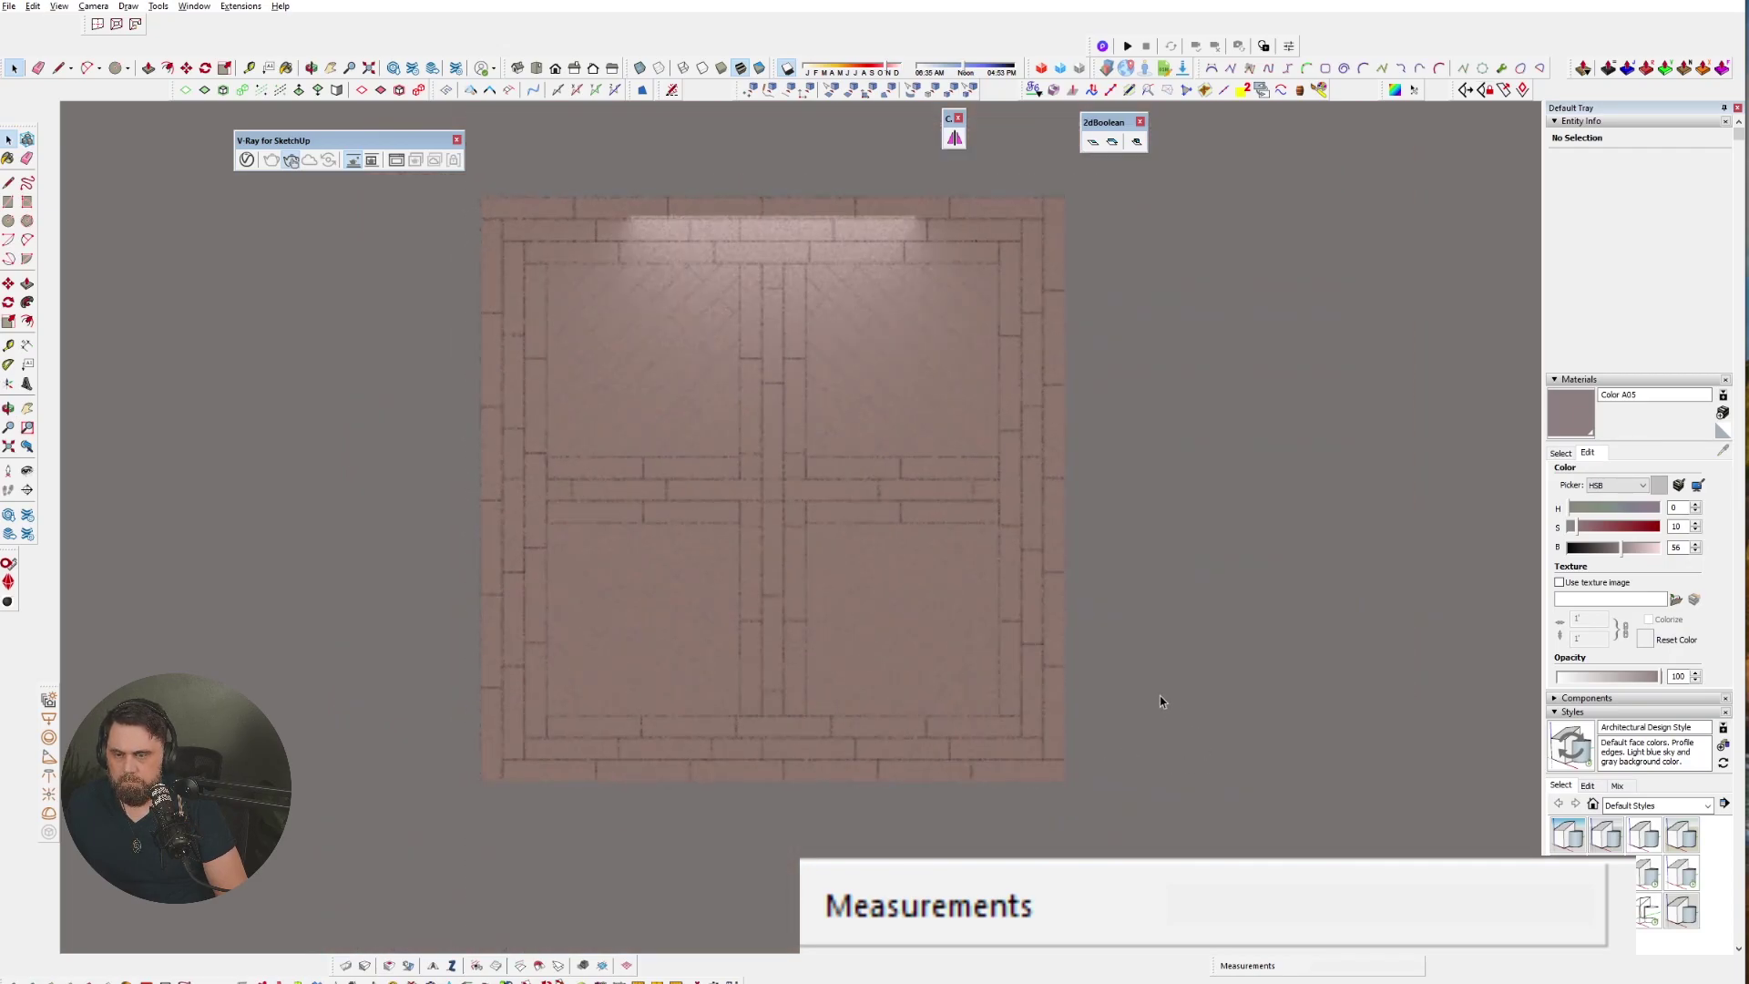
pyautogui.scroll(3, 756, 346)
pyautogui.click(352, 159)
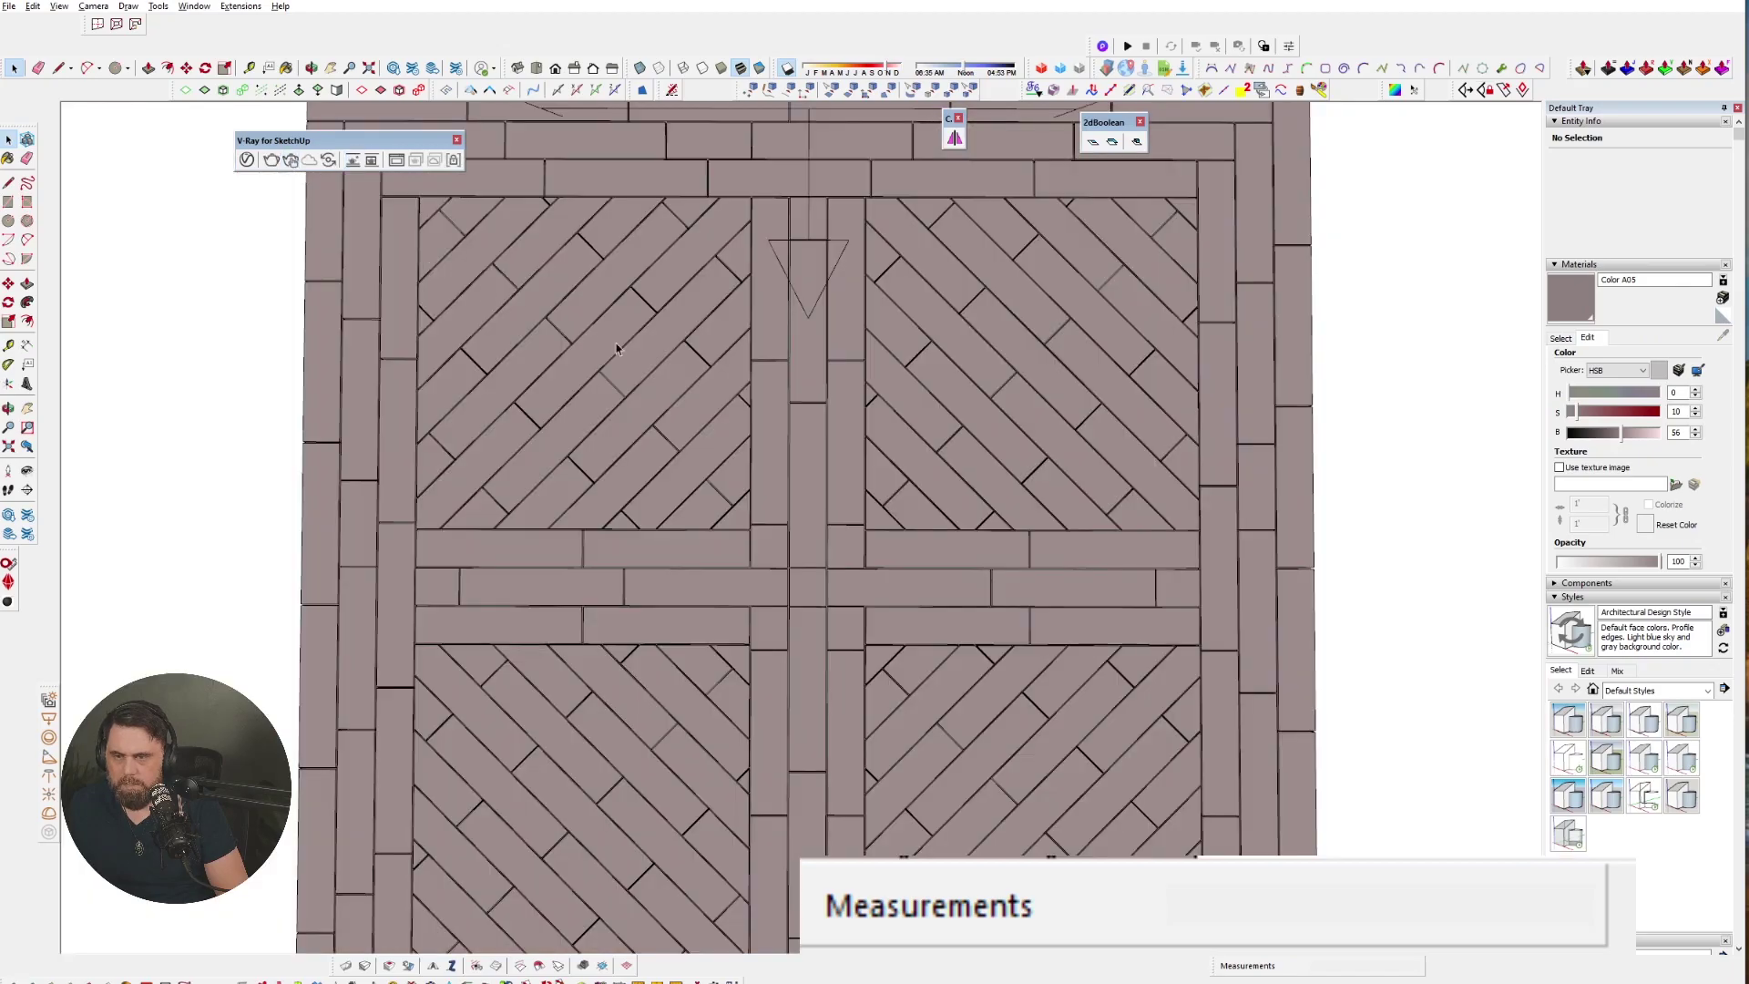
# - Turn off the shadow display in the model
pyautogui.scroll(-3, 620, 369)
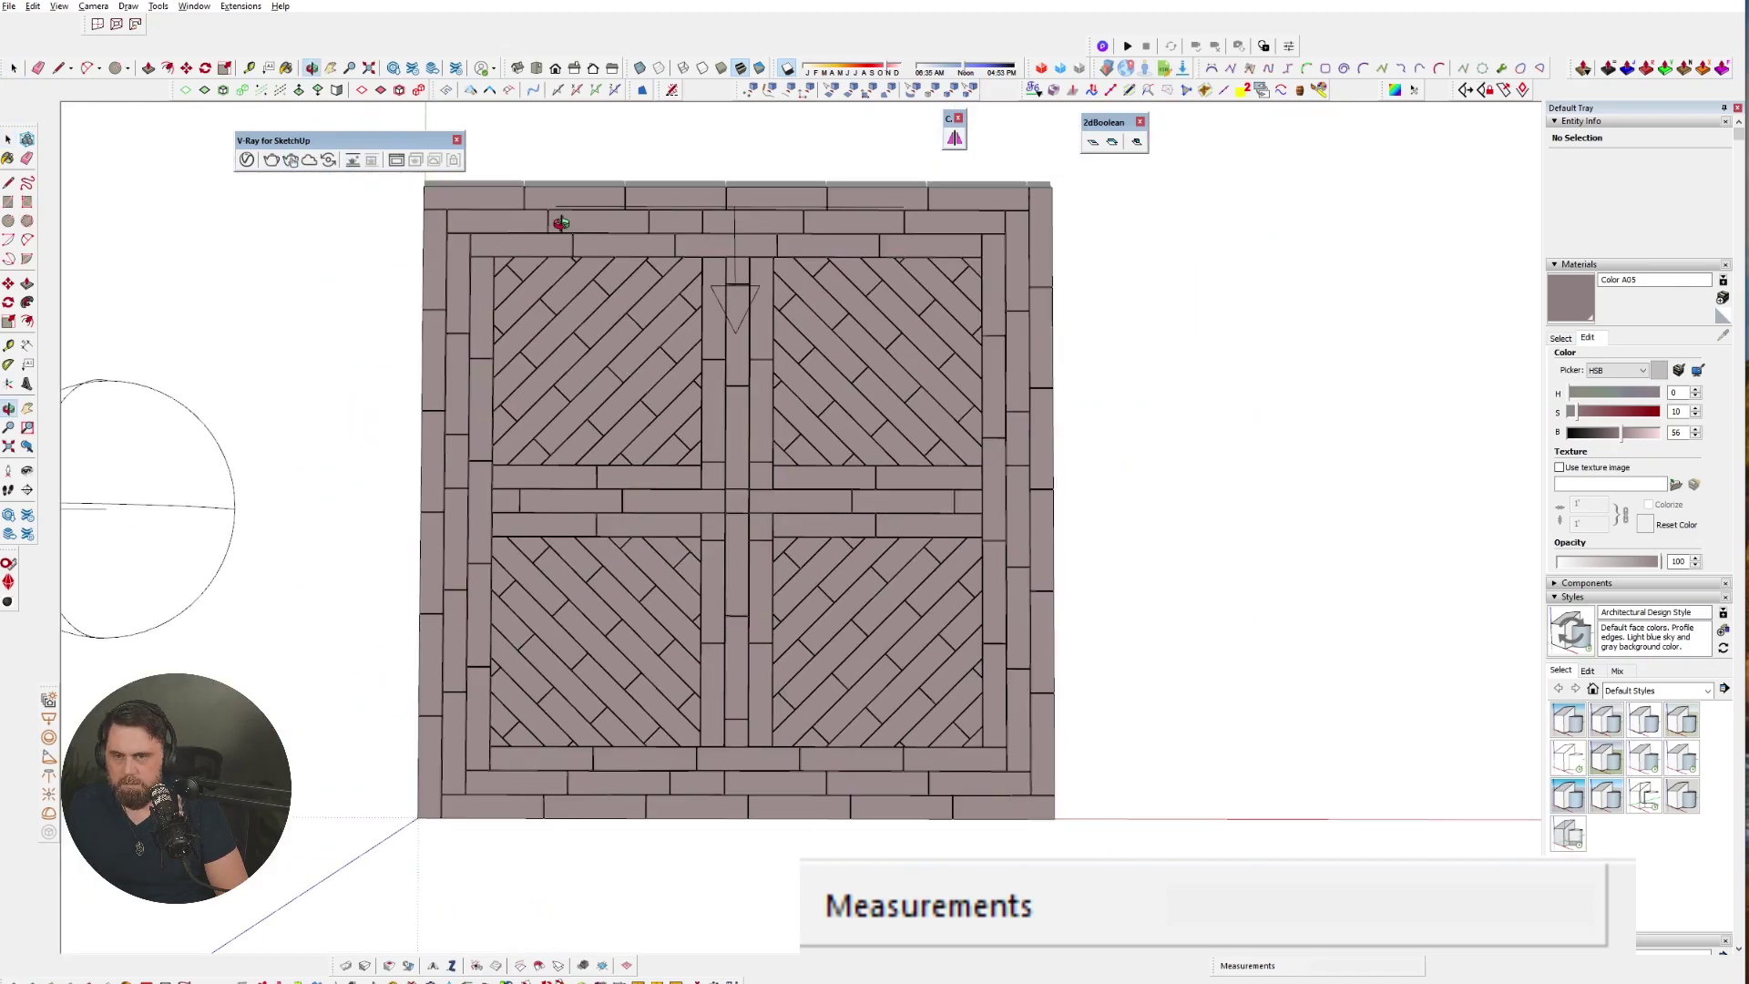
pyautogui.scroll(6, 557, 224)
pyautogui.scroll(-2, 461, 379)
pyautogui.moveTo(461, 379)
pyautogui.mouseDown(button='middle')
pyautogui.moveTo(655, 239)
pyautogui.moveTo(808, 65)
pyautogui.mouseUp(button='middle')
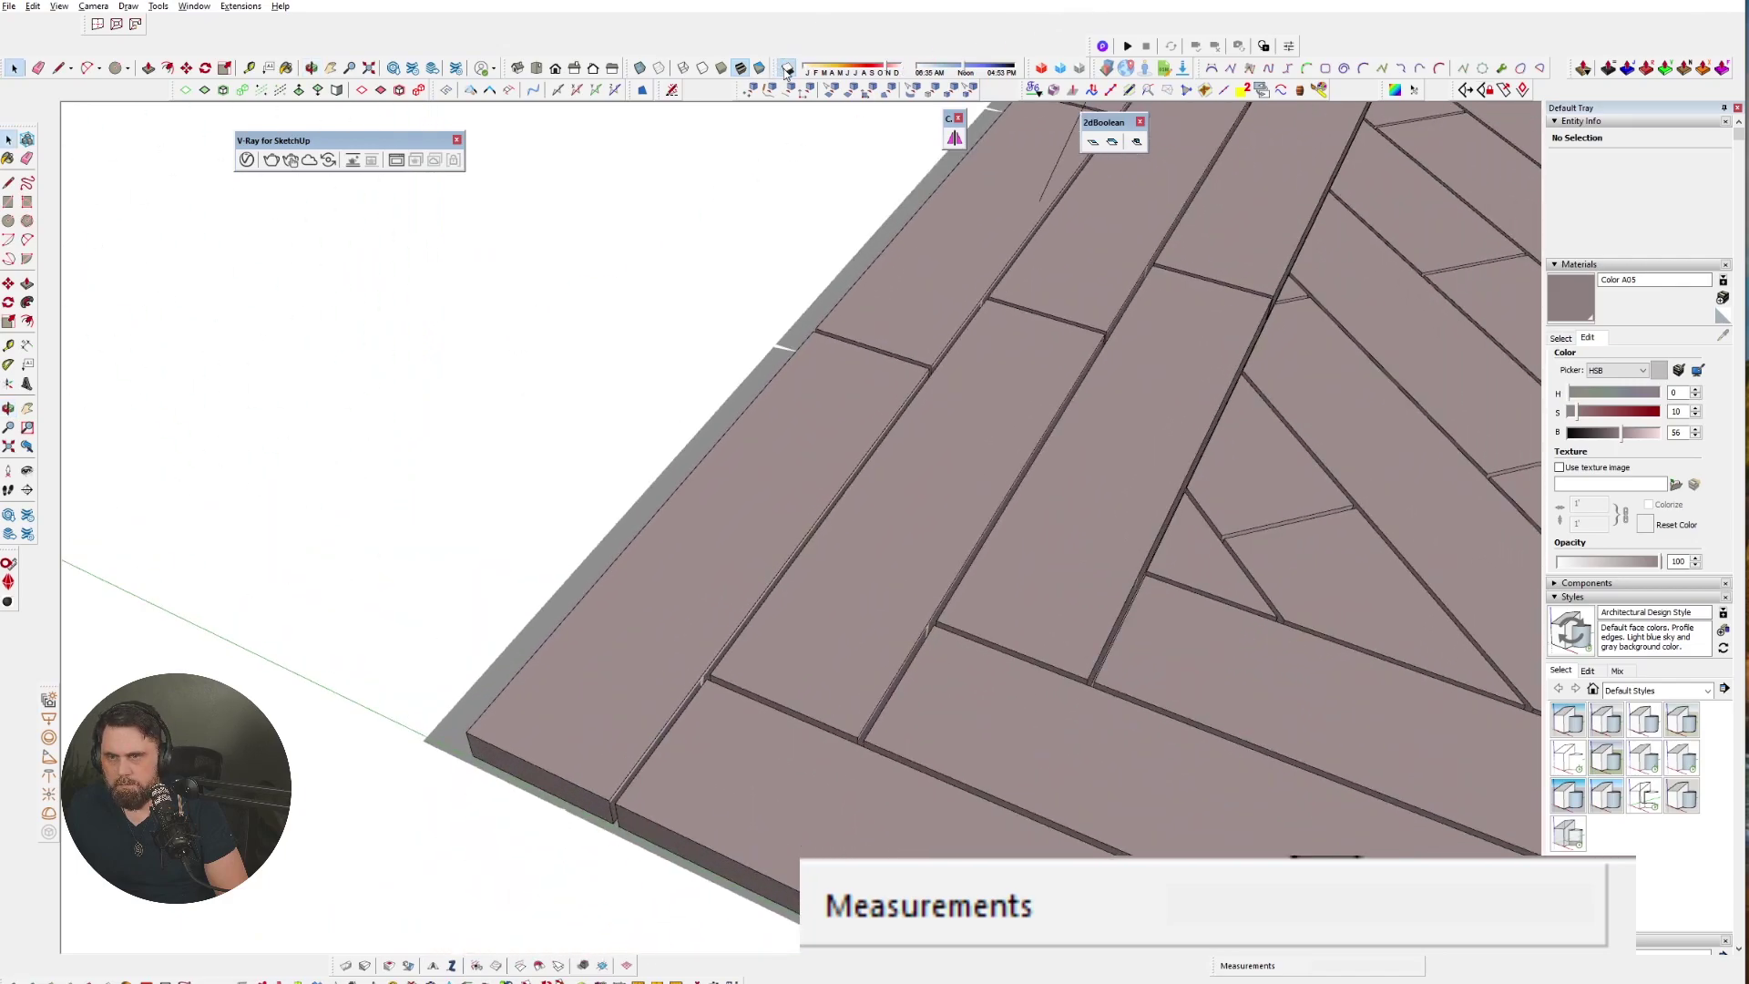
pyautogui.scroll(-2, 570, 430)
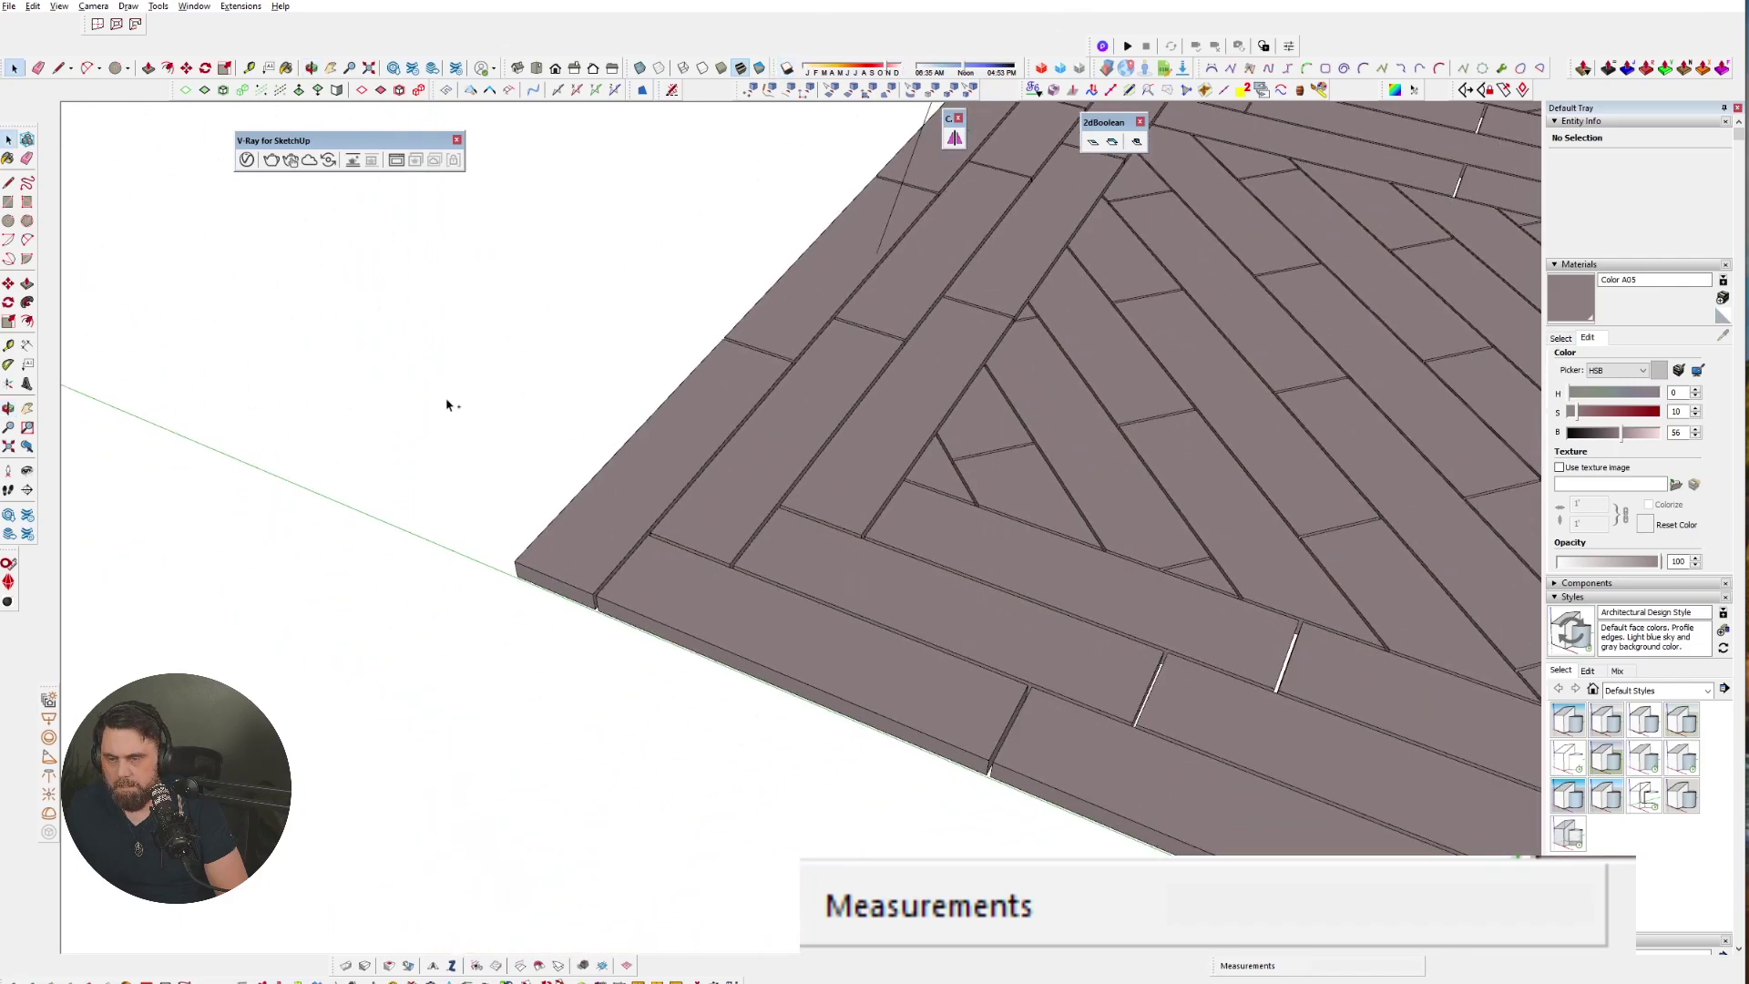
# - Draw a base face about 4' 10 3/4" square beneath the paver panel with the Rotated Rectangle tool, following the panel's lower corners
pyautogui.press('q')
pyautogui.press('m')
pyautogui.press('r')
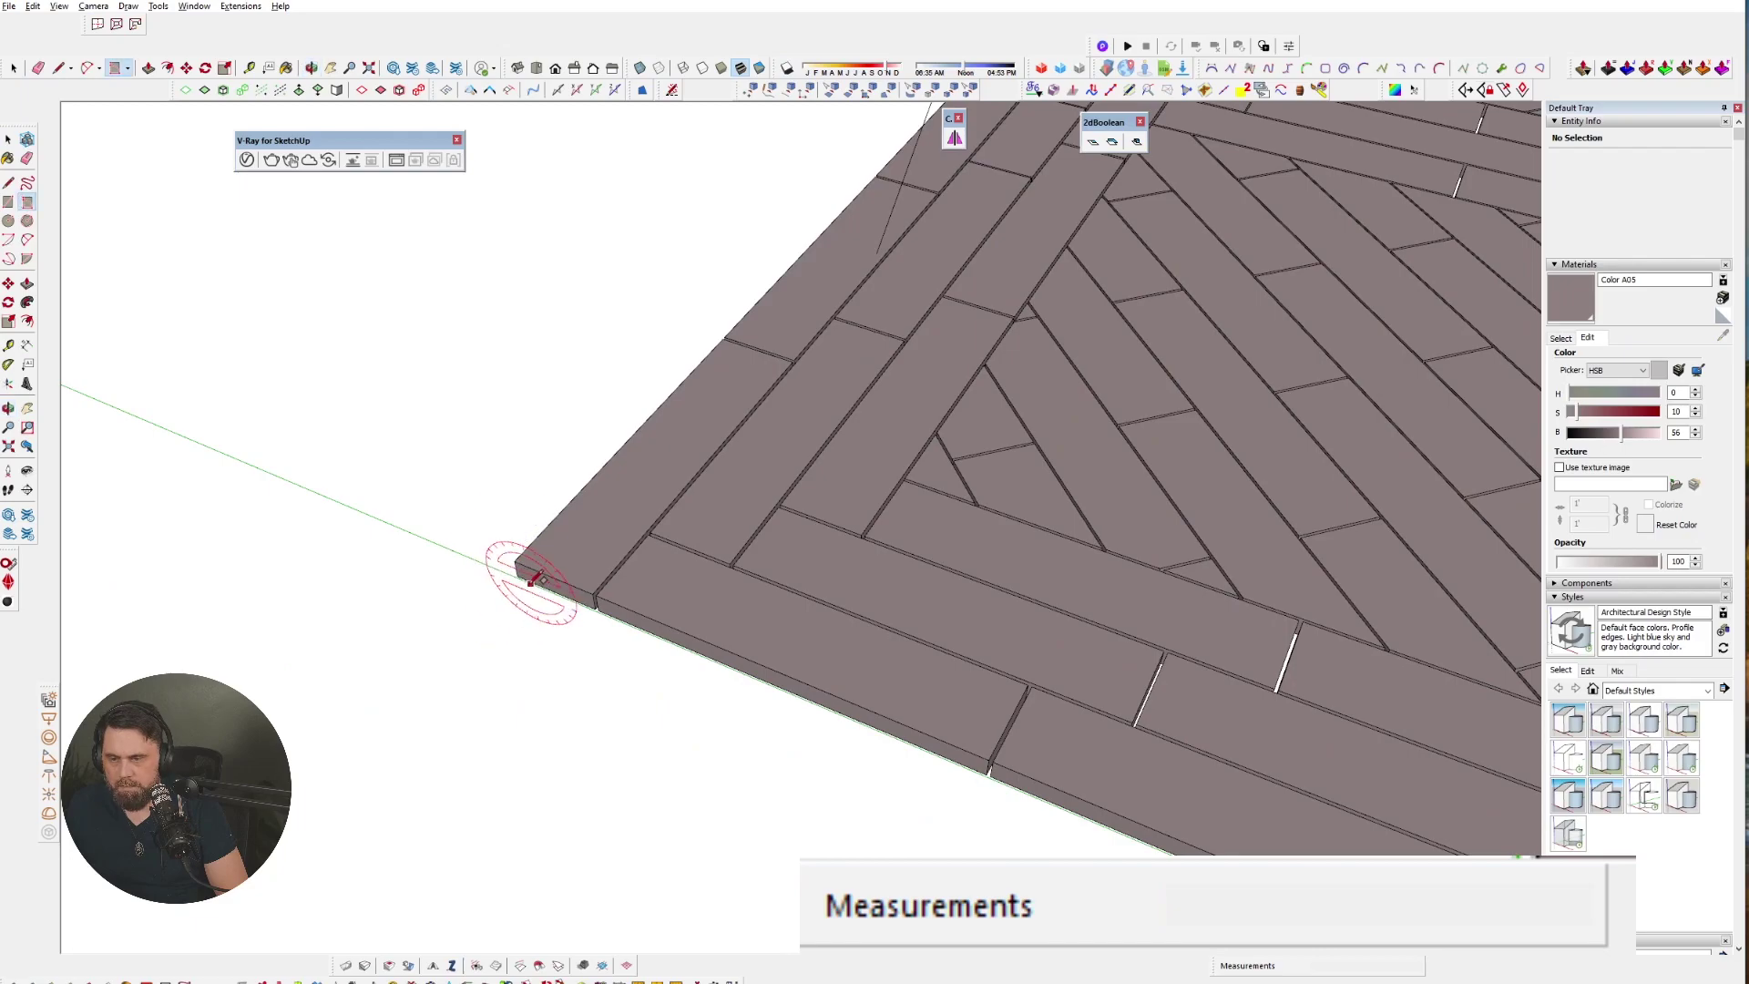
pyautogui.click(518, 576)
pyautogui.scroll(-5, 336, 246)
pyautogui.scroll(6, 969, 617)
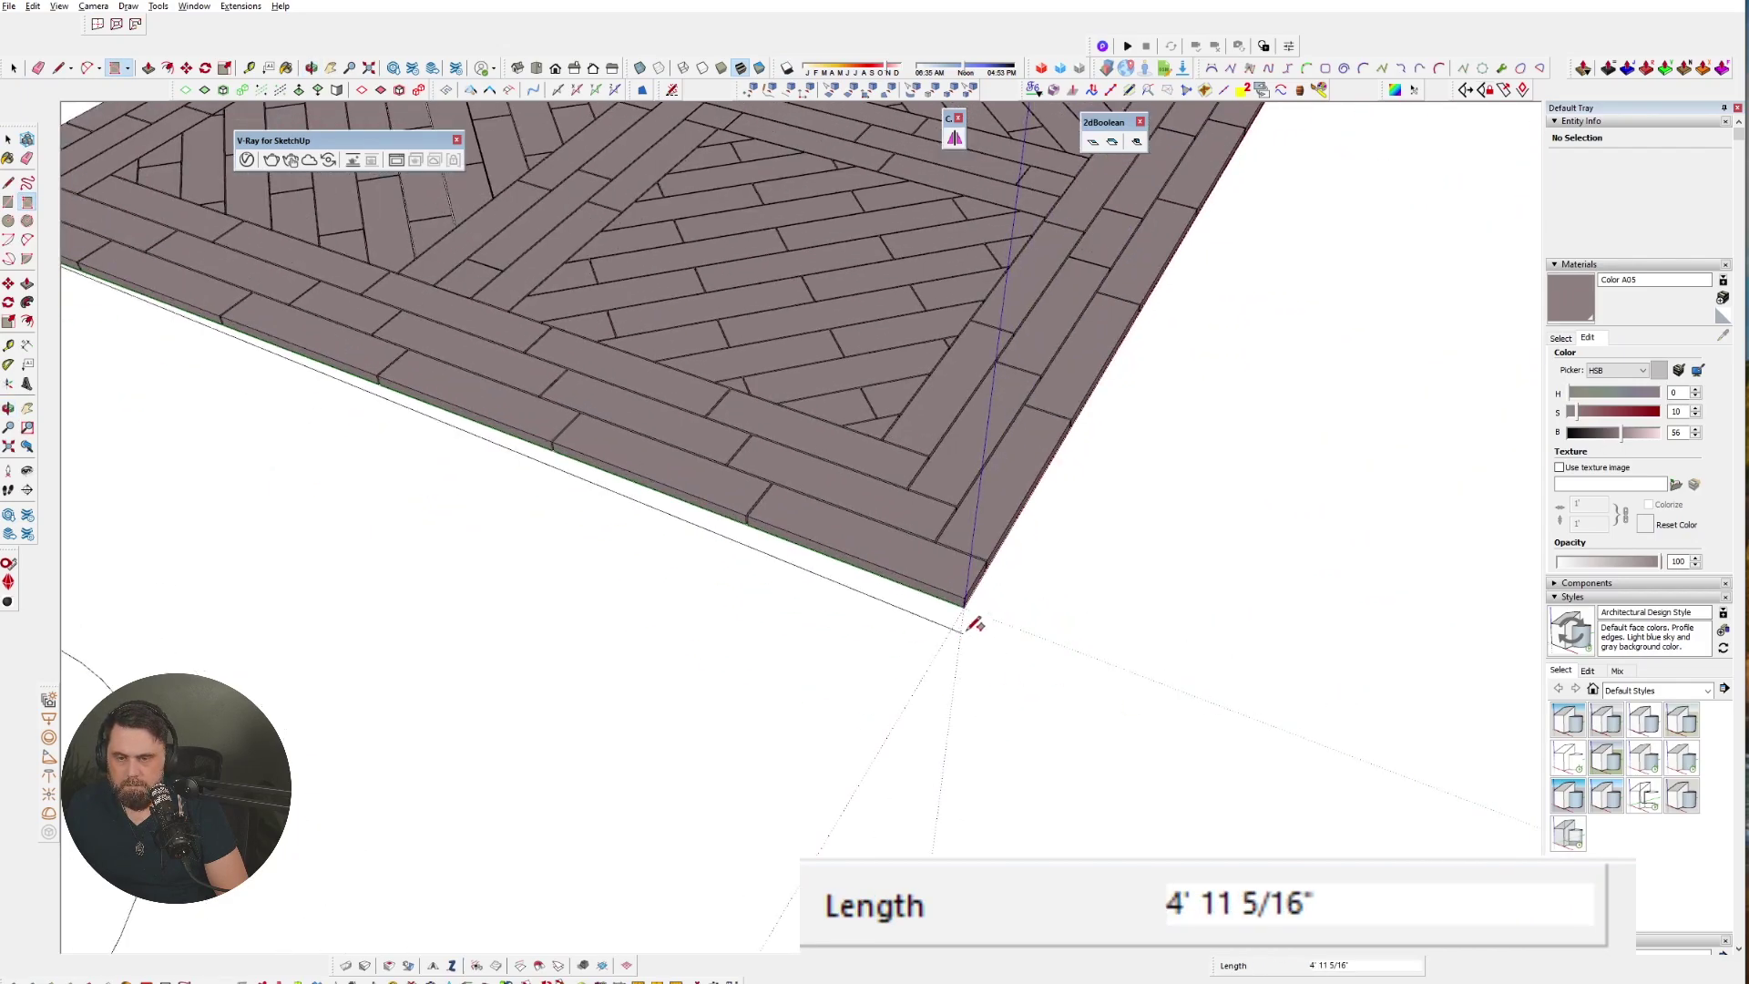
pyautogui.click(968, 604)
pyautogui.scroll(-3, 969, 583)
pyautogui.scroll(5, 1355, 740)
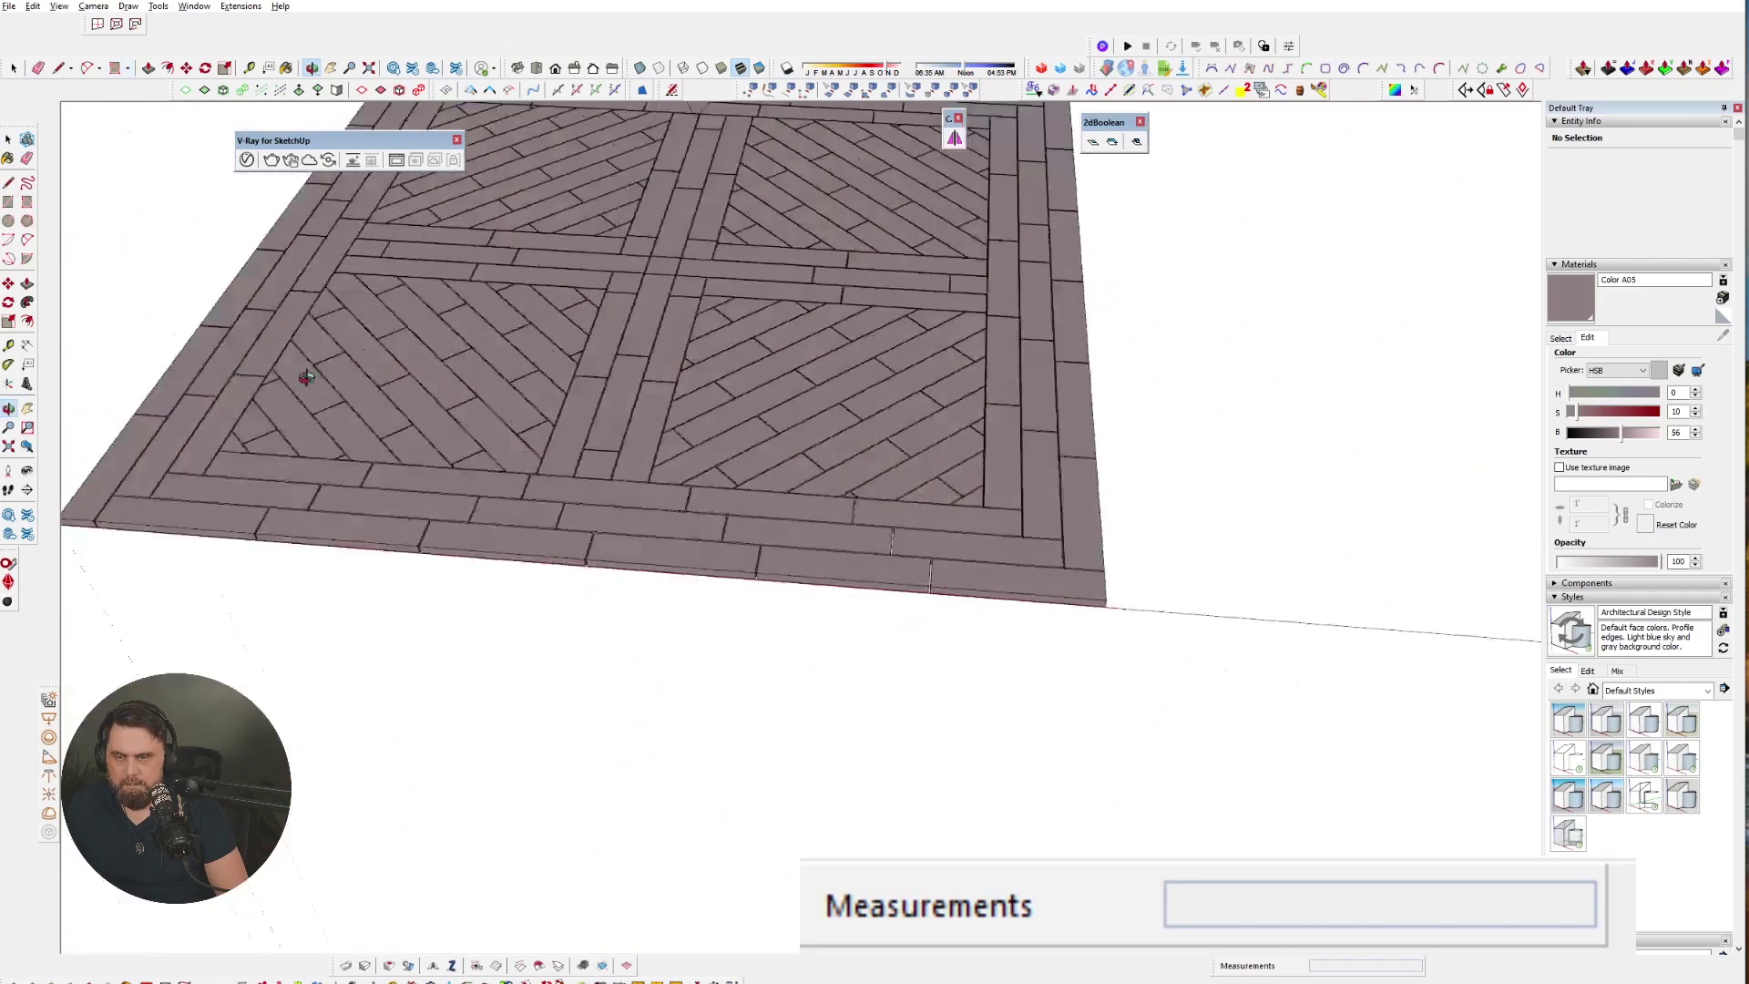
pyautogui.scroll(2, 1356, 740)
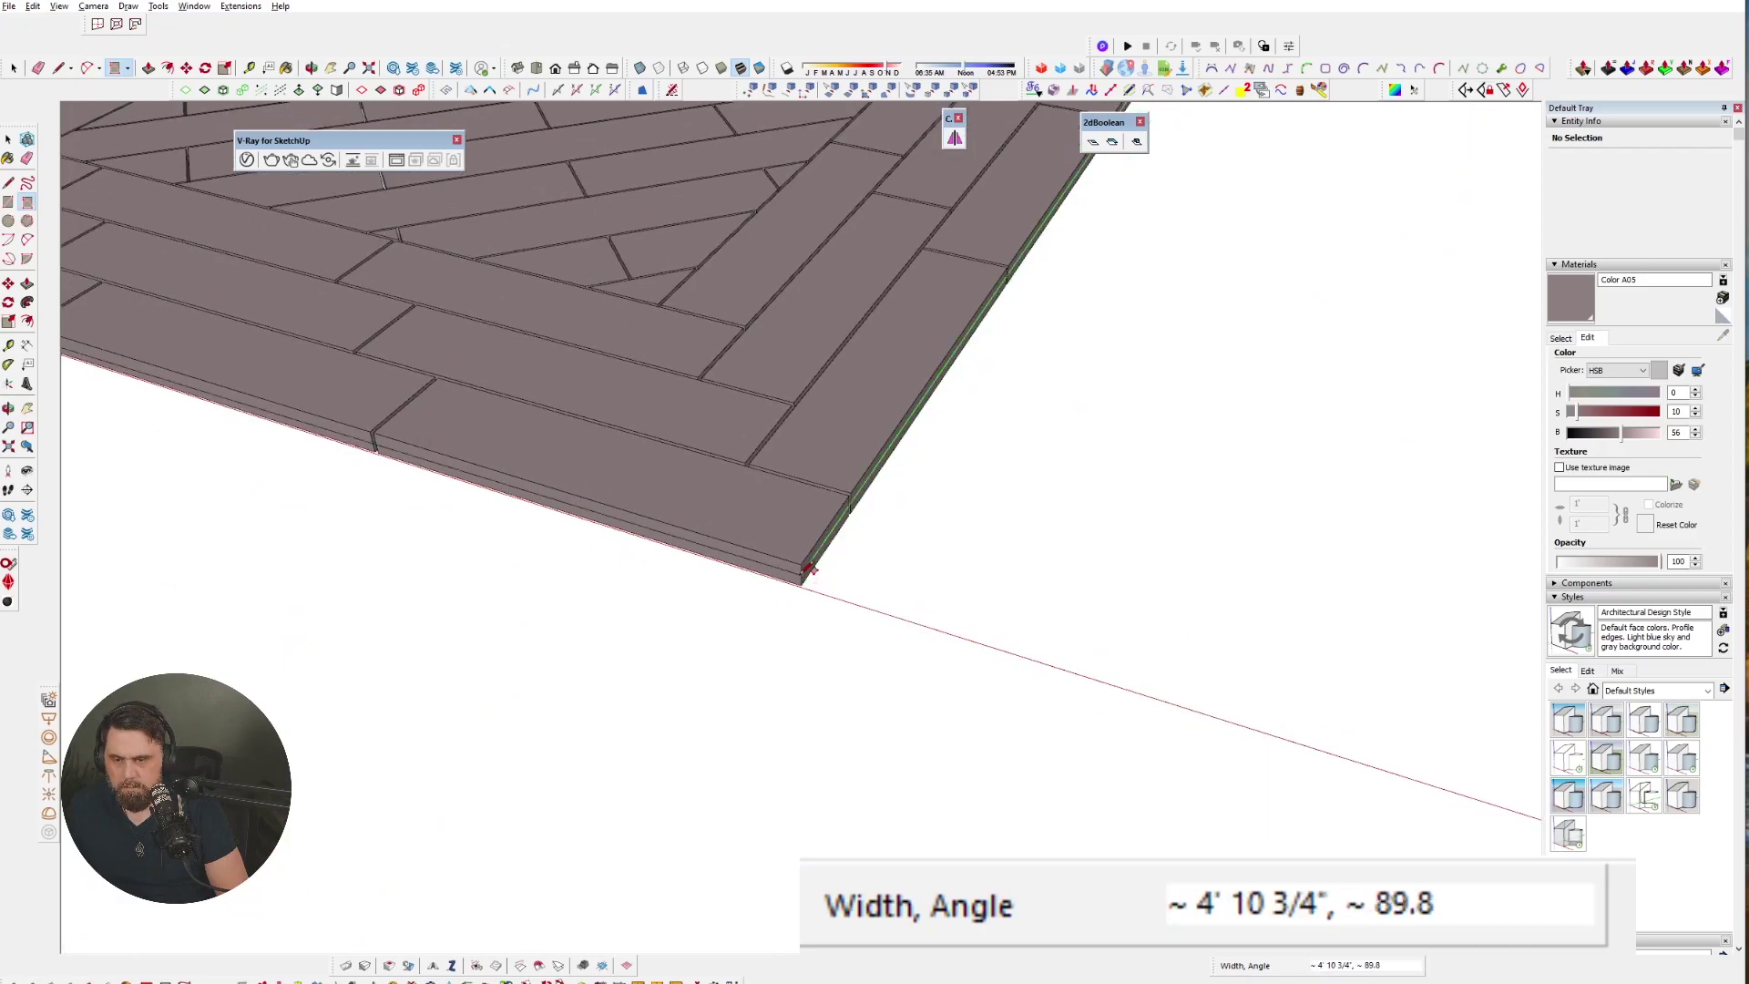
pyautogui.click(810, 578)
pyautogui.scroll(3, 820, 578)
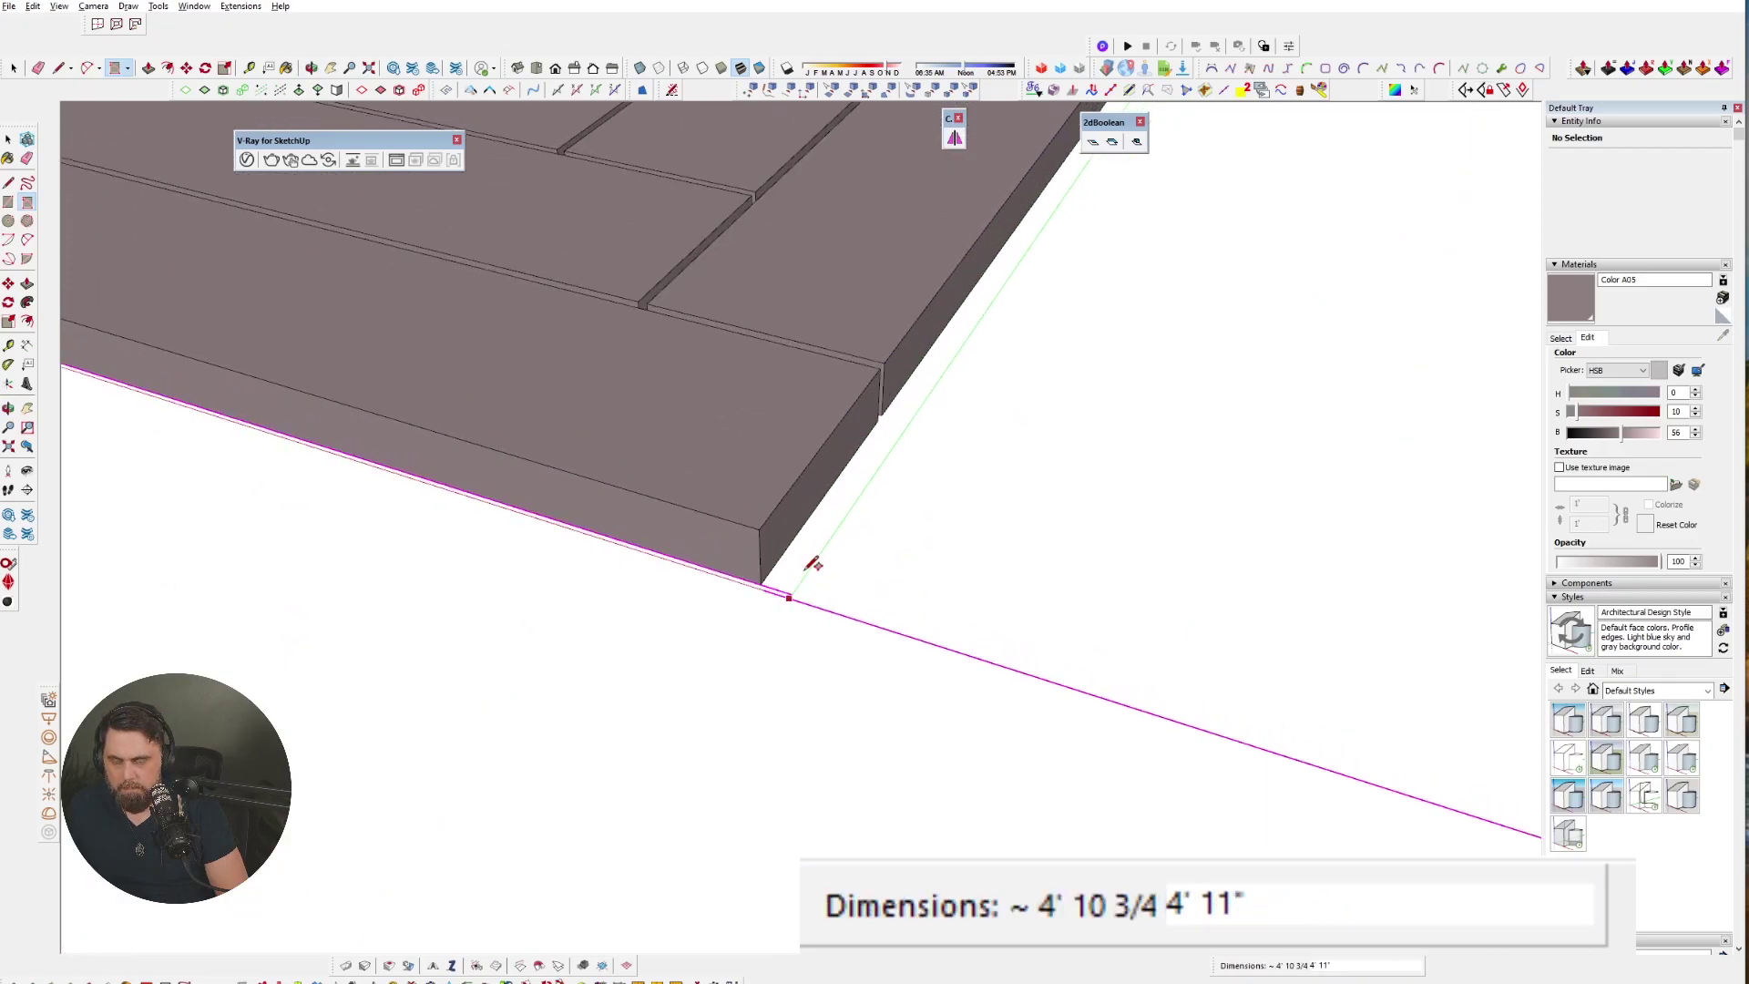
pyautogui.scroll(-4, 844, 606)
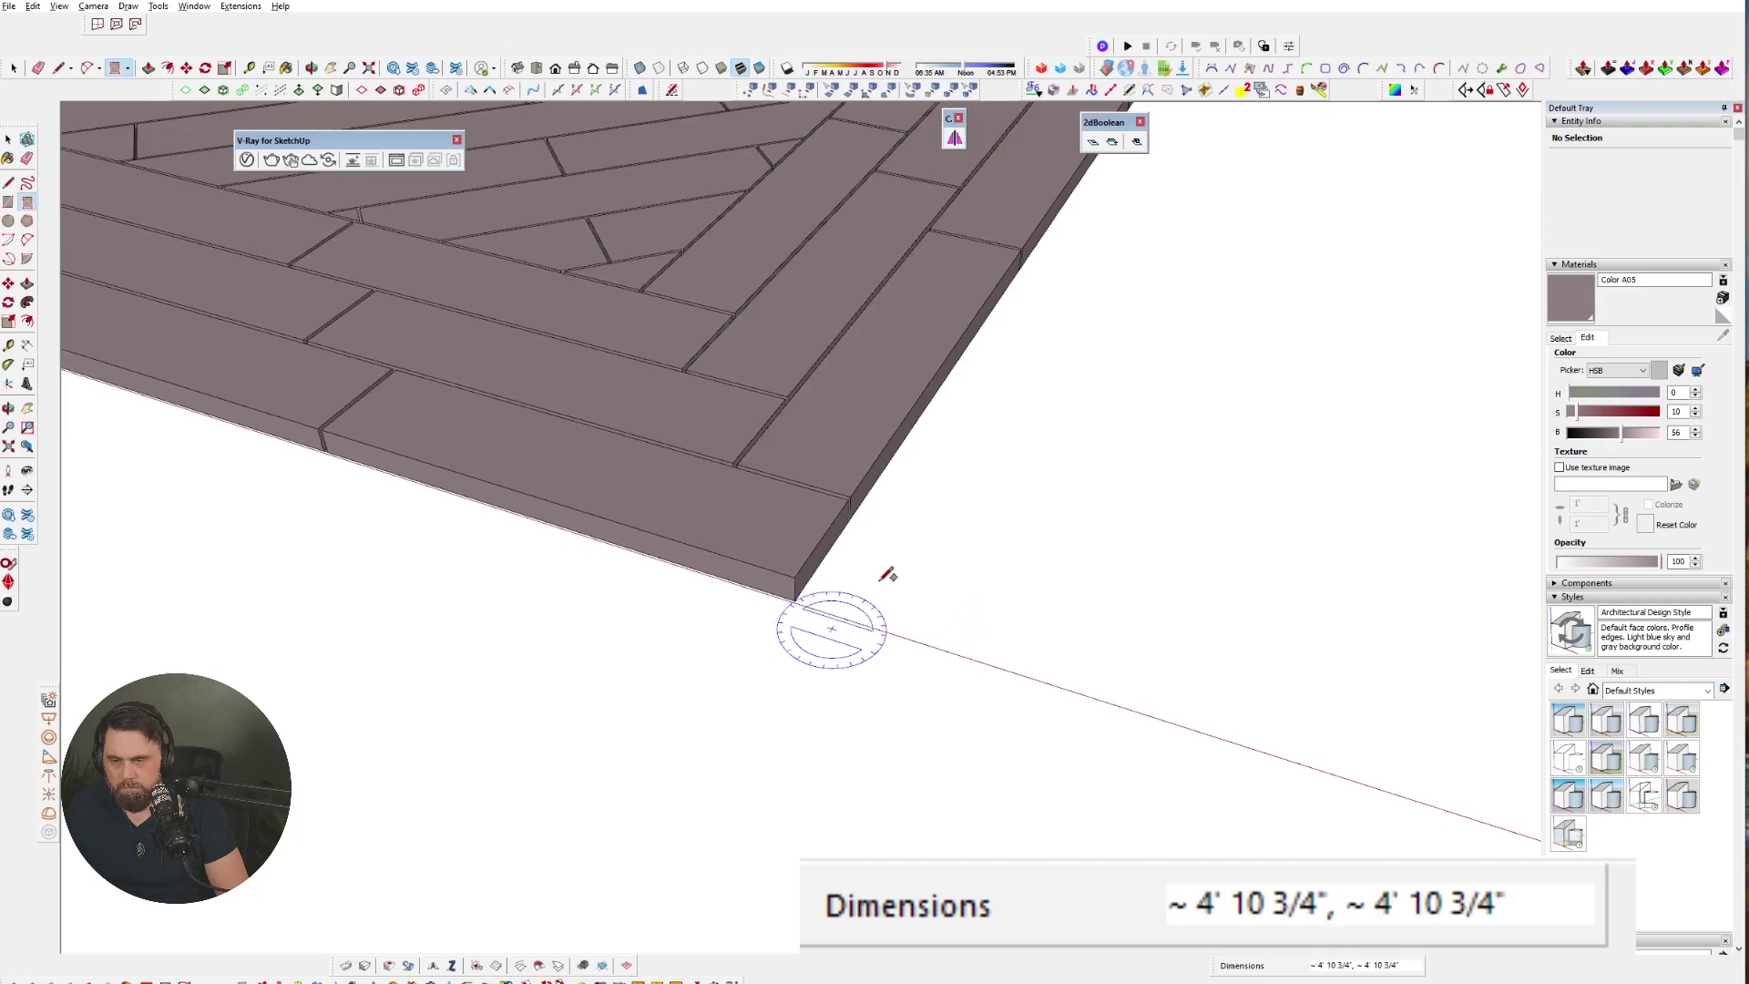
# - Push/Pull the base face up 5/16" so it fills the lower part of the paver joints
pyautogui.moveTo(867, 598); pyautogui.dragTo(418, 526, button='middle')
pyautogui.scroll(3, 685, 438)
pyautogui.scroll(2, 601, 505)
pyautogui.press('p')
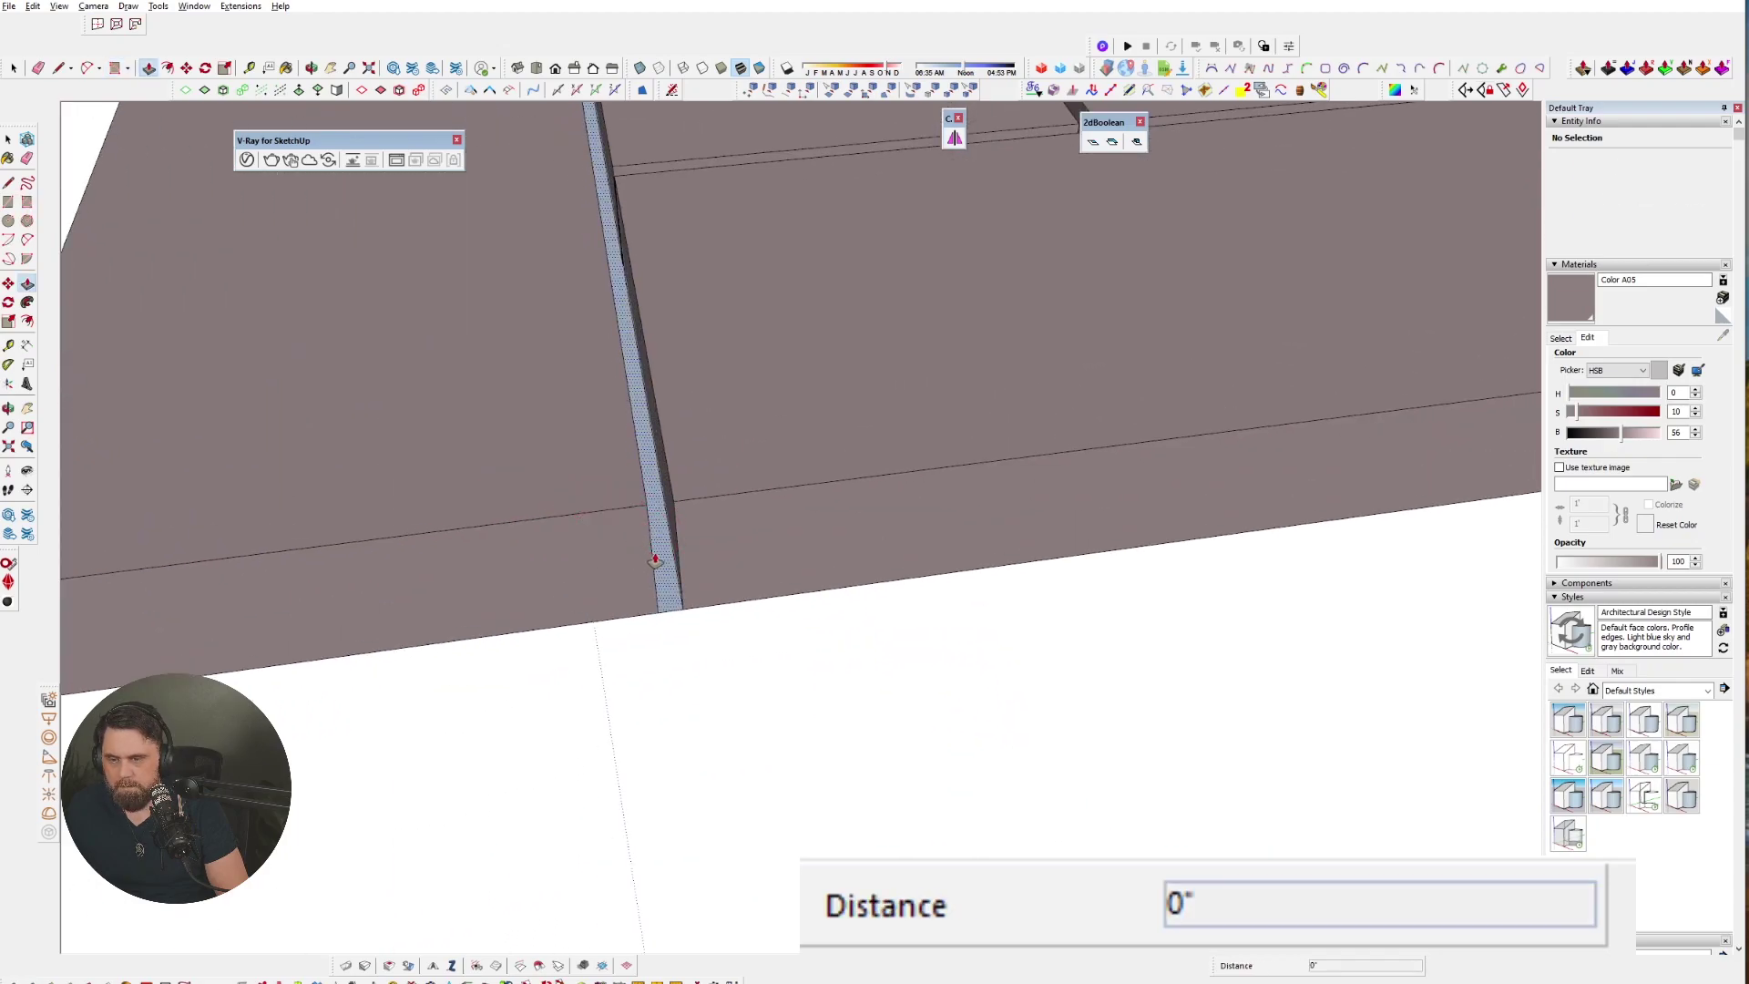
pyautogui.click(653, 558)
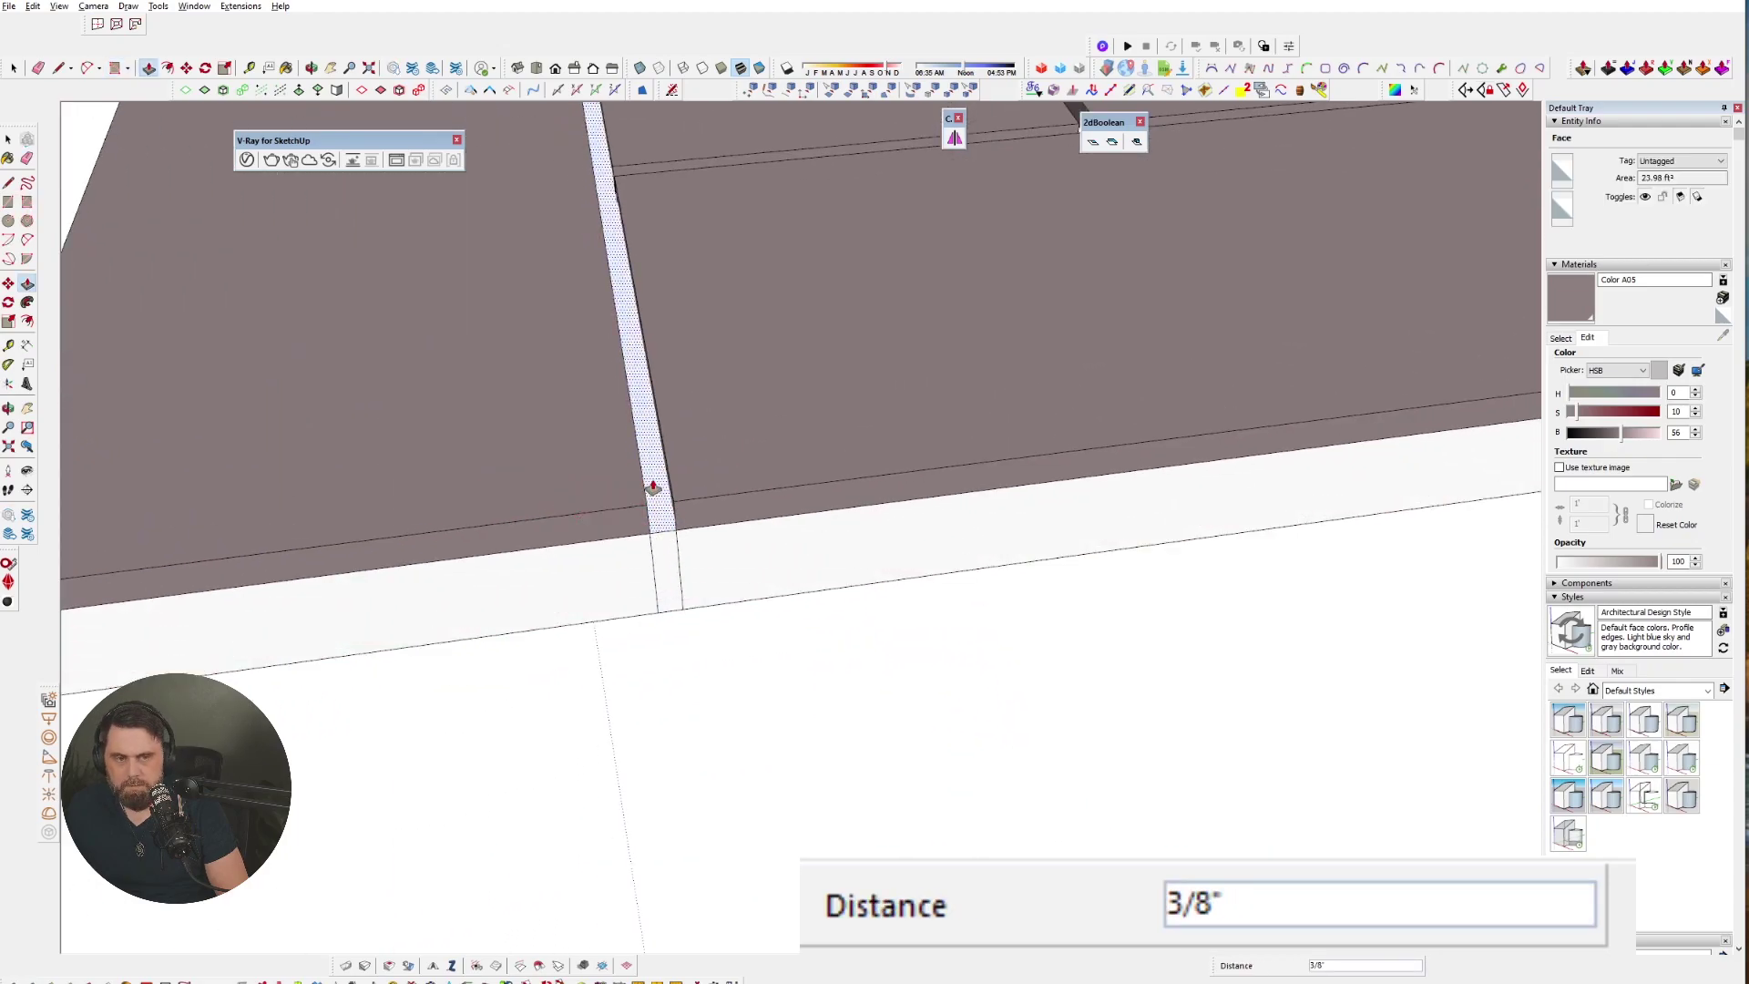
pyautogui.click(652, 481)
# - Paint the entire base slab beneath the pavers with the green material Color F05
pyautogui.click(1560, 338)
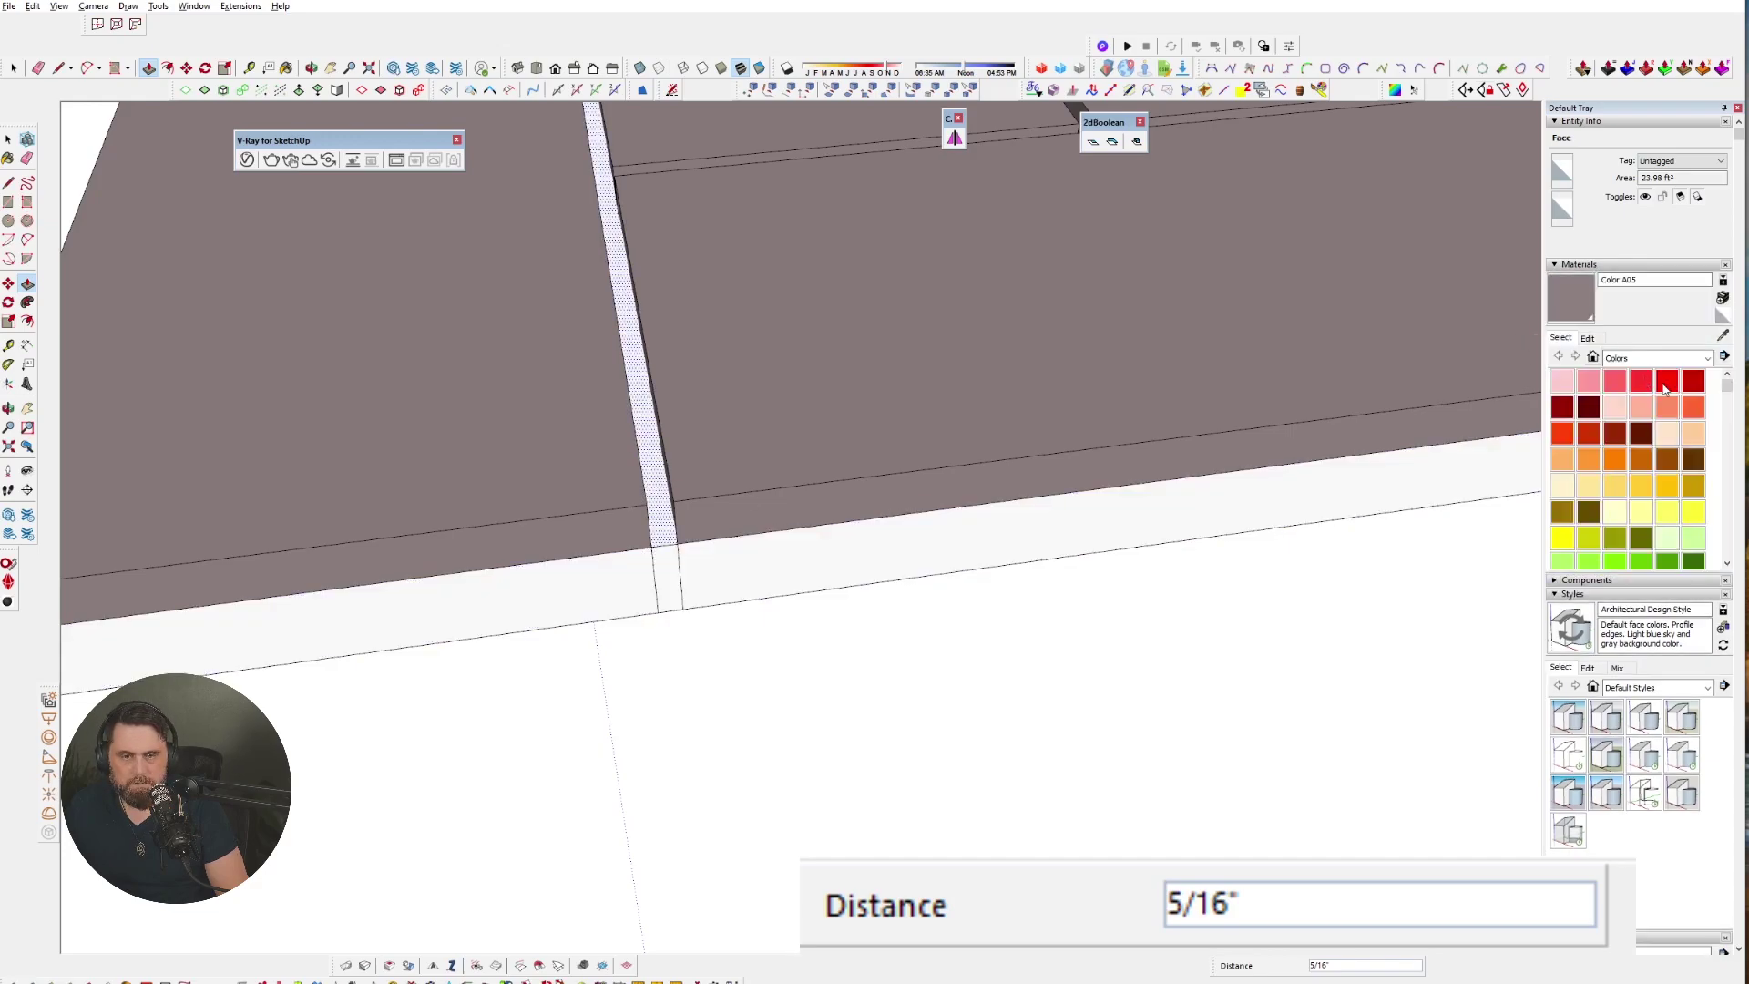
pyautogui.click(1609, 565)
pyautogui.press('space')
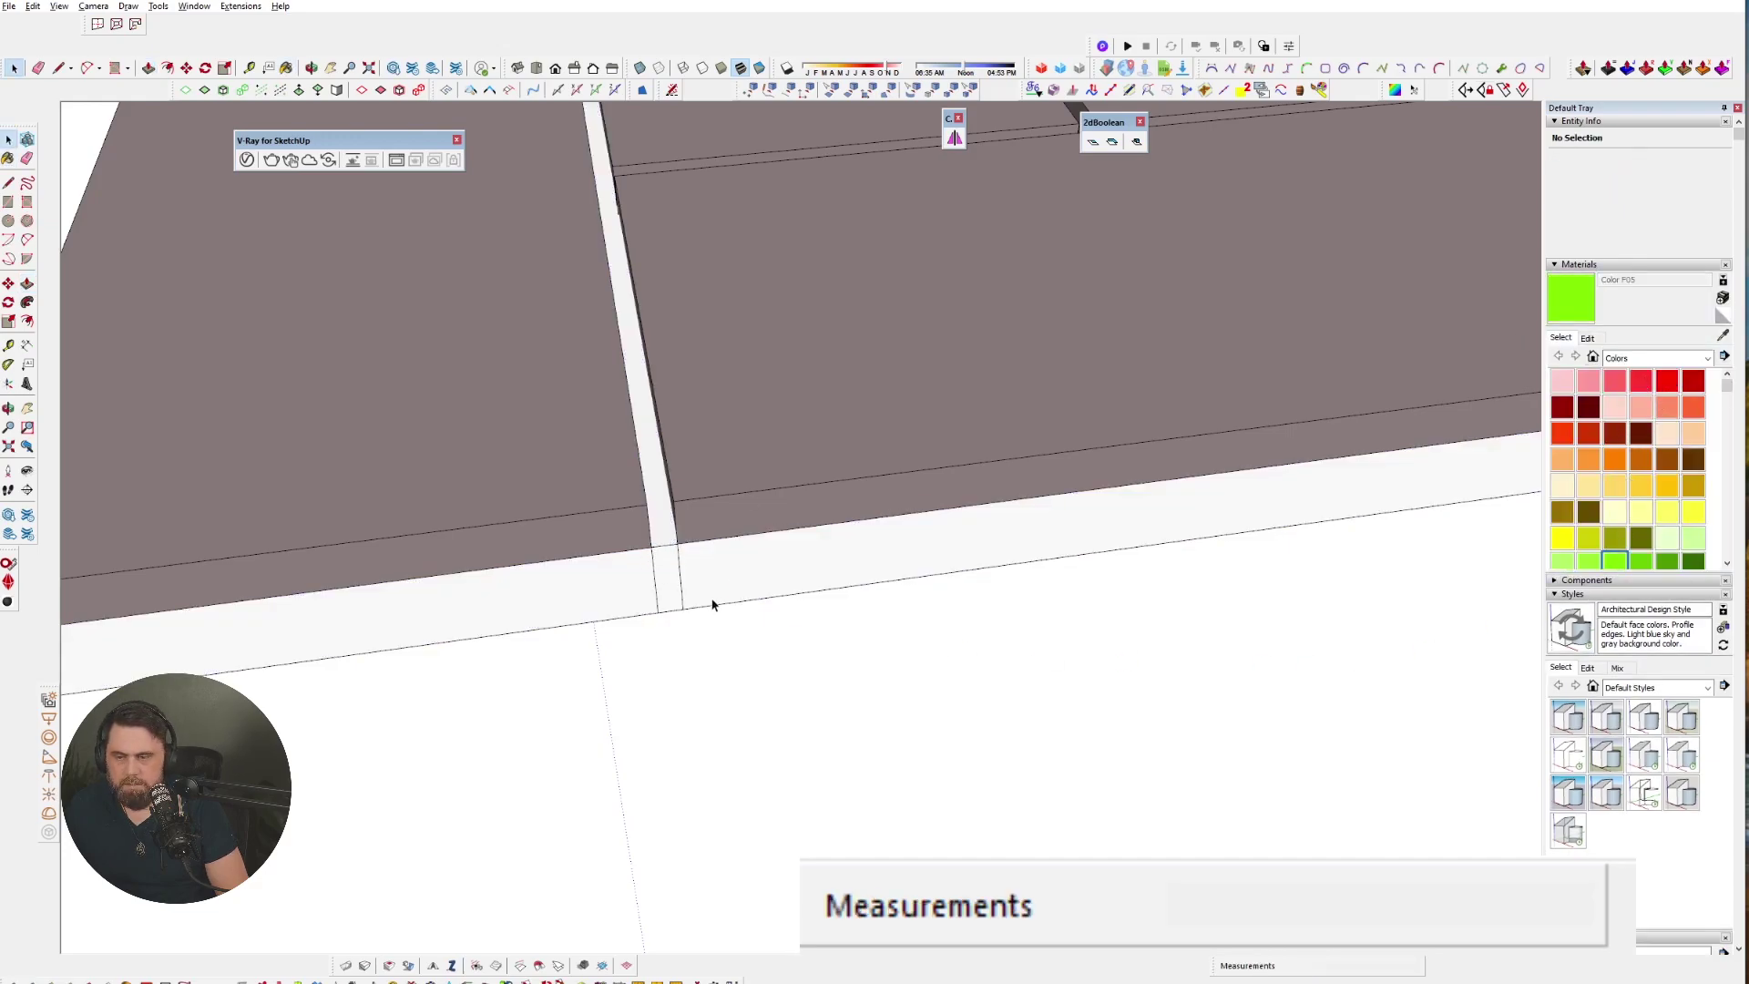
pyautogui.tripleClick(668, 555)
pyautogui.press('b')
pyautogui.click(669, 515)
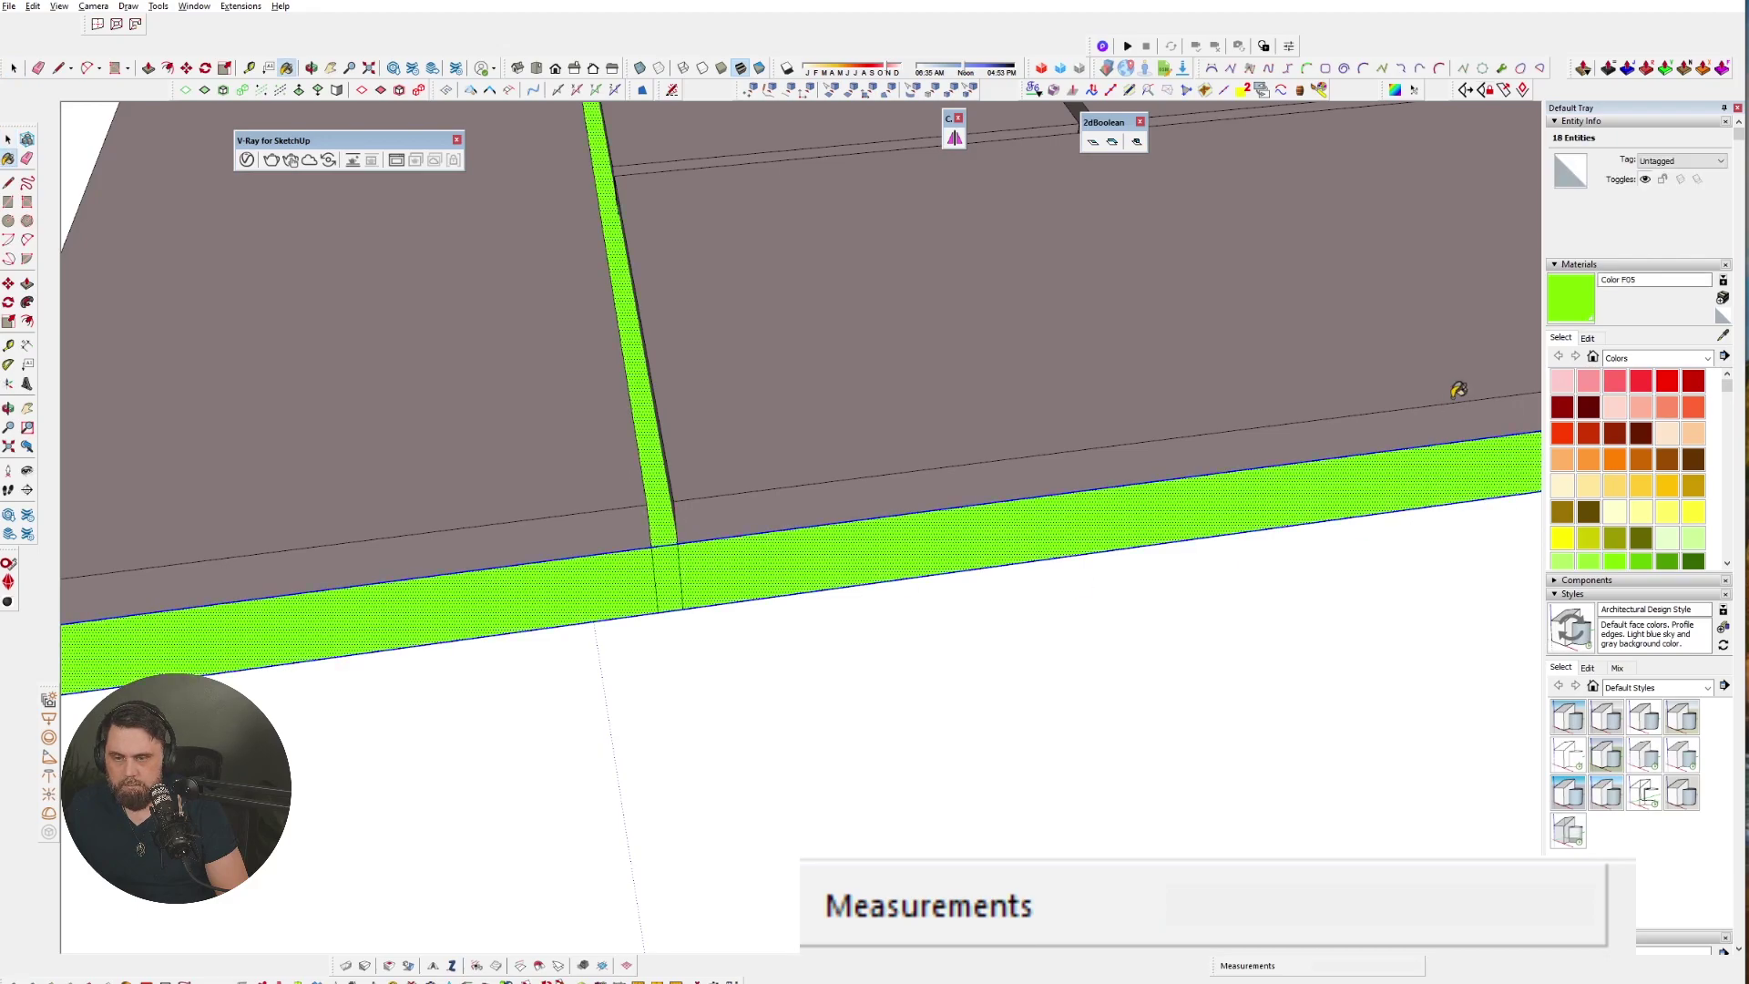
# - Recolour the base slab's Color F05 material to a light warm grey with hue 33, saturation 8 and brightness 72
pyautogui.click(1588, 338)
pyautogui.click(1578, 392)
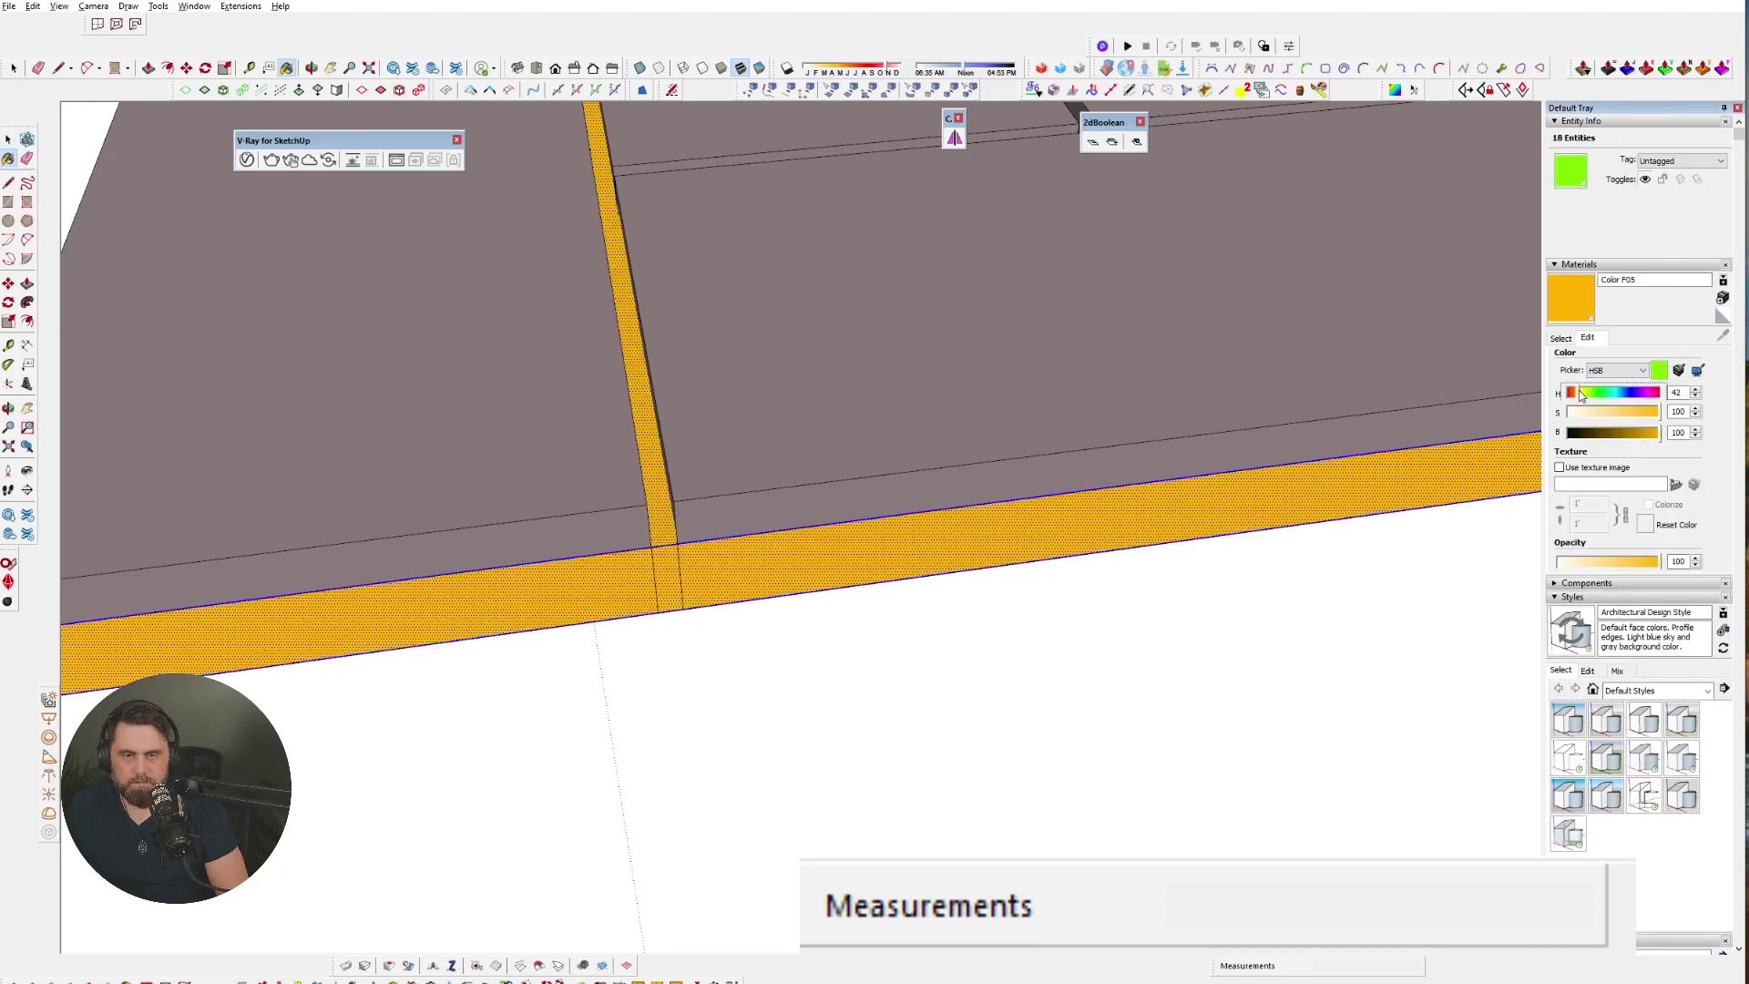
pyautogui.click(1595, 413)
pyautogui.click(1654, 434)
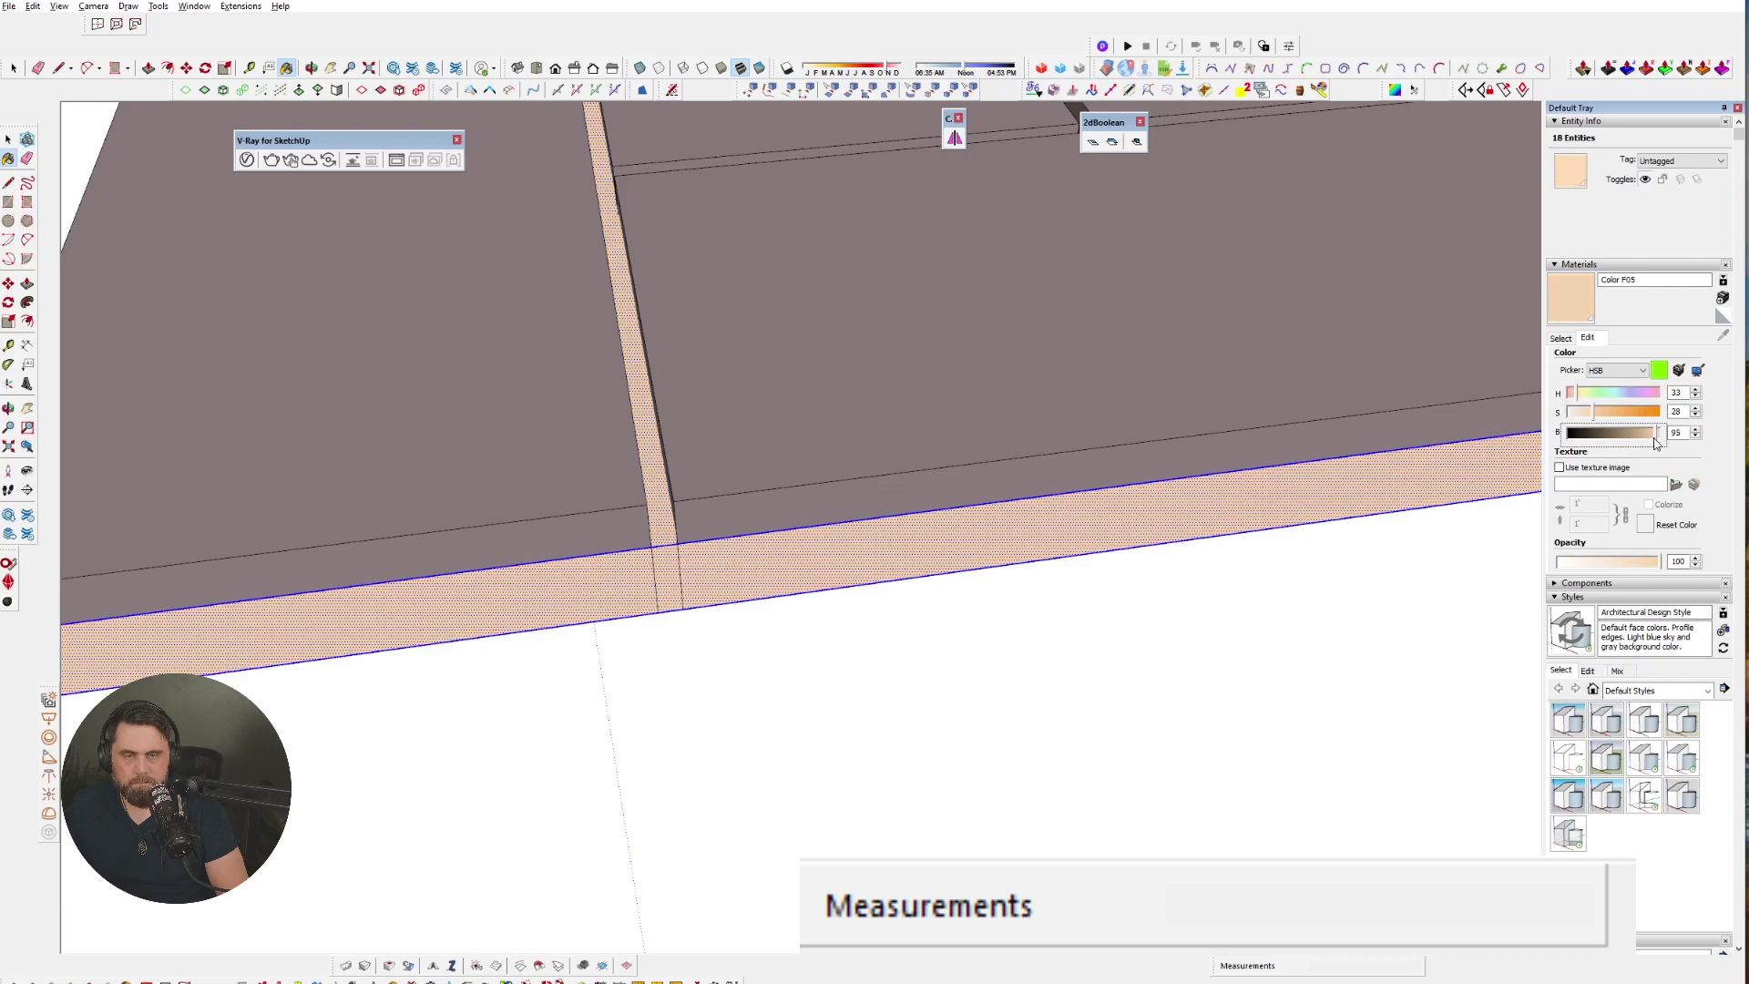
pyautogui.moveTo(1647, 442); pyautogui.dragTo(1635, 435)
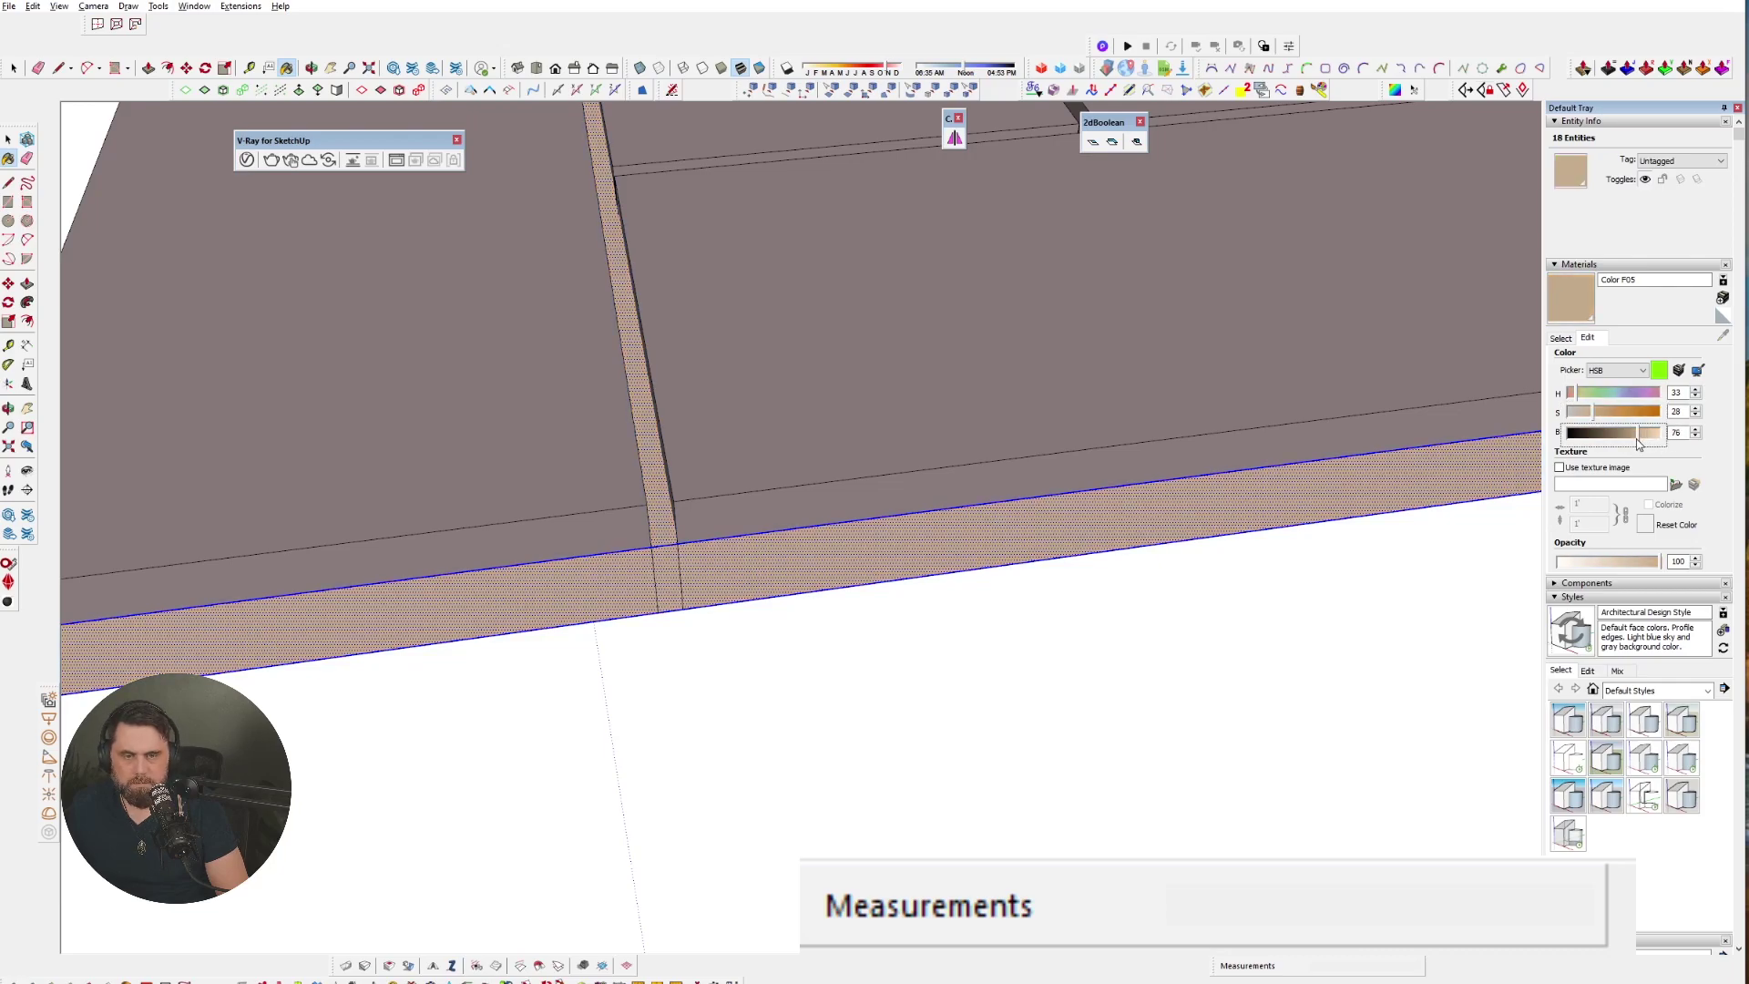
pyautogui.click(1566, 412)
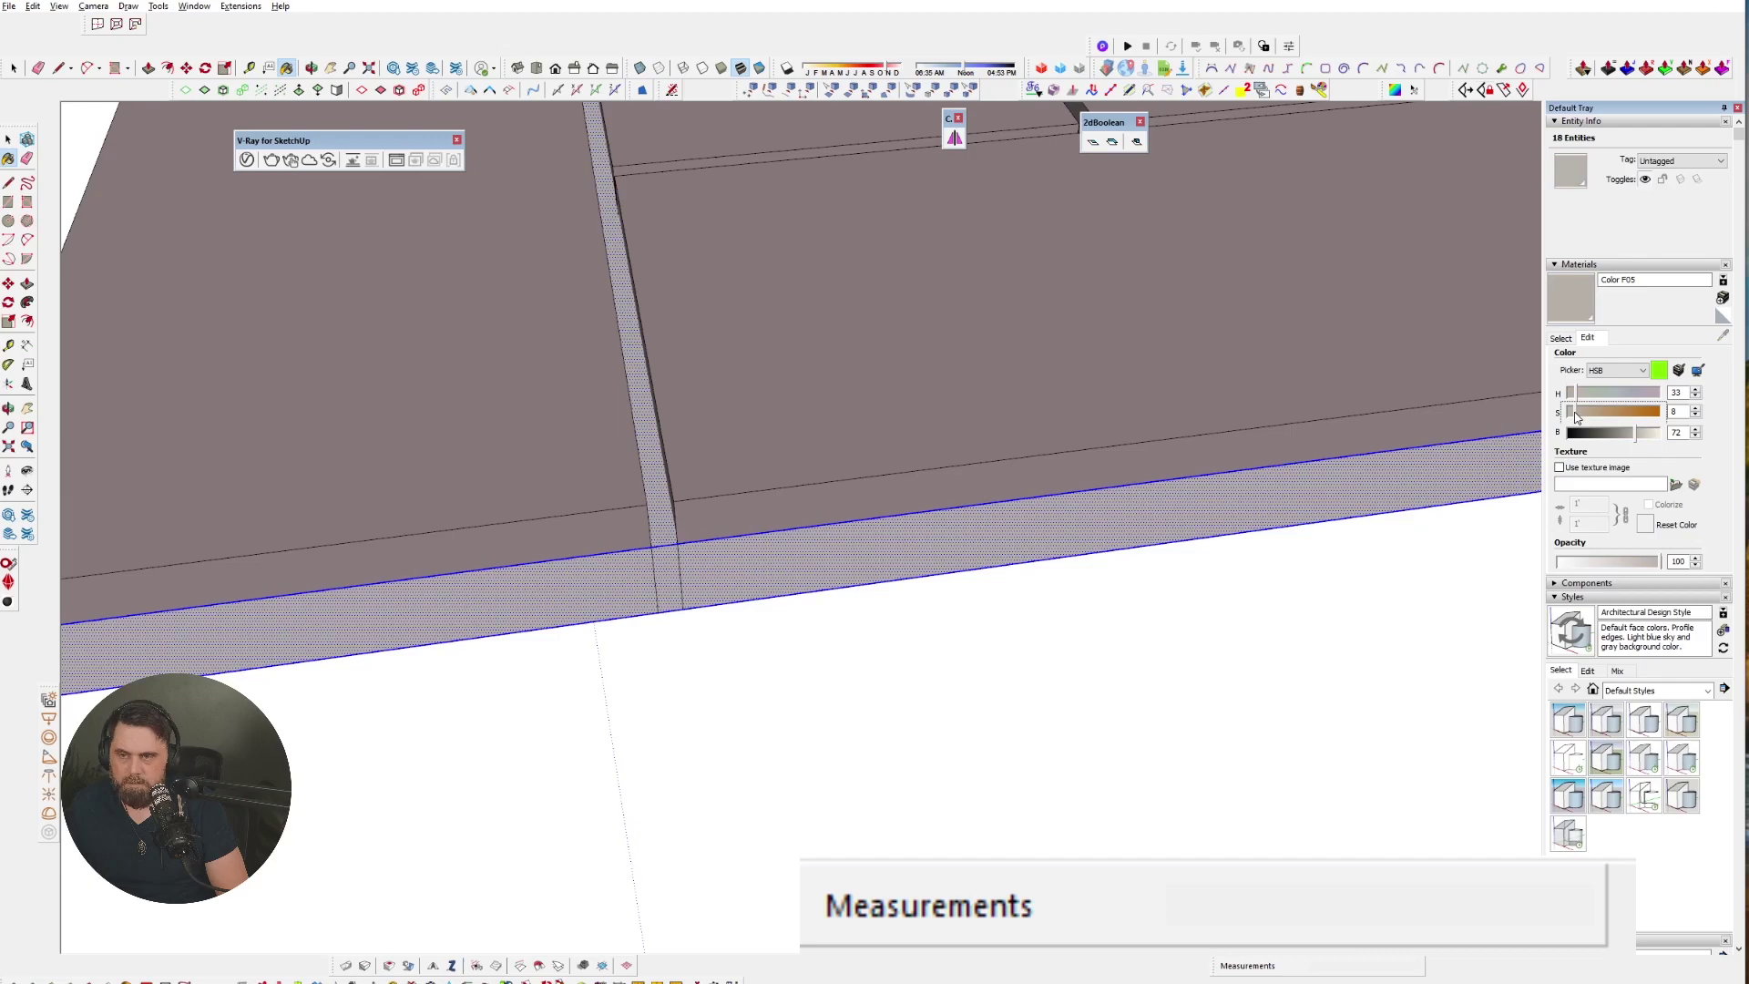
# - Render the paver panel from the top in the V-Ray viewport and examine the joint shadows up close
pyautogui.scroll(-5, 815, 637)
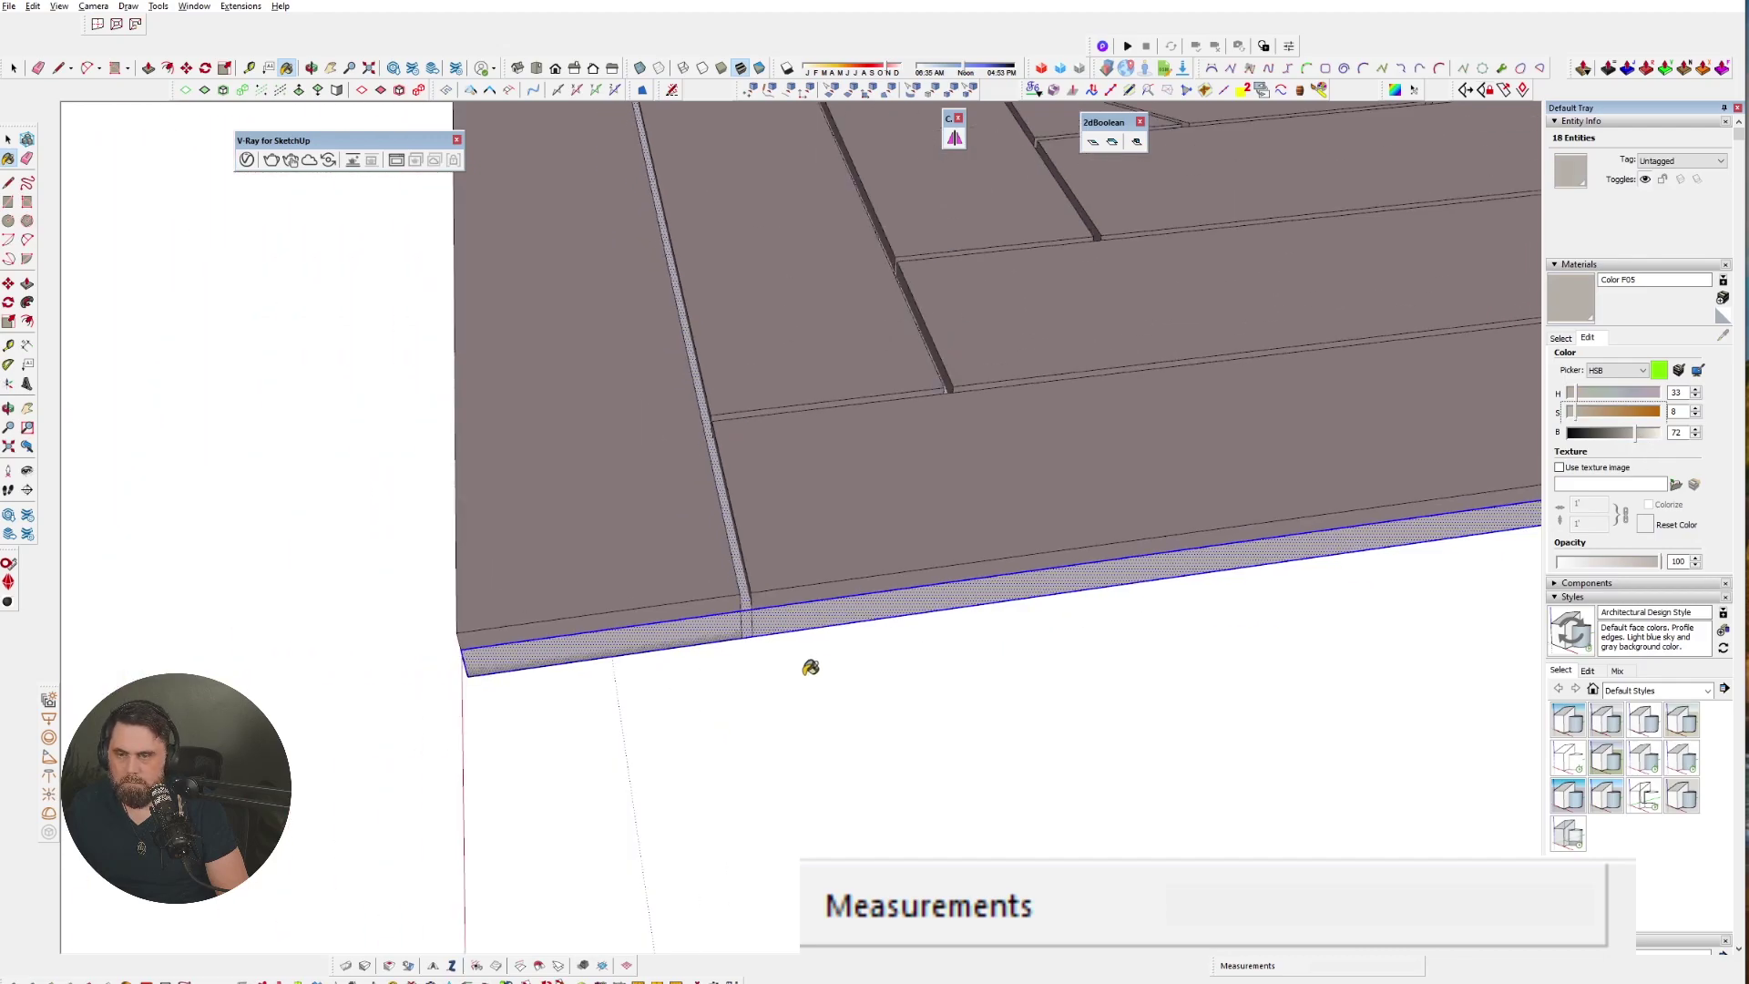
pyautogui.press('t')
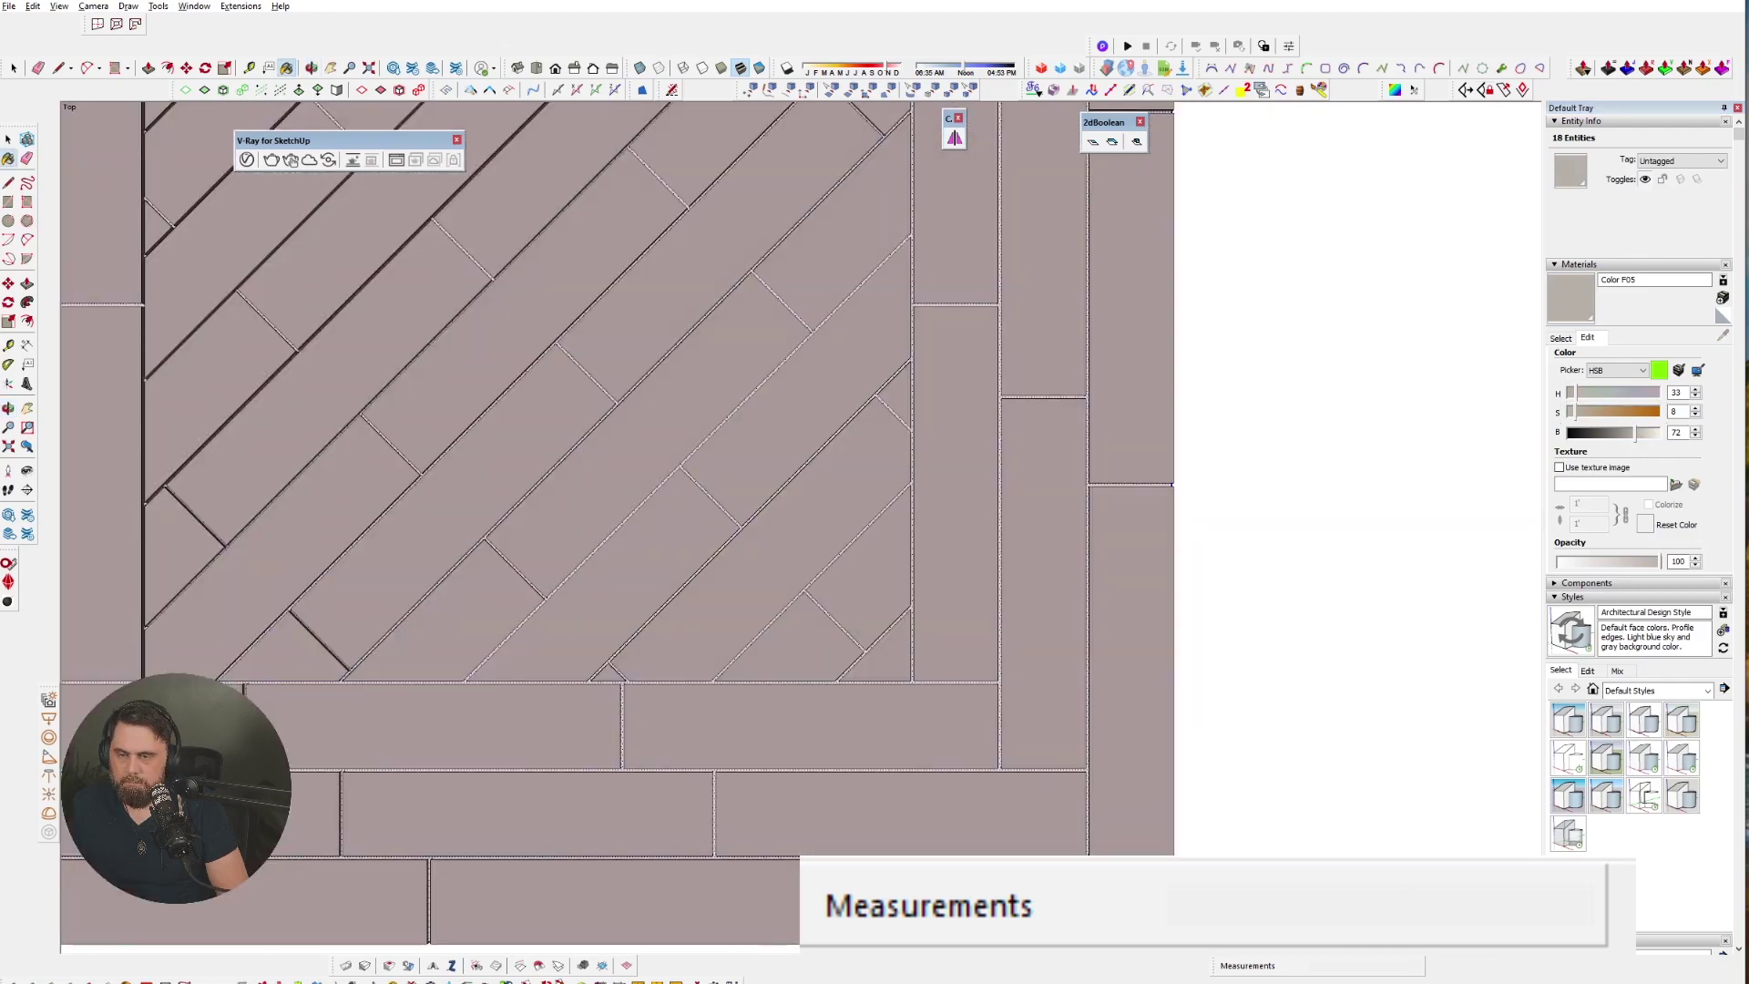
pyautogui.scroll(-8, 1146, 670)
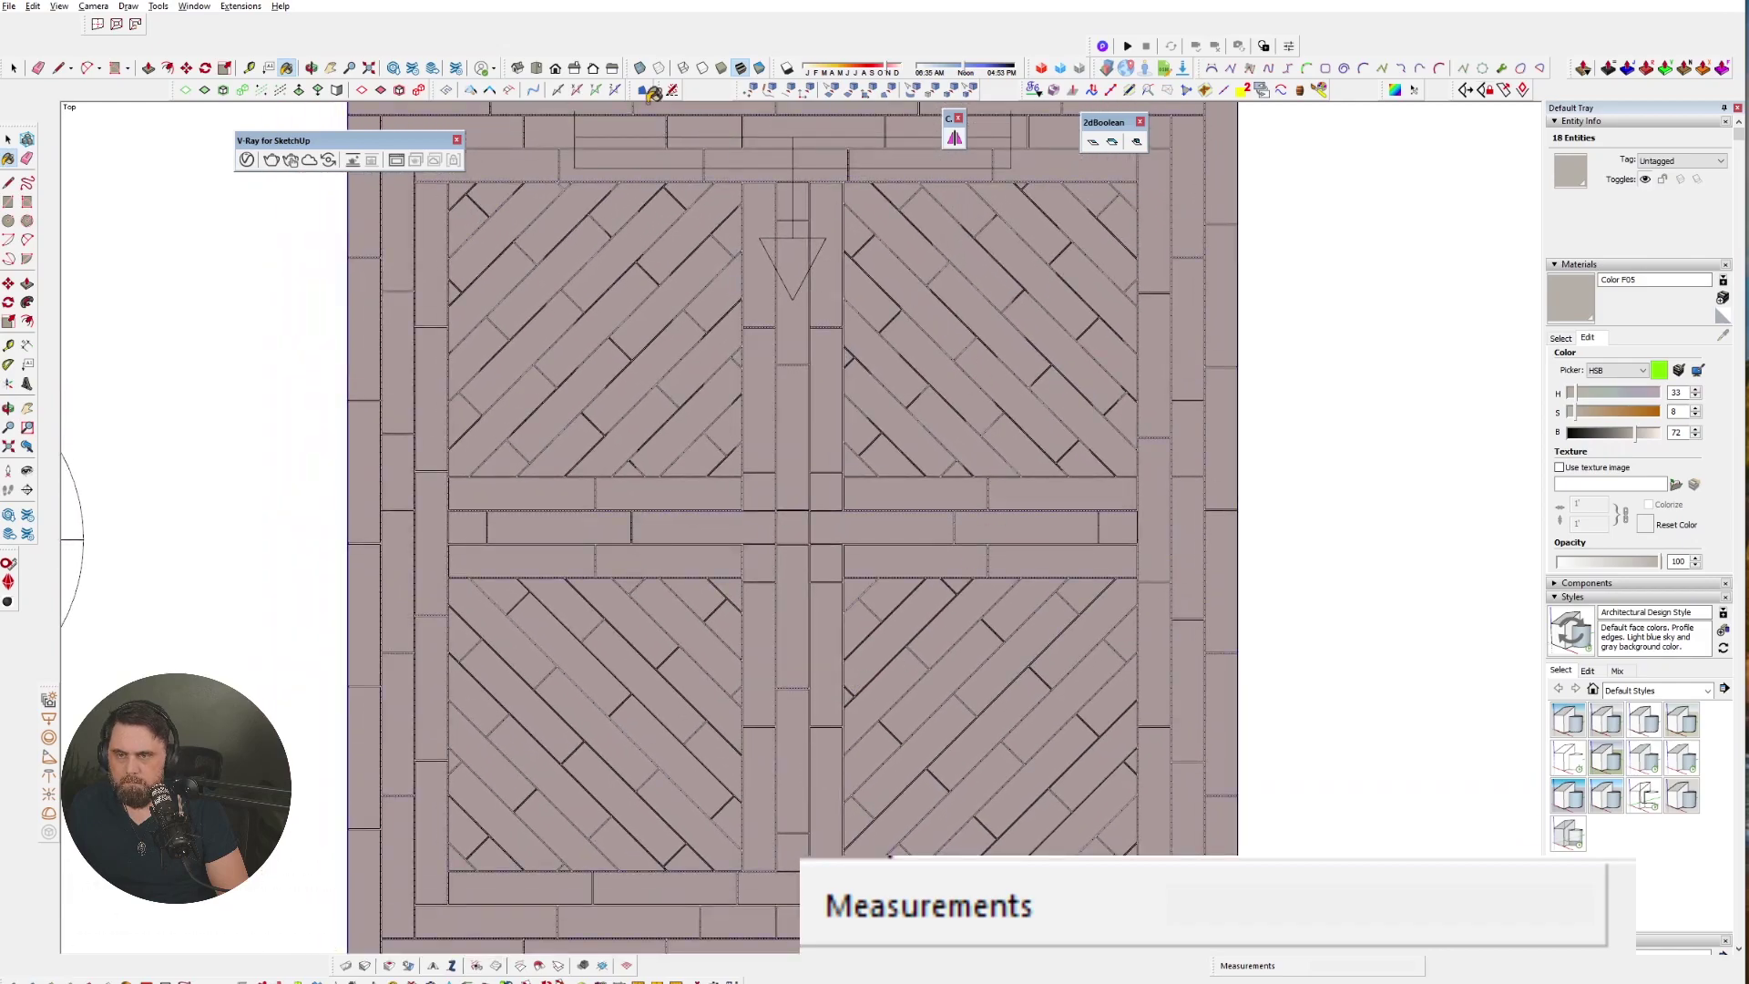
pyautogui.scroll(10, 1448, 410)
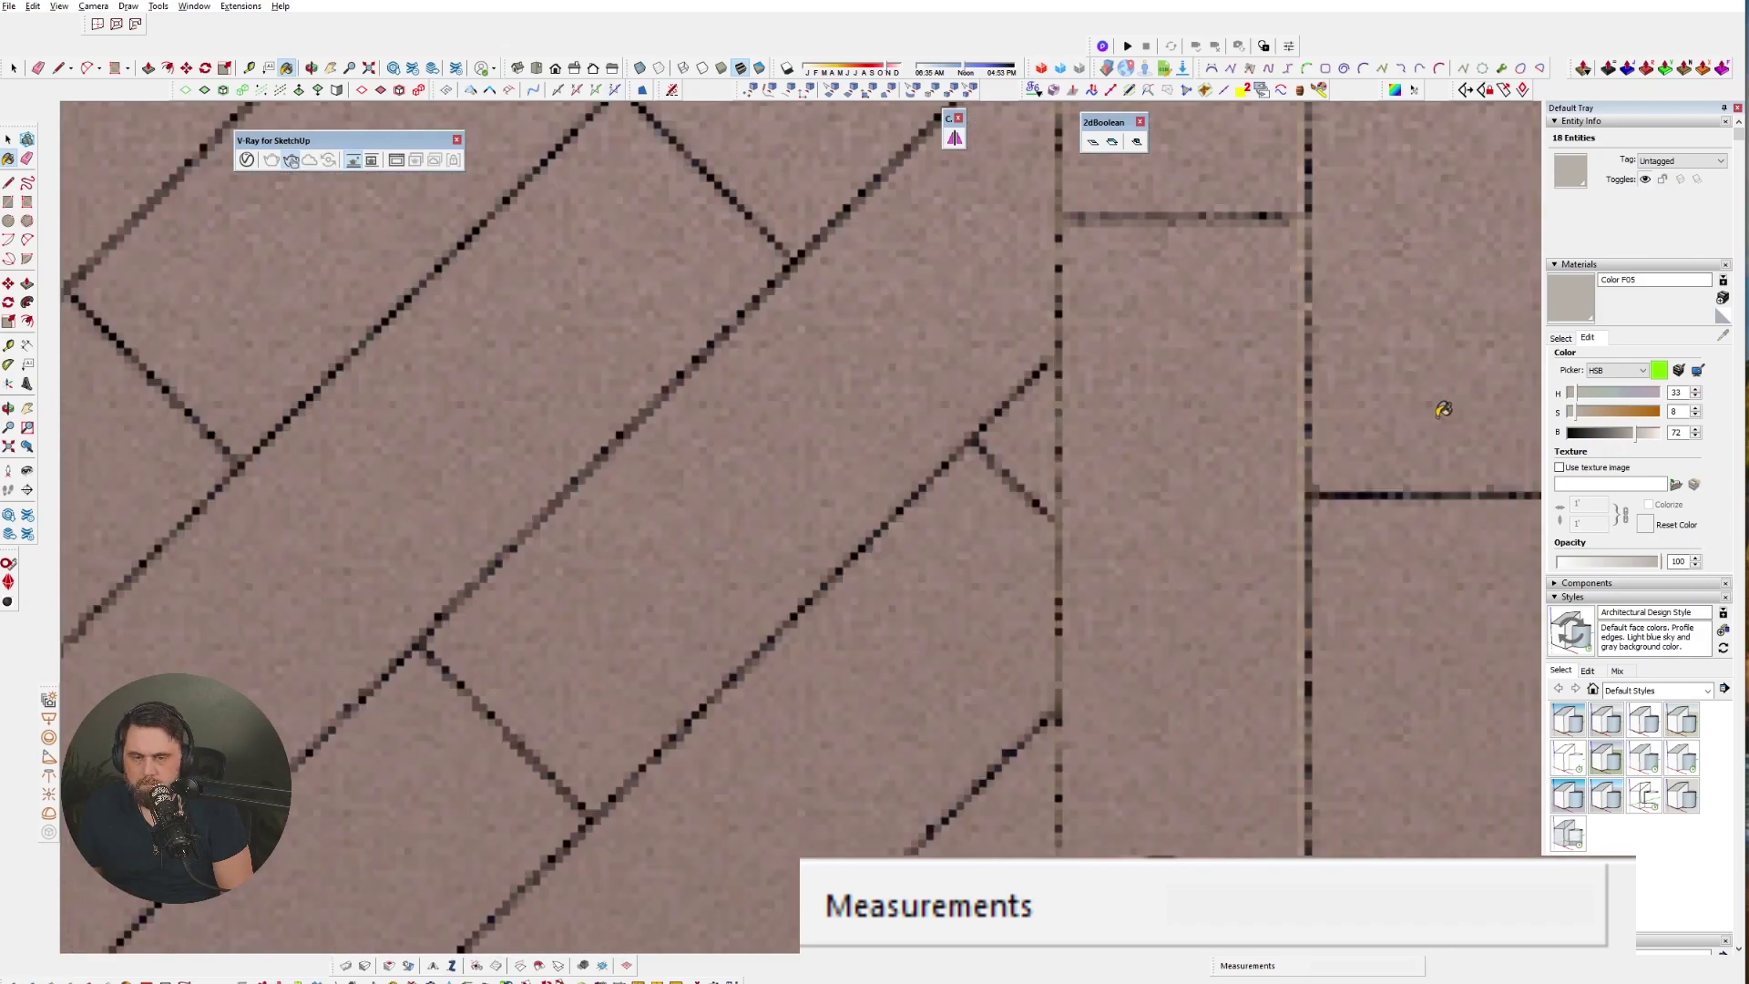
pyautogui.keyDown('shift'); pyautogui.moveTo(1382, 456); pyautogui.dragTo(938, 424, button='middle'); pyautogui.keyUp('shift')
pyautogui.press('b')
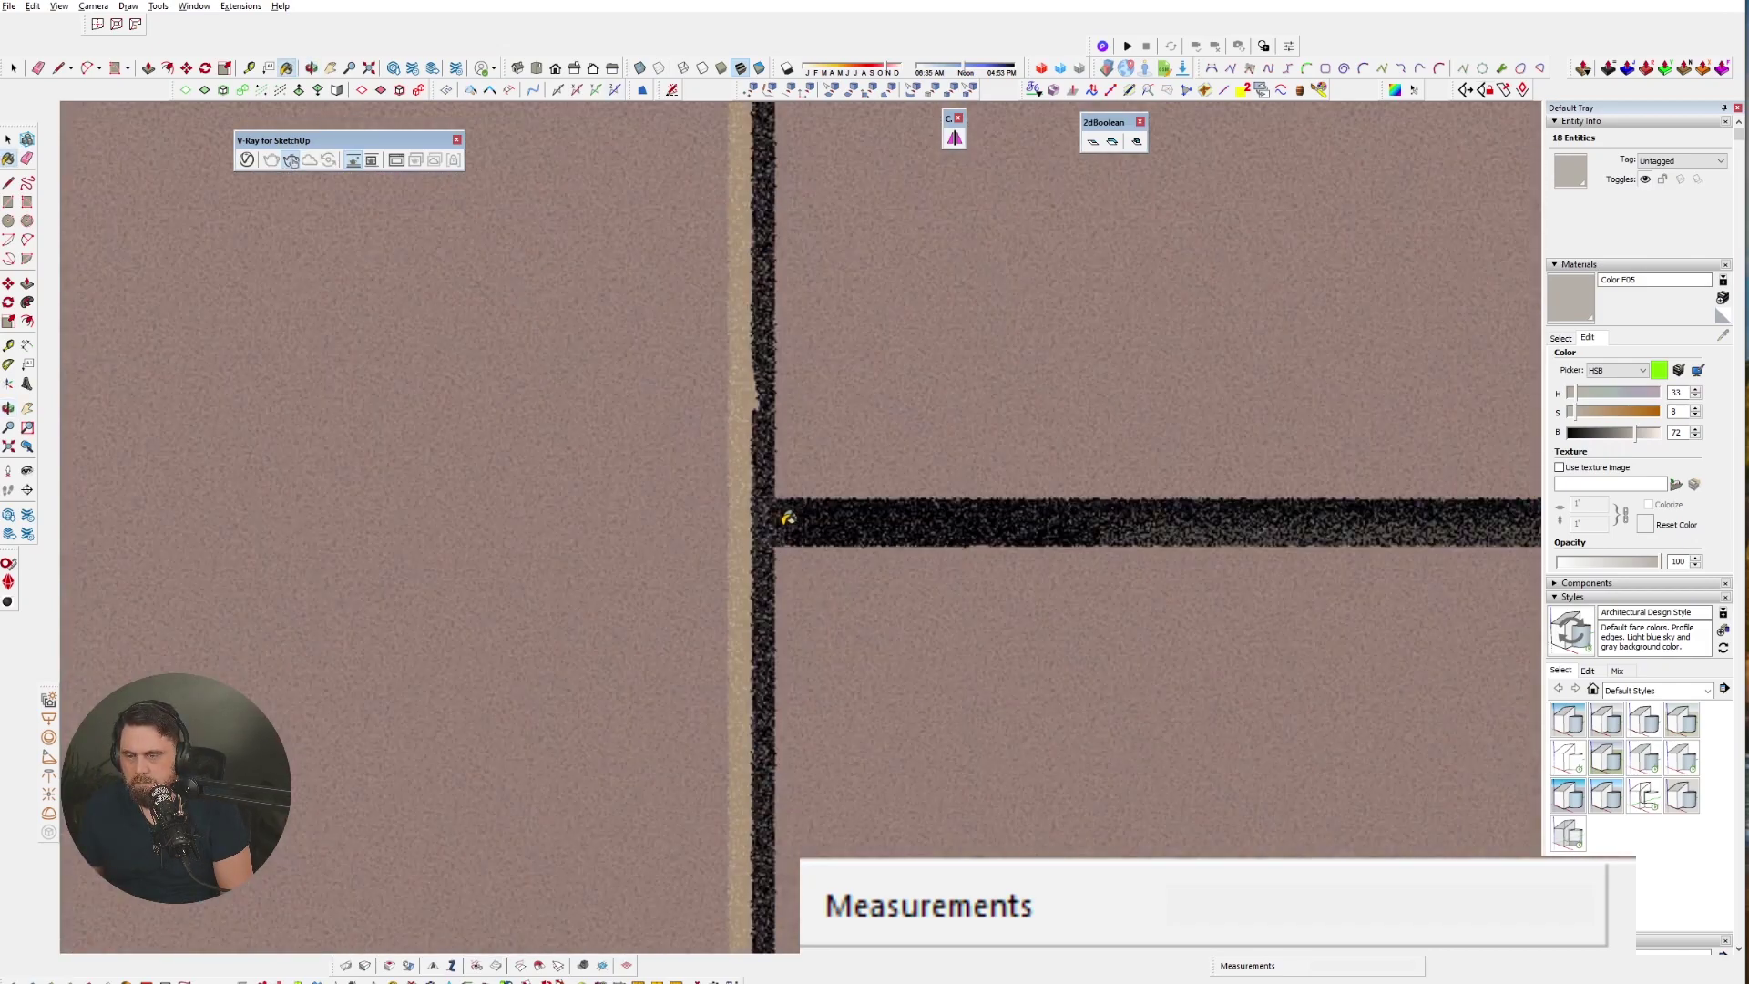
pyautogui.scroll(-2, 800, 429)
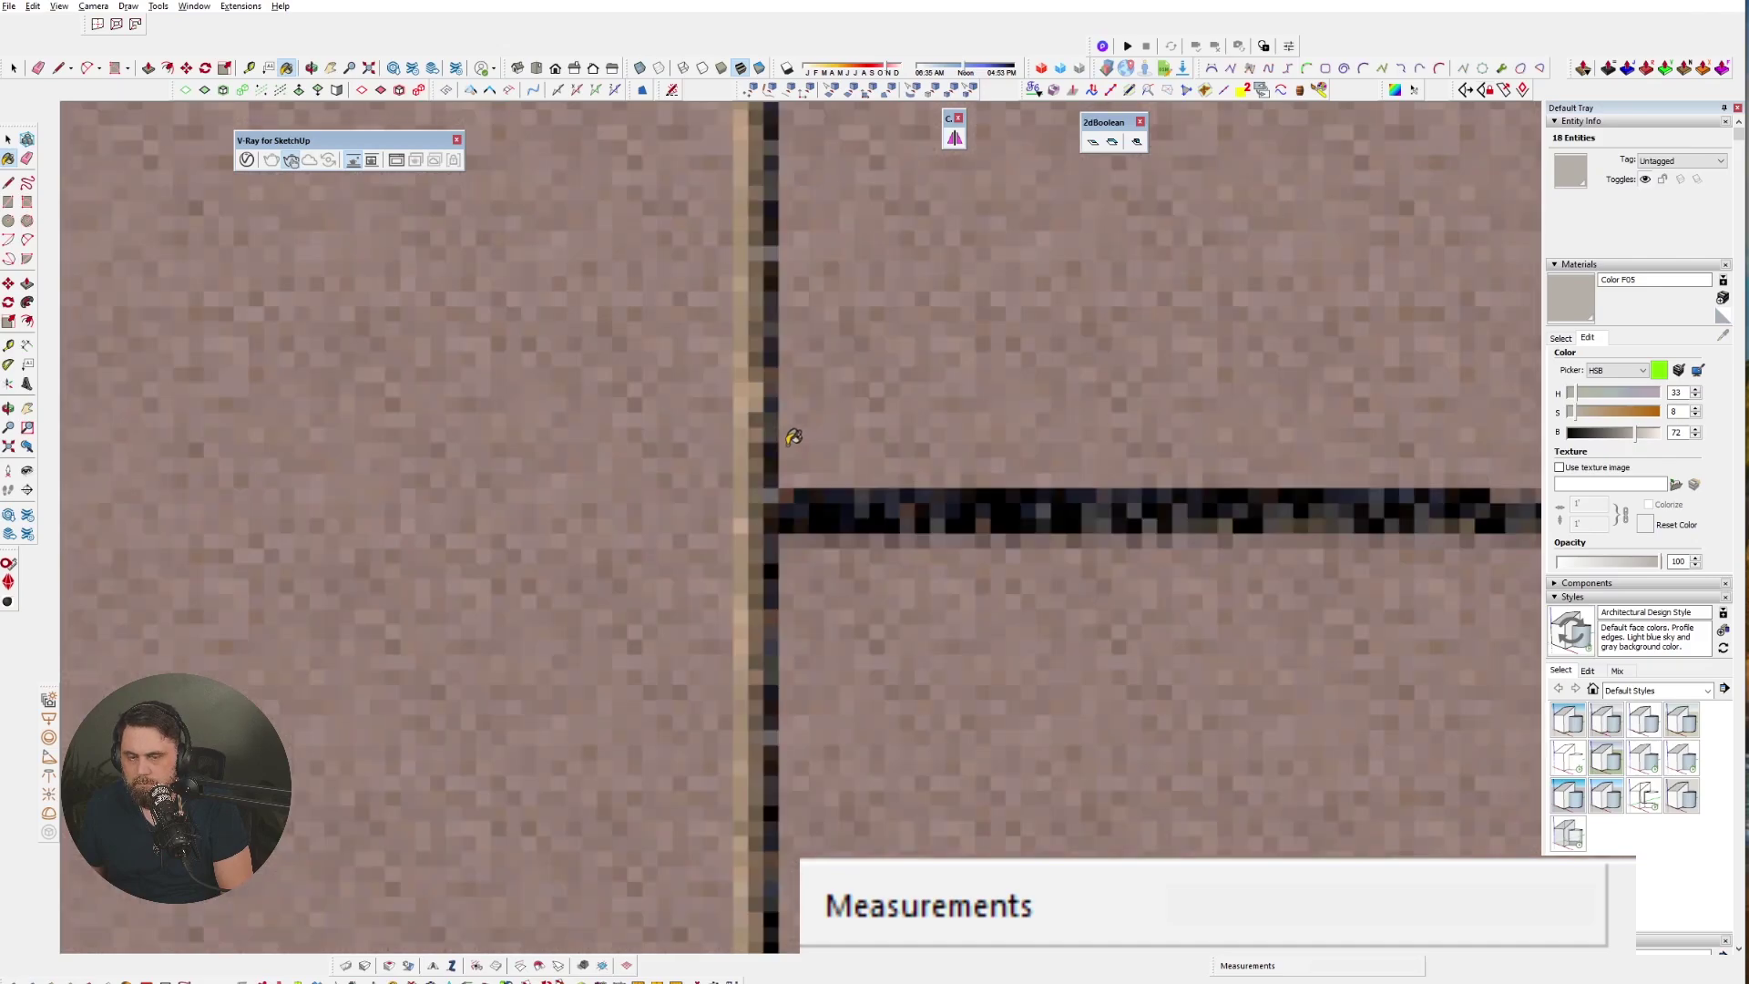
# - Move the sun's date back to about June and view the whole paver panel under the new lighting
pyautogui.moveTo(881, 69); pyautogui.dragTo(849, 69)
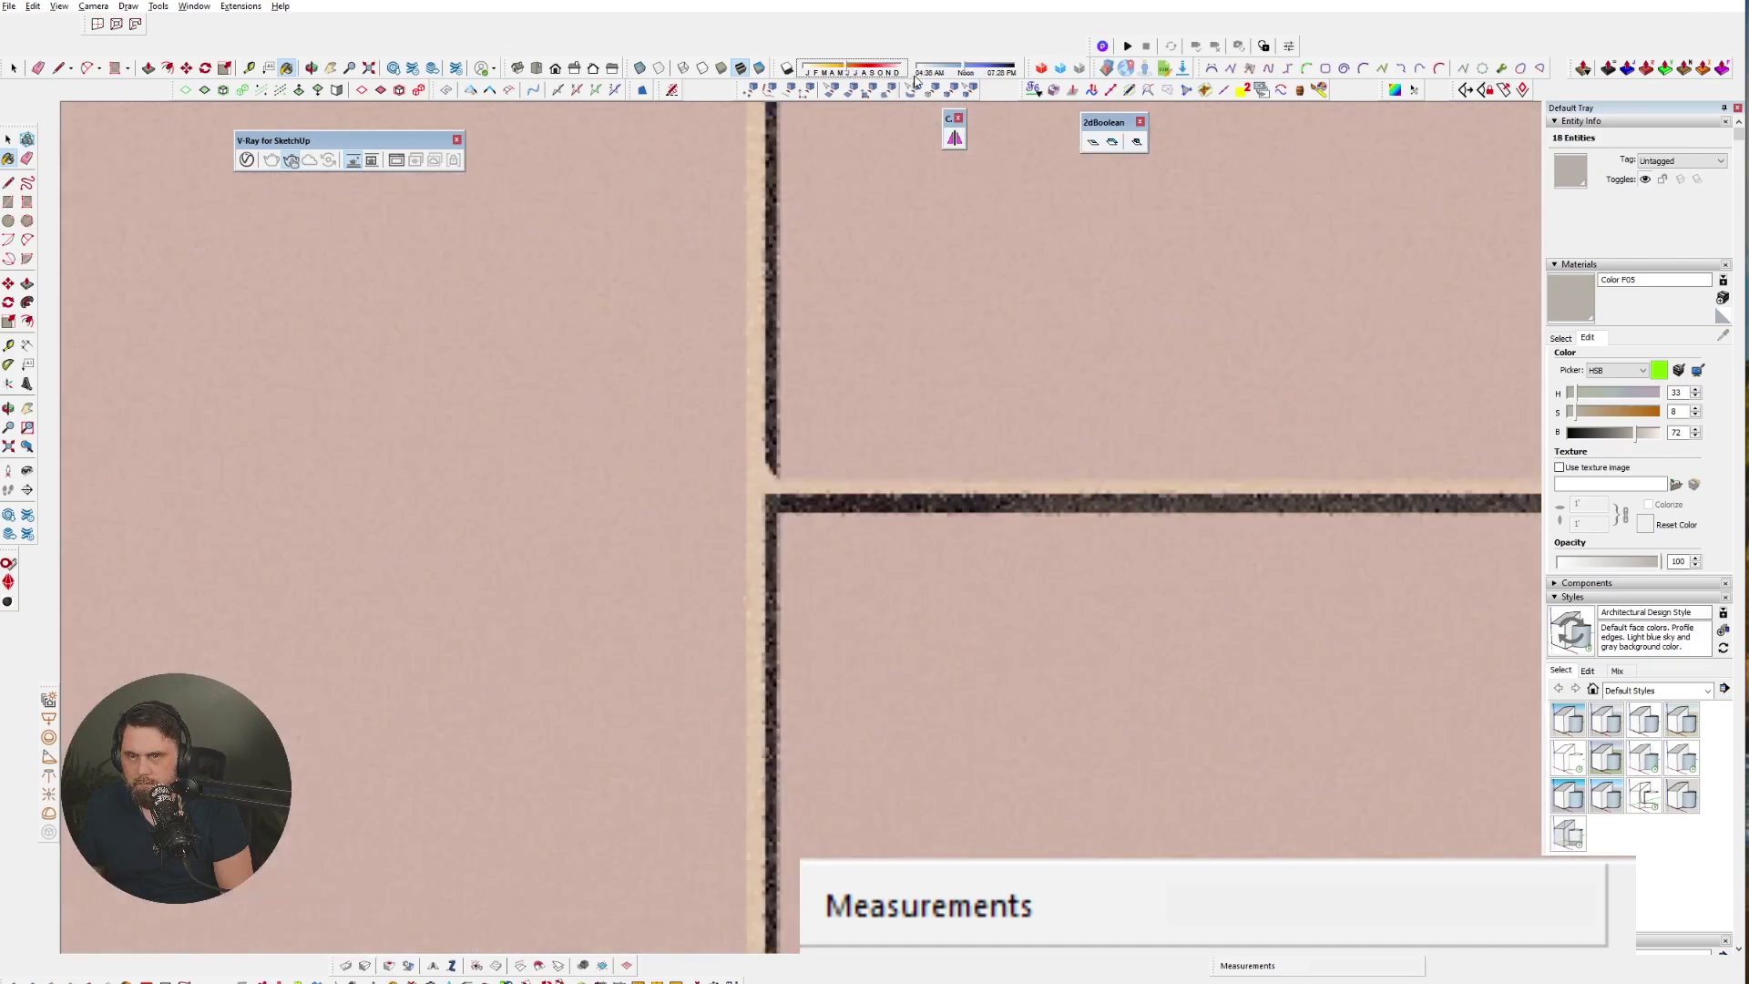
pyautogui.scroll(-5, 883, 324)
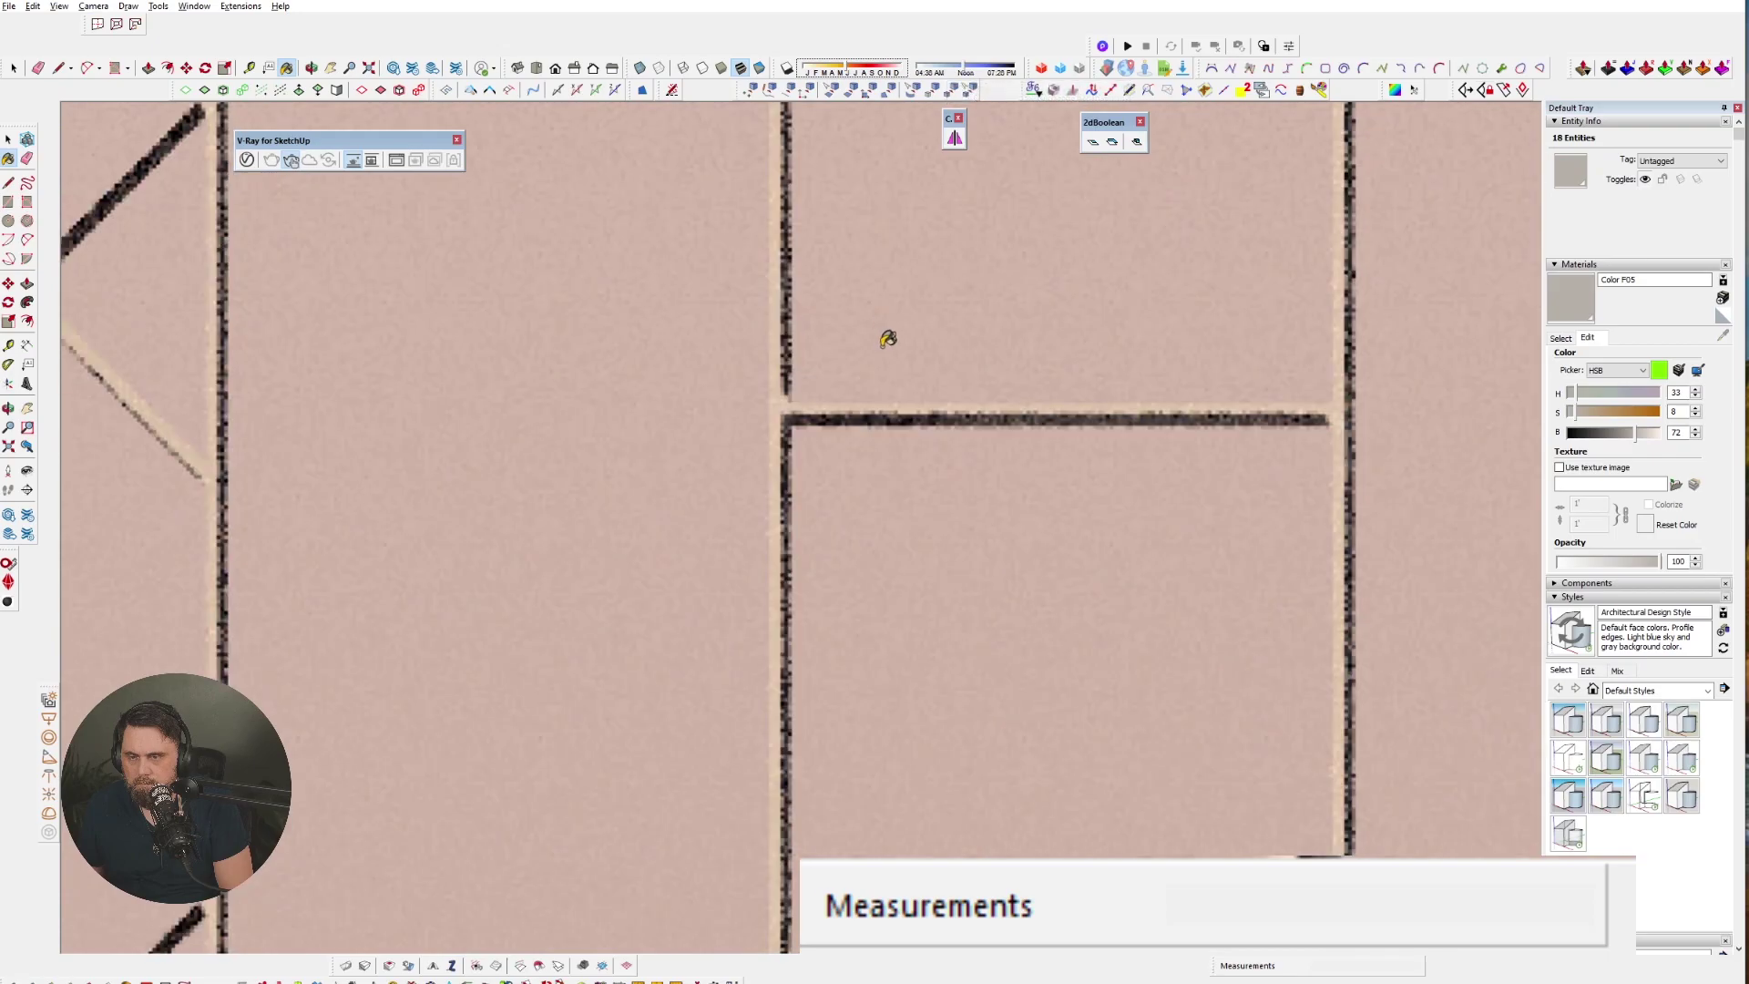
pyautogui.scroll(-10, 885, 359)
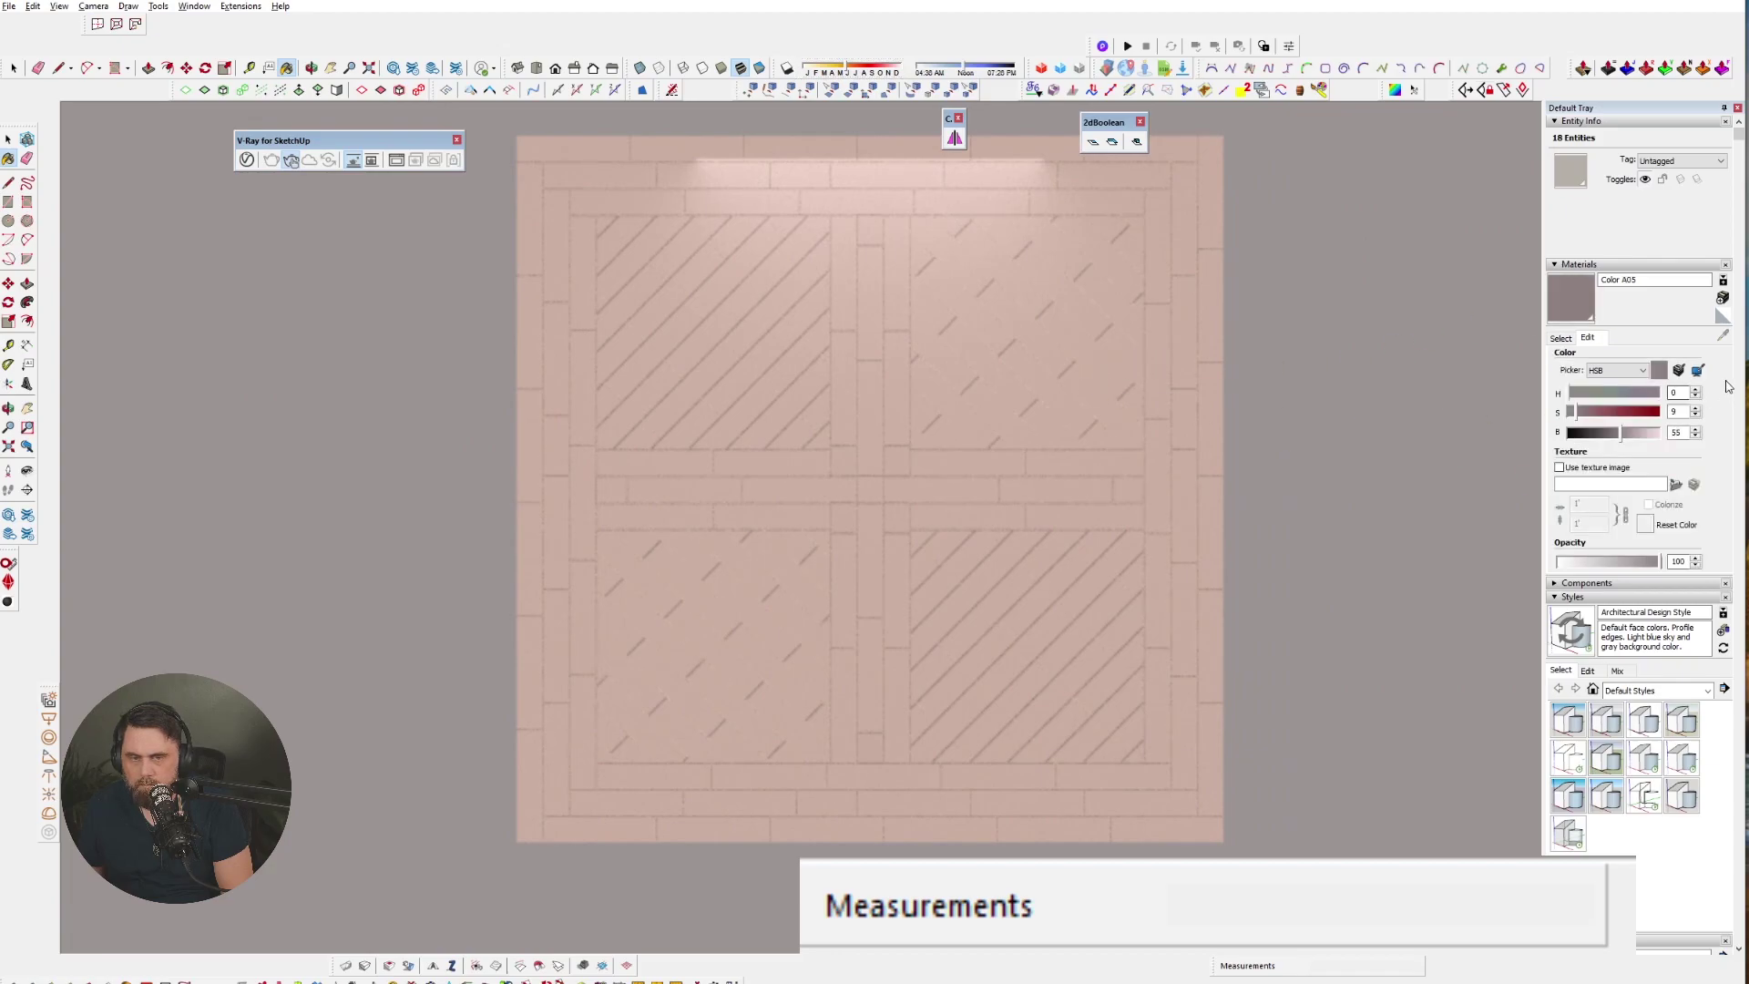
# - Darken the pavers' Color A05 material to brightness 19 so that the joints contrast with the pavers
pyautogui.moveTo(1608, 435); pyautogui.dragTo(1601, 434)
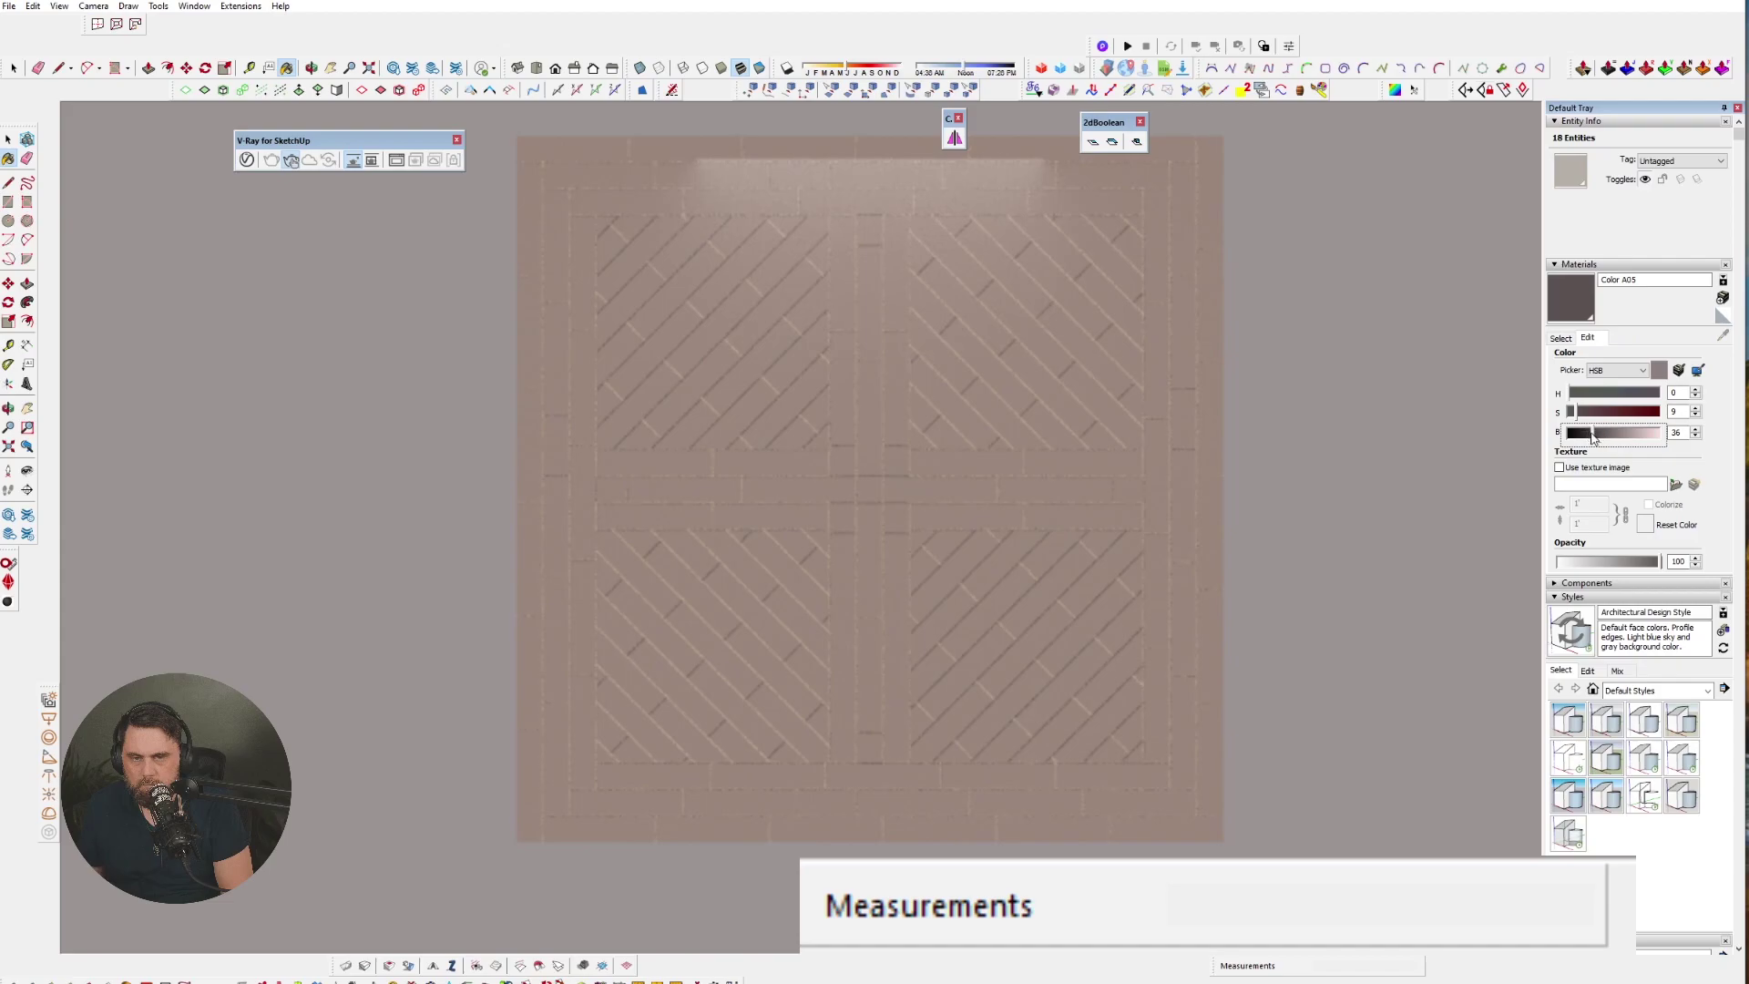
pyautogui.moveTo(1590, 437); pyautogui.dragTo(1589, 439)
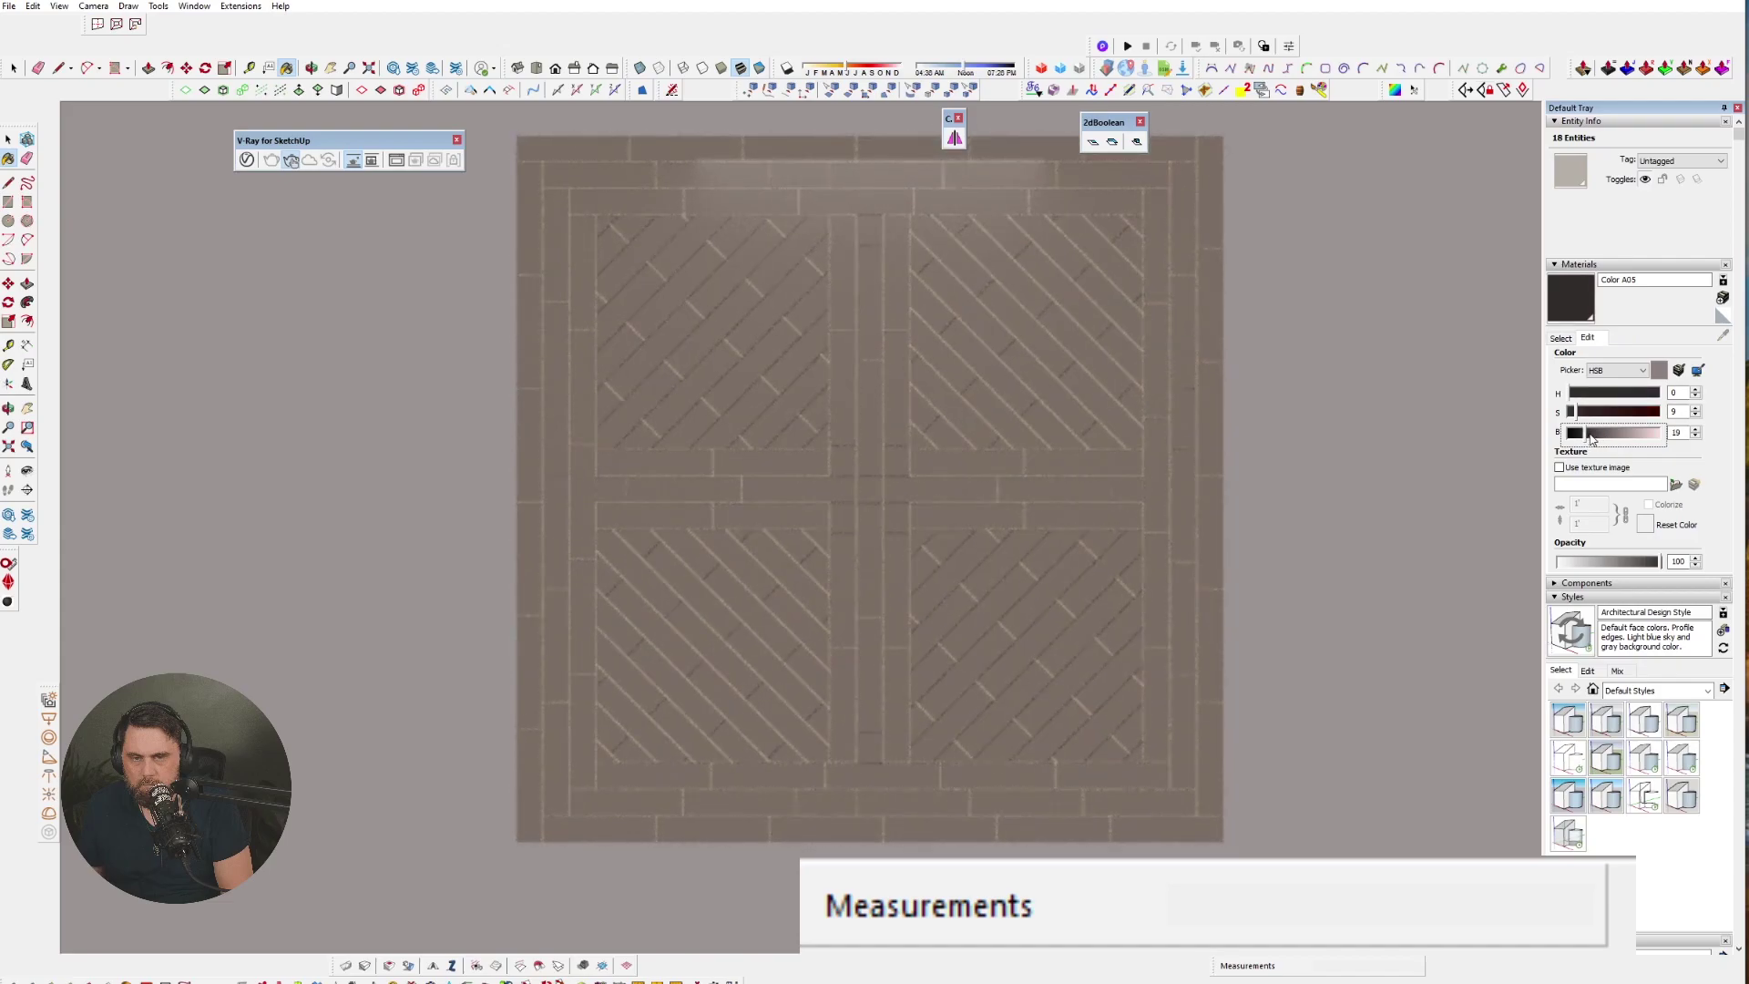
pyautogui.keyDown('shift'); pyautogui.moveTo(1264, 519); pyautogui.dragTo(1245, 551, button='middle'); pyautogui.keyUp('shift')
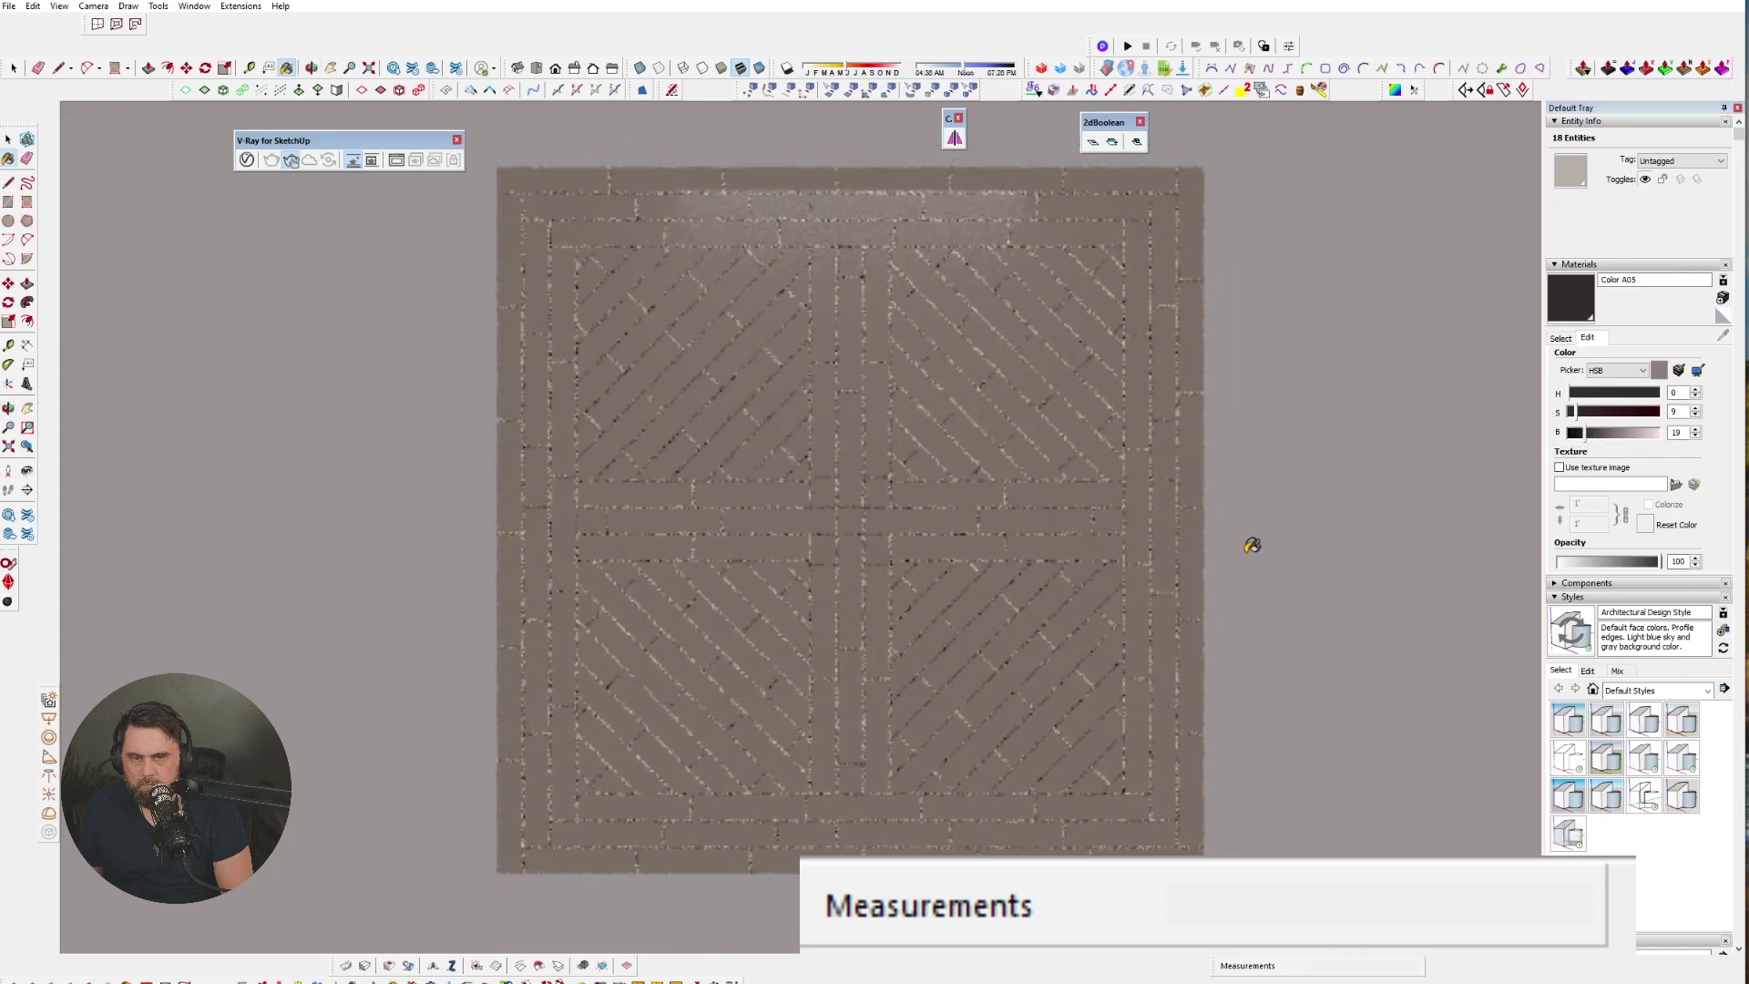